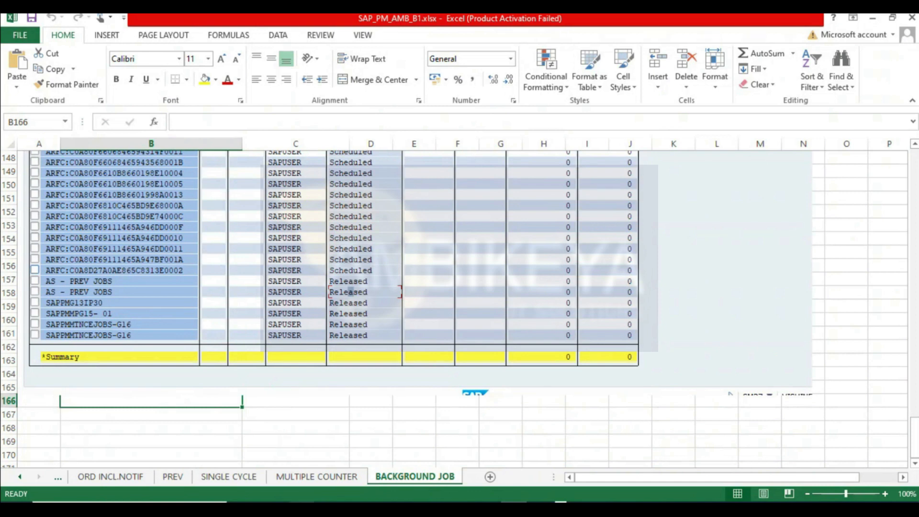
- Open transaction SM37 to select background jobs
{"action": "left_click", "coordinate": [236, 421]}
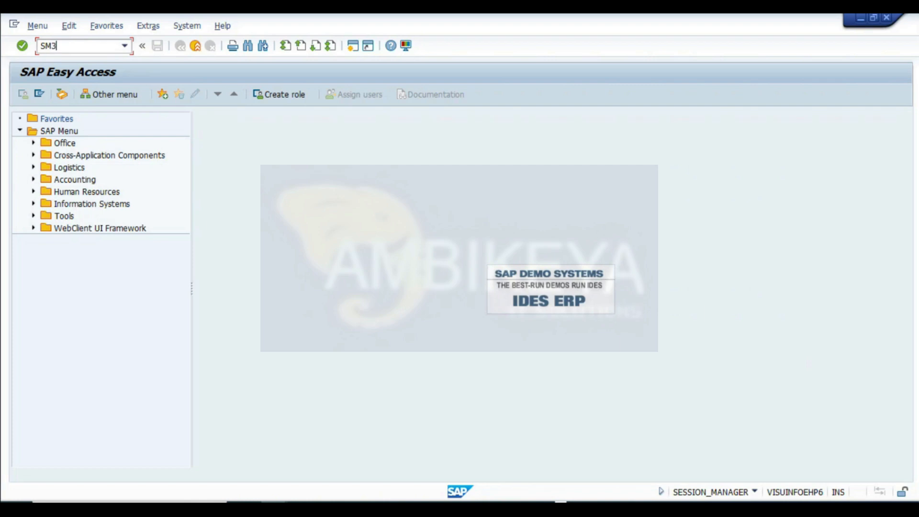
{"action": "key", "text": "Return"}
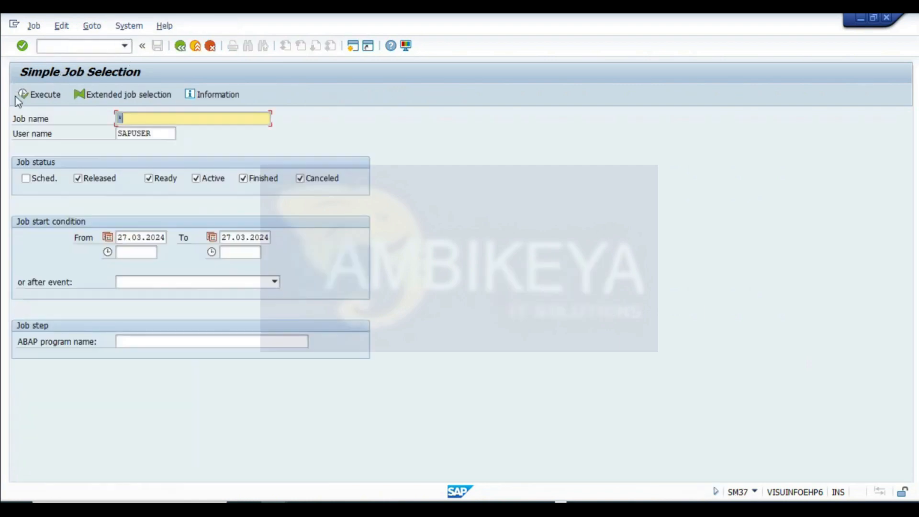
- Set the job start dates from 28.03.2024 to 29.03.2024 and execute the job selection
{"action": "left_click", "coordinate": [226, 237]}
{"action": "key", "text": "Delete"}
{"action": "type", "text": "9"}
{"action": "left_click", "coordinate": [122, 238]}
{"action": "key", "text": "Delete"}
{"action": "type", "text": "2"}
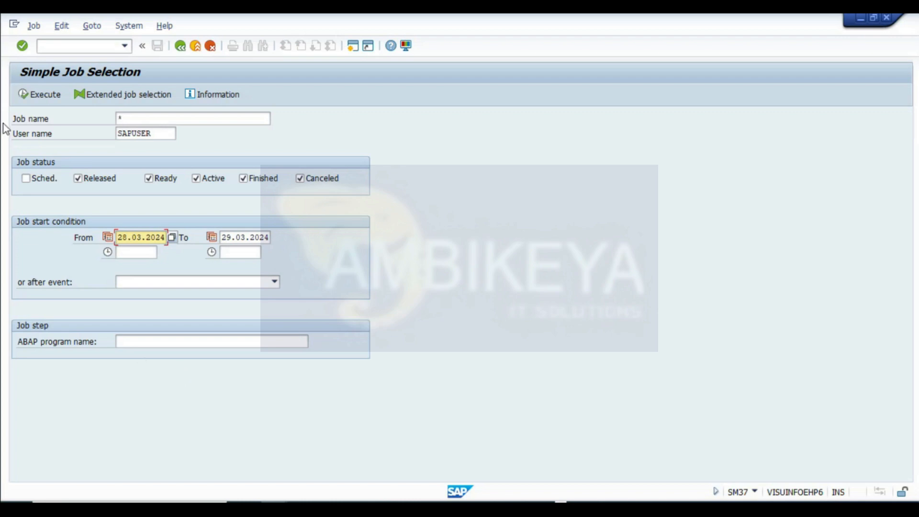
{"action": "left_click", "coordinate": [27, 97]}
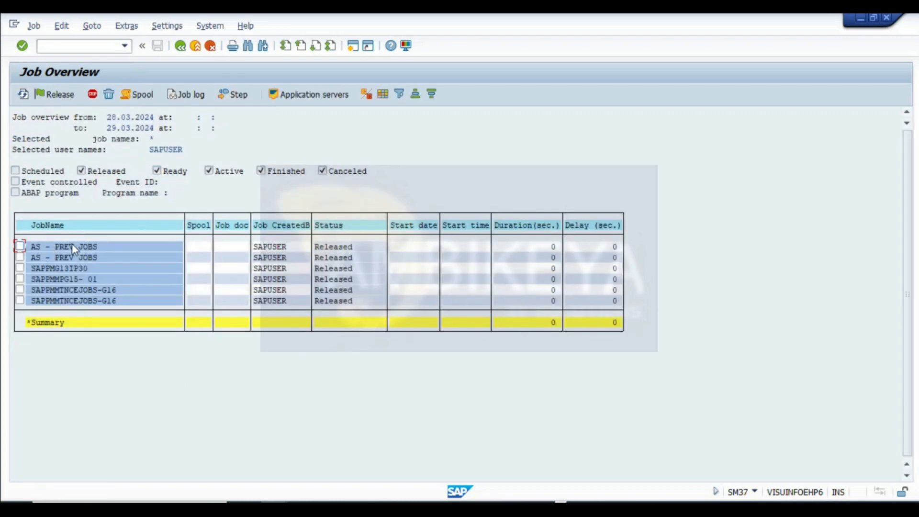
- Return to the job selection and also include jobs with Scheduled status
{"action": "left_click", "coordinate": [19, 247]}
{"action": "left_click", "coordinate": [179, 46]}
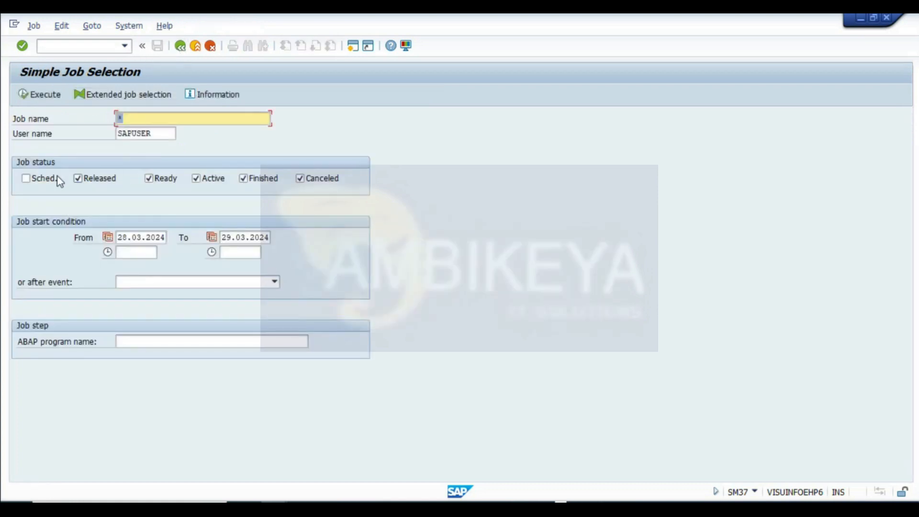
{"action": "left_click", "coordinate": [47, 186]}
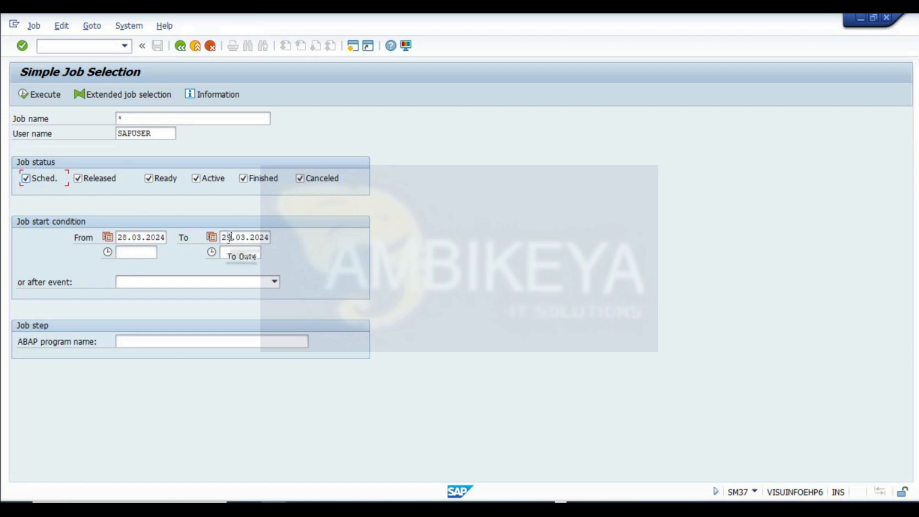
- Widen the start date range to 27.03.2024 through 30.03.2024 and execute the selection
{"action": "left_click", "coordinate": [126, 235]}
{"action": "key", "text": "BackSpace"}
{"action": "type", "text": "7"}
{"action": "left_click", "coordinate": [230, 239]}
{"action": "key", "text": "BackSpace"}
{"action": "key", "text": "BackSpace"}
{"action": "type", "text": "30"}
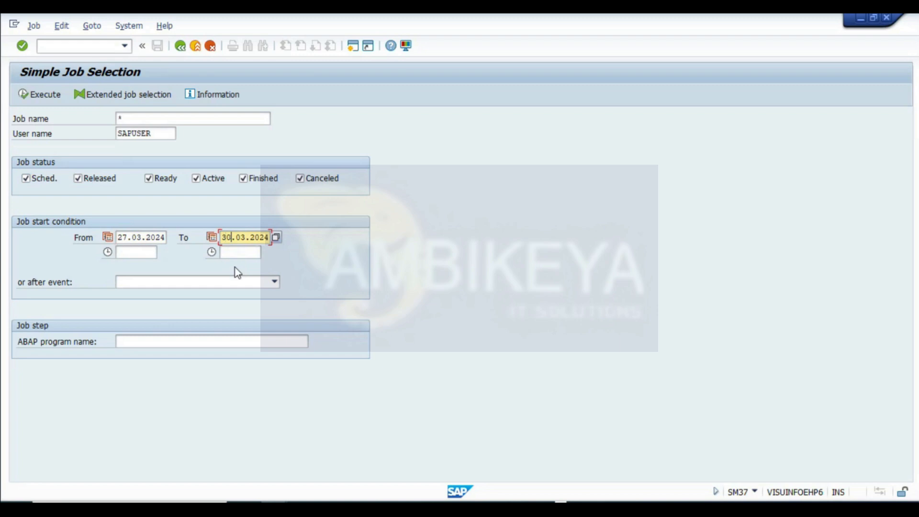
{"action": "left_click", "coordinate": [21, 95]}
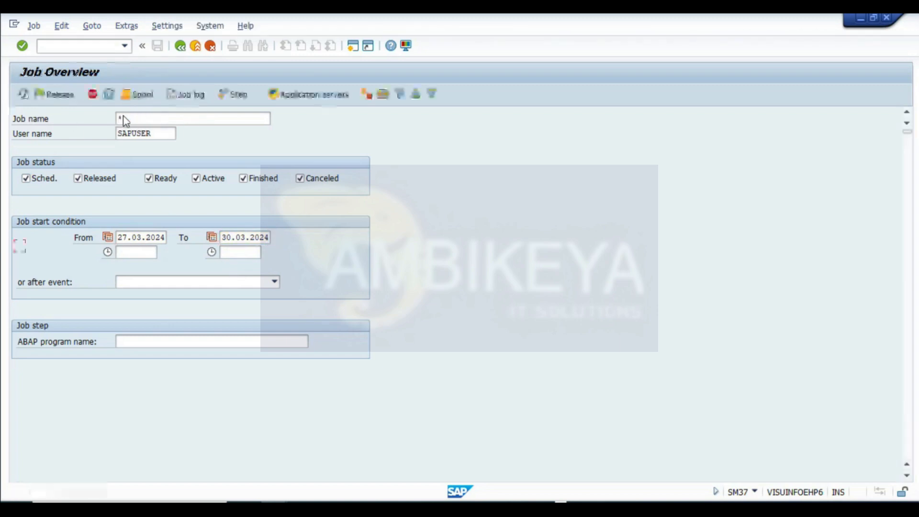
- Scroll through the job overview, review the released jobs' statuses, and exit back to the main menu
{"action": "scroll", "coordinate": [236, 293], "scroll_direction": "down", "scroll_amount": 10}
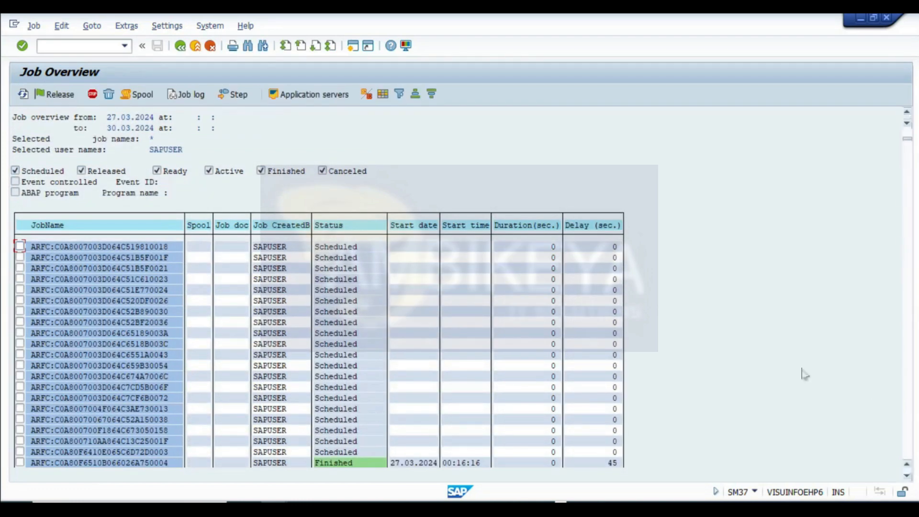
{"action": "scroll", "coordinate": [164, 365], "scroll_direction": "down", "scroll_amount": 1}
{"action": "scroll", "coordinate": [346, 418], "scroll_direction": "down", "scroll_amount": 4}
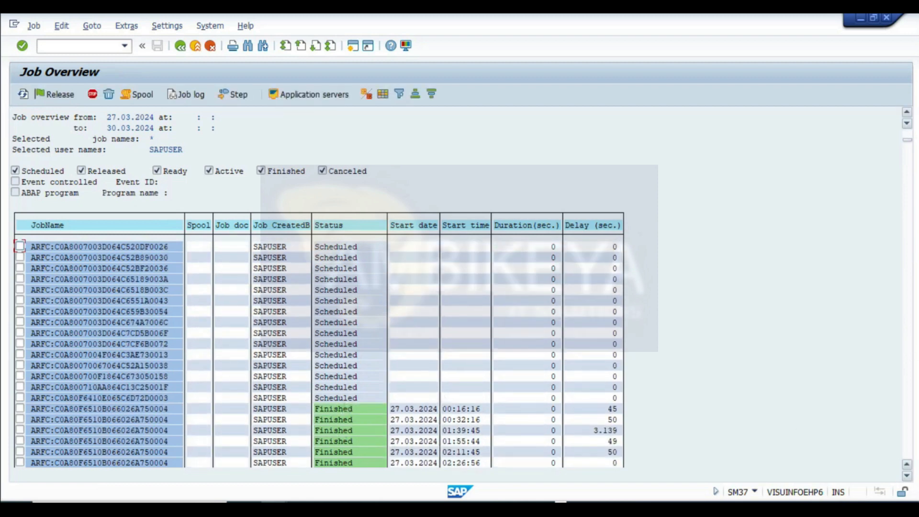
{"action": "left_click_drag", "start_coordinate": [907, 142], "coordinate": [887, 425]}
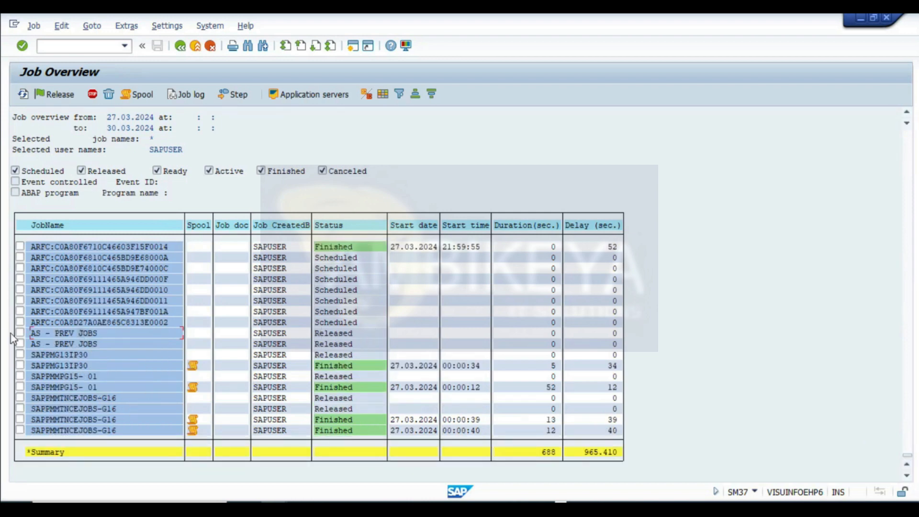
{"action": "left_click", "coordinate": [326, 334]}
{"action": "left_click", "coordinate": [329, 347]}
{"action": "left_click", "coordinate": [331, 362]}
{"action": "left_click", "coordinate": [182, 49]}
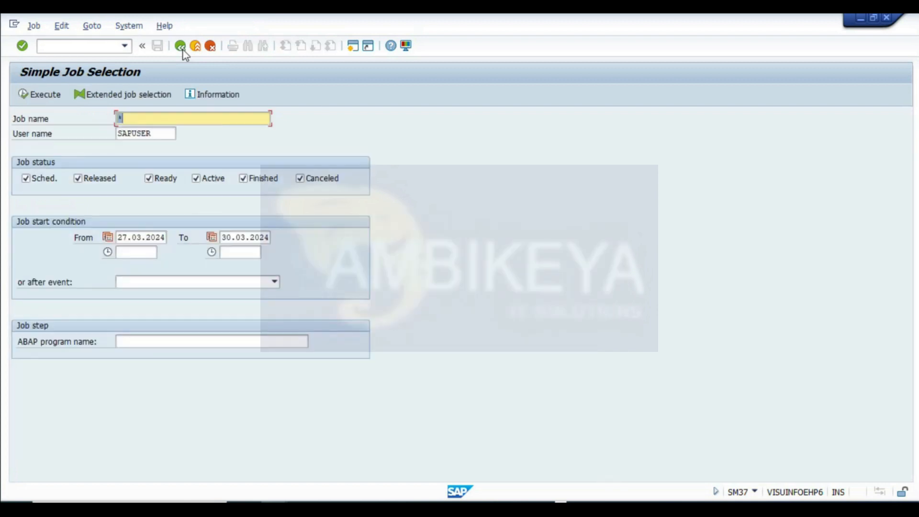
{"action": "left_click", "coordinate": [182, 50]}
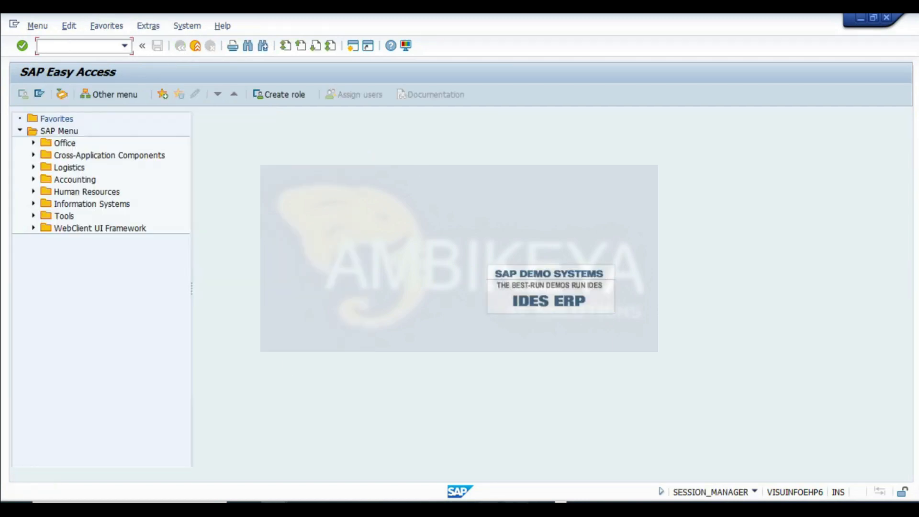
- Switch to Excel, add a new worksheet and rename it REFURBISH
{"action": "key", "text": "alt+Tab"}
{"action": "left_click", "coordinate": [491, 476]}
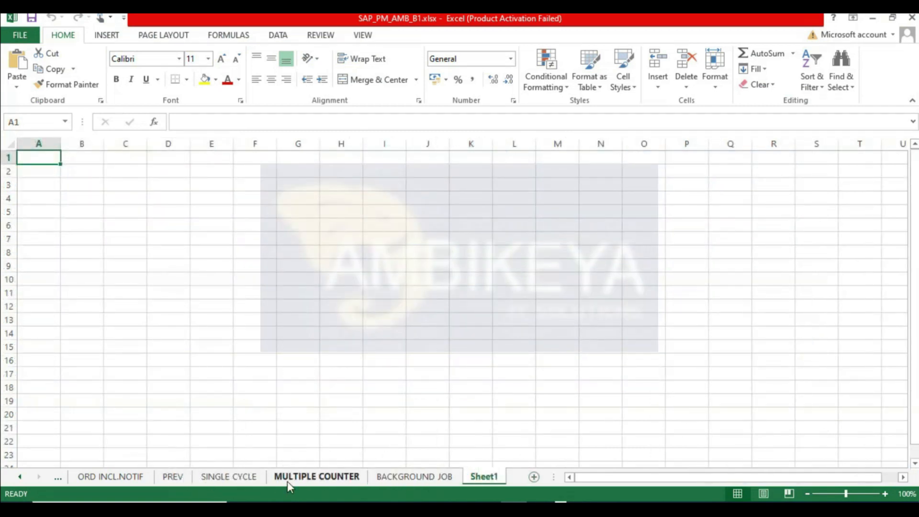
{"action": "double_click", "coordinate": [478, 481]}
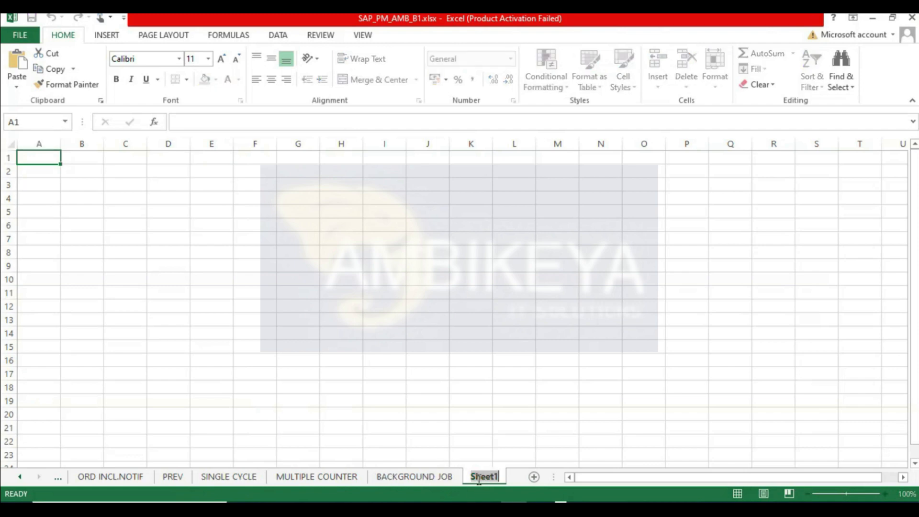
{"action": "mouse_move", "coordinate": [487, 508]}
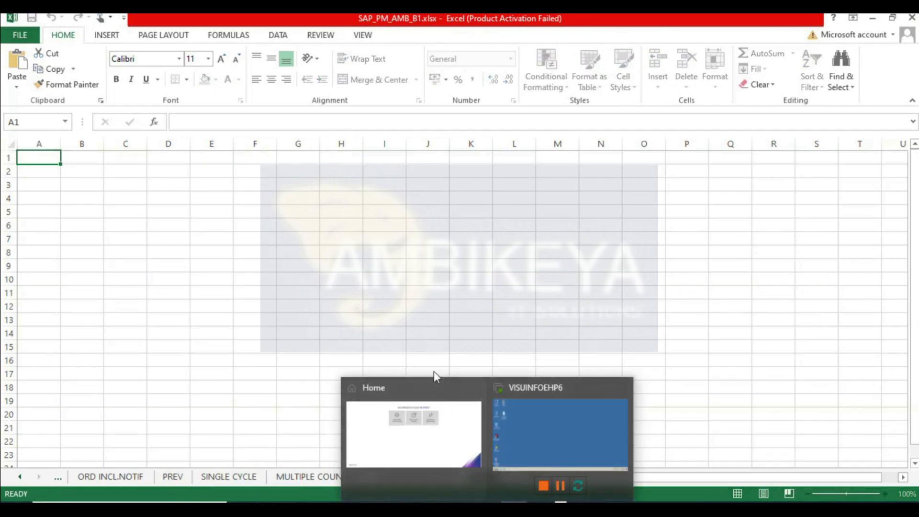
{"action": "type", "text": "REFURBISH"}
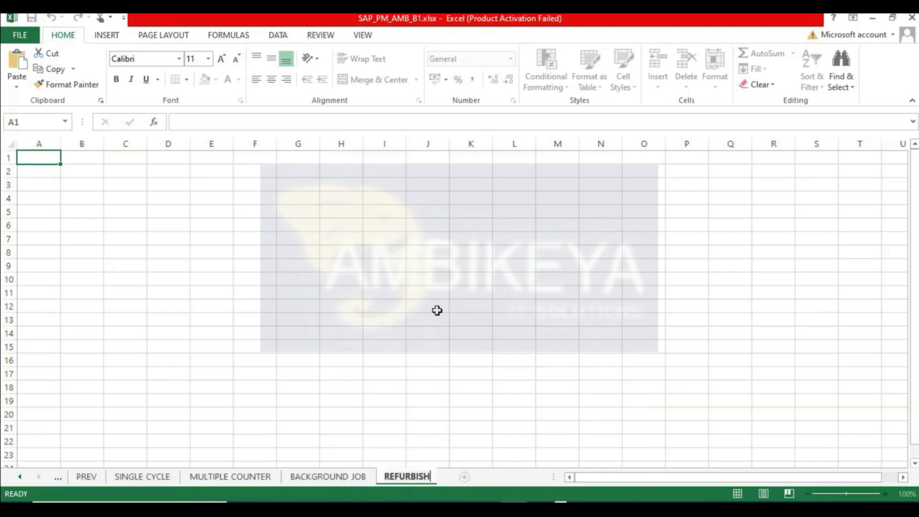
{"action": "key", "text": "Return"}
- Enter the heading REFURBISHMENT ORDER in cell B1
{"action": "left_click", "coordinate": [75, 160]}
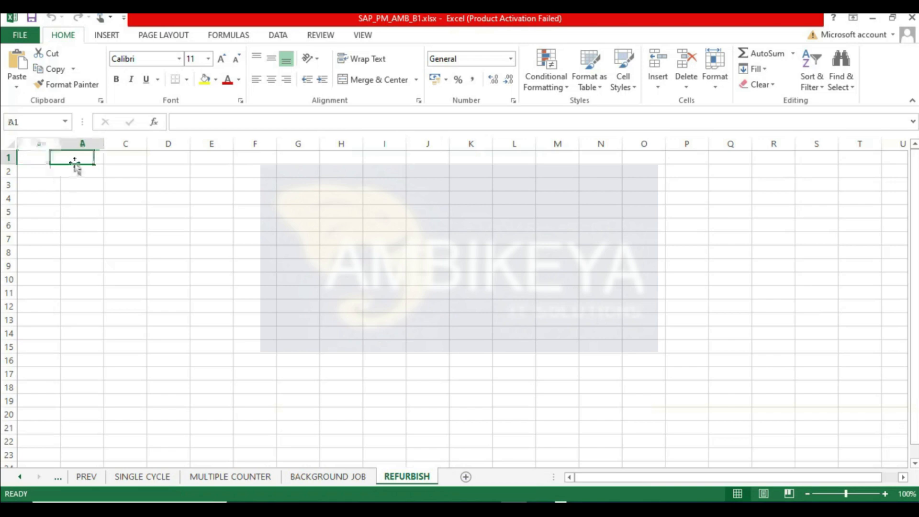
{"action": "type", "text": "REFURBISHMENT ORDER"}
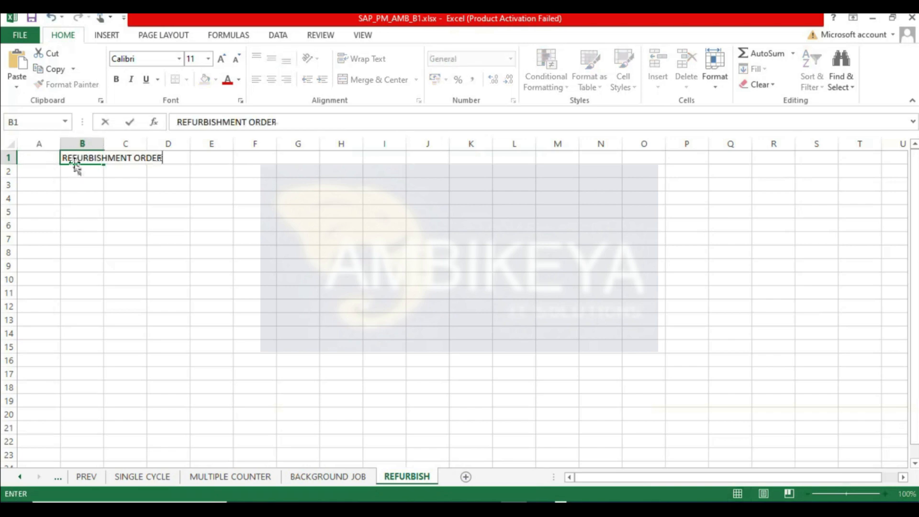
{"action": "key", "text": "Return"}
- Autofit column B, heighten row 1, and format the heading cell bold with yellow fill
{"action": "double_click", "coordinate": [104, 139]}
{"action": "left_click", "coordinate": [139, 157]}
{"action": "left_click", "coordinate": [205, 79]}
{"action": "left_click_drag", "start_coordinate": [7, 164], "coordinate": [7, 173]}
{"action": "left_click", "coordinate": [9, 165]}
{"action": "right_click", "coordinate": [8, 163]}
{"action": "left_click", "coordinate": [115, 158]}
{"action": "left_click", "coordinate": [116, 78]}
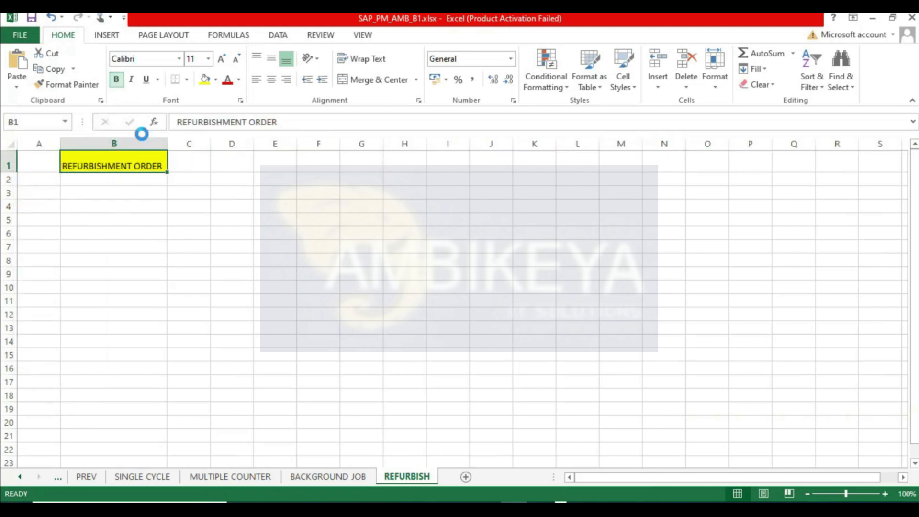
- Enter the labels CREATE in B4 and CHANGE DISPLAY in C4
{"action": "left_click", "coordinate": [246, 195]}
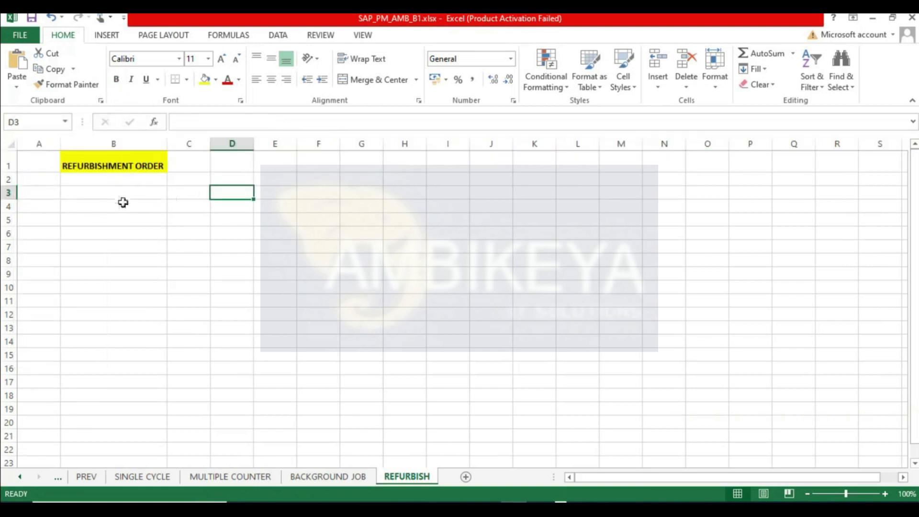
{"action": "left_click", "coordinate": [122, 202]}
{"action": "type", "text": "CREATE"}
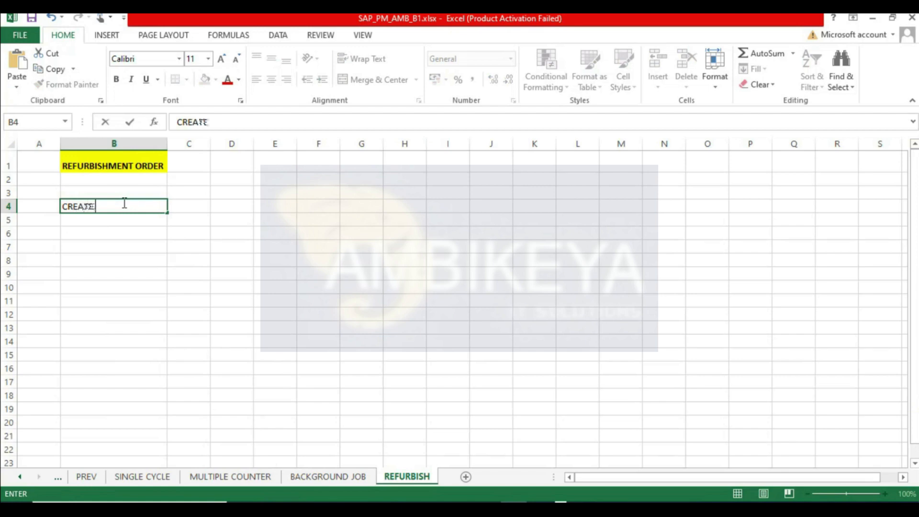
{"action": "key", "text": "Tab"}
{"action": "type", "text": "CHANGE DISPLA"}
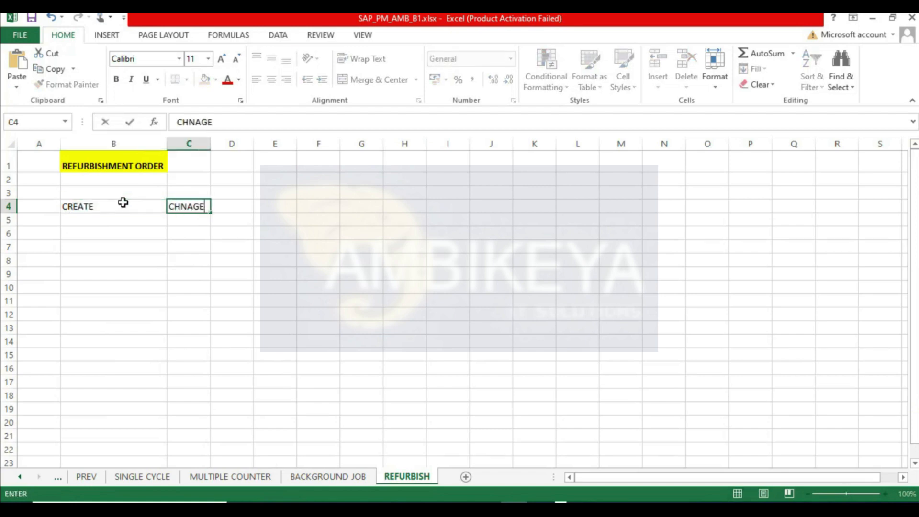
{"action": "type", "text": "Y"}
{"action": "key", "text": "Return"}
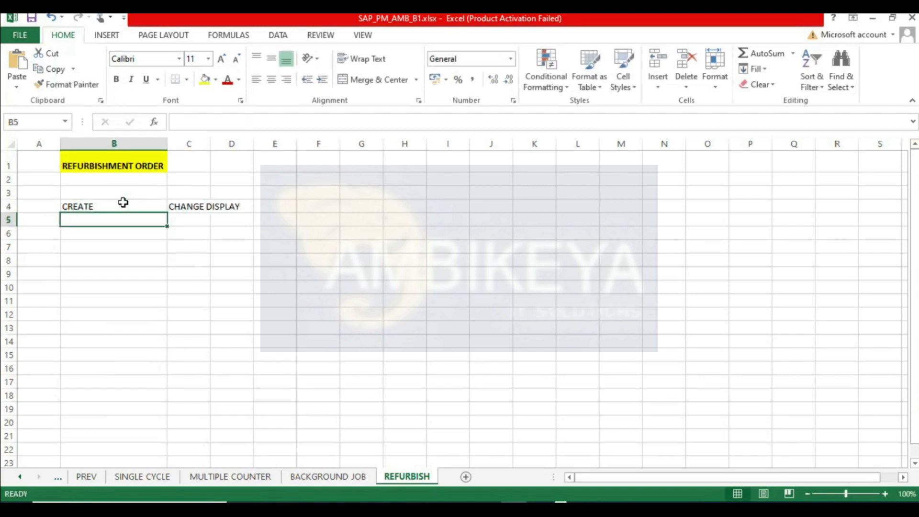
- Split the C4 label by moving DISPLAY into D4, leaving CHANGE in C4
{"action": "double_click", "coordinate": [210, 144]}
{"action": "left_click", "coordinate": [221, 205]}
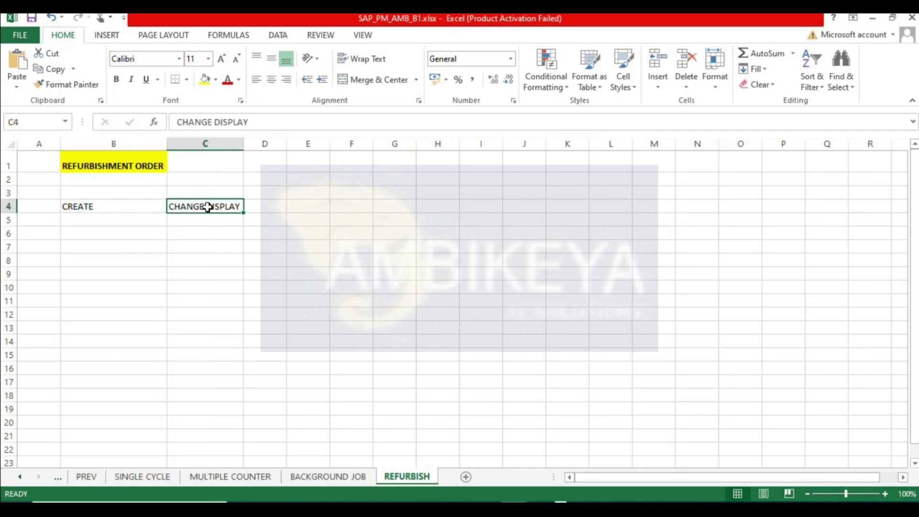
{"action": "double_click", "coordinate": [207, 205]}
{"action": "double_click", "coordinate": [207, 205]}
{"action": "left_click", "coordinate": [208, 223]}
{"action": "double_click", "coordinate": [207, 207]}
{"action": "left_click_drag", "start_coordinate": [206, 206], "coordinate": [258, 205]}
{"action": "key", "text": "ctrl+x"}
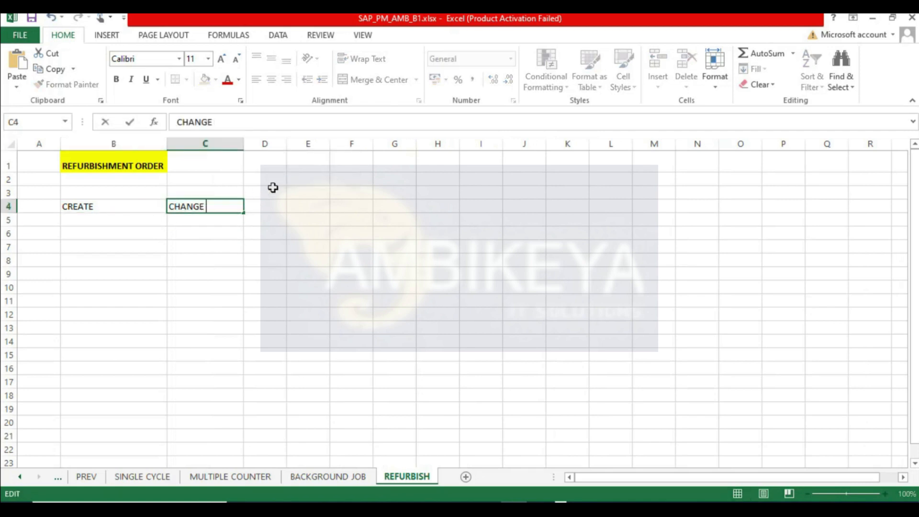
{"action": "left_click", "coordinate": [273, 205]}
{"action": "key", "text": "ctrl+v"}
- Apply all borders to the range B4:D5
{"action": "left_click", "coordinate": [265, 270]}
{"action": "left_click_drag", "start_coordinate": [287, 143], "coordinate": [298, 143]}
{"action": "key", "text": "Up"}
{"action": "key", "text": "Up"}
{"action": "left_click_drag", "start_coordinate": [113, 209], "coordinate": [276, 211]}
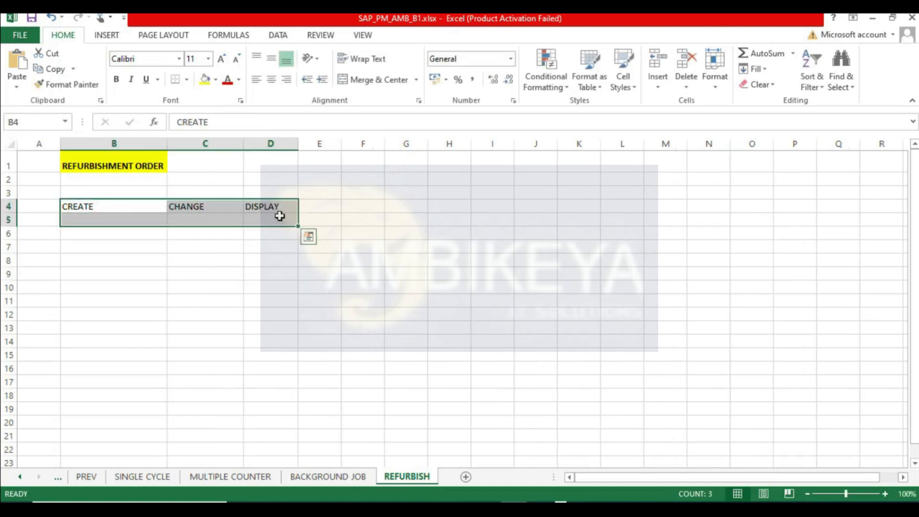
{"action": "left_click", "coordinate": [187, 79]}
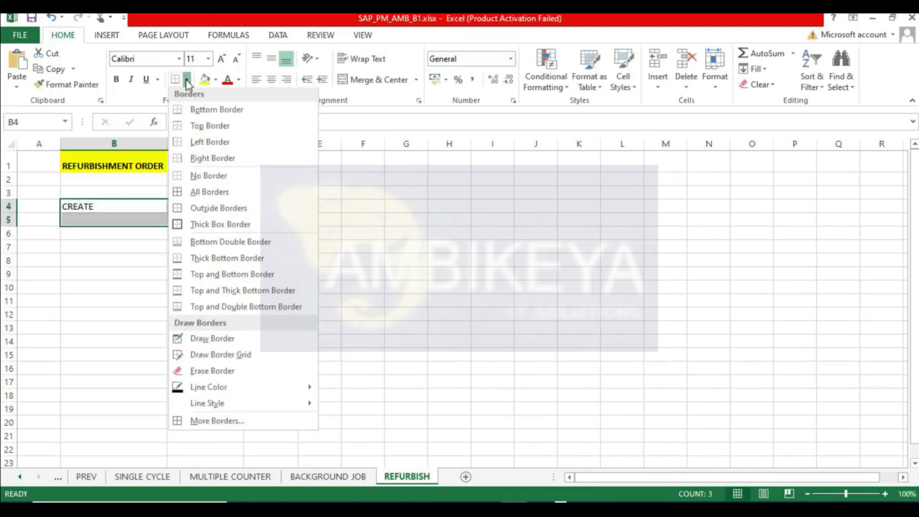
{"action": "left_click", "coordinate": [205, 192]}
- Enter the transaction codes IW81, IW32 and IW33 in cells B5, C5 and D5
{"action": "left_click", "coordinate": [94, 220]}
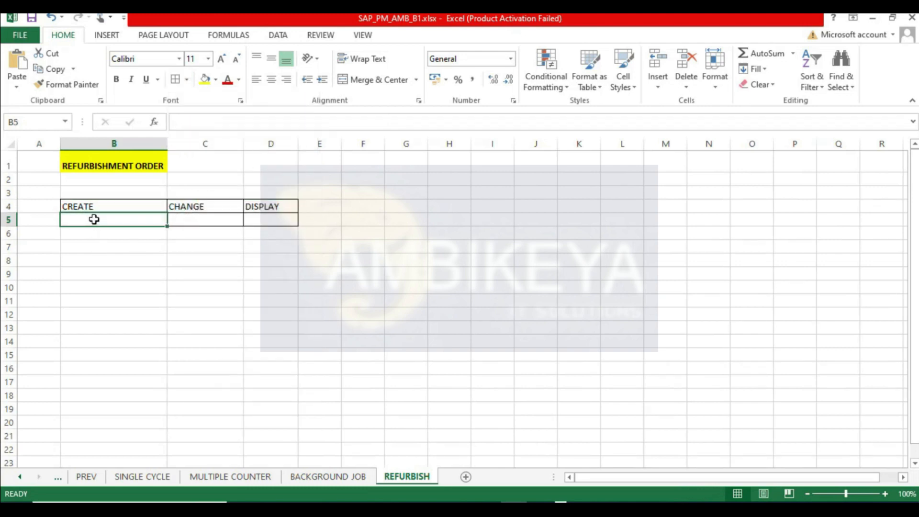
{"action": "type", "text": "IW81"}
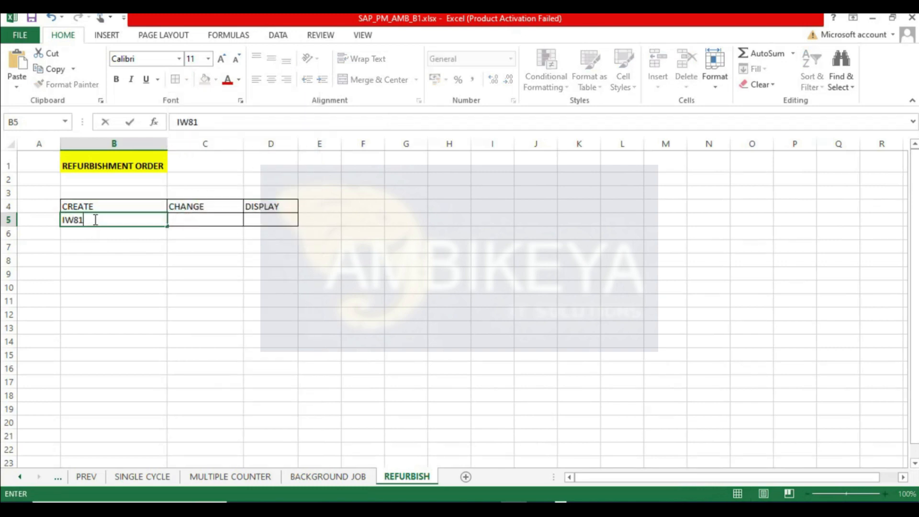
{"action": "key", "text": "Tab"}
{"action": "type", "text": "iw"}
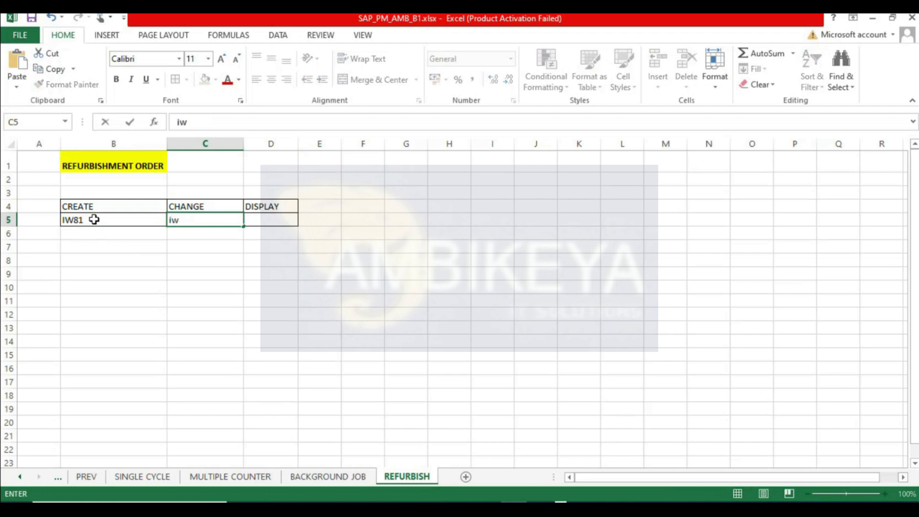
{"action": "key", "text": "Tab"}
{"action": "key", "text": "Left"}
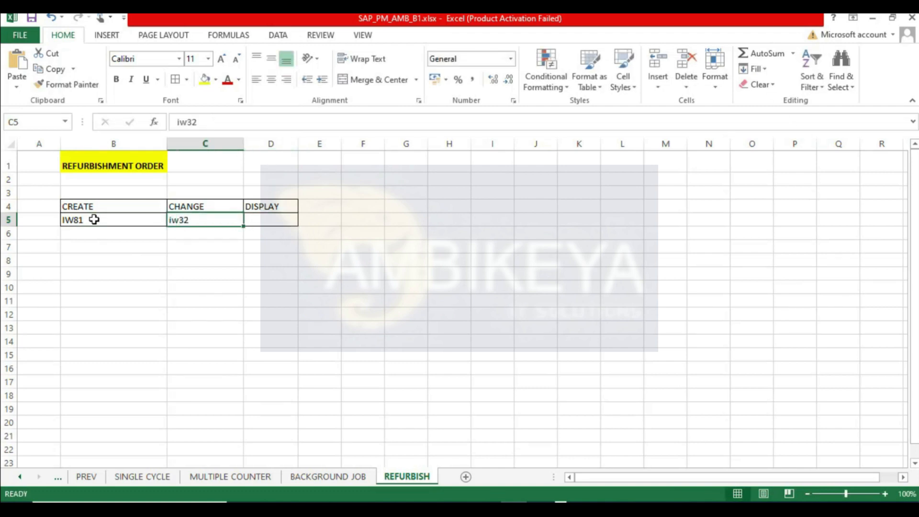
{"action": "type", "text": "IW3"}
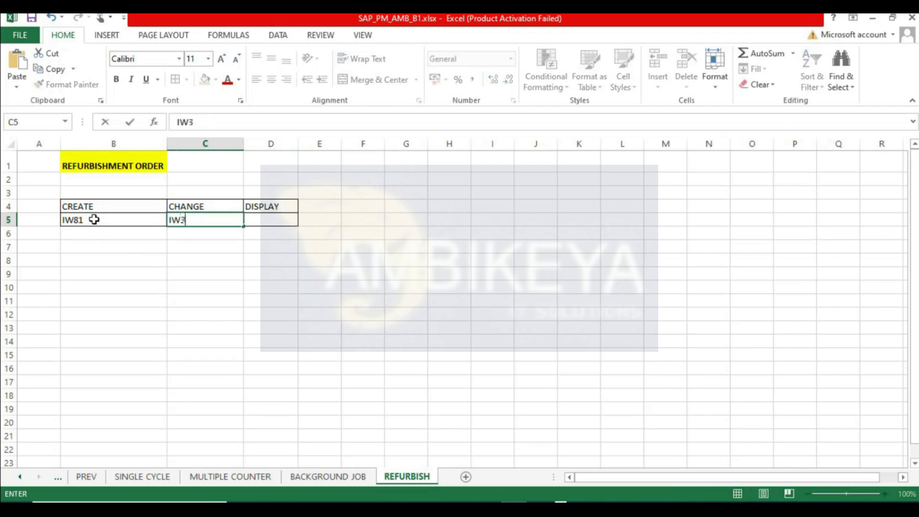
{"action": "type", "text": "2"}
{"action": "key", "text": "Tab"}
{"action": "type", "text": "IW33"}
{"action": "key", "text": "Return"}
- Make the B4:D5 table bold and increase its row heights
{"action": "left_click_drag", "start_coordinate": [99, 206], "coordinate": [258, 218]}
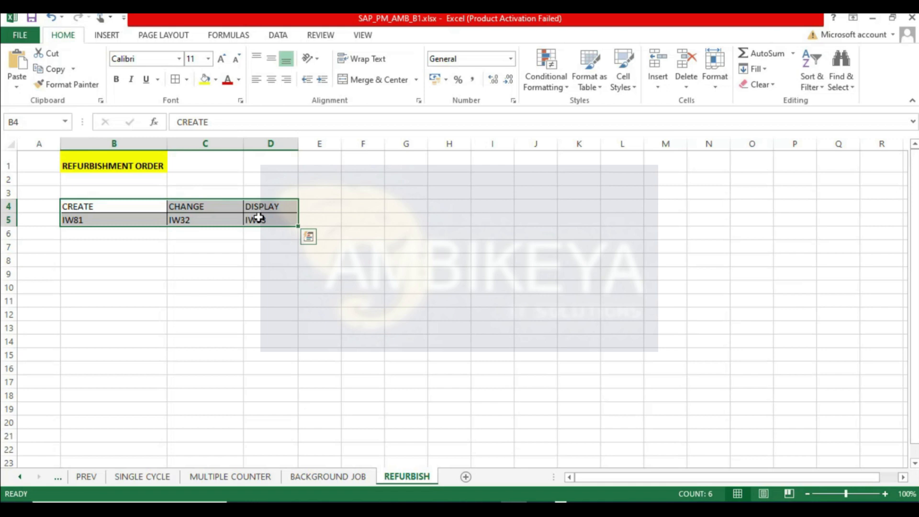
{"action": "key", "text": "ctrl+b"}
{"action": "left_click", "coordinate": [468, 258]}
{"action": "left_click_drag", "start_coordinate": [11, 226], "coordinate": [11, 218]}
{"action": "left_click", "coordinate": [383, 191]}
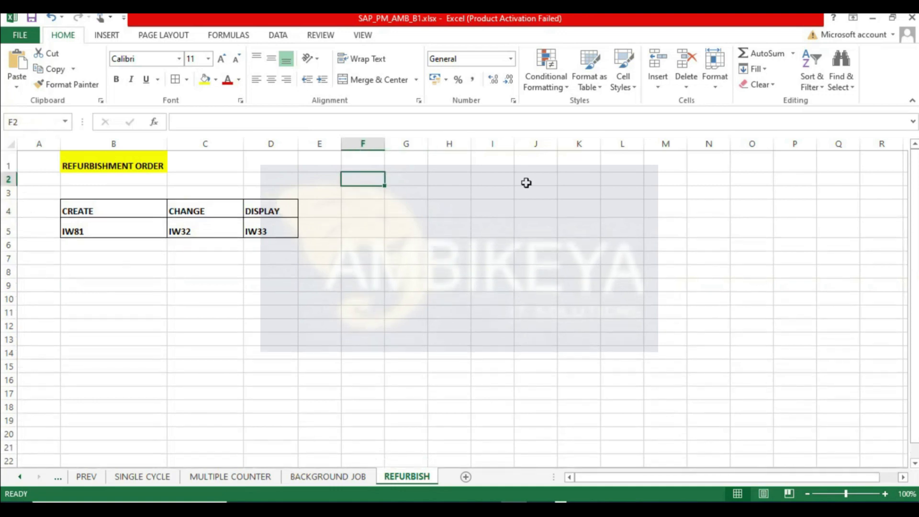
- Enter the heading REPAIR OF ANY MATERIAL in cell H1
{"action": "left_click", "coordinate": [459, 193]}
{"action": "left_click", "coordinate": [445, 160]}
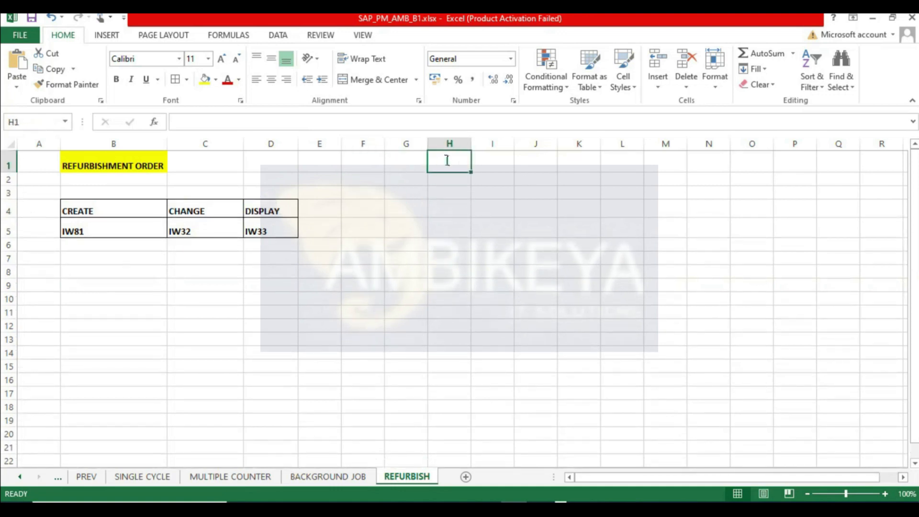
{"action": "type", "text": "RPAIR OF ANY MATERIAL"}
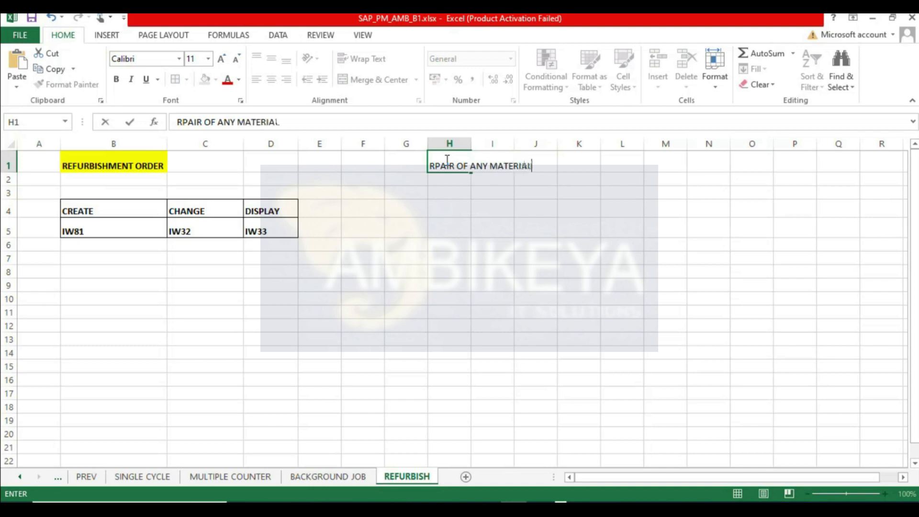
{"action": "key", "text": "Return"}
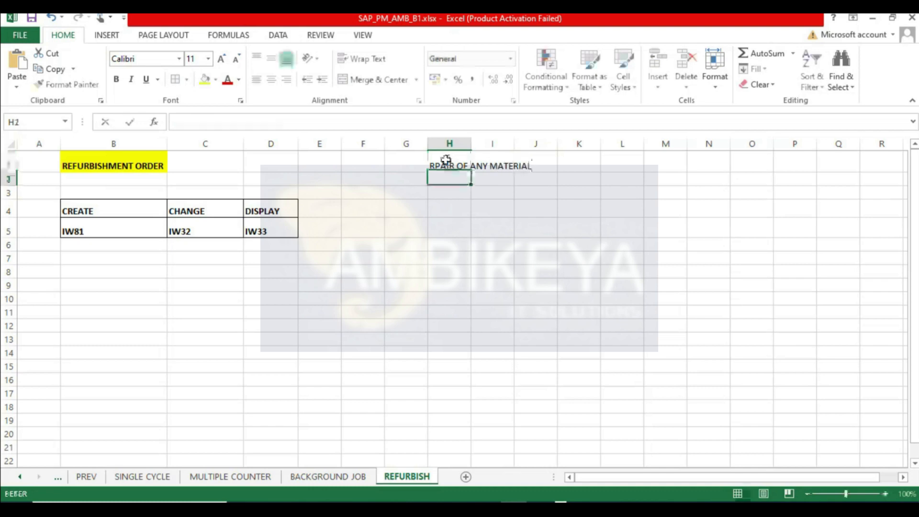
{"action": "left_click", "coordinate": [437, 162]}
{"action": "double_click", "coordinate": [433, 165]}
{"action": "type", "text": "E"}
{"action": "key", "text": "Tab"}
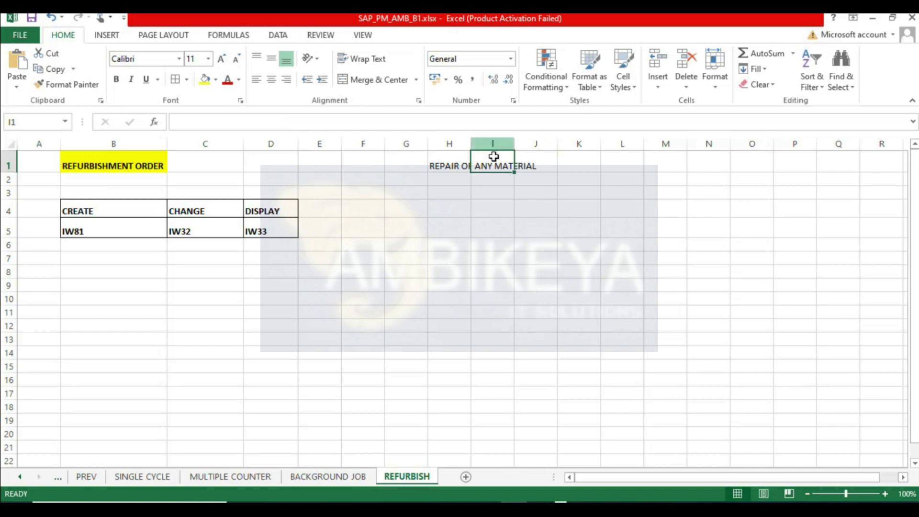
- Widen column H and enter VALUATION TYPE in cell H5
{"action": "double_click", "coordinate": [471, 141]}
{"action": "left_click", "coordinate": [462, 229]}
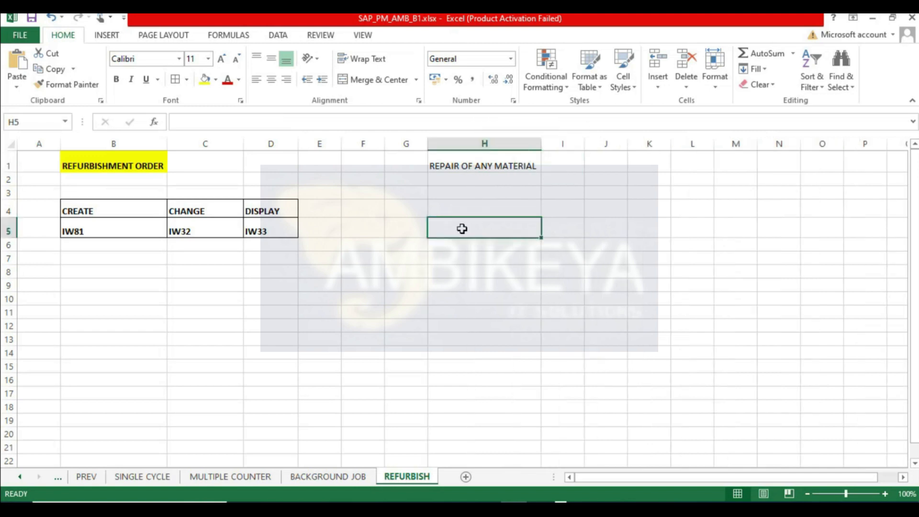
{"action": "type", "text": "VALUATION TYPE"}
{"action": "key", "text": "Tab"}
{"action": "key", "text": "Tab"}
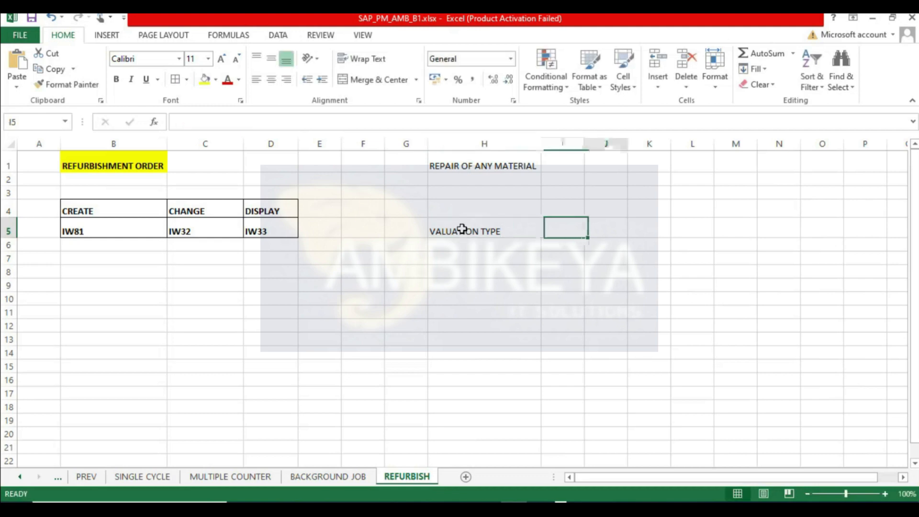
- Enter NEW/DOMESTIC/IMPORTED in cell J5 and autofit column J to its text
{"action": "type", "text": "NEW/DOMESTIC"}
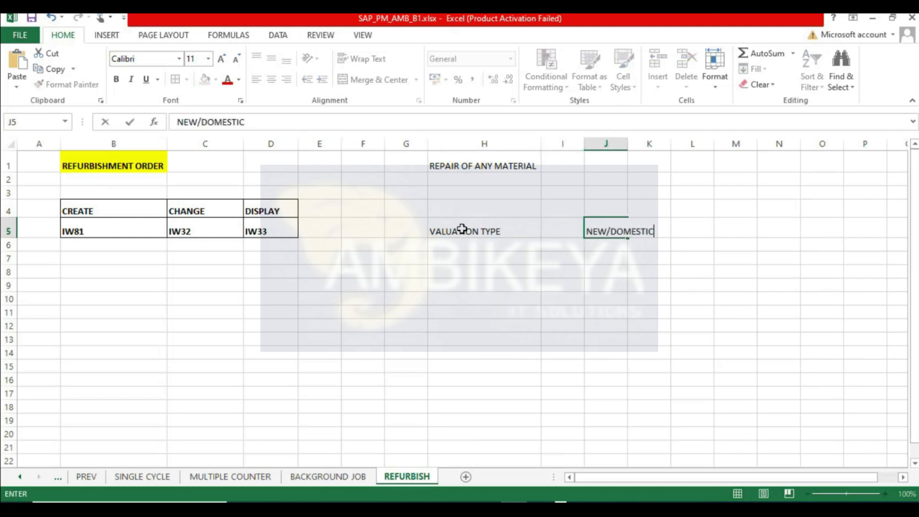
{"action": "key", "text": "Return"}
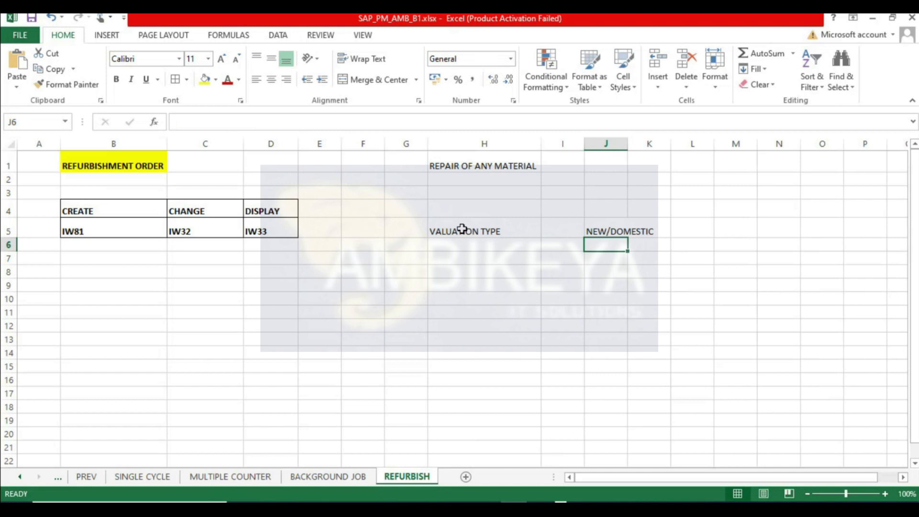
{"action": "double_click", "coordinate": [627, 143]}
{"action": "left_click", "coordinate": [633, 230]}
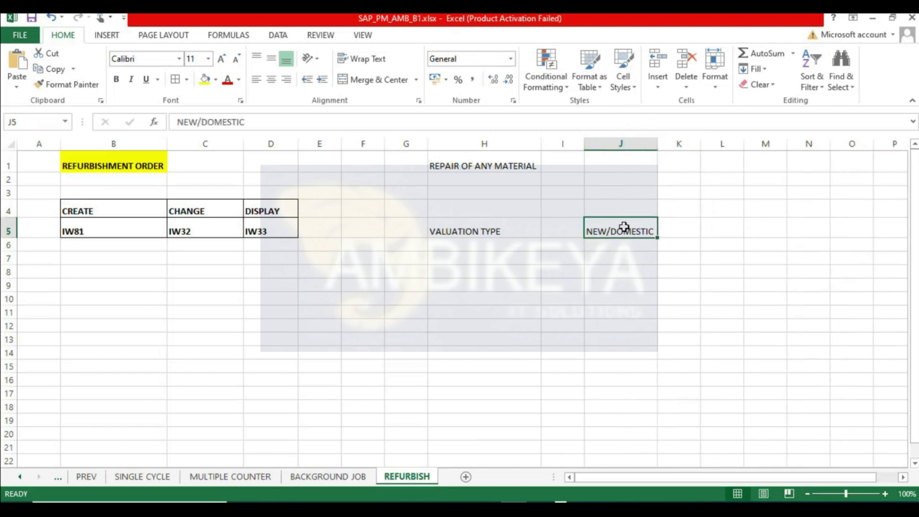
{"action": "double_click", "coordinate": [652, 230]}
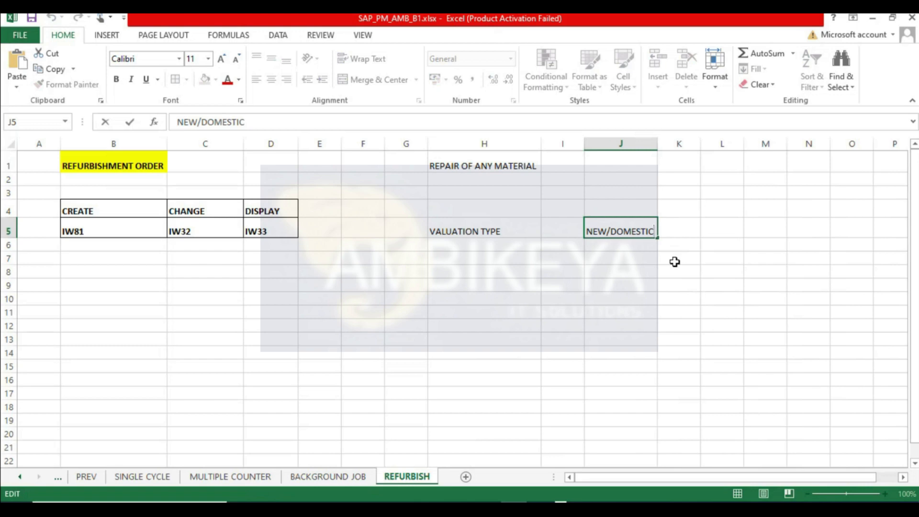
{"action": "type", "text": "/IMPORTED"}
{"action": "key", "text": "Return"}
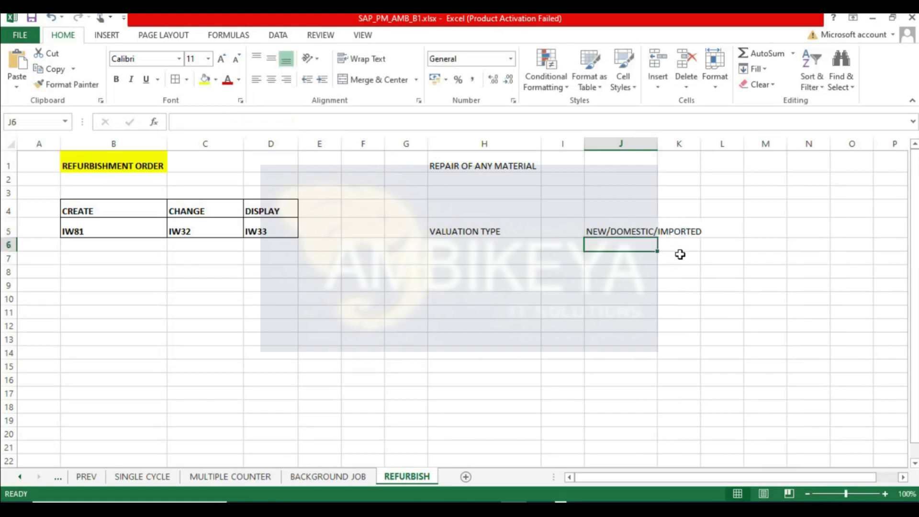
{"action": "double_click", "coordinate": [658, 144]}
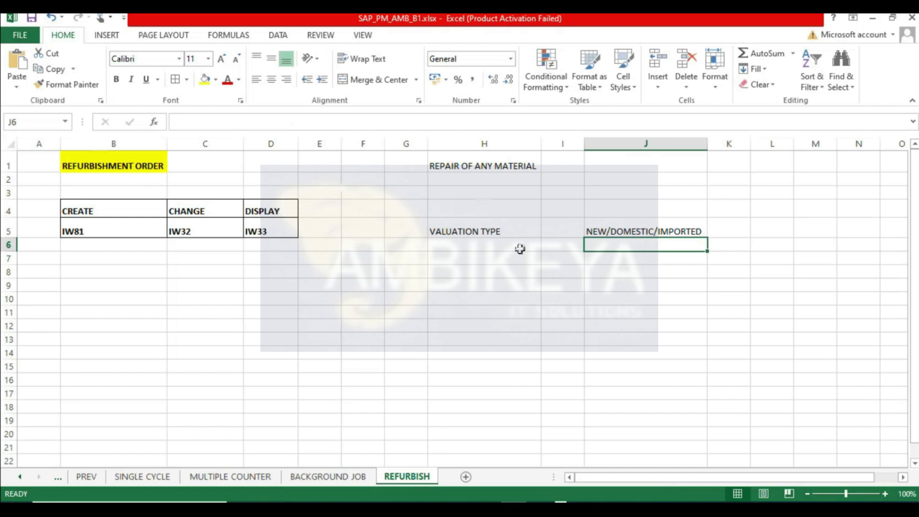
- Widen column I, then enter MATERIAL in K4 and CAR in K5 and autofit column K
{"action": "left_click", "coordinate": [482, 227]}
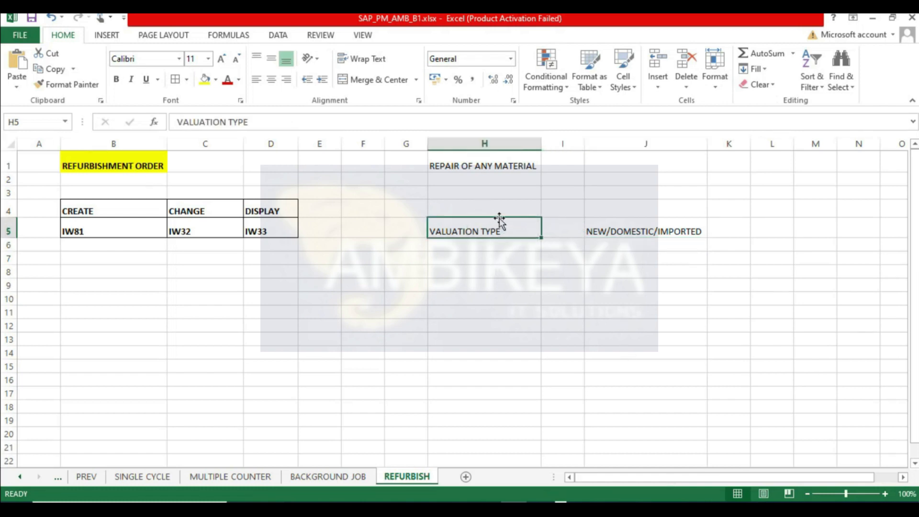
{"action": "left_click", "coordinate": [609, 232]}
{"action": "left_click_drag", "start_coordinate": [584, 144], "coordinate": [599, 141]}
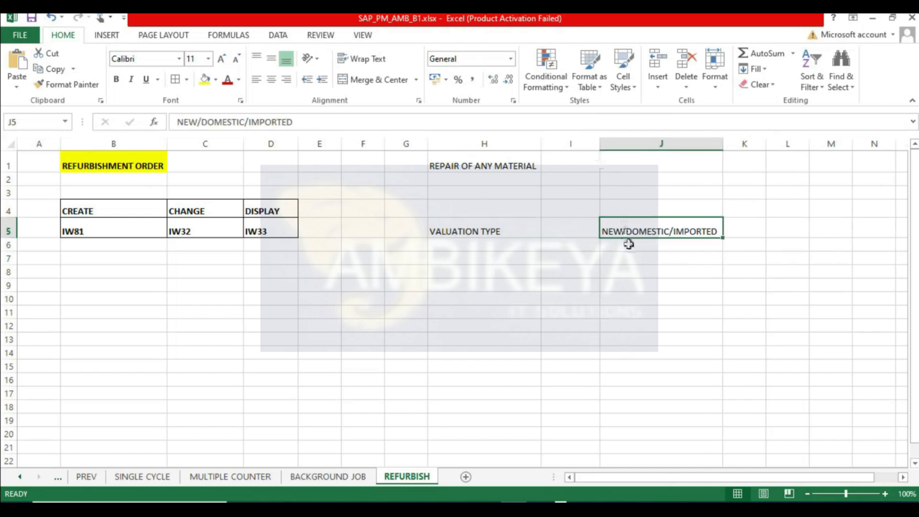
{"action": "left_click", "coordinate": [500, 233]}
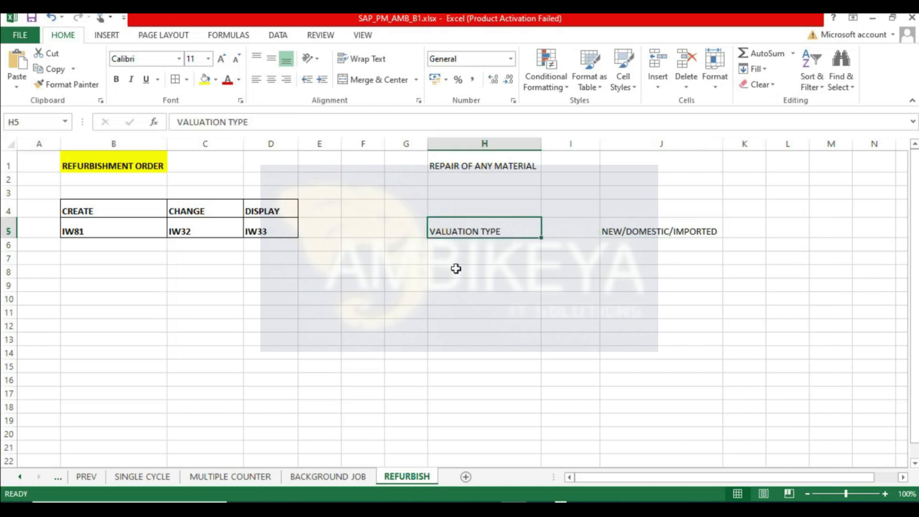
{"action": "left_click", "coordinate": [749, 209]}
{"action": "type", "text": "MATERIAL"}
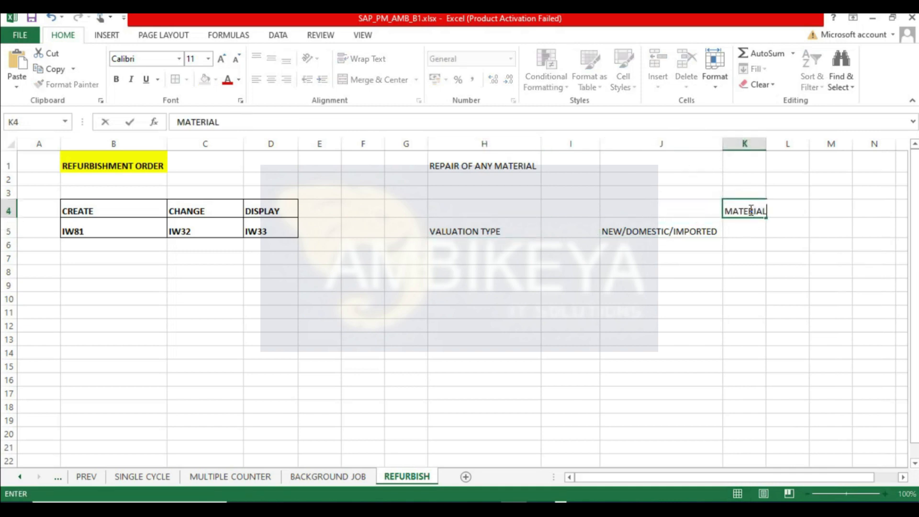
{"action": "key", "text": "Return"}
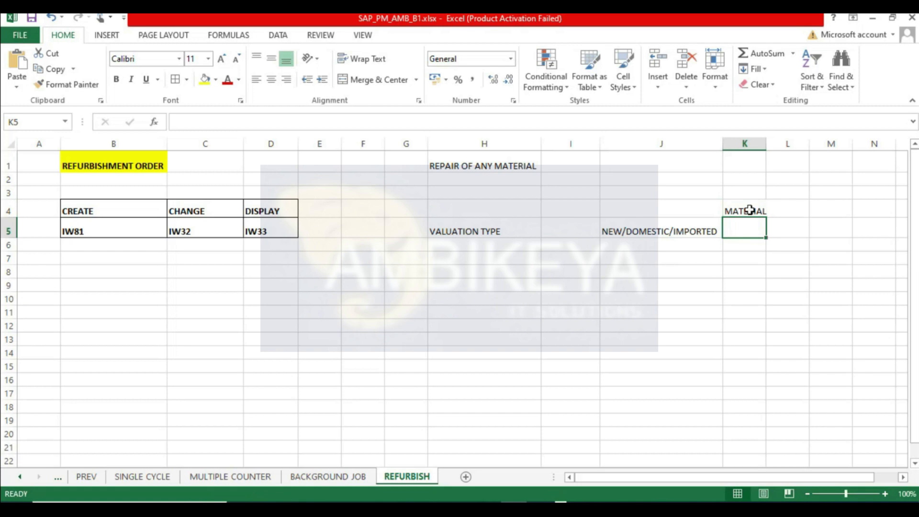
{"action": "type", "text": "CAR"}
{"action": "key", "text": "Return"}
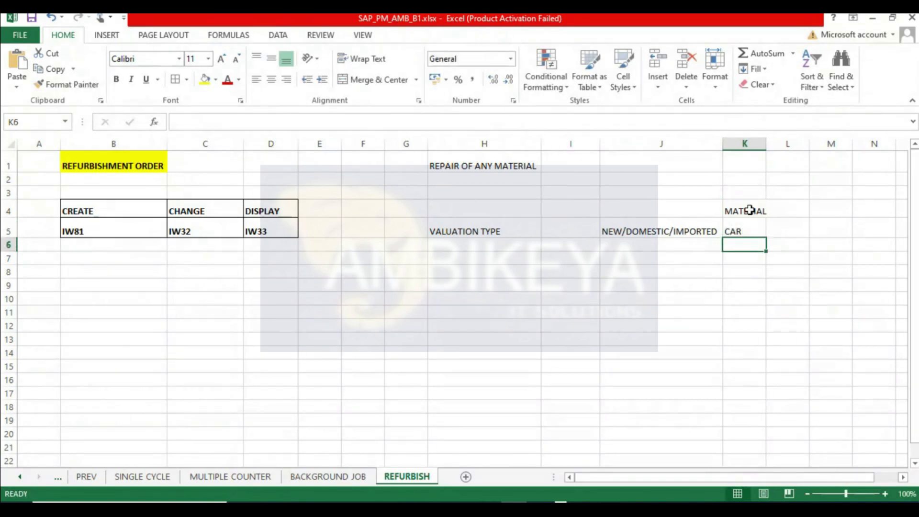
{"action": "double_click", "coordinate": [766, 143]}
- Move MATERIAL/CAR to I4:I5, VALUATION TYPE to J5 and NEW/DOMESTIC/IMPORTED to K5, then autofit column K
{"action": "left_click", "coordinate": [750, 231]}
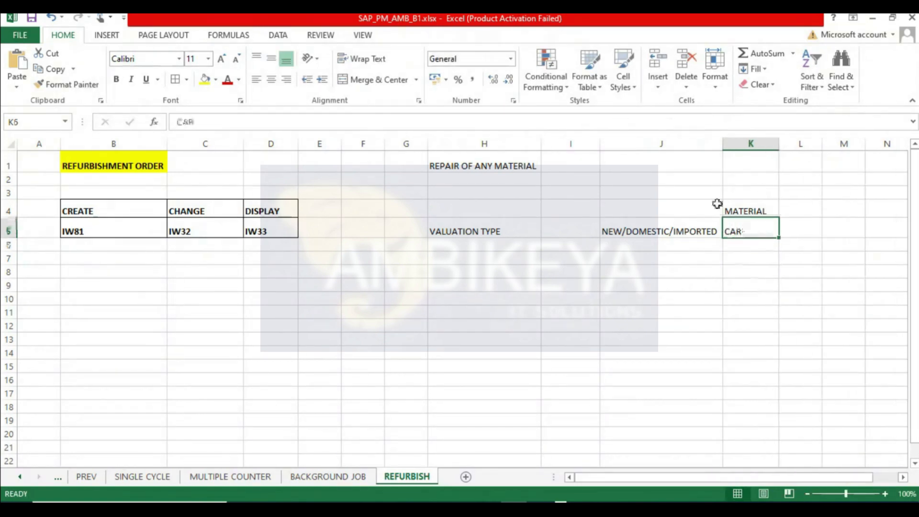
{"action": "left_click_drag", "start_coordinate": [754, 214], "coordinate": [751, 227]}
{"action": "left_click_drag", "start_coordinate": [652, 205], "coordinate": [581, 222]}
{"action": "left_click", "coordinate": [665, 224]}
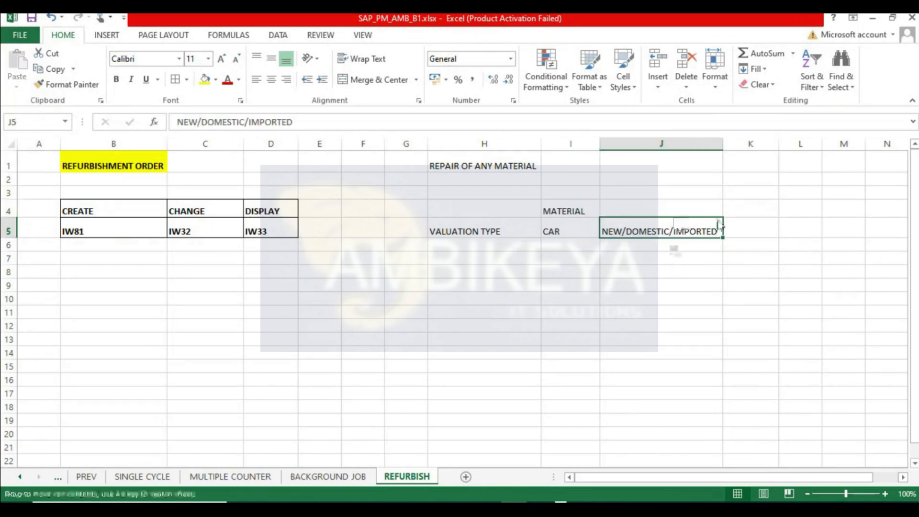
{"action": "left_click_drag", "start_coordinate": [719, 227], "coordinate": [747, 186]}
{"action": "left_click", "coordinate": [451, 228]}
{"action": "left_click_drag", "start_coordinate": [468, 217], "coordinate": [645, 227]}
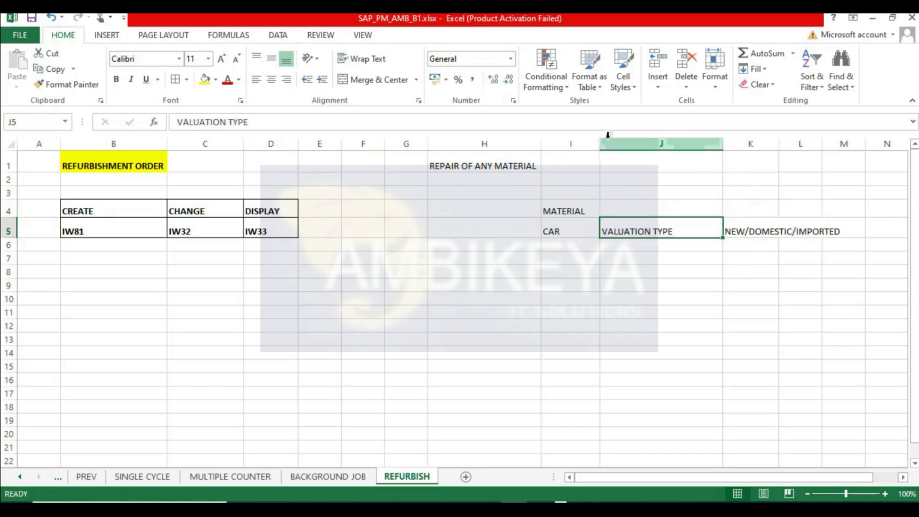
{"action": "left_click", "coordinate": [740, 228]}
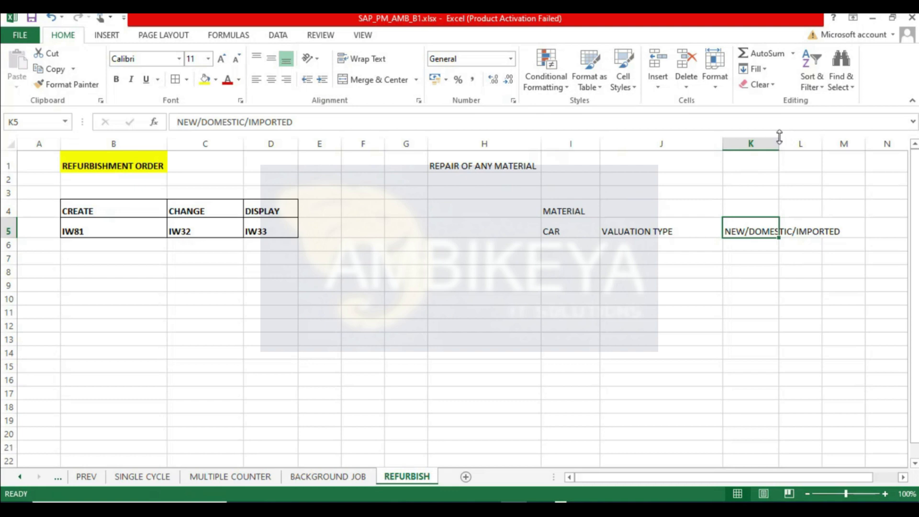
{"action": "double_click", "coordinate": [779, 143]}
- Apply all borders to the range J5:K7 and enter DAMAGED in cell K7
{"action": "left_click_drag", "start_coordinate": [658, 234], "coordinate": [754, 256]}
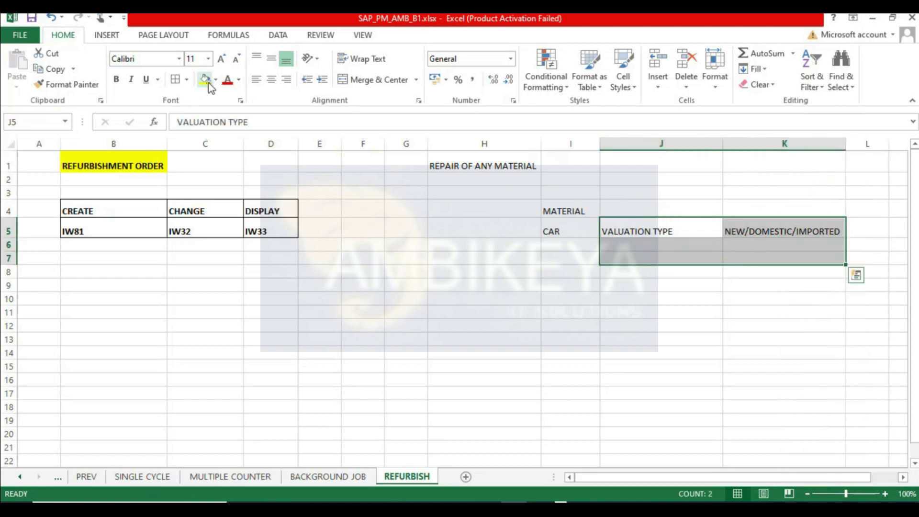
{"action": "left_click", "coordinate": [174, 82]}
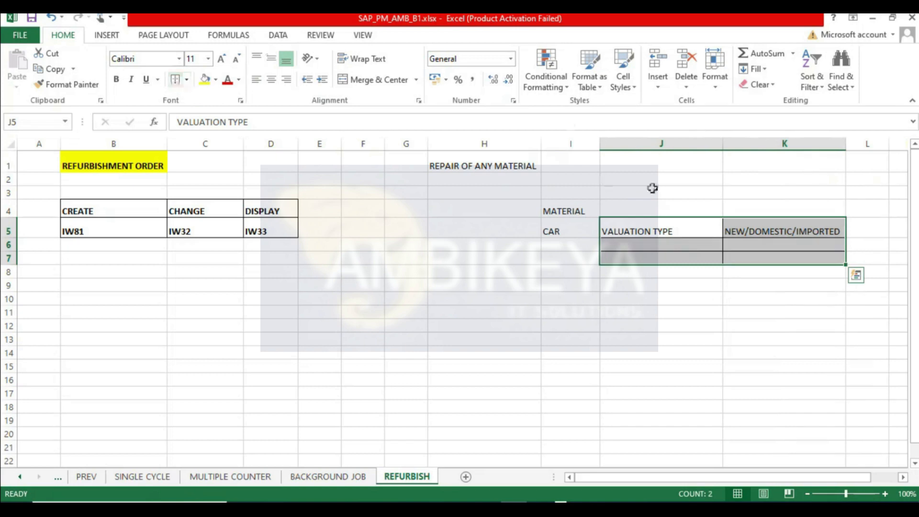
{"action": "left_click", "coordinate": [773, 246]}
{"action": "key", "text": "Down"}
{"action": "type", "text": "DA"}
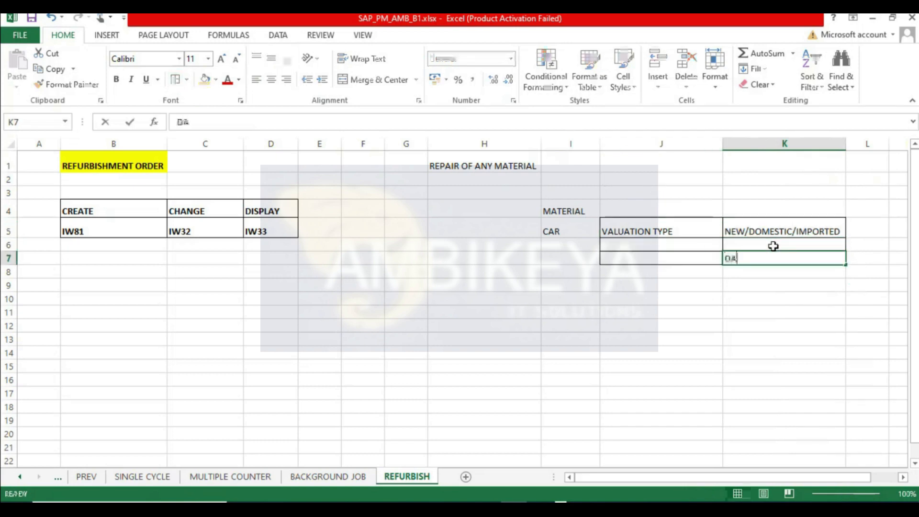
{"action": "type", "text": "MAGED"}
{"action": "key", "text": "Return"}
- Increase the heights of rows 5 to 7
{"action": "left_click", "coordinate": [667, 229]}
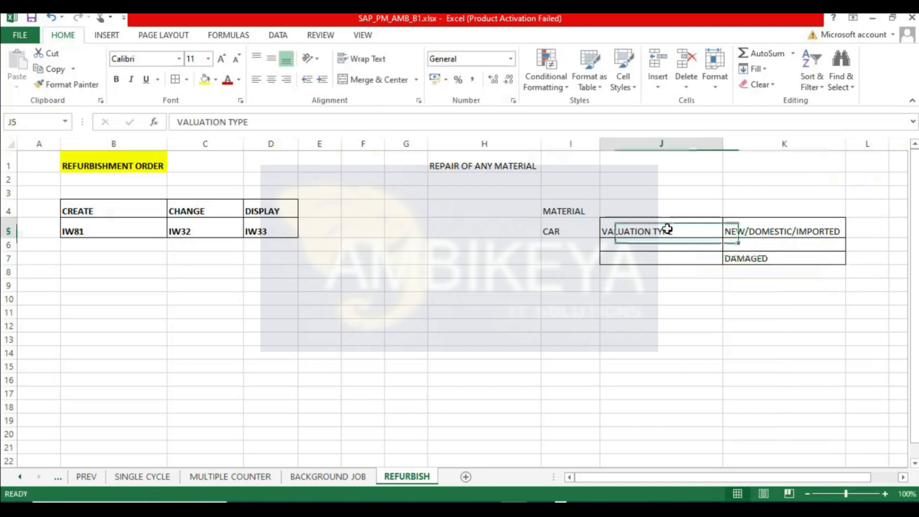
{"action": "left_click", "coordinate": [774, 236]}
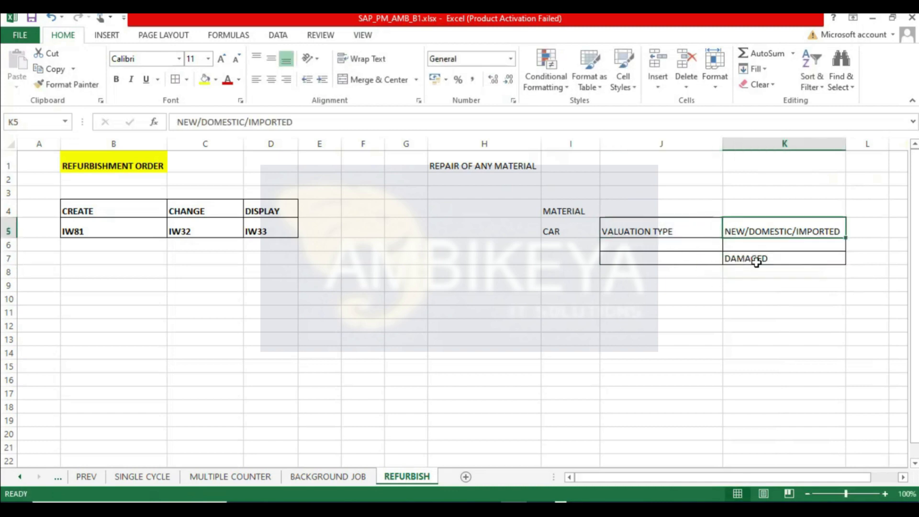
{"action": "left_click", "coordinate": [783, 264]}
{"action": "left_click", "coordinate": [765, 245]}
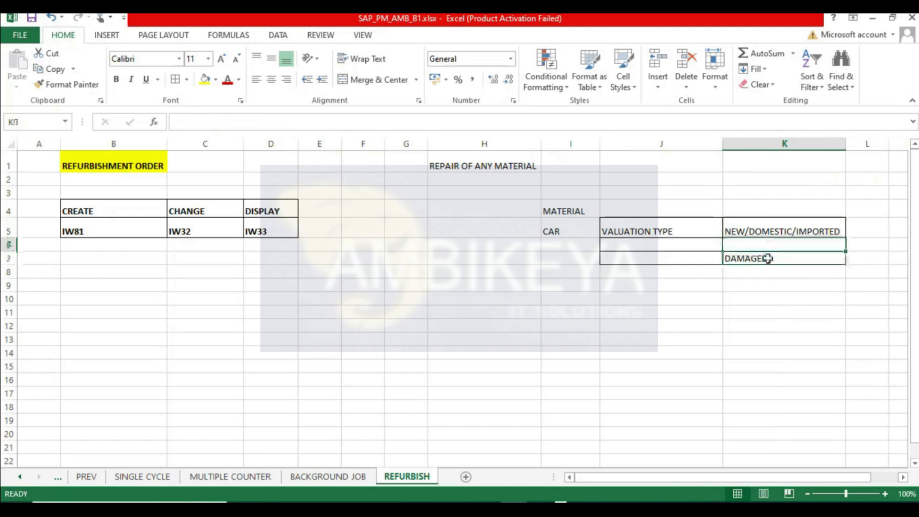
{"action": "left_click_drag", "start_coordinate": [9, 265], "coordinate": [11, 242]}
{"action": "left_click", "coordinate": [9, 256]}
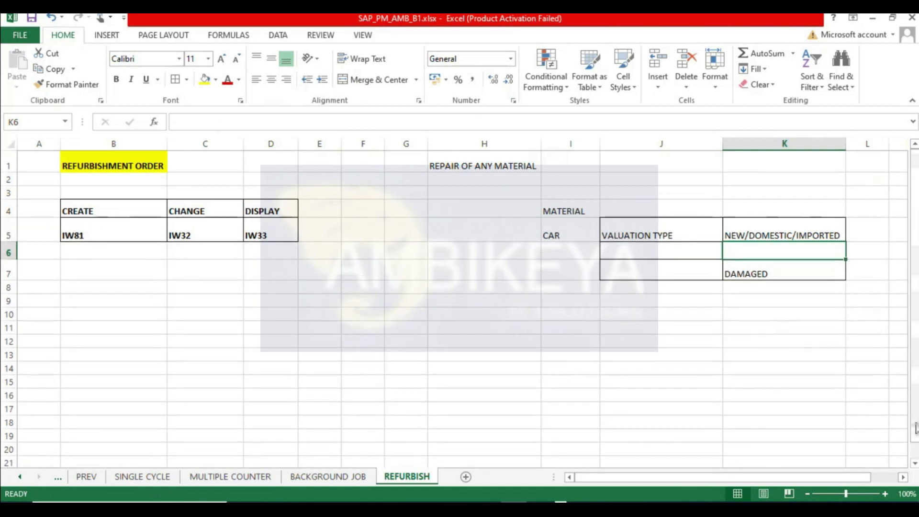
- Make the VALUATION TYPE label in J5 bold
{"action": "left_click", "coordinate": [649, 230]}
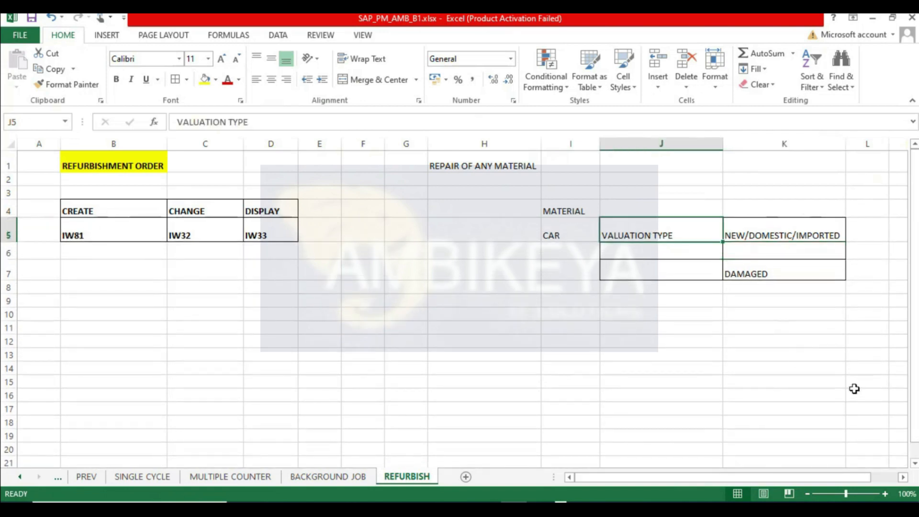
{"action": "key", "text": "ctrl+b"}
{"action": "left_click", "coordinate": [781, 236]}
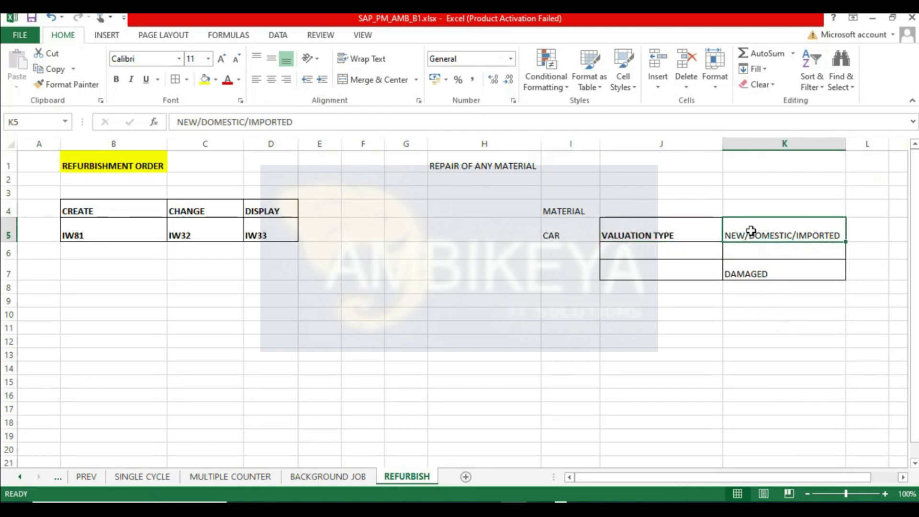
{"action": "left_click", "coordinate": [754, 273]}
- Enter REFURBISHED in cell K6
{"action": "left_click", "coordinate": [772, 252]}
{"action": "double_click", "coordinate": [773, 252]}
{"action": "type", "text": "REPAIRE"}
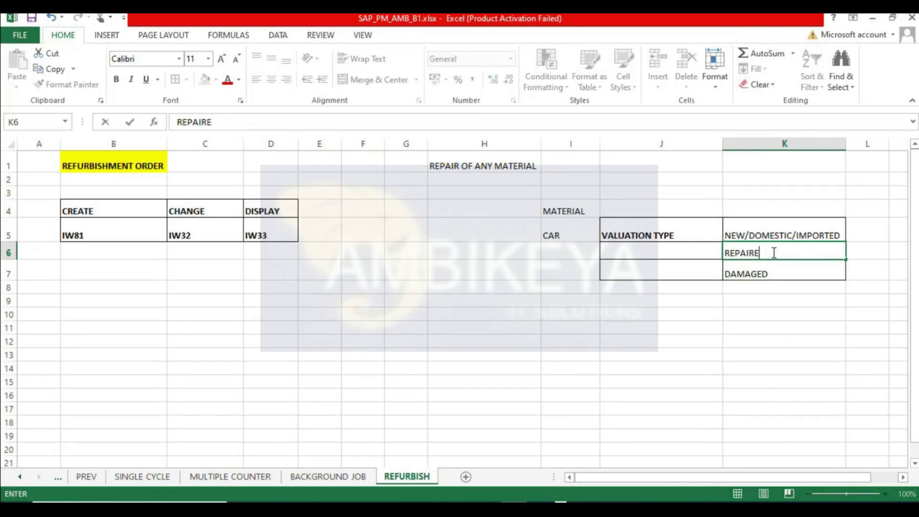
{"action": "key", "text": "BackSpace"}
{"action": "key", "text": "BackSpace"}
{"action": "key", "text": "BackSpace"}
{"action": "key", "text": "BackSpace"}
{"action": "key", "text": "BackSpace"}
{"action": "key", "text": "BackSpace"}
{"action": "key", "text": "BackSpace"}
{"action": "type", "text": "REFURBISHED"}
{"action": "key", "text": "Return"}
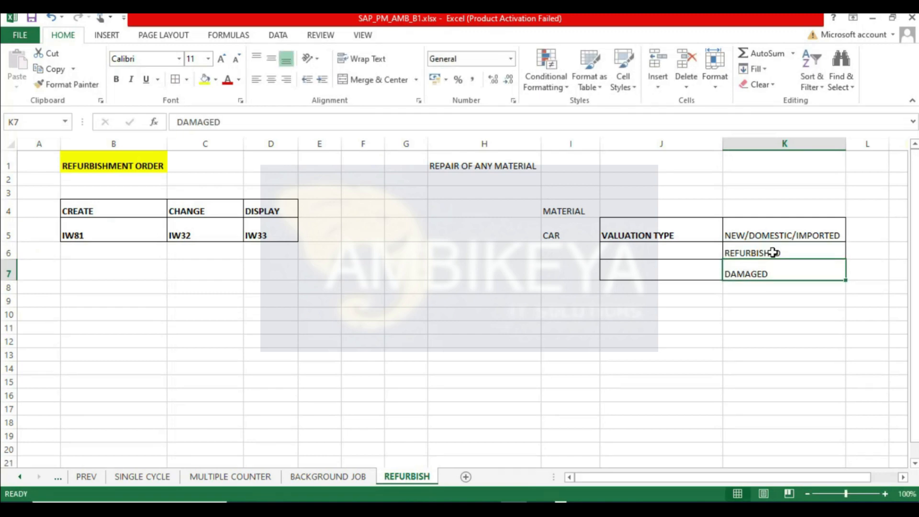
- Make the valuation type entries in K5:K7 bold
{"action": "left_click_drag", "start_coordinate": [784, 234], "coordinate": [784, 272]}
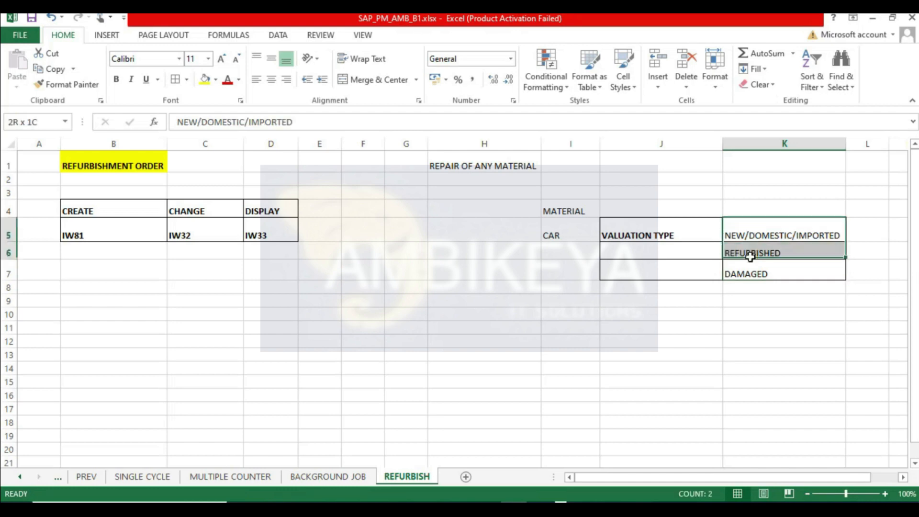
{"action": "left_click", "coordinate": [117, 79]}
{"action": "left_click", "coordinate": [775, 322]}
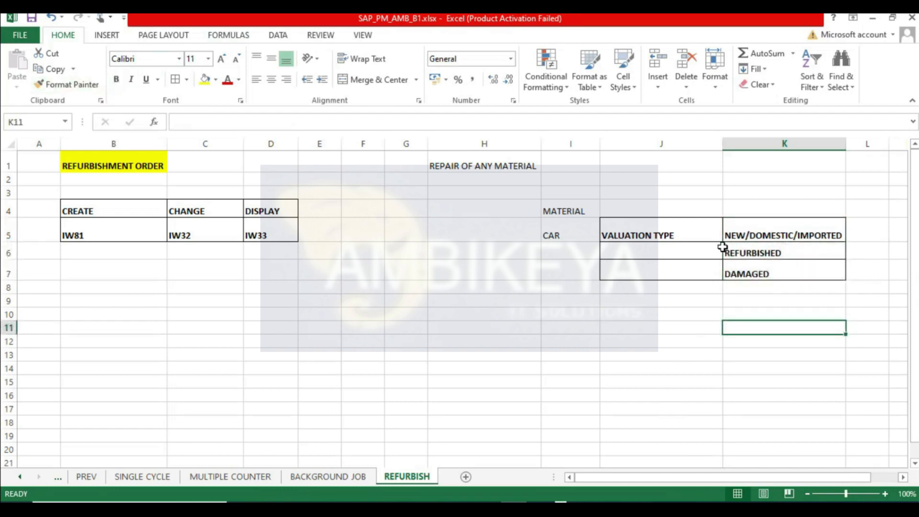
- Make the MATERIAL and CAR labels in I4 and I5 bold
{"action": "left_click", "coordinate": [743, 231]}
{"action": "left_click_drag", "start_coordinate": [743, 231], "coordinate": [753, 263]}
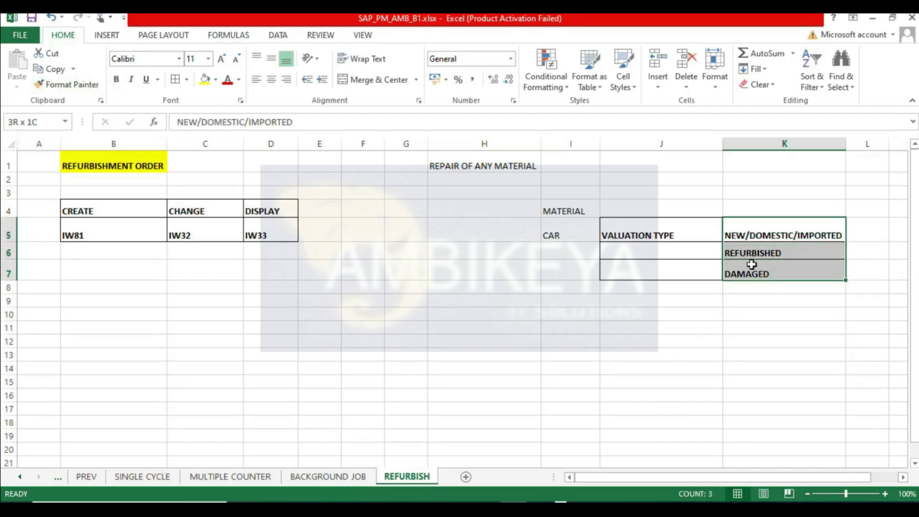
{"action": "left_click", "coordinate": [563, 232]}
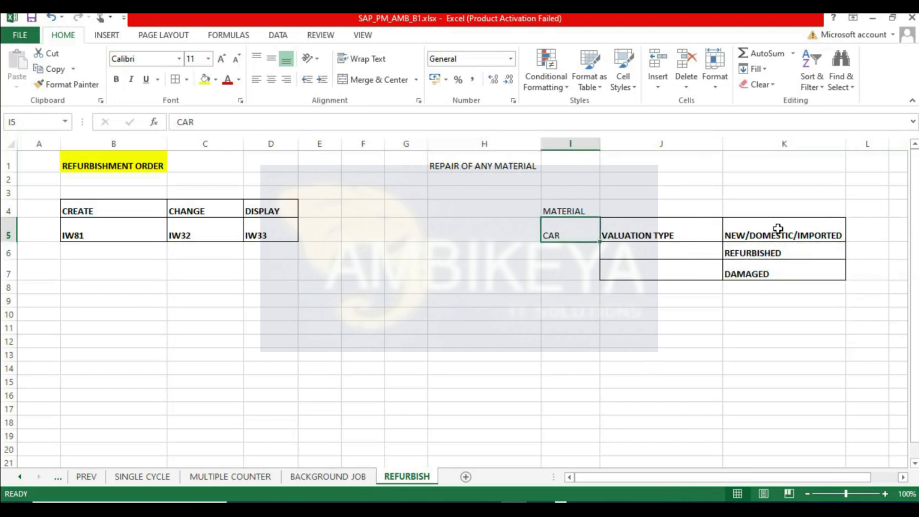
{"action": "left_click", "coordinate": [117, 81]}
{"action": "left_click", "coordinate": [578, 210]}
{"action": "left_click", "coordinate": [116, 82]}
{"action": "key", "text": "Return"}
{"action": "left_click", "coordinate": [494, 297]}
{"action": "left_click", "coordinate": [555, 303]}
{"action": "left_click", "coordinate": [557, 233]}
{"action": "left_click", "coordinate": [572, 312]}
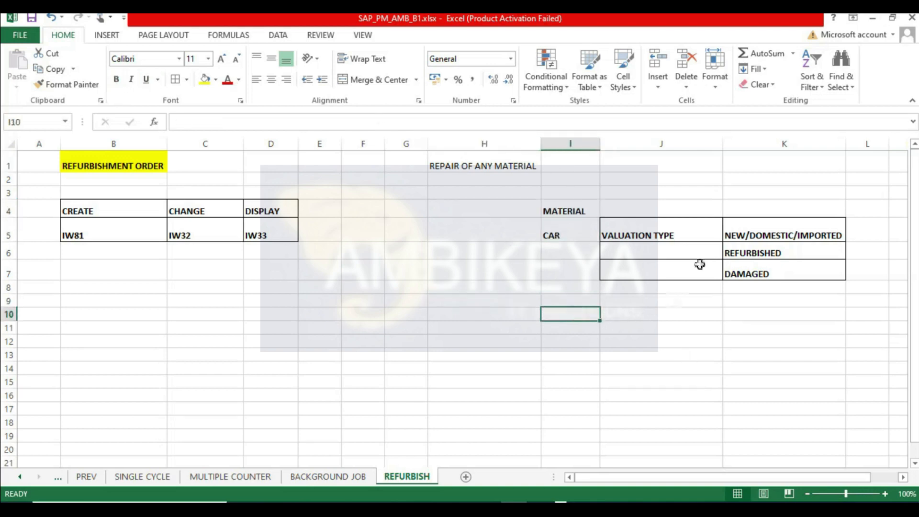
- Narrow column J to fit the VALUATION TYPE label
{"action": "left_click", "coordinate": [730, 236]}
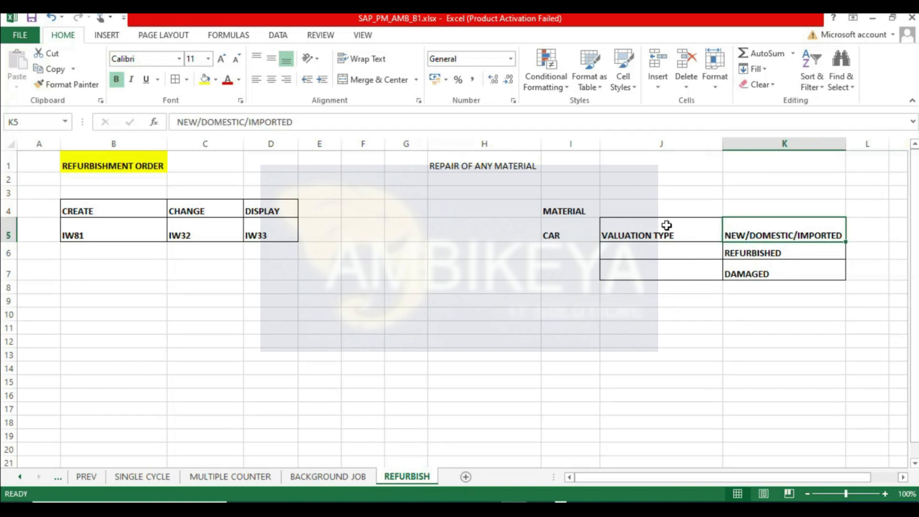
{"action": "left_click_drag", "start_coordinate": [723, 149], "coordinate": [685, 144]}
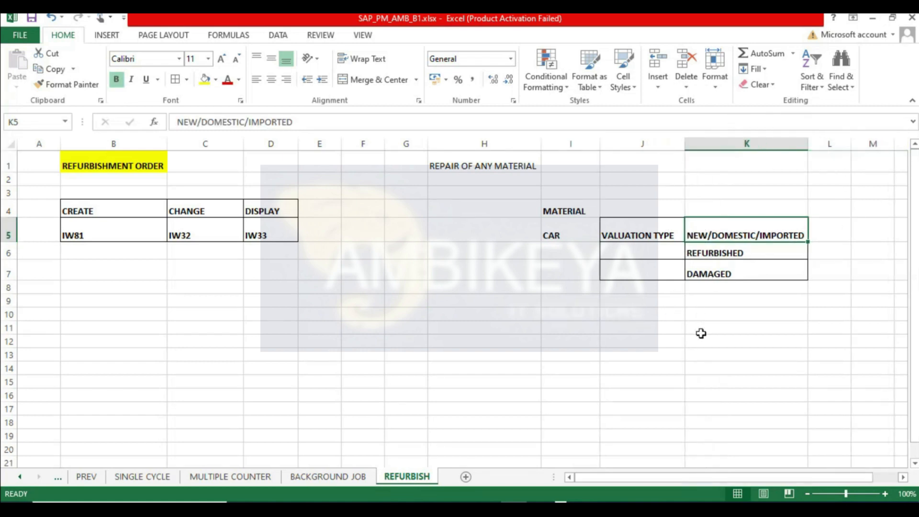
{"action": "left_click", "coordinate": [715, 300]}
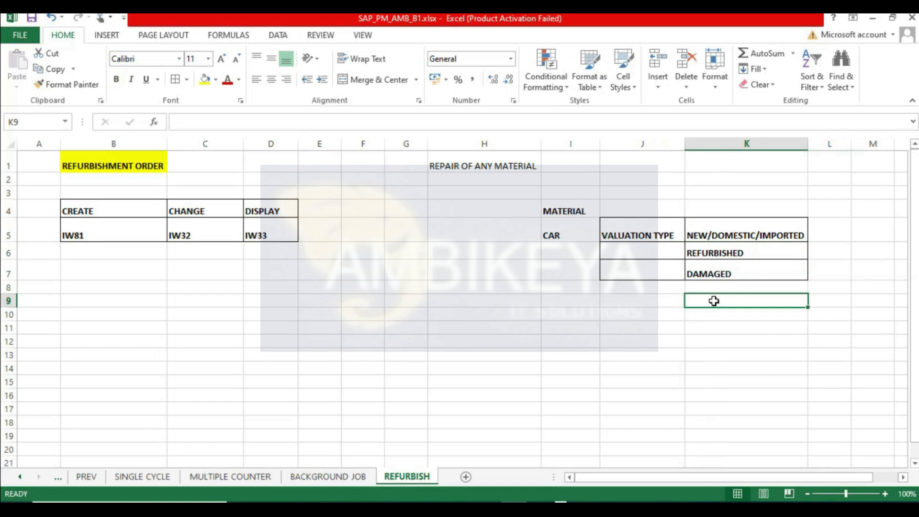
- Enter NEW in J9 and 100000 in K9
{"action": "key", "text": "Left"}
{"action": "type", "text": "NEW"}
{"action": "key", "text": "Return"}
{"action": "key", "text": "Up"}
{"action": "left_click", "coordinate": [714, 301]}
{"action": "type", "text": "10000"}
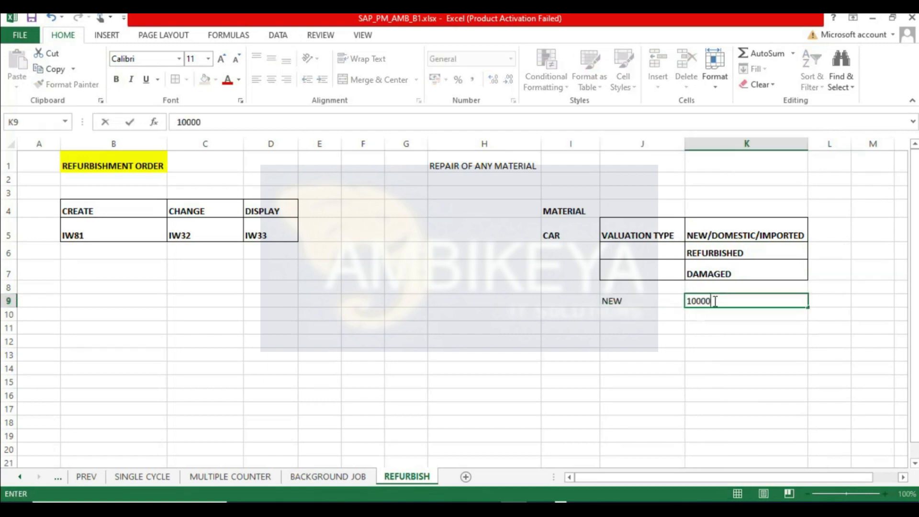
{"action": "type", "text": "0"}
{"action": "key", "text": "Return"}
{"action": "left_click", "coordinate": [706, 301]}
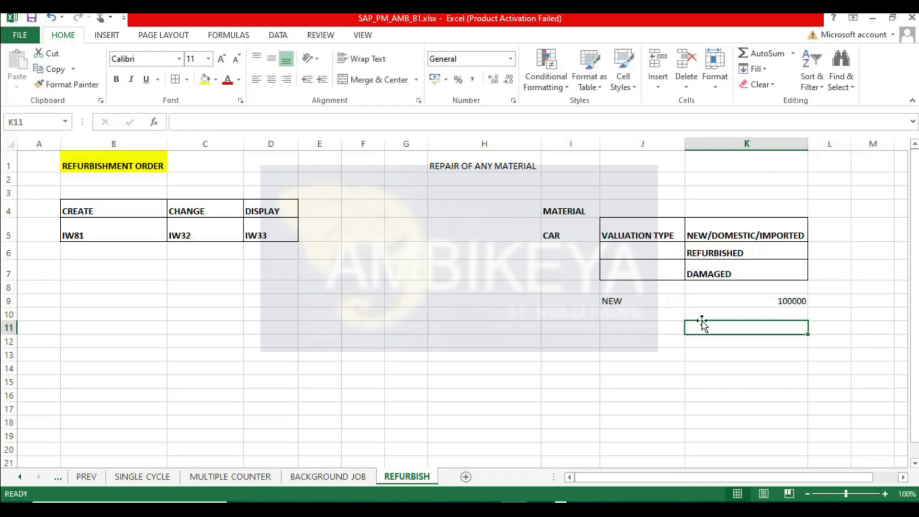
- Apply comma number format to K9 and change its value to 1000000
{"action": "left_click", "coordinate": [472, 79]}
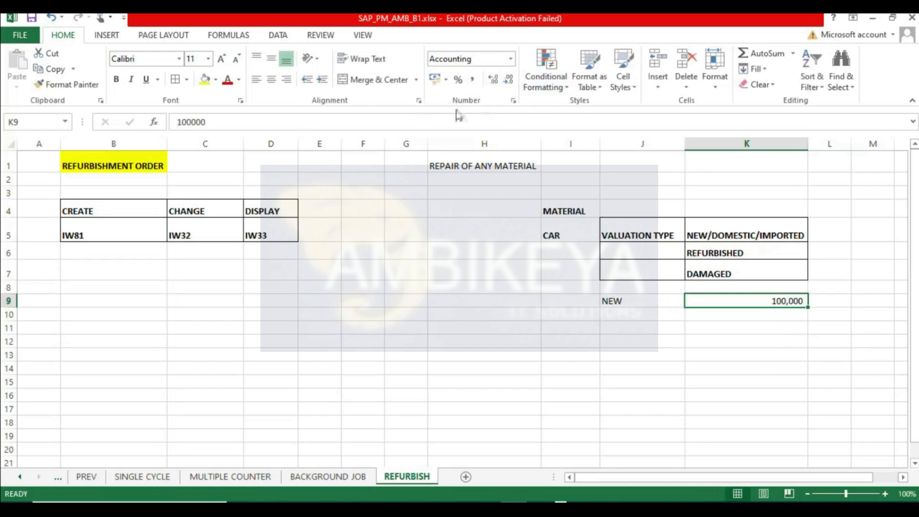
{"action": "left_click", "coordinate": [242, 127]}
{"action": "type", "text": "0"}
{"action": "key", "text": "Return"}
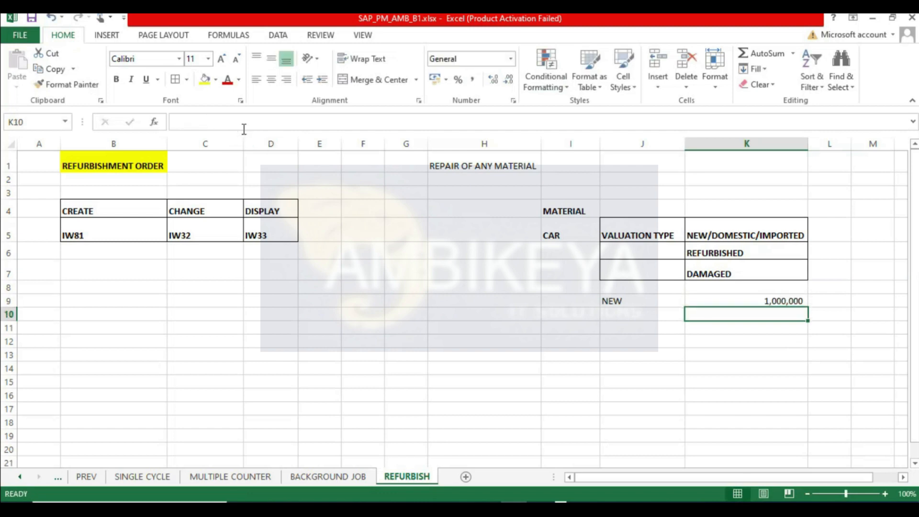
- Enter DAMAGED in cell J11
{"action": "left_click", "coordinate": [627, 327]}
{"action": "double_click", "coordinate": [637, 332]}
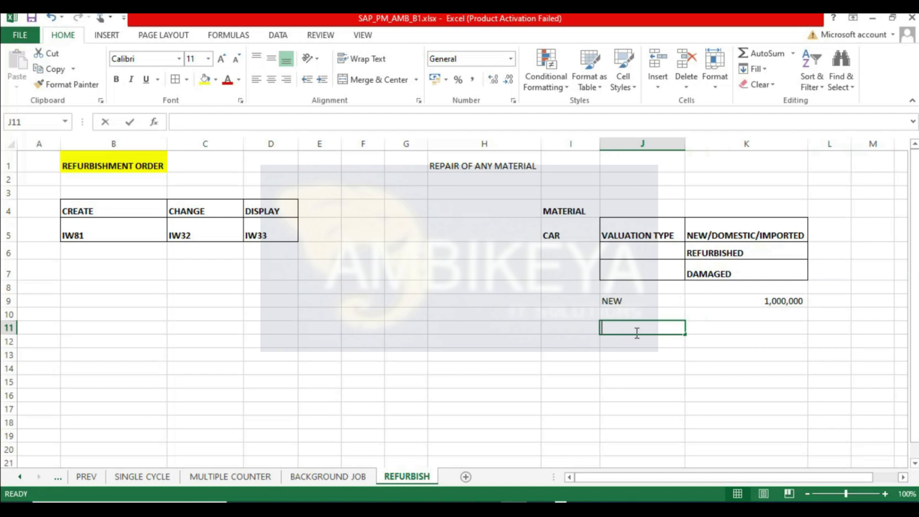
{"action": "type", "text": "DAMAGED"}
{"action": "key", "text": "Tab"}
{"action": "key", "text": "Tab"}
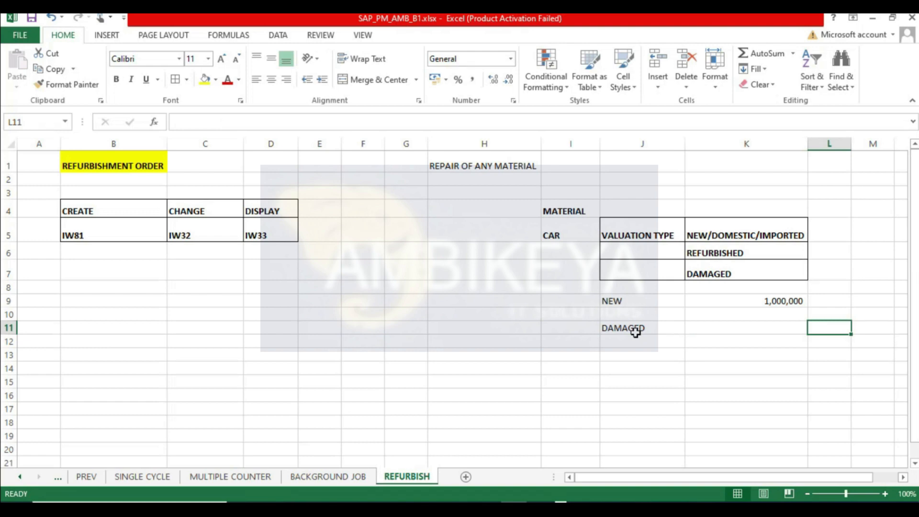
- Enter DEPRICIATION/YEARS, MODEL, TECHNICAL in L11 and wrap its text
{"action": "type", "text": "DEPR"}
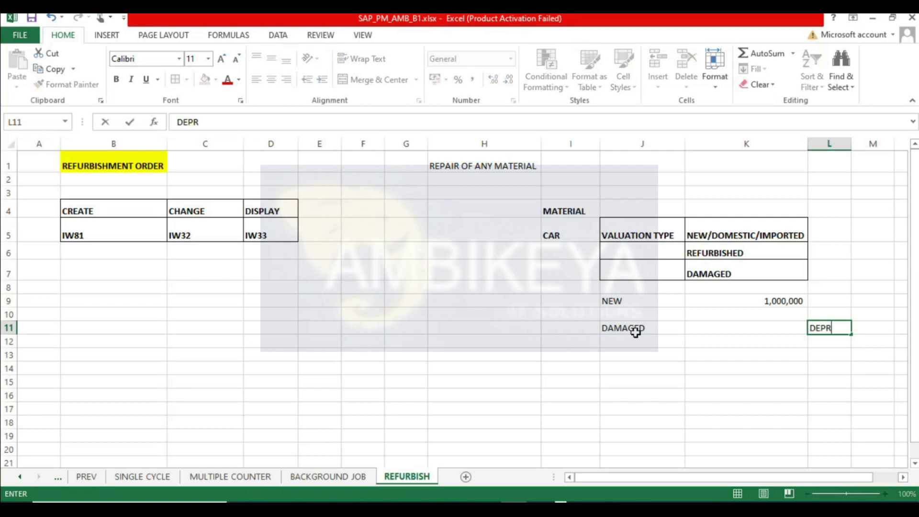
{"action": "type", "text": "ICIATION"}
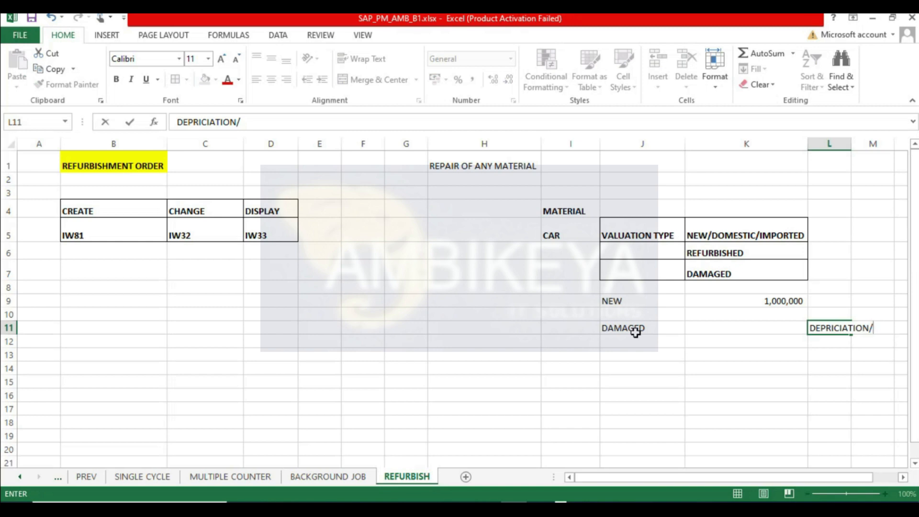
{"action": "type", "text": "/YEARS, MODEL, TECHNICAL"}
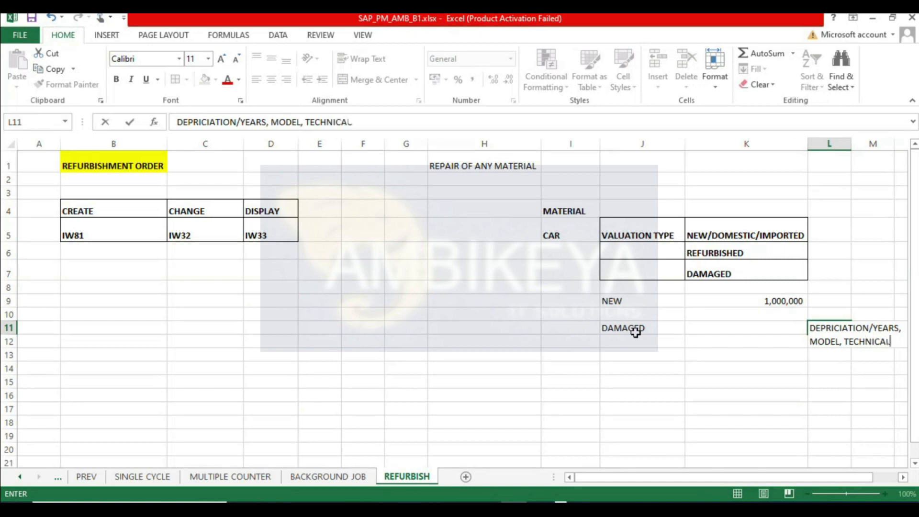
{"action": "key", "text": "Return"}
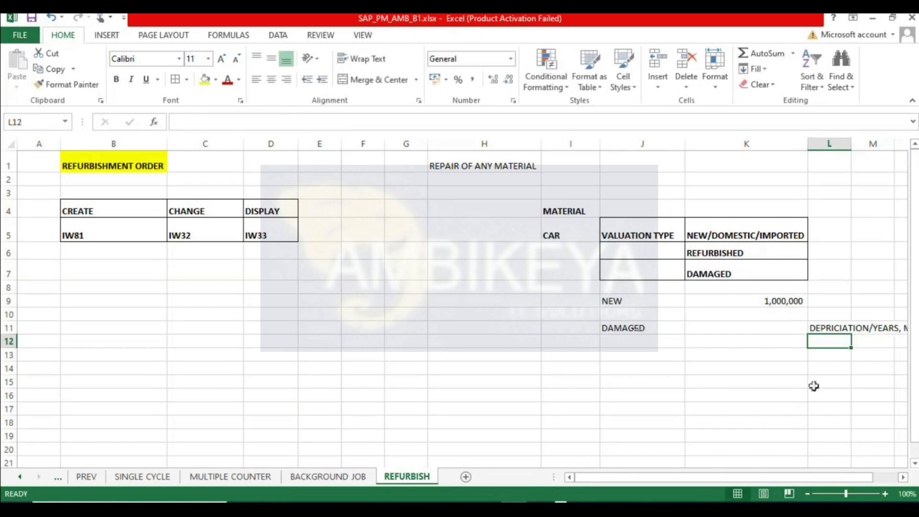
{"action": "left_click", "coordinate": [817, 329]}
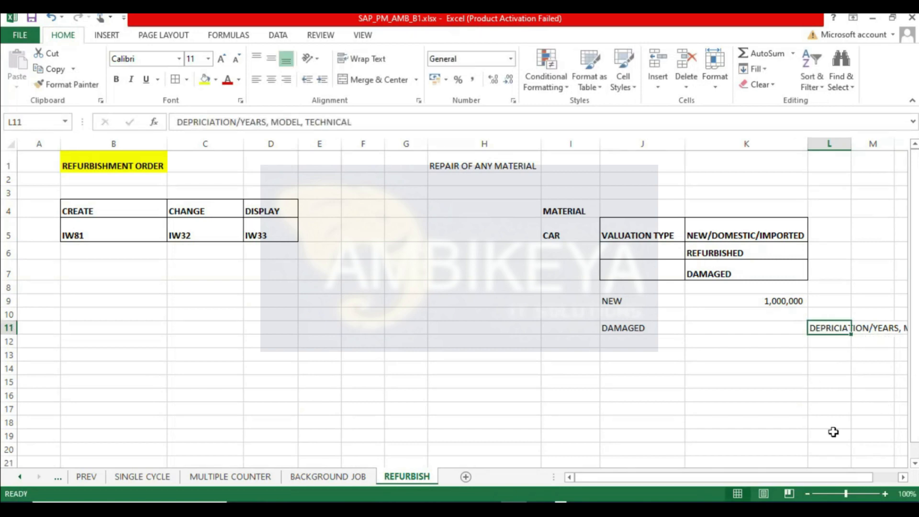
{"action": "left_click", "coordinate": [364, 58]}
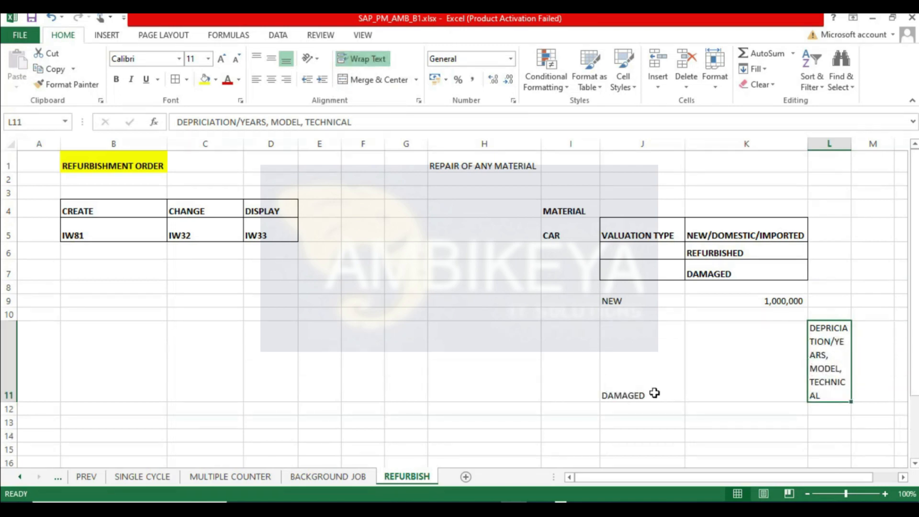
- Enter 100000 in cell K11
{"action": "scroll", "coordinate": [659, 364], "scroll_direction": "down", "scroll_amount": 1}
{"action": "left_click", "coordinate": [639, 351]}
{"action": "left_click", "coordinate": [731, 304]}
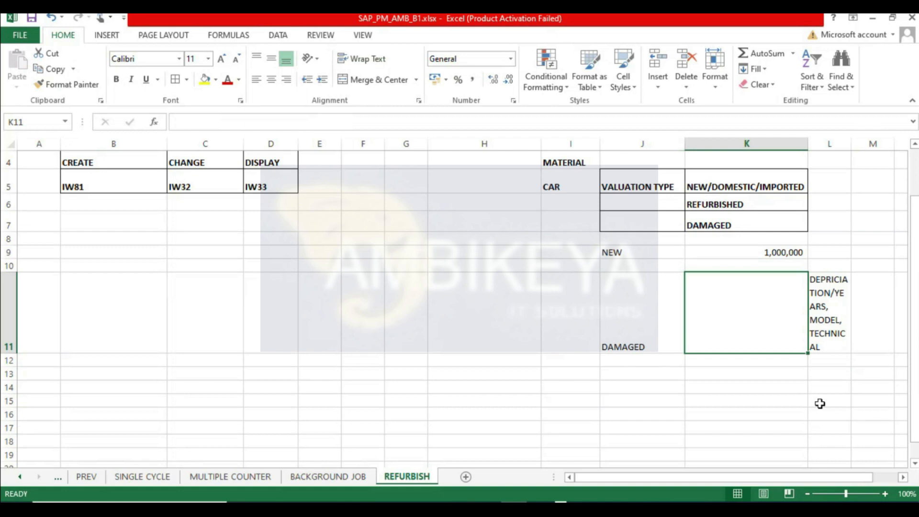
{"action": "type", "text": "100000"}
{"action": "key", "text": "Return"}
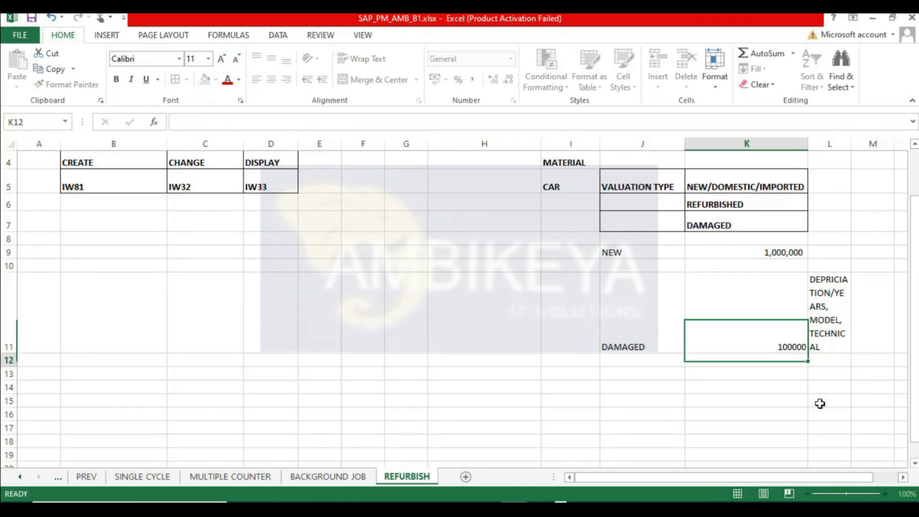
- Apply all borders to J9:L11 and widen column L
{"action": "left_click_drag", "start_coordinate": [614, 255], "coordinate": [818, 347]}
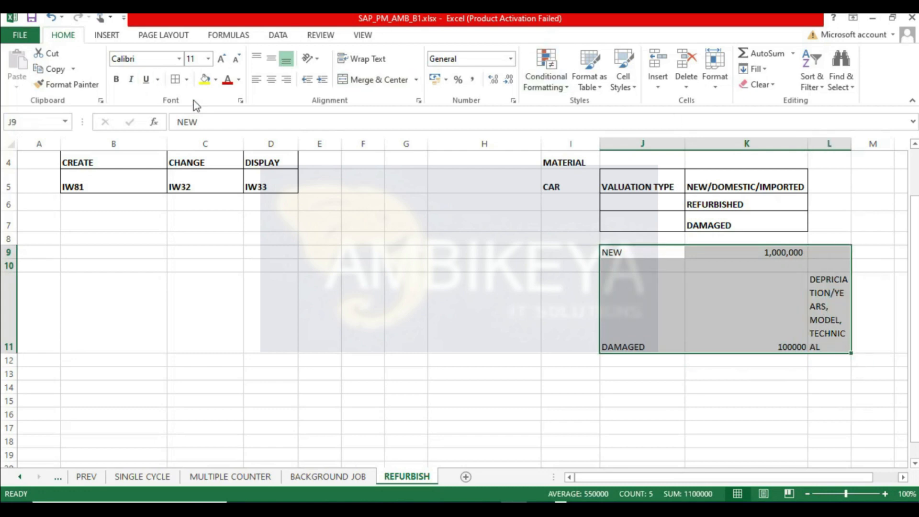
{"action": "left_click", "coordinate": [175, 79]}
{"action": "left_click", "coordinate": [817, 302]}
{"action": "left_click_drag", "start_coordinate": [851, 134], "coordinate": [872, 135]}
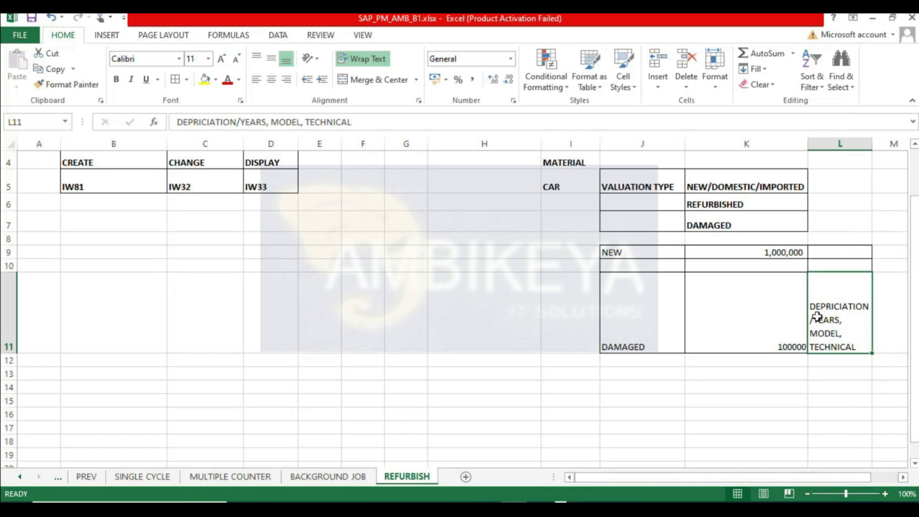
{"action": "left_click", "coordinate": [812, 385]}
- Apply comma number format to K11
{"action": "left_click", "coordinate": [789, 338]}
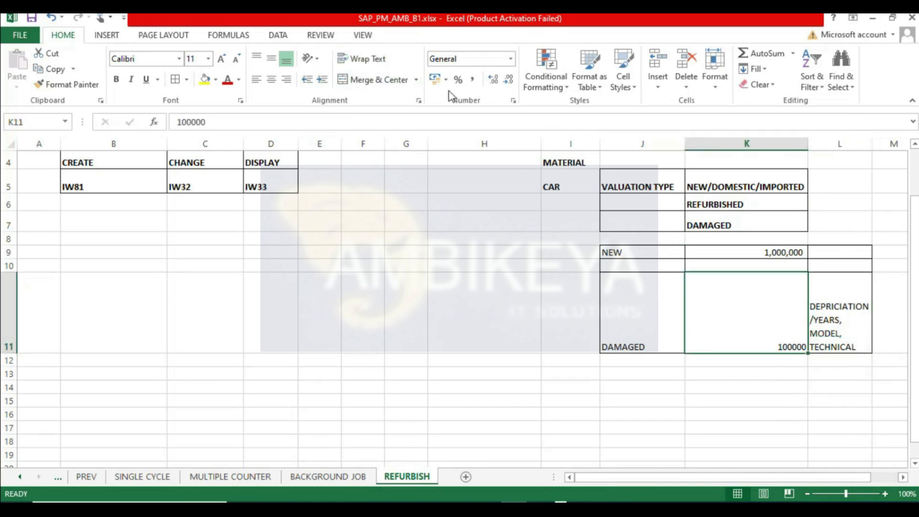
{"action": "left_click", "coordinate": [472, 79]}
{"action": "left_click", "coordinate": [777, 373]}
{"action": "left_click", "coordinate": [744, 267]}
- Increase the height of row 8
{"action": "left_click_drag", "start_coordinate": [10, 244], "coordinate": [10, 281]}
{"action": "left_click", "coordinate": [835, 317]}
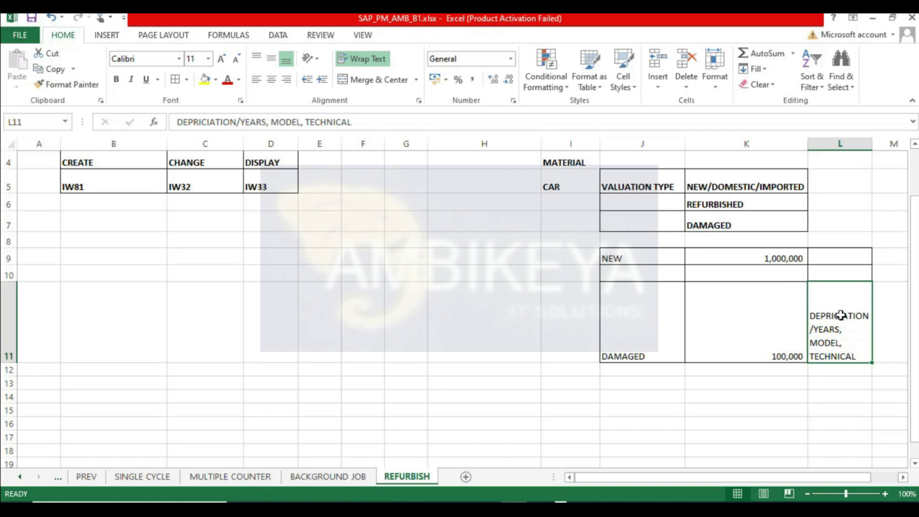
{"action": "left_click", "coordinate": [766, 335]}
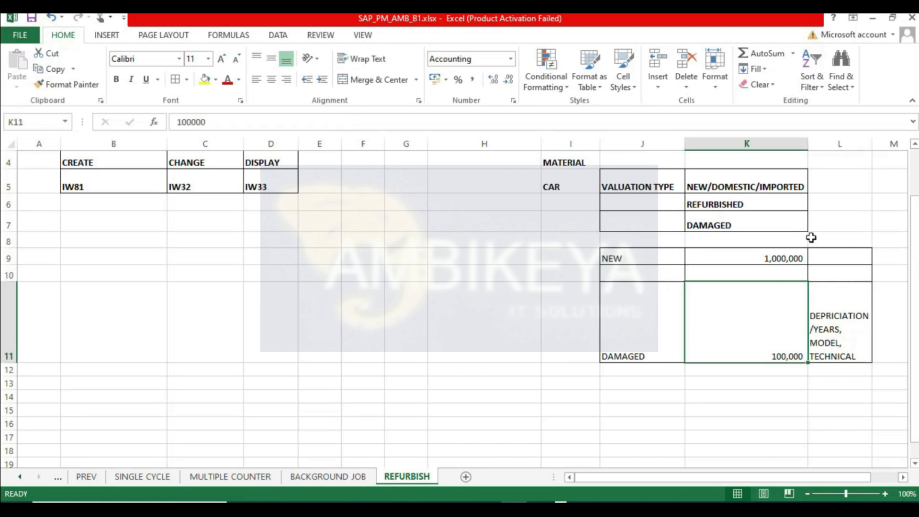
{"action": "left_click", "coordinate": [783, 258]}
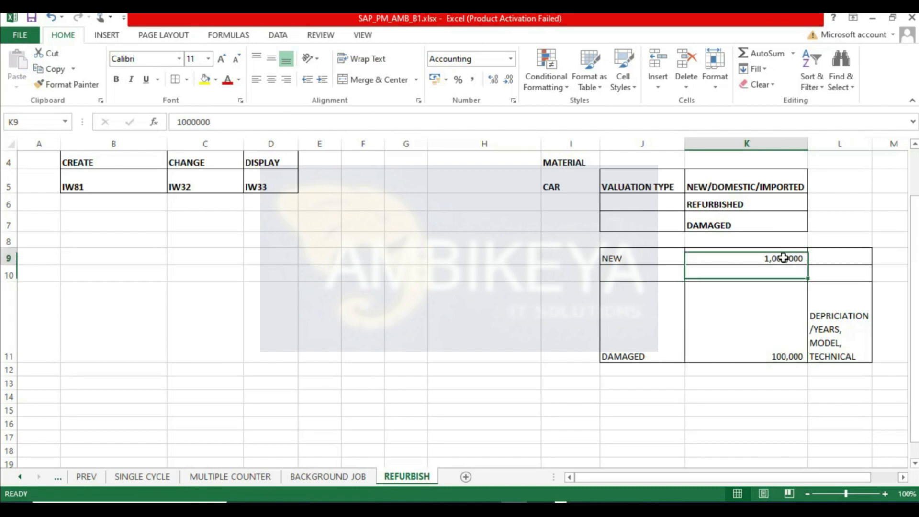
- Enter CAPITAL INVEST in M9 and wrap its text
{"action": "left_click", "coordinate": [892, 251]}
{"action": "type", "text": "CAPITA"}
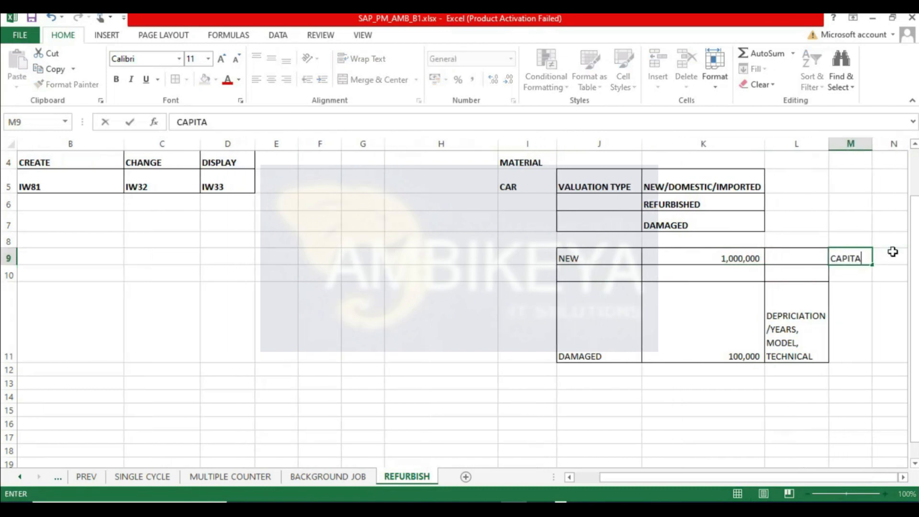
{"action": "type", "text": "L INVEST"}
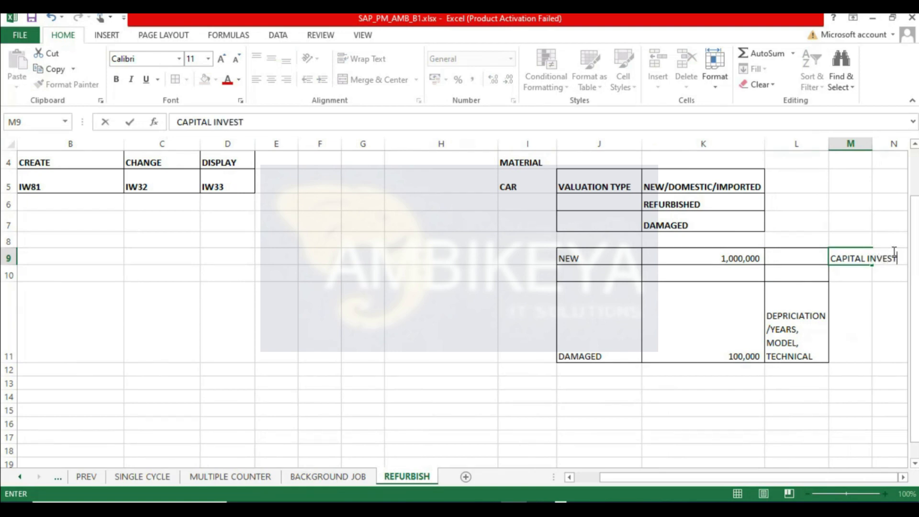
{"action": "key", "text": "Return"}
{"action": "left_click", "coordinate": [847, 252]}
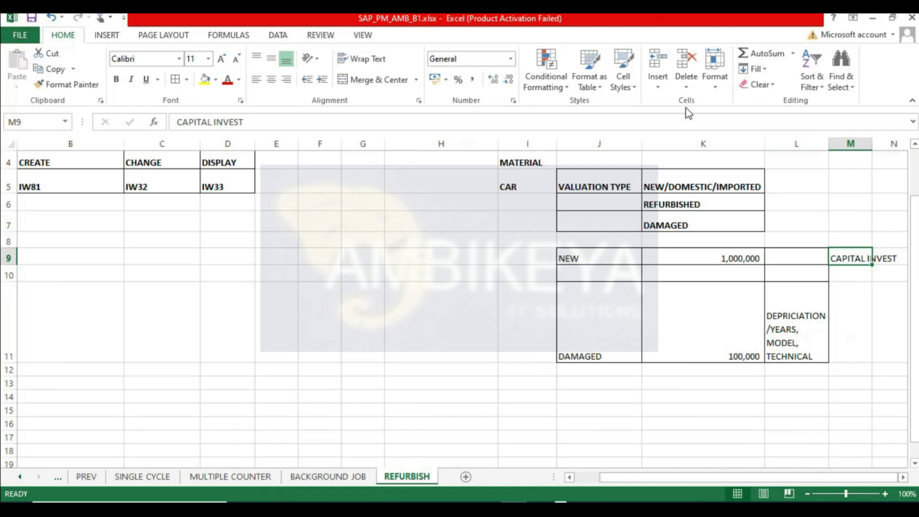
{"action": "left_click", "coordinate": [362, 59]}
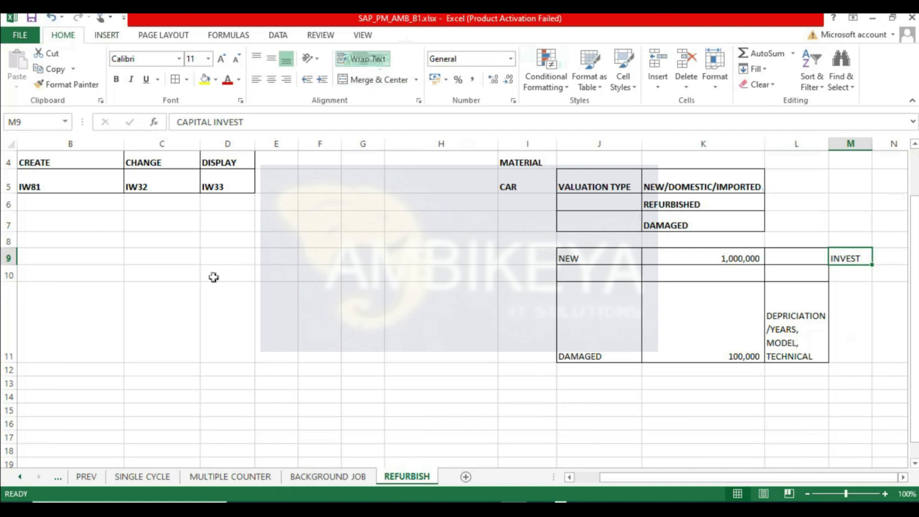
- Increase the height of row 9
{"action": "left_click_drag", "start_coordinate": [2, 264], "coordinate": [6, 279]}
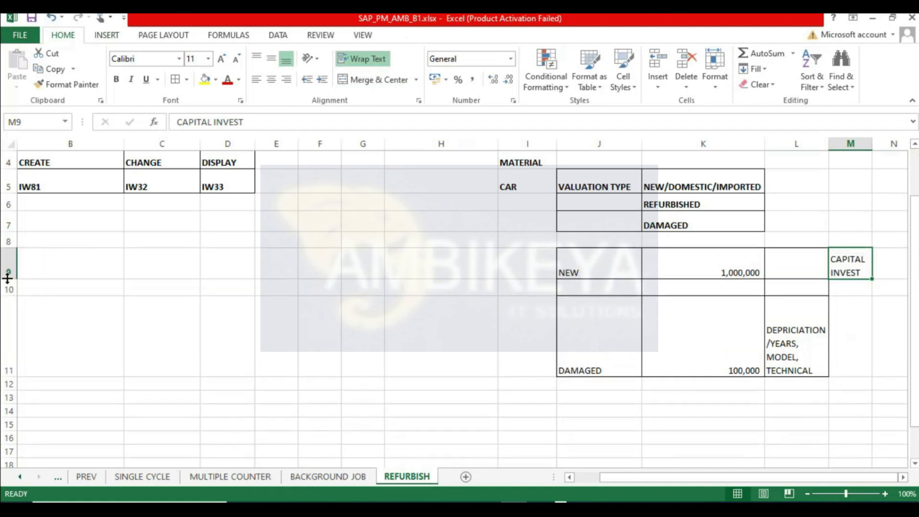
{"action": "left_click", "coordinate": [595, 364]}
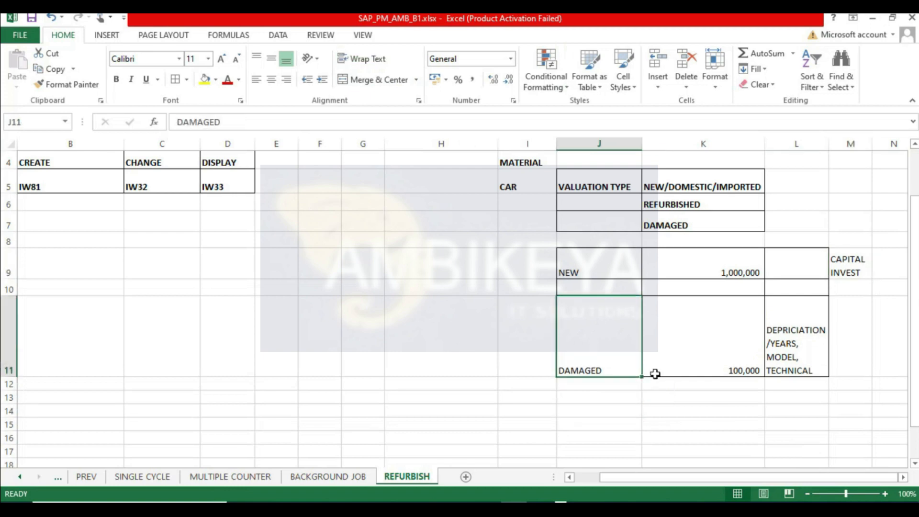
{"action": "left_click", "coordinate": [713, 358]}
{"action": "left_click", "coordinate": [601, 361]}
- Enter REPAIR in O10 and 200000 in P10
{"action": "left_click", "coordinate": [851, 287]}
{"action": "key", "text": "Right"}
{"action": "key", "text": "Right"}
{"action": "type", "text": "REPAIR"}
{"action": "key", "text": "Right"}
{"action": "type", "text": "200000"}
{"action": "key", "text": "Return"}
- Apply comma number format with no decimal places to P10
{"action": "left_click", "coordinate": [869, 289]}
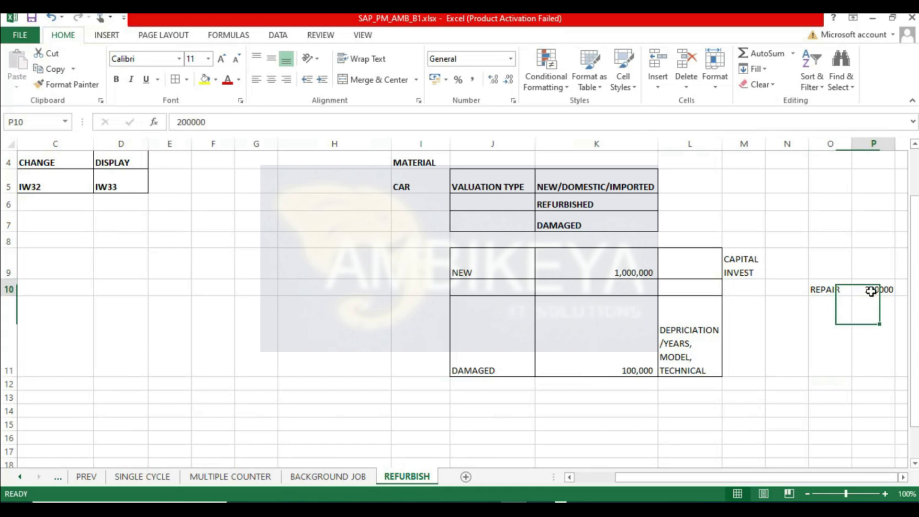
{"action": "left_click", "coordinate": [471, 80]}
{"action": "left_click", "coordinate": [508, 80]}
{"action": "left_click", "coordinate": [508, 79]}
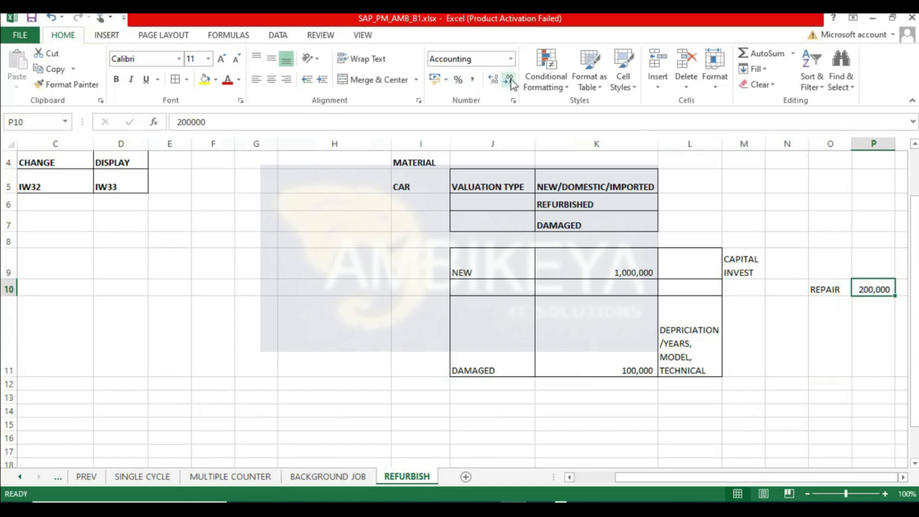
{"action": "left_click", "coordinate": [847, 394]}
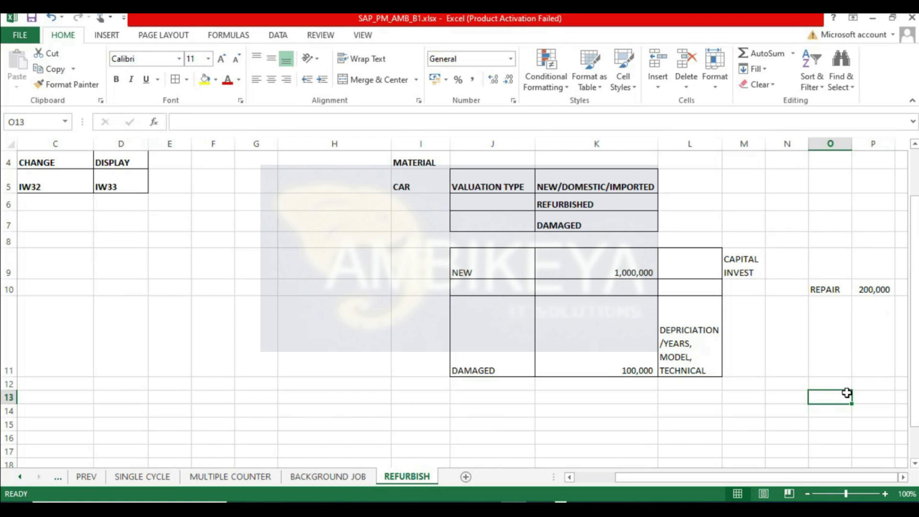
- Enter REFURBISHED in cell J10
{"action": "left_click", "coordinate": [478, 286]}
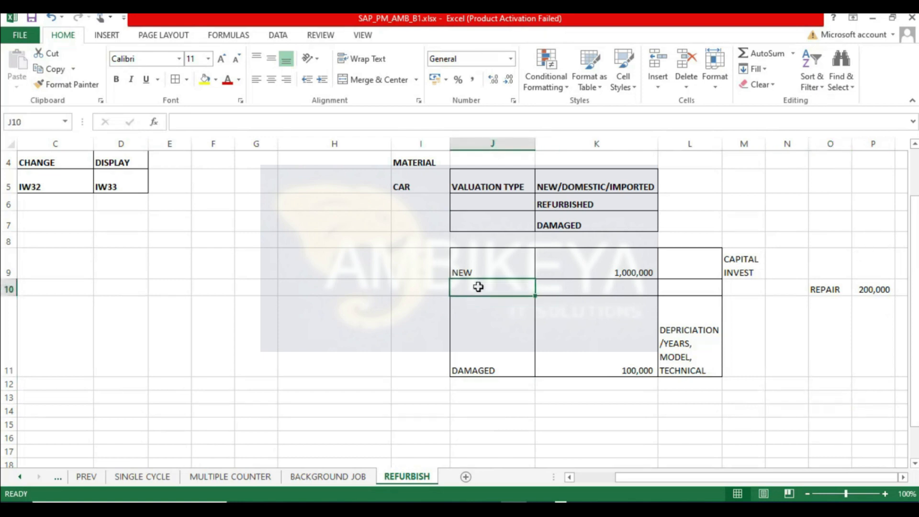
{"action": "type", "text": "REFURBISHED"}
{"action": "key", "text": "Tab"}
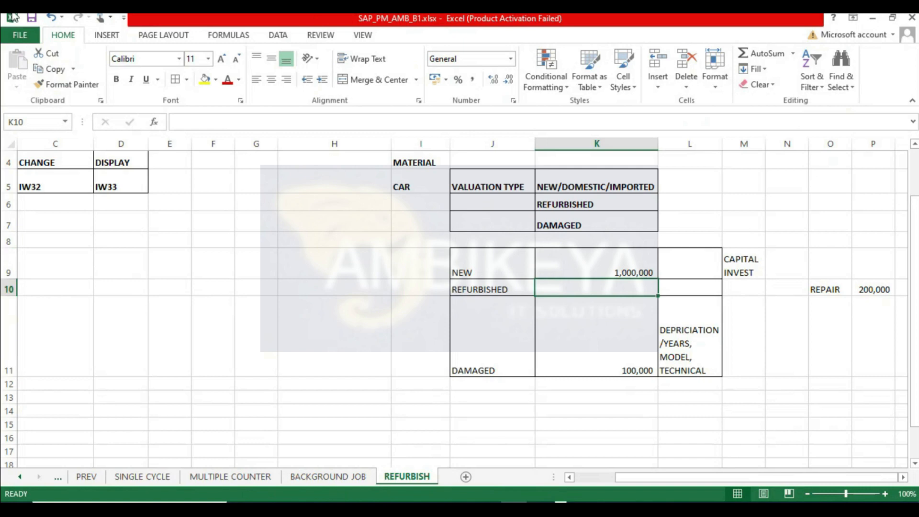
- Save the workbook
{"action": "left_click", "coordinate": [31, 18]}
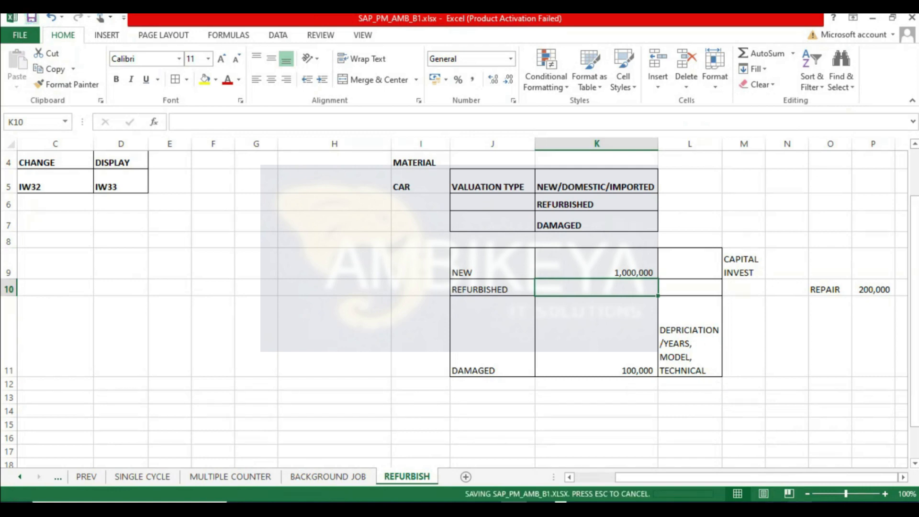
{"action": "left_click", "coordinate": [864, 482]}
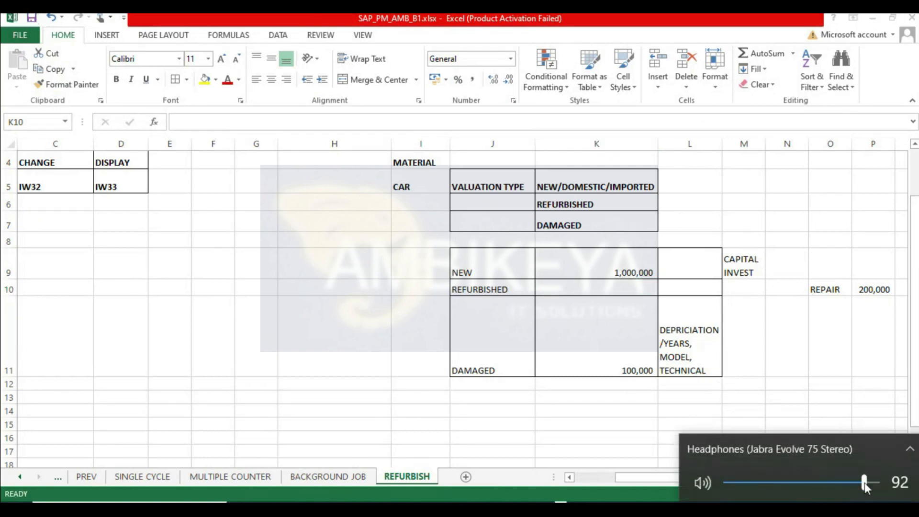
{"action": "left_click", "coordinate": [873, 486]}
{"action": "left_click_drag", "start_coordinate": [870, 487], "coordinate": [871, 484]}
{"action": "left_click", "coordinate": [847, 384]}
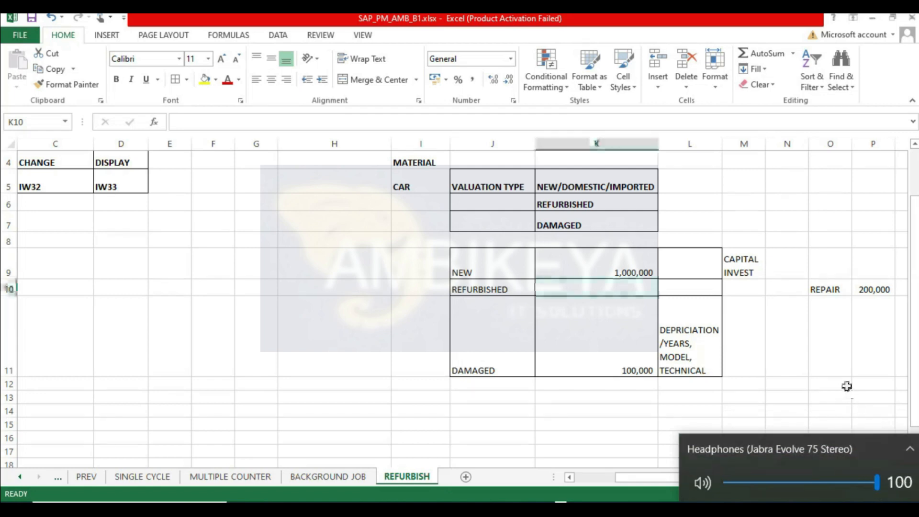
- Increase the height of row 10
{"action": "left_click", "coordinate": [664, 413]}
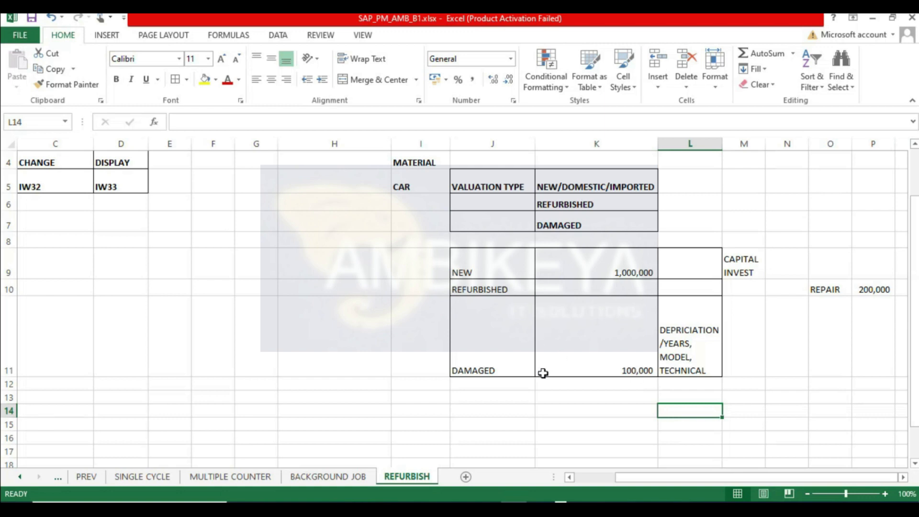
{"action": "left_click", "coordinate": [316, 324]}
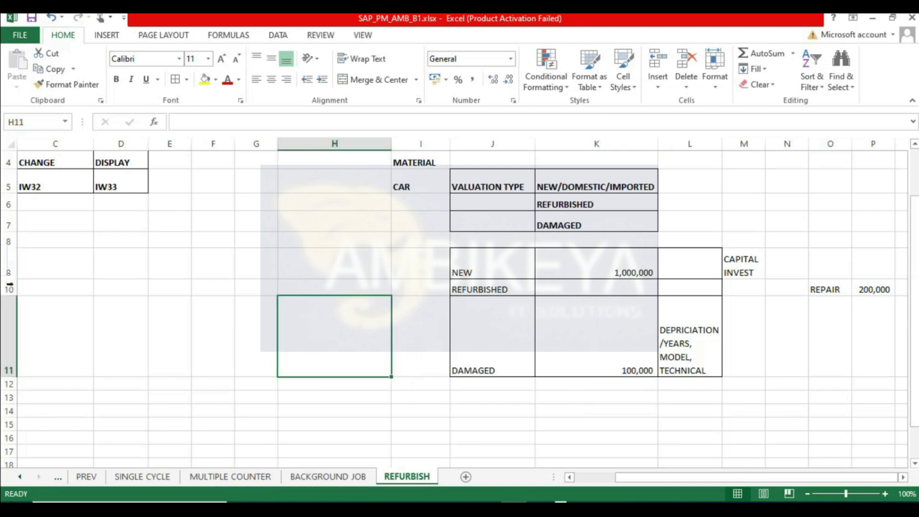
{"action": "left_click_drag", "start_coordinate": [11, 296], "coordinate": [10, 315]}
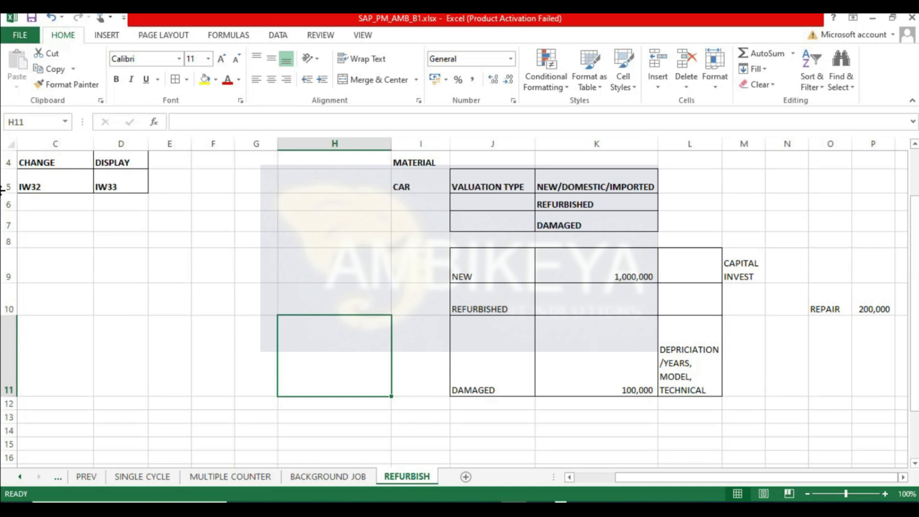
- Make the REPAIR and 200,000 cells O10:P10 bold and add borders around them
{"action": "left_click", "coordinate": [880, 389]}
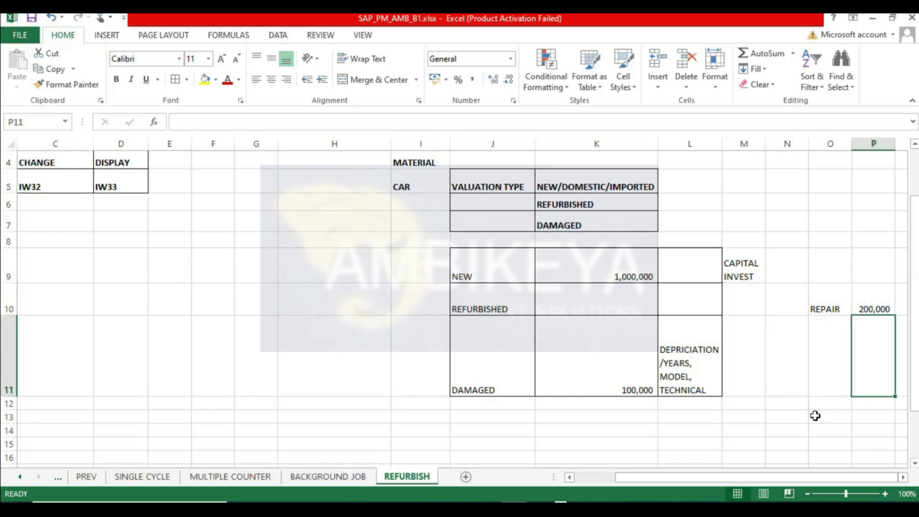
{"action": "left_click", "coordinate": [801, 414]}
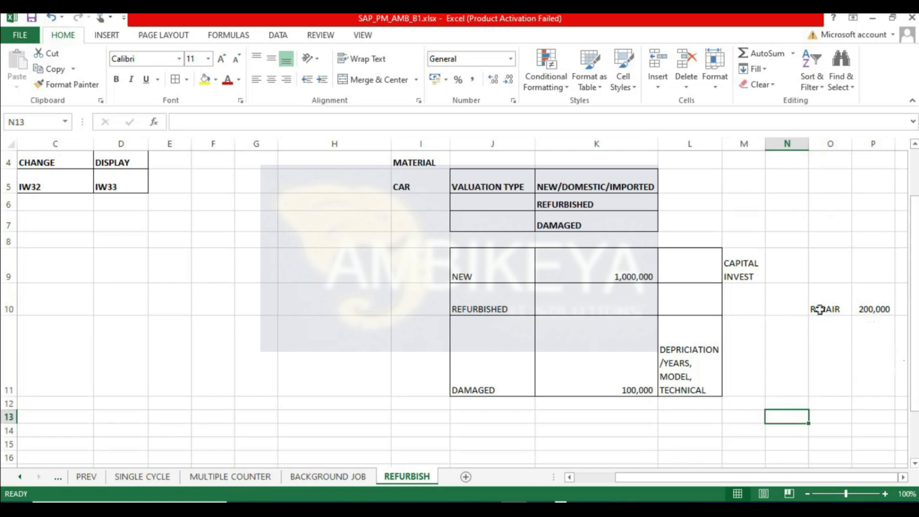
{"action": "left_click", "coordinate": [627, 344]}
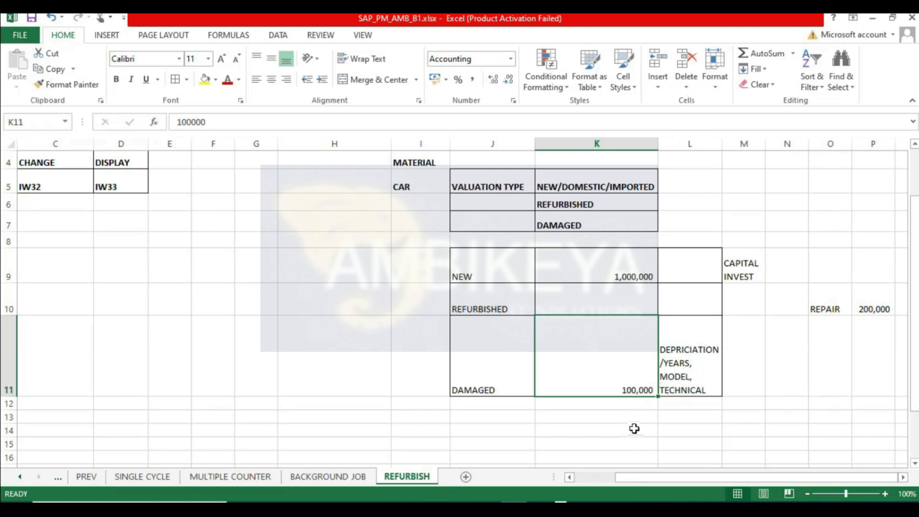
{"action": "left_click", "coordinate": [891, 288]}
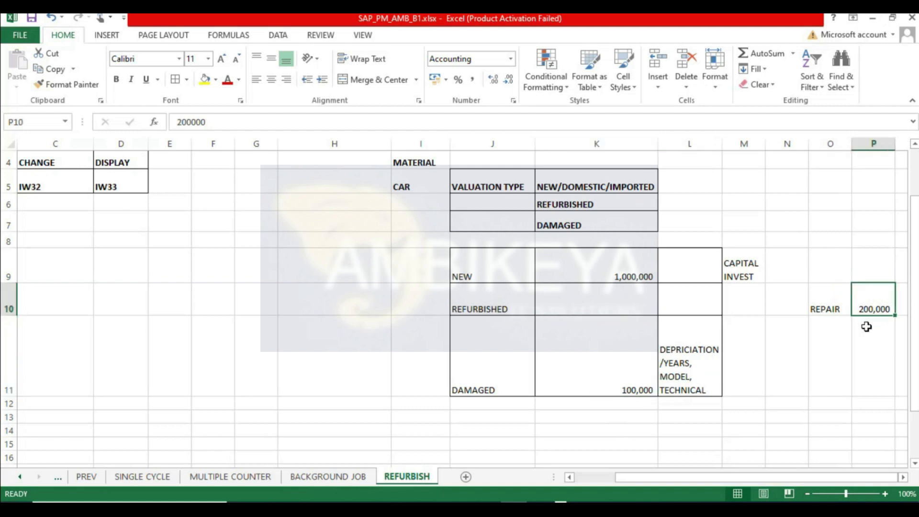
{"action": "left_click_drag", "start_coordinate": [826, 293], "coordinate": [869, 292]}
{"action": "left_click", "coordinate": [116, 79]}
{"action": "left_click", "coordinate": [175, 79]}
{"action": "left_click", "coordinate": [848, 321]}
{"action": "left_click", "coordinate": [865, 300]}
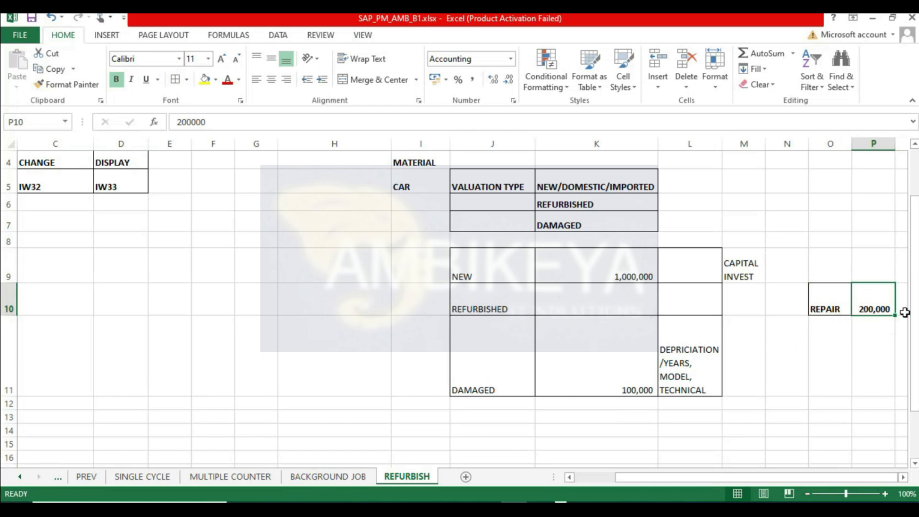
{"action": "left_click", "coordinate": [862, 321]}
- Fill the CAPITAL INVEST cell M9 with yellow and make it bold
{"action": "left_click", "coordinate": [812, 198]}
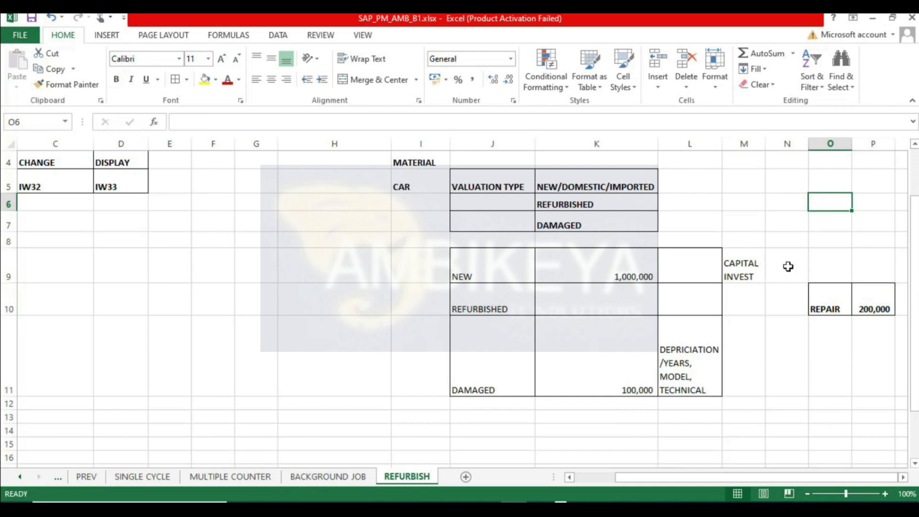
{"action": "left_click", "coordinate": [743, 275]}
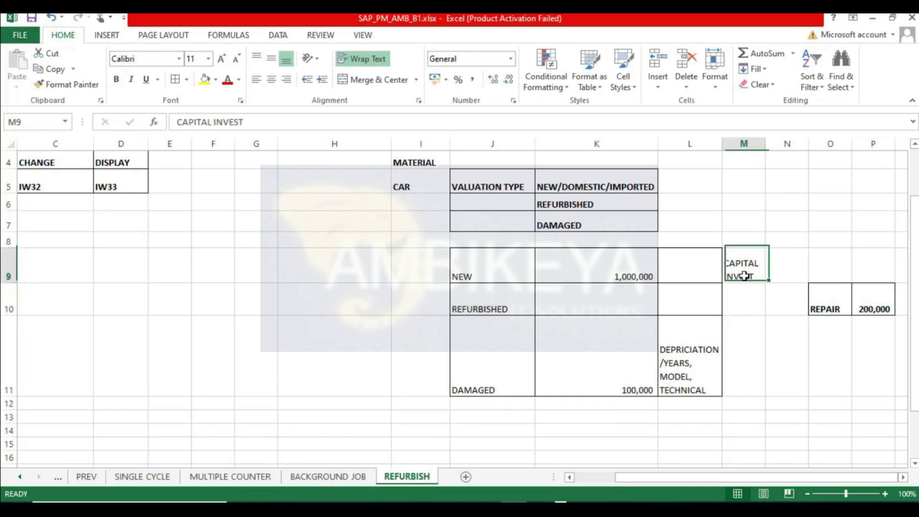
{"action": "left_click", "coordinate": [204, 80]}
{"action": "left_click", "coordinate": [117, 80]}
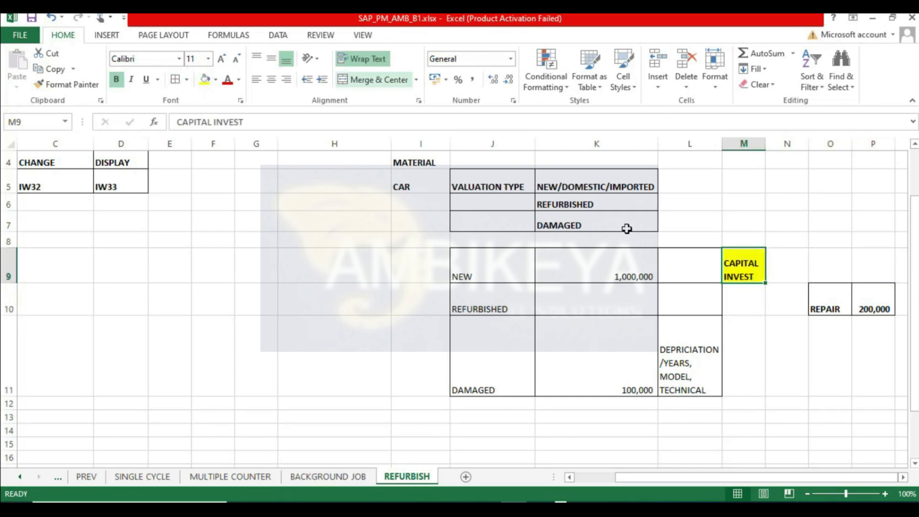
- Fill cells O10:P10 with yellow
{"action": "left_click", "coordinate": [824, 359]}
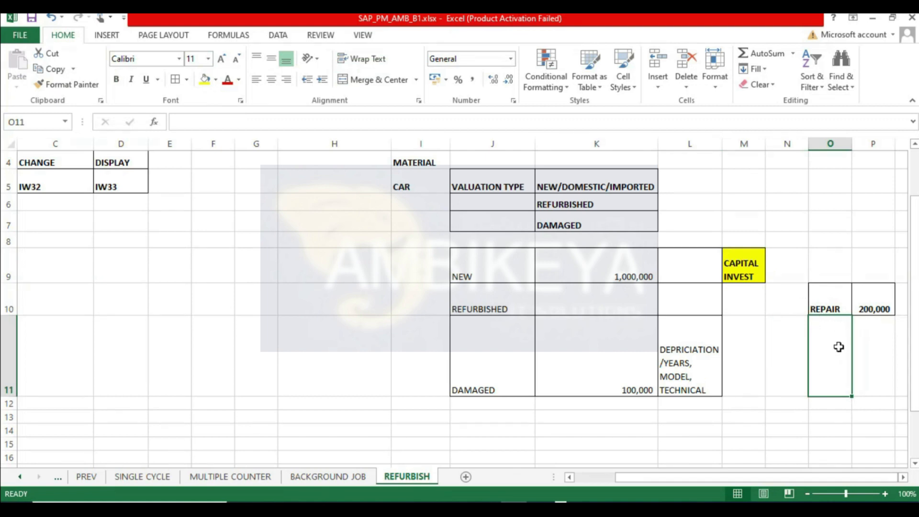
{"action": "left_click", "coordinate": [861, 389]}
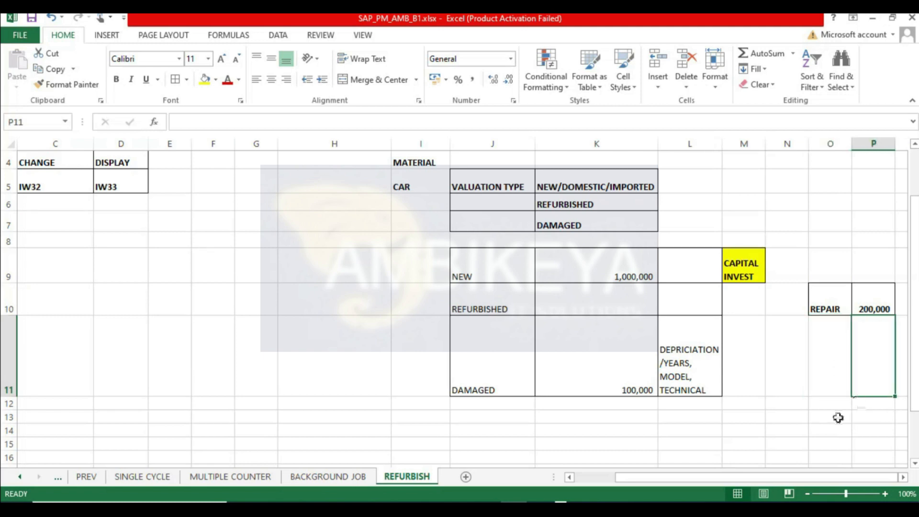
{"action": "left_click", "coordinate": [837, 416]}
{"action": "left_click", "coordinate": [867, 303]}
{"action": "left_click_drag", "start_coordinate": [824, 305], "coordinate": [861, 293]}
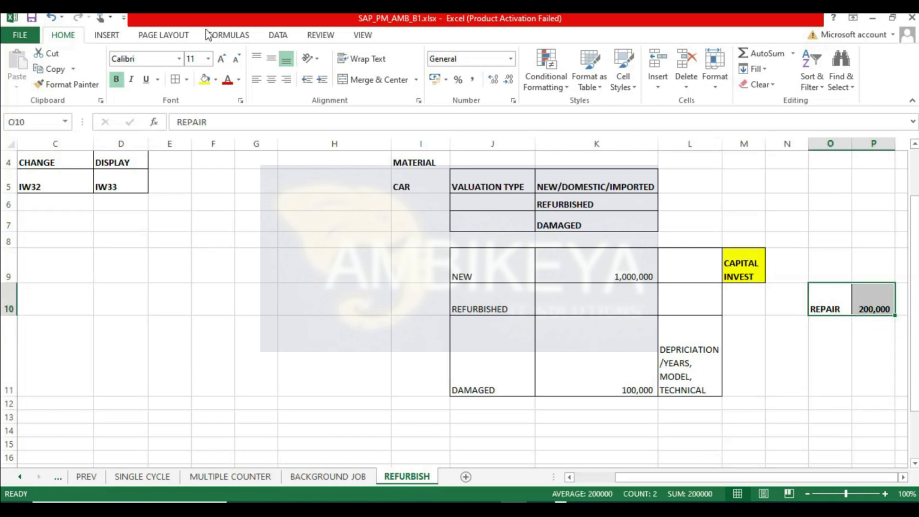
{"action": "left_click", "coordinate": [206, 81]}
{"action": "left_click", "coordinate": [875, 303]}
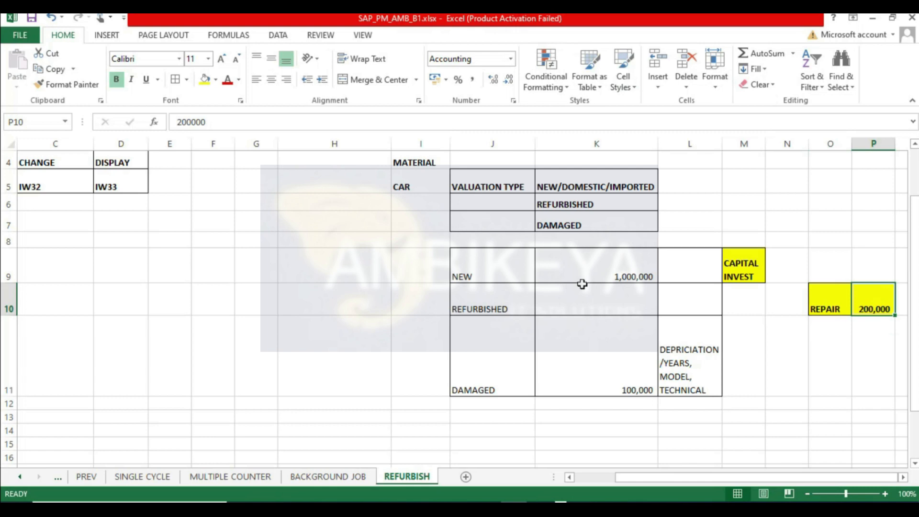
{"action": "left_click", "coordinate": [843, 337]}
{"action": "left_click", "coordinate": [841, 304]}
{"action": "left_click", "coordinate": [869, 305]}
{"action": "left_click_drag", "start_coordinate": [830, 309], "coordinate": [861, 299]}
{"action": "left_click", "coordinate": [855, 359]}
{"action": "left_click", "coordinate": [844, 347]}
{"action": "left_click", "coordinate": [854, 373]}
{"action": "left_click", "coordinate": [835, 297]}
{"action": "left_click", "coordinate": [846, 328]}
{"action": "left_click", "coordinate": [870, 341]}
{"action": "left_click", "coordinate": [876, 307]}
{"action": "left_click", "coordinate": [832, 302]}
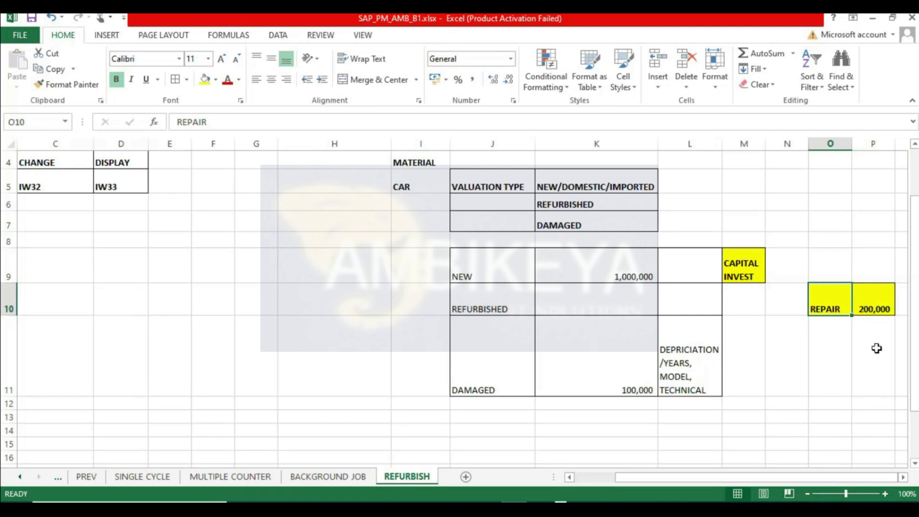
{"action": "left_click", "coordinate": [856, 370]}
{"action": "left_click", "coordinate": [863, 308]}
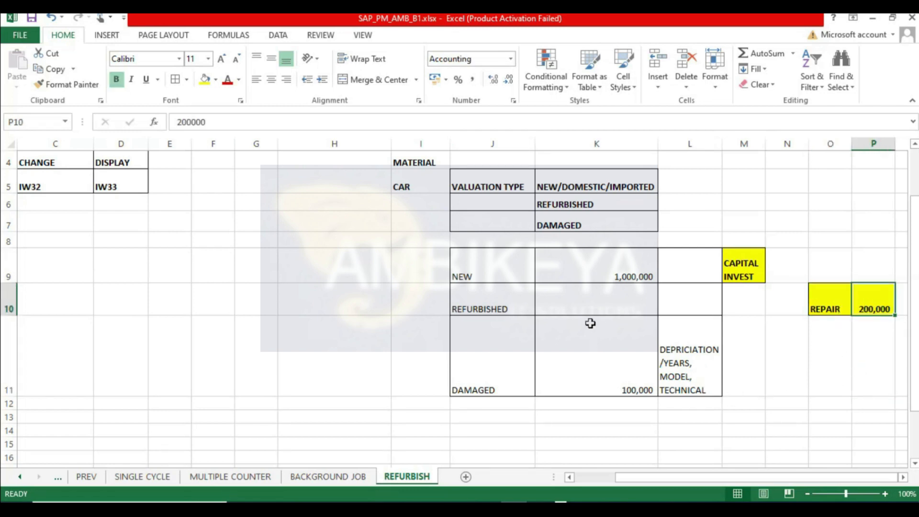
- Enter >300000 as the refurbished cost in K10
{"action": "left_click", "coordinate": [632, 303]}
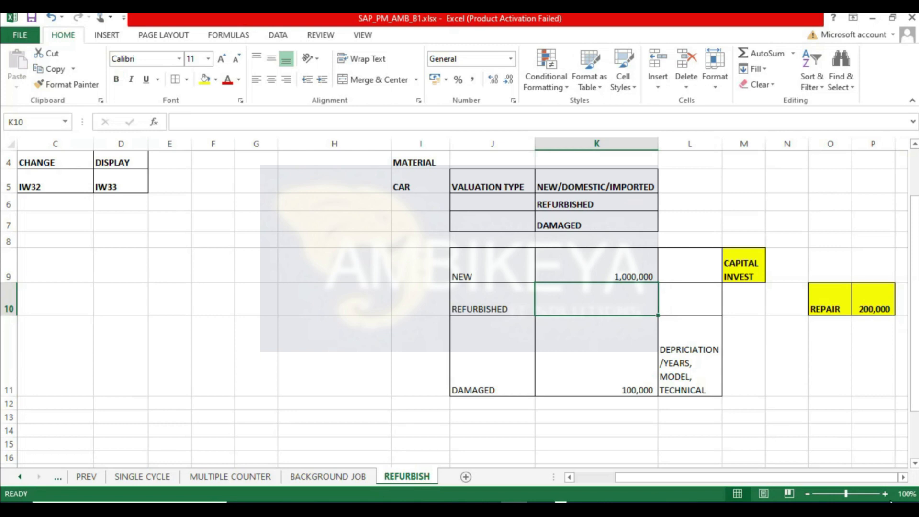
{"action": "type", "text": ">"}
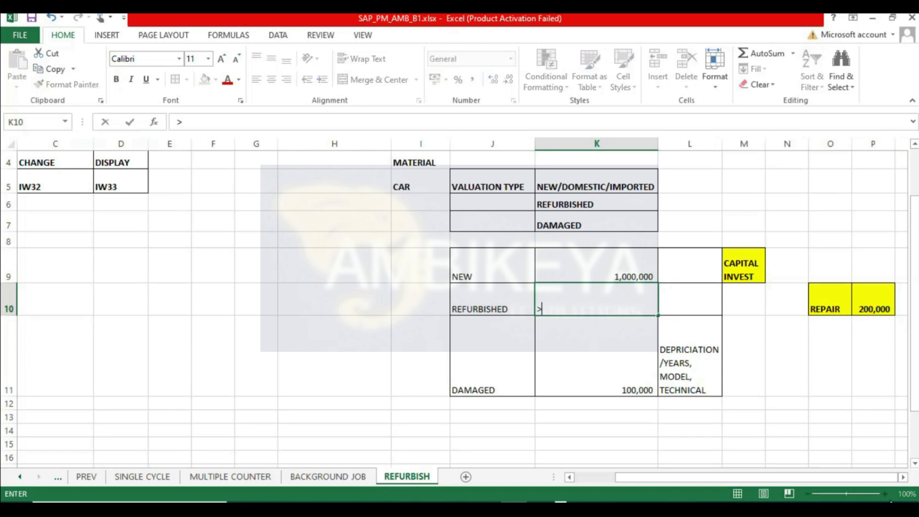
{"action": "type", "text": "300000"}
{"action": "key", "text": "Return"}
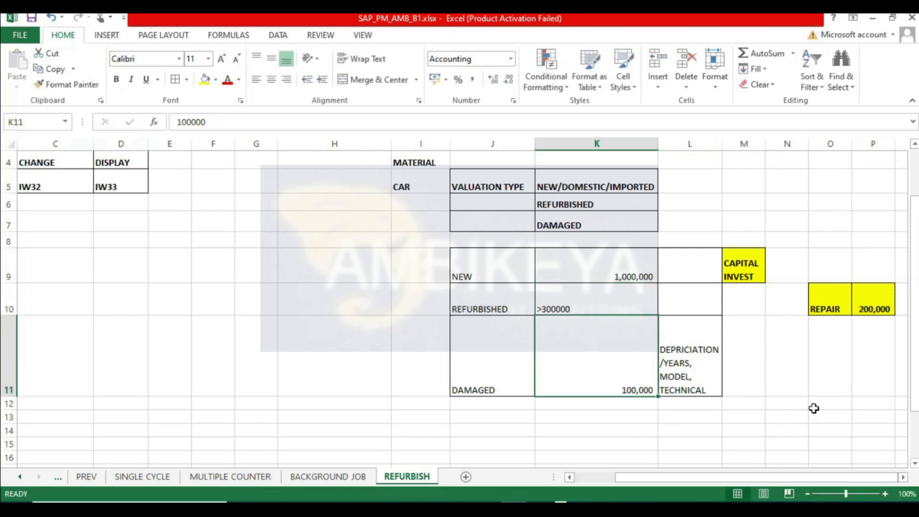
{"action": "left_click", "coordinate": [593, 311]}
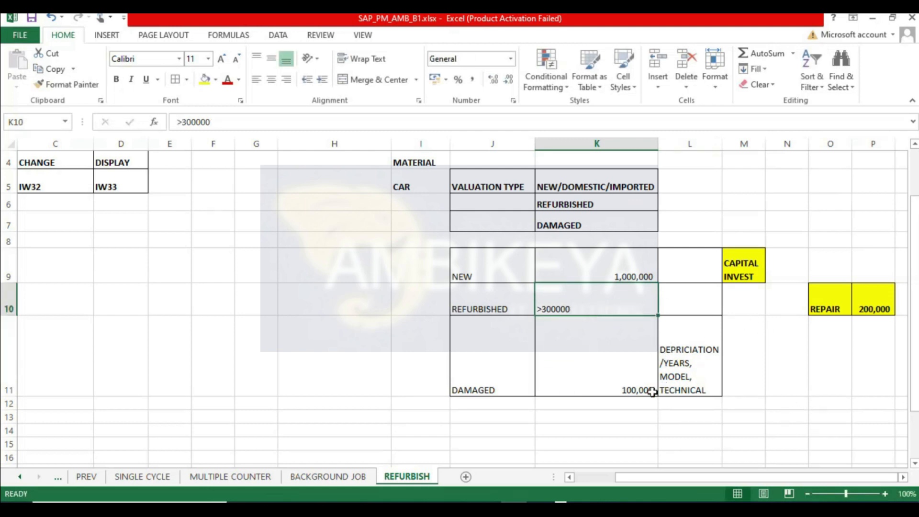
{"action": "left_click", "coordinate": [638, 382]}
{"action": "left_click", "coordinate": [880, 300]}
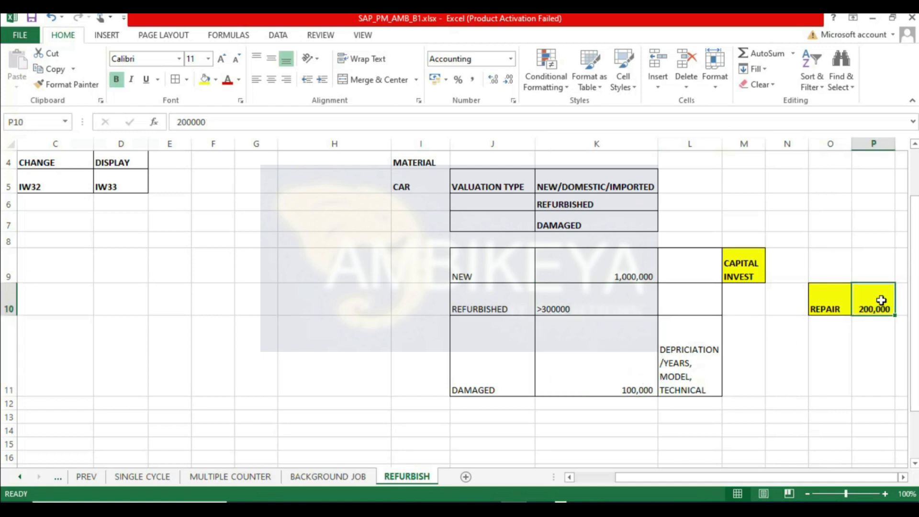
{"action": "left_click", "coordinate": [633, 387]}
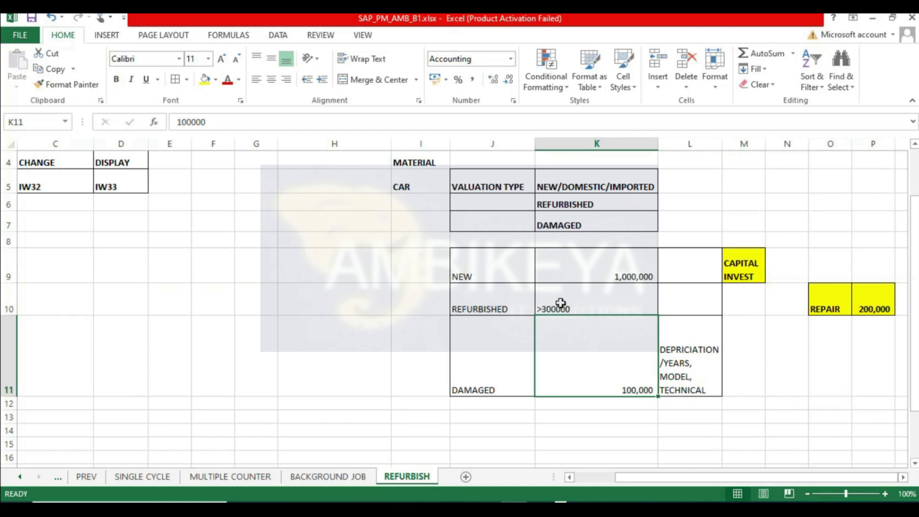
{"action": "left_click", "coordinate": [836, 371]}
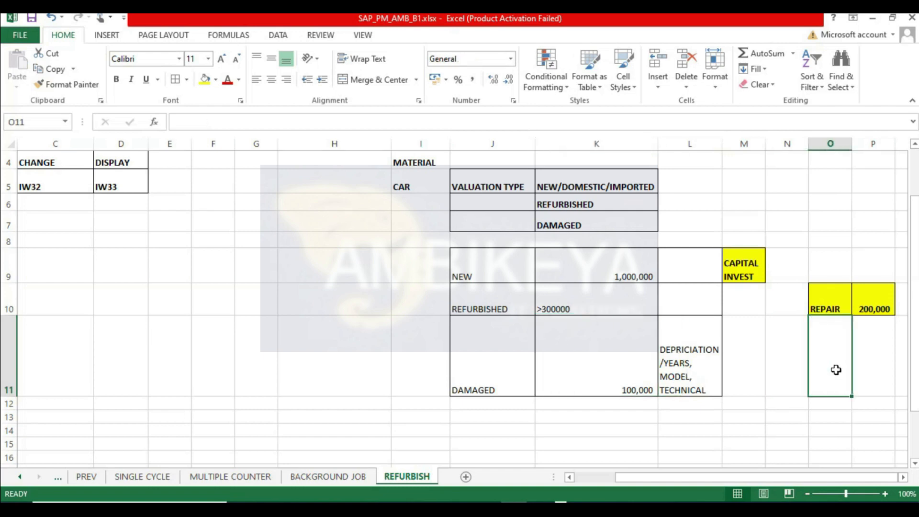
{"action": "left_click", "coordinate": [816, 419]}
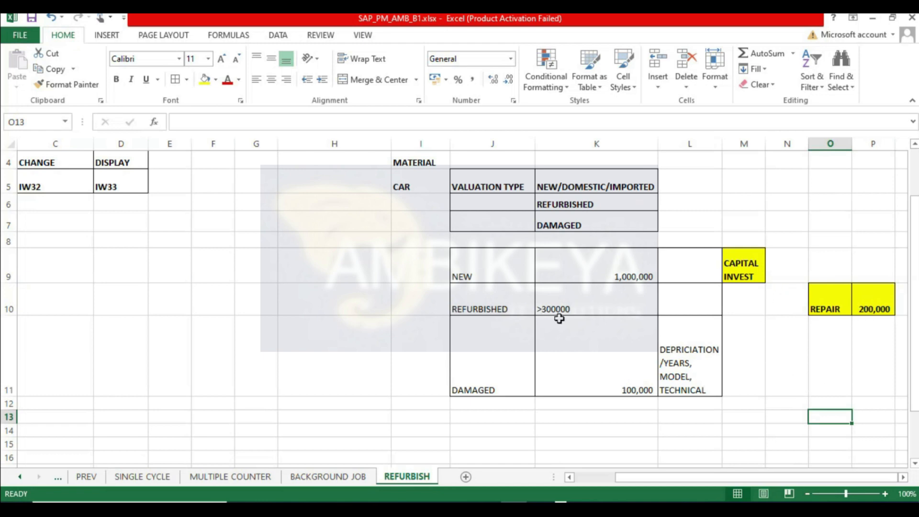
{"action": "left_click", "coordinate": [879, 309]}
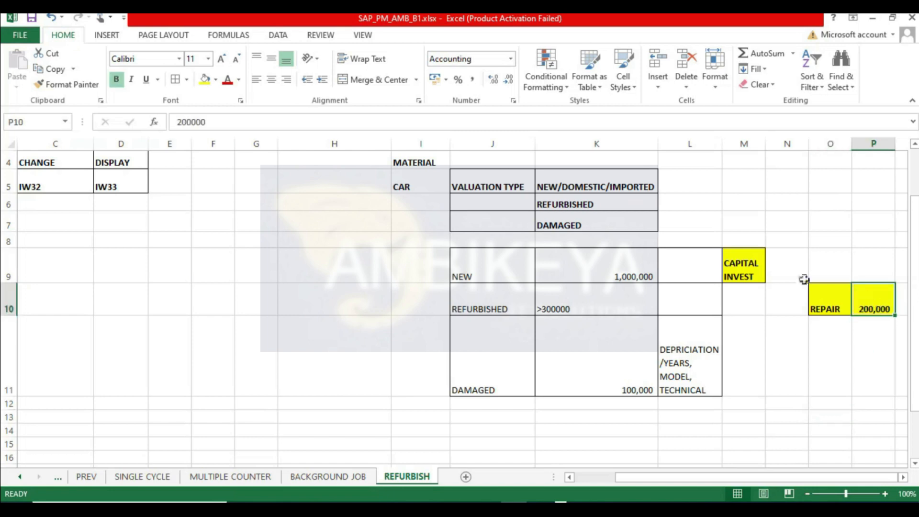
{"action": "left_click", "coordinate": [699, 434]}
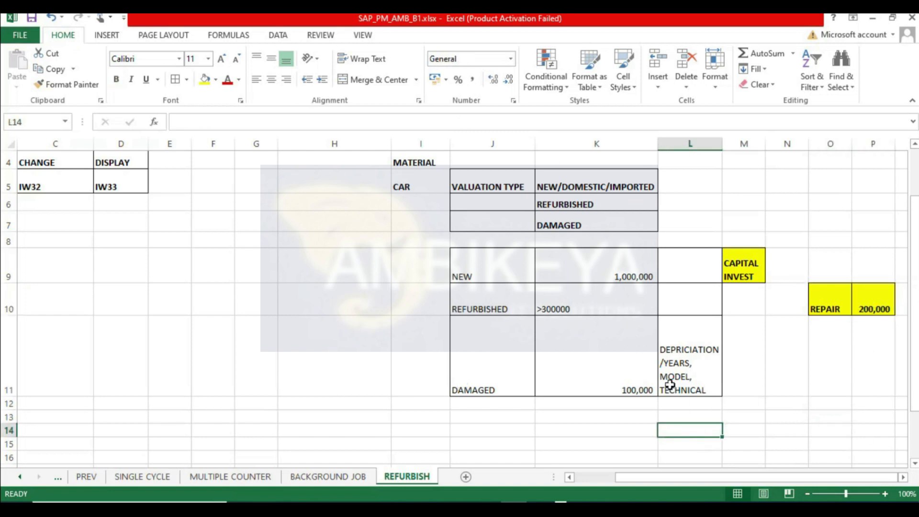
{"action": "left_click", "coordinate": [585, 309]}
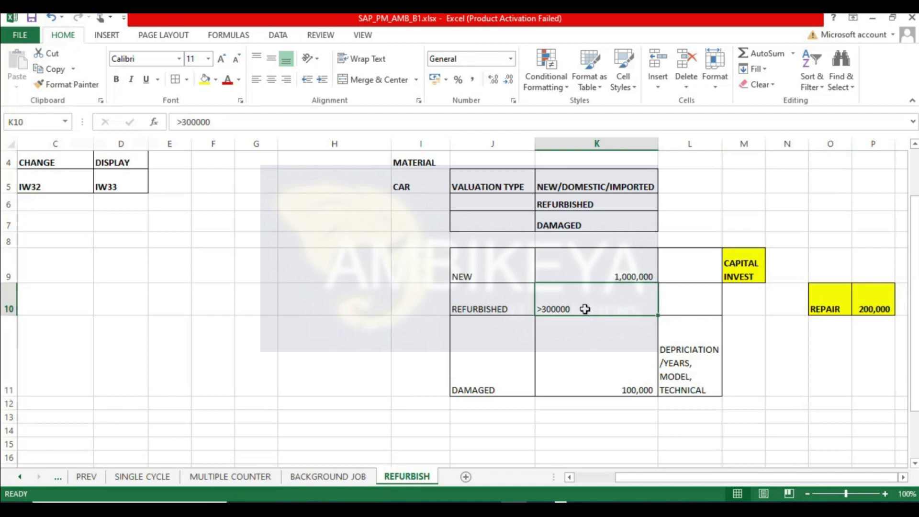
{"action": "scroll", "coordinate": [585, 310], "scroll_direction": "up", "scroll_amount": 1}
{"action": "scroll", "coordinate": [584, 309], "scroll_direction": "down", "scroll_amount": 1}
{"action": "left_click", "coordinate": [694, 341]}
{"action": "left_click", "coordinate": [711, 287]}
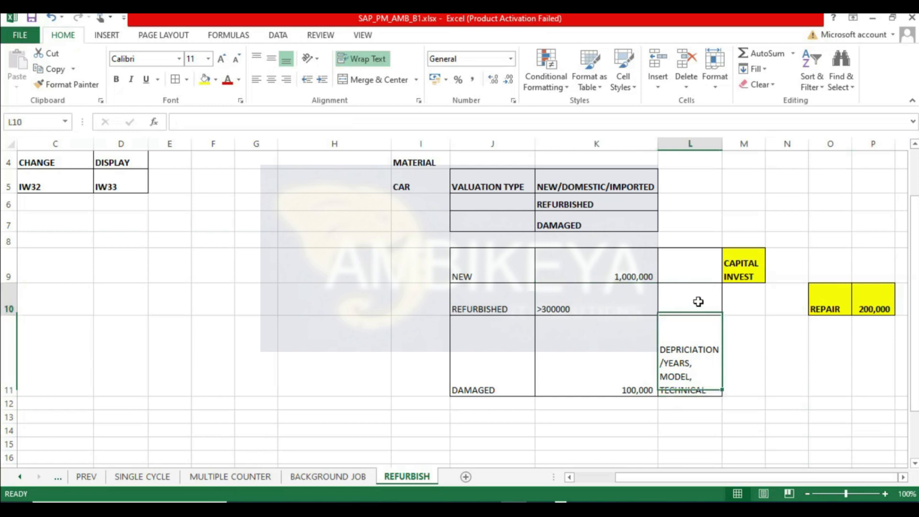
{"action": "left_click", "coordinate": [699, 256]}
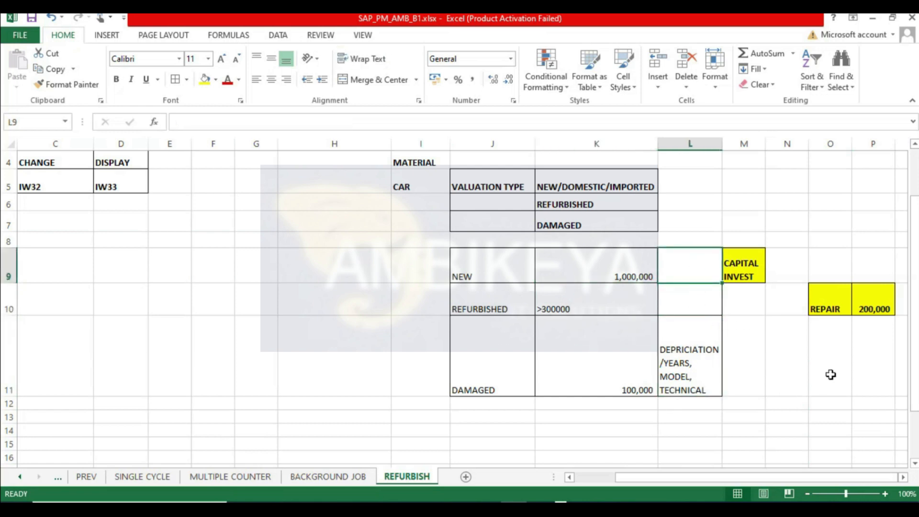
{"action": "left_click", "coordinate": [813, 394]}
{"action": "left_click", "coordinate": [817, 209]}
{"action": "left_click", "coordinate": [811, 406]}
{"action": "left_click", "coordinate": [513, 306]}
{"action": "left_click", "coordinate": [581, 305]}
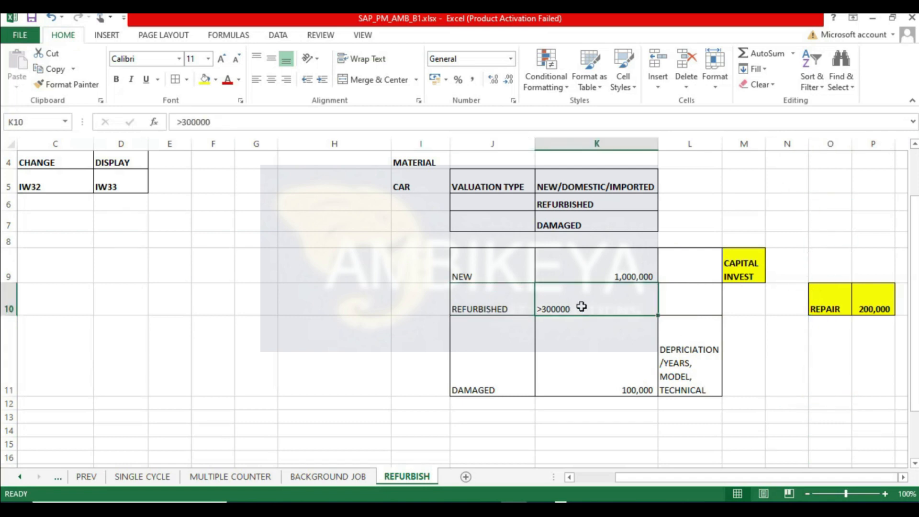
- Extend the note in H1 to read REPAIR OF ANY MATERIAL, REBUILD OF ANY MATERIAL TO ITS IDEAL CONDITION
{"action": "scroll", "coordinate": [352, 205], "scroll_direction": "up", "scroll_amount": 1}
{"action": "left_click", "coordinate": [322, 162]}
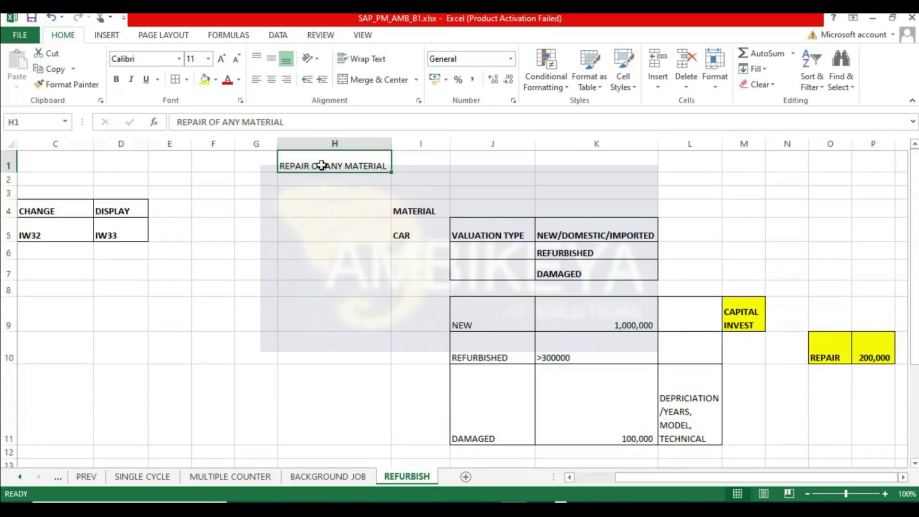
{"action": "double_click", "coordinate": [384, 163]}
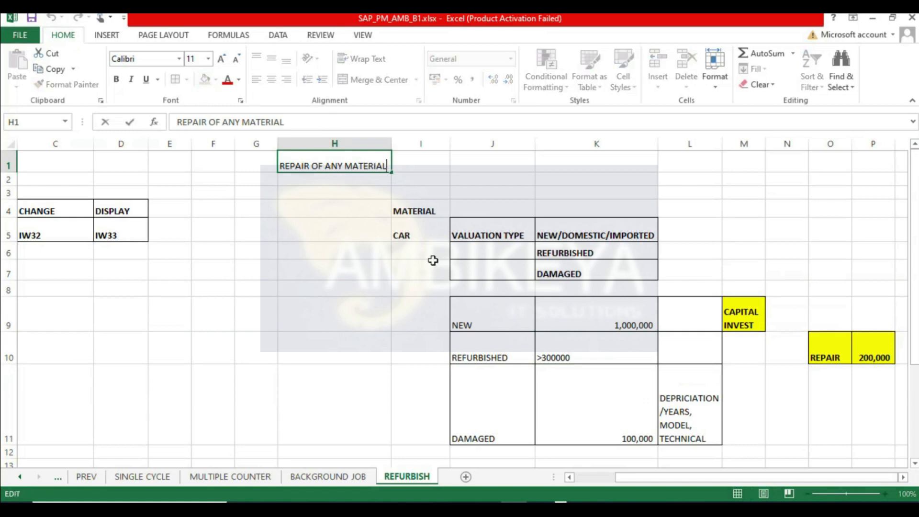
{"action": "type", "text": ", REBUILD OF"}
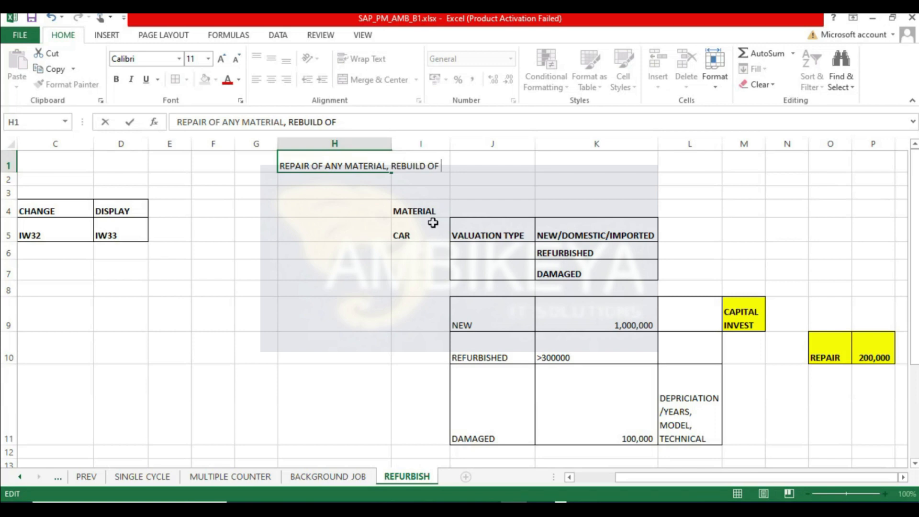
{"action": "type", "text": "ANY MATERIAL TO ITS IDEAL C"}
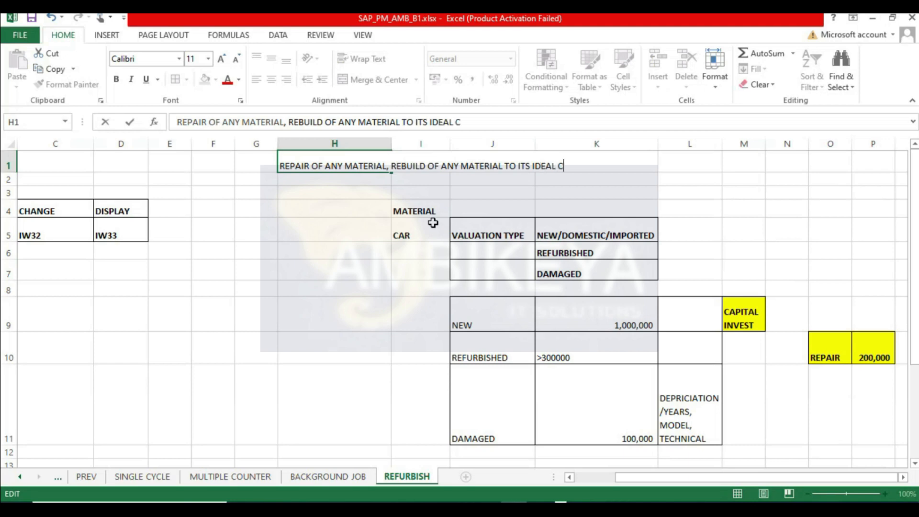
{"action": "type", "text": "DITION"}
{"action": "key", "text": "Return"}
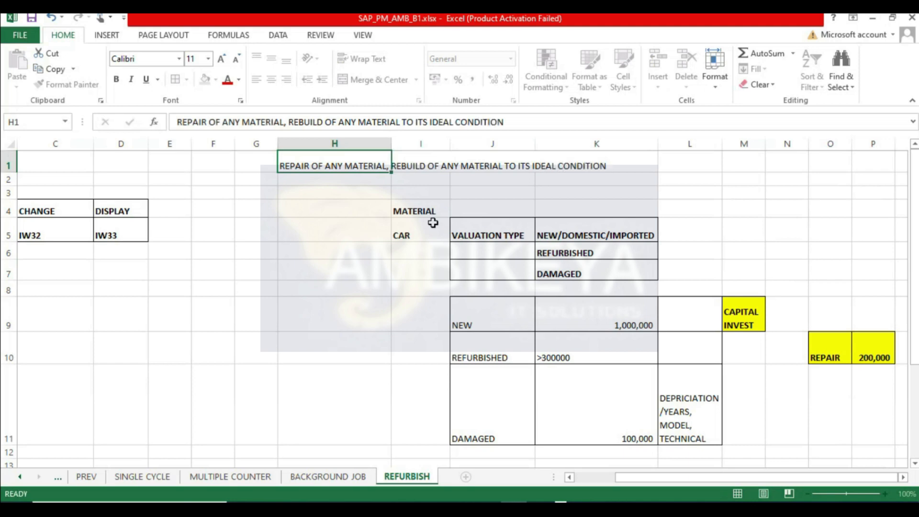
- Enter PRE REQUISITES in cell B7
{"action": "left_click_drag", "start_coordinate": [698, 478], "coordinate": [637, 478]}
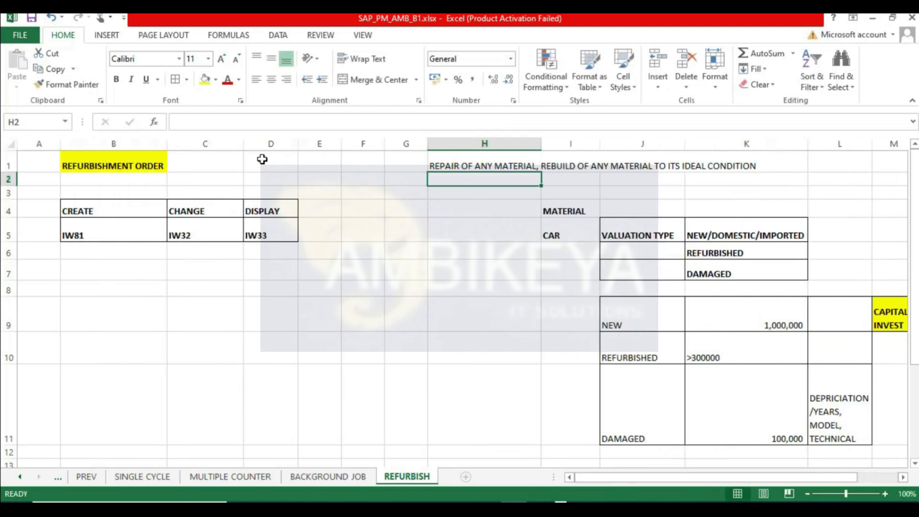
{"action": "left_click", "coordinate": [109, 163]}
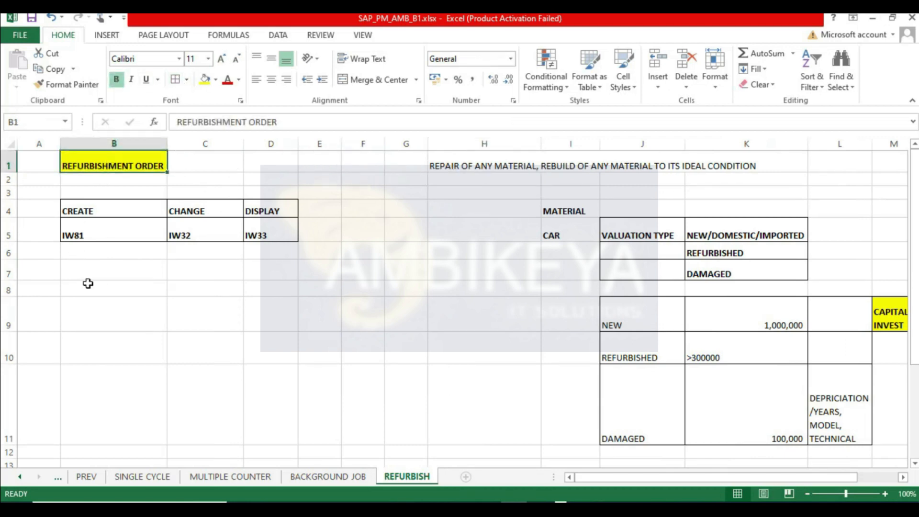
{"action": "left_click", "coordinate": [67, 275]}
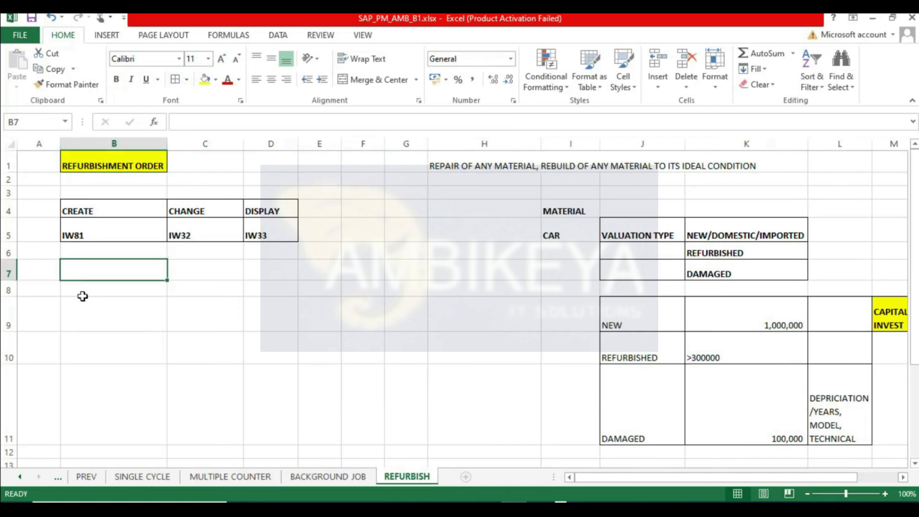
{"action": "type", "text": "PRE REQUIS"}
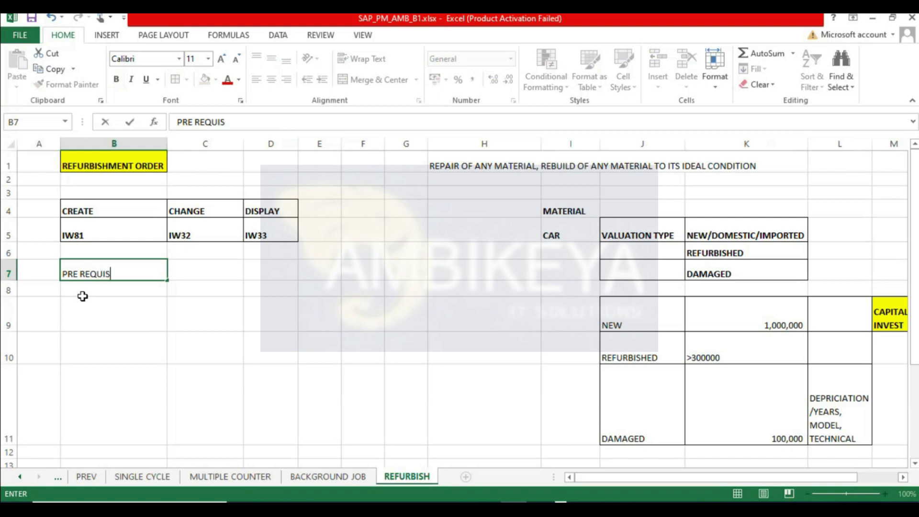
{"action": "type", "text": "ITES"}
{"action": "key", "text": "Return"}
{"action": "key", "text": "Return"}
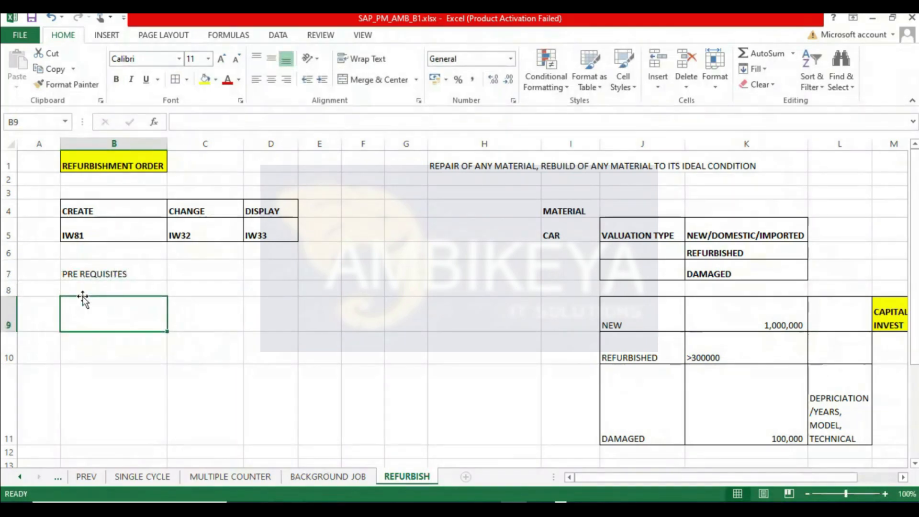
- Enter PM - MM in cell D1, beside the REFURBISHMENT ORDER title
{"action": "key", "text": "Up"}
{"action": "key", "text": "Up"}
{"action": "key", "text": "Up"}
{"action": "key", "text": "Up"}
{"action": "key", "text": "Up"}
{"action": "key", "text": "Up"}
{"action": "key", "text": "Up"}
{"action": "key", "text": "Up"}
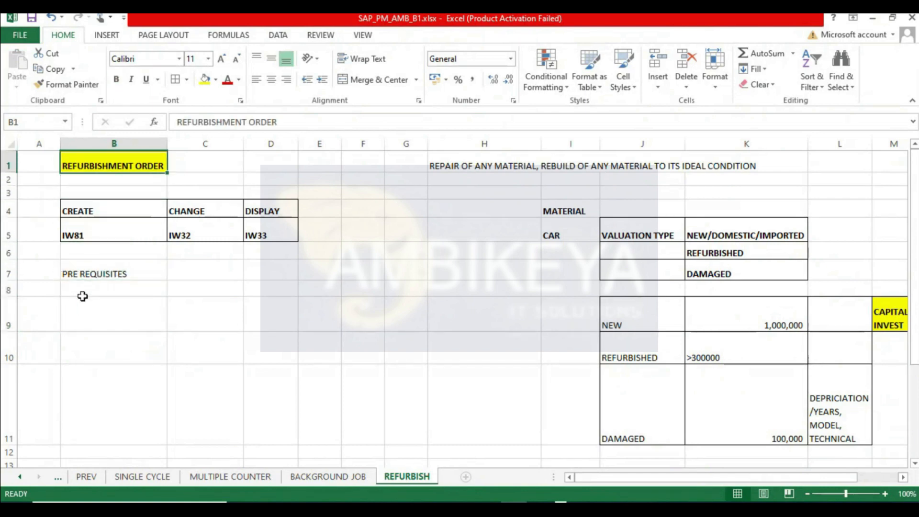
{"action": "key", "text": "Right"}
{"action": "key", "text": "Right"}
{"action": "type", "text": "PM - MM"}
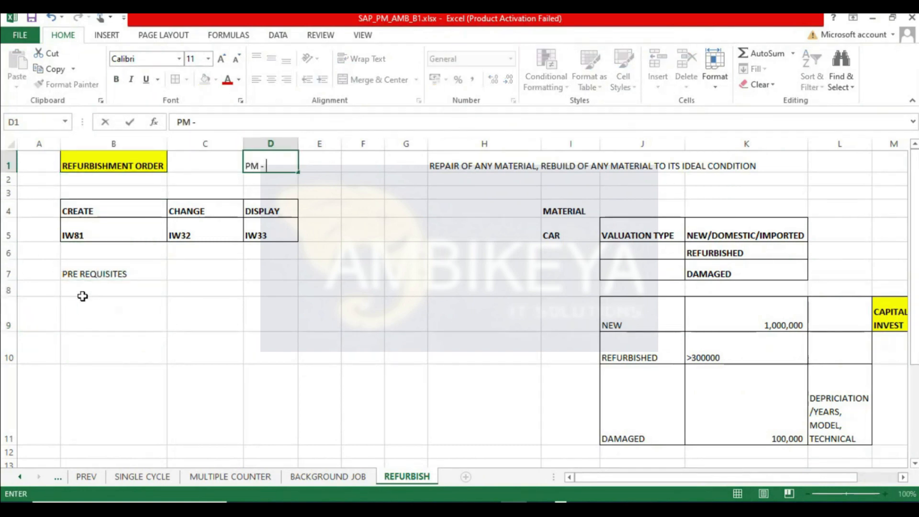
{"action": "left_click", "coordinate": [381, 229]}
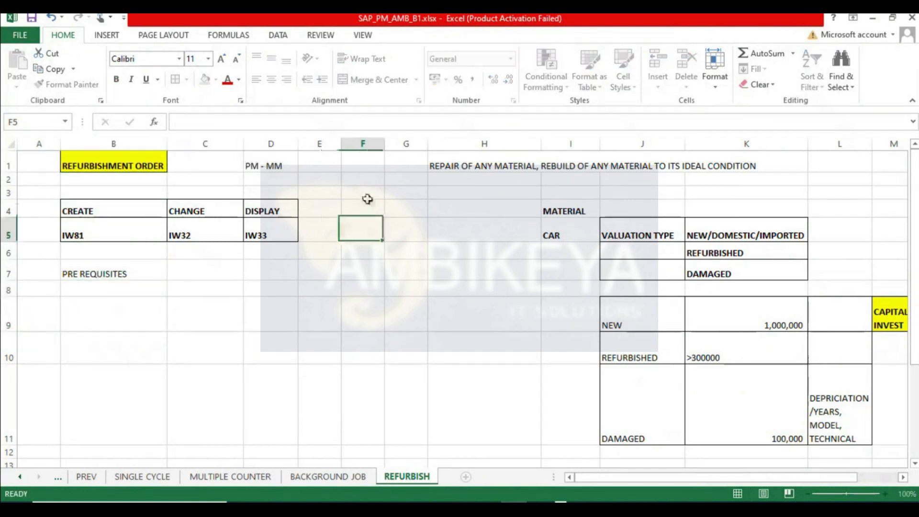
- Fill the PM - MM cell D1 with yellow and make it bold
{"action": "left_click", "coordinate": [263, 168]}
{"action": "left_click", "coordinate": [205, 79]}
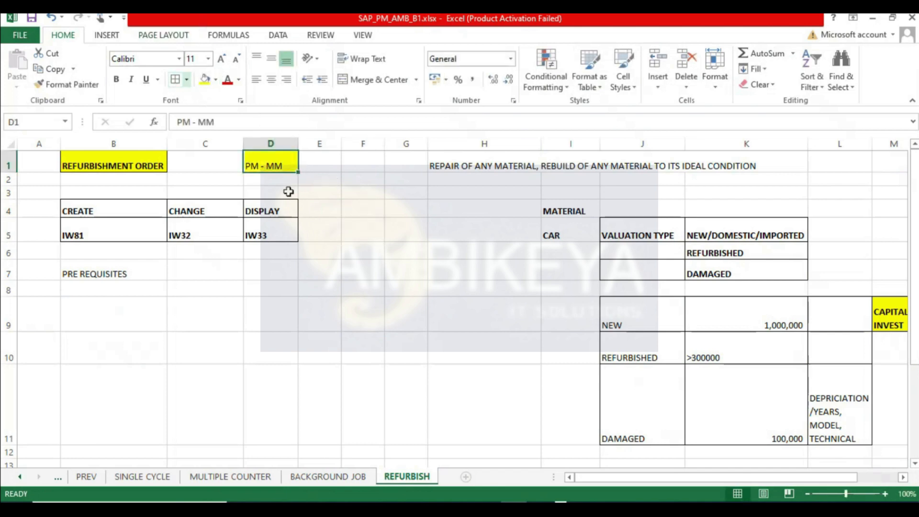
{"action": "left_click", "coordinate": [116, 79]}
{"action": "left_click_drag", "start_coordinate": [429, 299], "coordinate": [406, 287]}
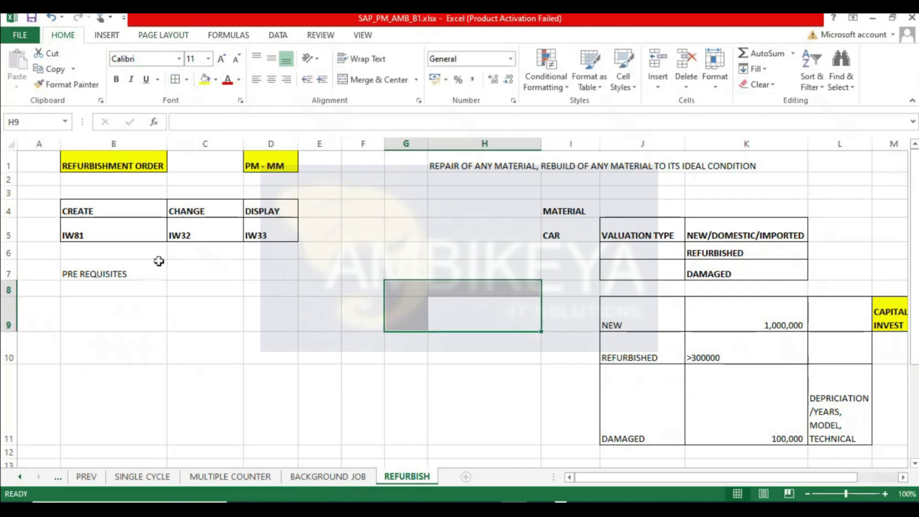
- Make the PRE REQUISITES label in B7 bold
{"action": "scroll", "coordinate": [157, 260], "scroll_direction": "down", "scroll_amount": 1}
{"action": "left_click", "coordinate": [102, 225]}
{"action": "left_click", "coordinate": [115, 80]}
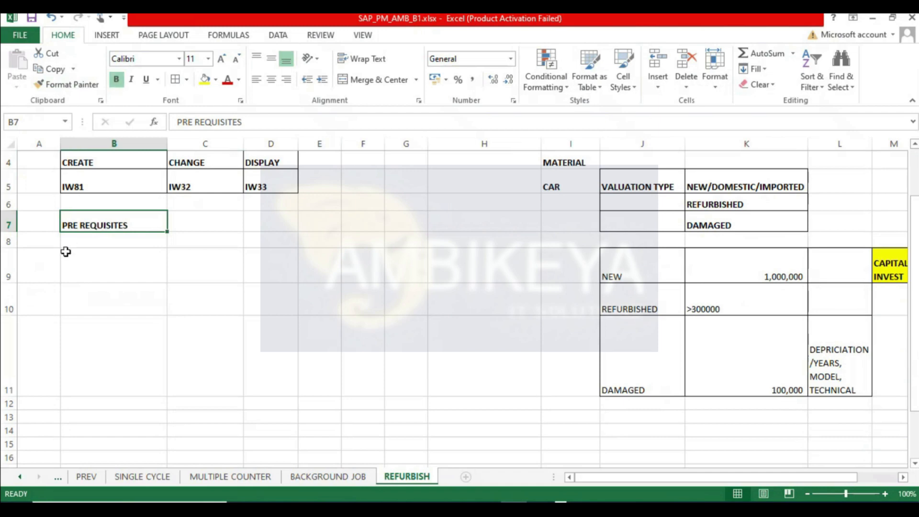
{"action": "left_click", "coordinate": [73, 269]}
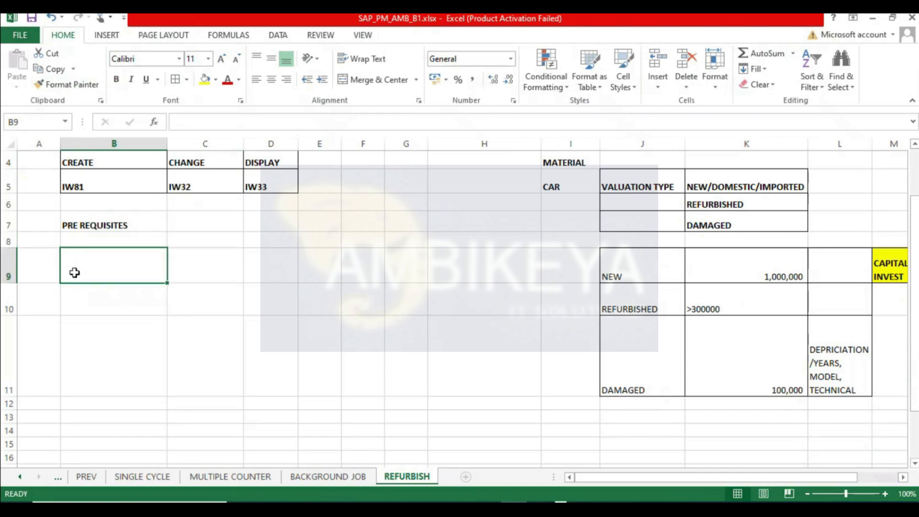
{"action": "scroll", "coordinate": [497, 351], "scroll_direction": "up", "scroll_amount": 1}
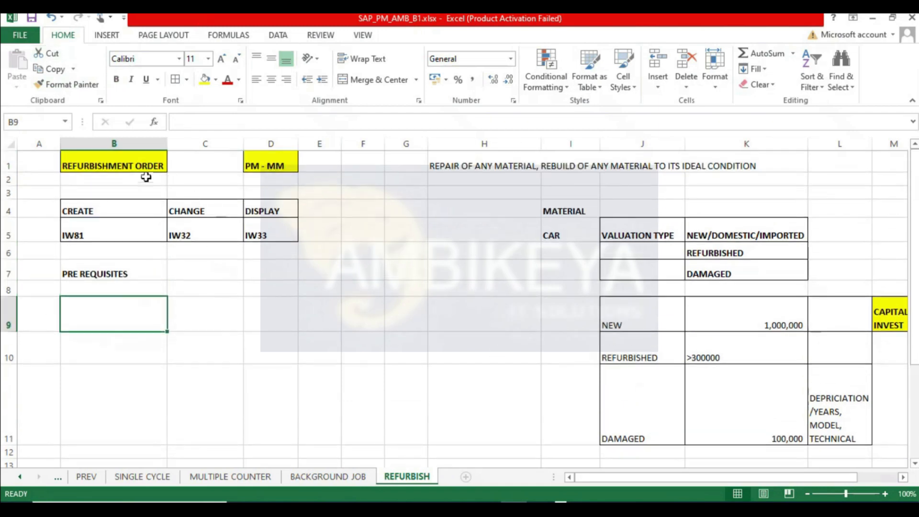
- Fill the MATERIAL cell I4 with yellow
{"action": "left_click", "coordinate": [144, 167]}
{"action": "left_click", "coordinate": [569, 210]}
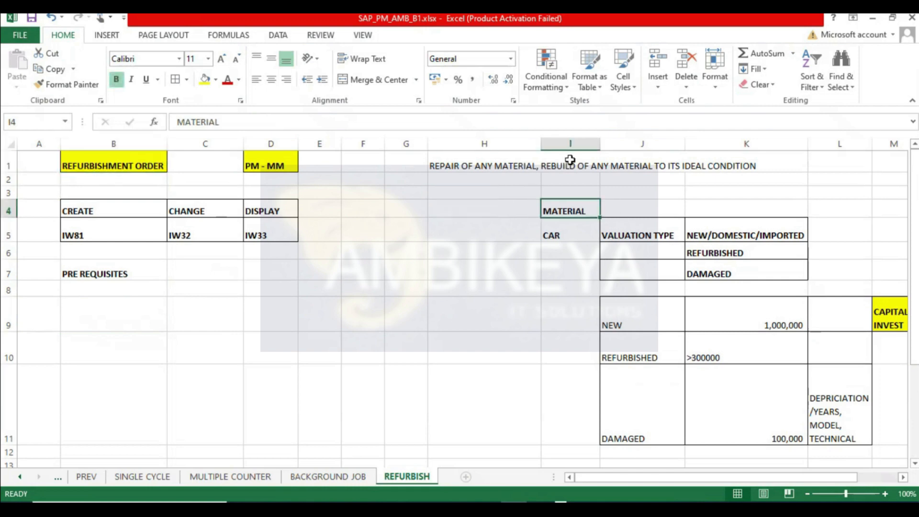
{"action": "left_click", "coordinate": [205, 79]}
{"action": "left_click", "coordinate": [101, 300]}
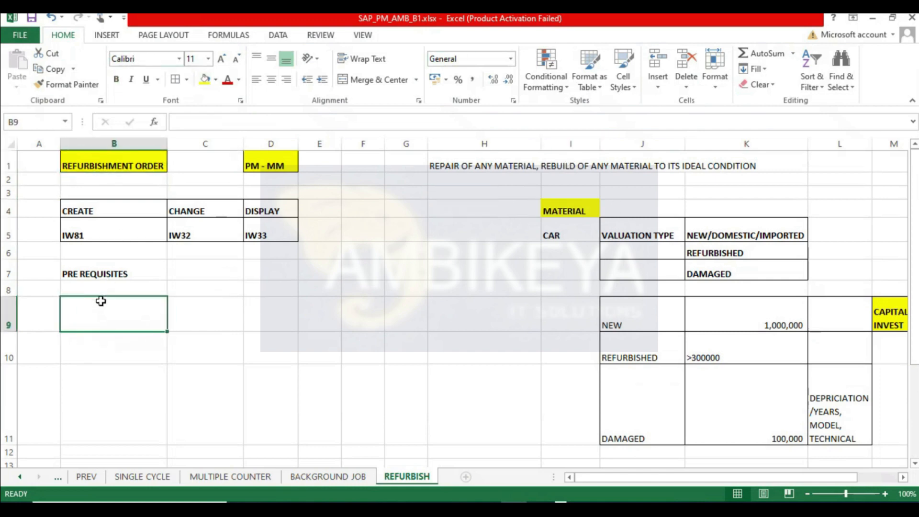
- Enter VALUATION TYPE in cell B9
{"action": "type", "text": "VALUATION TYPE"}
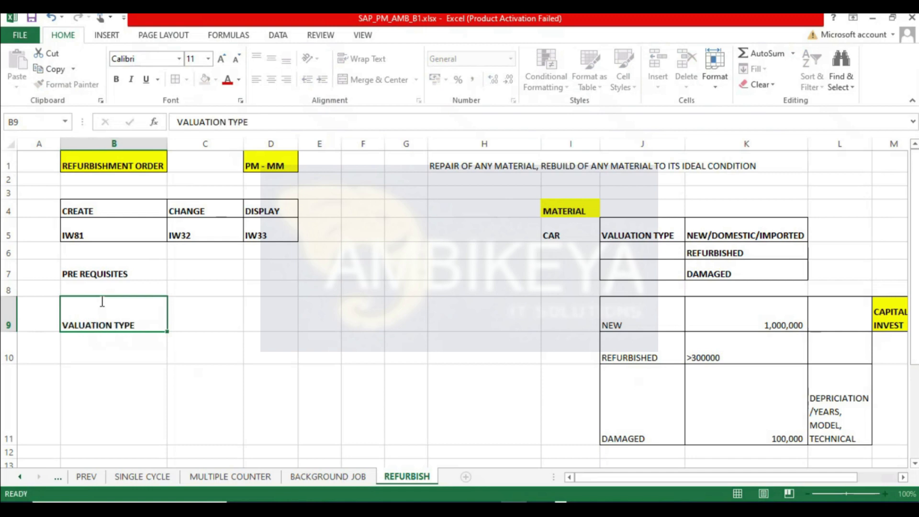
{"action": "key", "text": "Tab"}
{"action": "left_click", "coordinate": [639, 311]}
{"action": "left_click", "coordinate": [636, 361]}
{"action": "left_click", "coordinate": [622, 416]}
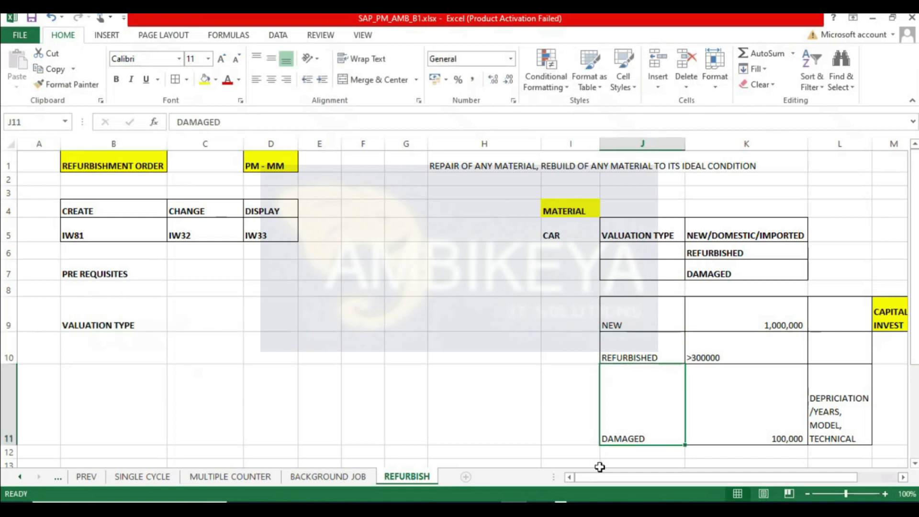
- Enter the valuation codes C1, C2 and C3 in cells C9, C10 and C11
{"action": "left_click", "coordinate": [181, 311]}
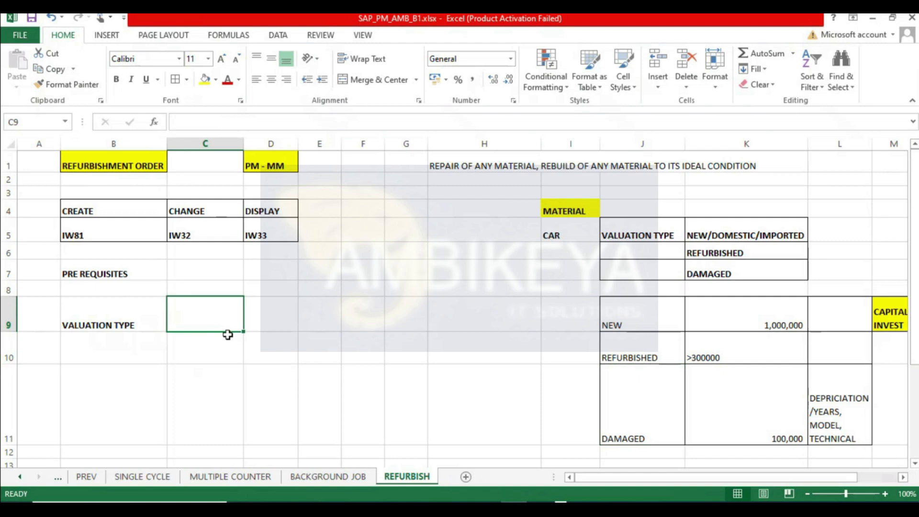
{"action": "type", "text": "C1"}
{"action": "key", "text": "Return"}
{"action": "type", "text": "C1"}
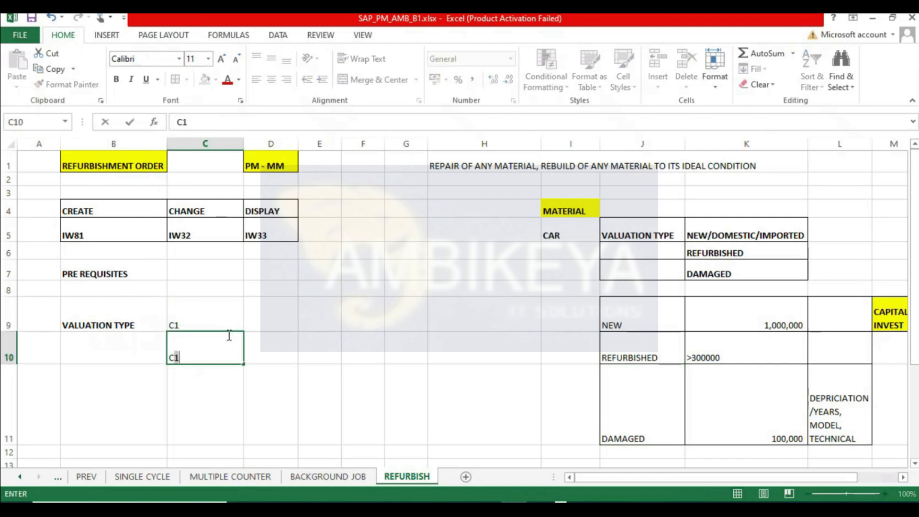
{"action": "type", "text": "2"}
{"action": "key", "text": "Return"}
{"action": "type", "text": "C3"}
{"action": "key", "text": "Return"}
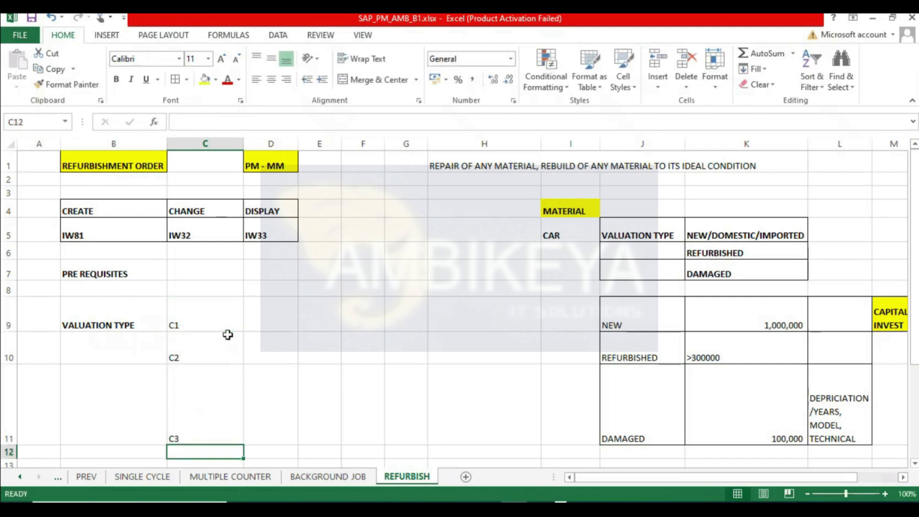
- Add all borders to the valuation code block C9:D11
{"action": "scroll", "coordinate": [227, 335], "scroll_direction": "down", "scroll_amount": 1}
{"action": "left_click_drag", "start_coordinate": [191, 268], "coordinate": [273, 382]}
{"action": "left_click", "coordinate": [175, 79]}
{"action": "left_click", "coordinate": [106, 282]}
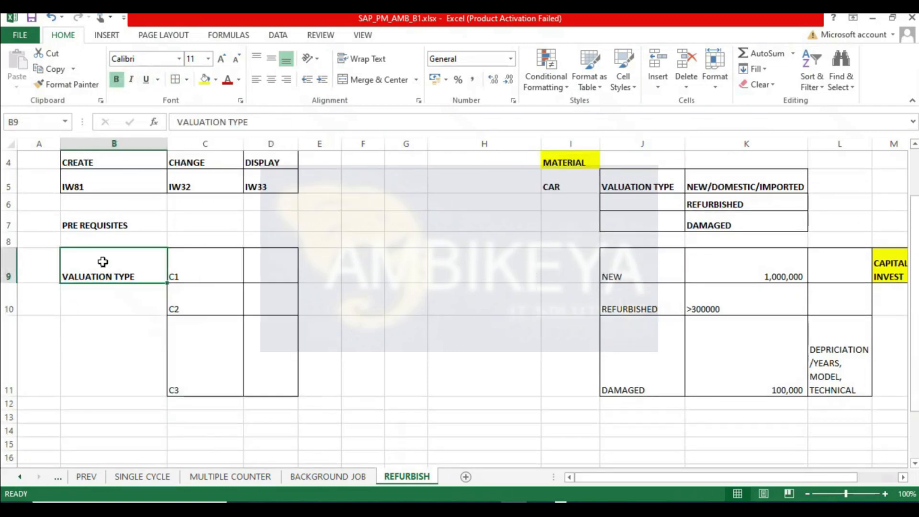
- Enter MATERIAL SHOULD HAVE VALUATION TYPE in cell C7 as the first prerequisite
{"action": "left_click", "coordinate": [211, 227]}
{"action": "type", "text": "MATER"}
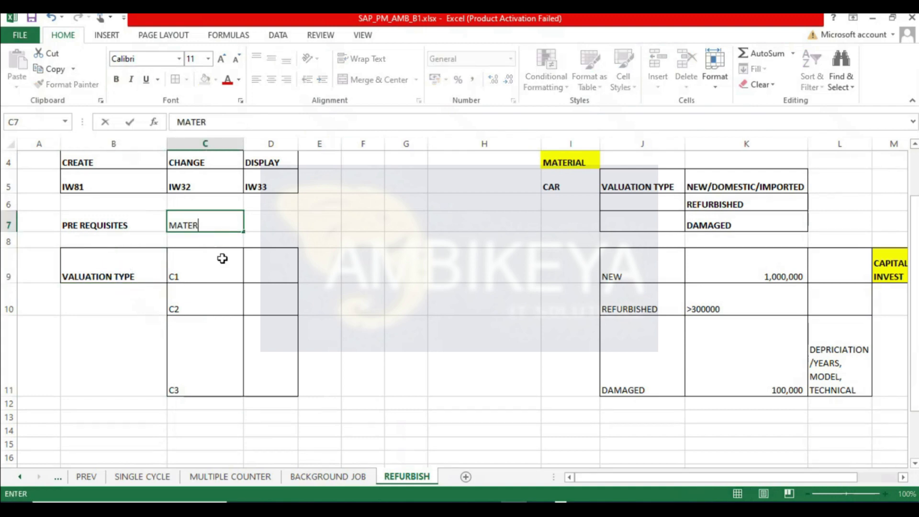
{"action": "type", "text": "IAL SHOULD HAVE VALUA"}
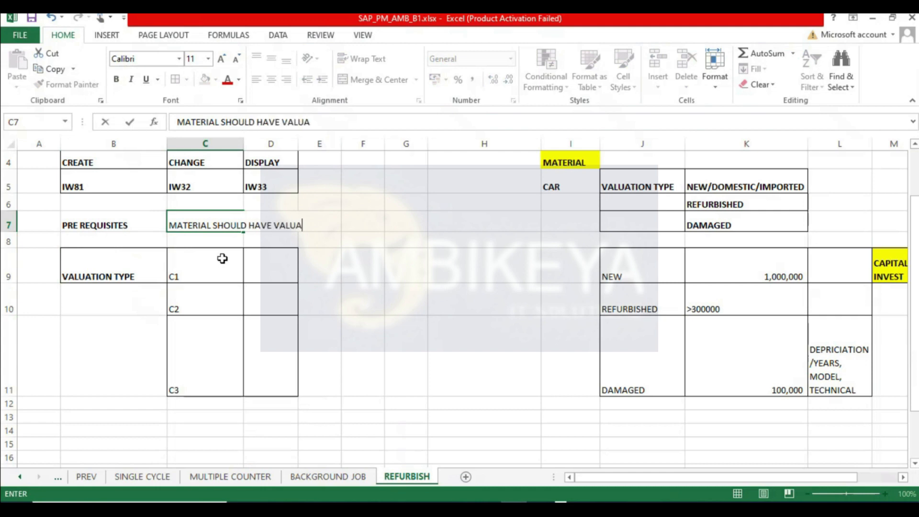
{"action": "type", "text": "TION TYPE"}
{"action": "key", "text": "Return"}
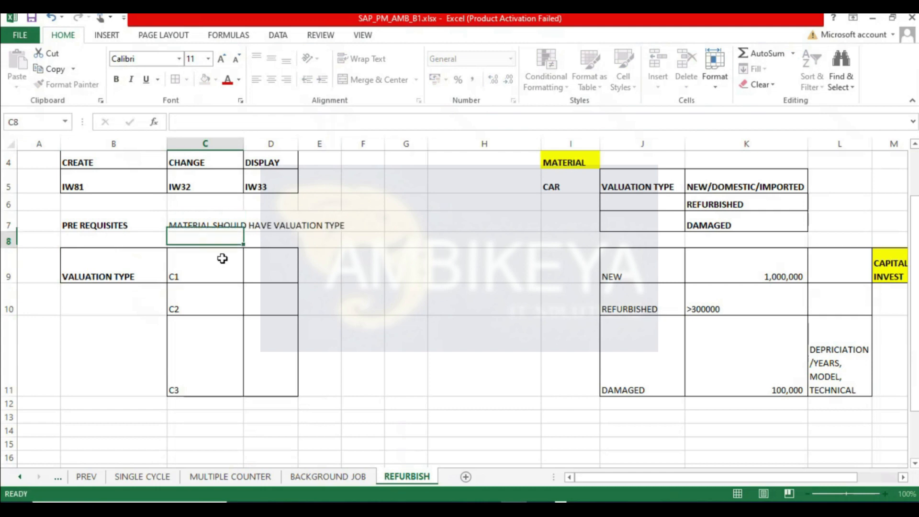
- Enter SERIAL NUMBER in cell C8 as the second prerequisite
{"action": "type", "text": "SEE"}
{"action": "type", "text": "IAL"}
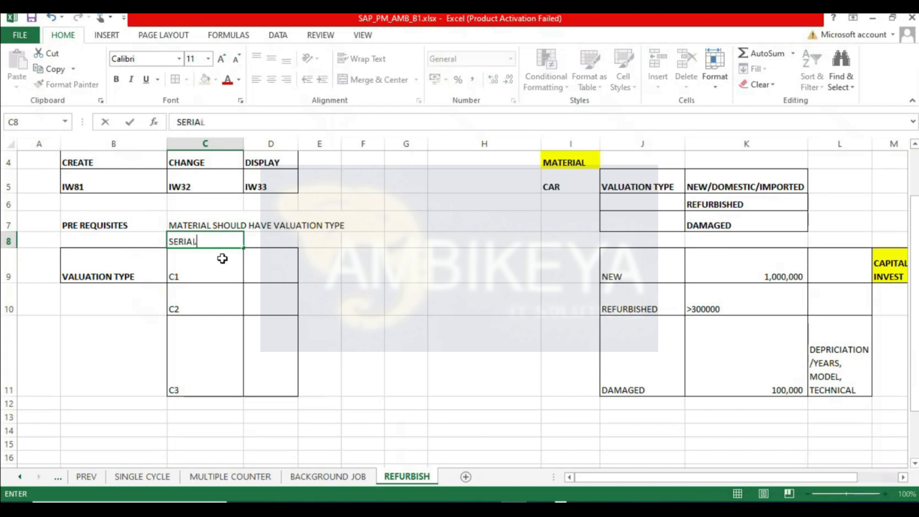
{"action": "type", "text": " NUMBER"}
{"action": "key", "text": "Return"}
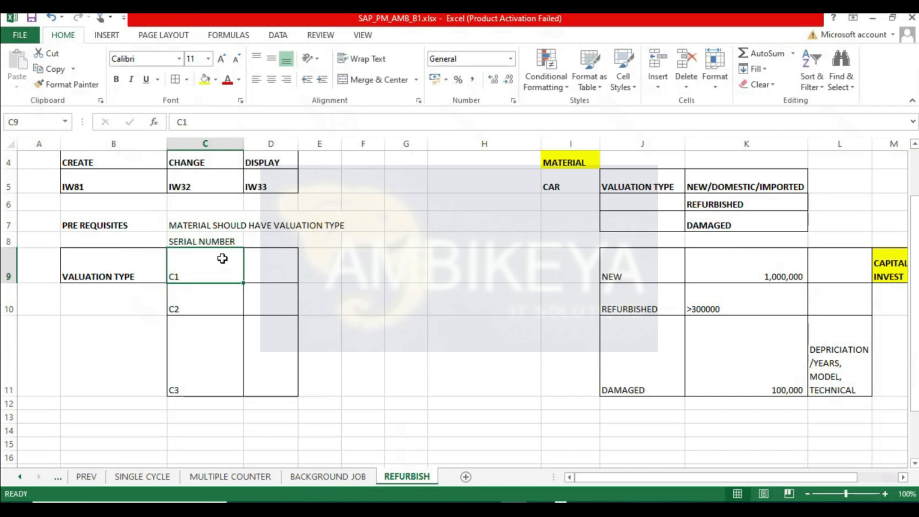
- Make the two prerequisite entries in C7:C8 bold
{"action": "left_click", "coordinate": [214, 216]}
{"action": "left_click", "coordinate": [367, 306]}
{"action": "left_click", "coordinate": [213, 234]}
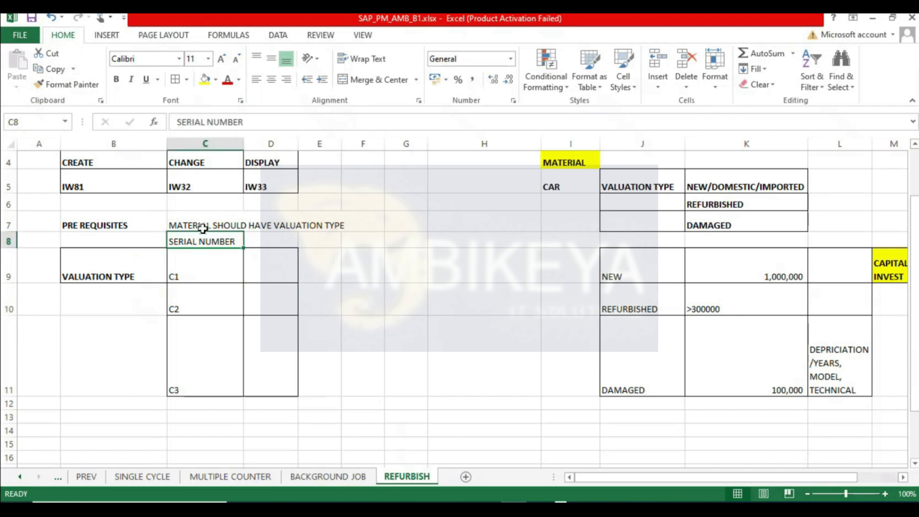
{"action": "left_click_drag", "start_coordinate": [203, 222], "coordinate": [213, 241]}
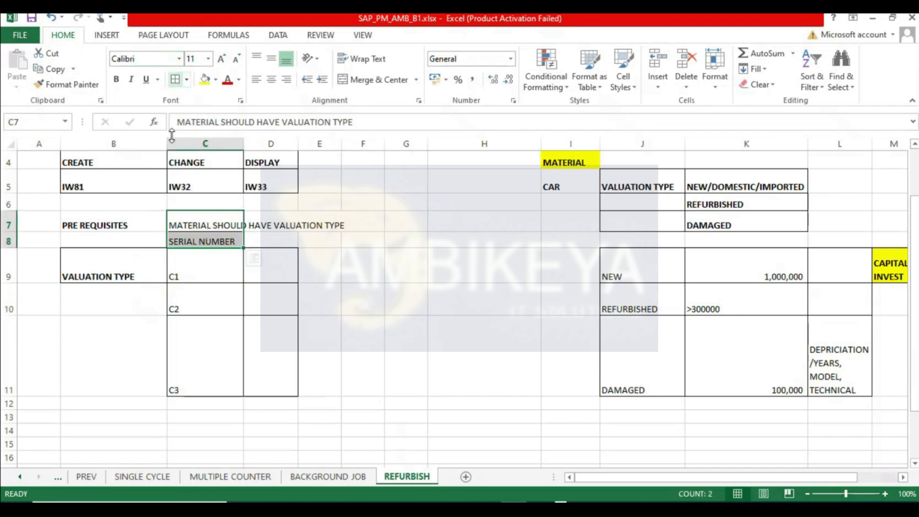
{"action": "left_click", "coordinate": [116, 79]}
{"action": "left_click", "coordinate": [463, 274]}
{"action": "left_click_drag", "start_coordinate": [221, 229], "coordinate": [293, 239]}
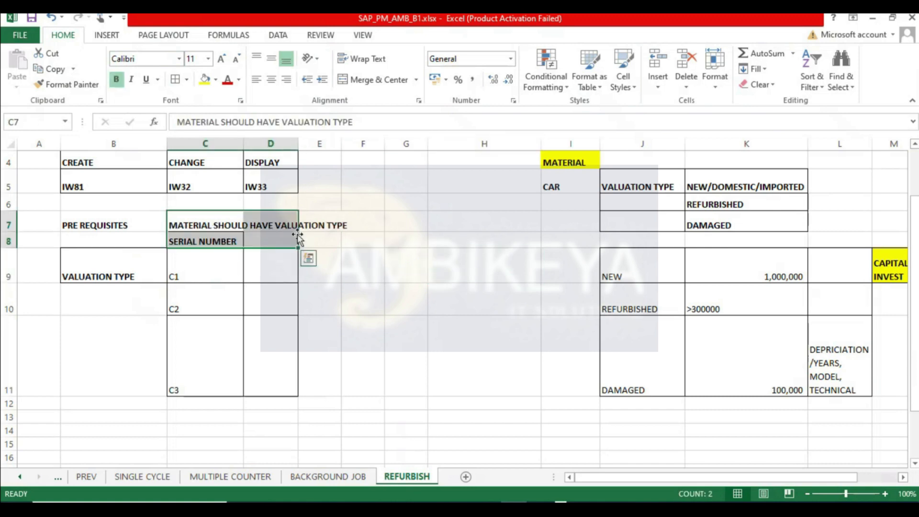
- Merge C7:D7 for the first prerequisite with wrapped text aligned to the top left
{"action": "left_click", "coordinate": [383, 59]}
{"action": "left_click_drag", "start_coordinate": [236, 222], "coordinate": [263, 221]}
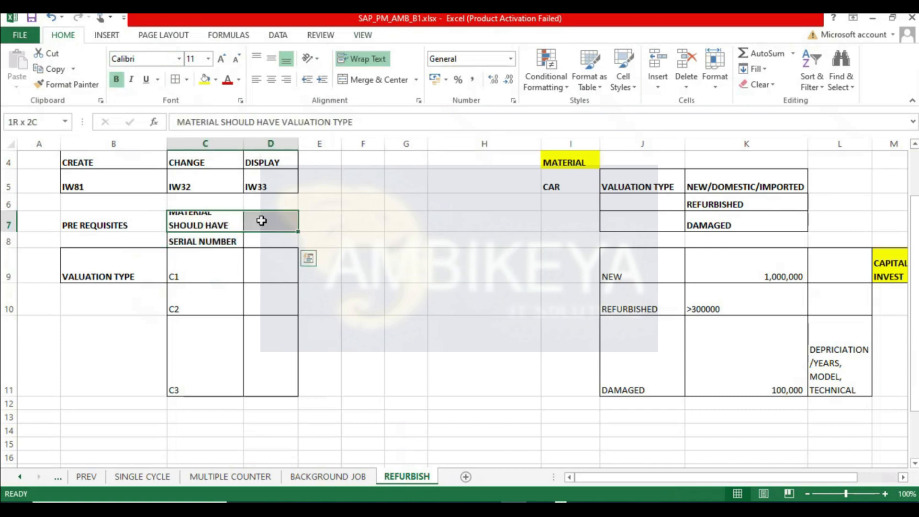
{"action": "left_click", "coordinate": [378, 80]}
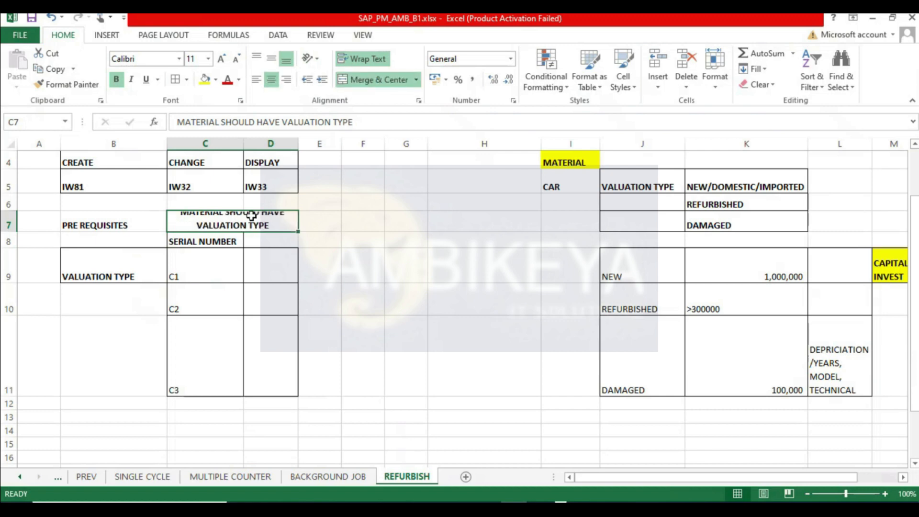
{"action": "left_click", "coordinate": [257, 79]}
{"action": "left_click", "coordinate": [257, 59]}
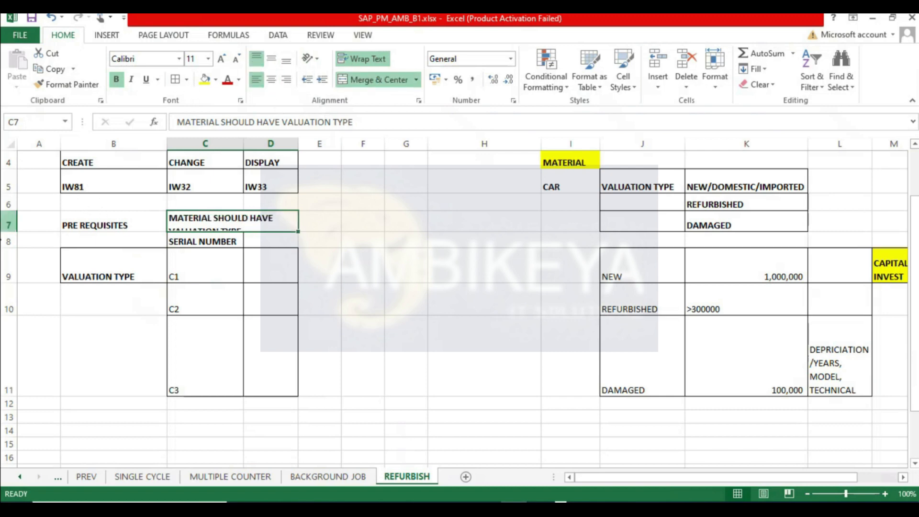
- Increase the height of row 7 to fit the wrapped prerequisite text
{"action": "left_click_drag", "start_coordinate": [7, 233], "coordinate": [7, 241]}
{"action": "left_click", "coordinate": [226, 247]}
{"action": "left_click_drag", "start_coordinate": [226, 224], "coordinate": [261, 245]}
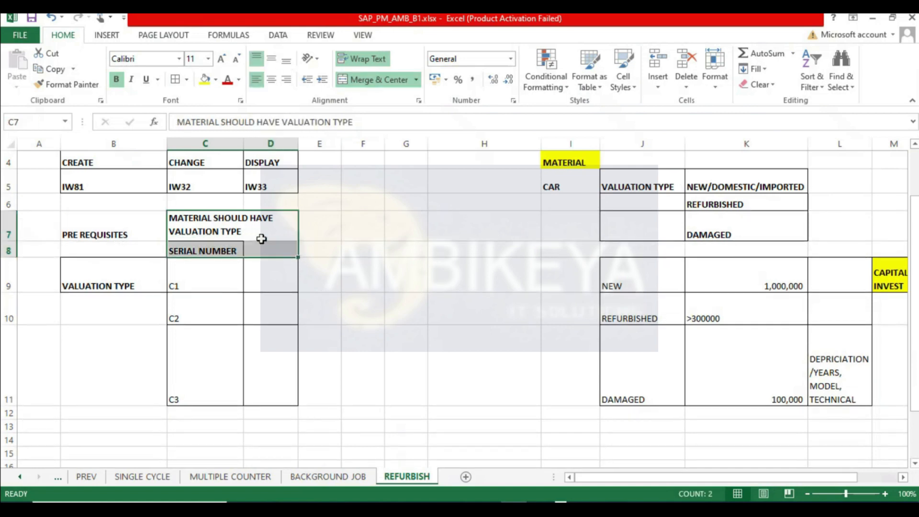
- Enter MM60 in F7 and the label TCODE in E7 beside the prerequisites
{"action": "left_click", "coordinate": [377, 231]}
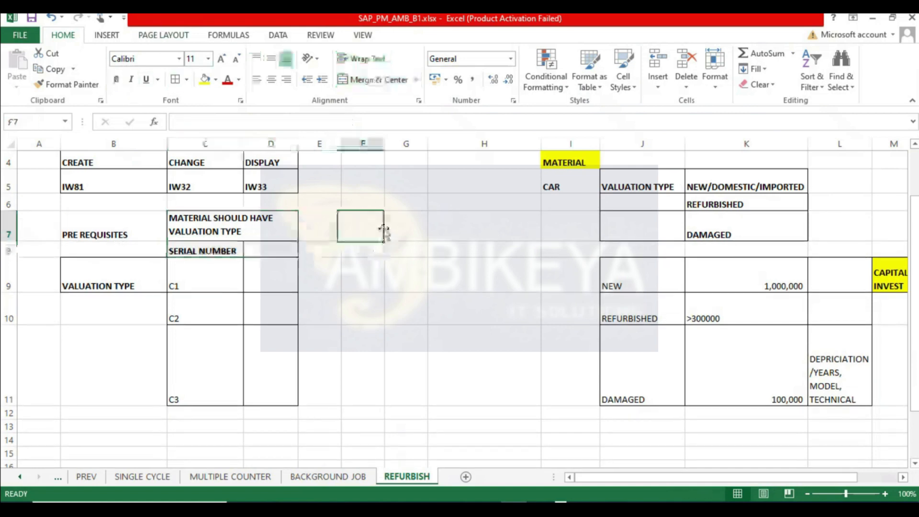
{"action": "type", "text": "MM"}
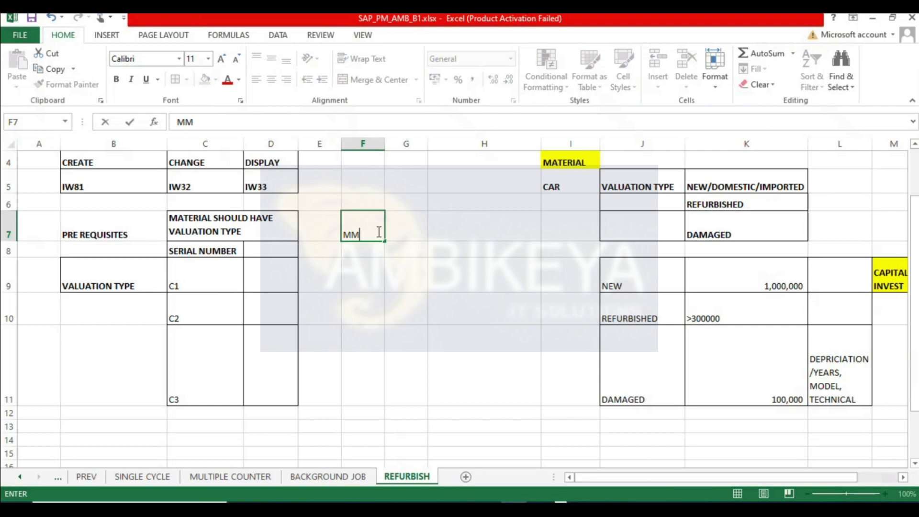
{"action": "type", "text": "60"}
{"action": "left_click", "coordinate": [337, 228]}
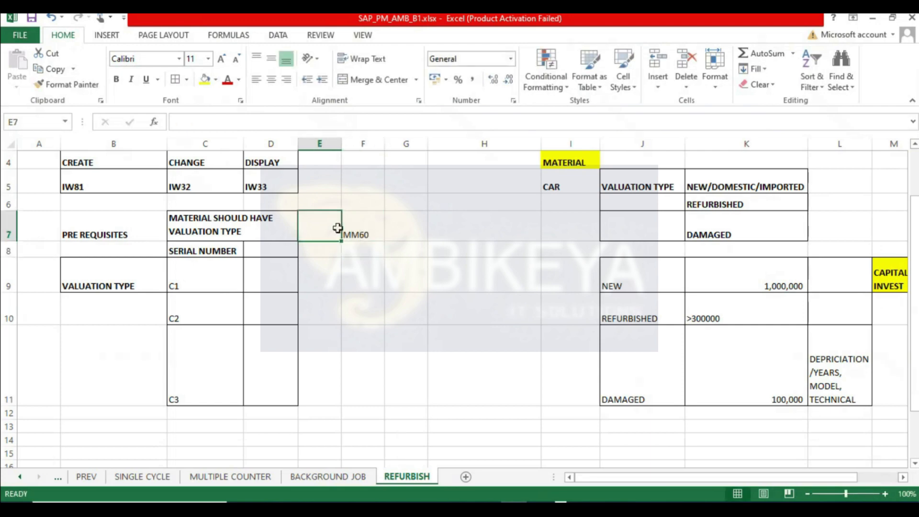
{"action": "type", "text": "TCODE"}
{"action": "key", "text": "Return"}
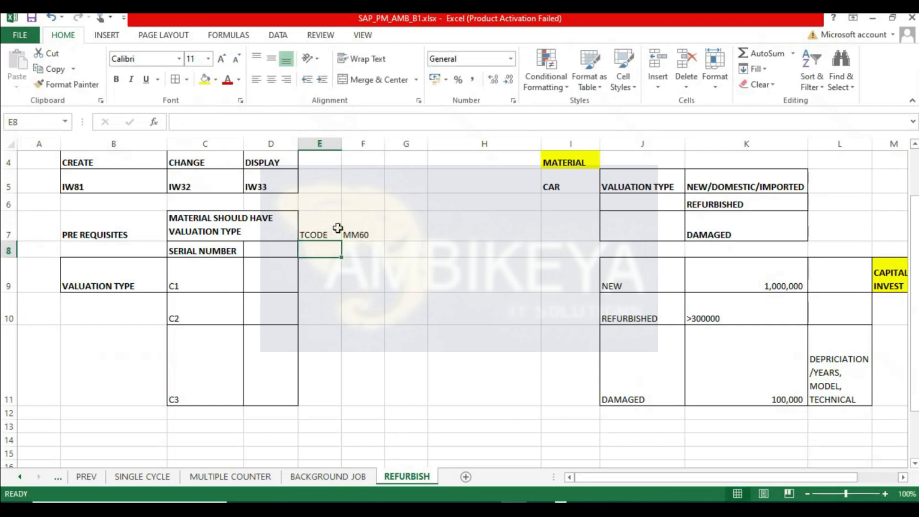
- Switch to SAP and run transaction MM60
{"action": "left_click", "coordinate": [274, 508]}
{"action": "left_click", "coordinate": [280, 443]}
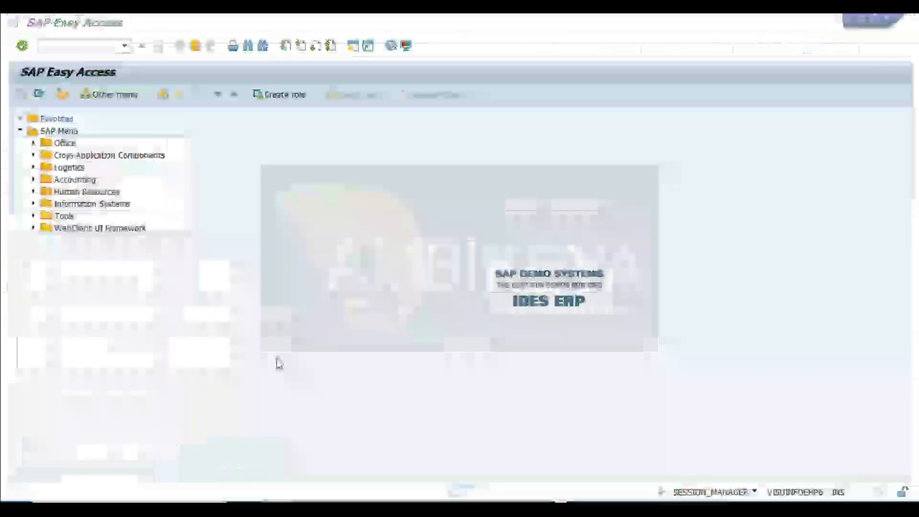
{"action": "left_click", "coordinate": [86, 44]}
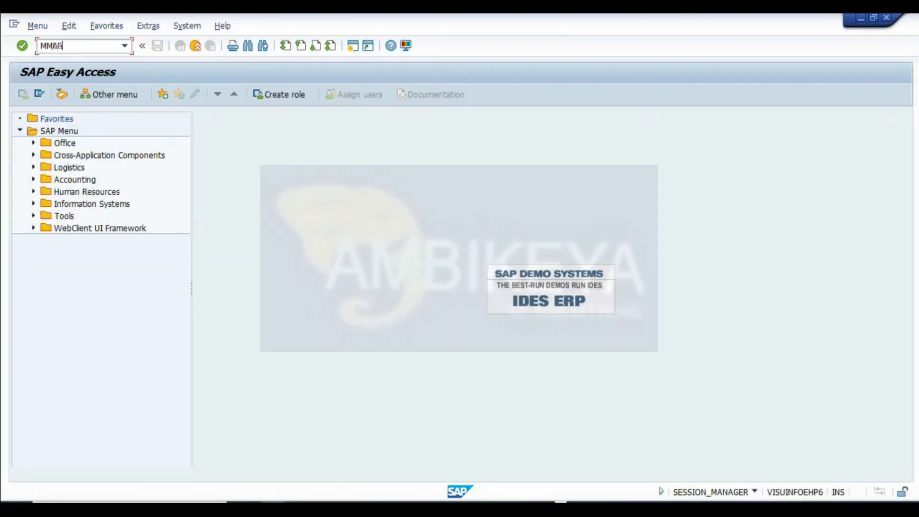
{"action": "key", "text": "Return"}
- Clear the material selection, run the materials list for plant 1000 to browse all materials, and return
{"action": "key", "text": "alt+Tab"}
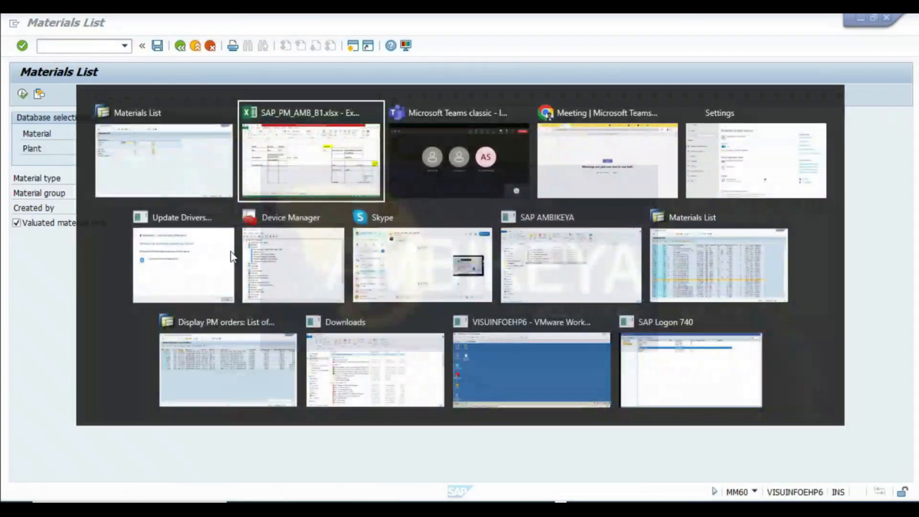
{"action": "left_click", "coordinate": [227, 234]}
{"action": "key", "text": "alt+Tab"}
{"action": "left_click", "coordinate": [30, 228]}
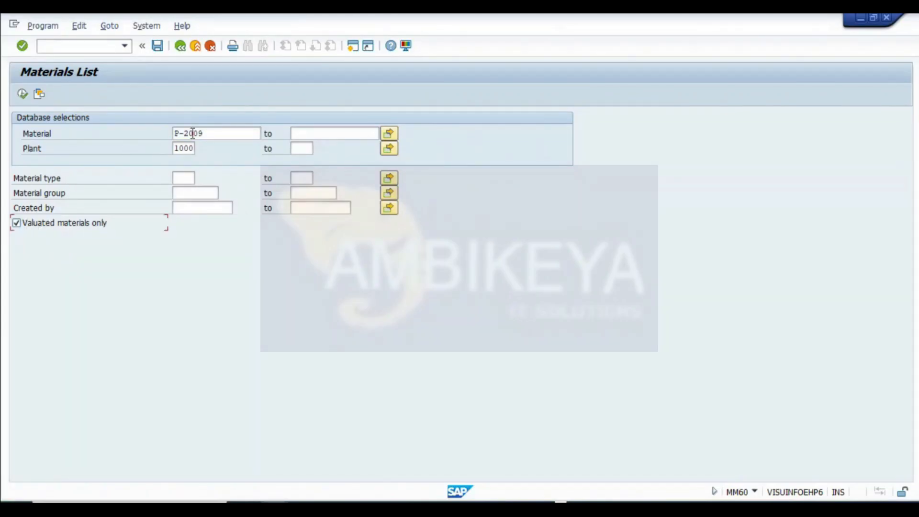
{"action": "left_click_drag", "start_coordinate": [212, 134], "coordinate": [20, 129]}
{"action": "key", "text": "Delete"}
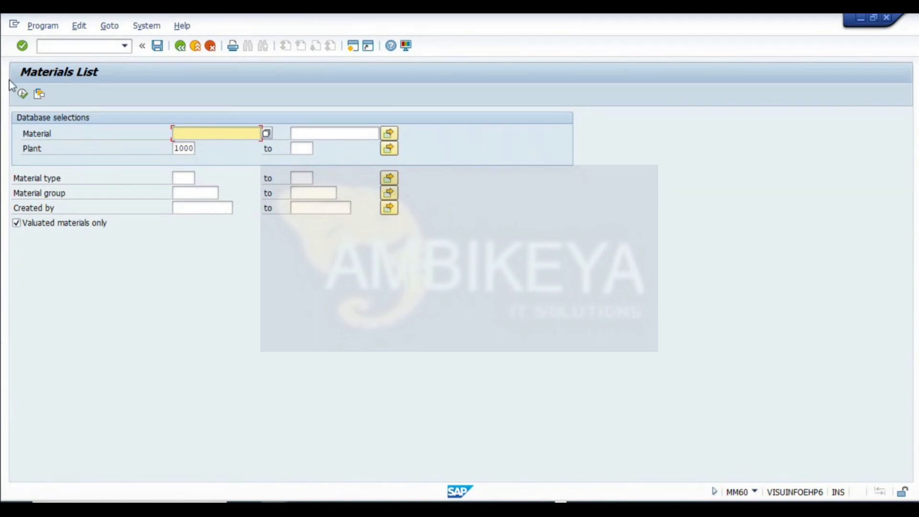
{"action": "left_click", "coordinate": [182, 146]}
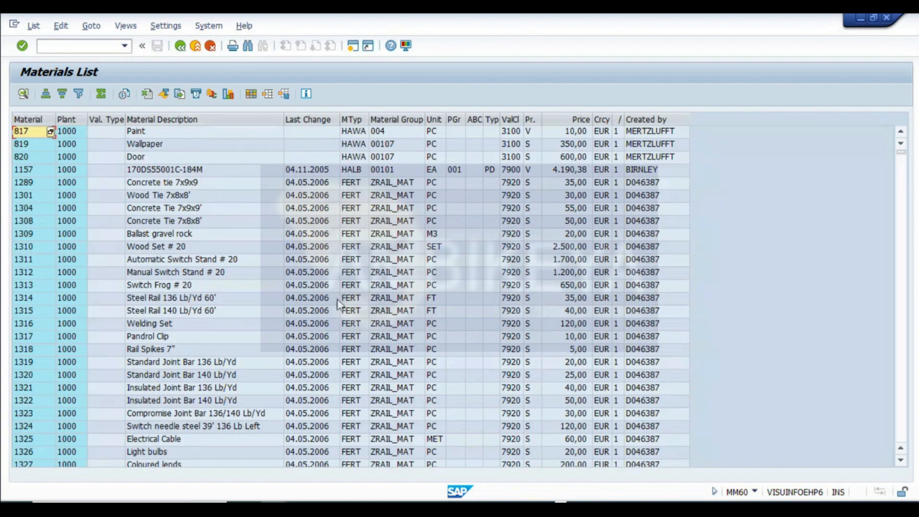
{"action": "scroll", "coordinate": [345, 290], "scroll_direction": "down", "scroll_amount": 8}
{"action": "scroll", "coordinate": [344, 284], "scroll_direction": "down", "scroll_amount": 15}
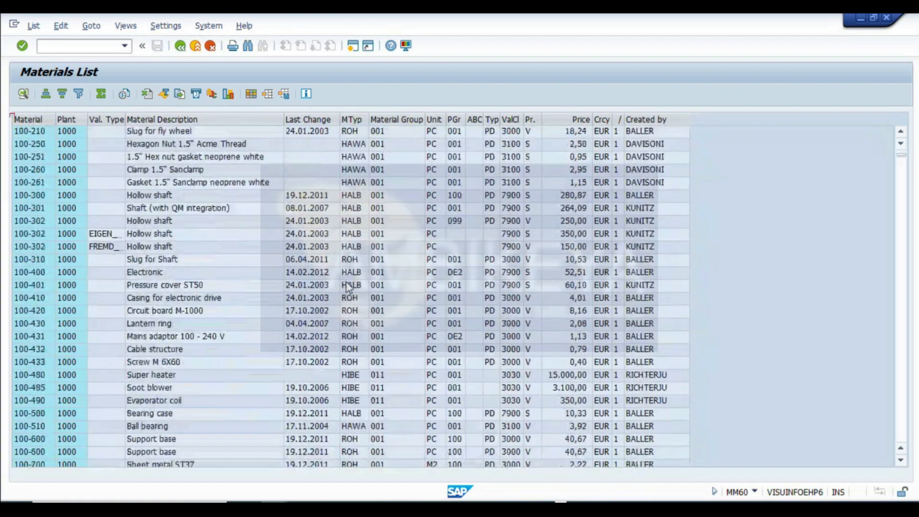
{"action": "scroll", "coordinate": [346, 283], "scroll_direction": "up", "scroll_amount": 15}
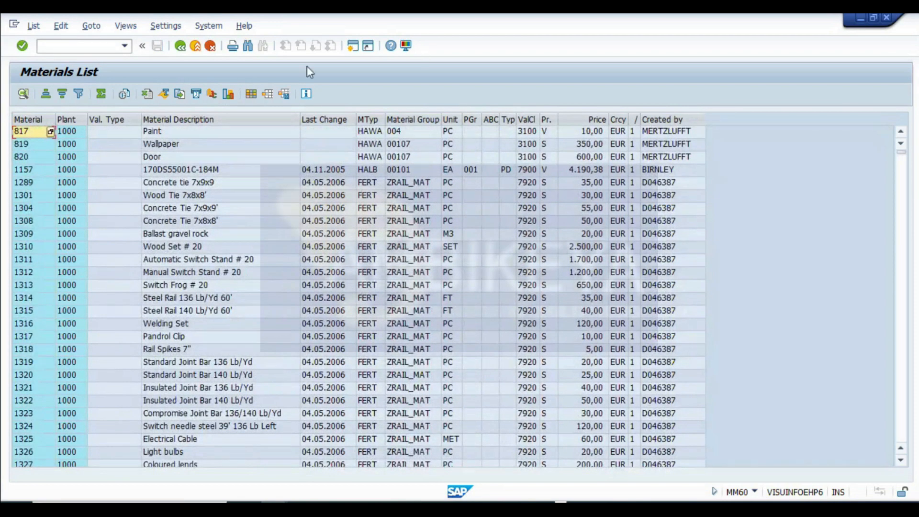
{"action": "left_click", "coordinate": [181, 46]}
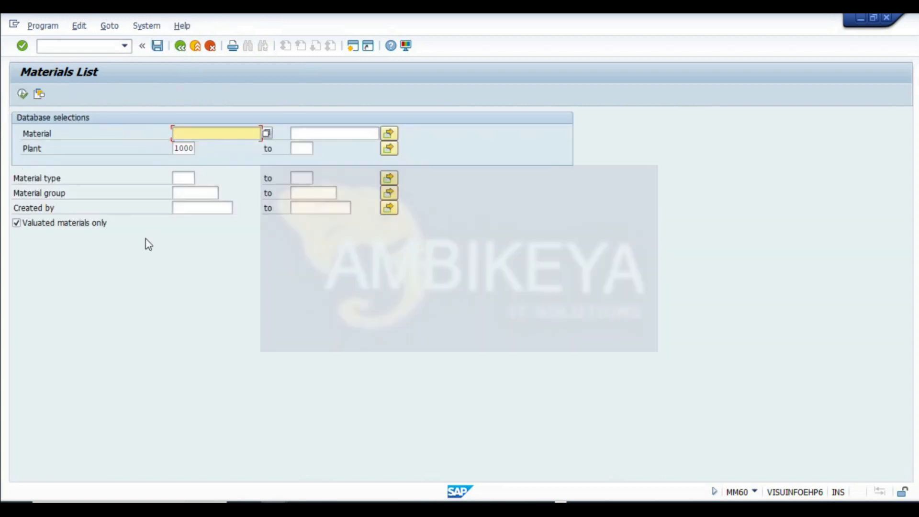
- Set the material to P-2009 and take a screenshot of the Materials List selection screen
{"action": "left_click", "coordinate": [196, 130]}
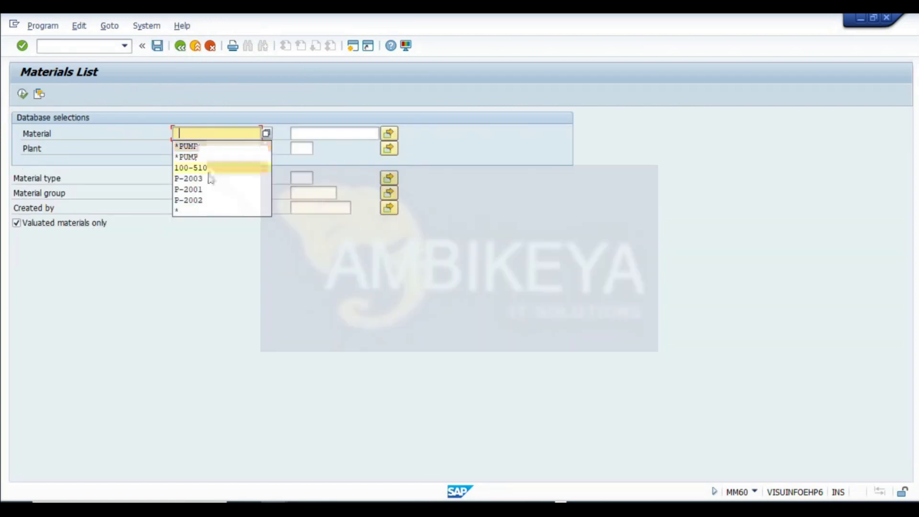
{"action": "left_click", "coordinate": [199, 182]}
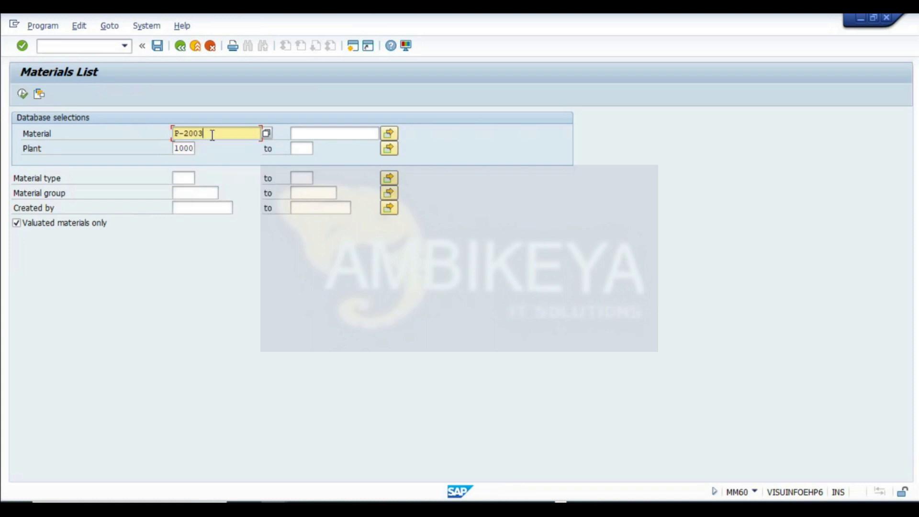
{"action": "key", "text": "BackSpace"}
{"action": "type", "text": "9"}
{"action": "left_click_drag", "start_coordinate": [211, 133], "coordinate": [2, 91]}
{"action": "key", "text": "super+shift+s"}
{"action": "left_click_drag", "start_coordinate": [7, 59], "coordinate": [596, 256]}
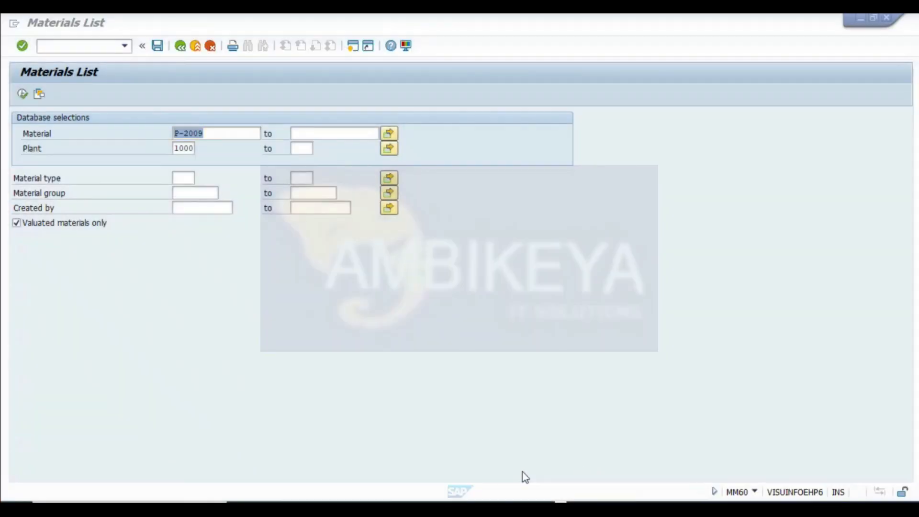
- Paste the screenshot into the worksheet below the valuation table
{"action": "left_click", "coordinate": [274, 507]}
{"action": "scroll", "coordinate": [228, 387], "scroll_direction": "down", "scroll_amount": 5}
{"action": "scroll", "coordinate": [105, 295], "scroll_direction": "up", "scroll_amount": 3}
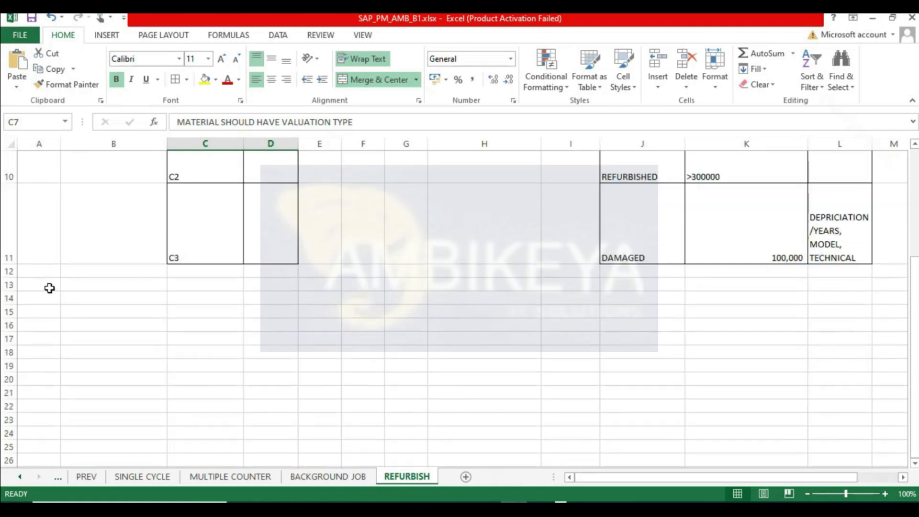
{"action": "left_click", "coordinate": [50, 277]}
{"action": "key", "text": "ctrl+v"}
- Execute the materials list for P-2009 to show its valuation types and prices
{"action": "key", "text": "alt+Tab"}
{"action": "left_click", "coordinate": [23, 93]}
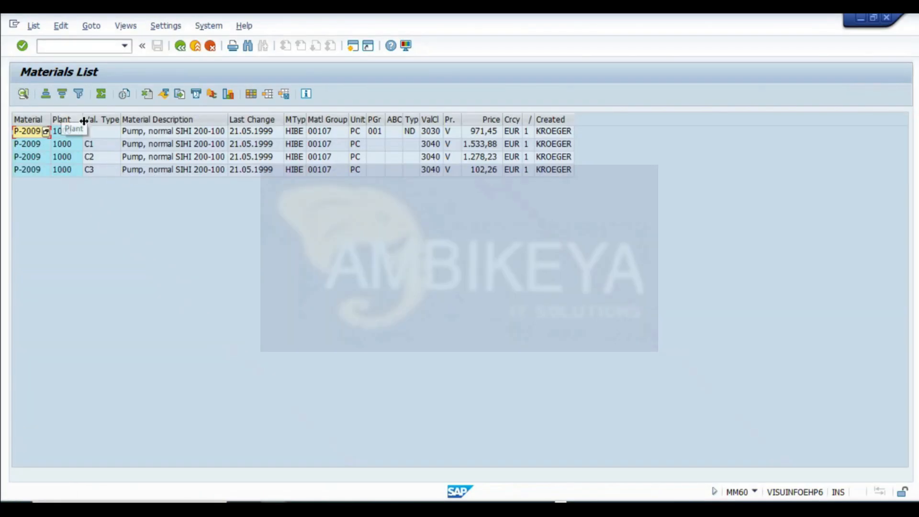
{"action": "left_click_drag", "start_coordinate": [84, 121], "coordinate": [61, 120]}
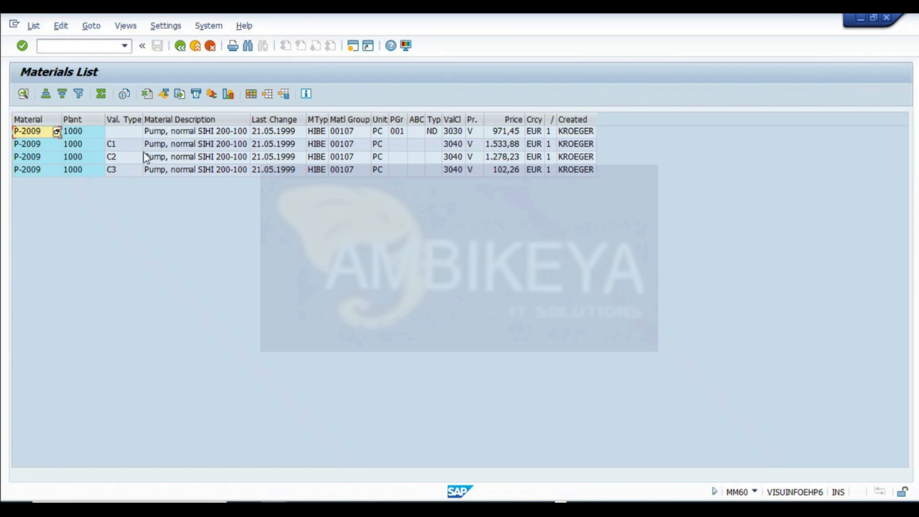
- Widen the price column and copy the C1 valuation type's price from the materials list
{"action": "key", "text": "alt+Tab"}
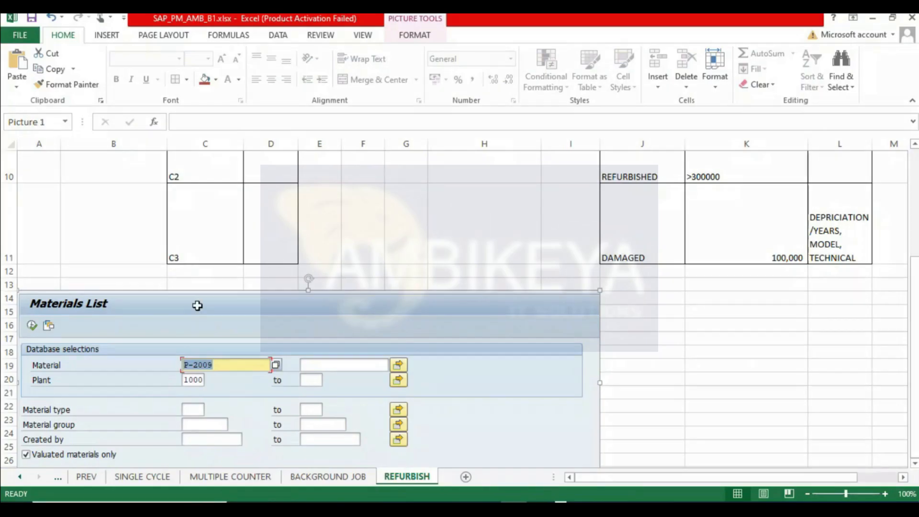
{"action": "scroll", "coordinate": [230, 297], "scroll_direction": "down", "scroll_amount": 3}
{"action": "scroll", "coordinate": [242, 275], "scroll_direction": "up", "scroll_amount": 6}
{"action": "left_click", "coordinate": [234, 323]}
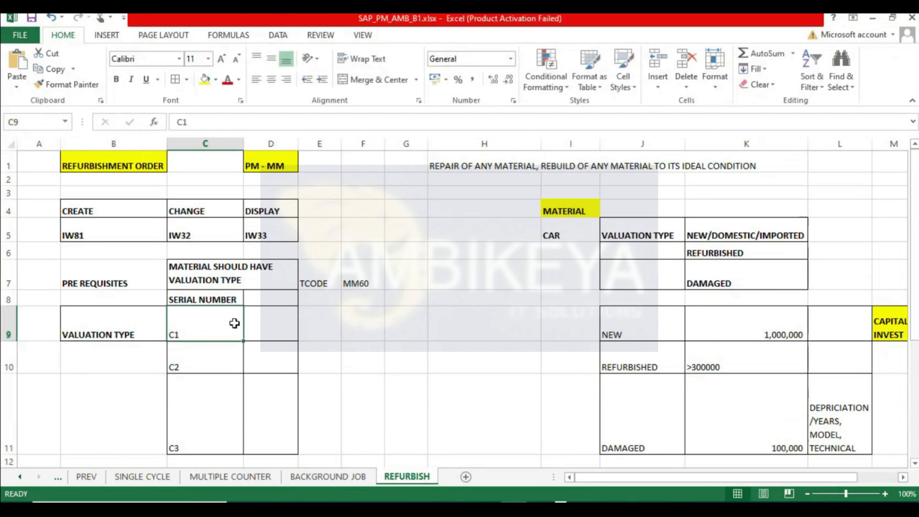
{"action": "key", "text": "alt+Tab"}
{"action": "left_click", "coordinate": [119, 147]}
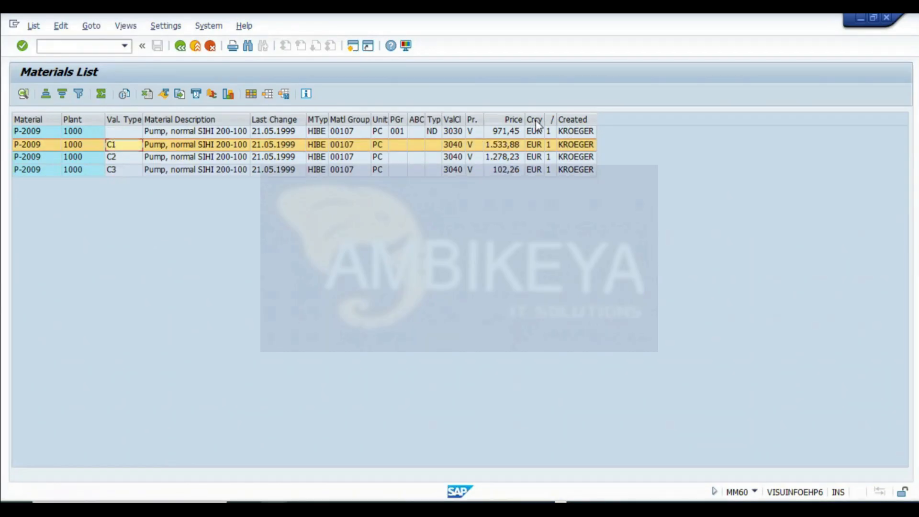
{"action": "left_click_drag", "start_coordinate": [525, 120], "coordinate": [561, 120]}
{"action": "left_click_drag", "start_coordinate": [484, 121], "coordinate": [495, 121]}
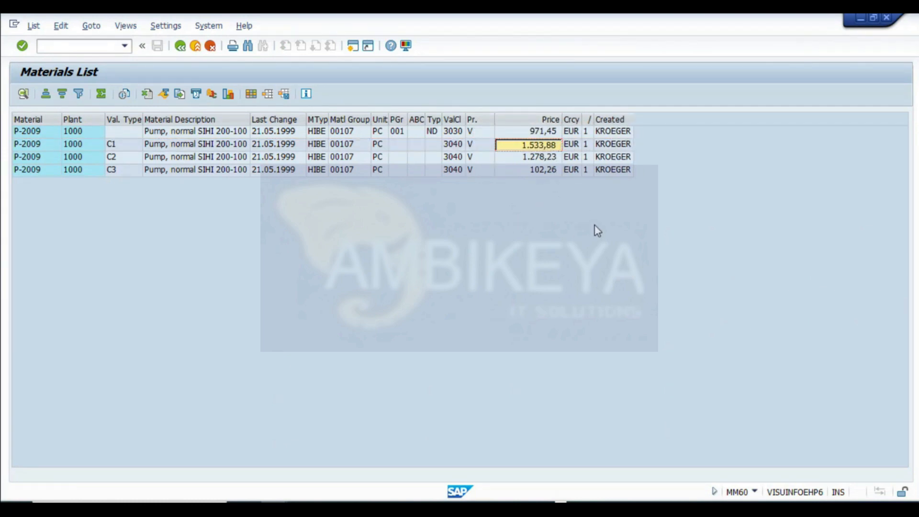
- Paste the C1 price into D9 and correct it to 1533.88
{"action": "key", "text": "alt+Tab"}
{"action": "type", "text": "1.533,88"}
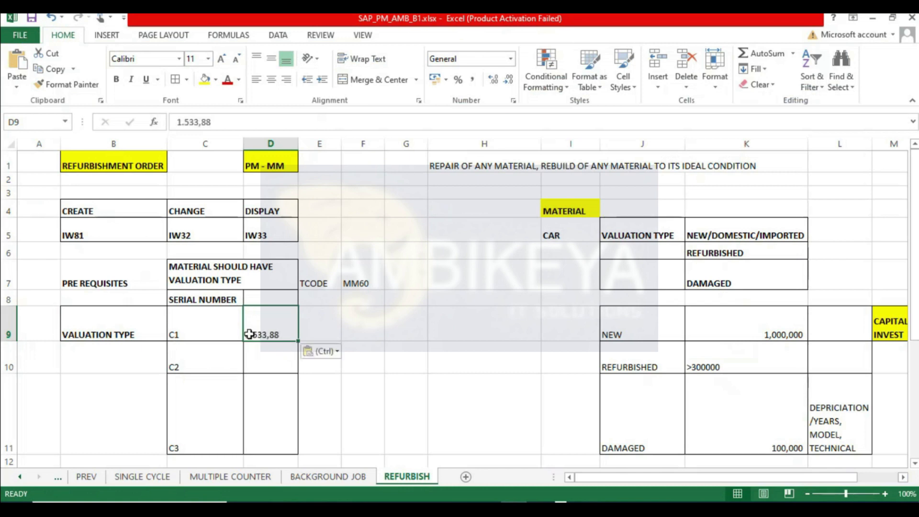
{"action": "double_click", "coordinate": [254, 331]}
{"action": "key", "text": "BackSpace"}
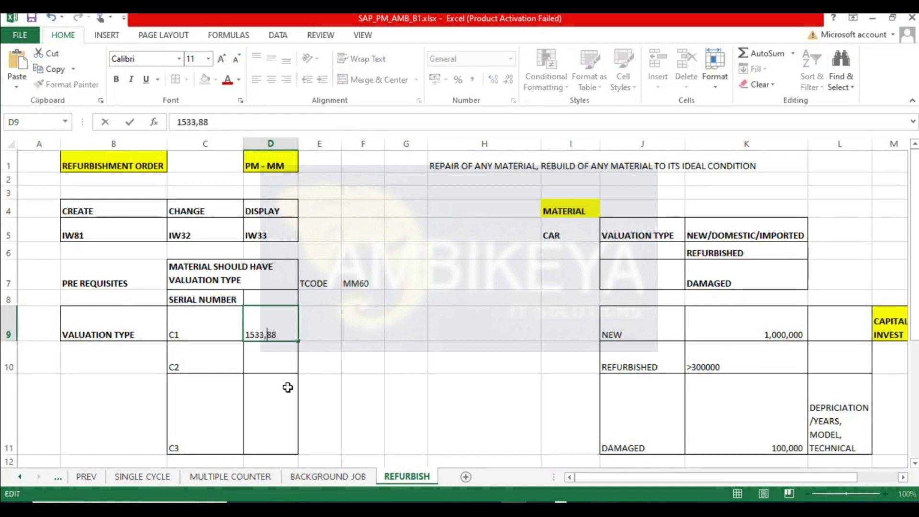
{"action": "key", "text": "Return"}
- Copy the C2 price from the materials list into D10 and correct it to 1278.23
{"action": "key", "text": "alt+Tab"}
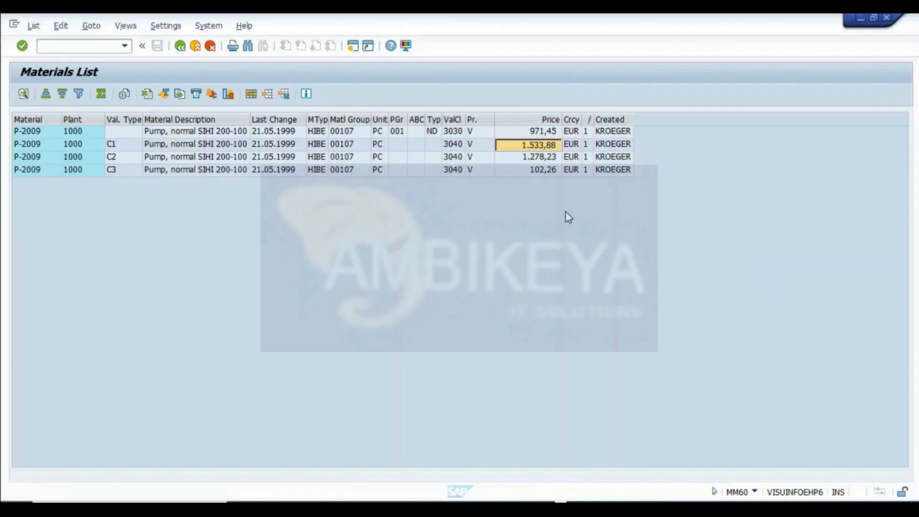
{"action": "left_click", "coordinate": [526, 158]}
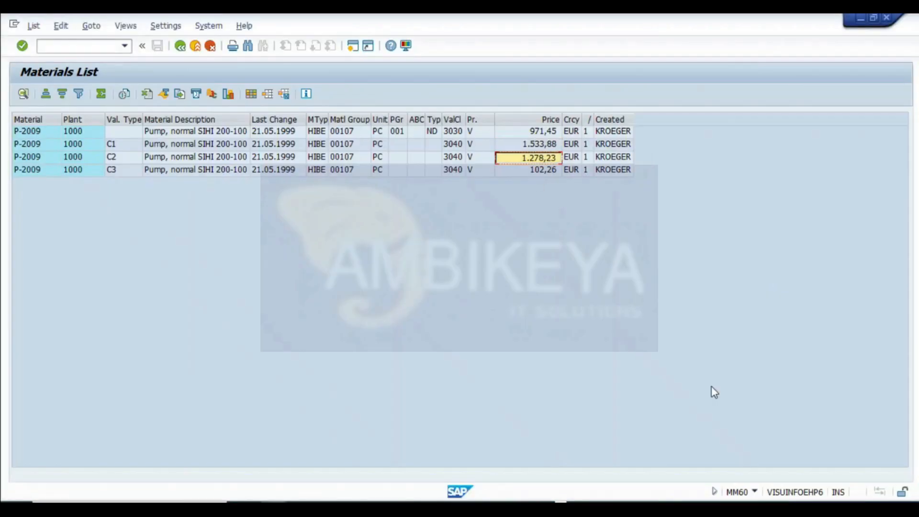
{"action": "key", "text": "alt+Tab"}
{"action": "type", "text": "1.278,23"}
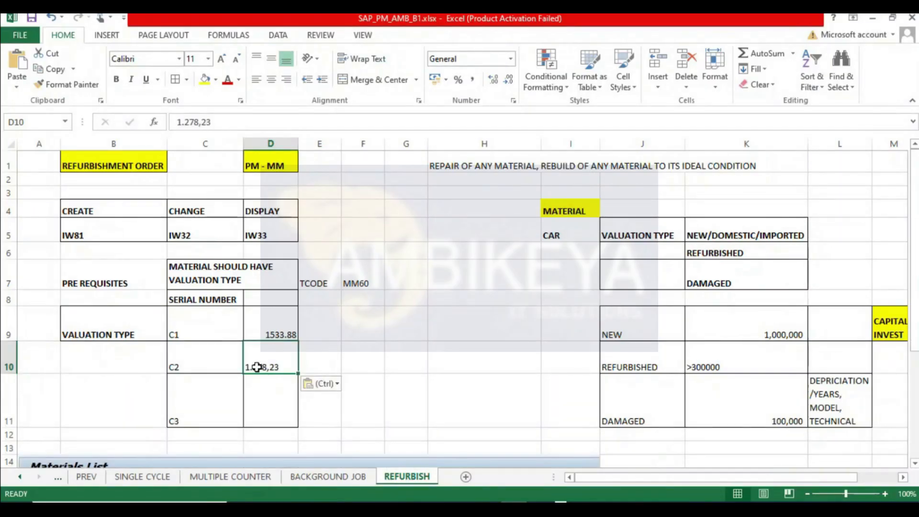
{"action": "double_click", "coordinate": [252, 363]}
{"action": "key", "text": "BackSpace"}
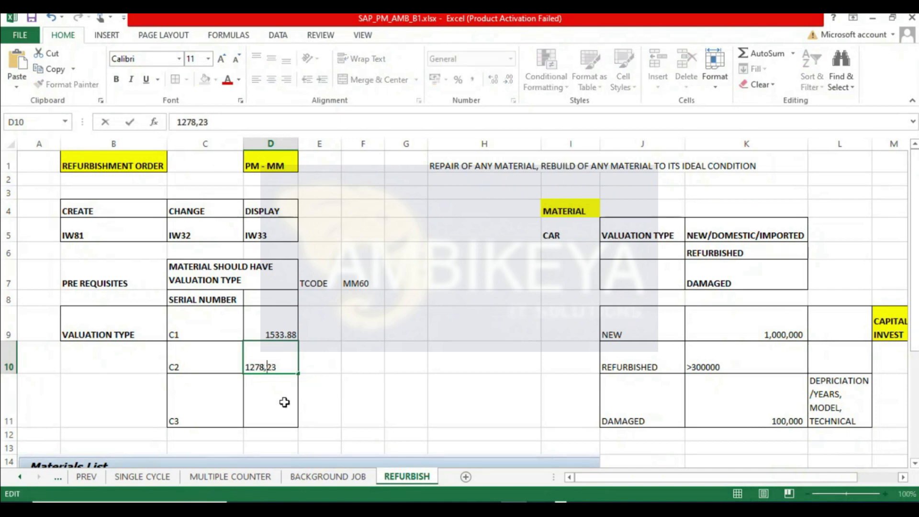
{"action": "type", "text": "."}
{"action": "key", "text": "Return"}
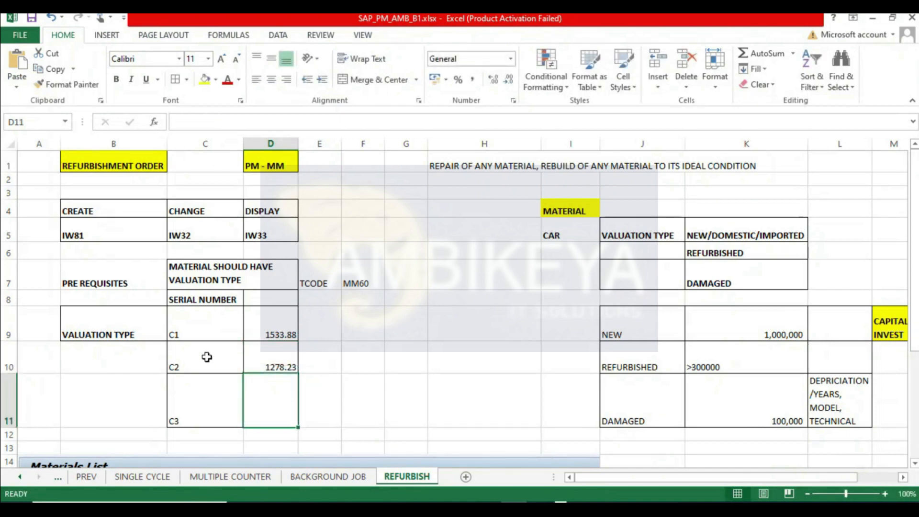
- Copy the valuation codes C1 to C3 into I9:I11 beside the valuation categories
{"action": "left_click", "coordinate": [186, 360]}
{"action": "left_click_drag", "start_coordinate": [187, 328], "coordinate": [185, 408]}
{"action": "key", "text": "ctrl+c"}
{"action": "left_click", "coordinate": [565, 325]}
{"action": "key", "text": "ctrl+v"}
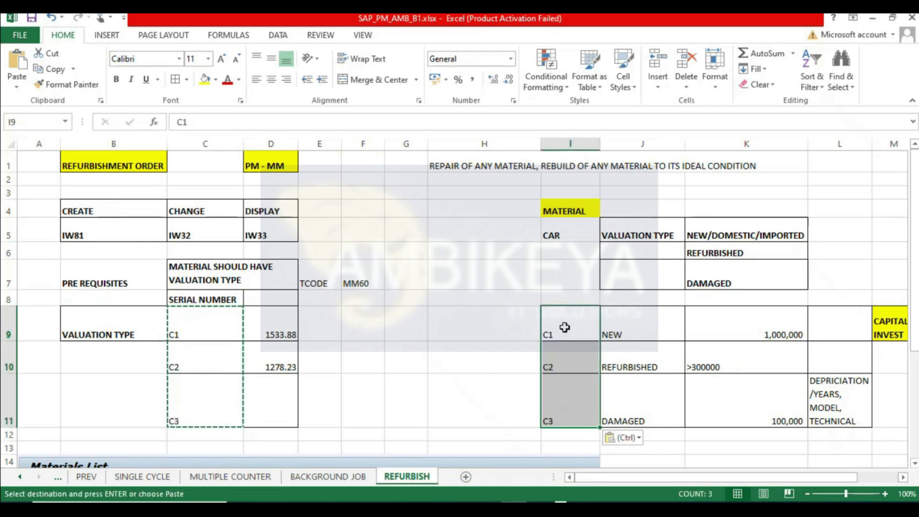
{"action": "left_click", "coordinate": [437, 353]}
{"action": "left_click", "coordinate": [276, 336]}
{"action": "left_click", "coordinate": [277, 359]}
{"action": "scroll", "coordinate": [273, 344], "scroll_direction": "down", "scroll_amount": 1}
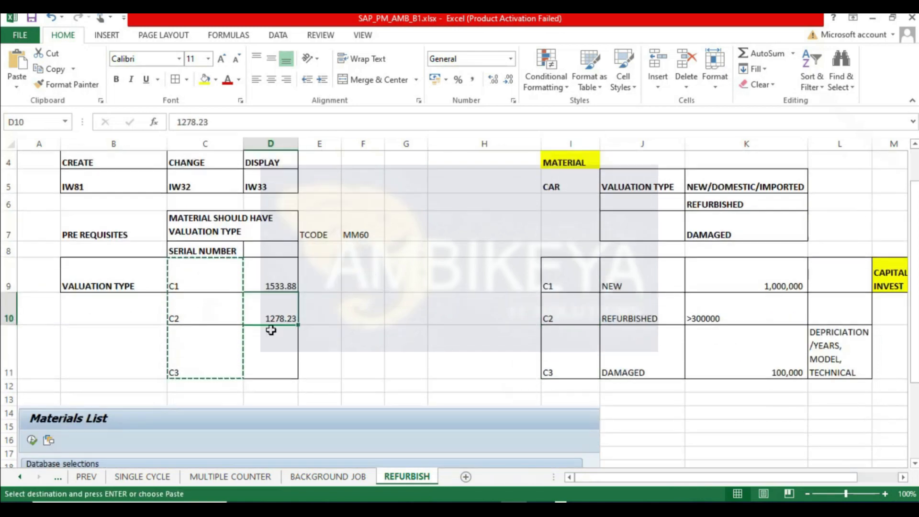
- Copy the C3 price from the materials list into D11 and correct it to 102.26
{"action": "key", "text": "alt+Tab"}
{"action": "left_click", "coordinate": [539, 171]}
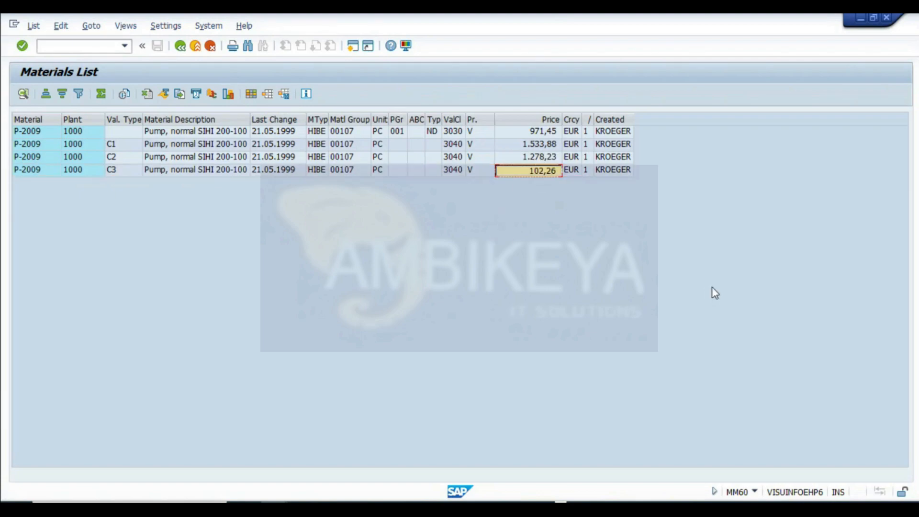
{"action": "key", "text": "alt+Tab"}
{"action": "left_click", "coordinate": [267, 366]}
{"action": "key", "text": "ctrl+v"}
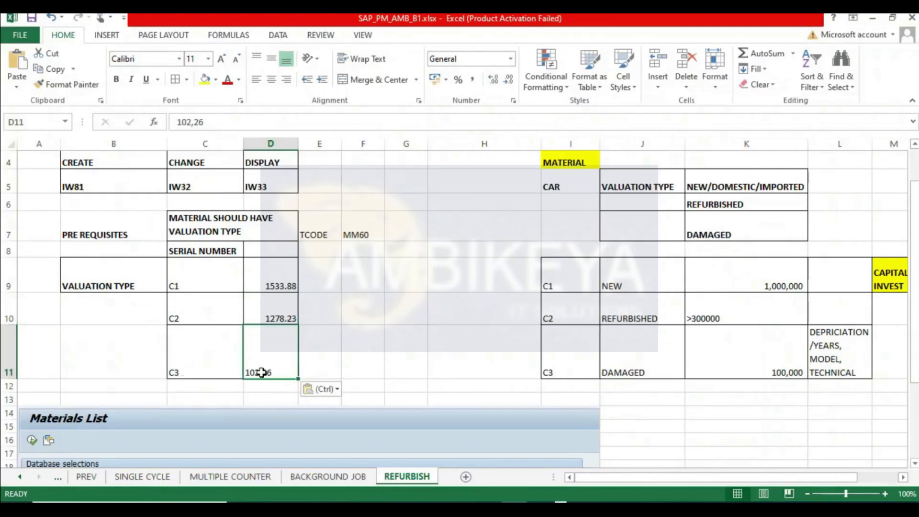
{"action": "key", "text": "F2"}
{"action": "key", "text": "Left"}
{"action": "key", "text": "Left"}
{"action": "key", "text": "BackSpace"}
{"action": "type", "text": "."}
{"action": "key", "text": "Return"}
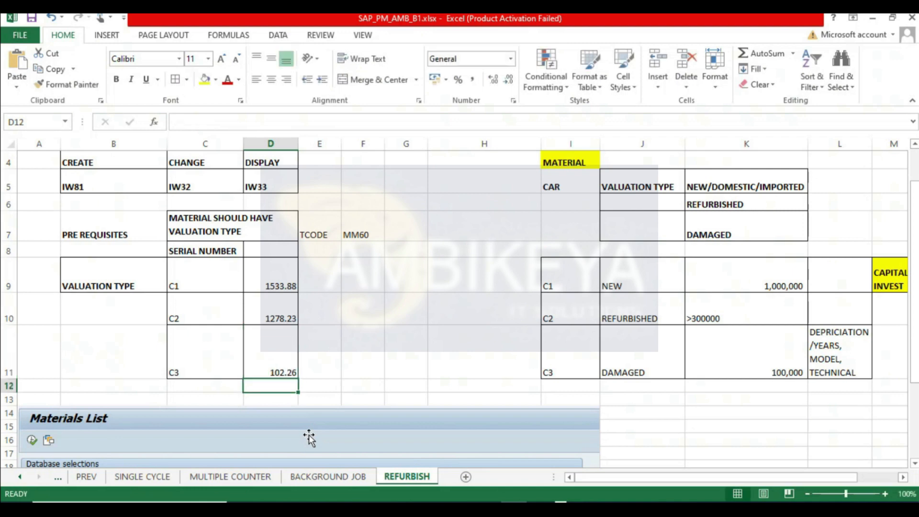
- Enter the label QTY in E8 beneath TCODE
{"action": "left_click", "coordinate": [405, 328]}
{"action": "scroll", "coordinate": [293, 300], "scroll_direction": "down", "scroll_amount": 1}
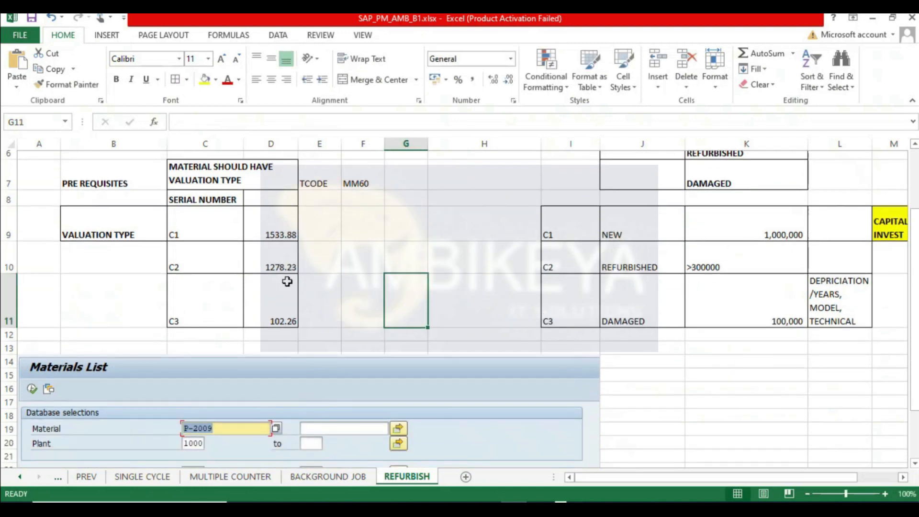
{"action": "left_click_drag", "start_coordinate": [260, 209], "coordinate": [262, 264]}
{"action": "left_click", "coordinate": [396, 261]}
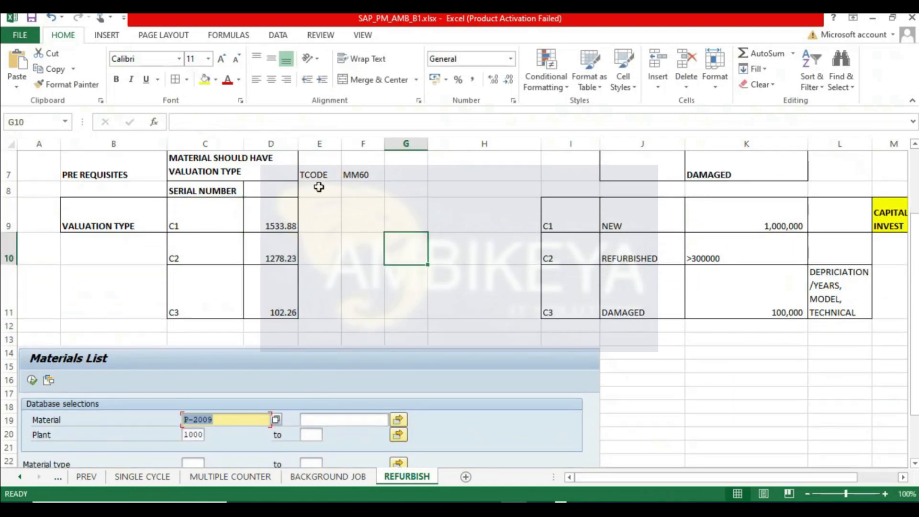
{"action": "left_click", "coordinate": [335, 189]}
{"action": "type", "text": "QTY"}
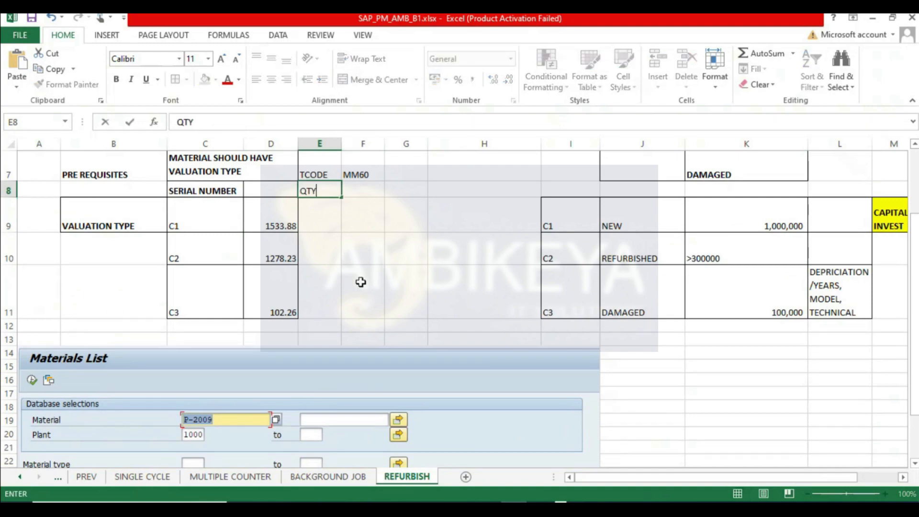
{"action": "key", "text": "Tab"}
- Open the price control indicator options for the first material row in the materials list
{"action": "key", "text": "alt+Tab"}
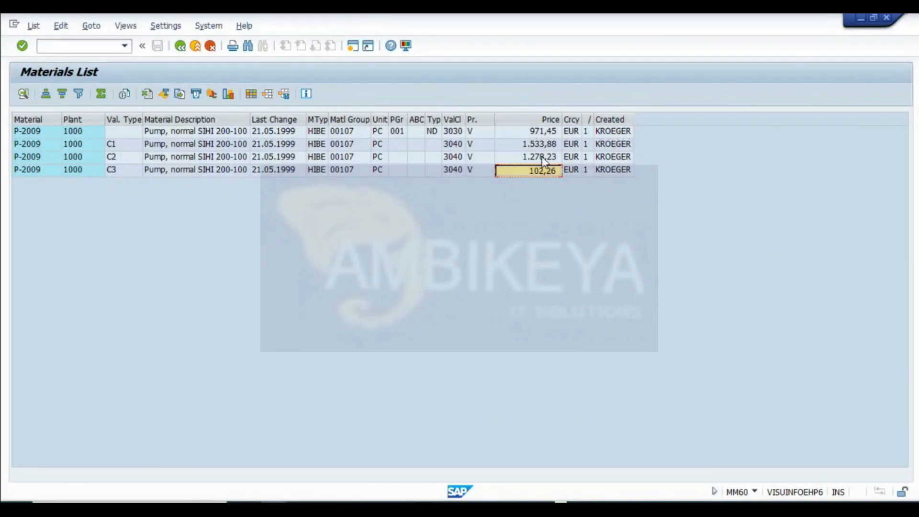
{"action": "left_click_drag", "start_coordinate": [580, 119], "coordinate": [594, 119]}
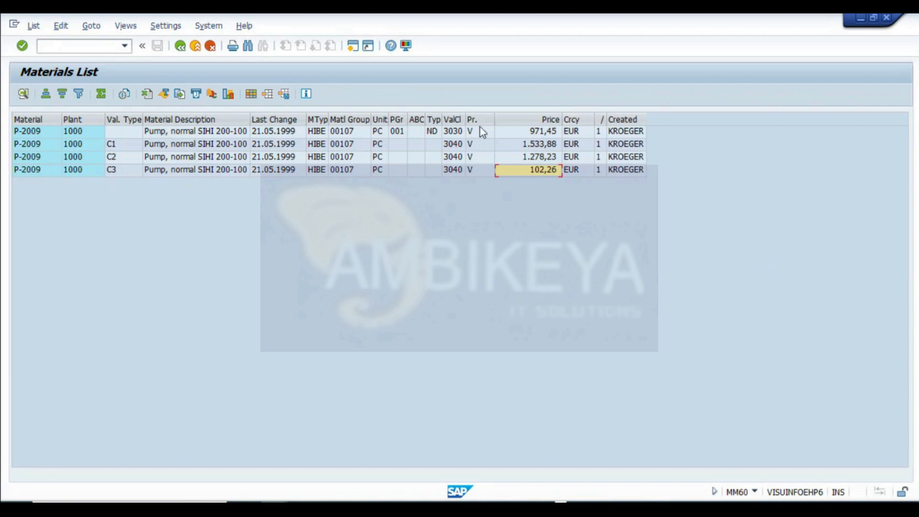
{"action": "left_click", "coordinate": [484, 133]}
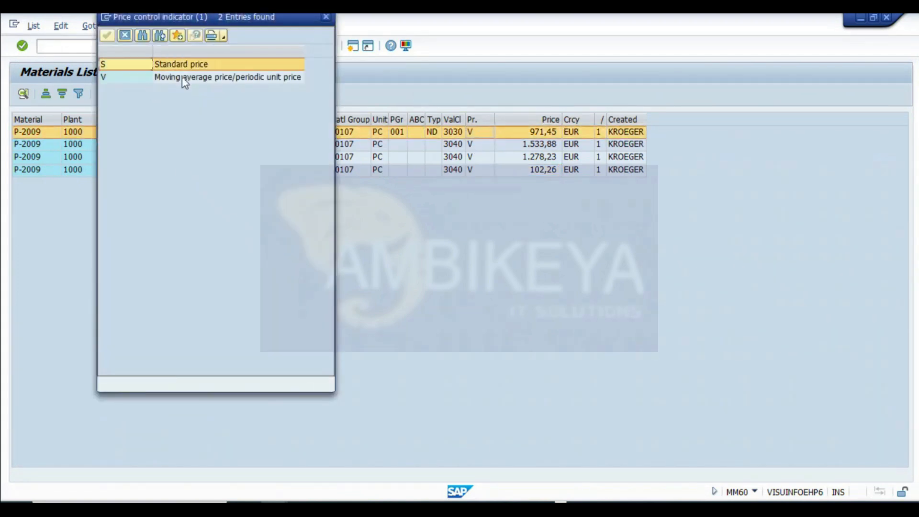
{"action": "left_click", "coordinate": [125, 36]}
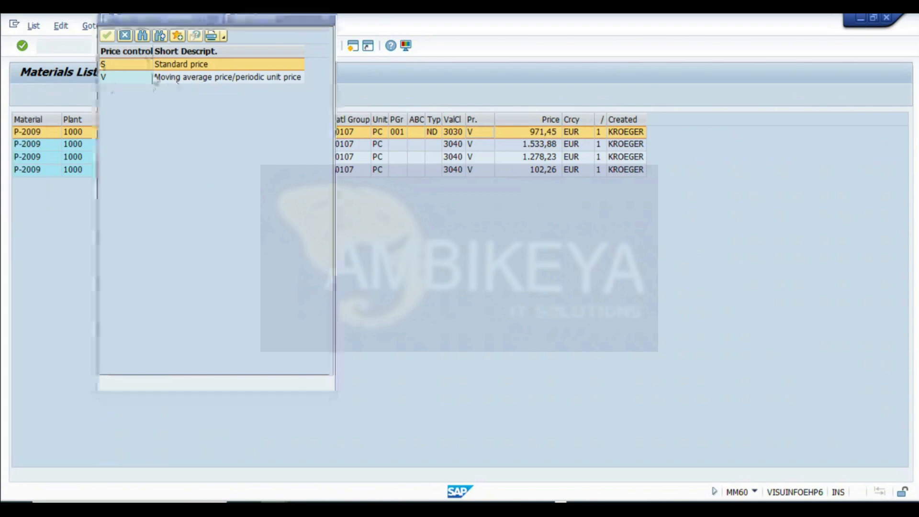
{"action": "left_click", "coordinate": [194, 80]}
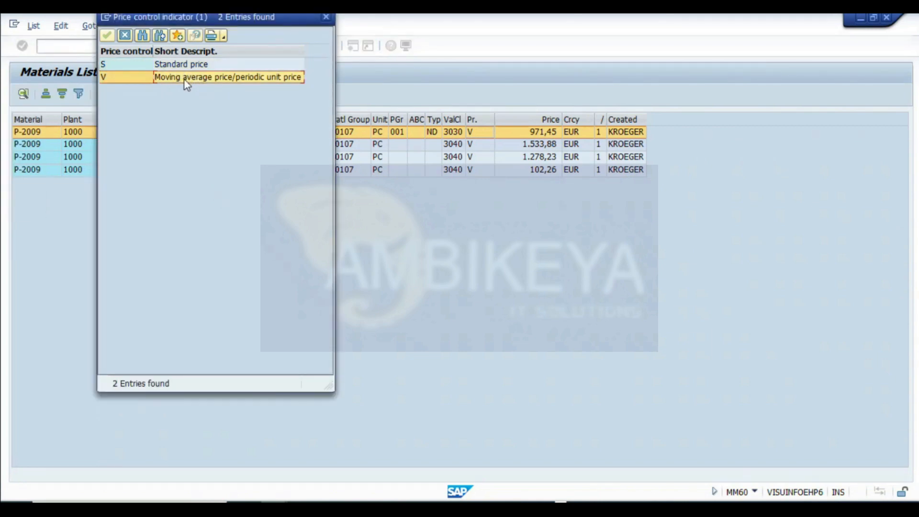
{"action": "left_click_drag", "start_coordinate": [272, 21], "coordinate": [771, 72]}
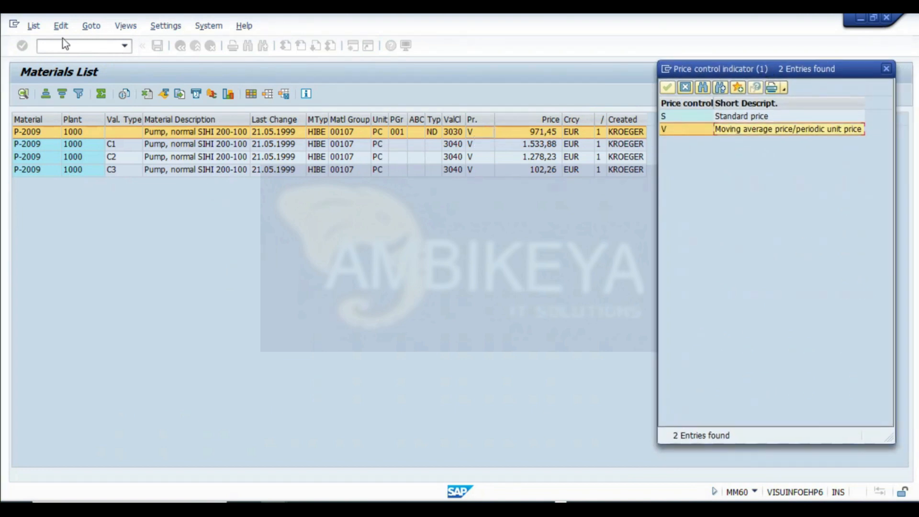
- Capture a screenshot of the materials list with the price control options and paste it into the sheet at A30
{"action": "key", "text": "super+shift+s"}
{"action": "left_click_drag", "start_coordinate": [6, 56], "coordinate": [901, 201]}
{"action": "left_click", "coordinate": [512, 499]}
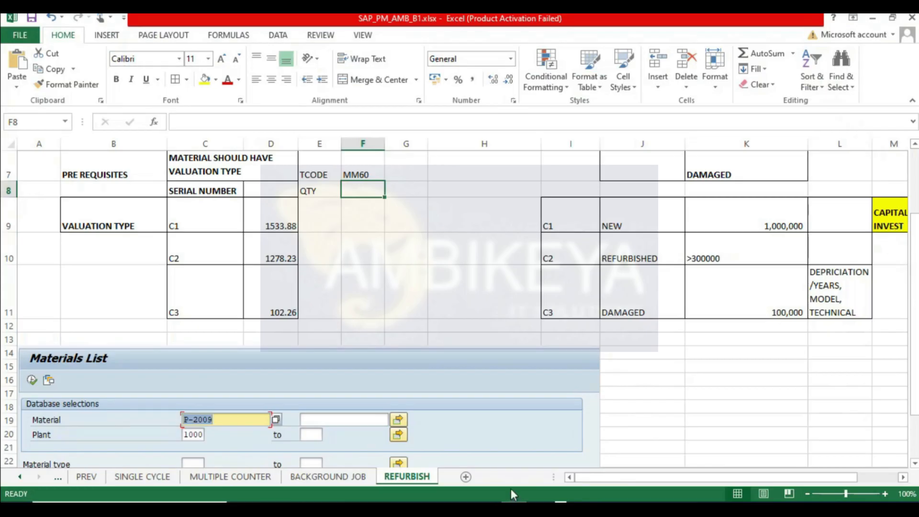
{"action": "scroll", "coordinate": [115, 344], "scroll_direction": "down", "scroll_amount": 5}
{"action": "left_click", "coordinate": [28, 261]}
{"action": "key", "text": "ctrl+v"}
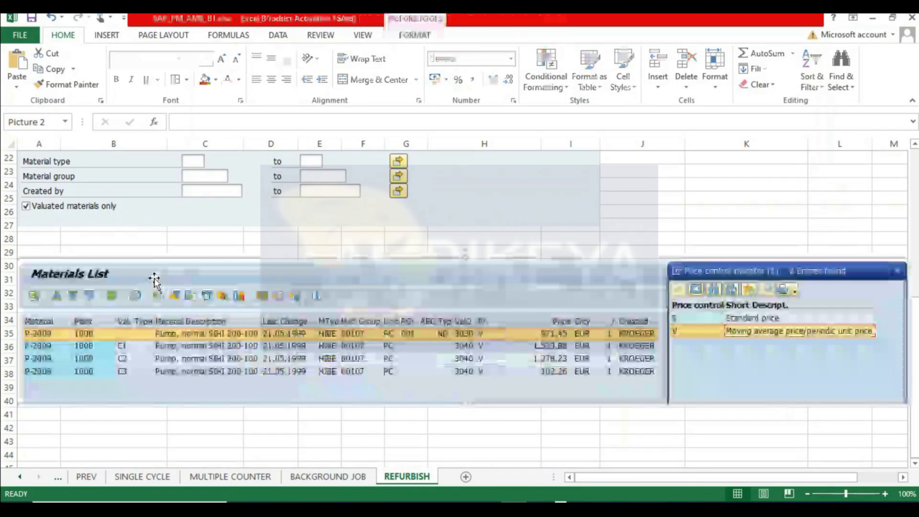
- Close the price control options list and select the C2 row in the materials list
{"action": "key", "text": "alt+Tab"}
{"action": "left_click", "coordinate": [887, 70]}
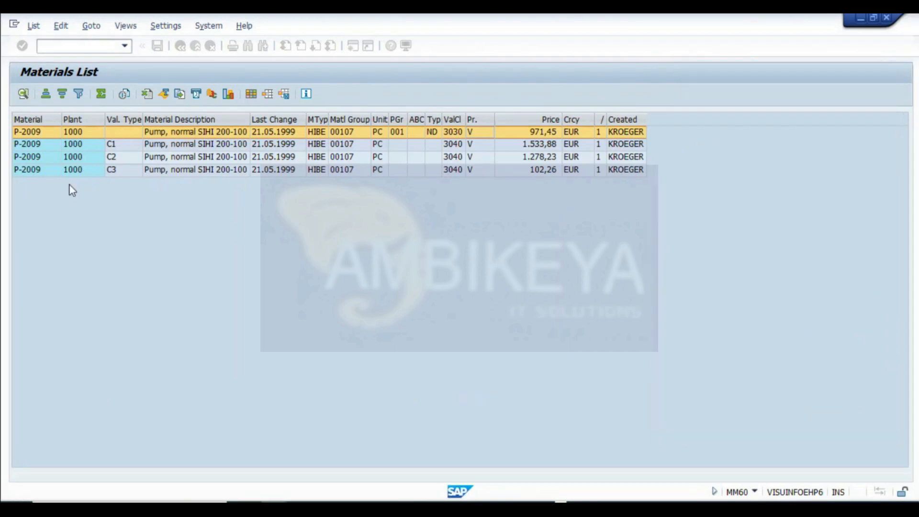
{"action": "left_click", "coordinate": [34, 156]}
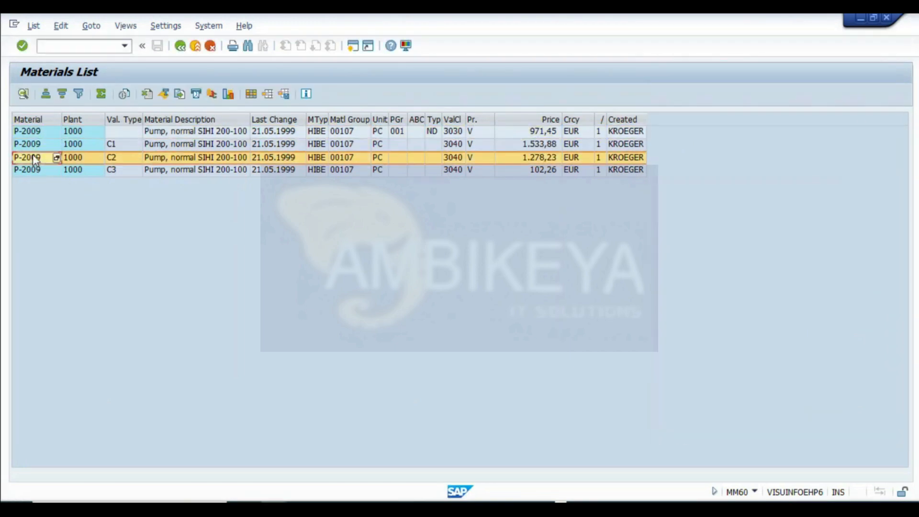
{"action": "left_click", "coordinate": [54, 193]}
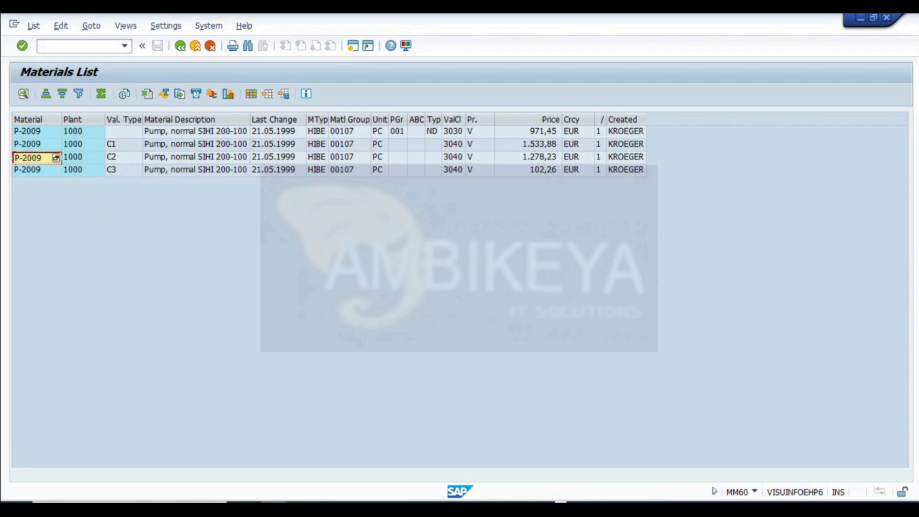
- Switch to the other SAP session, return to the main menu and open MM03 for material P-2009
{"action": "left_click", "coordinate": [273, 509]}
{"action": "left_click", "coordinate": [374, 463]}
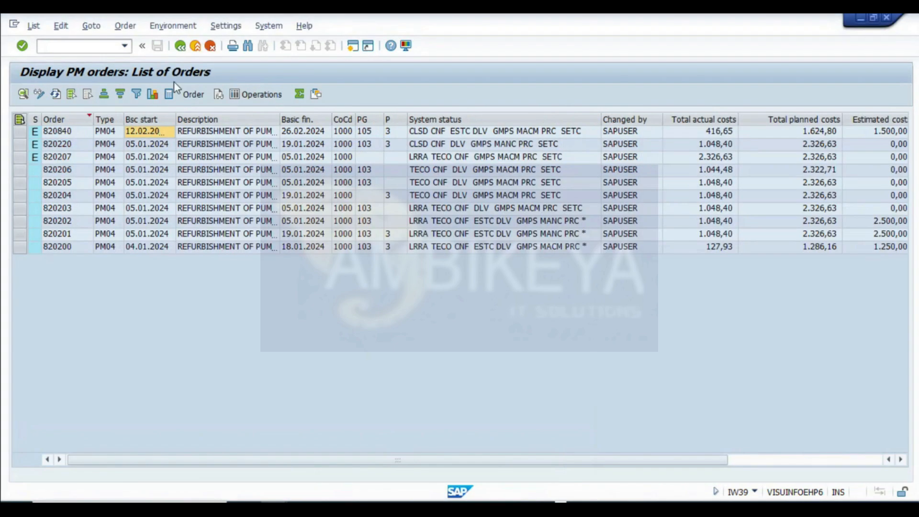
{"action": "left_click", "coordinate": [182, 47]}
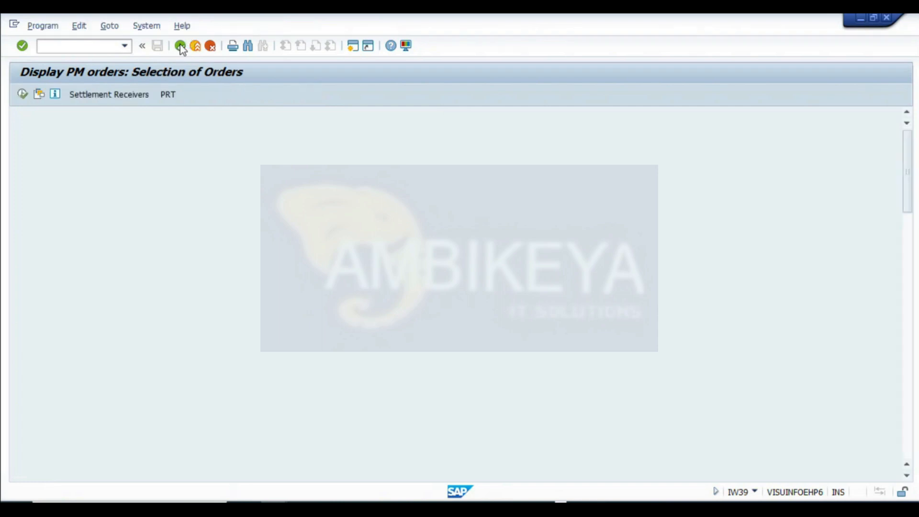
{"action": "left_click", "coordinate": [181, 46]}
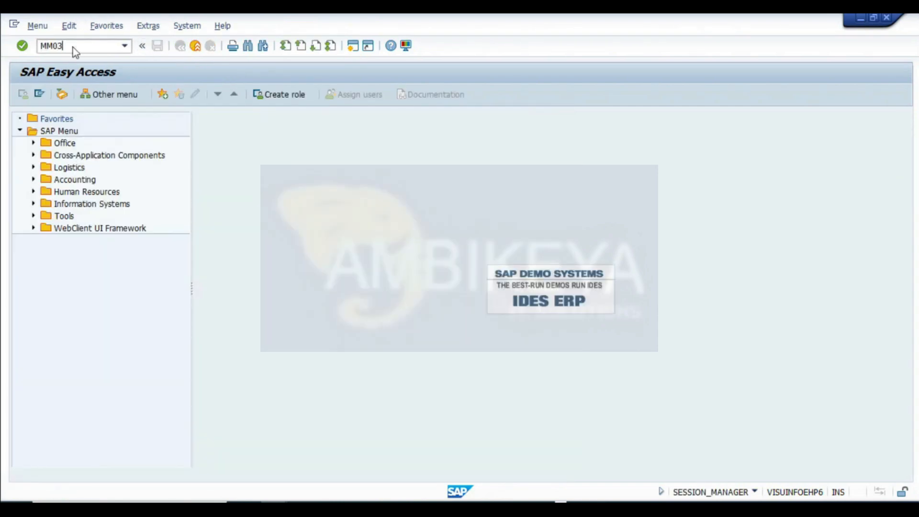
{"action": "key", "text": "Return"}
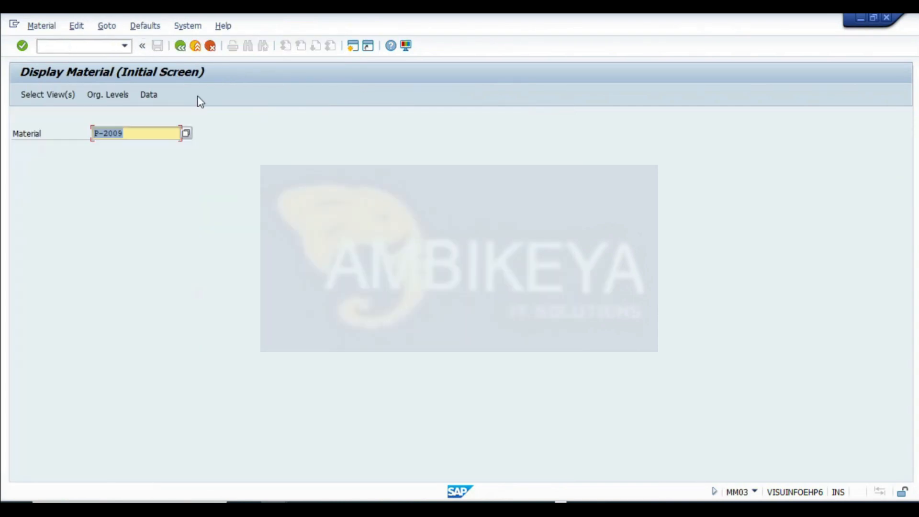
- Open the view selection and choose the Accounting 1 view
{"action": "left_click", "coordinate": [51, 95]}
{"action": "left_click", "coordinate": [204, 383]}
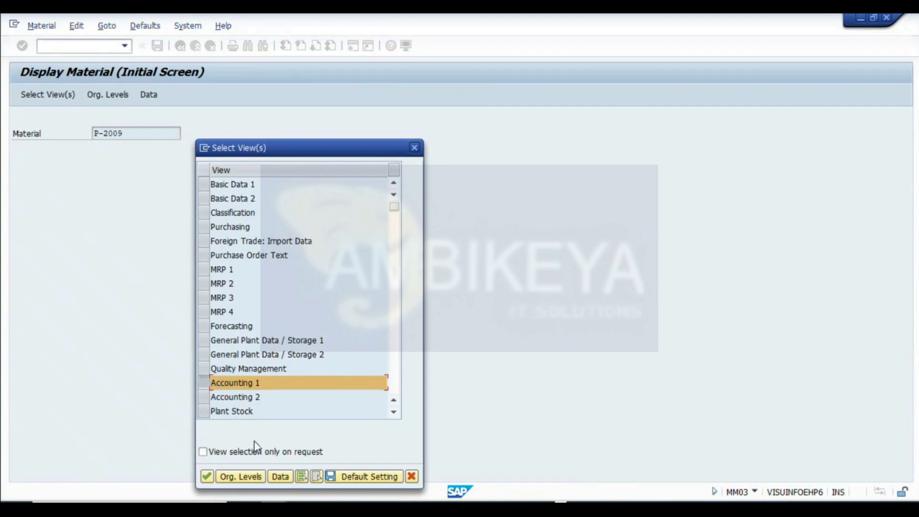
- Open the Accounting 1 view of material P-2009 for plant 1000 and valuation type C1
{"action": "key", "text": "super+shift+s"}
{"action": "left_click_drag", "start_coordinate": [4, 56], "coordinate": [442, 486]}
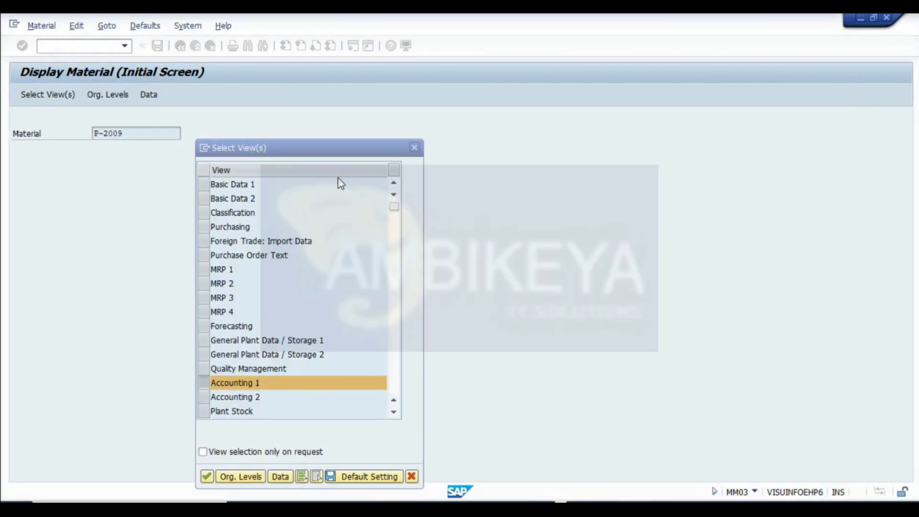
{"action": "left_click", "coordinate": [207, 476]}
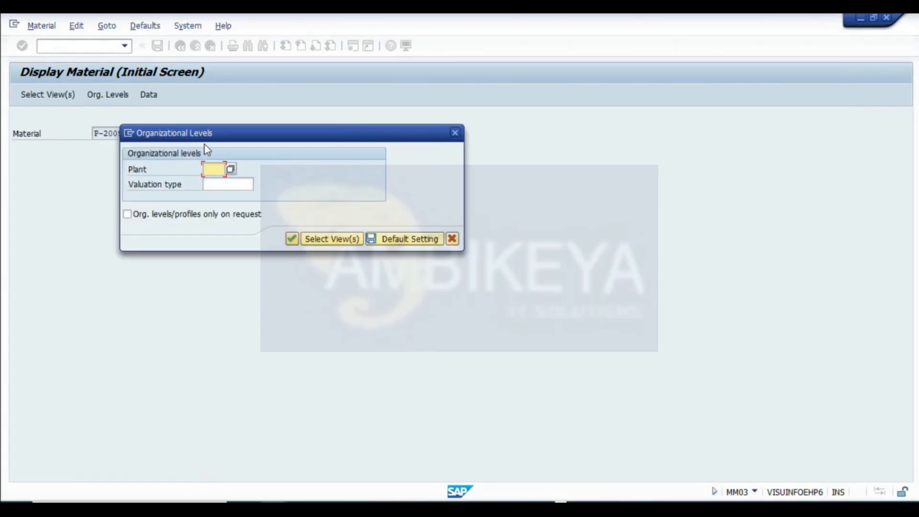
{"action": "left_click", "coordinate": [218, 183]}
{"action": "left_click", "coordinate": [220, 184]}
{"action": "key", "text": "space"}
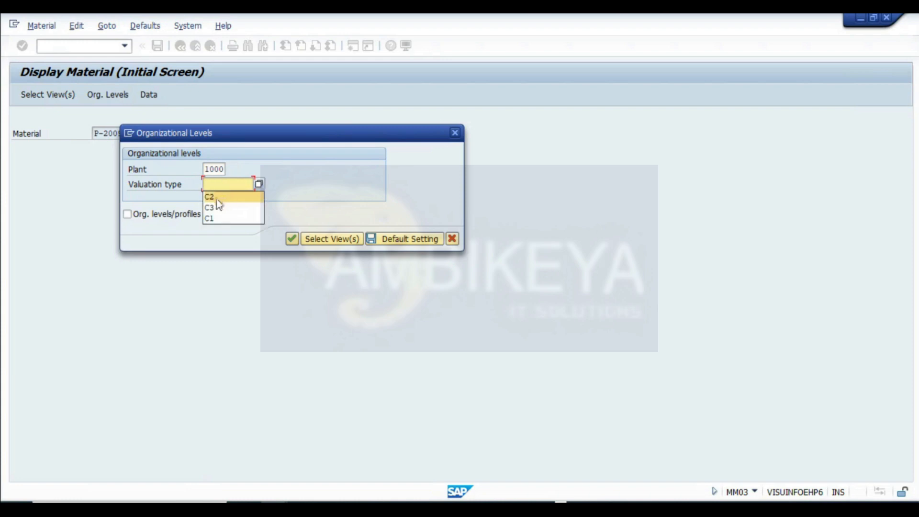
{"action": "left_click", "coordinate": [213, 220]}
{"action": "left_click", "coordinate": [292, 239]}
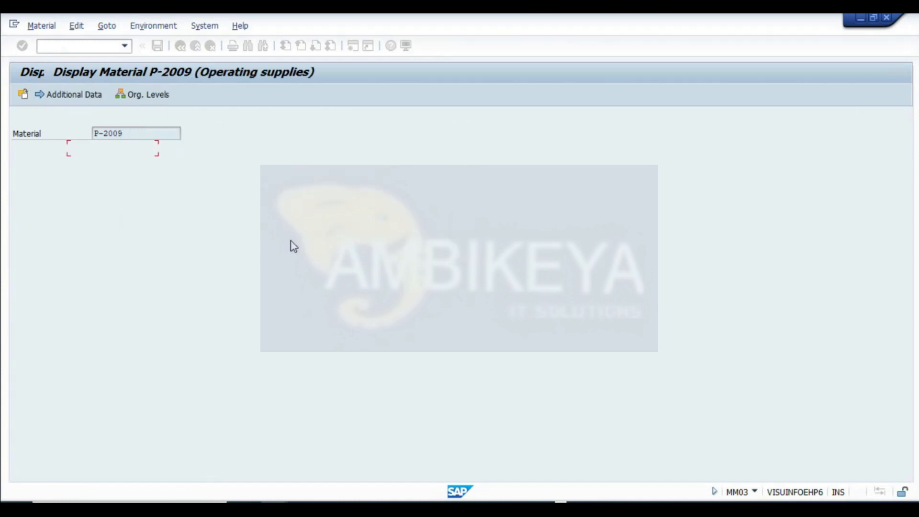
- Compare the C1 moving price with the prices recorded for the valuation types in the workbook
{"action": "double_click", "coordinate": [147, 359]}
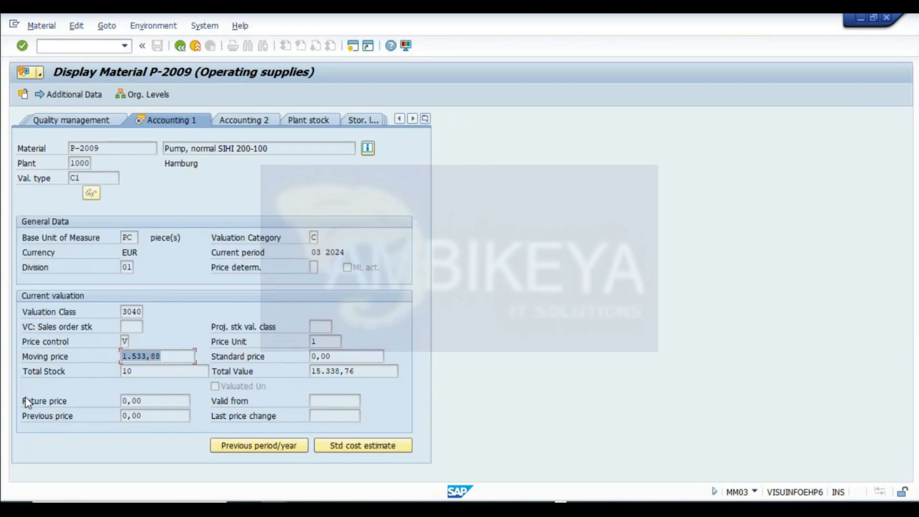
{"action": "left_click", "coordinate": [516, 507]}
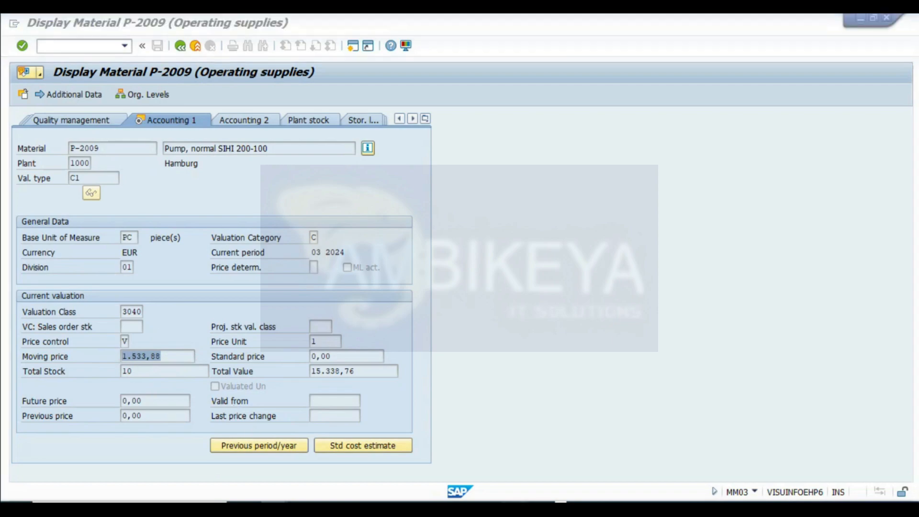
{"action": "scroll", "coordinate": [302, 299], "scroll_direction": "up", "scroll_amount": 9}
{"action": "left_click", "coordinate": [281, 325]}
{"action": "scroll", "coordinate": [334, 335], "scroll_direction": "down", "scroll_amount": 1}
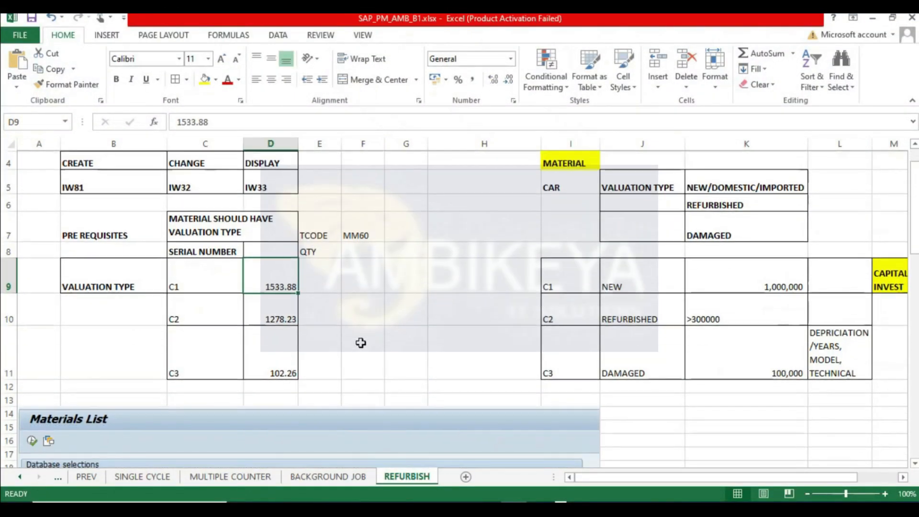
- Enter MM03 in cell F8 beside QTY
{"action": "left_click_drag", "start_coordinate": [319, 233], "coordinate": [362, 246]}
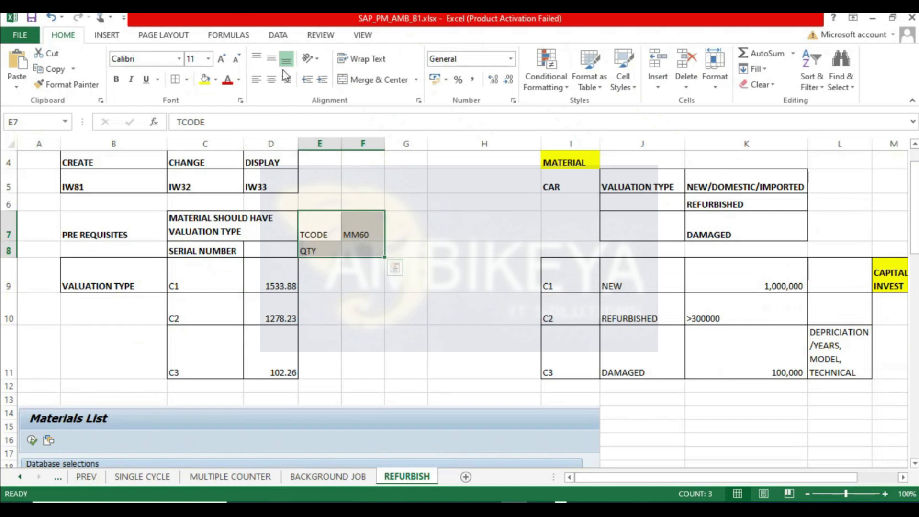
{"action": "left_click", "coordinate": [363, 251]}
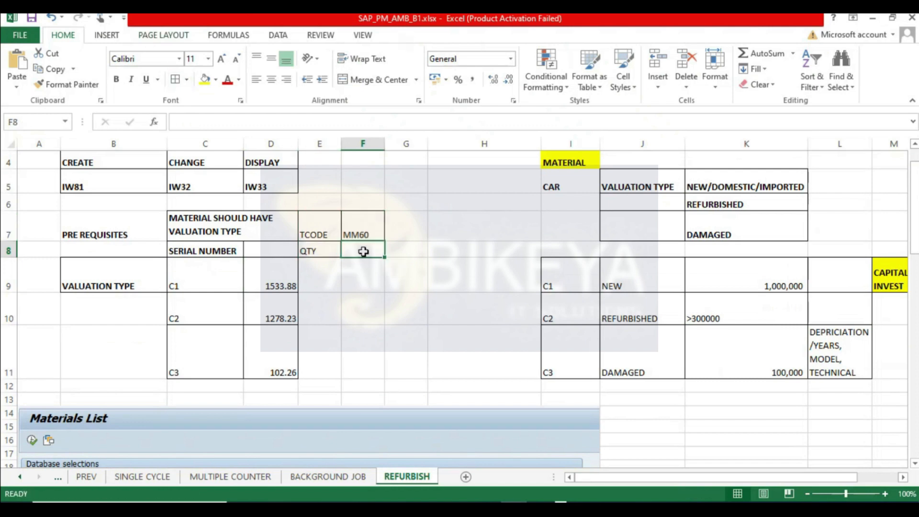
{"action": "type", "text": "MM03"}
{"action": "key", "text": "Return"}
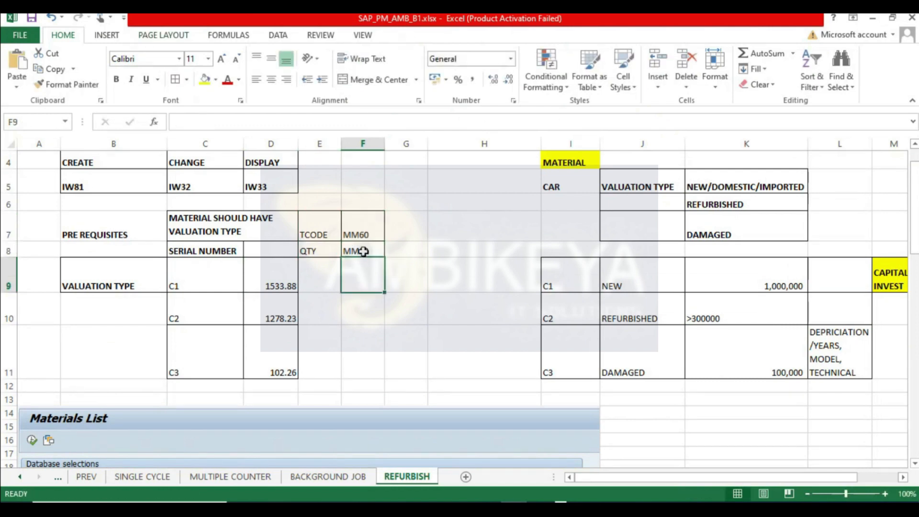
- Switch back to the material display and return to the MM03 initial screen
{"action": "left_click", "coordinate": [318, 248]}
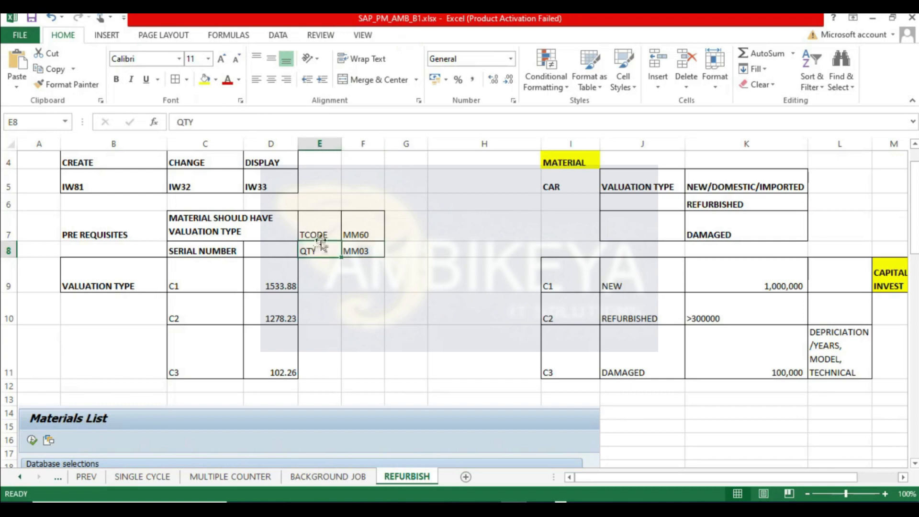
{"action": "left_click", "coordinate": [320, 271]}
{"action": "key", "text": "alt+Tab"}
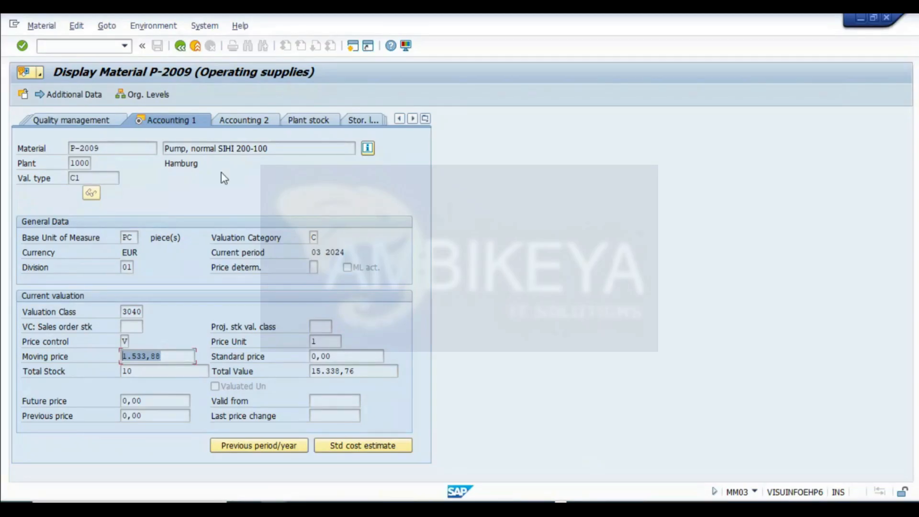
{"action": "left_click", "coordinate": [180, 46]}
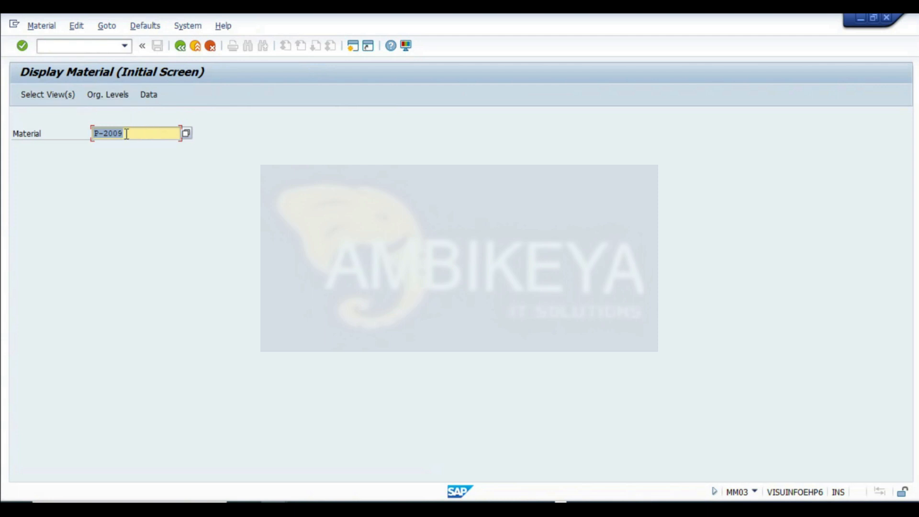
- Open the Accounting 1 view of P-2009 for plant 1000 and valuation type C2
{"action": "left_click", "coordinate": [47, 94]}
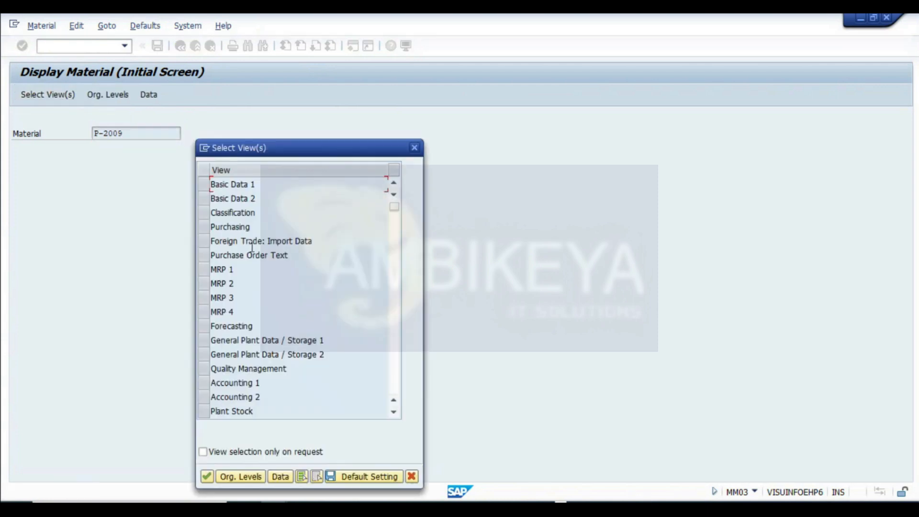
{"action": "left_click", "coordinate": [205, 385]}
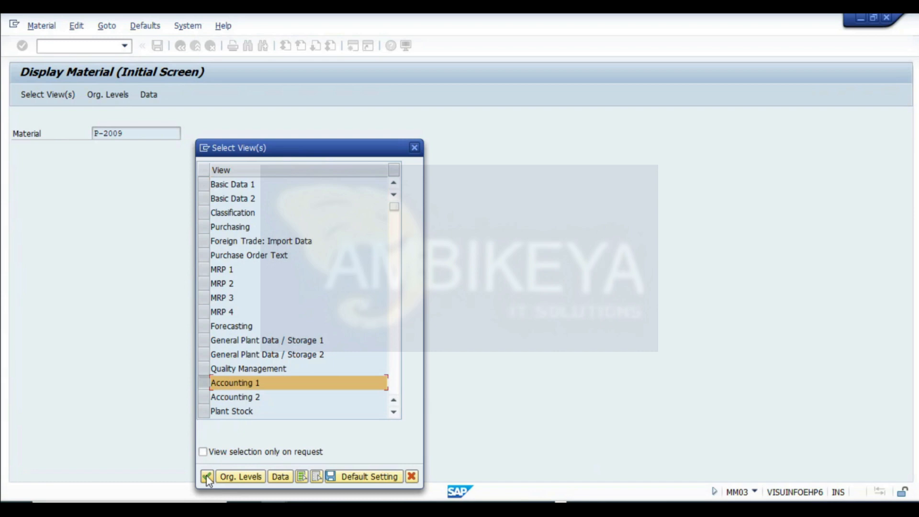
{"action": "left_click", "coordinate": [206, 476]}
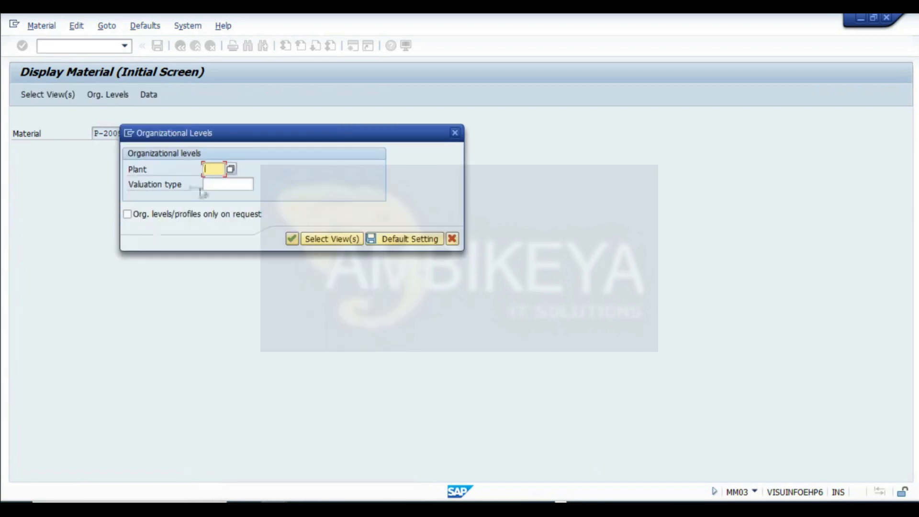
{"action": "left_click", "coordinate": [220, 183]}
{"action": "left_click", "coordinate": [217, 185]}
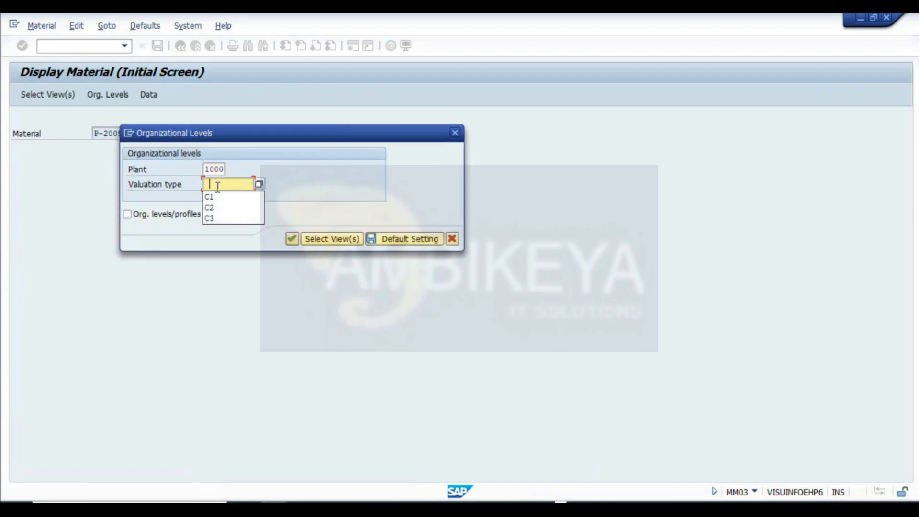
{"action": "left_click", "coordinate": [215, 207]}
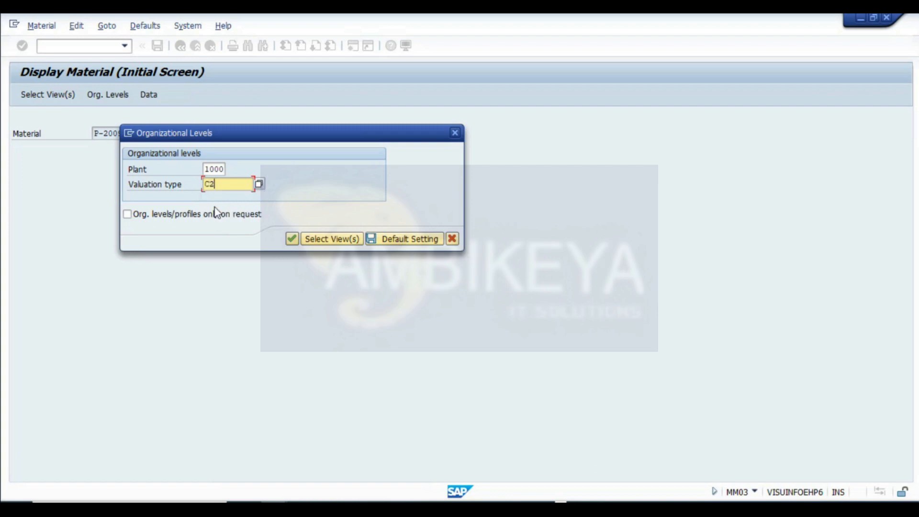
{"action": "left_click", "coordinate": [296, 241]}
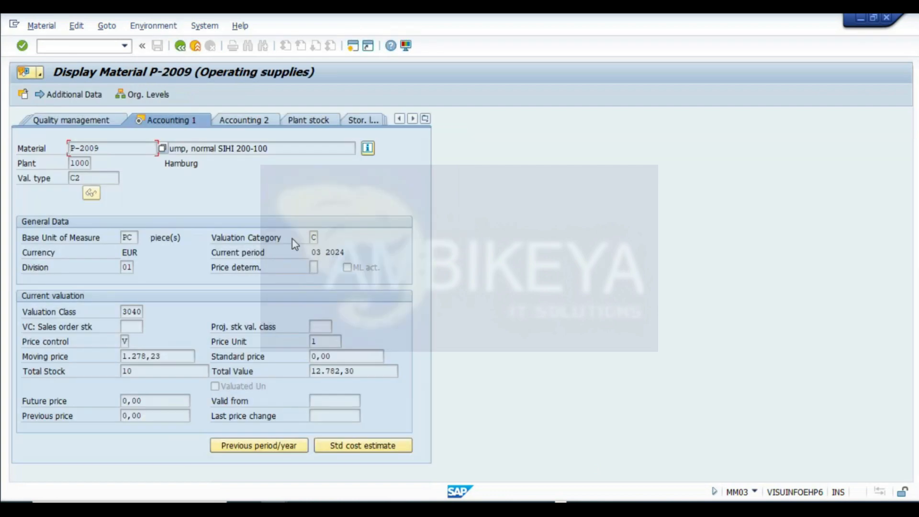
- Compare the C2 moving price with the C2 price noted in cell D10
{"action": "left_click_drag", "start_coordinate": [165, 355], "coordinate": [57, 349]}
{"action": "left_click", "coordinate": [539, 508]}
{"action": "left_click", "coordinate": [280, 310]}
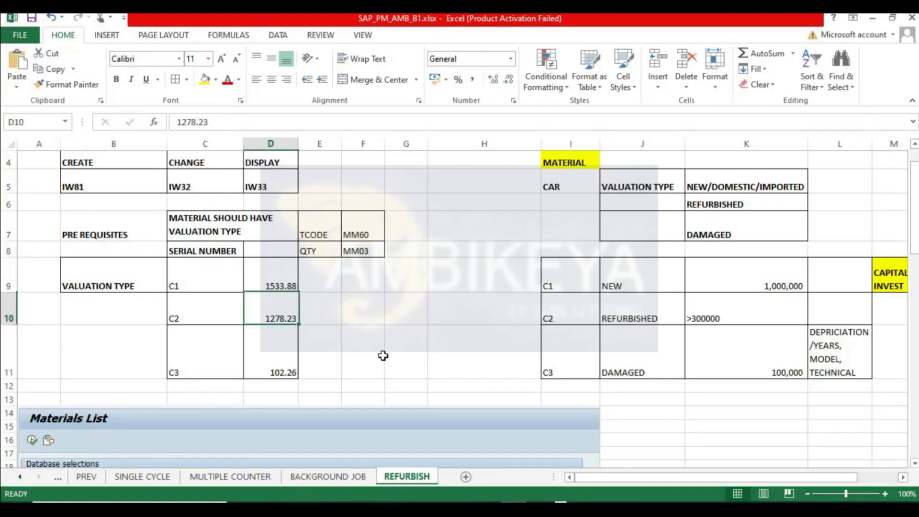
{"action": "key", "text": "alt+Tab"}
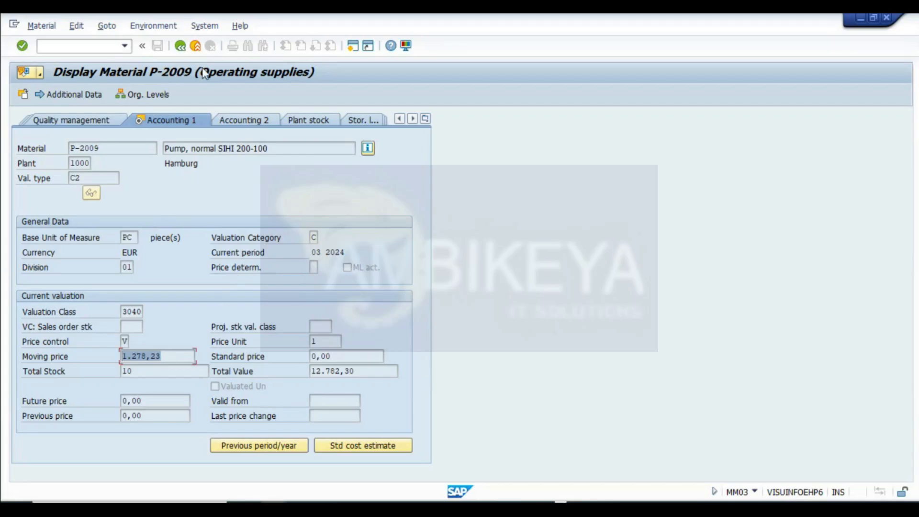
- Reopen the Accounting 1 view of P-2009 for plant 1000 and valuation type C3
{"action": "left_click", "coordinate": [182, 48]}
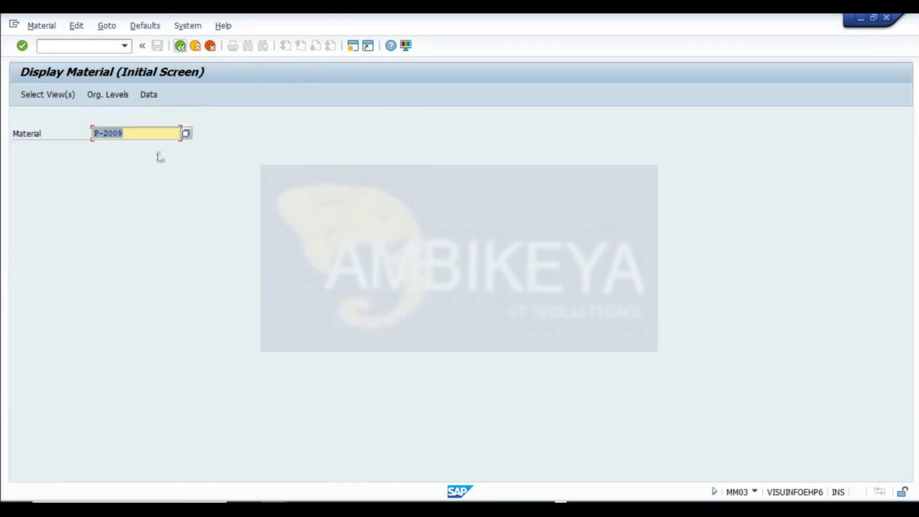
{"action": "left_click", "coordinate": [47, 98]}
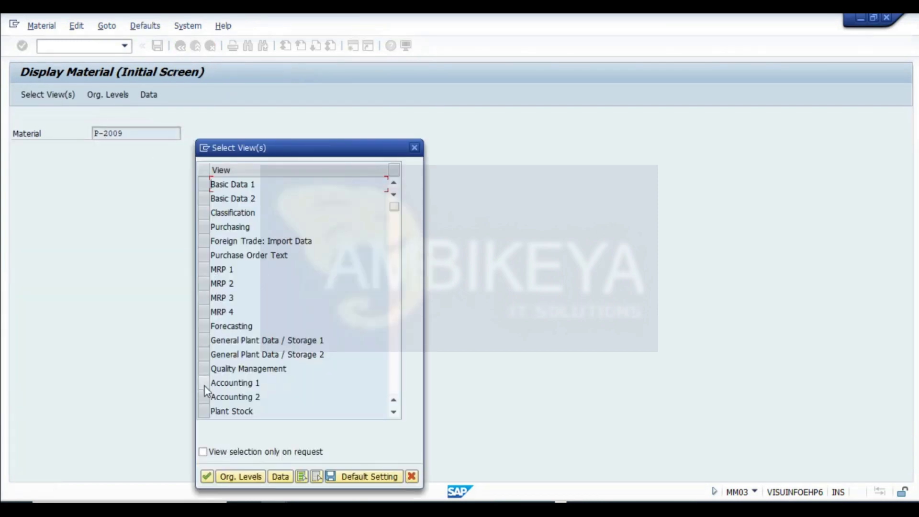
{"action": "left_click", "coordinate": [204, 384]}
{"action": "left_click", "coordinate": [207, 476]}
{"action": "left_click", "coordinate": [216, 181]}
{"action": "left_click", "coordinate": [213, 185]}
{"action": "left_click", "coordinate": [217, 214]}
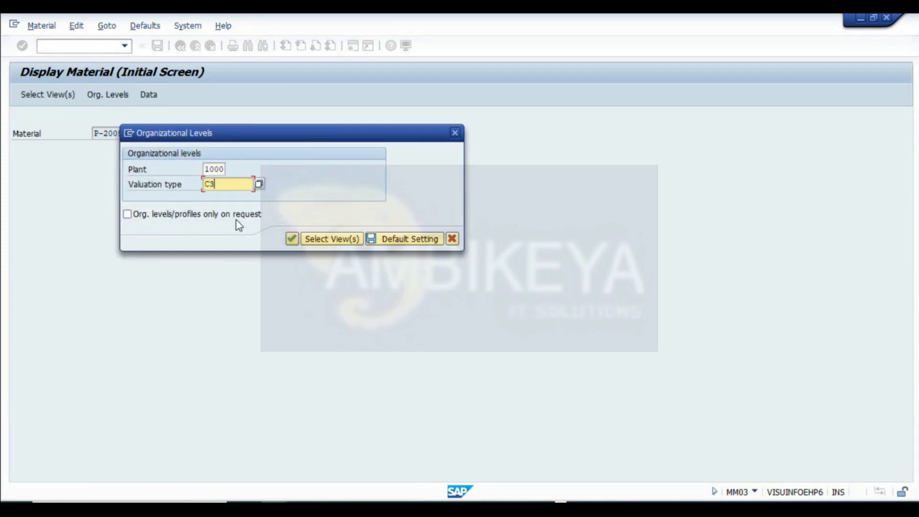
{"action": "left_click", "coordinate": [291, 239]}
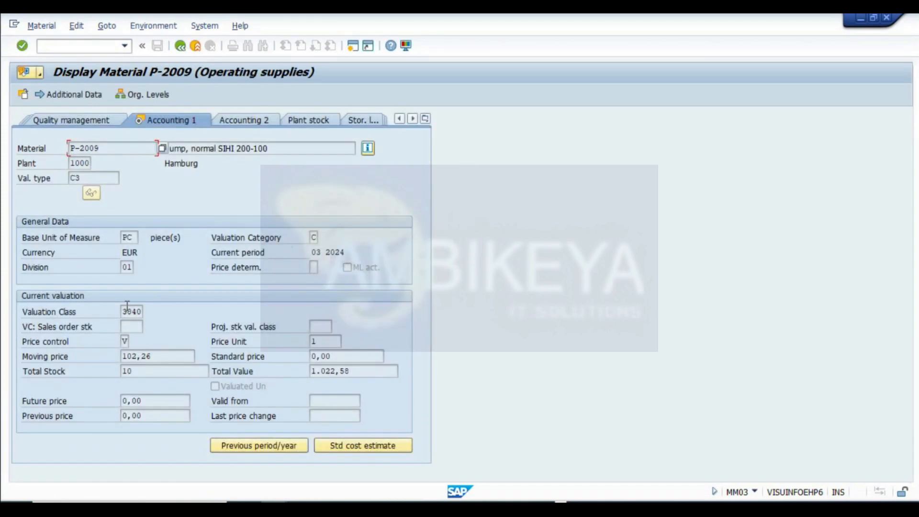
- Display the price control options for the C3 valuation and close the list
{"action": "double_click", "coordinate": [153, 358]}
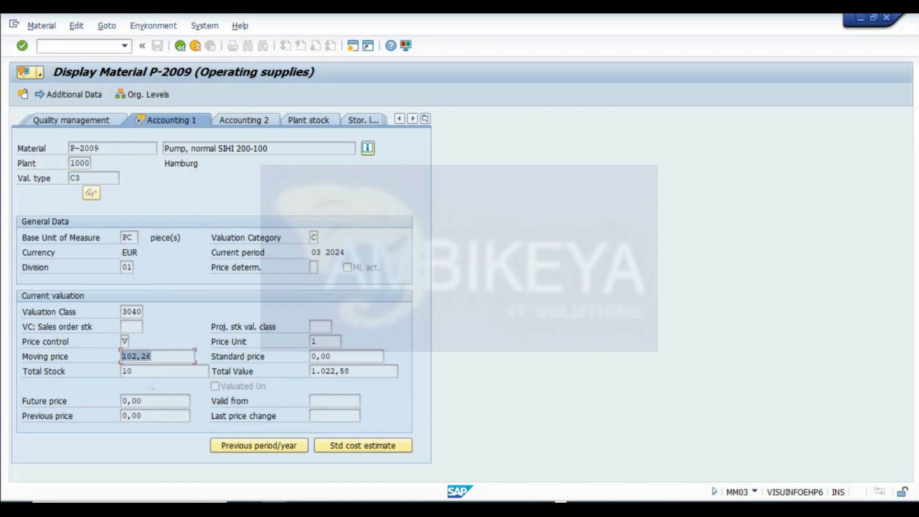
{"action": "left_click", "coordinate": [126, 340]}
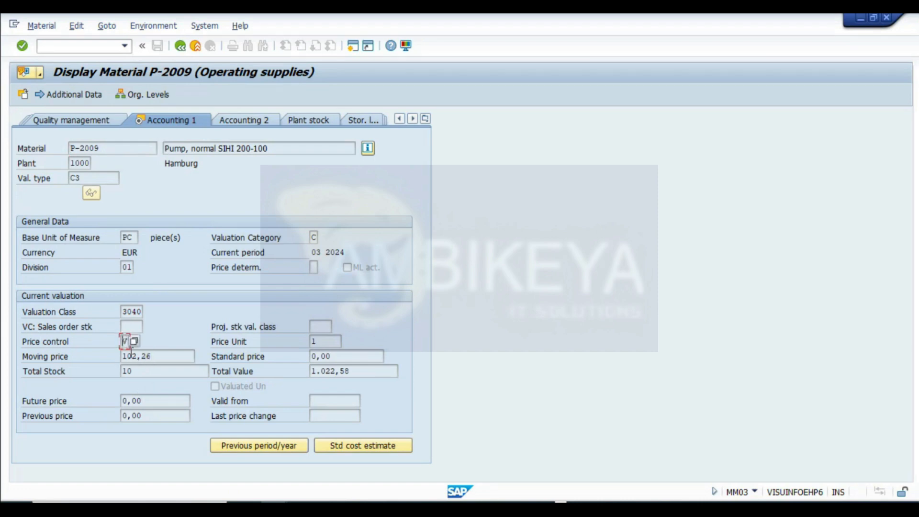
{"action": "left_click", "coordinate": [134, 342]}
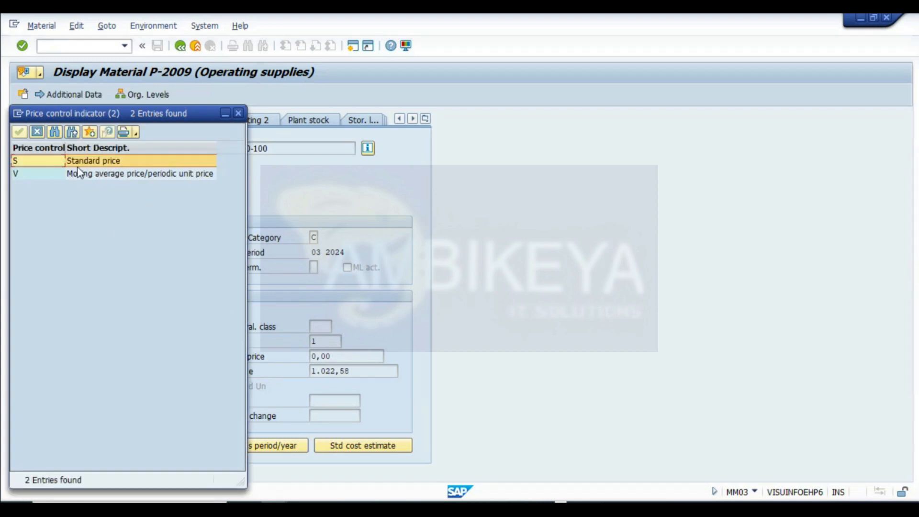
{"action": "left_click", "coordinate": [239, 113]}
{"action": "key", "text": "Tab"}
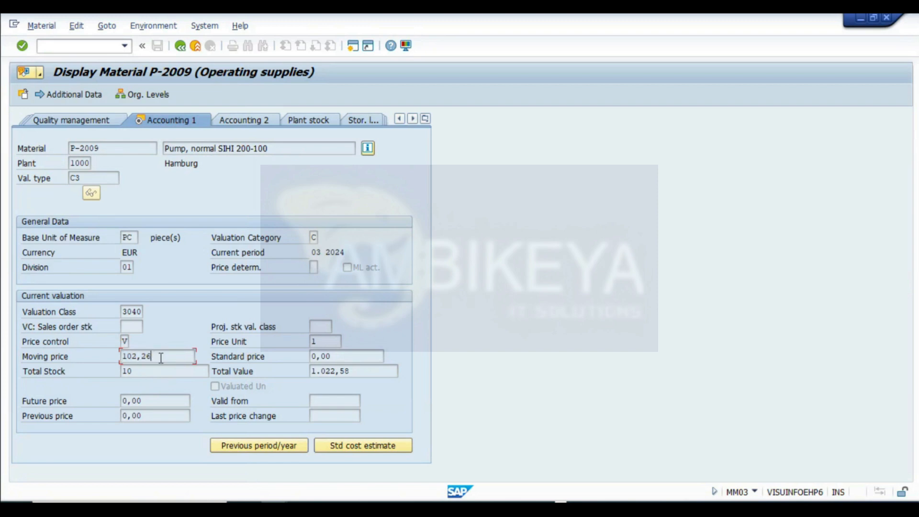
- Leave MM03 and the materials list, returning both sessions to the SAP main menu
{"action": "left_click", "coordinate": [180, 46]}
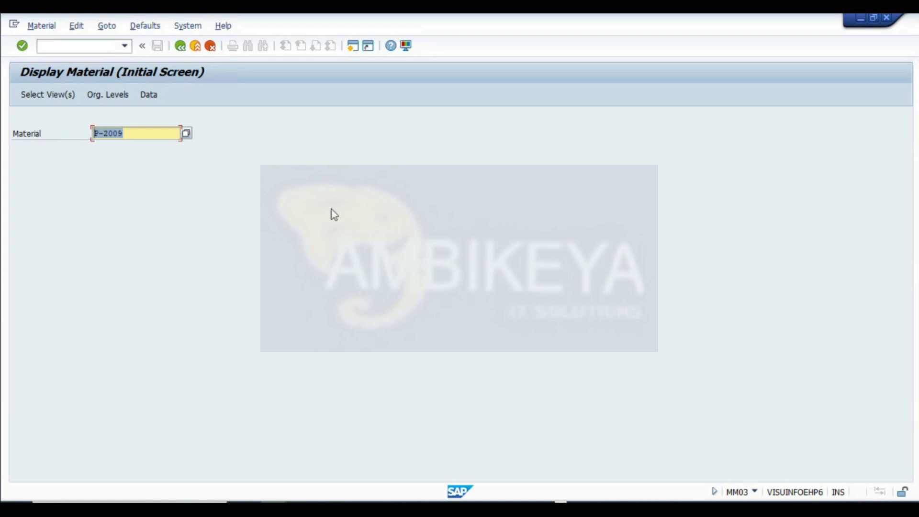
{"action": "mouse_move", "coordinate": [345, 494]}
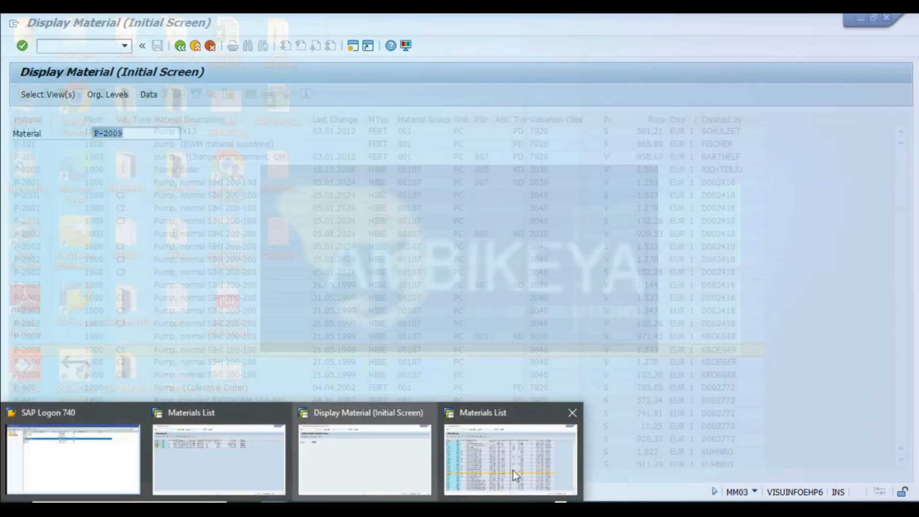
{"action": "left_click", "coordinate": [512, 469]}
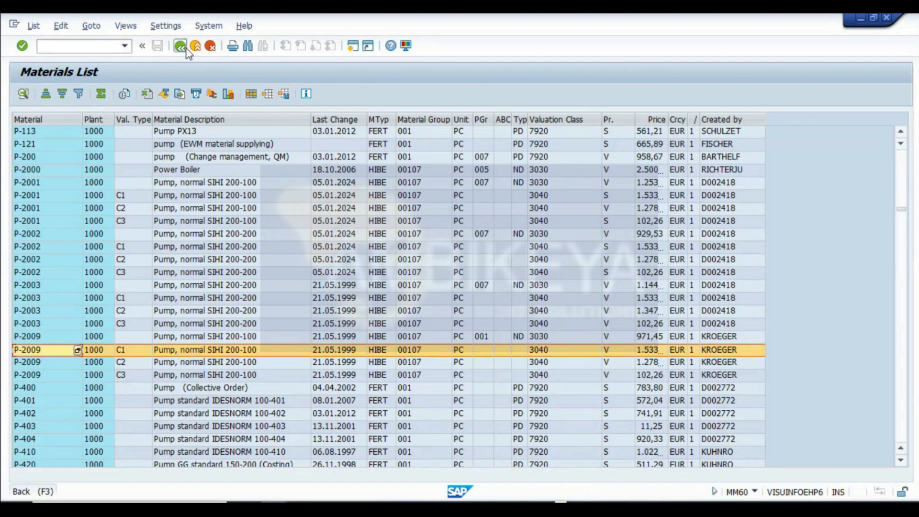
{"action": "left_click", "coordinate": [180, 46]}
{"action": "left_click", "coordinate": [180, 46]}
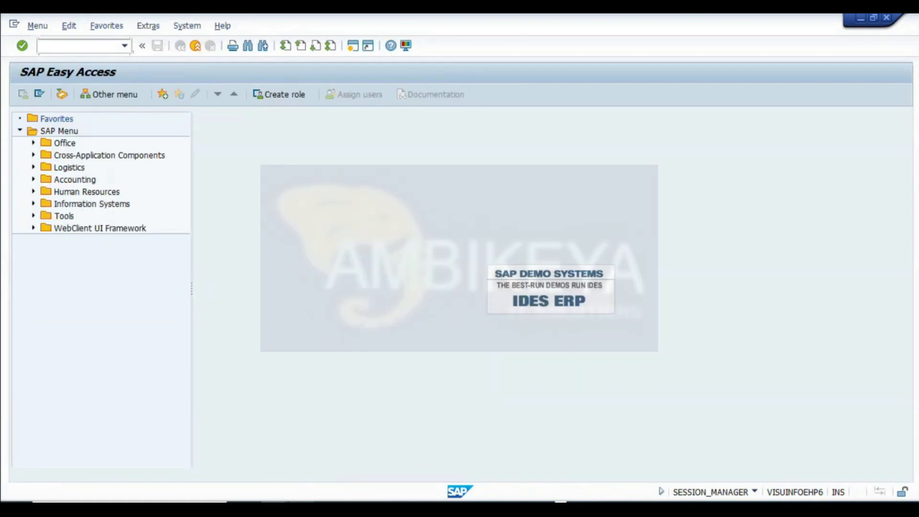
- Review the C1, C2 and C3 valuation type rows and their prices in the workbook
{"action": "left_click", "coordinate": [275, 508]}
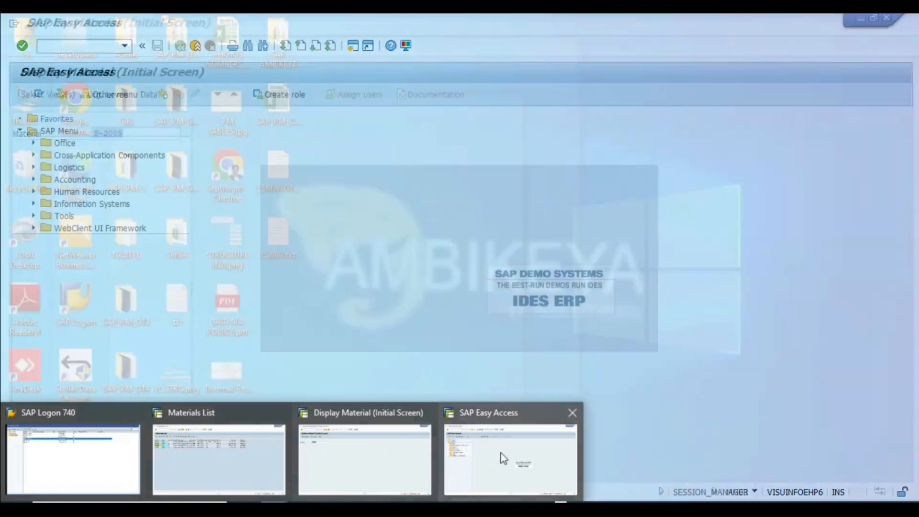
{"action": "left_click", "coordinate": [502, 457]}
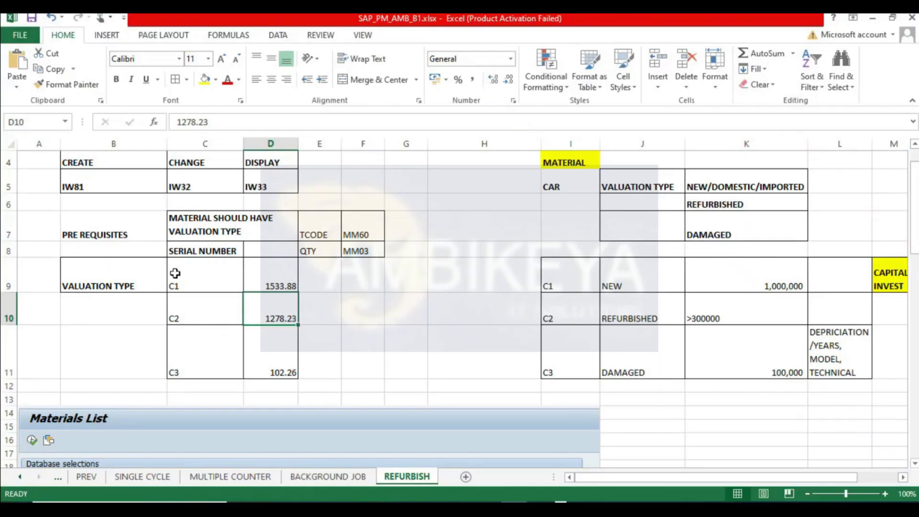
{"action": "left_click", "coordinate": [190, 279]}
{"action": "left_click", "coordinate": [190, 318]}
{"action": "left_click", "coordinate": [191, 361]}
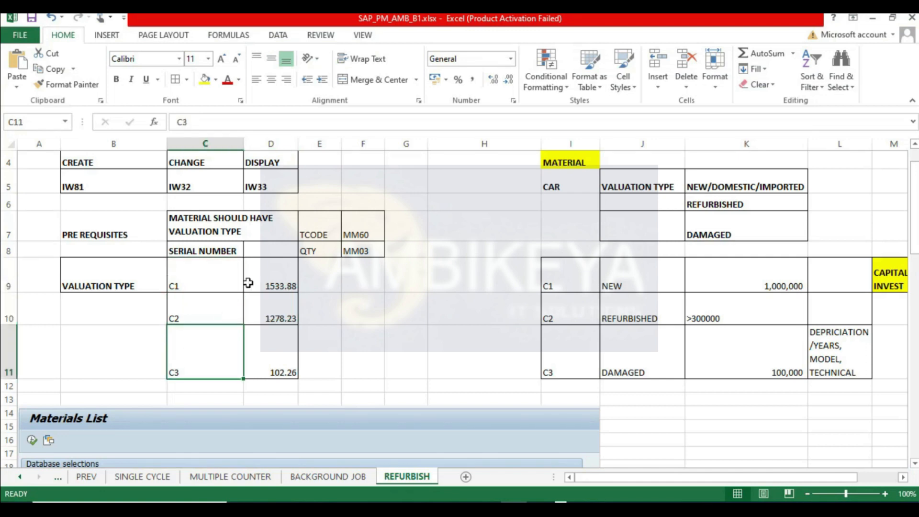
{"action": "left_click", "coordinate": [248, 284]}
{"action": "left_click", "coordinate": [269, 314]}
{"action": "left_click", "coordinate": [273, 357]}
{"action": "left_click", "coordinate": [279, 284]}
{"action": "left_click", "coordinate": [275, 313]}
{"action": "left_click", "coordinate": [273, 358]}
{"action": "left_click", "coordinate": [319, 283]}
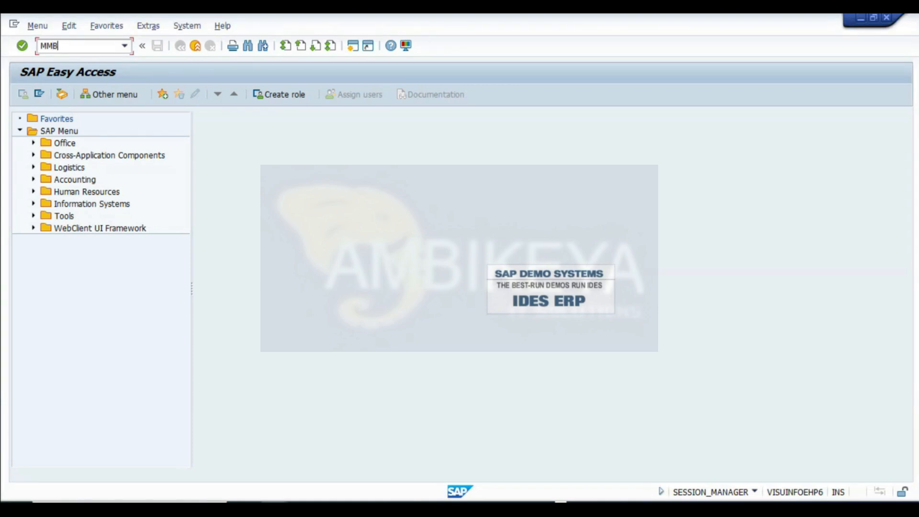
- Open transaction MMBE and record MMBE with the description STOCK OVERVIEW beside the C1 valuation row in the workbook
{"action": "key", "text": "Return"}
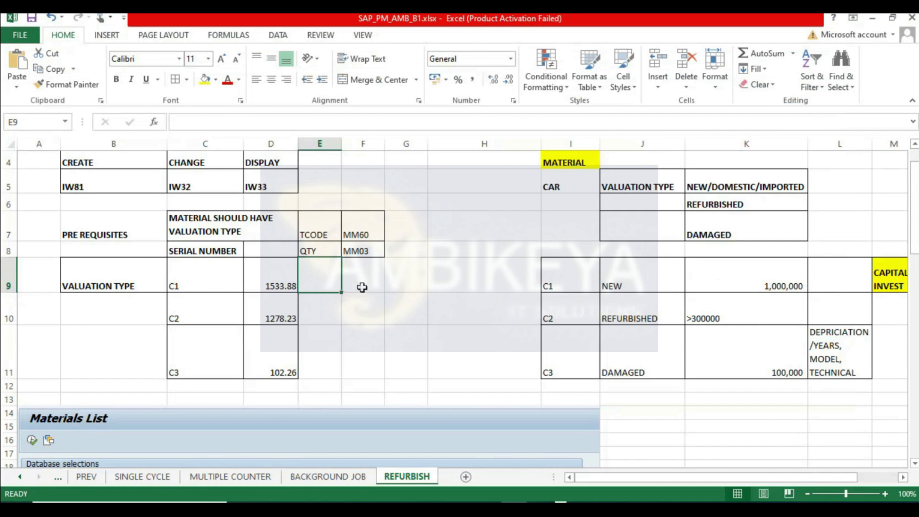
{"action": "left_click", "coordinate": [362, 287]}
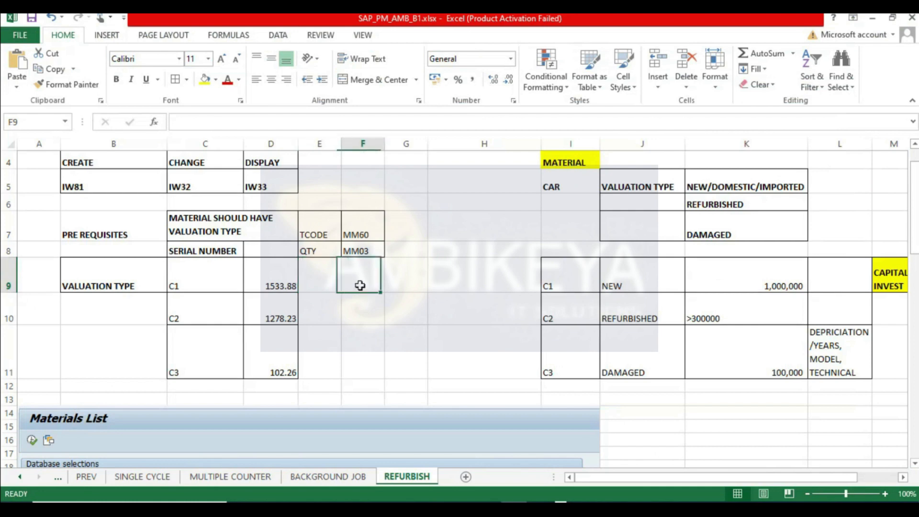
{"action": "type", "text": "MMBE"}
{"action": "key", "text": "Tab"}
{"action": "type", "text": "STO"}
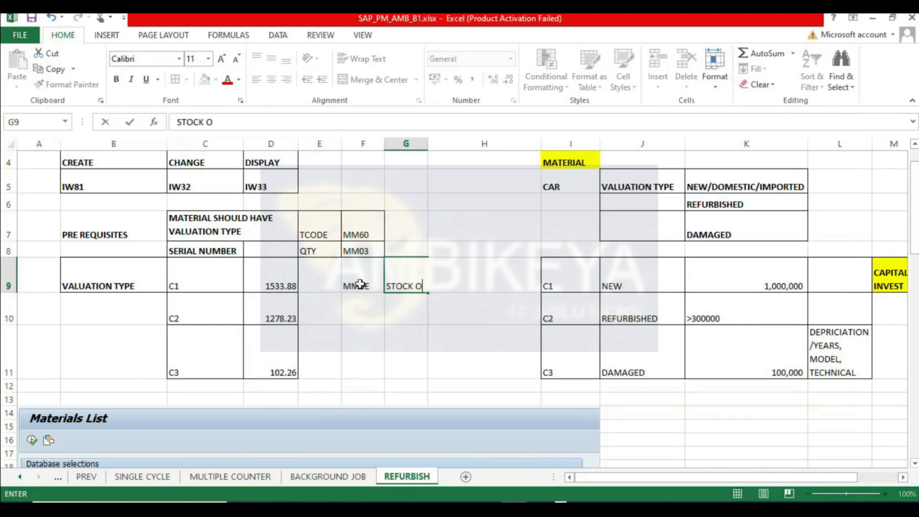
{"action": "key", "text": "Return"}
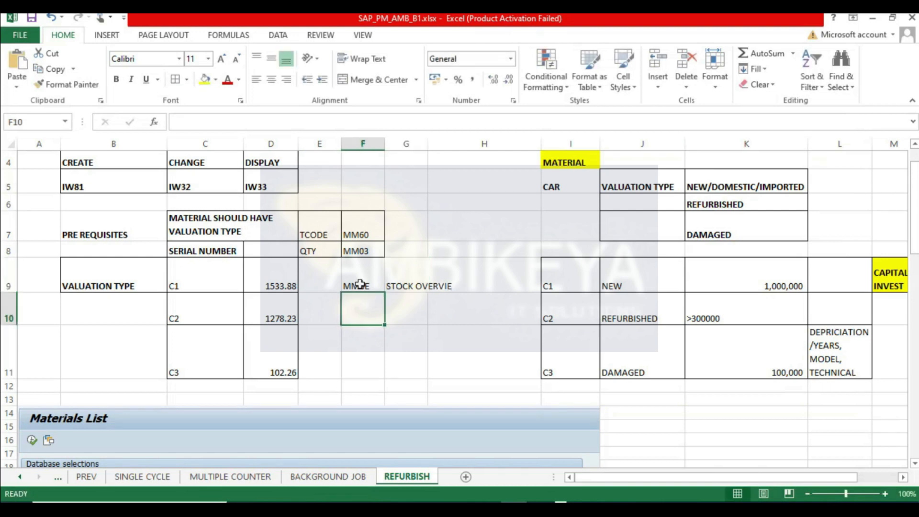
{"action": "left_click", "coordinate": [390, 277]}
{"action": "key", "text": "F2"}
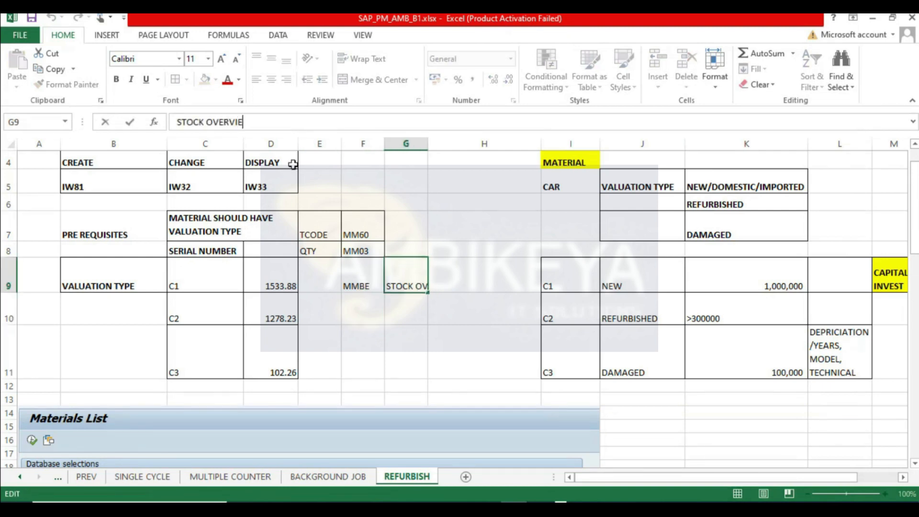
{"action": "type", "text": "W"}
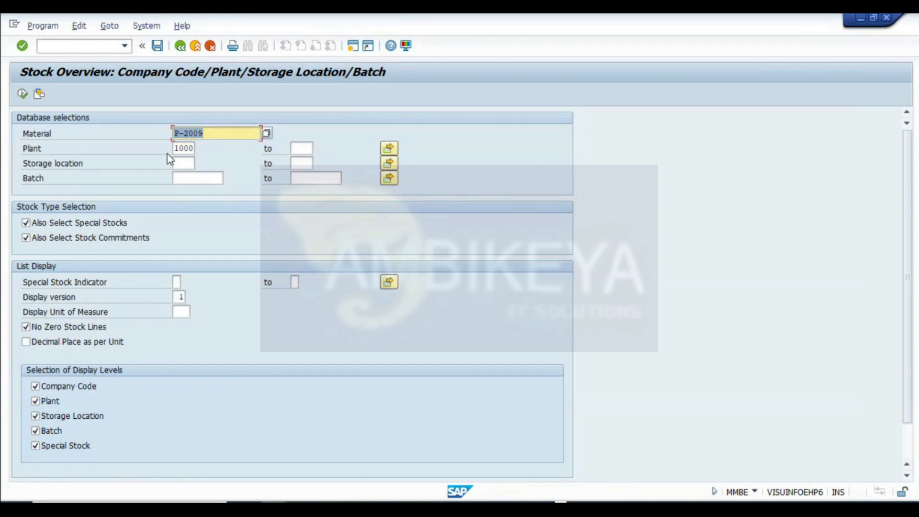
- Capture the MMBE selection screen for material P-2009 and plant 1000 and paste it into the REFURBISH sheet
{"action": "left_click", "coordinate": [185, 149]}
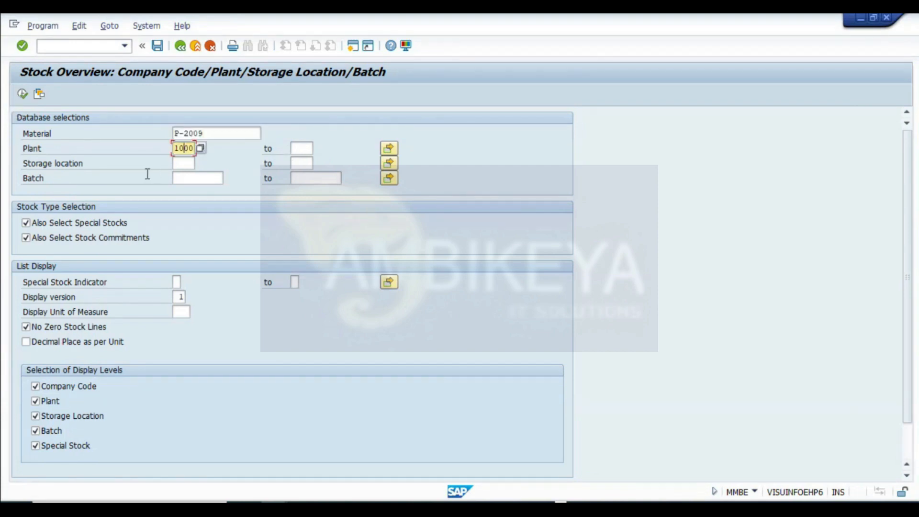
{"action": "key", "text": "super+shift+s"}
{"action": "left_click_drag", "start_coordinate": [8, 60], "coordinate": [463, 480]}
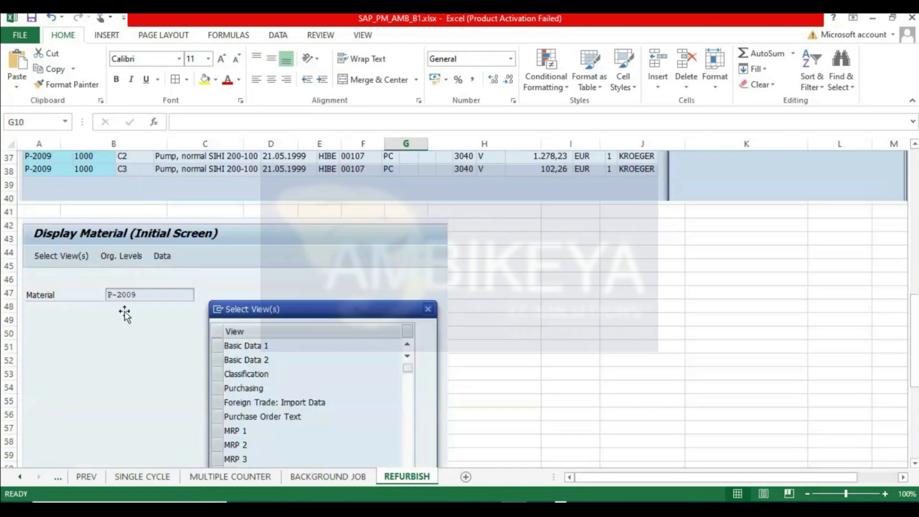
{"action": "scroll", "coordinate": [124, 314], "scroll_direction": "down", "scroll_amount": 10}
{"action": "left_click", "coordinate": [35, 266]}
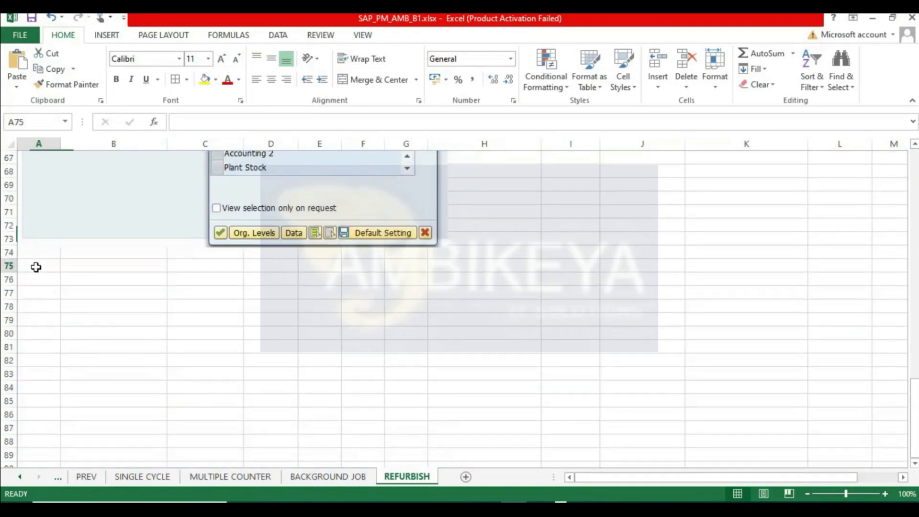
{"action": "key", "text": "ctrl+v"}
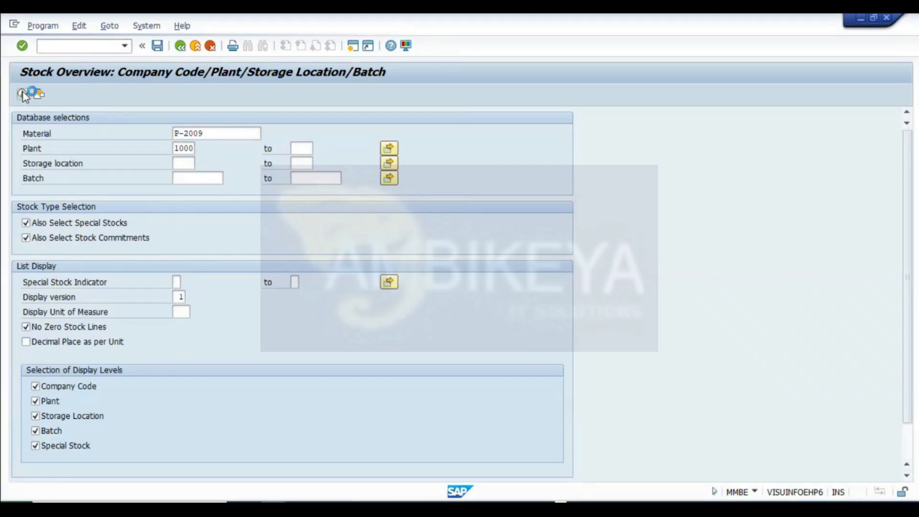
- Run the stock overview and examine the stock lines for valuation types C1, C2 and C3
{"action": "left_click", "coordinate": [25, 94]}
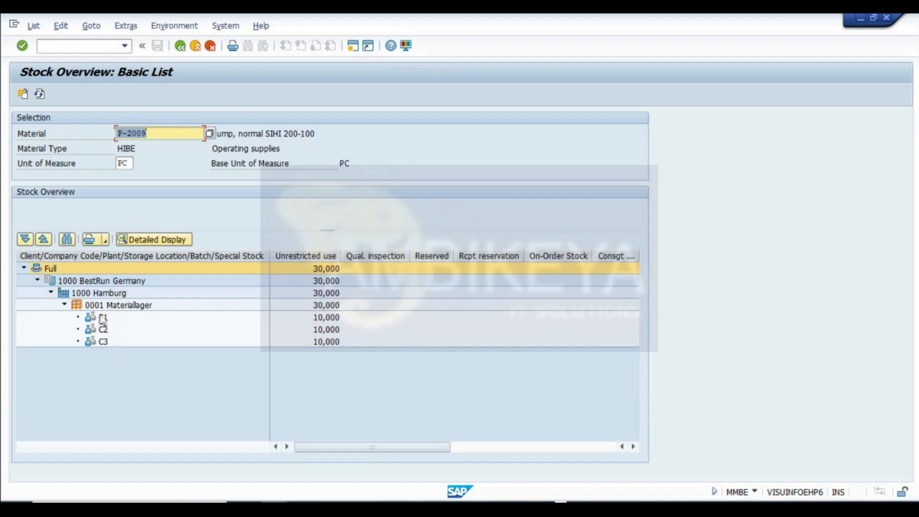
{"action": "left_click", "coordinate": [104, 322]}
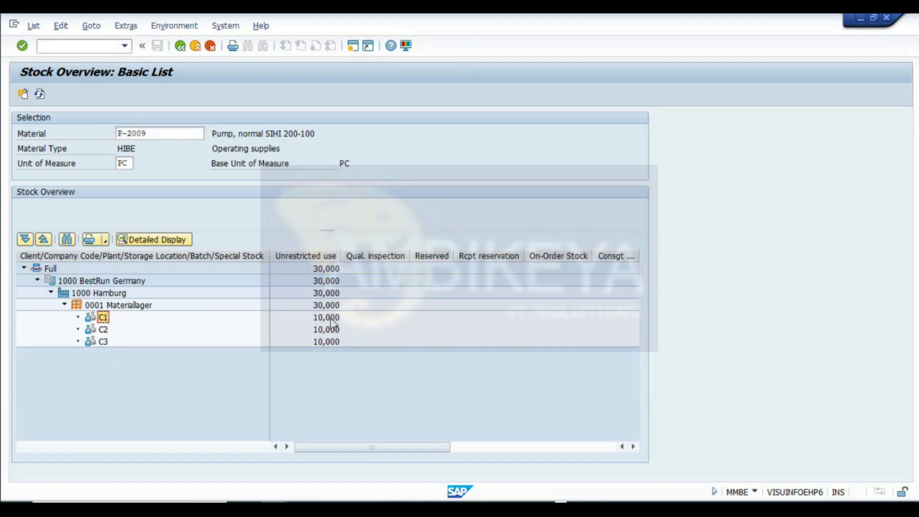
{"action": "left_click", "coordinate": [306, 317]}
{"action": "left_click", "coordinate": [102, 329]}
{"action": "left_click", "coordinate": [313, 331]}
{"action": "left_click", "coordinate": [108, 341]}
{"action": "left_click", "coordinate": [335, 342]}
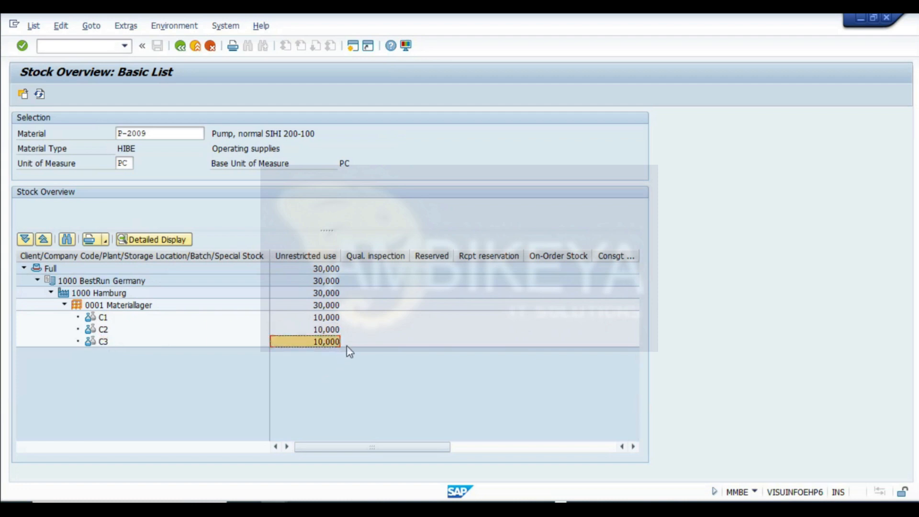
{"action": "left_click", "coordinate": [103, 317]}
{"action": "left_click", "coordinate": [103, 329]}
{"action": "left_click", "coordinate": [103, 341]}
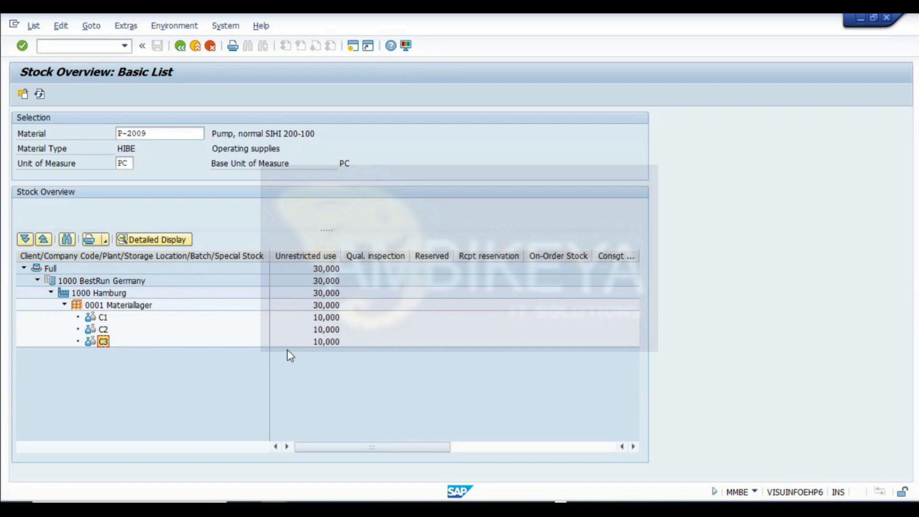
{"action": "left_click", "coordinate": [328, 344]}
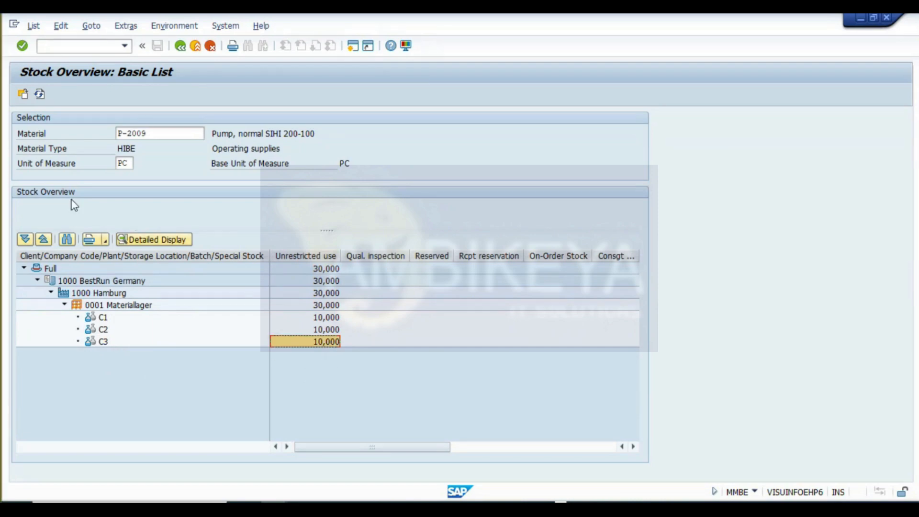
- Capture the stock overview basic list and paste it below the selection screen in the workbook
{"action": "key", "text": "super+shift+s"}
{"action": "left_click_drag", "start_coordinate": [4, 54], "coordinate": [658, 363]}
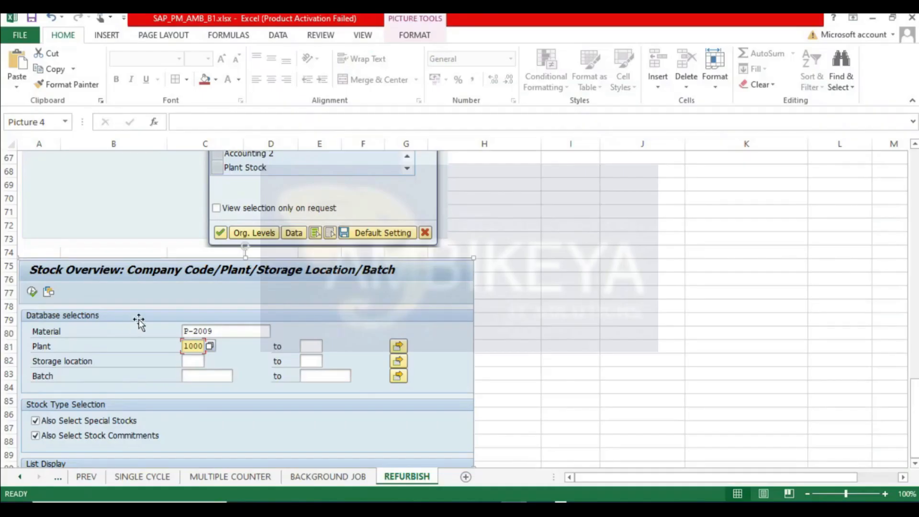
{"action": "scroll", "coordinate": [139, 323], "scroll_direction": "down", "scroll_amount": 9}
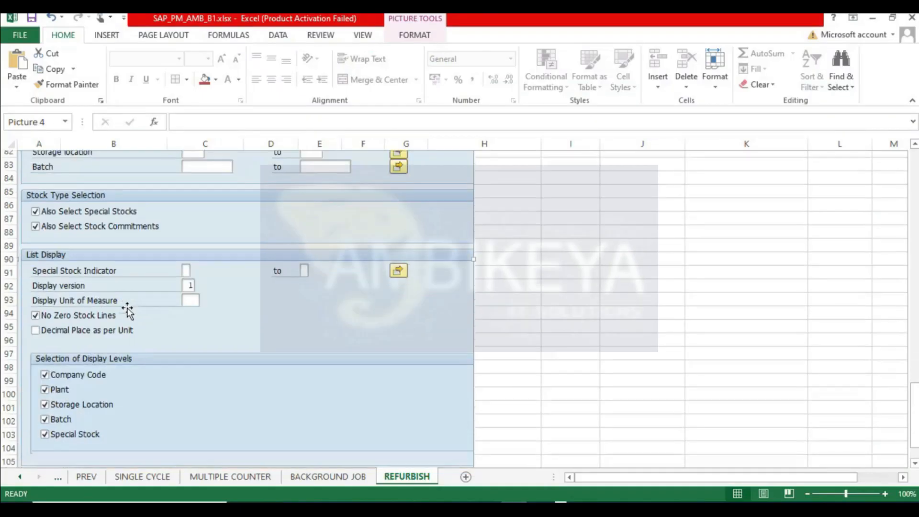
{"action": "left_click", "coordinate": [30, 345]}
{"action": "key", "text": "ctrl+v"}
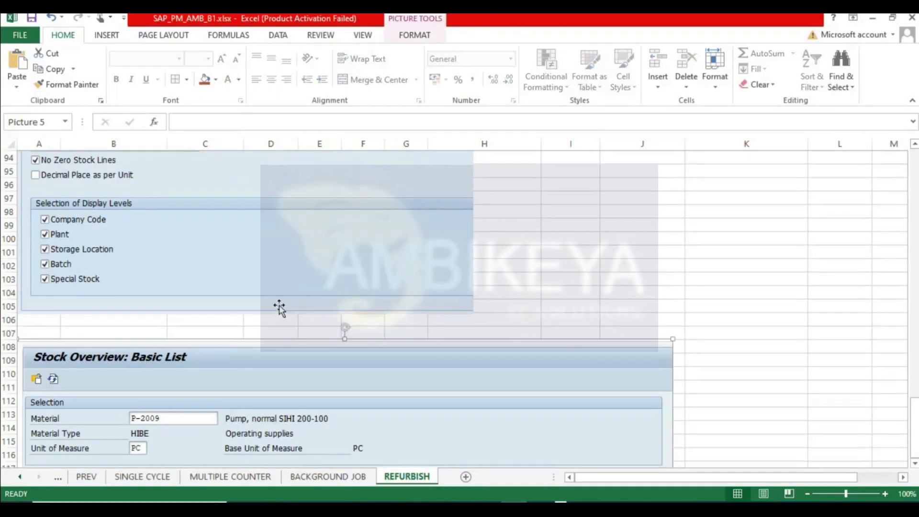
{"action": "scroll", "coordinate": [279, 307], "scroll_direction": "down", "scroll_amount": 6}
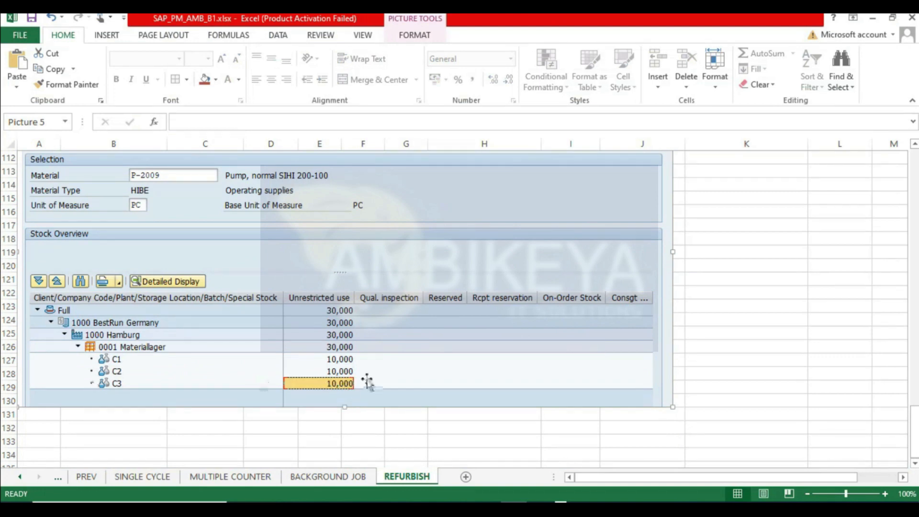
{"action": "scroll", "coordinate": [326, 414], "scroll_direction": "down", "scroll_amount": 3}
{"action": "left_click", "coordinate": [35, 307]}
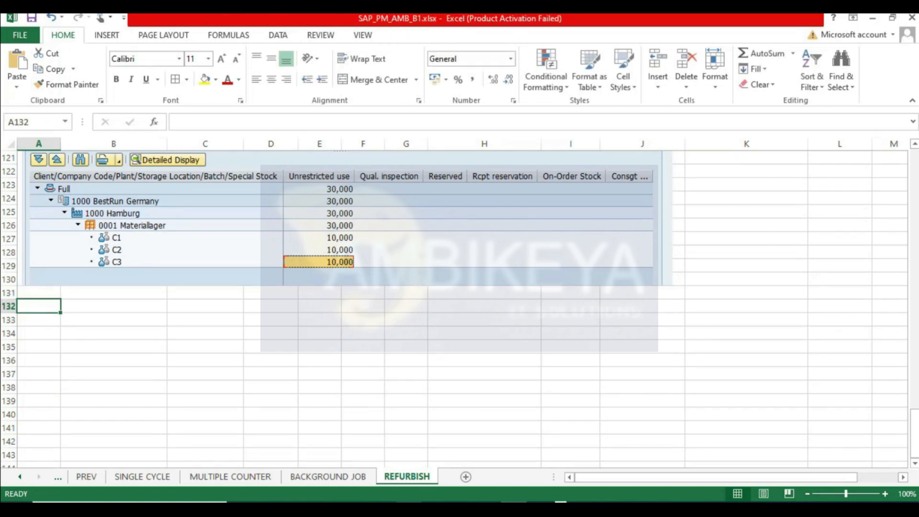
{"action": "mouse_move", "coordinate": [408, 509]}
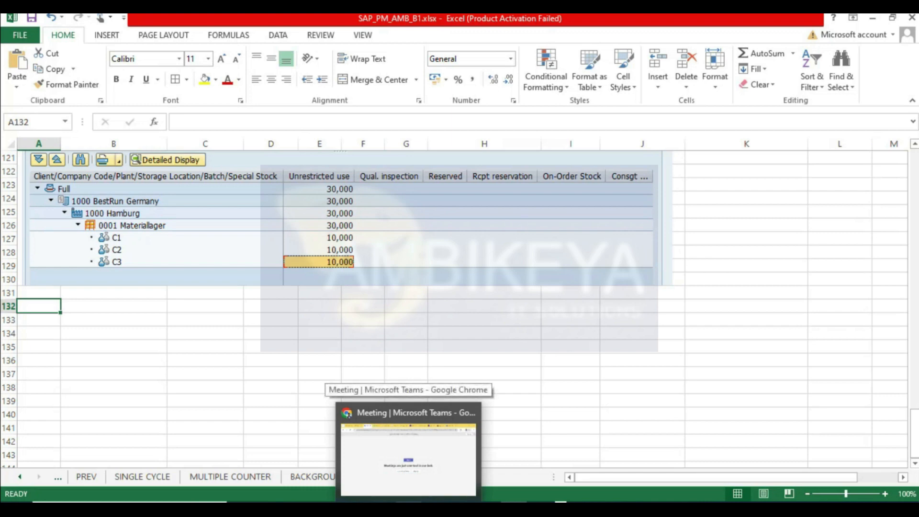
{"action": "left_click", "coordinate": [703, 343]}
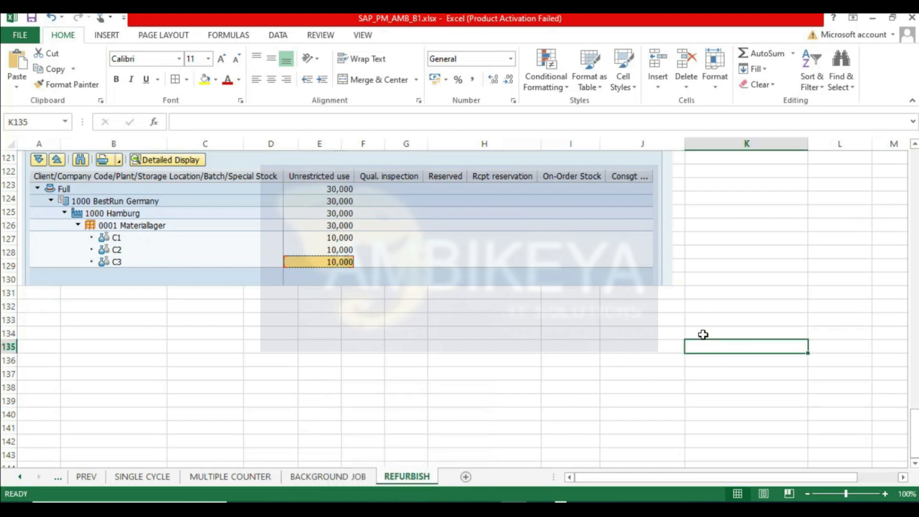
- Browse through the workbook's sheet tabs and return to the REFURBISH sheet
{"action": "left_click", "coordinate": [21, 477]}
{"action": "left_click", "coordinate": [21, 477]}
{"action": "left_click", "coordinate": [21, 477]}
{"action": "left_click", "coordinate": [21, 477]}
{"action": "left_click", "coordinate": [21, 477]}
{"action": "left_click", "coordinate": [515, 477]}
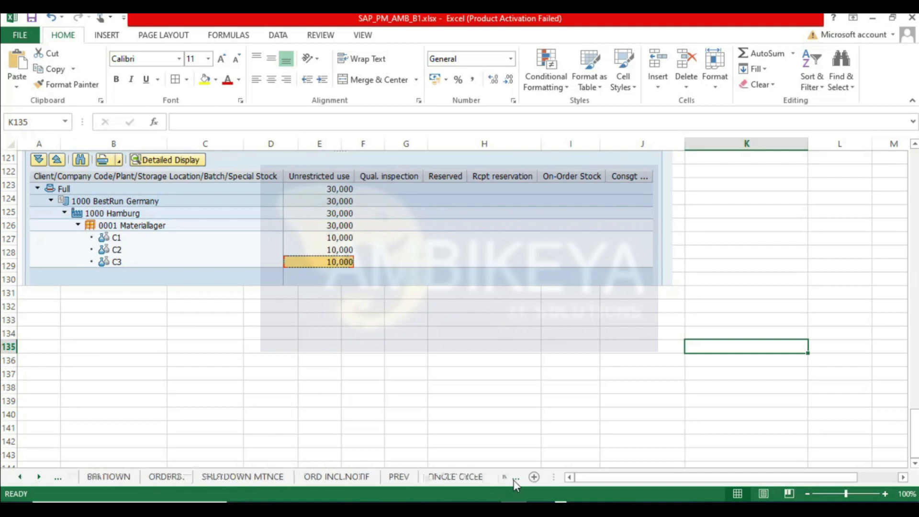
{"action": "left_click", "coordinate": [515, 478]}
{"action": "left_click", "coordinate": [515, 477]}
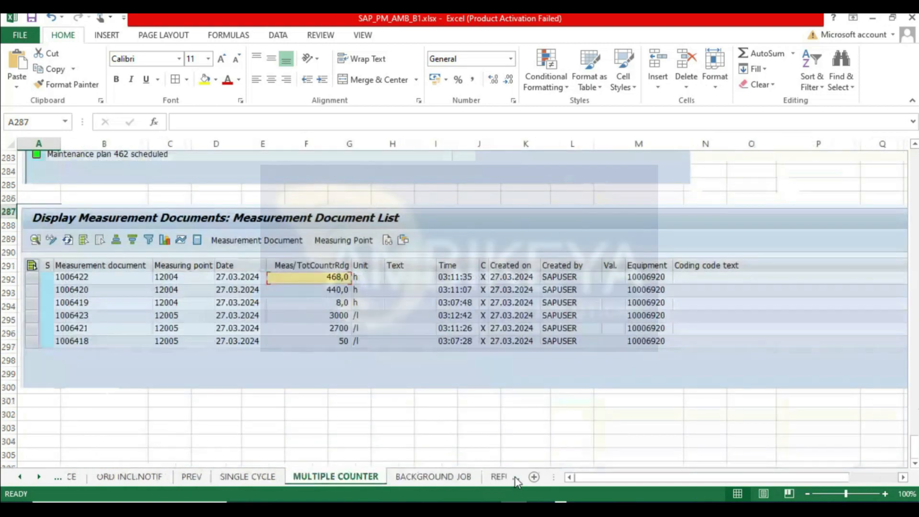
{"action": "left_click", "coordinate": [514, 476]}
{"action": "left_click", "coordinate": [32, 308]}
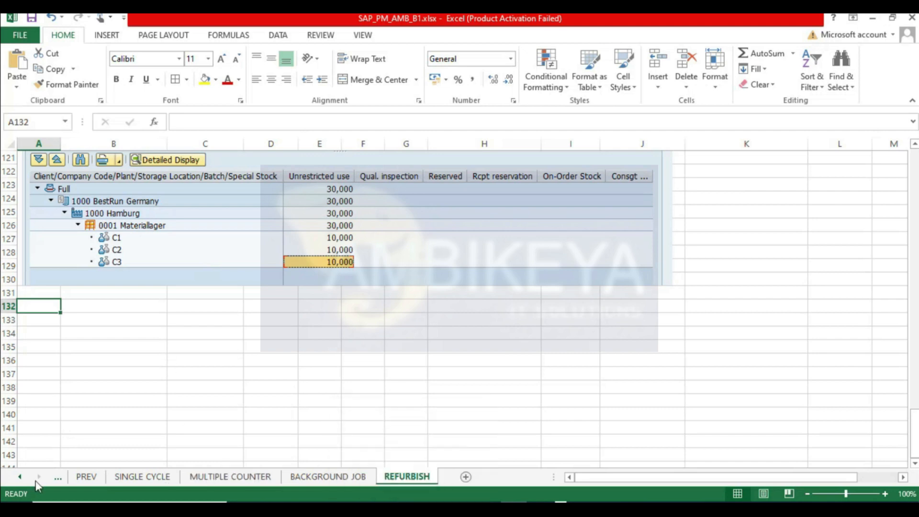
{"action": "left_click", "coordinate": [193, 331]}
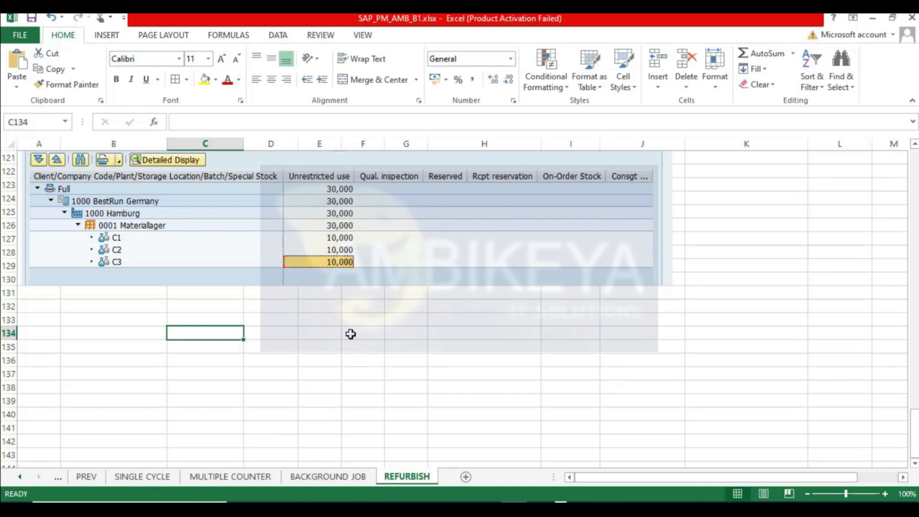
- Open the BRKDOWN sheet and review its malfunction report steps and pasted SAP screens
{"action": "left_click", "coordinate": [18, 477]}
{"action": "left_click", "coordinate": [18, 477]}
{"action": "left_click", "coordinate": [19, 477]}
{"action": "left_click", "coordinate": [18, 476]}
{"action": "left_click", "coordinate": [96, 476]}
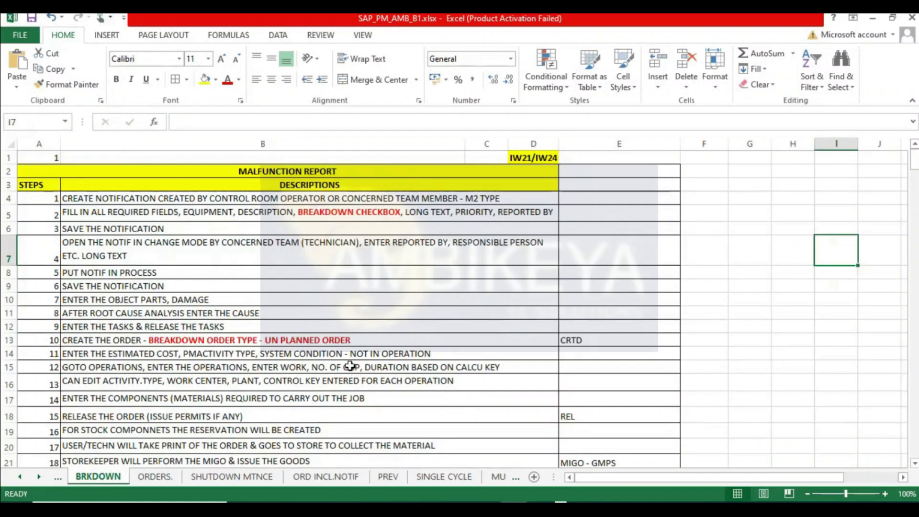
{"action": "scroll", "coordinate": [354, 373], "scroll_direction": "down", "scroll_amount": 14}
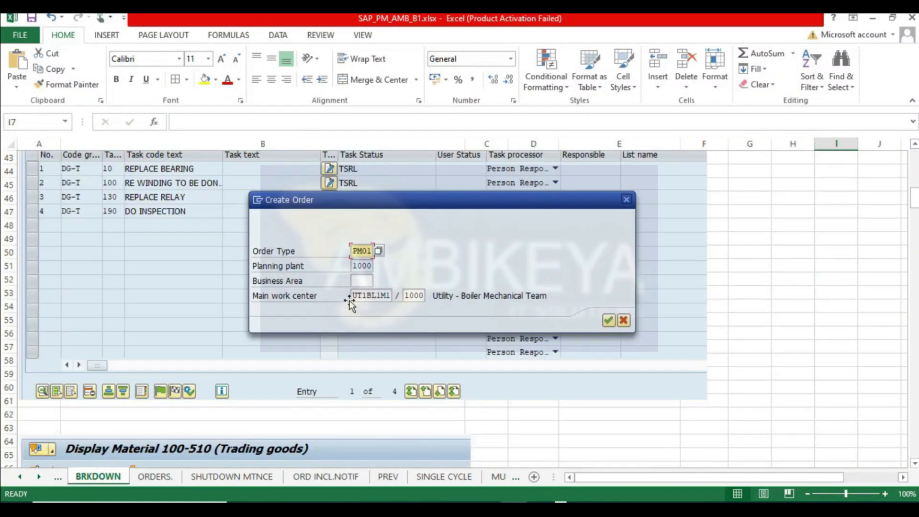
{"action": "scroll", "coordinate": [349, 300], "scroll_direction": "up", "scroll_amount": 3}
{"action": "scroll", "coordinate": [328, 299], "scroll_direction": "down", "scroll_amount": 20}
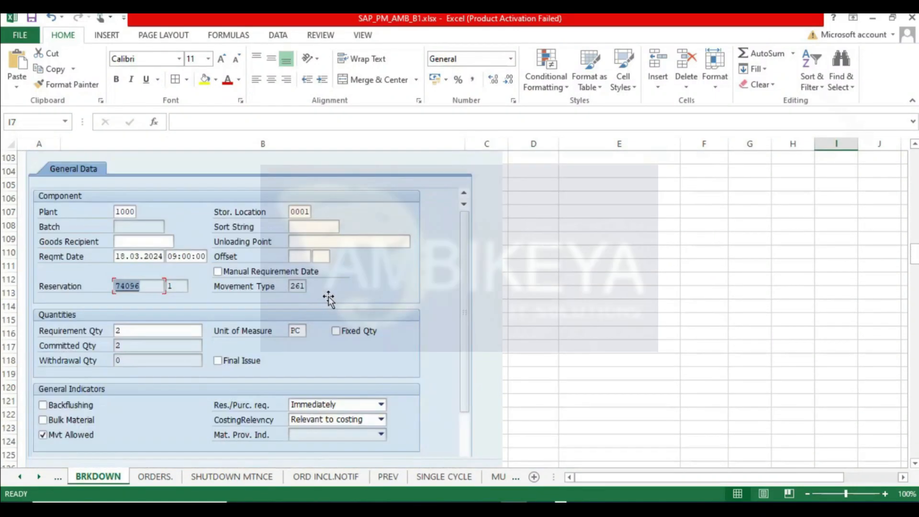
{"action": "scroll", "coordinate": [328, 299], "scroll_direction": "down", "scroll_amount": 13}
{"action": "scroll", "coordinate": [365, 254], "scroll_direction": "down", "scroll_amount": 6}
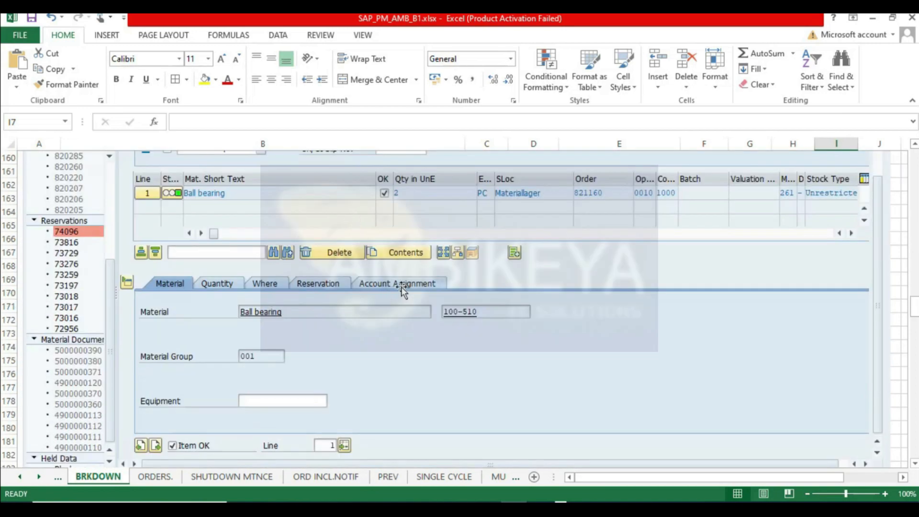
{"action": "scroll", "coordinate": [402, 287], "scroll_direction": "up", "scroll_amount": 20}
{"action": "scroll", "coordinate": [406, 270], "scroll_direction": "up", "scroll_amount": 3}
{"action": "scroll", "coordinate": [406, 269], "scroll_direction": "down", "scroll_amount": 17}
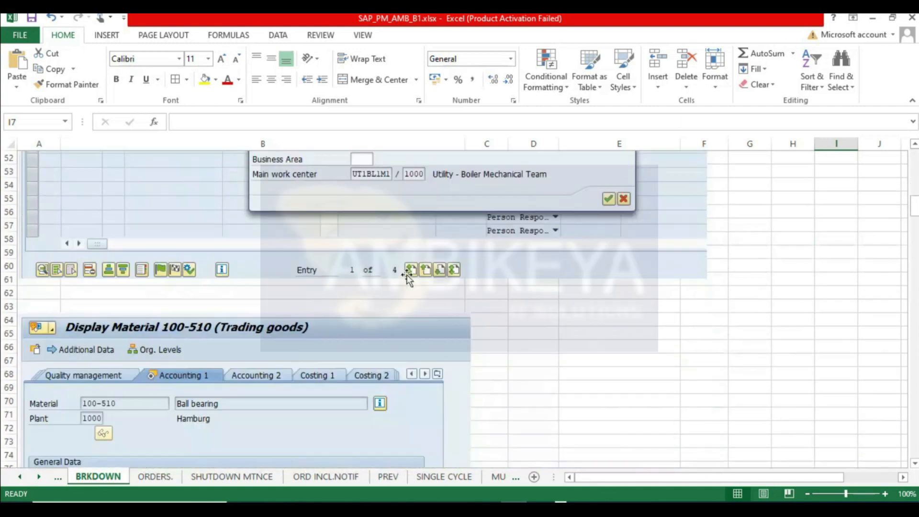
{"action": "scroll", "coordinate": [273, 302], "scroll_direction": "down", "scroll_amount": 5}
{"action": "scroll", "coordinate": [270, 359], "scroll_direction": "down", "scroll_amount": 10}
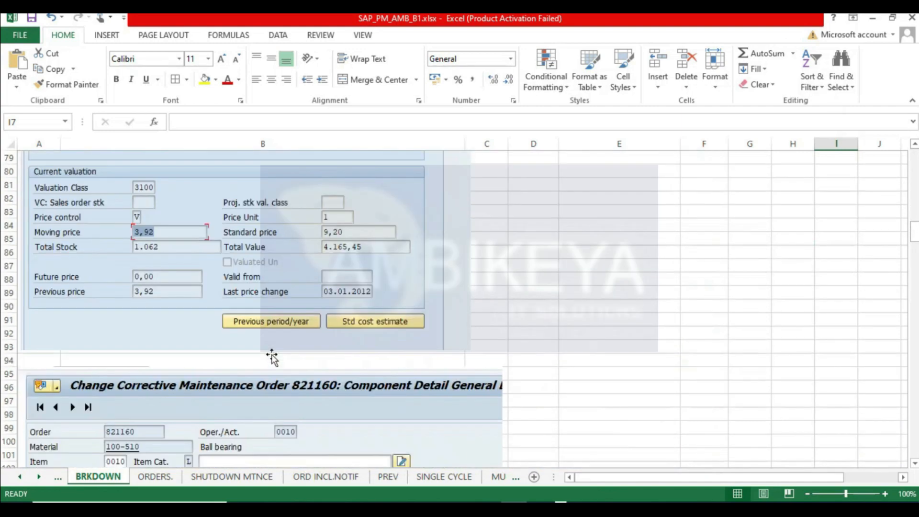
{"action": "scroll", "coordinate": [269, 363], "scroll_direction": "down", "scroll_amount": 20}
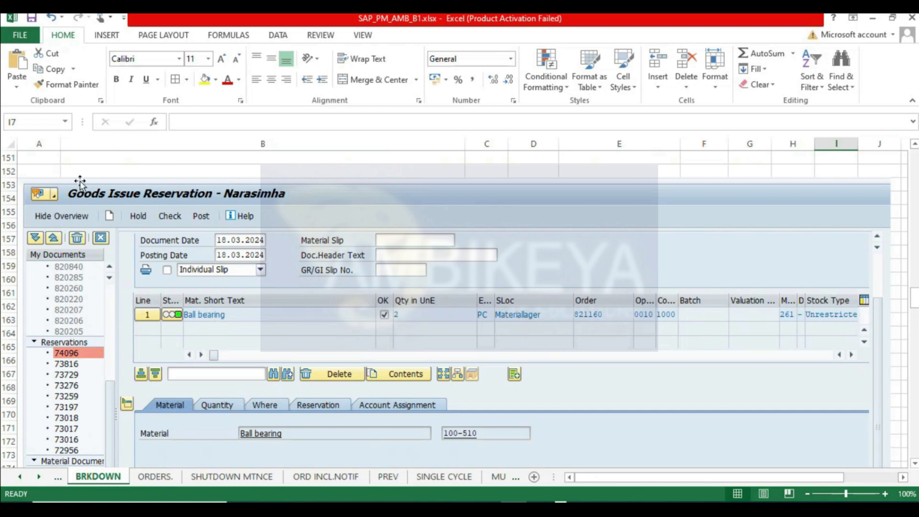
{"action": "scroll", "coordinate": [431, 266], "scroll_direction": "up", "scroll_amount": 1}
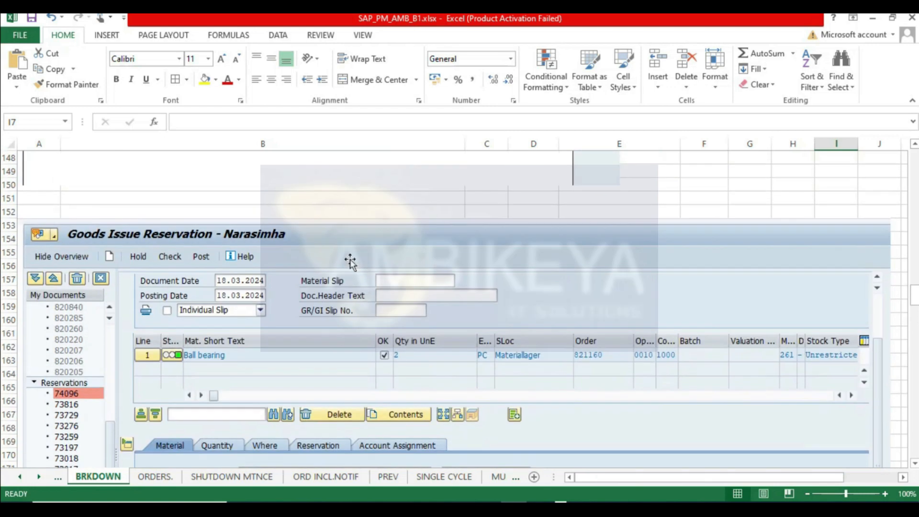
{"action": "scroll", "coordinate": [352, 261], "scroll_direction": "down", "scroll_amount": 1}
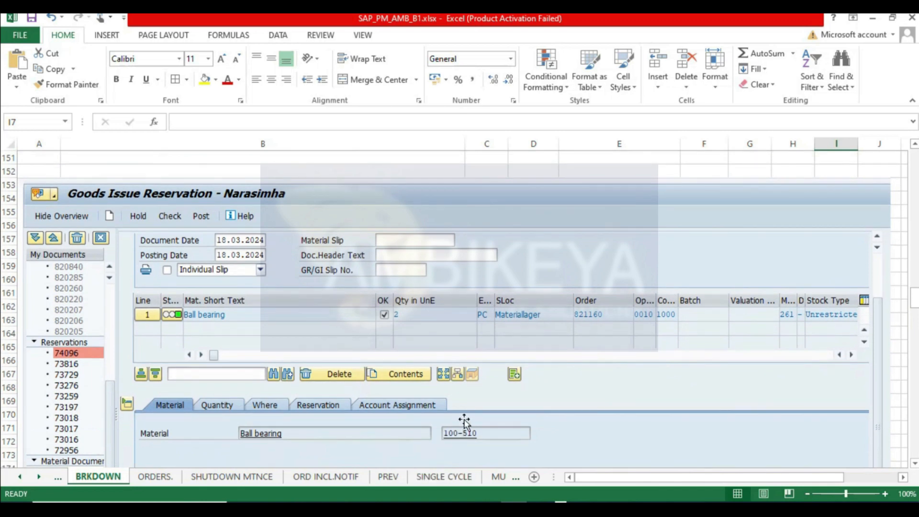
- Scroll through the BRKDOWN sheet's pasted goods issue reservation and material screens
{"action": "scroll", "coordinate": [464, 419], "scroll_direction": "up", "scroll_amount": 12}
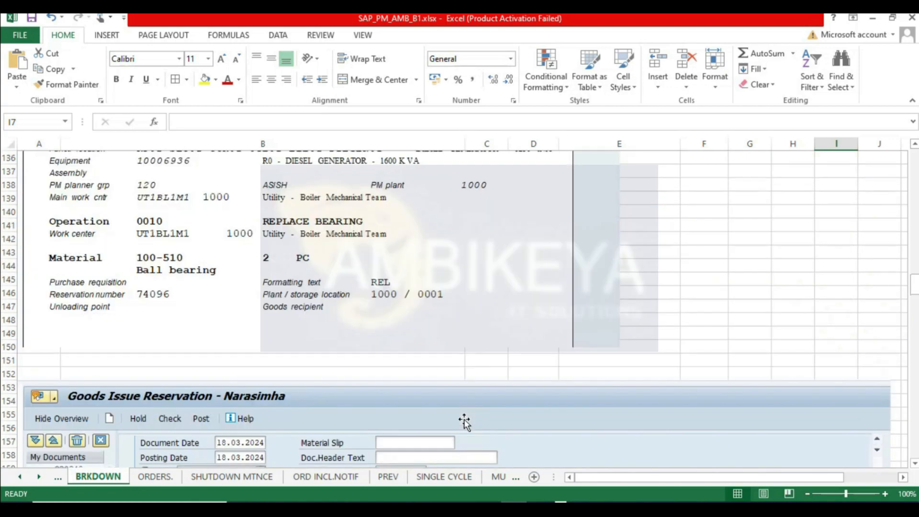
{"action": "scroll", "coordinate": [368, 266], "scroll_direction": "up", "scroll_amount": 6}
{"action": "scroll", "coordinate": [368, 266], "scroll_direction": "up", "scroll_amount": 6}
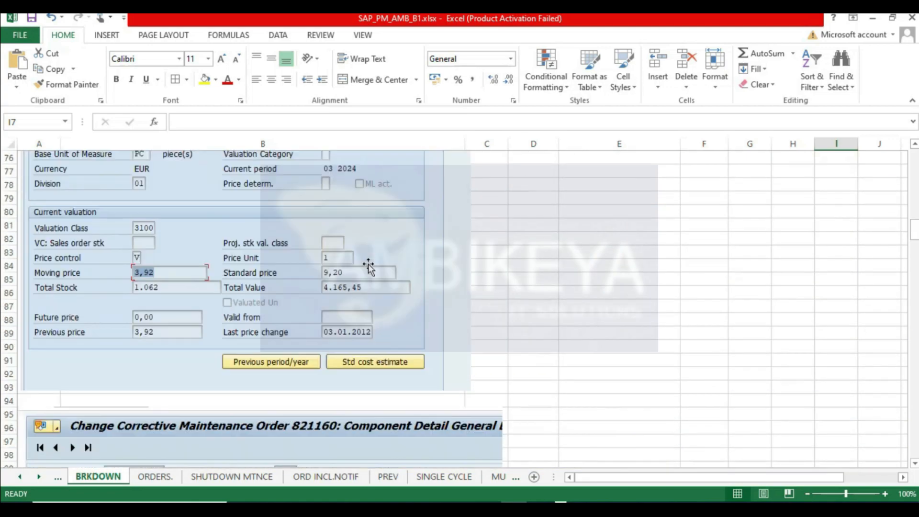
{"action": "scroll", "coordinate": [368, 266], "scroll_direction": "down", "scroll_amount": 20}
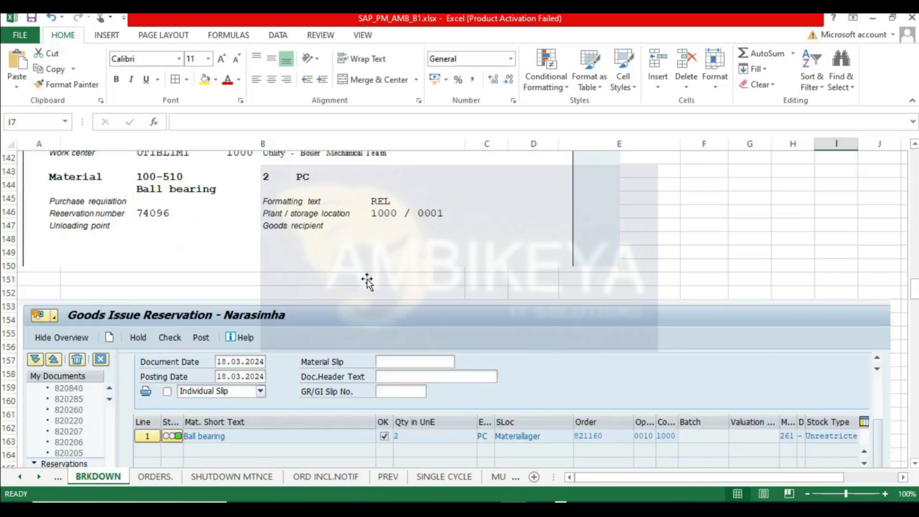
{"action": "scroll", "coordinate": [364, 276], "scroll_direction": "up", "scroll_amount": 1}
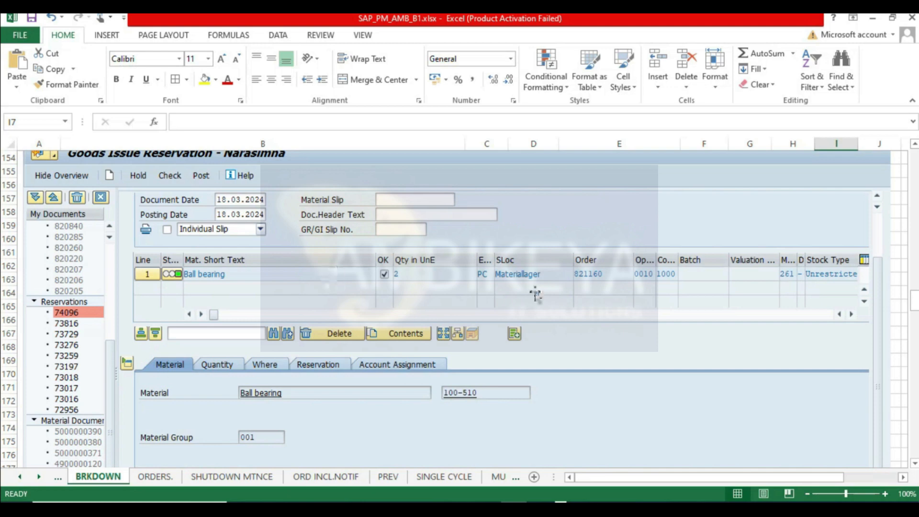
- On the REFURBISH sheet, note "C3 TO C2" in cell H8 and format it bold with yellow fill
{"action": "left_click", "coordinate": [497, 477]}
{"action": "left_click", "coordinate": [490, 476]}
{"action": "left_click", "coordinate": [490, 476]}
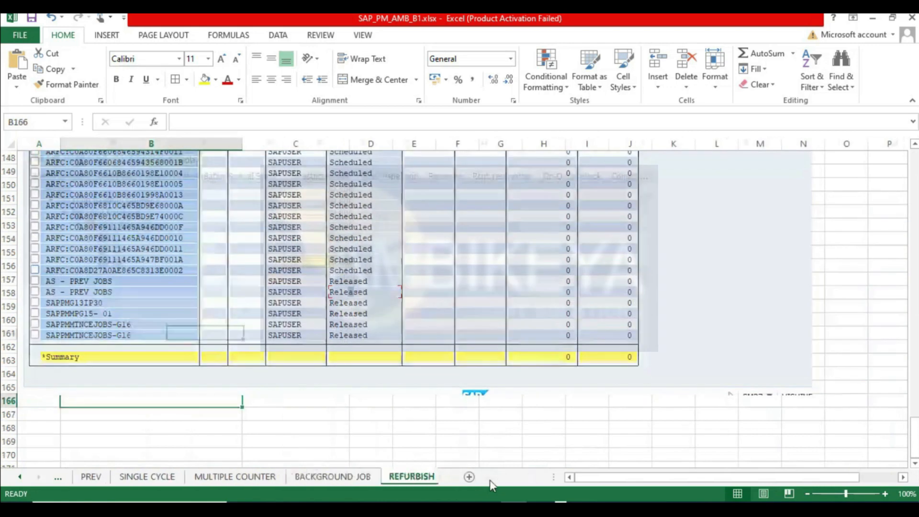
{"action": "scroll", "coordinate": [217, 316], "scroll_direction": "up", "scroll_amount": 1}
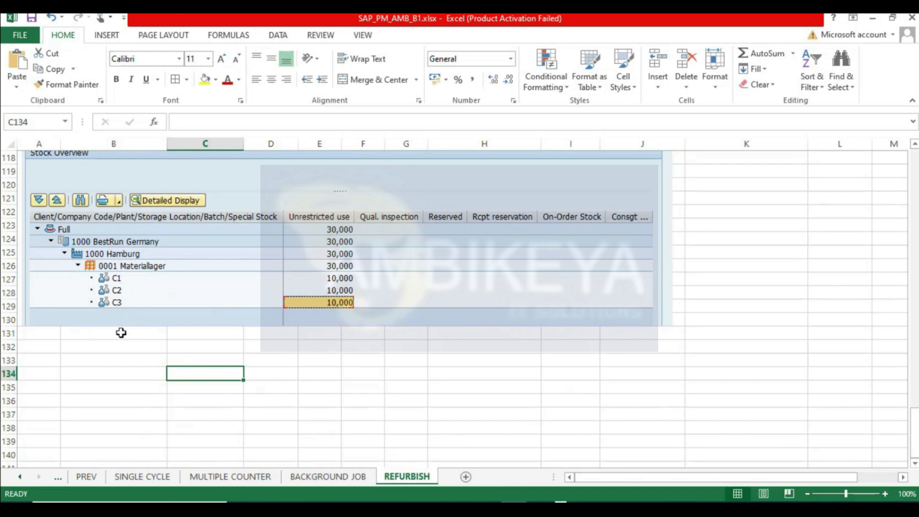
{"action": "left_click", "coordinate": [369, 378]}
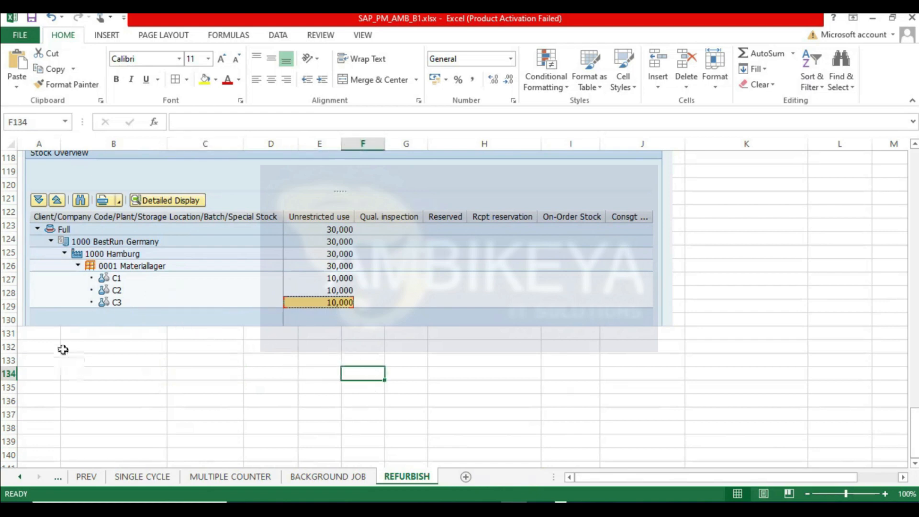
{"action": "left_click", "coordinate": [39, 335]}
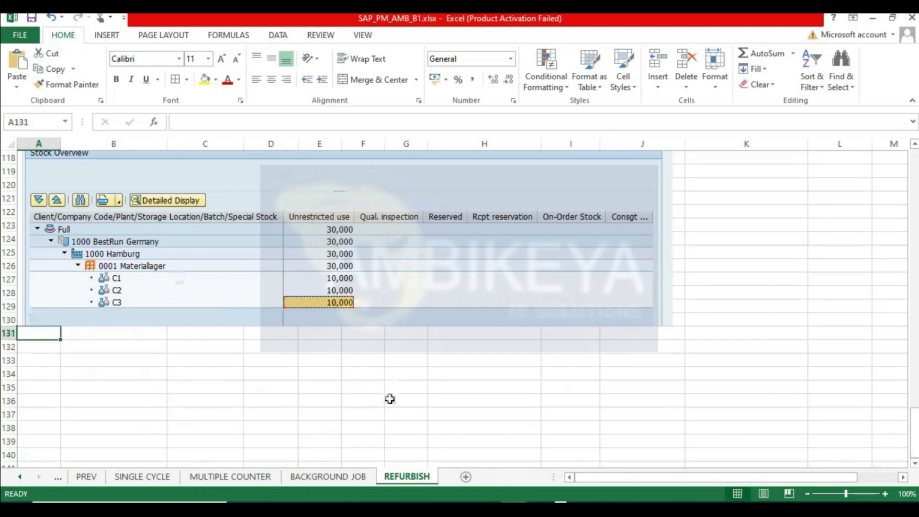
{"action": "left_click", "coordinate": [37, 344]}
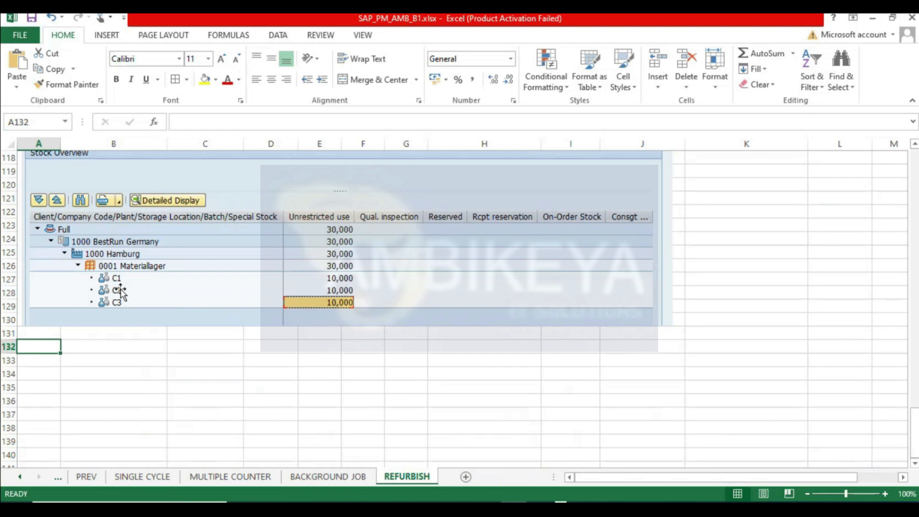
{"action": "left_click_drag", "start_coordinate": [914, 428], "coordinate": [909, 134]}
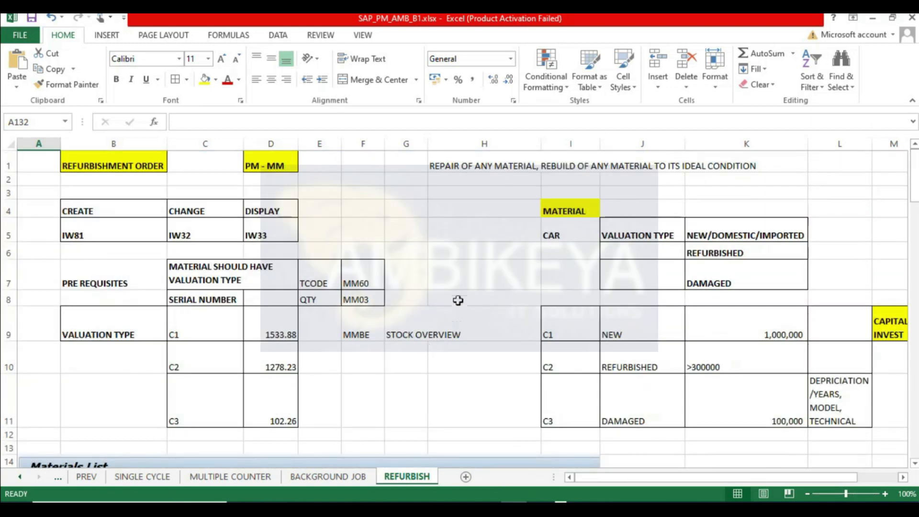
{"action": "left_click", "coordinate": [458, 300]}
{"action": "type", "text": "C3"}
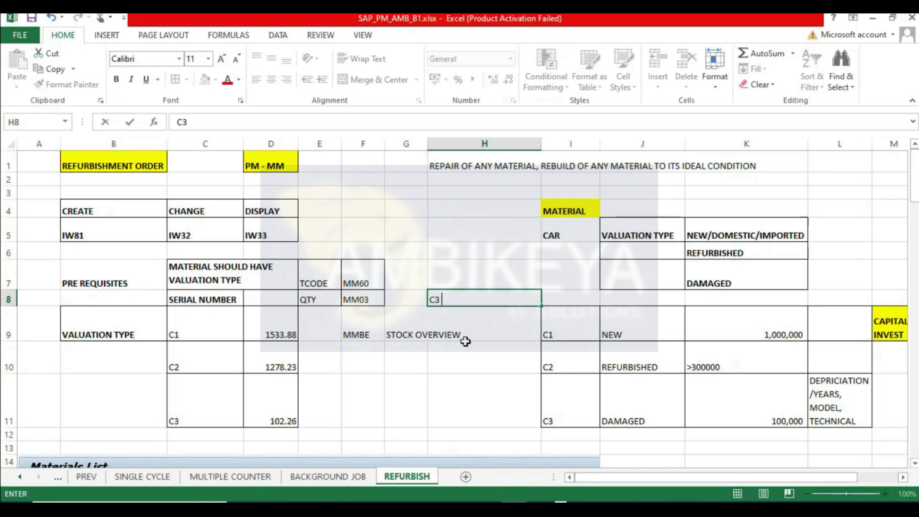
{"action": "type", "text": " TO C2"}
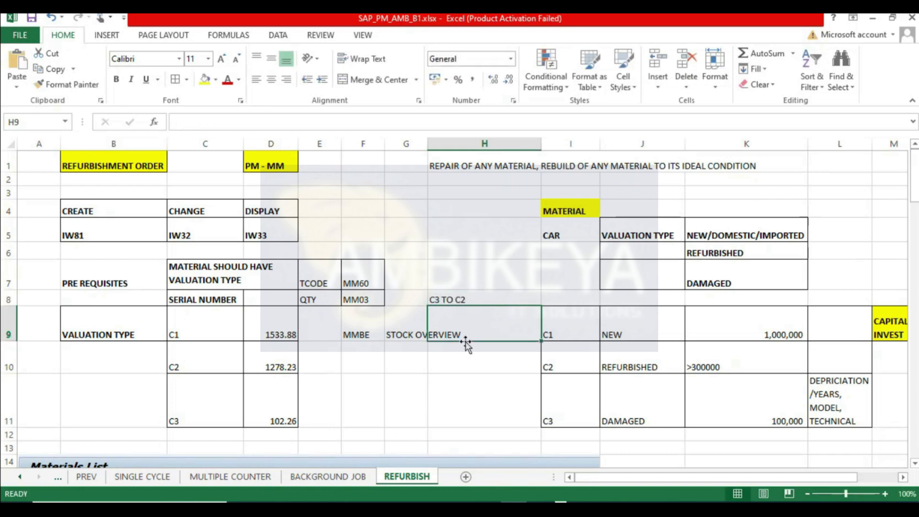
{"action": "key", "text": "ctrl+Return"}
{"action": "left_click", "coordinate": [205, 79]}
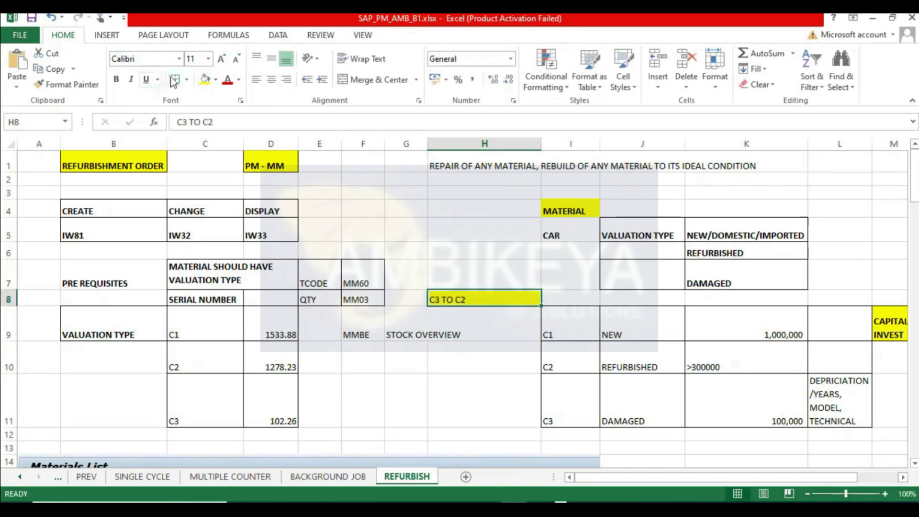
{"action": "left_click", "coordinate": [116, 80]}
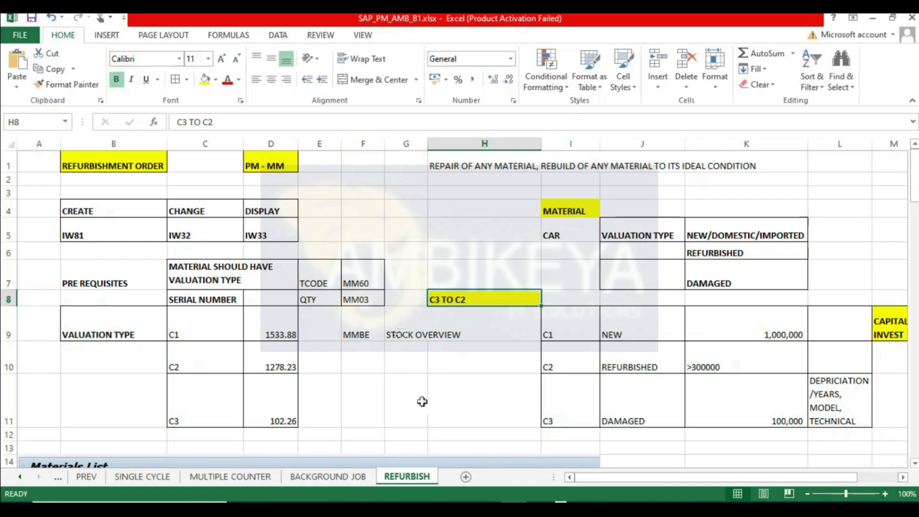
- Select cell A132 below the pasted stock overview and save the workbook
{"action": "scroll", "coordinate": [418, 406], "scroll_direction": "down", "scroll_amount": 20}
{"action": "scroll", "coordinate": [419, 367], "scroll_direction": "down", "scroll_amount": 18}
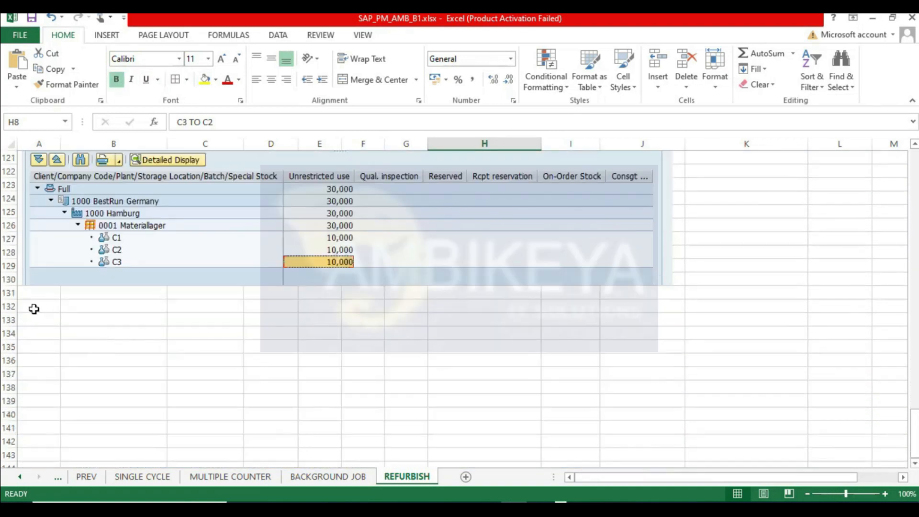
{"action": "left_click", "coordinate": [33, 308]}
{"action": "key", "text": "ctrl+s"}
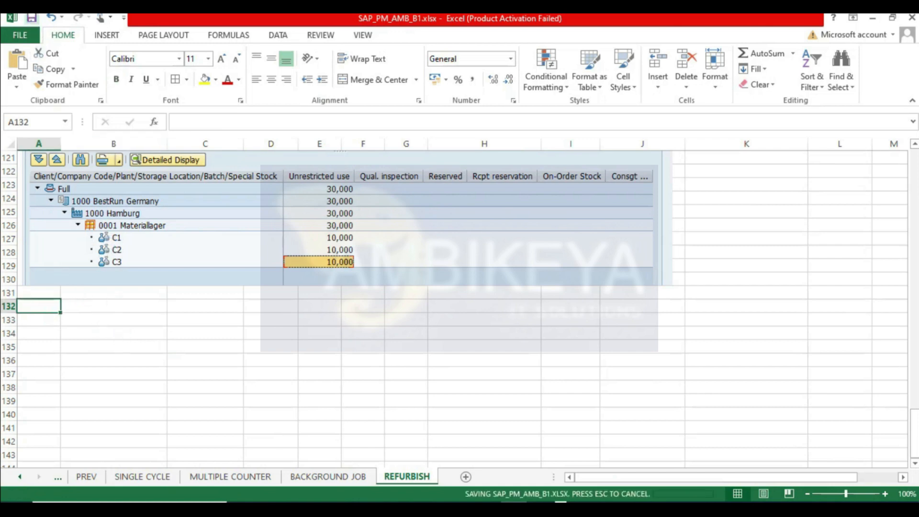
- Switch to the SAP session and start transaction IW81 to create an order
{"action": "mouse_move", "coordinate": [283, 505]}
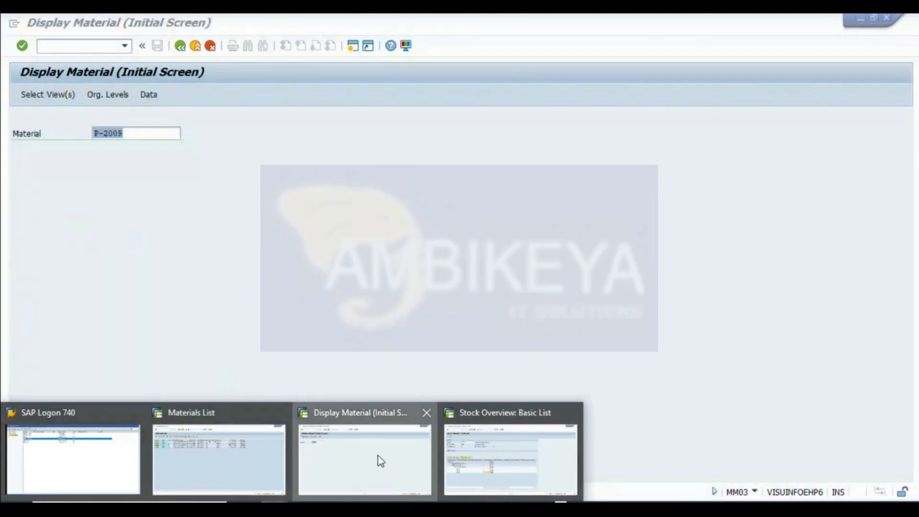
{"action": "left_click", "coordinate": [378, 459]}
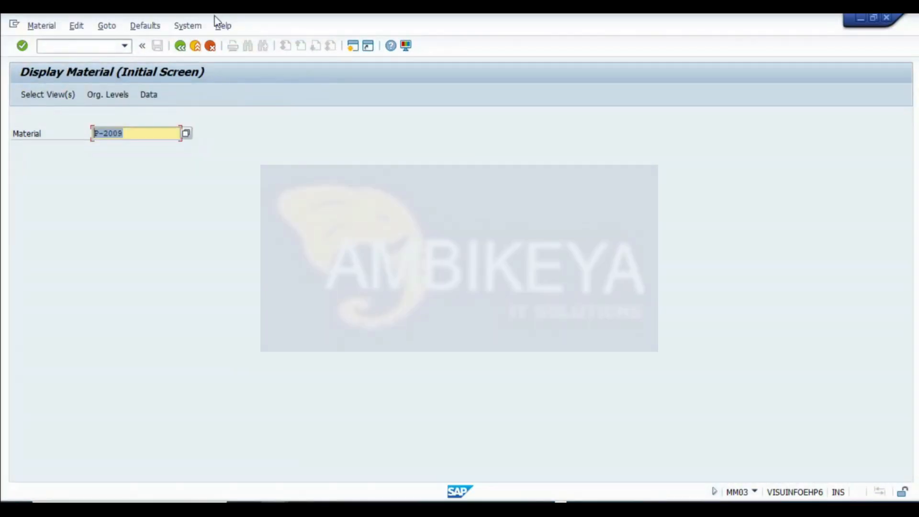
{"action": "left_click", "coordinate": [180, 46]}
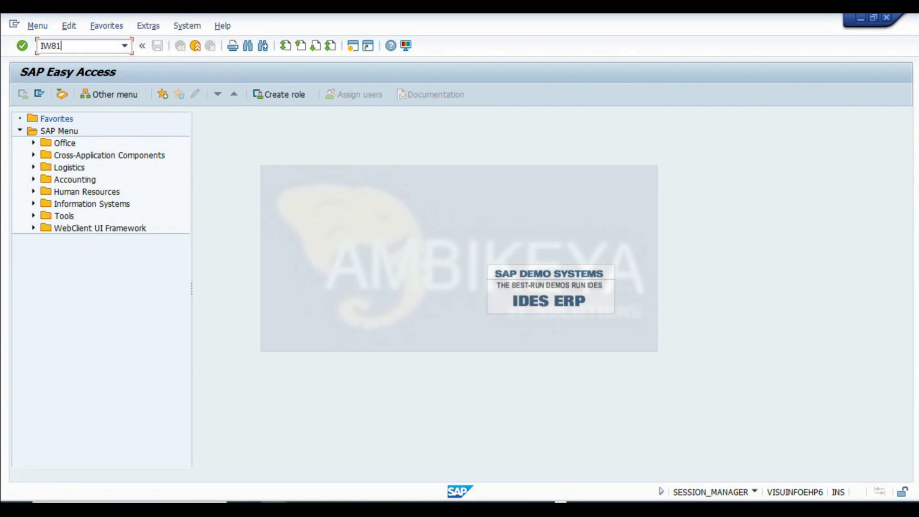
{"action": "key", "text": "Return"}
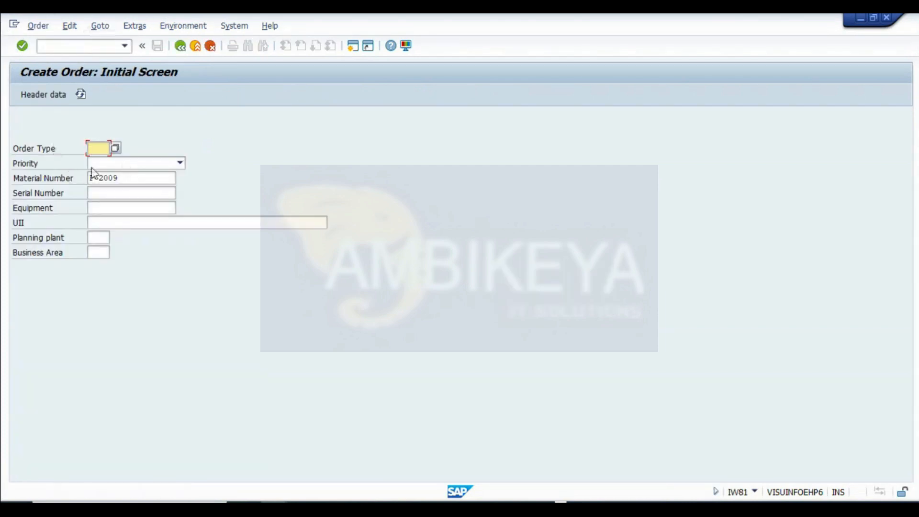
- Choose order type PM04 Refurbishment Order from the order type list
{"action": "left_click", "coordinate": [114, 148]}
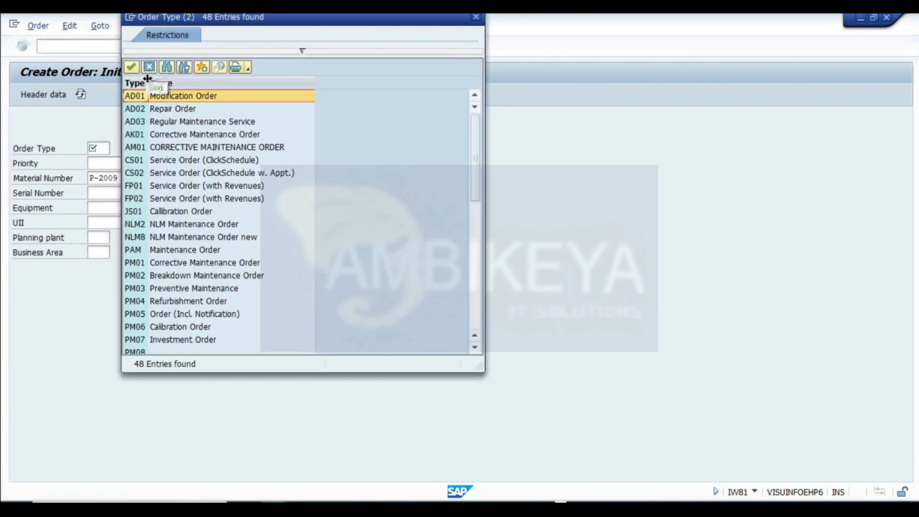
{"action": "scroll", "coordinate": [149, 262], "scroll_direction": "down", "scroll_amount": 1}
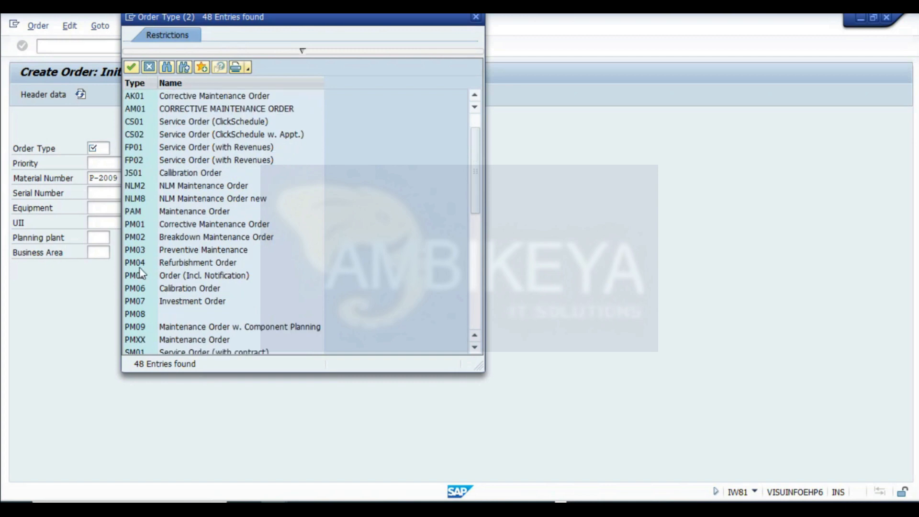
{"action": "left_click", "coordinate": [141, 264]}
{"action": "double_click", "coordinate": [138, 265]}
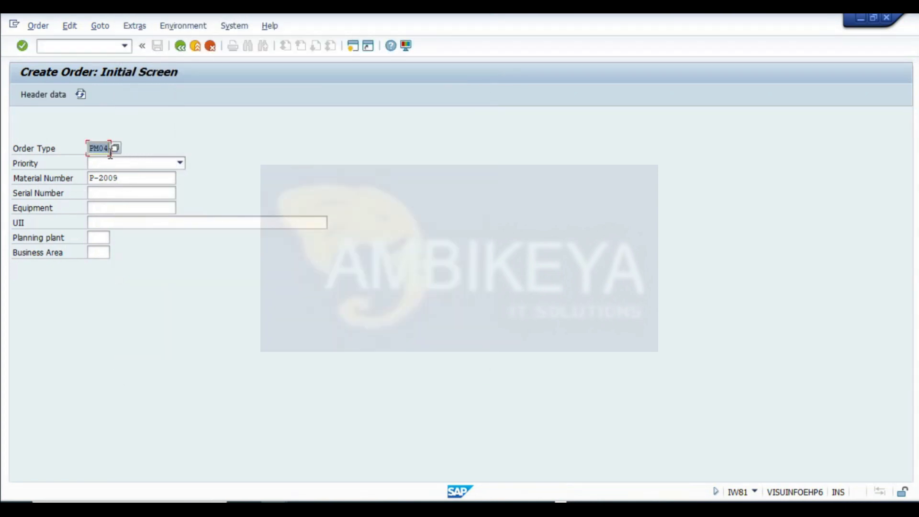
- Set the planning plant to 1000 and pick business area 1000 on the initial screen
{"action": "left_click", "coordinate": [106, 193]}
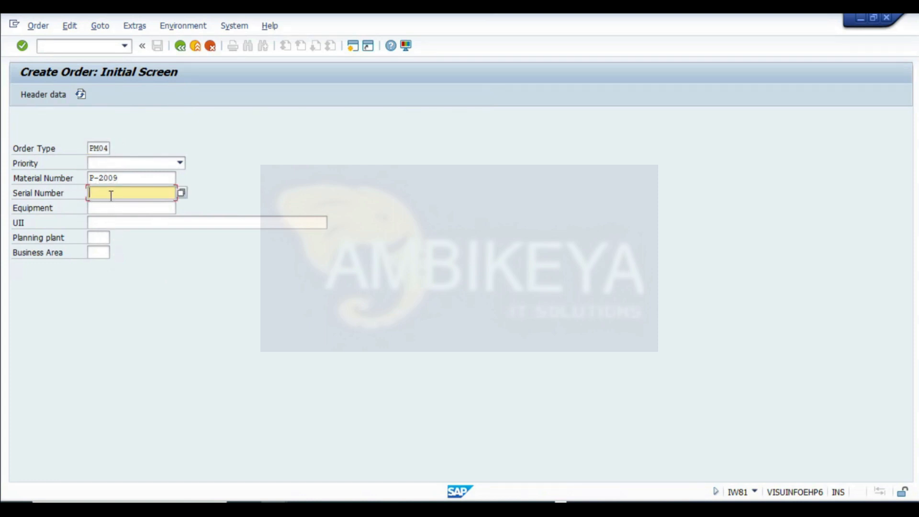
{"action": "left_click", "coordinate": [106, 238]}
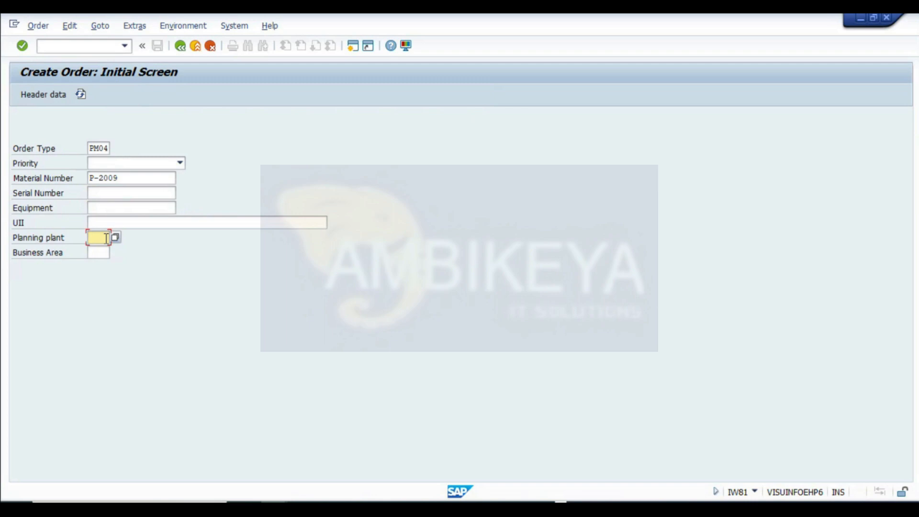
{"action": "key", "text": "Tab"}
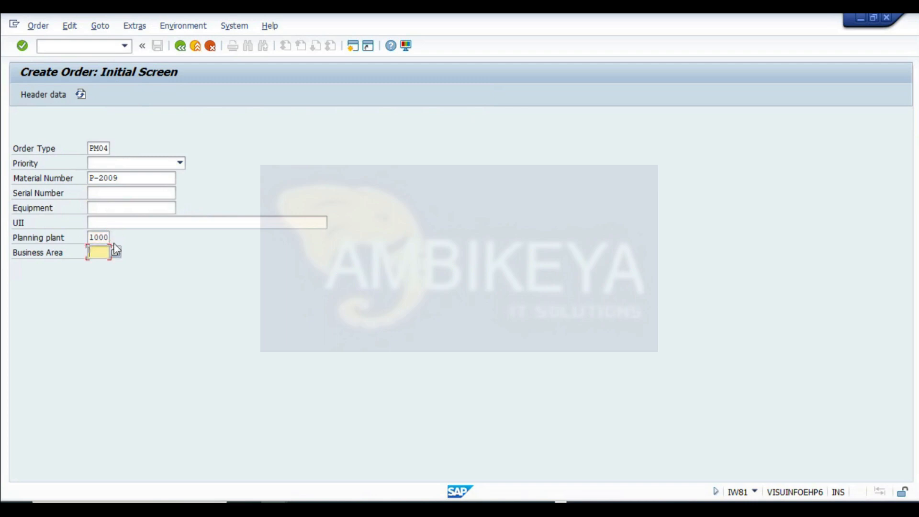
{"action": "left_click", "coordinate": [116, 256]}
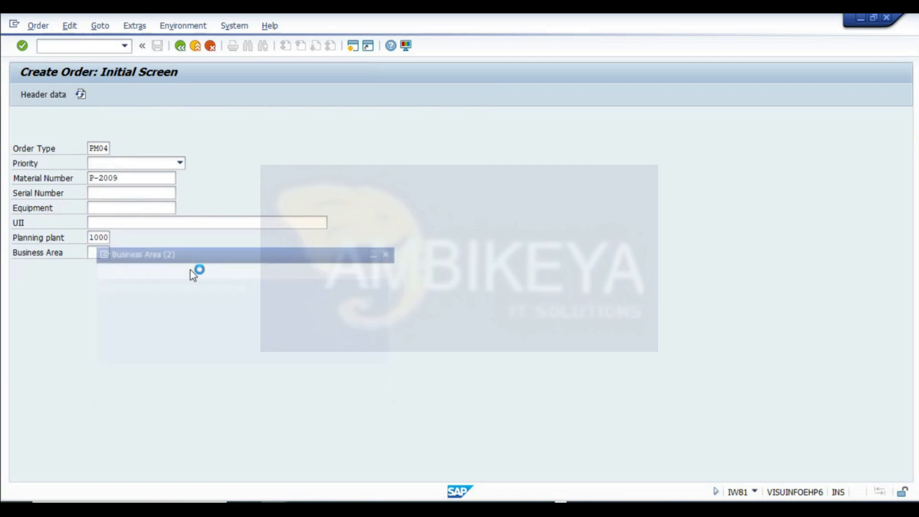
{"action": "double_click", "coordinate": [147, 239]}
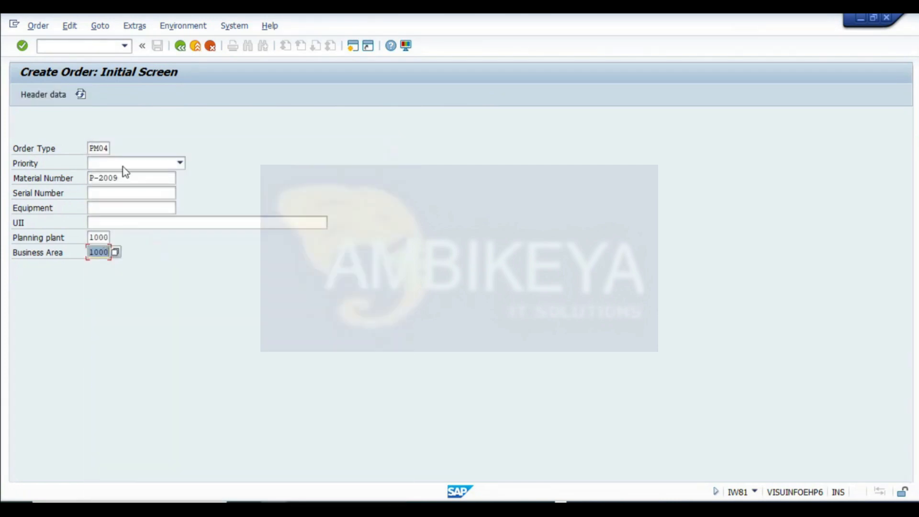
- Capture the create order initial screen and paste it into the REFURBISH sheet at A132
{"action": "key", "text": "super+shift+s"}
{"action": "left_click_drag", "start_coordinate": [4, 61], "coordinate": [344, 272]}
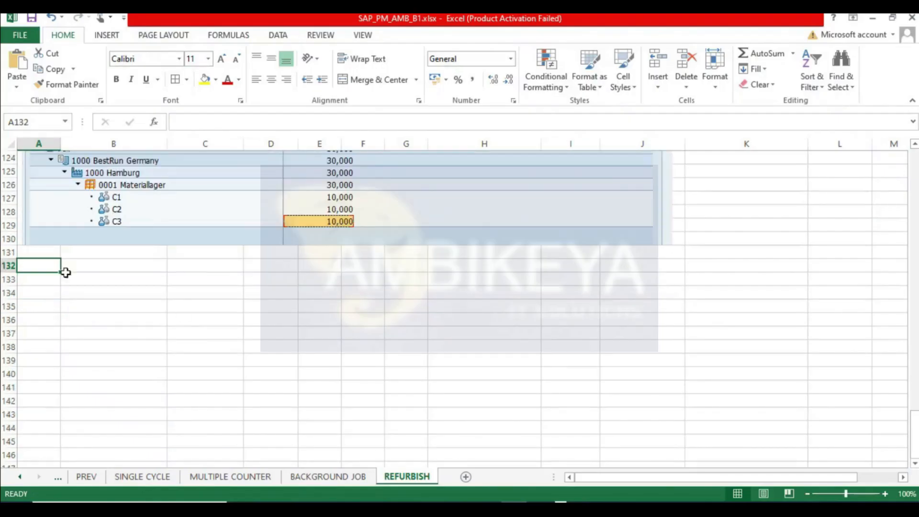
{"action": "key", "text": "ctrl+v"}
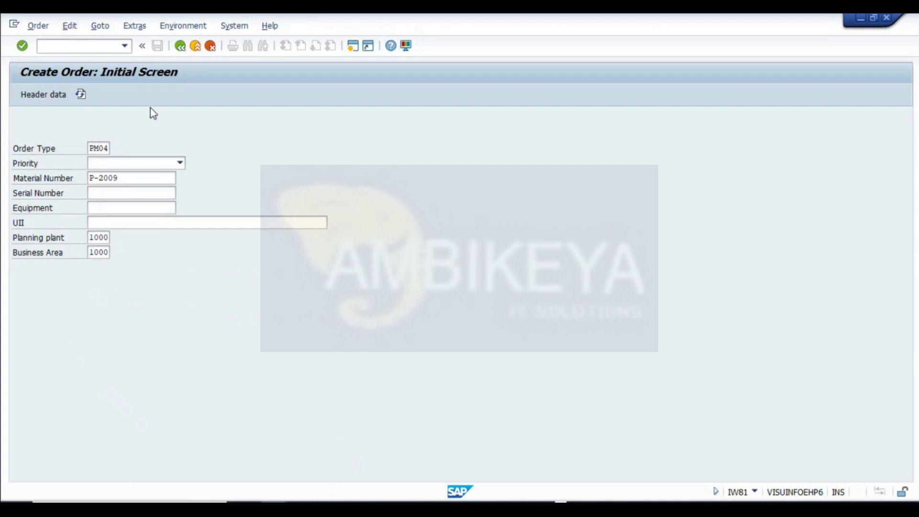
- Continue to the order header and enter the description "REFURBIHMENT OF PUMP"
{"action": "key", "text": "Return"}
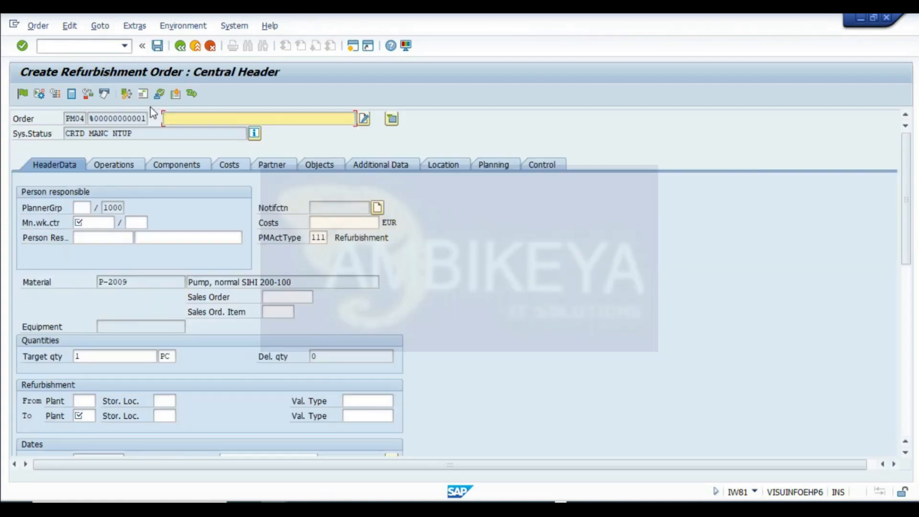
{"action": "type", "text": "REFURBIHMENT OF PUMP"}
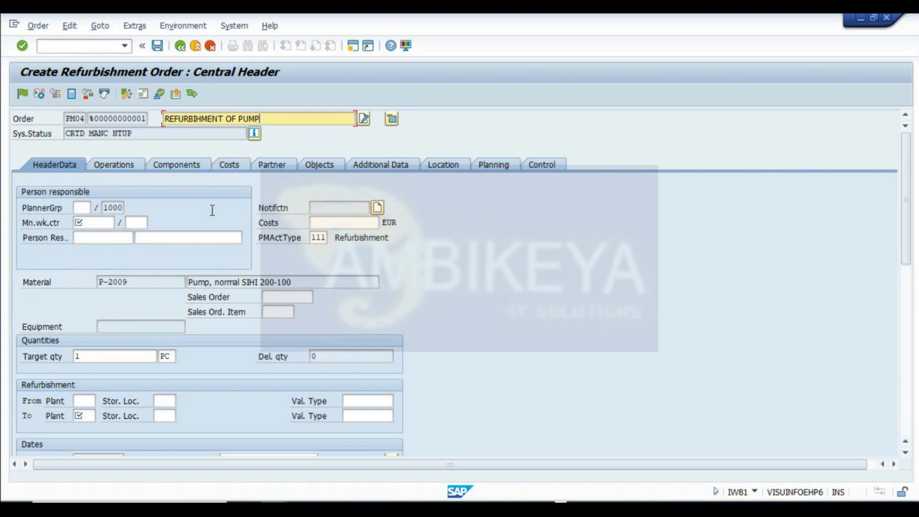
- Set planner group 105 and main work center RBDY1ME2 at plant 1000 in the header data
{"action": "left_click", "coordinate": [94, 222]}
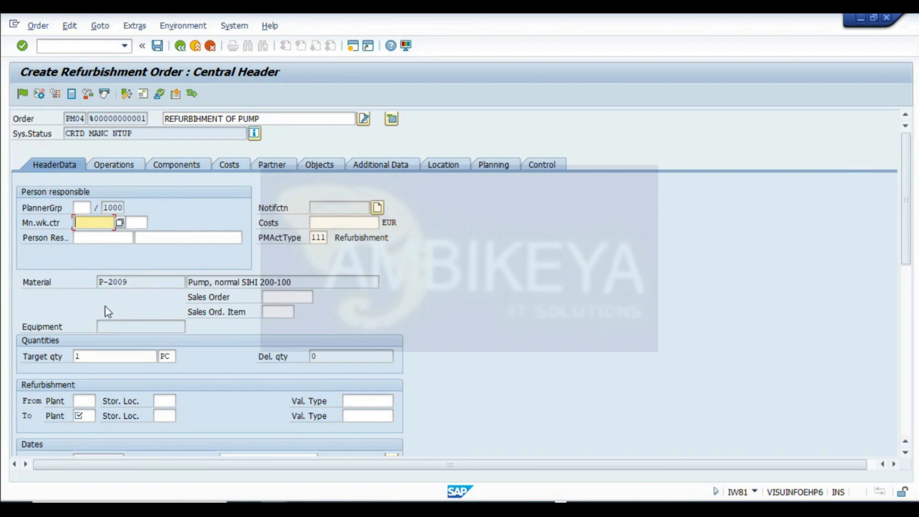
{"action": "left_click_drag", "start_coordinate": [133, 285], "coordinate": [1, 228]}
{"action": "left_click_drag", "start_coordinate": [132, 284], "coordinate": [10, 257]}
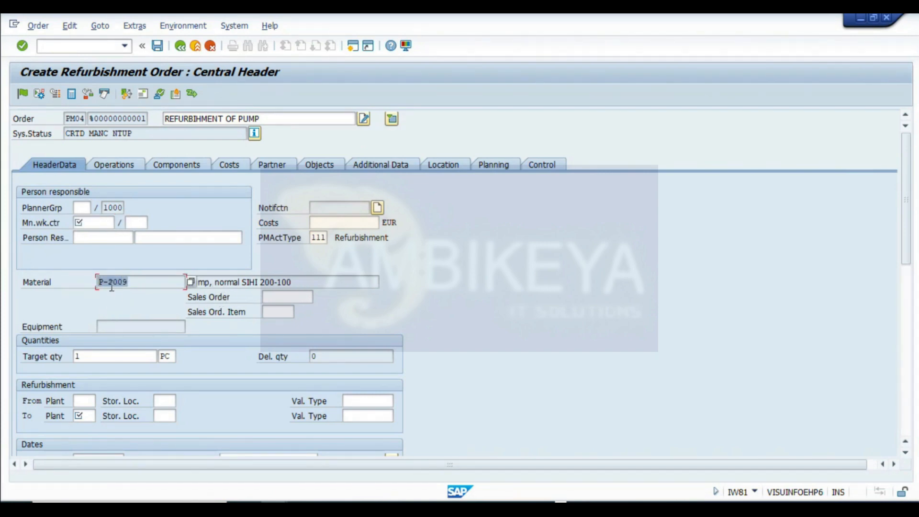
{"action": "left_click_drag", "start_coordinate": [132, 283], "coordinate": [61, 271]}
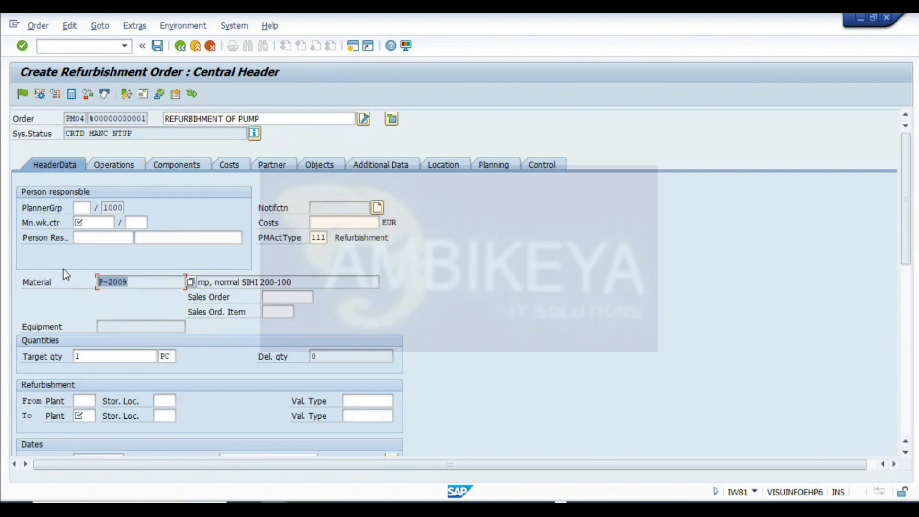
{"action": "left_click", "coordinate": [80, 207]}
{"action": "type", "text": "1"}
{"action": "left_click", "coordinate": [83, 220]}
{"action": "left_click", "coordinate": [88, 223]}
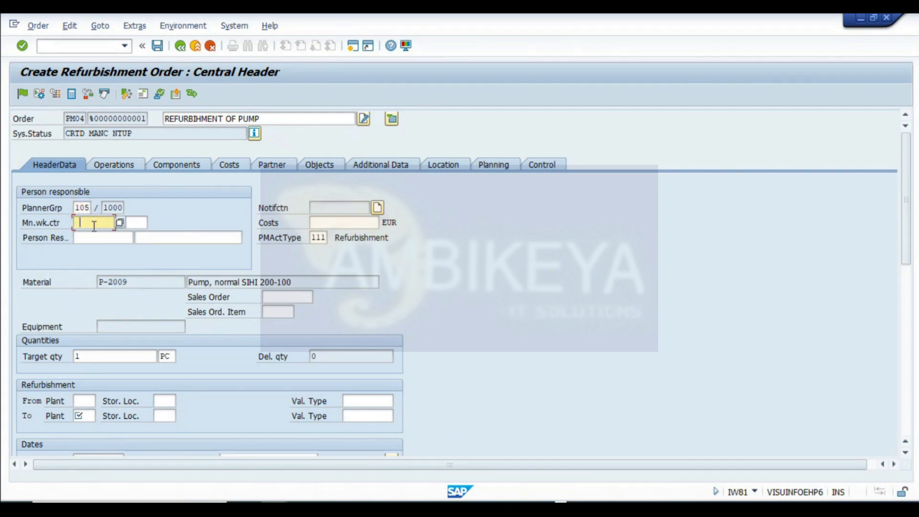
{"action": "left_click", "coordinate": [96, 236]}
{"action": "left_click", "coordinate": [138, 223]}
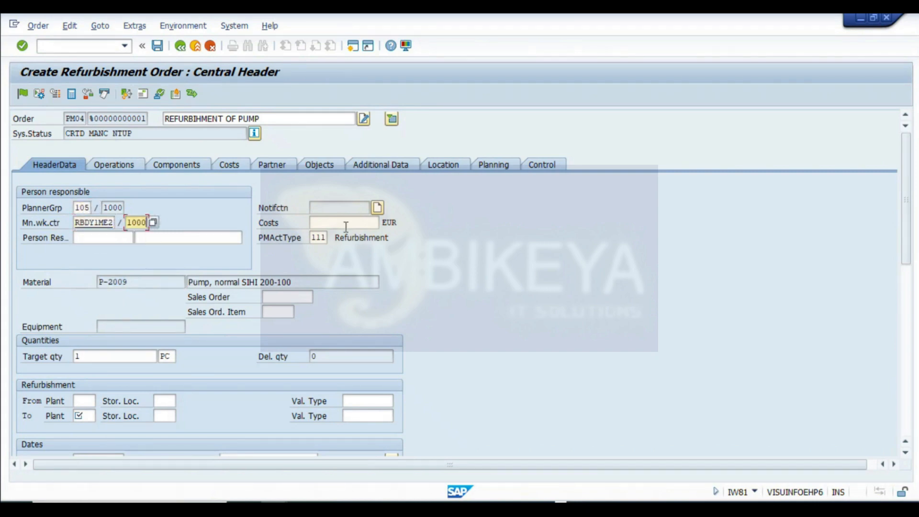
- Enter estimated costs of 1500 EUR in the refurbishment order header
{"action": "left_click", "coordinate": [326, 225]}
{"action": "left_click", "coordinate": [329, 237]}
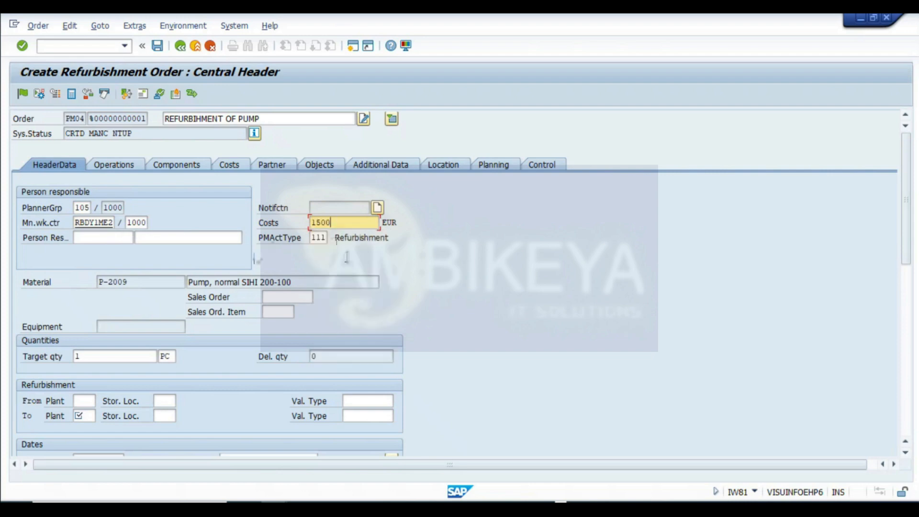
{"action": "left_click_drag", "start_coordinate": [343, 223], "coordinate": [158, 223]}
- Check the stock overview for material P-2009 in the SAP session, then return to the workbook
{"action": "left_click", "coordinate": [514, 509]}
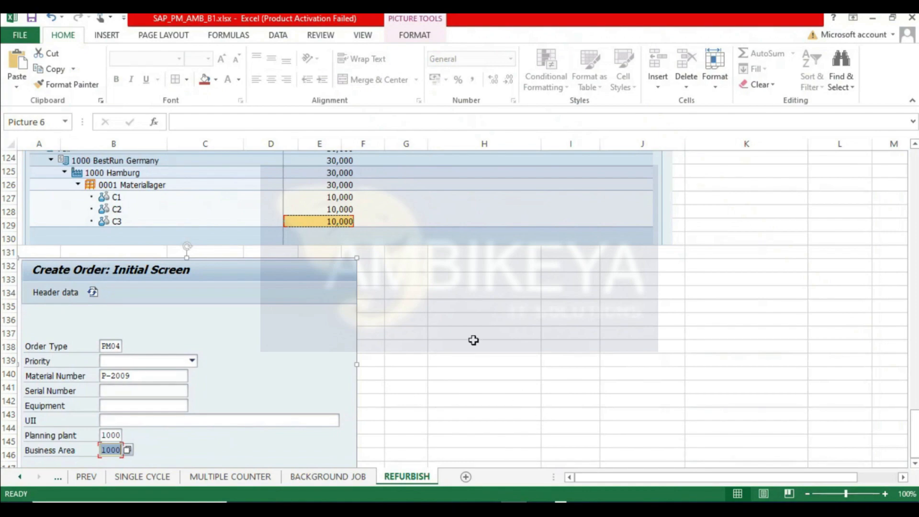
{"action": "mouse_move", "coordinate": [303, 458]}
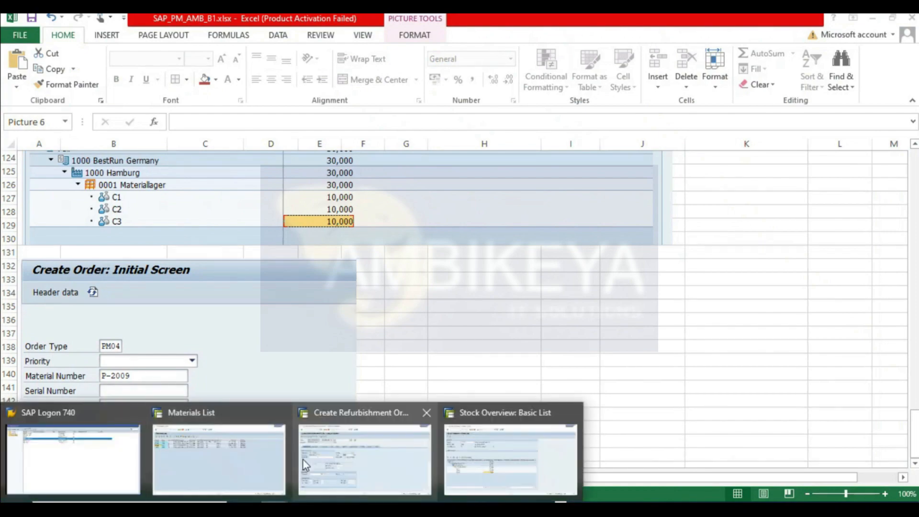
{"action": "left_click", "coordinate": [514, 458]}
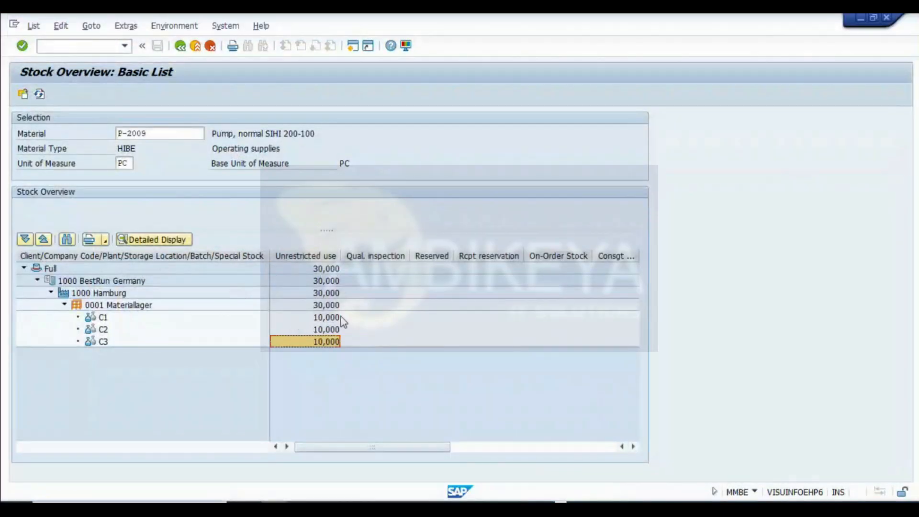
{"action": "left_click", "coordinate": [515, 509]}
- Insert a new blank column at column H of the REFURBISH sheet
{"action": "scroll", "coordinate": [419, 323], "scroll_direction": "up", "scroll_amount": 20}
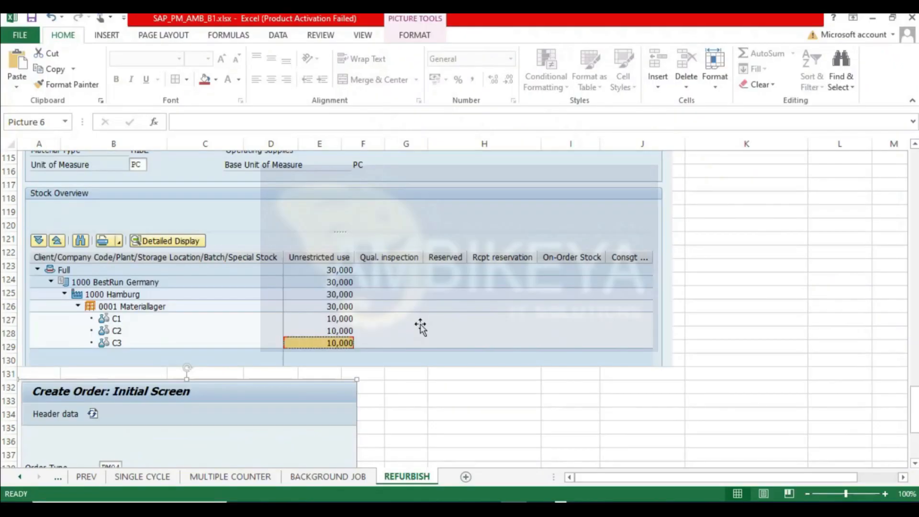
{"action": "scroll", "coordinate": [420, 327], "scroll_direction": "up", "scroll_amount": 20}
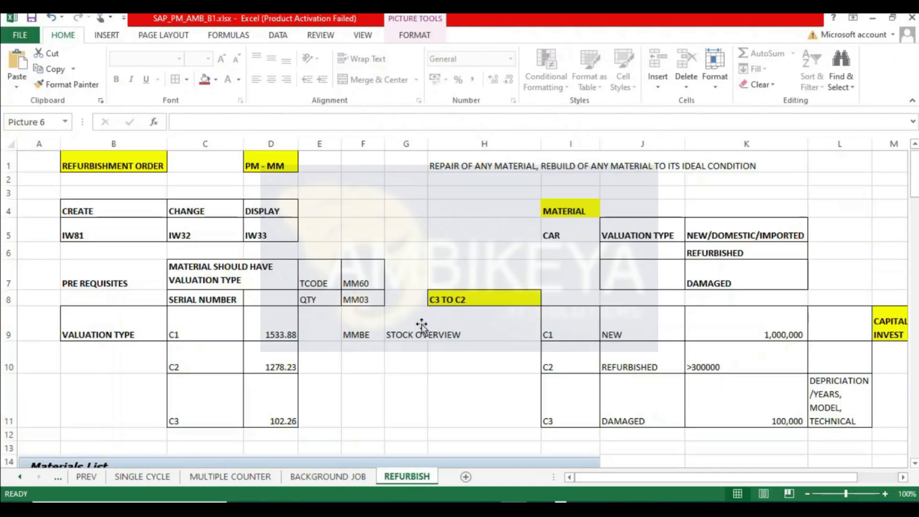
{"action": "scroll", "coordinate": [421, 325], "scroll_direction": "down", "scroll_amount": 1}
{"action": "left_click", "coordinate": [520, 143]}
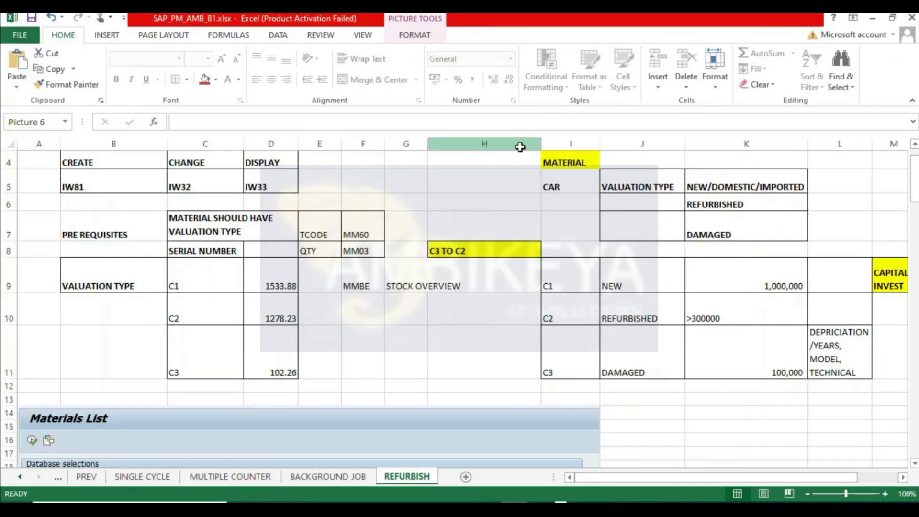
{"action": "right_click", "coordinate": [520, 143]}
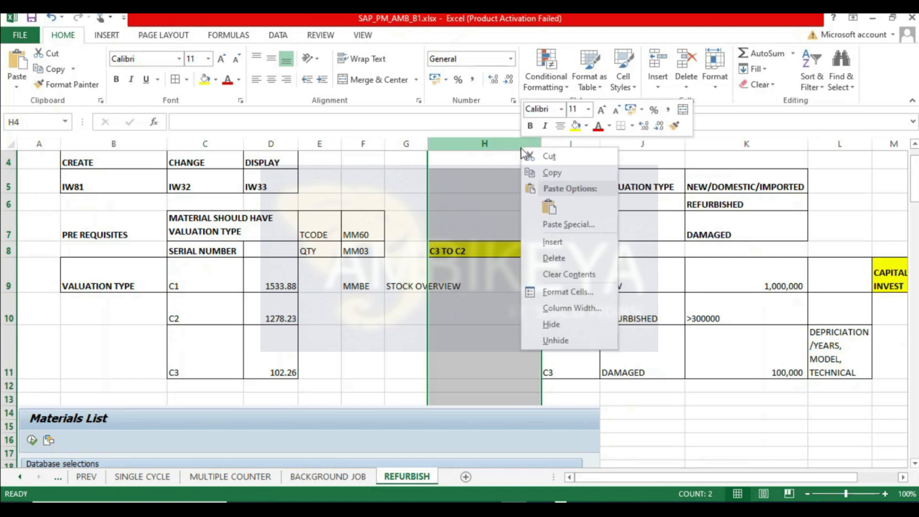
{"action": "left_click", "coordinate": [596, 243]}
{"action": "left_click", "coordinate": [644, 463]}
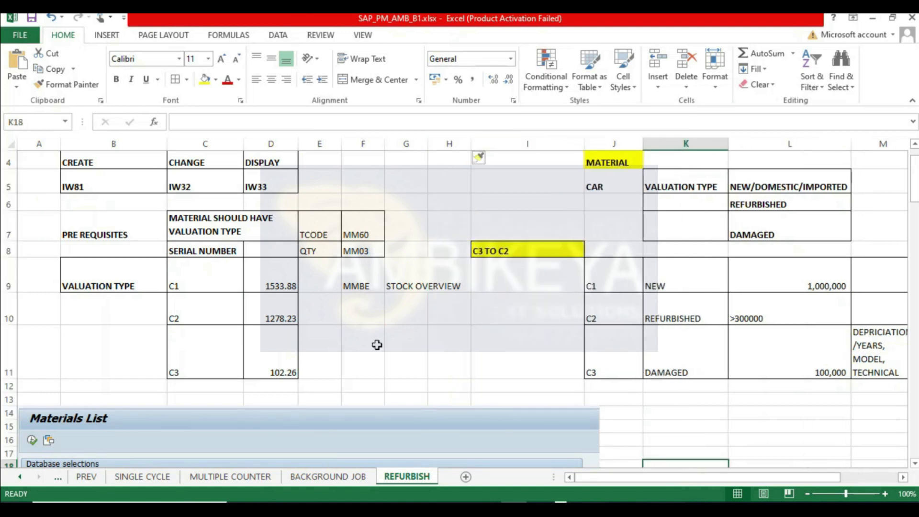
- Enter a quantity of 10 in cells E9, E10 and E11 beside the C1, C2 and C3 prices
{"action": "left_click", "coordinate": [336, 315]}
{"action": "left_click", "coordinate": [318, 273]}
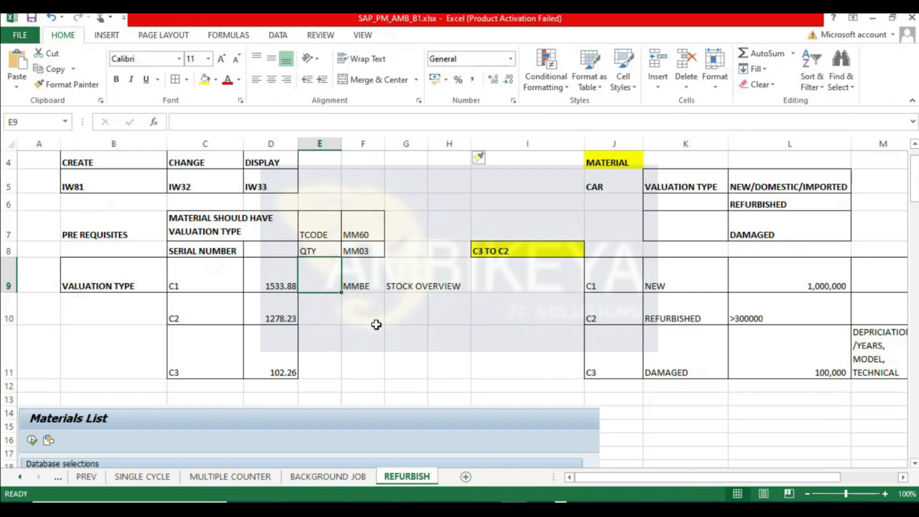
{"action": "type", "text": "10"}
{"action": "key", "text": "Return"}
{"action": "type", "text": "10"}
{"action": "key", "text": "Return"}
{"action": "type", "text": "10"}
{"action": "key", "text": "Return"}
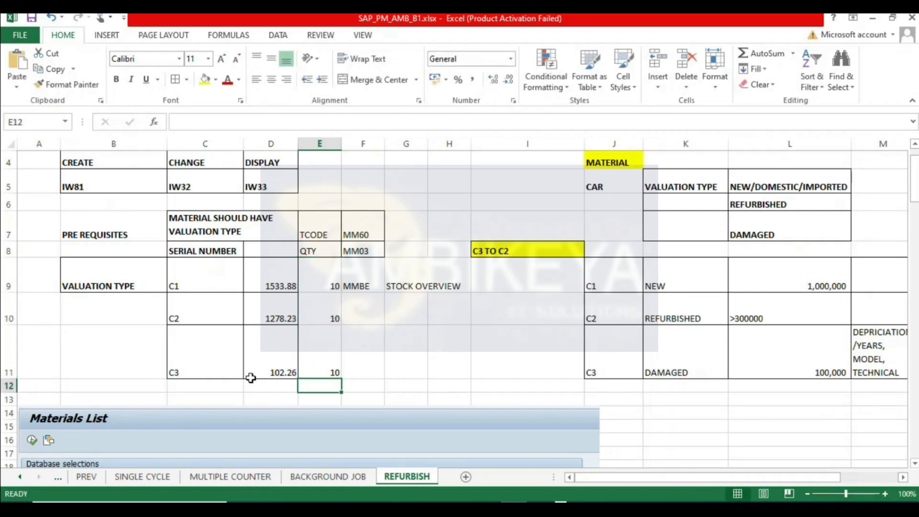
- Enter the formula =E10*D10 in F10 to compute the C2 stock value
{"action": "scroll", "coordinate": [417, 301], "scroll_direction": "up", "scroll_amount": 1}
{"action": "left_click", "coordinate": [510, 300]}
{"action": "scroll", "coordinate": [509, 301], "scroll_direction": "down", "scroll_amount": 1}
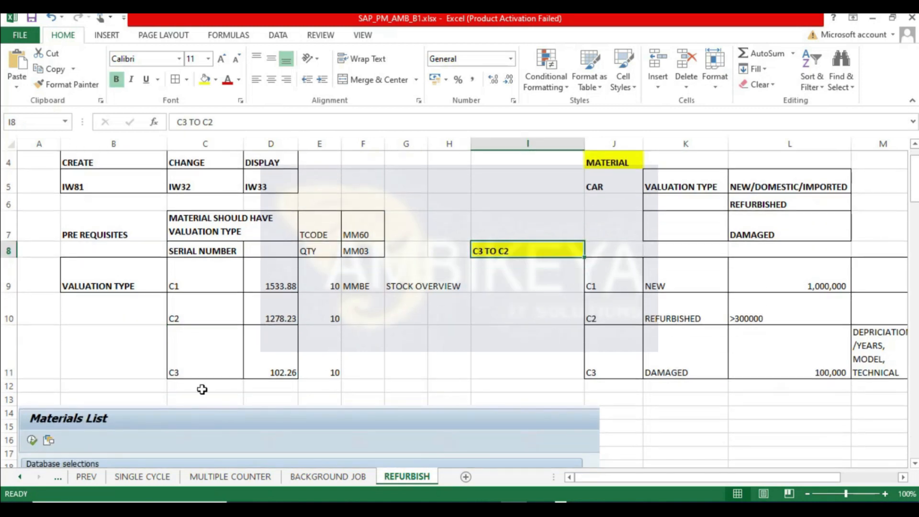
{"action": "left_click", "coordinate": [210, 366]}
{"action": "left_click", "coordinate": [281, 371]}
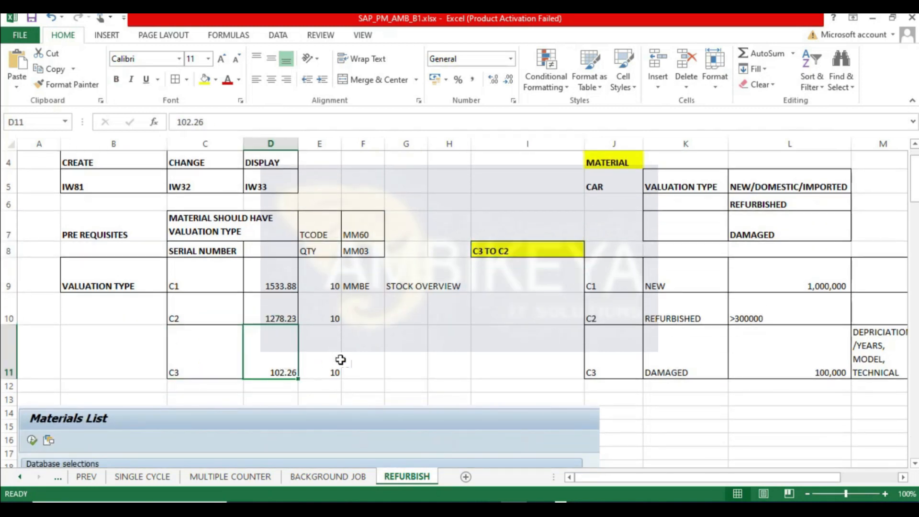
{"action": "left_click", "coordinate": [276, 317]}
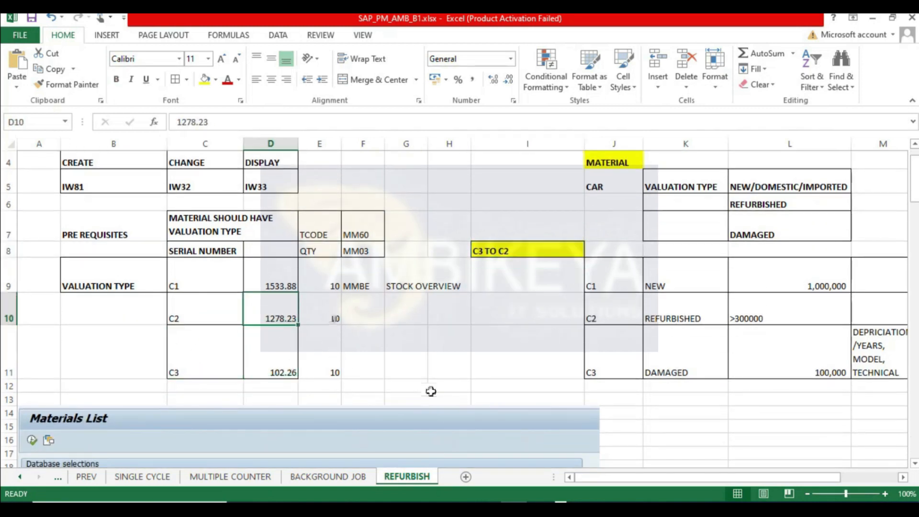
{"action": "left_click", "coordinate": [366, 319]}
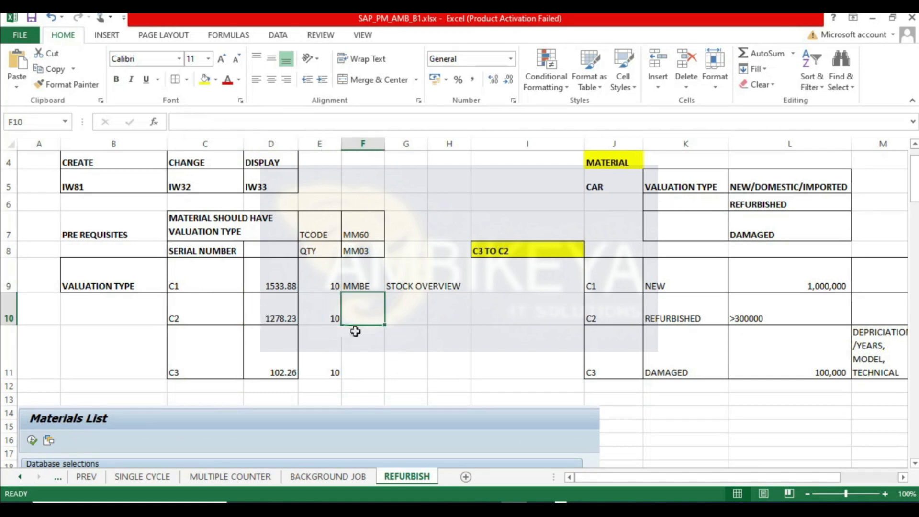
{"action": "type", "text": "="}
{"action": "key", "text": "Left"}
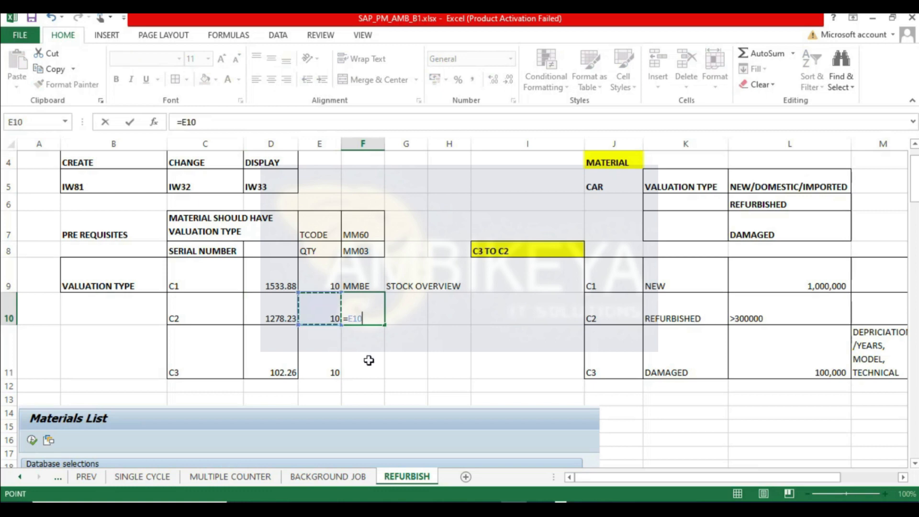
{"action": "type", "text": "*"}
{"action": "left_click", "coordinate": [266, 308]}
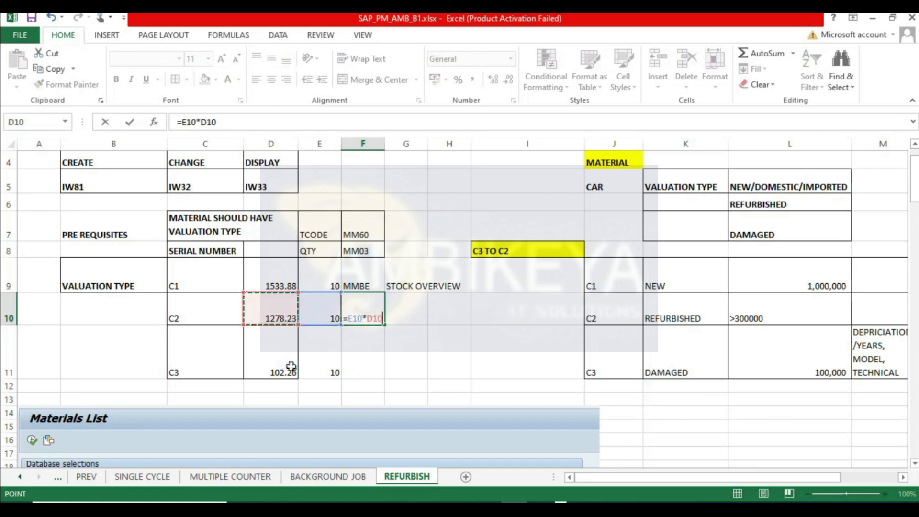
{"action": "key", "text": "Return"}
- Apply comma number format to F10 and widen column F slightly
{"action": "key", "text": "Up"}
{"action": "left_click", "coordinate": [472, 81]}
{"action": "left_click_drag", "start_coordinate": [384, 146], "coordinate": [394, 146]}
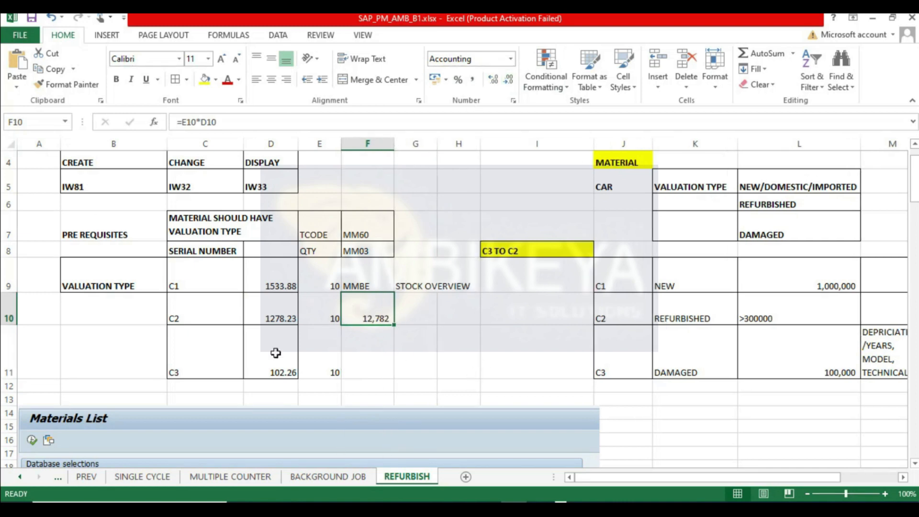
- Enter 1500 in H12 and format it with a larger bold font and yellow fill, widening column H
{"action": "left_click", "coordinate": [457, 393]}
{"action": "type", "text": "1500"}
{"action": "key", "text": "Return"}
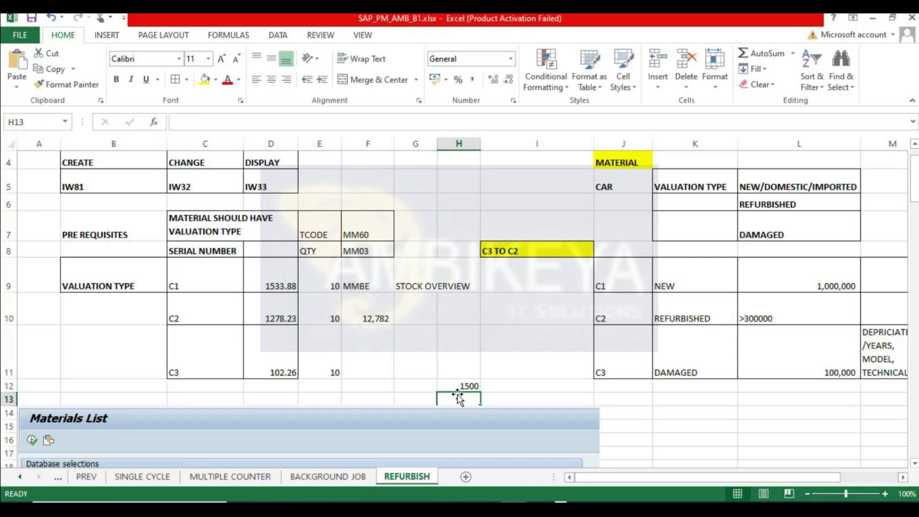
{"action": "left_click", "coordinate": [458, 386]}
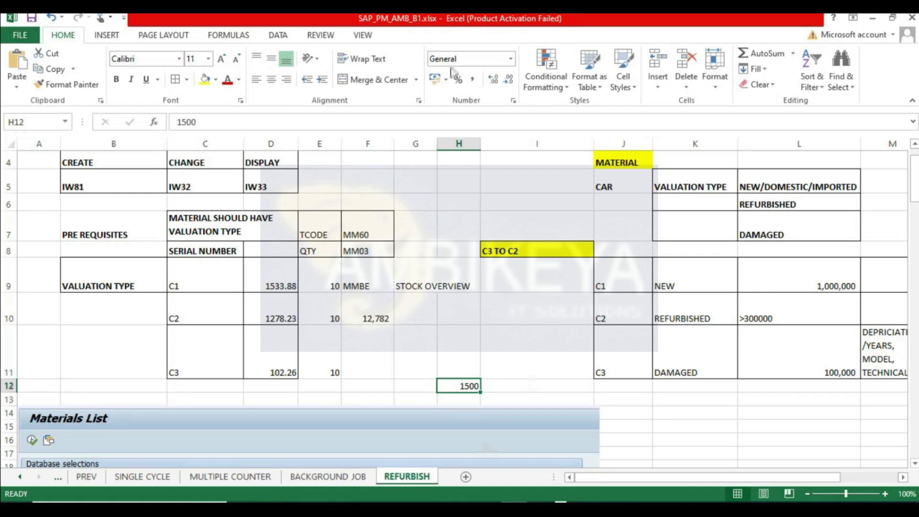
{"action": "left_click", "coordinate": [221, 58]}
{"action": "left_click", "coordinate": [221, 58]}
{"action": "left_click", "coordinate": [221, 59]}
{"action": "left_click", "coordinate": [221, 58]}
{"action": "left_click", "coordinate": [205, 80]}
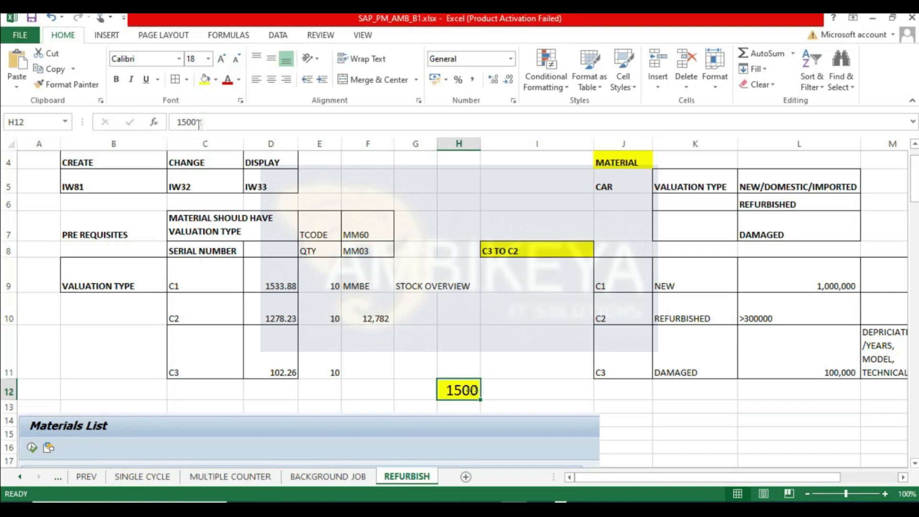
{"action": "left_click", "coordinate": [117, 79]}
{"action": "left_click_drag", "start_coordinate": [480, 142], "coordinate": [490, 143]}
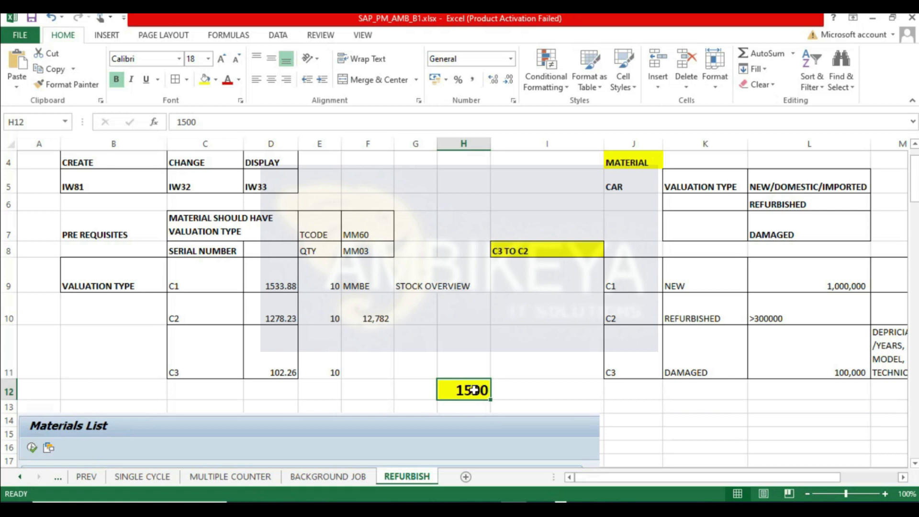
- Enter the formula =F10+H12 in G10 to add the refurbishment cost to the C2 stock value
{"action": "left_click", "coordinate": [361, 318]}
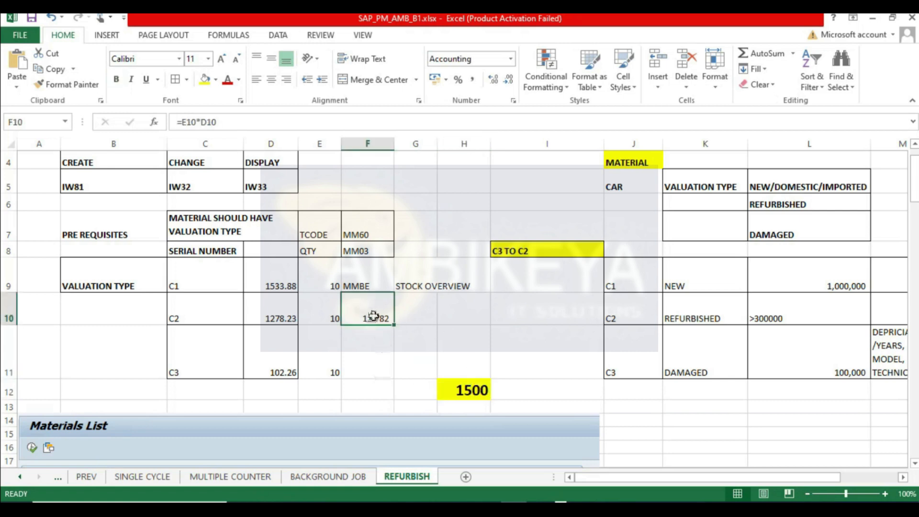
{"action": "double_click", "coordinate": [372, 317]}
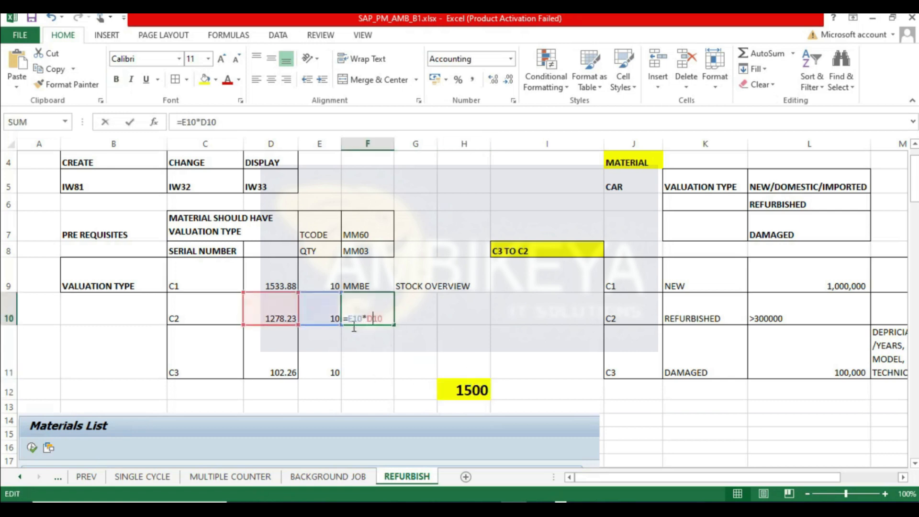
{"action": "key", "text": "Return"}
{"action": "double_click", "coordinate": [378, 316]}
{"action": "key", "text": "Return"}
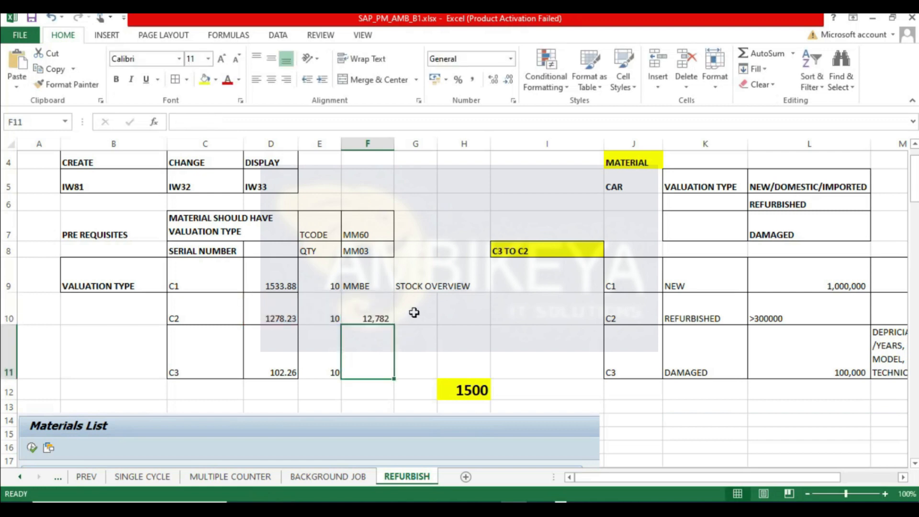
{"action": "left_click", "coordinate": [412, 311]}
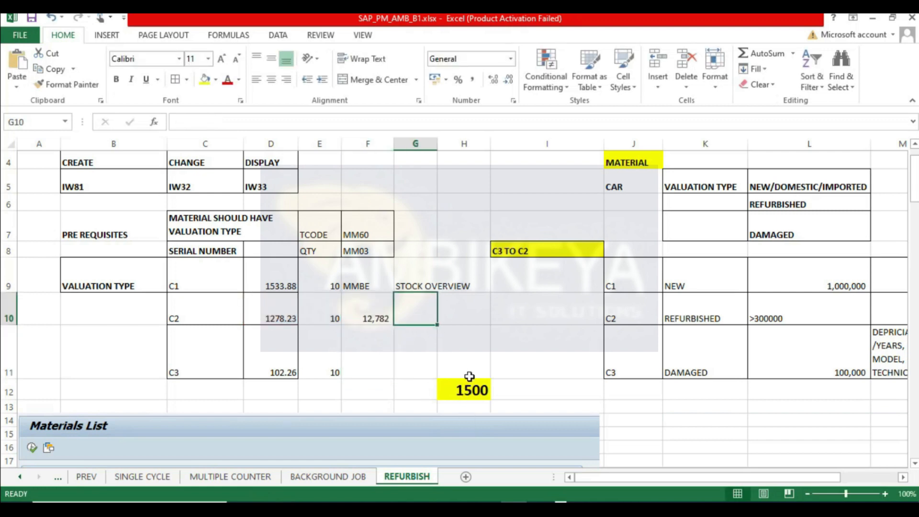
{"action": "type", "text": "="}
{"action": "left_click", "coordinate": [378, 313]}
{"action": "type", "text": "+"}
{"action": "left_click", "coordinate": [465, 392]}
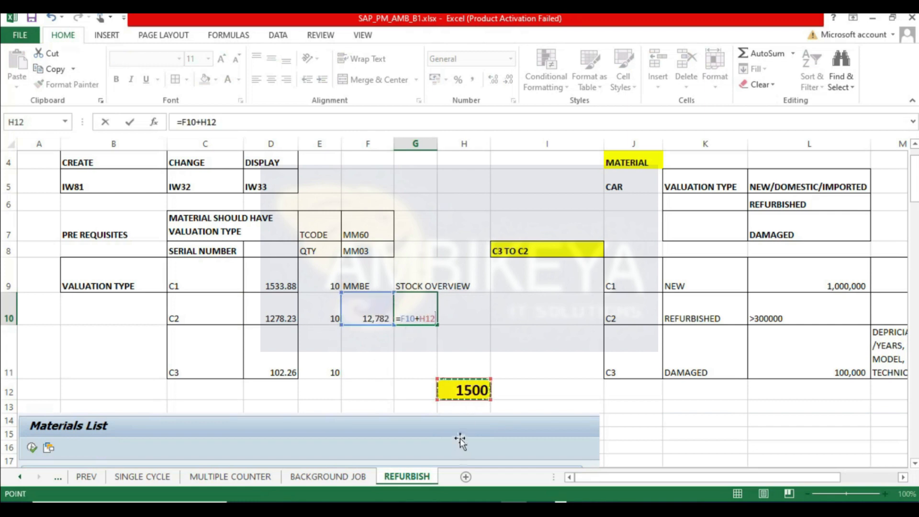
{"action": "key", "text": "Tab"}
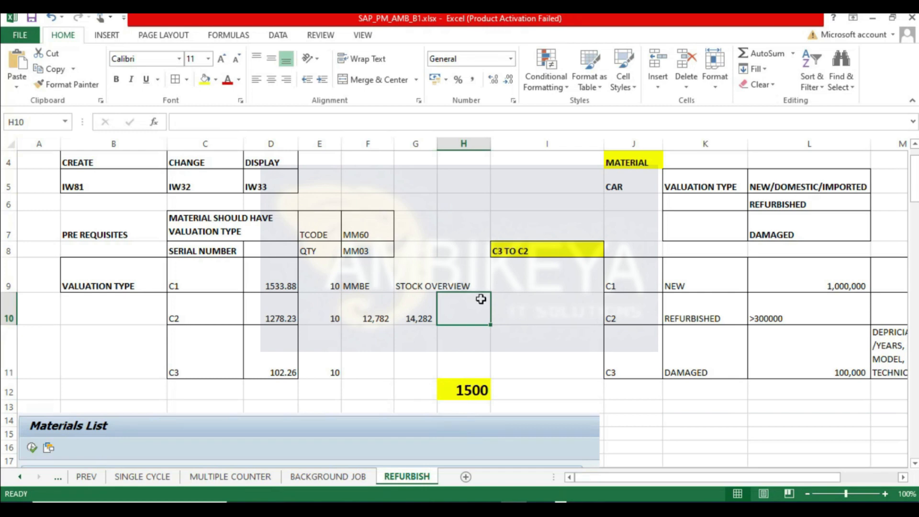
- Enter quantity 11 in H10 and the heading MOVING AVERAGE PRICE in I9
{"action": "type", "text": "11"}
{"action": "key", "text": "Tab"}
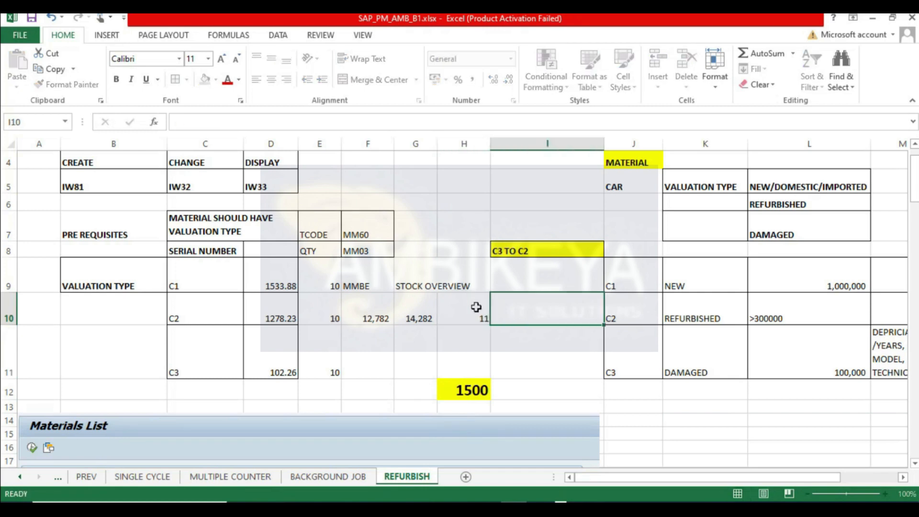
{"action": "left_click", "coordinate": [522, 288]}
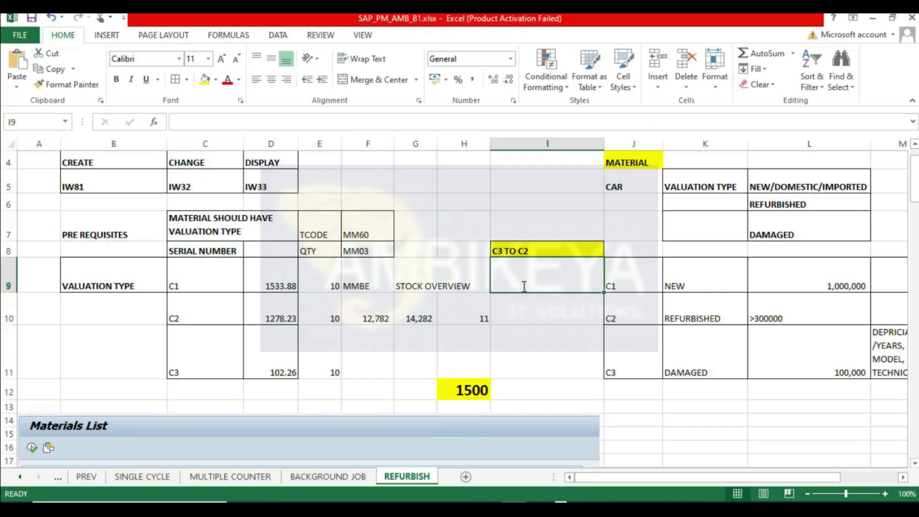
{"action": "type", "text": "MOVING AVA"}
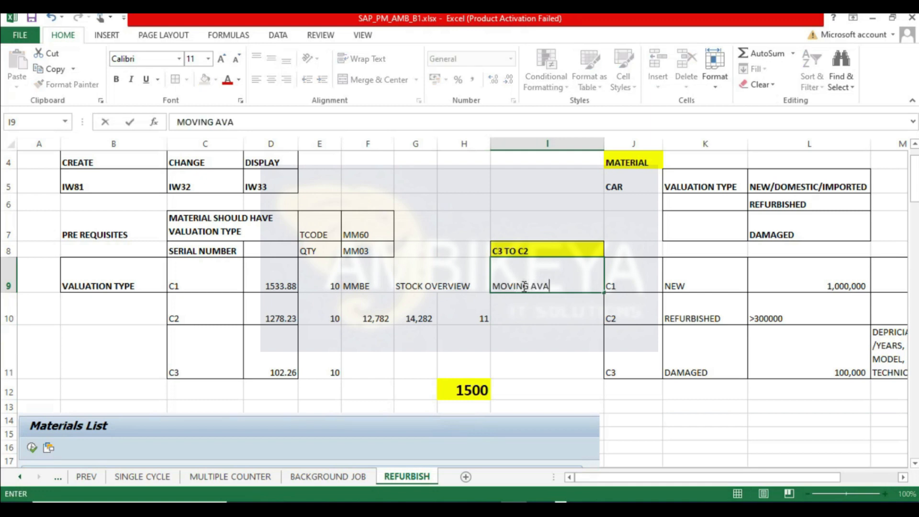
{"action": "type", "text": "RAGE PRICE"}
{"action": "key", "text": "Return"}
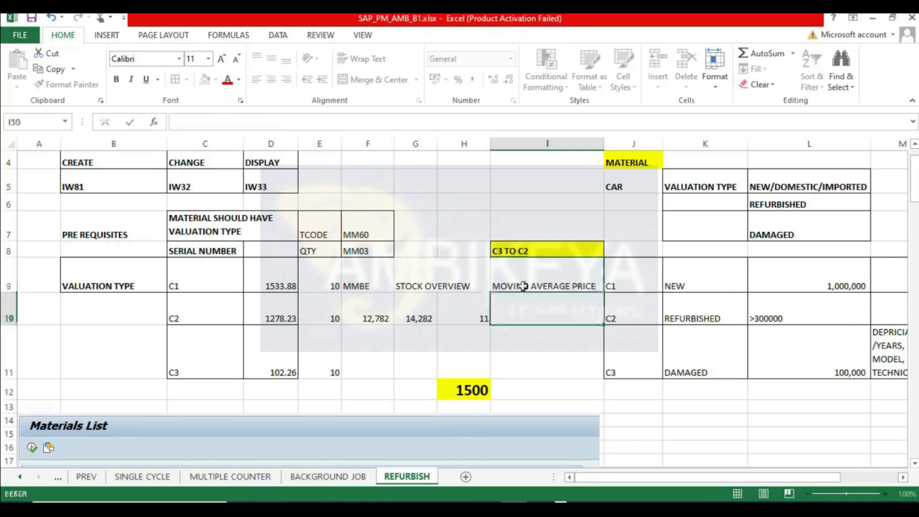
- Make the MOVING AVERAGE PRICE heading bold with a yellow fill
{"action": "left_click", "coordinate": [522, 285]}
{"action": "left_click", "coordinate": [204, 79]}
{"action": "left_click", "coordinate": [116, 78]}
- Compute the moving average price in I10 with =G10/H10, then fill it yellow and enlarge its font
{"action": "left_click", "coordinate": [554, 317]}
{"action": "type", "text": "="}
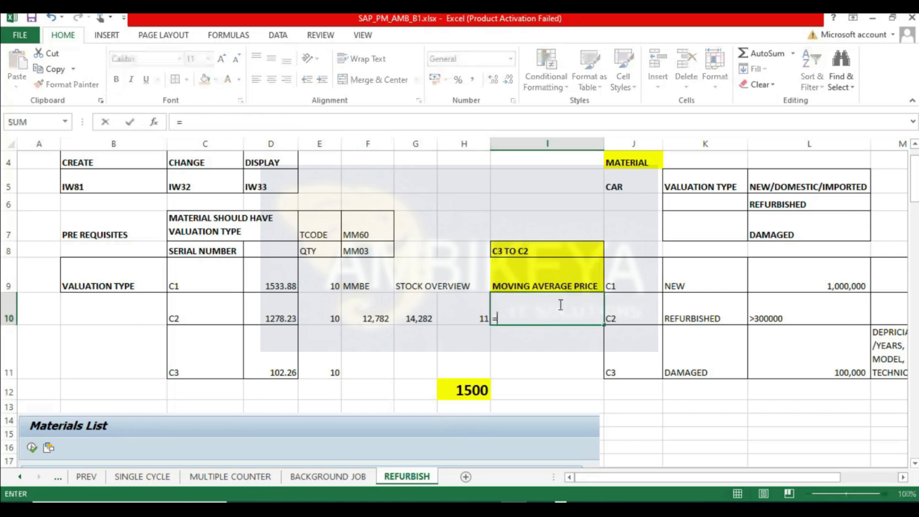
{"action": "left_click", "coordinate": [421, 316]}
{"action": "type", "text": "/"}
{"action": "left_click", "coordinate": [467, 314]}
{"action": "key", "text": "Return"}
{"action": "key", "text": "Up"}
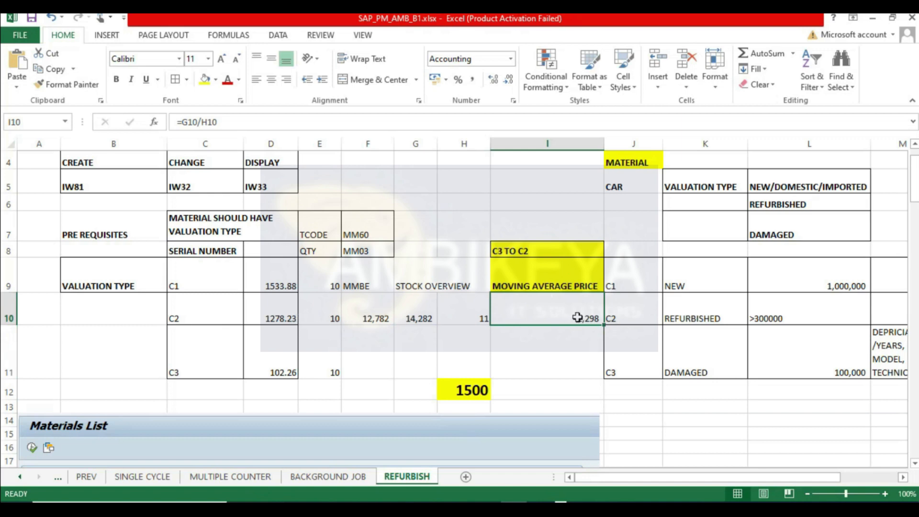
{"action": "left_click", "coordinate": [206, 81]}
{"action": "left_click", "coordinate": [221, 58]}
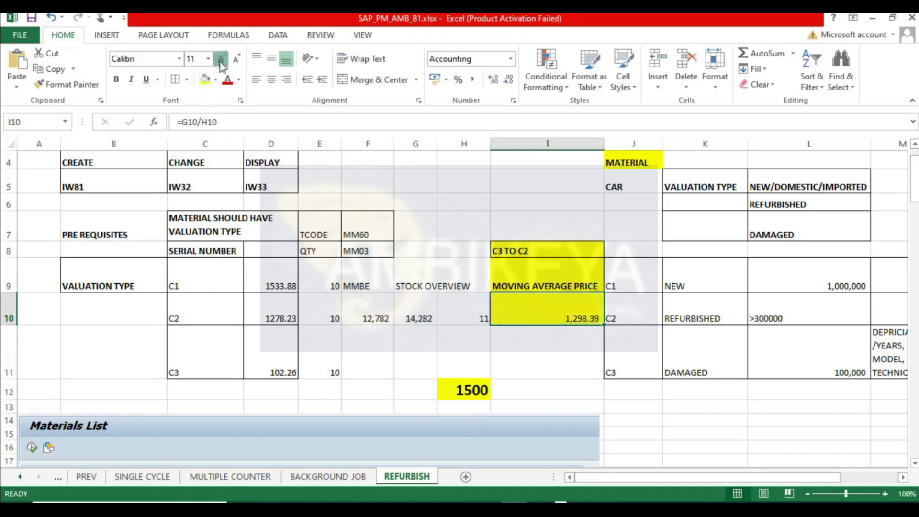
- Enlarge the font of the moving average price in I10 and make it bold
{"action": "left_click", "coordinate": [221, 58]}
{"action": "left_click", "coordinate": [221, 59]}
{"action": "left_click", "coordinate": [117, 80]}
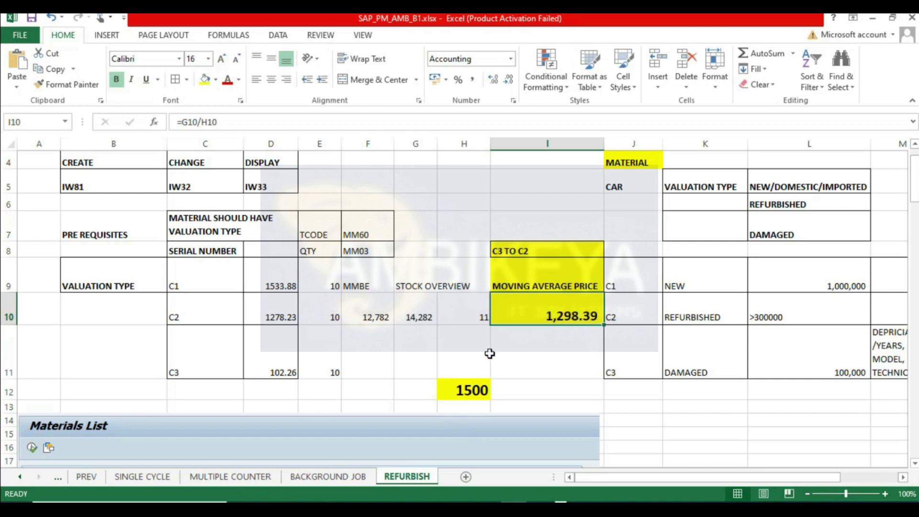
- Try refurbishment costs of 1300 and 150 in H12, then restore it to 1500
{"action": "left_click", "coordinate": [481, 390]}
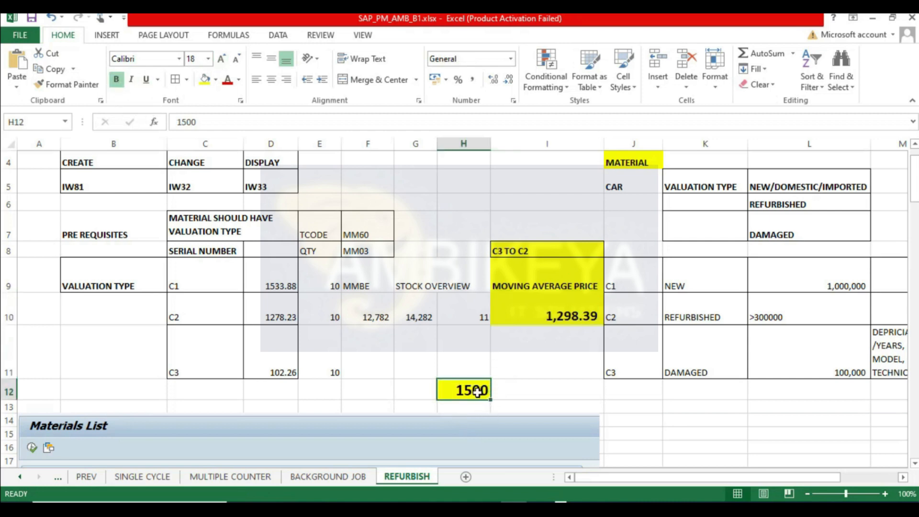
{"action": "type", "text": "1300"}
{"action": "key", "text": "Return"}
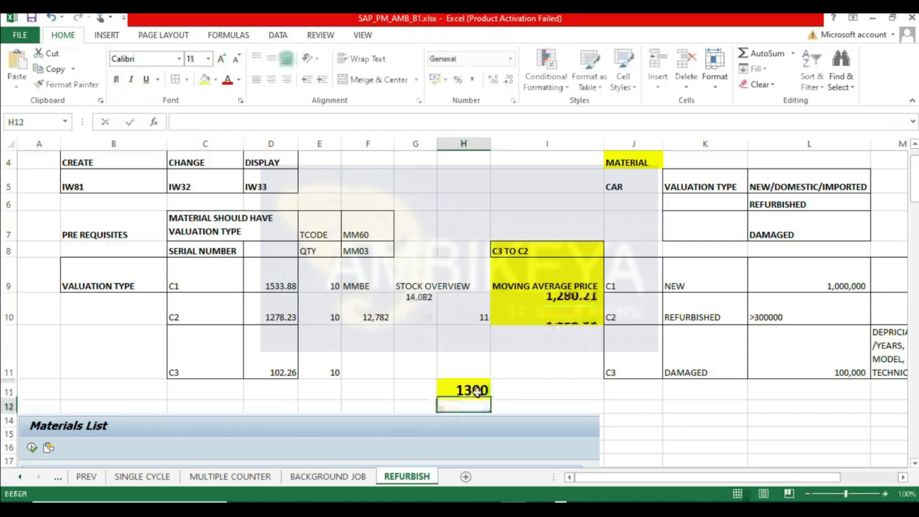
{"action": "left_click", "coordinate": [567, 306]}
{"action": "left_click", "coordinate": [468, 395]}
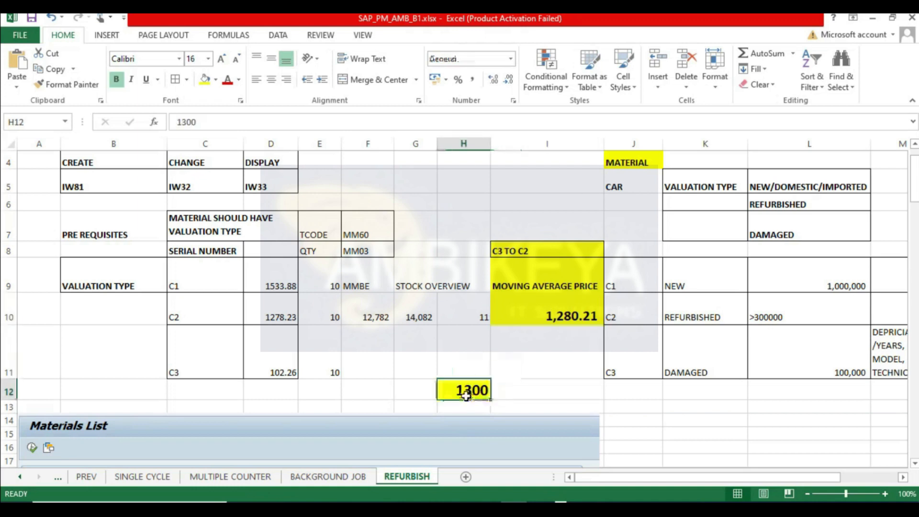
{"action": "type", "text": "16"}
{"action": "key", "text": "BackSpace"}
{"action": "type", "text": "50"}
{"action": "key", "text": "Return"}
{"action": "left_click", "coordinate": [477, 393]}
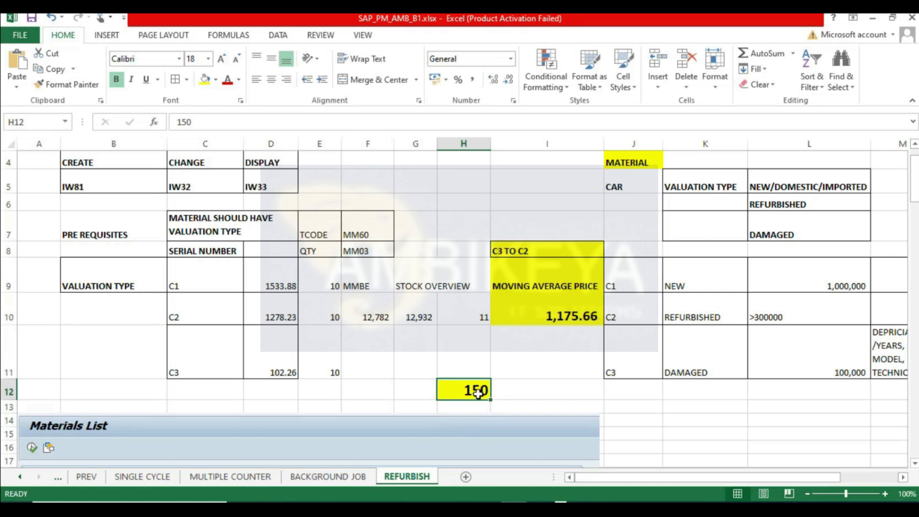
{"action": "left_click", "coordinate": [572, 311]}
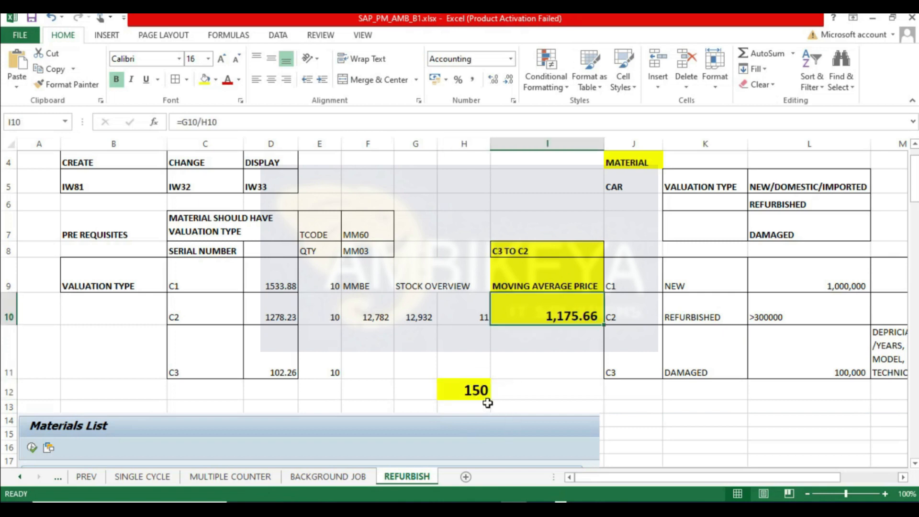
{"action": "left_click", "coordinate": [475, 392]}
{"action": "type", "text": "1500"}
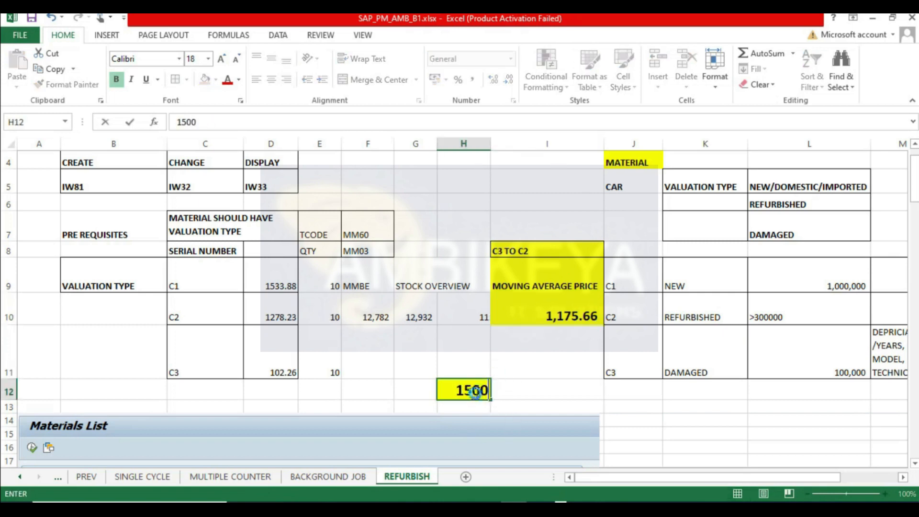
{"action": "key", "text": "Return"}
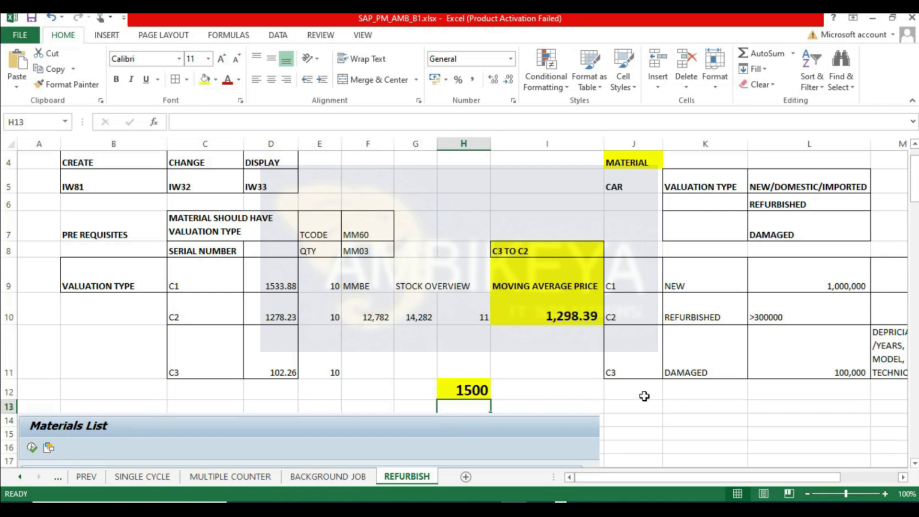
{"action": "left_click", "coordinate": [468, 388]}
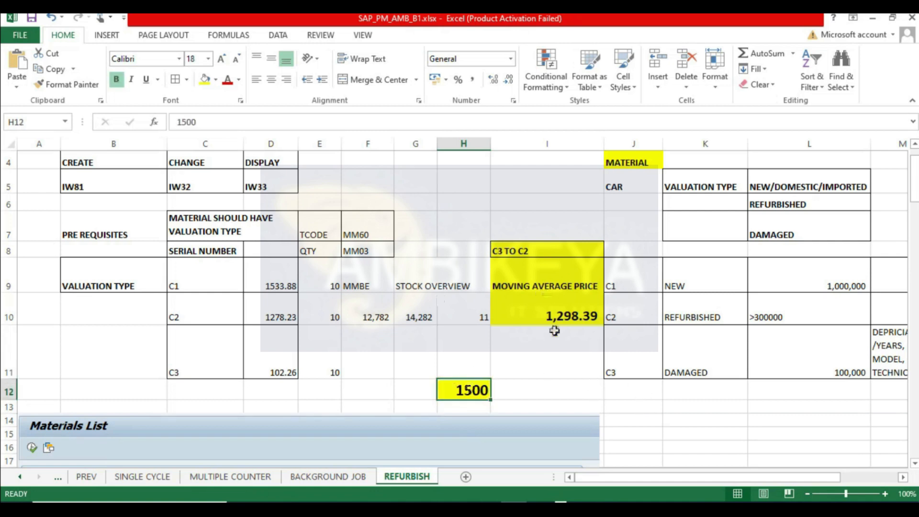
{"action": "left_click", "coordinate": [566, 318]}
- Apply borders to the quantity and value cells E9:H10
{"action": "left_click_drag", "start_coordinate": [538, 252], "coordinate": [539, 309]}
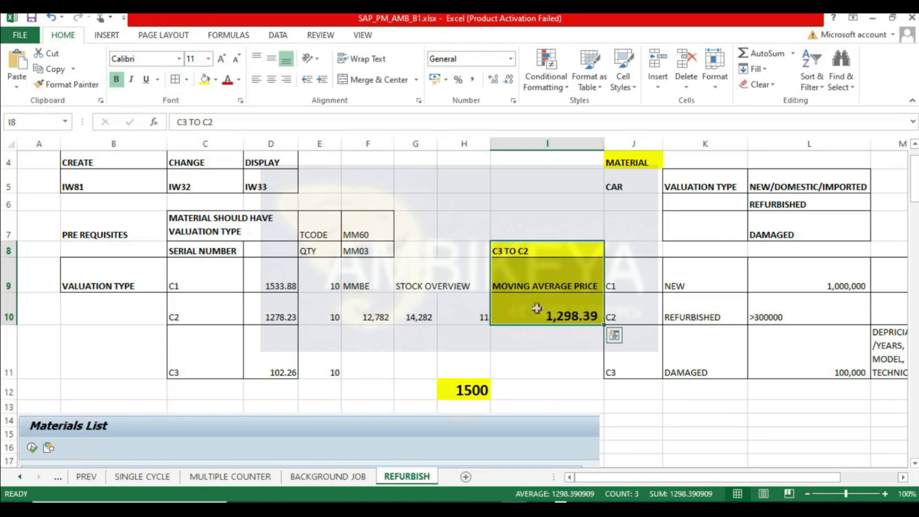
{"action": "left_click_drag", "start_coordinate": [335, 278], "coordinate": [466, 309]}
{"action": "left_click", "coordinate": [175, 79]}
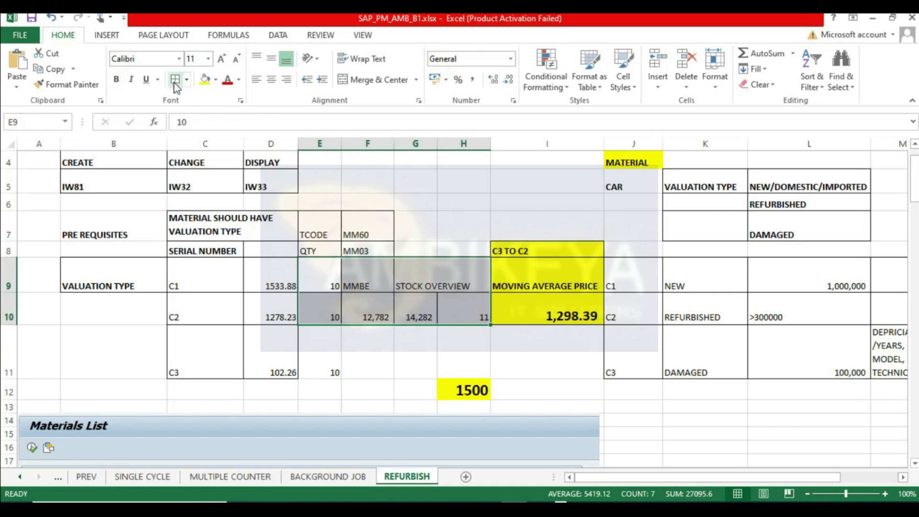
{"action": "left_click", "coordinate": [766, 431]}
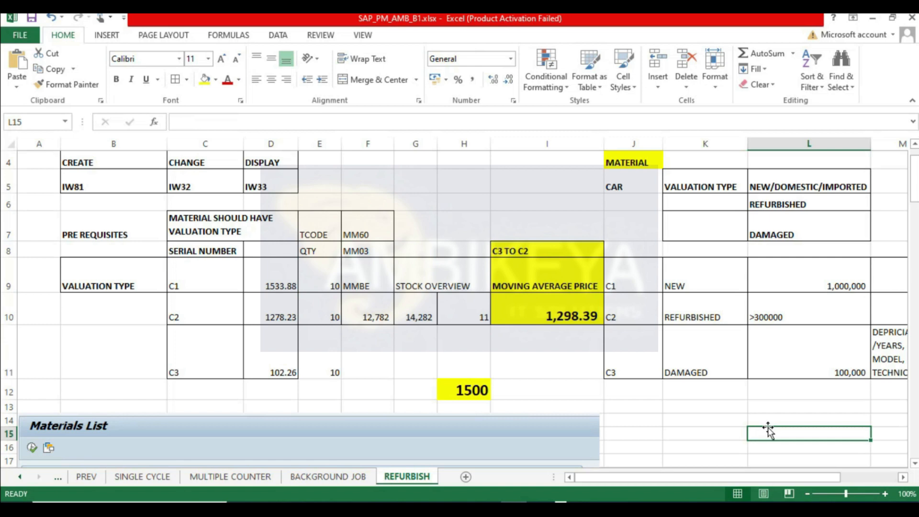
- Switch to SAP and display material P-2009's Accounting 1 view for plant 1000, valuation type C2
{"action": "left_click", "coordinate": [566, 322]}
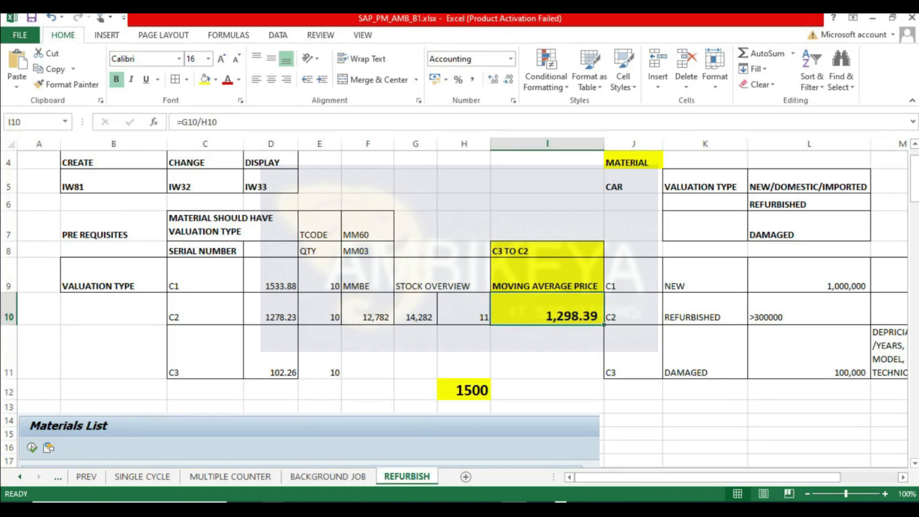
{"action": "left_click", "coordinate": [275, 509]}
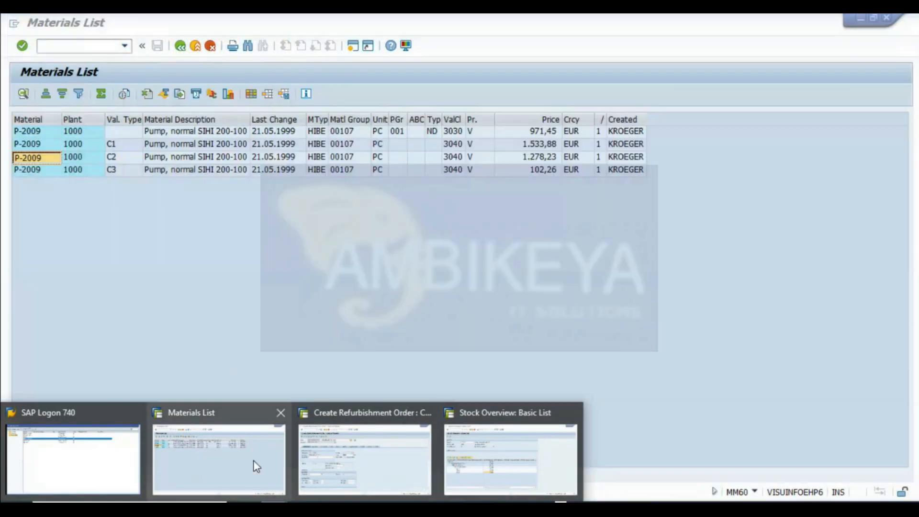
{"action": "left_click", "coordinate": [252, 466]}
{"action": "left_click", "coordinate": [180, 46]}
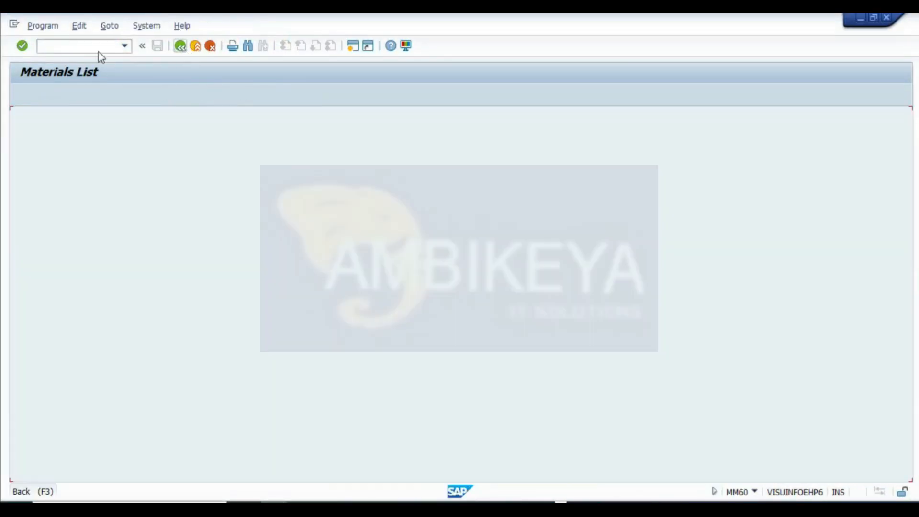
{"action": "left_click", "coordinate": [180, 45]}
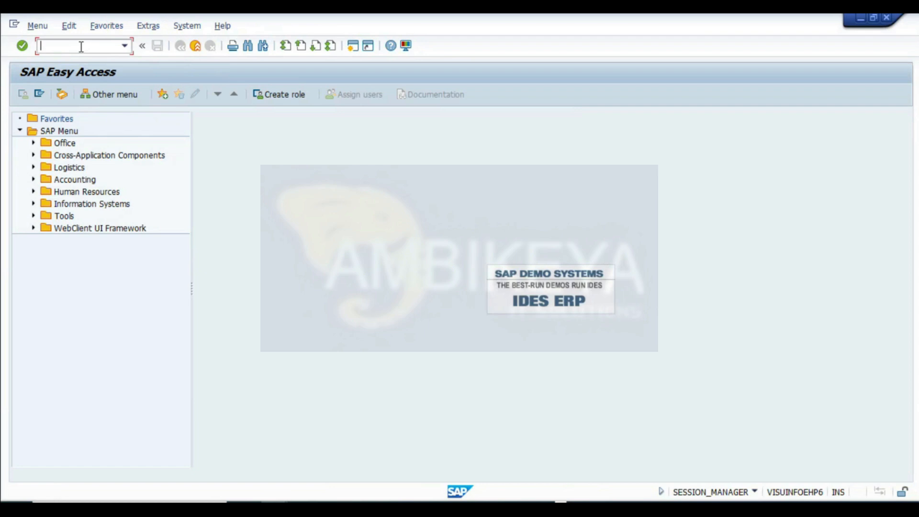
{"action": "key", "text": "Return"}
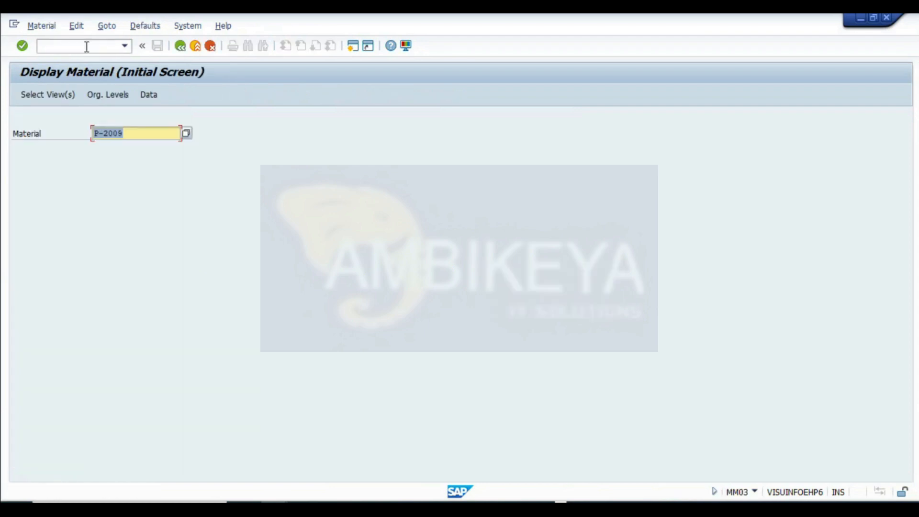
{"action": "left_click", "coordinate": [61, 95]}
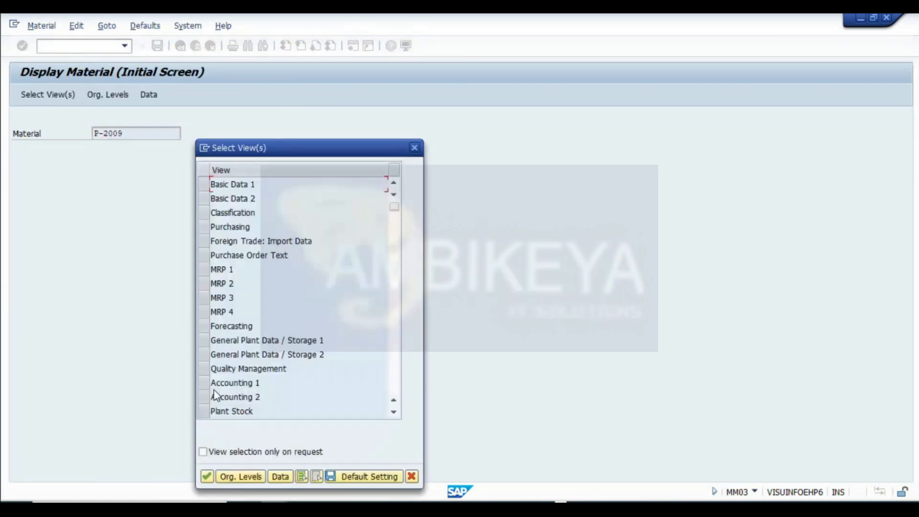
{"action": "left_click", "coordinate": [205, 384]}
{"action": "left_click", "coordinate": [206, 476]}
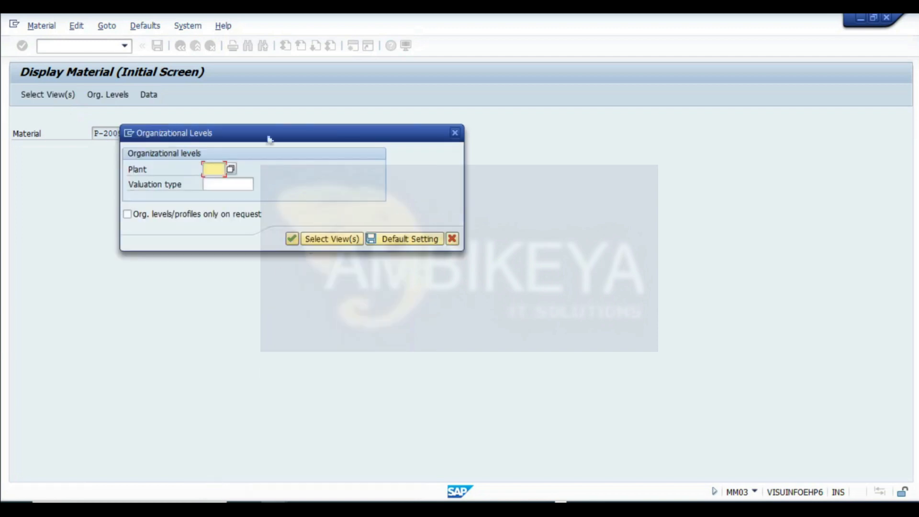
{"action": "type", "text": "1000"}
{"action": "left_click", "coordinate": [213, 184]}
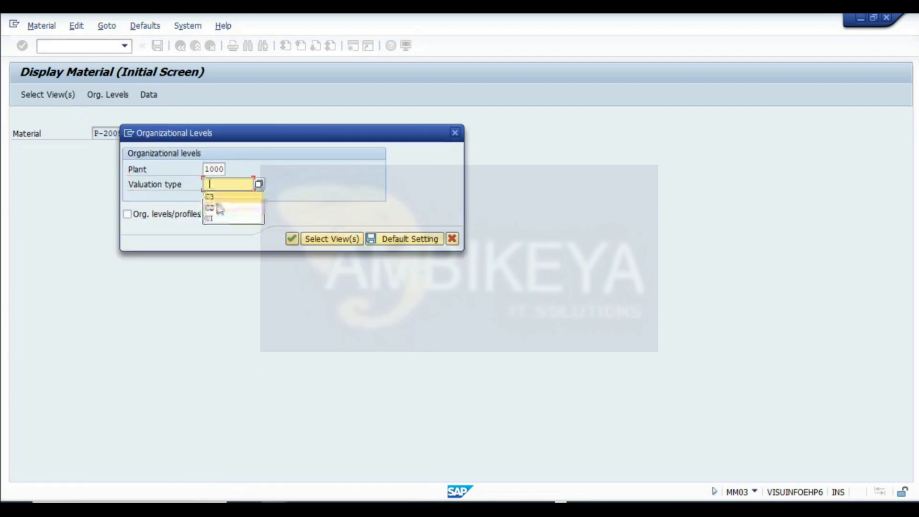
{"action": "left_click", "coordinate": [291, 239]}
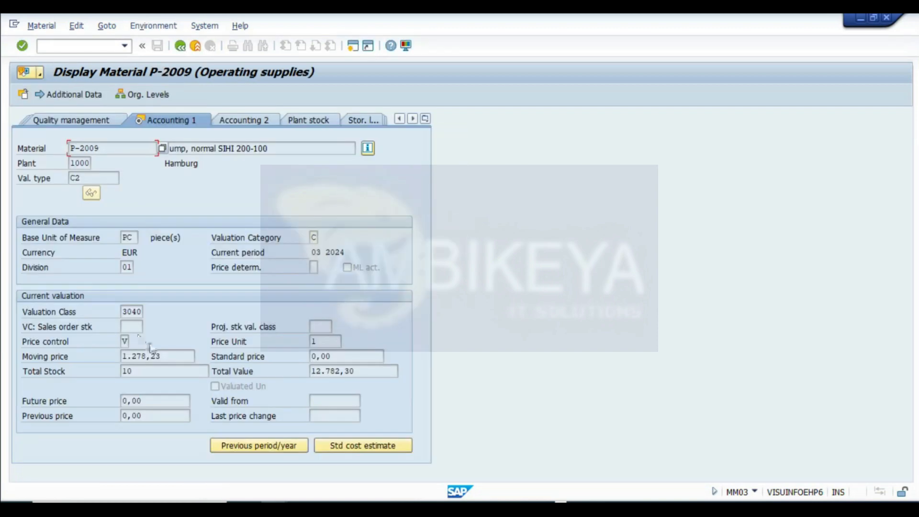
- Show the stock value in F10 with two decimals, fill it yellow and make it bold
{"action": "left_click", "coordinate": [140, 368]}
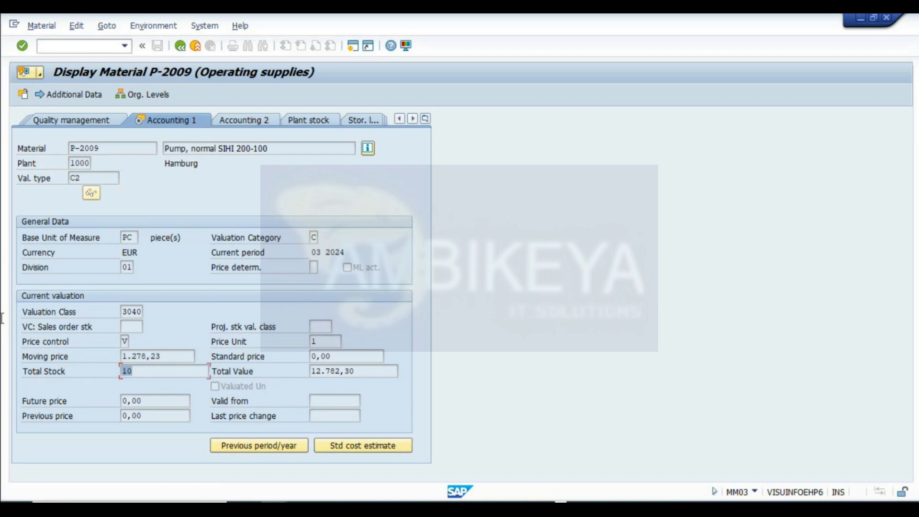
{"action": "left_click", "coordinate": [355, 372]}
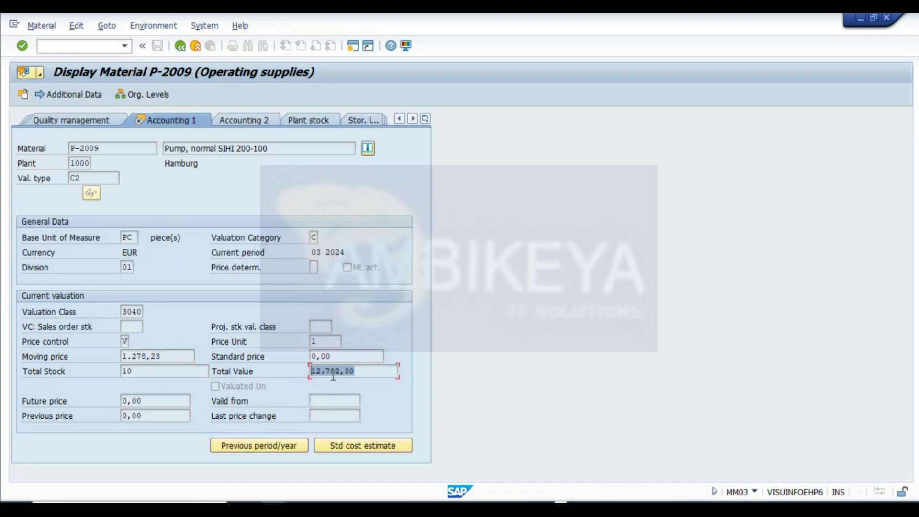
{"action": "key", "text": "alt+Tab"}
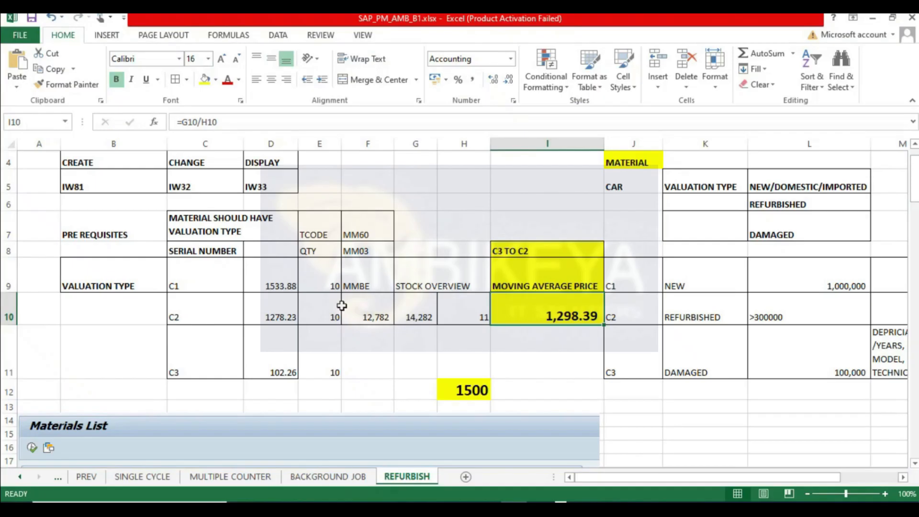
{"action": "left_click", "coordinate": [351, 318]}
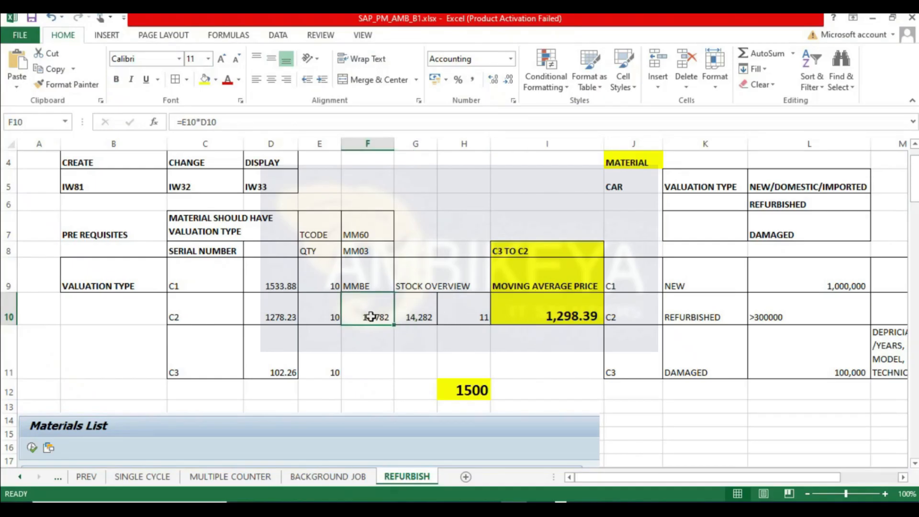
{"action": "left_click", "coordinate": [494, 80]}
{"action": "left_click", "coordinate": [493, 80]}
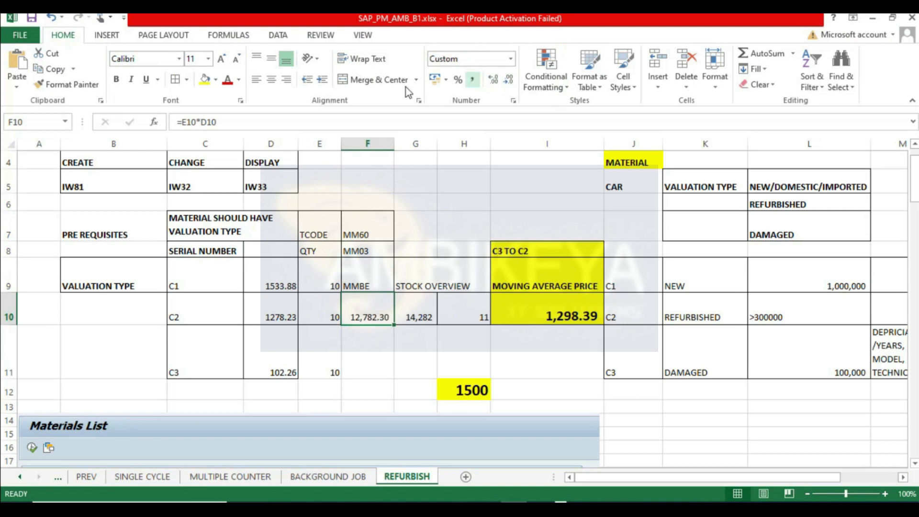
{"action": "left_click", "coordinate": [205, 80]}
{"action": "left_click", "coordinate": [115, 79]}
- Compare SAP's total stock and total value fields with the quantity and value cells in the worksheet
{"action": "key", "text": "alt+Tab"}
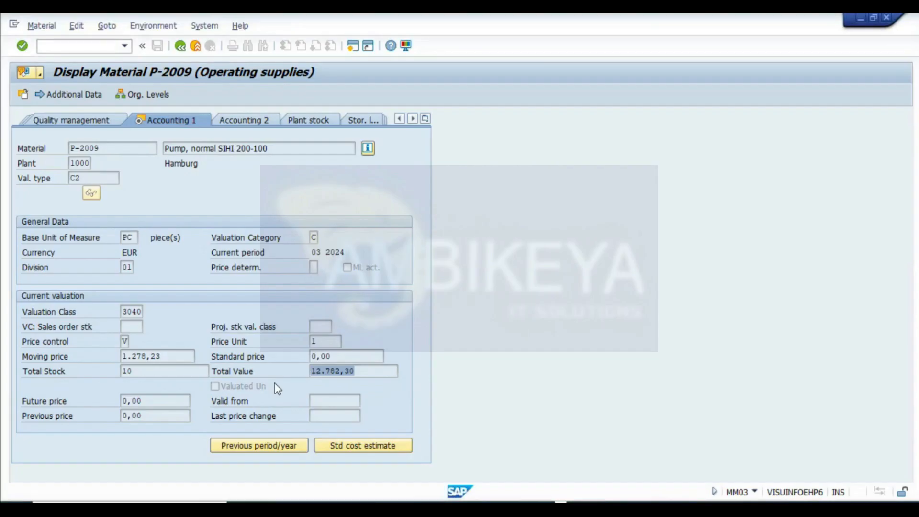
{"action": "double_click", "coordinate": [145, 369]}
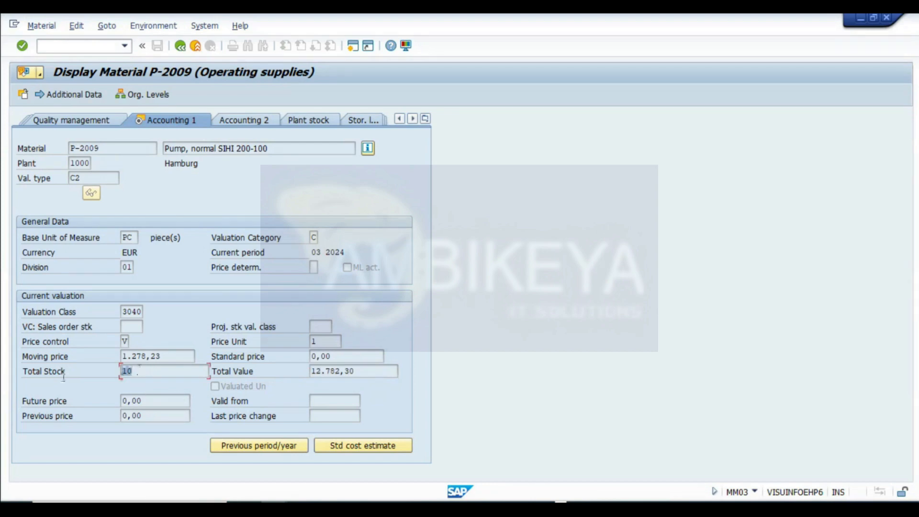
{"action": "double_click", "coordinate": [340, 370]}
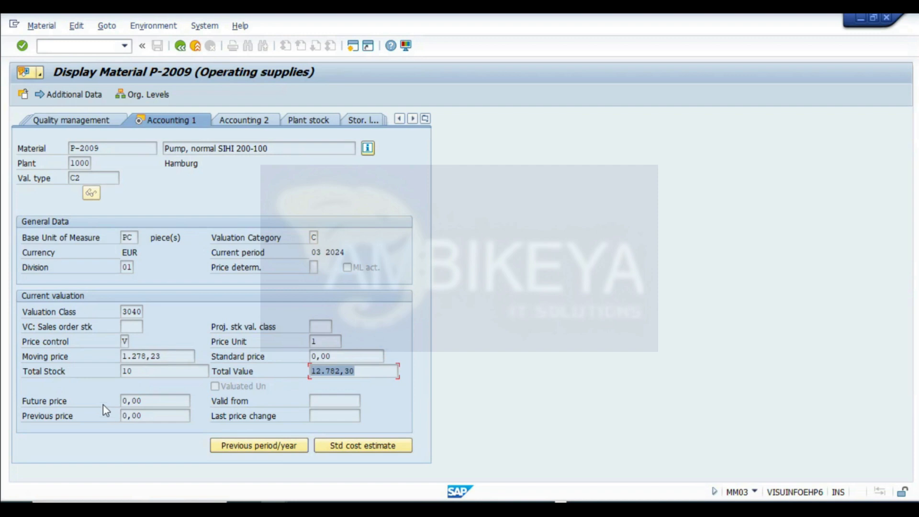
{"action": "key", "text": "alt+Tab"}
{"action": "left_click", "coordinate": [474, 394]}
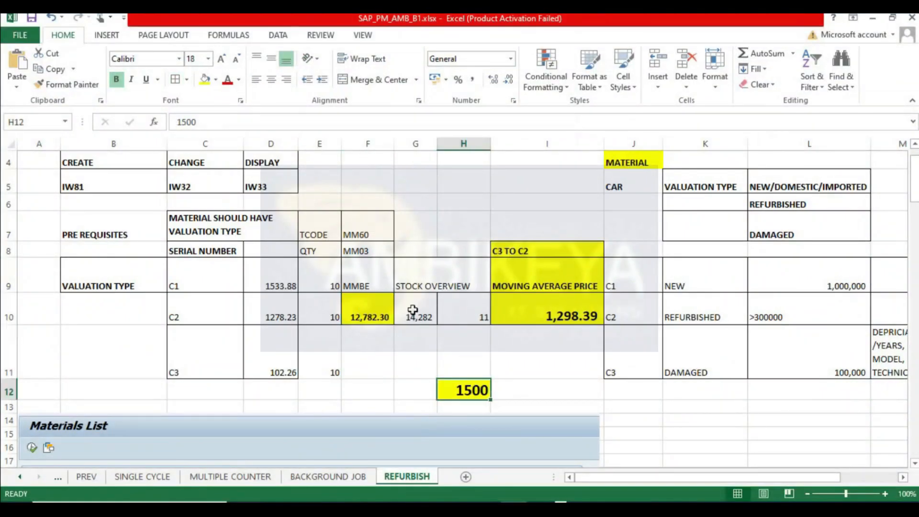
{"action": "left_click", "coordinate": [529, 312]}
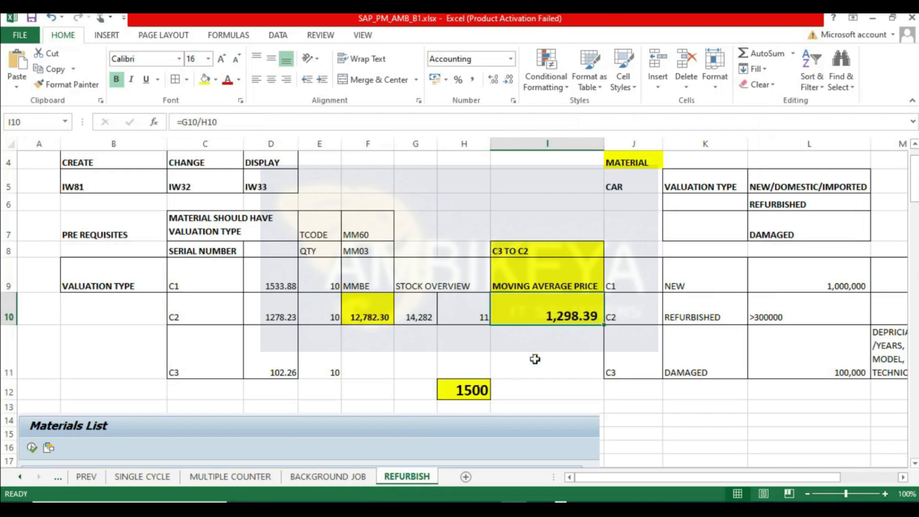
{"action": "key", "text": "alt+Tab"}
{"action": "left_click", "coordinate": [144, 371]}
{"action": "double_click", "coordinate": [338, 370]}
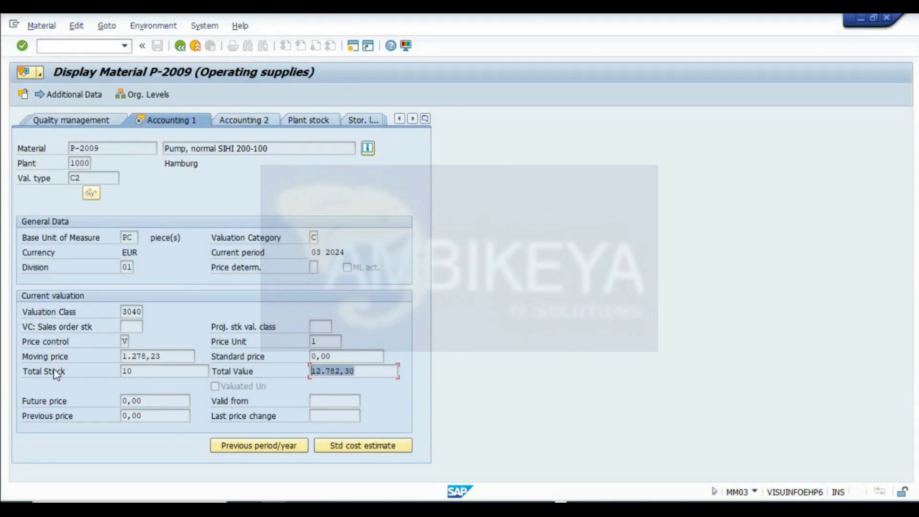
{"action": "key", "text": "alt+Tab"}
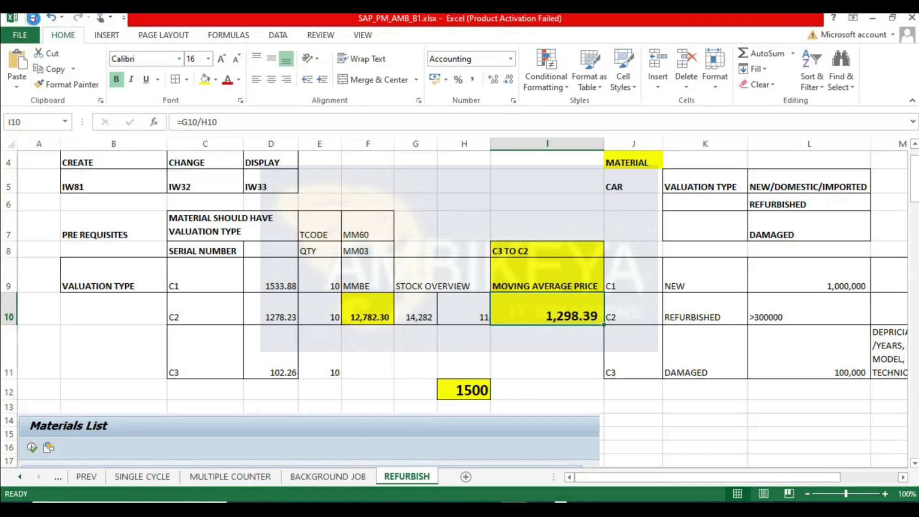
{"action": "scroll", "coordinate": [542, 399], "scroll_direction": "down", "scroll_amount": 1}
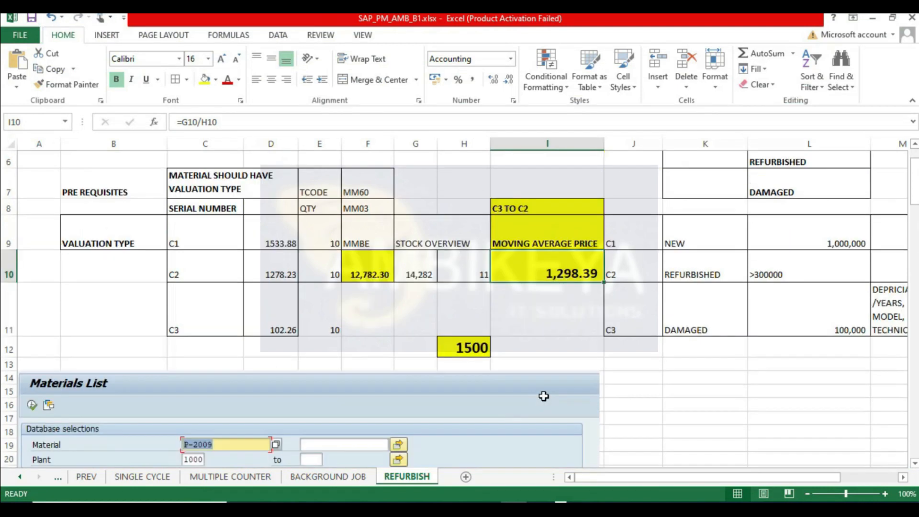
{"action": "left_click", "coordinate": [324, 299]}
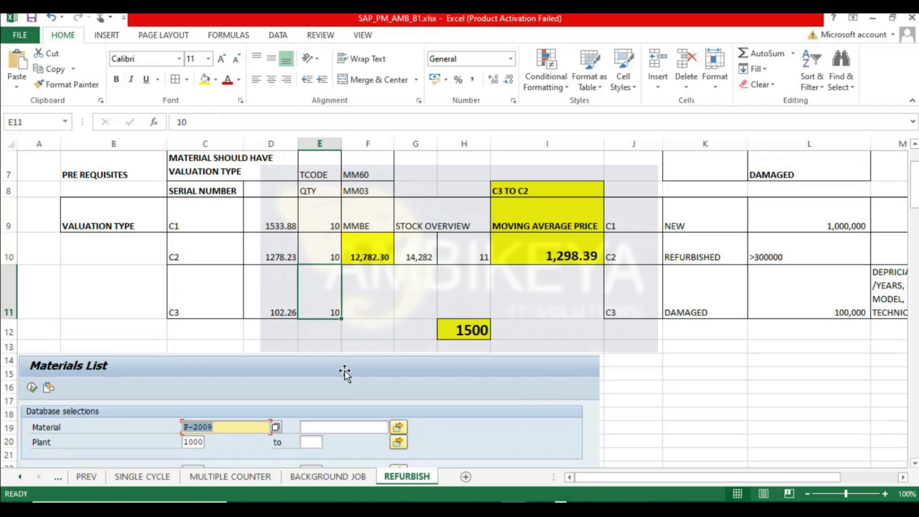
{"action": "left_click", "coordinate": [452, 259]}
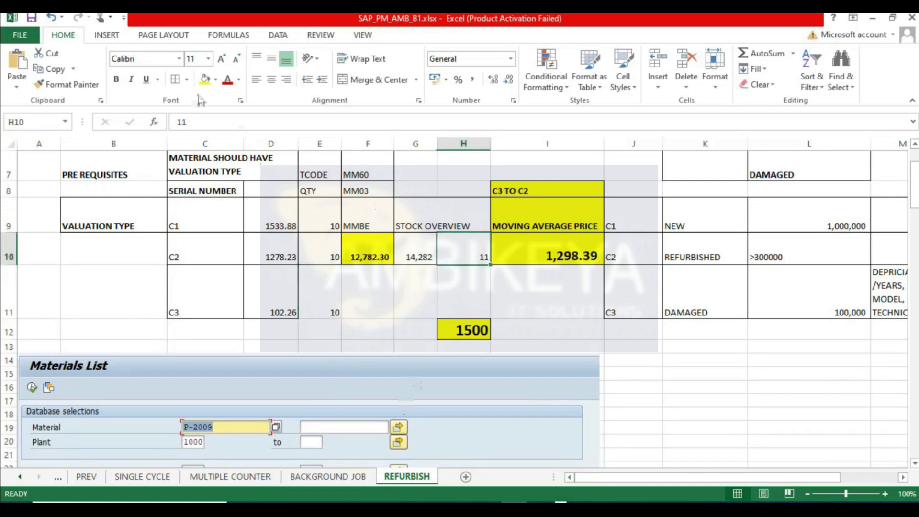
{"action": "left_click", "coordinate": [333, 309]}
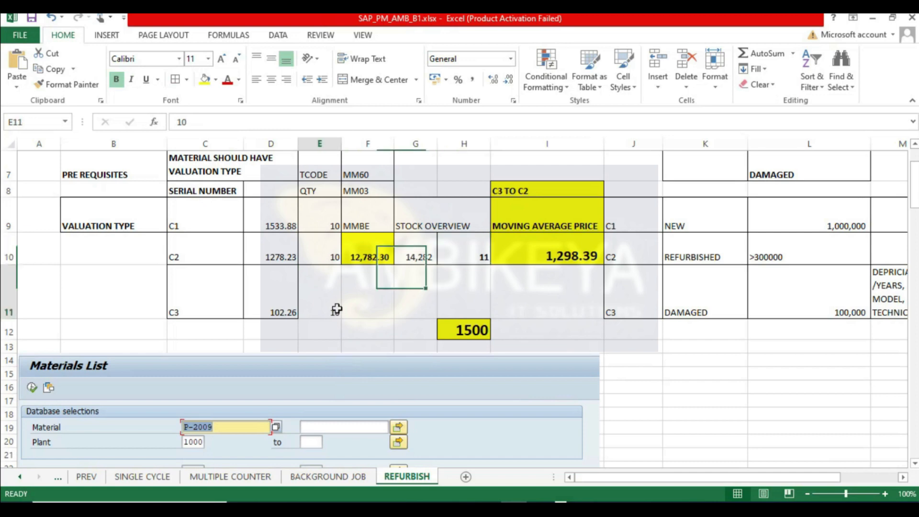
- Enter 9 in cell F11 beside the C3 quantity
{"action": "left_click", "coordinate": [372, 305]}
{"action": "left_click", "coordinate": [337, 311]}
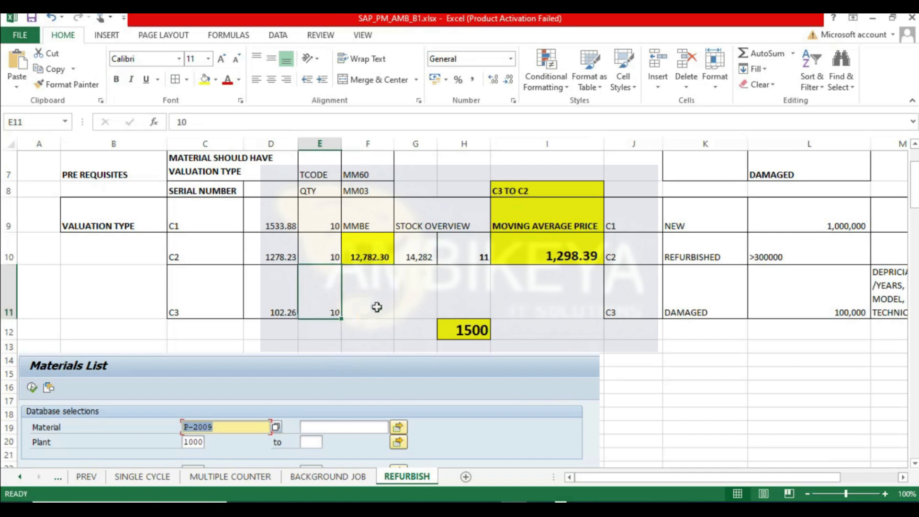
{"action": "left_click", "coordinate": [377, 307]}
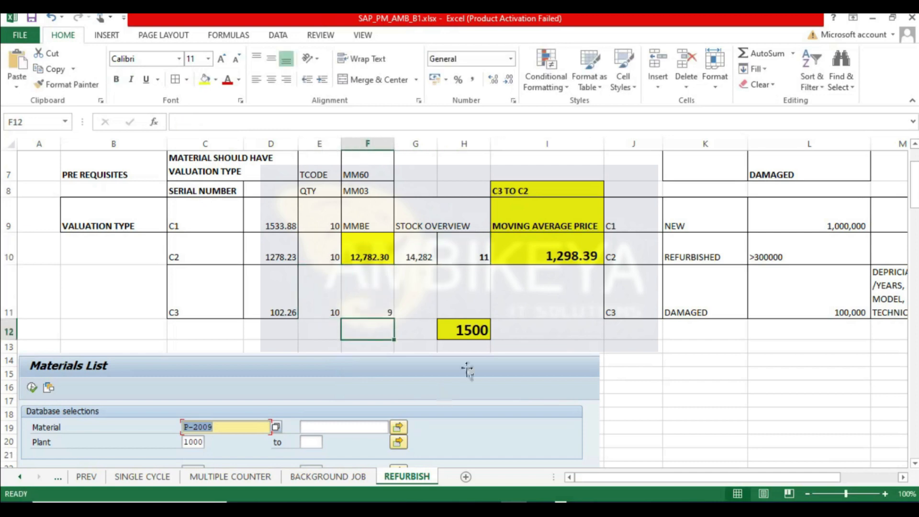
{"action": "left_click", "coordinate": [478, 251]}
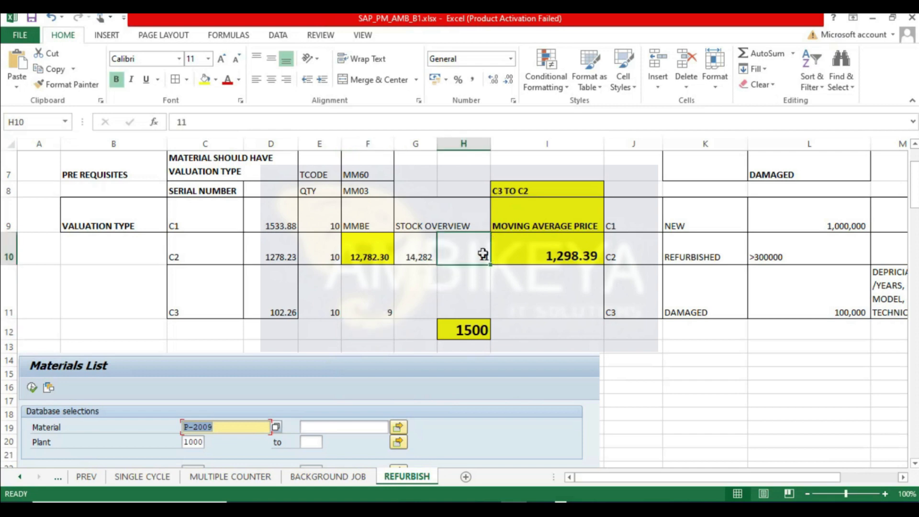
{"action": "left_click", "coordinate": [379, 305]}
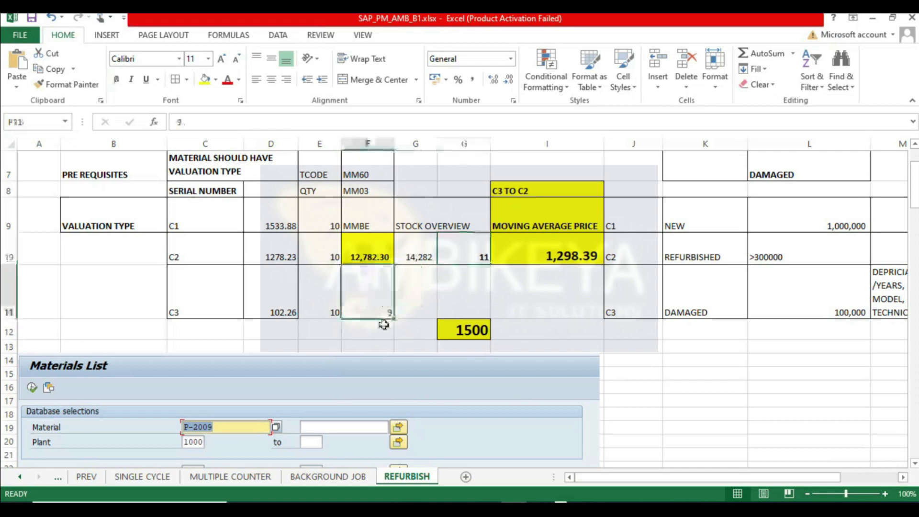
{"action": "left_click_drag", "start_coordinate": [316, 290], "coordinate": [363, 285]}
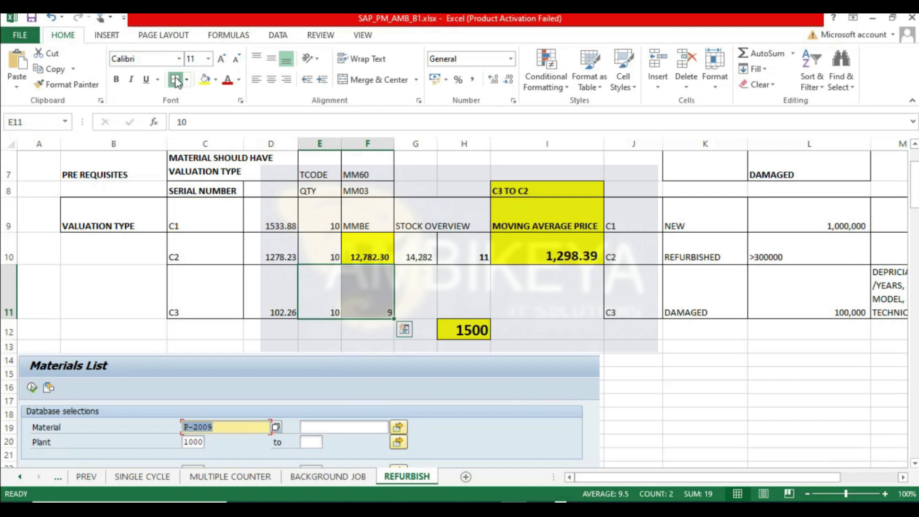
{"action": "left_click", "coordinate": [389, 290]}
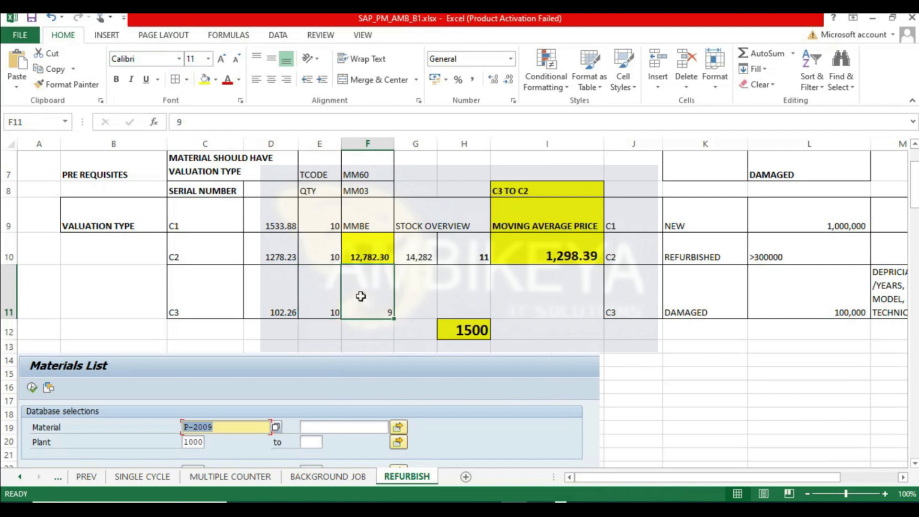
{"action": "left_click", "coordinate": [473, 246]}
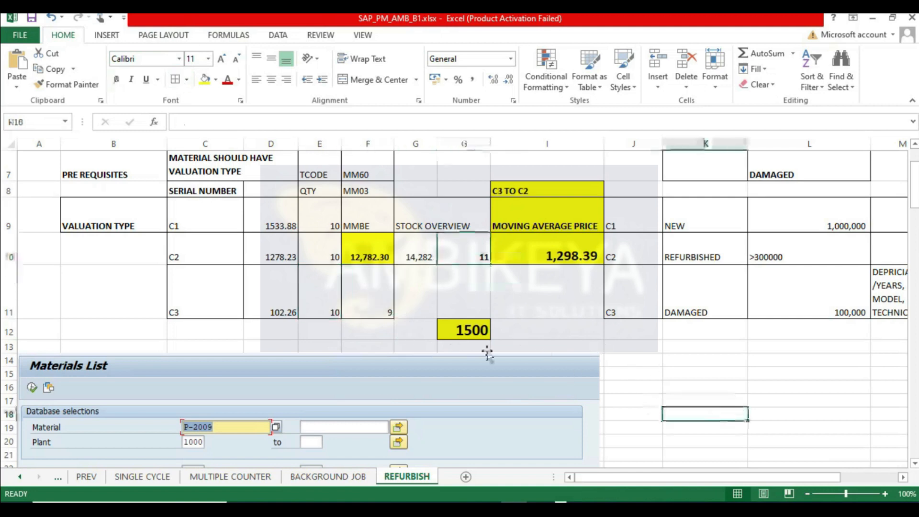
- Move the yellow 1500 cell from H12 to I12 under the moving average price
{"action": "left_click", "coordinate": [485, 327]}
{"action": "left_click_drag", "start_coordinate": [484, 323], "coordinate": [587, 329]}
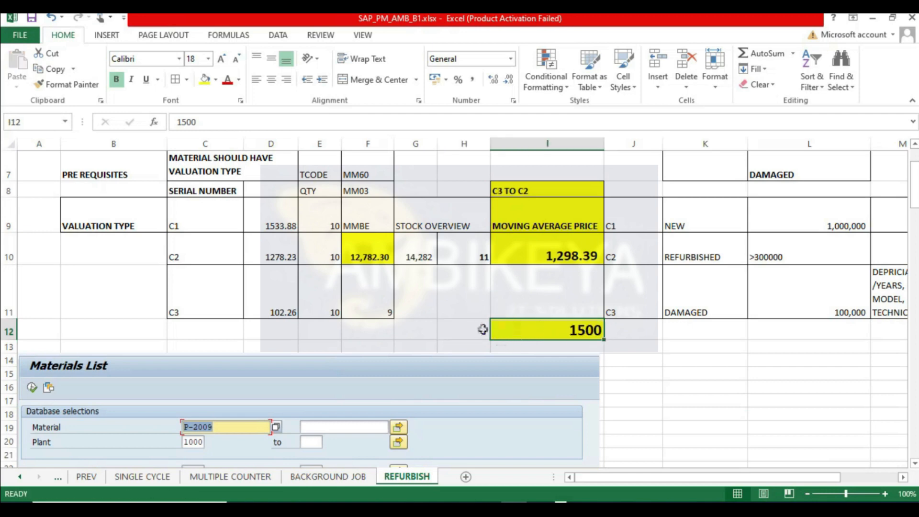
{"action": "left_click", "coordinate": [477, 332]}
{"action": "left_click", "coordinate": [555, 332]}
- Scroll through the worksheet's pasted SAP screens and check the refurbishment order header in SAP
{"action": "scroll", "coordinate": [660, 359], "scroll_direction": "down", "scroll_amount": 2}
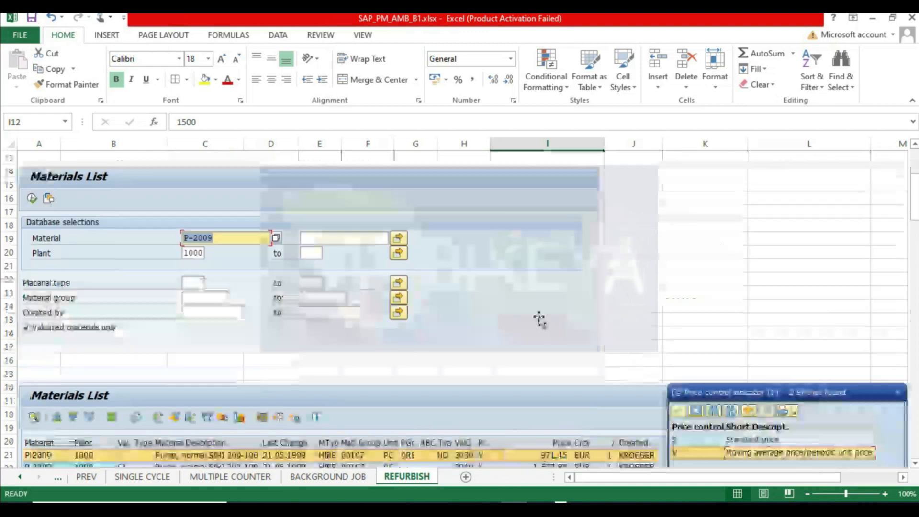
{"action": "scroll", "coordinate": [229, 282], "scroll_direction": "down", "scroll_amount": 20}
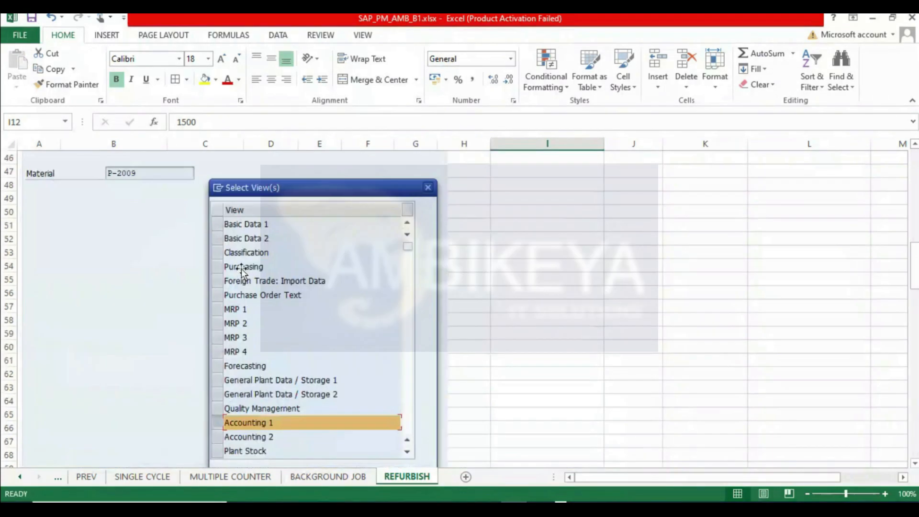
{"action": "scroll", "coordinate": [223, 291], "scroll_direction": "down", "scroll_amount": 5}
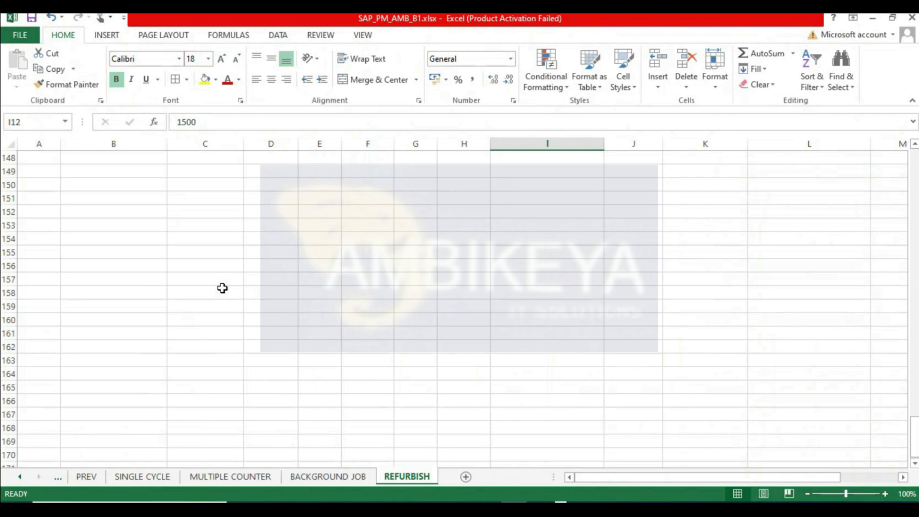
{"action": "left_click", "coordinate": [30, 319]}
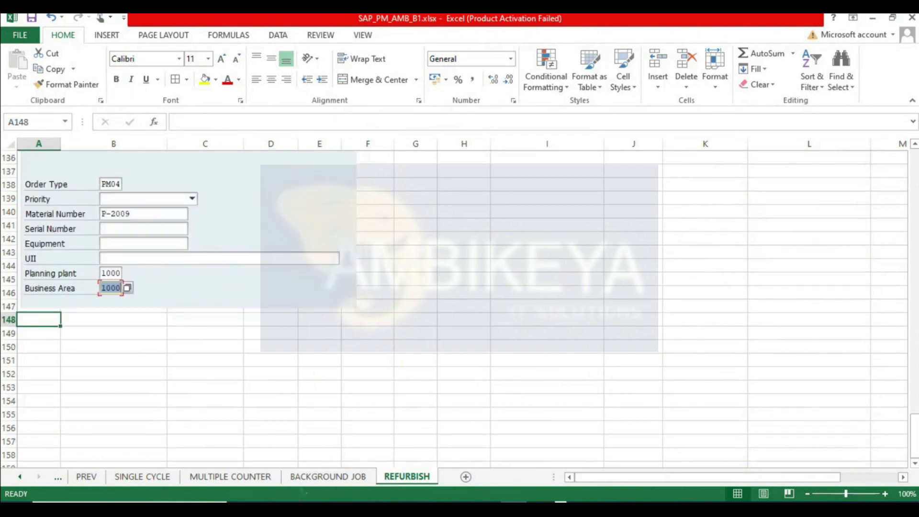
{"action": "left_click", "coordinate": [378, 447]}
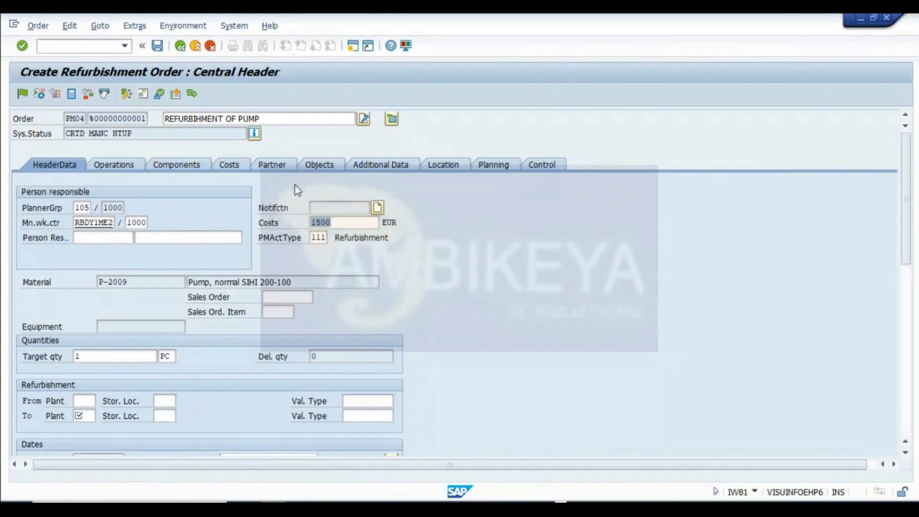
{"action": "left_click", "coordinate": [272, 118]}
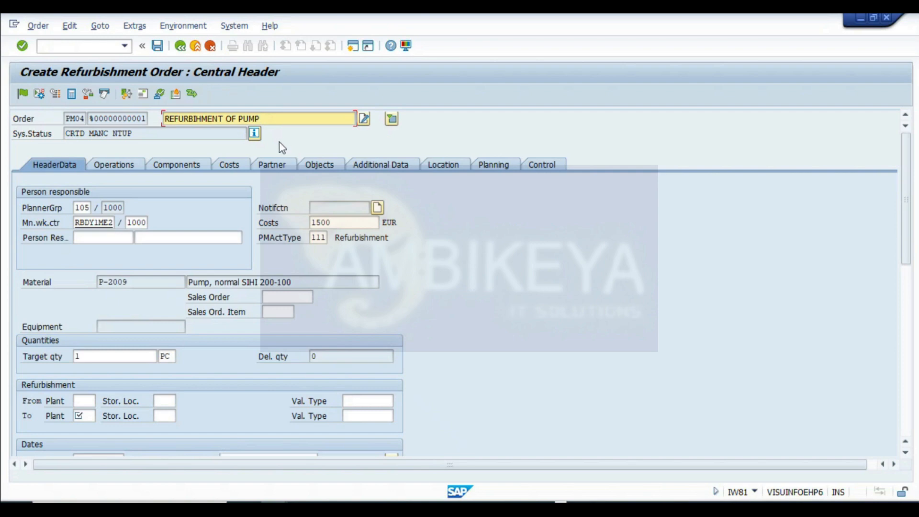
{"action": "scroll", "coordinate": [215, 325], "scroll_direction": "down", "scroll_amount": 3}
{"action": "scroll", "coordinate": [213, 330], "scroll_direction": "up", "scroll_amount": 3}
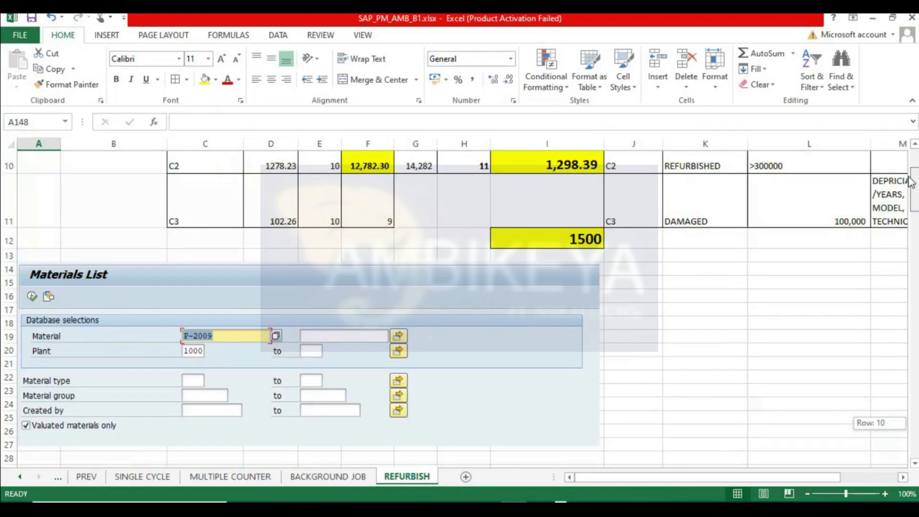
- Review the valuation type rows C1 to C3 and their quantities in the worksheet
{"action": "scroll", "coordinate": [911, 182], "scroll_direction": "up", "scroll_amount": 3}
{"action": "left_click", "coordinate": [216, 375]}
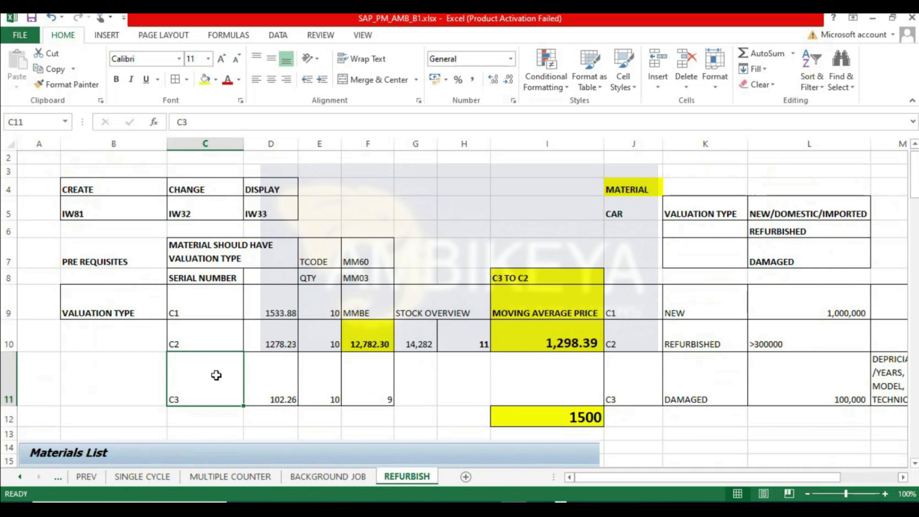
{"action": "left_click", "coordinate": [153, 380]}
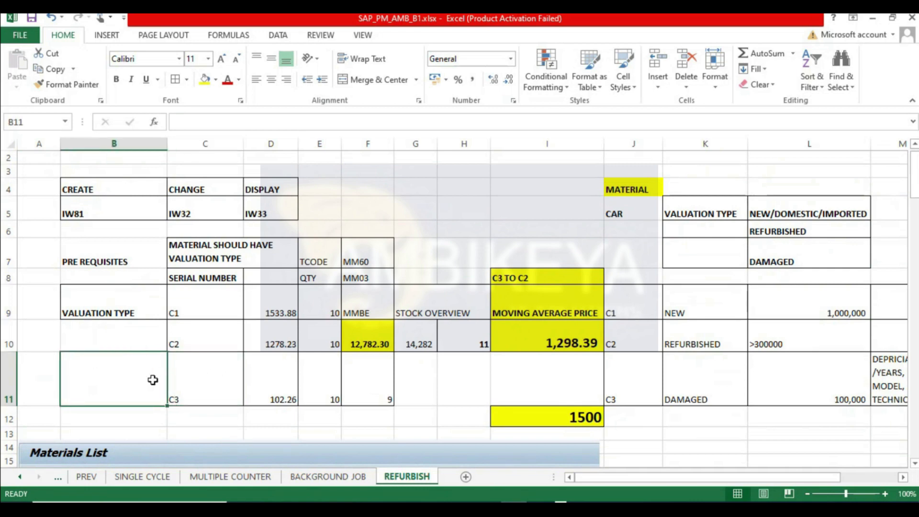
{"action": "left_click", "coordinate": [198, 379]}
{"action": "left_click", "coordinate": [123, 383]}
{"action": "left_click", "coordinate": [202, 372]}
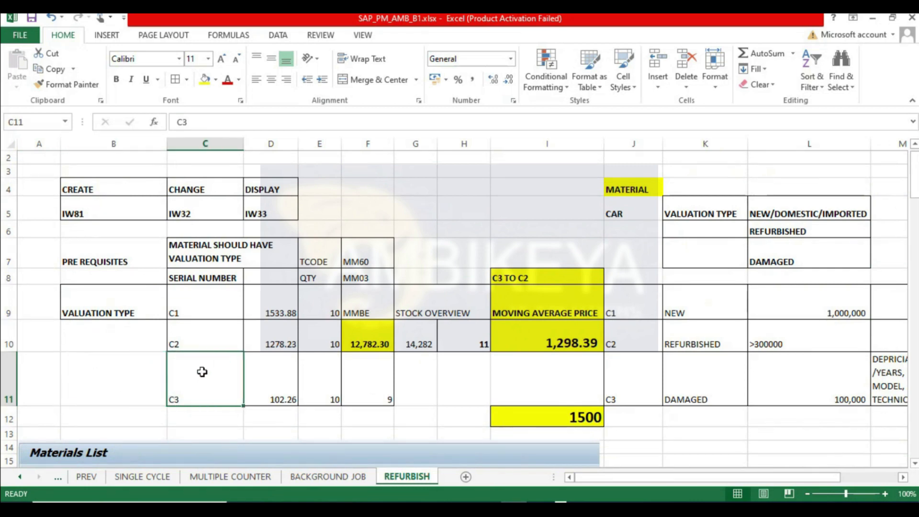
{"action": "left_click", "coordinate": [140, 372]}
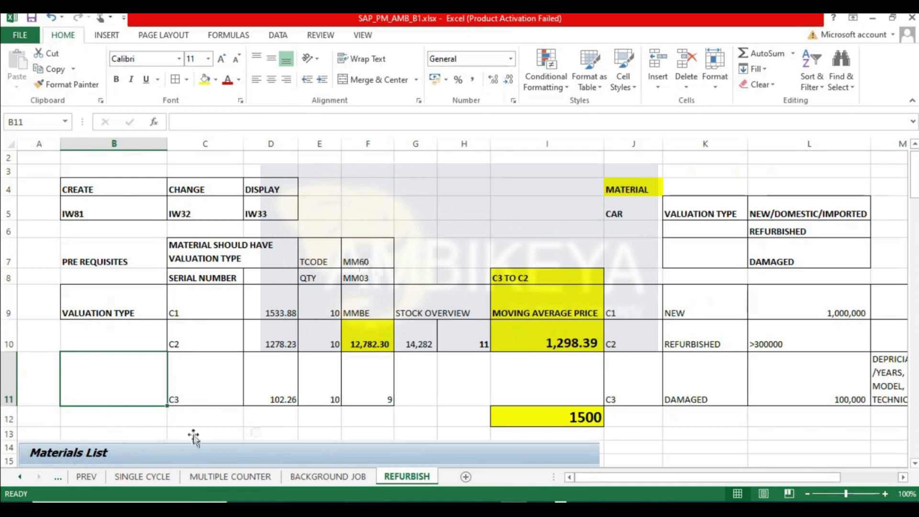
{"action": "left_click", "coordinate": [185, 336]}
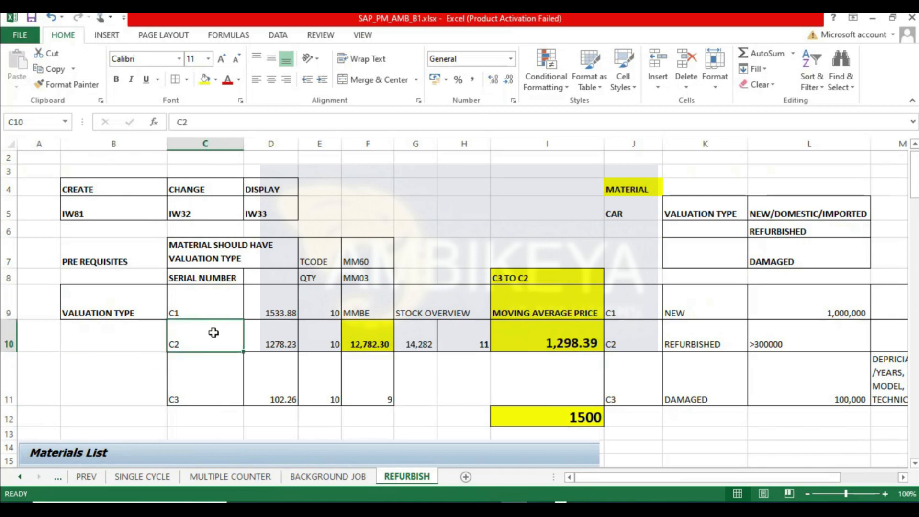
- Switch to SAP and review the refurbishment order's header data fields
{"action": "left_click", "coordinate": [199, 401]}
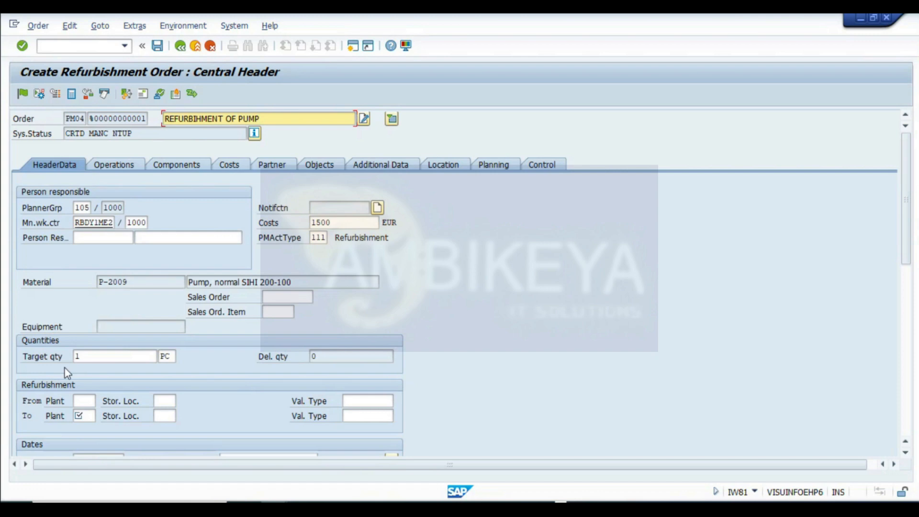
{"action": "left_click", "coordinate": [89, 358]}
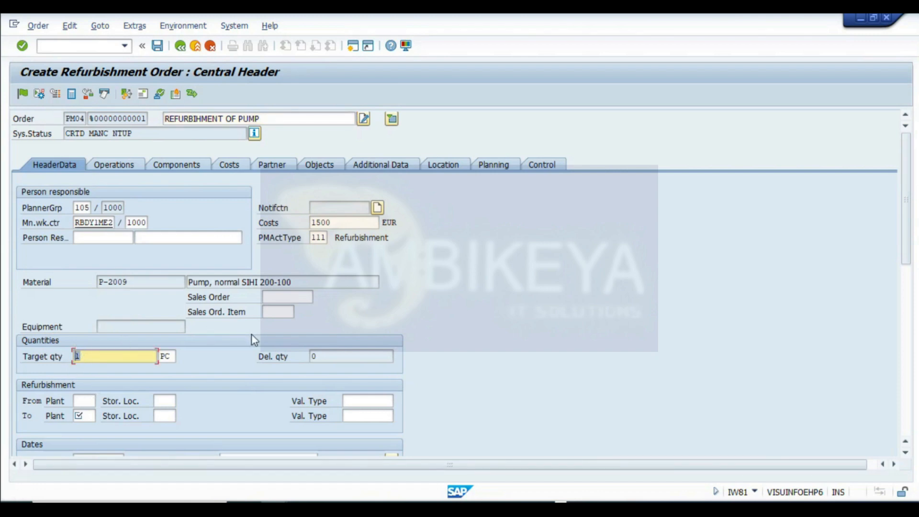
{"action": "scroll", "coordinate": [253, 336], "scroll_direction": "down", "scroll_amount": 3}
{"action": "left_click", "coordinate": [105, 194]}
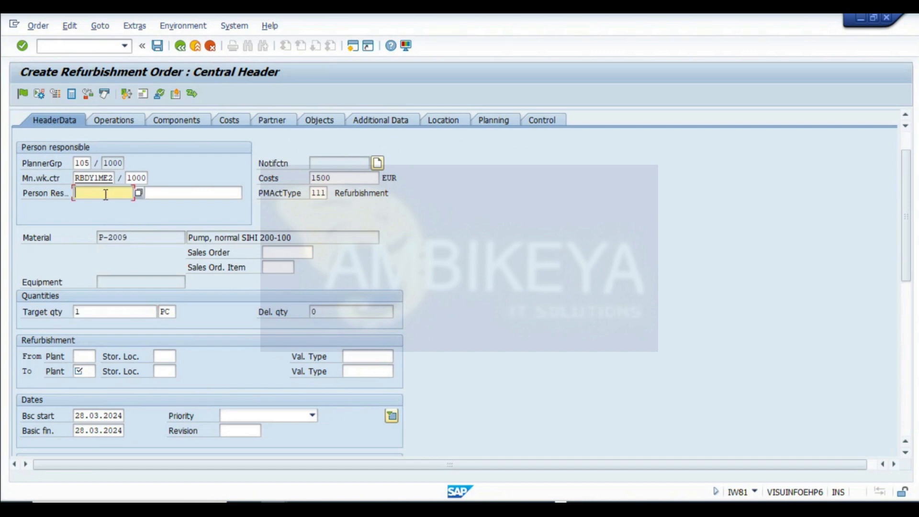
{"action": "left_click", "coordinate": [181, 194]}
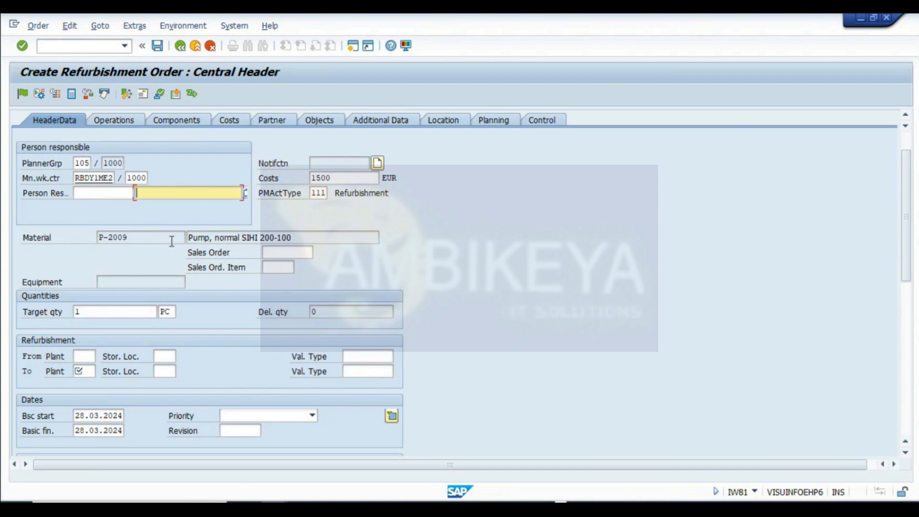
{"action": "left_click", "coordinate": [319, 192]}
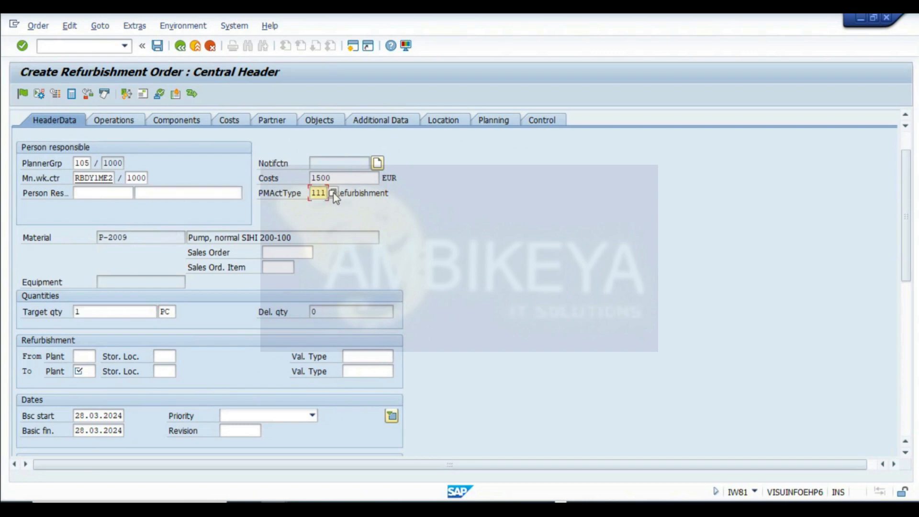
- Set the refurbishment From plant to 1000 and its storage location to 0001
{"action": "left_click", "coordinate": [84, 357]}
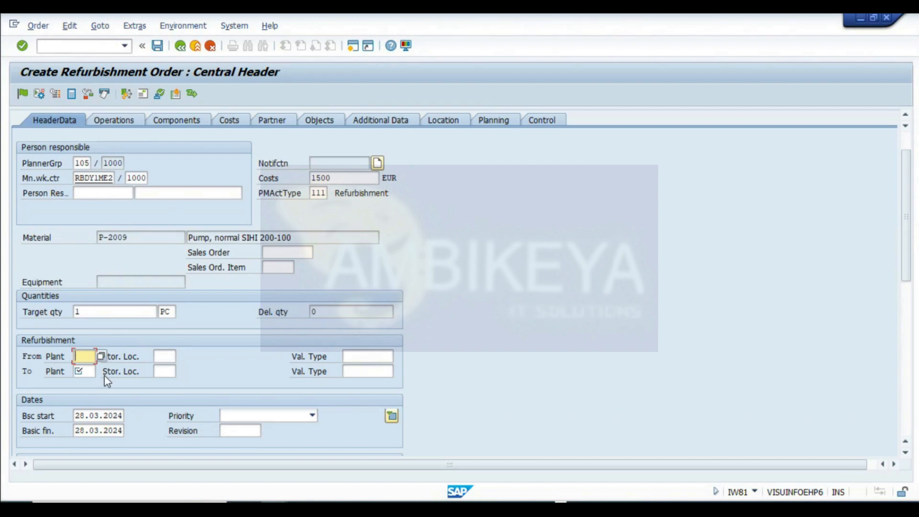
{"action": "type", "text": "1000"}
{"action": "key", "text": "Tab"}
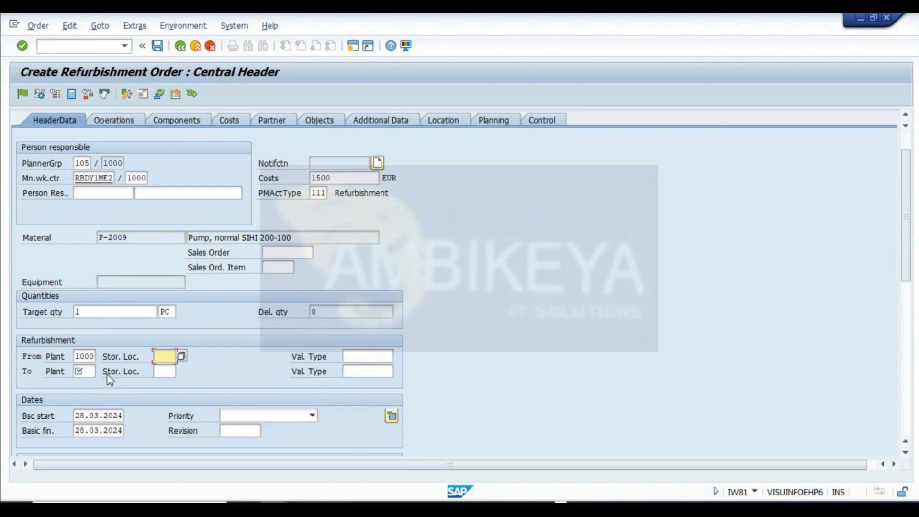
{"action": "left_click", "coordinate": [80, 356]}
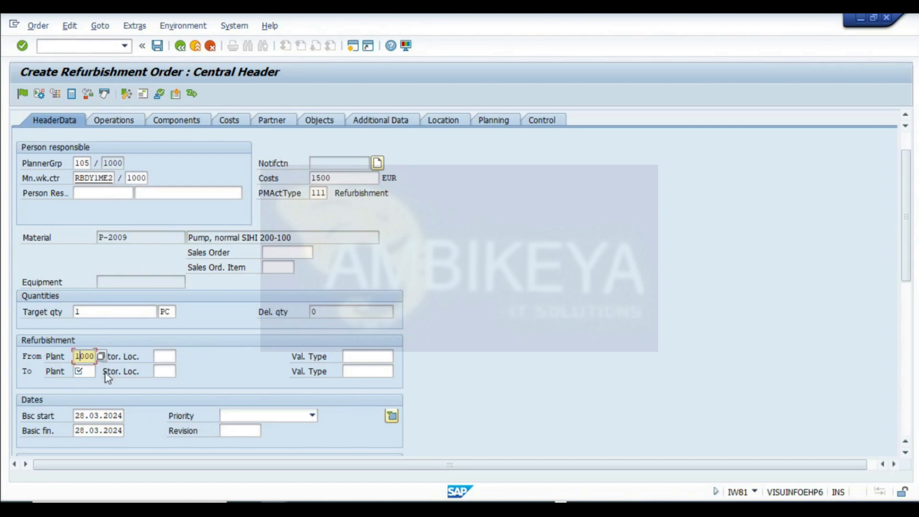
{"action": "left_click", "coordinate": [159, 356]}
{"action": "left_click", "coordinate": [180, 357]}
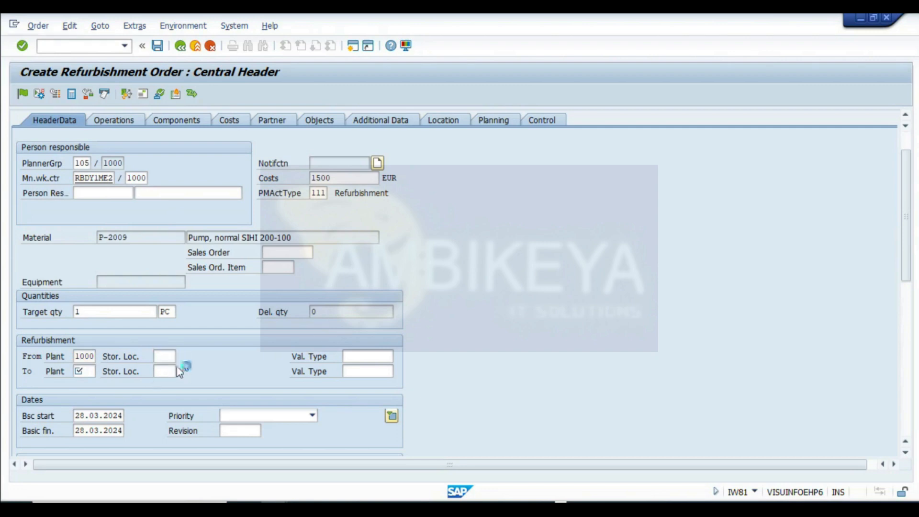
{"action": "double_click", "coordinate": [119, 291]}
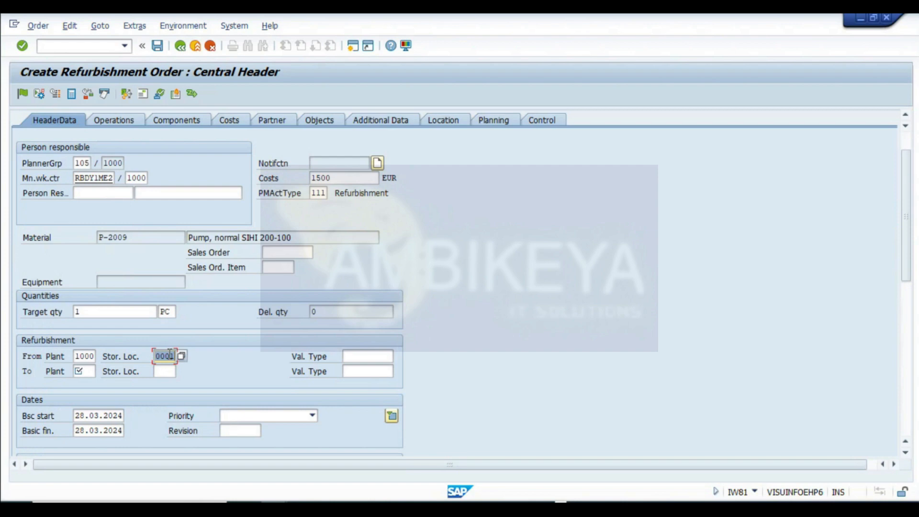
- Set the From valuation type to C3
{"action": "left_click", "coordinate": [345, 359]}
{"action": "left_click", "coordinate": [171, 356]}
{"action": "left_click", "coordinate": [363, 357]}
{"action": "left_click", "coordinate": [398, 356]}
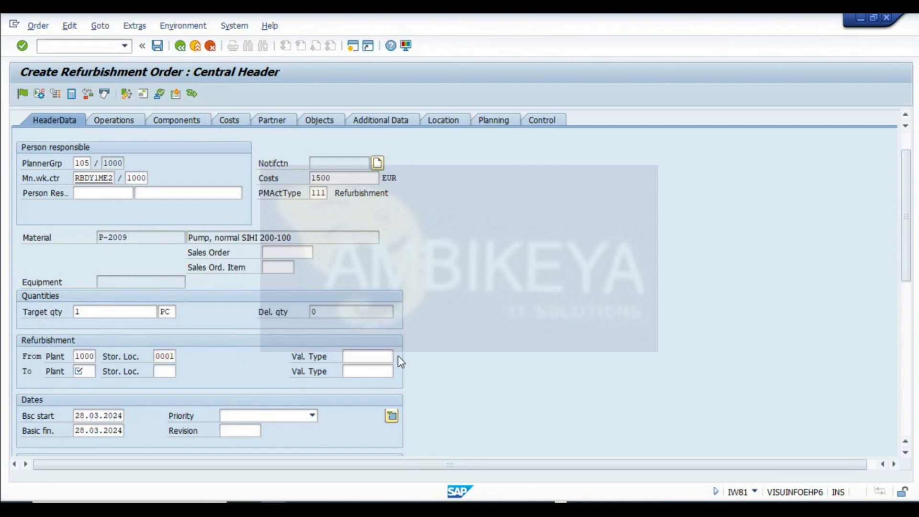
{"action": "left_click", "coordinate": [397, 356]}
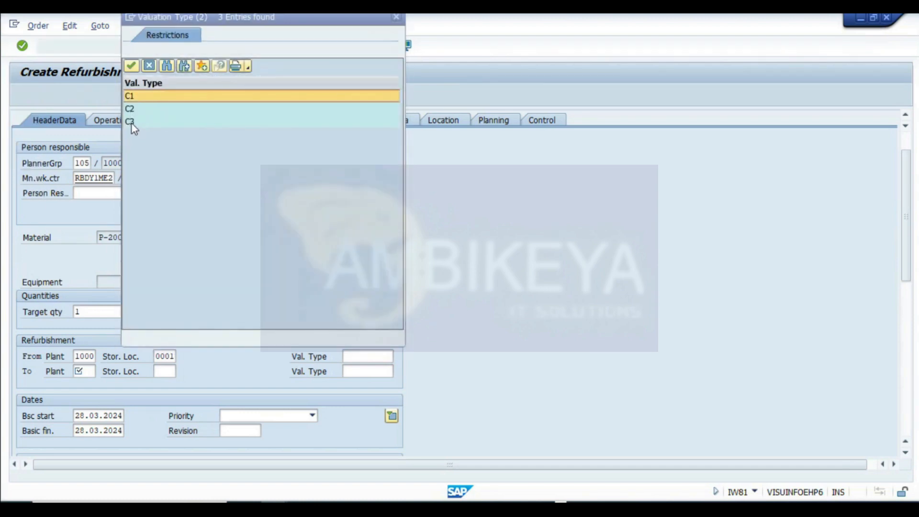
{"action": "double_click", "coordinate": [130, 122]}
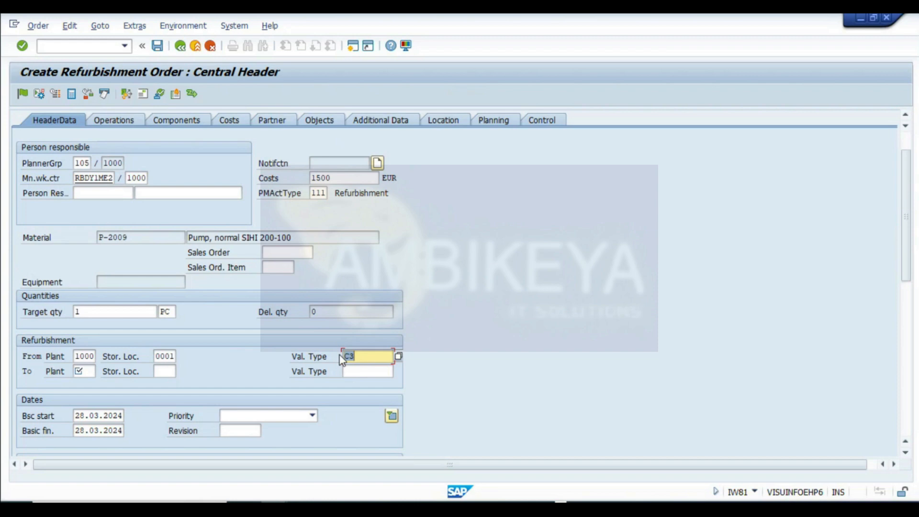
- Set the refurbishment To plant to 1000
{"action": "left_click", "coordinate": [93, 372]}
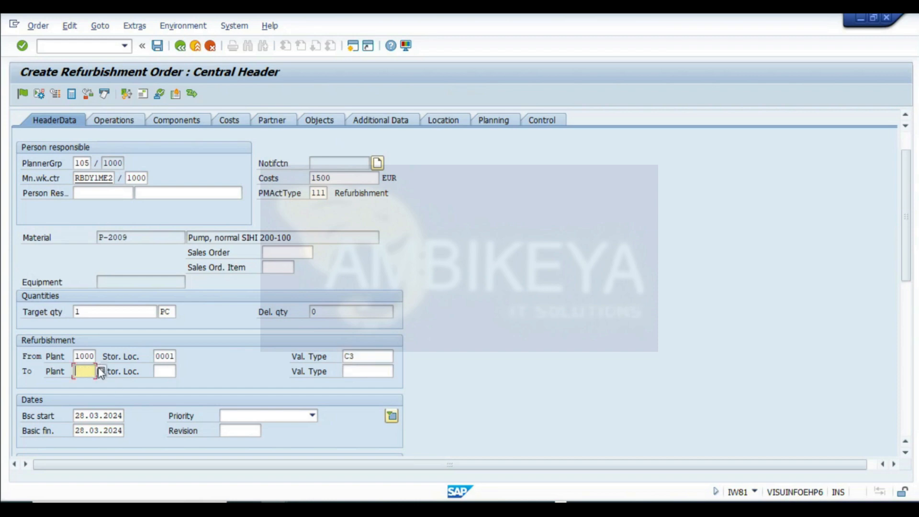
{"action": "left_click", "coordinate": [82, 373]}
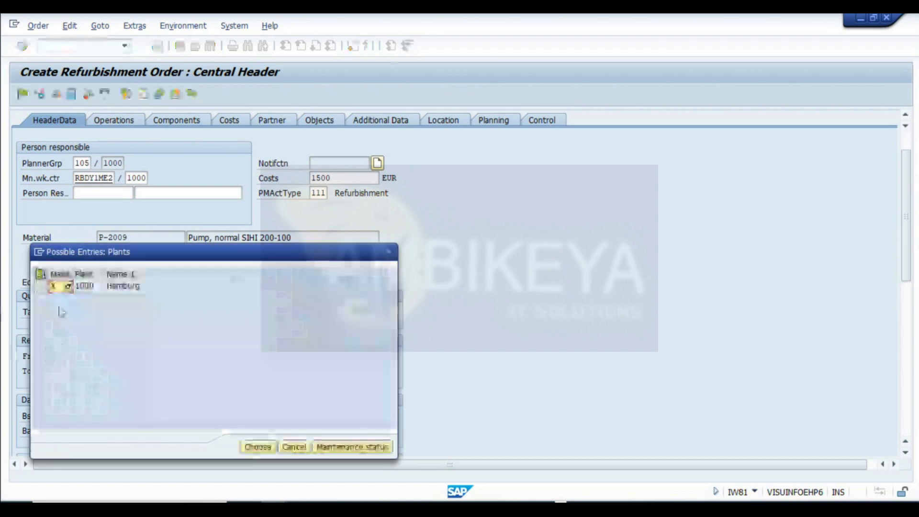
{"action": "double_click", "coordinate": [87, 286]}
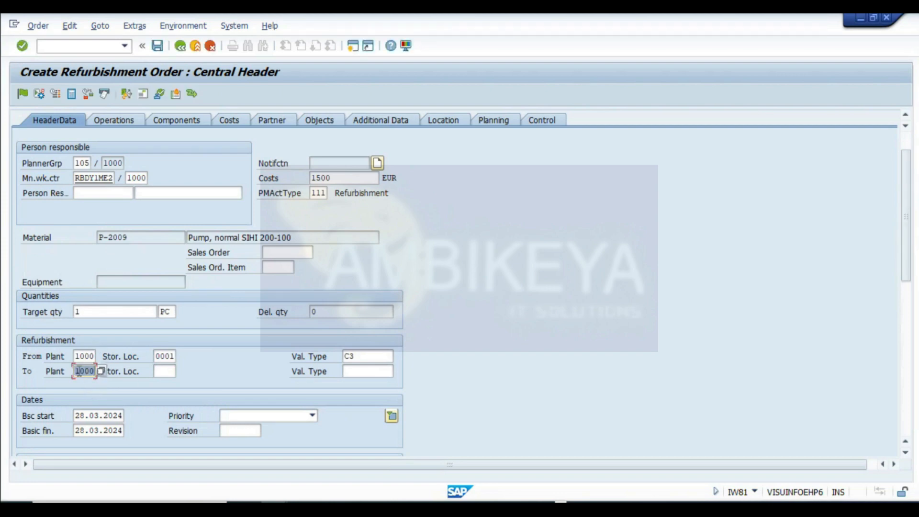
- Set the refurbishment To storage location to 0001 and the To valuation type to C2, then confirm the header entries
{"action": "left_click", "coordinate": [78, 372]}
{"action": "left_click", "coordinate": [164, 371]}
{"action": "key", "text": "Return"}
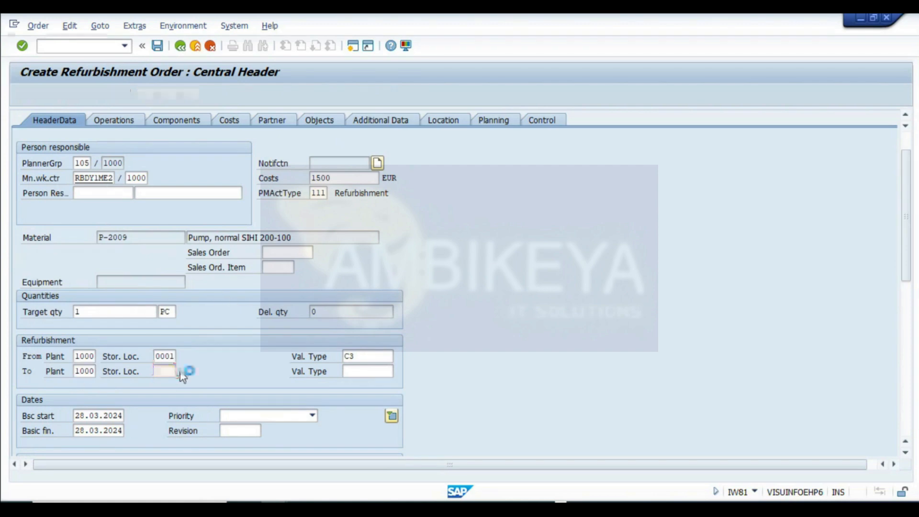
{"action": "double_click", "coordinate": [117, 289]}
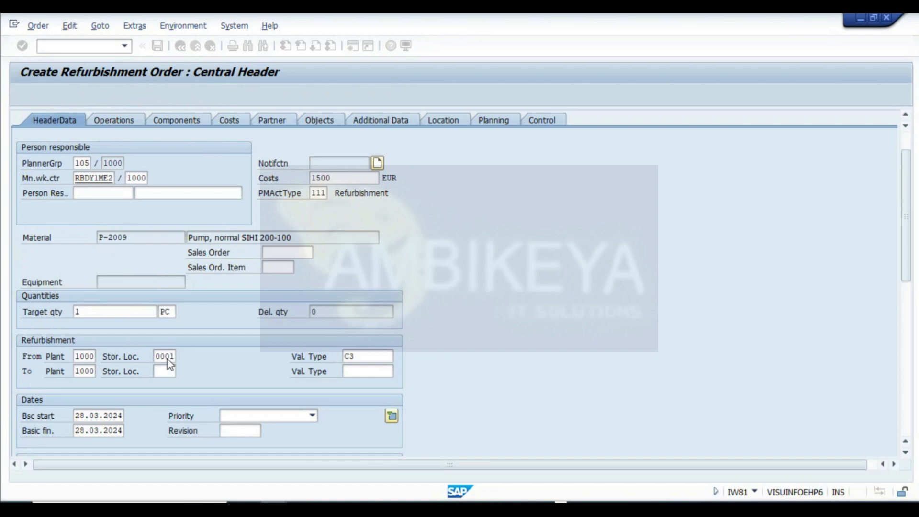
{"action": "left_click", "coordinate": [363, 371]}
{"action": "type", "text": "C2"}
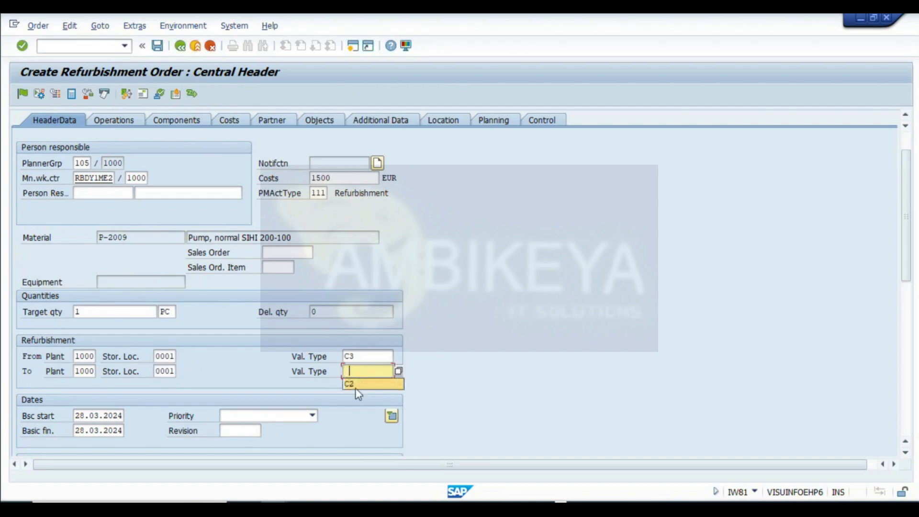
{"action": "key", "text": "Return"}
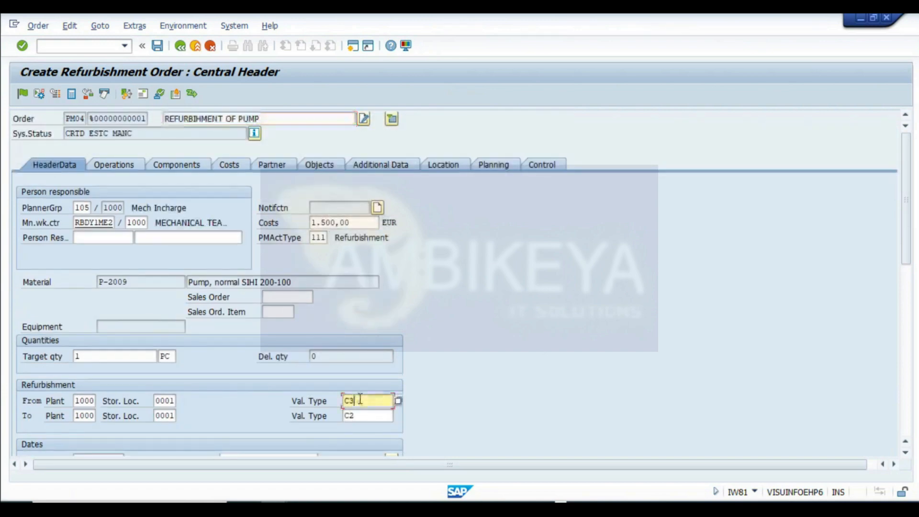
- Capture a screenshot of the order's header data and paste it into the REFURBISH sheet at cell A149
{"action": "left_click", "coordinate": [364, 414]}
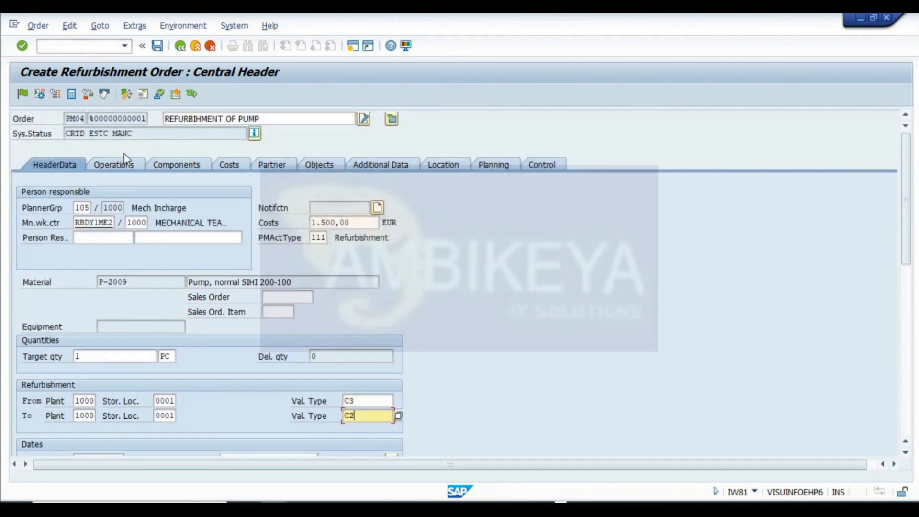
{"action": "key", "text": "super+shift+s"}
{"action": "left_click_drag", "start_coordinate": [5, 57], "coordinate": [578, 466]}
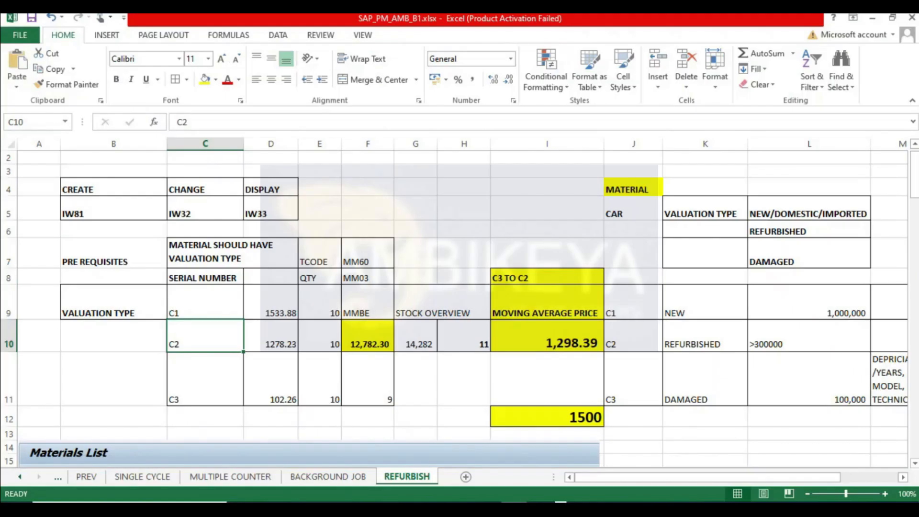
{"action": "scroll", "coordinate": [144, 324], "scroll_direction": "down", "scroll_amount": 20}
{"action": "scroll", "coordinate": [145, 324], "scroll_direction": "down", "scroll_amount": 19}
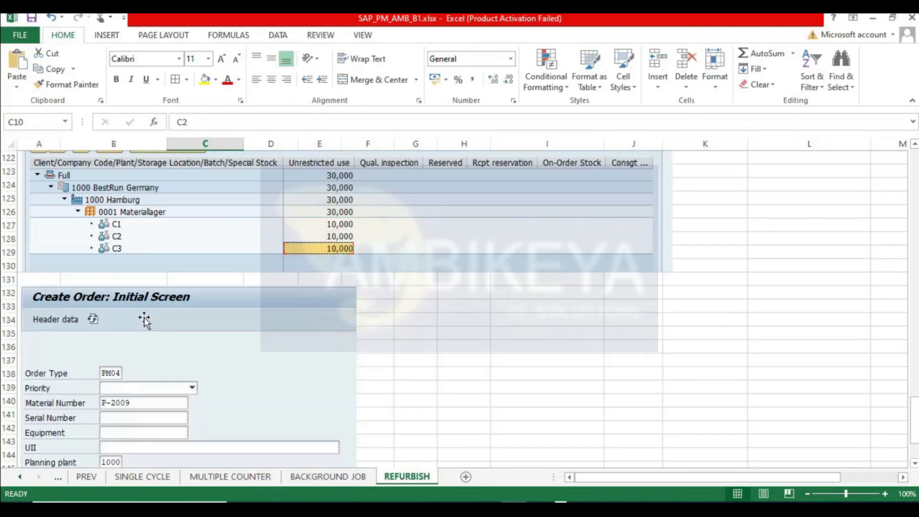
{"action": "scroll", "coordinate": [143, 316], "scroll_direction": "up", "scroll_amount": 1}
{"action": "left_click", "coordinate": [26, 323]}
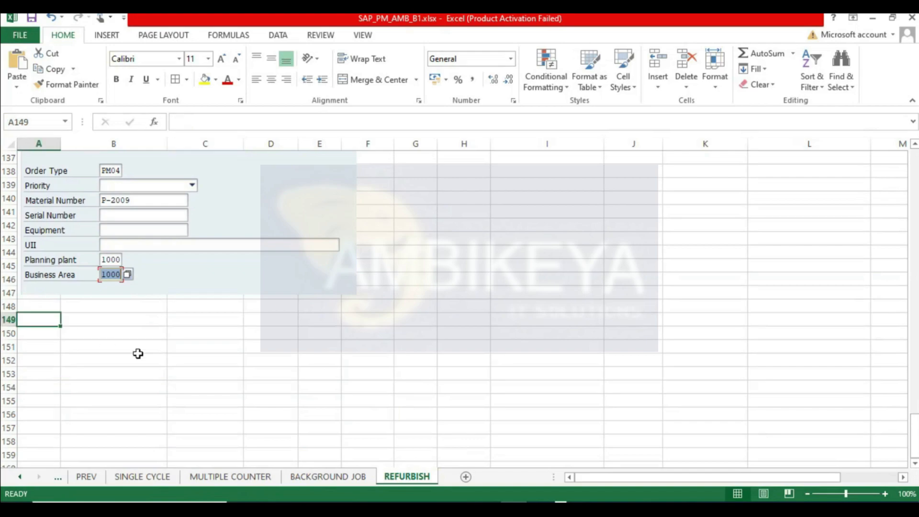
{"action": "key", "text": "ctrl+v"}
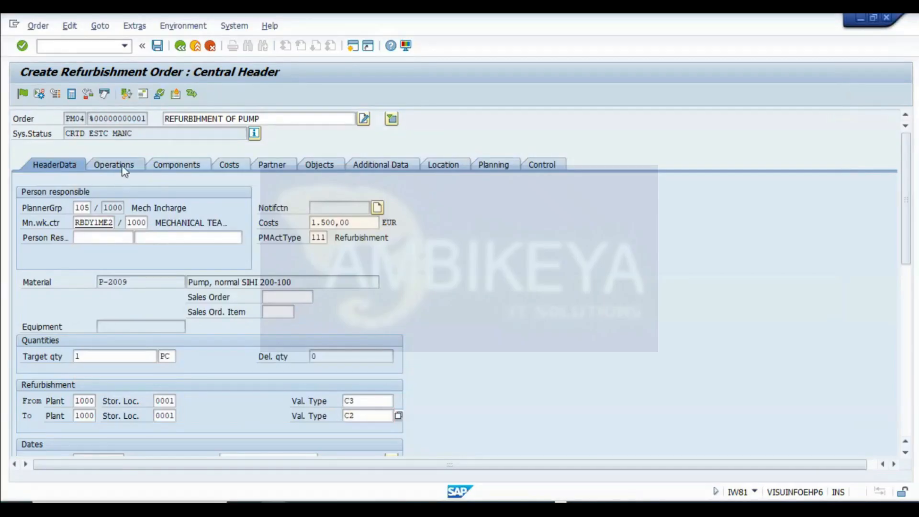
- Open the order's operations and set operation 0010's short text to CHANGE THE BEARING OF PUMP
{"action": "left_click", "coordinate": [114, 165]}
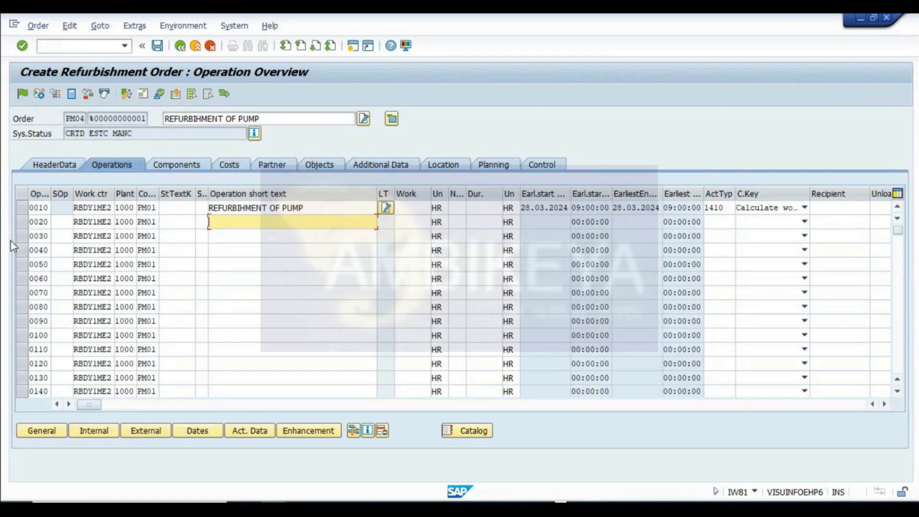
{"action": "left_click_drag", "start_coordinate": [318, 209], "coordinate": [76, 209]}
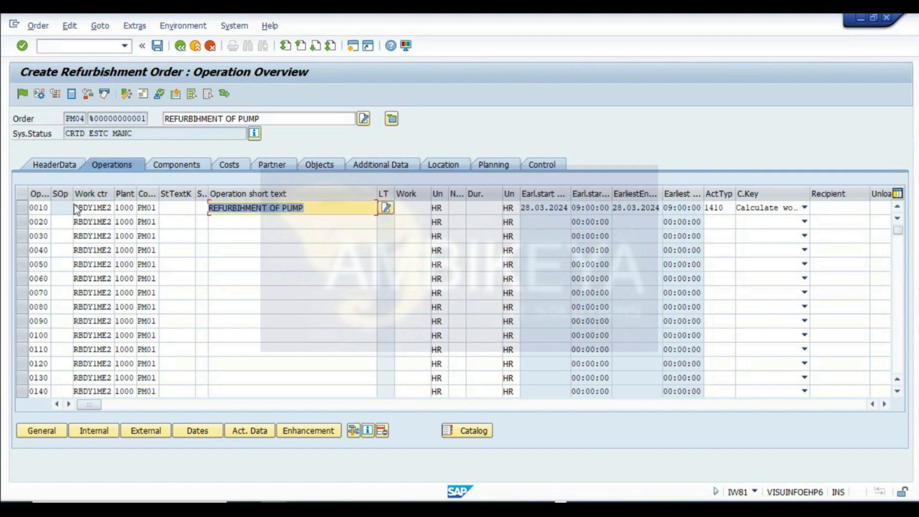
{"action": "type", "text": "CHNAGE"}
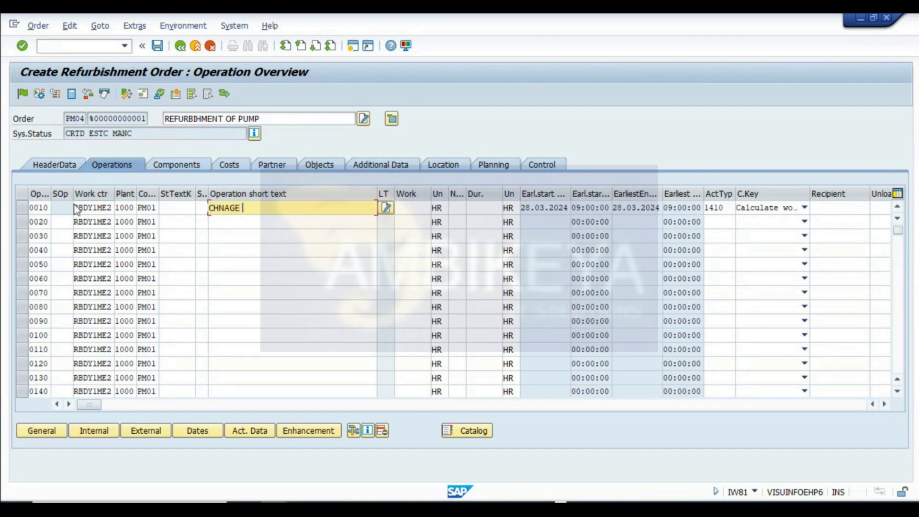
{"action": "key", "text": "BackSpace"}
{"action": "key", "text": "BackSpace"}
{"action": "key", "text": "BackSpace"}
{"action": "type", "text": "ANGE THE BEARING OF PUMP"}
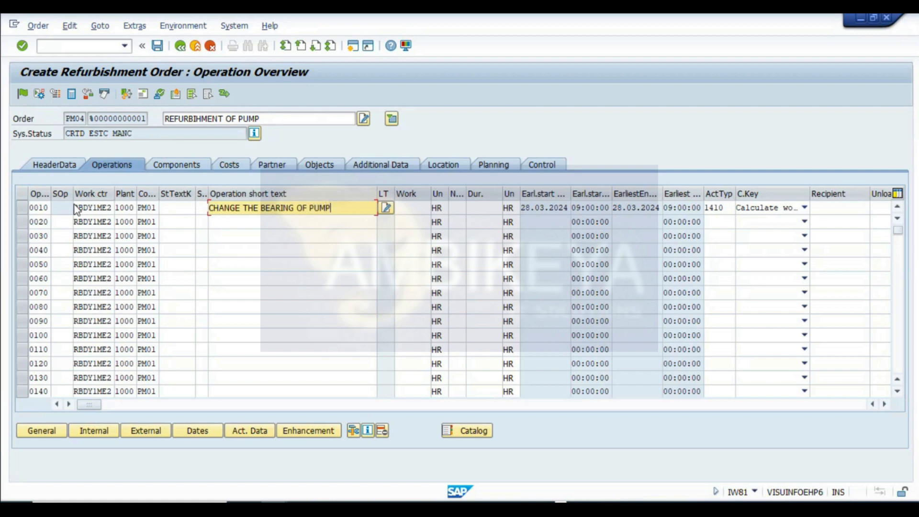
- Add operation 0020 with the short text CHANGE THE GASKET
{"action": "key", "text": "Down"}
{"action": "type", "text": "CHN"}
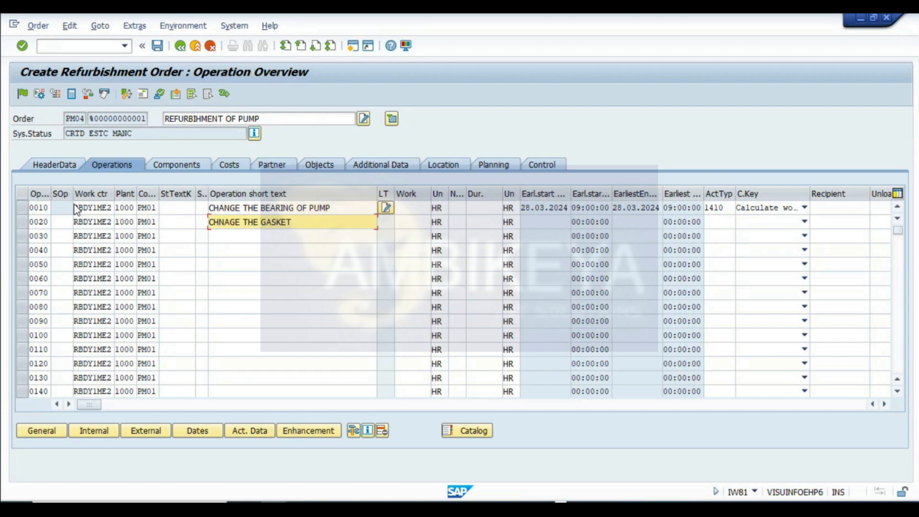
{"action": "key", "text": "BackSpace"}
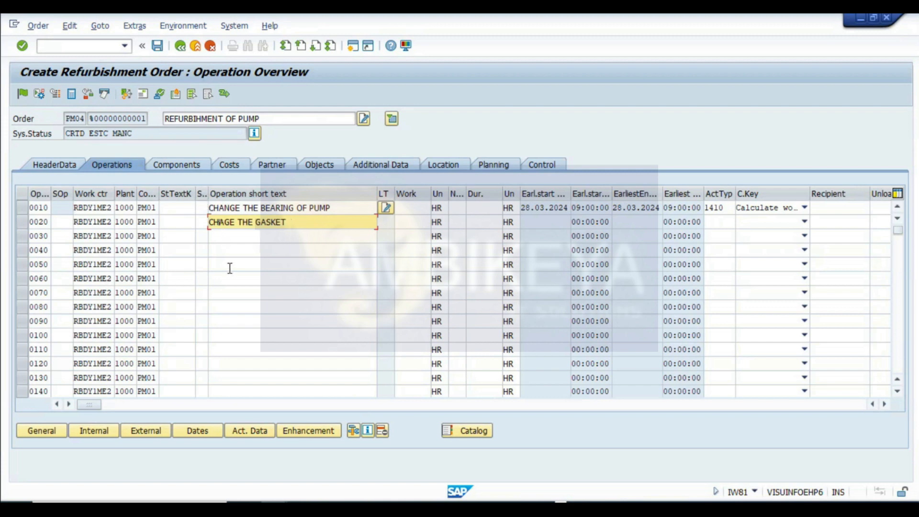
{"action": "type", "text": "N"}
- Add operation 0030 with the short text GREASING OF PUMP
{"action": "left_click", "coordinate": [236, 234]}
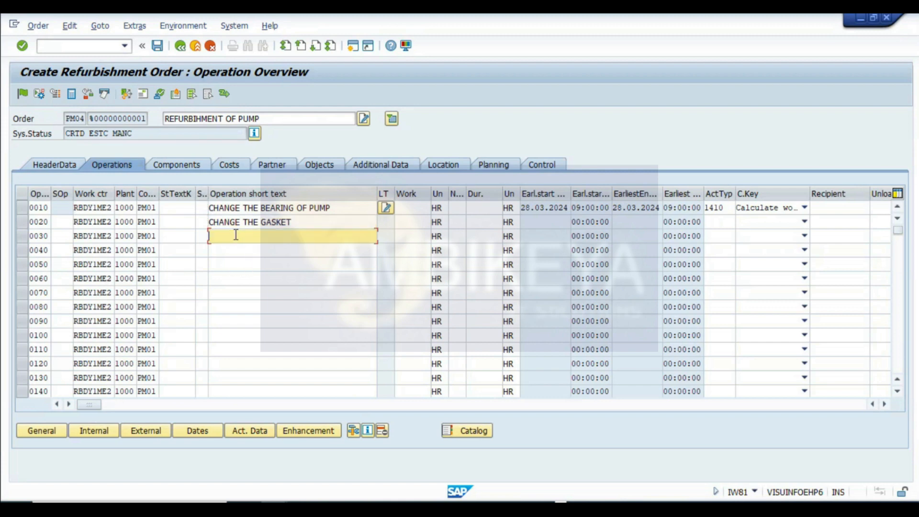
{"action": "type", "text": "C"}
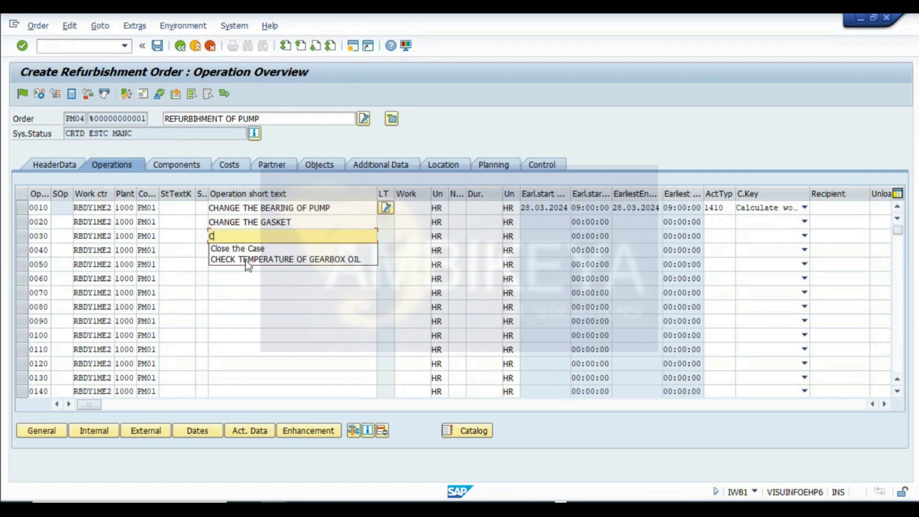
{"action": "left_click_drag", "start_coordinate": [228, 234], "coordinate": [157, 235]}
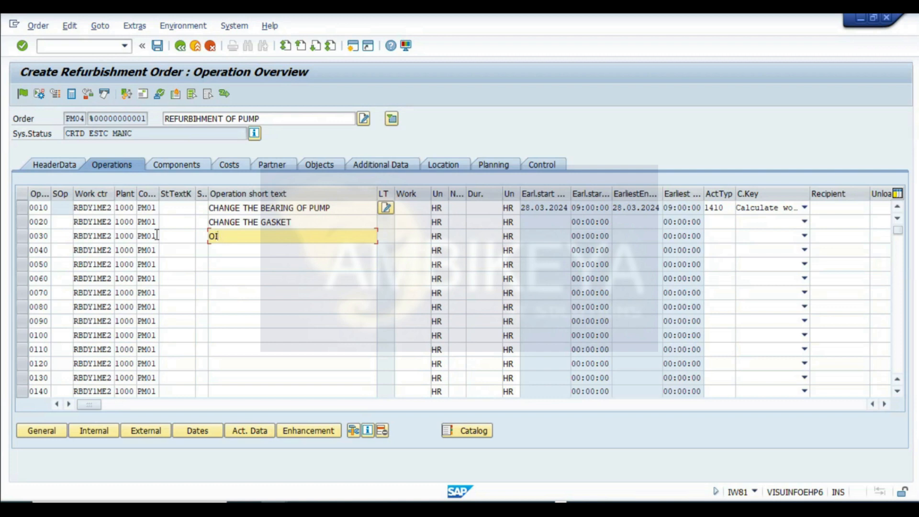
{"action": "type", "text": "O"}
{"action": "key", "text": "BackSpace"}
{"action": "type", "text": "GREASING OF PUMP"}
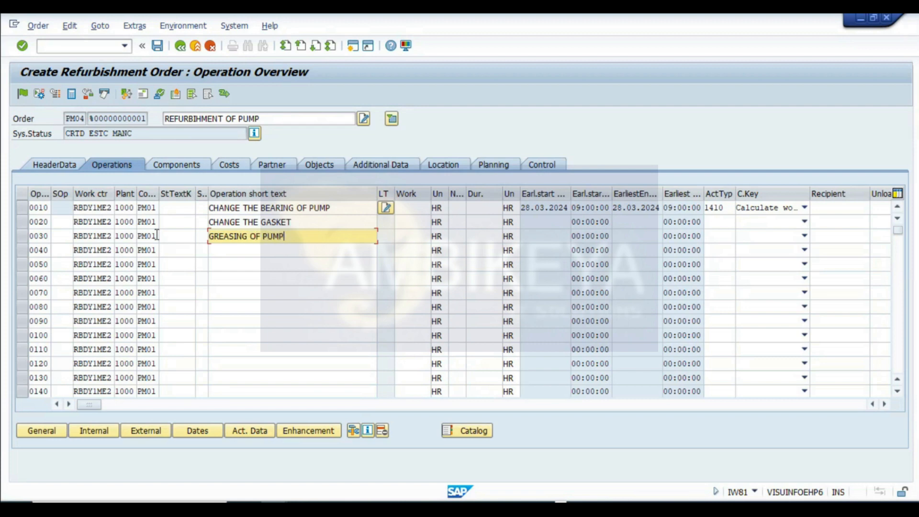
- Add operation 0040 with the short text INSPECTION OF PUMP
{"action": "left_click", "coordinate": [259, 249]}
{"action": "type", "text": "INP"}
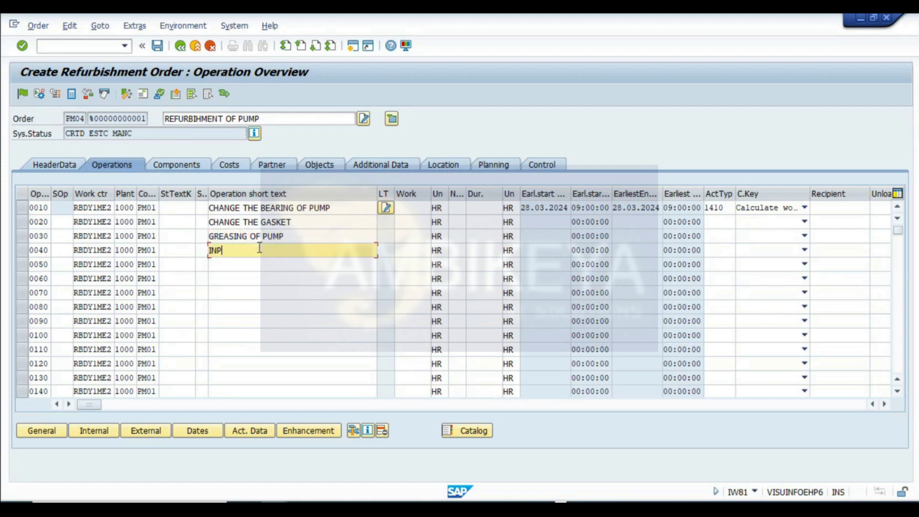
{"action": "key", "text": "BackSpace"}
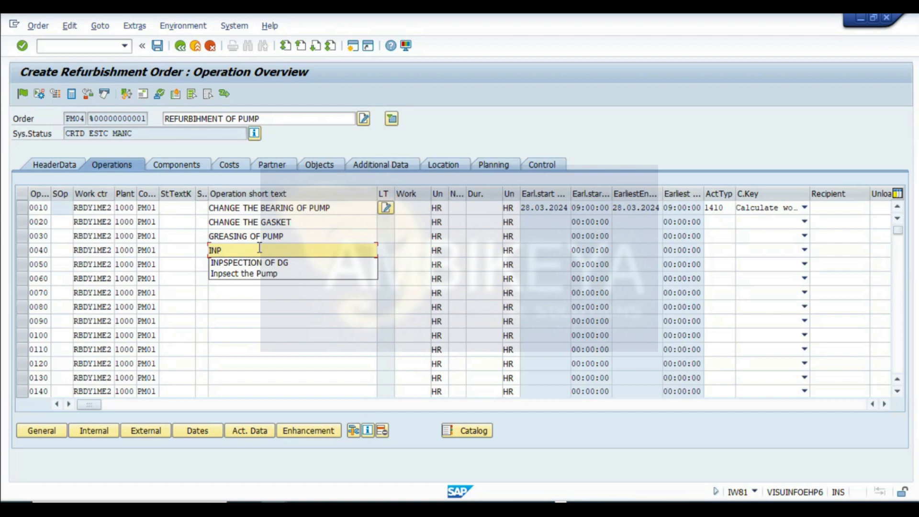
{"action": "key", "text": "BackSpace"}
{"action": "type", "text": "SPECTION OF PUMP"}
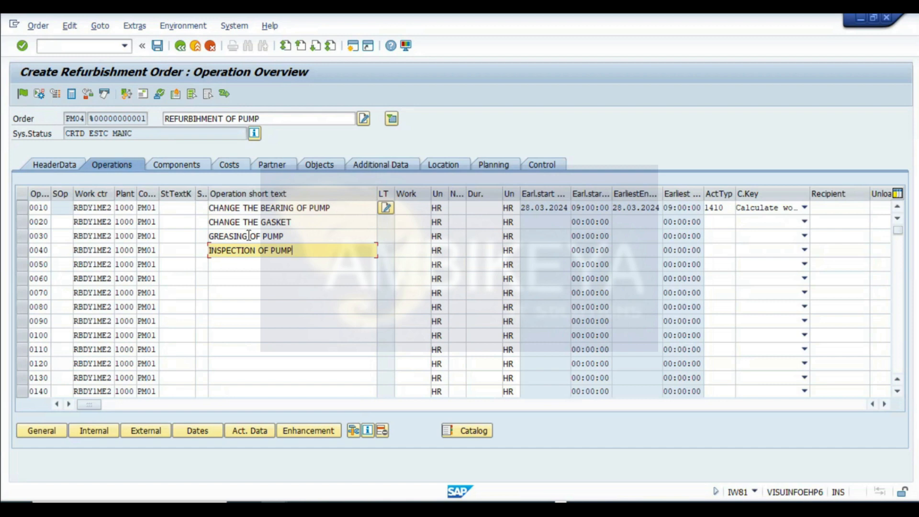
- Set operation 0030's control key to PM02 and review the control key options
{"action": "left_click_drag", "start_coordinate": [159, 193], "coordinate": [174, 193]}
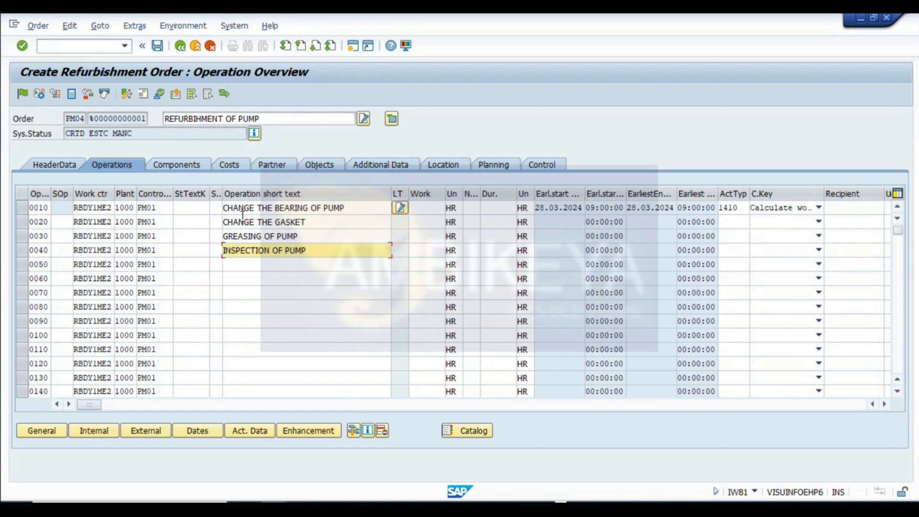
{"action": "left_click", "coordinate": [163, 208]}
{"action": "key", "text": "Down"}
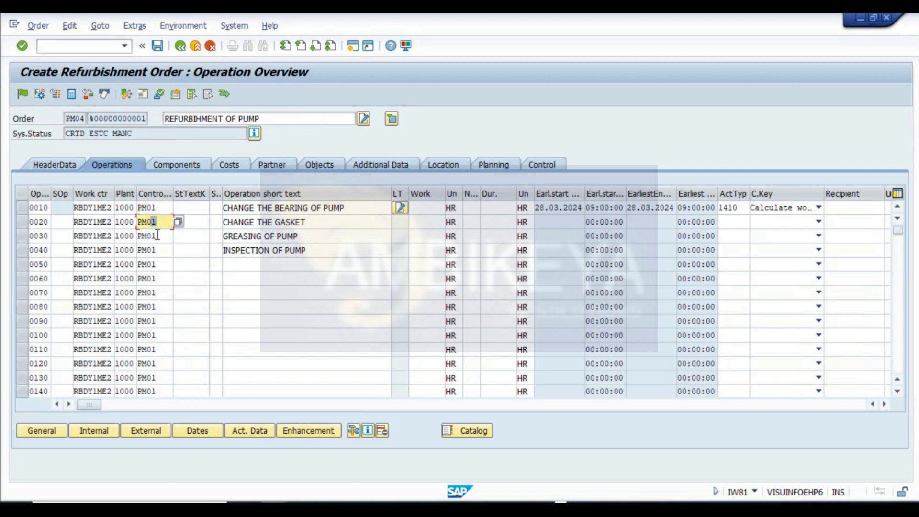
{"action": "key", "text": "Down"}
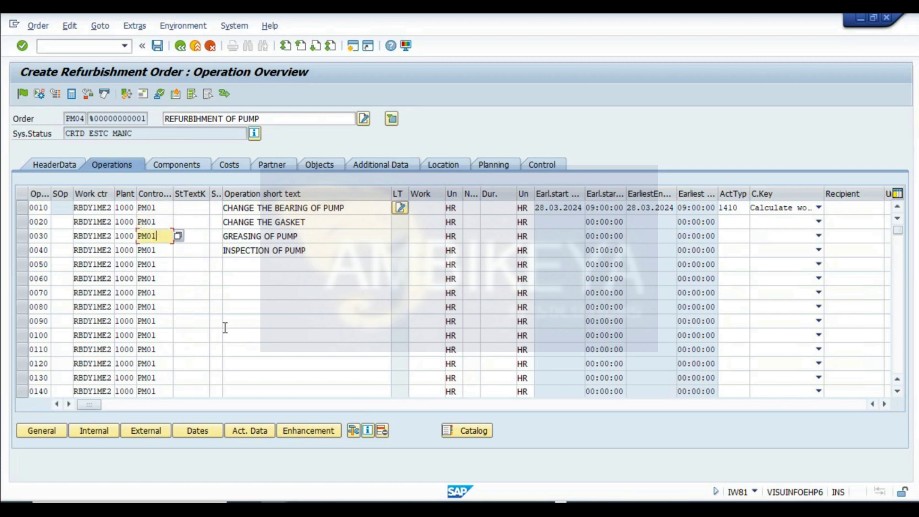
{"action": "key", "text": "BackSpace"}
{"action": "type", "text": "2"}
{"action": "left_click", "coordinate": [180, 236]}
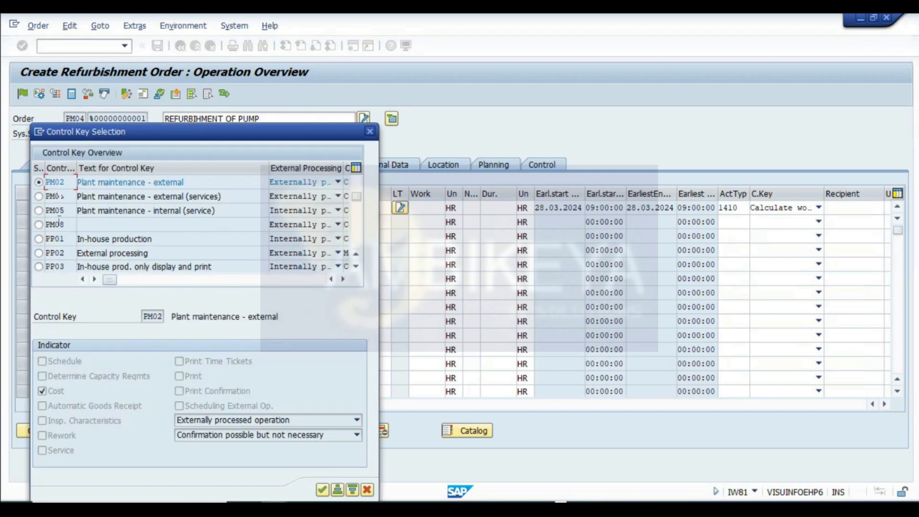
{"action": "left_click_drag", "start_coordinate": [211, 186], "coordinate": [31, 186]}
{"action": "left_click", "coordinate": [370, 131]}
- Select control key PM03, Plant maintenance - external (services), for operation 0040
{"action": "left_click", "coordinate": [156, 250]}
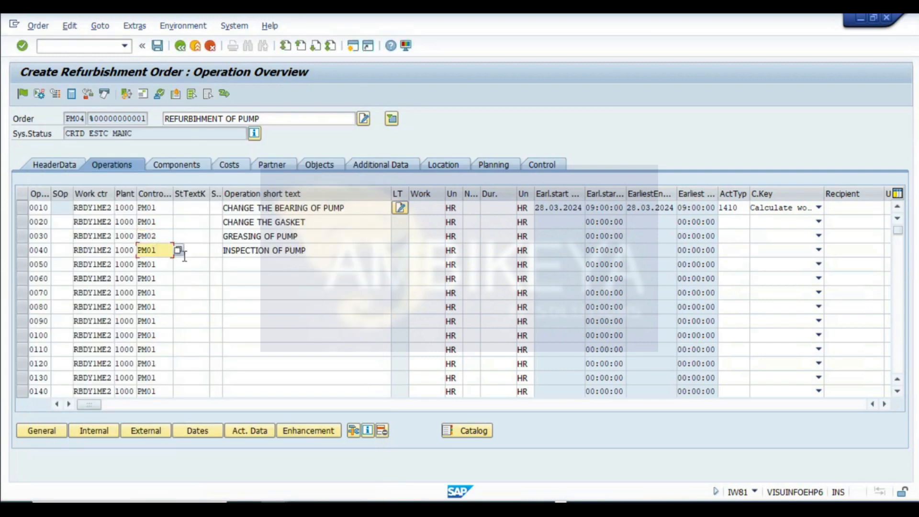
{"action": "left_click", "coordinate": [178, 251]}
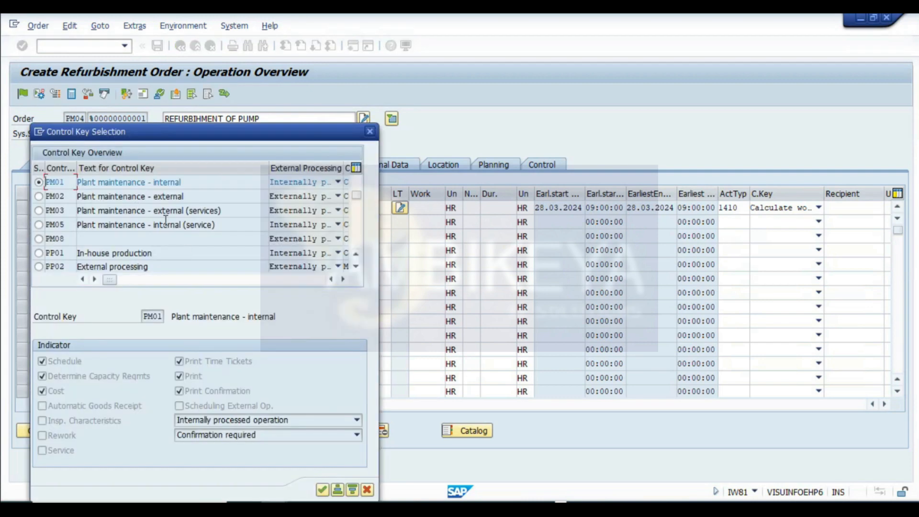
{"action": "left_click", "coordinate": [39, 211]}
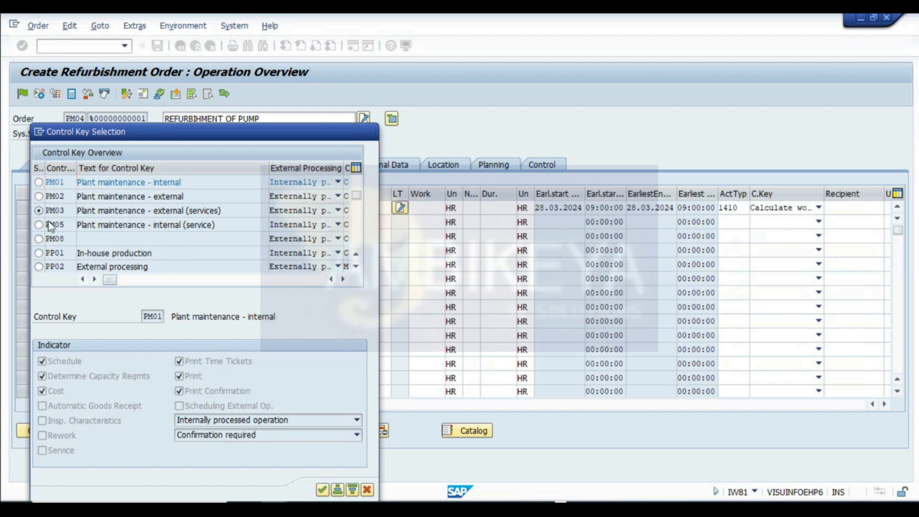
{"action": "left_click", "coordinate": [323, 489]}
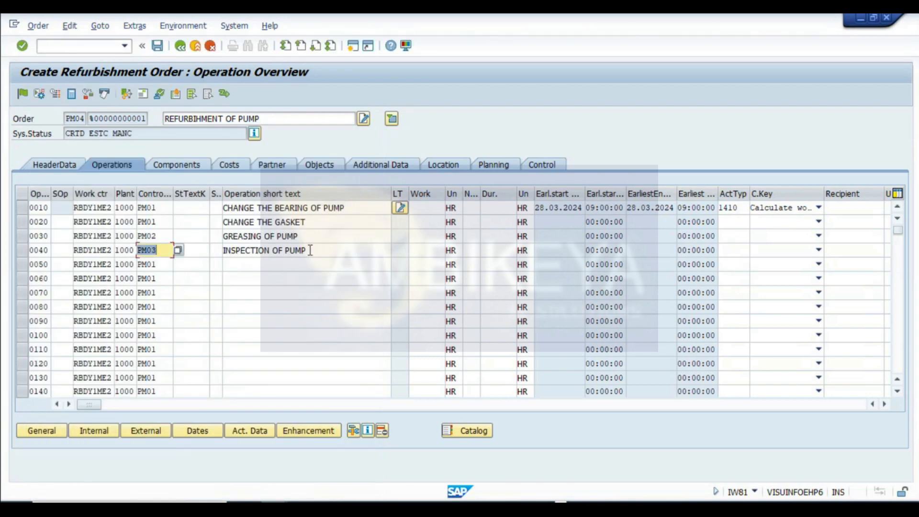
- Set the number of people to 2 and the duration to 5 HR for operations 0010 and 0020
{"action": "left_click", "coordinate": [473, 208]}
{"action": "type", "text": "22"}
{"action": "key", "text": "Down"}
{"action": "type", "text": "2"}
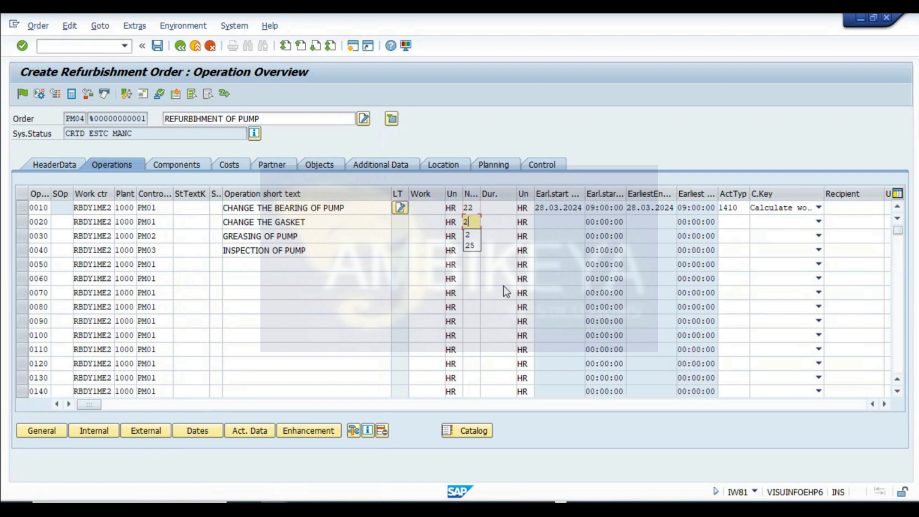
{"action": "key", "text": "Down"}
{"action": "left_click", "coordinate": [476, 208]}
{"action": "key", "text": "BackSpace"}
{"action": "left_click", "coordinate": [496, 207]}
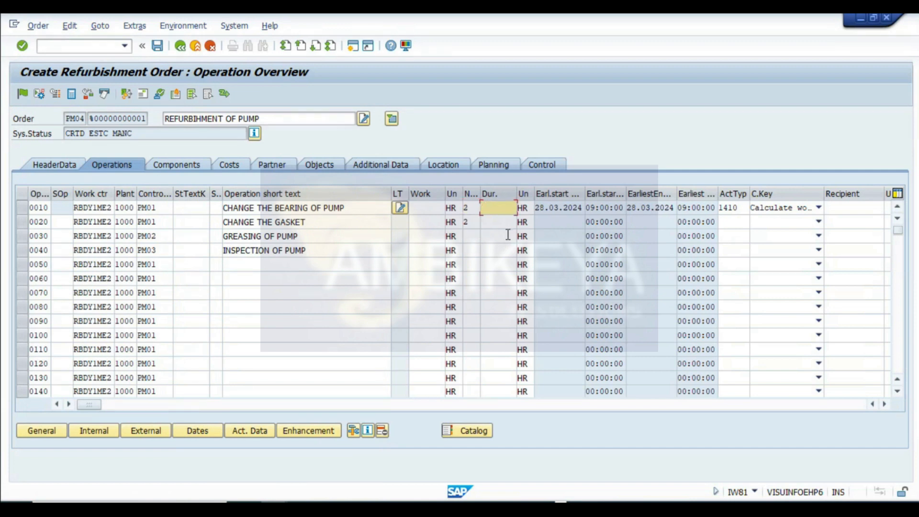
{"action": "left_click", "coordinate": [508, 221]}
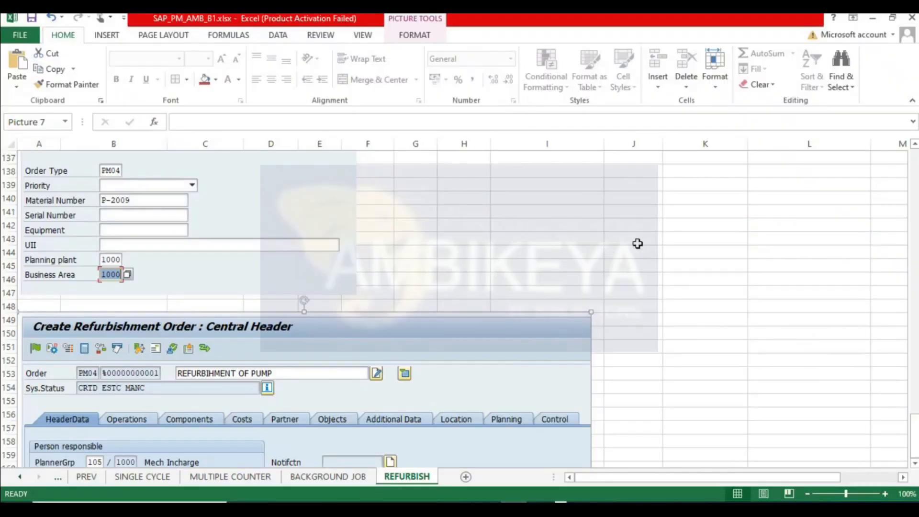
- Review the valuation type and moving average price notes in the spreadsheet
{"action": "scroll", "coordinate": [554, 288], "scroll_direction": "up", "scroll_amount": 5}
{"action": "scroll", "coordinate": [554, 287], "scroll_direction": "up", "scroll_amount": 20}
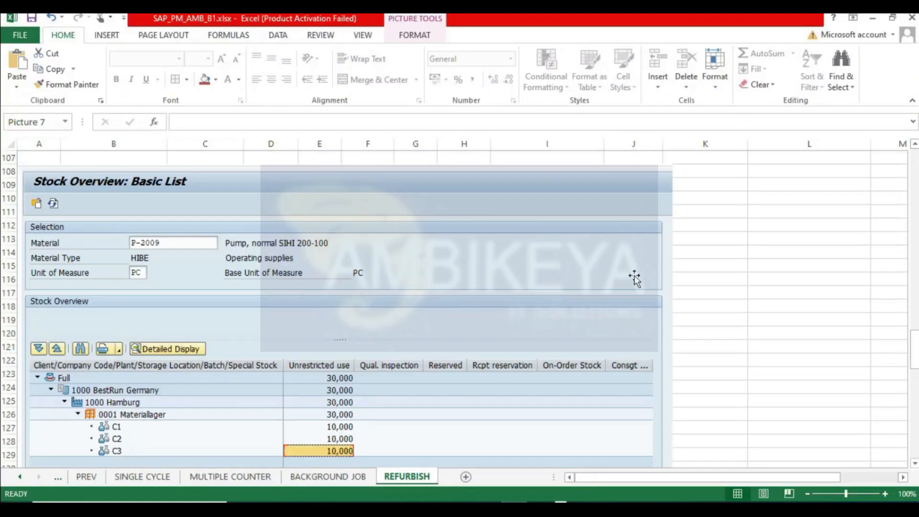
{"action": "scroll", "coordinate": [652, 273], "scroll_direction": "up", "scroll_amount": 12}
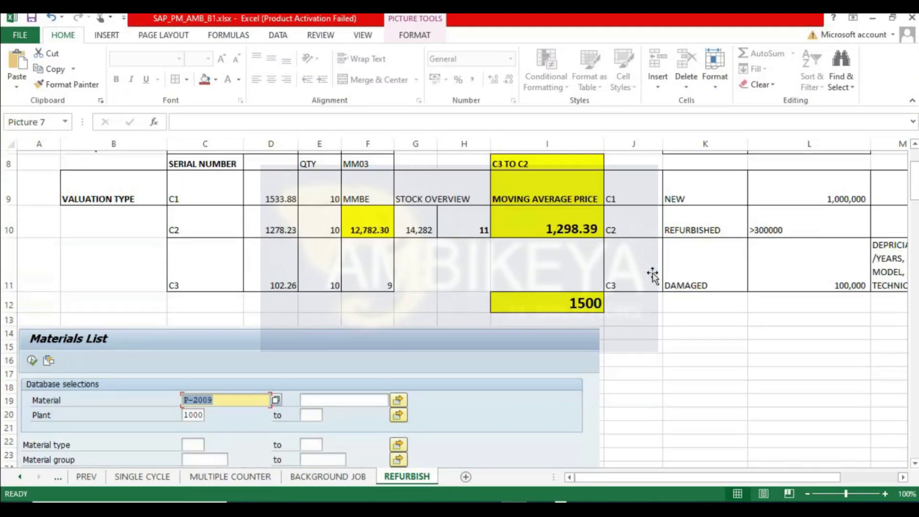
{"action": "scroll", "coordinate": [707, 248], "scroll_direction": "down", "scroll_amount": 4}
{"action": "scroll", "coordinate": [699, 283], "scroll_direction": "up", "scroll_amount": 2}
{"action": "left_click", "coordinate": [715, 370]}
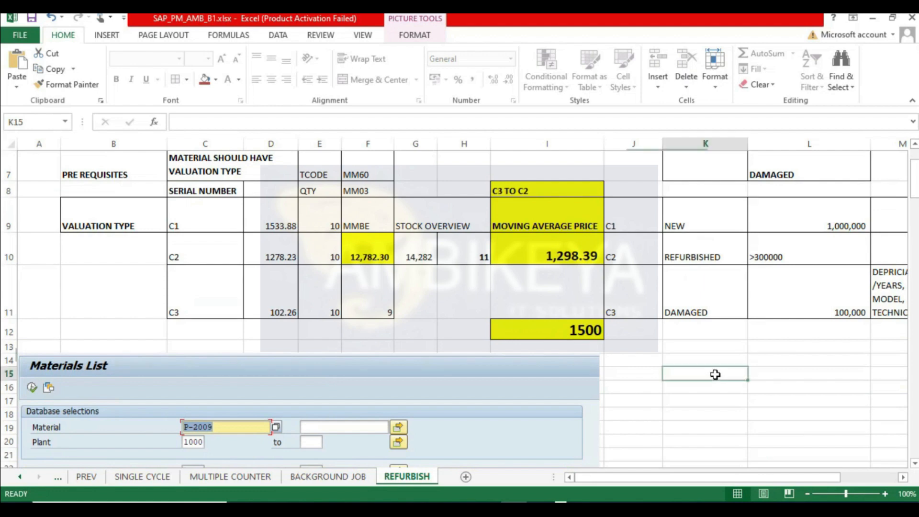
- Add a LABOUR COST entry in the spreadsheet with the formula =20*200 beside it
{"action": "scroll", "coordinate": [718, 371], "scroll_direction": "down", "scroll_amount": 1}
{"action": "type", "text": "LABOUR"}
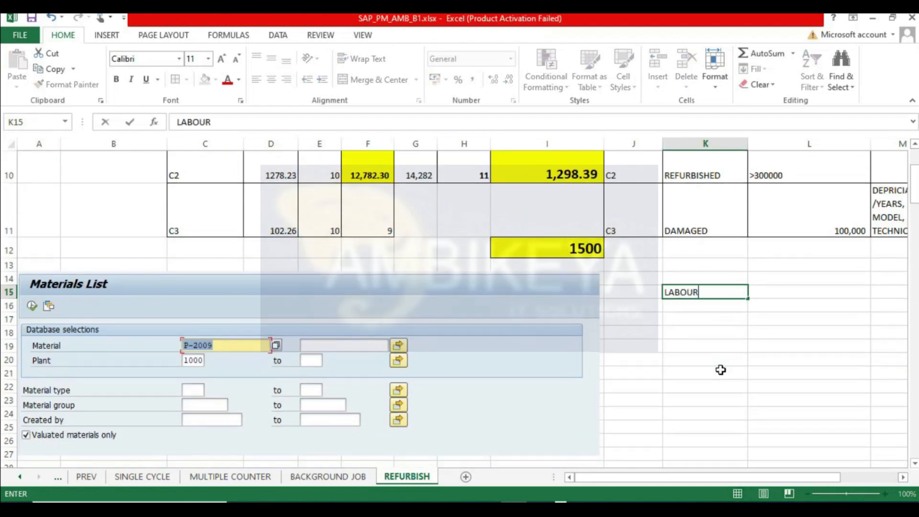
{"action": "type", "text": " COST"}
{"action": "key", "text": "Tab"}
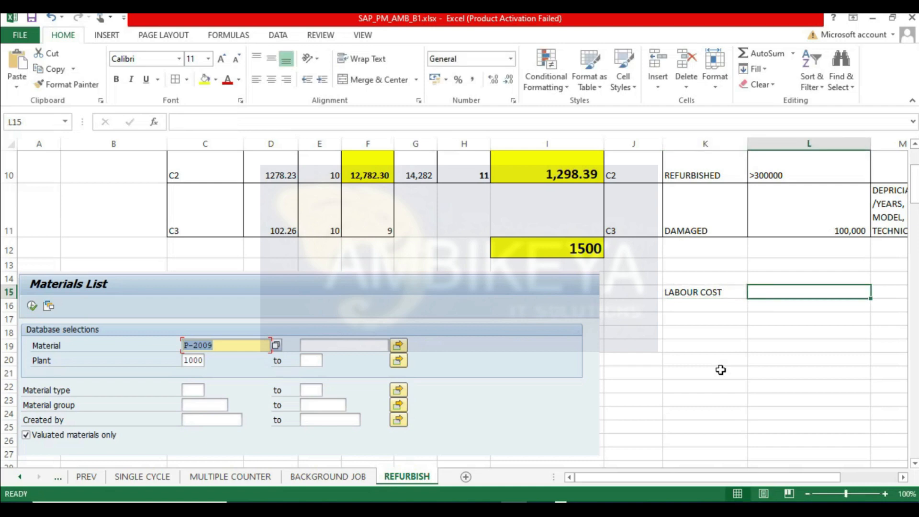
{"action": "type", "text": "=20"}
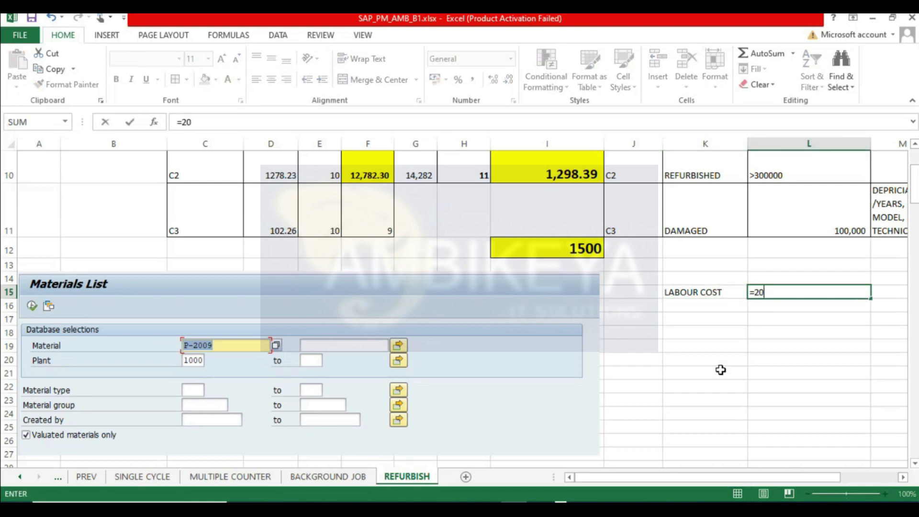
{"action": "type", "text": "*200"}
{"action": "key", "text": "Tab"}
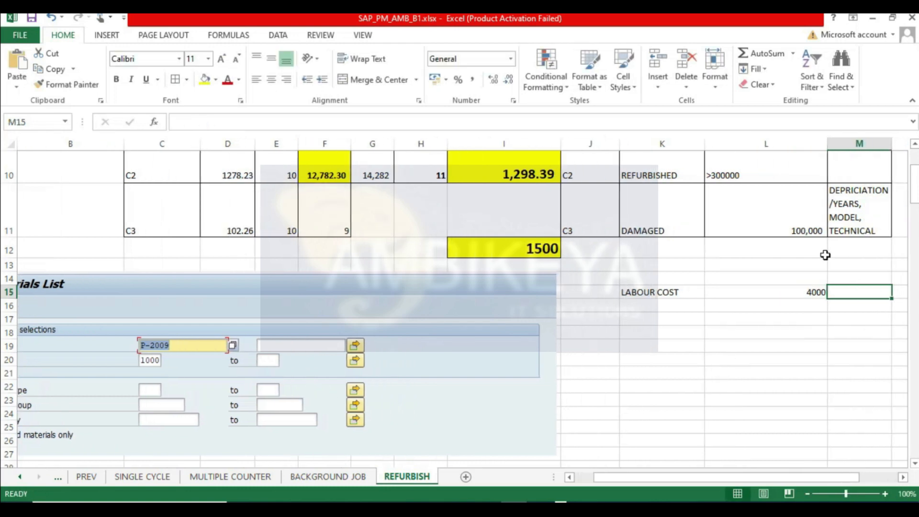
- Review the labour cost, moving average price and stock value cells against the order's operations
{"action": "left_click", "coordinate": [785, 289]}
{"action": "left_click", "coordinate": [534, 243]}
{"action": "key", "text": "alt+Tab"}
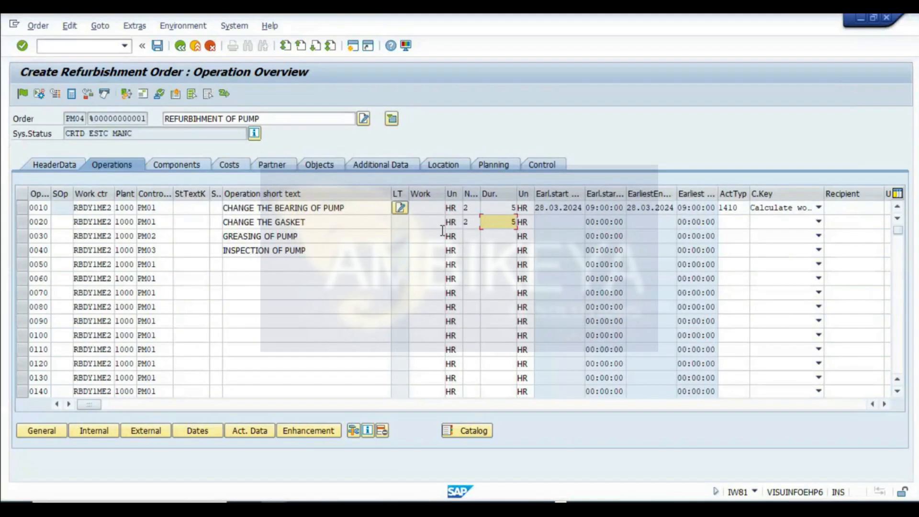
{"action": "key", "text": "alt+Tab"}
{"action": "left_click", "coordinate": [787, 288]}
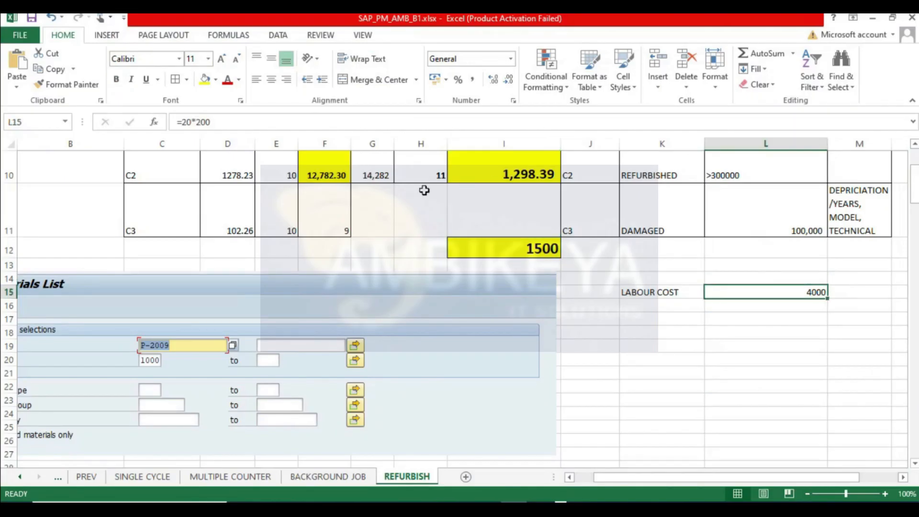
{"action": "left_click", "coordinate": [329, 180]}
{"action": "scroll", "coordinate": [355, 195], "scroll_direction": "up", "scroll_amount": 1}
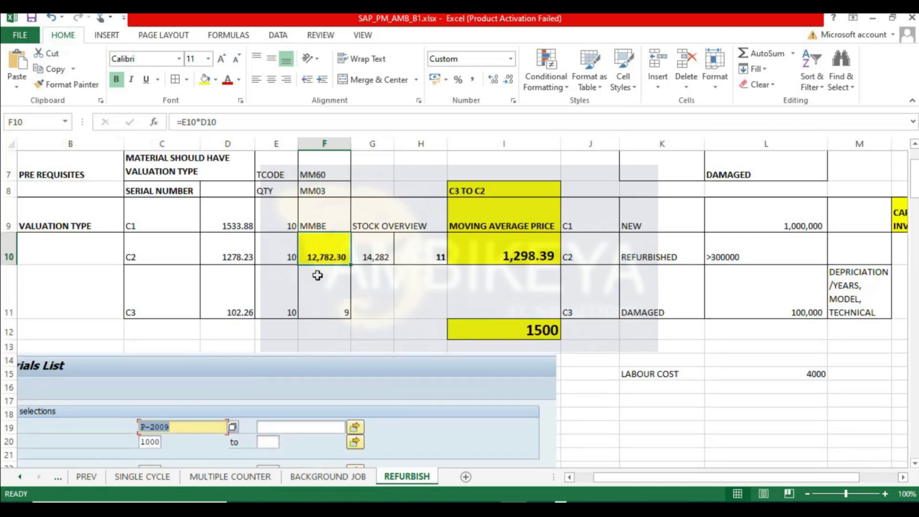
{"action": "left_click", "coordinate": [231, 221]}
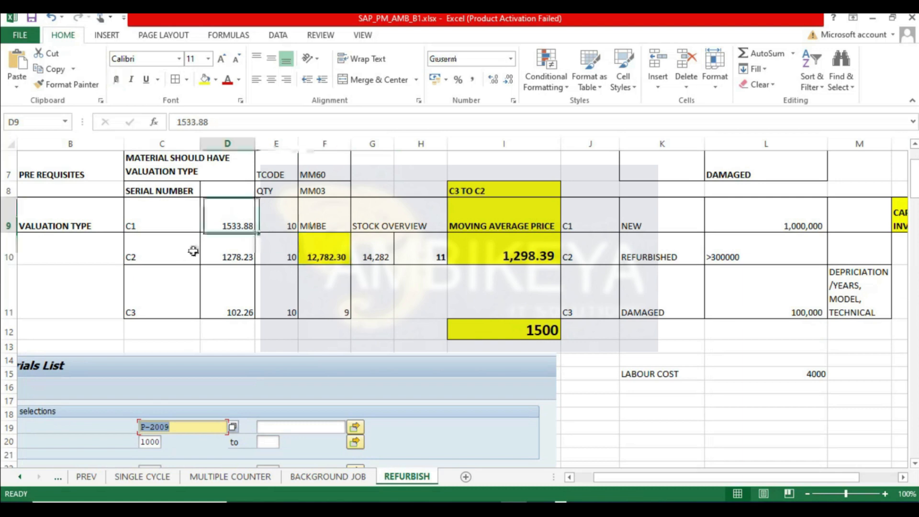
{"action": "left_click", "coordinate": [502, 327]}
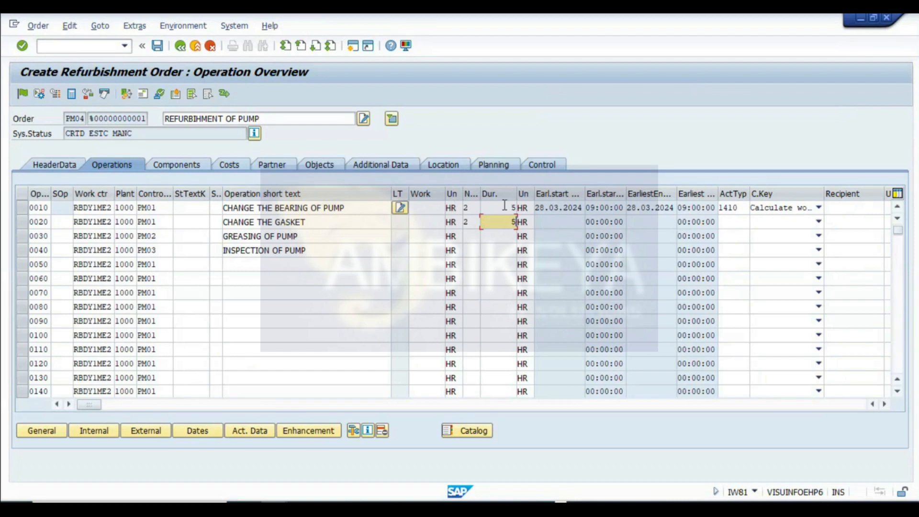
- Set the duration of operations 0010 and 0020 to 1 HR
{"action": "left_click", "coordinate": [505, 206]}
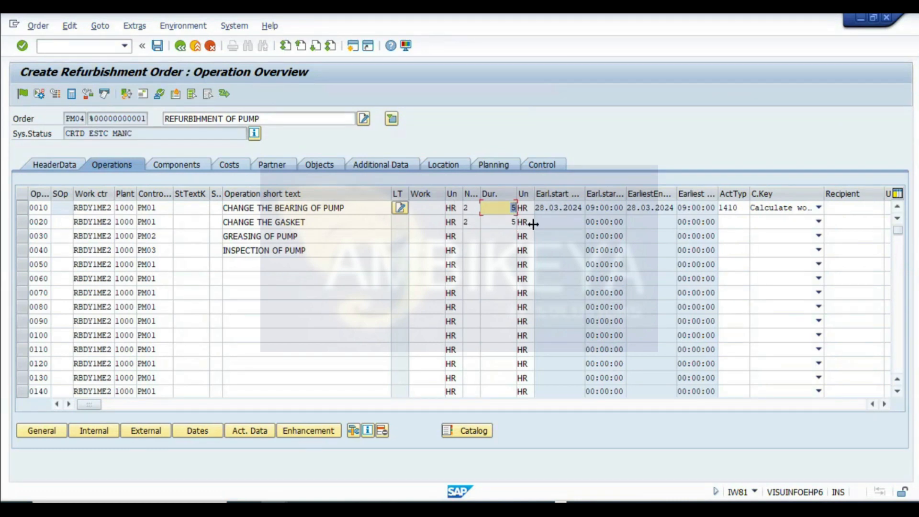
{"action": "left_click", "coordinate": [512, 220]}
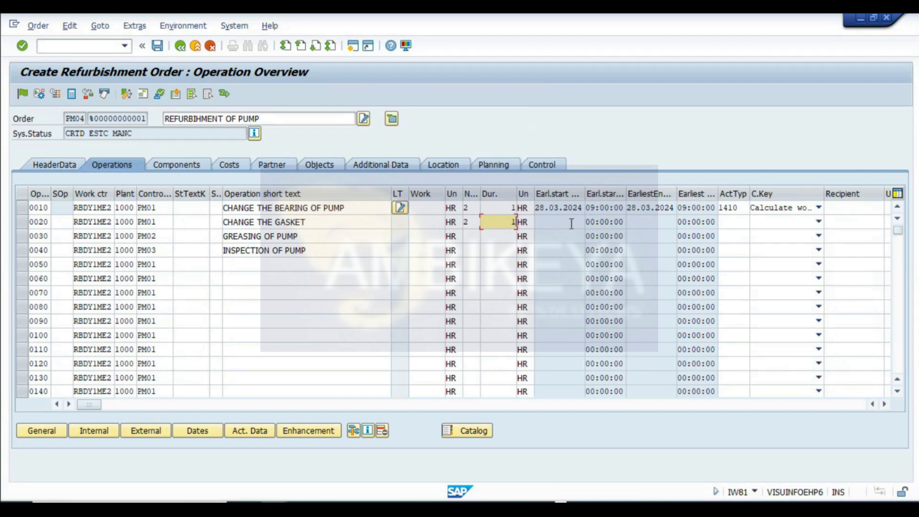
{"action": "key", "text": "alt+Tab"}
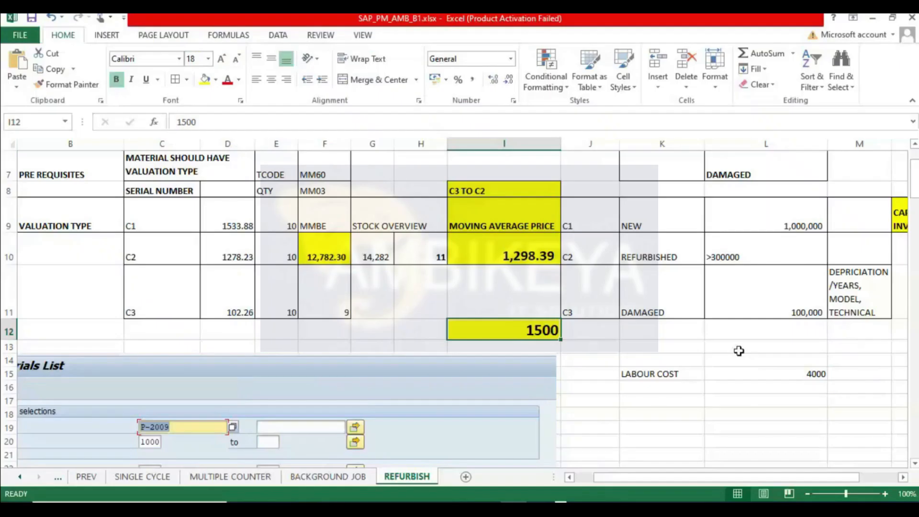
- Change the labour cost formula to =4*200
{"action": "left_click", "coordinate": [768, 379]}
{"action": "left_click", "coordinate": [210, 123]}
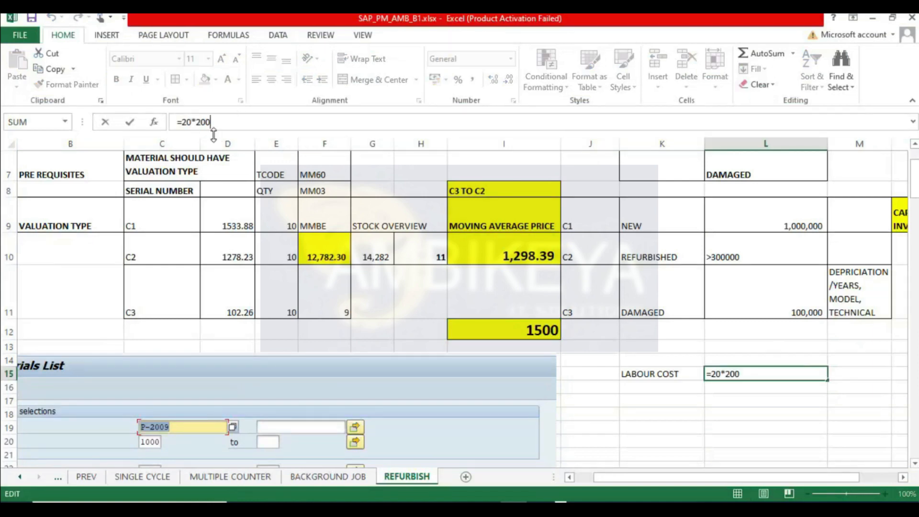
{"action": "left_click", "coordinate": [190, 122]}
{"action": "key", "text": "BackSpace"}
{"action": "key", "text": "BackSpace"}
{"action": "type", "text": "4"}
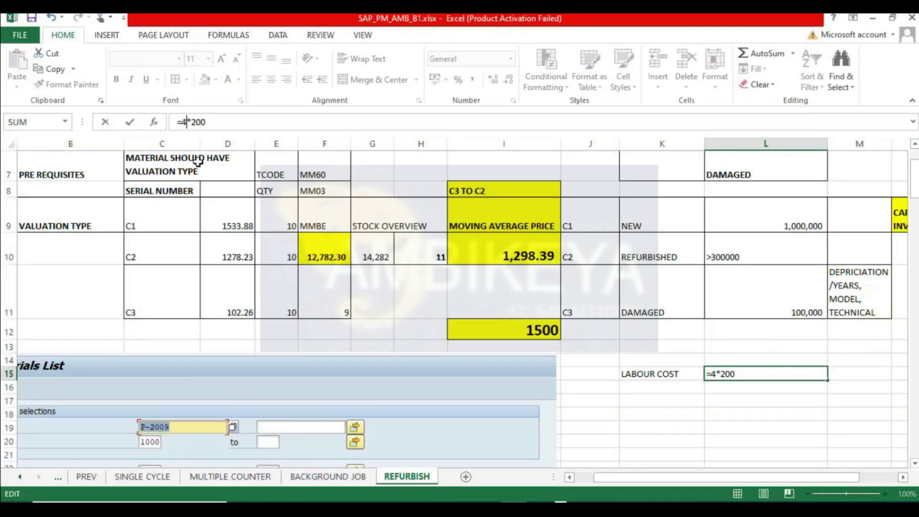
{"action": "key", "text": "Return"}
- Confirm the operation entries to open the external processing data for GREASING OF PUMP and reposition that dialog
{"action": "key", "text": "alt+Tab"}
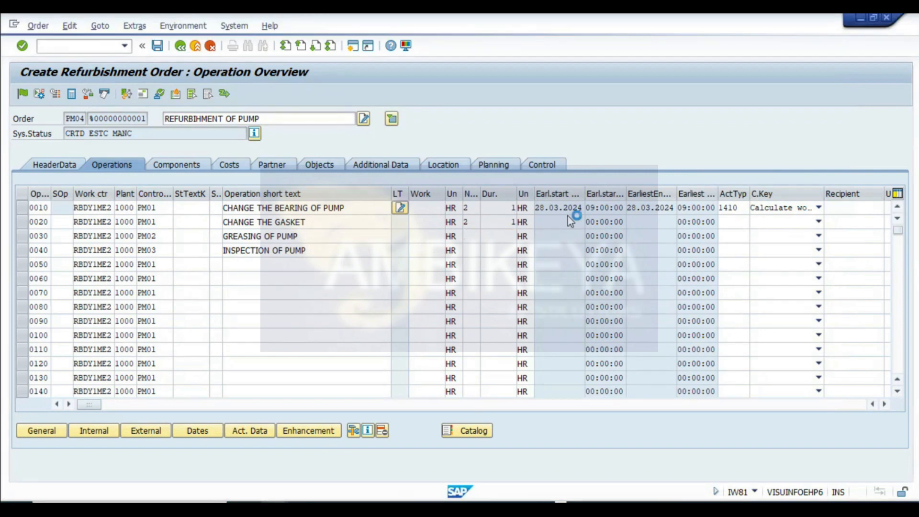
{"action": "key", "text": "Return"}
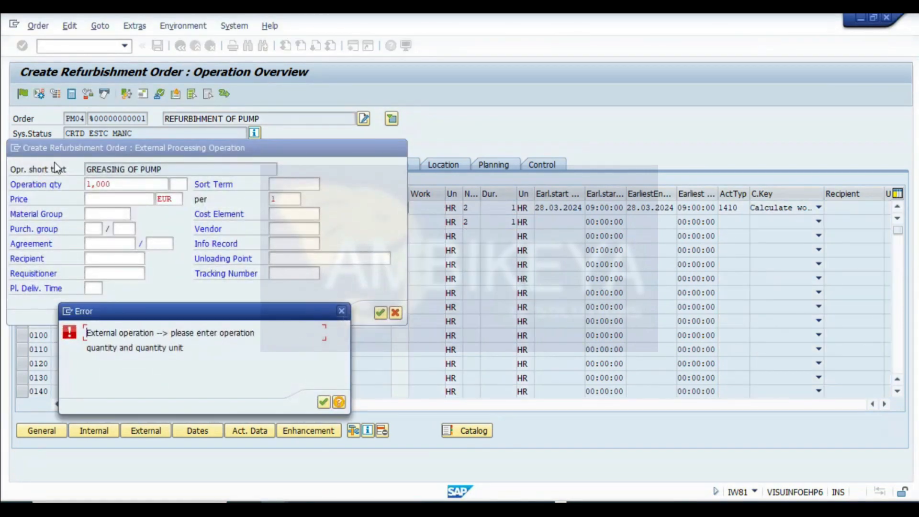
{"action": "left_click", "coordinate": [323, 402]}
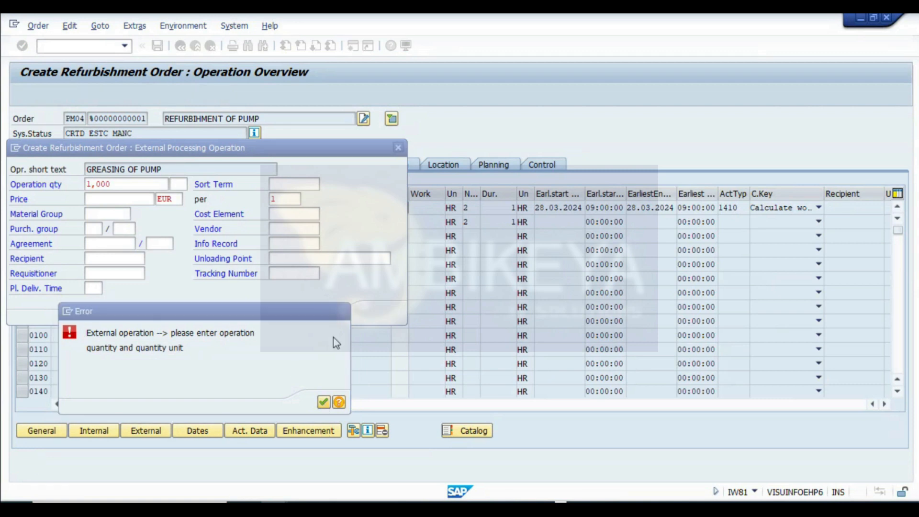
{"action": "left_click_drag", "start_coordinate": [146, 158], "coordinate": [489, 252]}
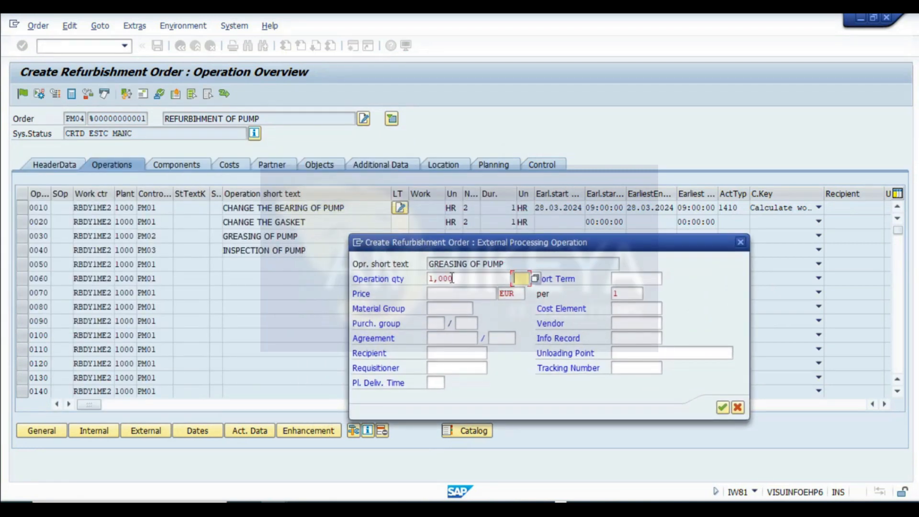
{"action": "left_click_drag", "start_coordinate": [456, 247], "coordinate": [394, 277]}
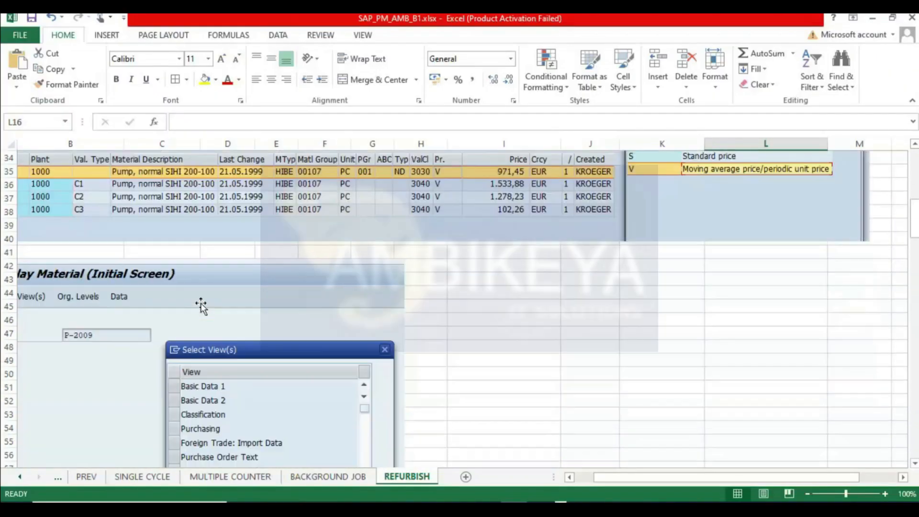
{"action": "scroll", "coordinate": [182, 292], "scroll_direction": "down", "scroll_amount": 5}
{"action": "scroll", "coordinate": [171, 282], "scroll_direction": "down", "scroll_amount": 20}
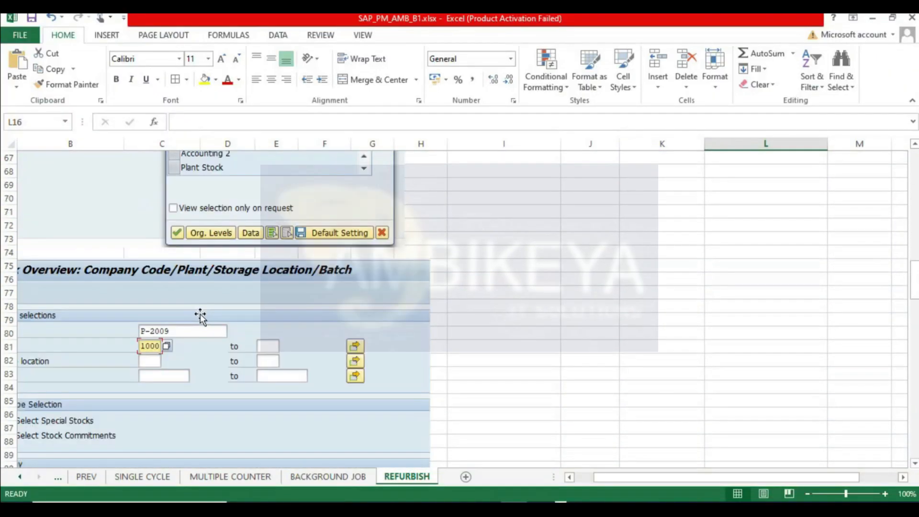
{"action": "scroll", "coordinate": [78, 284], "scroll_direction": "down", "scroll_amount": 5}
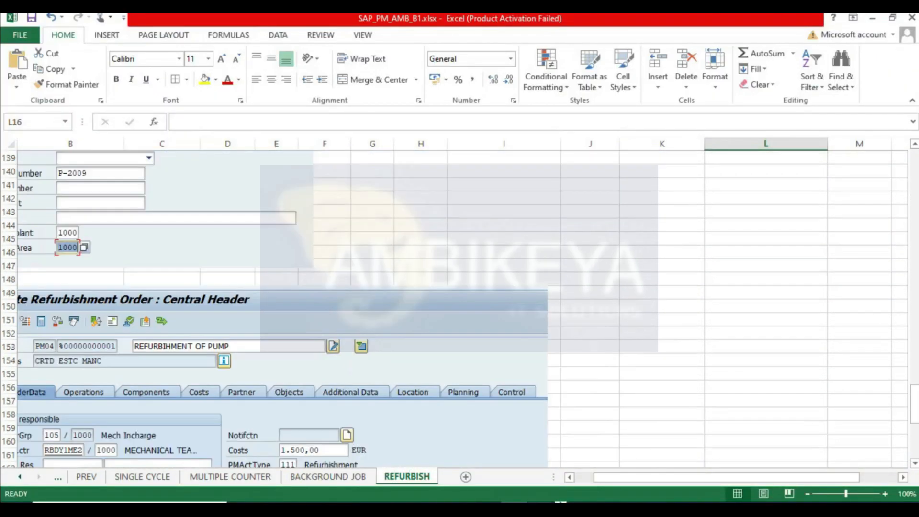
{"action": "scroll", "coordinate": [196, 431], "scroll_direction": "left", "scroll_amount": 1}
{"action": "scroll", "coordinate": [144, 392], "scroll_direction": "down", "scroll_amount": 5}
{"action": "scroll", "coordinate": [91, 352], "scroll_direction": "down", "scroll_amount": 6}
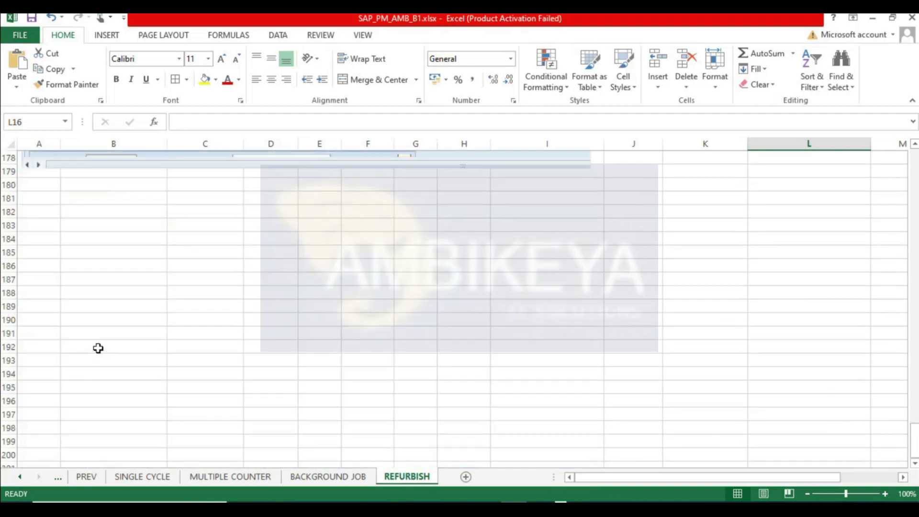
{"action": "left_click", "coordinate": [39, 275]}
{"action": "left_click", "coordinate": [173, 320]}
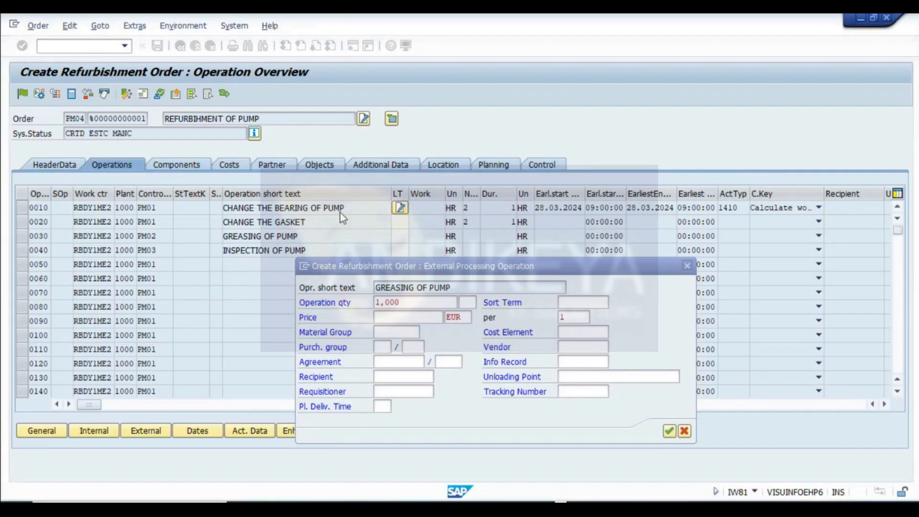
- Enter a price of 100 EUR and pick material group 00120 Pumps for the external operation
{"action": "left_click", "coordinate": [390, 314]}
{"action": "type", "text": "100"}
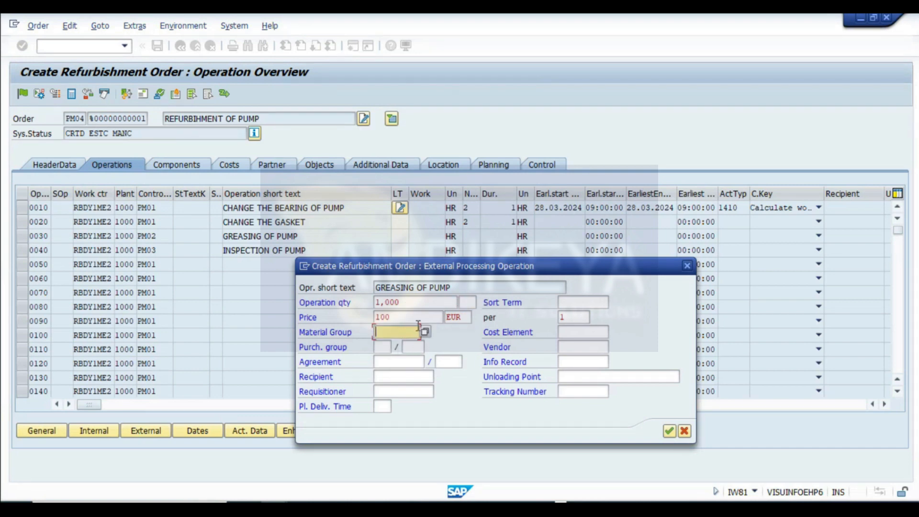
{"action": "key", "text": "Return"}
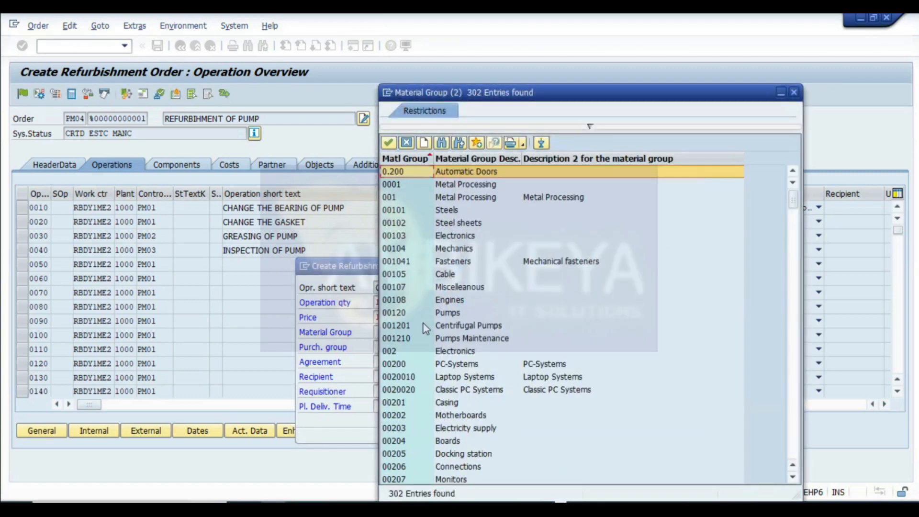
{"action": "double_click", "coordinate": [398, 316]}
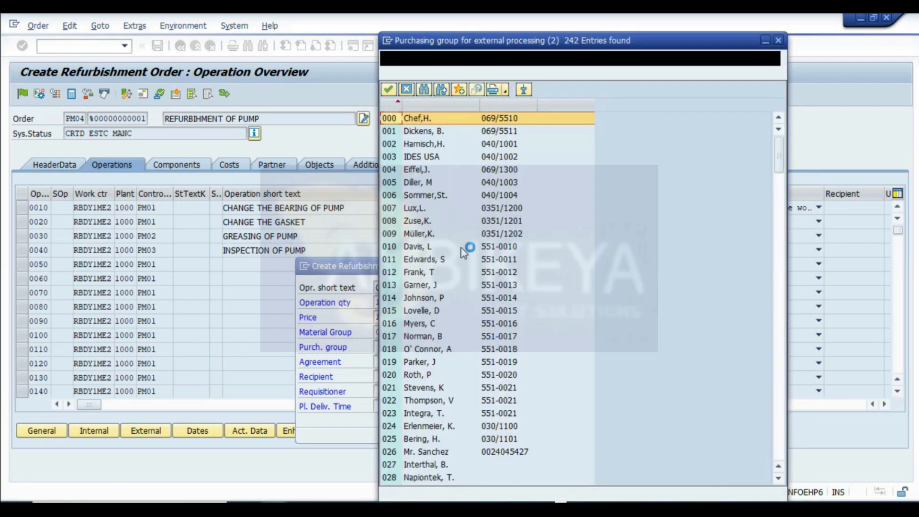
- Set purchasing group 001 with organisation 1000, vendor 1000 and quantity unit AU for the external operation
{"action": "double_click", "coordinate": [393, 138]}
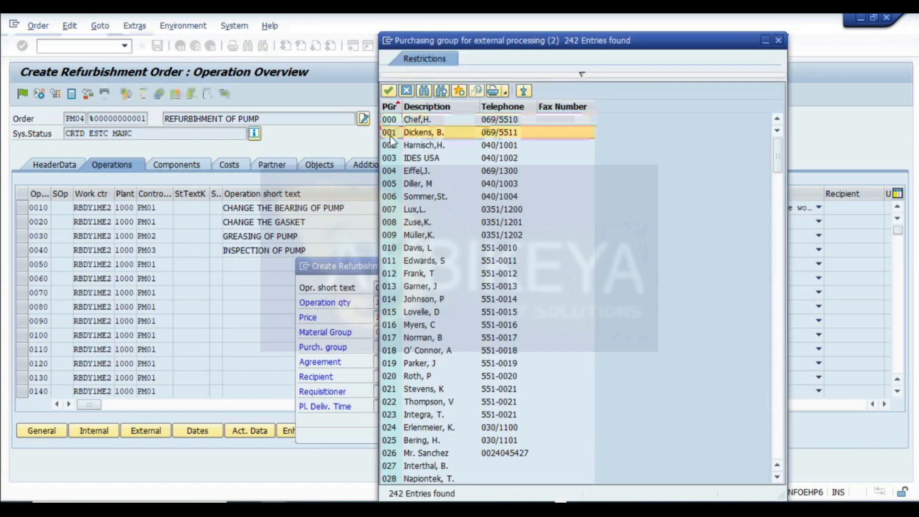
{"action": "left_click", "coordinate": [415, 348]}
{"action": "type", "text": "1000"}
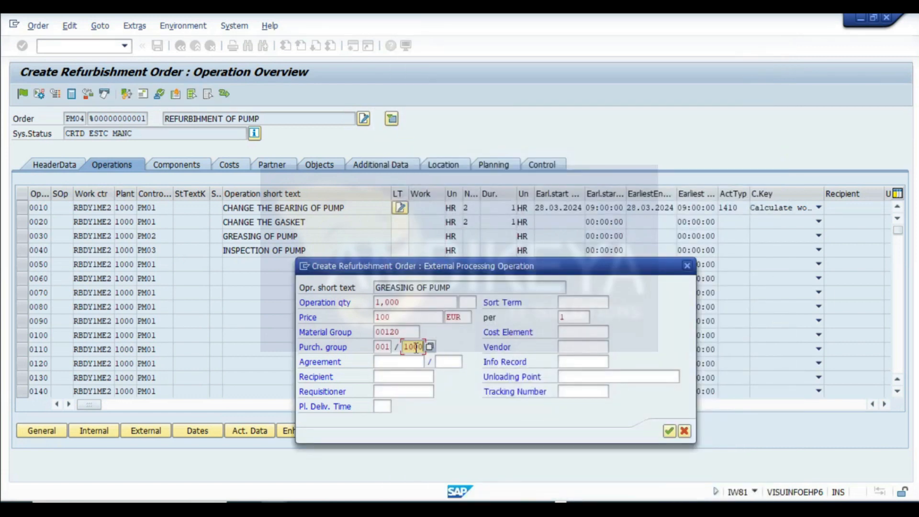
{"action": "left_click", "coordinate": [581, 343]}
{"action": "type", "text": "1000"}
{"action": "key", "text": "Return"}
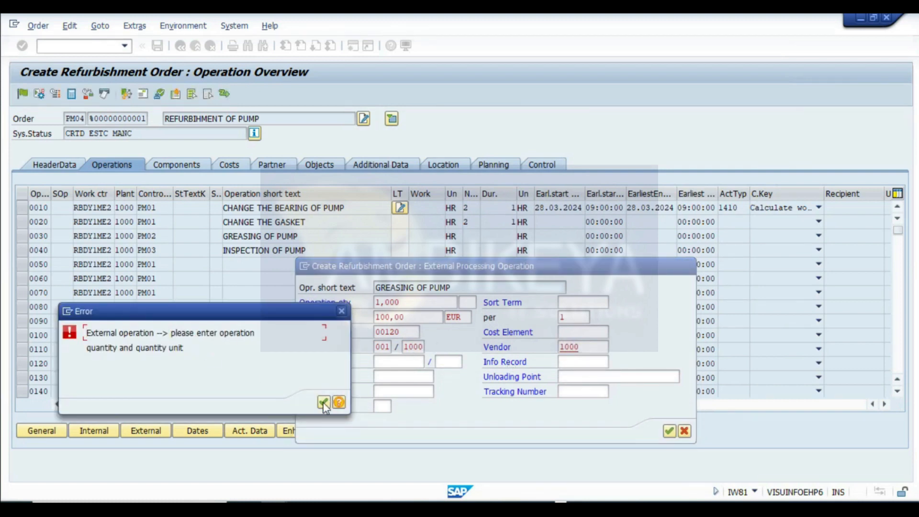
{"action": "left_click", "coordinate": [324, 403]}
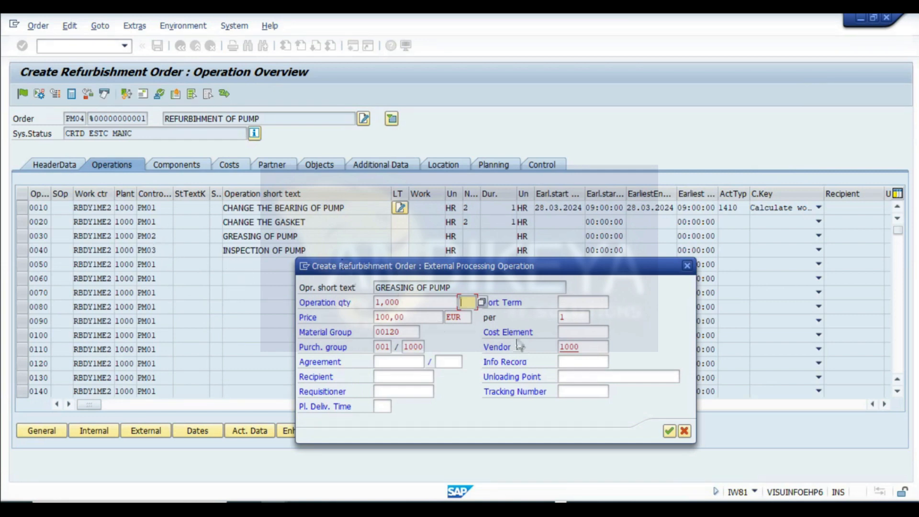
{"action": "left_click", "coordinate": [471, 303]}
- Capture a screenshot of the external processing dialog and paste it into the spreadsheet at row 181
{"action": "key", "text": "super+shift+s"}
{"action": "left_click_drag", "start_coordinate": [4, 58], "coordinate": [831, 456]}
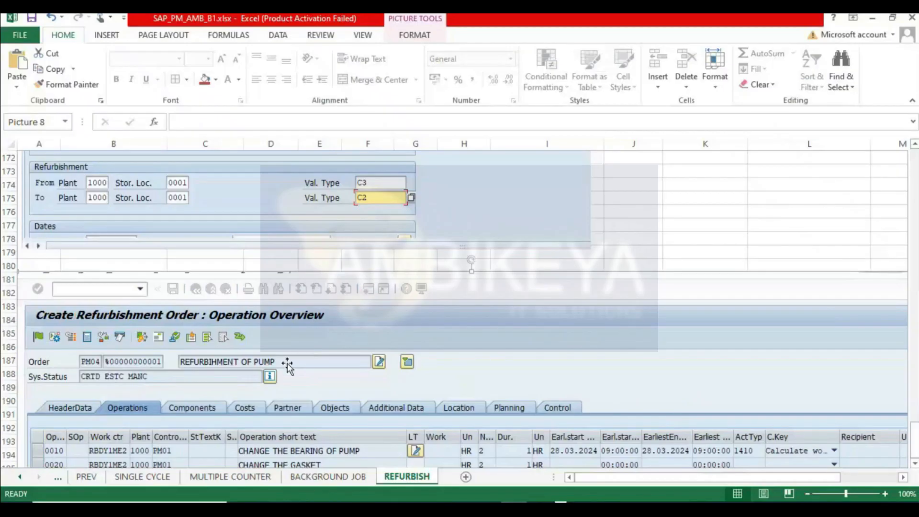
{"action": "scroll", "coordinate": [380, 354], "scroll_direction": "down", "scroll_amount": 3}
{"action": "key", "text": "Delete"}
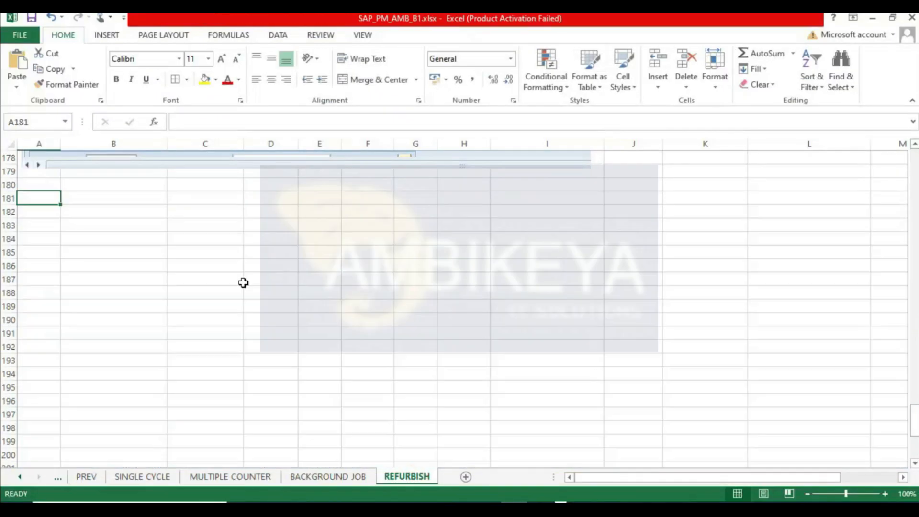
{"action": "key", "text": "ctrl+v"}
{"action": "key", "text": "alt+Tab"}
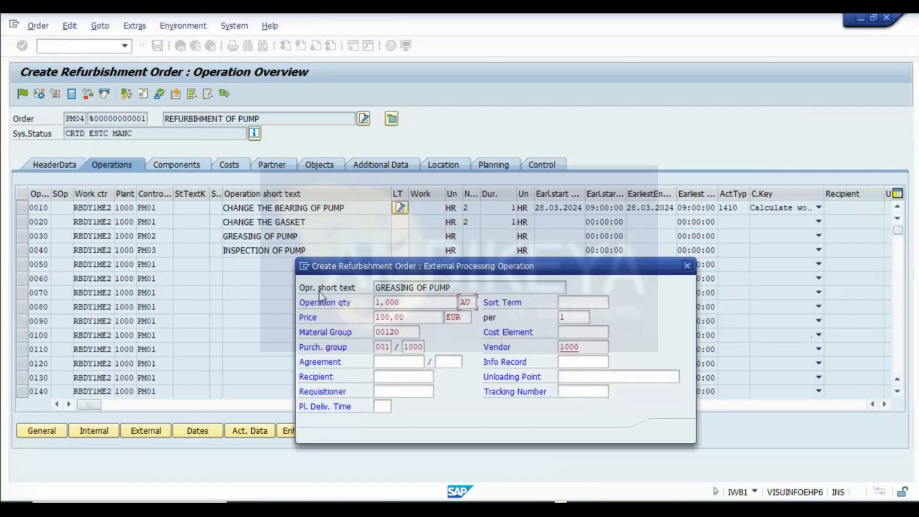
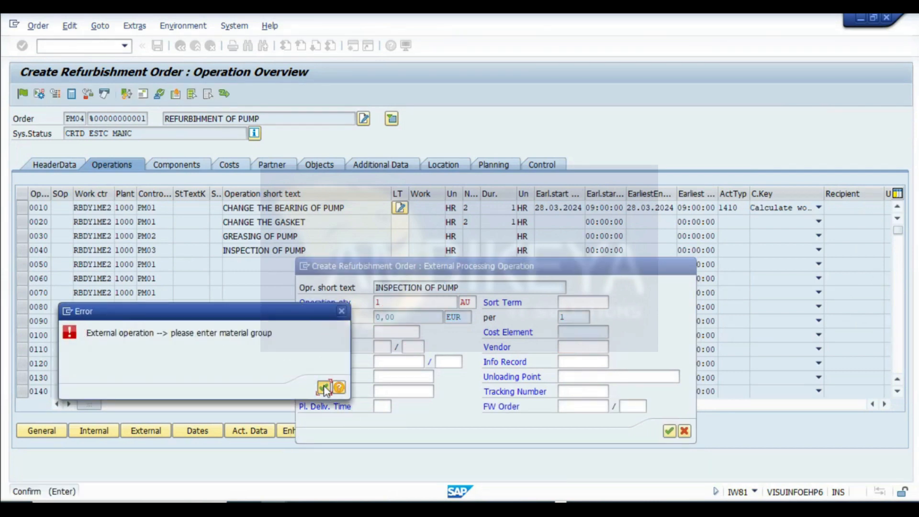
- Set material group 00120 Pumps and purchasing group 001 with organisation 1000 for the INSPECTION OF PUMP external operation and confirm
{"action": "left_click", "coordinate": [324, 386]}
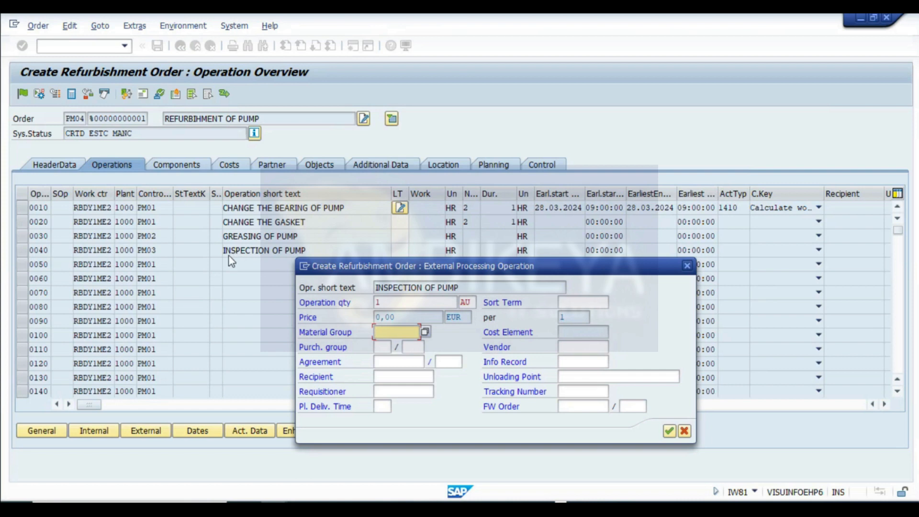
{"action": "left_click", "coordinate": [425, 332]}
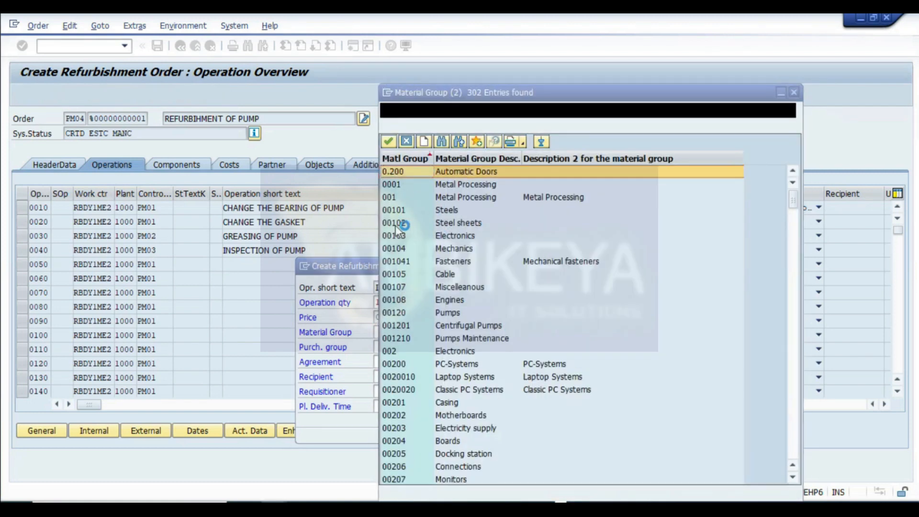
{"action": "double_click", "coordinate": [399, 312]}
{"action": "left_click", "coordinate": [383, 347]}
{"action": "type", "text": "001"}
{"action": "left_click", "coordinate": [411, 347]}
{"action": "type", "text": "1000"}
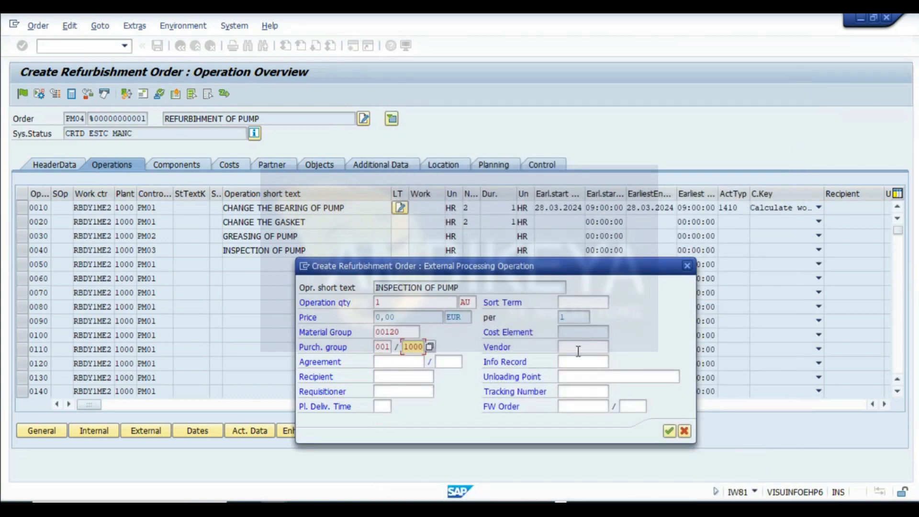
{"action": "key", "text": "Return"}
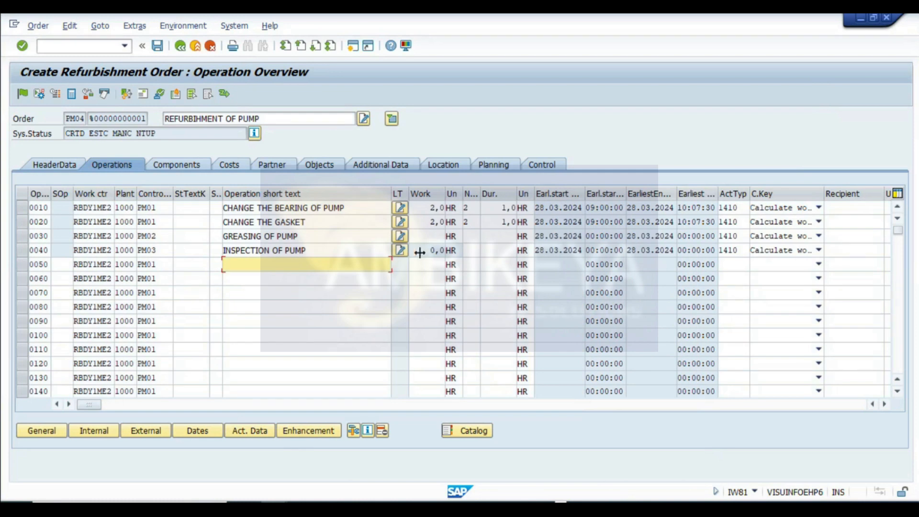
- Open the external processing data of operation 0040 INSPECTION OF PUMP, enter vendor 1001, and return to the operation overview
{"action": "left_click", "coordinate": [20, 253]}
{"action": "left_click", "coordinate": [152, 432]}
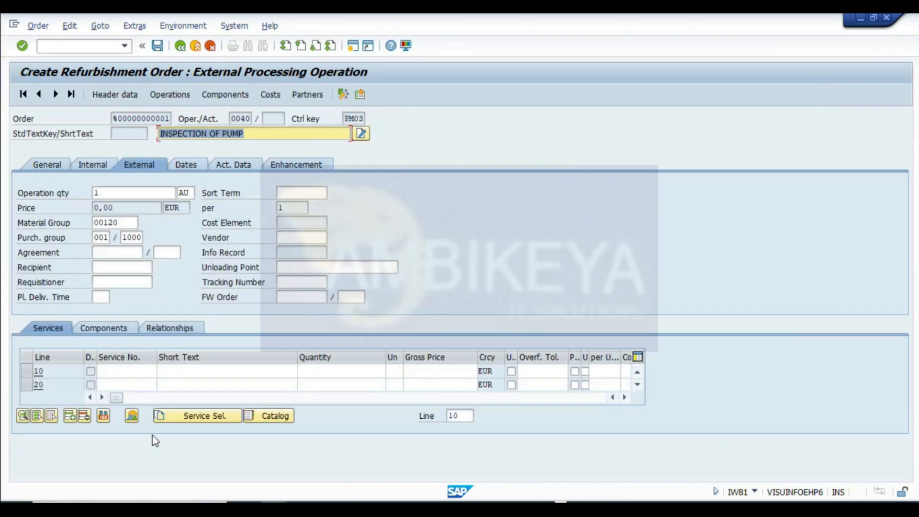
{"action": "left_click", "coordinate": [241, 169]}
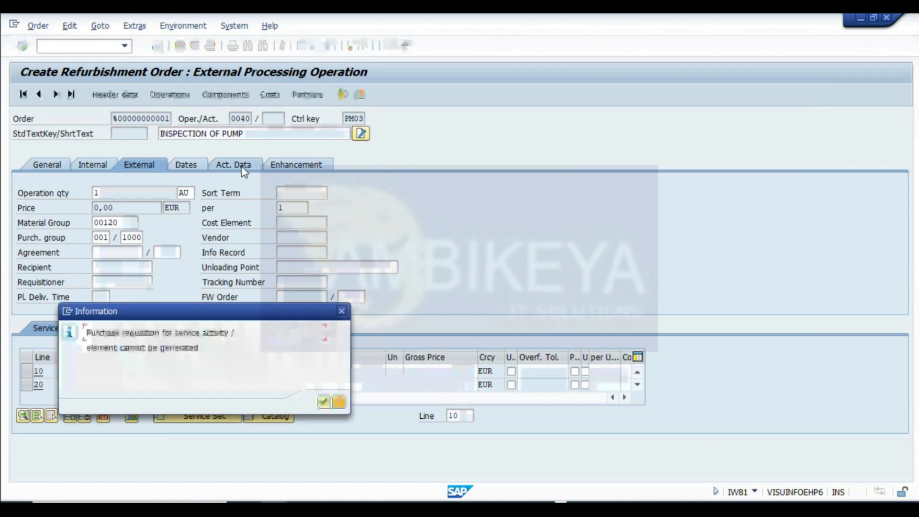
{"action": "left_click", "coordinate": [323, 403]}
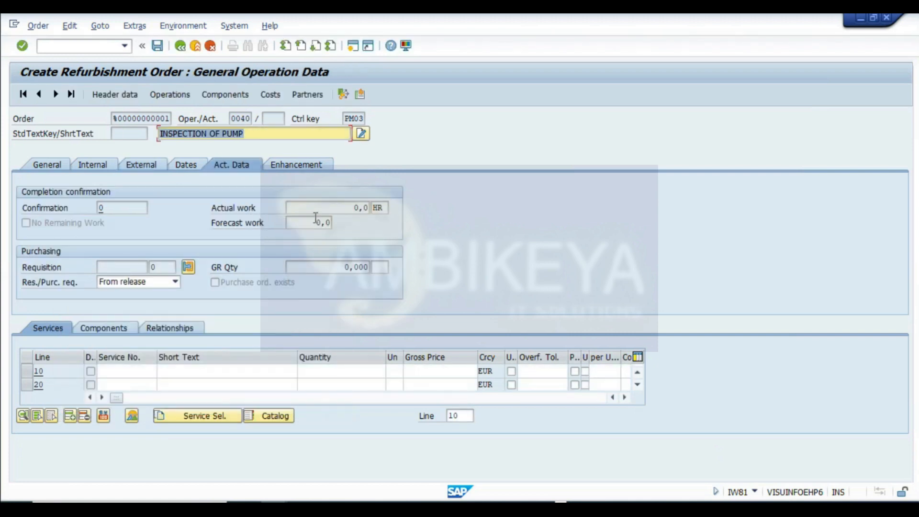
{"action": "left_click", "coordinate": [144, 165]}
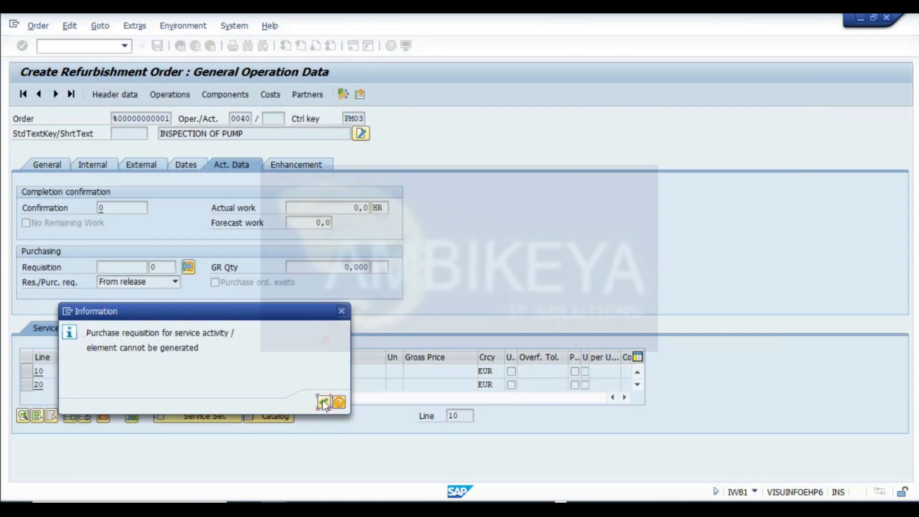
{"action": "left_click", "coordinate": [325, 403]}
{"action": "type", "text": "1001"}
{"action": "key", "text": "Return"}
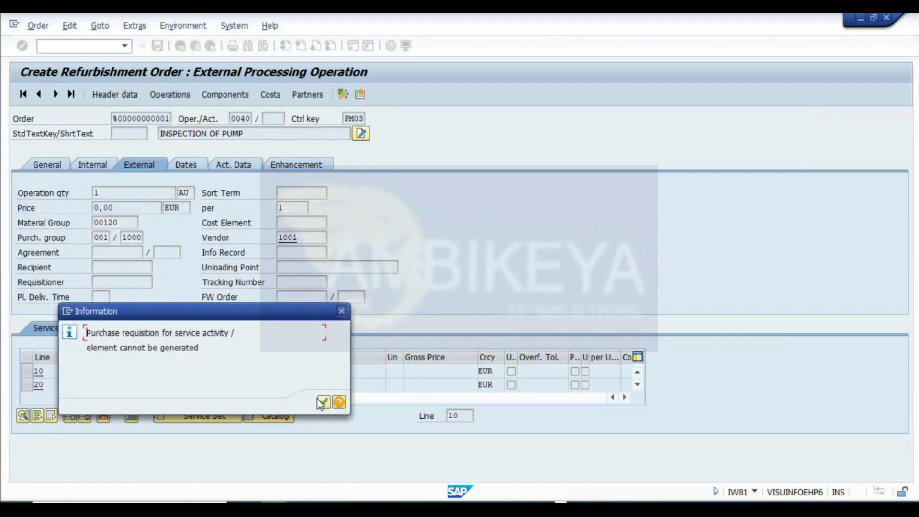
{"action": "left_click", "coordinate": [323, 403]}
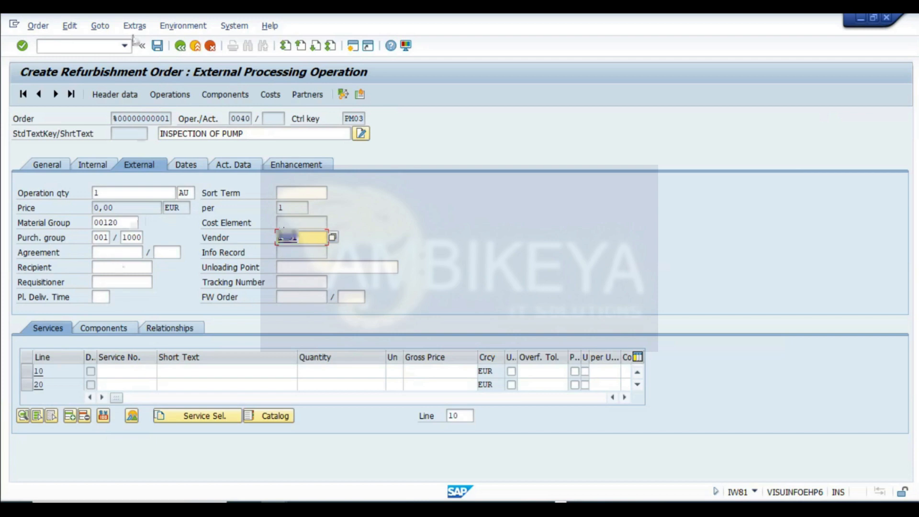
{"action": "left_click", "coordinate": [169, 95]}
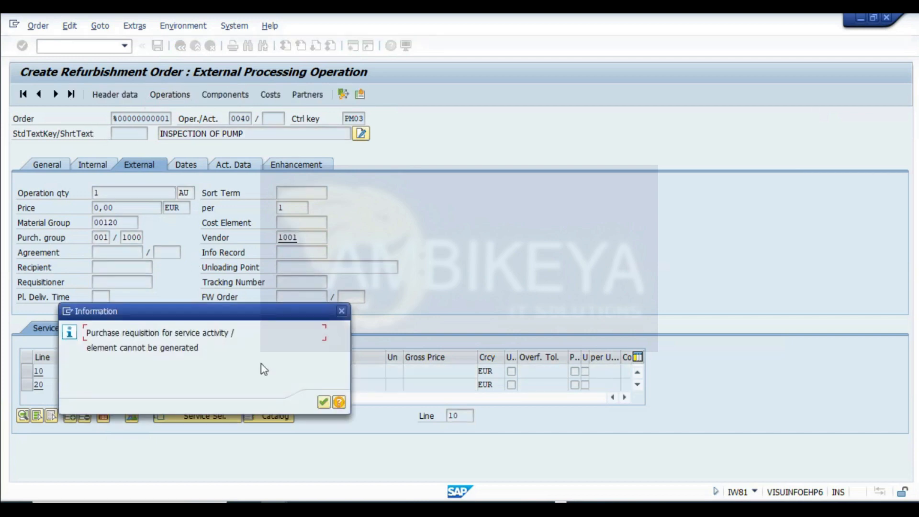
{"action": "left_click", "coordinate": [324, 402]}
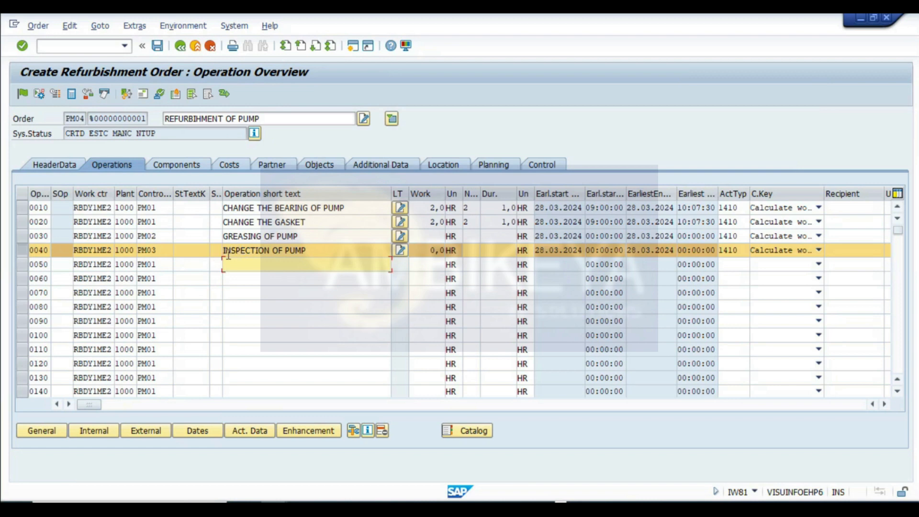
- Reopen the external data of INSPECTION OF PUMP and pick service ELEC01 electrical installation 01 for service line 10
{"action": "left_click_drag", "start_coordinate": [322, 252], "coordinate": [30, 264]}
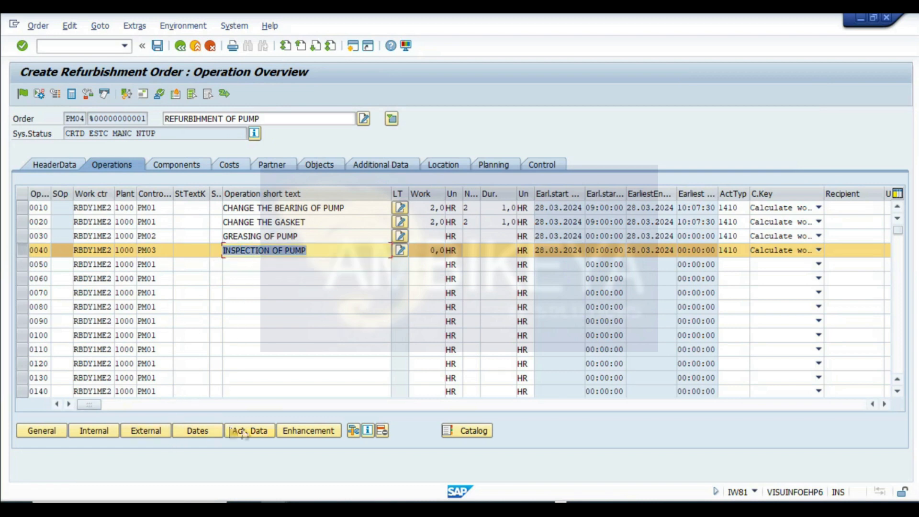
{"action": "left_click", "coordinate": [144, 431]}
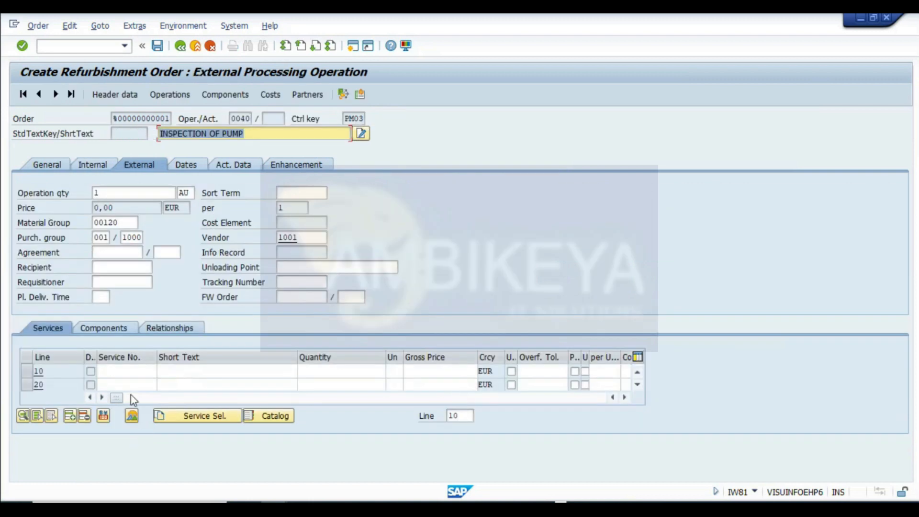
{"action": "left_click", "coordinate": [129, 368]}
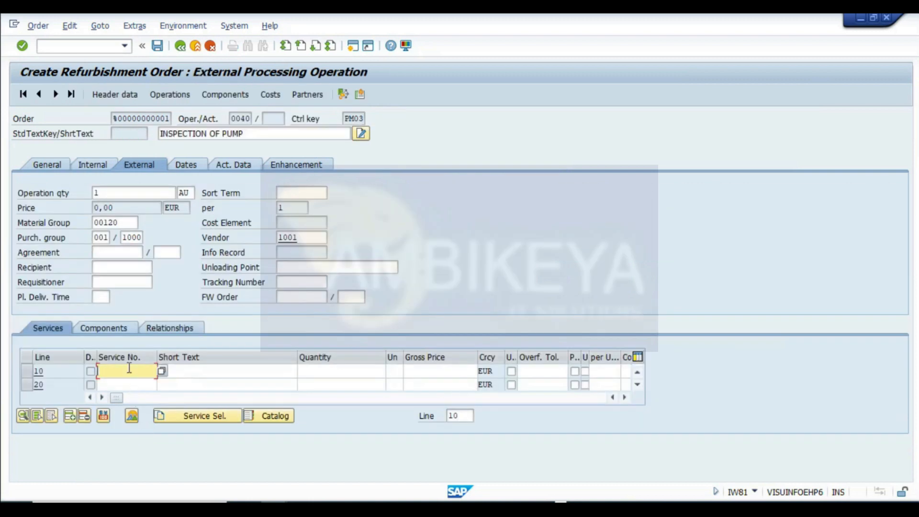
{"action": "left_click", "coordinate": [114, 207]}
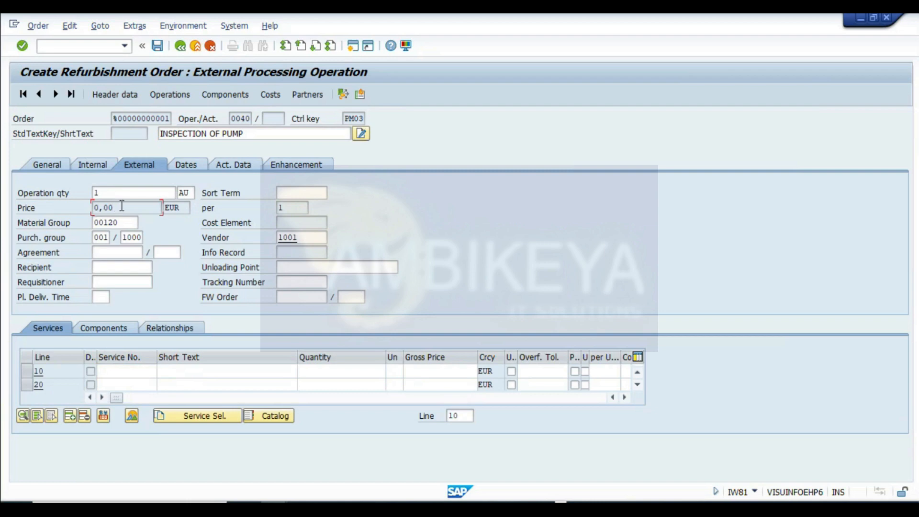
{"action": "left_click", "coordinate": [106, 193]}
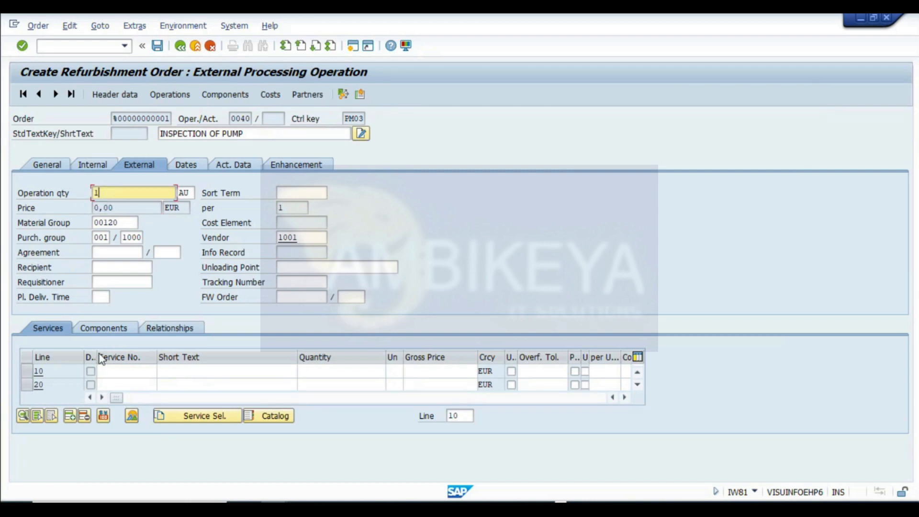
{"action": "left_click", "coordinate": [109, 368]}
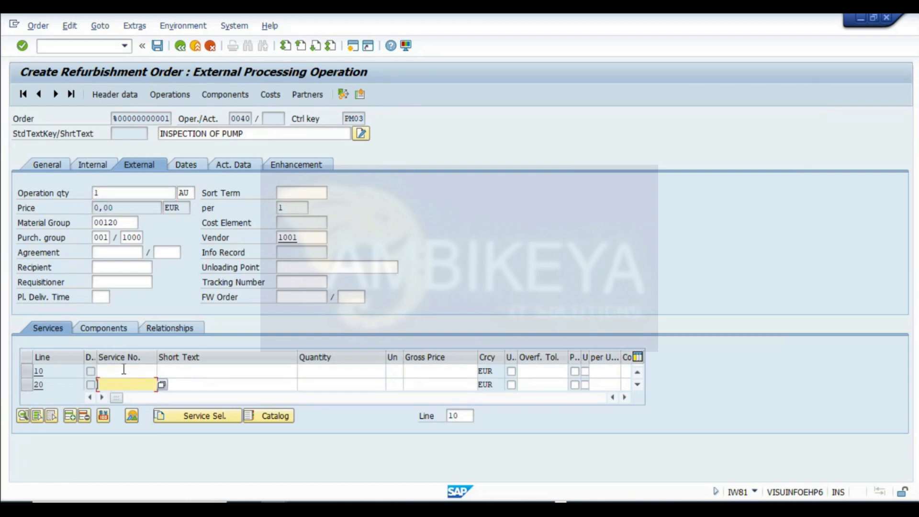
{"action": "left_click", "coordinate": [161, 371]}
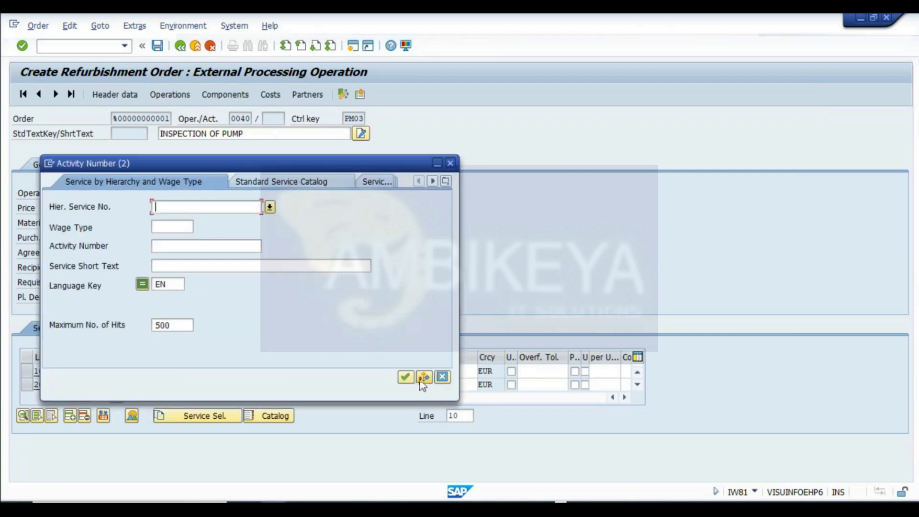
{"action": "left_click", "coordinate": [403, 377]}
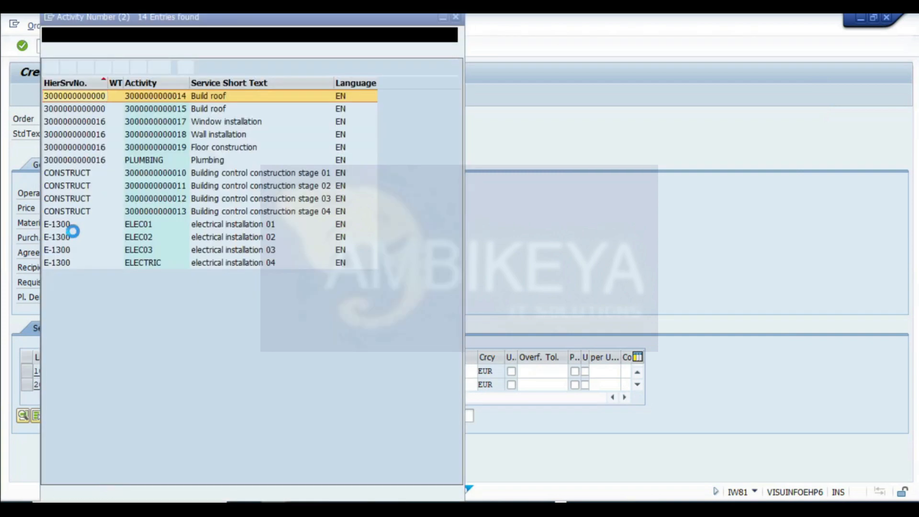
{"action": "left_click", "coordinate": [52, 225]}
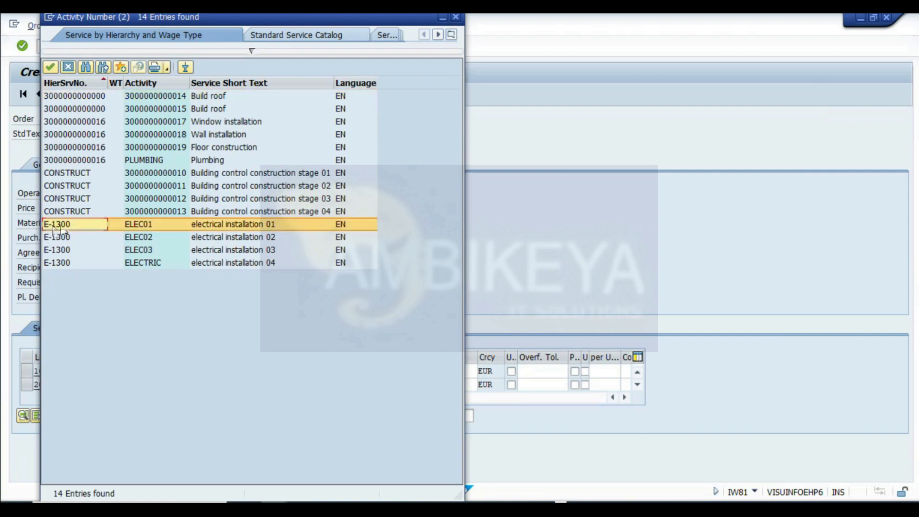
{"action": "double_click", "coordinate": [144, 225]}
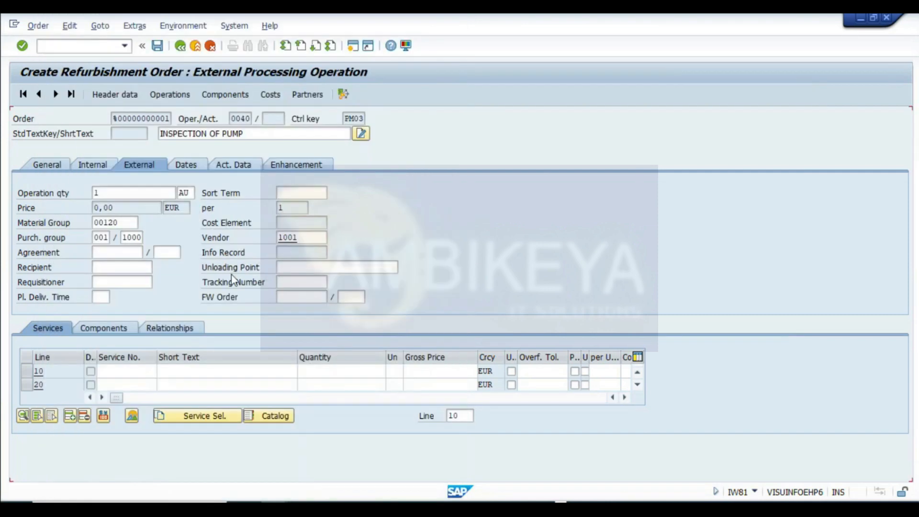
- Set service line 10 to quantity 1 AU with a gross price of 100
{"action": "left_click", "coordinate": [240, 376]}
{"action": "left_click", "coordinate": [365, 371]}
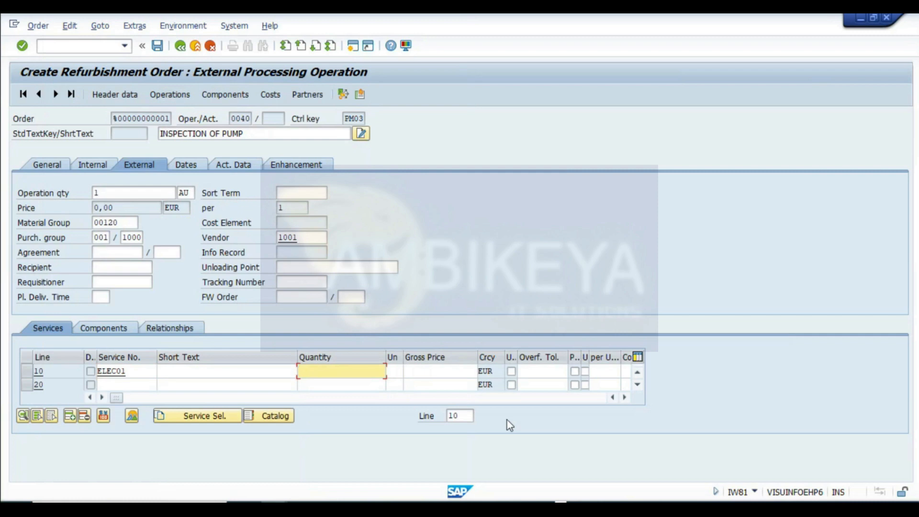
{"action": "type", "text": "1"}
{"action": "key", "text": "Tab"}
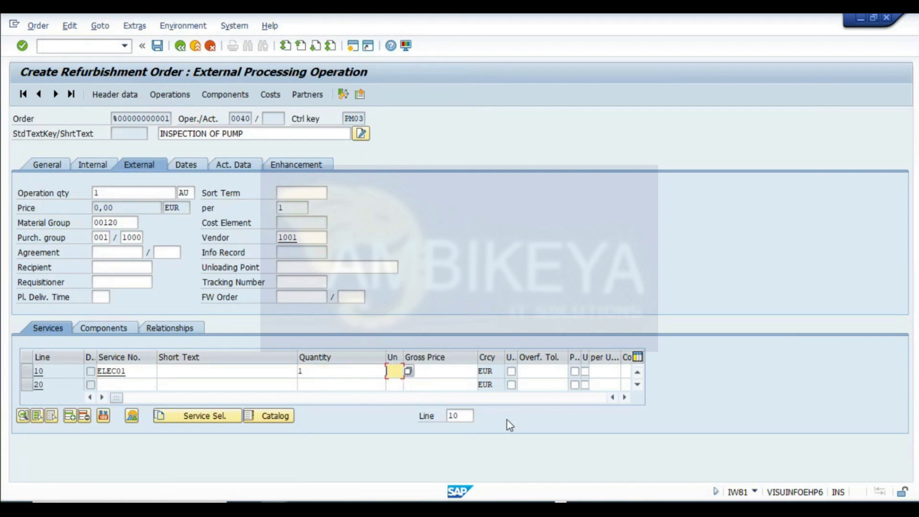
{"action": "type", "text": "AU"}
{"action": "key", "text": "Tab"}
{"action": "type", "text": "100"}
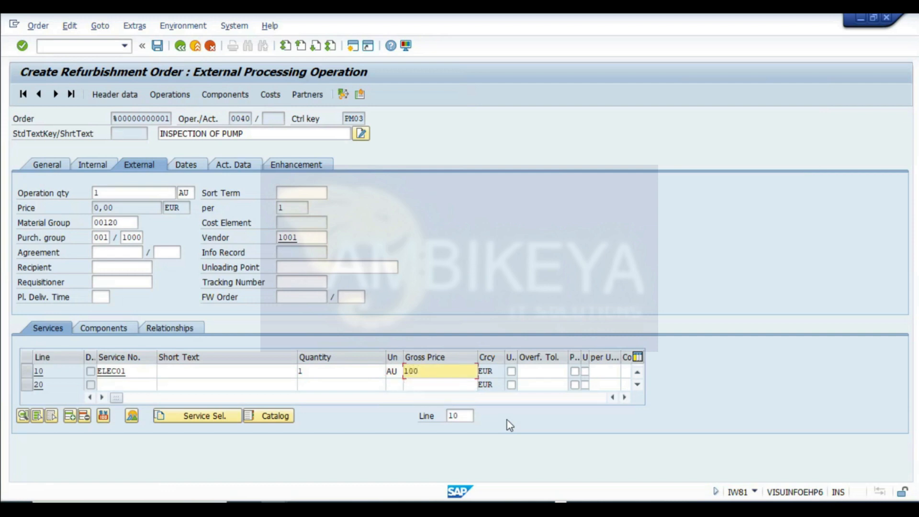
{"action": "key", "text": "Return"}
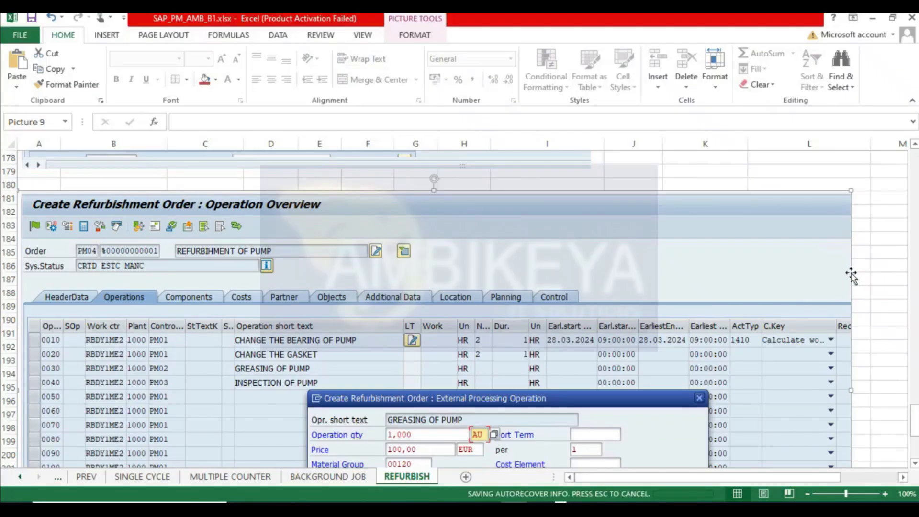
- Enter costs of 100 in the two spreadsheet cells below the LABOUR COST value
{"action": "scroll", "coordinate": [911, 420], "scroll_direction": "up", "scroll_amount": 14}
{"action": "left_click_drag", "start_coordinate": [914, 360], "coordinate": [914, 160]}
{"action": "scroll", "coordinate": [823, 272], "scroll_direction": "down", "scroll_amount": 3}
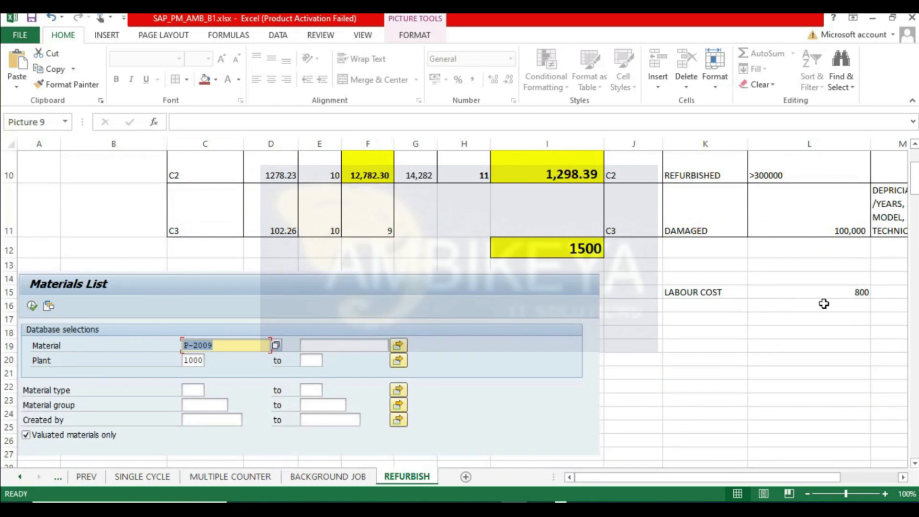
{"action": "left_click", "coordinate": [822, 306]}
{"action": "type", "text": "100"}
{"action": "key", "text": "Return"}
{"action": "type", "text": "100"}
{"action": "key", "text": "Return"}
{"action": "left_click", "coordinate": [711, 305]}
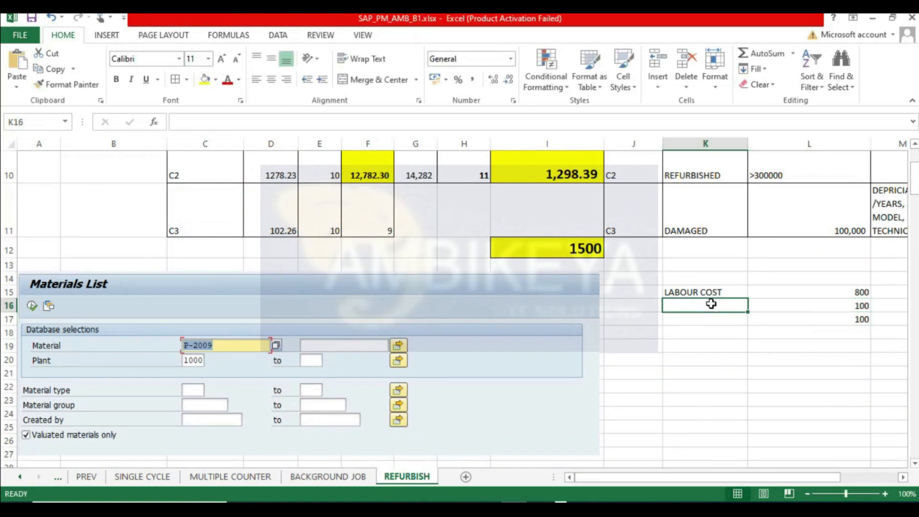
- Label the two new cost rows PM02 and PM03 and apply borders to the LABOUR COST block
{"action": "type", "text": "PM02"}
{"action": "key", "text": "Return"}
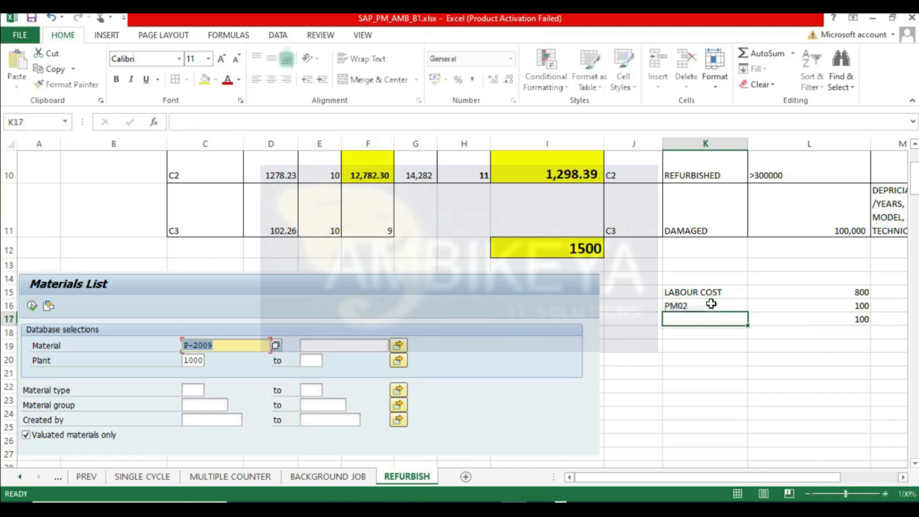
{"action": "type", "text": "PM03"}
{"action": "key", "text": "Return"}
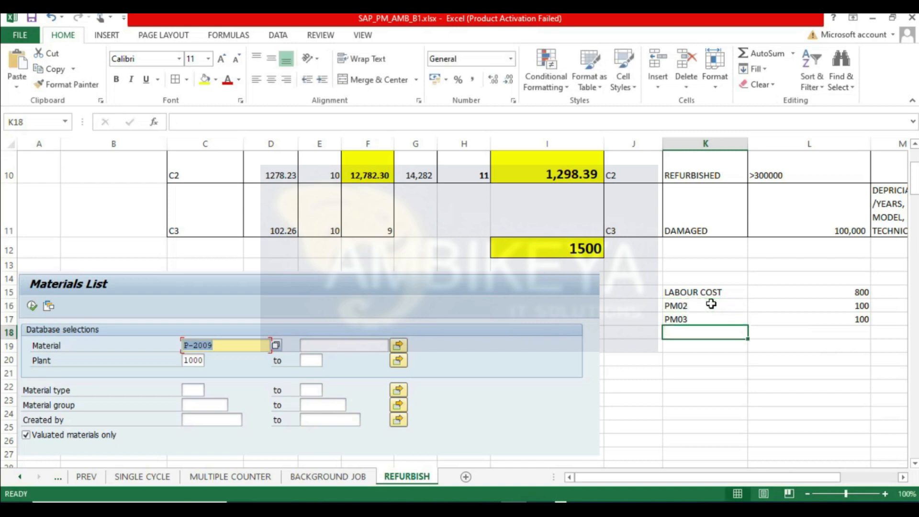
{"action": "left_click", "coordinate": [711, 304]}
{"action": "left_click", "coordinate": [687, 316]}
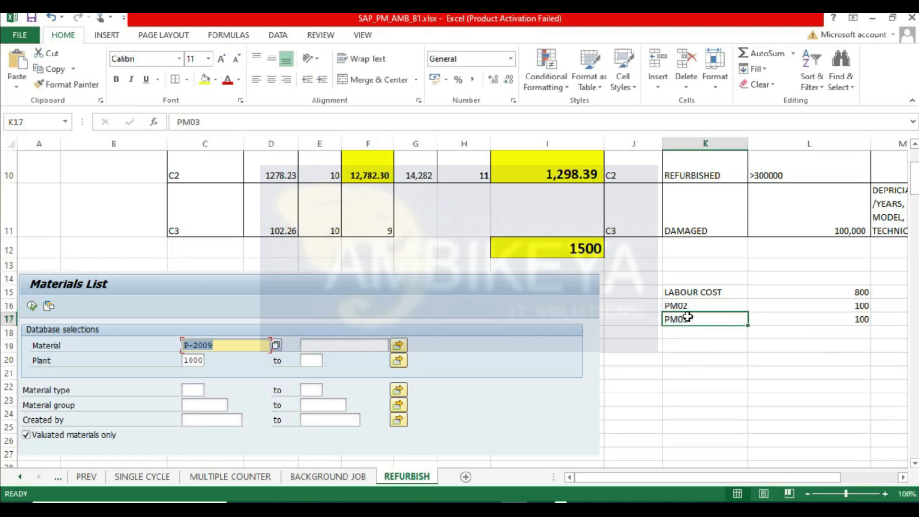
{"action": "left_click_drag", "start_coordinate": [713, 291], "coordinate": [826, 318]}
{"action": "left_click", "coordinate": [176, 82]}
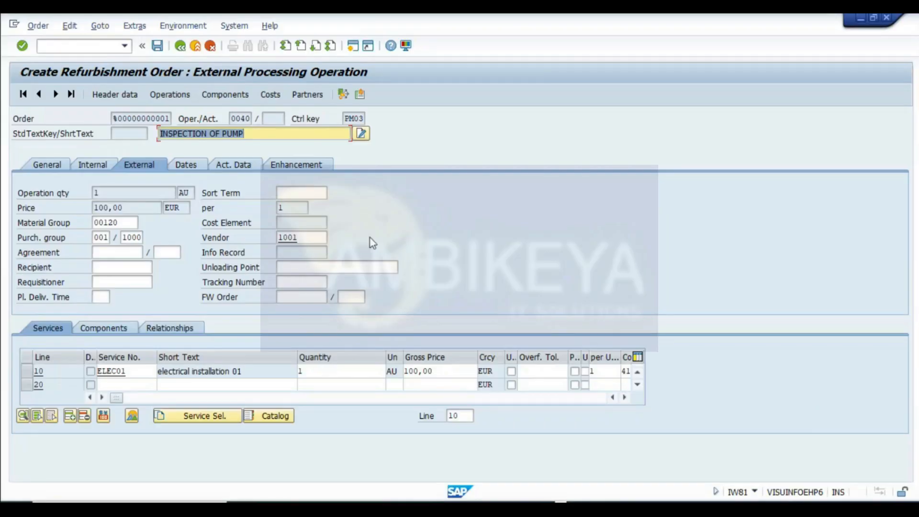
- Return to the refurbishment order's operation overview and open its component overview
{"action": "left_click", "coordinate": [168, 94]}
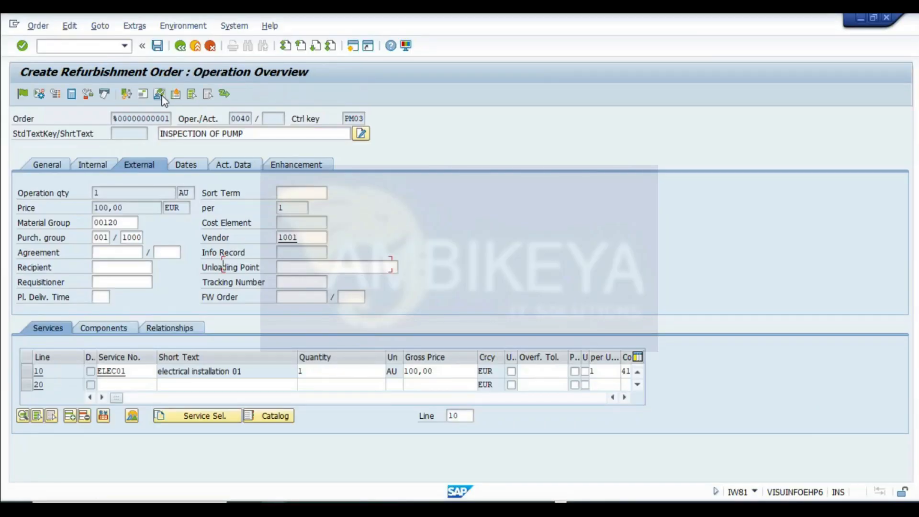
{"action": "left_click", "coordinate": [20, 248]}
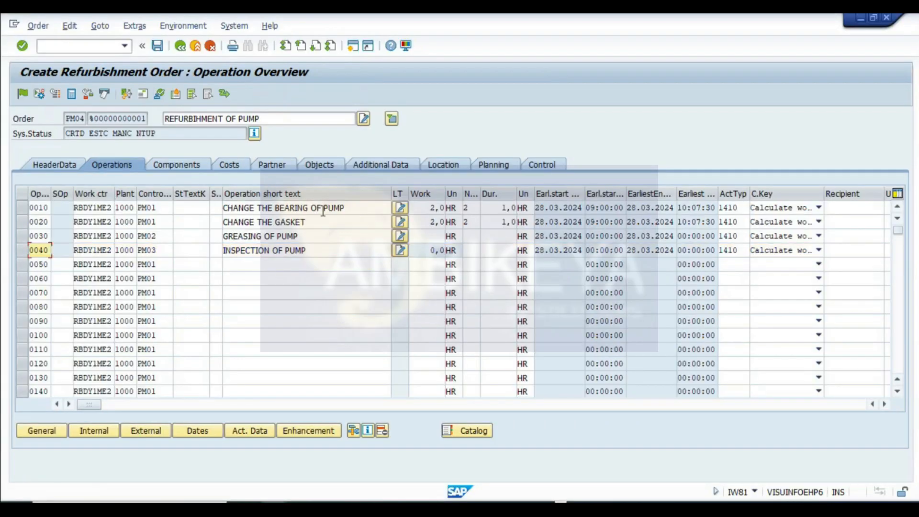
{"action": "double_click", "coordinate": [433, 250]}
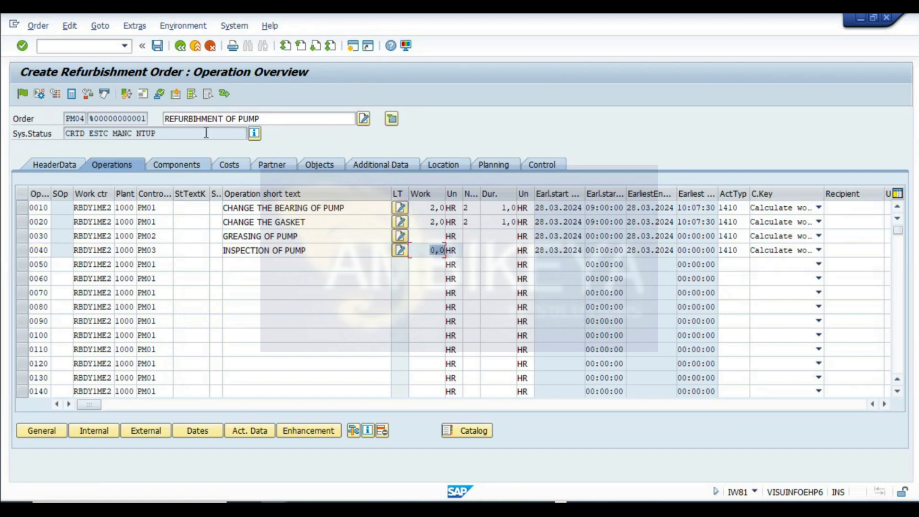
{"action": "left_click", "coordinate": [171, 167]}
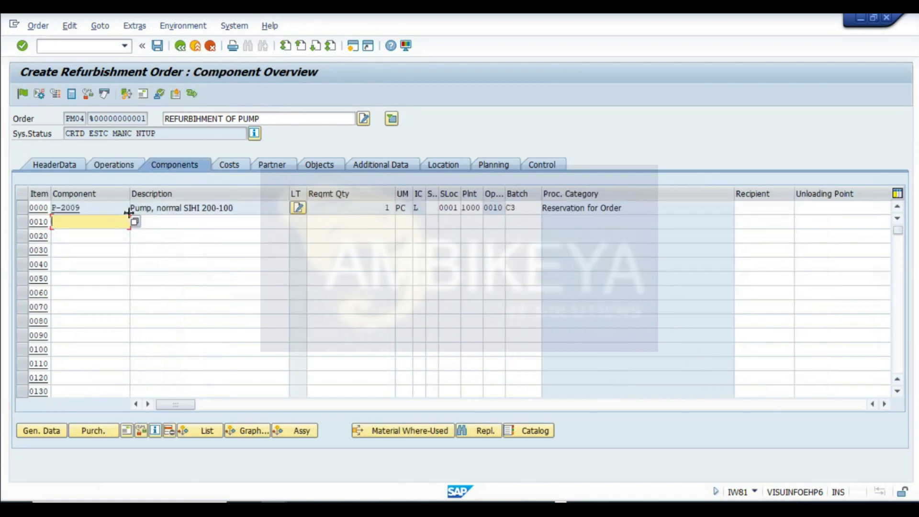
- Examine the fields of the existing P-2009 pump component row, including description, batch and procurement category
{"action": "double_click", "coordinate": [88, 207]}
{"action": "left_click", "coordinate": [181, 211]}
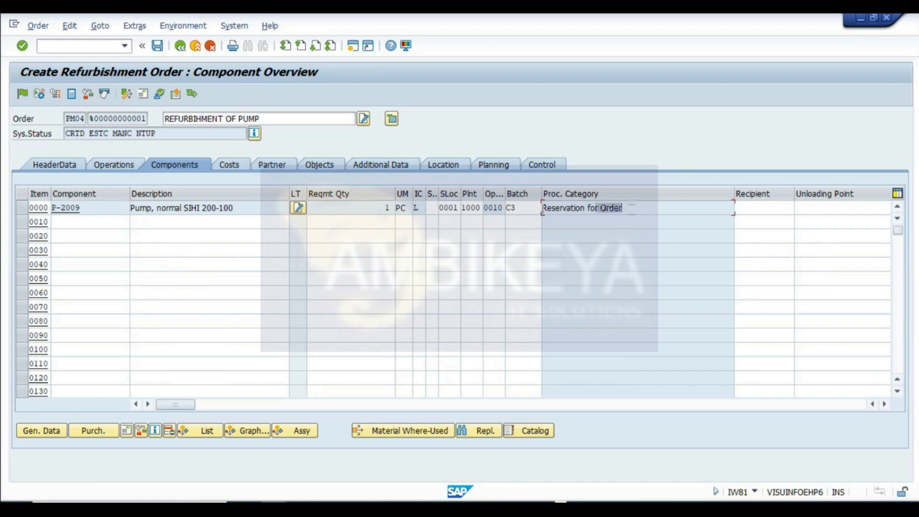
{"action": "double_click", "coordinate": [51, 207]}
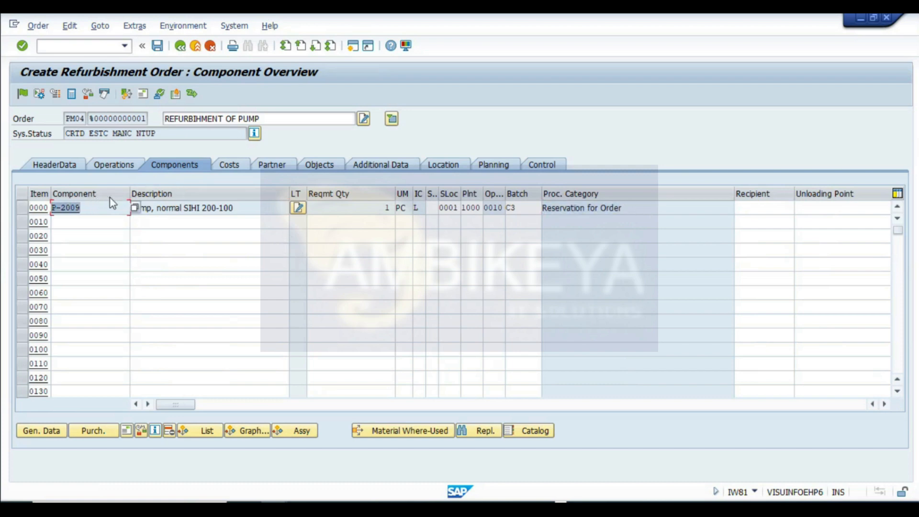
{"action": "double_click", "coordinate": [249, 207]}
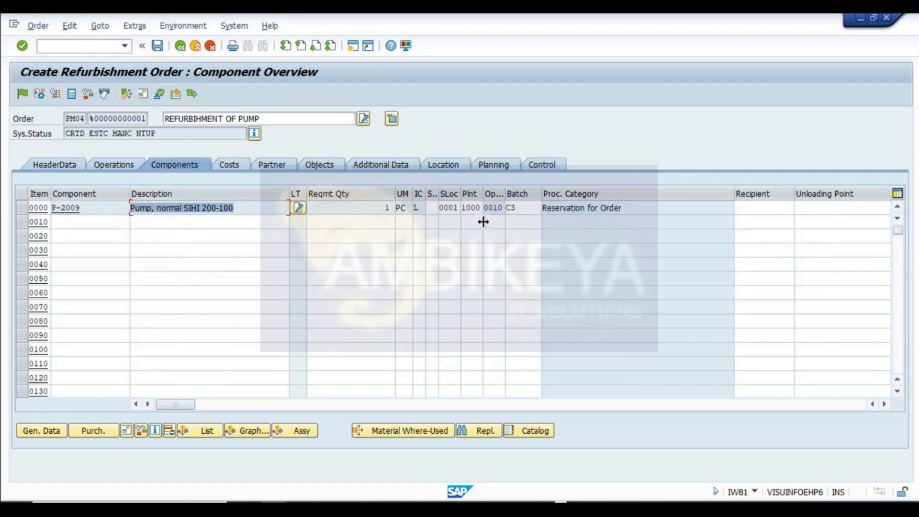
{"action": "left_click", "coordinate": [583, 209]}
{"action": "double_click", "coordinate": [578, 211]}
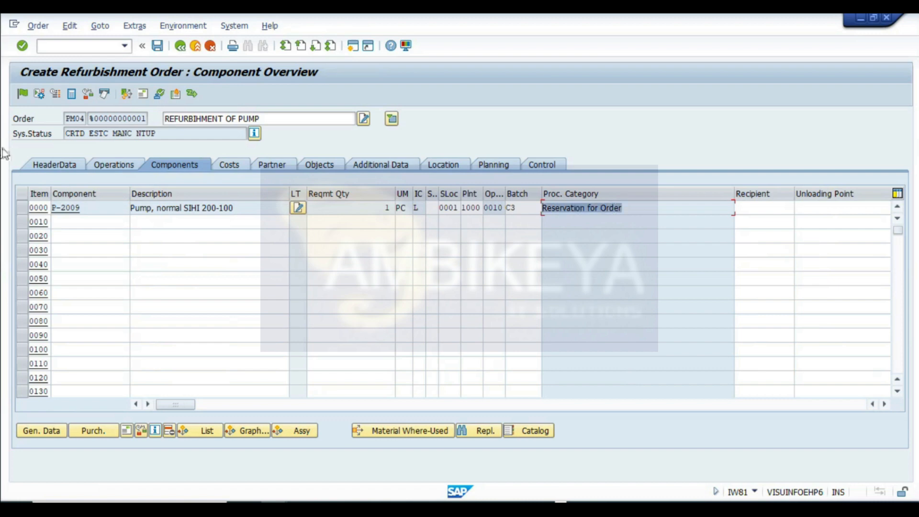
{"action": "double_click", "coordinate": [519, 207]}
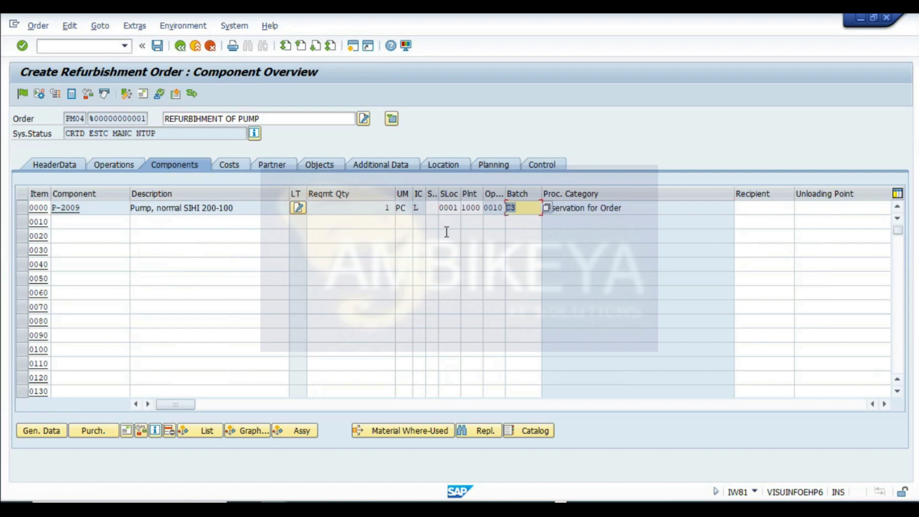
{"action": "double_click", "coordinate": [633, 213]}
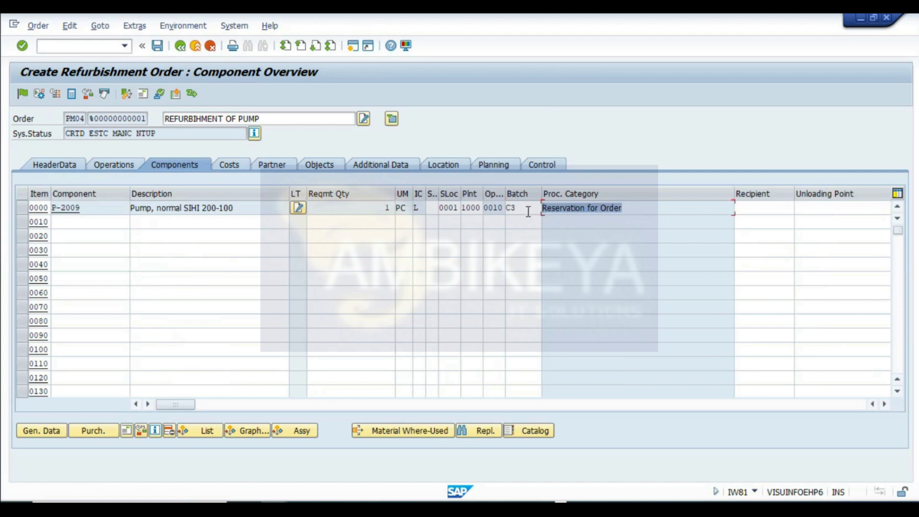
- Add component 100-120 flat gasket as a new item by searching plant 1000 materials with description *G
{"action": "left_click", "coordinate": [99, 224]}
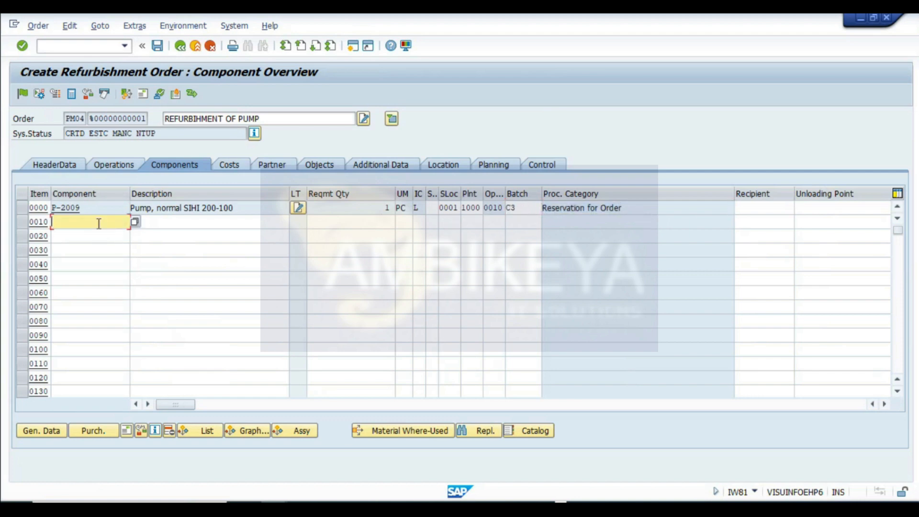
{"action": "left_click", "coordinate": [121, 165]}
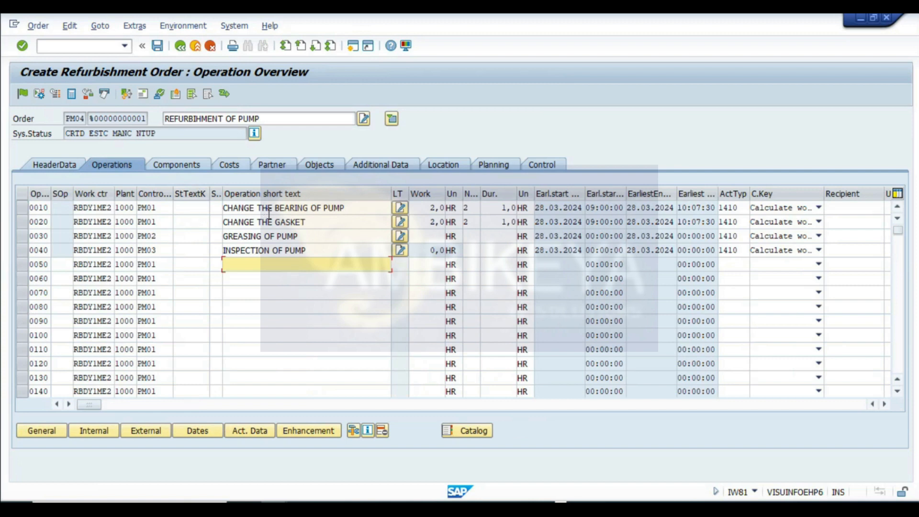
{"action": "left_click", "coordinate": [193, 165]}
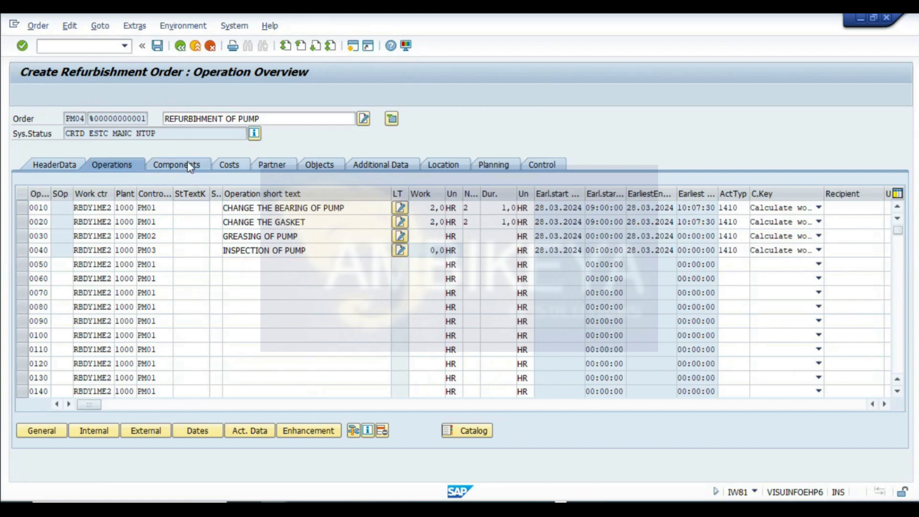
{"action": "left_click", "coordinate": [134, 222]}
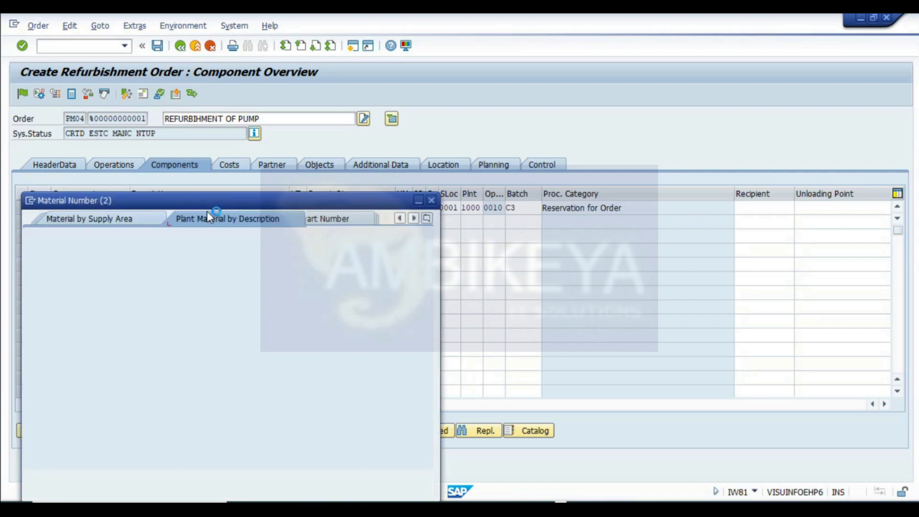
{"action": "left_click", "coordinate": [156, 302]}
{"action": "type", "text": "1000"}
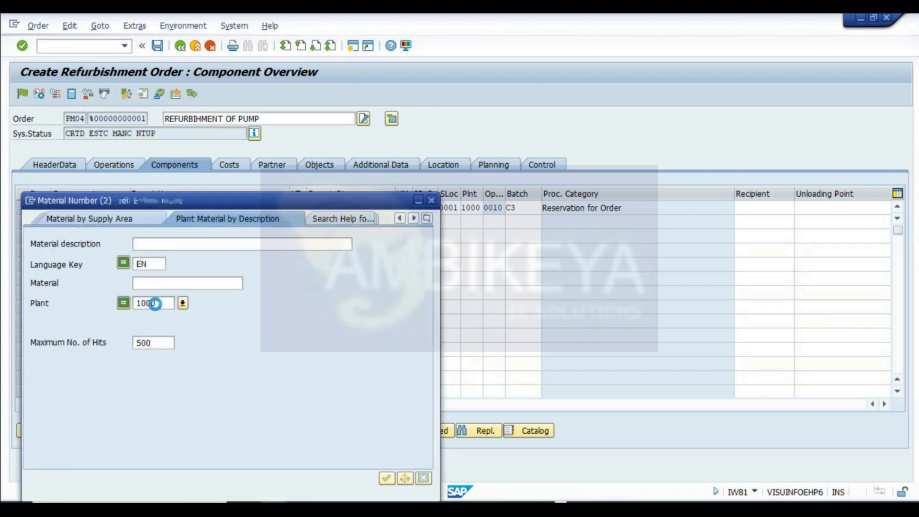
{"action": "key", "text": "Return"}
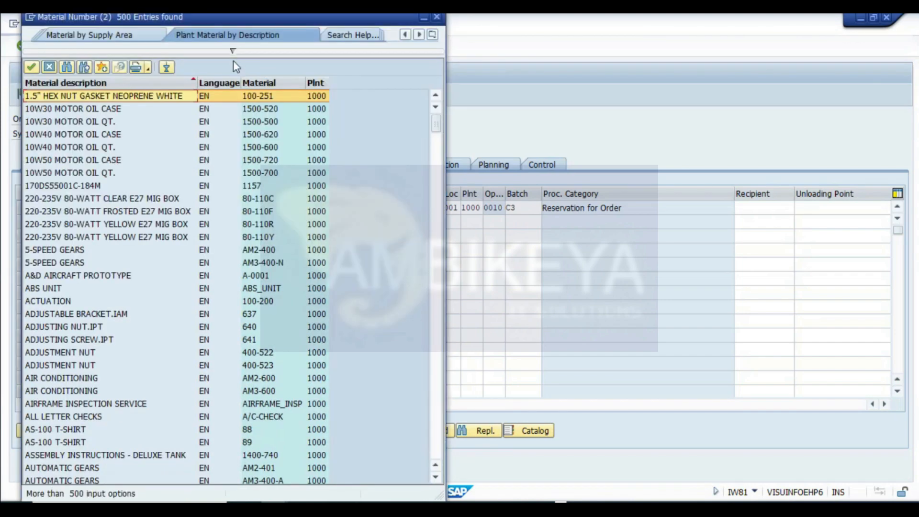
{"action": "left_click", "coordinate": [166, 63]}
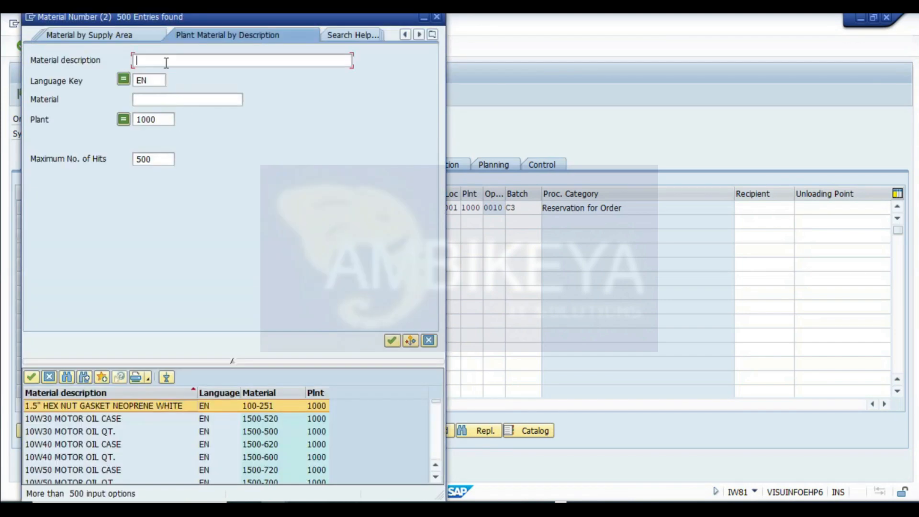
{"action": "type", "text": "*GASKET*"}
{"action": "key", "text": "Return"}
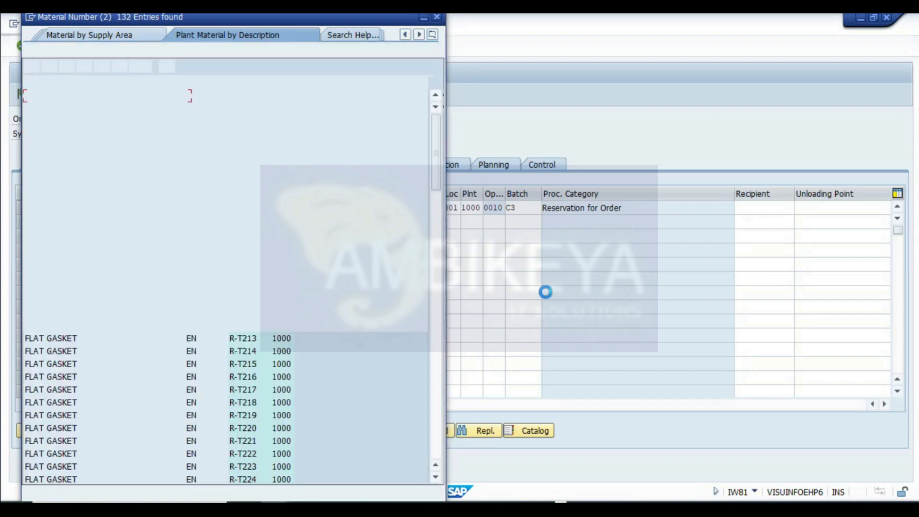
{"action": "double_click", "coordinate": [62, 109]}
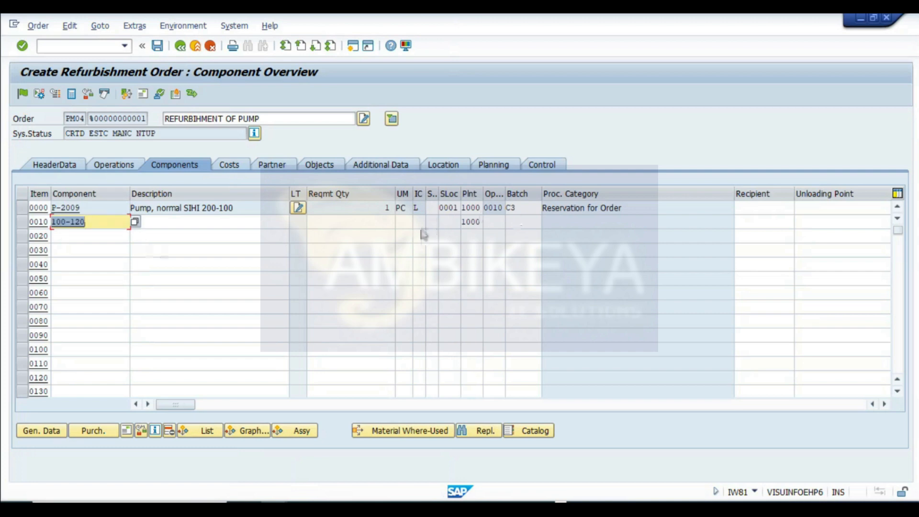
- Set the flat gasket's requirement quantity to 1 and assign it to operation 0020
{"action": "left_click", "coordinate": [378, 223]}
{"action": "type", "text": "1"}
{"action": "key", "text": "Tab"}
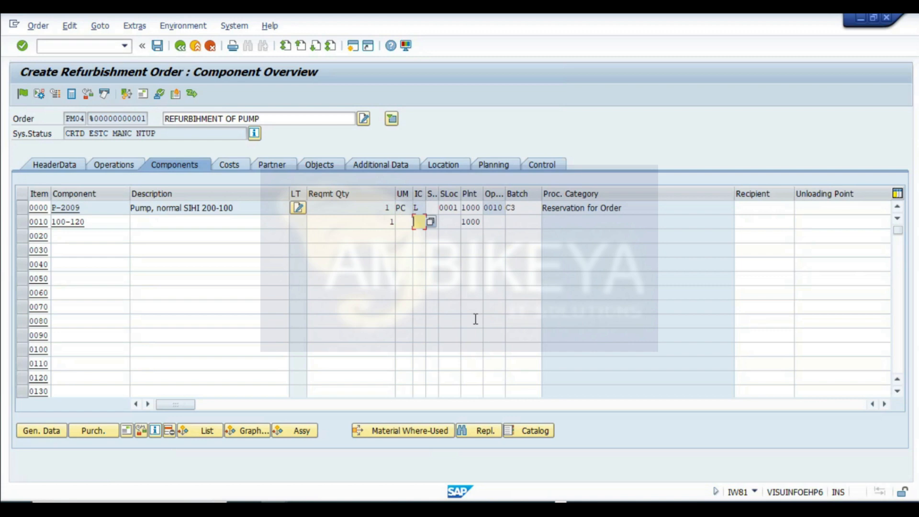
{"action": "key", "text": "Return"}
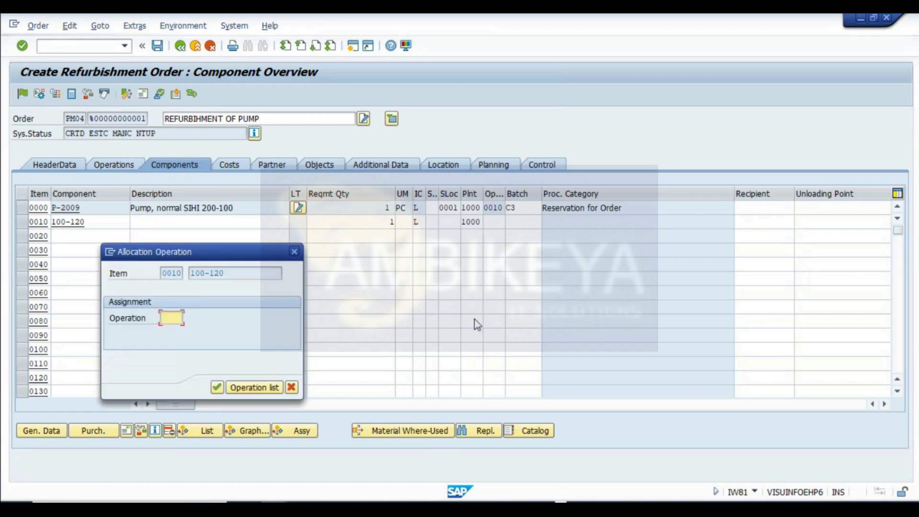
{"action": "type", "text": "0010"}
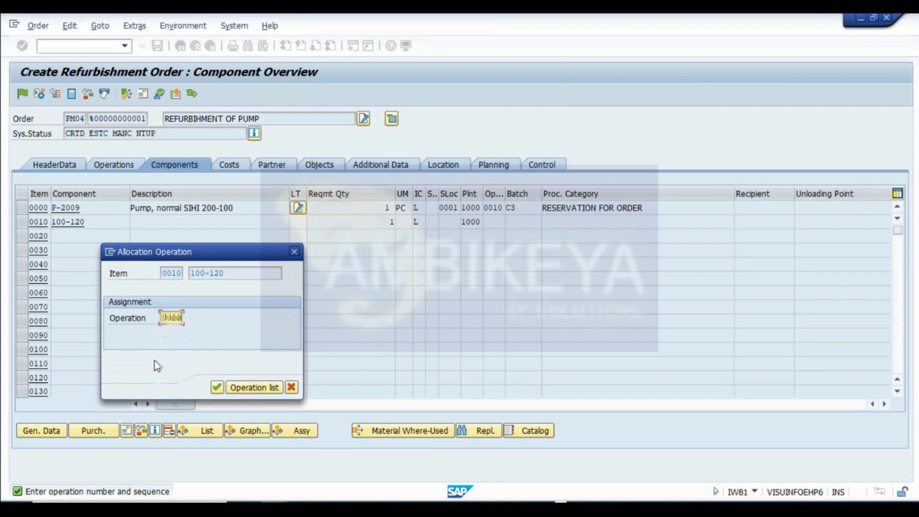
{"action": "key", "text": "Return"}
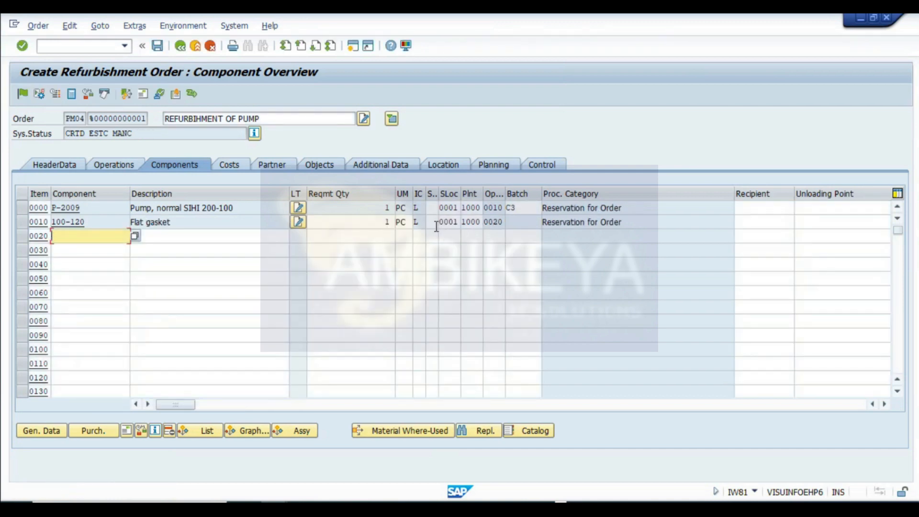
- Add material 100-510 as component item 0020
{"action": "left_click_drag", "start_coordinate": [422, 222], "coordinate": [410, 223]}
{"action": "left_click", "coordinate": [580, 224]}
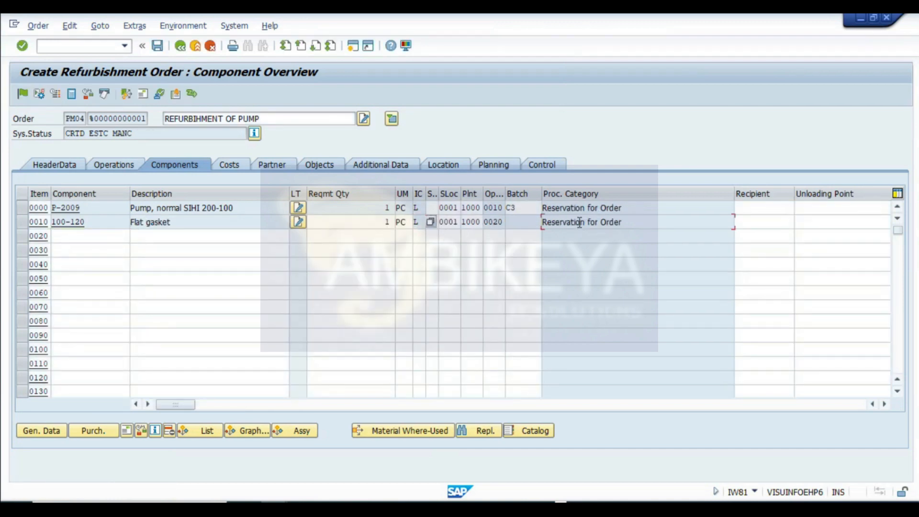
{"action": "left_click_drag", "start_coordinate": [643, 224], "coordinate": [265, 236]}
{"action": "left_click", "coordinate": [91, 236]}
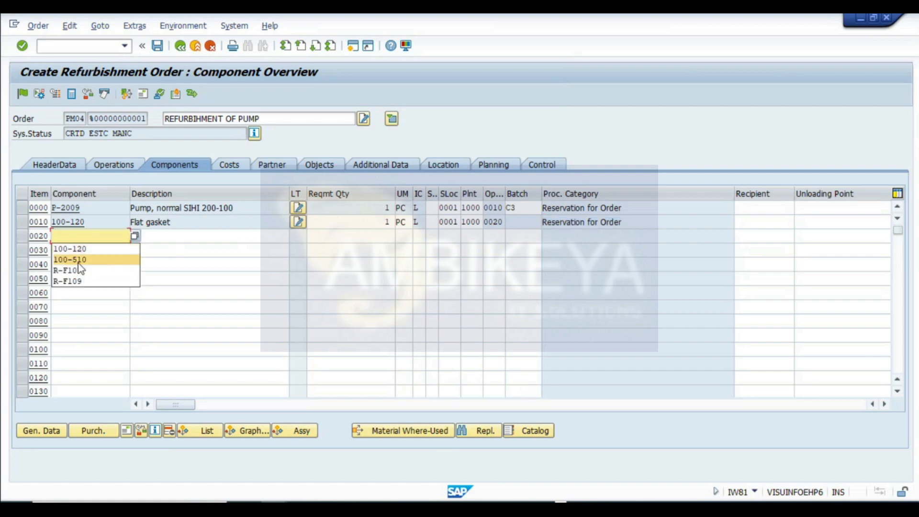
{"action": "left_click", "coordinate": [134, 259]}
- Give item 0020 quantity 1 and item category N, assign it to operation 0010, and acknowledge the information messages
{"action": "left_click", "coordinate": [178, 239]}
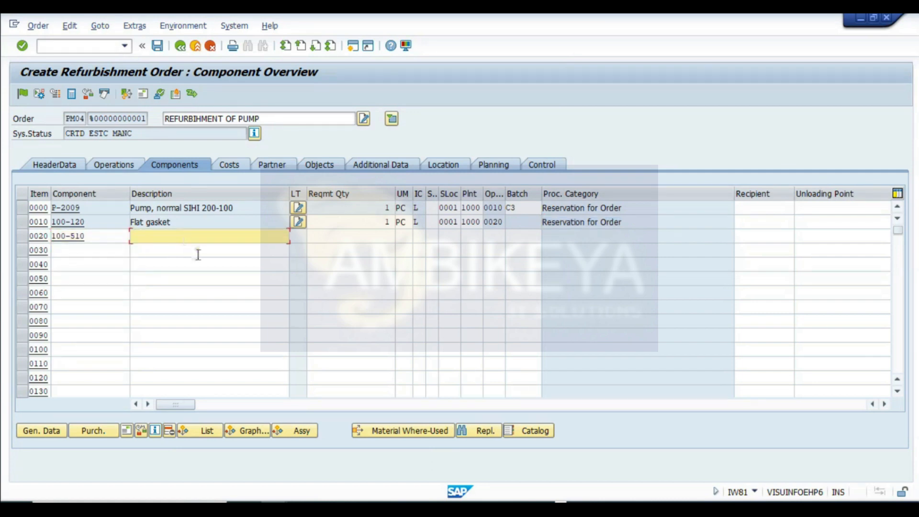
{"action": "left_click", "coordinate": [381, 238]}
{"action": "key", "text": "Tab"}
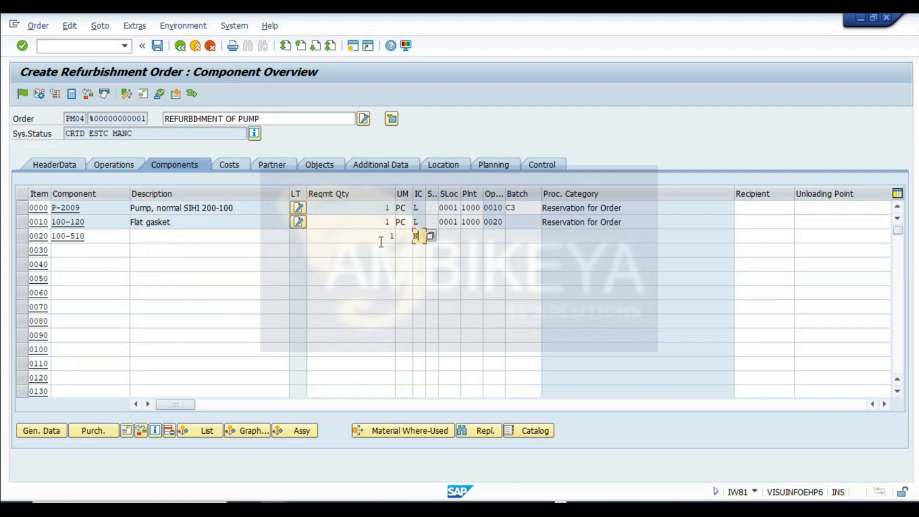
{"action": "type", "text": "N"}
{"action": "key", "text": "Return"}
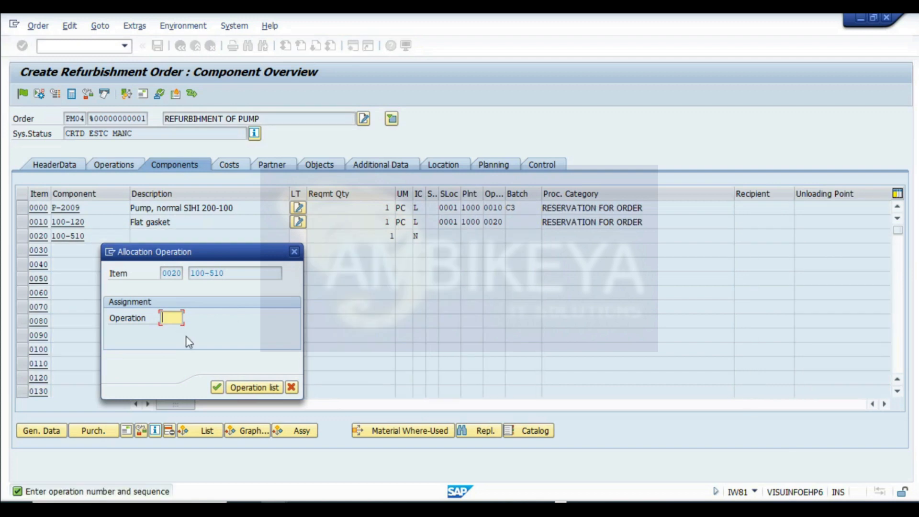
{"action": "type", "text": "0010"}
{"action": "key", "text": "Return"}
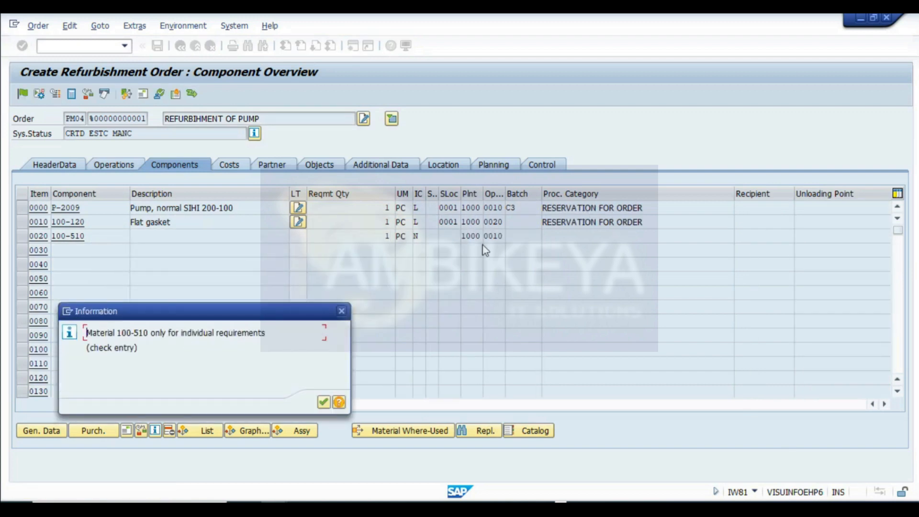
{"action": "left_click", "coordinate": [324, 403]}
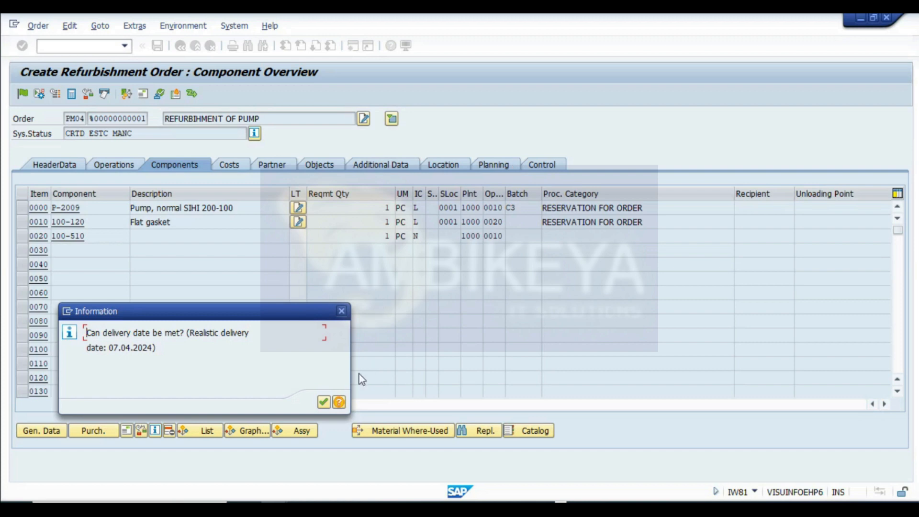
{"action": "left_click", "coordinate": [324, 402]}
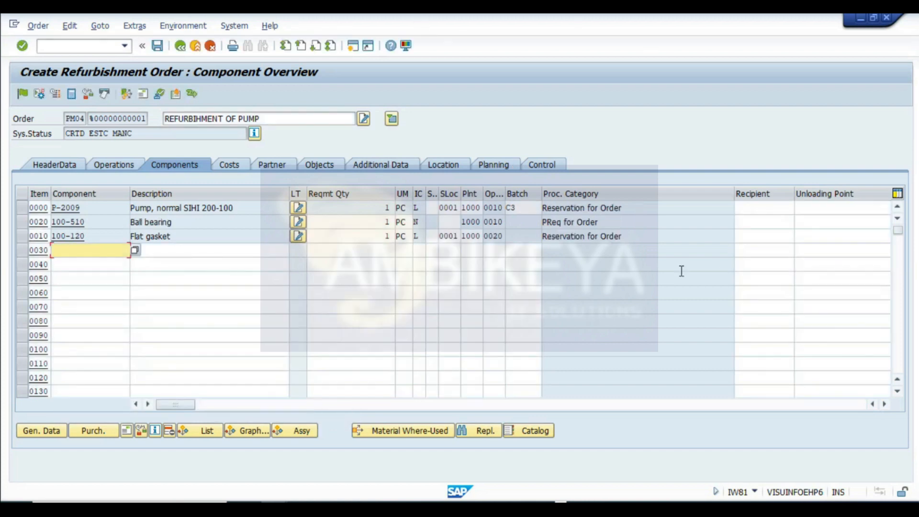
- Capture the component overview screen and paste the screenshot into the REFURBISH sheet below row 210
{"action": "left_click_drag", "start_coordinate": [614, 228], "coordinate": [224, 258]}
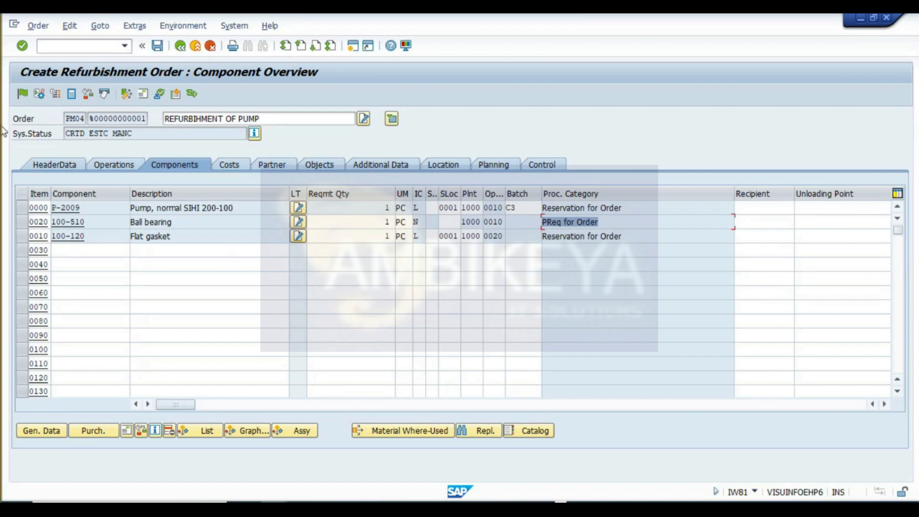
{"action": "key", "text": "super+shift+s"}
{"action": "left_click_drag", "start_coordinate": [3, 57], "coordinate": [770, 463]}
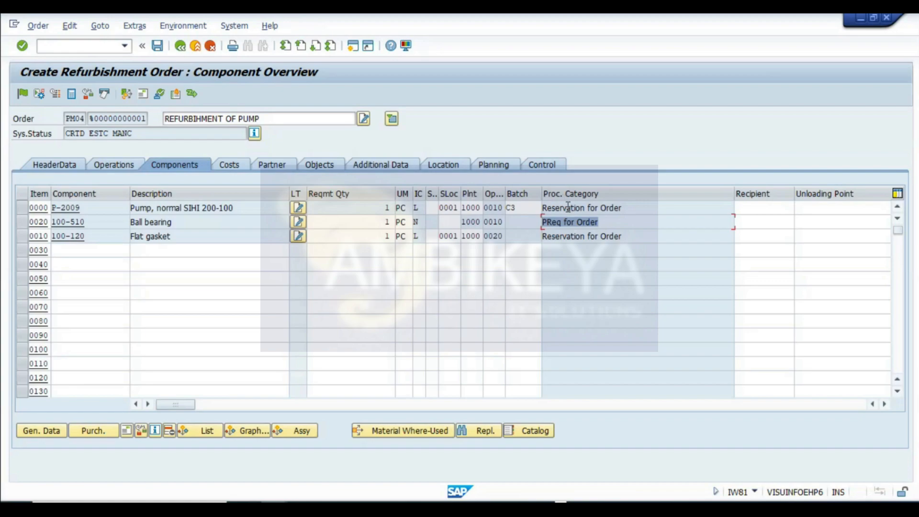
{"action": "left_click", "coordinate": [514, 508]}
{"action": "left_click_drag", "start_coordinate": [914, 179], "coordinate": [916, 443]}
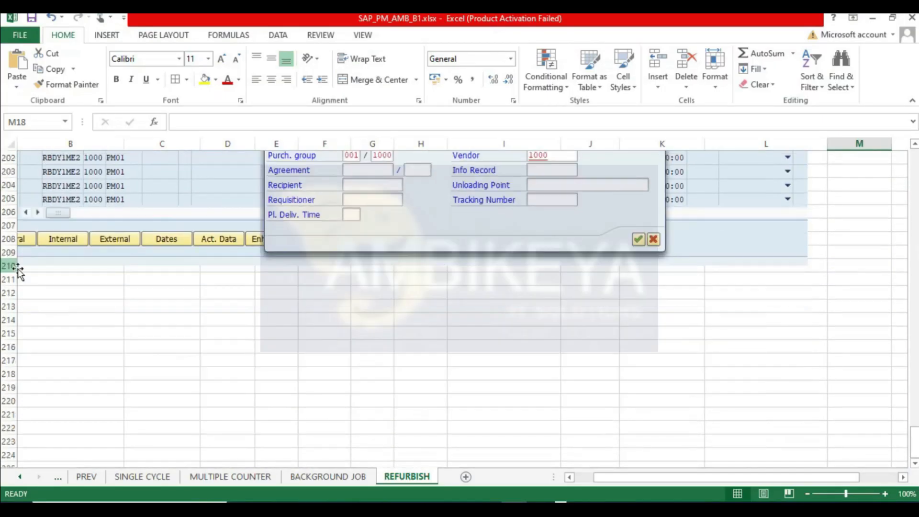
{"action": "left_click", "coordinate": [31, 280]}
{"action": "left_click", "coordinate": [569, 477]}
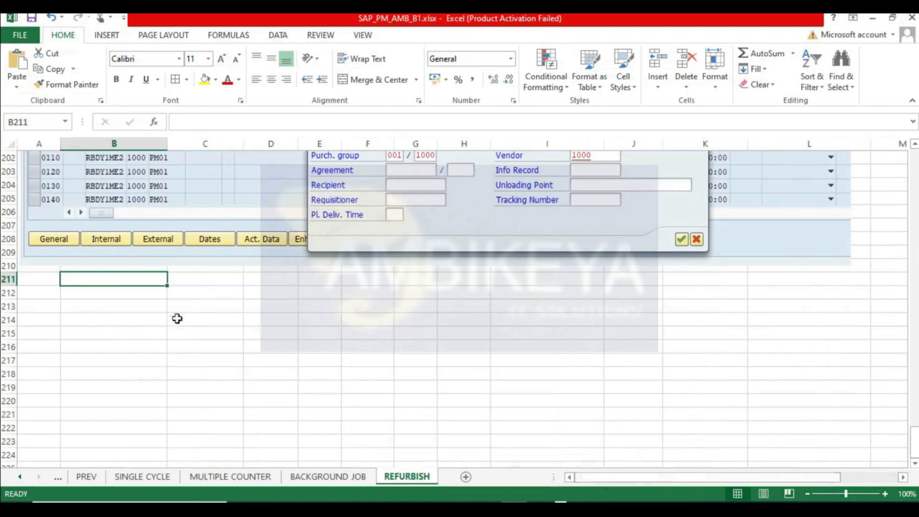
{"action": "left_click", "coordinate": [35, 285]}
{"action": "key", "text": "ctrl+v"}
- Review the order type and component category notes on the ORDERS. sheet, then return to the REFURBISH sheet
{"action": "left_click", "coordinate": [19, 477]}
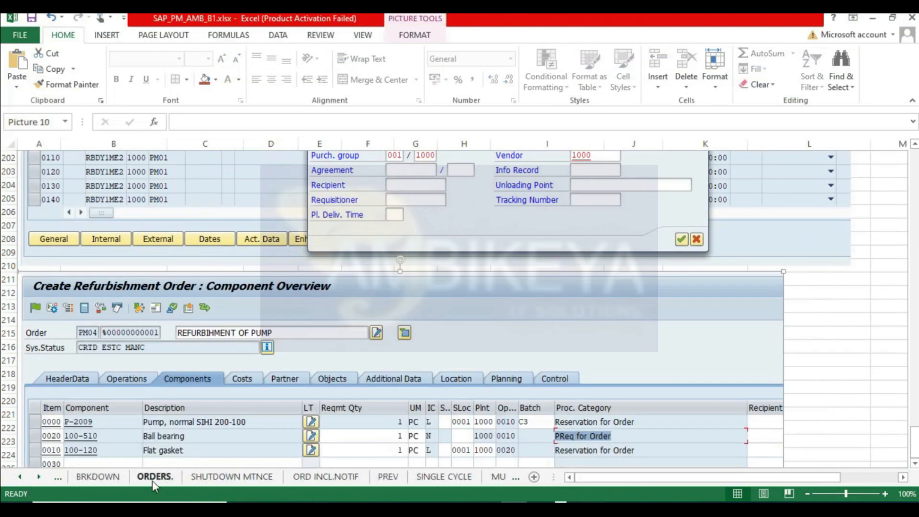
{"action": "left_click", "coordinate": [154, 477]}
{"action": "left_click", "coordinate": [593, 364]}
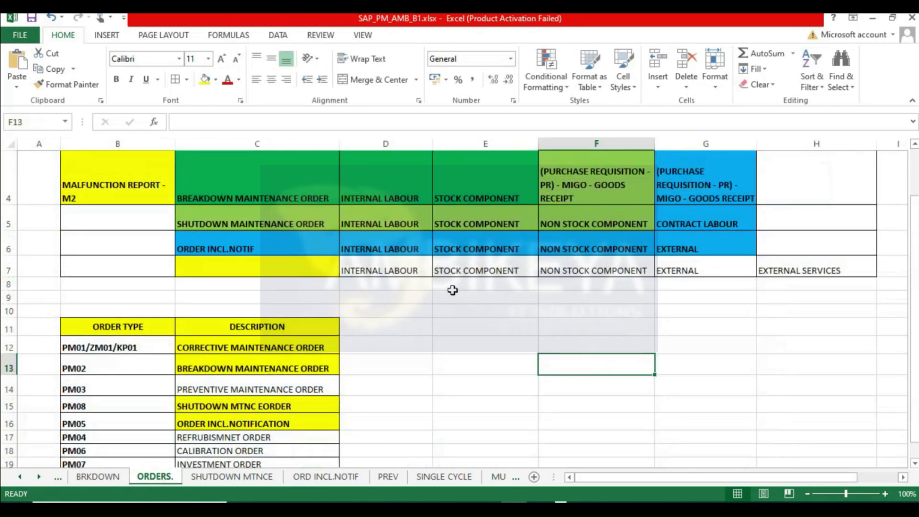
{"action": "left_click", "coordinate": [404, 275]}
{"action": "left_click", "coordinate": [502, 269]}
{"action": "left_click", "coordinate": [558, 269]}
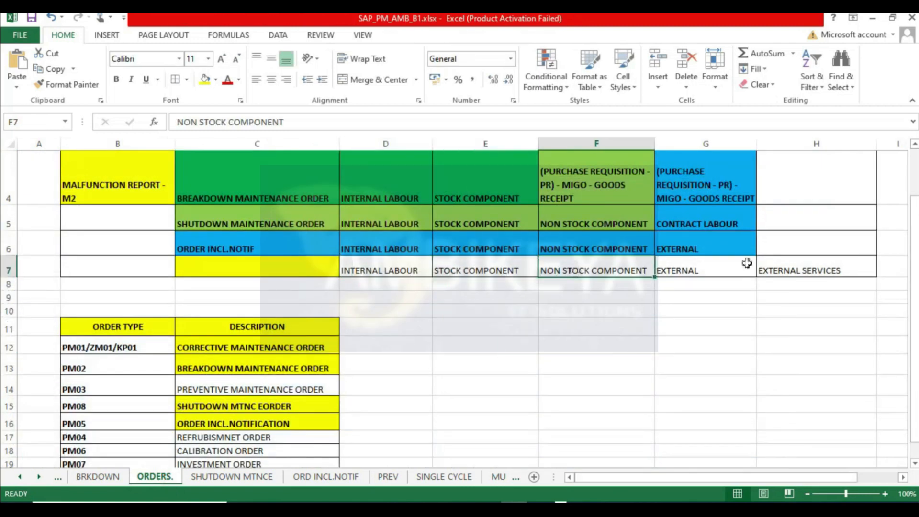
{"action": "left_click", "coordinate": [747, 263]}
{"action": "left_click", "coordinate": [808, 263]}
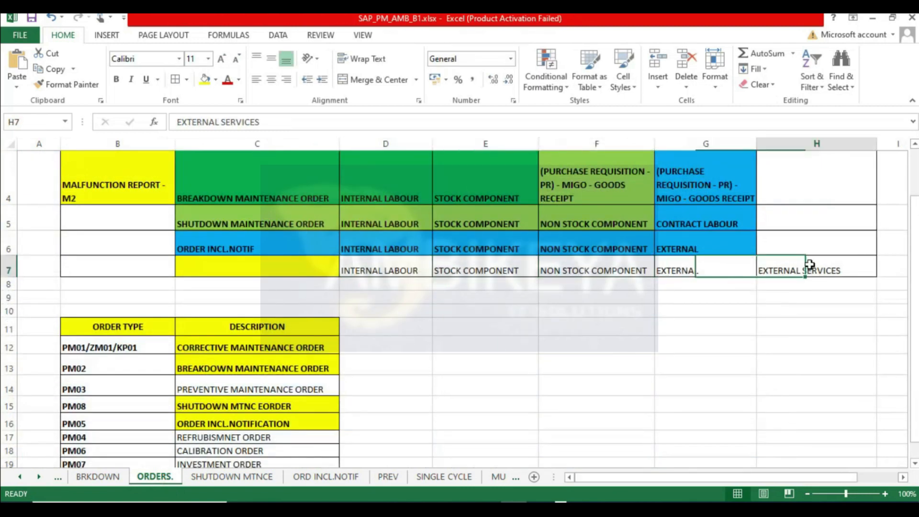
{"action": "left_click", "coordinate": [496, 478]}
{"action": "left_click", "coordinate": [502, 479]}
{"action": "left_click", "coordinate": [495, 479]}
{"action": "scroll", "coordinate": [360, 342], "scroll_direction": "down", "scroll_amount": 13}
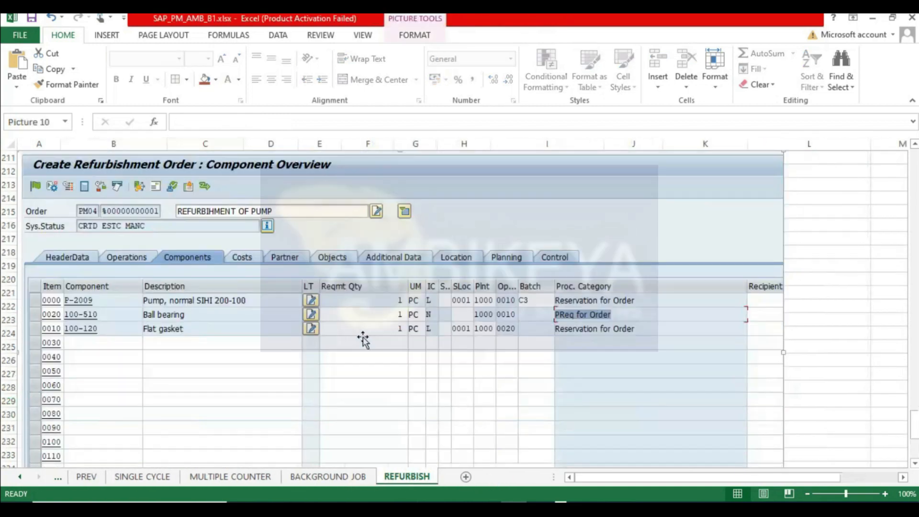
{"action": "scroll", "coordinate": [246, 349], "scroll_direction": "up", "scroll_amount": 2}
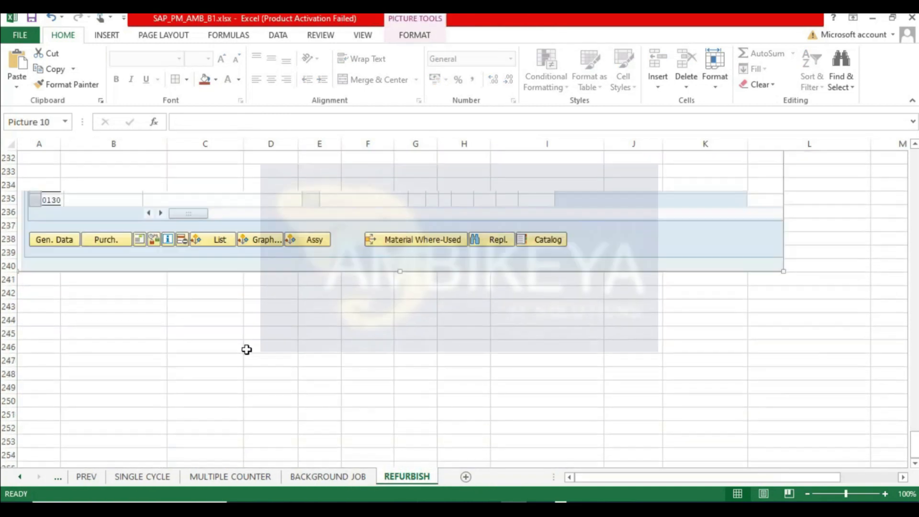
- Open the order's costs and display the plan/actual cost report
{"action": "key", "text": "alt+Tab"}
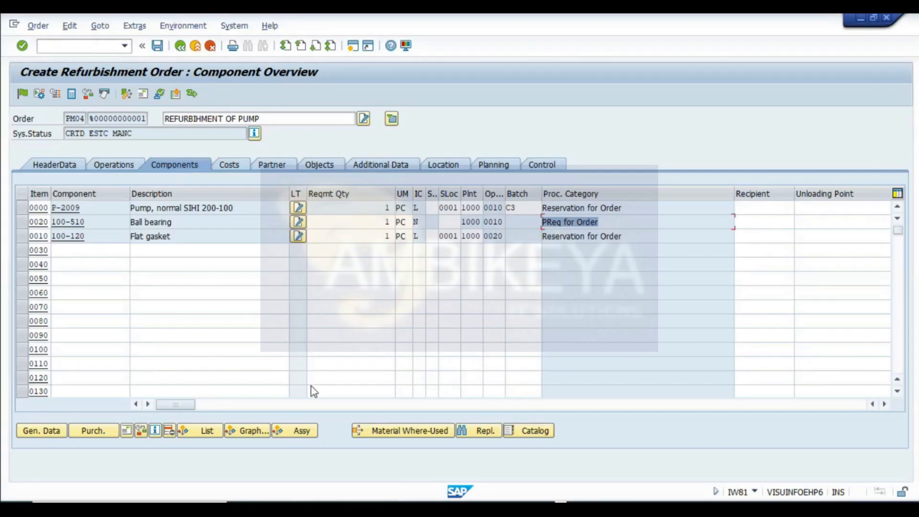
{"action": "left_click", "coordinate": [229, 164]}
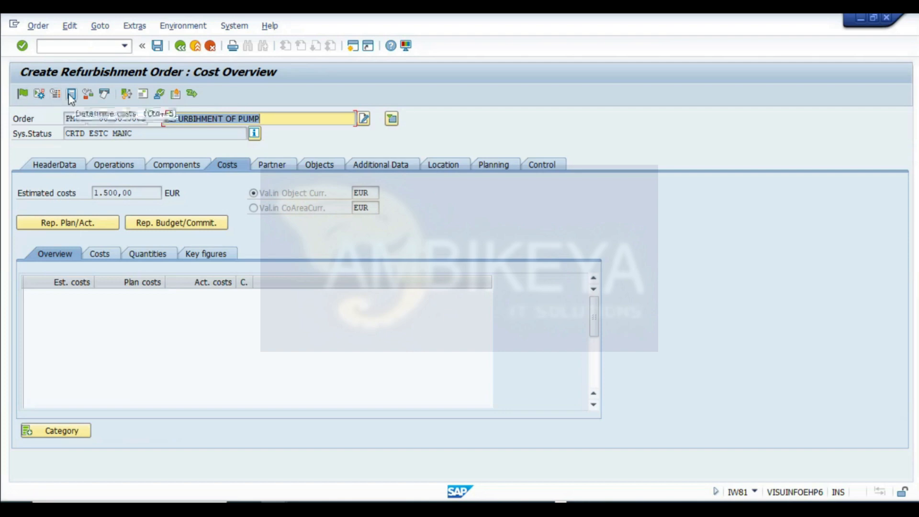
{"action": "left_click", "coordinate": [90, 225]}
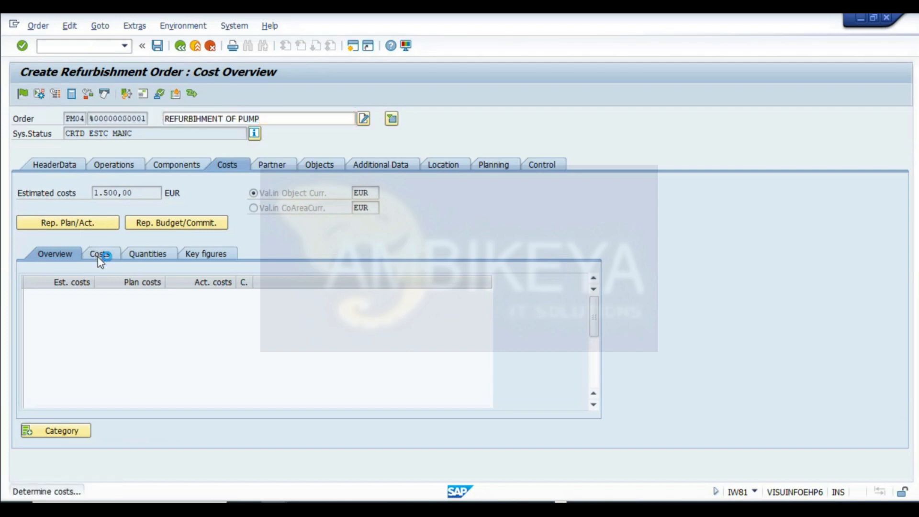
{"action": "left_click", "coordinate": [89, 226]}
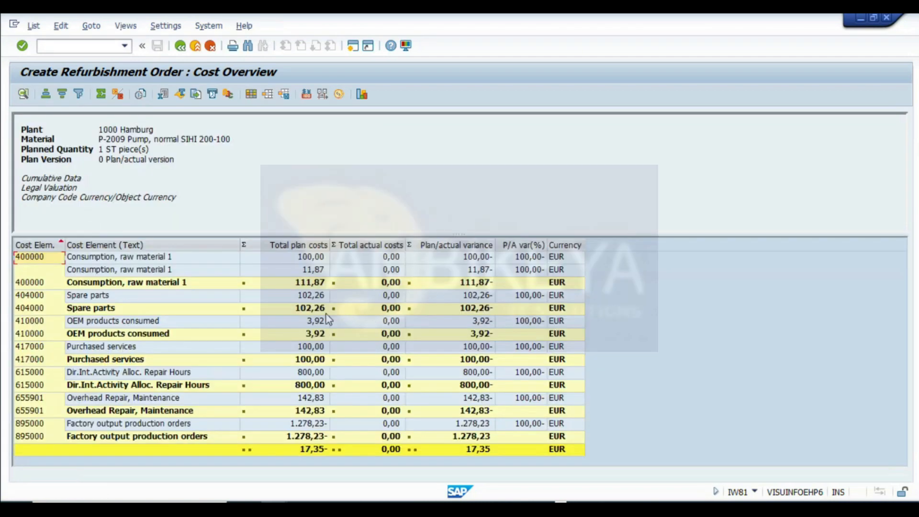
- Record the raw material plan cost 11.87 and OEM products cost 3.92 in cells L18 and L19 of the REFURBISH sheet
{"action": "left_click", "coordinate": [296, 436]}
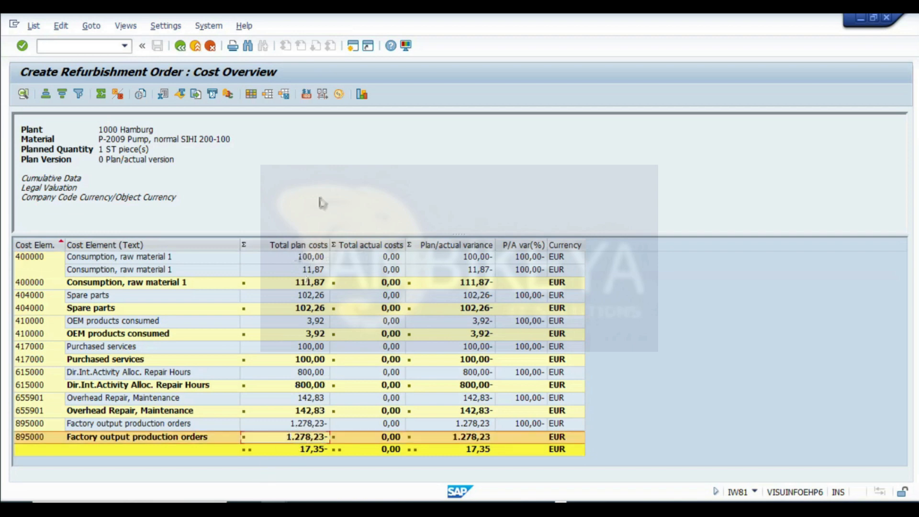
{"action": "left_click", "coordinate": [308, 259]}
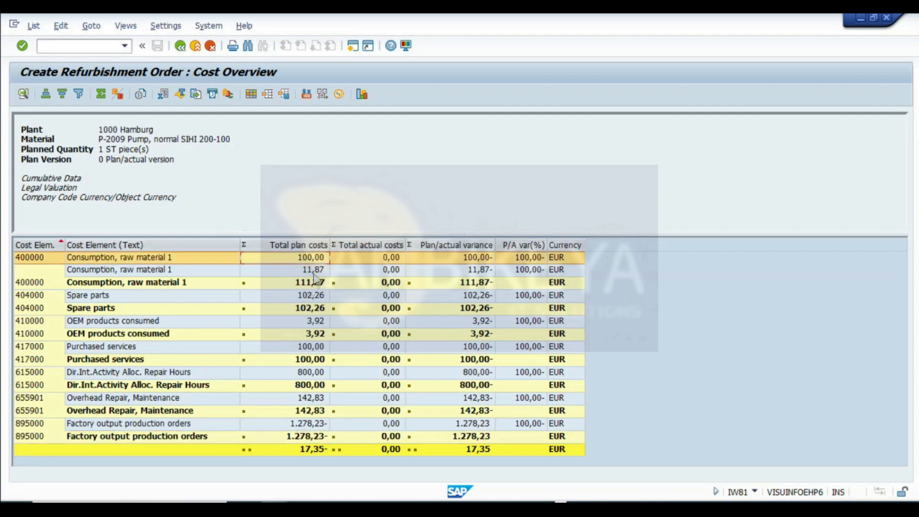
{"action": "left_click", "coordinate": [314, 270]}
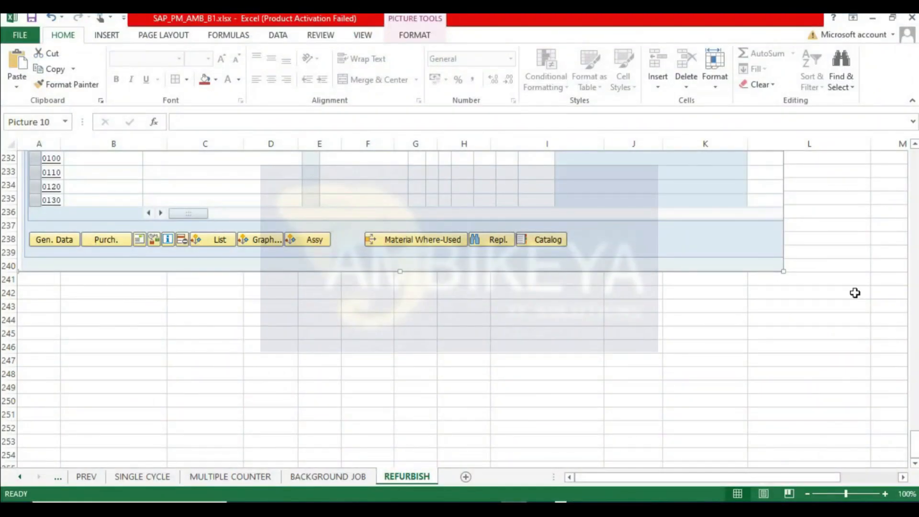
{"action": "left_click_drag", "start_coordinate": [917, 448], "coordinate": [915, 163]}
{"action": "scroll", "coordinate": [832, 286], "scroll_direction": "down", "scroll_amount": 3}
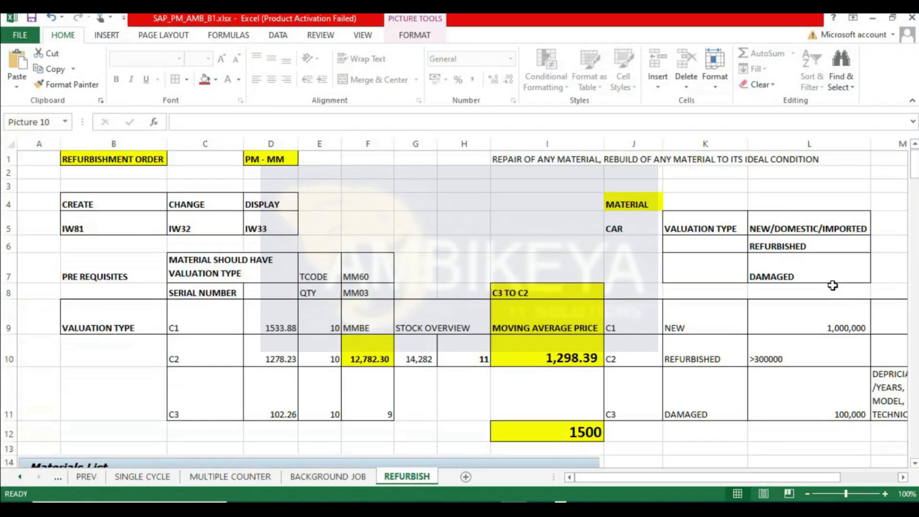
{"action": "left_click", "coordinate": [835, 330]}
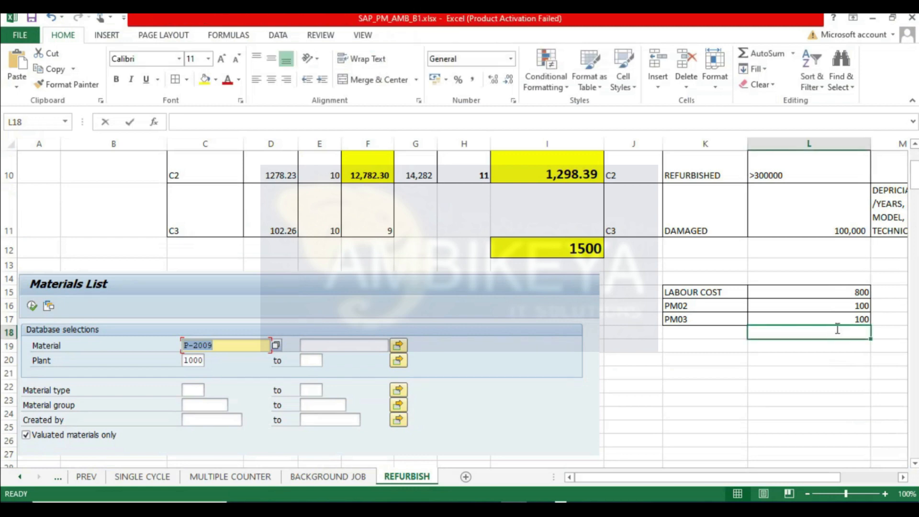
{"action": "type", "text": "11.87"}
{"action": "key", "text": "Return"}
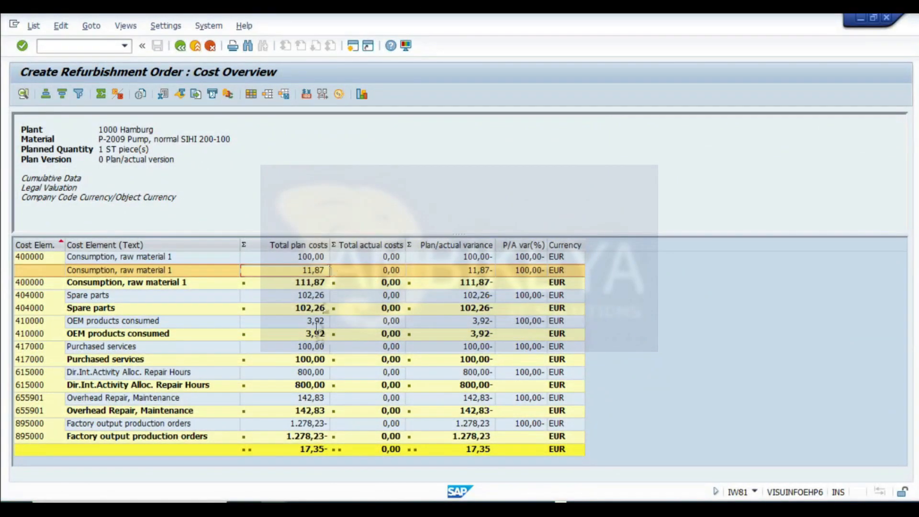
{"action": "left_click", "coordinate": [316, 323]}
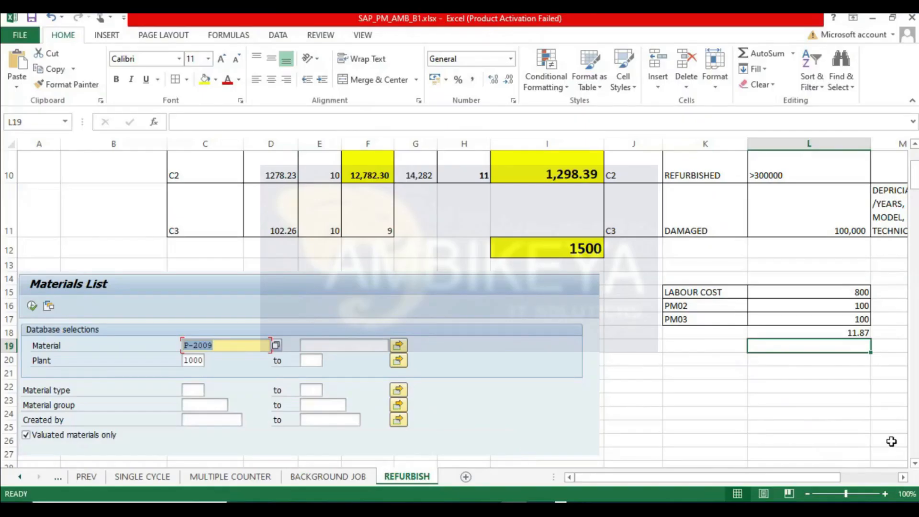
{"action": "type", "text": "3.92"}
{"action": "key", "text": "Return"}
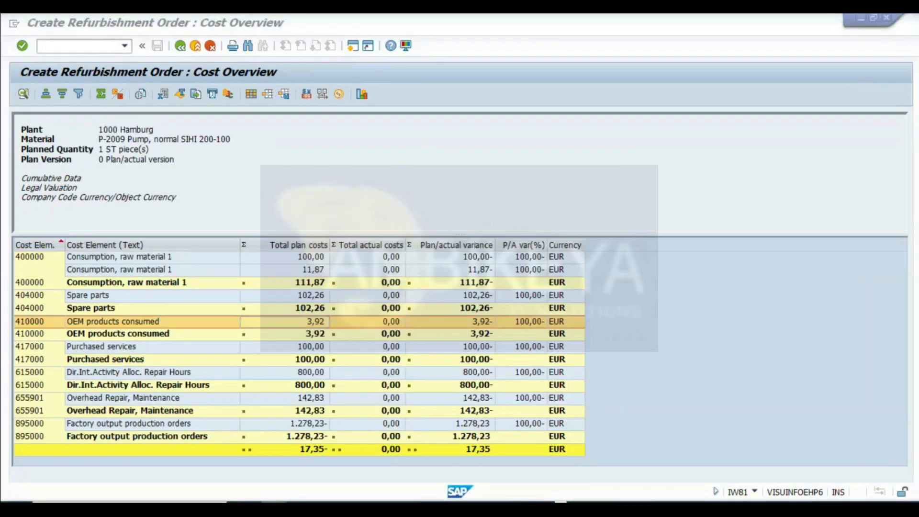
- Display material 100-510's Accounting 1 view for plant 1000 to check its moving price
{"action": "mouse_move", "coordinate": [331, 461]}
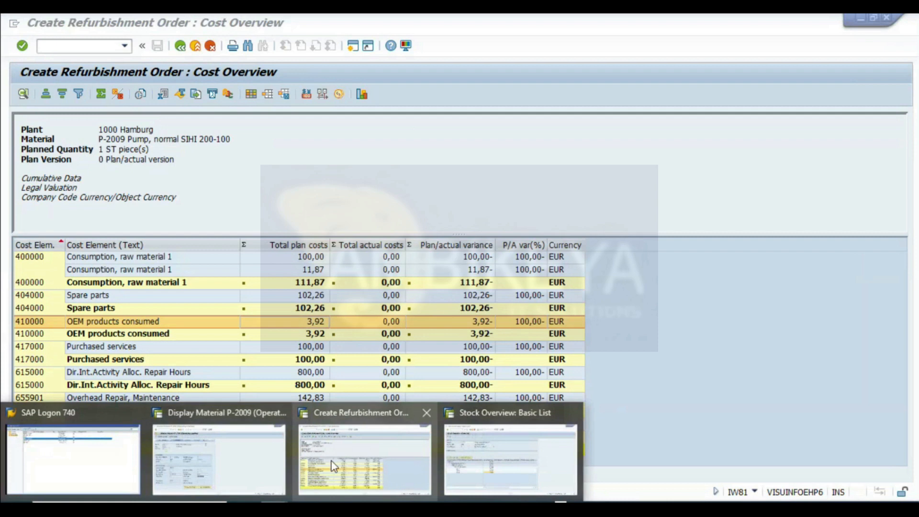
{"action": "left_click", "coordinate": [241, 474]}
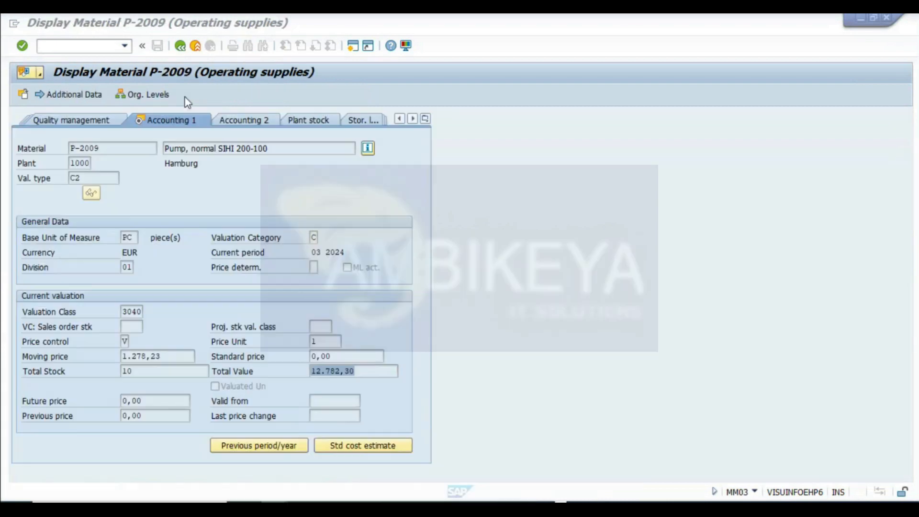
{"action": "left_click", "coordinate": [180, 46]}
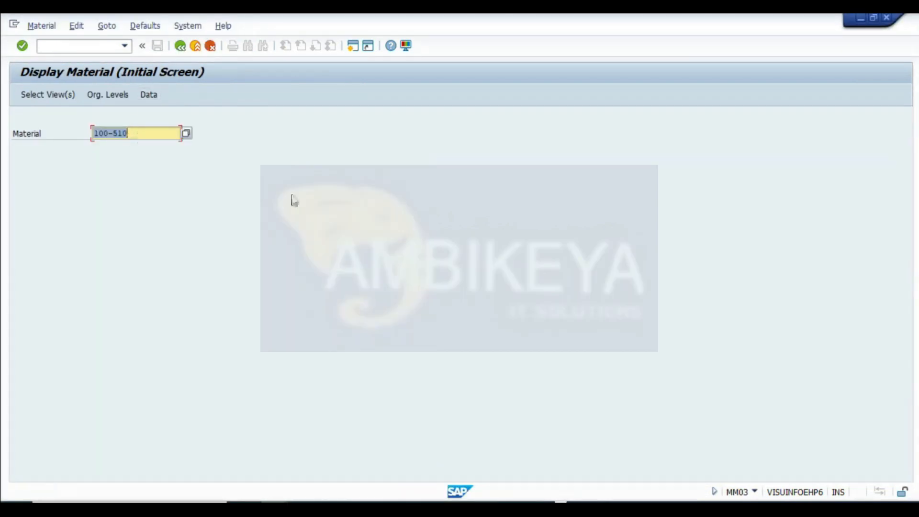
{"action": "left_click", "coordinate": [36, 95]}
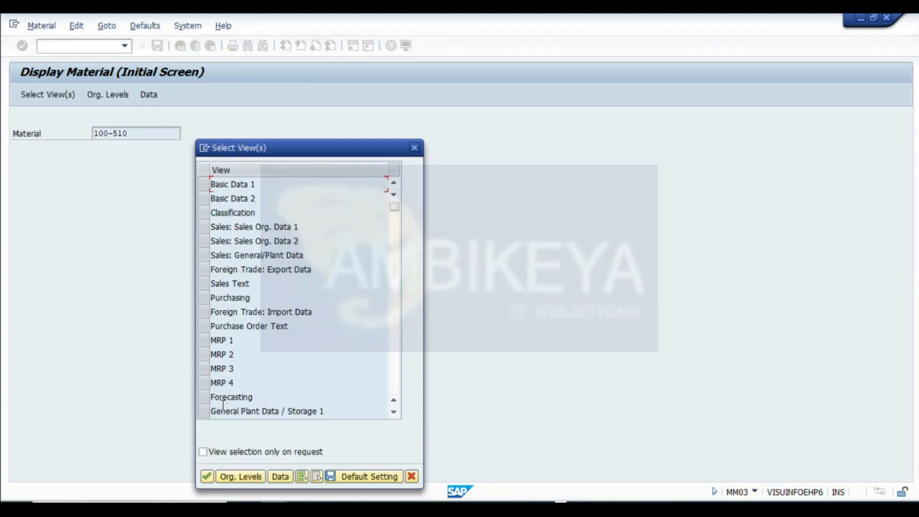
{"action": "scroll", "coordinate": [208, 368], "scroll_direction": "down", "scroll_amount": 2}
{"action": "left_click", "coordinate": [204, 397]}
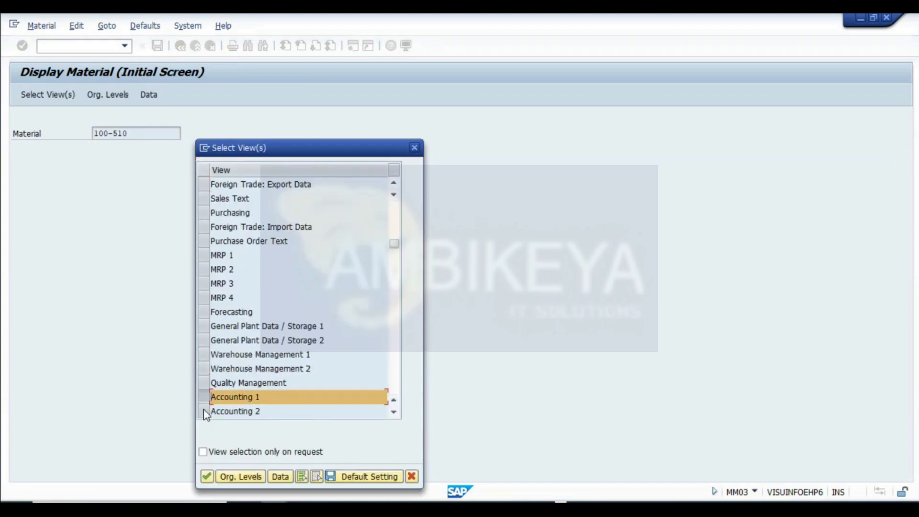
{"action": "left_click", "coordinate": [206, 476]}
{"action": "left_click", "coordinate": [210, 476]}
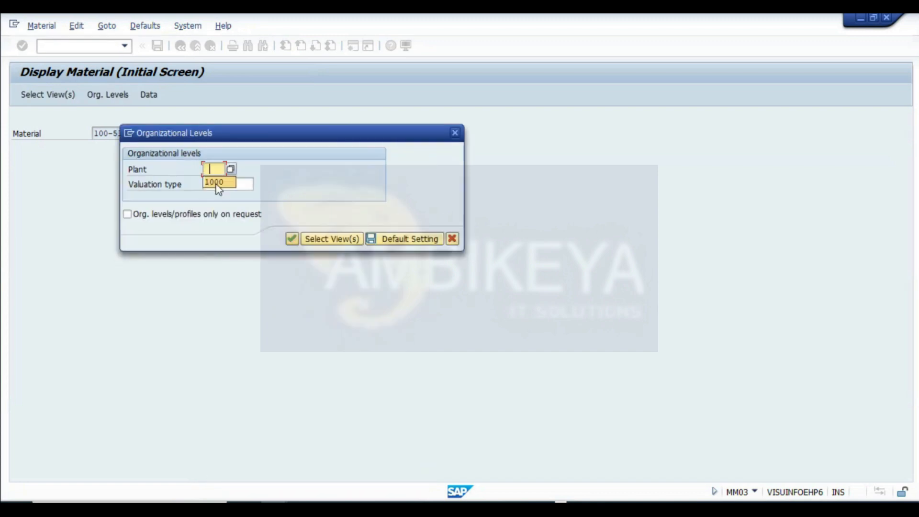
{"action": "left_click", "coordinate": [217, 182]}
{"action": "left_click", "coordinate": [291, 241]}
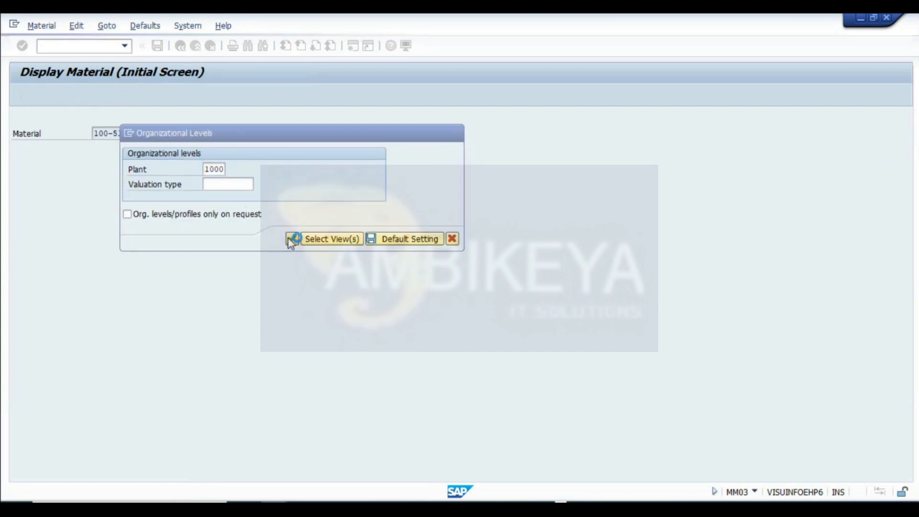
{"action": "left_click_drag", "start_coordinate": [143, 400], "coordinate": [24, 400]}
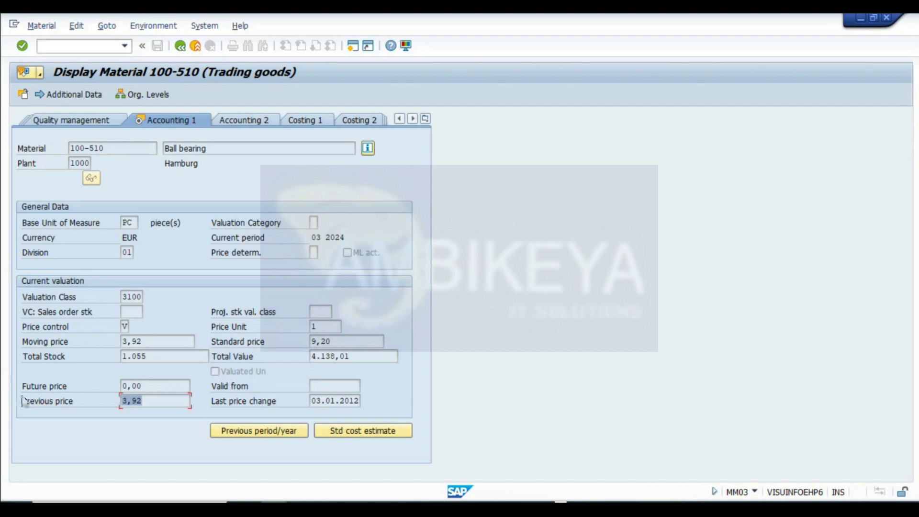
{"action": "left_click", "coordinate": [146, 340]}
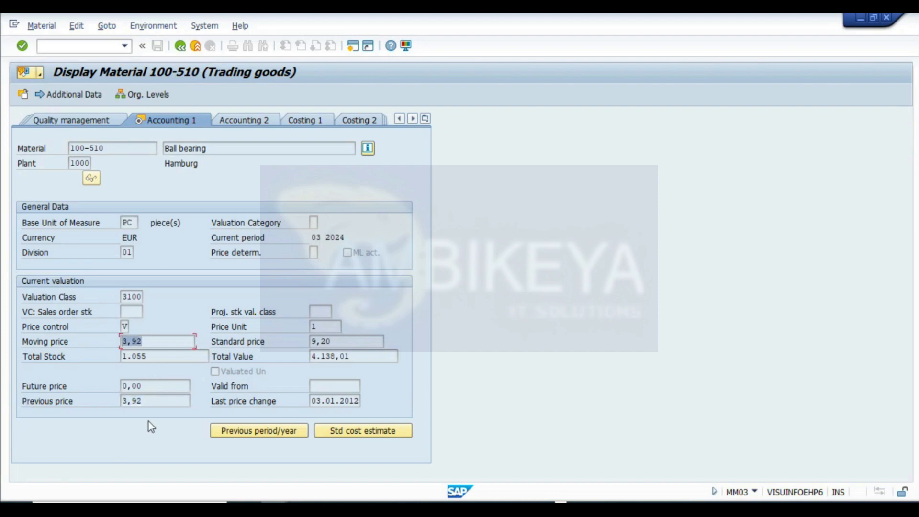
- Leave the material display and return to the refurbishment order's cost overview report
{"action": "left_click", "coordinate": [181, 46]}
{"action": "left_click", "coordinate": [181, 45]}
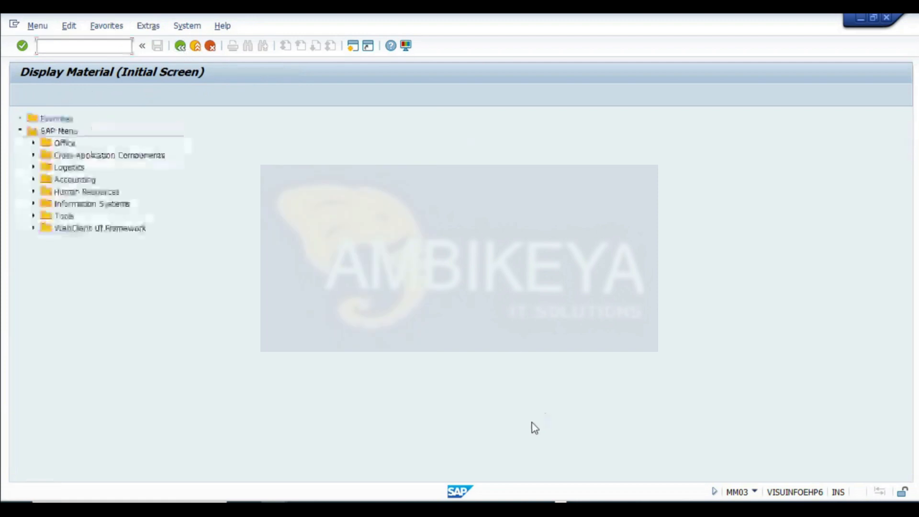
{"action": "key", "text": "alt+Tab"}
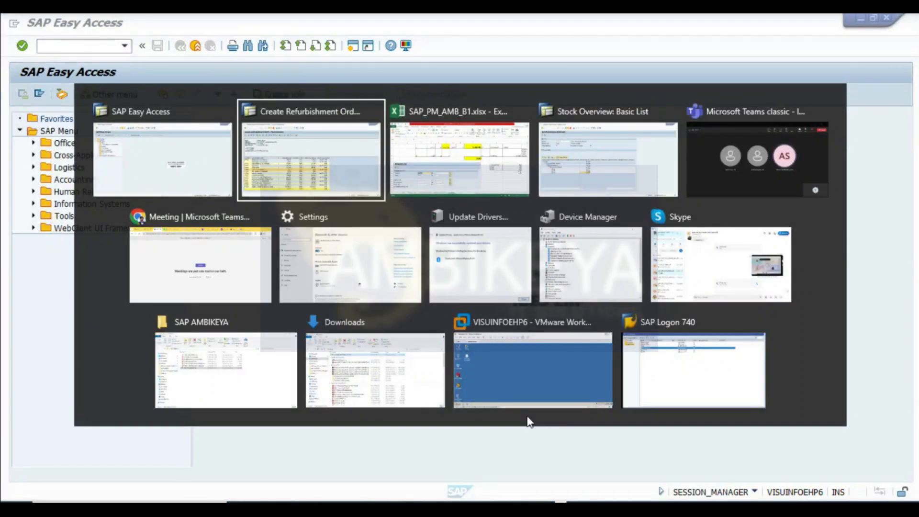
{"action": "key", "text": "alt+Tab"}
{"action": "key", "text": "alt+shift+Tab"}
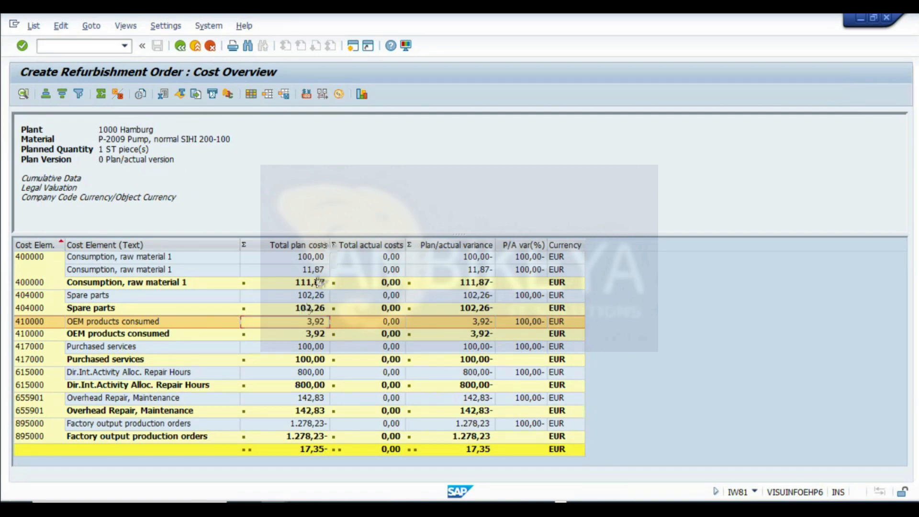
{"action": "left_click", "coordinate": [314, 270]}
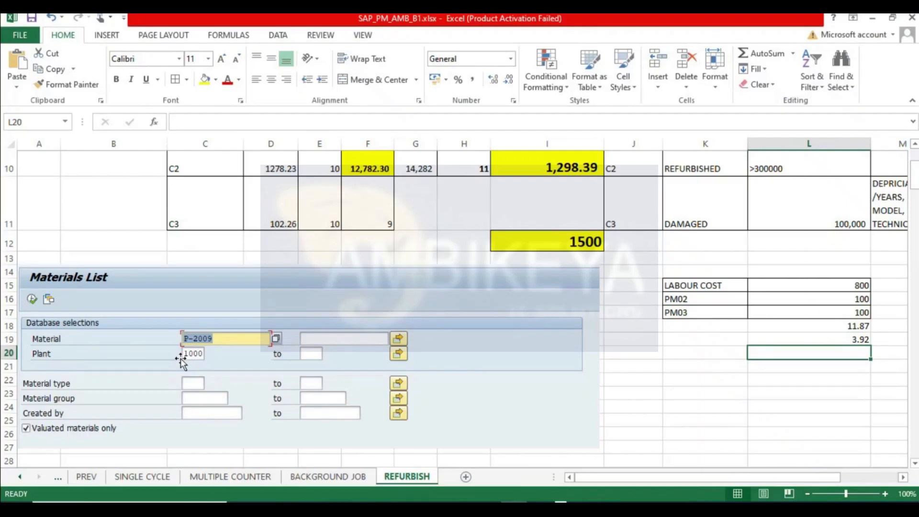
- Sum the cost values in L15 to L19 into cell L20 with AutoSum
{"action": "scroll", "coordinate": [143, 344], "scroll_direction": "down", "scroll_amount": 15}
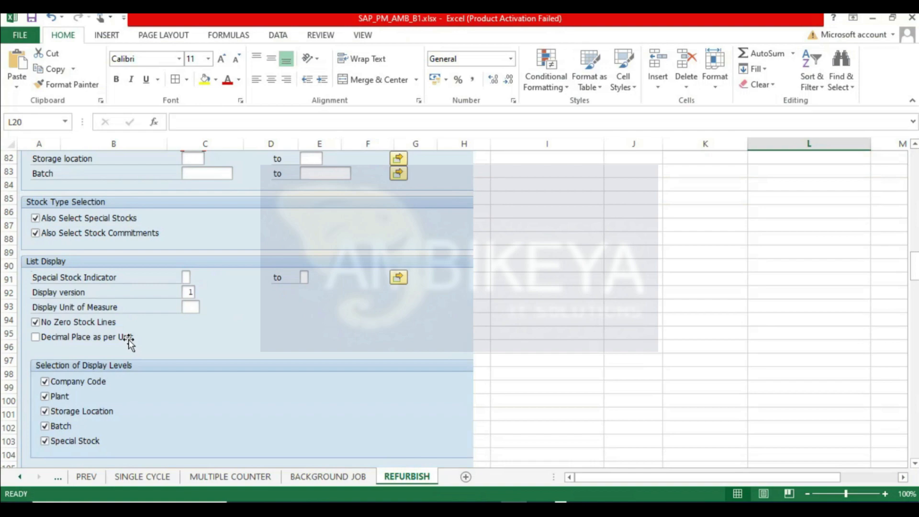
{"action": "scroll", "coordinate": [130, 343], "scroll_direction": "down", "scroll_amount": 20}
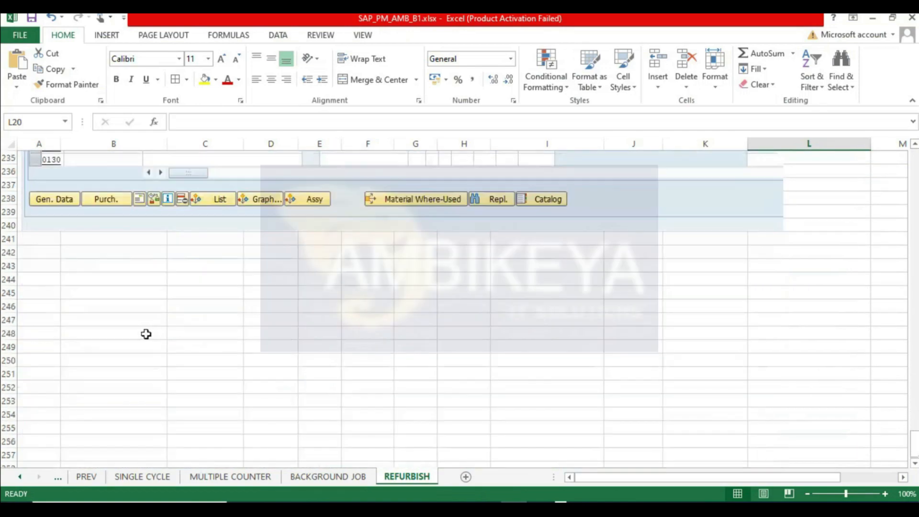
{"action": "left_click", "coordinate": [324, 355]}
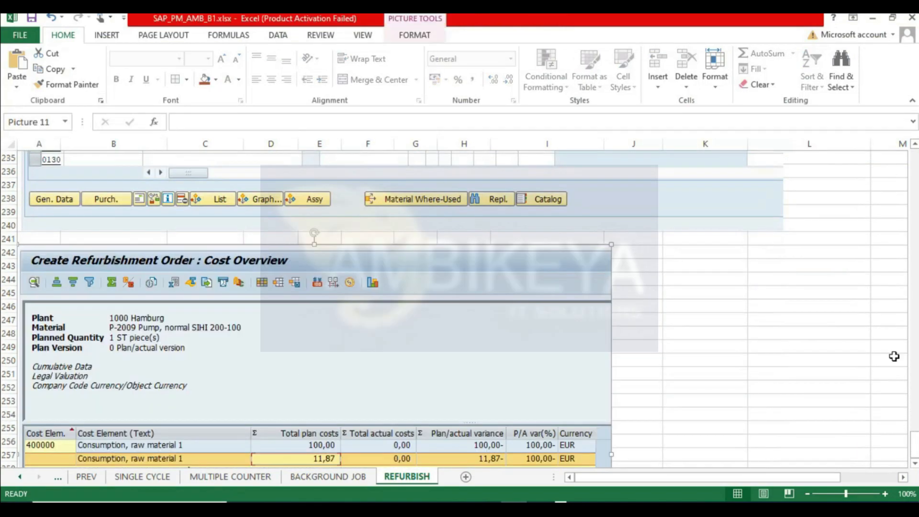
{"action": "left_click_drag", "start_coordinate": [913, 445], "coordinate": [910, 155]}
{"action": "scroll", "coordinate": [730, 371], "scroll_direction": "down", "scroll_amount": 3}
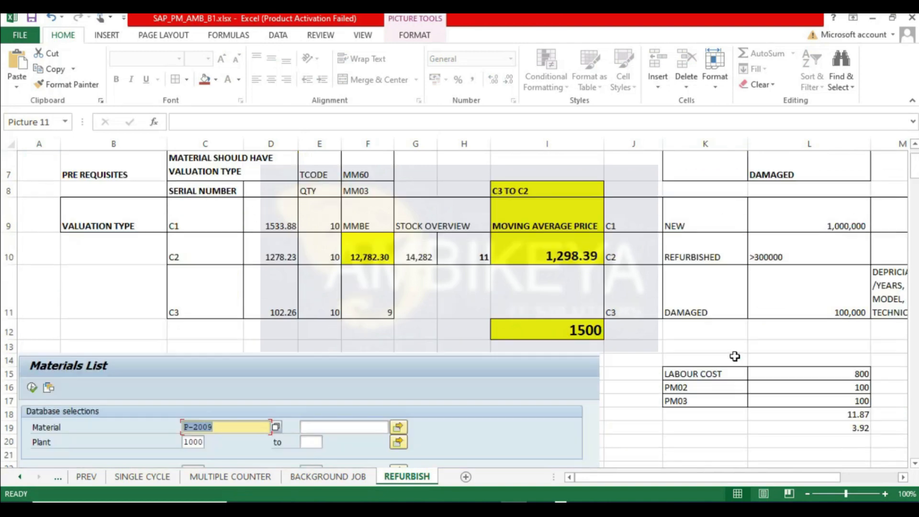
{"action": "key", "text": "Escape"}
{"action": "key", "text": "Right"}
{"action": "key", "text": "Right"}
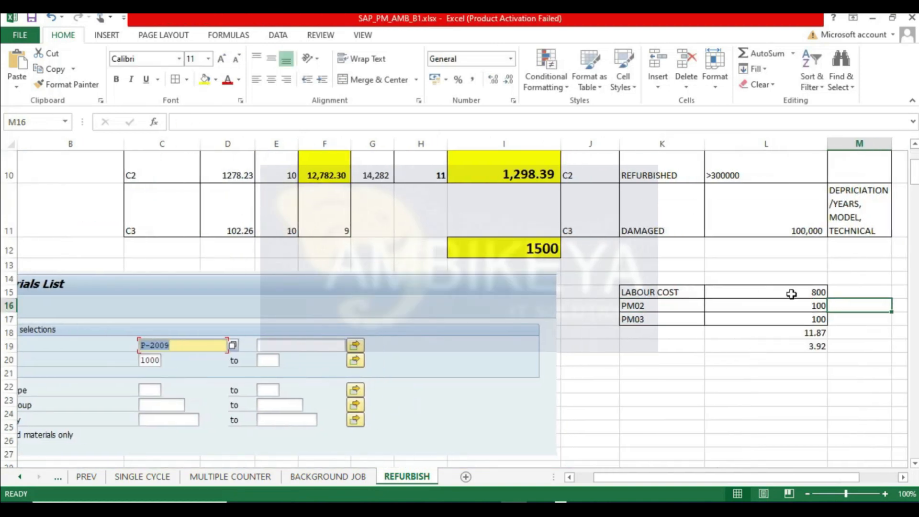
{"action": "left_click_drag", "start_coordinate": [789, 293], "coordinate": [795, 344]}
{"action": "left_click", "coordinate": [754, 55]}
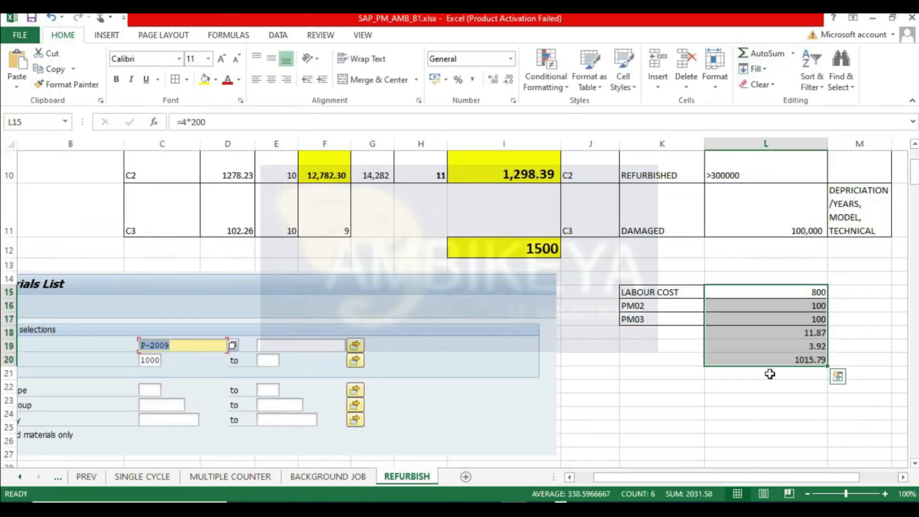
- Enter an overhead formula =L15*10% below the subtotal and move that cell up into L21
{"action": "left_click", "coordinate": [776, 377]}
{"action": "left_click", "coordinate": [779, 386]}
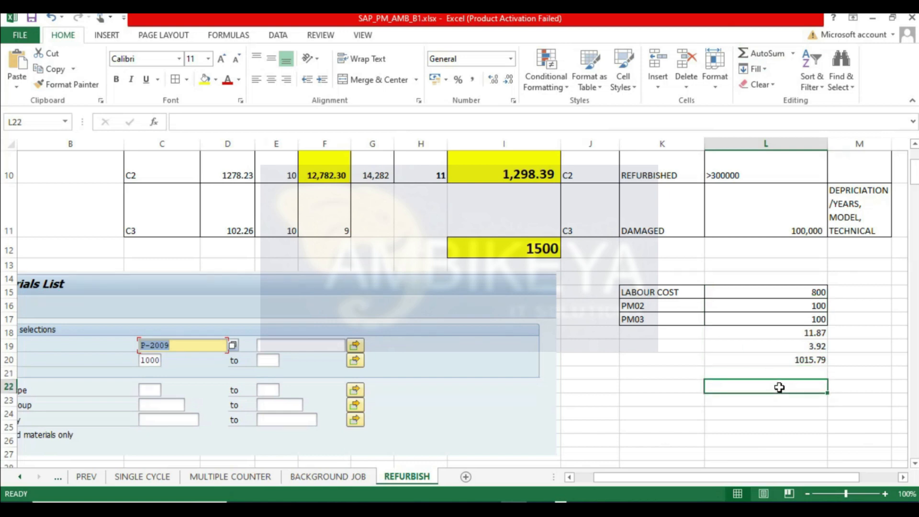
{"action": "type", "text": "="}
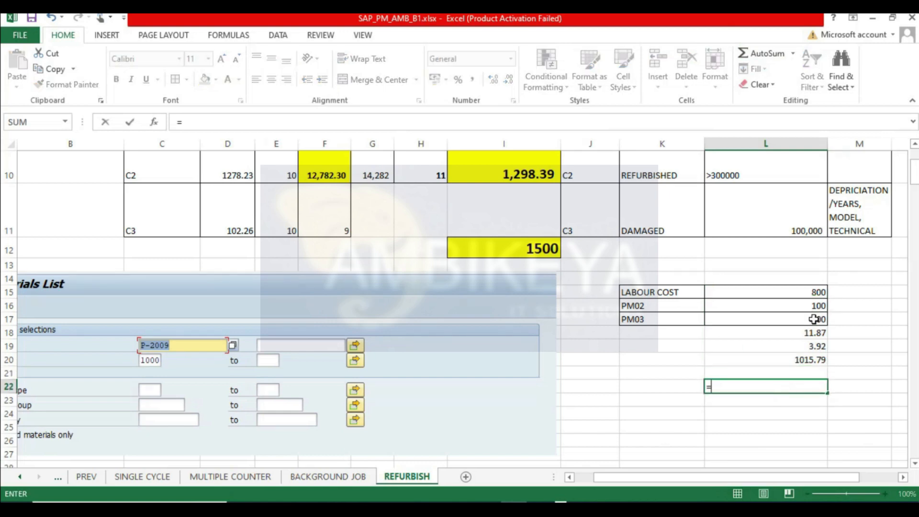
{"action": "left_click", "coordinate": [806, 293]}
{"action": "type", "text": "*"}
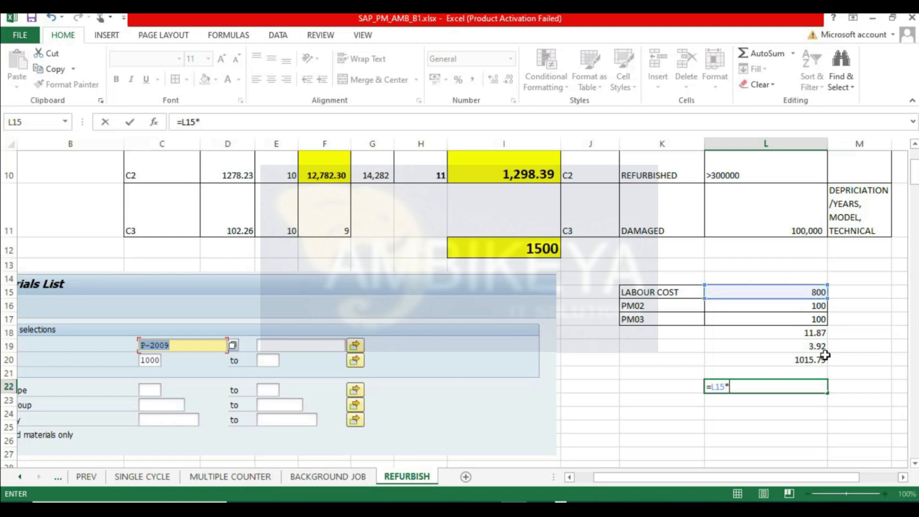
{"action": "key", "text": "Return"}
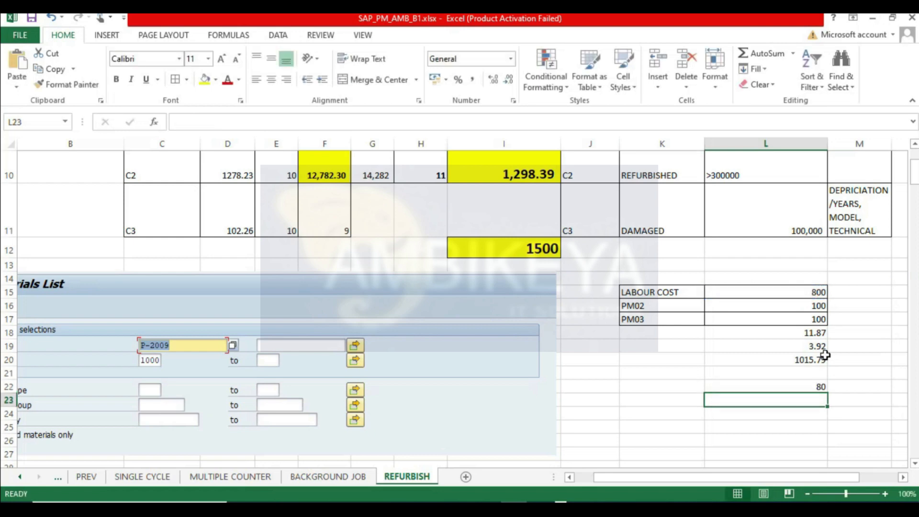
{"action": "left_click", "coordinate": [791, 386]}
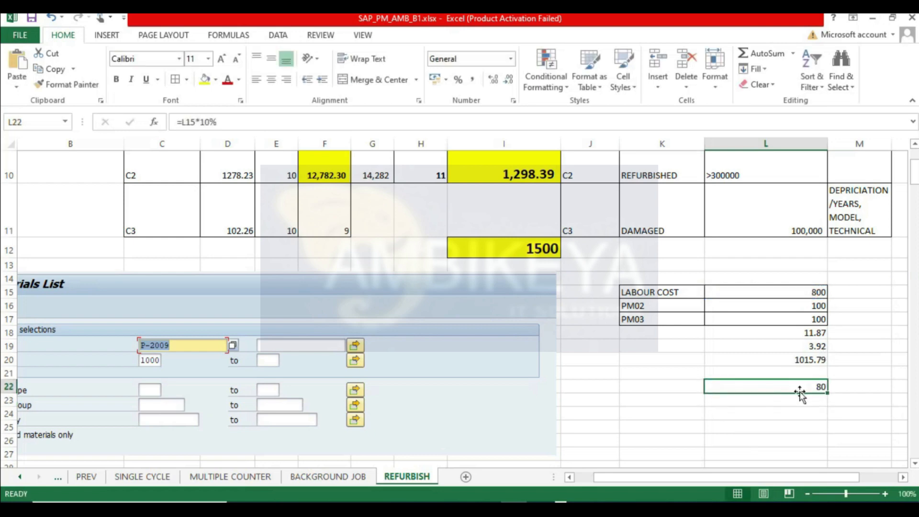
{"action": "left_click_drag", "start_coordinate": [803, 381], "coordinate": [806, 374]}
- AutoSum L20 and L21 into L22, then format that total bold, 14 pt, with yellow fill
{"action": "left_click", "coordinate": [805, 364]}
{"action": "left_click", "coordinate": [763, 53]}
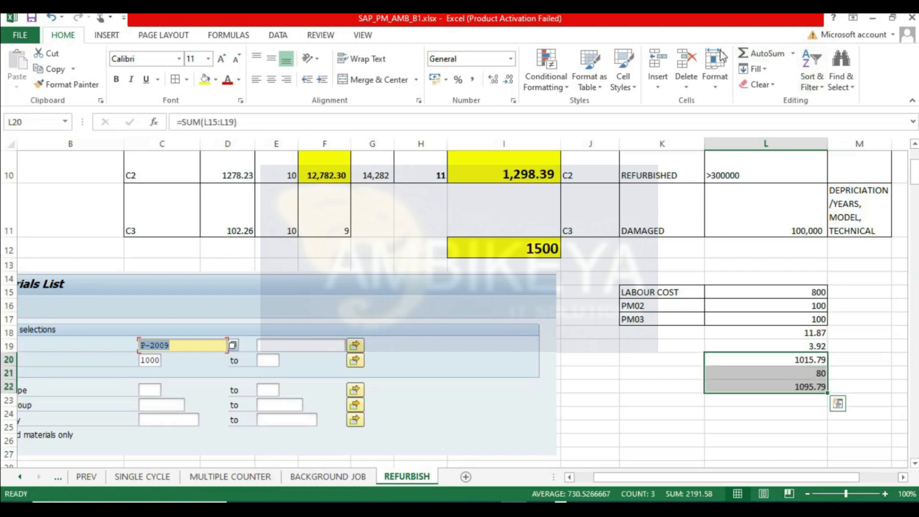
{"action": "left_click", "coordinate": [784, 388]}
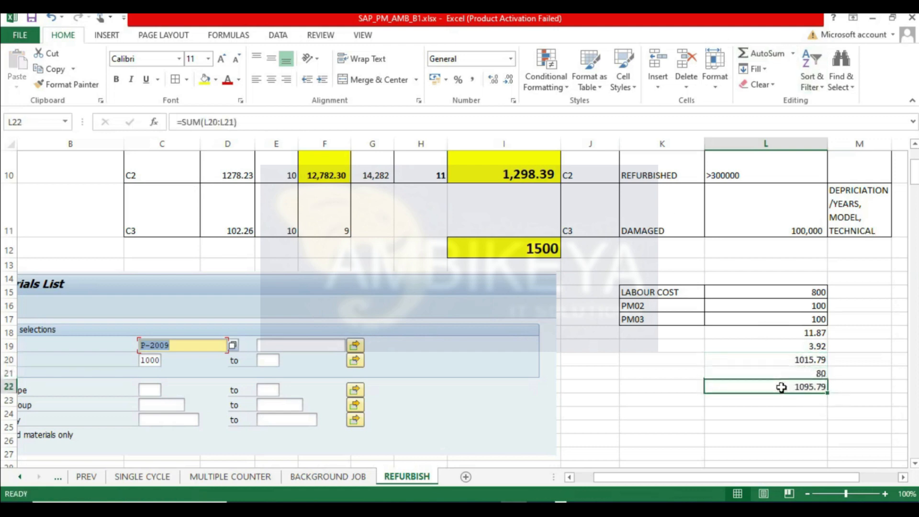
{"action": "left_click", "coordinate": [223, 59]}
{"action": "left_click", "coordinate": [222, 60]}
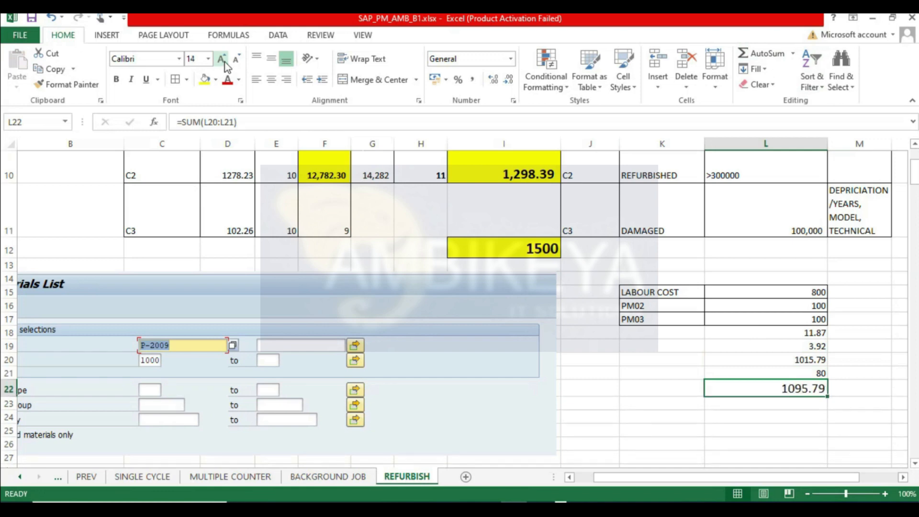
{"action": "left_click", "coordinate": [204, 79]}
{"action": "left_click", "coordinate": [114, 81]}
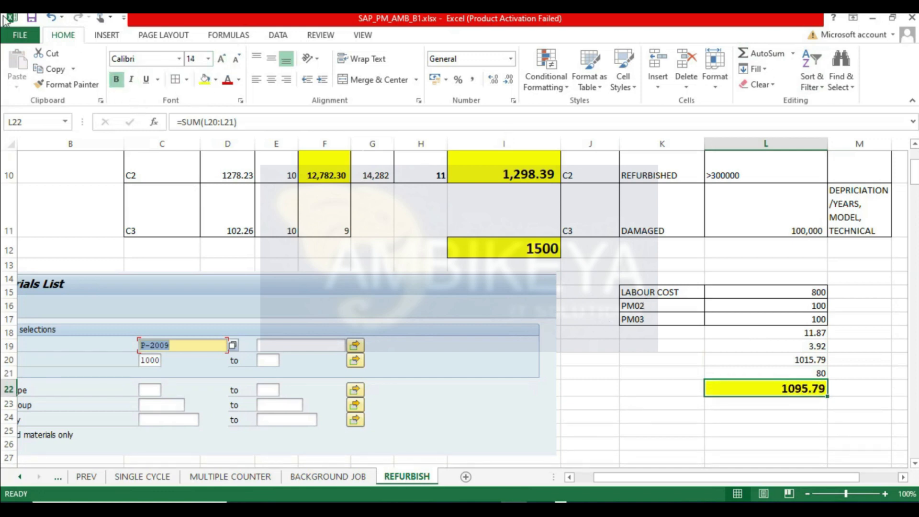
- Enter the formula =D10-L22 in cell L24 to compare the C2 value with the total
{"action": "left_click", "coordinate": [814, 414]}
{"action": "left_click", "coordinate": [800, 391]}
{"action": "left_click", "coordinate": [785, 417]}
{"action": "type", "text": "="}
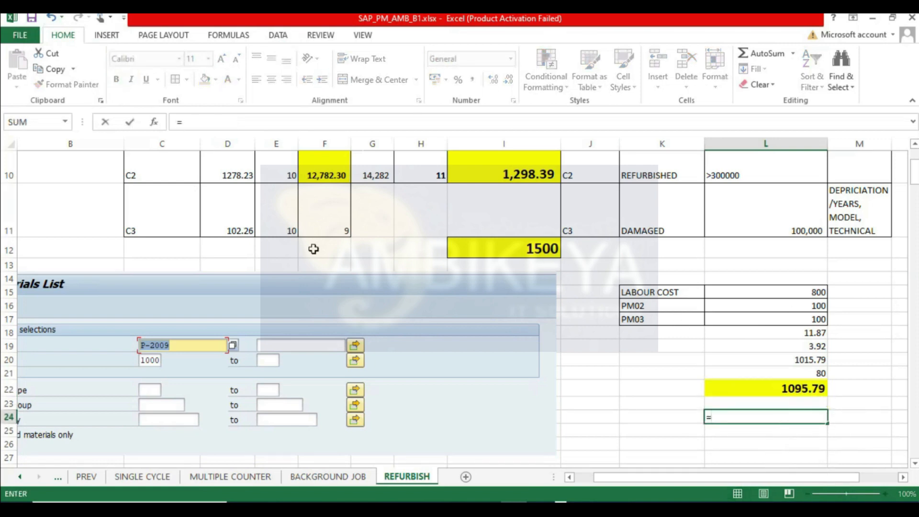
{"action": "left_click", "coordinate": [236, 173]}
{"action": "type", "text": "-"}
{"action": "left_click", "coordinate": [780, 389]}
{"action": "key", "text": "Return"}
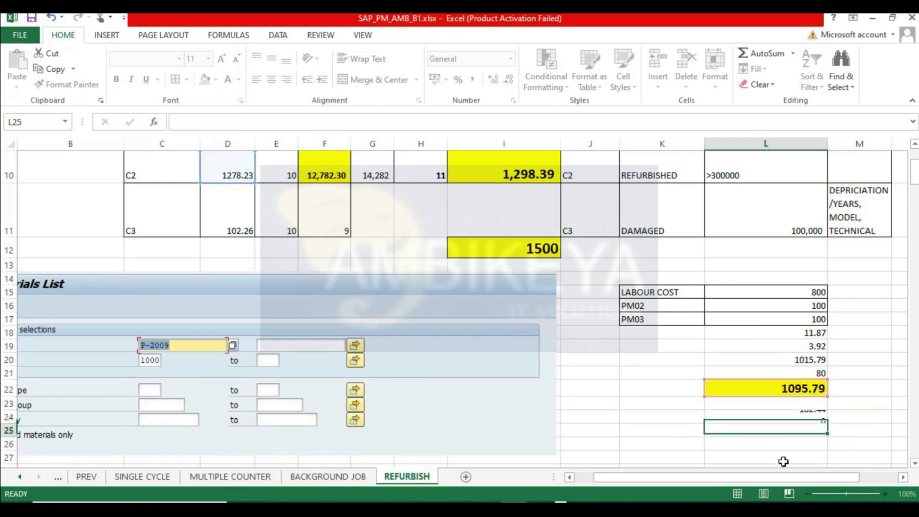
{"action": "left_click", "coordinate": [789, 417]}
- Change the overhead formula in L21 to =(L15+L16+L17+L18+L19)*10%
{"action": "key", "text": "alt+Tab"}
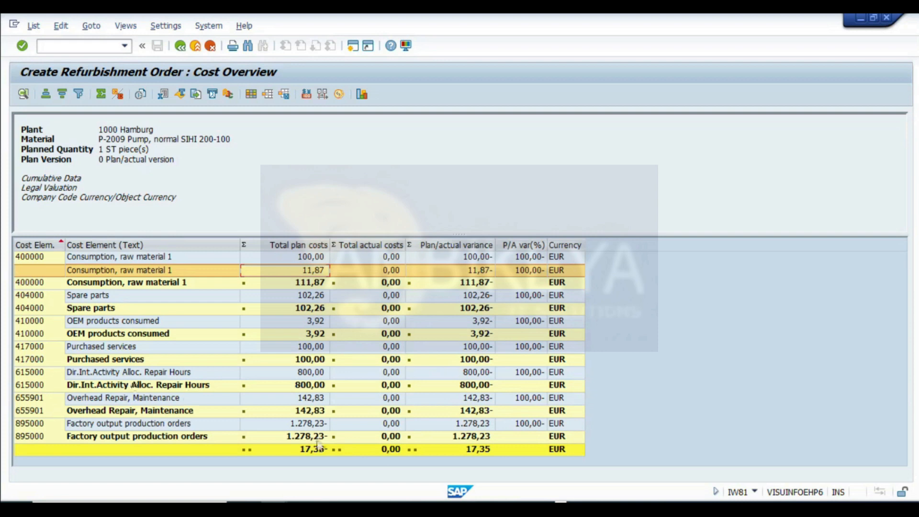
{"action": "left_click", "coordinate": [310, 400]}
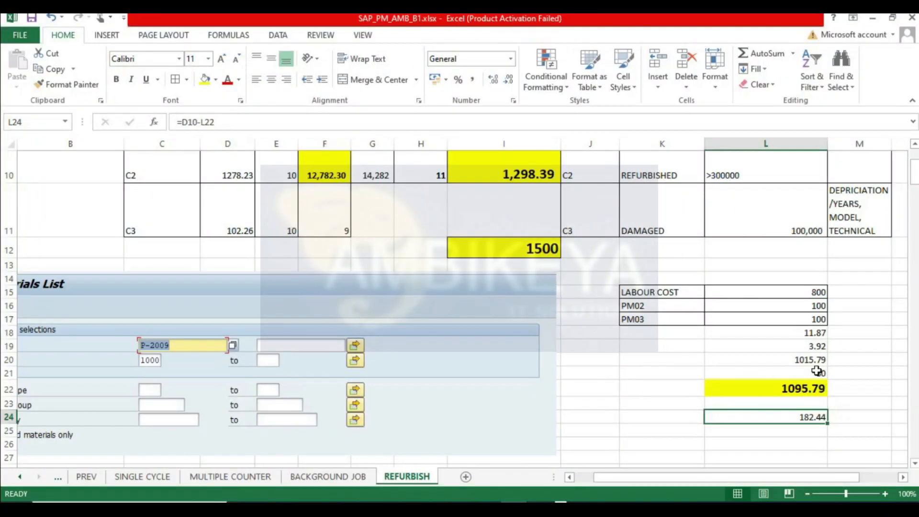
{"action": "double_click", "coordinate": [816, 371]}
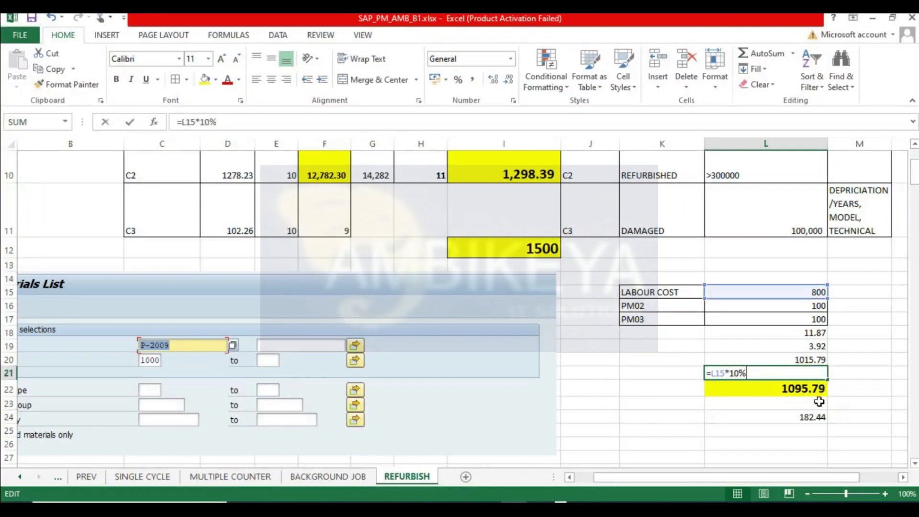
{"action": "left_click", "coordinate": [725, 373]}
{"action": "type", "text": ")"}
{"action": "key", "text": "Left"}
{"action": "key", "text": "Left"}
{"action": "key", "text": "Left"}
{"action": "key", "text": "Left"}
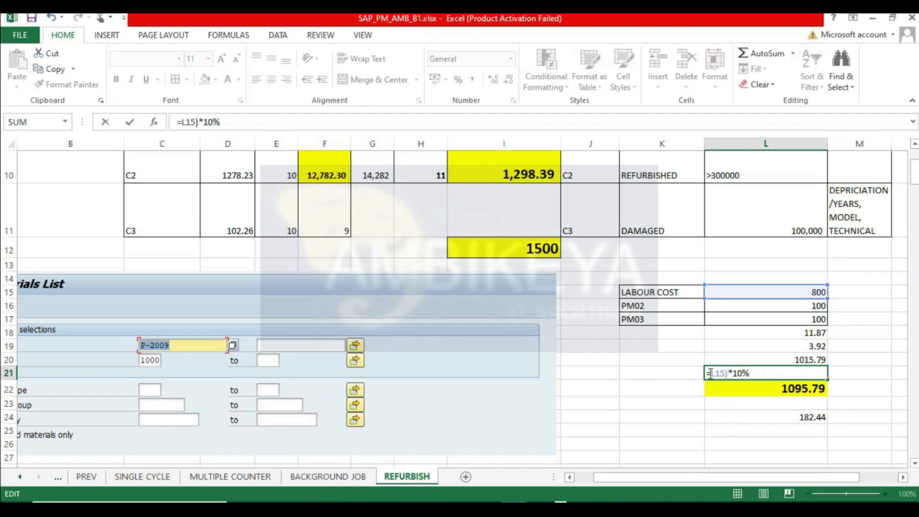
{"action": "type", "text": "(L15"}
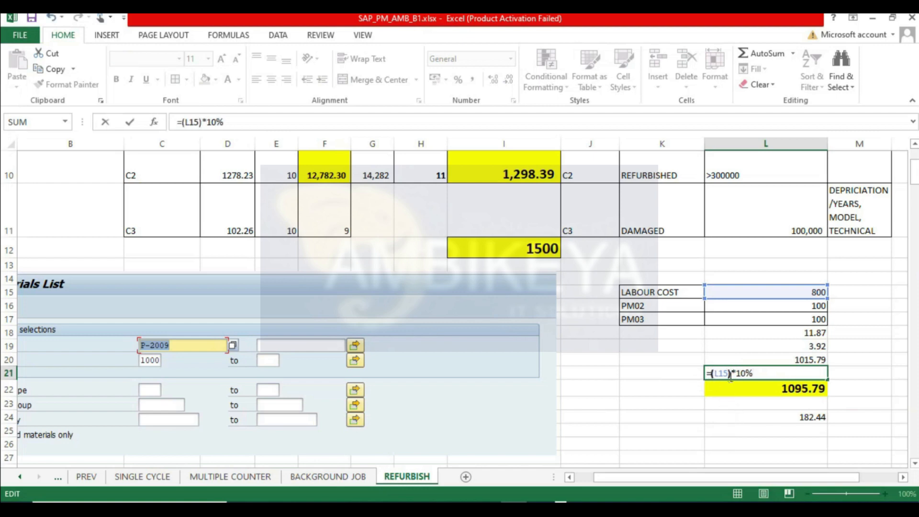
{"action": "type", "text": "+"}
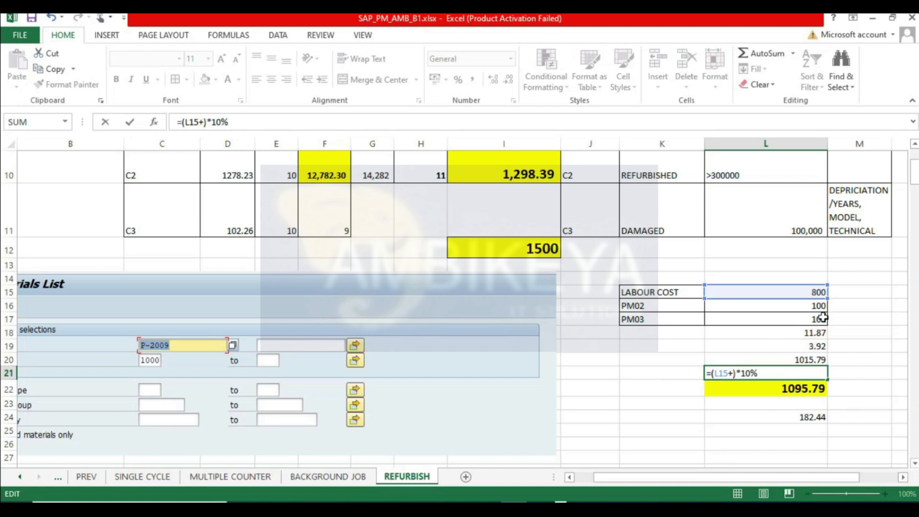
{"action": "left_click", "coordinate": [803, 305]}
{"action": "type", "text": "+"}
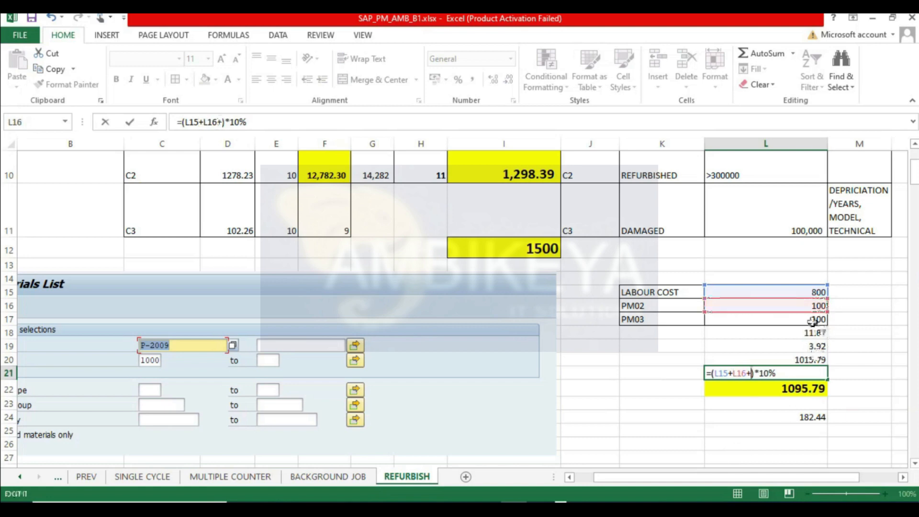
{"action": "left_click", "coordinate": [815, 320]}
{"action": "type", "text": "+"}
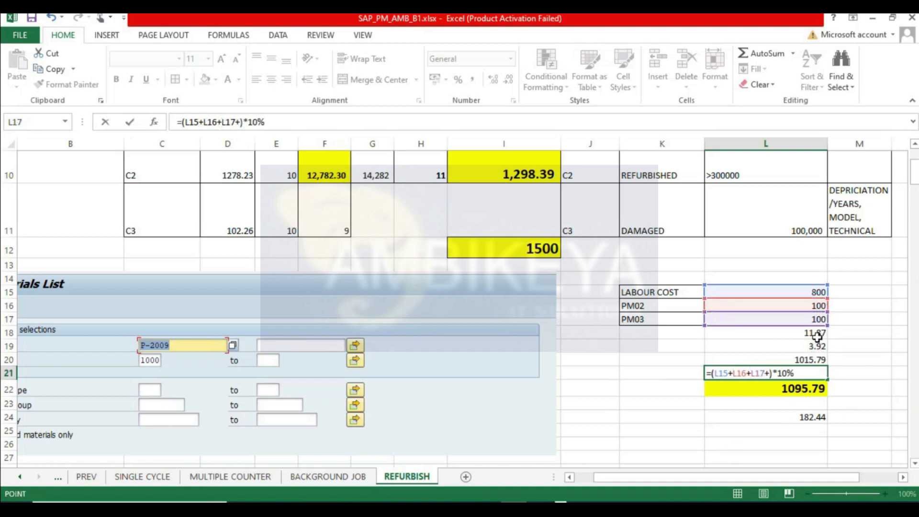
{"action": "left_click", "coordinate": [818, 333]}
{"action": "type", "text": "+"}
{"action": "left_click", "coordinate": [818, 346]}
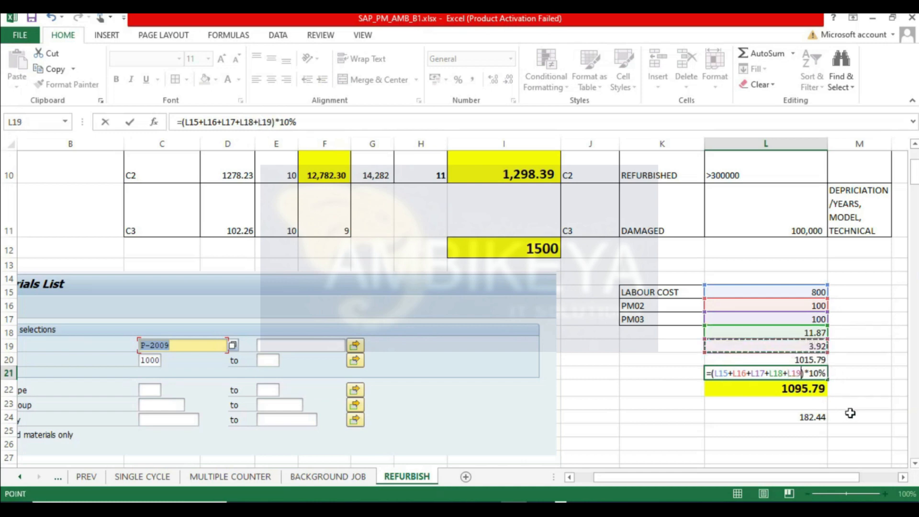
{"action": "key", "text": "Return"}
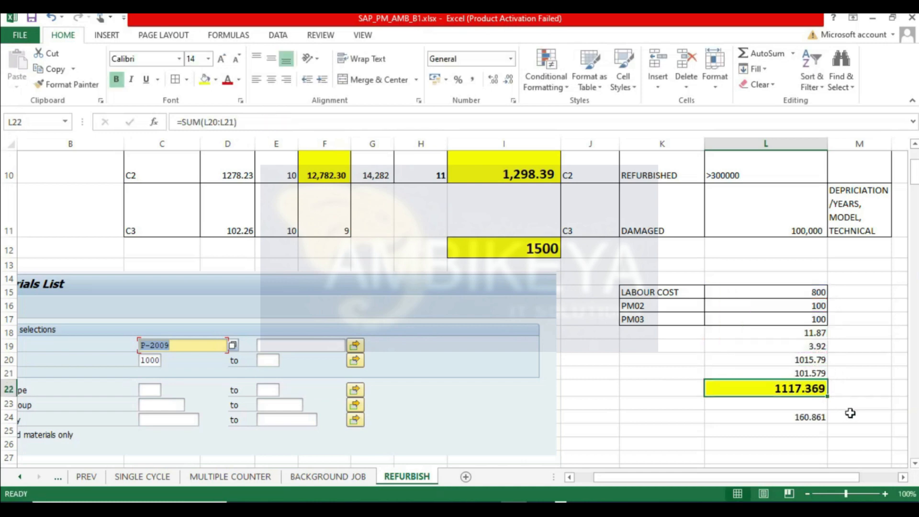
- Compare the spreadsheet's cost cells and totals against the plan costs in the order's cost overview
{"action": "left_click", "coordinate": [806, 366]}
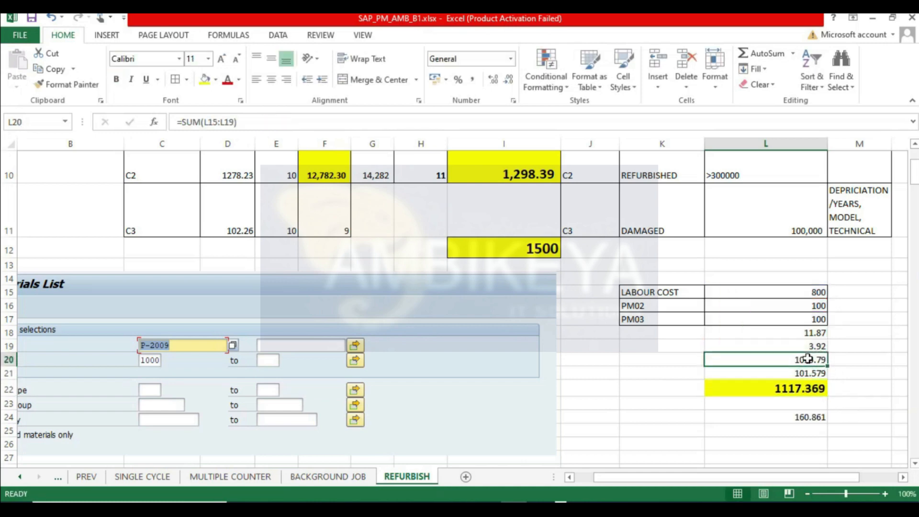
{"action": "double_click", "coordinate": [819, 373]}
{"action": "key", "text": "Return"}
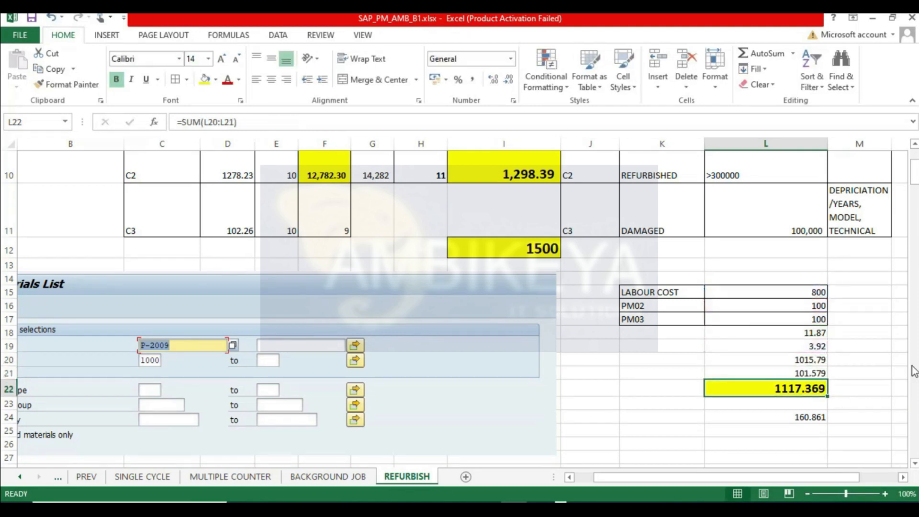
{"action": "left_click", "coordinate": [874, 362]}
{"action": "key", "text": "alt+Tab"}
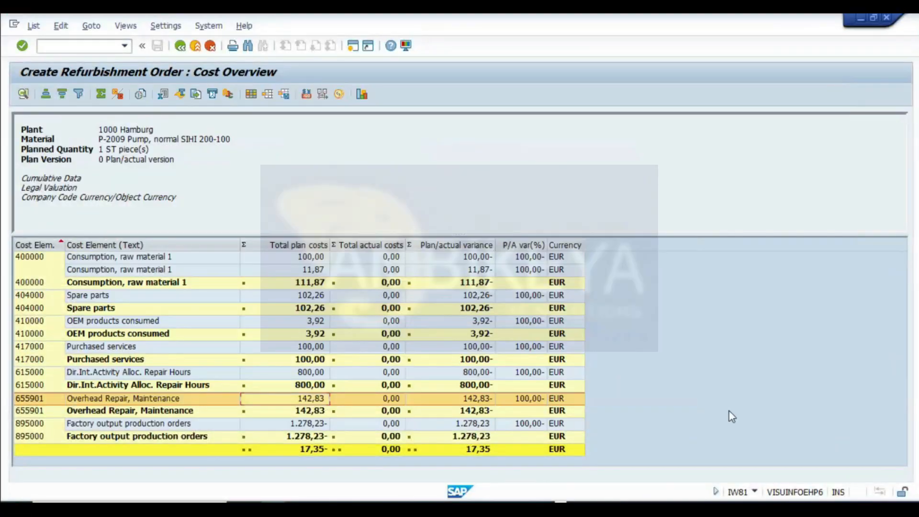
{"action": "key", "text": "alt+Tab"}
{"action": "left_click", "coordinate": [804, 417]}
{"action": "key", "text": "alt+Tab"}
{"action": "left_click", "coordinate": [300, 438]}
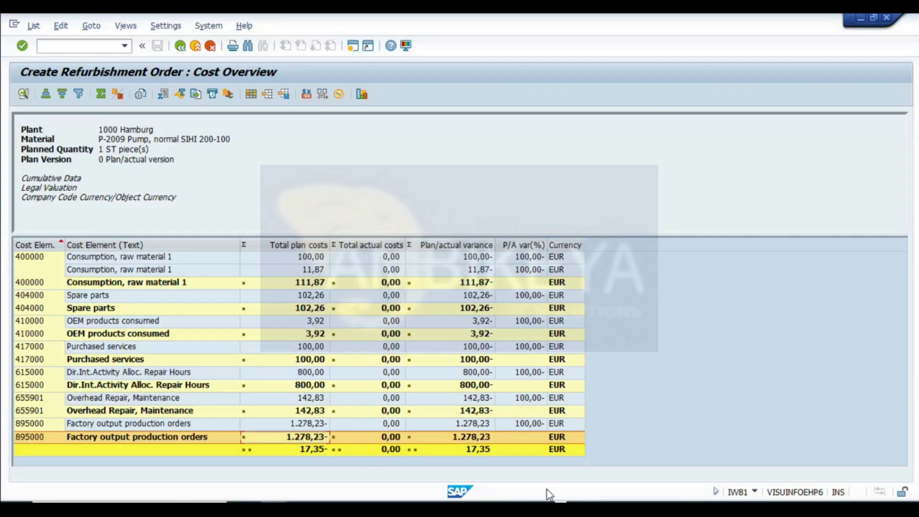
{"action": "key", "text": "alt+Tab"}
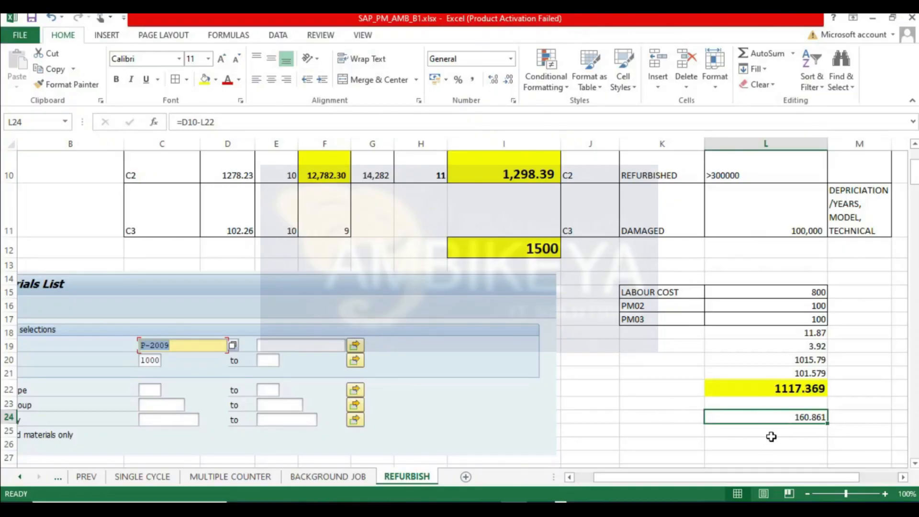
{"action": "left_click", "coordinate": [771, 434]}
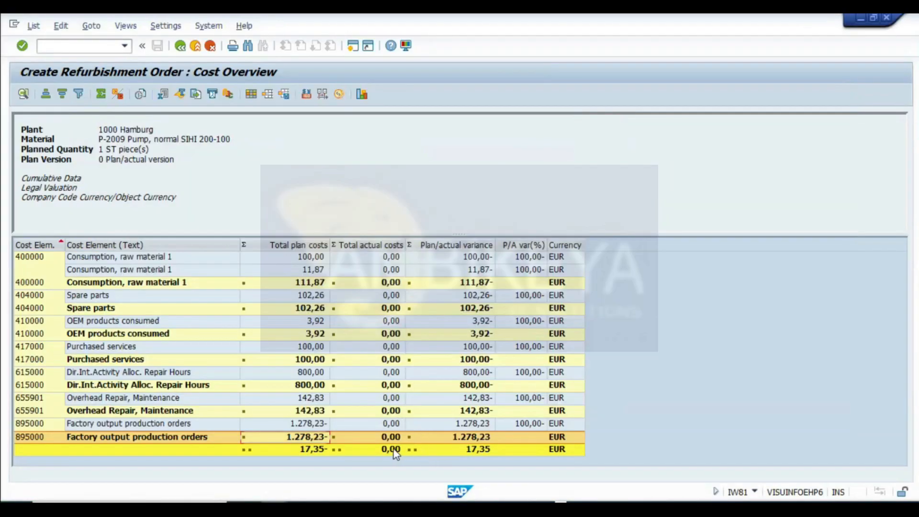
{"action": "left_click", "coordinate": [304, 417]}
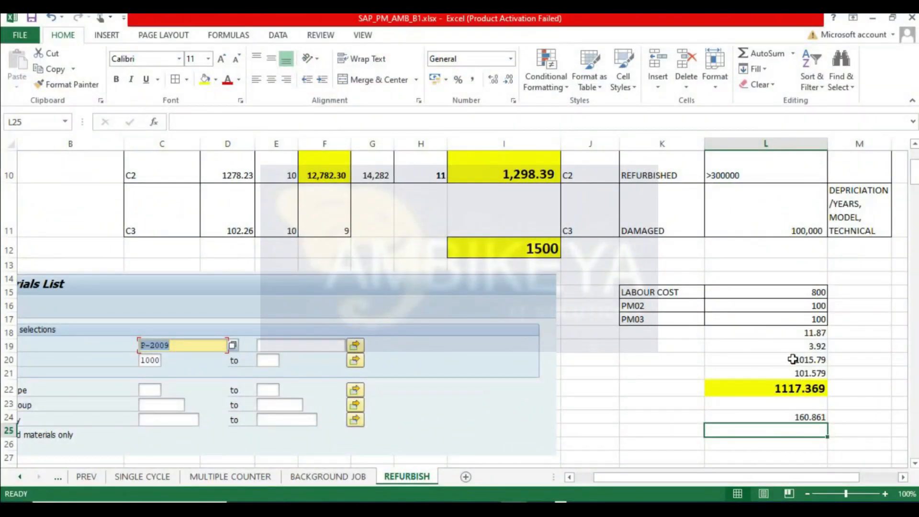
{"action": "left_click", "coordinate": [792, 345]}
{"action": "left_click", "coordinate": [792, 360]}
{"action": "left_click", "coordinate": [793, 373]}
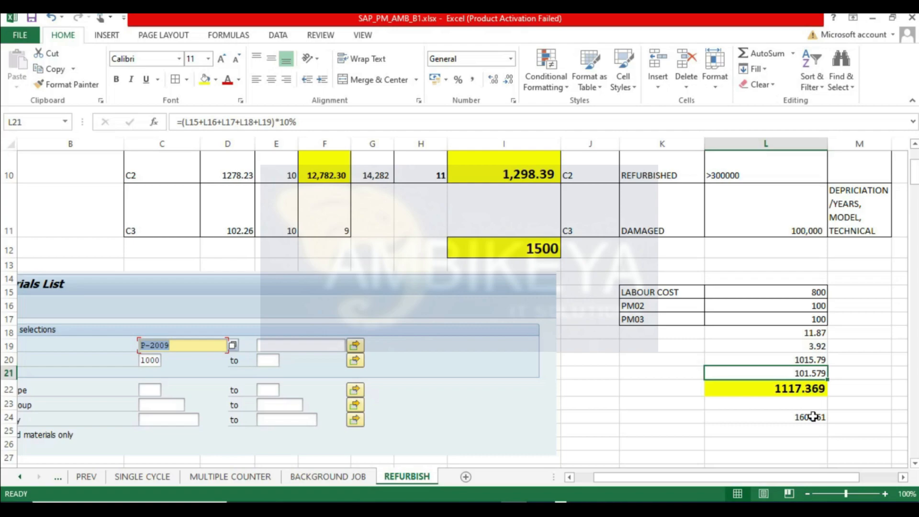
- Enter 142.83 as the overhead amount in cell L21
{"action": "type", "text": "142."}
{"action": "key", "text": "alt+Tab"}
{"action": "key", "text": "alt+Tab"}
{"action": "type", "text": "83"}
{"action": "key", "text": "Return"}
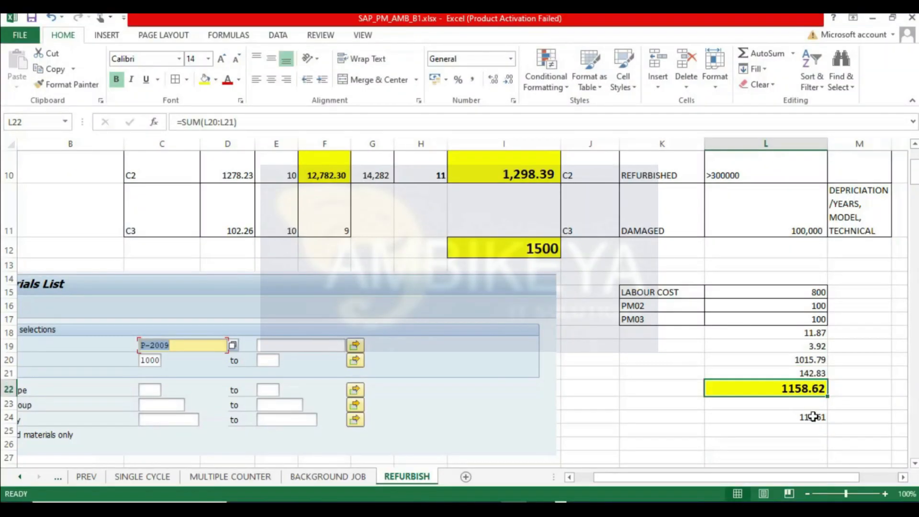
- Compare the L22 total and the L24 difference formula with the order's cost overview
{"action": "key", "text": "alt+Tab"}
{"action": "key", "text": "alt+Tab"}
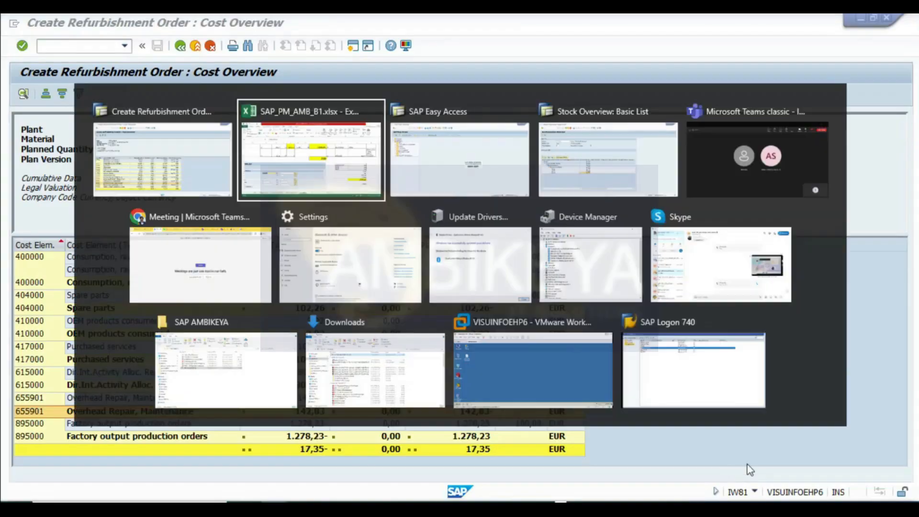
{"action": "left_click", "coordinate": [812, 419]}
{"action": "double_click", "coordinate": [812, 418]}
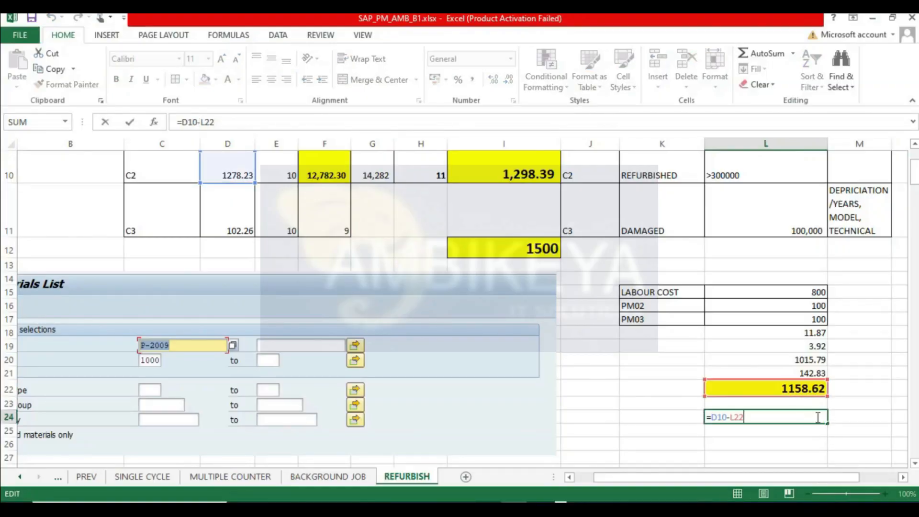
{"action": "key", "text": "Return"}
{"action": "double_click", "coordinate": [811, 386]}
{"action": "left_click", "coordinate": [795, 416]}
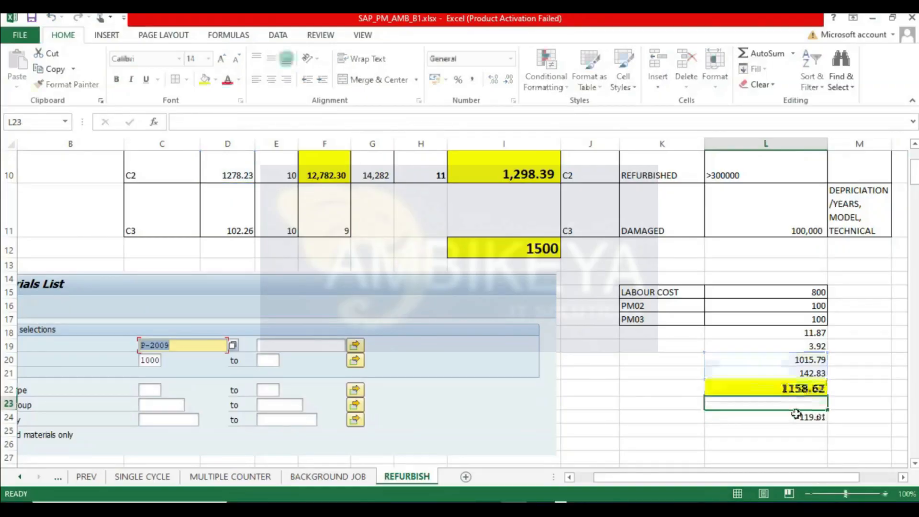
{"action": "left_click", "coordinate": [801, 388]}
{"action": "left_click", "coordinate": [890, 407]}
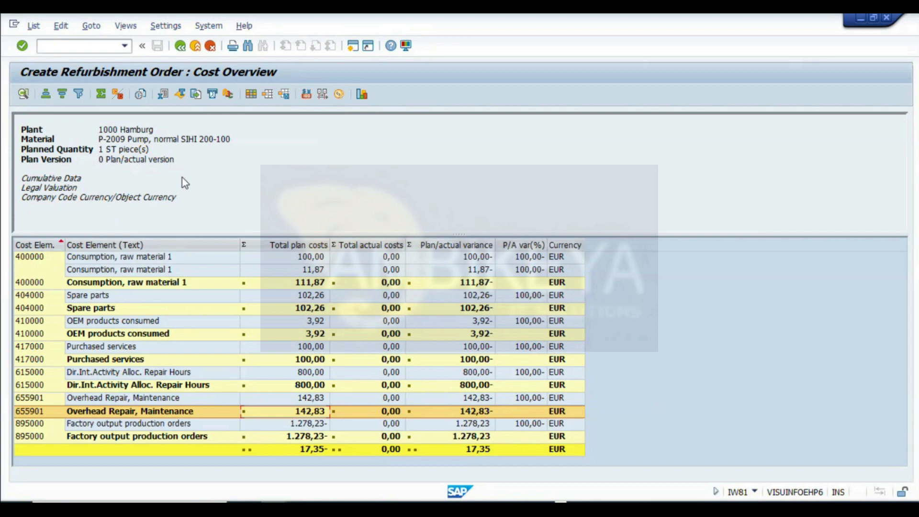
- Return to the refurbishment order's Costs tab and redetermine the plan costs
{"action": "left_click", "coordinate": [181, 49]}
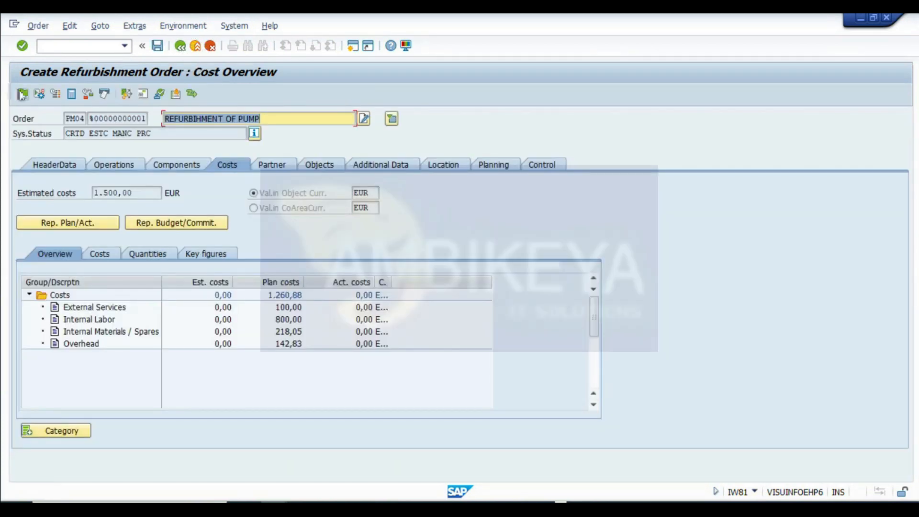
{"action": "left_click", "coordinate": [22, 94]}
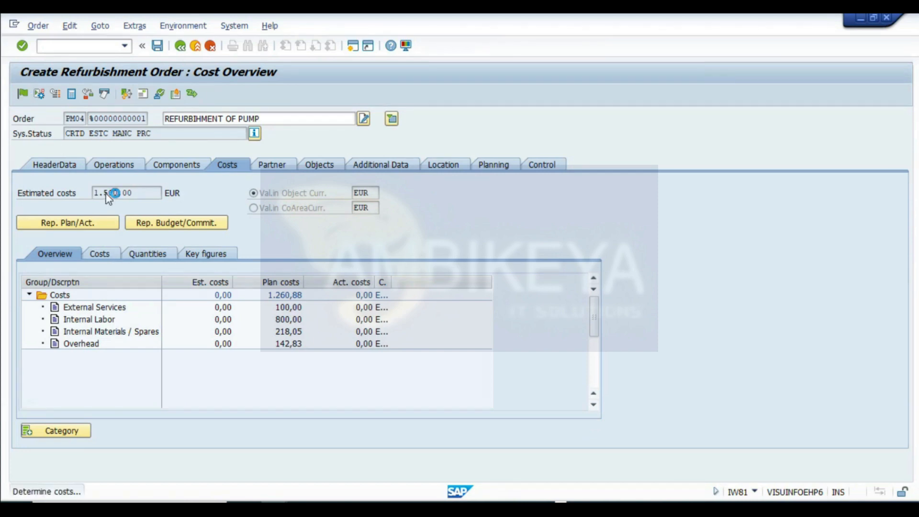
{"action": "mouse_move", "coordinate": [513, 509]}
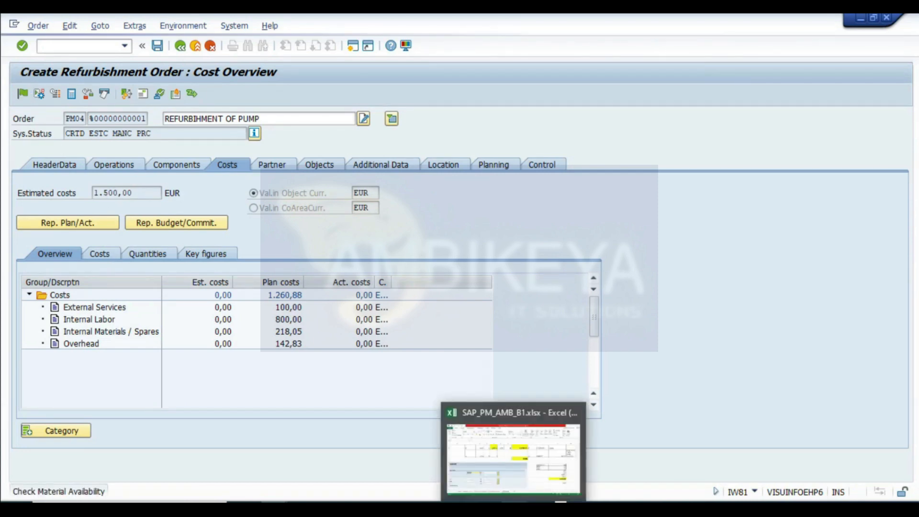
{"action": "left_click", "coordinate": [513, 454]}
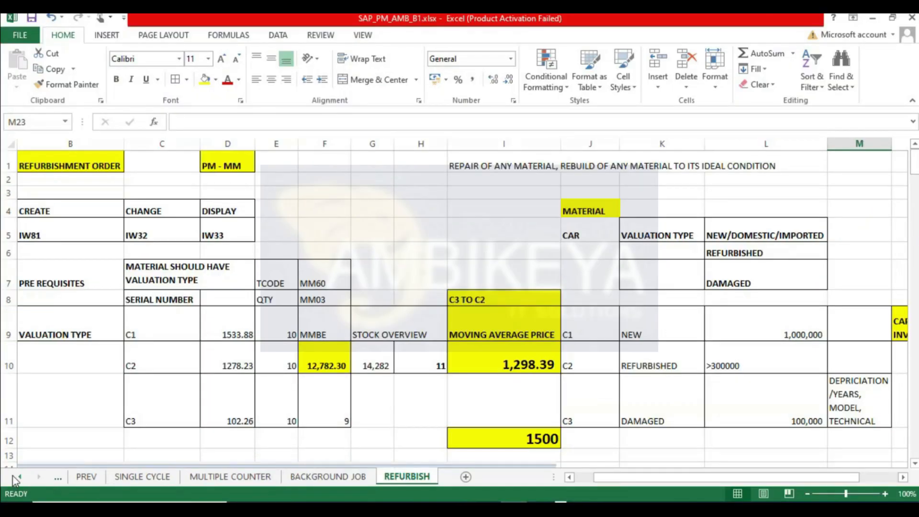
- On the ORDERS. sheet, enter the heading SETTLEMENT RECEIVER in cell D11 beside the order type table
{"action": "left_click", "coordinate": [18, 477]}
{"action": "left_click", "coordinate": [19, 477]}
{"action": "left_click", "coordinate": [19, 477]}
{"action": "left_click", "coordinate": [18, 477]}
{"action": "left_click", "coordinate": [18, 476]}
{"action": "left_click", "coordinate": [237, 477]}
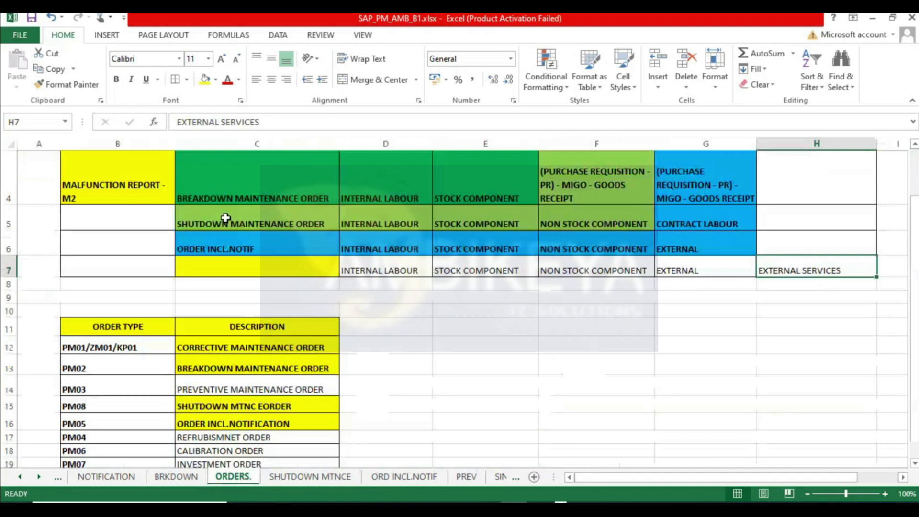
{"action": "scroll", "coordinate": [323, 287], "scroll_direction": "up", "scroll_amount": 1}
{"action": "scroll", "coordinate": [282, 336], "scroll_direction": "down", "scroll_amount": 2}
{"action": "left_click", "coordinate": [256, 243]}
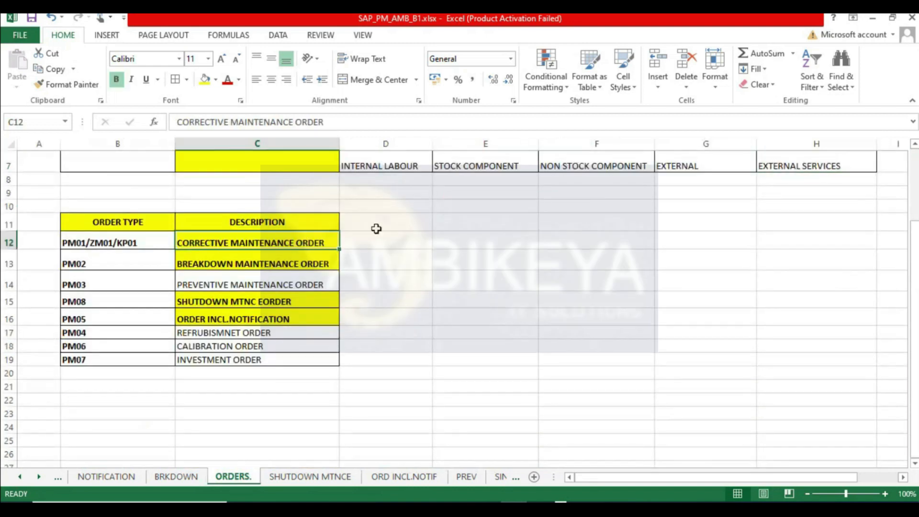
{"action": "left_click", "coordinate": [372, 219]}
{"action": "type", "text": "SE"}
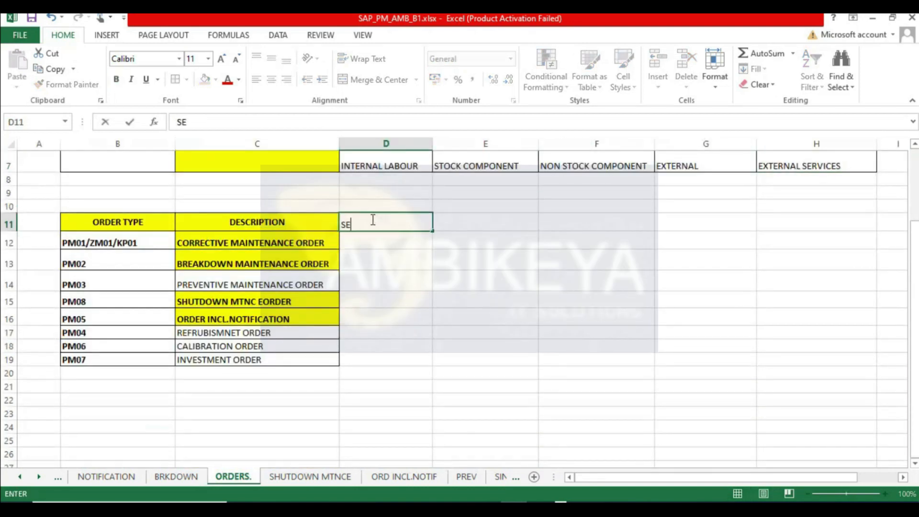
{"action": "type", "text": "TTLEMENT"}
{"action": "key", "text": "Return"}
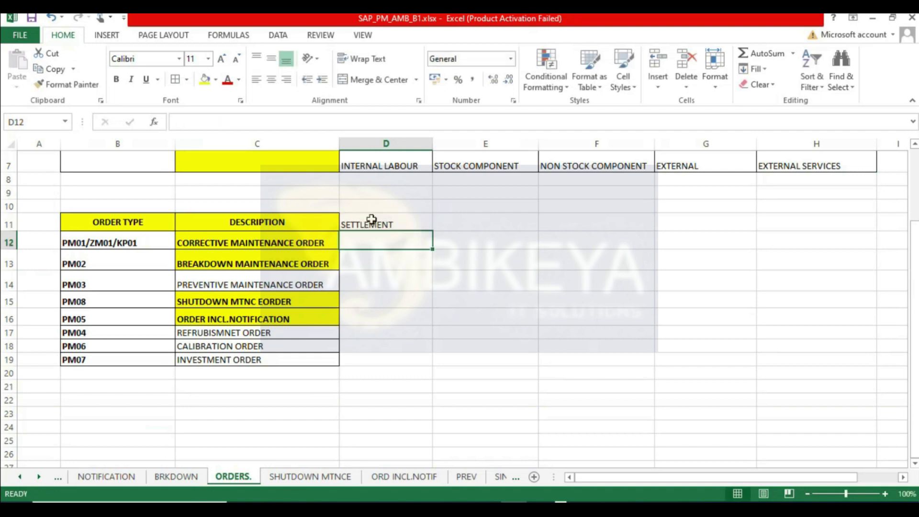
{"action": "double_click", "coordinate": [396, 219]}
{"action": "type", "text": "RECEIVER"}
{"action": "key", "text": "Return"}
- Enter COST CENTER as the settlement receiver for the order types in D12 through D16
{"action": "type", "text": "COST CENTER"}
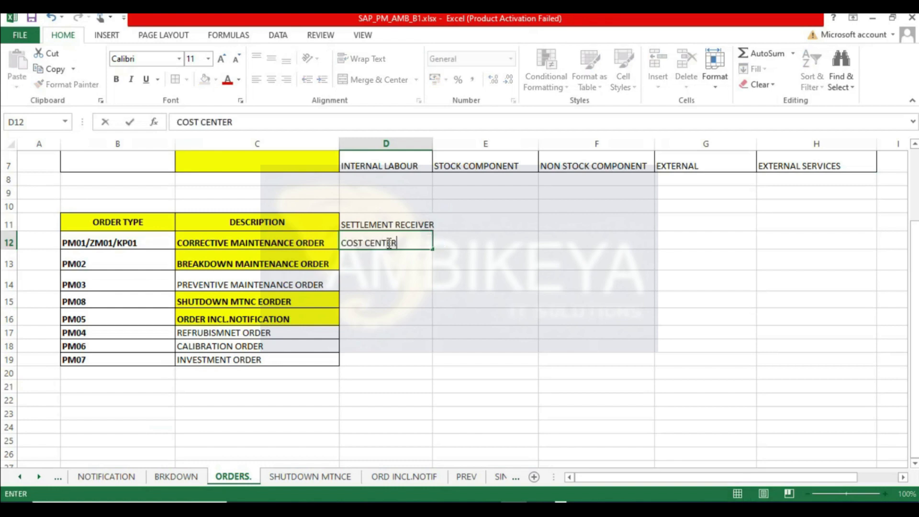
{"action": "key", "text": "Return"}
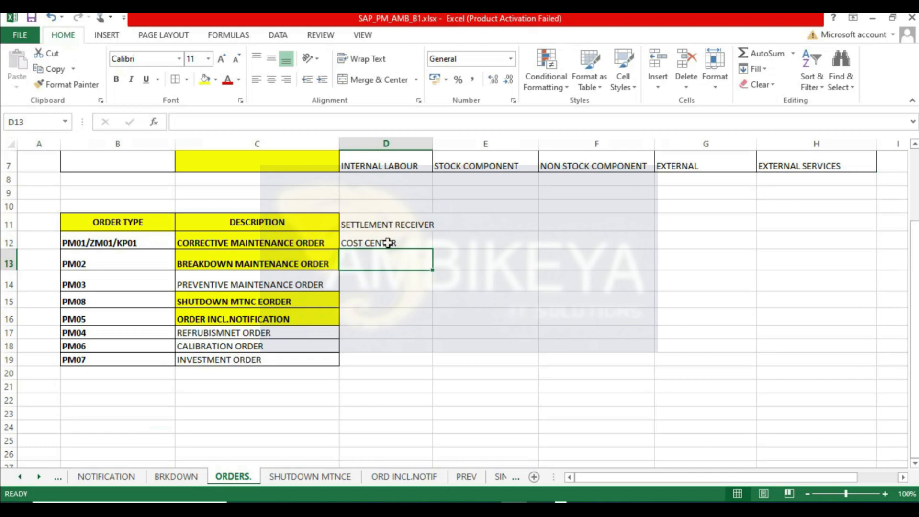
{"action": "type", "text": "COST CENTER"}
{"action": "key", "text": "Return"}
{"action": "type", "text": "COS"}
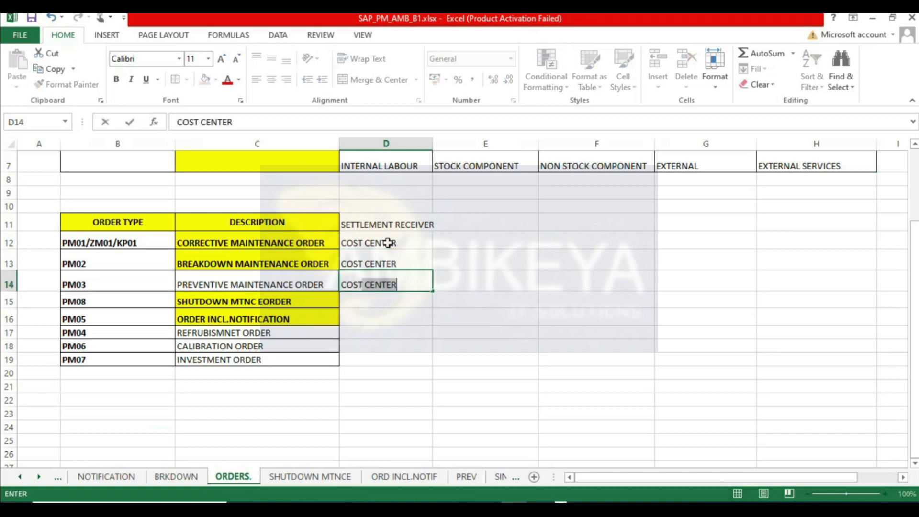
{"action": "type", "text": "T CENTER"}
{"action": "key", "text": "Return"}
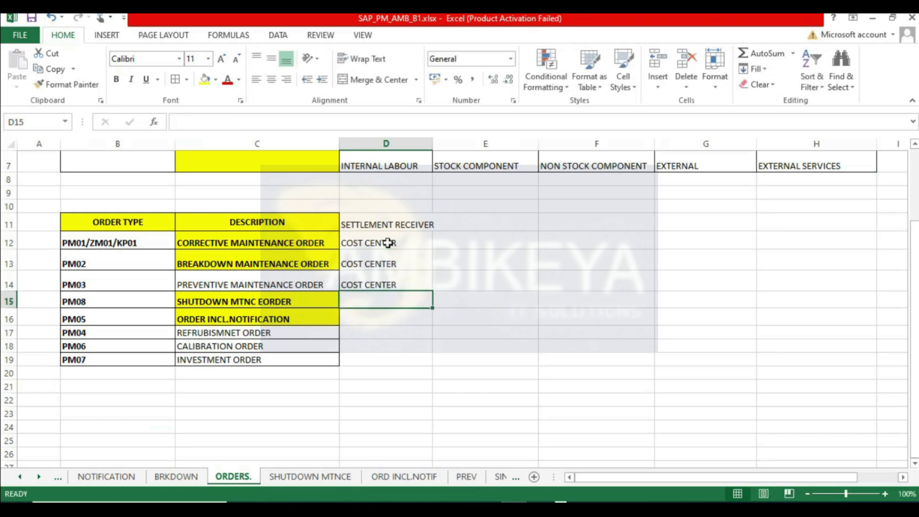
{"action": "type", "text": "COST CEN"}
{"action": "key", "text": "BackSpace"}
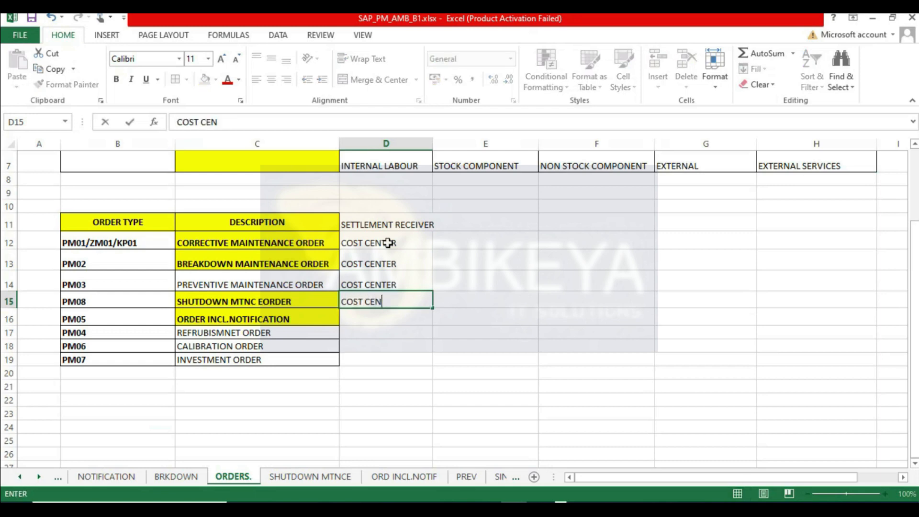
{"action": "type", "text": "TER"}
{"action": "key", "text": "Return"}
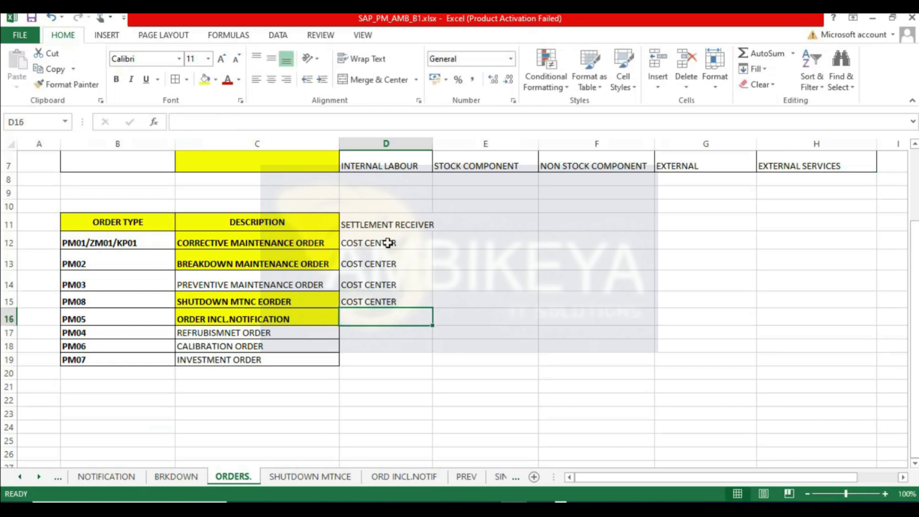
{"action": "type", "text": "COS"}
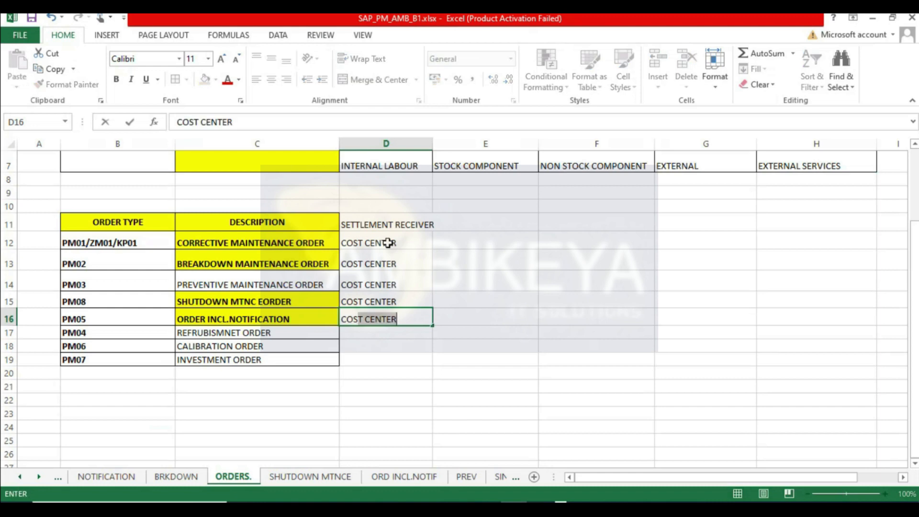
{"action": "type", "text": "T CENTER"}
{"action": "key", "text": "Return"}
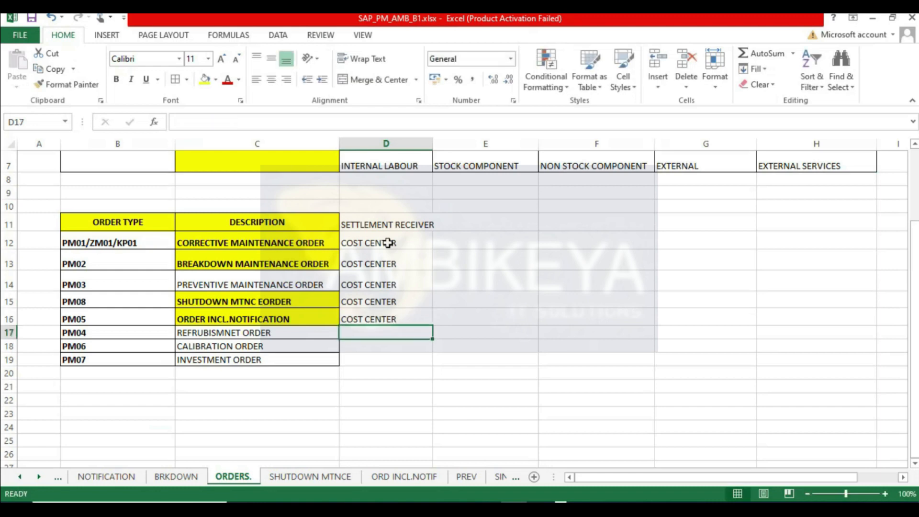
- Copy COST CENTER into D18 and D19 and autofit column D
{"action": "key", "text": "Return"}
{"action": "left_click_drag", "start_coordinate": [388, 303], "coordinate": [380, 319]}
{"action": "key", "text": "ctrl+c"}
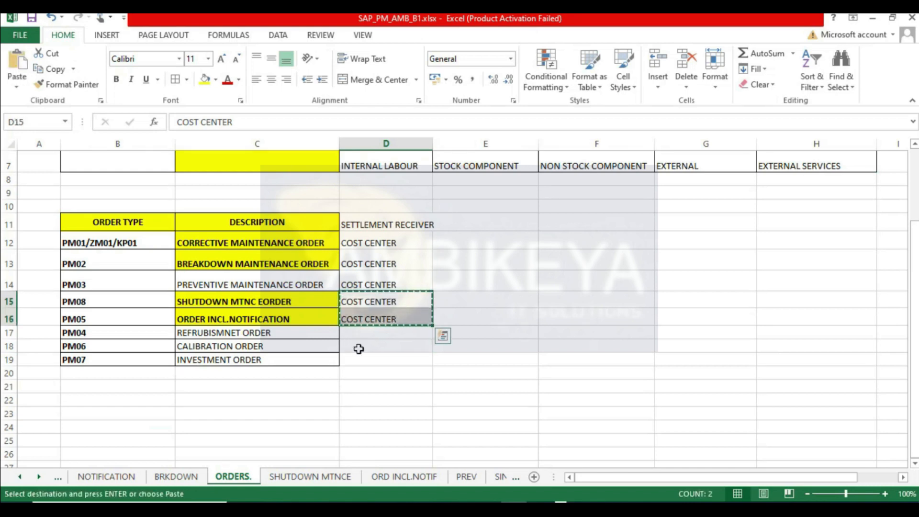
{"action": "left_click", "coordinate": [359, 345]}
{"action": "key", "text": "ctrl+v"}
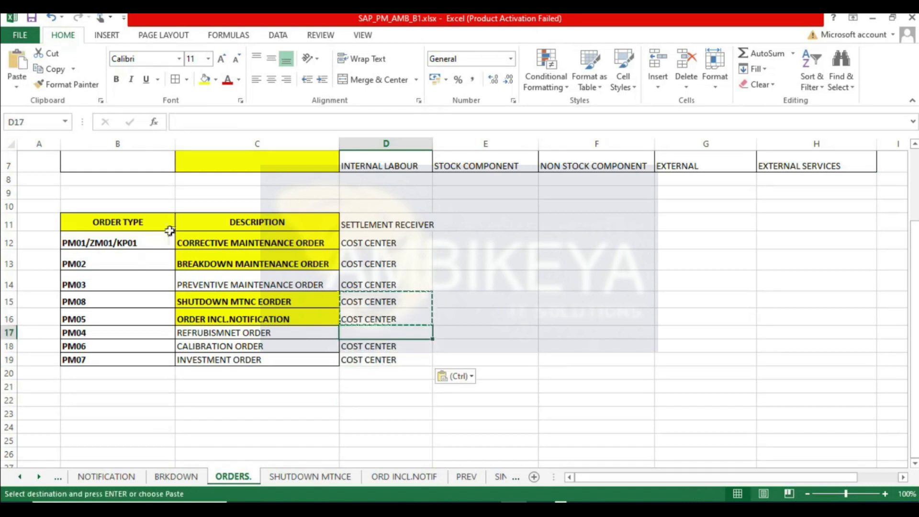
{"action": "left_click_drag", "start_coordinate": [349, 225], "coordinate": [370, 350]}
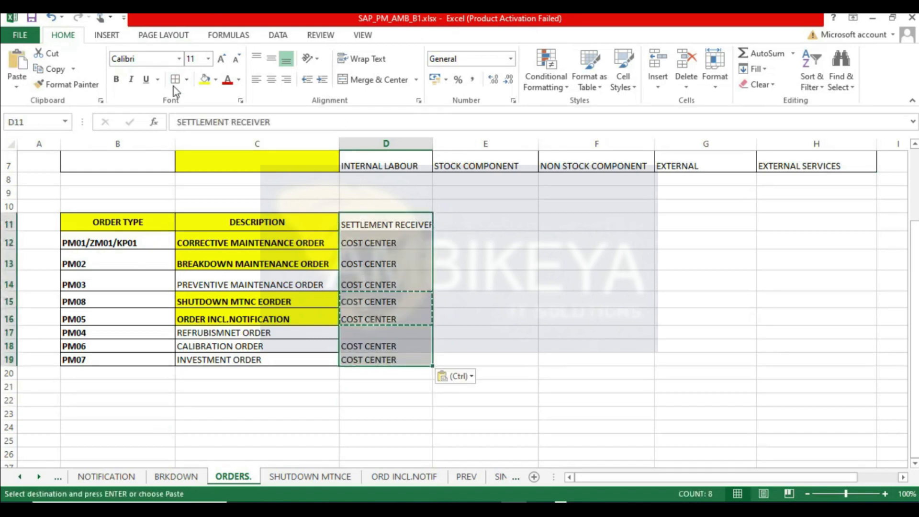
{"action": "key", "text": "Escape"}
{"action": "double_click", "coordinate": [433, 143]}
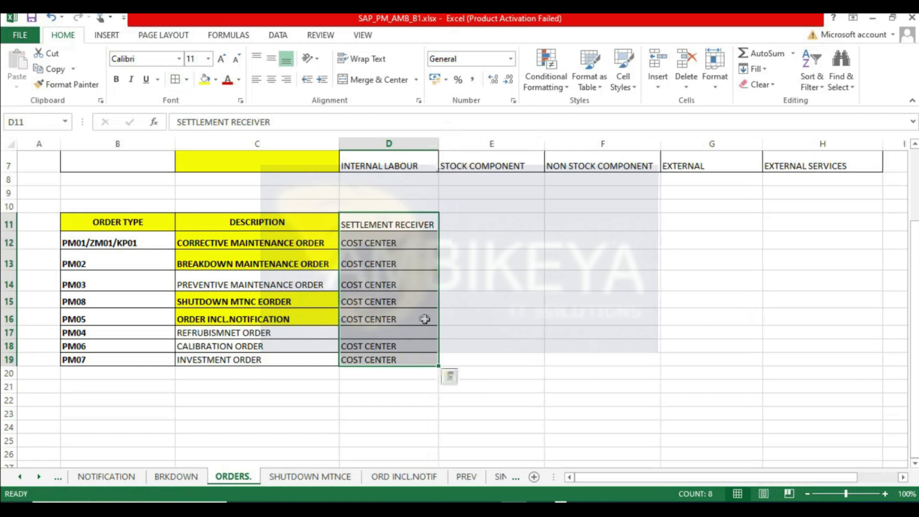
- Enter MATERIAL - MAT as the PM04 refurbishment order's settlement receiver in D17 and make it bold
{"action": "left_click", "coordinate": [362, 334]}
{"action": "type", "text": "MATERIAL"}
{"action": "key", "text": "Return"}
{"action": "left_click", "coordinate": [395, 335]}
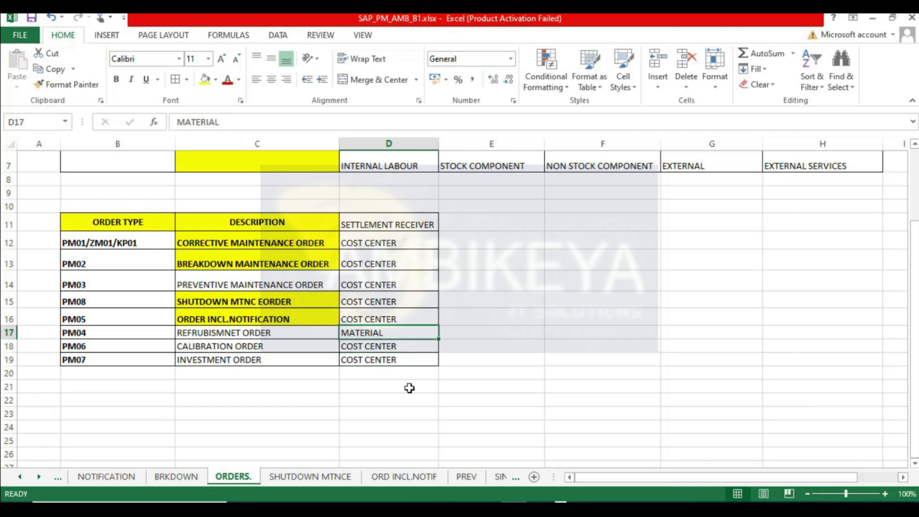
{"action": "left_click", "coordinate": [115, 79]}
{"action": "left_click", "coordinate": [449, 331]}
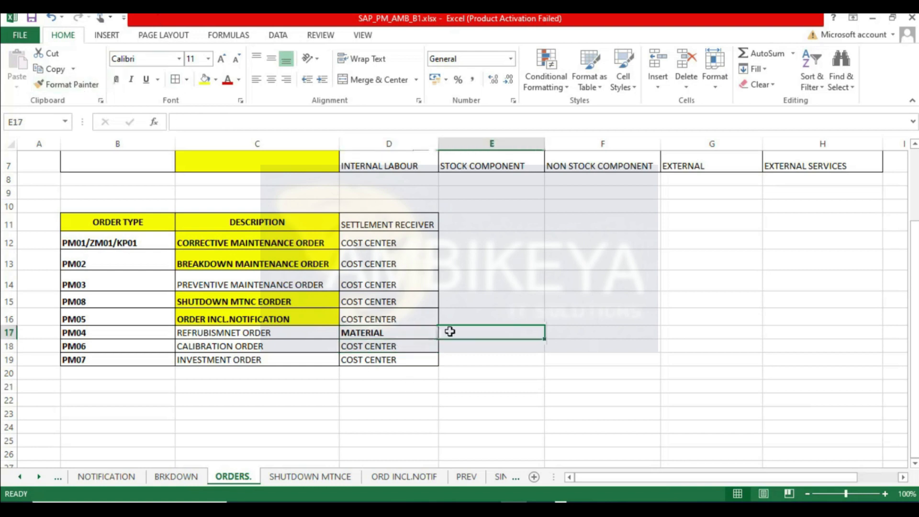
{"action": "left_click", "coordinate": [412, 332]}
{"action": "double_click", "coordinate": [412, 332]}
{"action": "type", "text": "- MAT"}
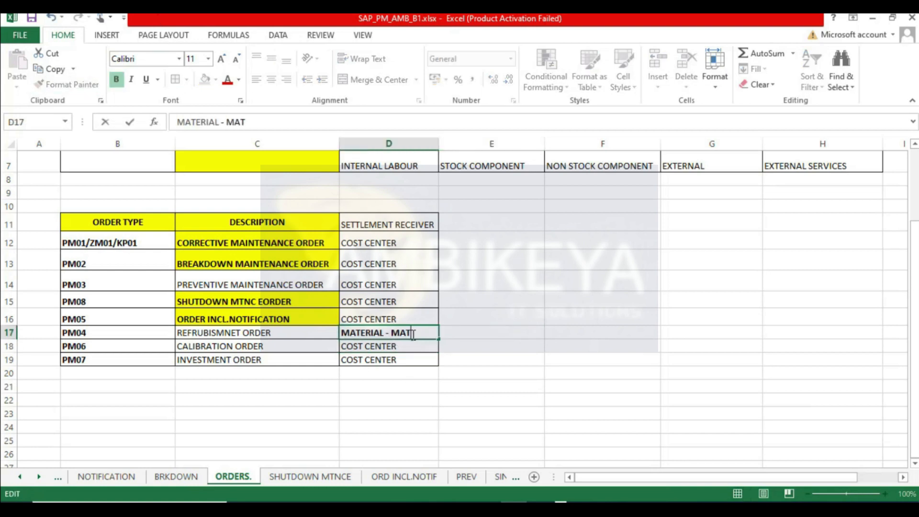
{"action": "key", "text": "Return"}
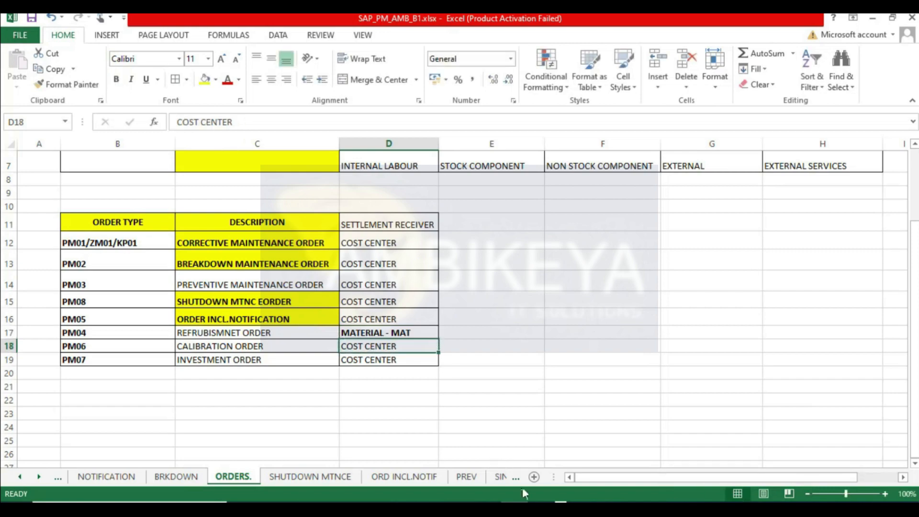
- Return to the REFURBISH sheet and review the capital invest and repair cells further right
{"action": "left_click", "coordinate": [502, 477]}
{"action": "left_click", "coordinate": [500, 477]}
{"action": "left_click", "coordinate": [499, 478]}
{"action": "left_click", "coordinate": [499, 477]}
{"action": "left_click", "coordinate": [499, 477]}
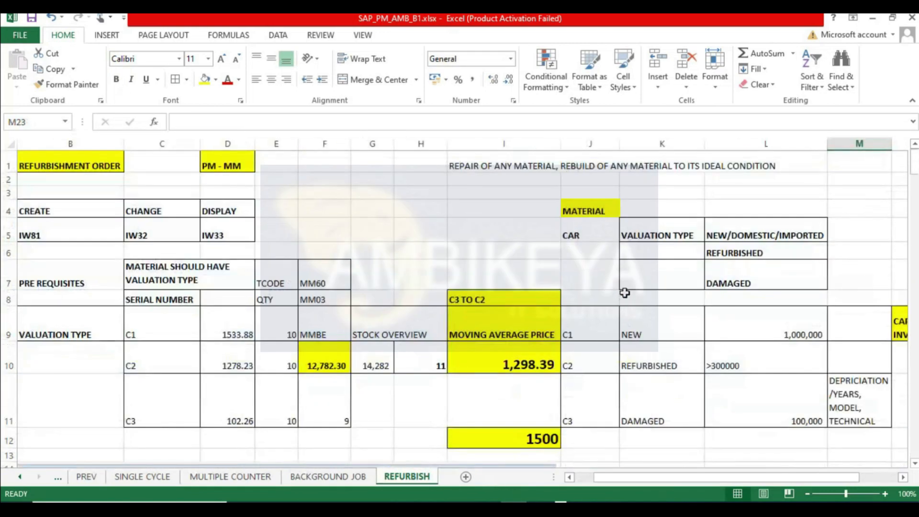
{"action": "left_click", "coordinate": [781, 359]}
{"action": "key", "text": "Right"}
{"action": "key", "text": "Right"}
{"action": "key", "text": "Right"}
{"action": "key", "text": "Right"}
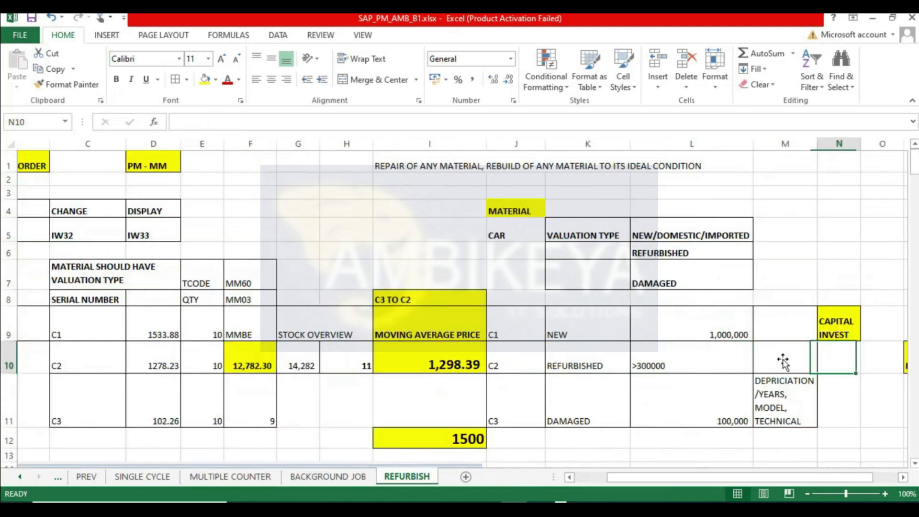
{"action": "key", "text": "Right"}
{"action": "key", "text": "Right"}
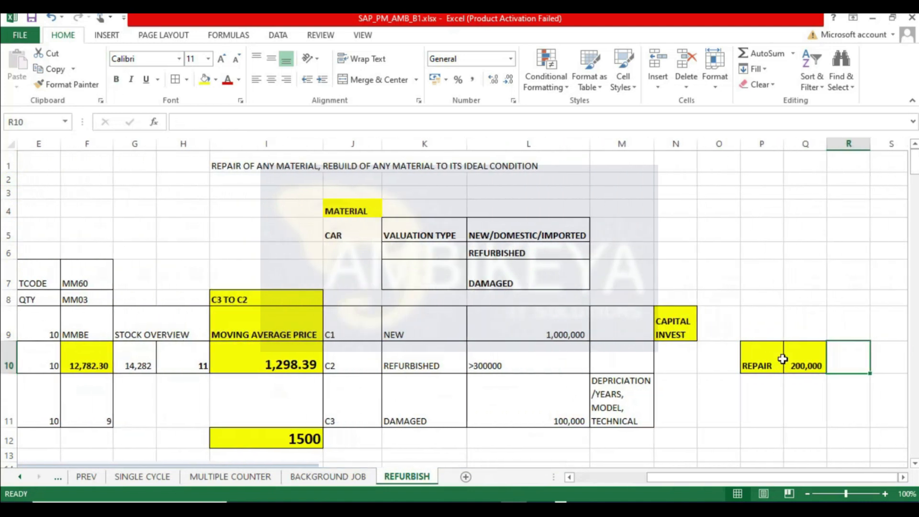
{"action": "key", "text": "Left"}
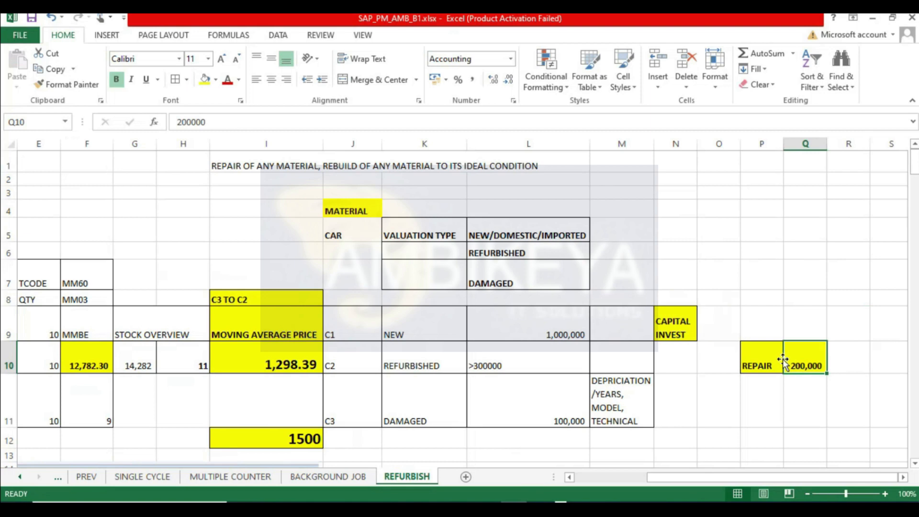
- Switch to the SINGLE CYCLE sheet
{"action": "left_click", "coordinate": [523, 368]}
{"action": "left_click", "coordinate": [806, 365]}
{"action": "left_click_drag", "start_coordinate": [742, 477], "coordinate": [670, 477]}
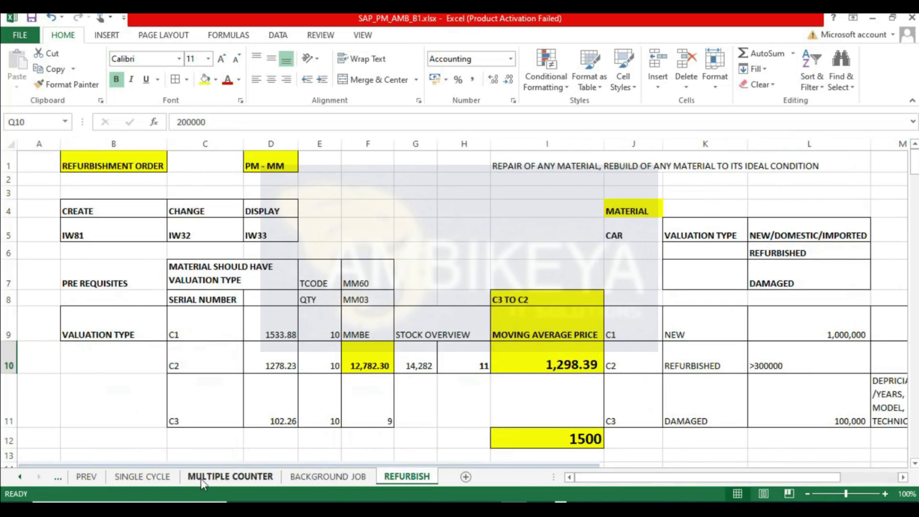
{"action": "left_click", "coordinate": [156, 477]}
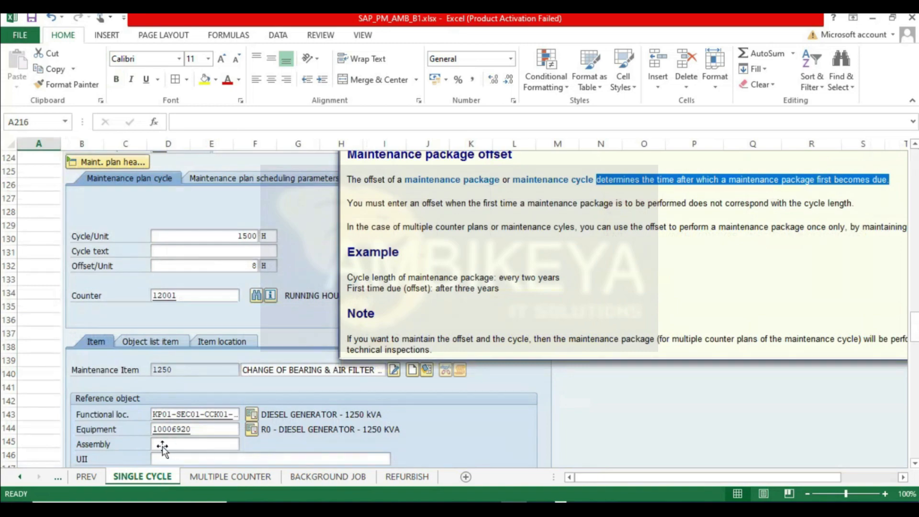
- Switch to the ORD INCL.NOTIF sheet and scroll back through its documented order, settlement and reversal screens
{"action": "left_click", "coordinate": [86, 480]}
{"action": "left_click", "coordinate": [59, 480]}
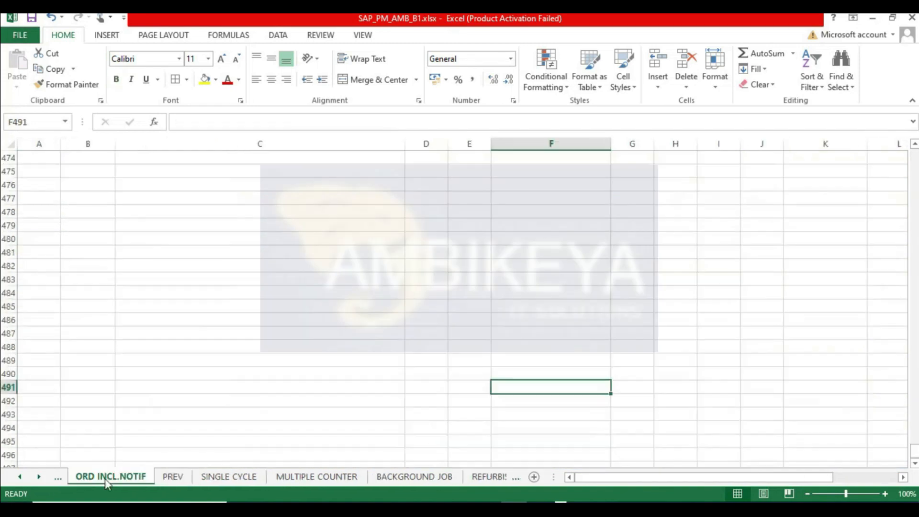
{"action": "scroll", "coordinate": [278, 366], "scroll_direction": "up", "scroll_amount": 20}
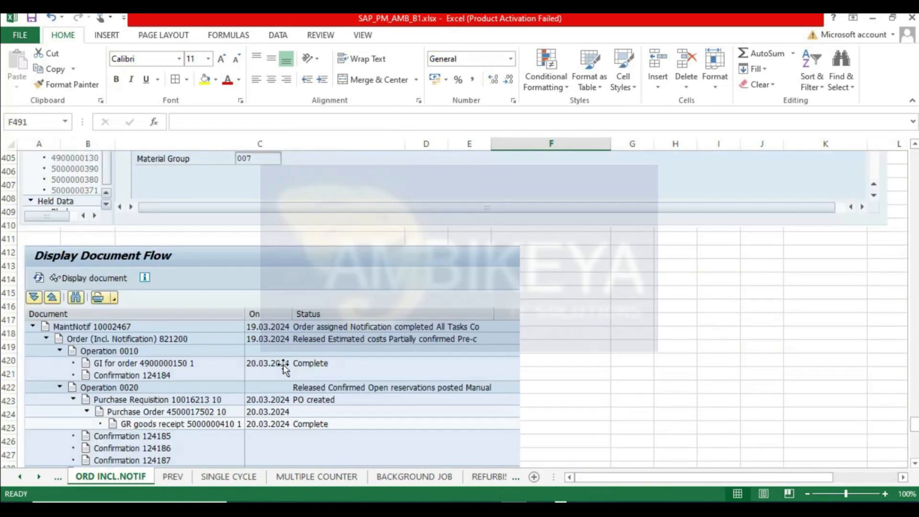
{"action": "scroll", "coordinate": [282, 366], "scroll_direction": "up", "scroll_amount": 20}
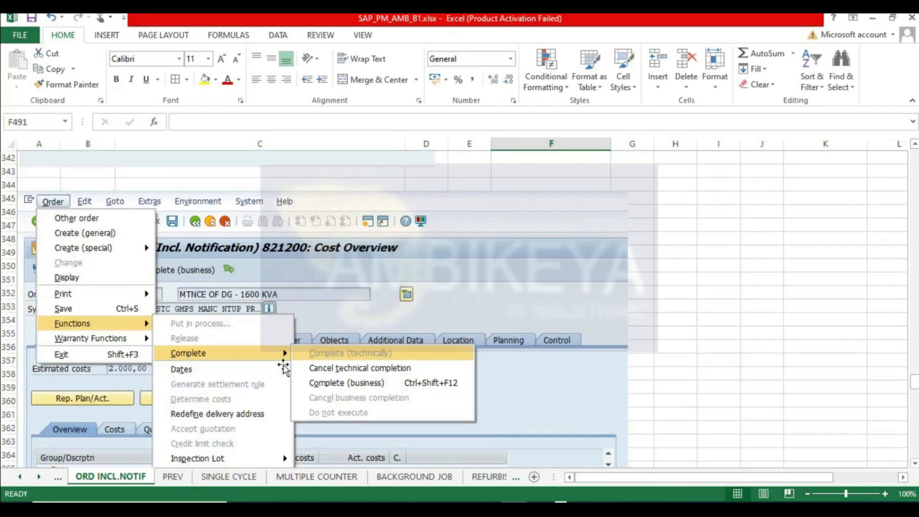
{"action": "scroll", "coordinate": [283, 368], "scroll_direction": "up", "scroll_amount": 15}
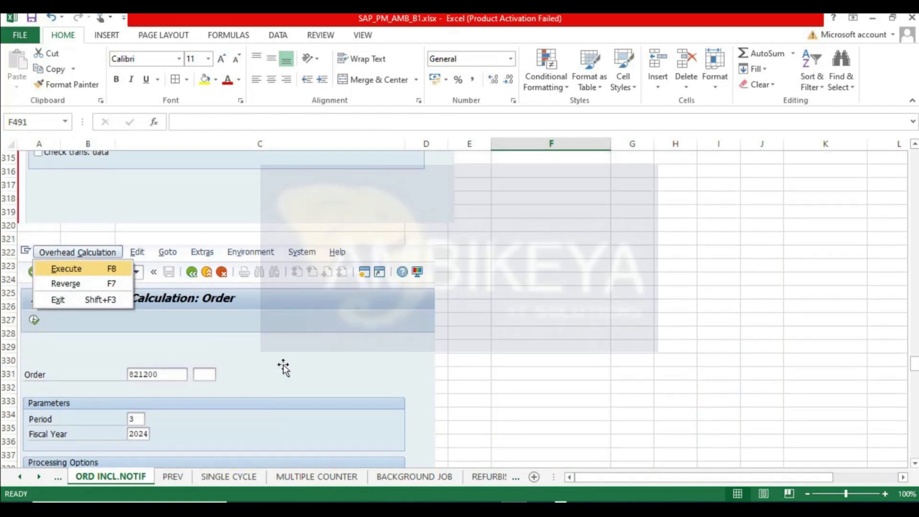
{"action": "scroll", "coordinate": [283, 367], "scroll_direction": "up", "scroll_amount": 7}
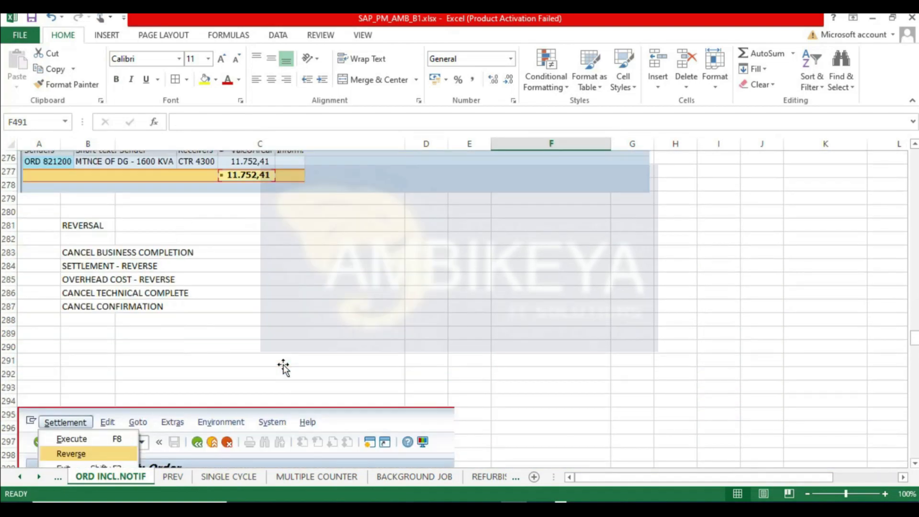
{"action": "scroll", "coordinate": [283, 368], "scroll_direction": "down", "scroll_amount": 8}
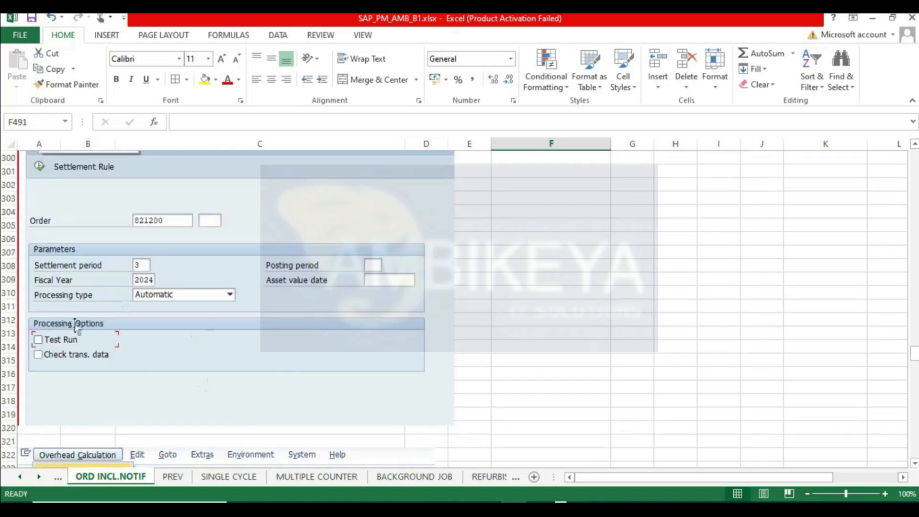
{"action": "scroll", "coordinate": [198, 325], "scroll_direction": "down", "scroll_amount": 8}
{"action": "scroll", "coordinate": [205, 325], "scroll_direction": "up", "scroll_amount": 20}
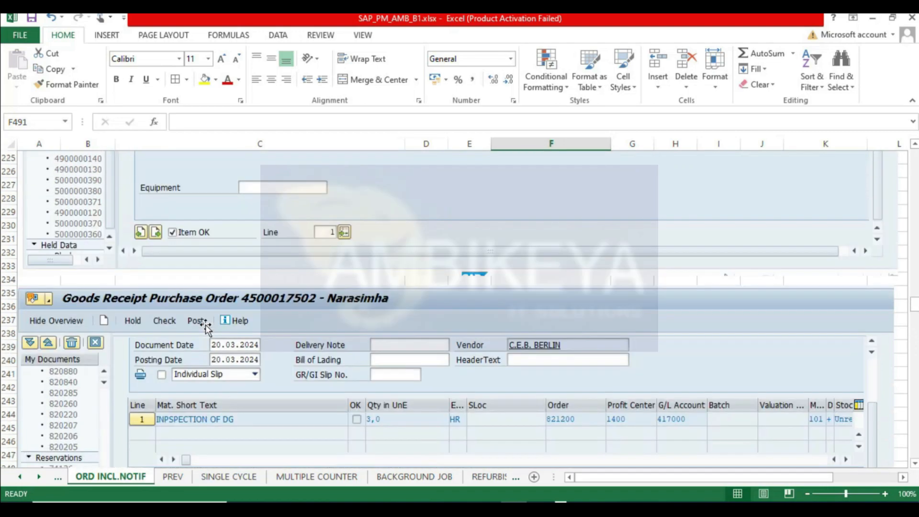
{"action": "scroll", "coordinate": [206, 327], "scroll_direction": "up", "scroll_amount": 6}
{"action": "scroll", "coordinate": [206, 327], "scroll_direction": "up", "scroll_amount": 12}
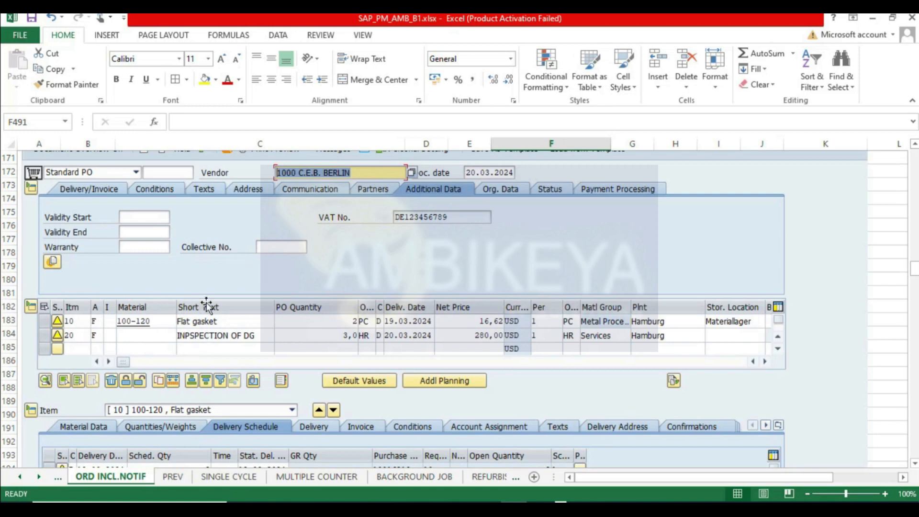
- Return to the REFURBISH sheet and review the valuation-type prices and the material list screenshots below
{"action": "left_click", "coordinate": [515, 478]}
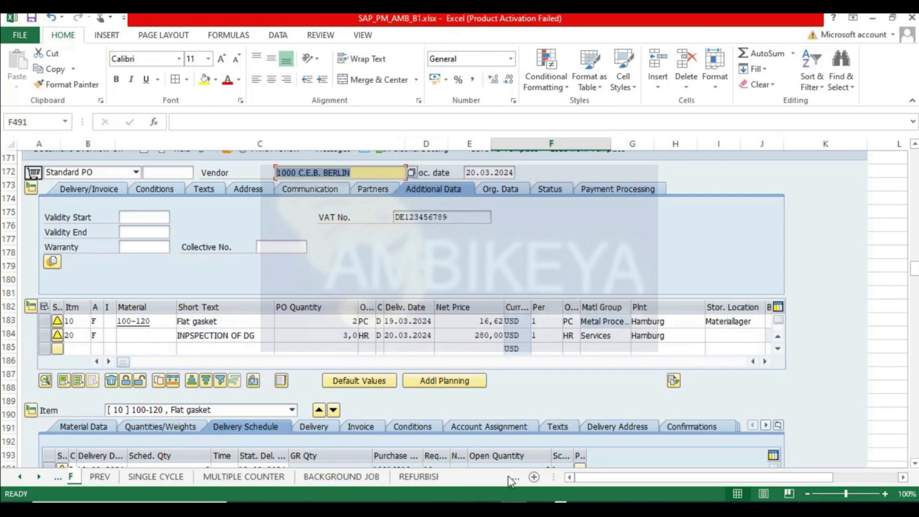
{"action": "left_click", "coordinate": [423, 478]}
{"action": "left_click", "coordinate": [813, 389]}
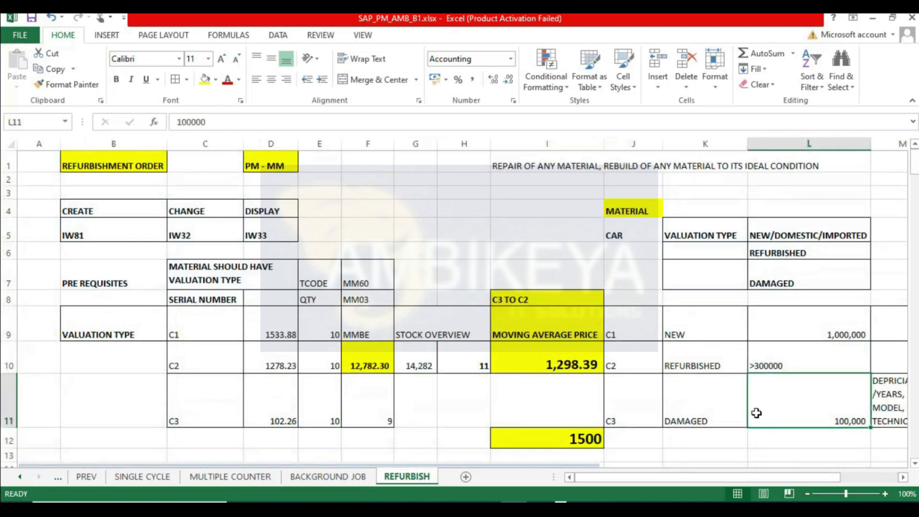
{"action": "left_click_drag", "start_coordinate": [756, 477], "coordinate": [673, 481]}
{"action": "scroll", "coordinate": [364, 369], "scroll_direction": "down", "scroll_amount": 6}
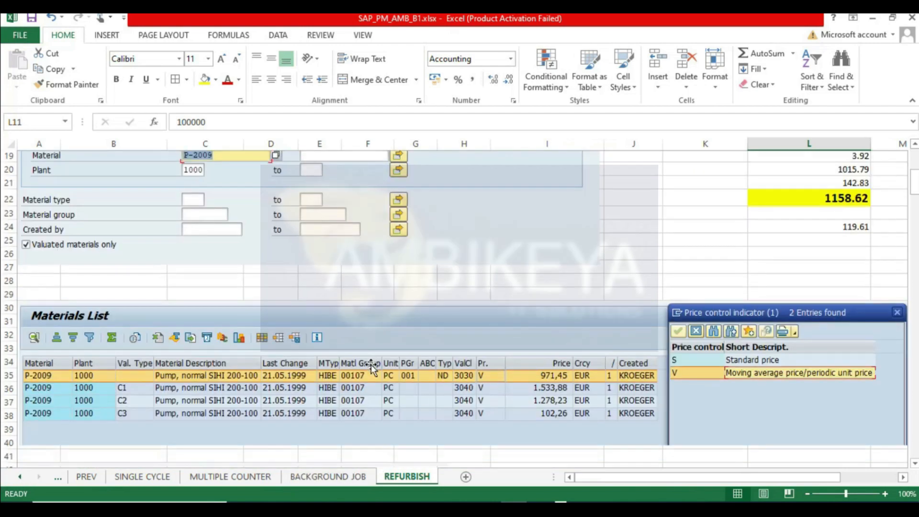
{"action": "scroll", "coordinate": [372, 368], "scroll_direction": "down", "scroll_amount": 13}
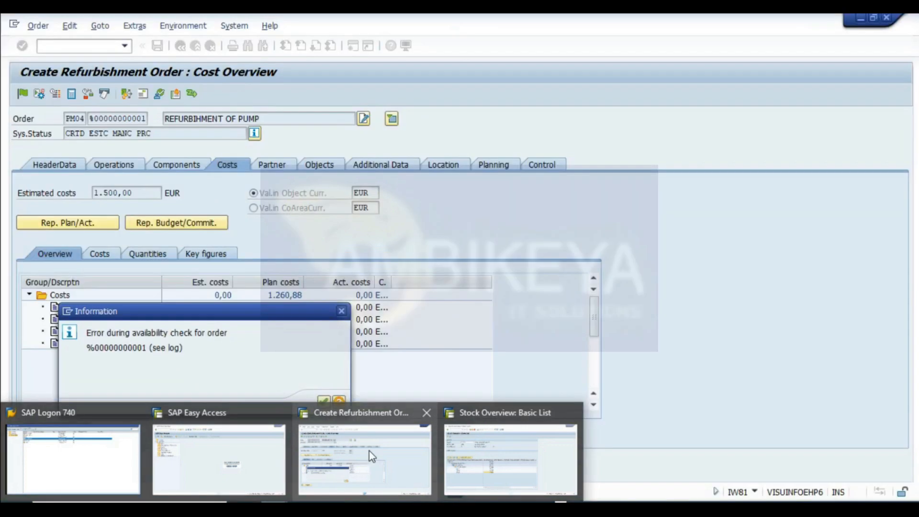
- Switch to the SAP refurbishment order window and acknowledge the availability-check information message
{"action": "mouse_move", "coordinate": [369, 451]}
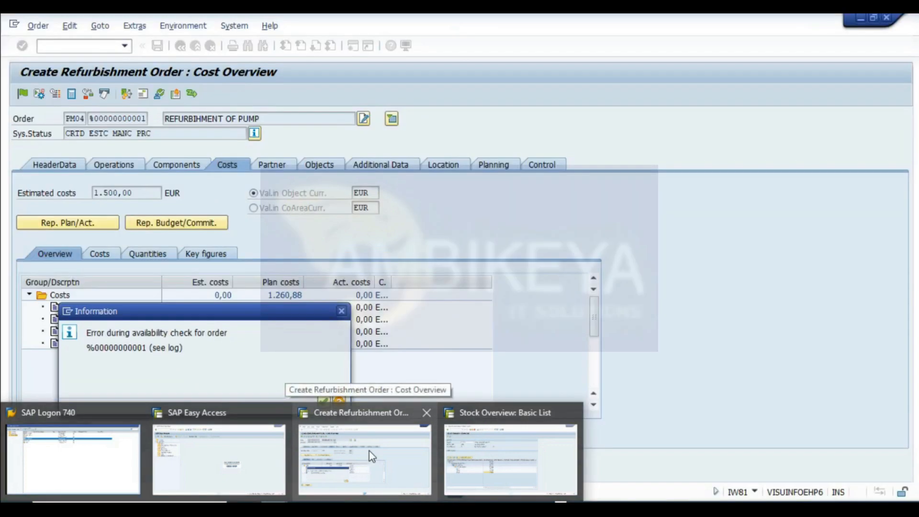
{"action": "mouse_move", "coordinate": [239, 452]}
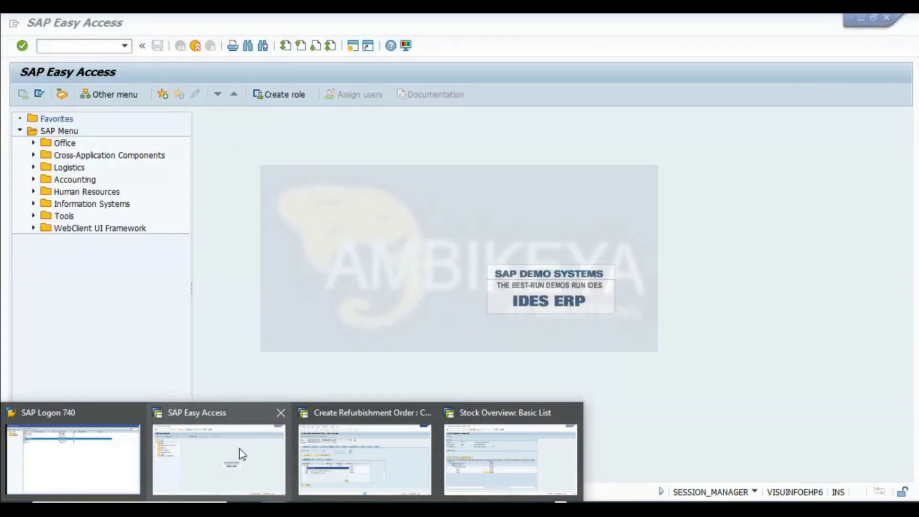
{"action": "left_click", "coordinate": [376, 412]}
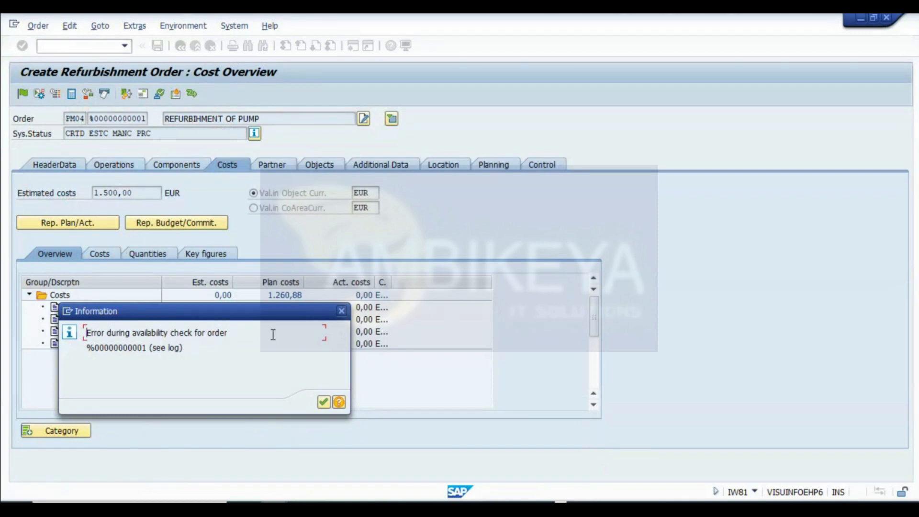
{"action": "left_click", "coordinate": [324, 402]}
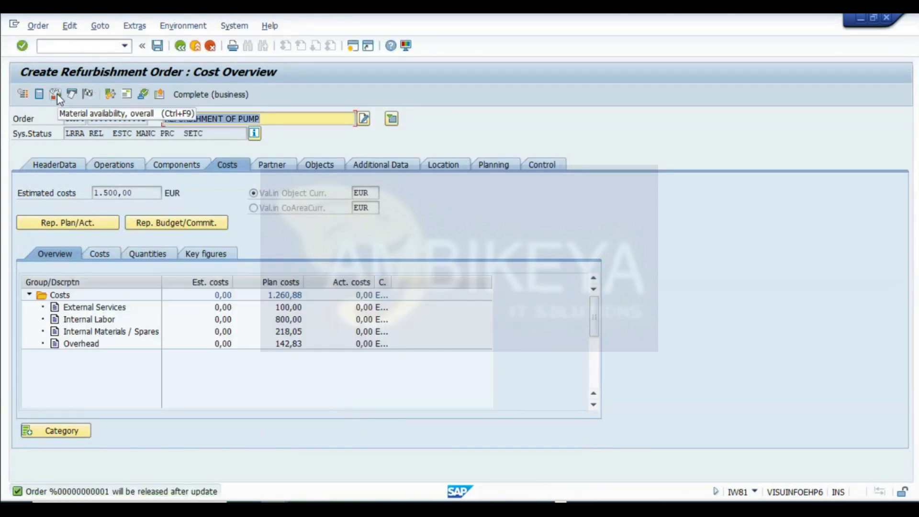
- Run the overall material availability check for the refurbishment order and open its message log
{"action": "left_click", "coordinate": [23, 95]}
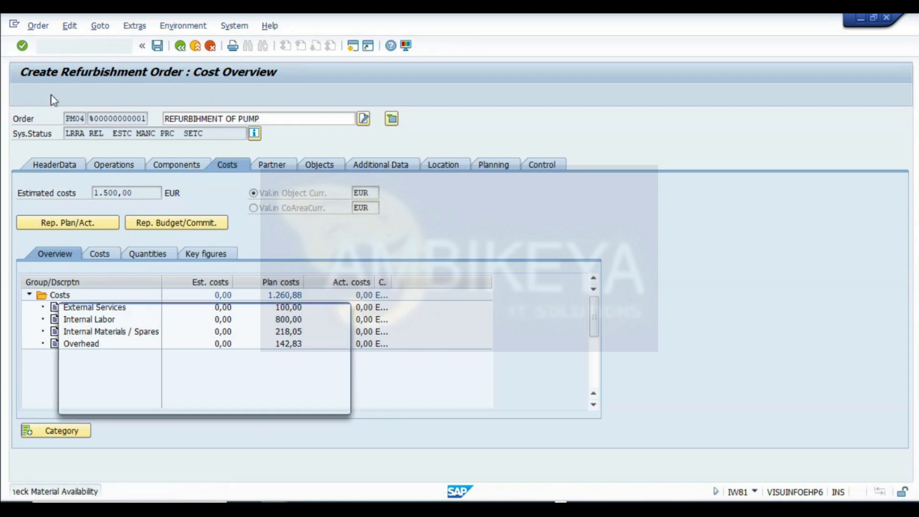
{"action": "left_click", "coordinate": [324, 403]}
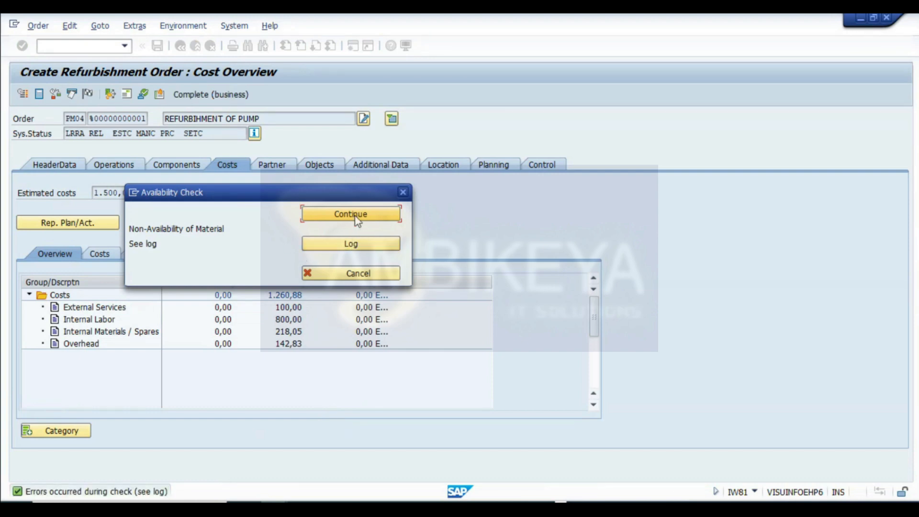
{"action": "left_click", "coordinate": [352, 241]}
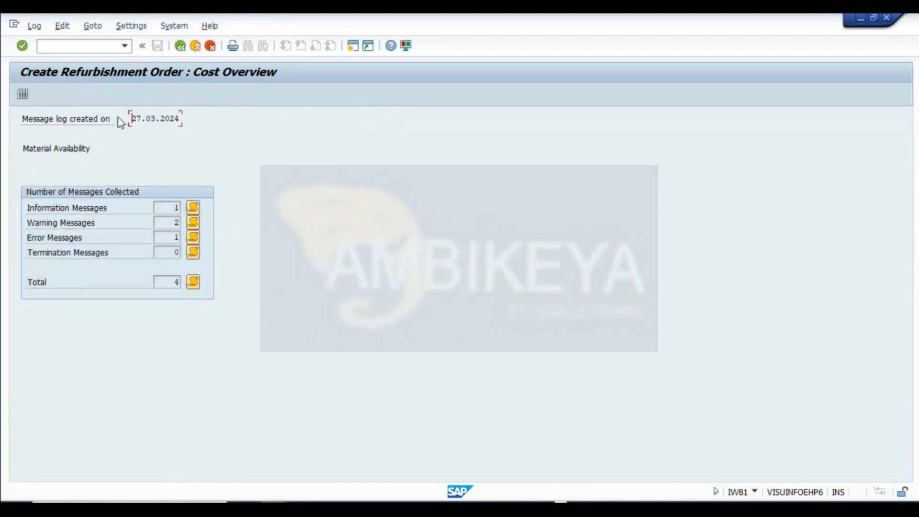
{"action": "left_click", "coordinate": [184, 50]}
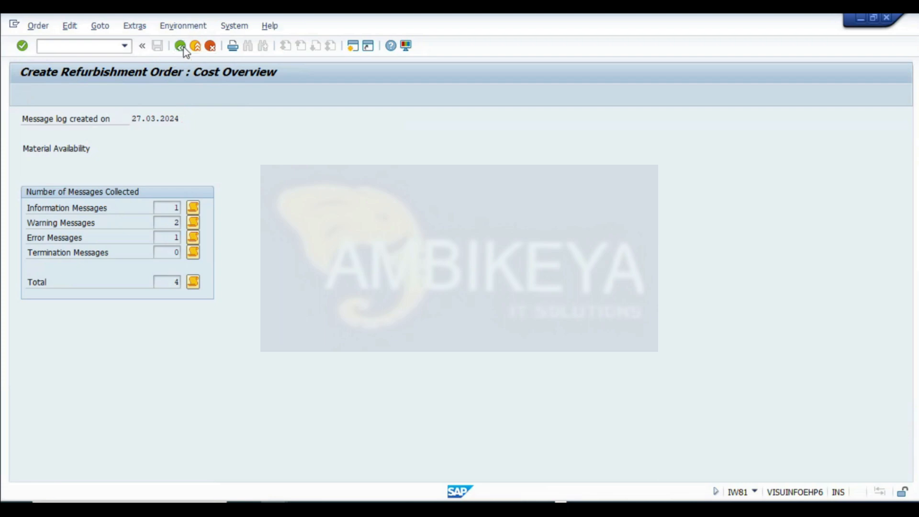
- Open the order's settlement rule from the header and check the account assignment category of the material receiver
{"action": "left_click", "coordinate": [57, 164]}
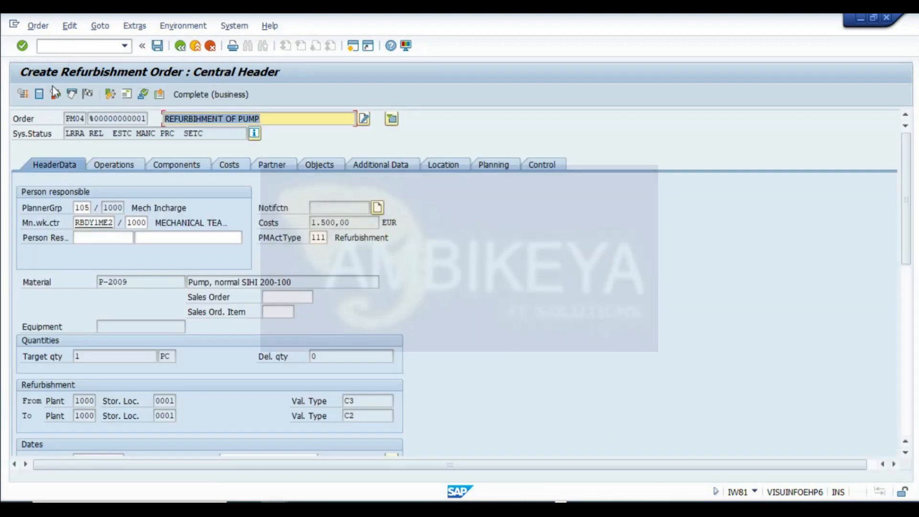
{"action": "left_click", "coordinate": [110, 93]}
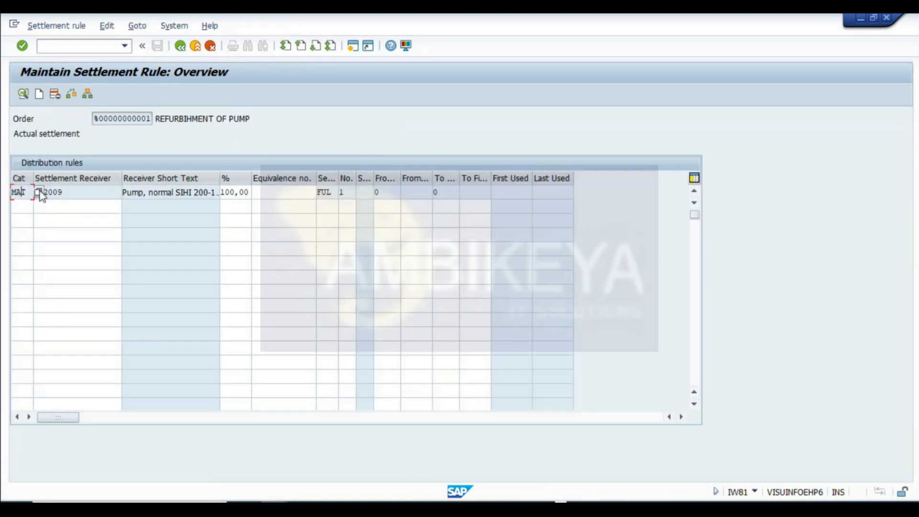
{"action": "key", "text": "F4"}
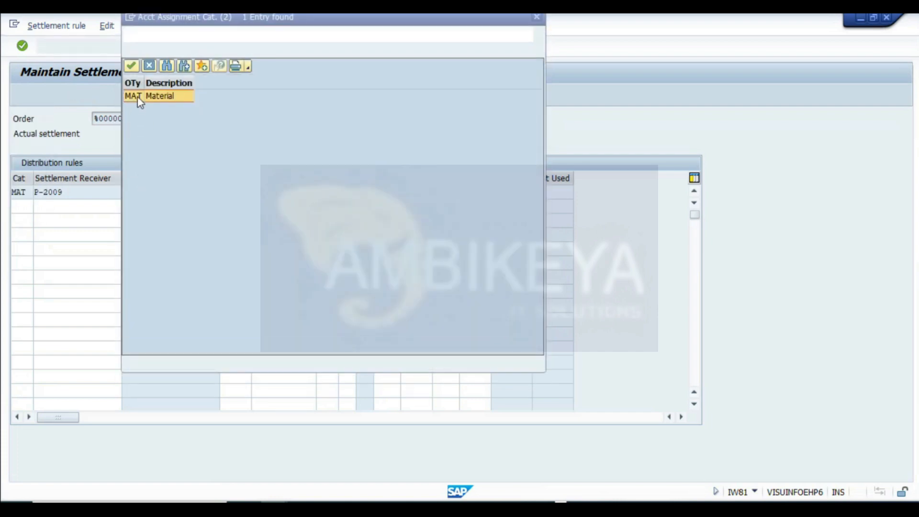
{"action": "left_click", "coordinate": [536, 17]}
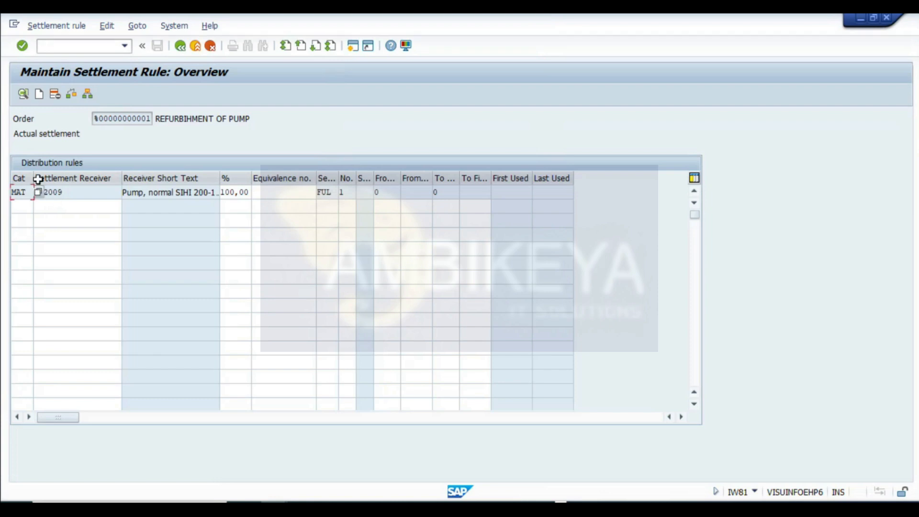
{"action": "left_click", "coordinate": [180, 46]}
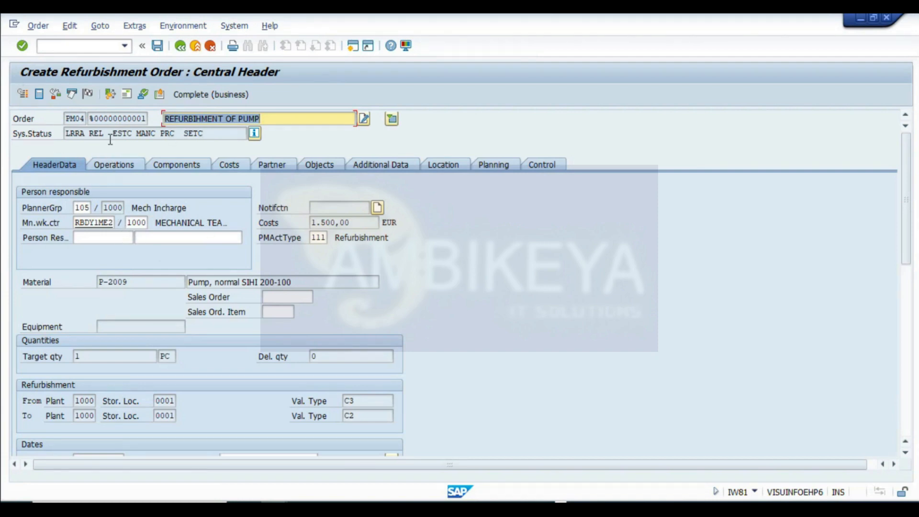
- Save the PM04 refurbishment order for pump P-2009
{"action": "left_click_drag", "start_coordinate": [110, 138], "coordinate": [65, 133]}
{"action": "left_click_drag", "start_coordinate": [208, 137], "coordinate": [3, 151]}
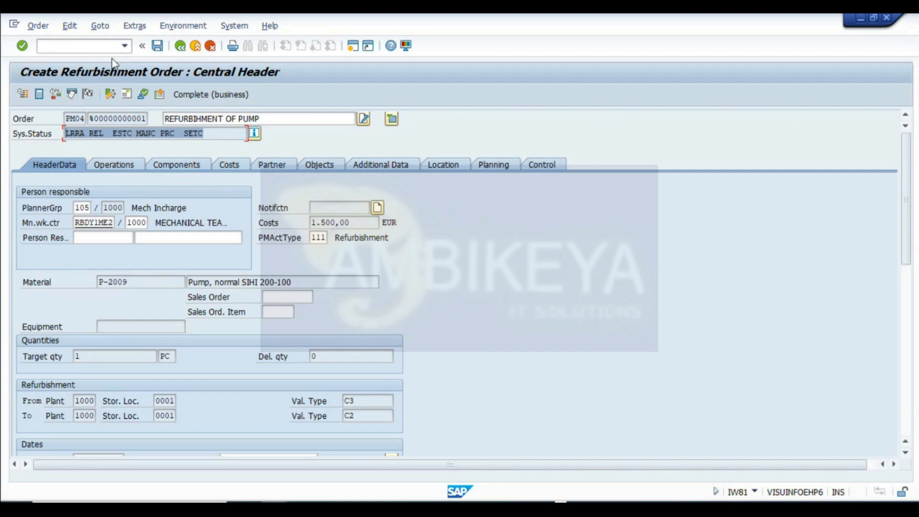
{"action": "left_click", "coordinate": [157, 47]}
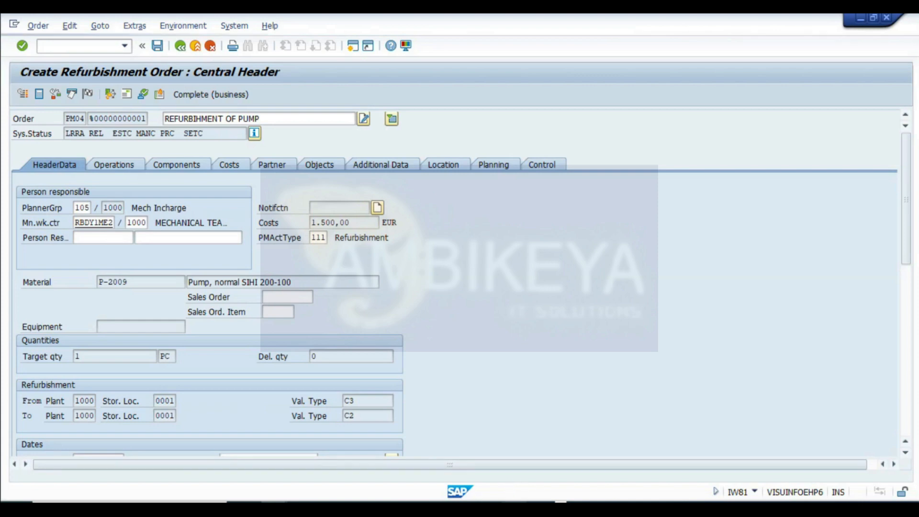
{"action": "mouse_move", "coordinate": [513, 508]}
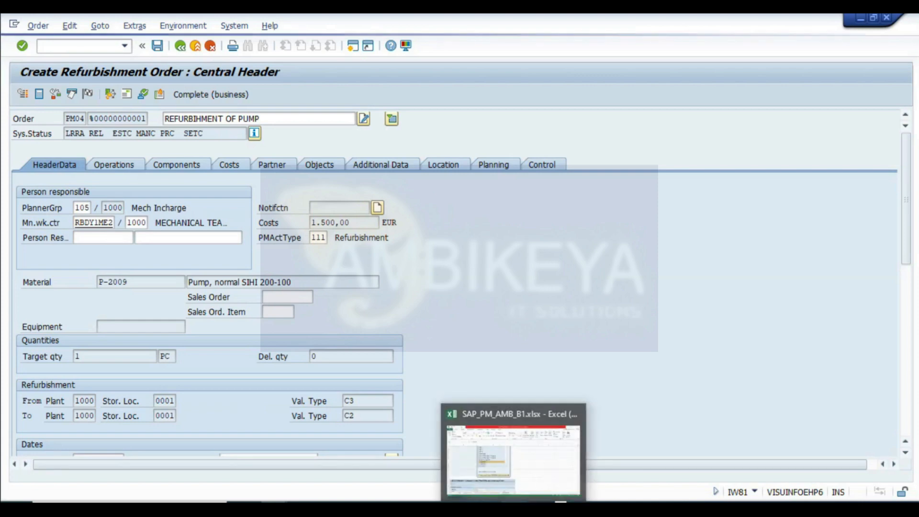
{"action": "left_click", "coordinate": [525, 463]}
{"action": "left_click", "coordinate": [273, 508]}
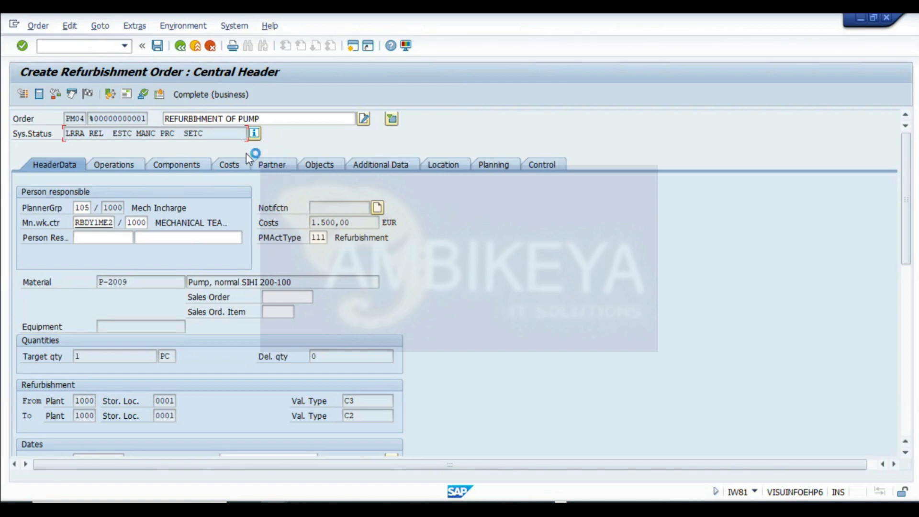
- Display the saved refurbishment order 821340
{"action": "left_click", "coordinate": [38, 25]}
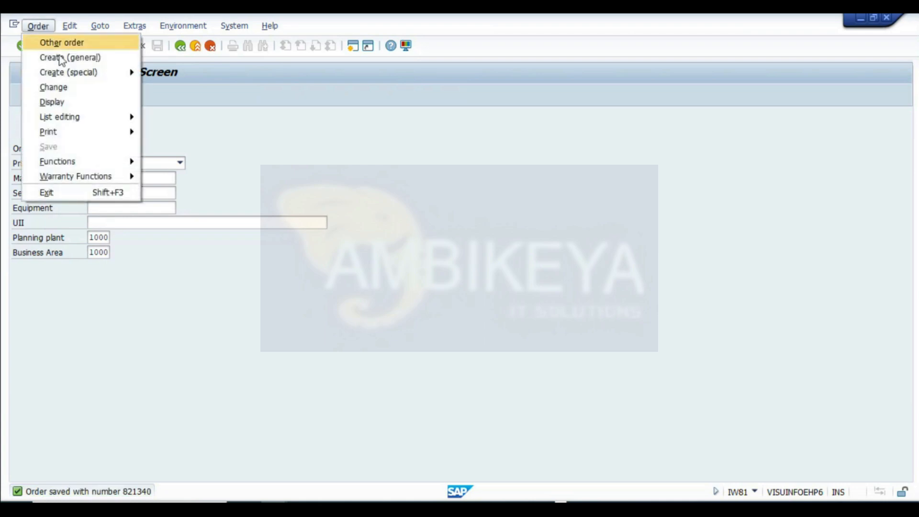
{"action": "left_click", "coordinate": [61, 102]}
{"action": "key", "text": "Return"}
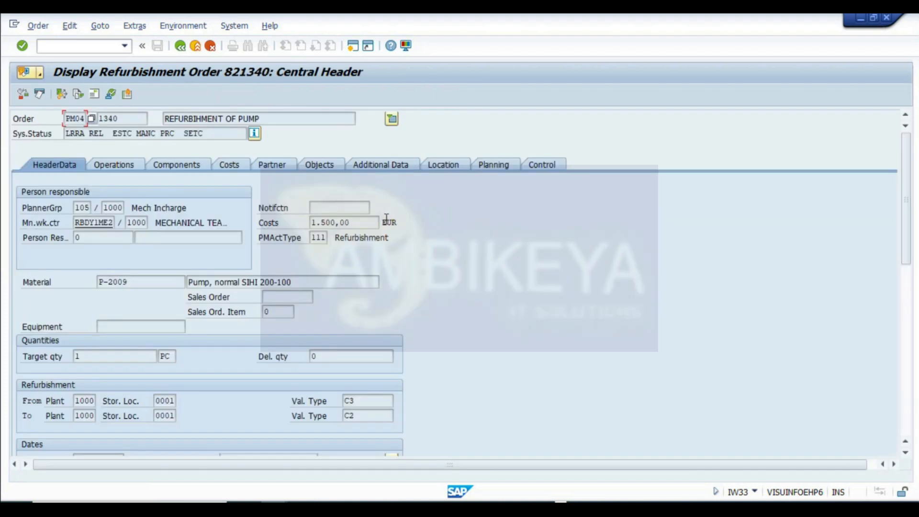
- Switch refurbishment order 821340 to change mode and open the purchasing data of the ball bearing component
{"action": "left_click", "coordinate": [38, 25]}
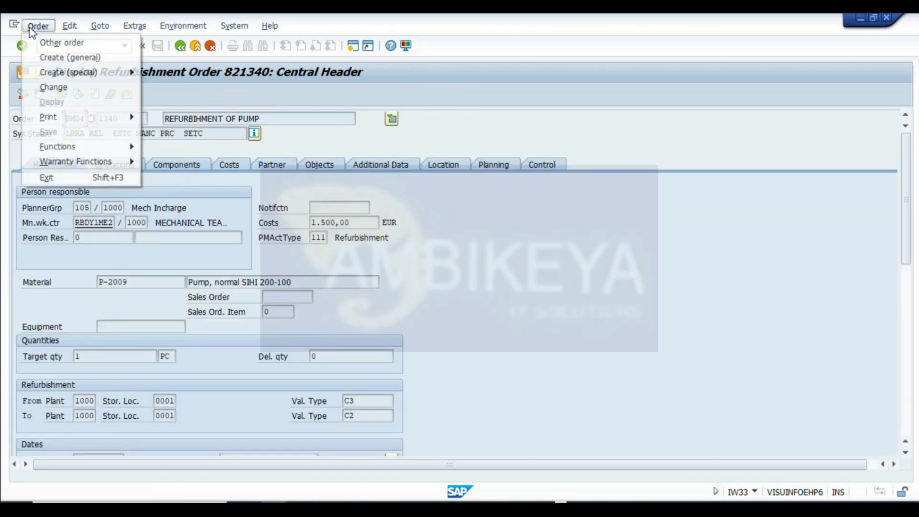
{"action": "left_click", "coordinate": [63, 87]}
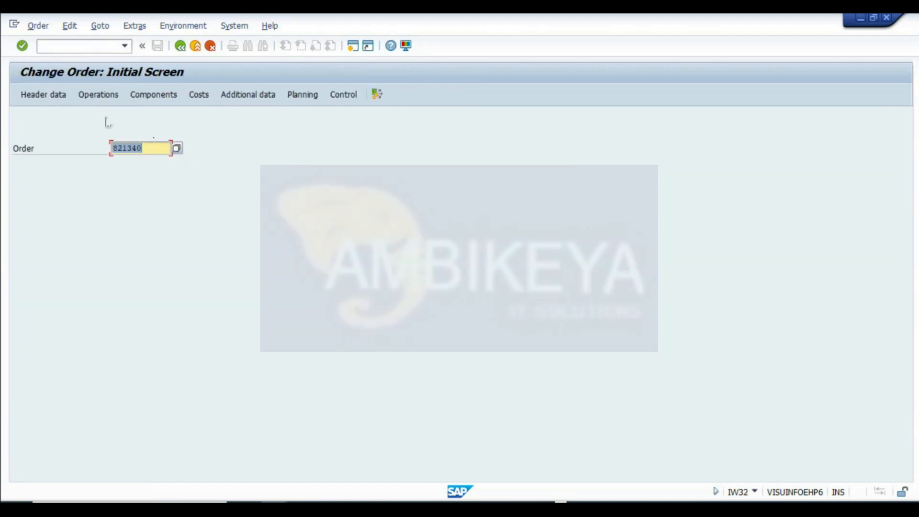
{"action": "left_click", "coordinate": [139, 94]}
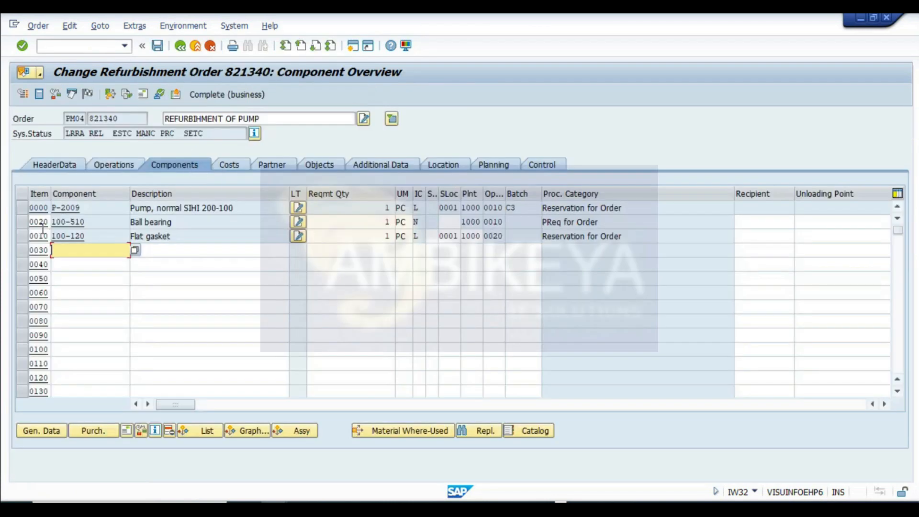
{"action": "left_click", "coordinate": [22, 221]}
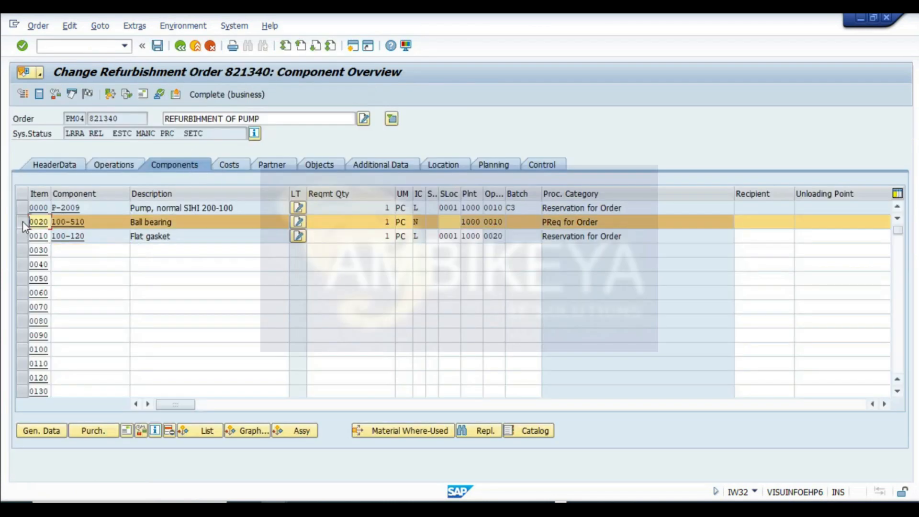
{"action": "left_click", "coordinate": [92, 431]}
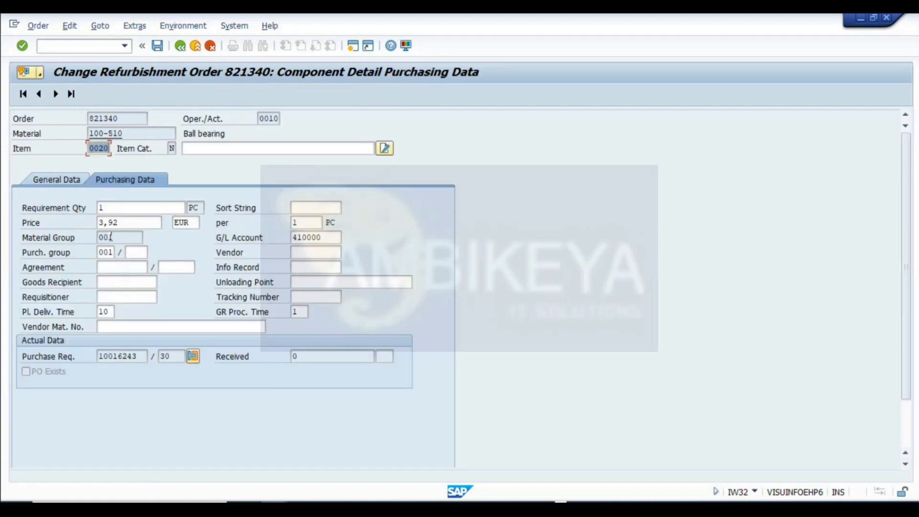
- Assign vendor 1002 and purchasing organization 1000 to the ball bearing component's purchasing data
{"action": "left_click", "coordinate": [304, 254]}
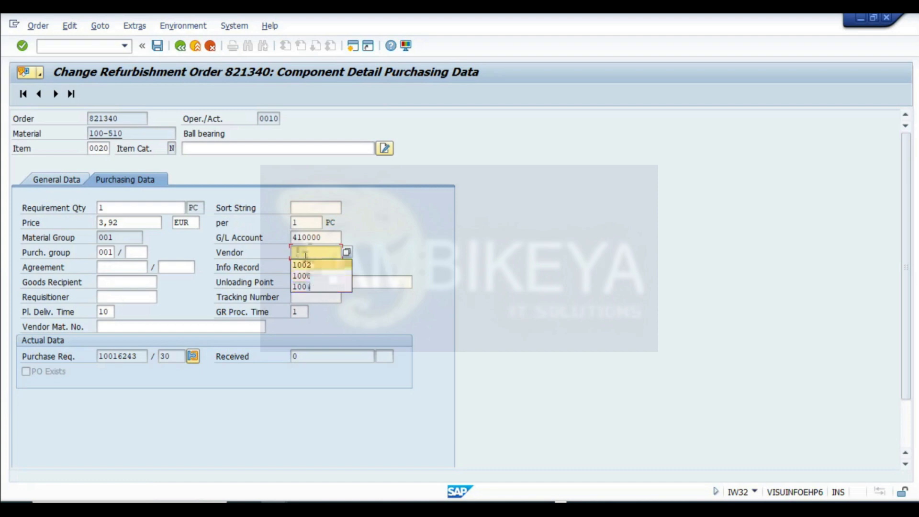
{"action": "left_click", "coordinate": [308, 266]}
{"action": "key", "text": "Return"}
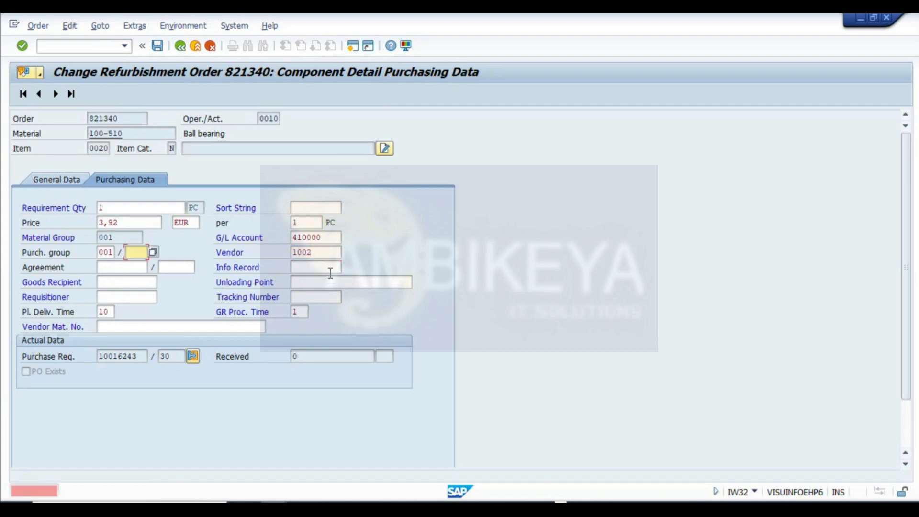
{"action": "left_click", "coordinate": [154, 266]}
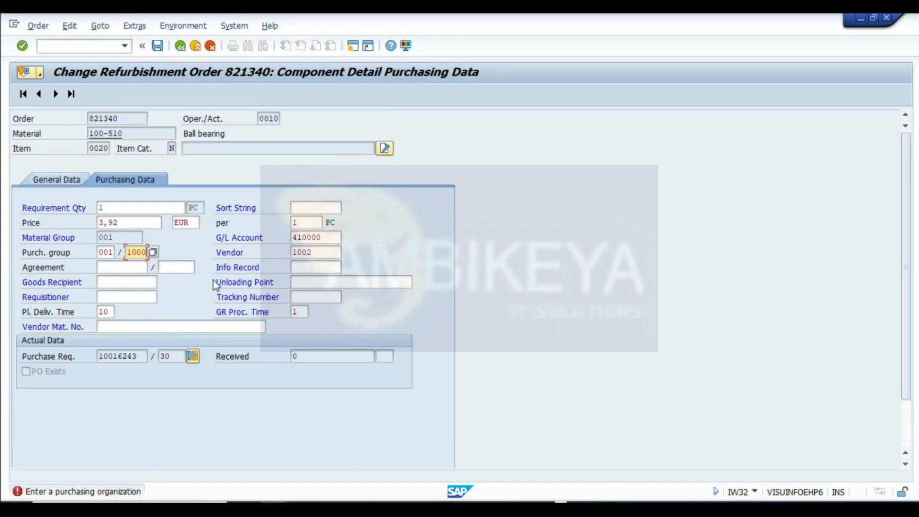
{"action": "key", "text": "Return"}
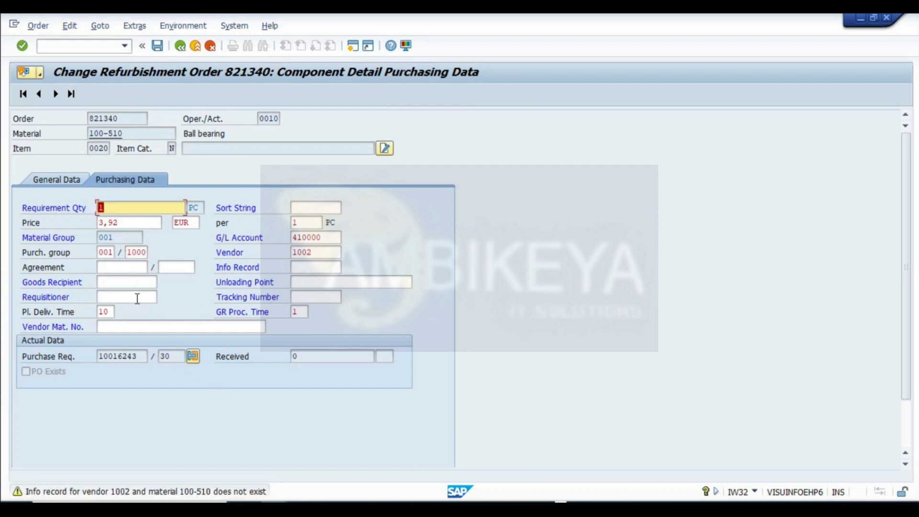
{"action": "key", "text": "Return"}
- Copy the ball bearing's purchase requisition number and save the order
{"action": "left_click", "coordinate": [136, 356]}
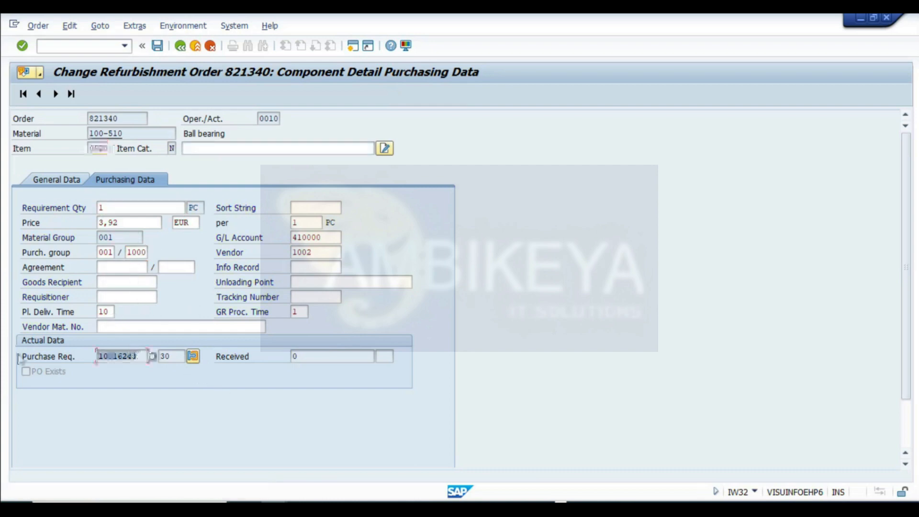
{"action": "left_click", "coordinate": [157, 45]}
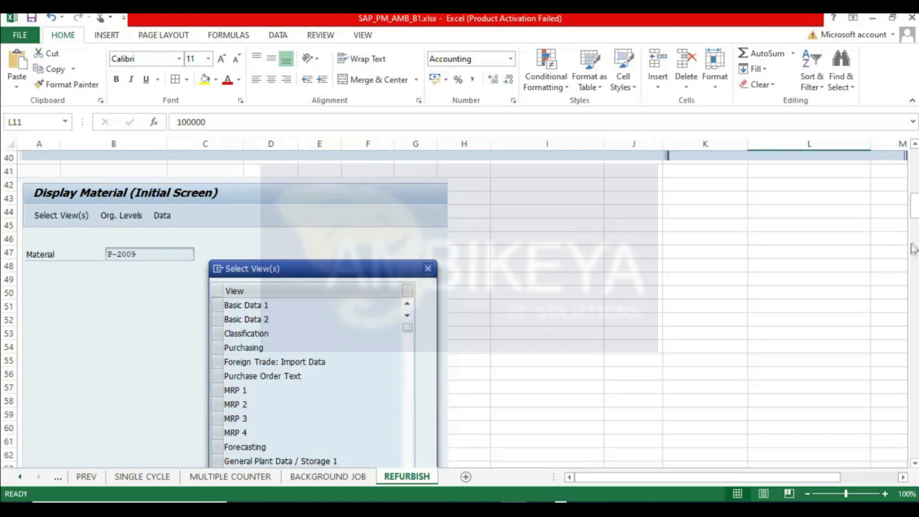
- Paste the purchase requisition number 10016243 into cell N15 of the REFURBISH sheet and widen its column
{"action": "scroll", "coordinate": [775, 168], "scroll_direction": "up", "scroll_amount": 13}
{"action": "scroll", "coordinate": [576, 293], "scroll_direction": "down", "scroll_amount": 3}
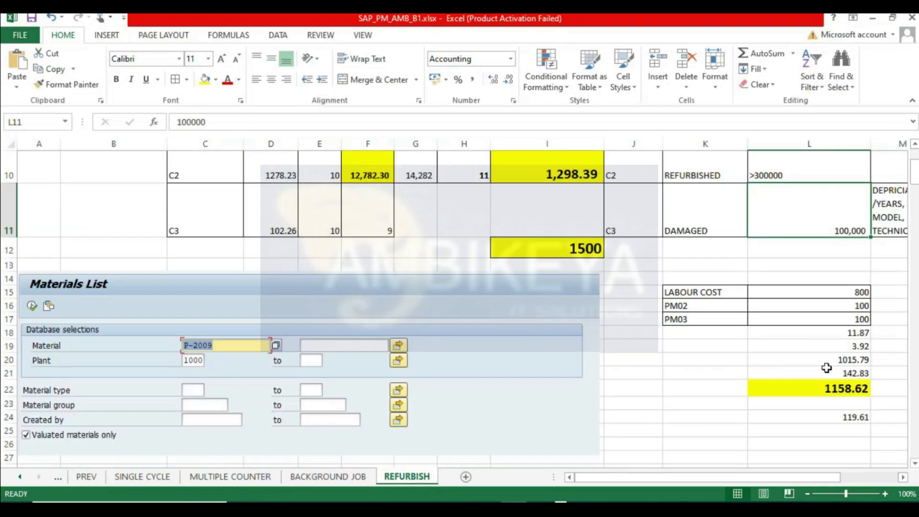
{"action": "scroll", "coordinate": [438, 256], "scroll_direction": "up", "scroll_amount": 2}
{"action": "scroll", "coordinate": [255, 239], "scroll_direction": "up", "scroll_amount": 1}
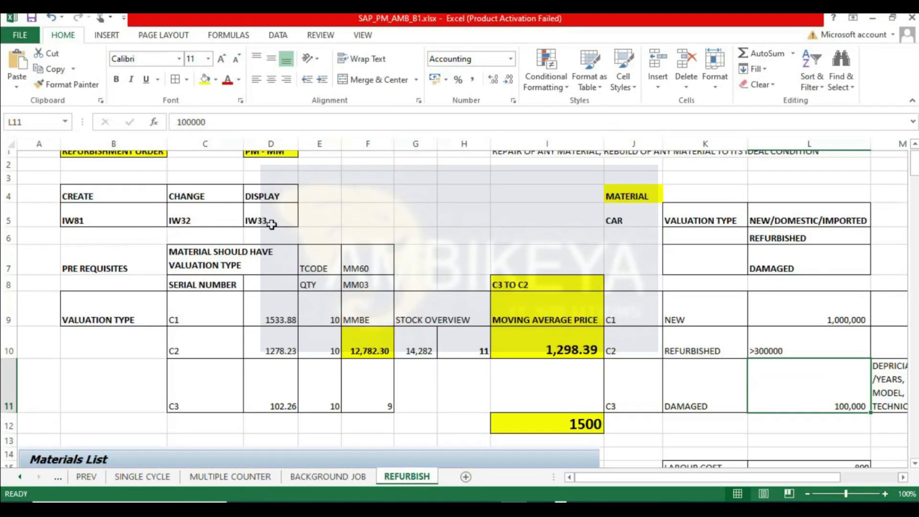
{"action": "scroll", "coordinate": [769, 349], "scroll_direction": "down", "scroll_amount": 2}
{"action": "left_click", "coordinate": [722, 375]}
{"action": "left_click", "coordinate": [703, 389]}
{"action": "left_click", "coordinate": [713, 400]}
{"action": "key", "text": "Right"}
{"action": "key", "text": "Right"}
{"action": "key", "text": "Right"}
{"action": "key", "text": "Right"}
{"action": "key", "text": "Right"}
{"action": "key", "text": "Right"}
{"action": "key", "text": "Right"}
{"action": "key", "text": "Right"}
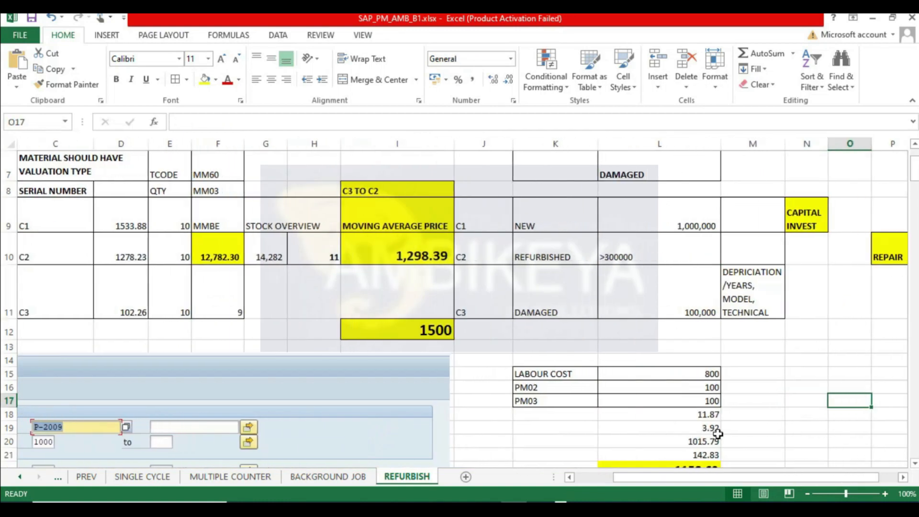
{"action": "left_click", "coordinate": [632, 370]}
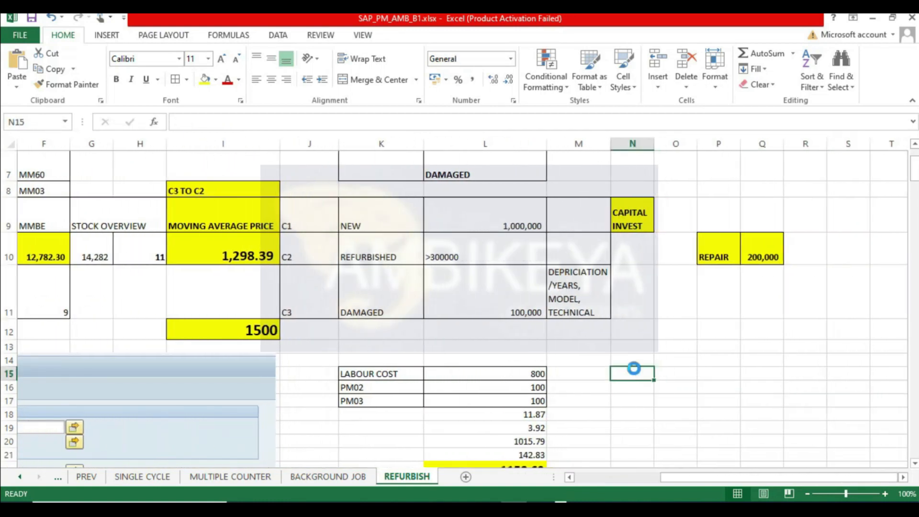
{"action": "type", "text": "10016243"}
{"action": "left_click_drag", "start_coordinate": [654, 143], "coordinate": [668, 142]}
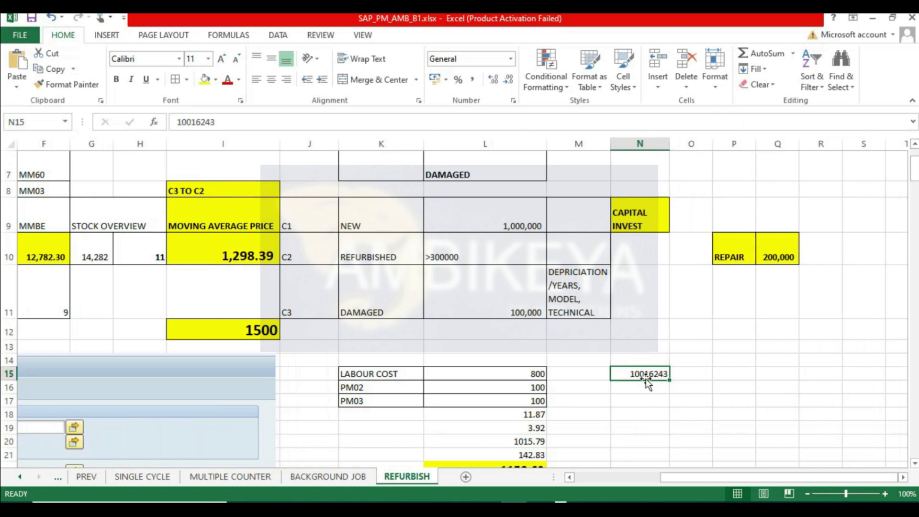
- Display purchase requisition 10016243 with ME53N in another session
{"action": "key", "text": "ctrl+c"}
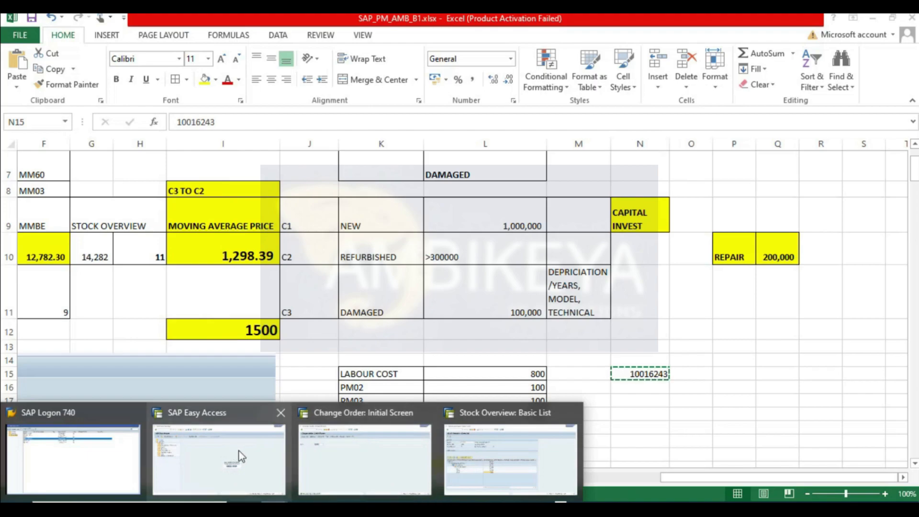
{"action": "left_click", "coordinate": [232, 455]}
{"action": "left_click", "coordinate": [79, 45]}
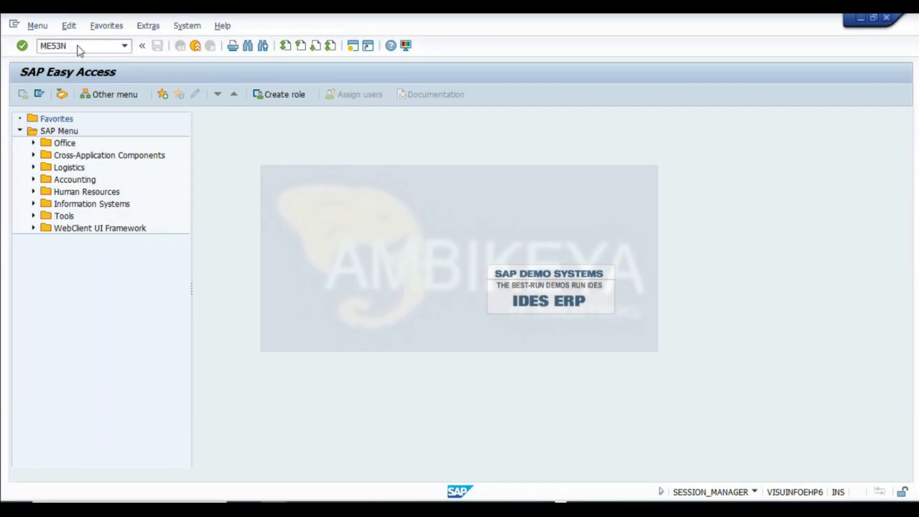
{"action": "key", "text": "Return"}
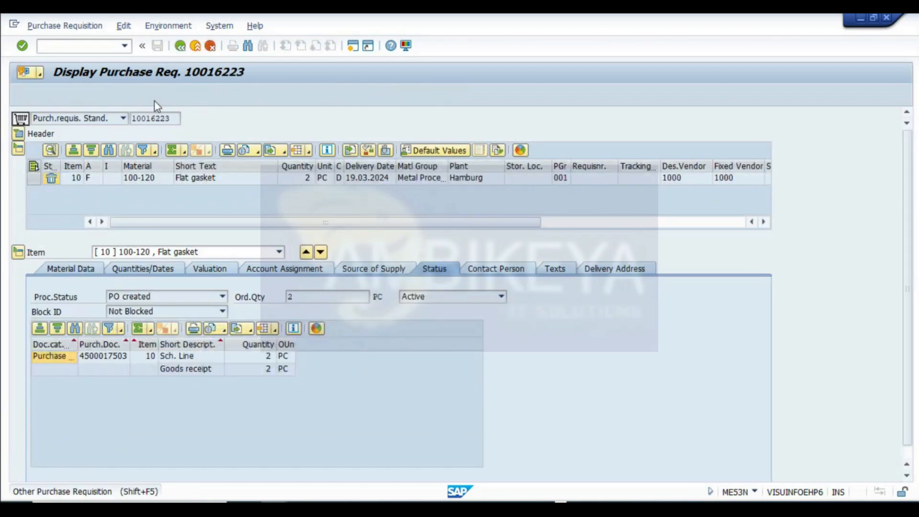
{"action": "left_click", "coordinate": [154, 101]}
{"action": "type", "text": "10016243"}
{"action": "key", "text": "Return"}
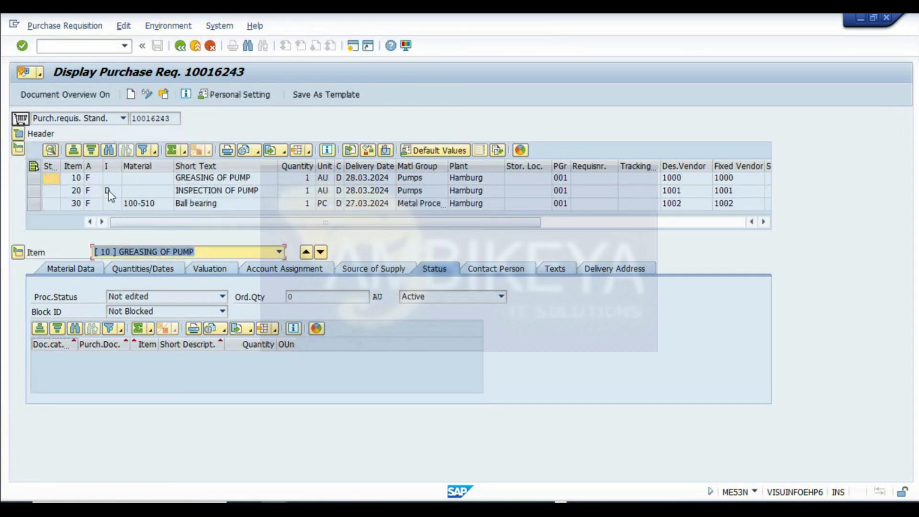
- Examine the requisition's items and their desired and fixed vendors
{"action": "left_click", "coordinate": [197, 182]}
{"action": "left_click", "coordinate": [196, 204]}
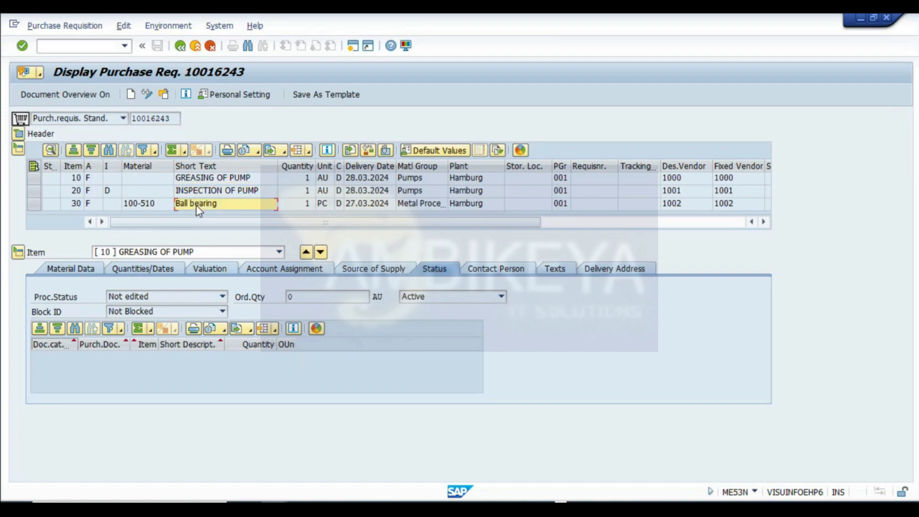
{"action": "left_click", "coordinate": [33, 180]}
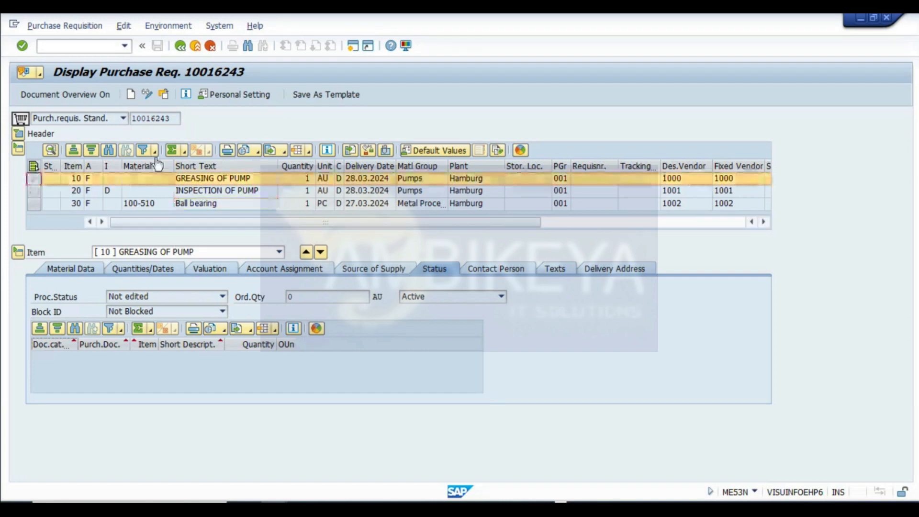
{"action": "left_click", "coordinate": [679, 182]}
{"action": "left_click", "coordinate": [675, 203]}
{"action": "left_click", "coordinate": [679, 181]}
{"action": "left_click", "coordinate": [679, 206]}
{"action": "left_click", "coordinate": [679, 179]}
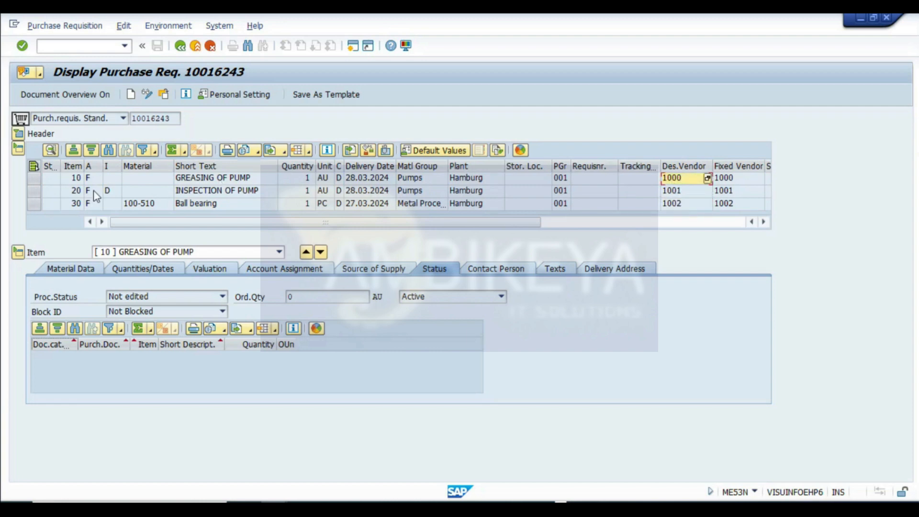
{"action": "left_click", "coordinate": [33, 180]}
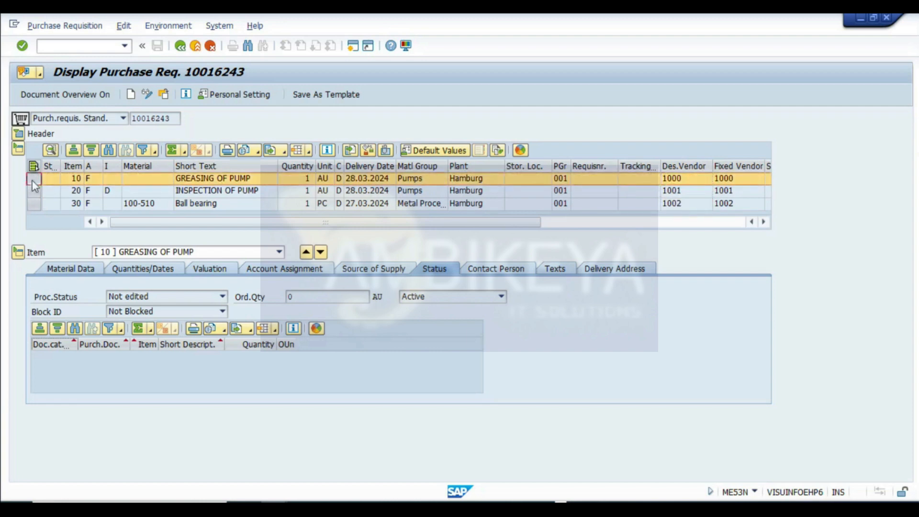
{"action": "left_click", "coordinate": [225, 190]}
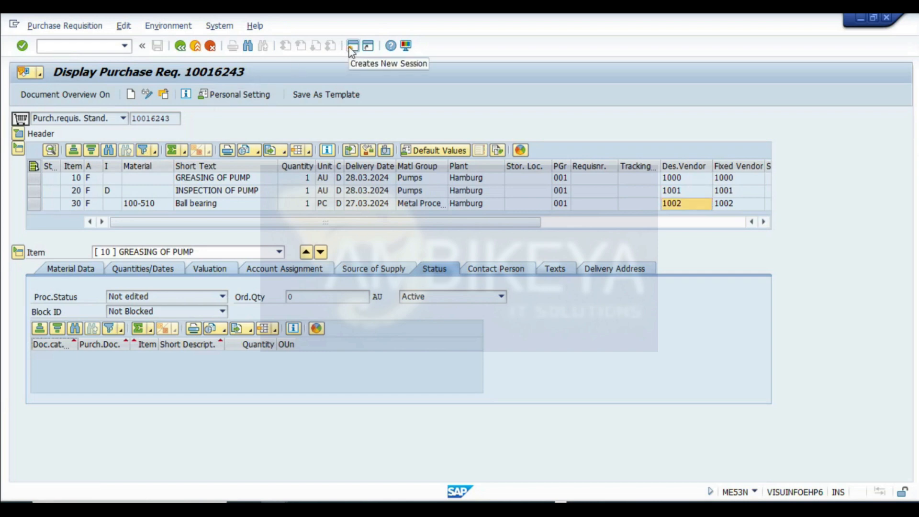
- In a new session, create a purchase order with ME21N referencing item 10 of requisition 10016243 and save it
{"action": "left_click", "coordinate": [352, 46]}
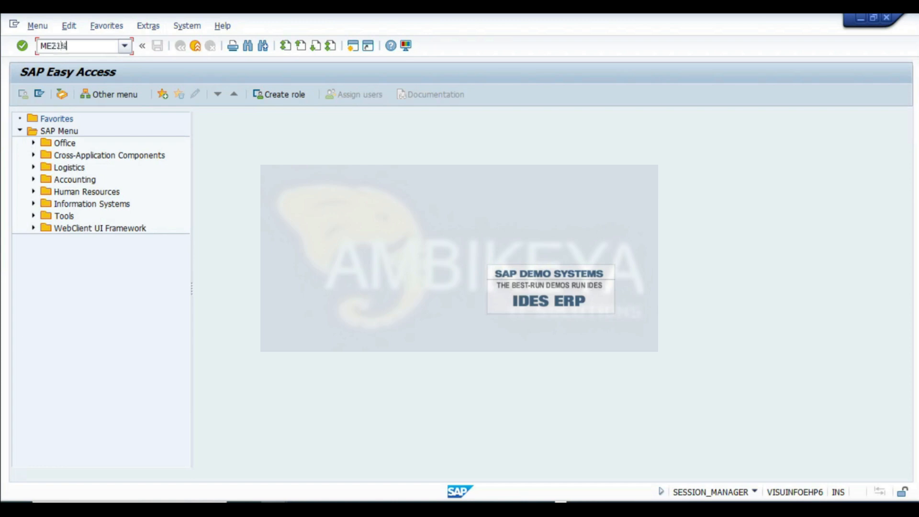
{"action": "key", "text": "Return"}
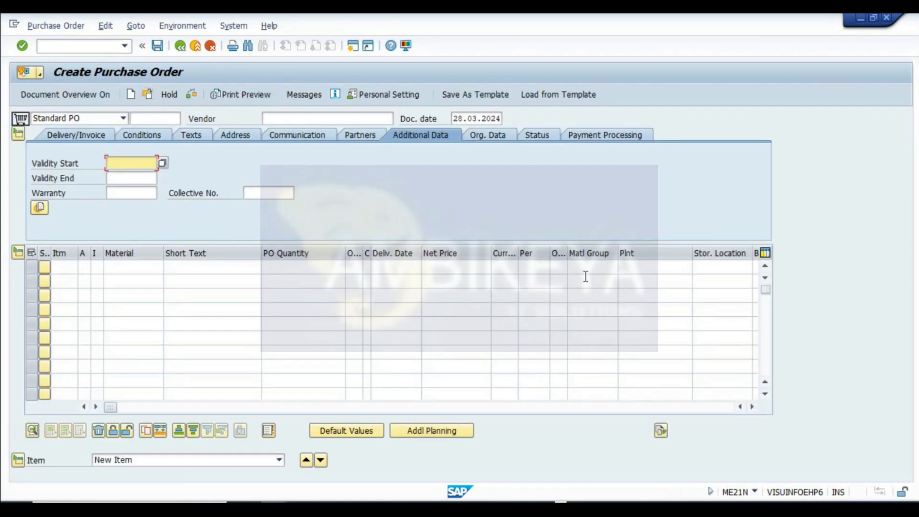
{"action": "left_click", "coordinate": [593, 267]}
{"action": "key", "text": "Tab"}
{"action": "key", "text": "Tab"}
{"action": "key", "text": "Tab"}
{"action": "key", "text": "Tab"}
{"action": "key", "text": "Tab"}
{"action": "key", "text": "Tab"}
{"action": "key", "text": "Tab"}
{"action": "key", "text": "Tab"}
{"action": "key", "text": "Tab"}
{"action": "key", "text": "Tab"}
{"action": "key", "text": "Tab"}
{"action": "key", "text": "Tab"}
{"action": "key", "text": "ctrl+v"}
{"action": "key", "text": "Tab"}
{"action": "type", "text": "10"}
{"action": "key", "text": "Return"}
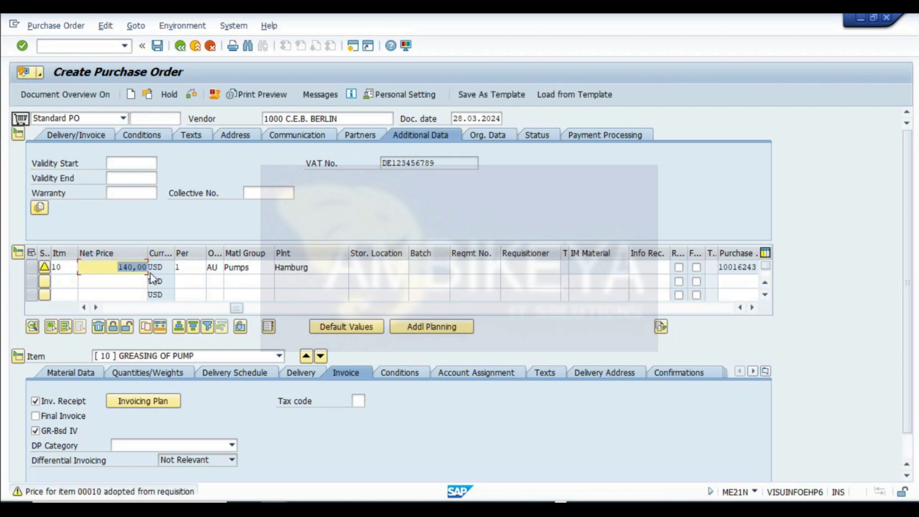
{"action": "left_click_drag", "start_coordinate": [236, 308], "coordinate": [67, 311]}
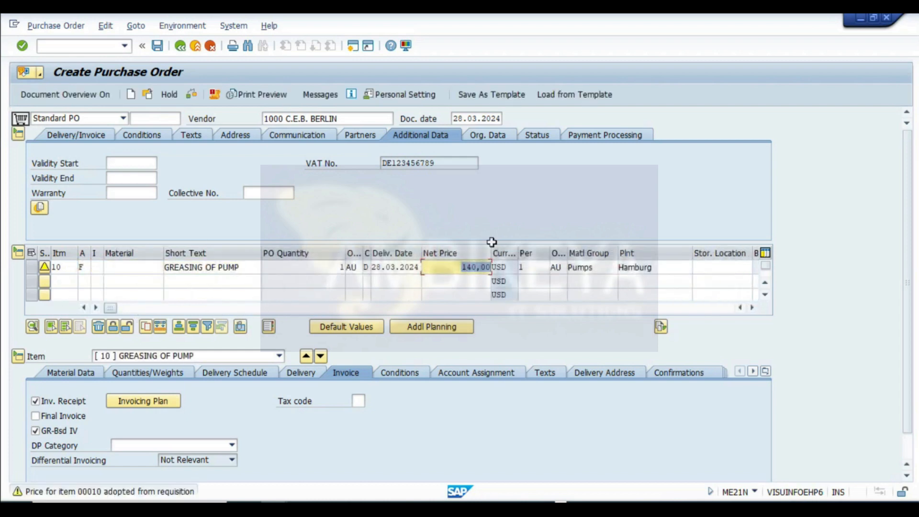
{"action": "left_click", "coordinate": [159, 47]}
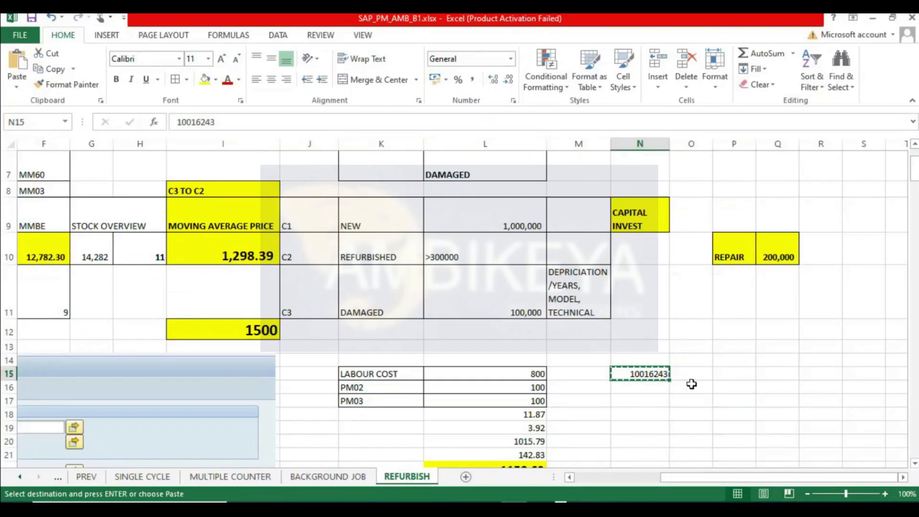
{"action": "left_click", "coordinate": [685, 375]}
{"action": "type", "text": "4500"}
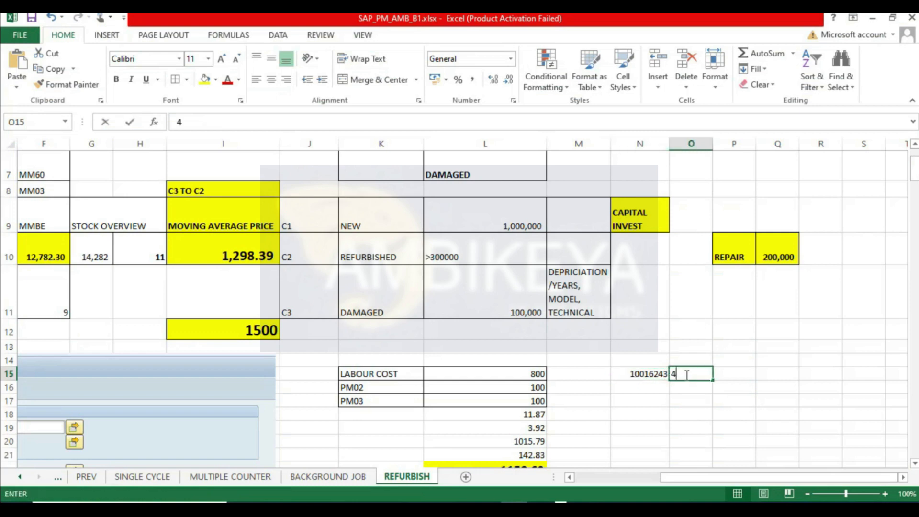
{"action": "type", "text": "0175"}
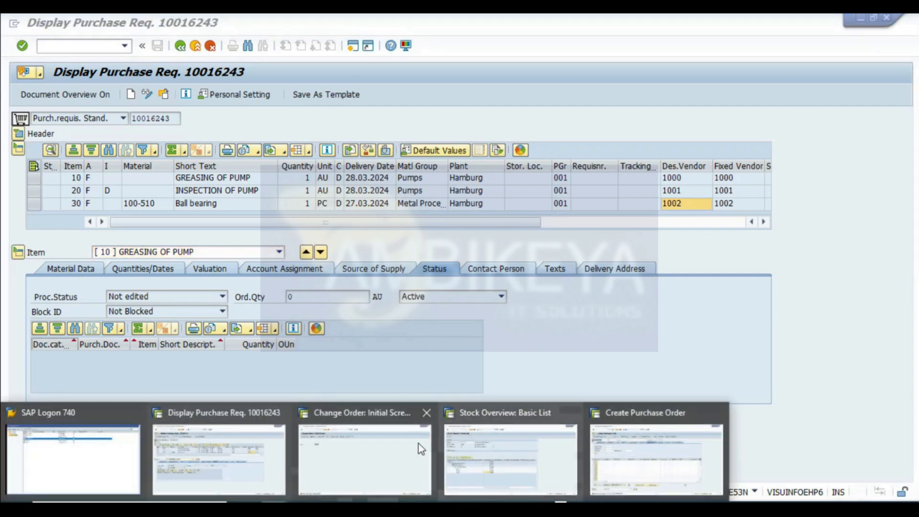
{"action": "left_click", "coordinate": [656, 455]}
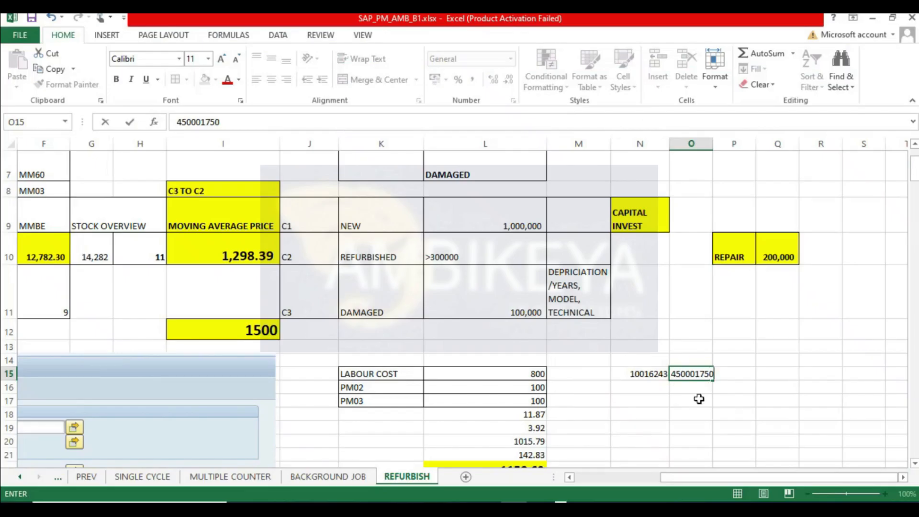
{"action": "type", "text": "6"}
{"action": "key", "text": "Return"}
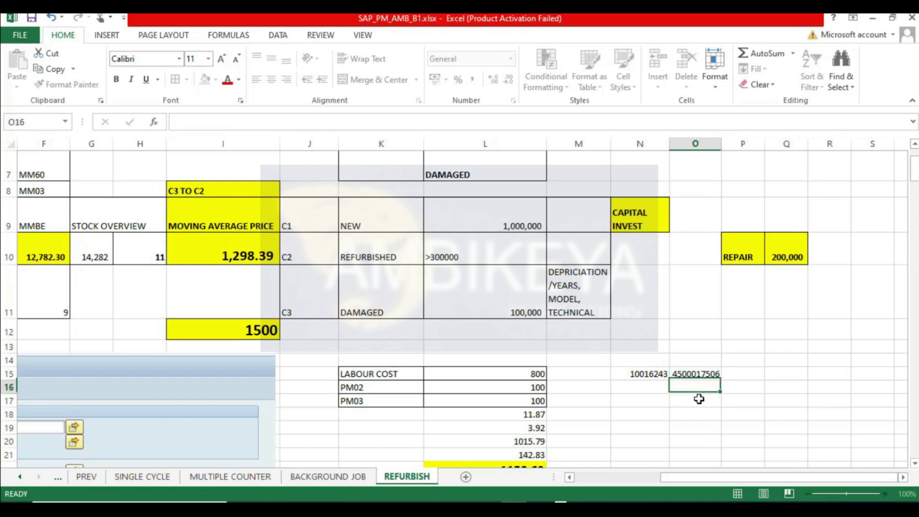
{"action": "key", "text": "Up"}
{"action": "key", "text": "Right"}
{"action": "left_click", "coordinate": [675, 388]}
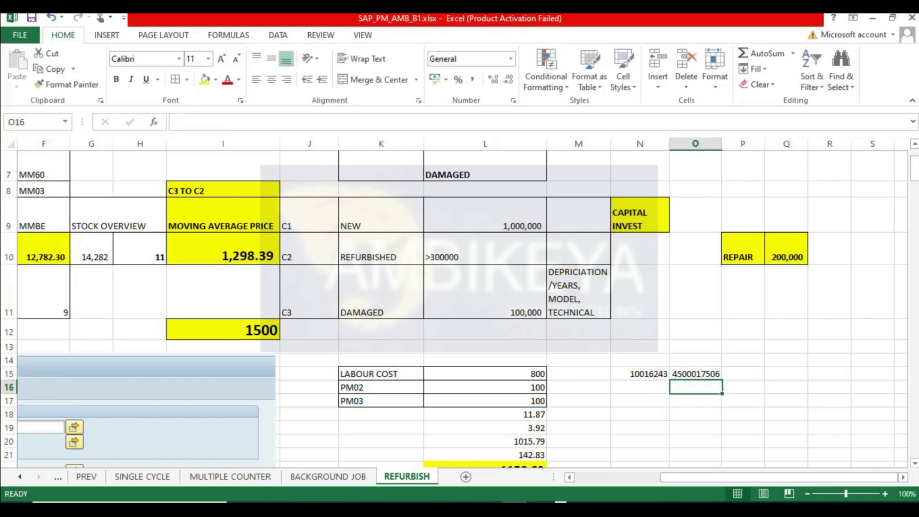
- Start another purchase order in the SAP session referencing item 20 of requisition 10016243
{"action": "key", "text": "alt+Tab"}
{"action": "key", "text": "Tab"}
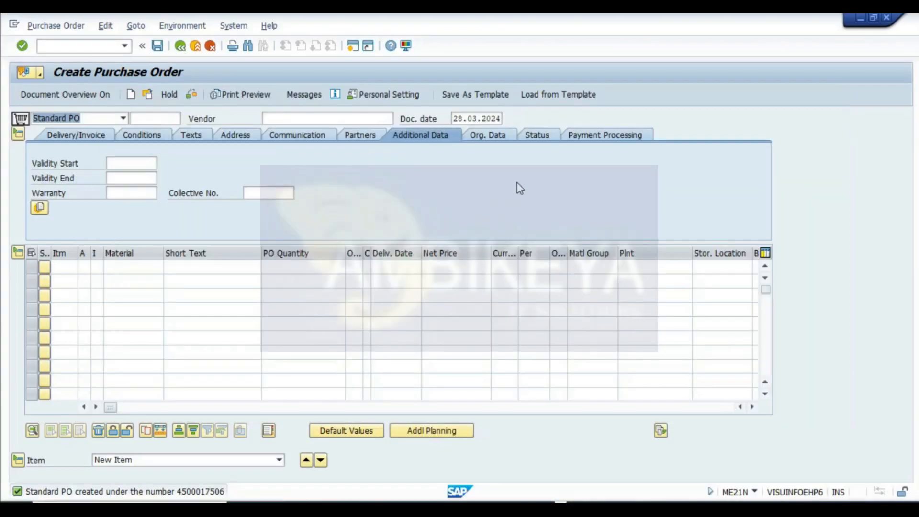
{"action": "left_click", "coordinate": [602, 273]}
{"action": "key", "text": "Tab"}
{"action": "key", "text": "Tab"}
{"action": "key", "text": "Tab"}
{"action": "key", "text": "Tab"}
{"action": "key", "text": "Tab"}
{"action": "key", "text": "Tab"}
{"action": "key", "text": "Tab"}
{"action": "key", "text": "Tab"}
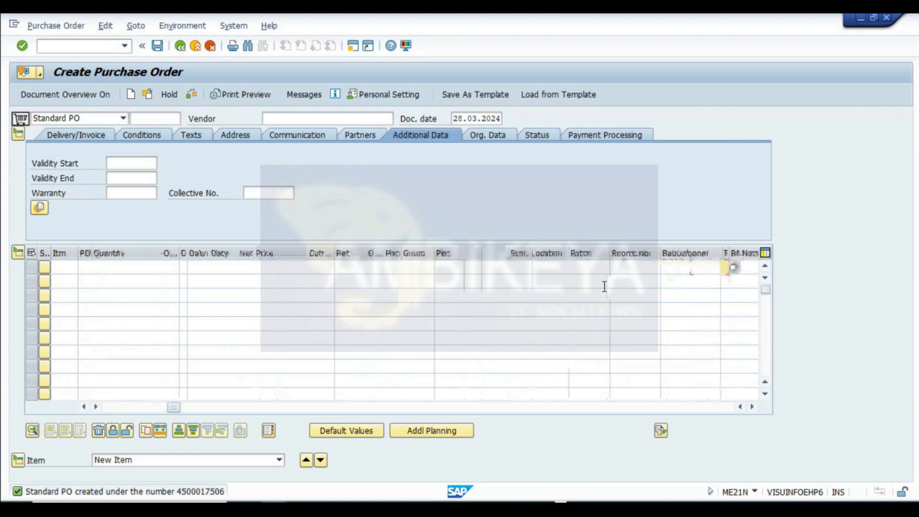
{"action": "key", "text": "Tab"}
{"action": "key", "text": "Tab"}
{"action": "key", "text": "Tab"}
{"action": "key", "text": "Tab"}
{"action": "key", "text": "Tab"}
{"action": "key", "text": "Tab"}
{"action": "left_click", "coordinate": [609, 267]}
{"action": "key", "text": "space"}
{"action": "left_click", "coordinate": [617, 281]}
{"action": "left_click", "coordinate": [659, 268]}
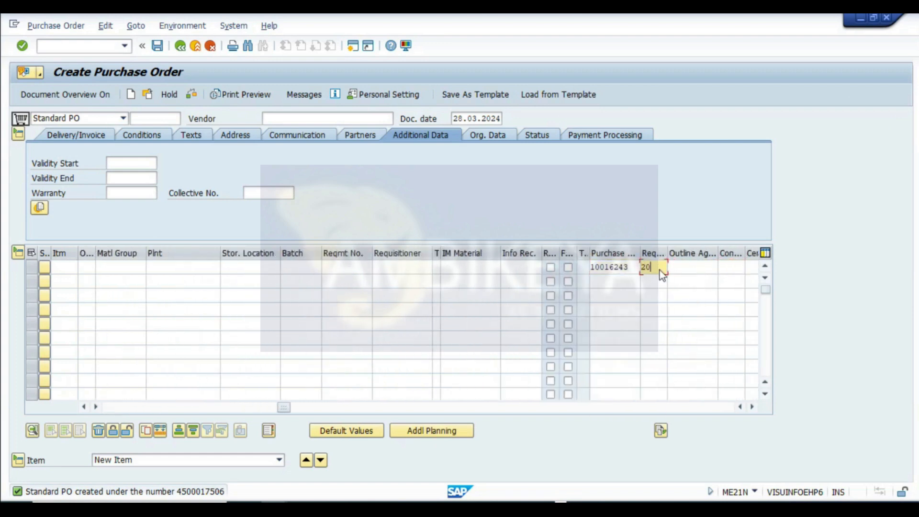
{"action": "type", "text": "20"}
{"action": "key", "text": "Return"}
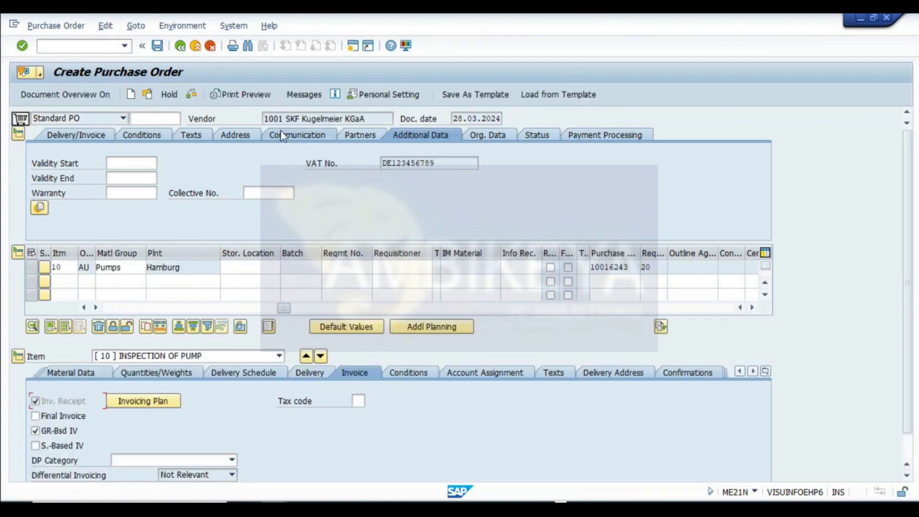
- Review the order's vendor, the item's net price and its Services tab with the service line's gross price
{"action": "double_click", "coordinate": [273, 118]}
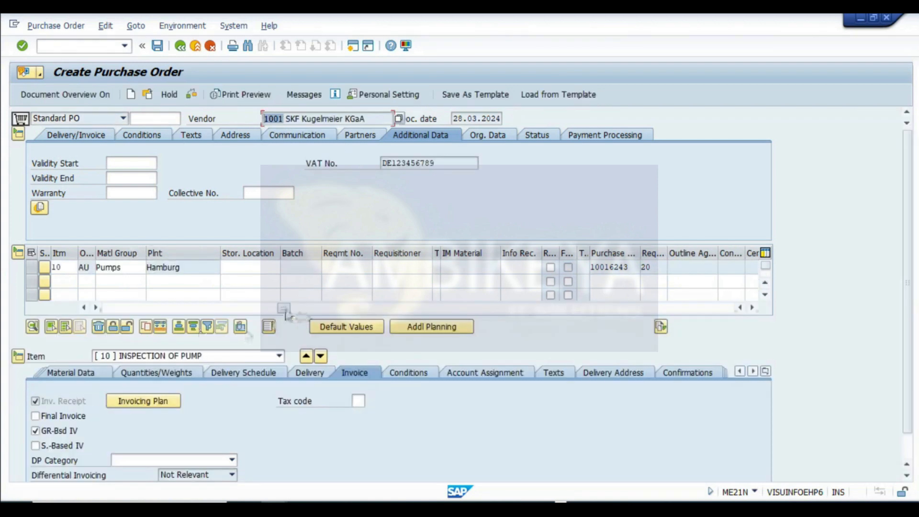
{"action": "left_click_drag", "start_coordinate": [285, 309], "coordinate": [110, 308]}
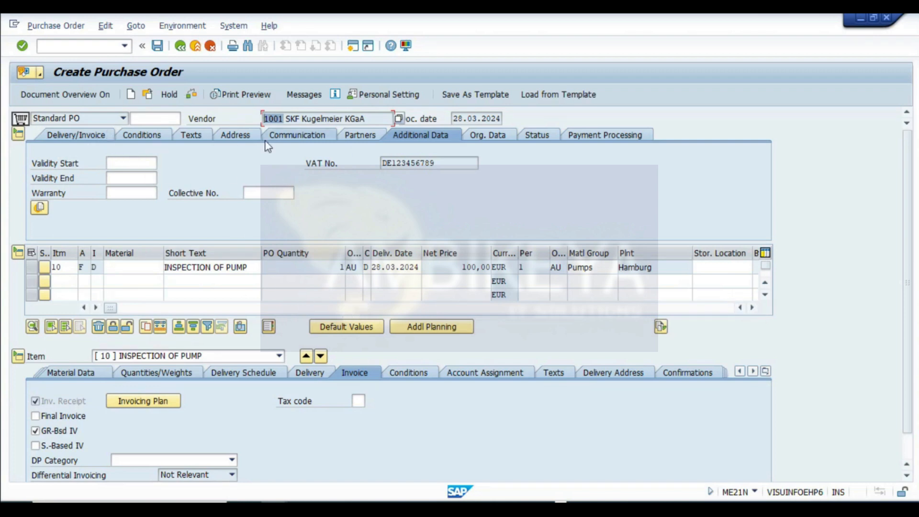
{"action": "left_click", "coordinate": [450, 271]}
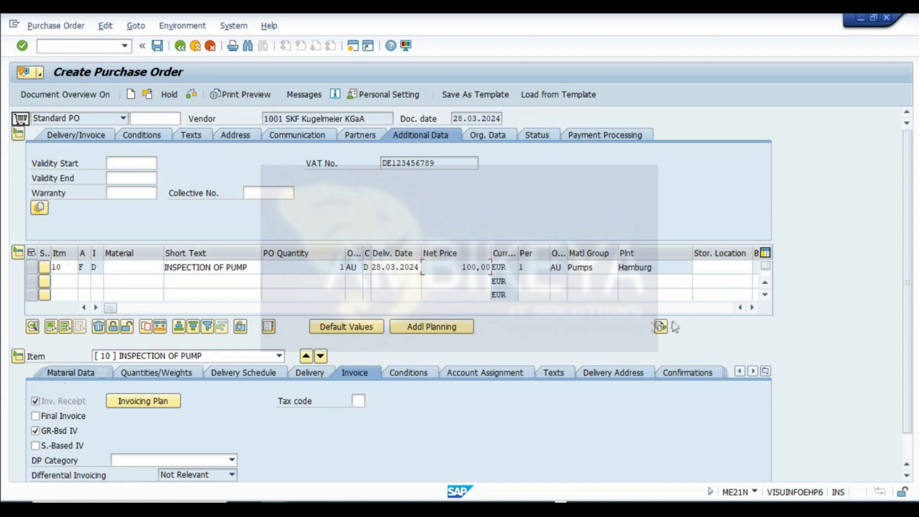
{"action": "left_click", "coordinate": [765, 371]}
{"action": "left_click", "coordinate": [800, 176]}
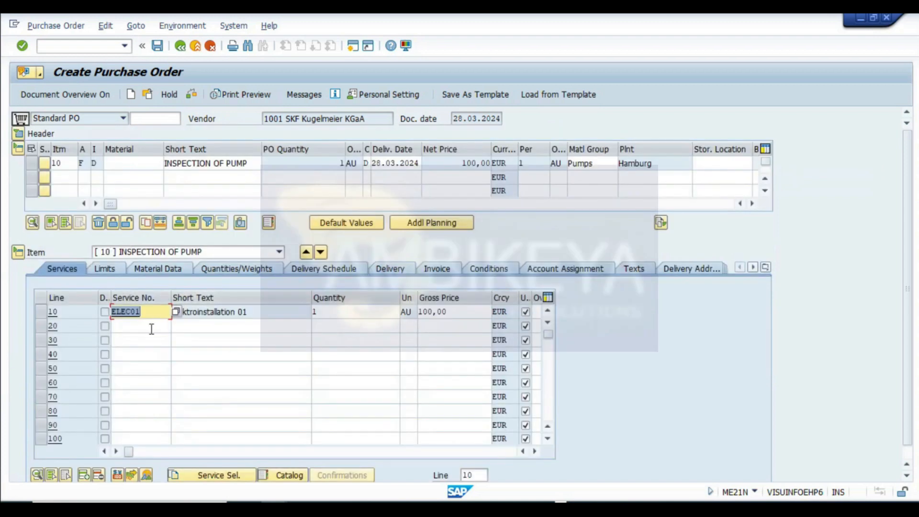
{"action": "left_click", "coordinate": [151, 328]}
{"action": "left_click", "coordinate": [140, 351]}
{"action": "left_click", "coordinate": [138, 368]}
{"action": "left_click", "coordinate": [133, 412]}
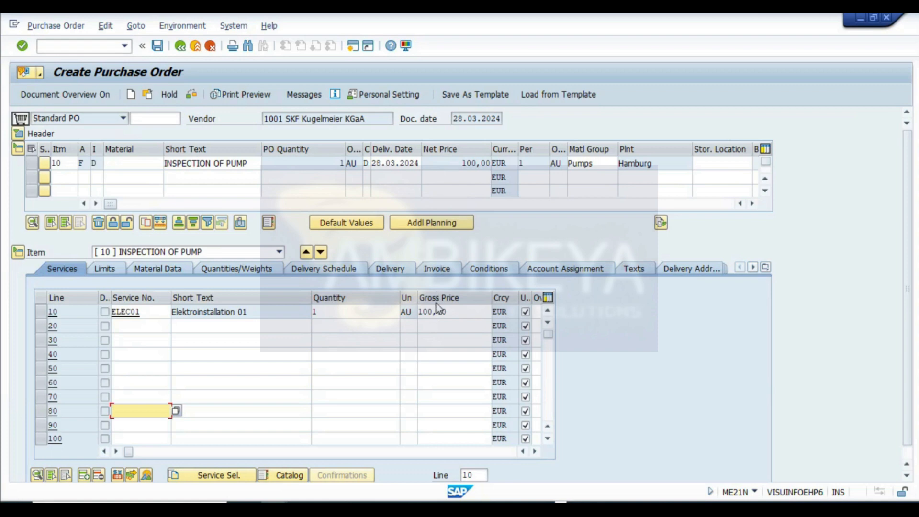
{"action": "left_click_drag", "start_coordinate": [458, 312], "coordinate": [396, 313]}
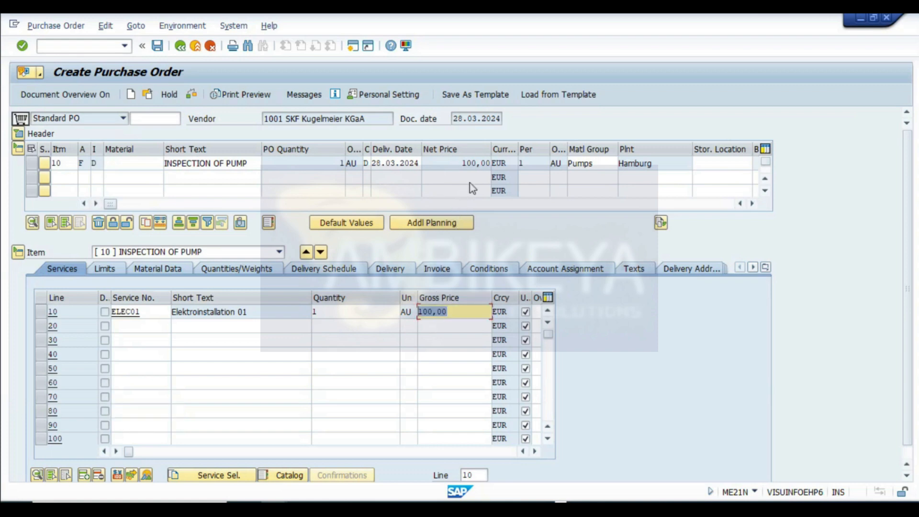
{"action": "left_click_drag", "start_coordinate": [457, 166], "coordinate": [544, 162]}
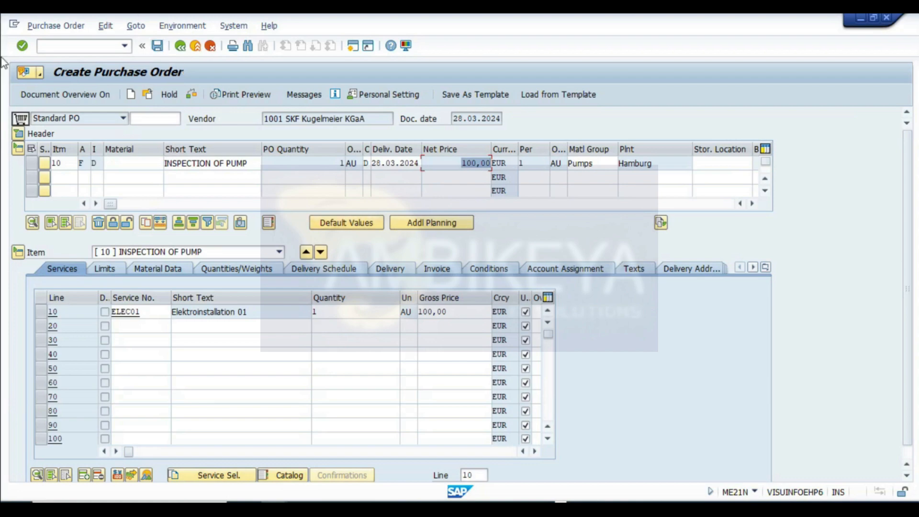
- Capture a screenshot of the purchase order screen and paste it into the REFURBISH sheet below the cost table near row 274
{"action": "key", "text": "super+shift+s"}
{"action": "left_click_drag", "start_coordinate": [3, 14], "coordinate": [805, 477]}
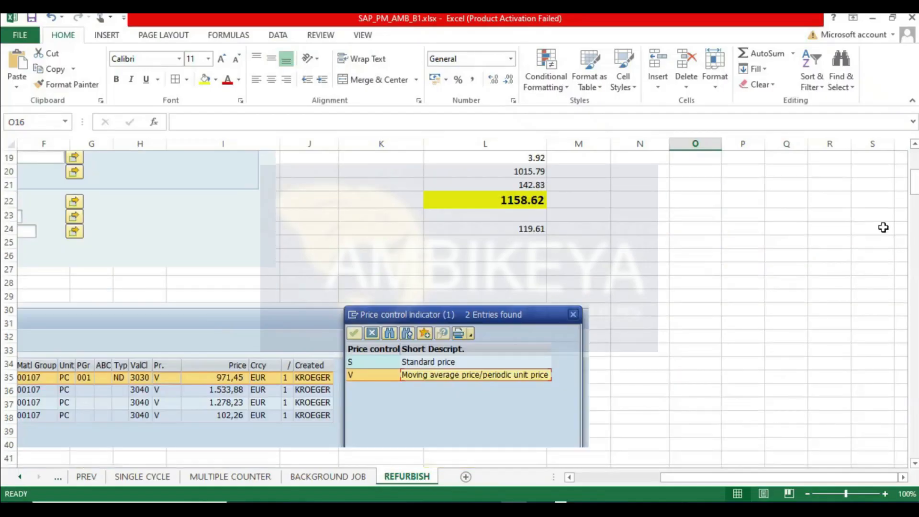
{"action": "left_click_drag", "start_coordinate": [915, 188], "coordinate": [913, 445]}
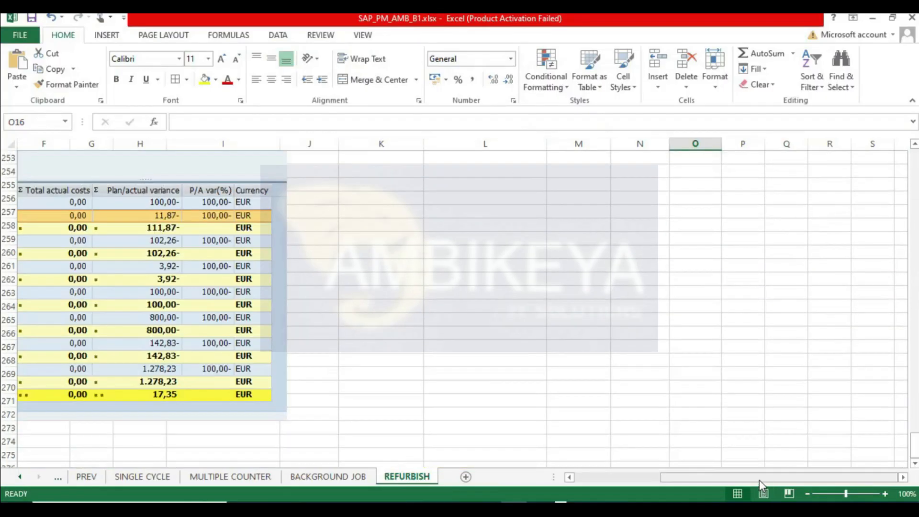
{"action": "scroll", "coordinate": [100, 350], "scroll_direction": "down", "scroll_amount": 3}
{"action": "left_click", "coordinate": [33, 314]}
{"action": "key", "text": "ctrl+v"}
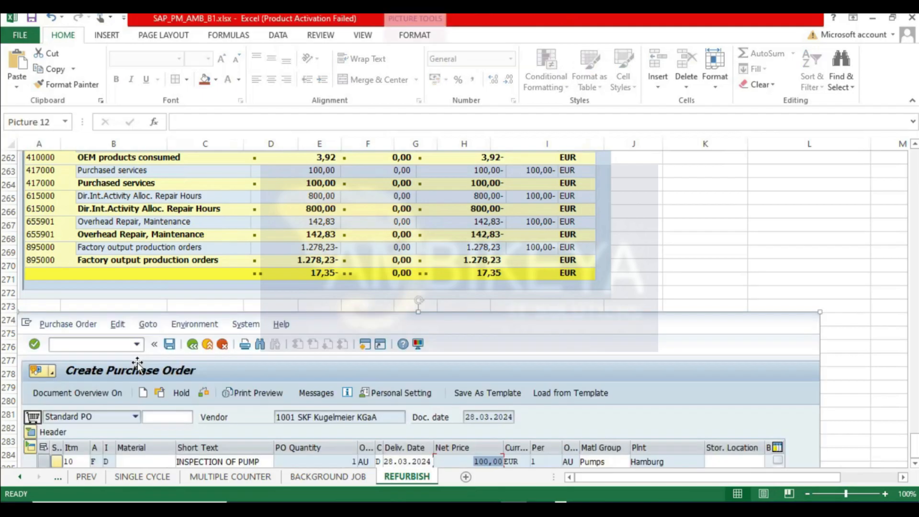
{"action": "key", "text": "alt+Tab"}
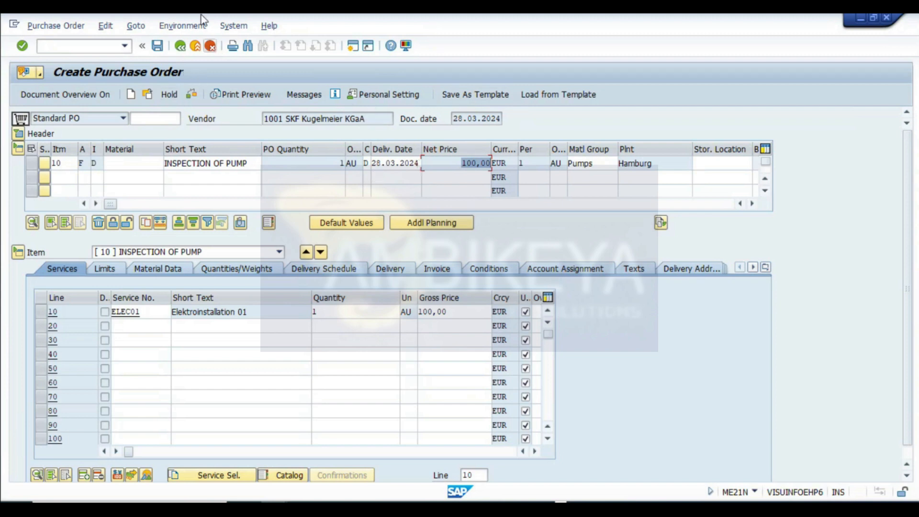
- Save the service purchase order and start a new purchase order with transaction ME21N
{"action": "left_click", "coordinate": [157, 46]}
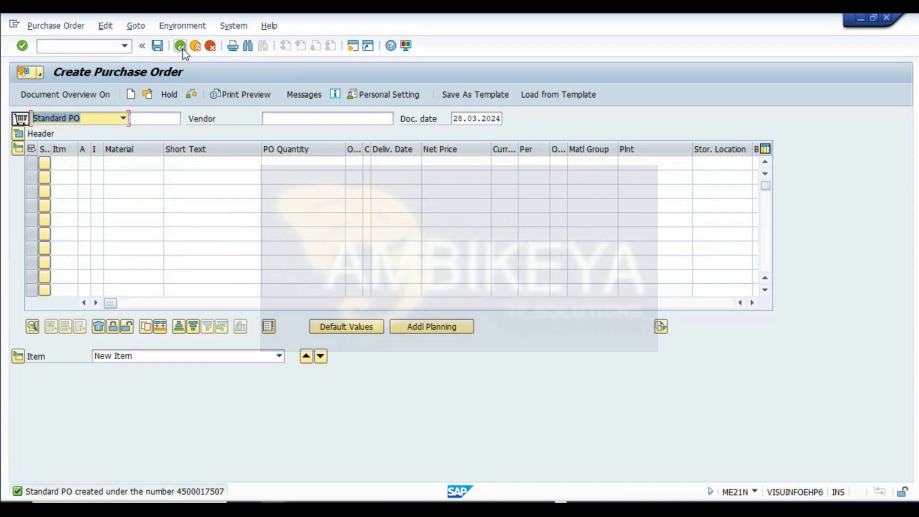
{"action": "left_click", "coordinate": [182, 47]}
{"action": "mouse_move", "coordinate": [270, 500]}
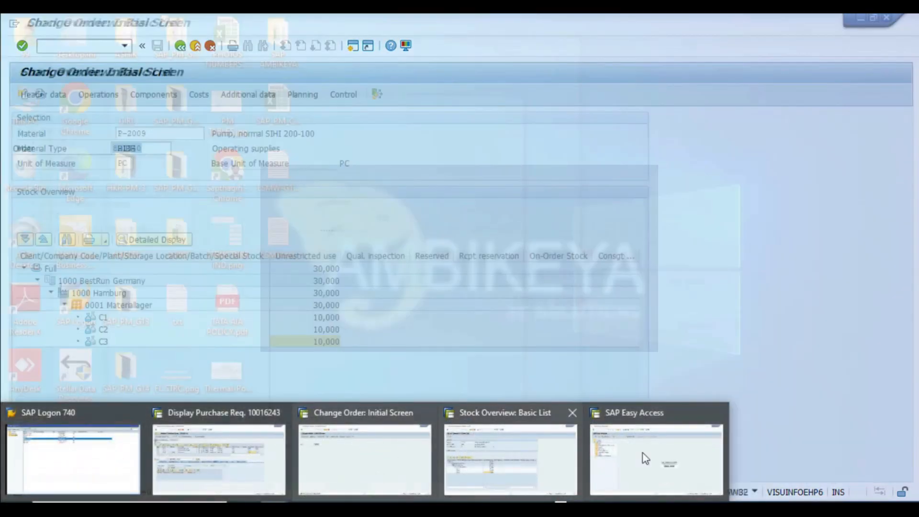
{"action": "left_click", "coordinate": [643, 456]}
{"action": "left_click", "coordinate": [66, 48]}
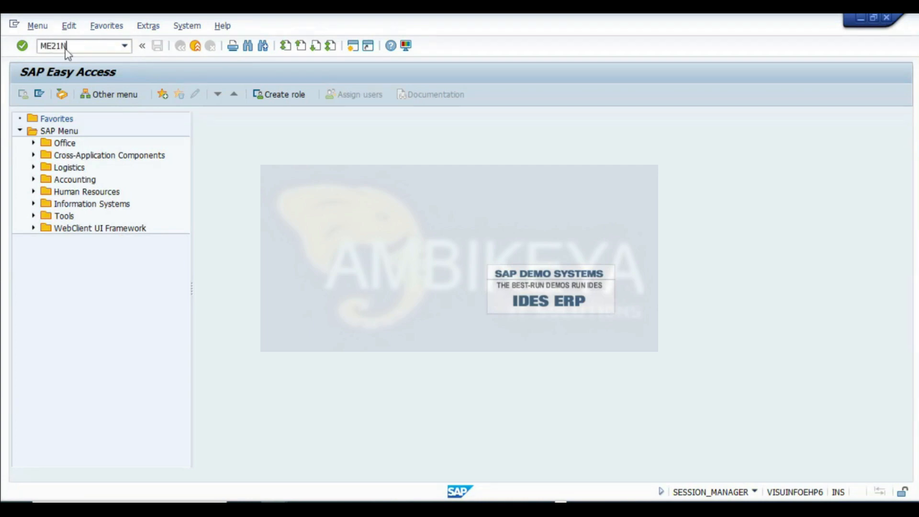
{"action": "key", "text": "Return"}
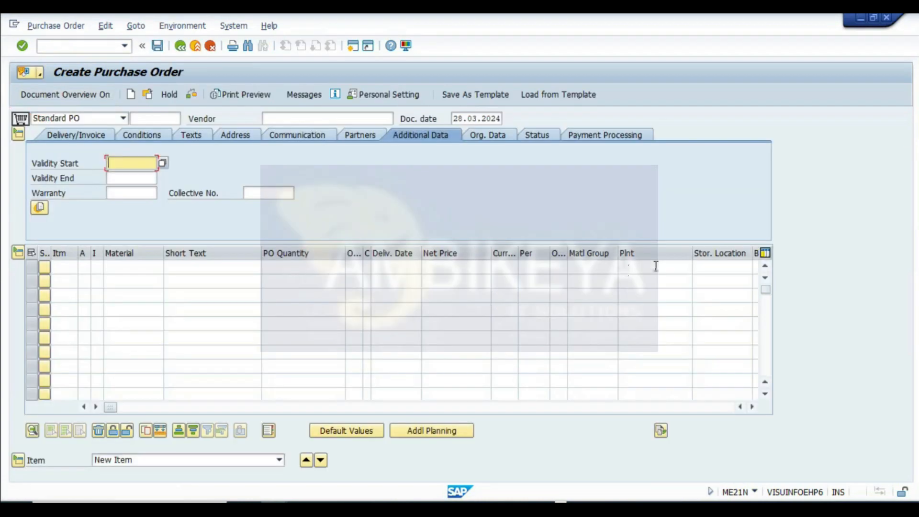
- Create a purchase order item referencing item 30 of requisition 10016243
{"action": "left_click", "coordinate": [655, 266]}
{"action": "key", "text": "Tab"}
{"action": "key", "text": "Tab"}
{"action": "key", "text": "Tab"}
{"action": "key", "text": "Tab"}
{"action": "key", "text": "Tab"}
{"action": "key", "text": "Tab"}
{"action": "key", "text": "Tab"}
{"action": "key", "text": "Tab"}
{"action": "key", "text": "Tab"}
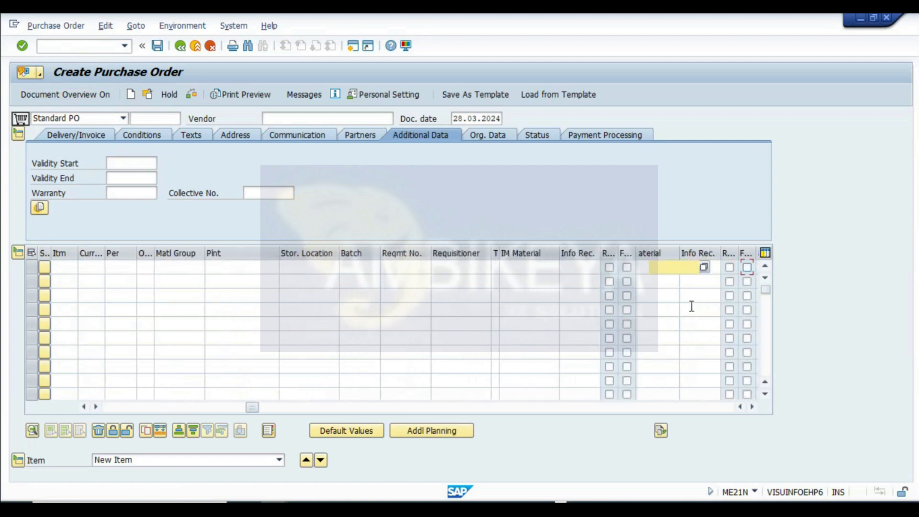
{"action": "key", "text": "Tab"}
{"action": "key", "text": "Tab"}
{"action": "key", "text": "Tab"}
{"action": "key", "text": "Tab"}
{"action": "key", "text": "Tab"}
{"action": "key", "text": "Tab"}
{"action": "left_click", "coordinate": [546, 270]}
{"action": "left_click", "coordinate": [544, 289]}
{"action": "left_click", "coordinate": [595, 273]}
{"action": "type", "text": "30"}
{"action": "key", "text": "Return"}
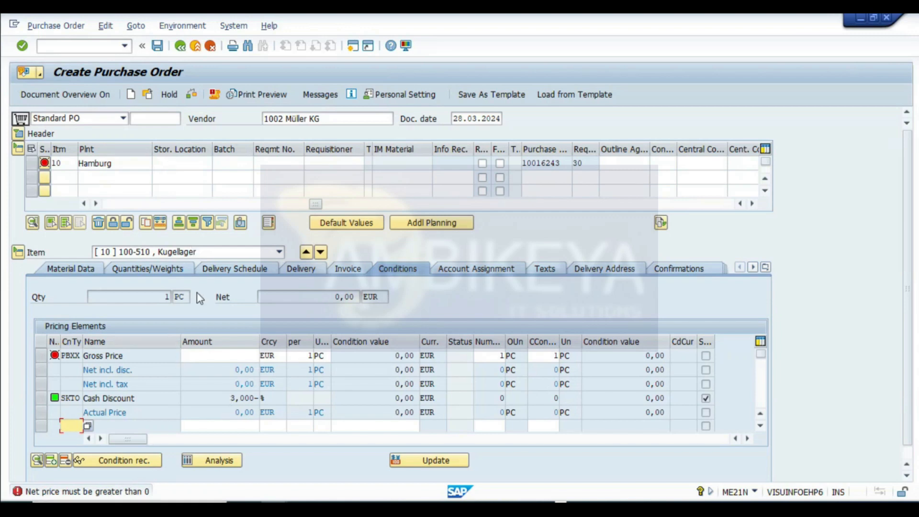
- Set the bearing item's net price to 3,92 EUR and save the purchase order
{"action": "left_click_drag", "start_coordinate": [317, 206], "coordinate": [74, 206]}
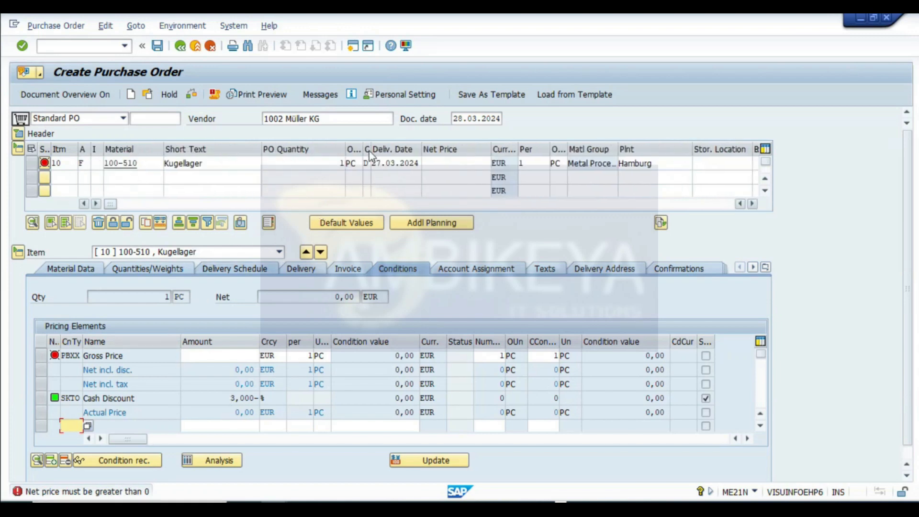
{"action": "left_click", "coordinate": [458, 165]}
{"action": "key", "text": "Return"}
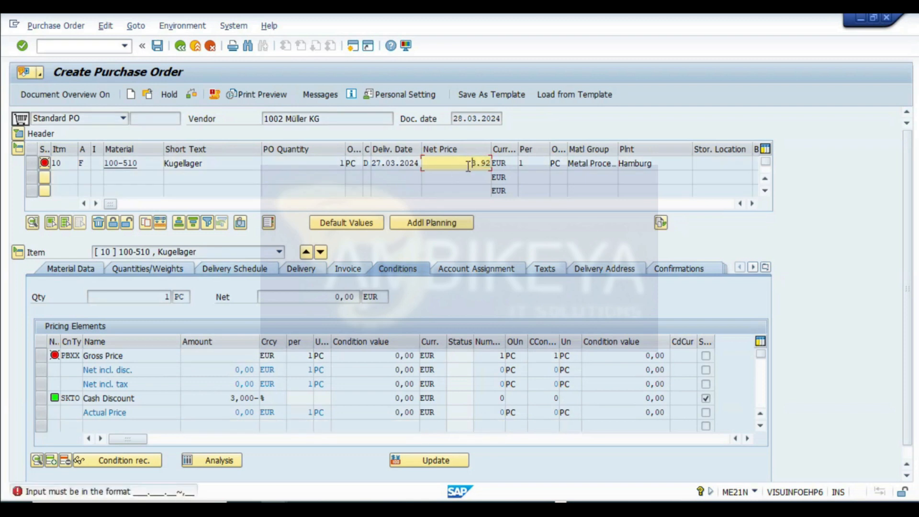
{"action": "left_click_drag", "start_coordinate": [458, 164], "coordinate": [522, 171]}
{"action": "key", "text": "Return"}
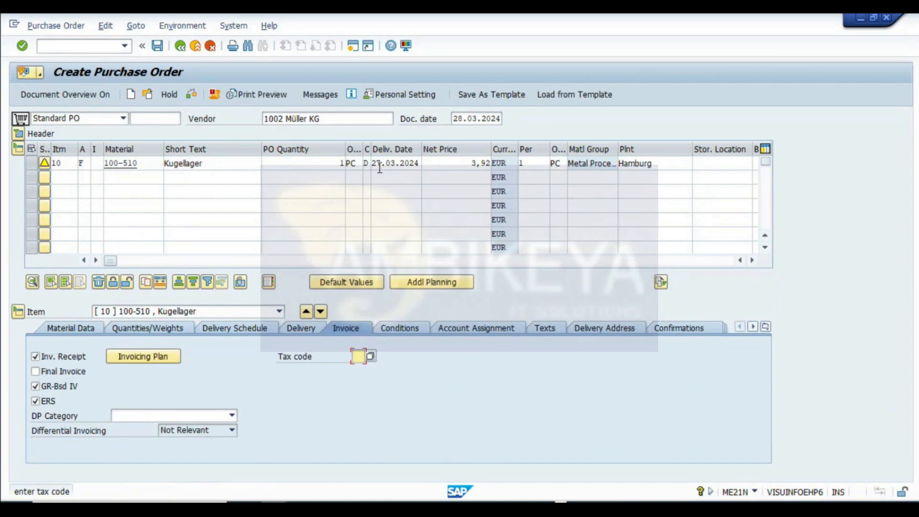
{"action": "left_click", "coordinate": [157, 46]}
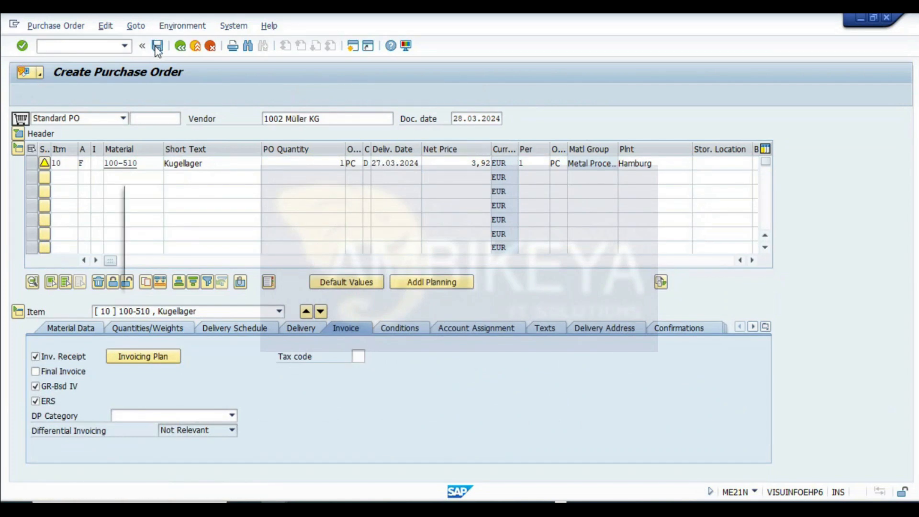
{"action": "left_click", "coordinate": [176, 274]}
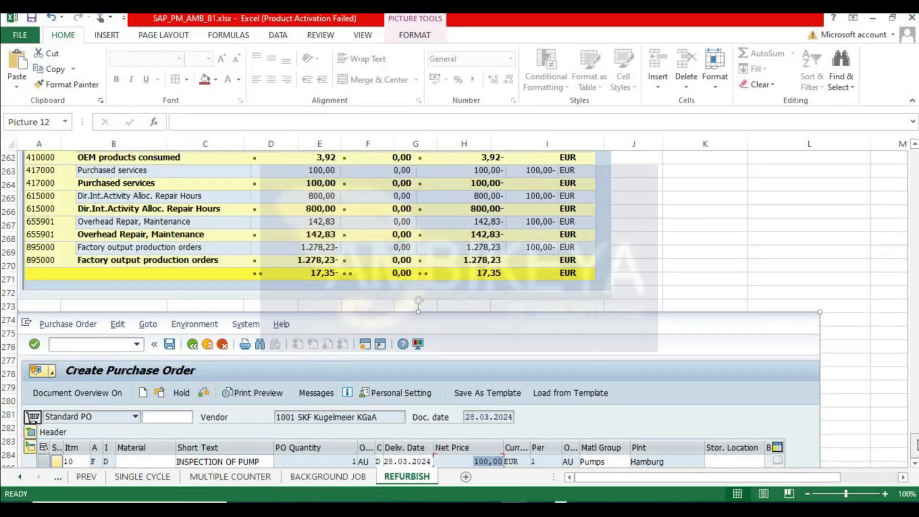
{"action": "left_click_drag", "start_coordinate": [916, 444], "coordinate": [913, 158]}
{"action": "left_click", "coordinate": [799, 363]}
{"action": "key", "text": "Right"}
{"action": "key", "text": "Right"}
{"action": "key", "text": "Right"}
{"action": "key", "text": "Right"}
{"action": "key", "text": "Right"}
{"action": "key", "text": "Right"}
{"action": "key", "text": "Right"}
{"action": "key", "text": "Right"}
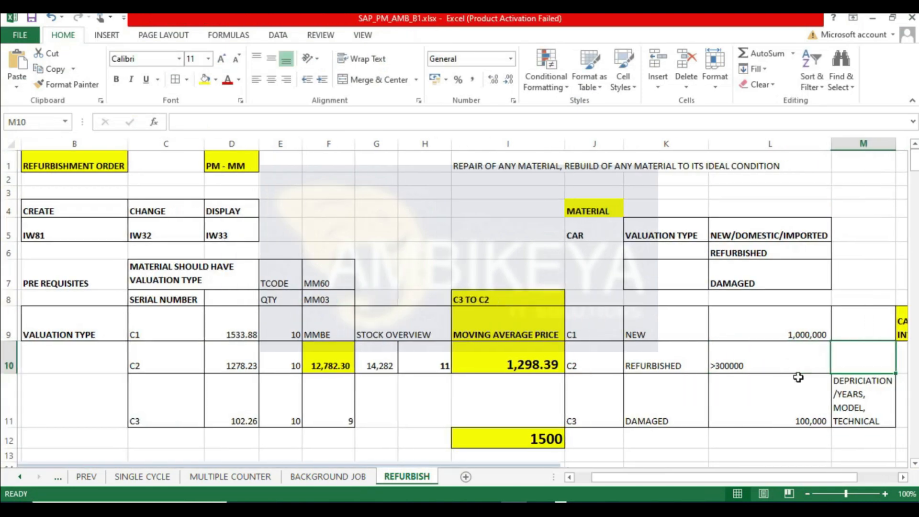
{"action": "scroll", "coordinate": [699, 325], "scroll_direction": "down", "scroll_amount": 5}
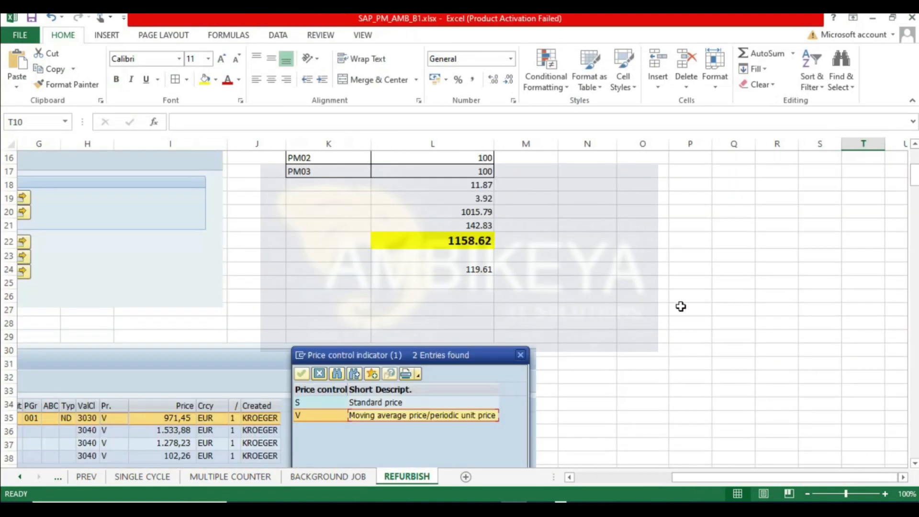
{"action": "scroll", "coordinate": [670, 311], "scroll_direction": "up", "scroll_amount": 2}
{"action": "left_click", "coordinate": [666, 293]}
{"action": "left_click_drag", "start_coordinate": [670, 298], "coordinate": [642, 330]}
{"action": "left_click", "coordinate": [662, 305]}
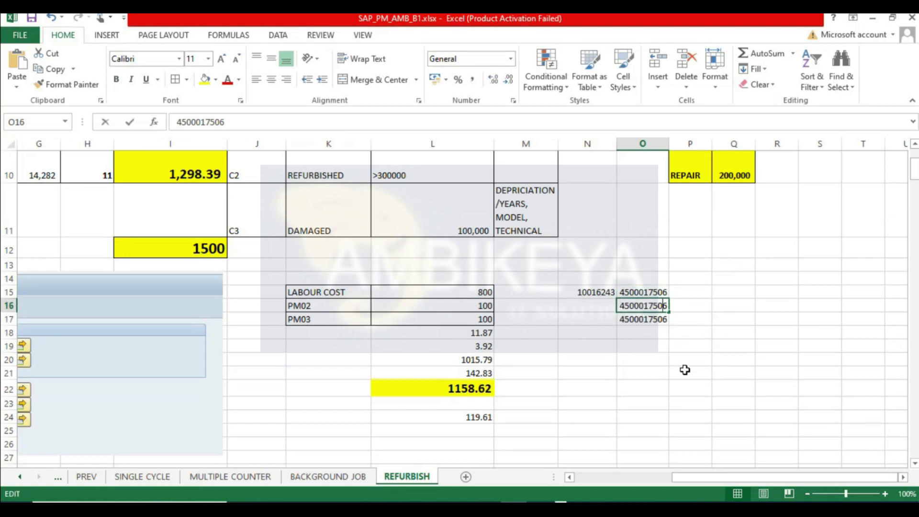
{"action": "key", "text": "F2"}
{"action": "key", "text": "BackSpace"}
{"action": "type", "text": "7"}
{"action": "key", "text": "Return"}
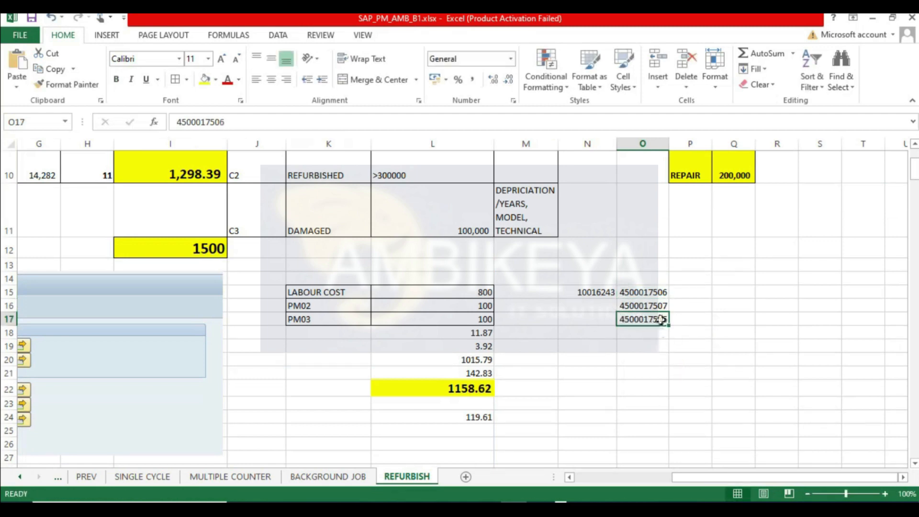
{"action": "key", "text": "F2"}
{"action": "key", "text": "BackSpace"}
{"action": "key", "text": "Return"}
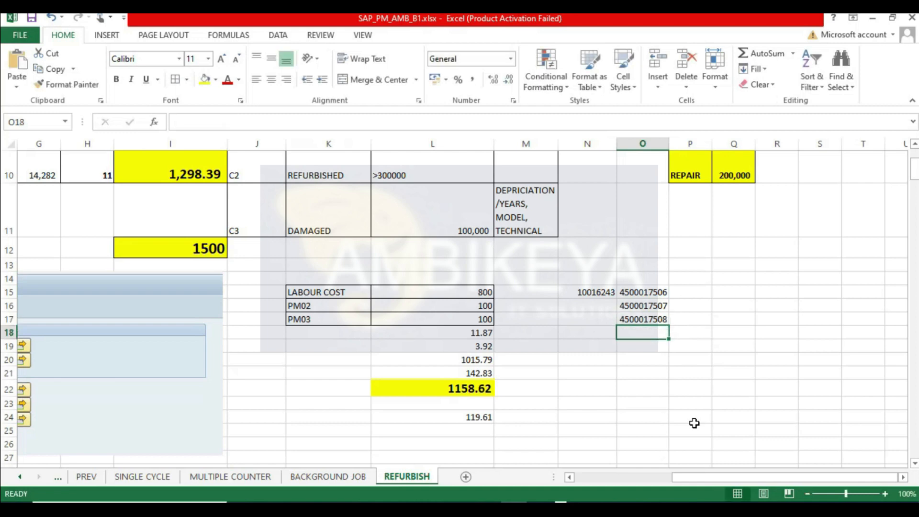
- Enter NON STOCK in cell P17 next to the last purchase order and autofit column P
{"action": "left_click", "coordinate": [684, 309]}
{"action": "left_click", "coordinate": [694, 319]}
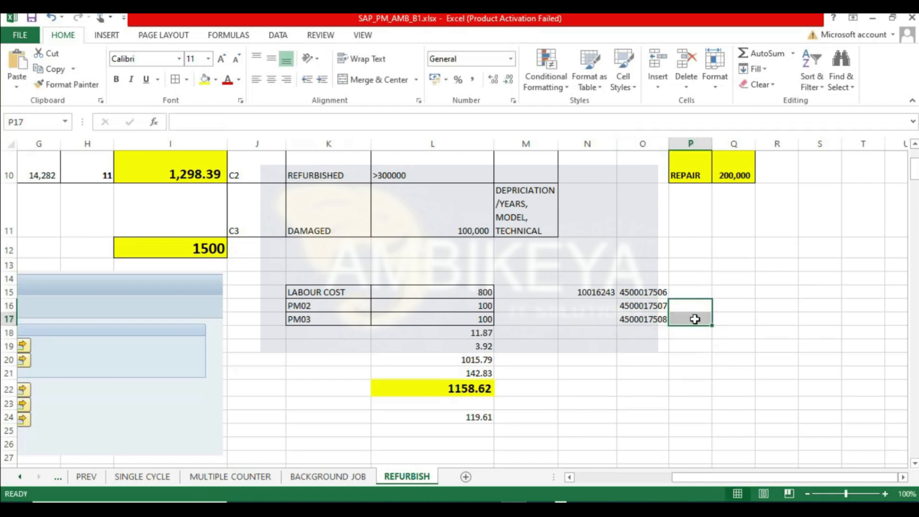
{"action": "type", "text": "N"}
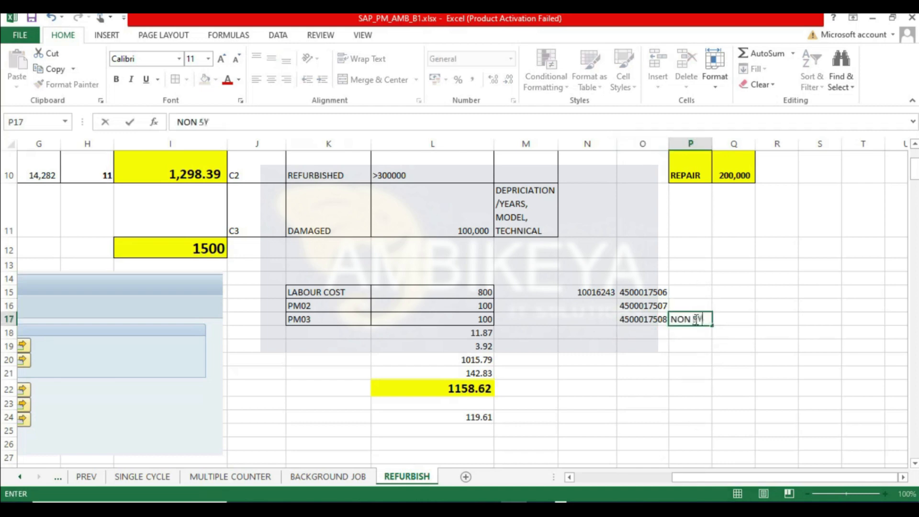
{"action": "type", "text": "ON STOCK"}
{"action": "key", "text": "Return"}
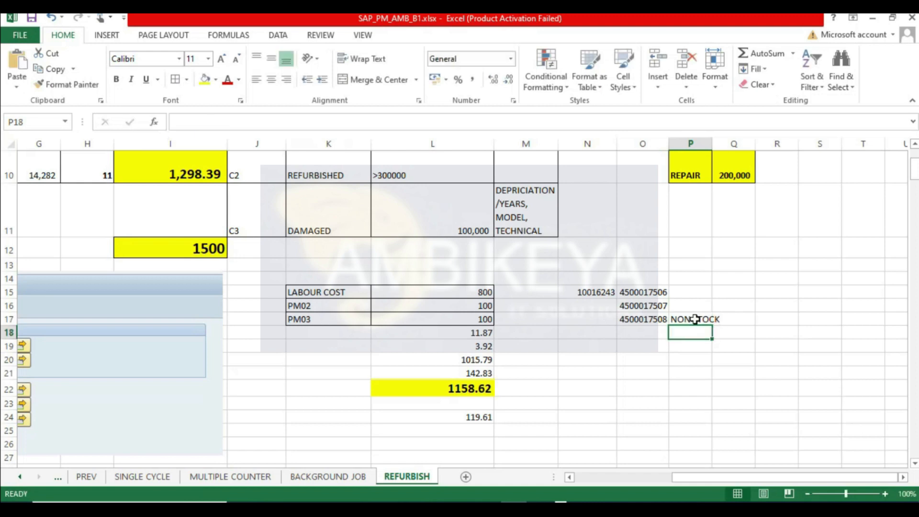
{"action": "left_click", "coordinate": [695, 319]}
{"action": "double_click", "coordinate": [712, 143]}
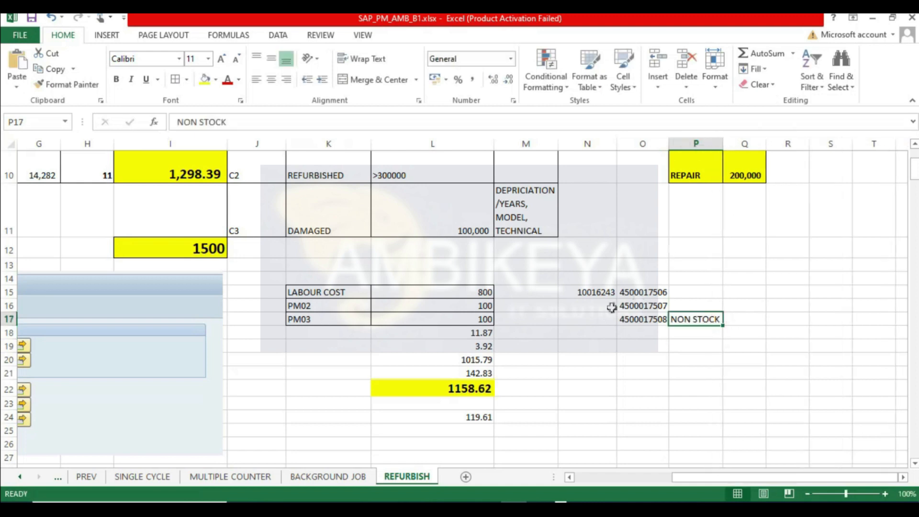
- Switch back to the SAP session and start transaction MIGO
{"action": "left_click", "coordinate": [607, 333]}
{"action": "left_click", "coordinate": [606, 349]}
{"action": "key", "text": "alt+Tab"}
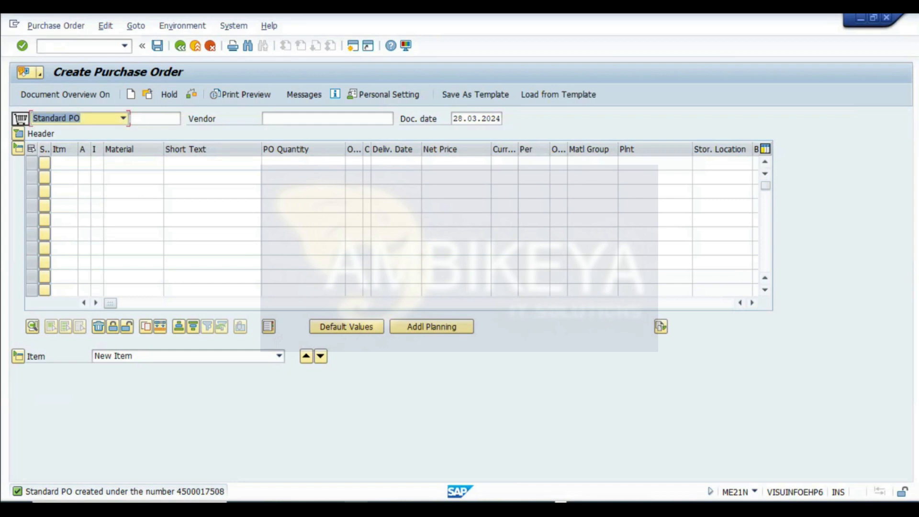
{"action": "left_click", "coordinate": [184, 49]}
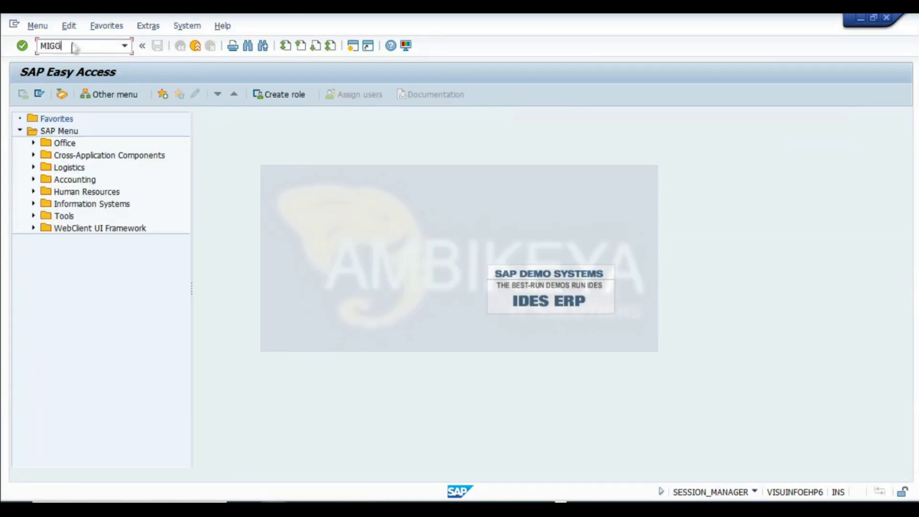
{"action": "type", "text": "MIGO"}
{"action": "key", "text": "Return"}
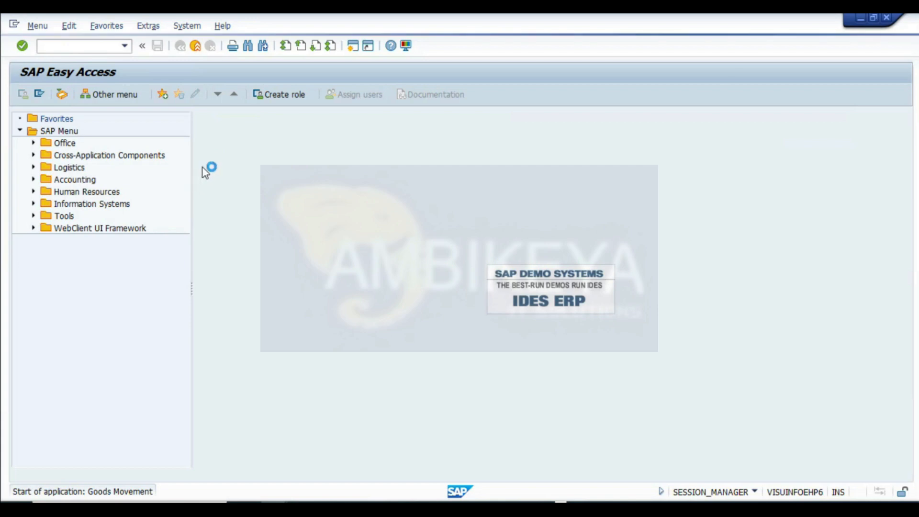
- Set up a goods issue against refurbishment order 821340 in MIGO
{"action": "mouse_move", "coordinate": [363, 509]}
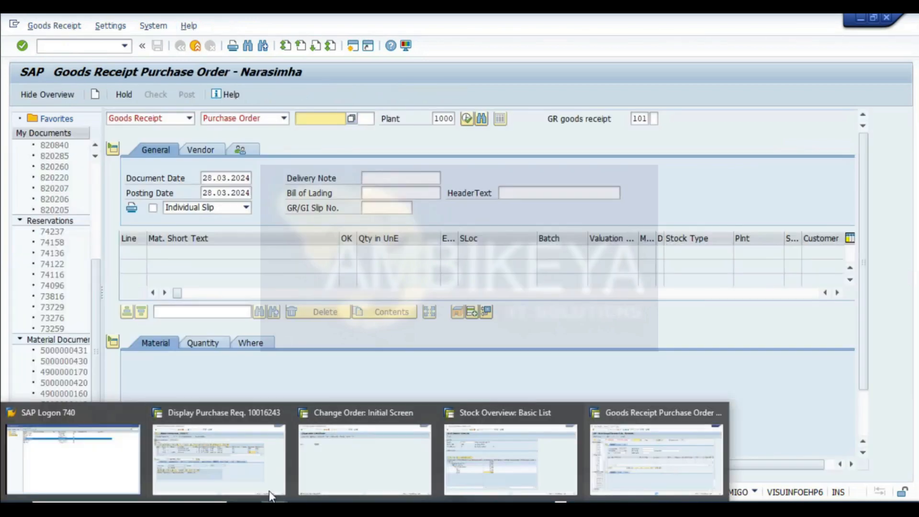
{"action": "left_click", "coordinate": [391, 451]}
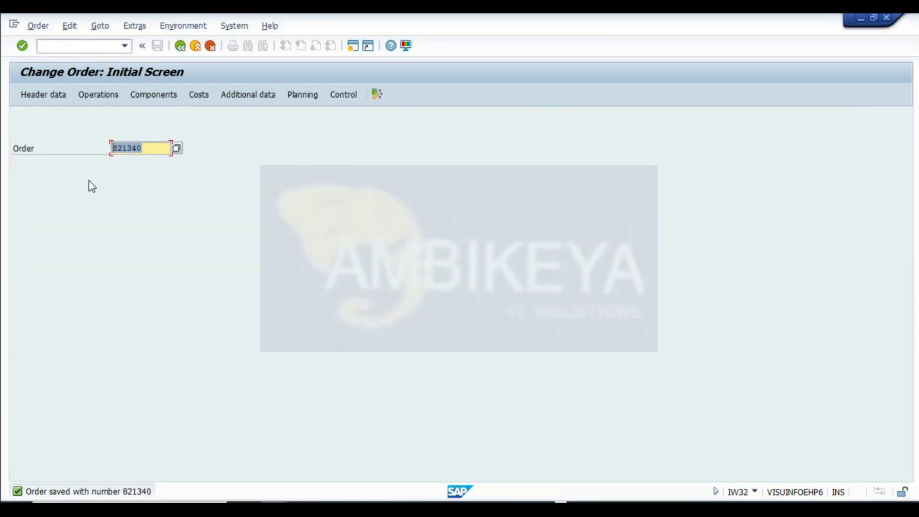
{"action": "key", "text": "alt+Tab"}
{"action": "left_click", "coordinate": [143, 118]}
{"action": "left_click", "coordinate": [131, 142]}
{"action": "left_click", "coordinate": [243, 118]}
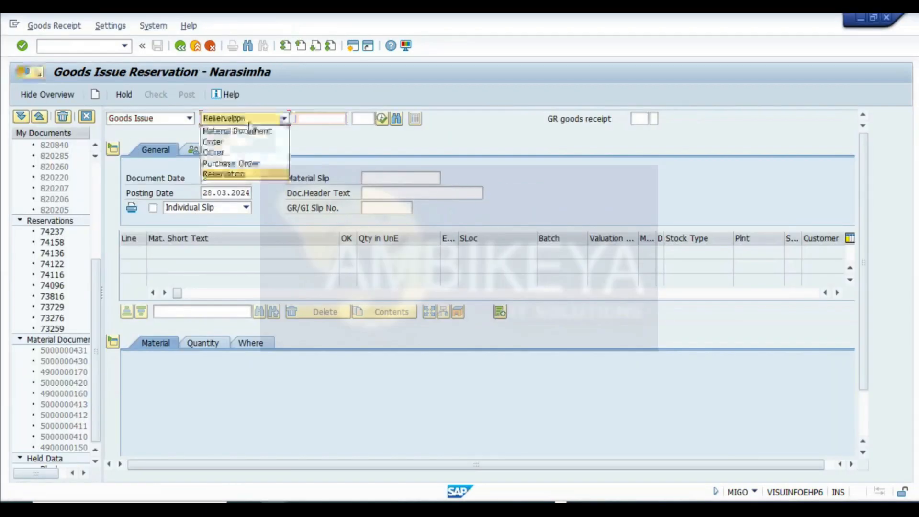
{"action": "left_click", "coordinate": [240, 142]}
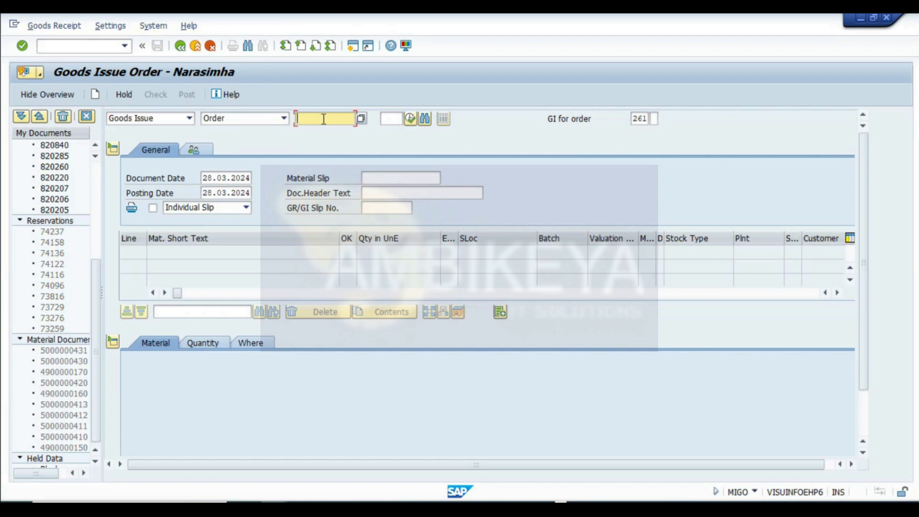
{"action": "left_click", "coordinate": [410, 124]}
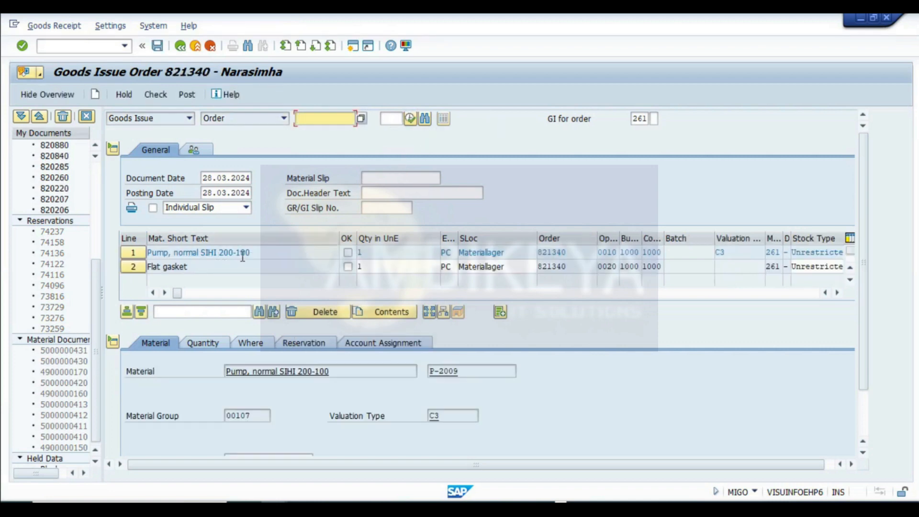
- Examine the pump line's valuation type and compare it with the material's stock overview by valuation type
{"action": "left_click_drag", "start_coordinate": [251, 252], "coordinate": [16, 289]}
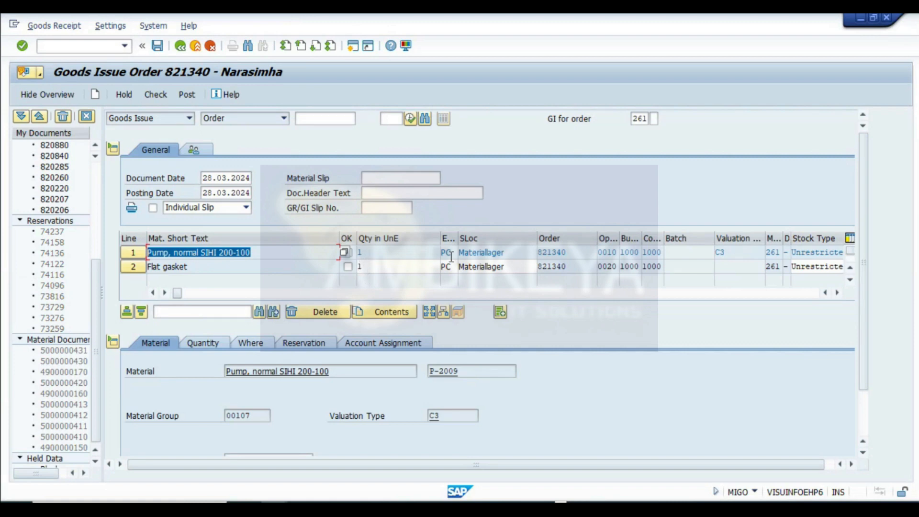
{"action": "left_click_drag", "start_coordinate": [732, 254], "coordinate": [155, 296]}
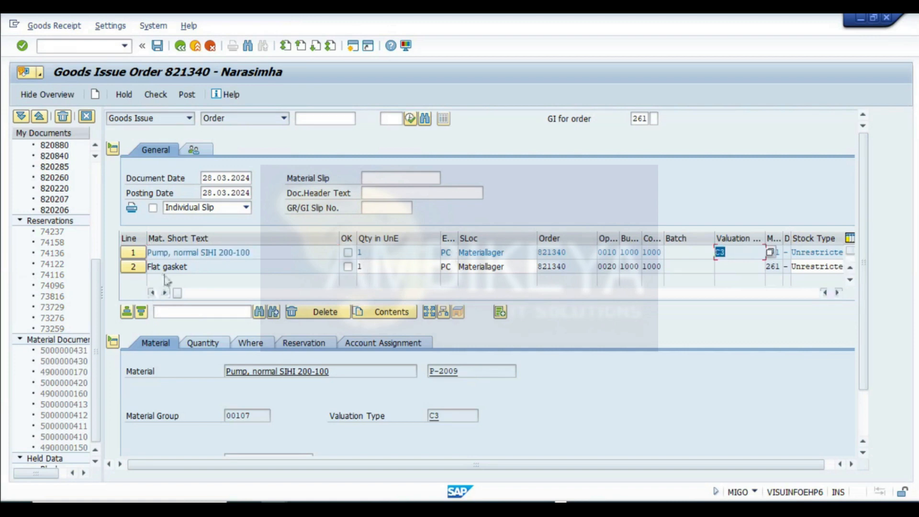
{"action": "mouse_move", "coordinate": [316, 411]}
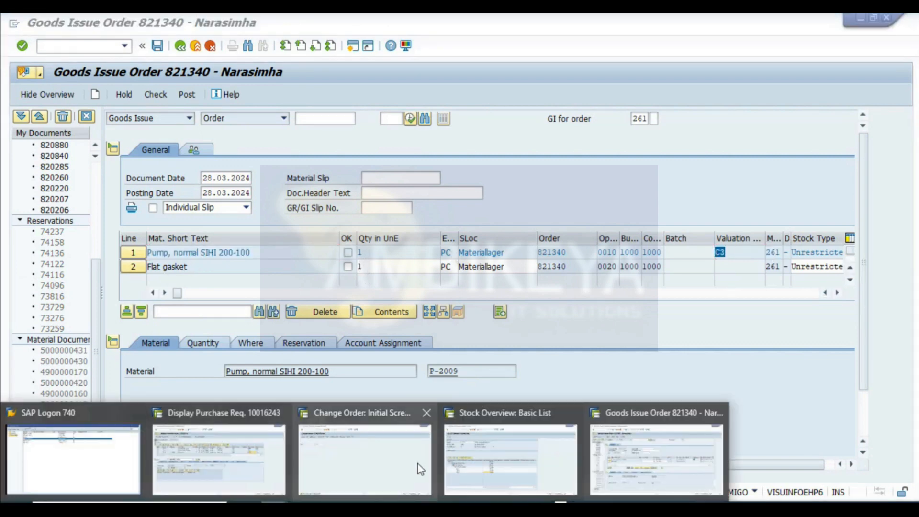
{"action": "left_click", "coordinate": [508, 460]}
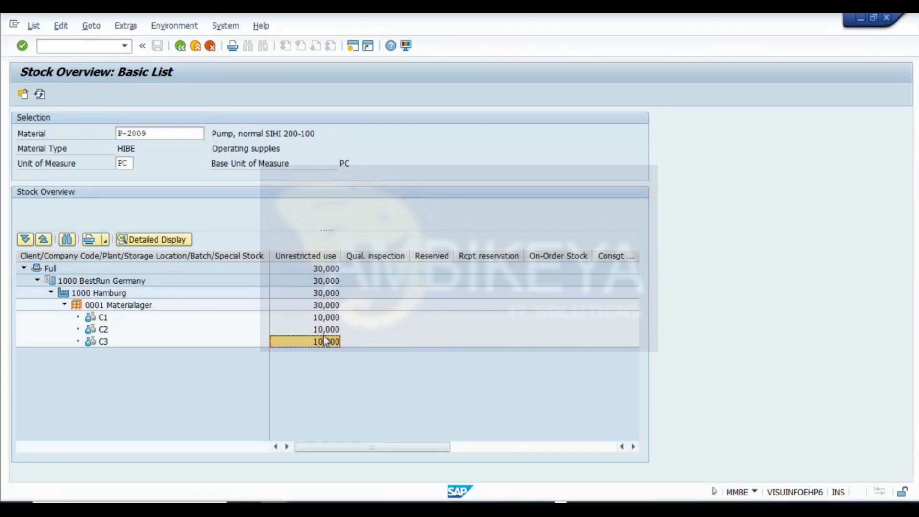
{"action": "key", "text": "alt+Tab"}
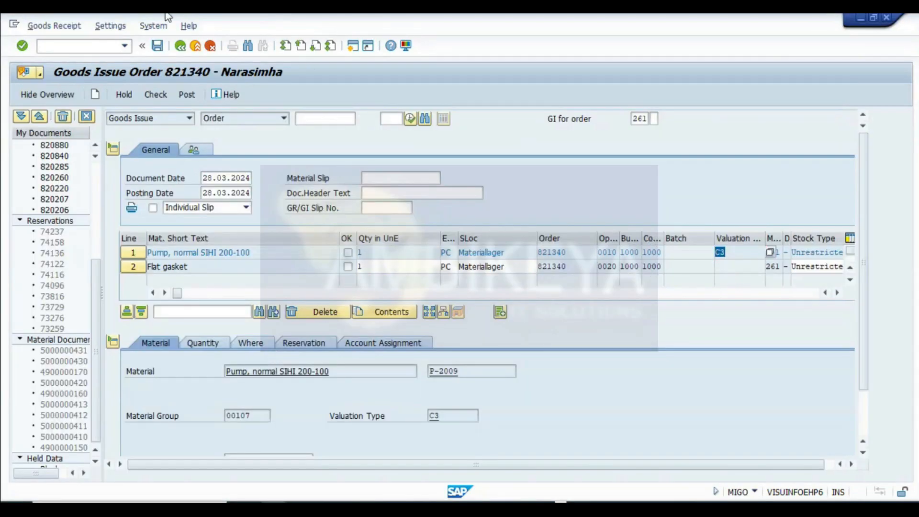
{"action": "key", "text": "alt+Tab"}
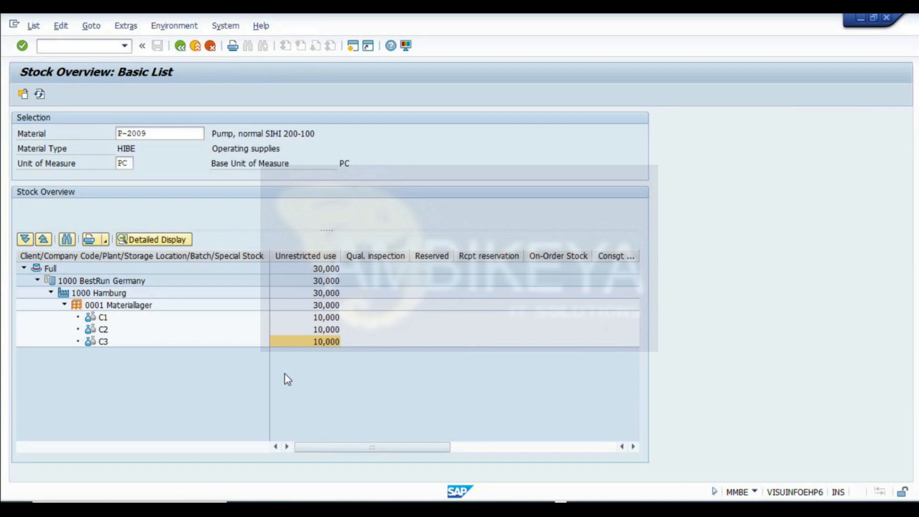
{"action": "key", "text": "alt+Tab"}
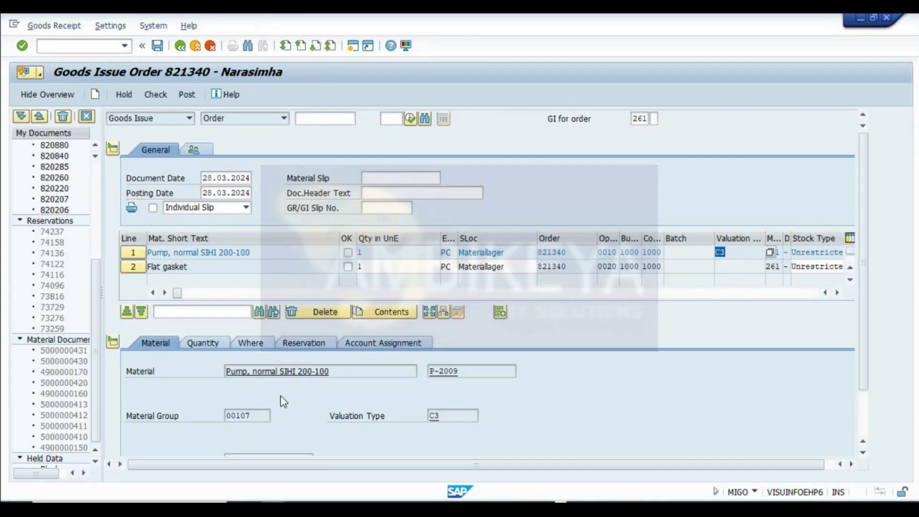
- Mark both items OK, check and post the goods issue for refurbishment order 821340
{"action": "scroll", "coordinate": [382, 425], "scroll_direction": "down", "scroll_amount": 3}
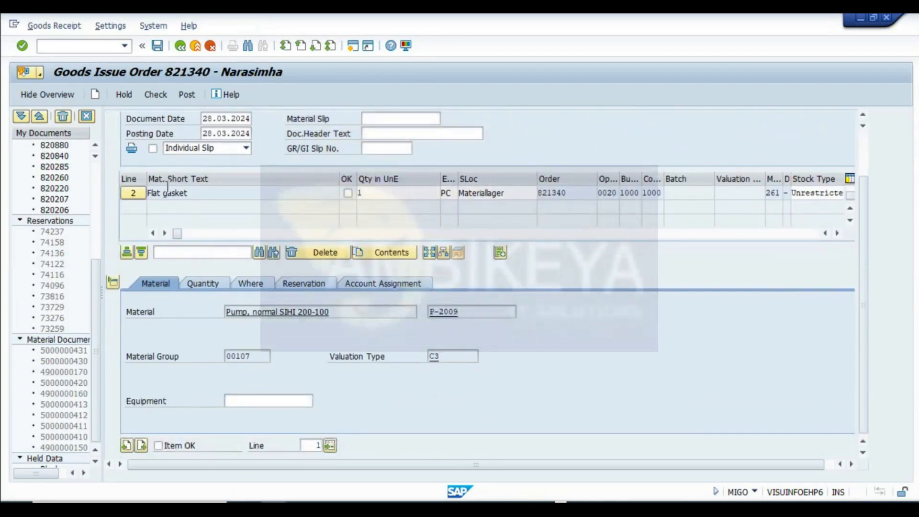
{"action": "scroll", "coordinate": [232, 346], "scroll_direction": "up", "scroll_amount": 3}
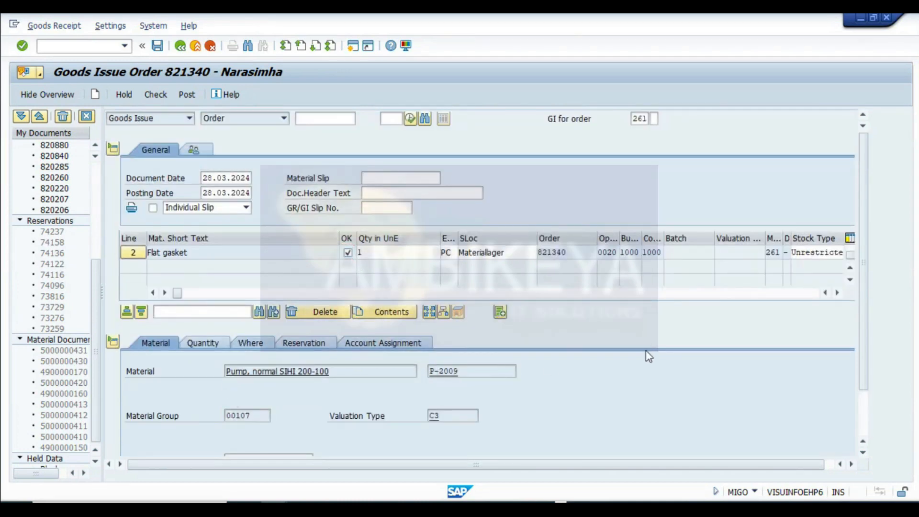
{"action": "scroll", "coordinate": [488, 261], "scroll_direction": "up", "scroll_amount": 1}
{"action": "left_click", "coordinate": [157, 97]}
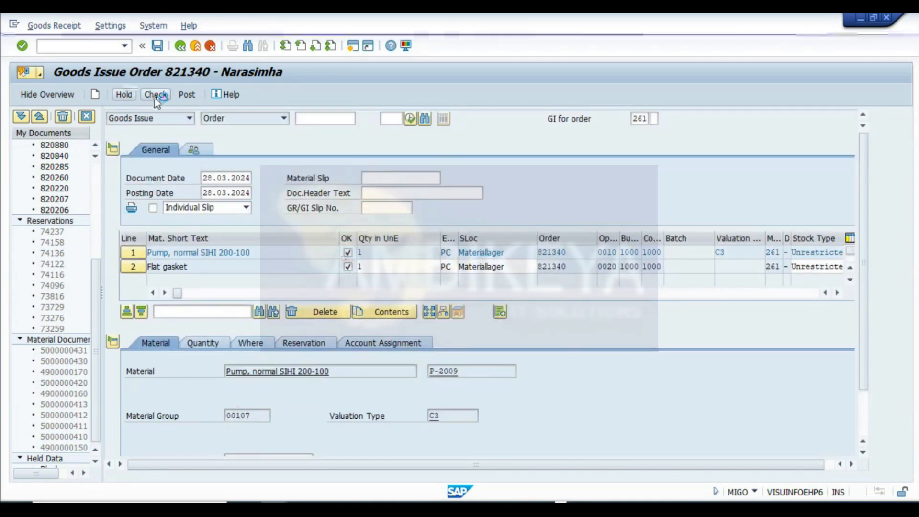
{"action": "left_click", "coordinate": [187, 96]}
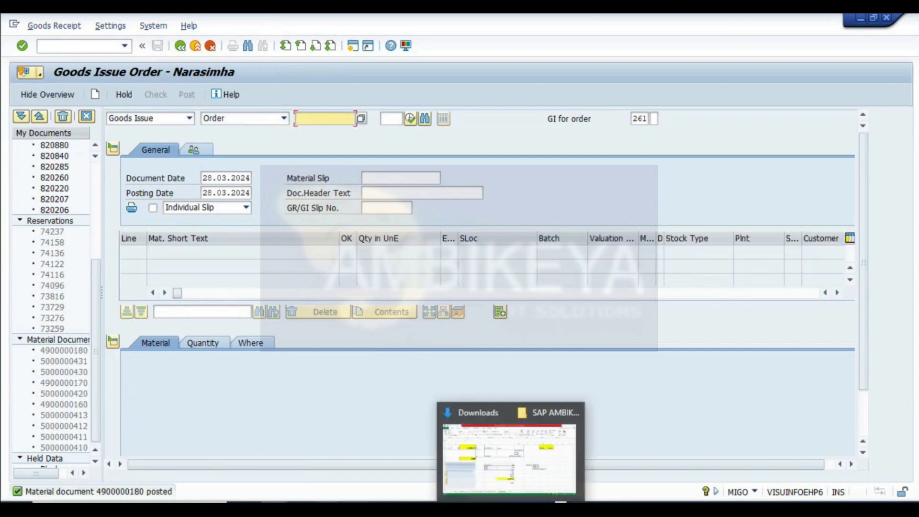
- Capture a screenshot of the pump's stock overview and paste it into the REFURBISH sheet at cell A311
{"action": "mouse_move", "coordinate": [345, 502]}
{"action": "left_click", "coordinate": [497, 459]}
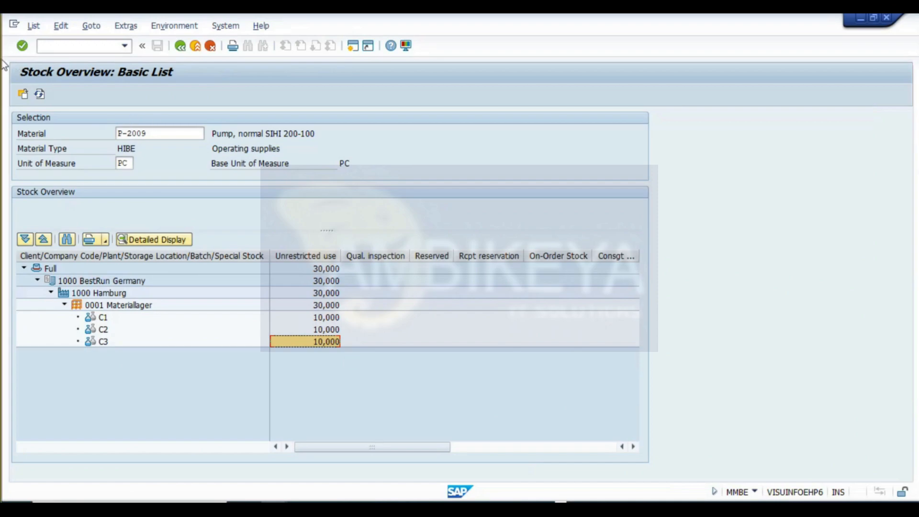
{"action": "key", "text": "super+shift+s"}
{"action": "left_click_drag", "start_coordinate": [6, 60], "coordinate": [317, 191]}
{"action": "left_click_drag", "start_coordinate": [402, 294], "coordinate": [351, 362]}
{"action": "left_click", "coordinate": [513, 507]}
{"action": "left_click_drag", "start_coordinate": [914, 169], "coordinate": [915, 458]}
{"action": "left_click_drag", "start_coordinate": [689, 478], "coordinate": [583, 493]}
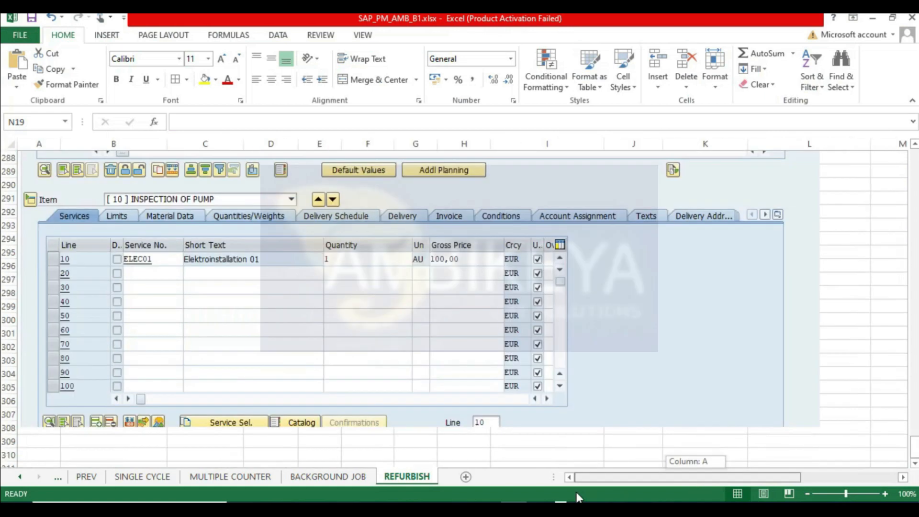
{"action": "scroll", "coordinate": [225, 385], "scroll_direction": "down", "scroll_amount": 5}
{"action": "left_click", "coordinate": [43, 266]}
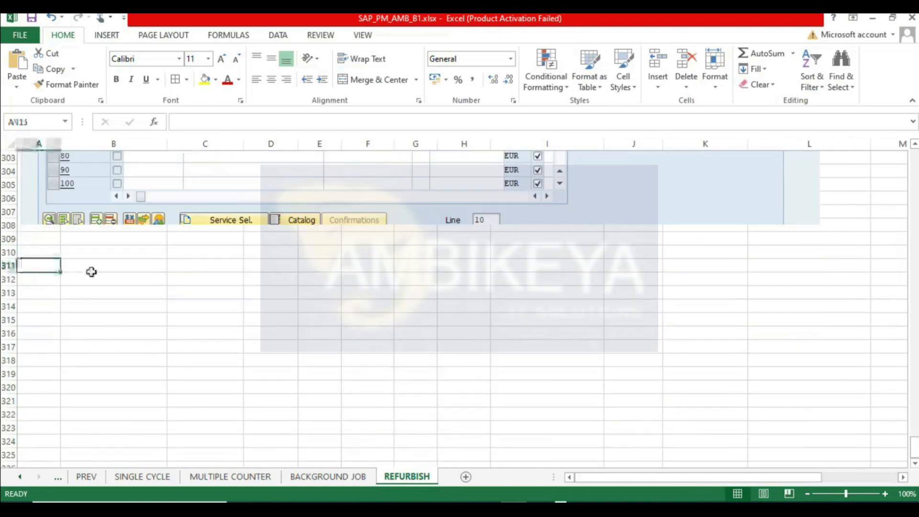
{"action": "key", "text": "ctrl+v"}
- Refresh the pump's stock overview to check the C3 valuation stock after the goods issue
{"action": "scroll", "coordinate": [471, 248], "scroll_direction": "down", "scroll_amount": 3}
{"action": "left_click", "coordinate": [472, 248]}
{"action": "key", "text": "alt+Tab"}
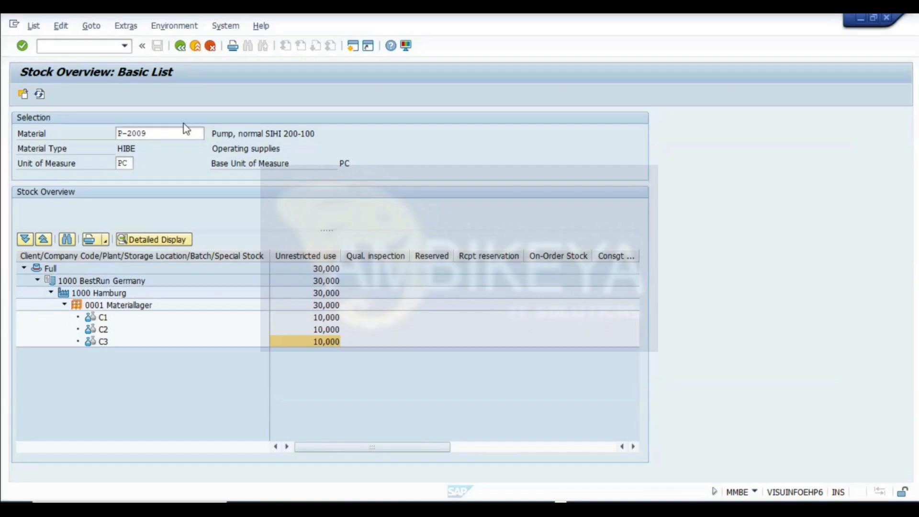
{"action": "left_click", "coordinate": [39, 95]}
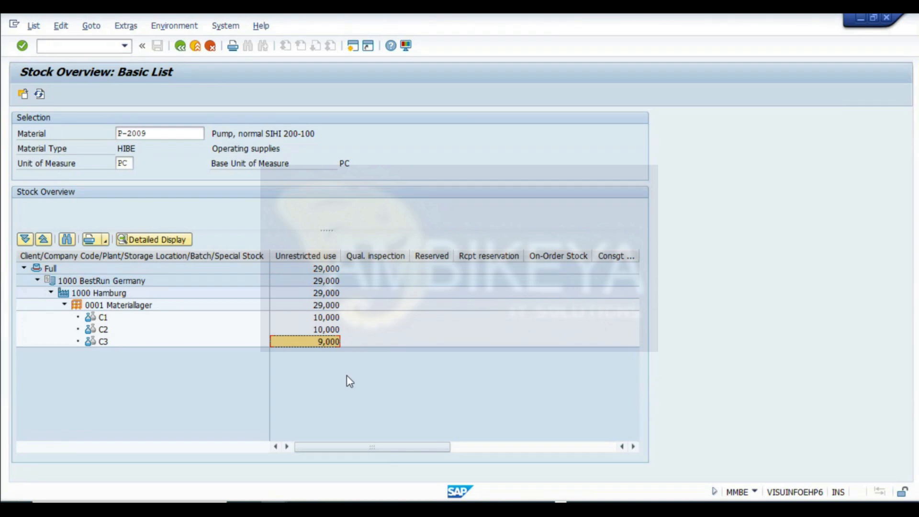
{"action": "left_click", "coordinate": [332, 332]}
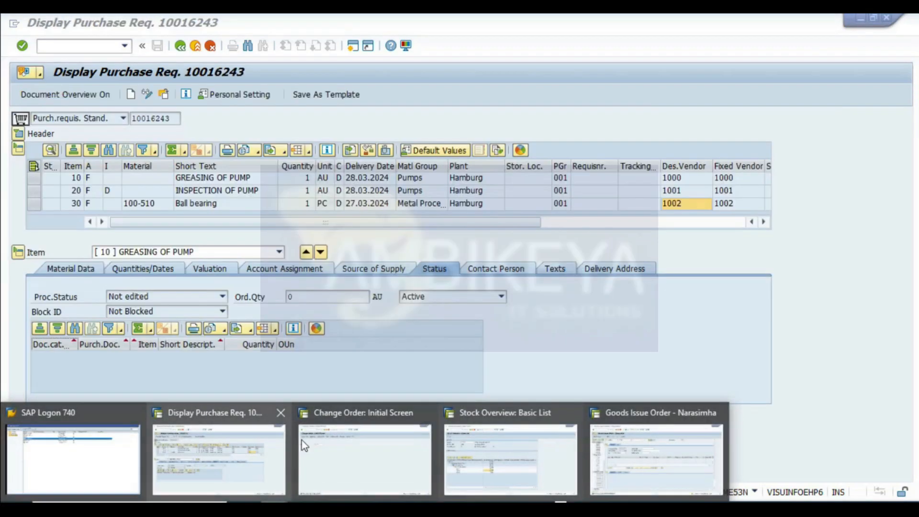
- Open the plan/actual cost report from the costs of refurbishment order 821340
{"action": "left_click", "coordinate": [301, 440]}
{"action": "left_click", "coordinate": [48, 95]}
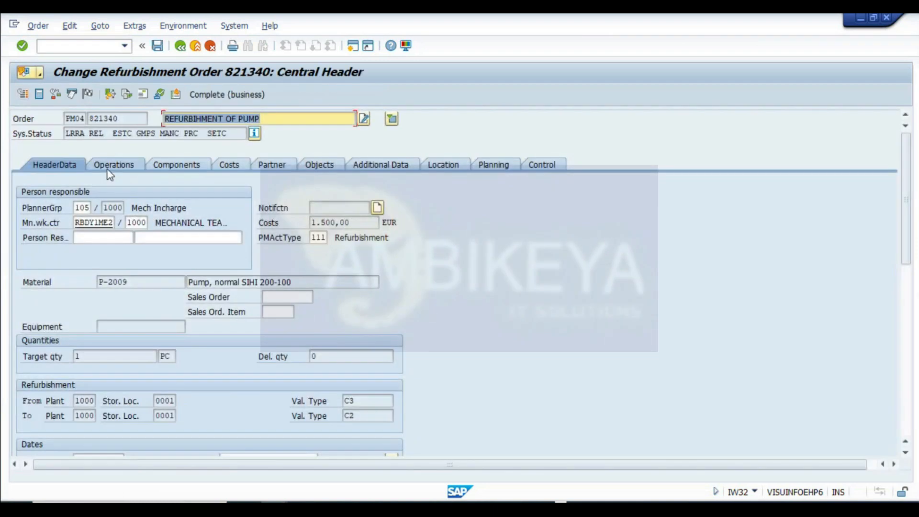
{"action": "left_click", "coordinate": [138, 133]}
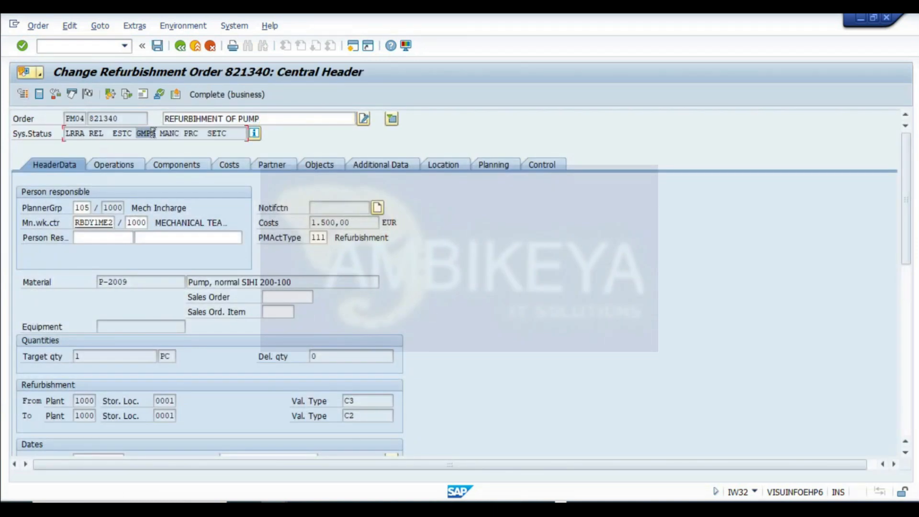
{"action": "left_click", "coordinate": [232, 167]}
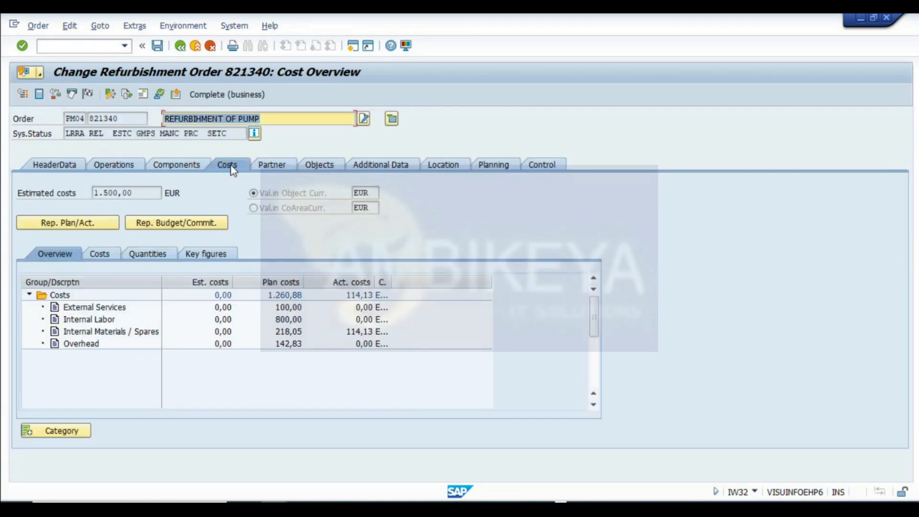
{"action": "left_click", "coordinate": [86, 224]}
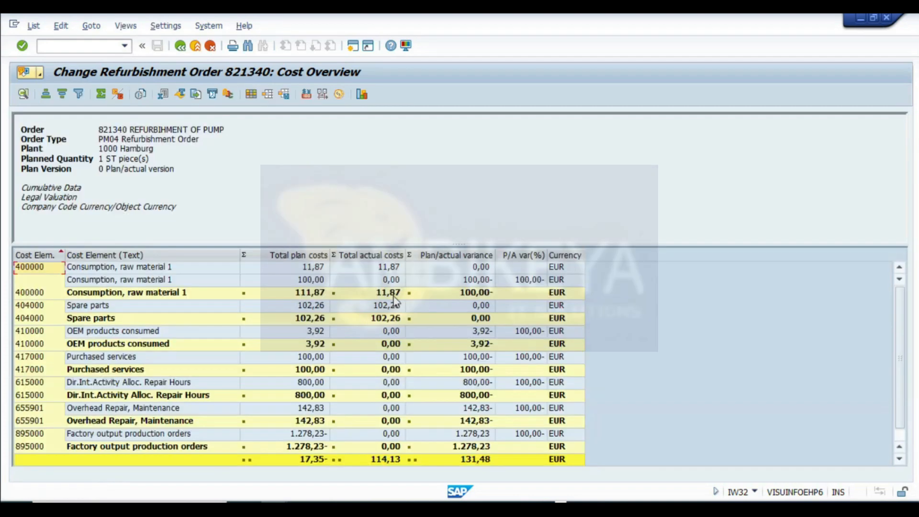
- Examine the raw material consumption and spare parts rows of the cost report
{"action": "left_click", "coordinate": [393, 293]}
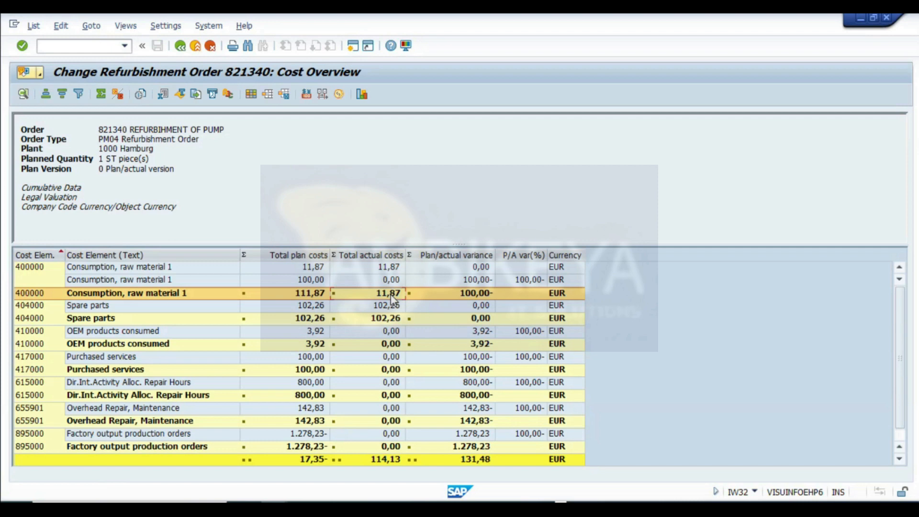
{"action": "left_click", "coordinate": [392, 307]}
{"action": "left_click", "coordinate": [390, 318]}
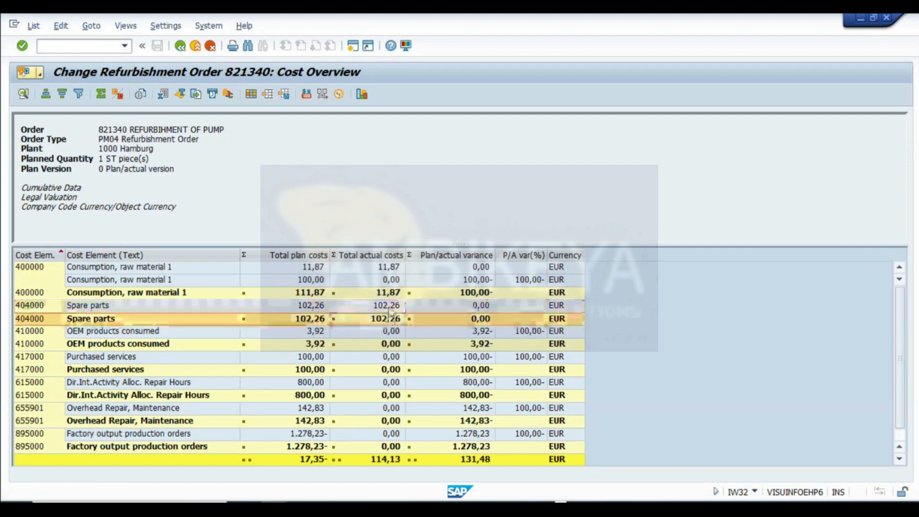
{"action": "left_click", "coordinate": [390, 307]}
{"action": "left_click", "coordinate": [390, 318]}
{"action": "left_click", "coordinate": [390, 307]}
{"action": "left_click", "coordinate": [389, 318]}
{"action": "left_click", "coordinate": [390, 306]}
{"action": "left_click", "coordinate": [390, 318]}
{"action": "left_click", "coordinate": [389, 307]}
{"action": "left_click", "coordinate": [380, 318]}
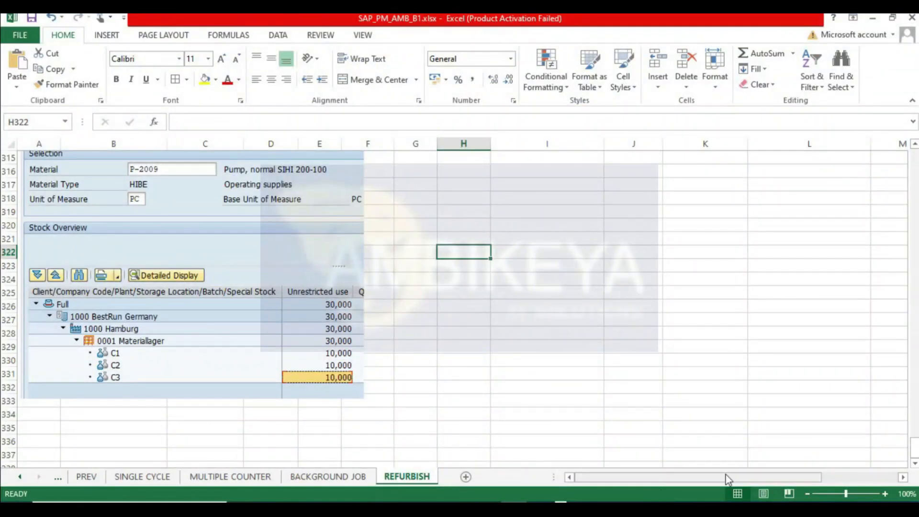
- Enter the spare parts cost 102.26 in cell L20 of the costing sheet
{"action": "left_click_drag", "start_coordinate": [728, 475], "coordinate": [746, 476]}
{"action": "scroll", "coordinate": [723, 292], "scroll_direction": "up", "scroll_amount": 20}
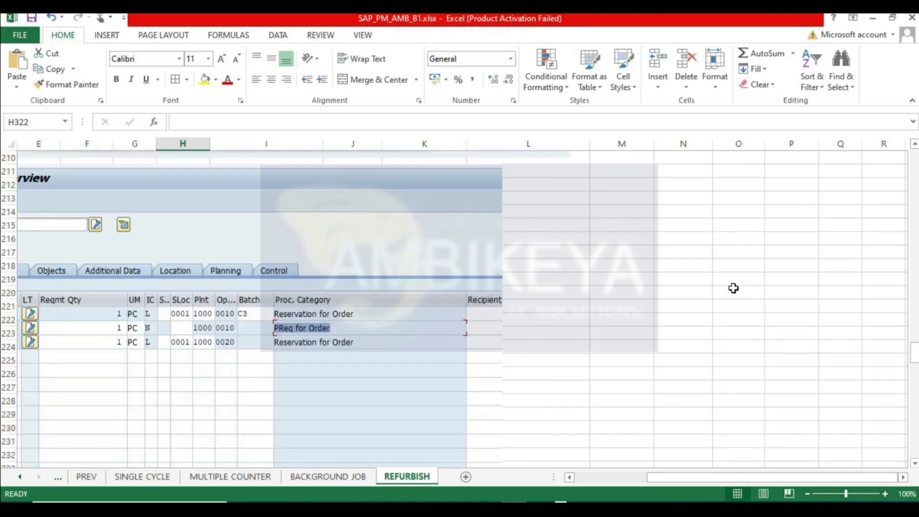
{"action": "scroll", "coordinate": [733, 288], "scroll_direction": "up", "scroll_amount": 20}
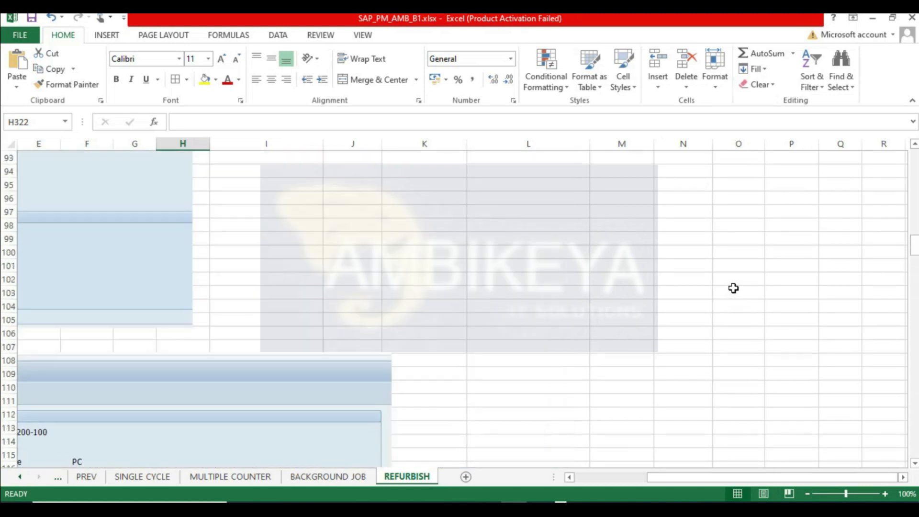
{"action": "scroll", "coordinate": [734, 288], "scroll_direction": "up", "scroll_amount": 17}
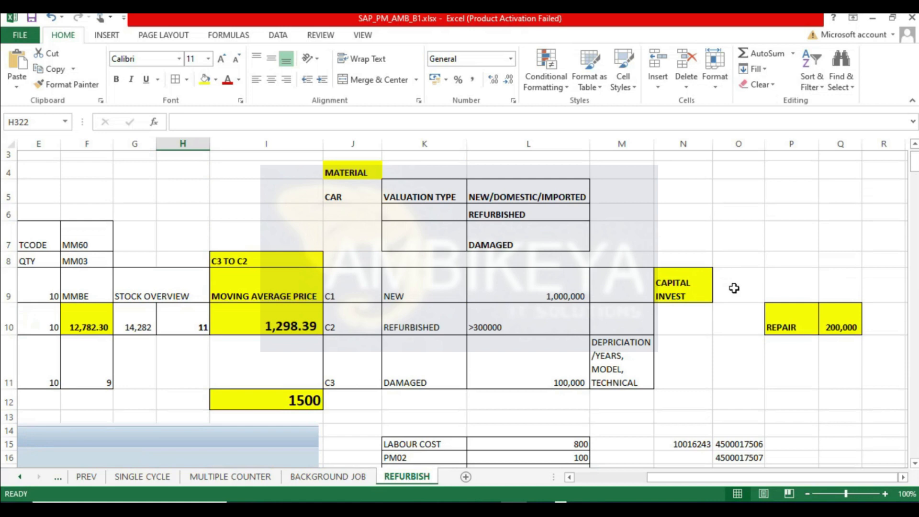
{"action": "scroll", "coordinate": [699, 286], "scroll_direction": "down", "scroll_amount": 3}
{"action": "scroll", "coordinate": [564, 277], "scroll_direction": "up", "scroll_amount": 2}
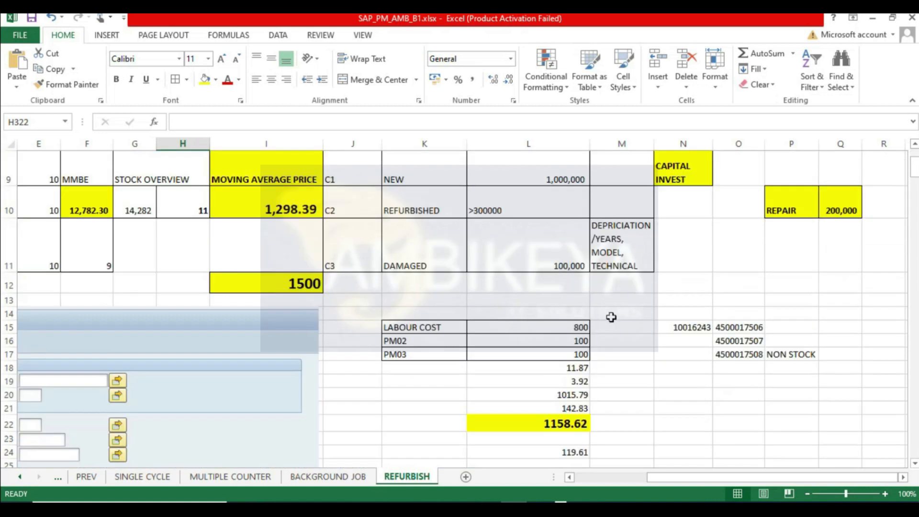
{"action": "scroll", "coordinate": [608, 330], "scroll_direction": "down", "scroll_amount": 1}
{"action": "scroll", "coordinate": [632, 339], "scroll_direction": "up", "scroll_amount": 1}
{"action": "left_click_drag", "start_coordinate": [564, 396], "coordinate": [567, 452]}
{"action": "left_click_drag", "start_coordinate": [564, 390], "coordinate": [565, 404]}
{"action": "left_click", "coordinate": [564, 395]}
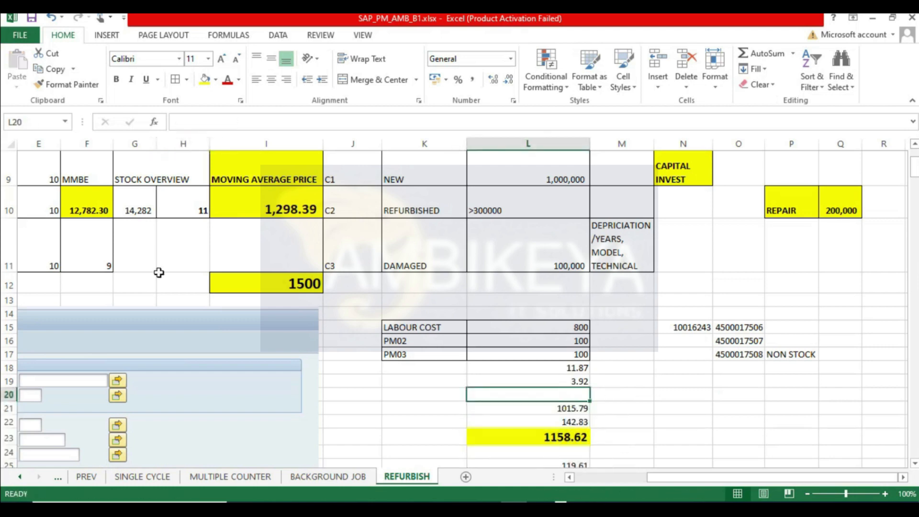
{"action": "mouse_move", "coordinate": [687, 477]}
{"action": "left_mouse_down"}
{"action": "mouse_move", "coordinate": [632, 485]}
{"action": "mouse_move", "coordinate": [679, 480]}
{"action": "left_mouse_up"}
{"action": "type", "text": "102.26"}
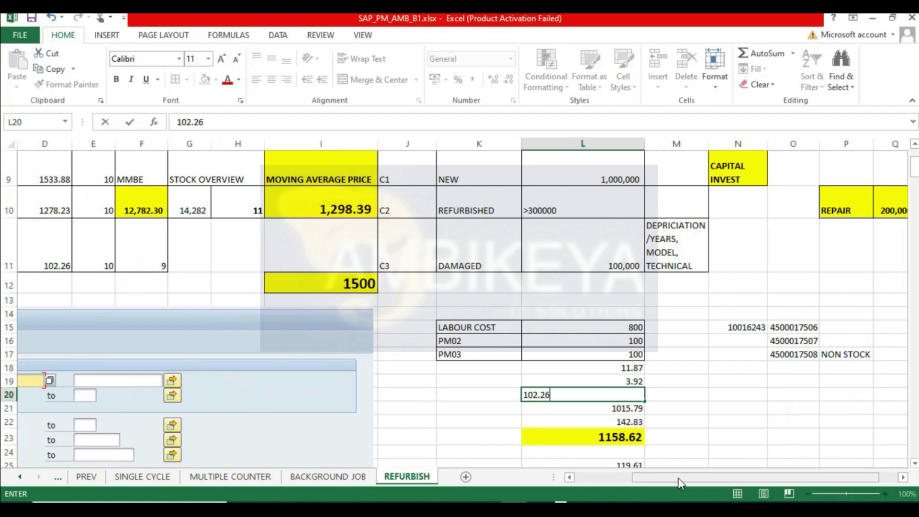
{"action": "key", "text": "Return"}
- Inspect the sum formulas in cells L21 and L23 of the costing sheet
{"action": "scroll", "coordinate": [718, 431], "scroll_direction": "down", "scroll_amount": 1}
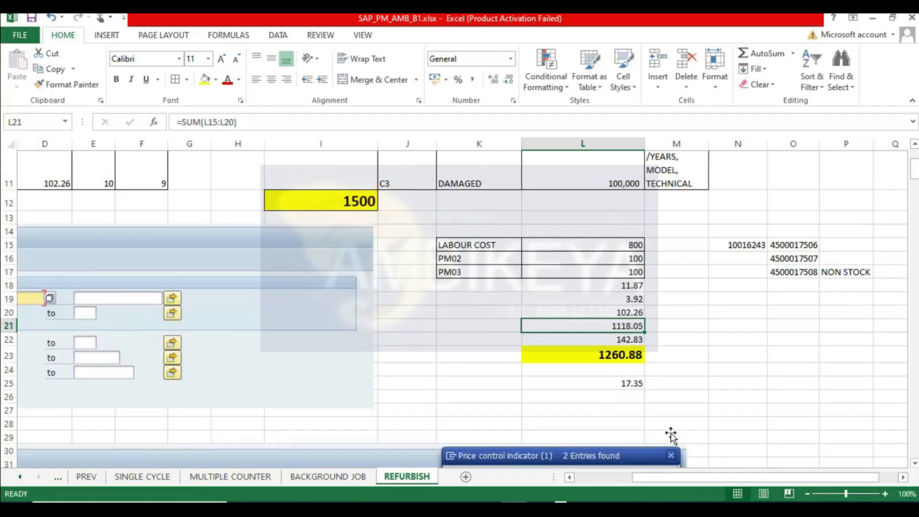
{"action": "double_click", "coordinate": [621, 303]}
{"action": "left_click", "coordinate": [713, 312]}
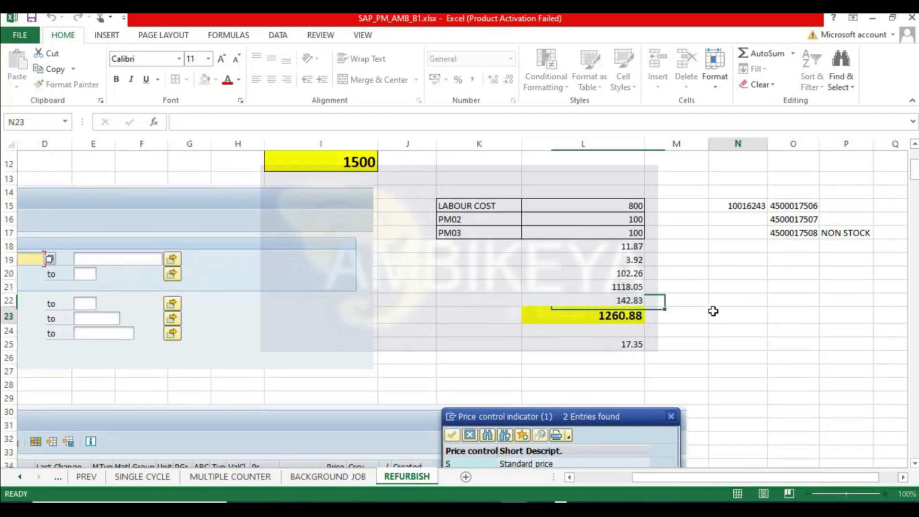
{"action": "double_click", "coordinate": [619, 316]}
{"action": "left_click", "coordinate": [712, 339]}
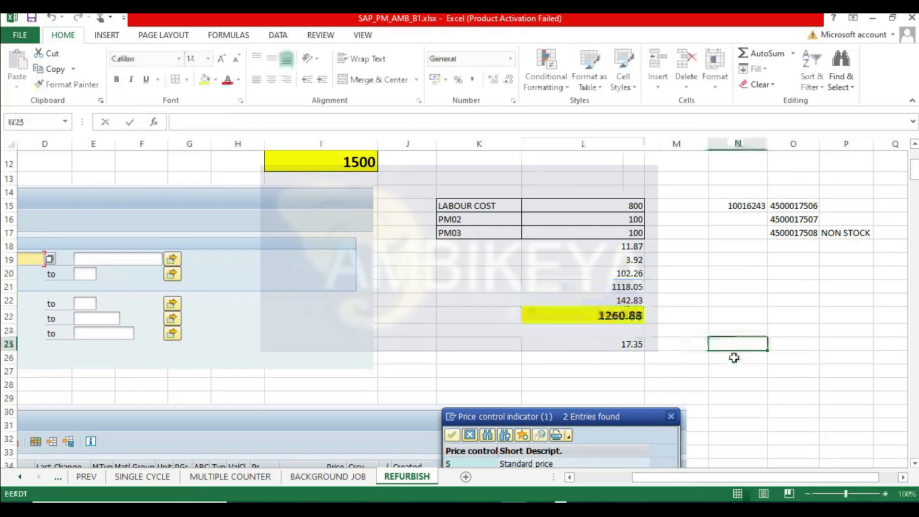
- Review the refurbishment order's component list and the procurement category of each component
{"action": "key", "text": "alt+Tab"}
{"action": "scroll", "coordinate": [358, 410], "scroll_direction": "down", "scroll_amount": 1}
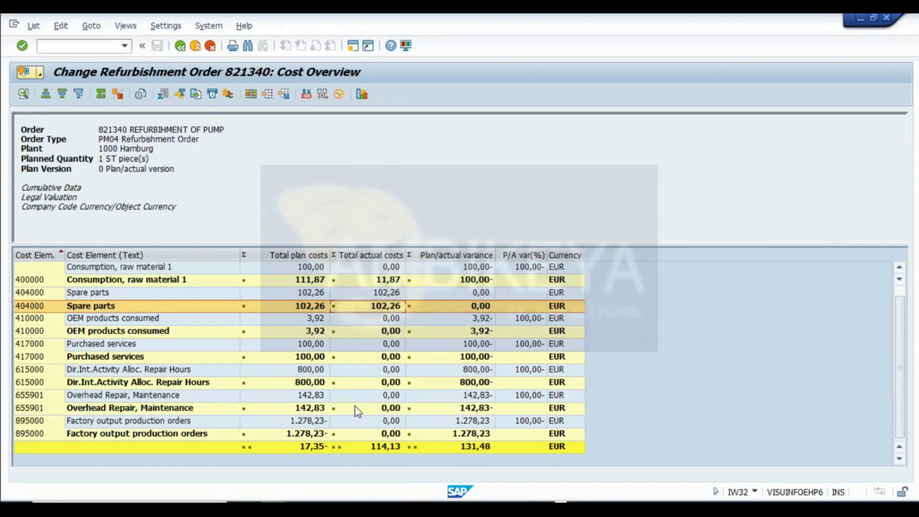
{"action": "left_click", "coordinate": [181, 47]}
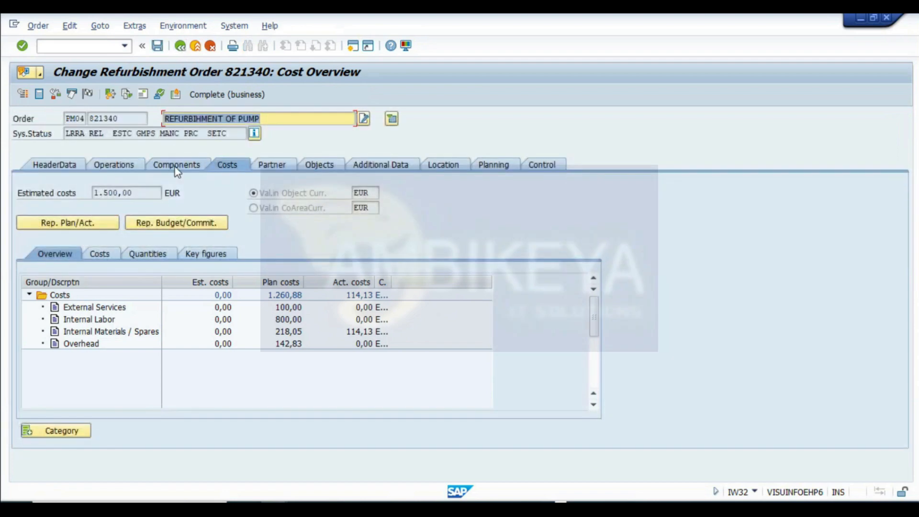
{"action": "left_click", "coordinate": [178, 165]}
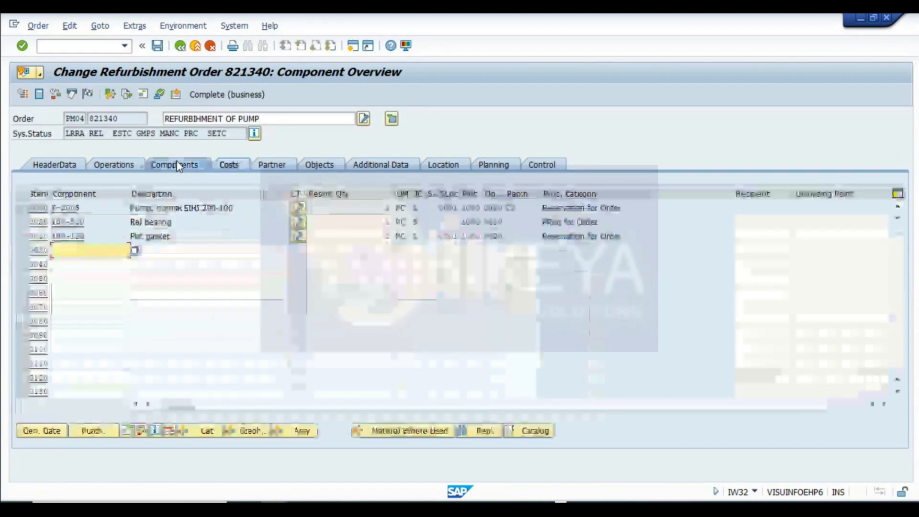
{"action": "left_click", "coordinate": [249, 209]}
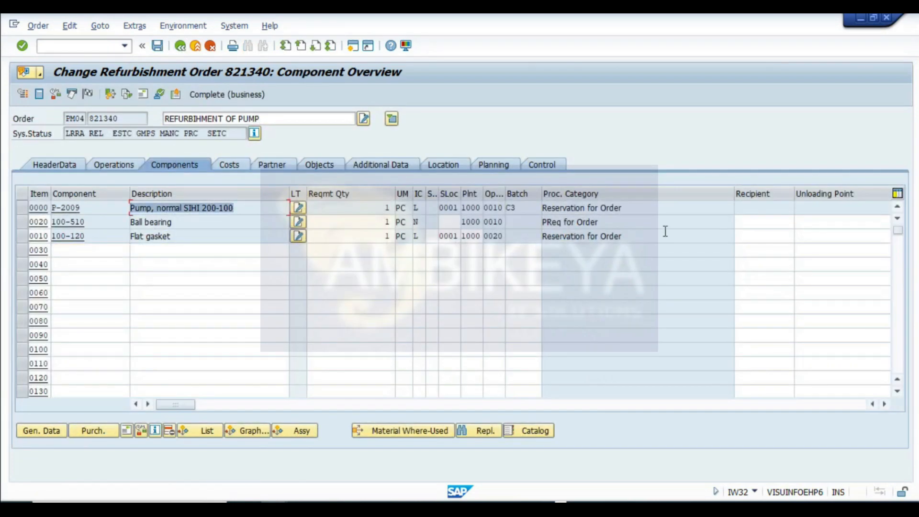
{"action": "left_click", "coordinate": [593, 209]}
{"action": "left_click", "coordinate": [183, 222]}
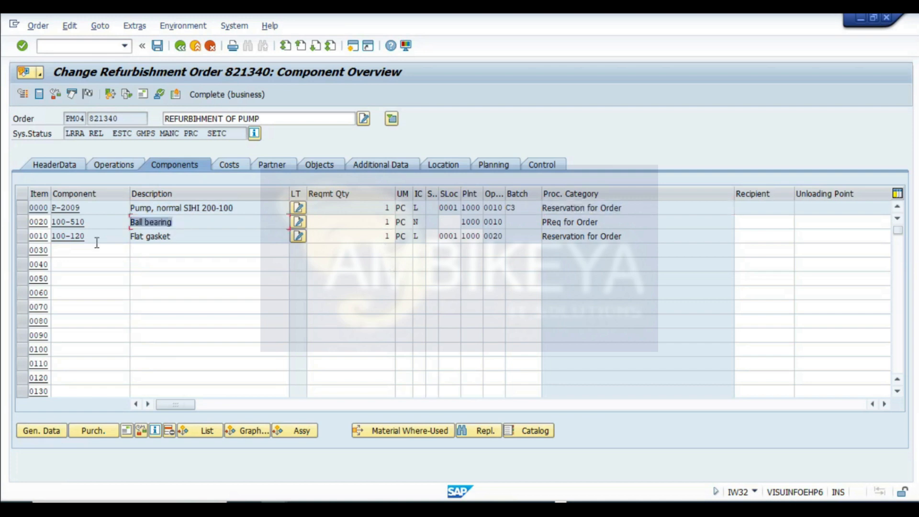
{"action": "left_click_drag", "start_coordinate": [629, 238], "coordinate": [445, 239]}
{"action": "left_click", "coordinate": [577, 223]}
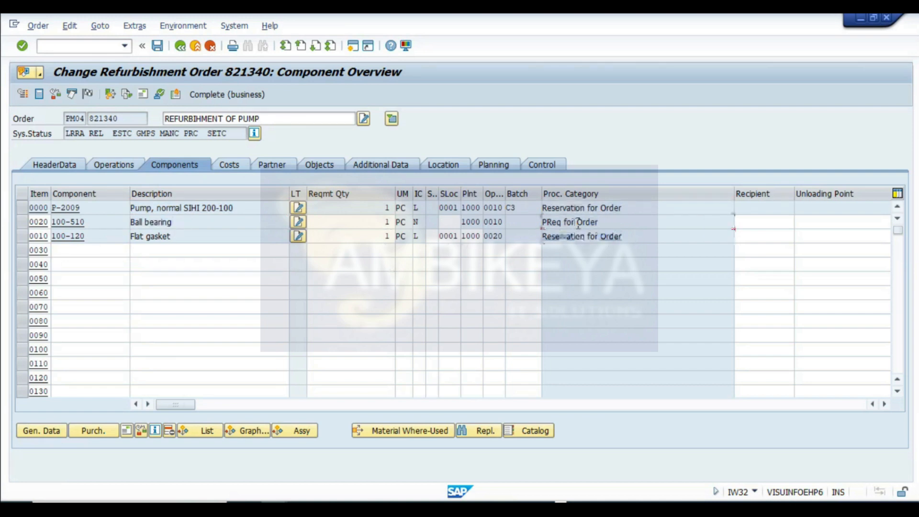
{"action": "left_click_drag", "start_coordinate": [629, 222], "coordinate": [377, 206]}
- Exit the refurbishment order without saving and return to the goods issue session
{"action": "left_click", "coordinate": [179, 46]}
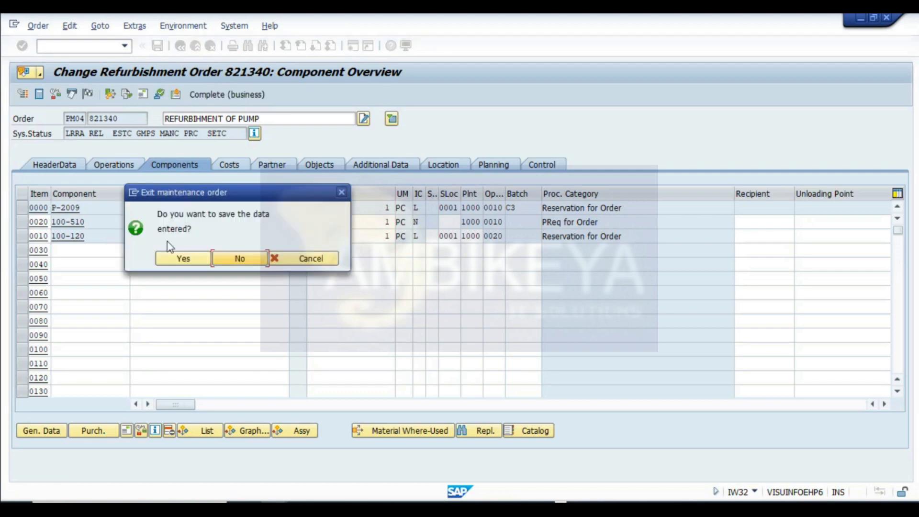
{"action": "left_click", "coordinate": [205, 260]}
{"action": "left_click", "coordinate": [272, 507]}
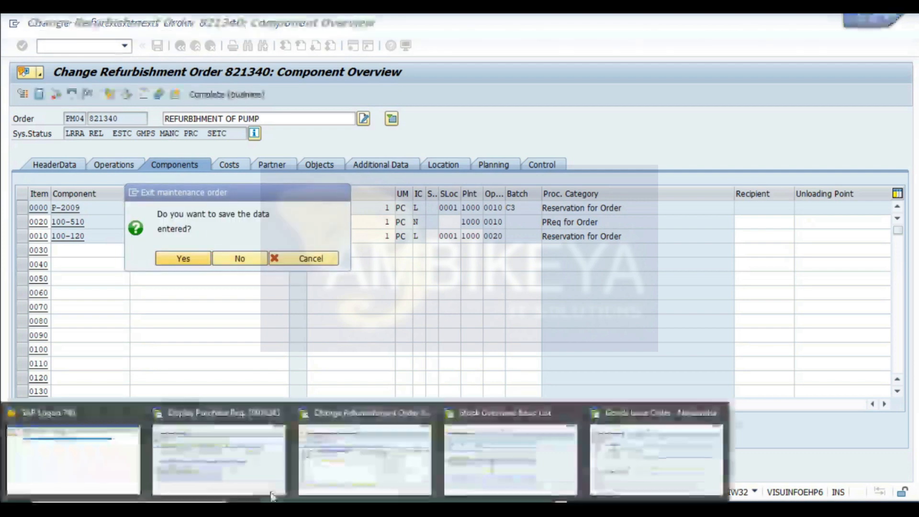
{"action": "left_click", "coordinate": [659, 455]}
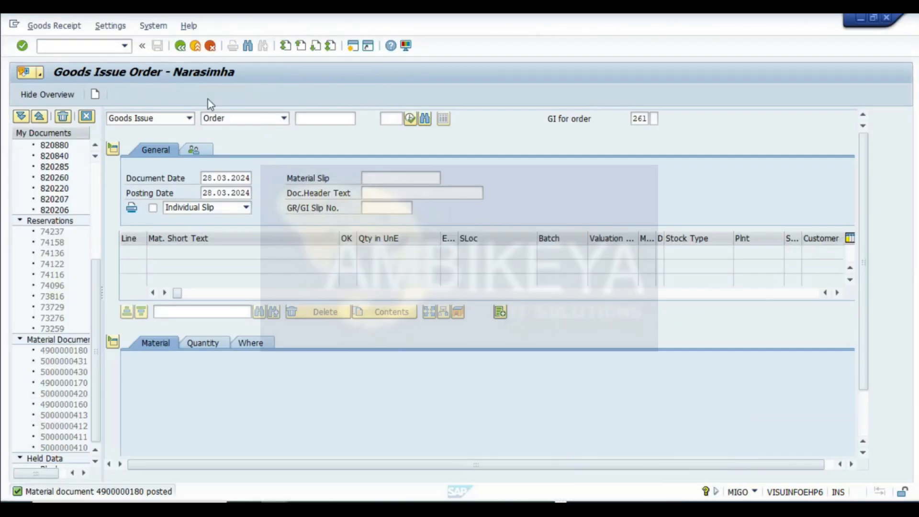
{"action": "left_click", "coordinate": [175, 121]}
{"action": "left_click", "coordinate": [120, 139]}
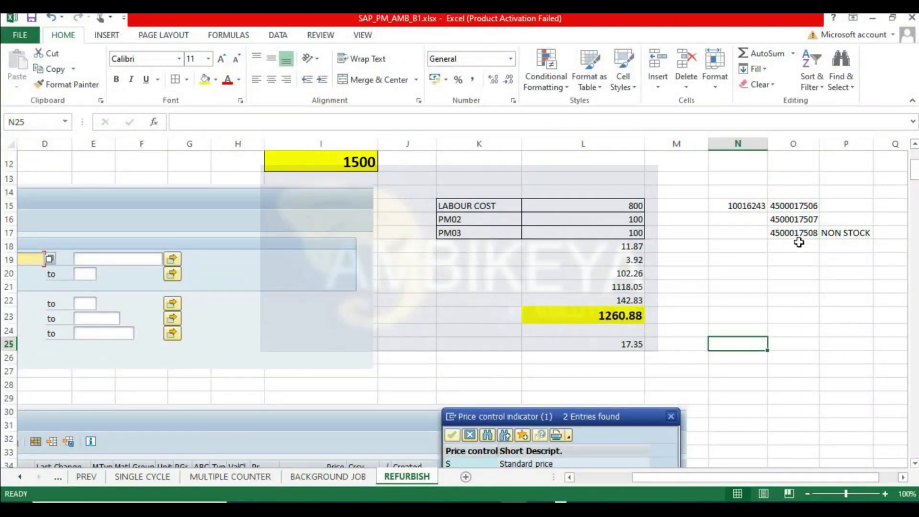
{"action": "left_click", "coordinate": [794, 233]}
{"action": "key", "text": "ctrl+c"}
{"action": "key", "text": "alt+Tab"}
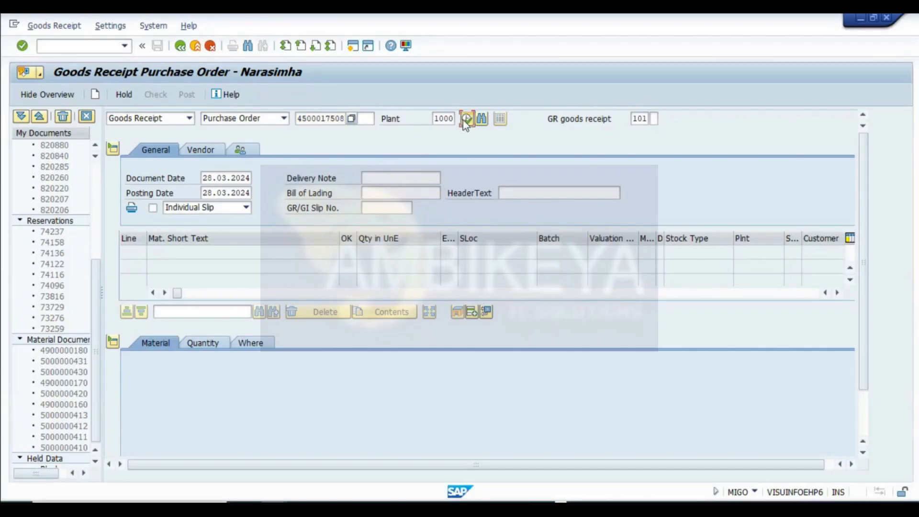
{"action": "left_click", "coordinate": [466, 118]}
{"action": "scroll", "coordinate": [144, 412], "scroll_direction": "down", "scroll_amount": 2}
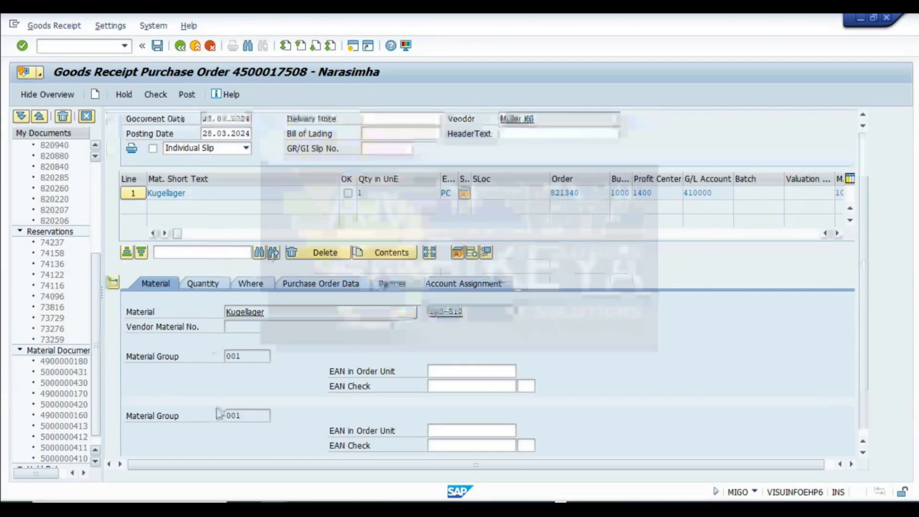
{"action": "left_click", "coordinate": [173, 446]}
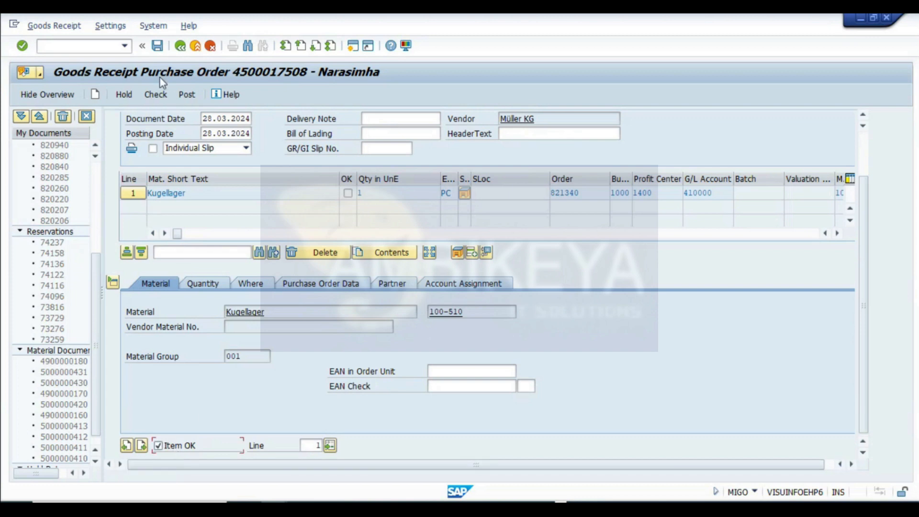
{"action": "left_click", "coordinate": [152, 98]}
{"action": "left_click", "coordinate": [190, 99]}
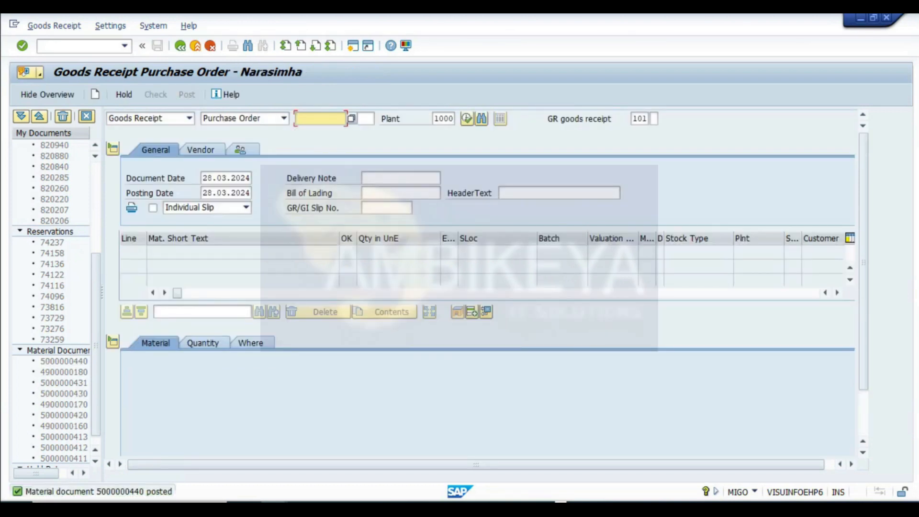
- Open refurbishment order 821340 and examine its document flow of requisitions, purchase orders, receipts and issues
{"action": "left_click", "coordinate": [369, 509]}
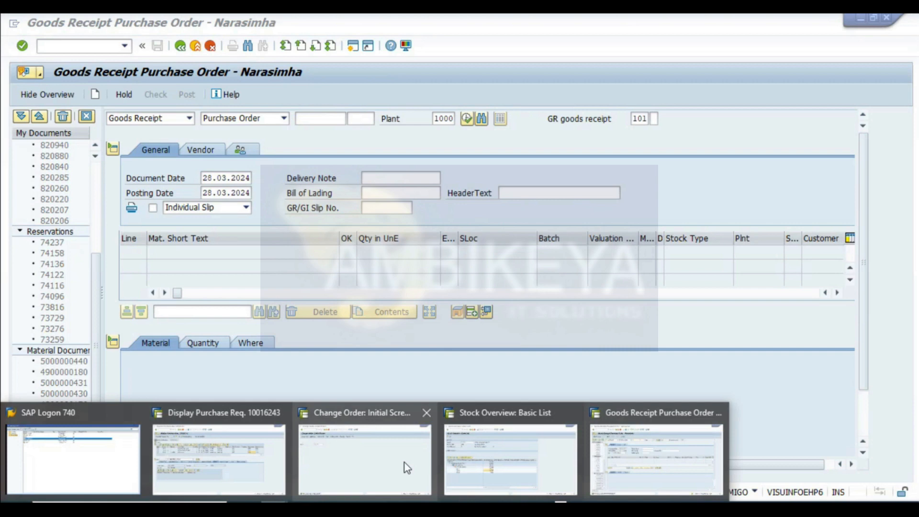
{"action": "left_click", "coordinate": [380, 459]}
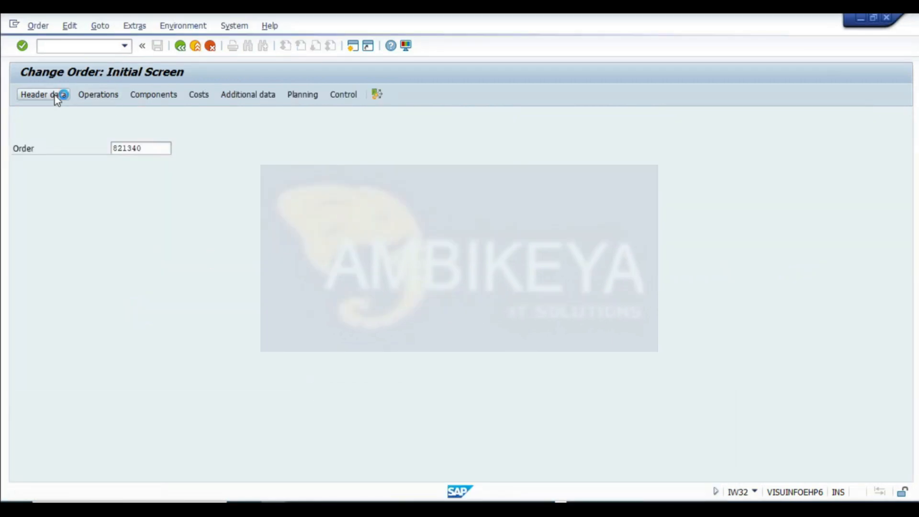
{"action": "left_click", "coordinate": [56, 97]}
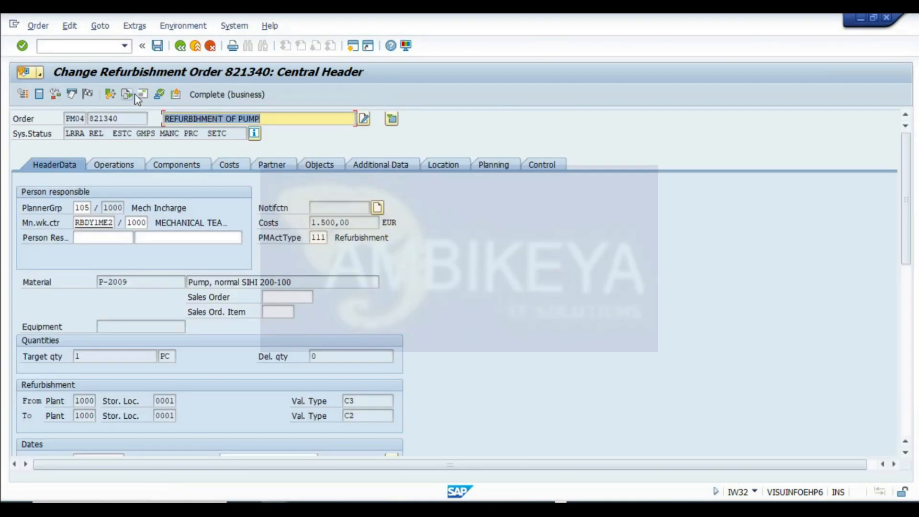
{"action": "left_click", "coordinate": [135, 94]}
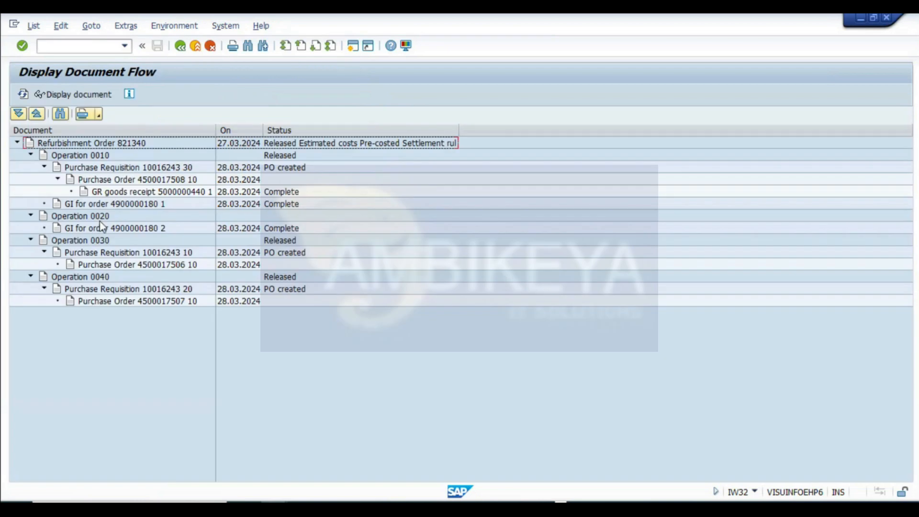
{"action": "left_click", "coordinate": [126, 180]}
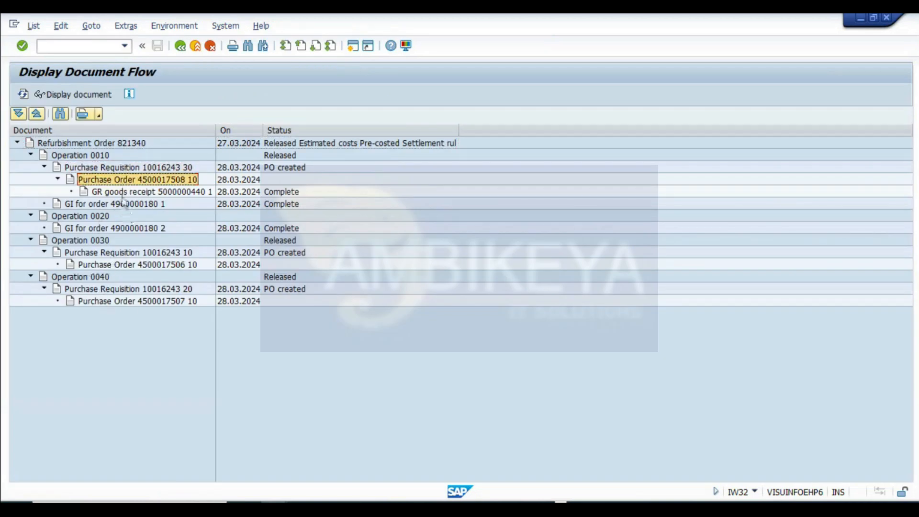
{"action": "left_click", "coordinate": [123, 194]}
{"action": "left_click", "coordinate": [116, 228]}
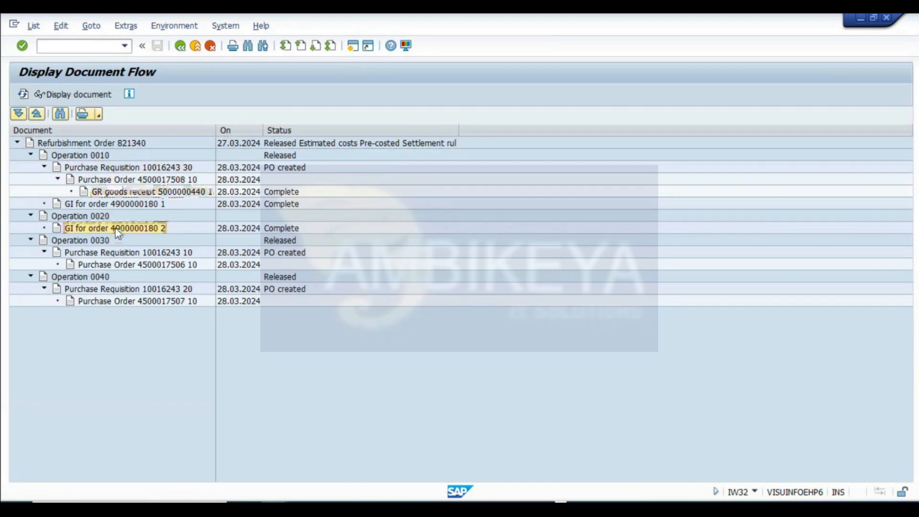
{"action": "left_click", "coordinate": [111, 303]}
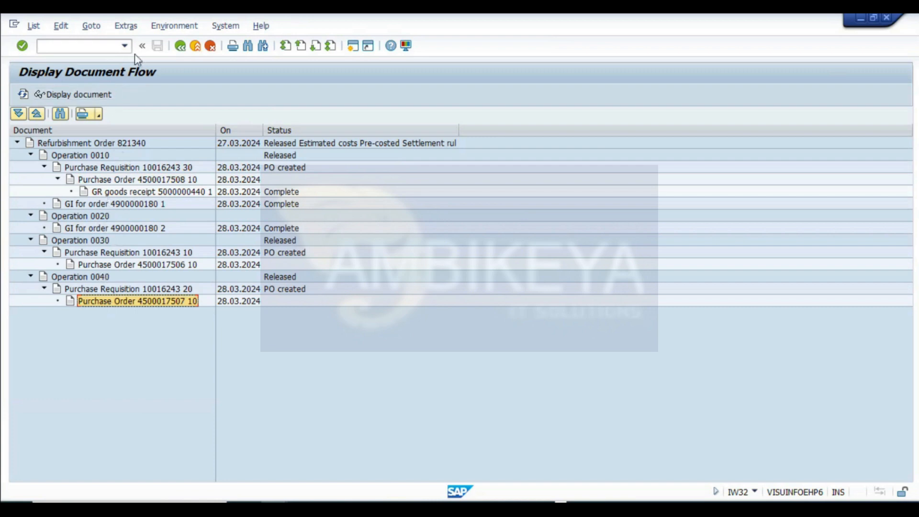
{"action": "left_click", "coordinate": [180, 46]}
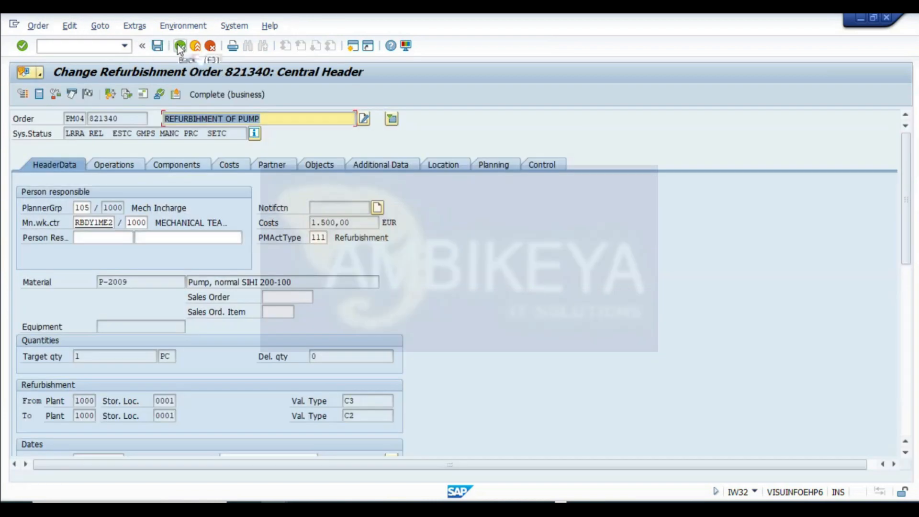
- Review the order's operation list, leave the order, and exit the goods receipt session
{"action": "left_click", "coordinate": [115, 167]}
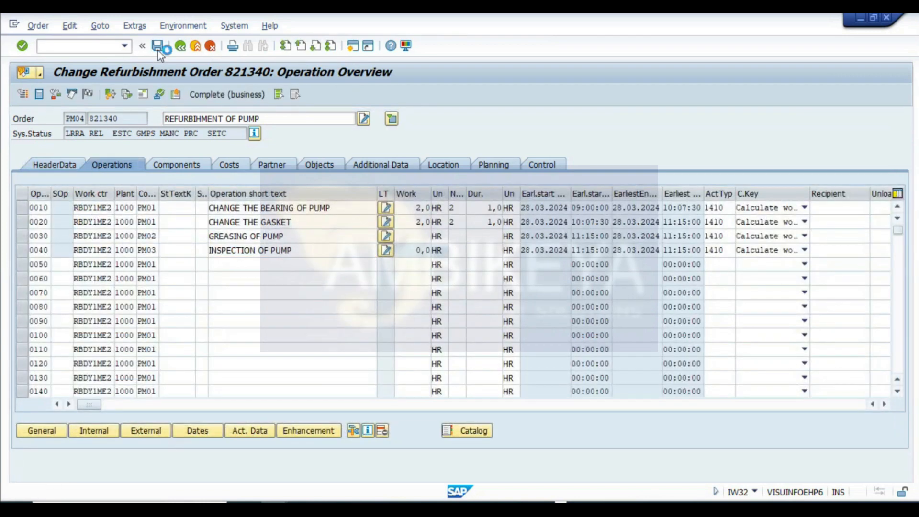
{"action": "key", "text": "F3"}
{"action": "mouse_move", "coordinate": [496, 448]}
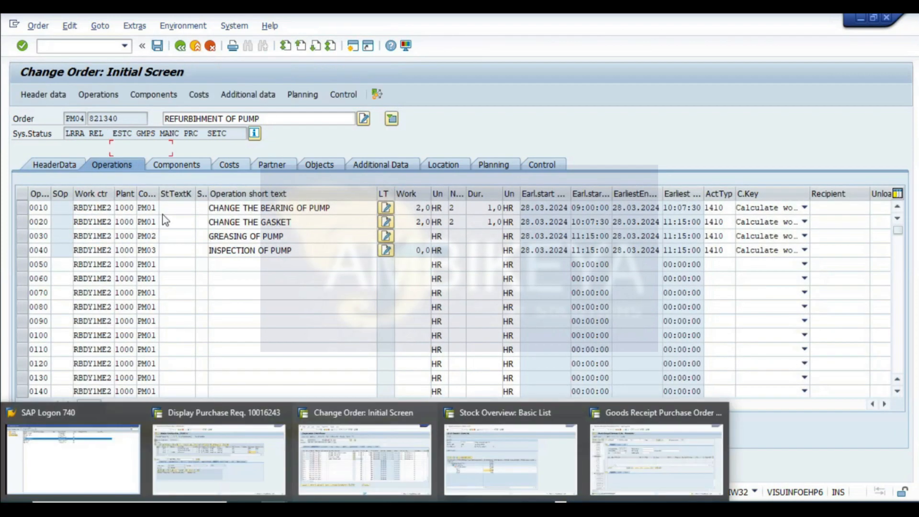
{"action": "left_click", "coordinate": [666, 447]}
{"action": "left_click", "coordinate": [183, 49]}
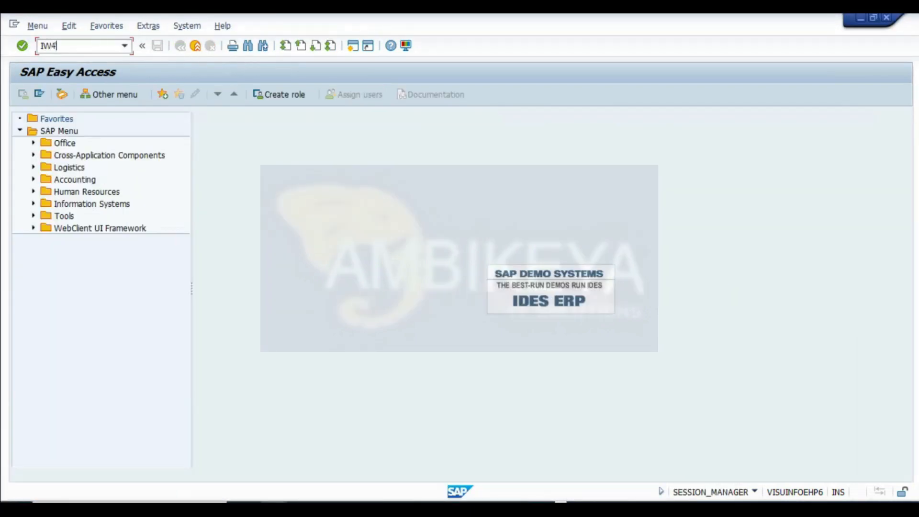
- Enter and save final confirmations for operations 0010 and 0020 of order 821340 using transaction IW41
{"action": "key", "text": "Return"}
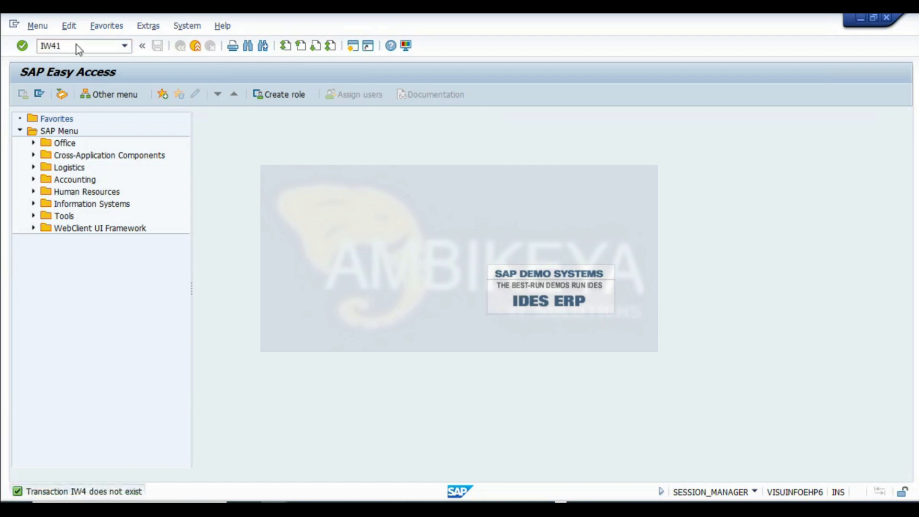
{"action": "key", "text": "Return"}
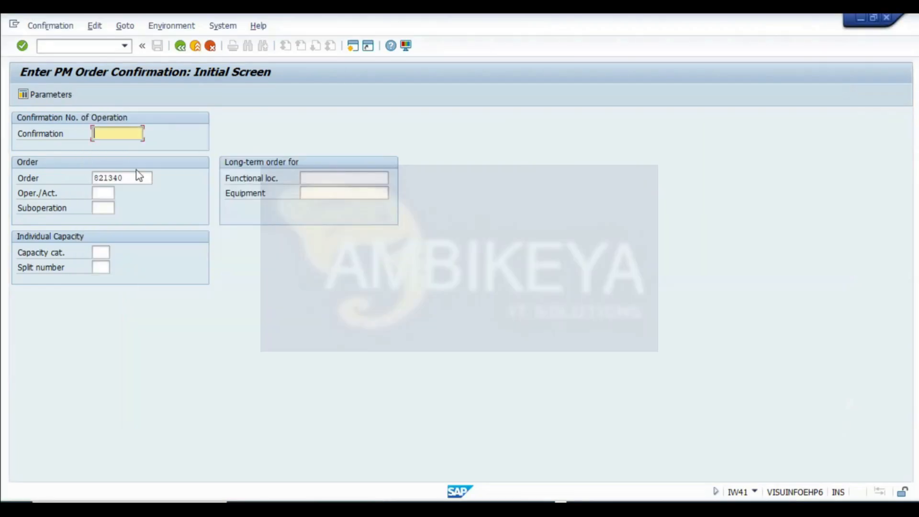
{"action": "key", "text": "Return"}
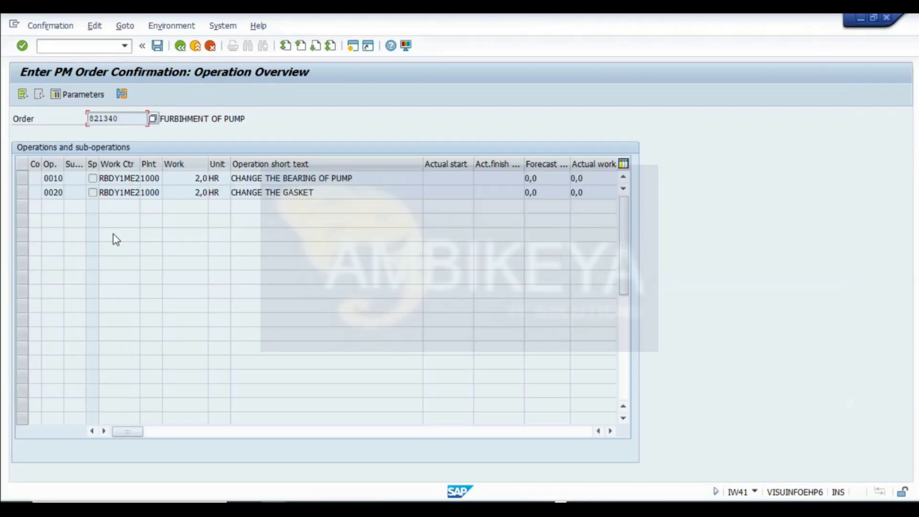
{"action": "left_click", "coordinate": [122, 94]}
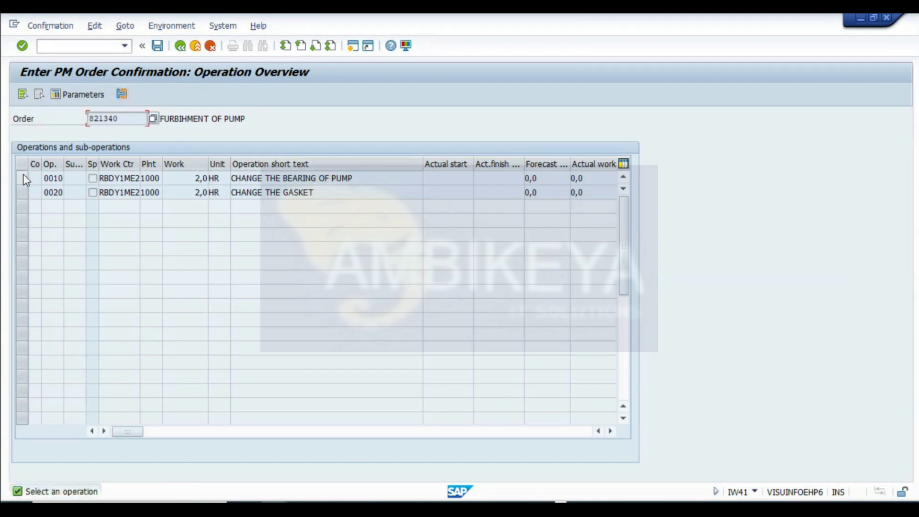
{"action": "left_click", "coordinate": [24, 179]}
{"action": "left_click", "coordinate": [23, 192], "text": "shift"}
{"action": "left_click", "coordinate": [122, 94]}
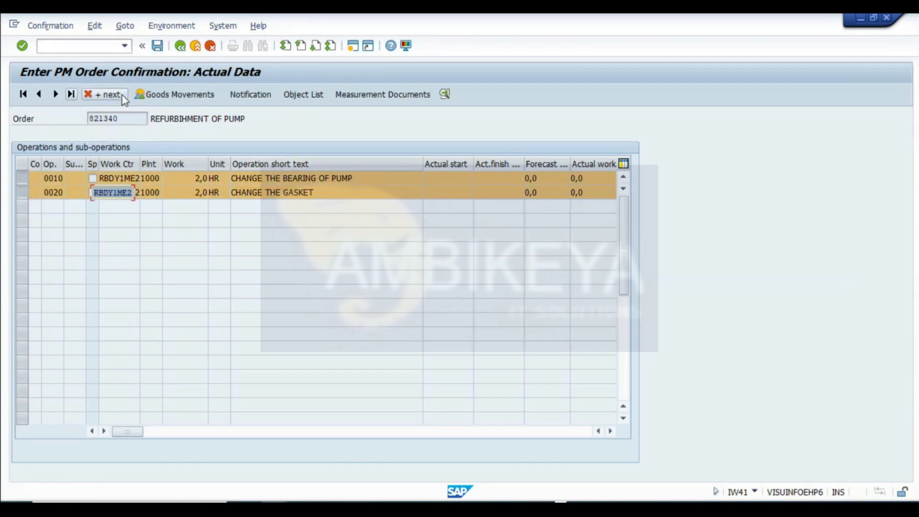
{"action": "left_click", "coordinate": [168, 240]}
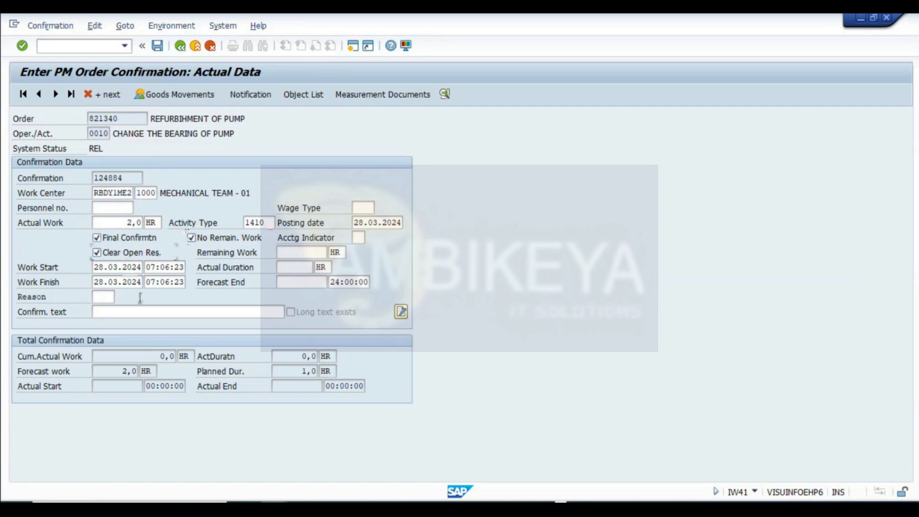
{"action": "left_click", "coordinate": [54, 94]}
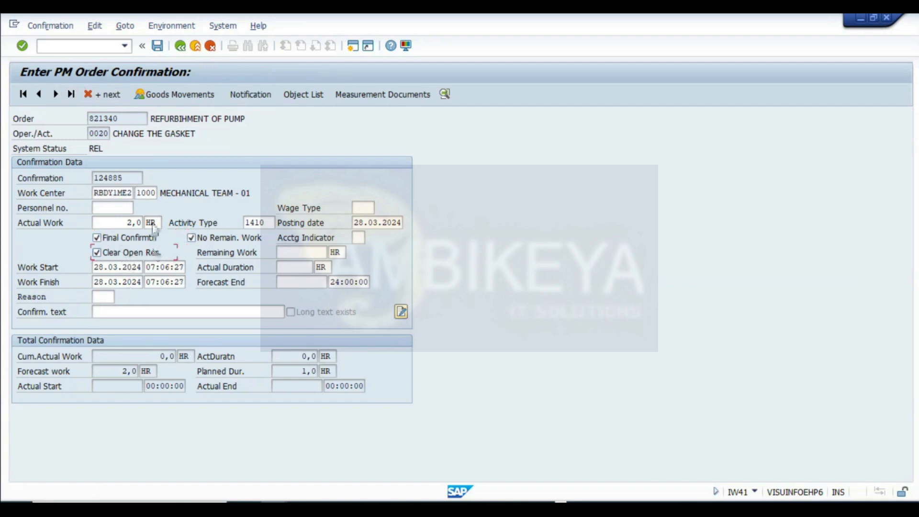
{"action": "left_click", "coordinate": [158, 47]}
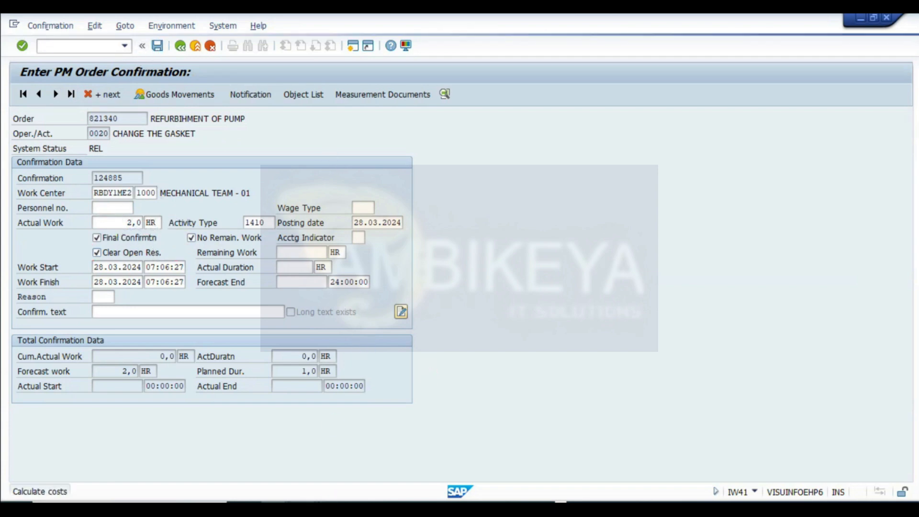
- Open the plan/actual cost report from the cost overview of refurbishment order 821340
{"action": "mouse_move", "coordinate": [366, 455]}
{"action": "left_click", "coordinate": [334, 456]}
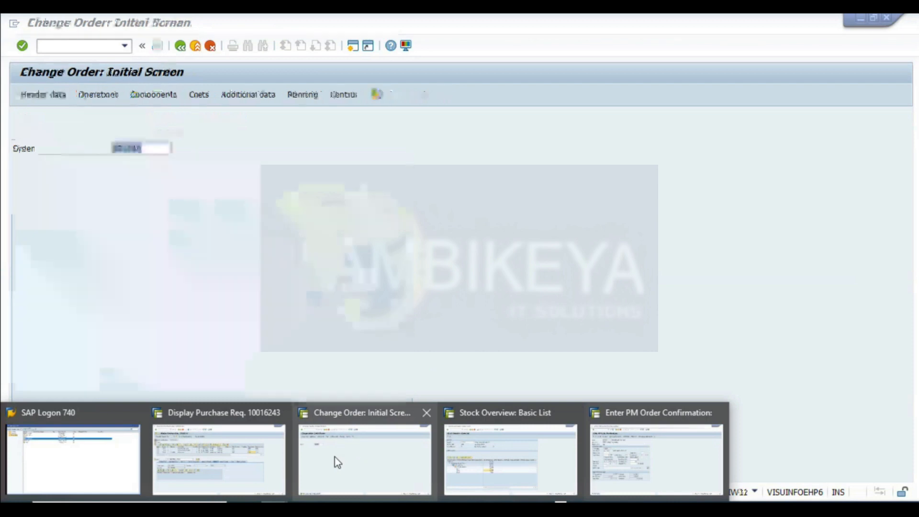
{"action": "left_click", "coordinate": [674, 460]}
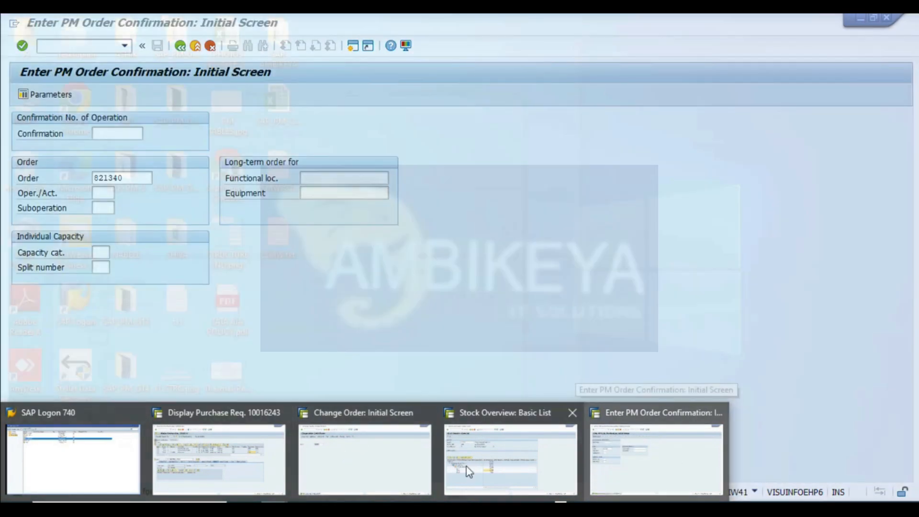
{"action": "left_click", "coordinate": [363, 460]}
{"action": "left_click", "coordinate": [200, 95]}
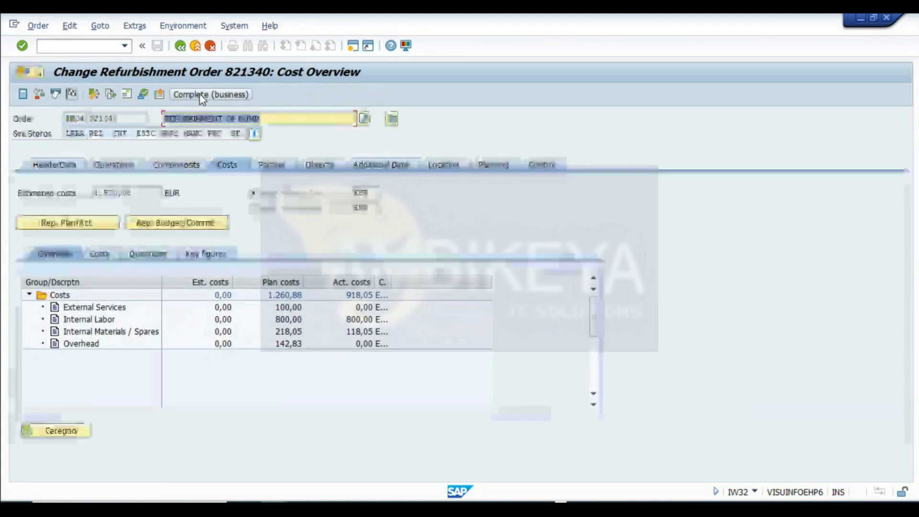
{"action": "left_click", "coordinate": [184, 167]}
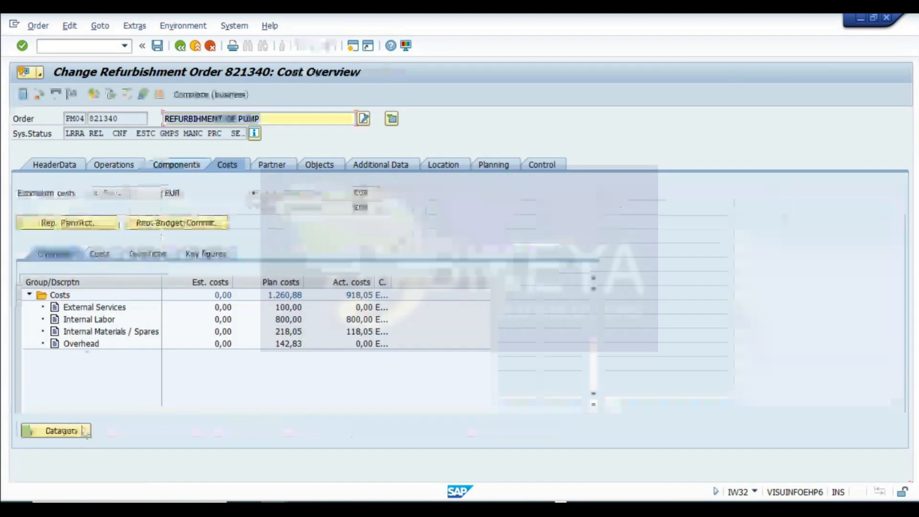
{"action": "left_click", "coordinate": [68, 223]}
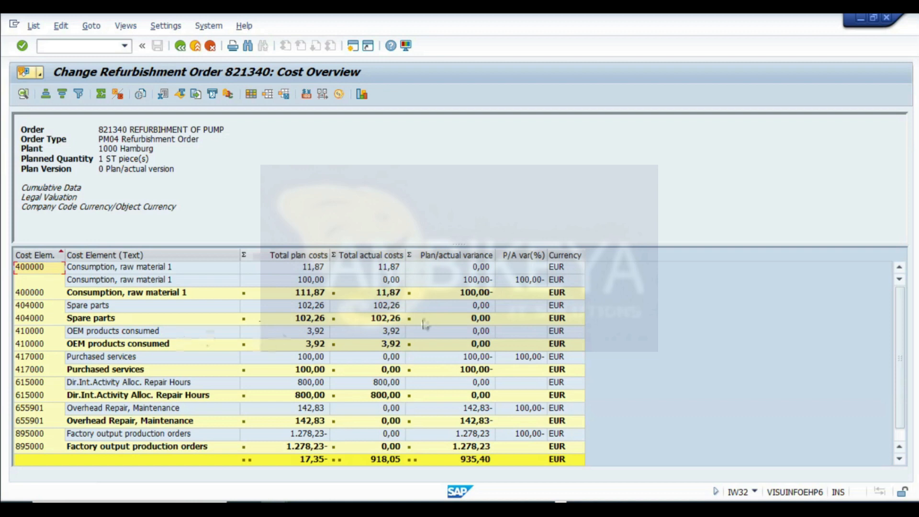
- Examine the report's plan and actual costs per cost element, then exit the refurbishment order
{"action": "left_click", "coordinate": [399, 395]}
{"action": "scroll", "coordinate": [400, 397], "scroll_direction": "down", "scroll_amount": 1}
{"action": "left_click", "coordinate": [385, 369]}
{"action": "left_click", "coordinate": [386, 382]}
{"action": "left_click", "coordinate": [385, 370]}
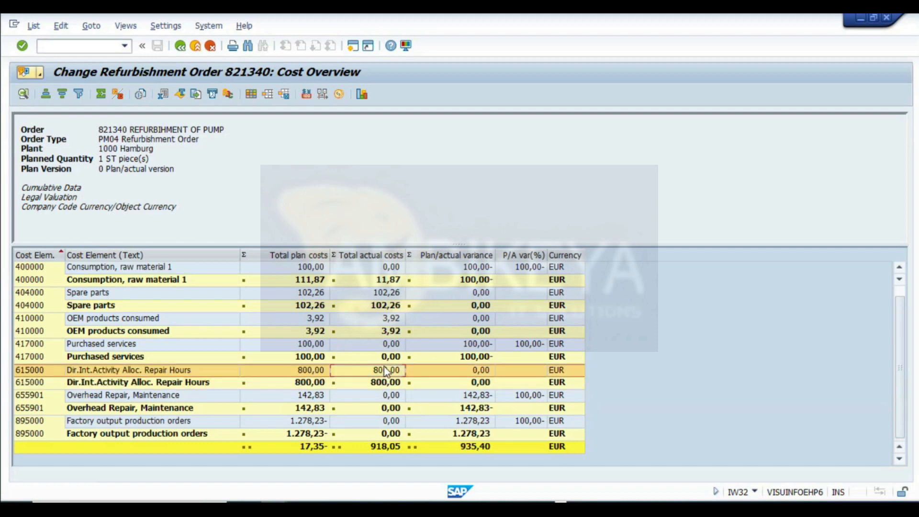
{"action": "left_click", "coordinate": [384, 343]}
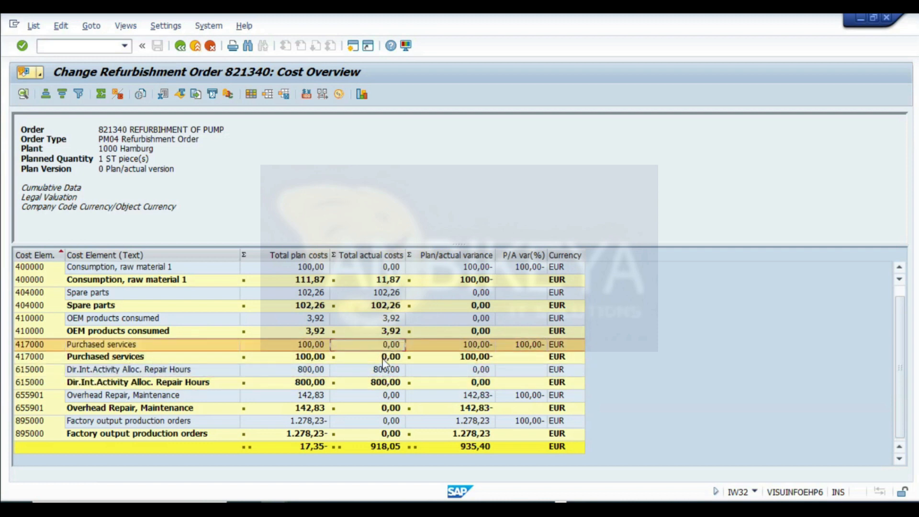
{"action": "left_click", "coordinate": [385, 357]}
{"action": "left_click", "coordinate": [387, 267]}
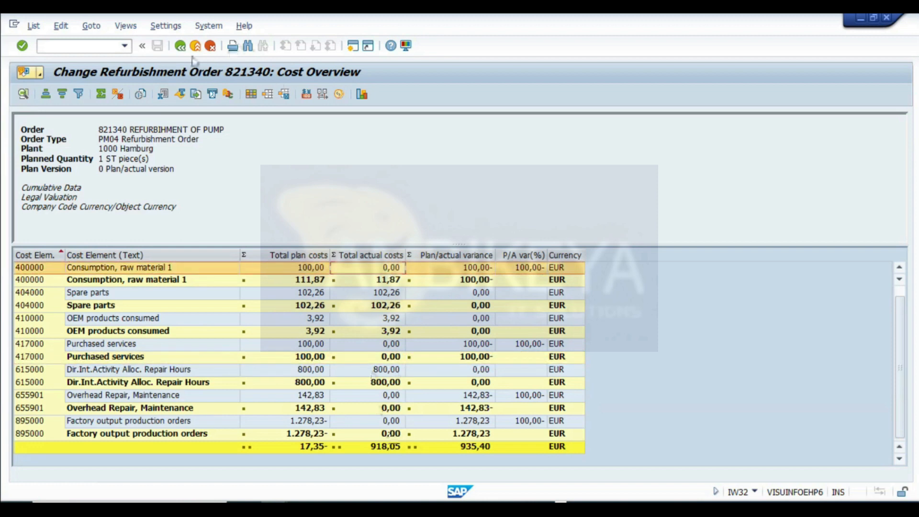
{"action": "left_click", "coordinate": [180, 46]}
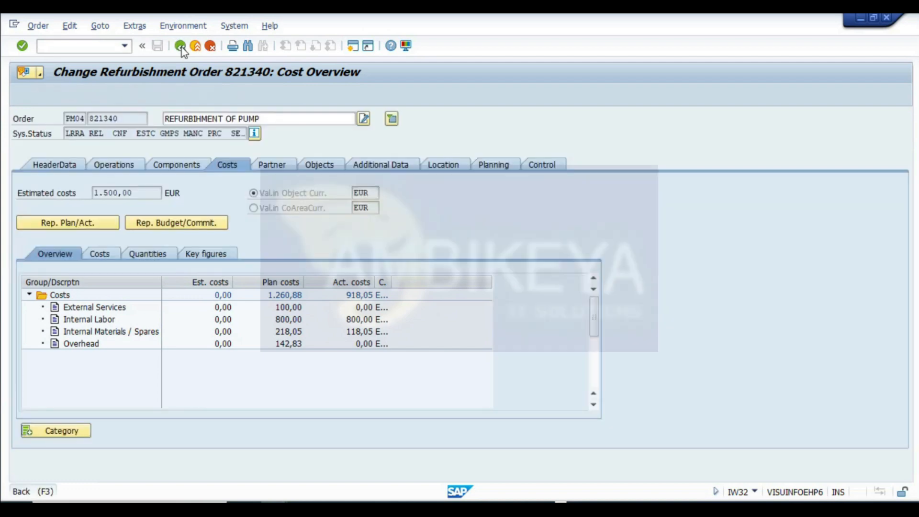
{"action": "left_click", "coordinate": [181, 46]}
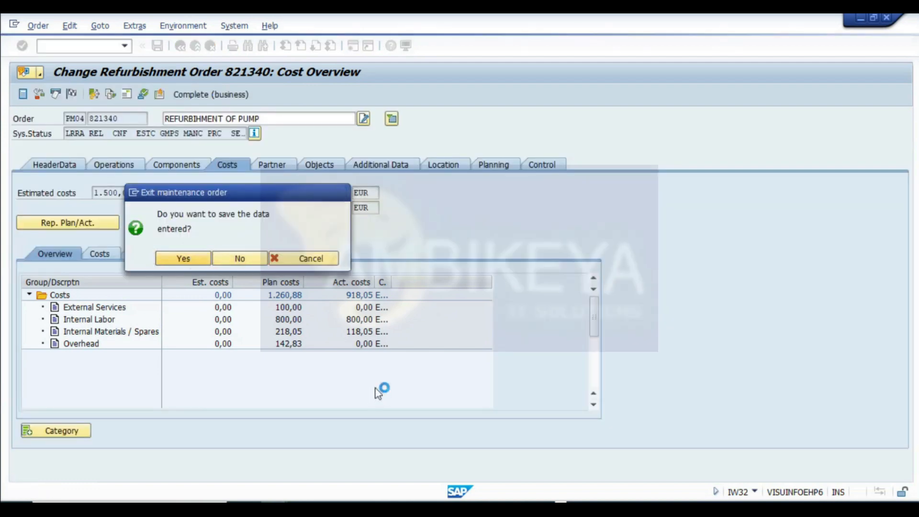
{"action": "left_click", "coordinate": [158, 261]}
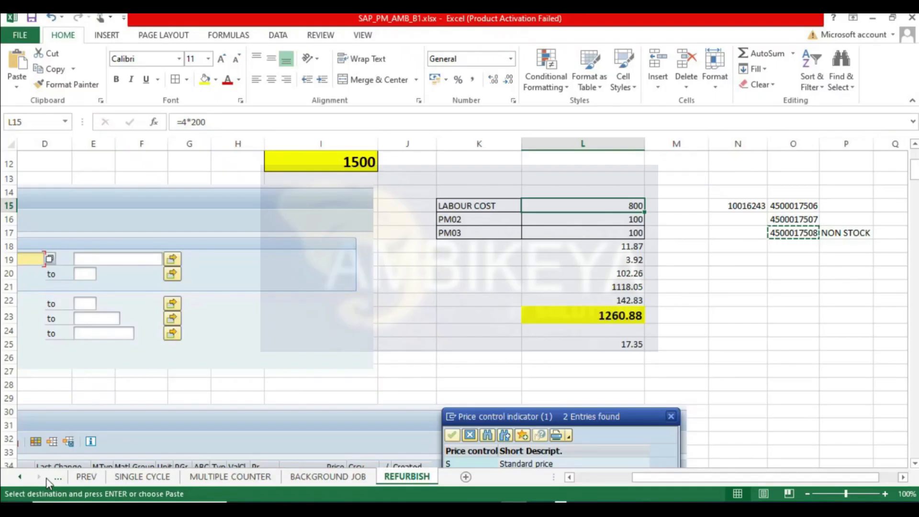
- Review the process step list on the ORD INCL.NOTIF sheet, focusing on the MIGO goods receipt for external labour
{"action": "left_click", "coordinate": [20, 477]}
{"action": "left_click", "coordinate": [19, 477]}
{"action": "left_click", "coordinate": [20, 477]}
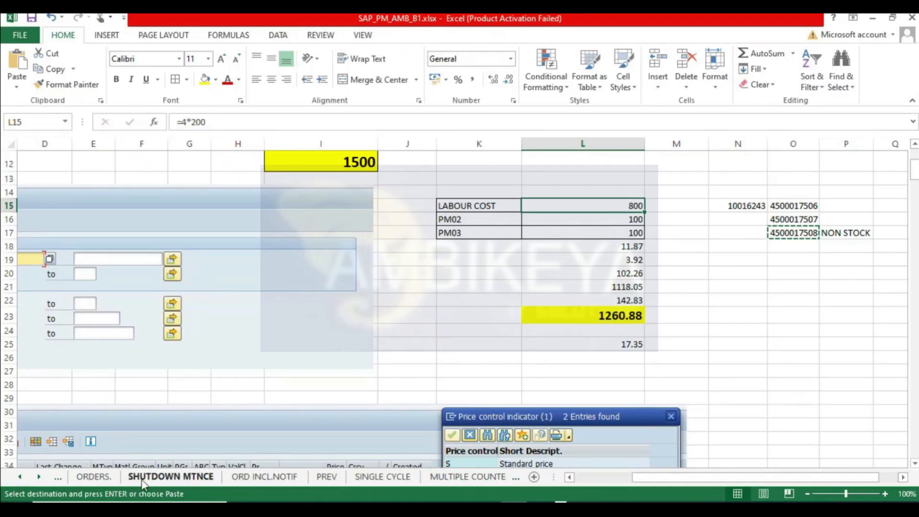
{"action": "left_click", "coordinate": [265, 476]}
{"action": "scroll", "coordinate": [428, 372], "scroll_direction": "up", "scroll_amount": 20}
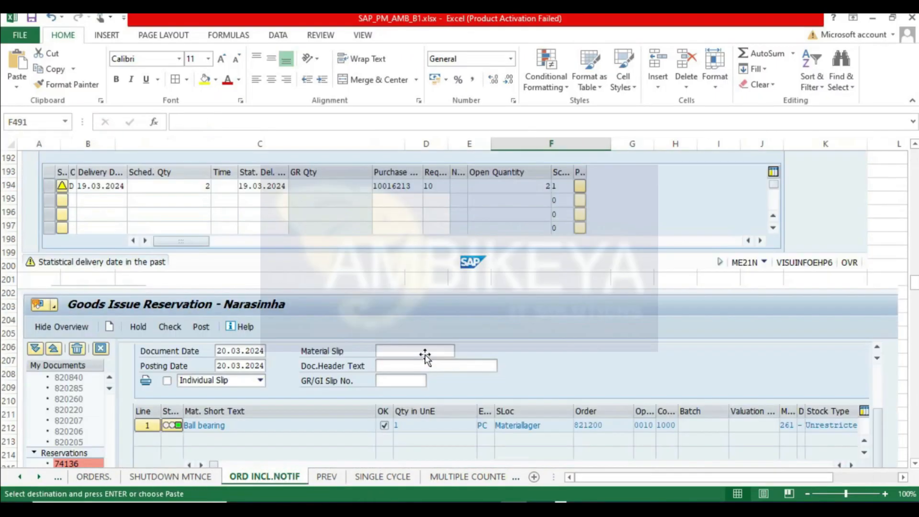
{"action": "scroll", "coordinate": [424, 337], "scroll_direction": "down", "scroll_amount": 9}
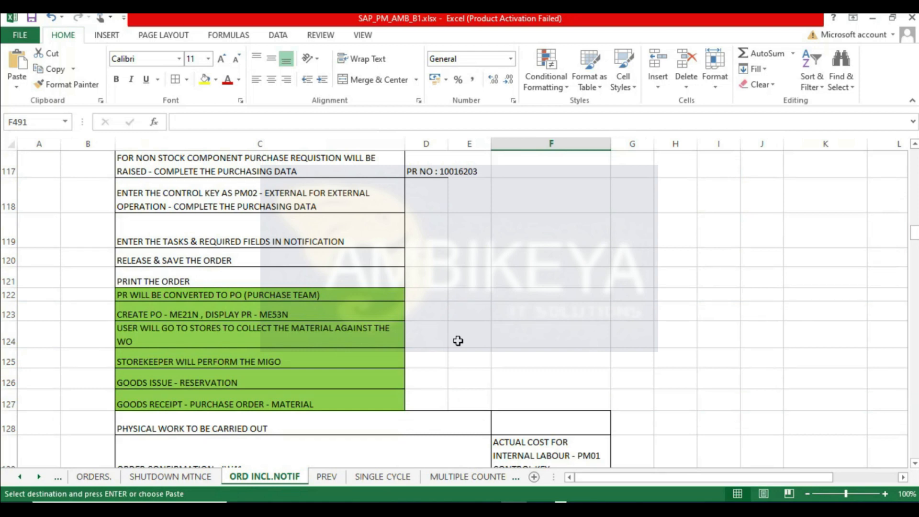
{"action": "scroll", "coordinate": [458, 341], "scroll_direction": "down", "scroll_amount": 2}
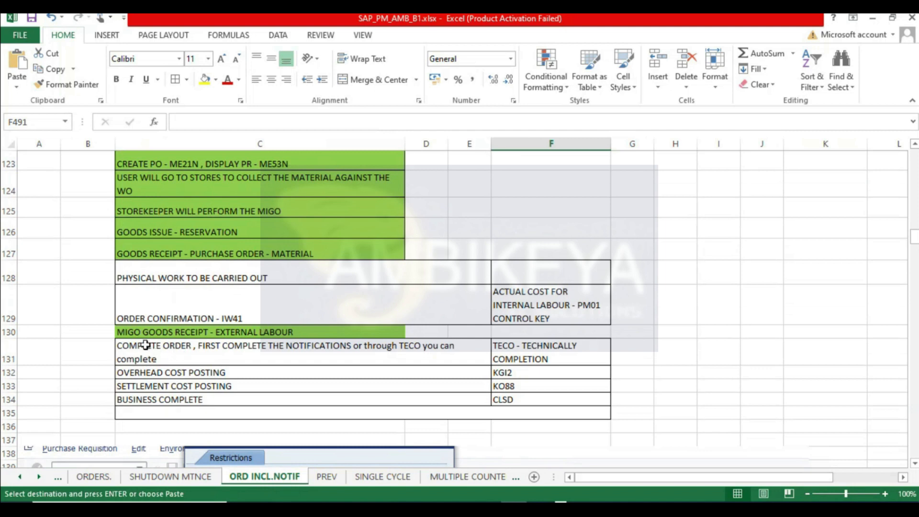
{"action": "left_click", "coordinate": [146, 332]}
{"action": "key", "text": "Escape"}
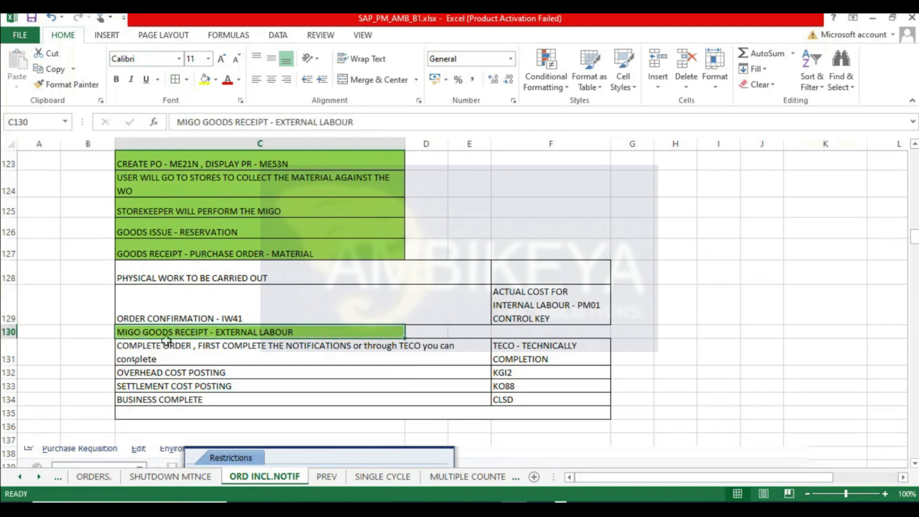
{"action": "left_click", "coordinate": [840, 324]}
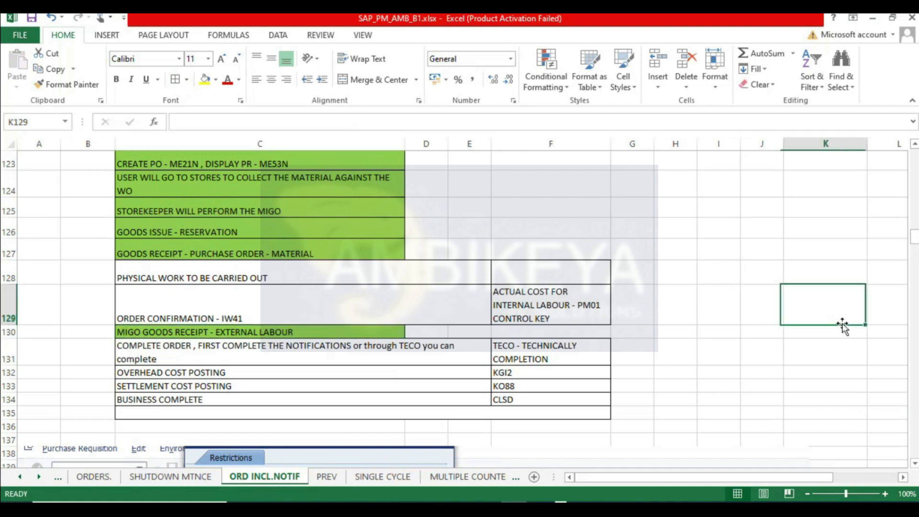
{"action": "left_click", "coordinate": [139, 330]}
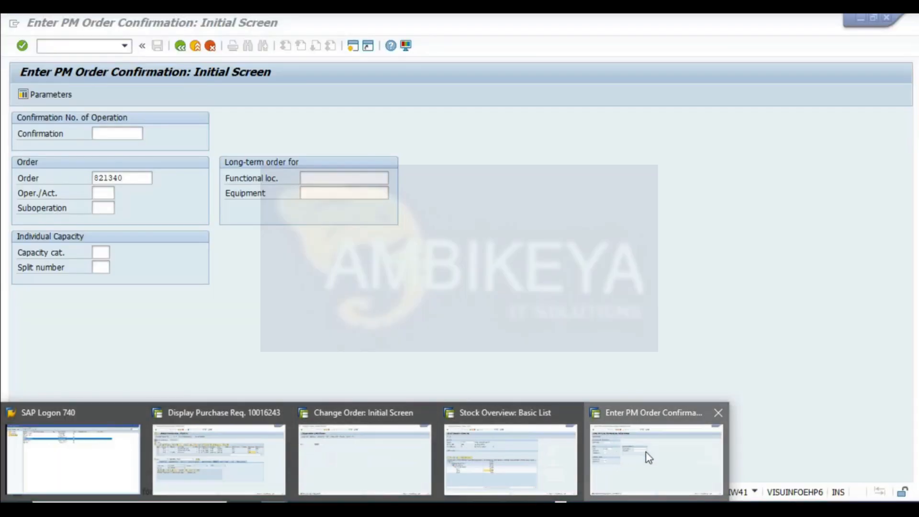
- Leave the order confirmation screen and start transaction MIGO for a goods receipt
{"action": "left_click", "coordinate": [645, 452]}
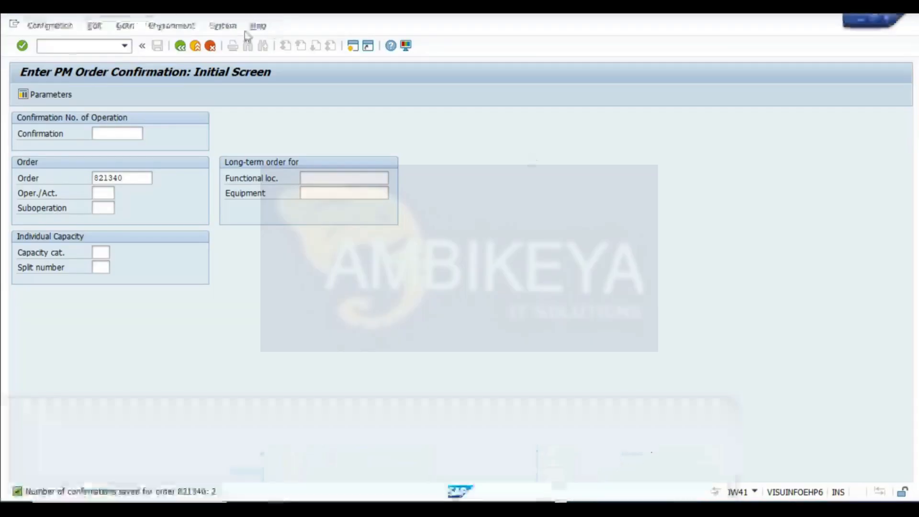
{"action": "left_click", "coordinate": [180, 45]}
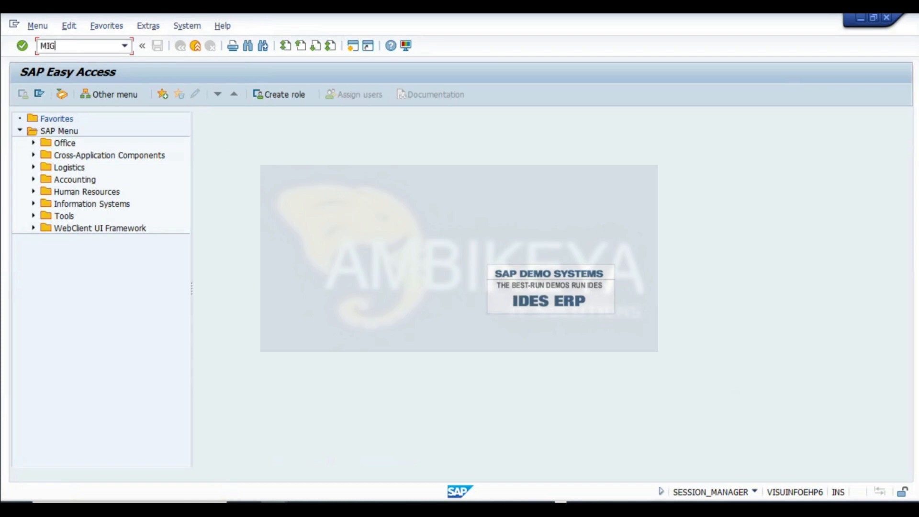
{"action": "left_click", "coordinate": [71, 47]}
{"action": "type", "text": "MIGO"}
{"action": "key", "text": "Return"}
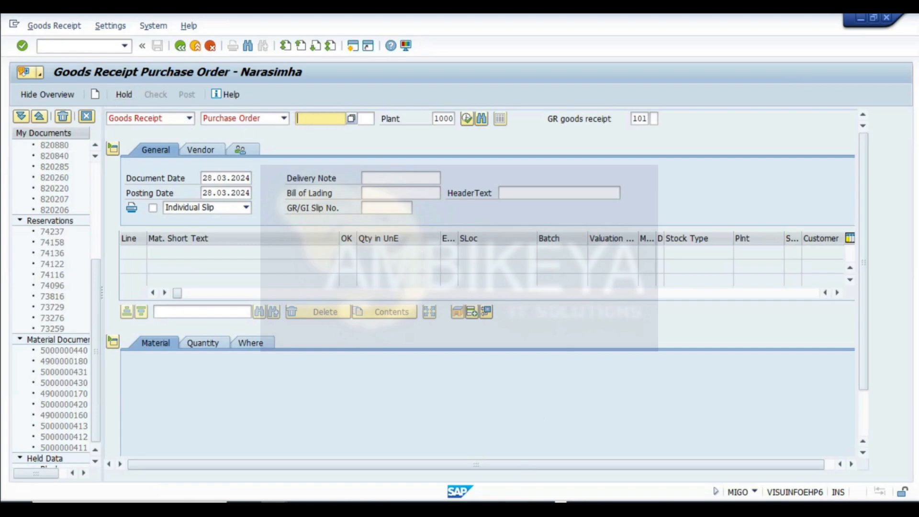
- Copy the purchase order number from the REFURBISH sheet and load that purchase order into the goods receipt
{"action": "key", "text": "alt+Tab"}
{"action": "key", "text": "ctrl+Page_Down"}
{"action": "key", "text": "ctrl+Page_Down"}
{"action": "key", "text": "ctrl+Page_Down"}
{"action": "key", "text": "ctrl+Page_Down"}
{"action": "key", "text": "ctrl+Page_Down"}
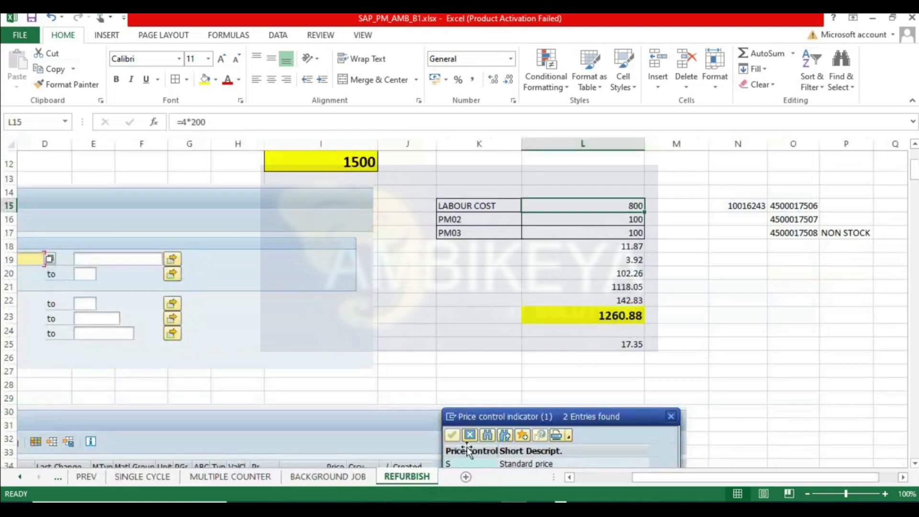
{"action": "left_click", "coordinate": [805, 216]}
{"action": "key", "text": "ctrl+c"}
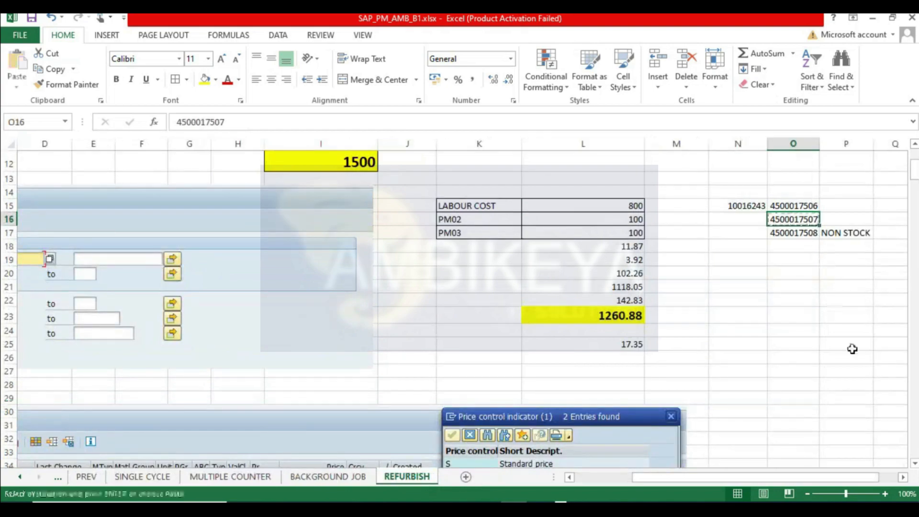
{"action": "key", "text": "alt+Tab"}
{"action": "key", "text": "ctrl+v"}
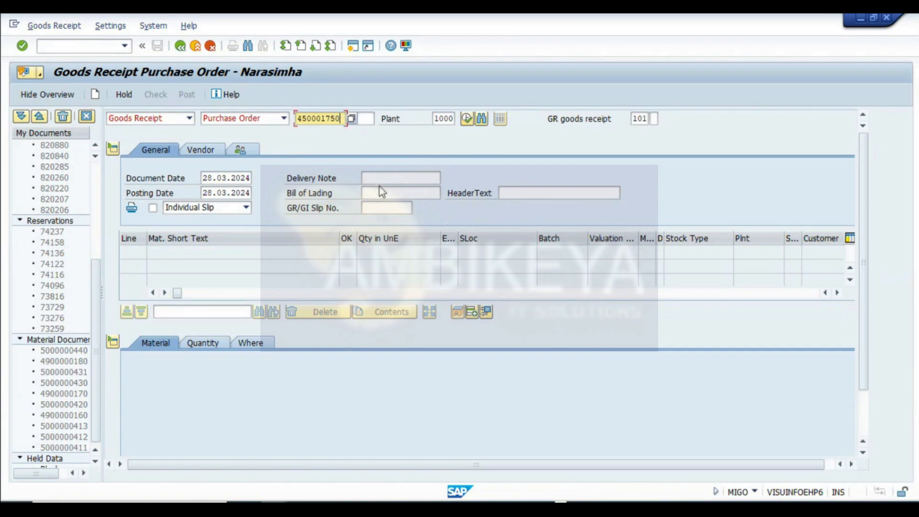
{"action": "key", "text": "Return"}
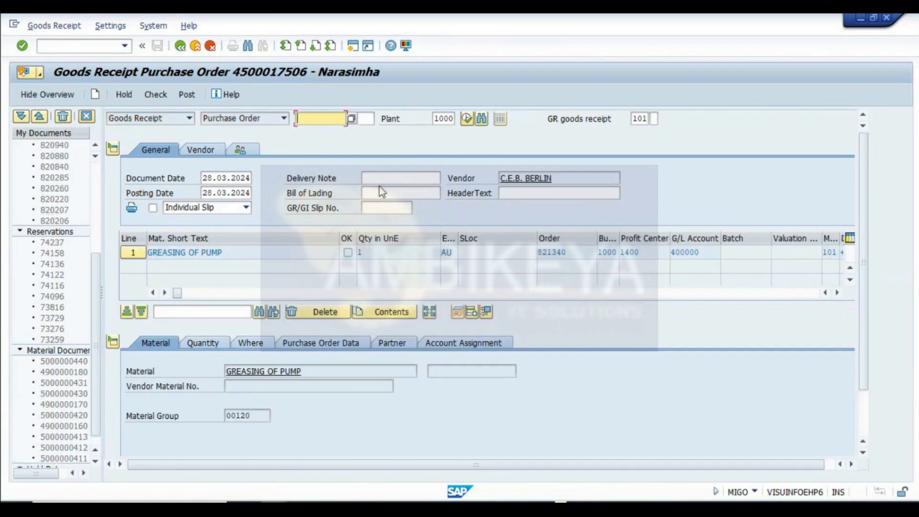
- Mark the GREASING OF PUMP line of the goods receipt as Item OK
{"action": "left_click_drag", "start_coordinate": [250, 254], "coordinate": [2, 233]}
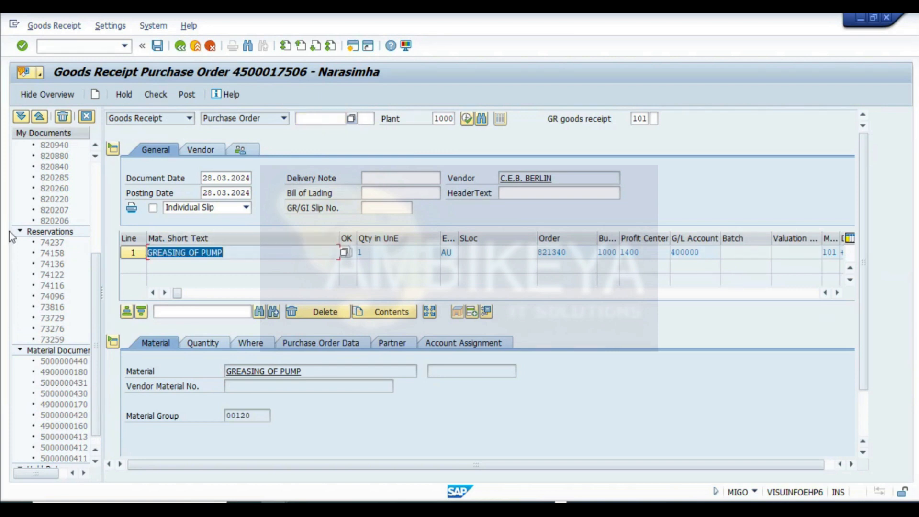
{"action": "left_click_drag", "start_coordinate": [709, 252], "coordinate": [633, 250]}
{"action": "left_click", "coordinate": [836, 292]}
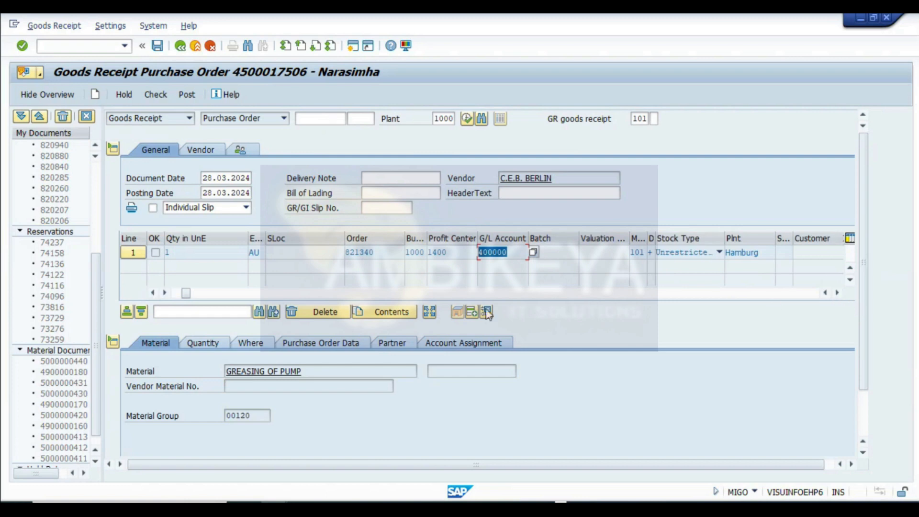
{"action": "left_click", "coordinate": [189, 293]}
{"action": "left_click_drag", "start_coordinate": [191, 292], "coordinate": [167, 302]}
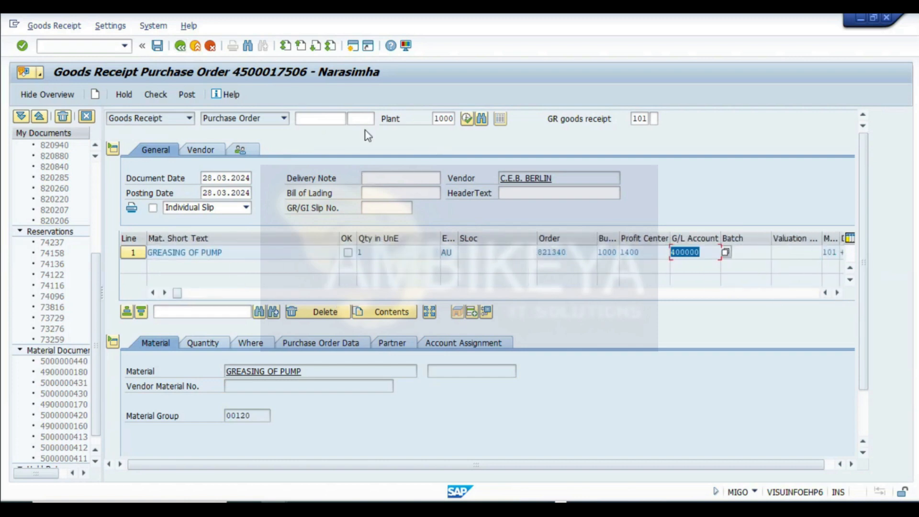
{"action": "scroll", "coordinate": [372, 362], "scroll_direction": "down", "scroll_amount": 2}
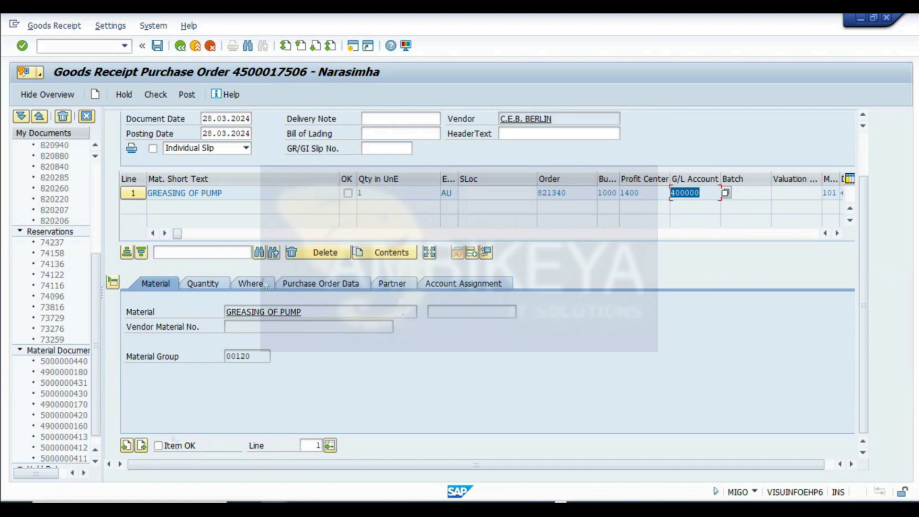
{"action": "scroll", "coordinate": [197, 433], "scroll_direction": "up", "scroll_amount": 2}
{"action": "scroll", "coordinate": [153, 456], "scroll_direction": "down", "scroll_amount": 2}
{"action": "left_click", "coordinate": [179, 448]}
{"action": "scroll", "coordinate": [353, 306], "scroll_direction": "up", "scroll_amount": 2}
{"action": "scroll", "coordinate": [365, 308], "scroll_direction": "down", "scroll_amount": 2}
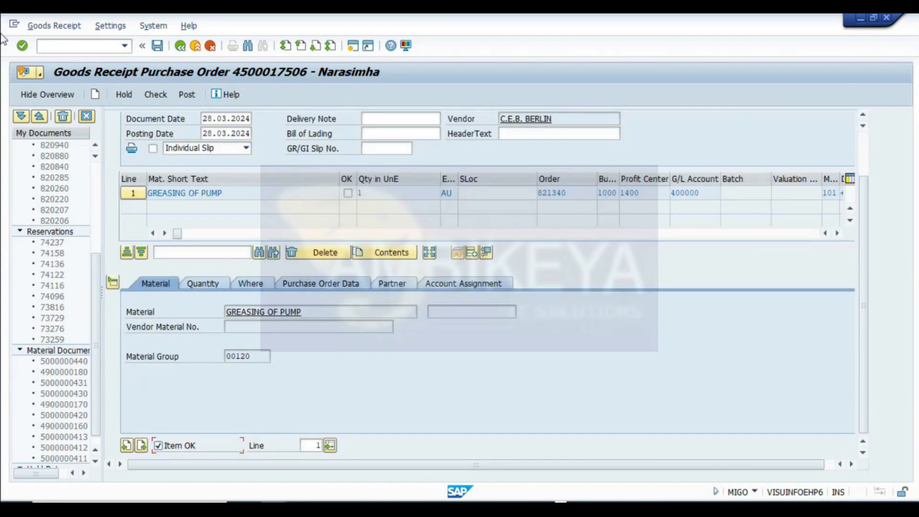
- Capture the goods receipt screen, paste the image into the REFURBISH sheet, and save the workbook
{"action": "key", "text": "super+shift+s"}
{"action": "left_click_drag", "start_coordinate": [5, 15], "coordinate": [898, 478]}
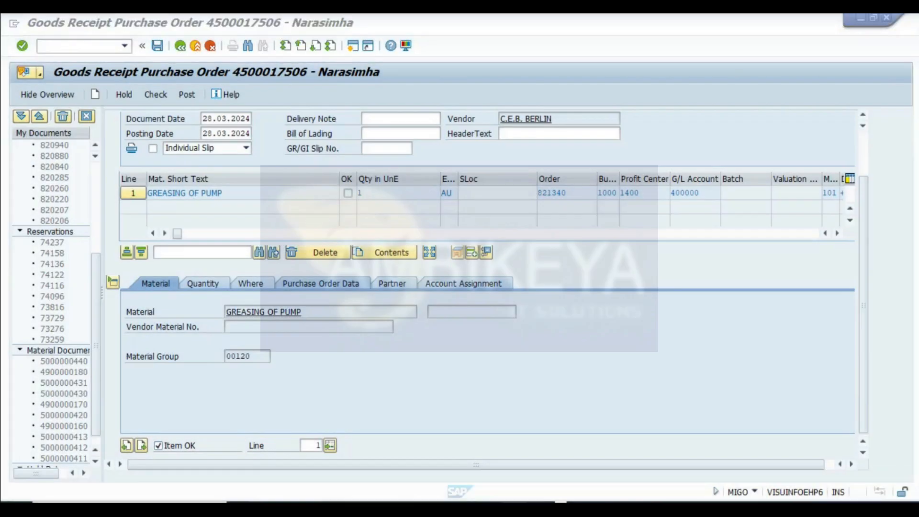
{"action": "key", "text": "alt+Tab"}
{"action": "left_click_drag", "start_coordinate": [913, 175], "coordinate": [915, 359]}
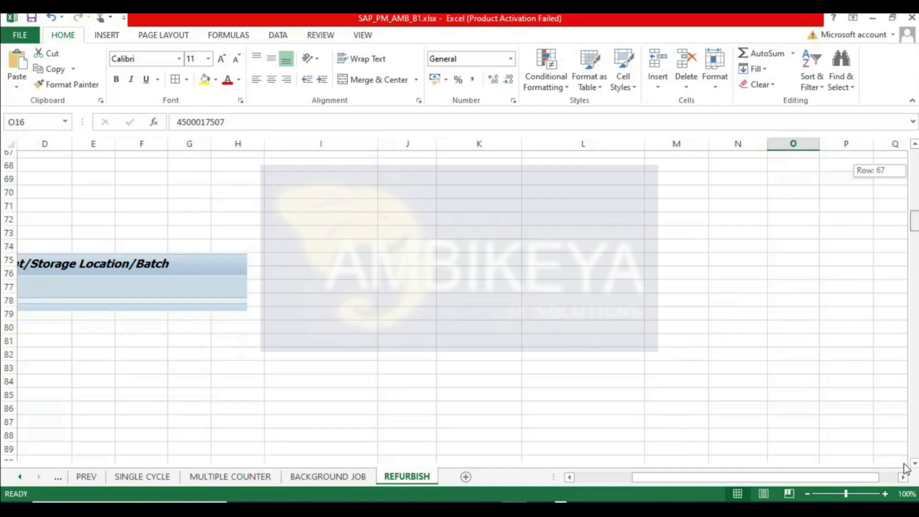
{"action": "left_click_drag", "start_coordinate": [914, 221], "coordinate": [912, 447]}
{"action": "left_click_drag", "start_coordinate": [747, 477], "coordinate": [608, 494]}
{"action": "scroll", "coordinate": [143, 373], "scroll_direction": "down", "scroll_amount": 5}
{"action": "left_click", "coordinate": [25, 249]}
{"action": "key", "text": "ctrl+v"}
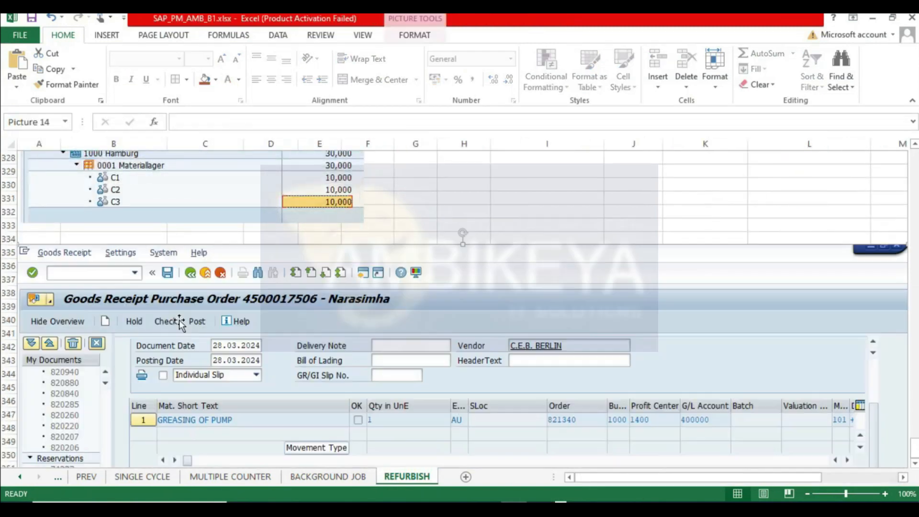
{"action": "scroll", "coordinate": [211, 383], "scroll_direction": "down", "scroll_amount": 3}
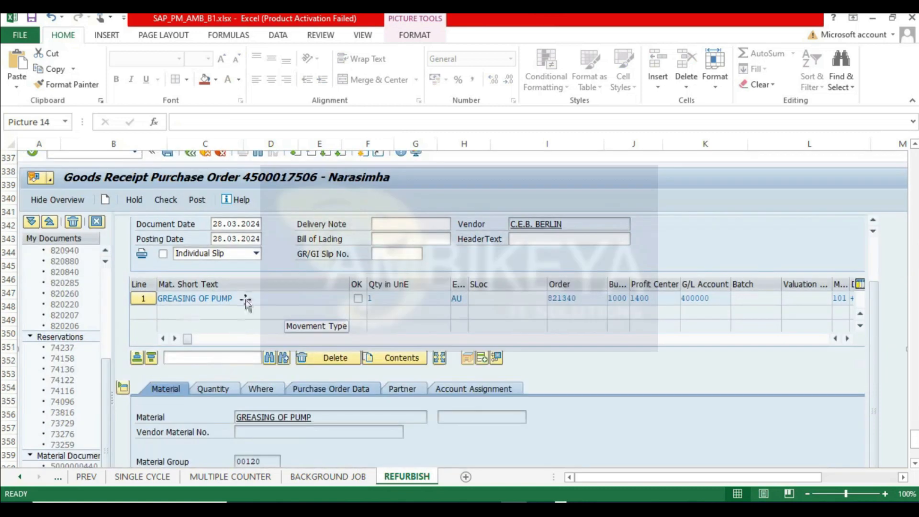
{"action": "left_click", "coordinate": [32, 20]}
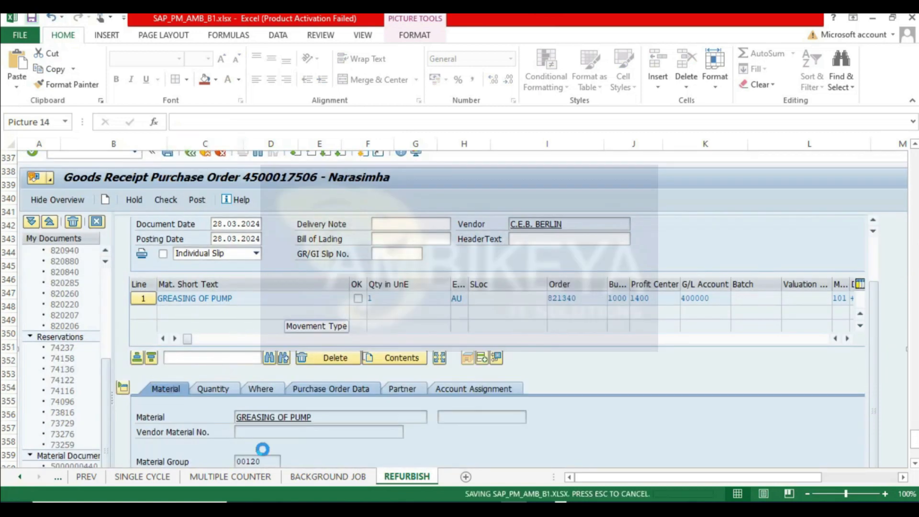
- Post the goods receipt for the external labour purchase order
{"action": "left_click", "coordinate": [652, 440]}
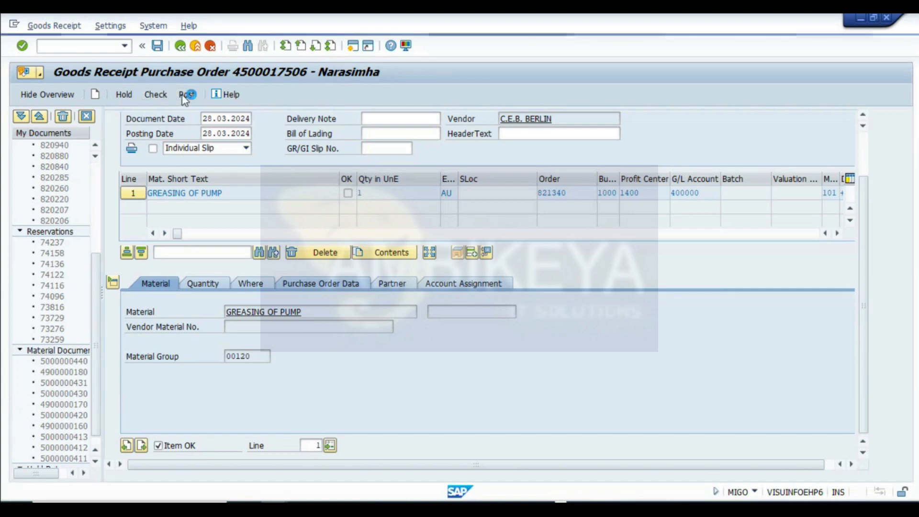
{"action": "left_click", "coordinate": [185, 95]}
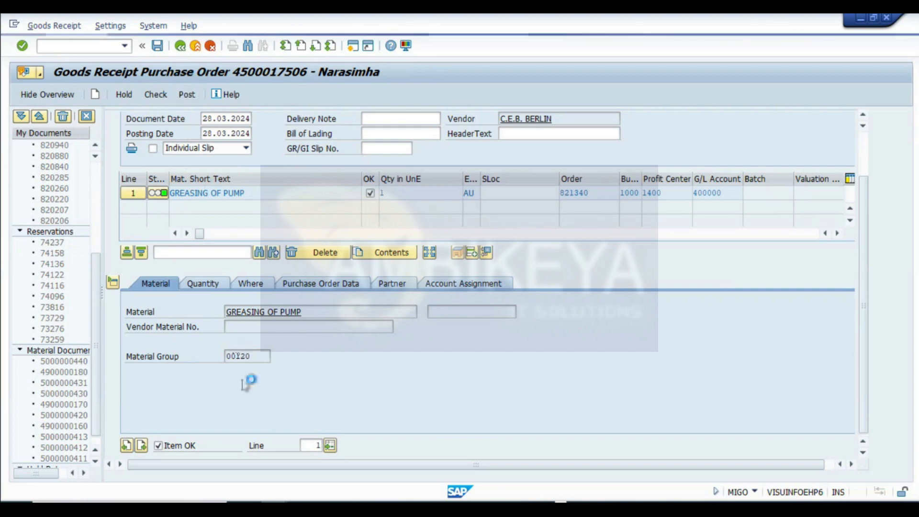
{"action": "mouse_move", "coordinate": [299, 498]}
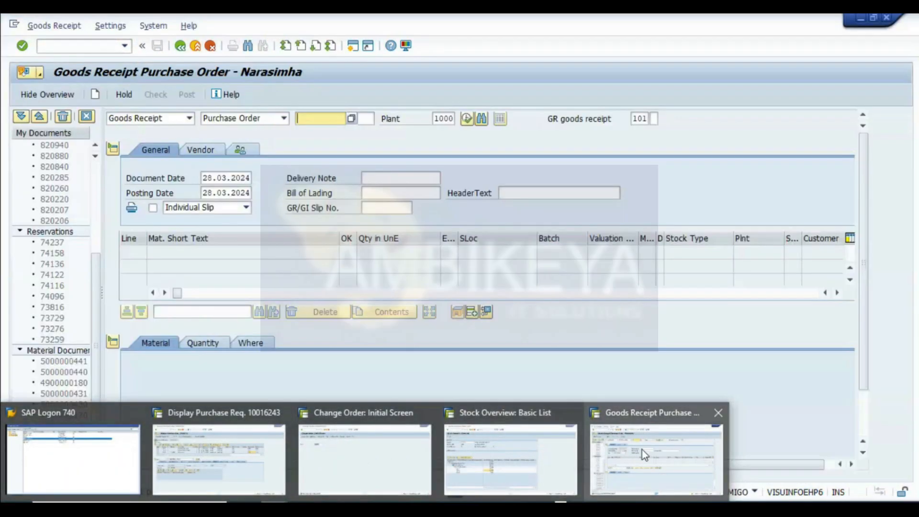
{"action": "left_click", "coordinate": [643, 452]}
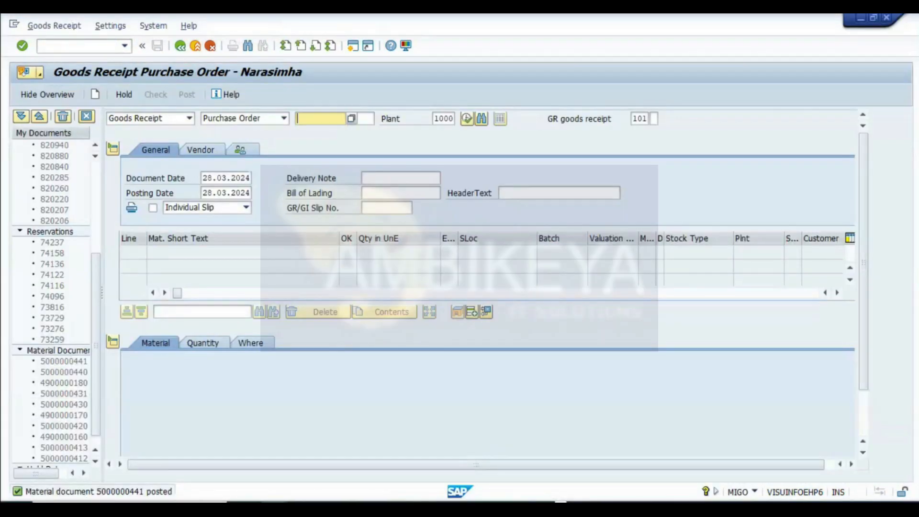
- Return to refurbishment order 821340 and open its cost overview
{"action": "mouse_move", "coordinate": [299, 499]}
{"action": "left_click", "coordinate": [394, 461]}
{"action": "left_click", "coordinate": [197, 94]}
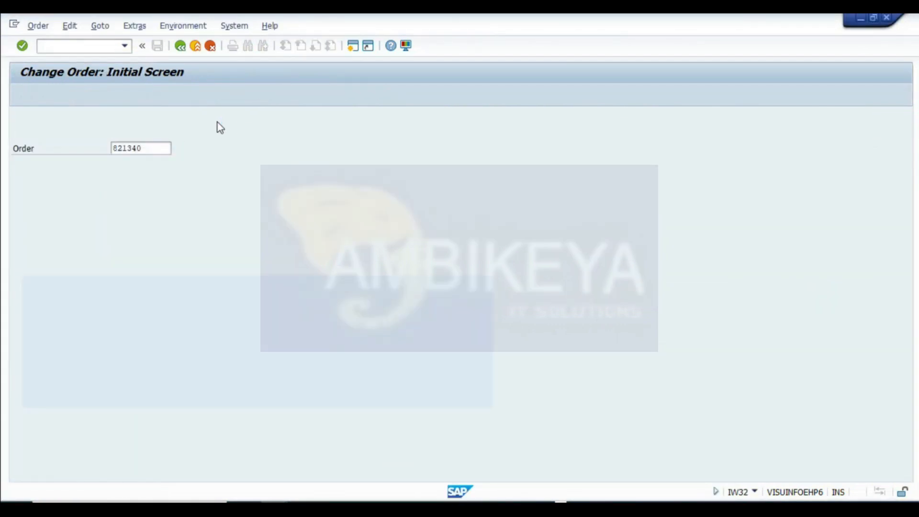
{"action": "left_click", "coordinate": [76, 224]}
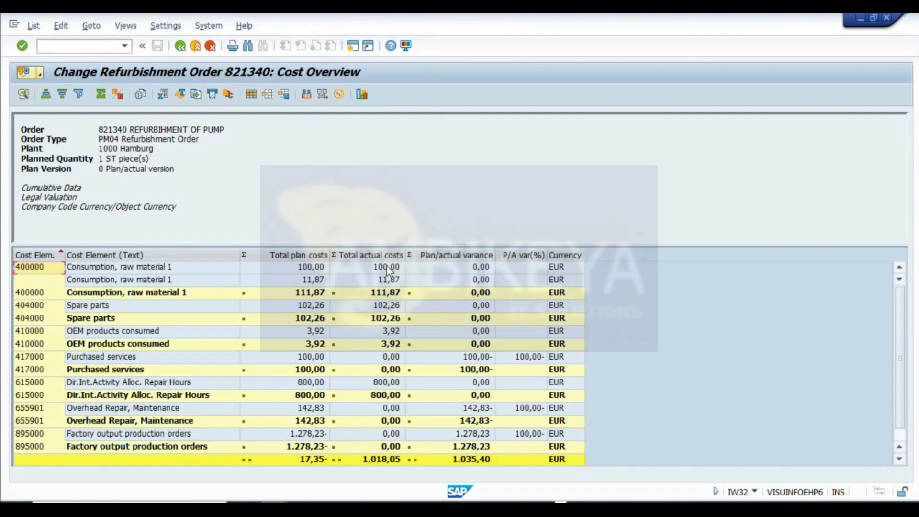
- Examine the Purchased services and raw material plan versus actual costs, then leave the cost overview
{"action": "left_click", "coordinate": [389, 358]}
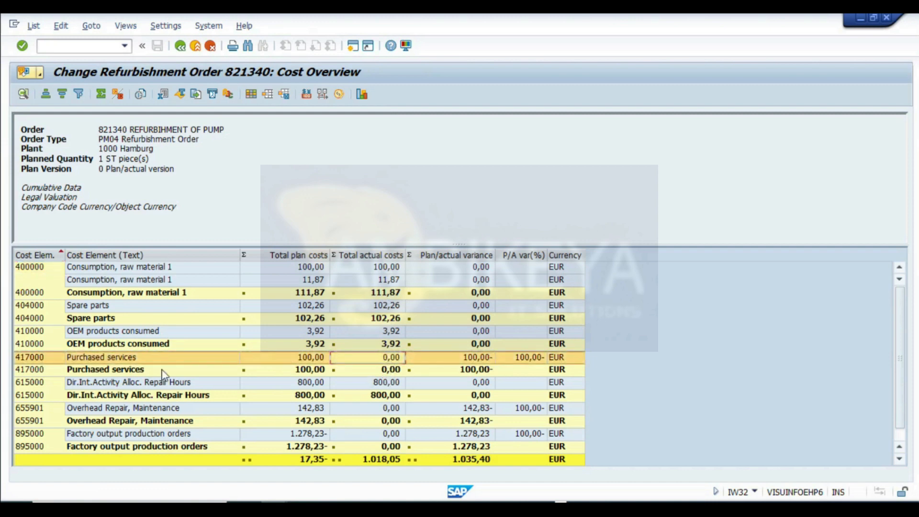
{"action": "left_click", "coordinate": [388, 370]}
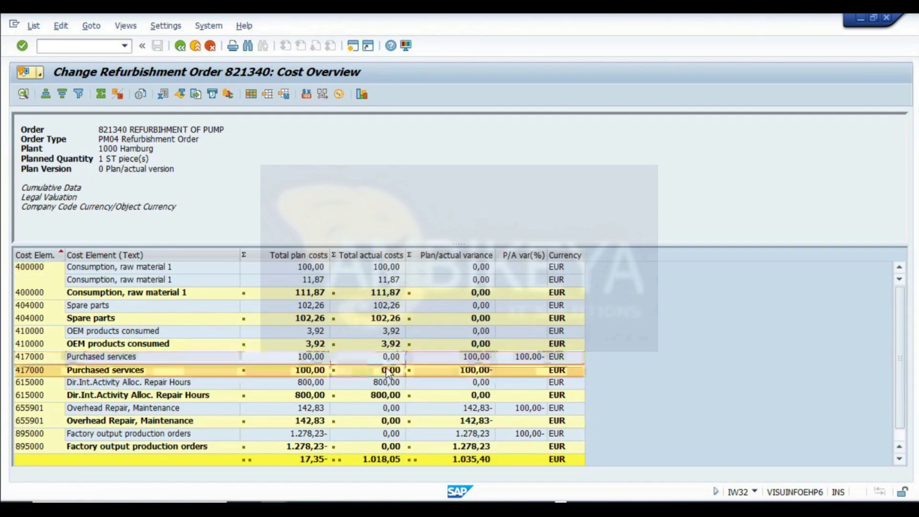
{"action": "left_click", "coordinate": [380, 269]}
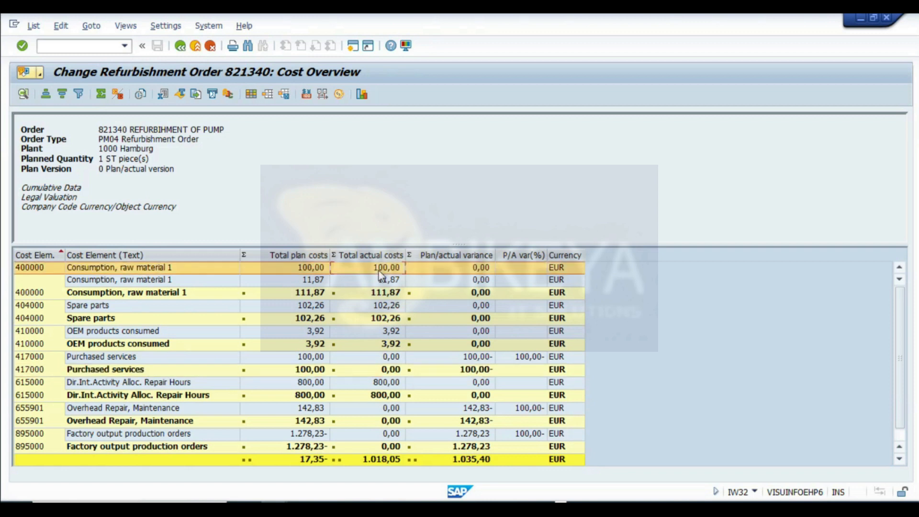
{"action": "left_click", "coordinate": [388, 370]}
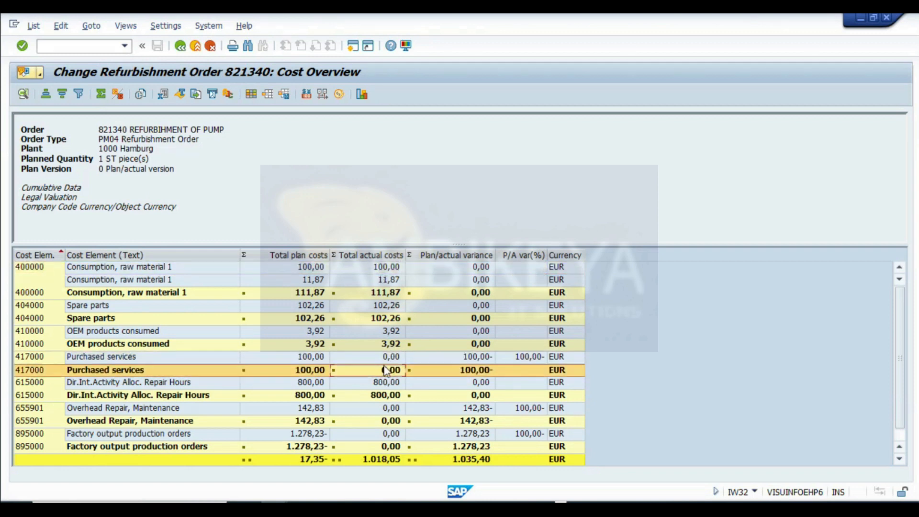
{"action": "left_click", "coordinate": [125, 369]}
{"action": "left_click", "coordinate": [180, 46]}
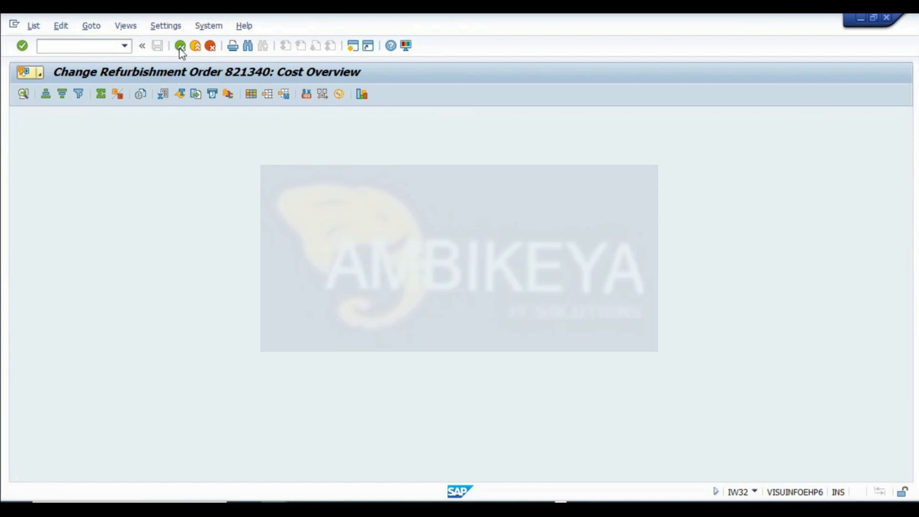
- Leave the cost overview and exit refurbishment order 821340, saving the entered data
{"action": "left_click", "coordinate": [181, 47]}
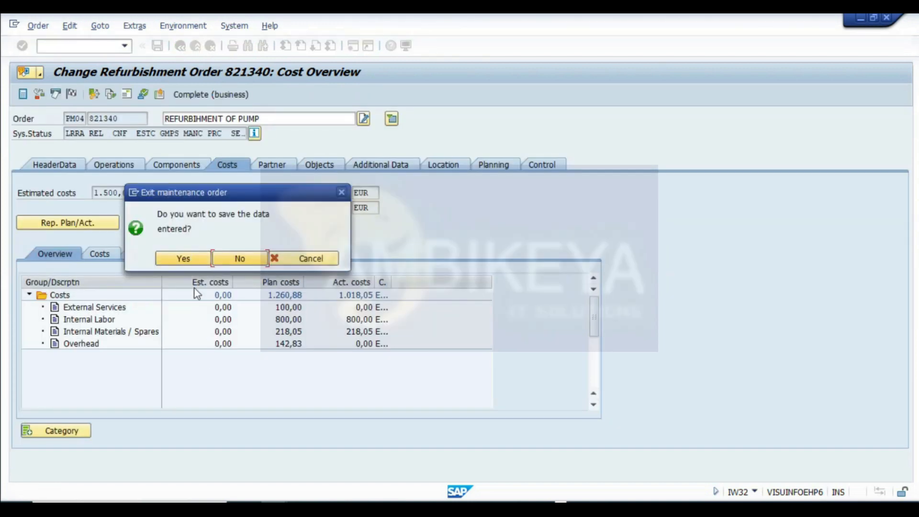
{"action": "left_click", "coordinate": [191, 260]}
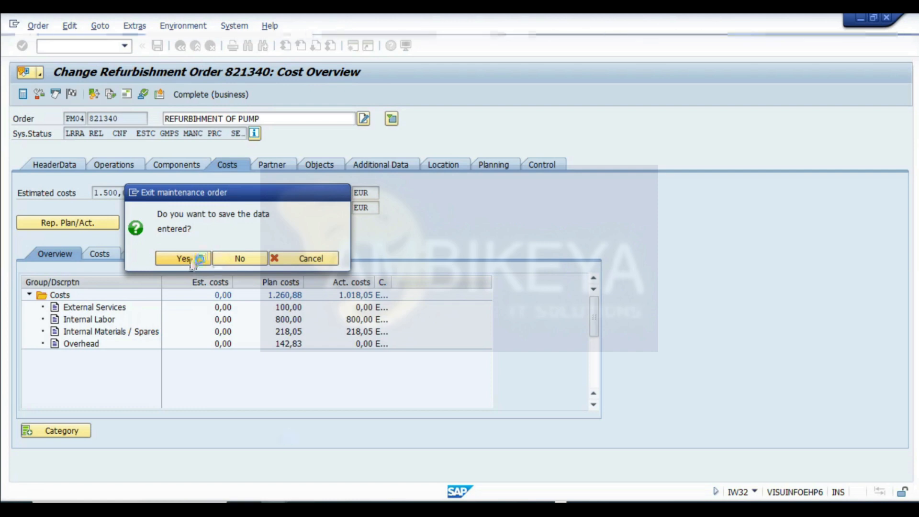
- Switch to the goods receipt session, leave it, and start the service entry transaction ML81N
{"action": "mouse_move", "coordinate": [358, 443]}
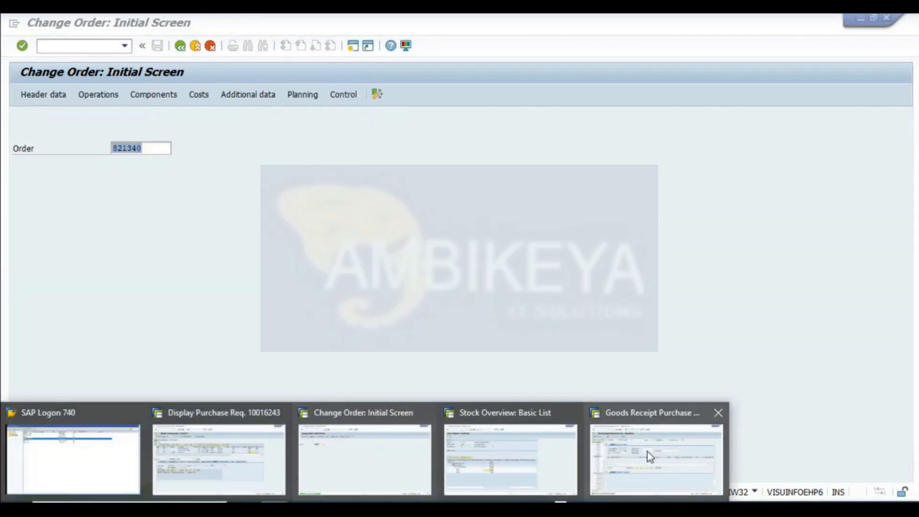
{"action": "left_click", "coordinate": [649, 460]}
{"action": "left_click", "coordinate": [181, 45]}
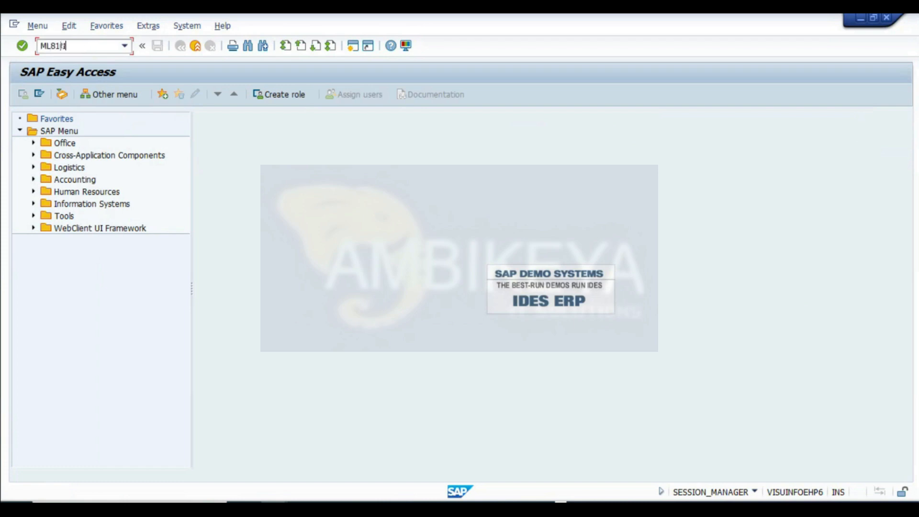
{"action": "key", "text": "Return"}
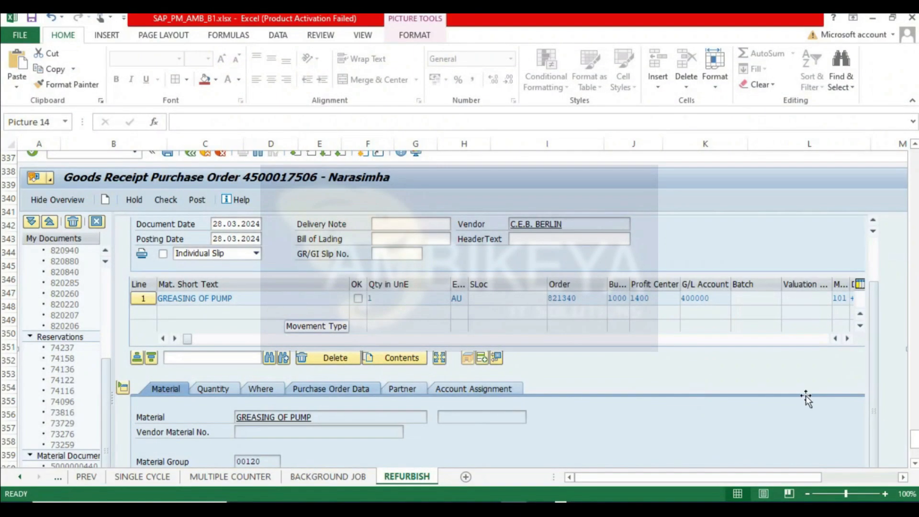
{"action": "left_click_drag", "start_coordinate": [914, 437], "coordinate": [914, 158]}
{"action": "left_click", "coordinate": [787, 287]}
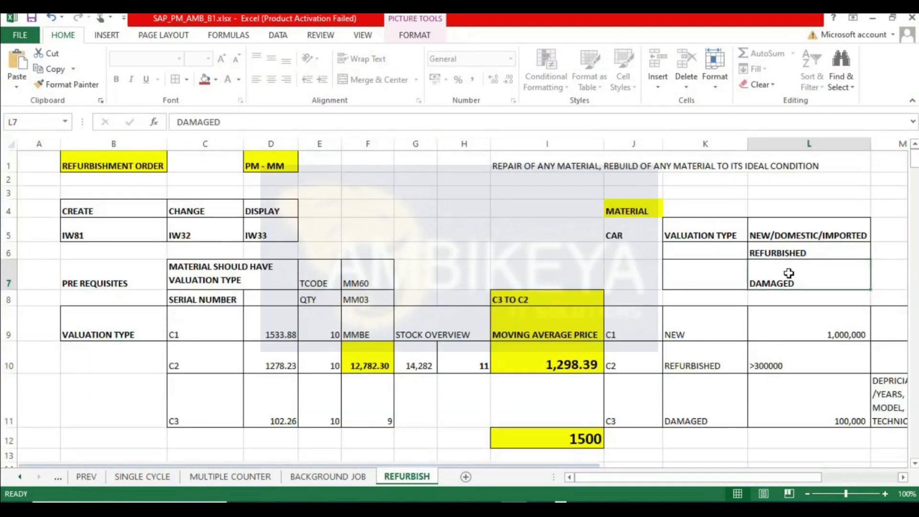
{"action": "key", "text": "Right"}
{"action": "key", "text": "Right"}
{"action": "key", "text": "Right"}
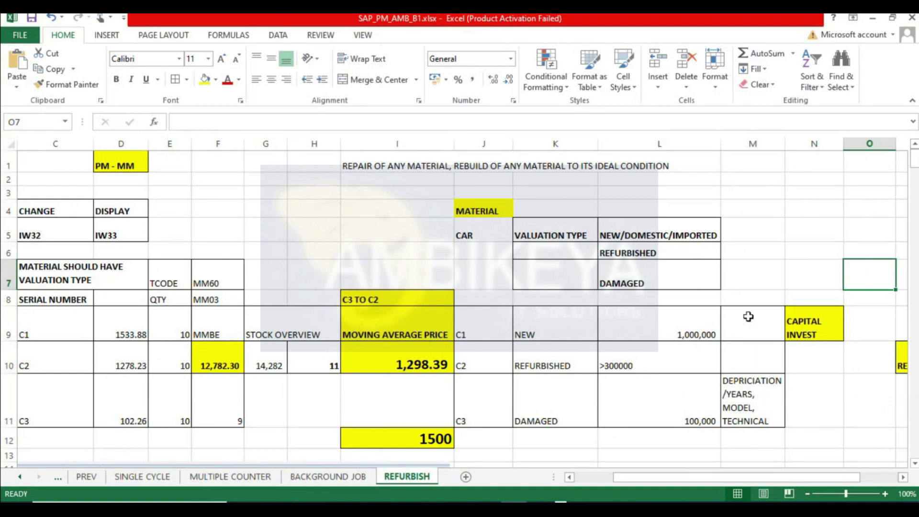
{"action": "key", "text": "Right"}
{"action": "key", "text": "Right"}
{"action": "key", "text": "Right"}
{"action": "scroll", "coordinate": [622, 402], "scroll_direction": "down", "scroll_amount": 3}
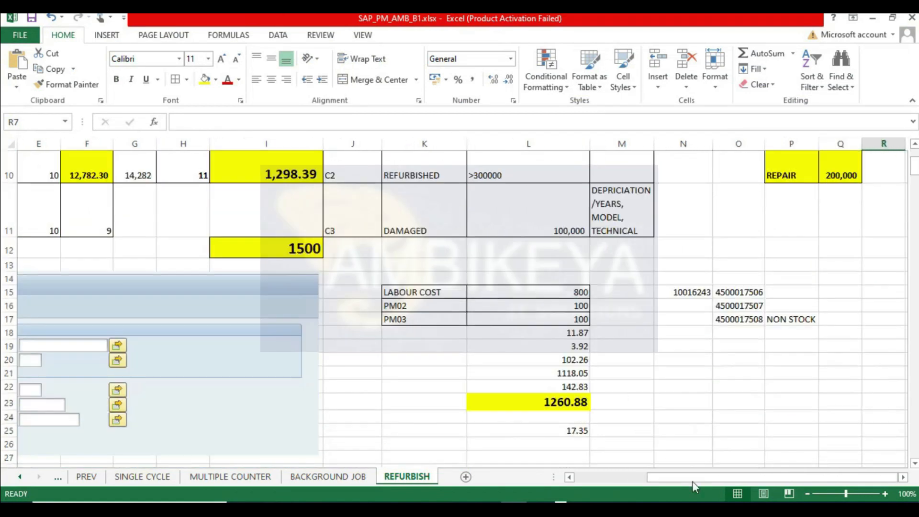
{"action": "key", "text": "ctrl+c"}
{"action": "key", "text": "alt+Tab"}
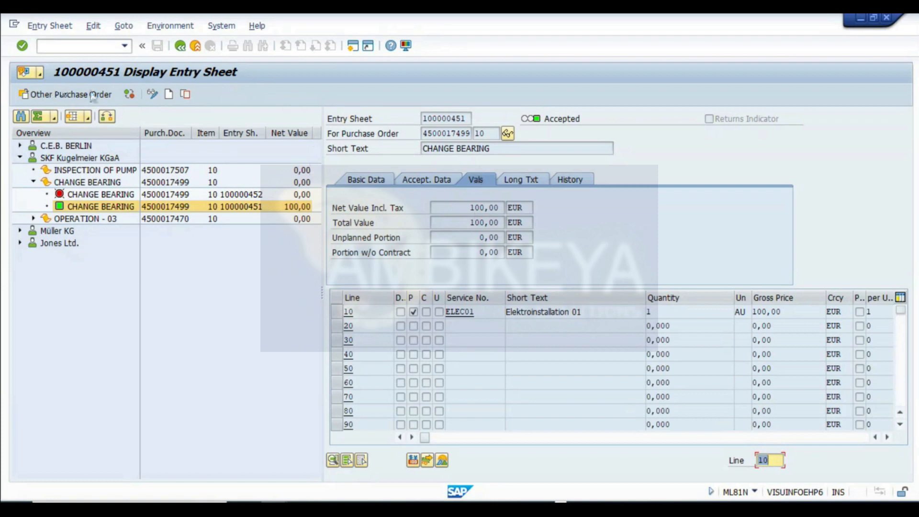
{"action": "left_click", "coordinate": [84, 94]}
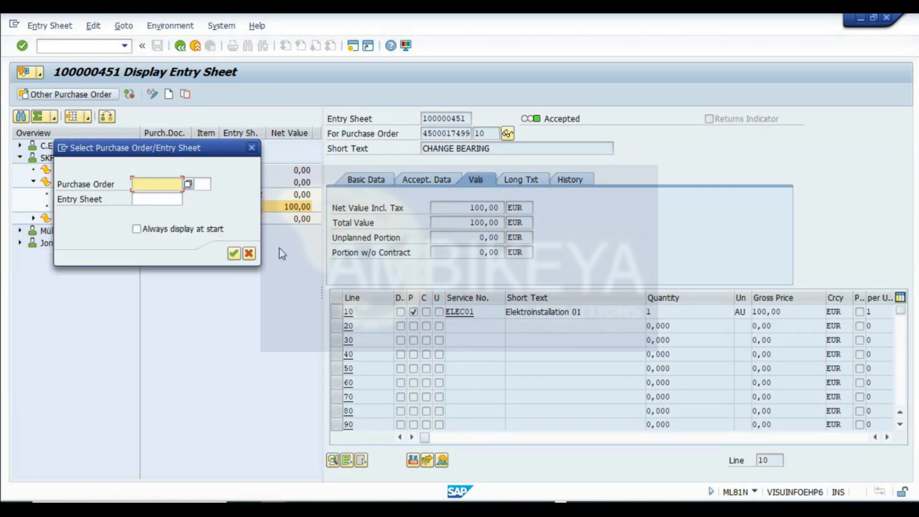
{"action": "key", "text": "ctrl+v"}
{"action": "left_click", "coordinate": [201, 184]}
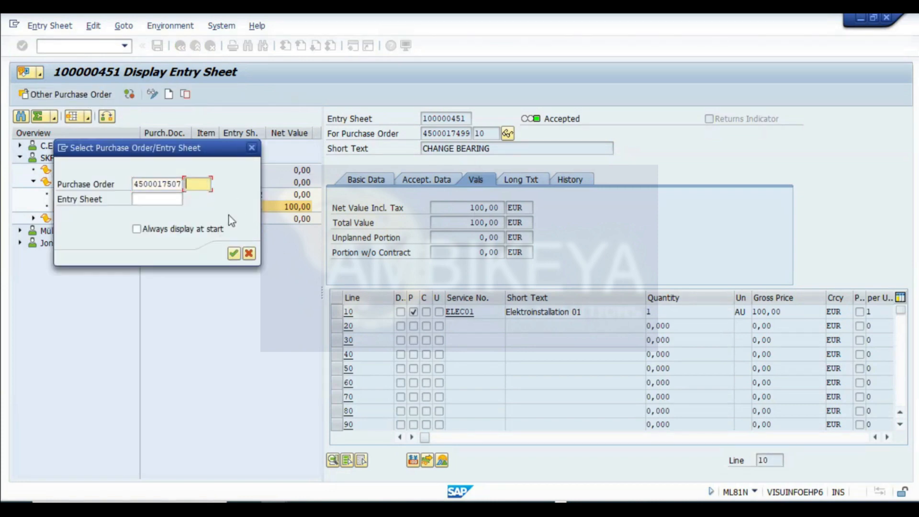
{"action": "type", "text": "10"}
{"action": "key", "text": "Return"}
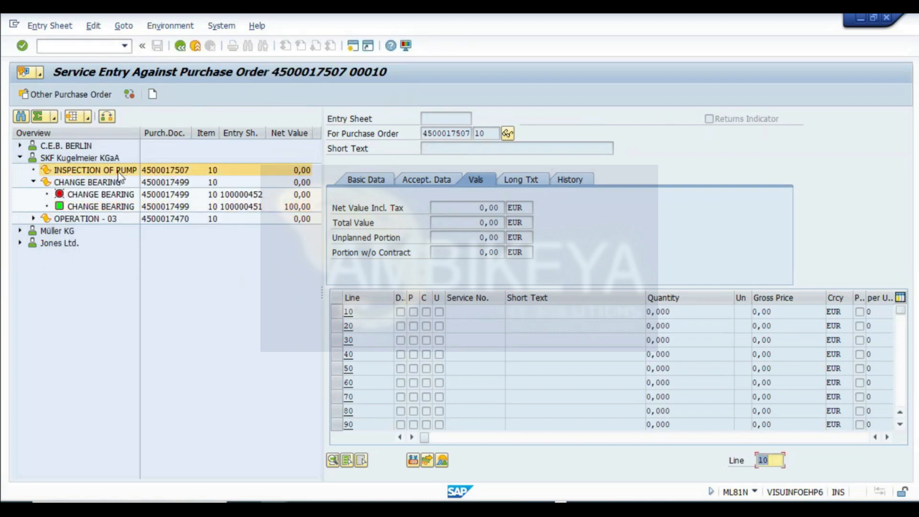
- Create a new entry sheet under INSPECTION OF PUMP with short text "INSPECTION OF PUMP FOR REFURBISHMENT"
{"action": "left_click", "coordinate": [85, 172]}
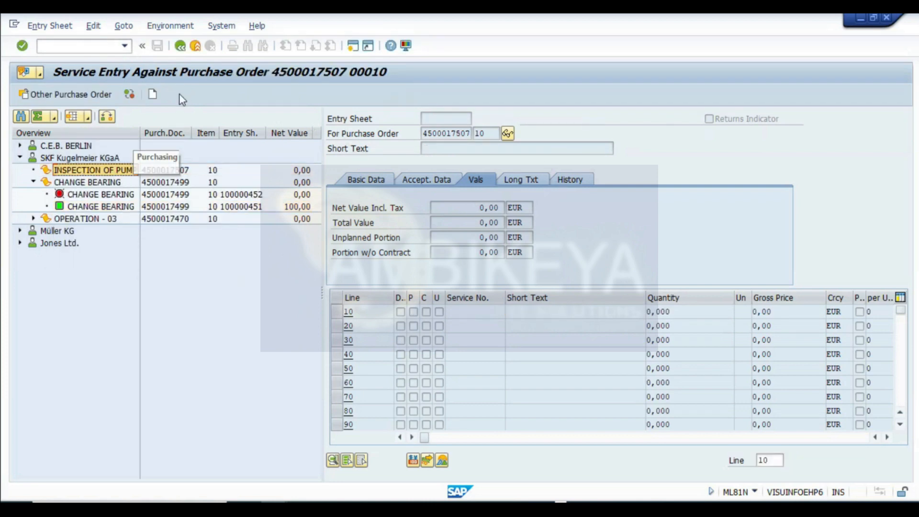
{"action": "left_click", "coordinate": [152, 95]}
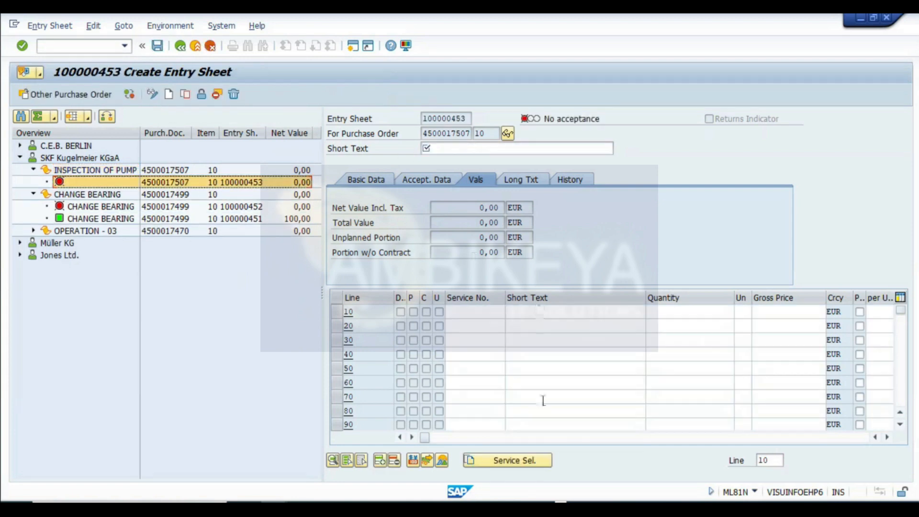
{"action": "left_click", "coordinate": [452, 150]}
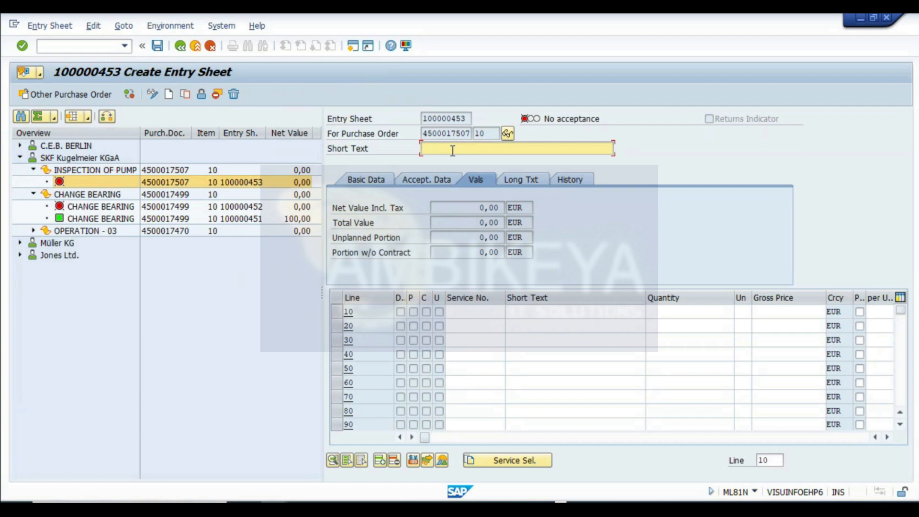
{"action": "type", "text": "INSPECTION OF PUMP FOR REFURBISHMENT"}
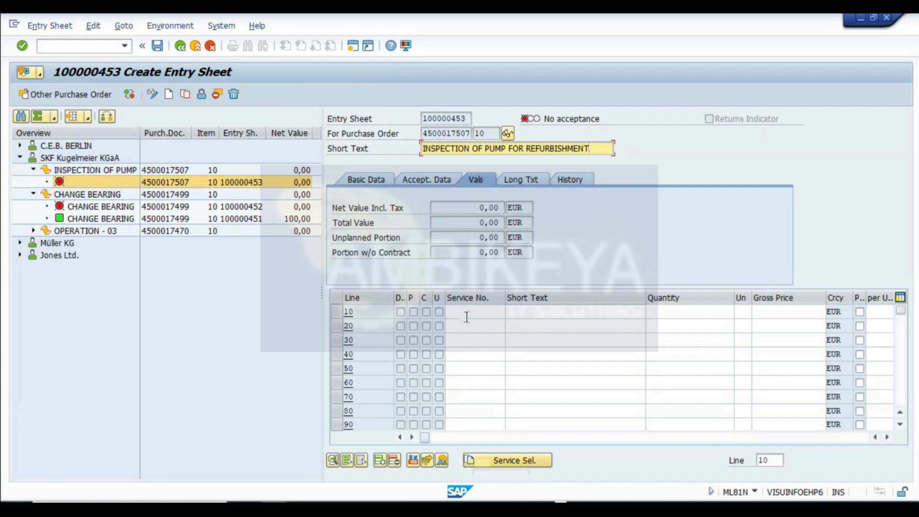
- Adopt service line 10 (ELEC01) from the purchase order with full quantity, then accept and save the entry sheet
{"action": "left_click", "coordinate": [507, 460]}
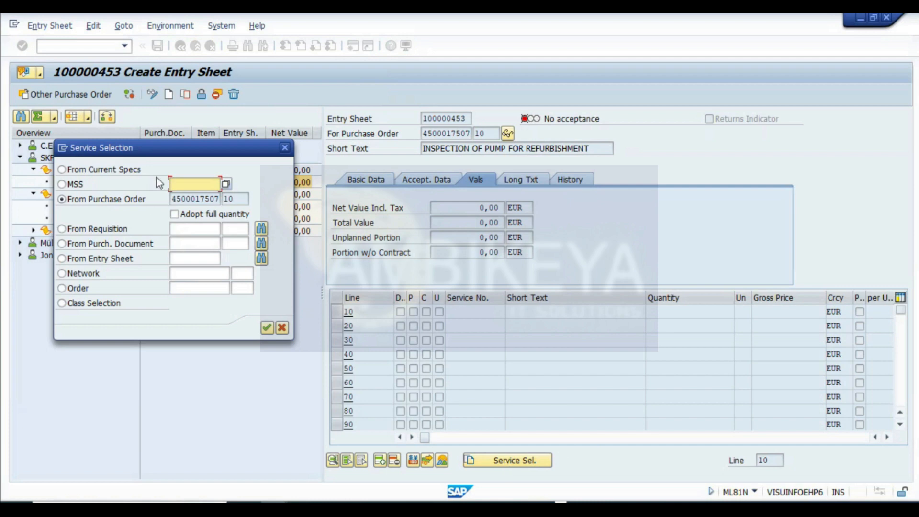
{"action": "left_click", "coordinate": [174, 215]}
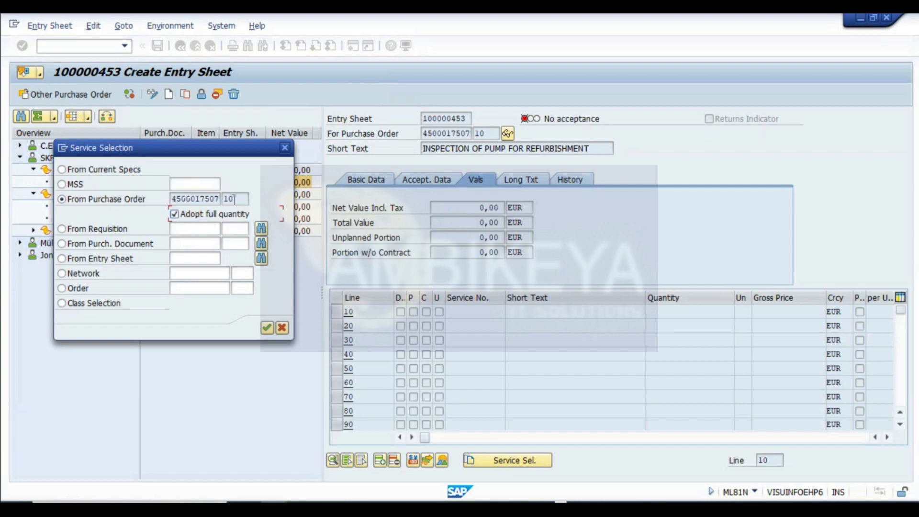
{"action": "left_click", "coordinate": [267, 327]}
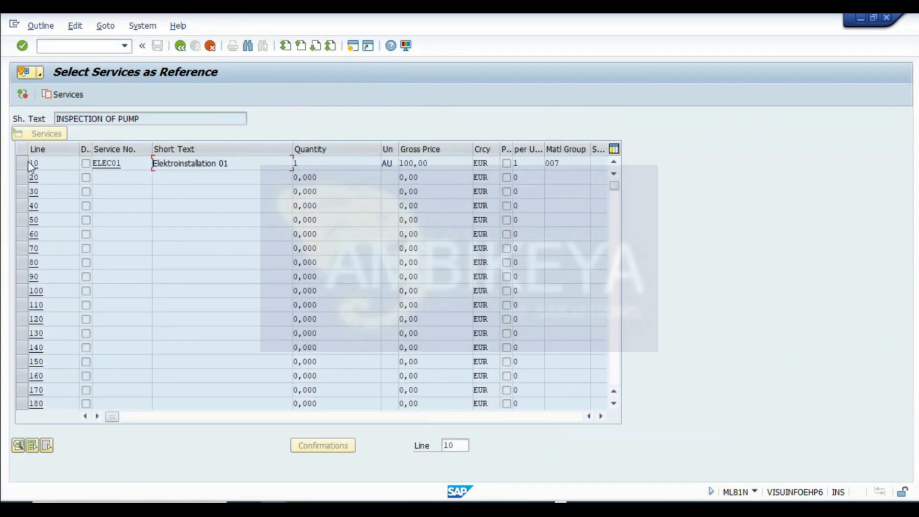
{"action": "left_click", "coordinate": [27, 162]}
{"action": "left_click", "coordinate": [67, 96]}
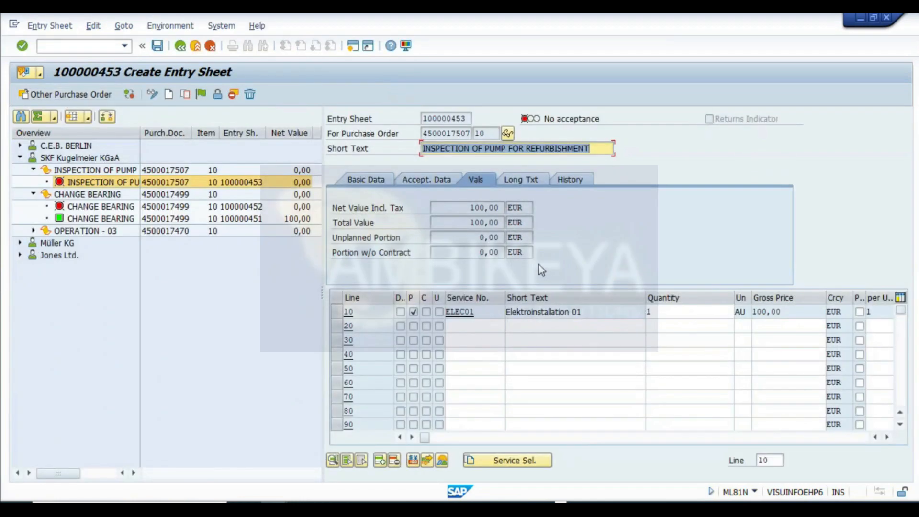
{"action": "left_click_drag", "start_coordinate": [660, 314], "coordinate": [551, 314]}
{"action": "left_click_drag", "start_coordinate": [789, 311], "coordinate": [310, 353]}
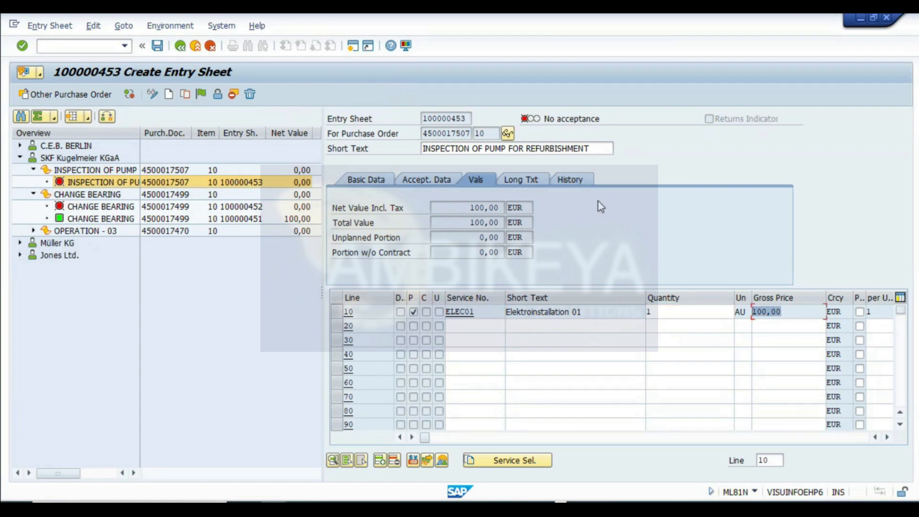
{"action": "left_click", "coordinate": [202, 94]}
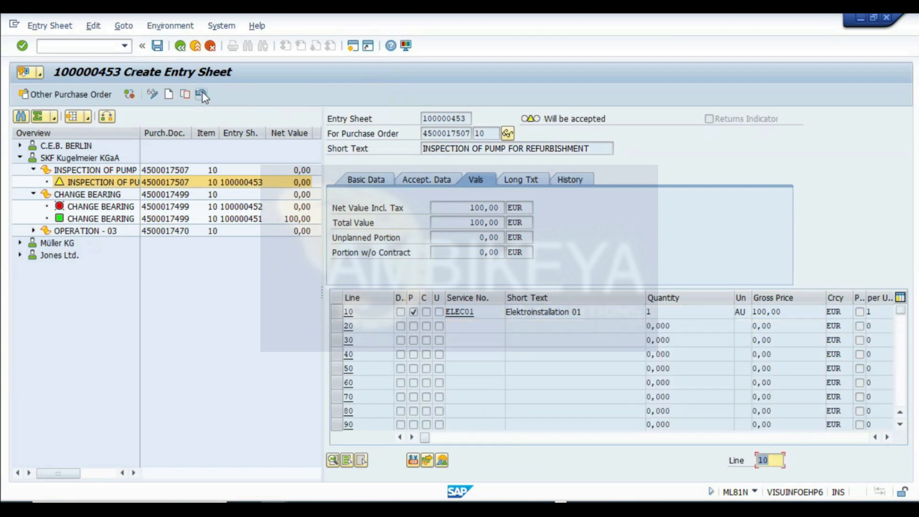
{"action": "left_click", "coordinate": [162, 49]}
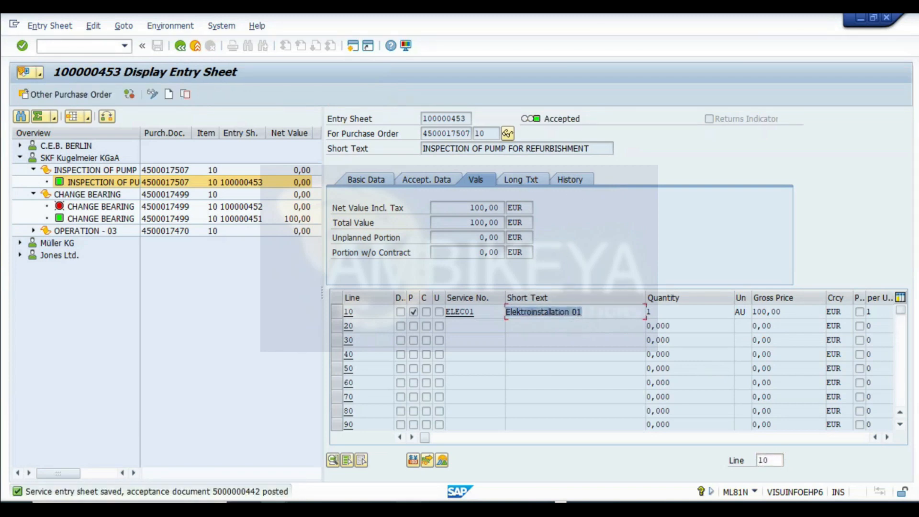
- Capture the saved entry sheet screen and paste the image into the REFURBISH sheet
{"action": "key", "text": "super+shift+s"}
{"action": "left_click_drag", "start_coordinate": [2, 30], "coordinate": [916, 500]}
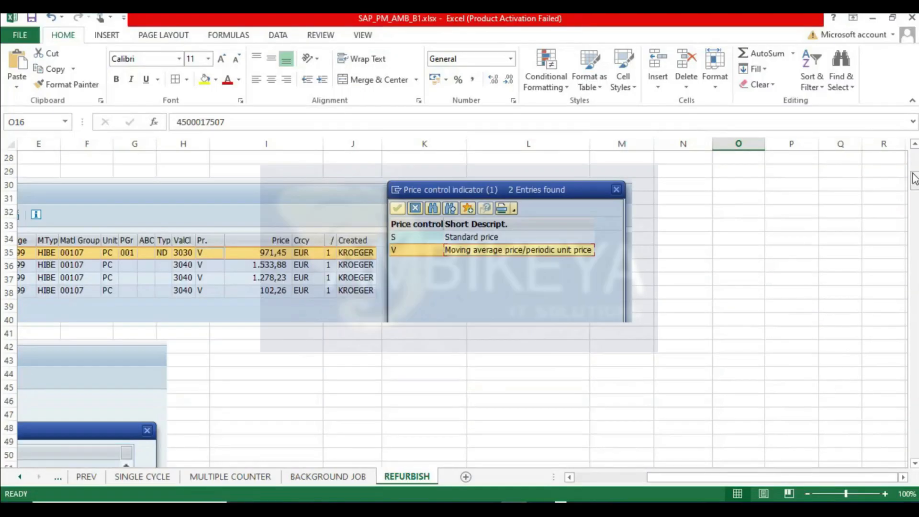
{"action": "left_click_drag", "start_coordinate": [913, 177], "coordinate": [912, 454]}
{"action": "left_click_drag", "start_coordinate": [765, 477], "coordinate": [598, 468]}
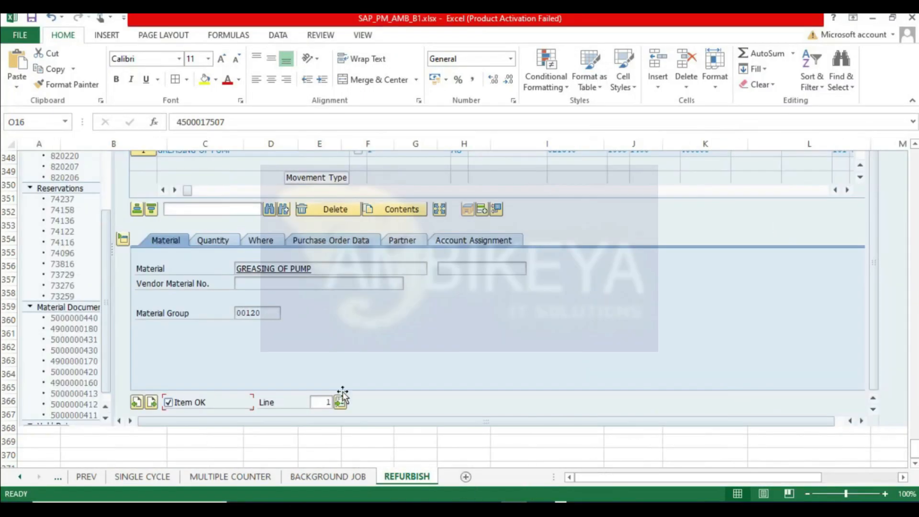
{"action": "scroll", "coordinate": [287, 335], "scroll_direction": "down", "scroll_amount": 4}
{"action": "left_click", "coordinate": [31, 297]}
{"action": "key", "text": "ctrl+v"}
- Return to order 821340 and open its plan versus actual cost report
{"action": "key", "text": "super+Tab"}
{"action": "key", "text": "alt+Tab"}
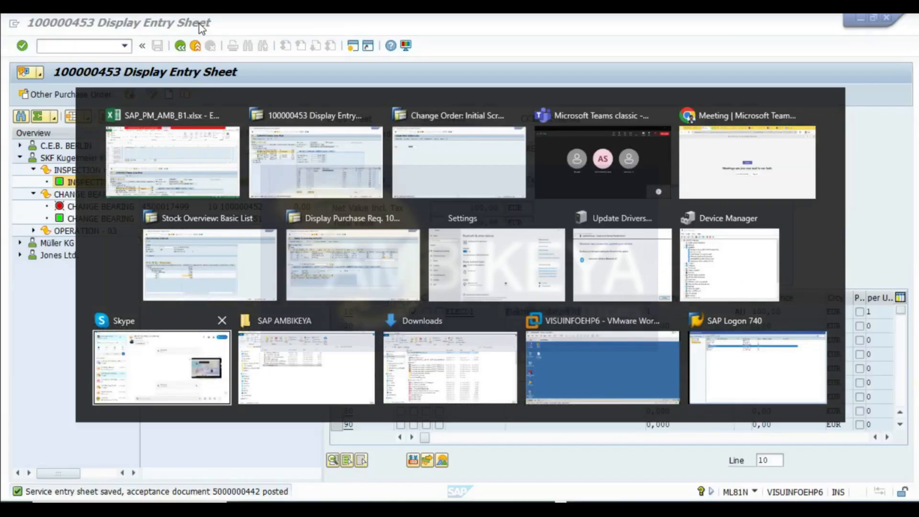
{"action": "left_click", "coordinate": [180, 46]}
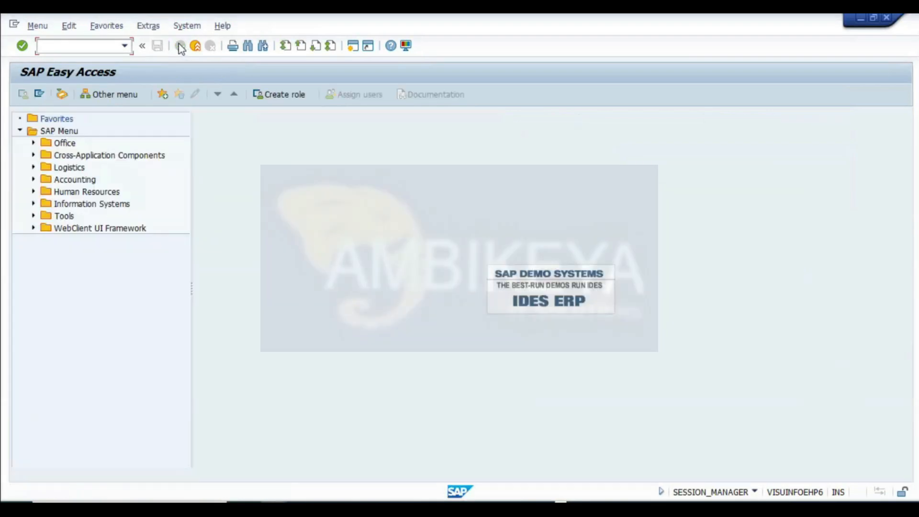
{"action": "mouse_move", "coordinate": [273, 495]}
{"action": "left_click", "coordinate": [387, 454]}
{"action": "left_click", "coordinate": [200, 97]}
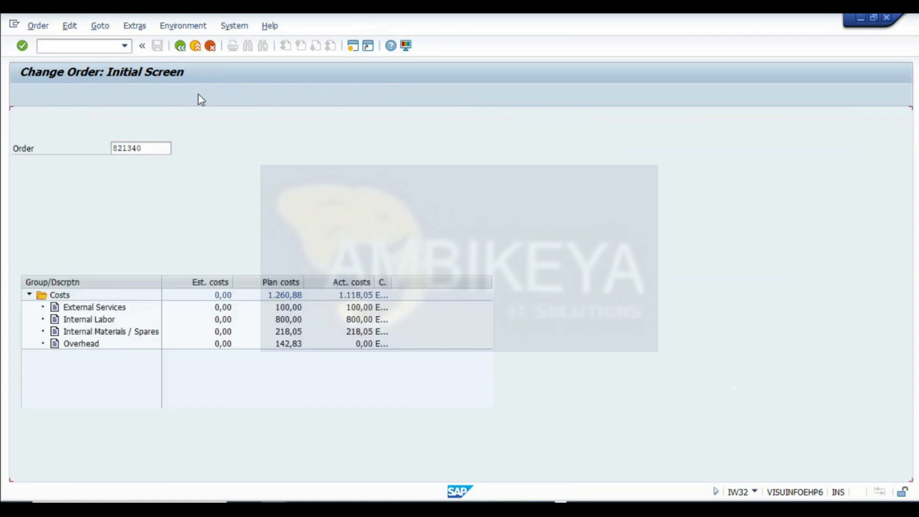
{"action": "left_click", "coordinate": [77, 222]}
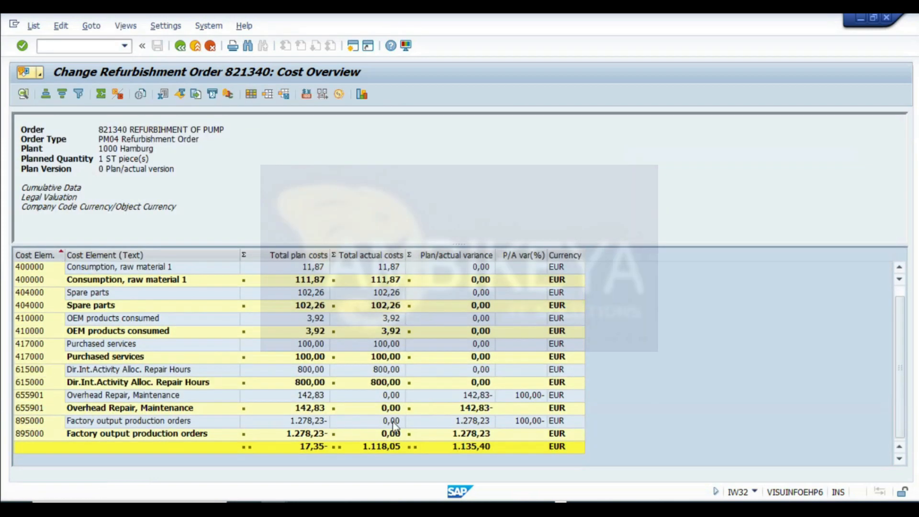
- Examine the actual costs of each cost element in the cost overview
{"action": "left_click", "coordinate": [387, 347]}
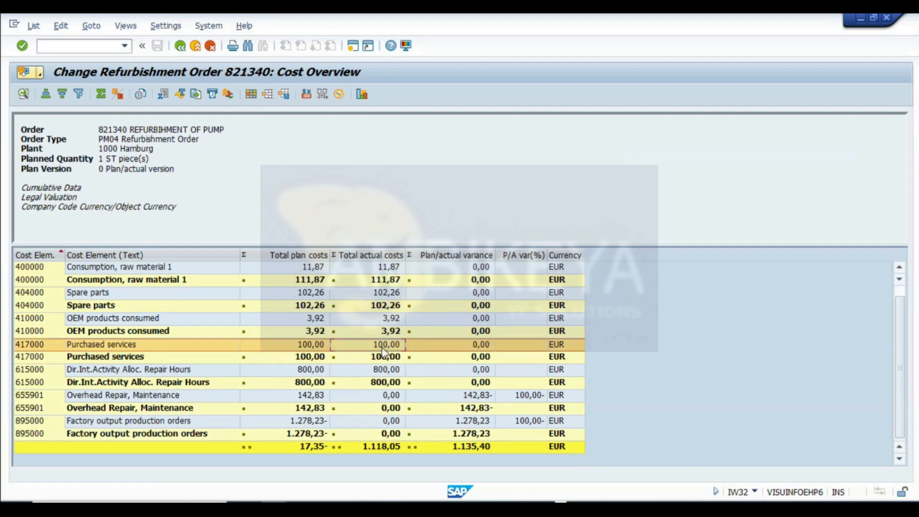
{"action": "left_click", "coordinate": [388, 269]}
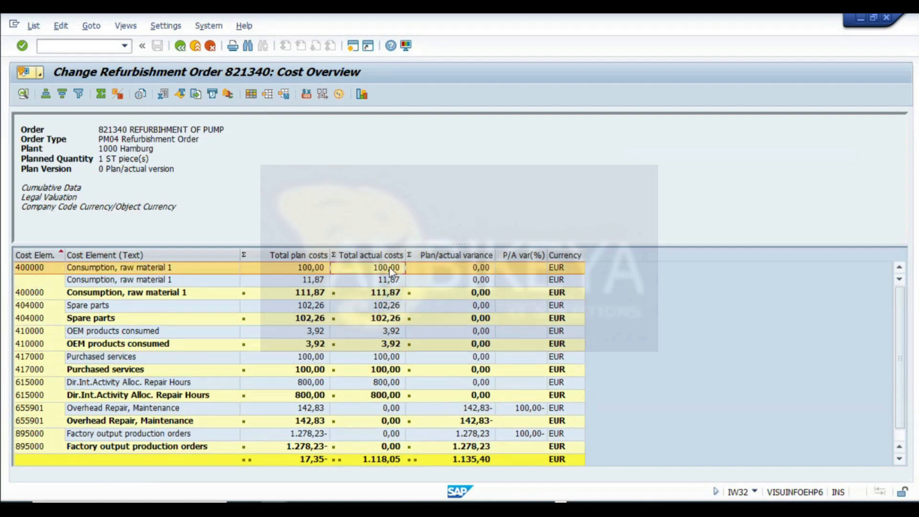
{"action": "left_click", "coordinate": [396, 281]}
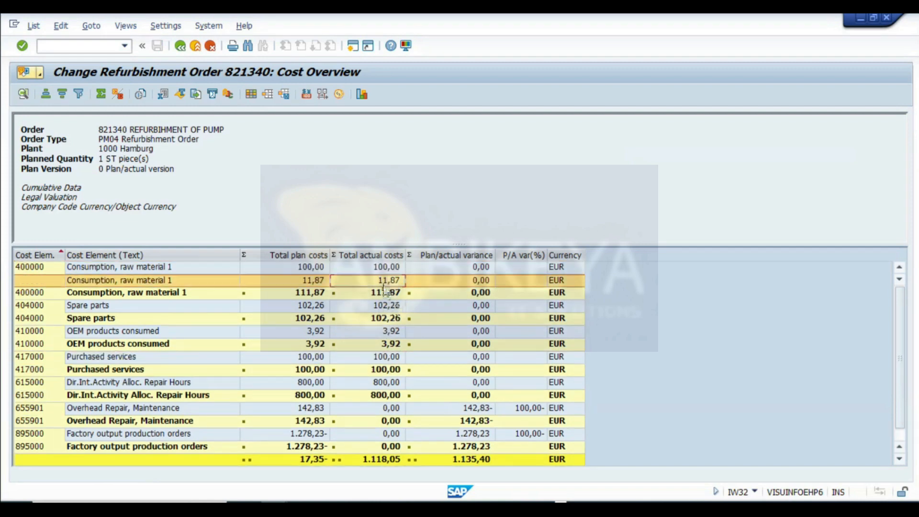
{"action": "left_click", "coordinate": [386, 332]}
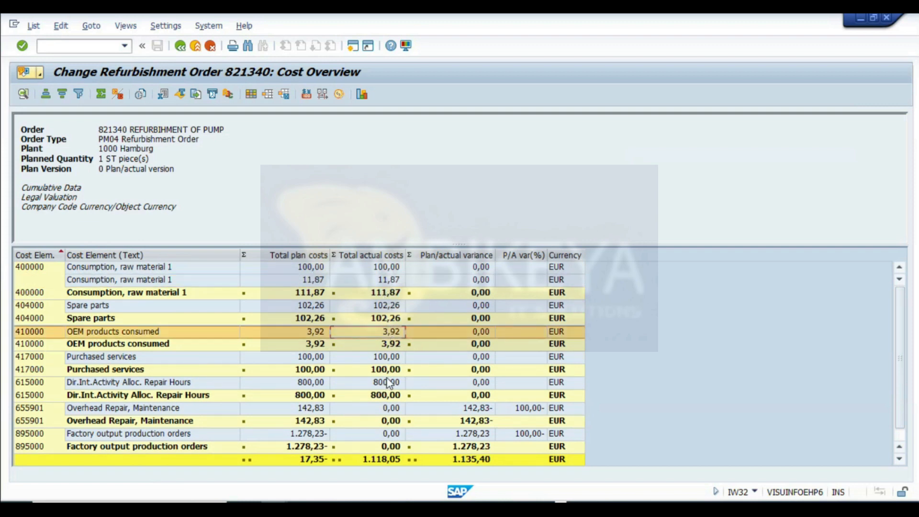
{"action": "left_click", "coordinate": [387, 306]}
{"action": "left_click", "coordinate": [379, 318]}
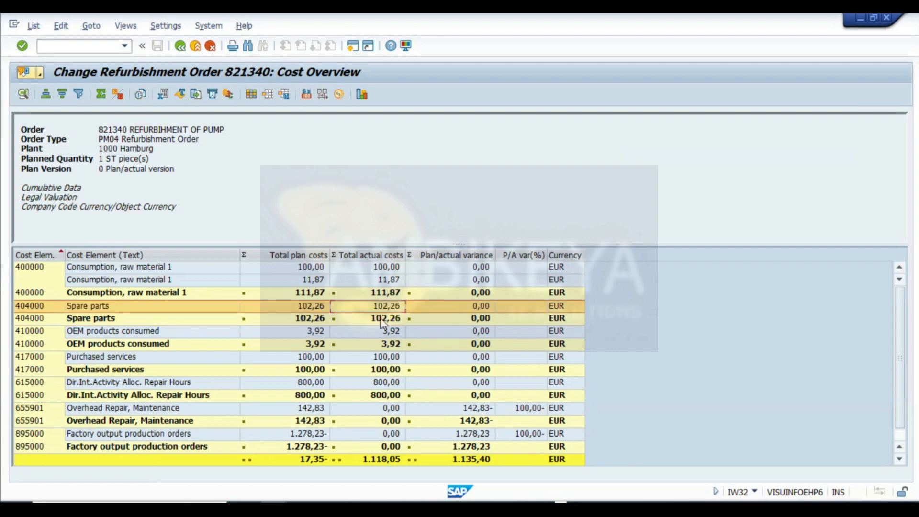
{"action": "left_click", "coordinate": [381, 383]}
{"action": "scroll", "coordinate": [366, 395], "scroll_direction": "down", "scroll_amount": 1}
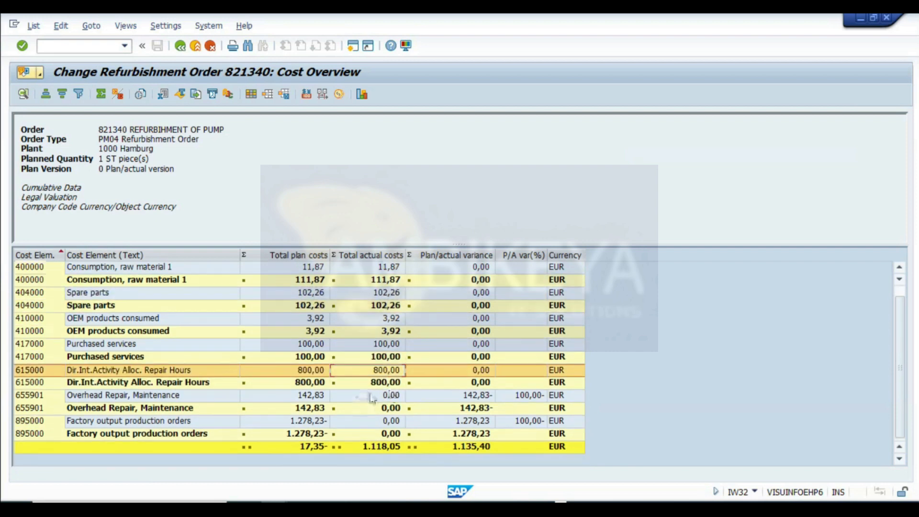
- Leave the order's cost report and switch to the SAP Easy Access session
{"action": "left_click", "coordinate": [383, 408]}
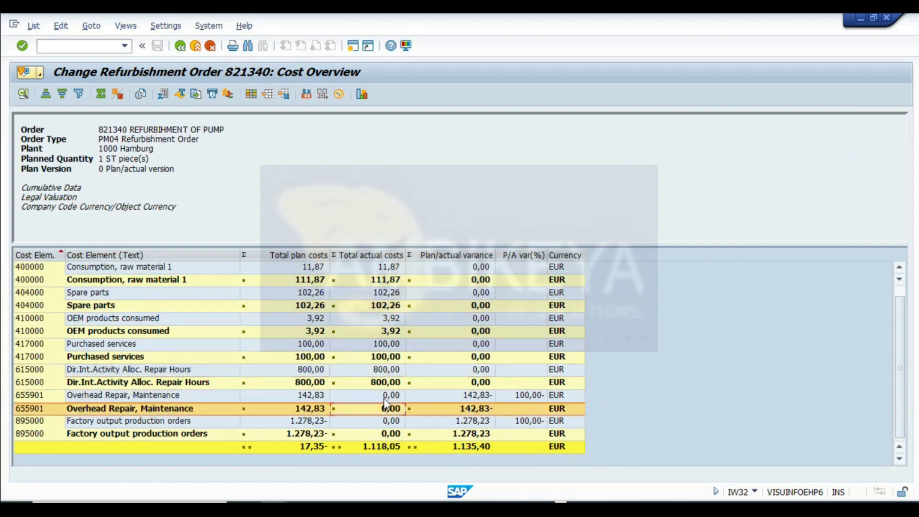
{"action": "left_click", "coordinate": [182, 47]}
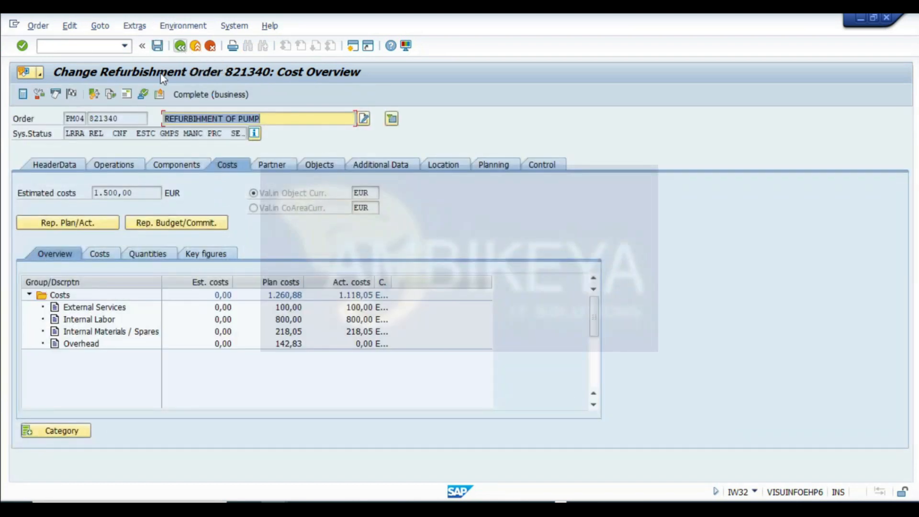
{"action": "left_click", "coordinate": [180, 46]}
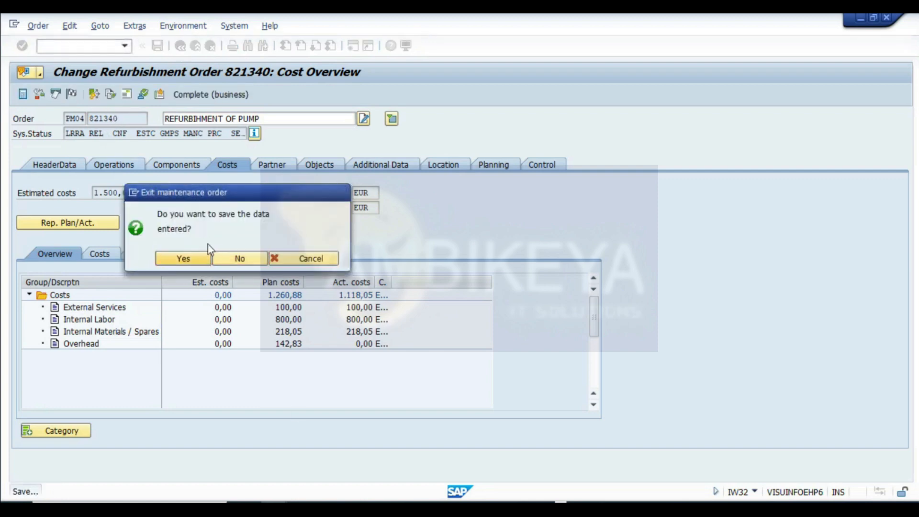
{"action": "left_click", "coordinate": [273, 508]}
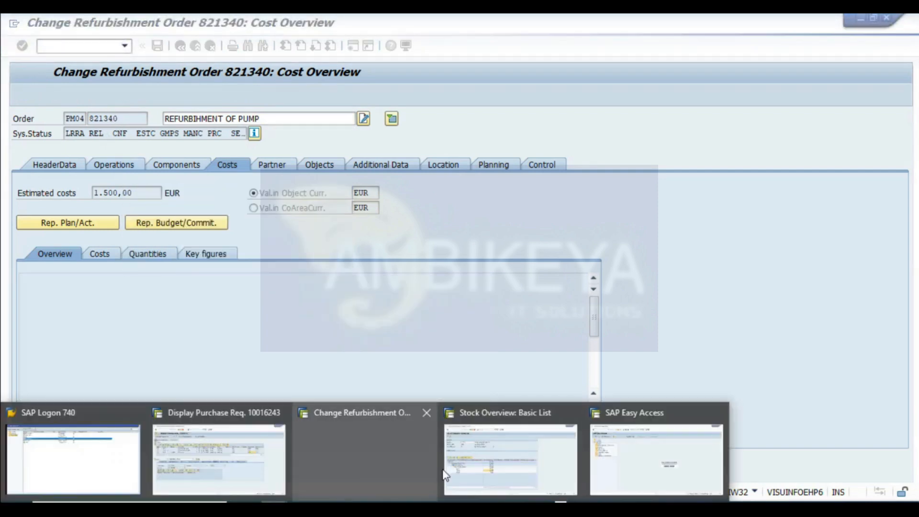
{"action": "left_click", "coordinate": [646, 466]}
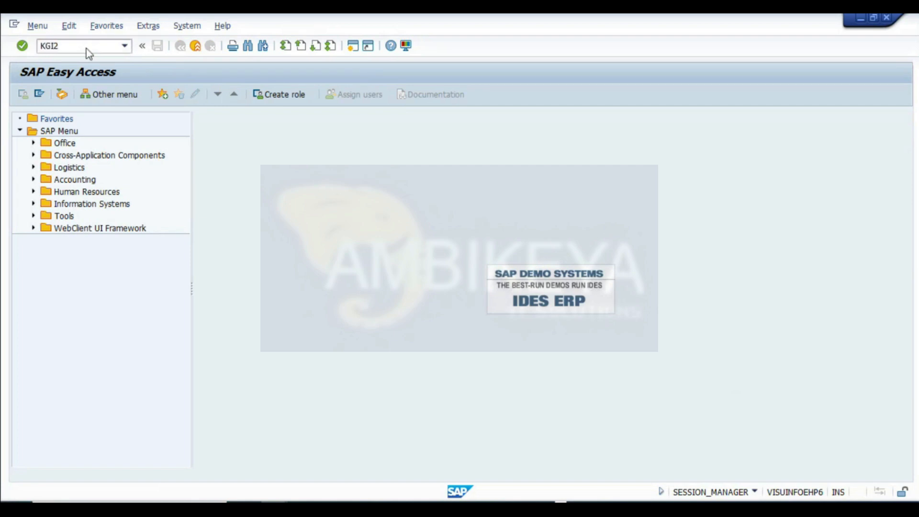
- Run actual overhead calculation KGI2 for order 821340 in controlling area 1000, period 3, fiscal year 2024, without test run
{"action": "key", "text": "Return"}
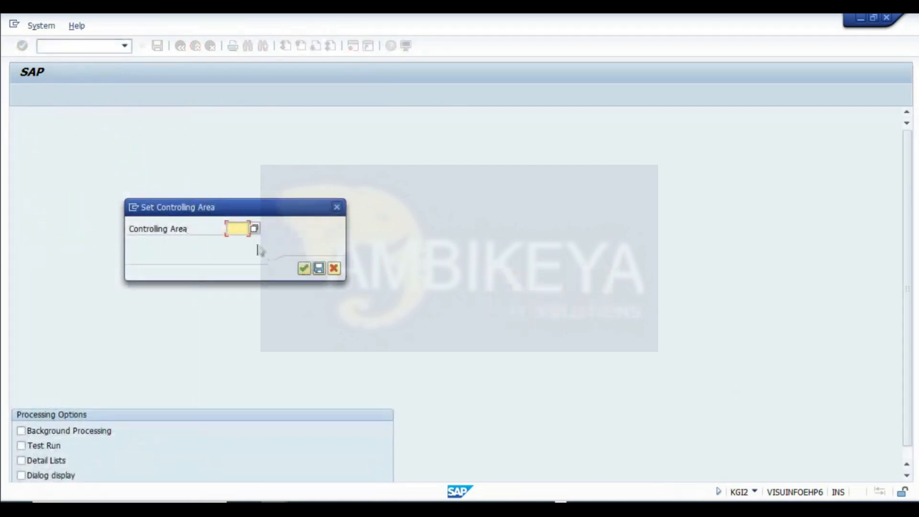
{"action": "type", "text": "1000"}
{"action": "key", "text": "Return"}
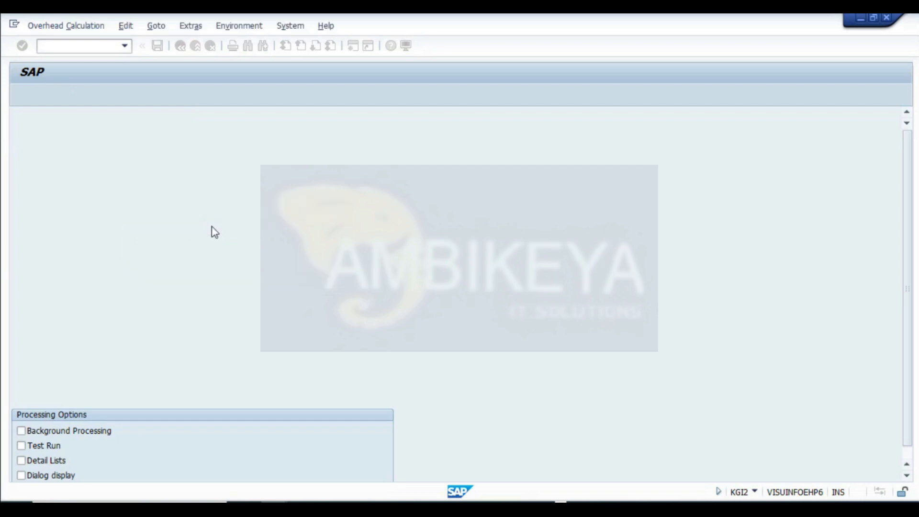
{"action": "left_click", "coordinate": [131, 193]}
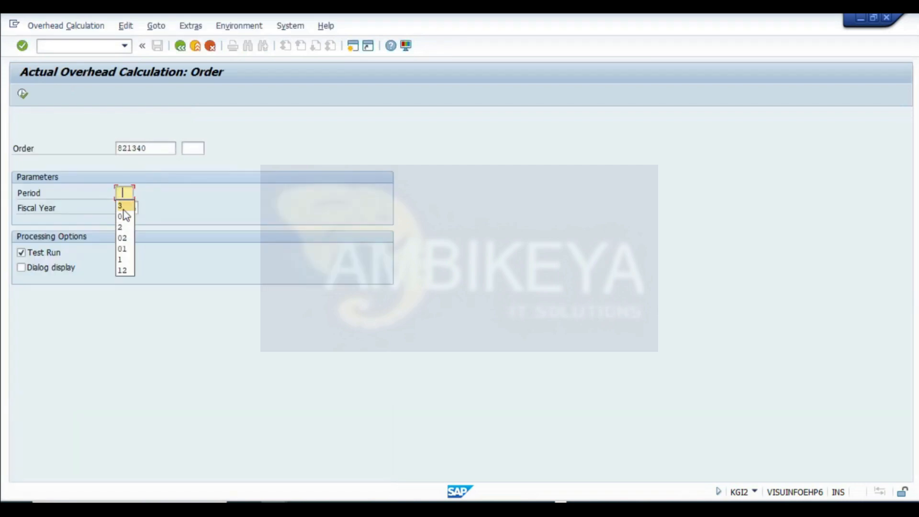
{"action": "left_click", "coordinate": [122, 207]}
{"action": "left_click", "coordinate": [54, 255]}
{"action": "left_click", "coordinate": [23, 92]}
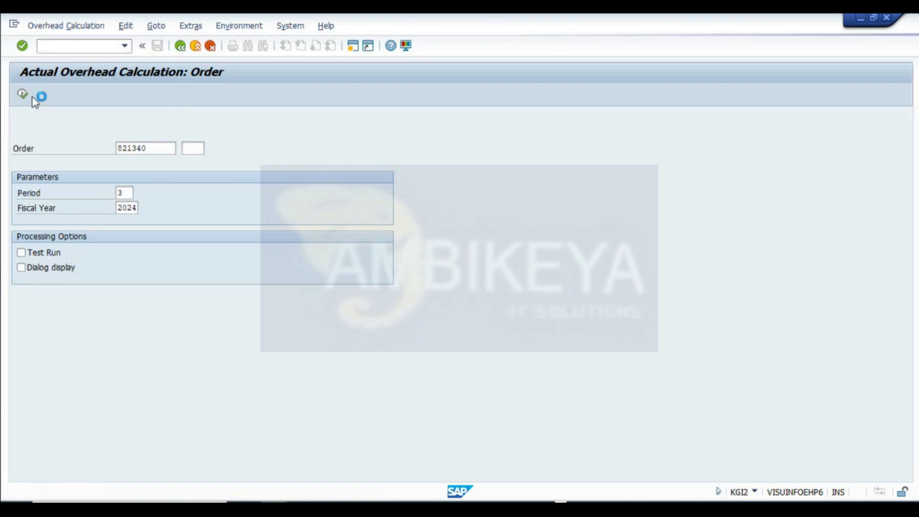
- Review the overhead debits posted to order 821340 and exit the overhead calculation
{"action": "left_click_drag", "start_coordinate": [143, 367], "coordinate": [7, 355]}
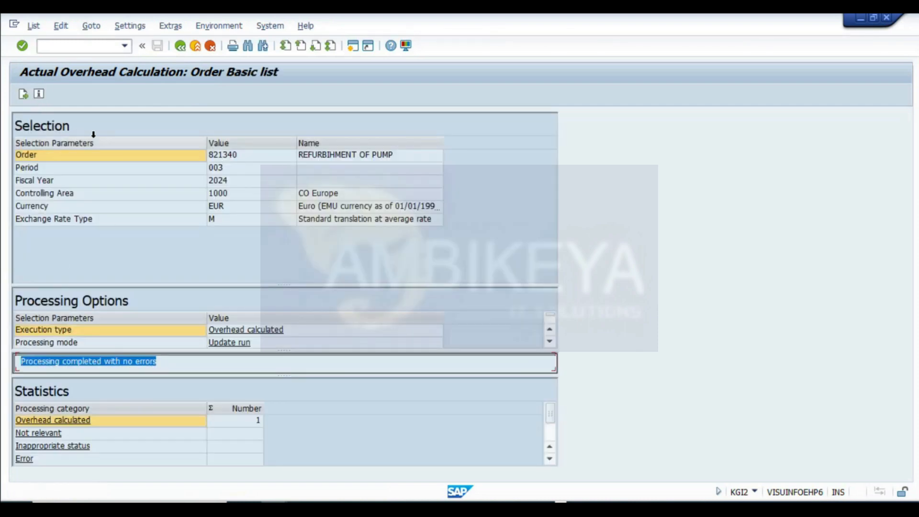
{"action": "left_click", "coordinate": [24, 94]}
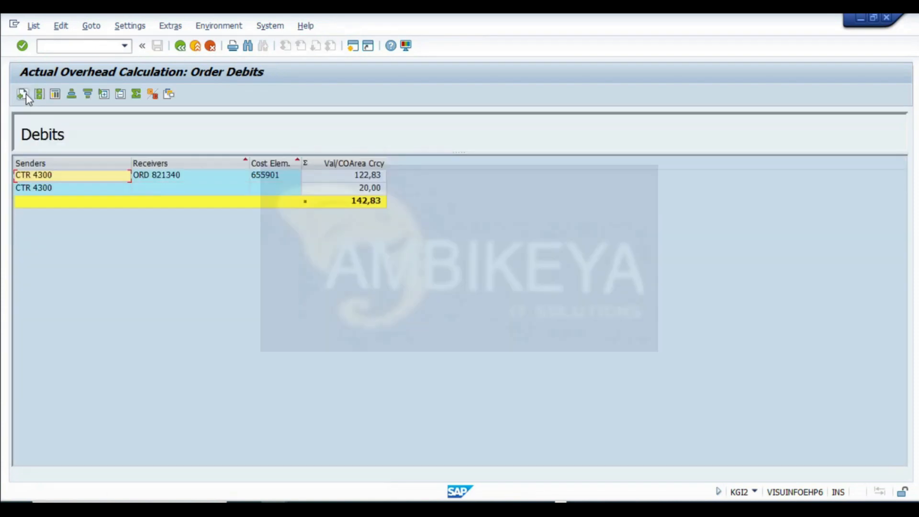
{"action": "left_click", "coordinate": [366, 201]}
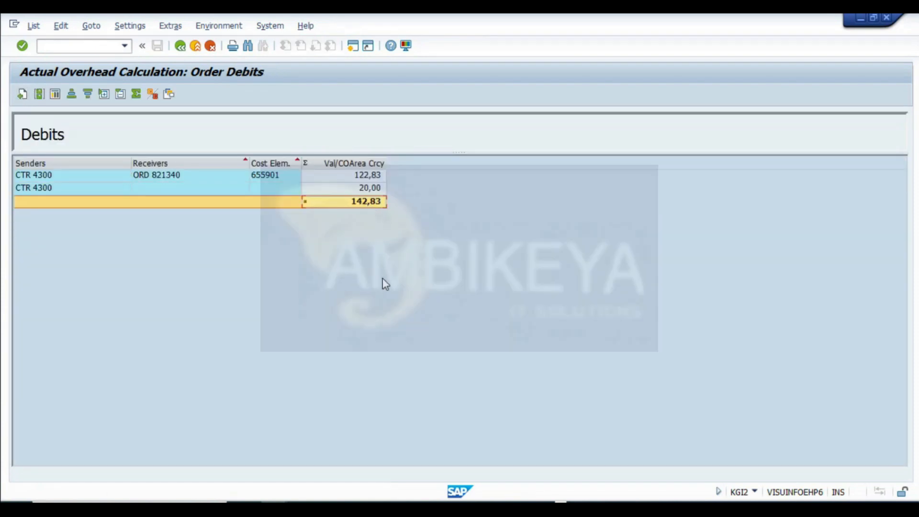
{"action": "left_click", "coordinate": [368, 188]}
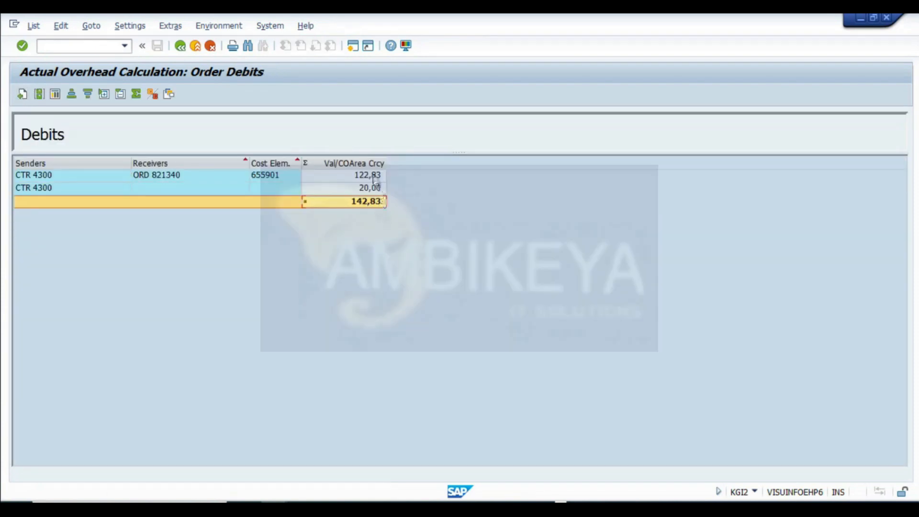
{"action": "left_click", "coordinate": [181, 47]}
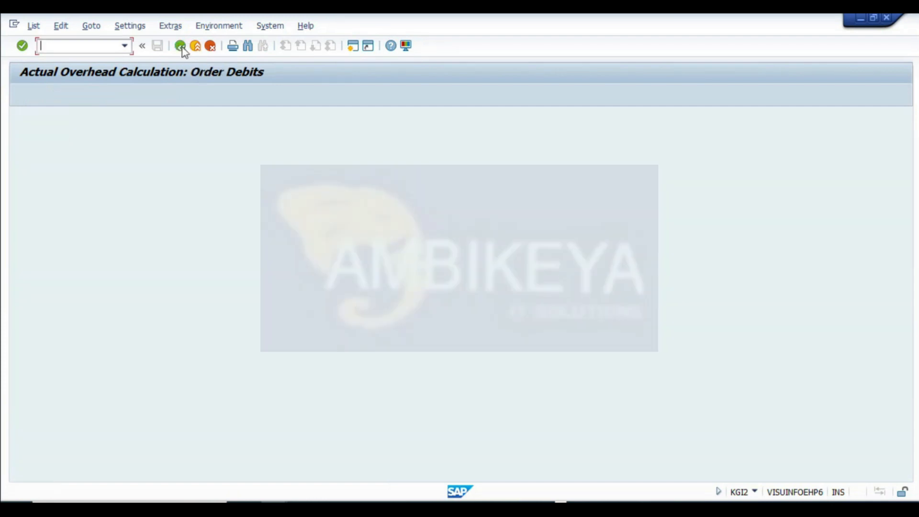
{"action": "left_click", "coordinate": [180, 46]}
{"action": "left_click", "coordinate": [181, 46]}
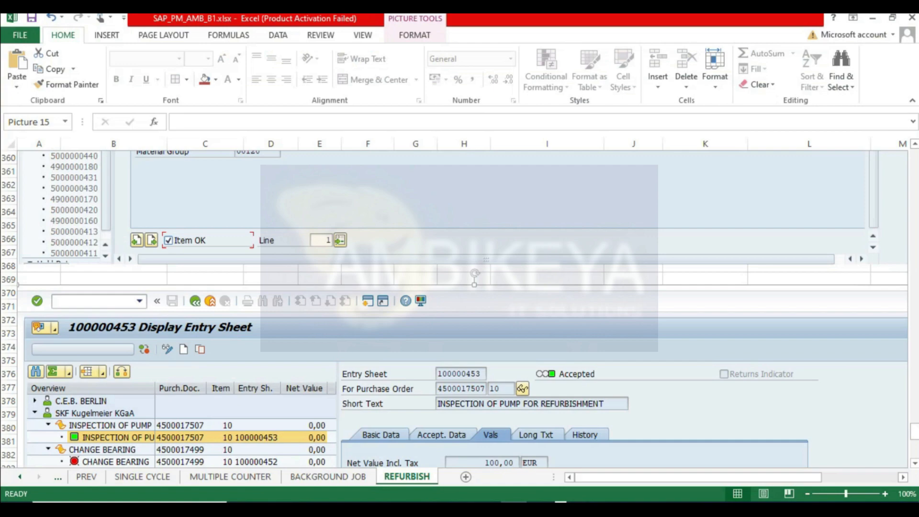
- Examine the cost totals recorded in the REFURBISH worksheet
{"action": "scroll", "coordinate": [781, 366], "scroll_direction": "up", "scroll_amount": 20}
{"action": "left_click_drag", "start_coordinate": [586, 470], "coordinate": [691, 458]}
{"action": "scroll", "coordinate": [685, 341], "scroll_direction": "down", "scroll_amount": 6}
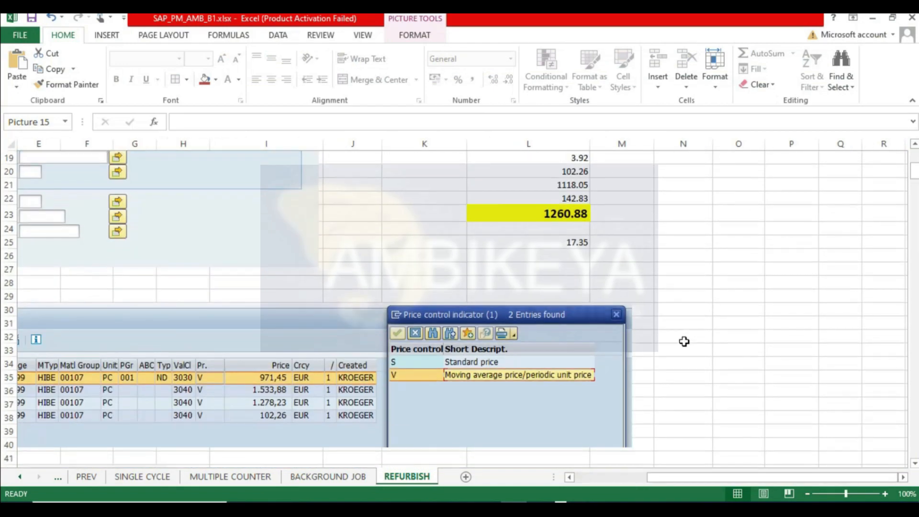
{"action": "scroll", "coordinate": [684, 341], "scroll_direction": "up", "scroll_amount": 2}
{"action": "left_click", "coordinate": [741, 349]}
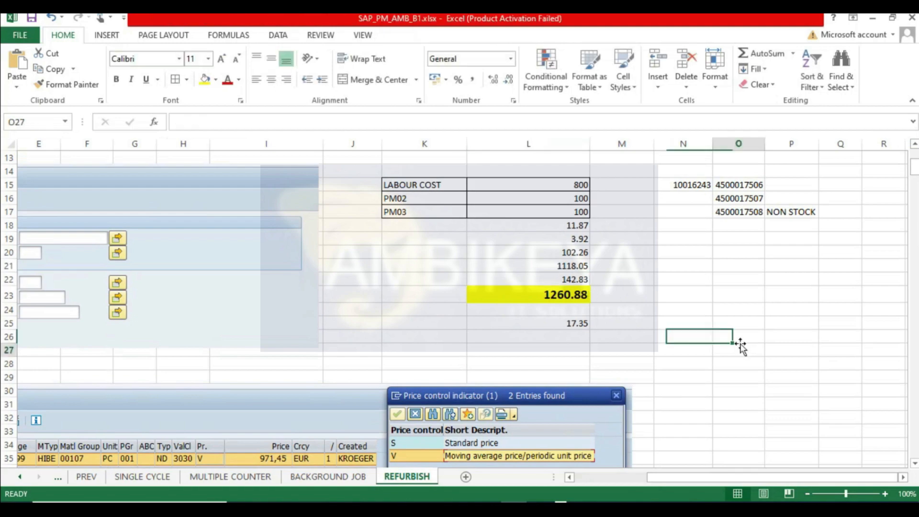
{"action": "left_click", "coordinate": [763, 295]}
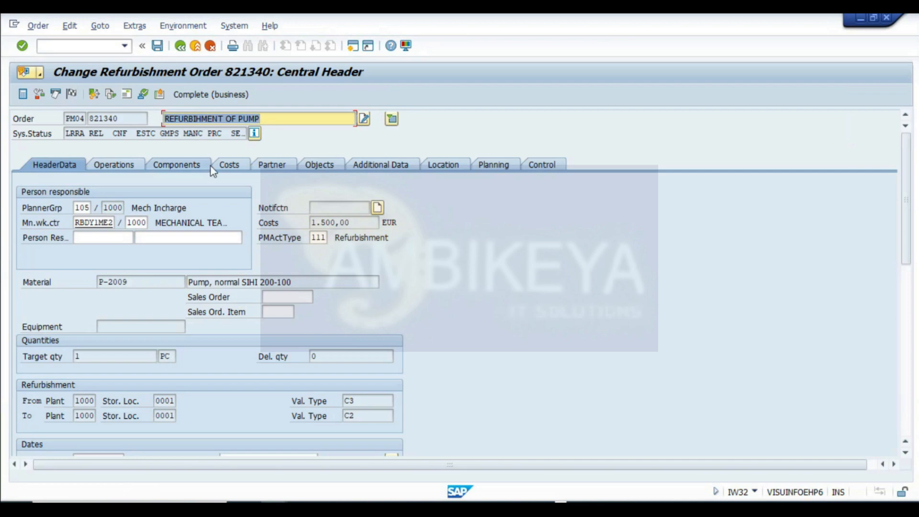
- Open the order's plan versus actual cost report and compare its actual total with the worksheet total
{"action": "left_click", "coordinate": [225, 167]}
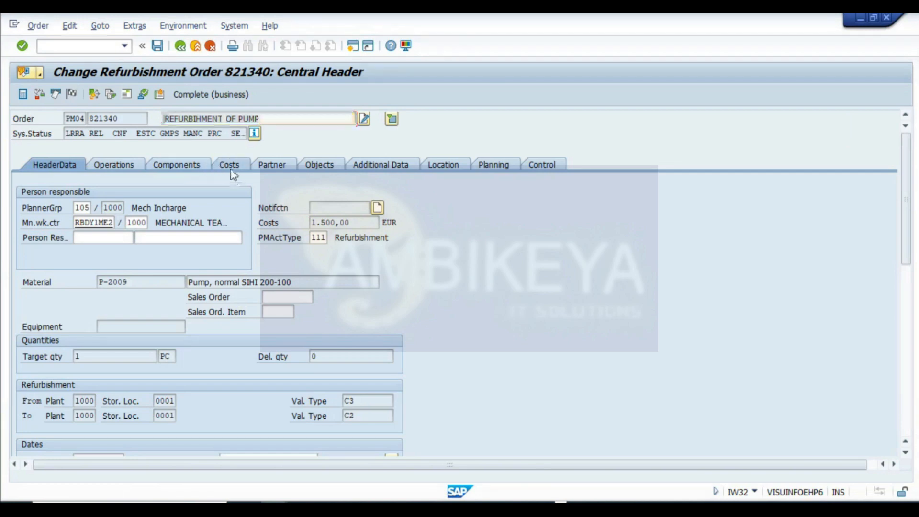
{"action": "left_click", "coordinate": [68, 223]}
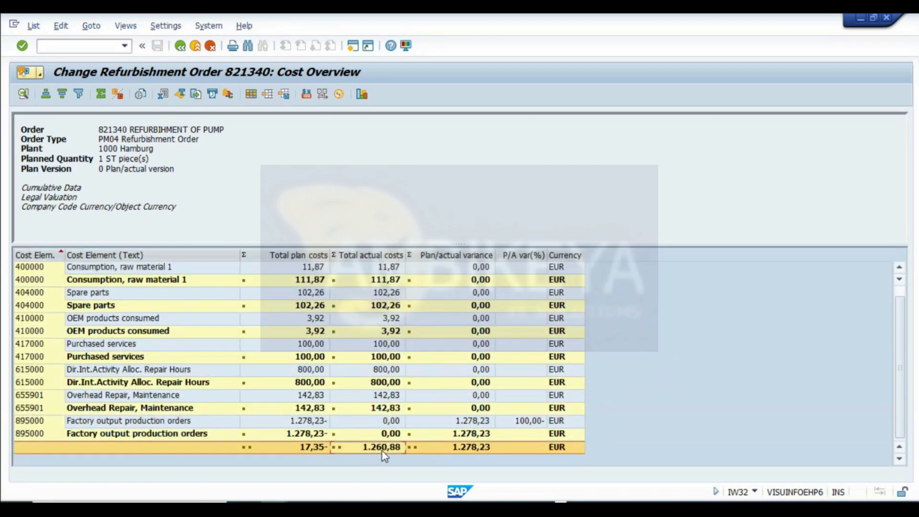
{"action": "key", "text": "alt+Tab"}
{"action": "left_click", "coordinate": [584, 295]}
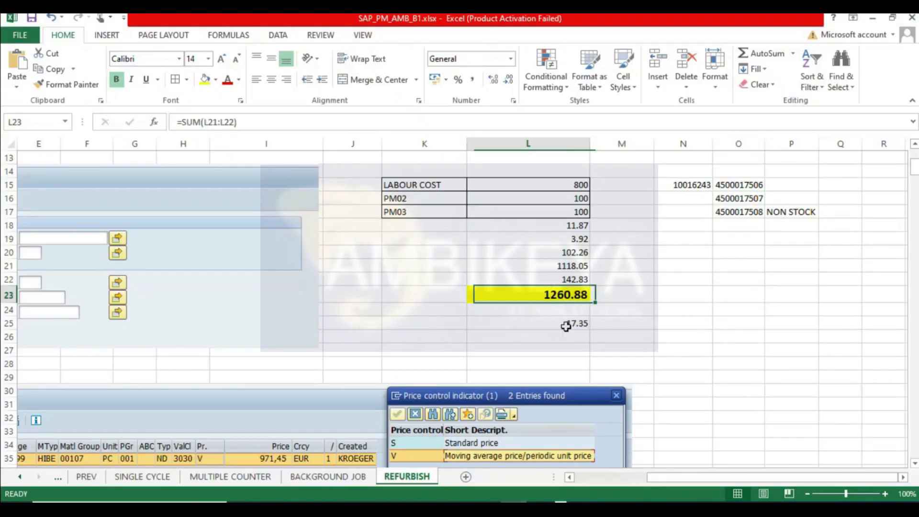
{"action": "key", "text": "alt+Tab"}
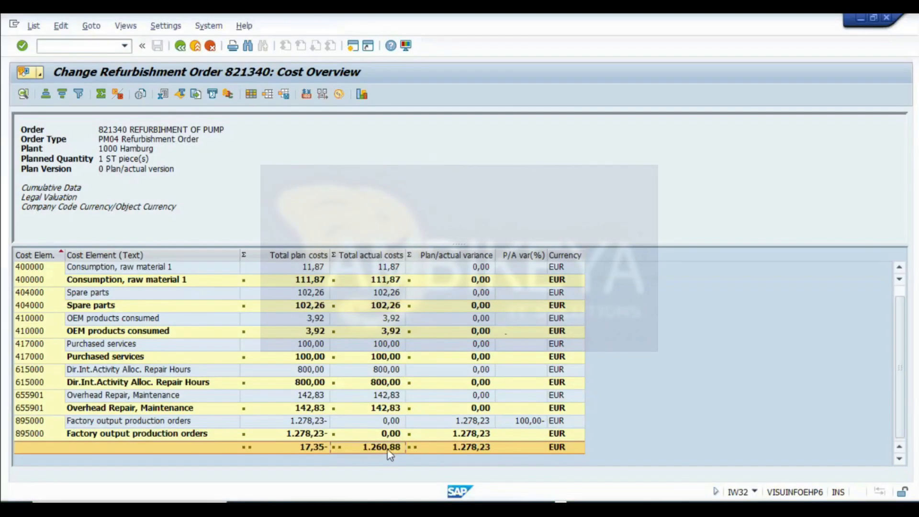
- Technically complete refurbishment order 821340 with the default reference date and time
{"action": "left_click", "coordinate": [179, 45]}
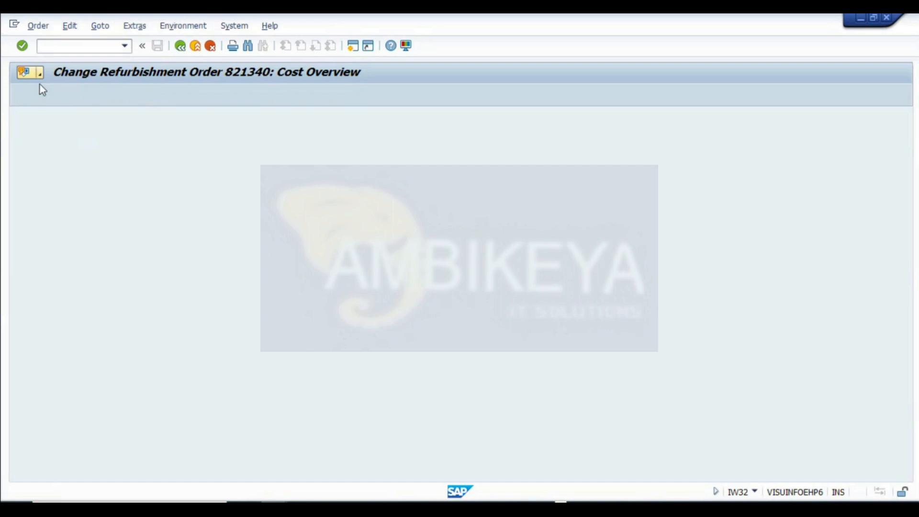
{"action": "left_click", "coordinate": [71, 94]}
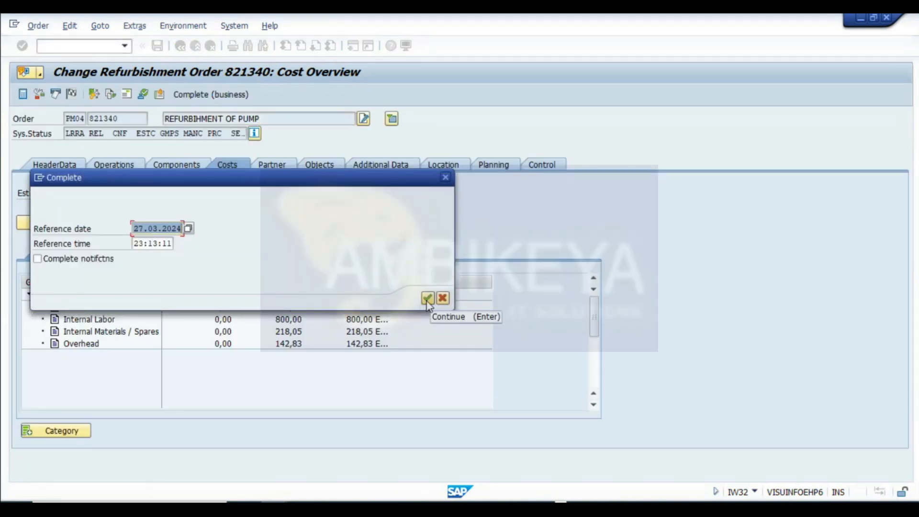
{"action": "left_click", "coordinate": [426, 300]}
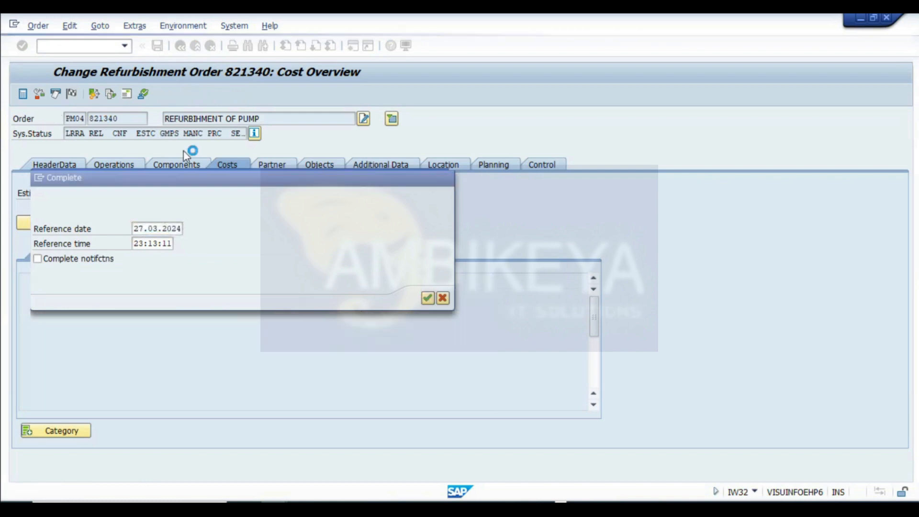
{"action": "left_click", "coordinate": [149, 148]}
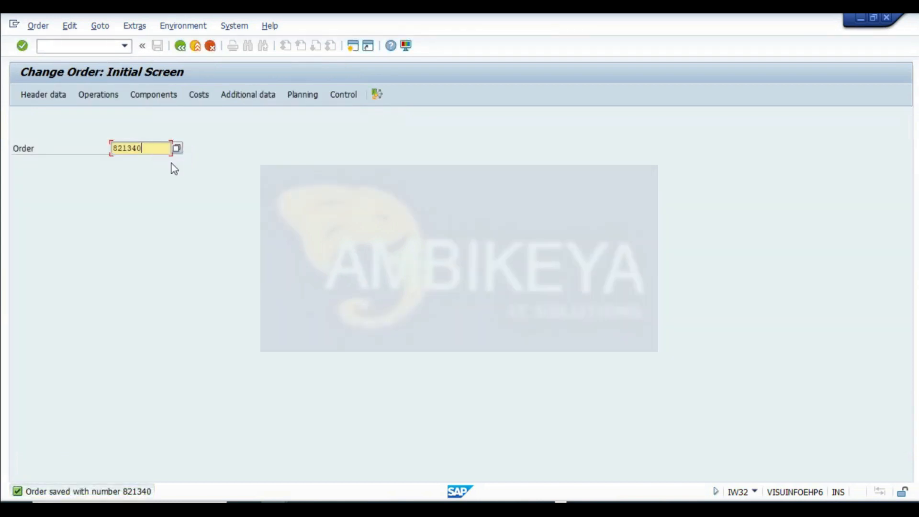
- Reopen order 821340 to check its system status, then return to the initial screen
{"action": "double_click", "coordinate": [143, 148]}
{"action": "key", "text": "Return"}
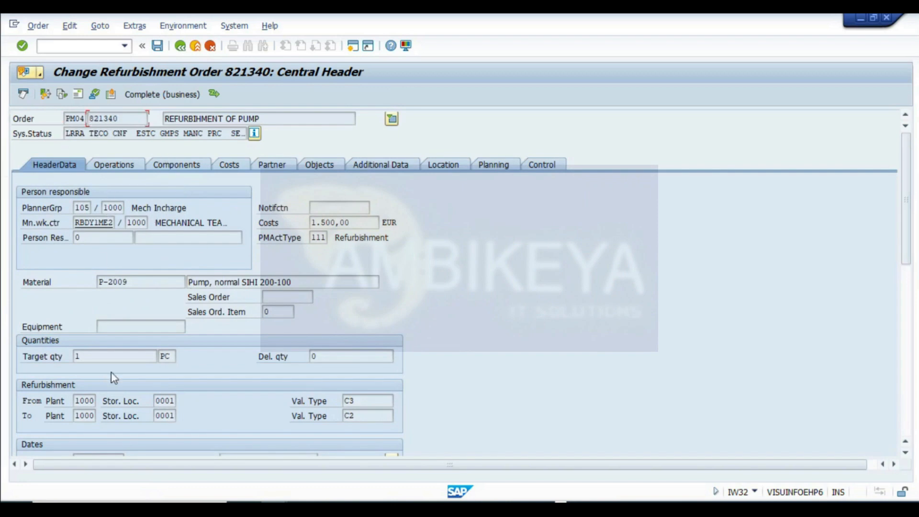
{"action": "scroll", "coordinate": [113, 378], "scroll_direction": "down", "scroll_amount": 5}
{"action": "scroll", "coordinate": [133, 221], "scroll_direction": "up", "scroll_amount": 5}
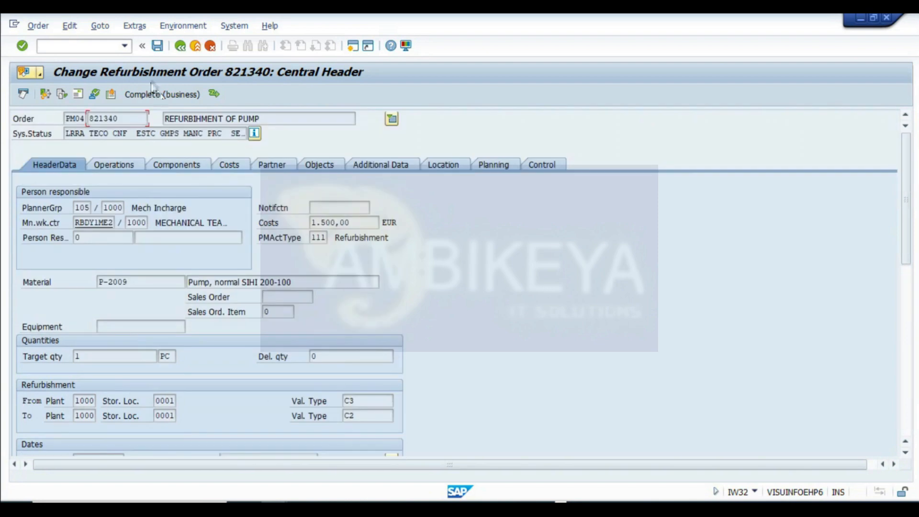
{"action": "left_click", "coordinate": [180, 47]}
{"action": "left_click", "coordinate": [184, 259]}
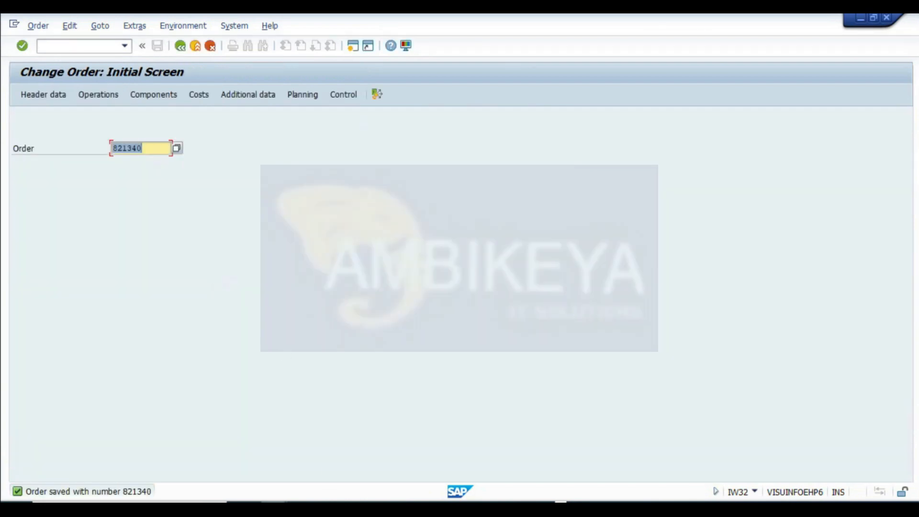
- Switch to the Easy Access session and display the service entry sheet with ML81N
{"action": "left_click", "coordinate": [274, 509]}
{"action": "left_click", "coordinate": [673, 467]}
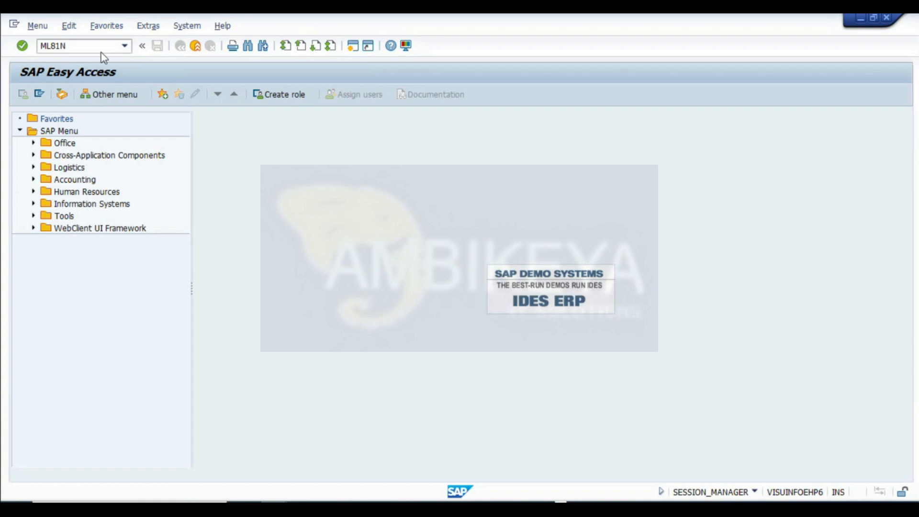
{"action": "type", "text": "ML81N"}
{"action": "key", "text": "Return"}
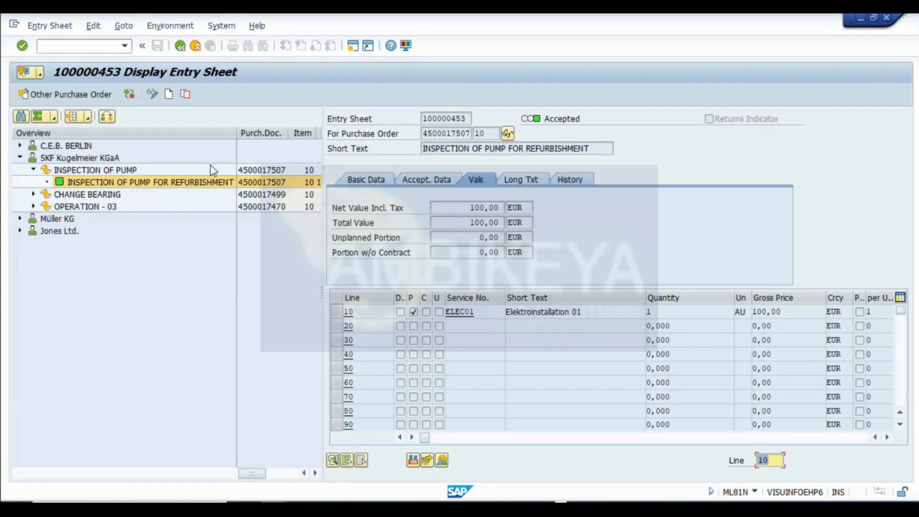
{"action": "left_click", "coordinate": [181, 45]}
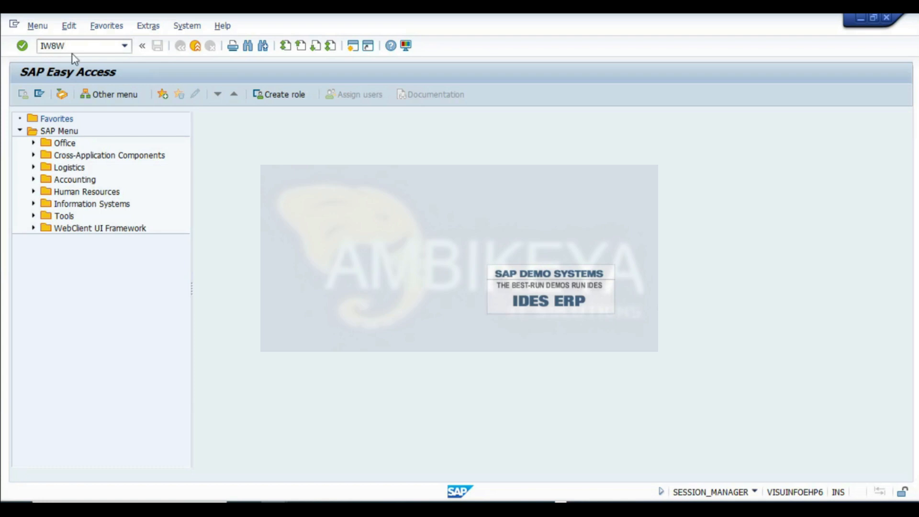
- Open goods receipt for refurbishment order 821340 (IW8W) and capture a screenshot of its initial screen
{"action": "key", "text": "Return"}
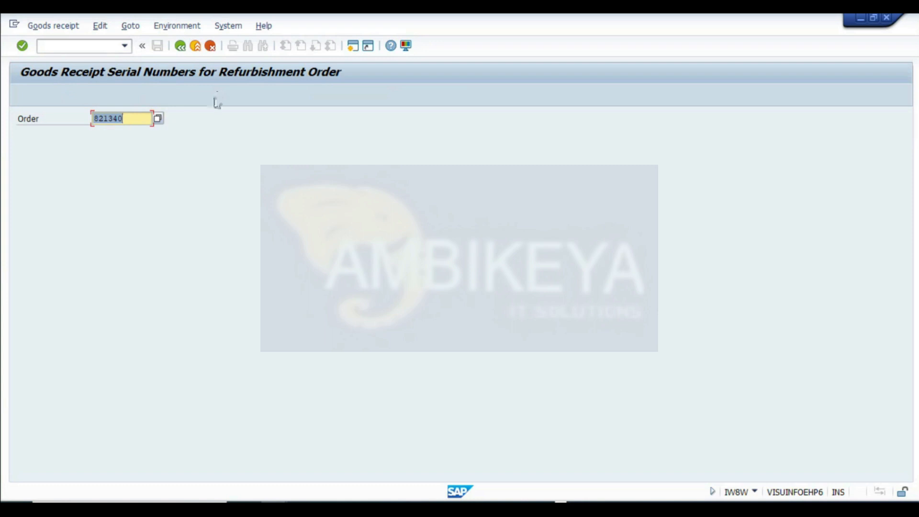
{"action": "key", "text": "super+shift+s"}
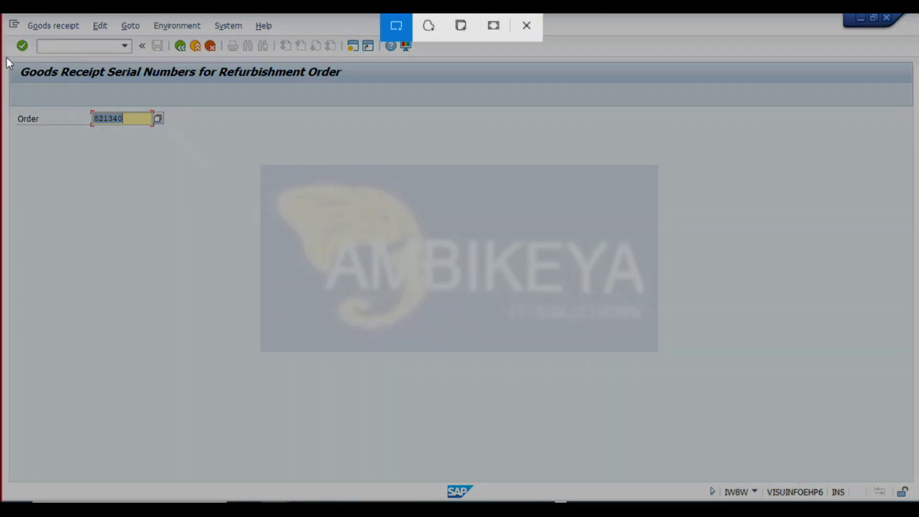
{"action": "left_click_drag", "start_coordinate": [4, 58], "coordinate": [374, 153]}
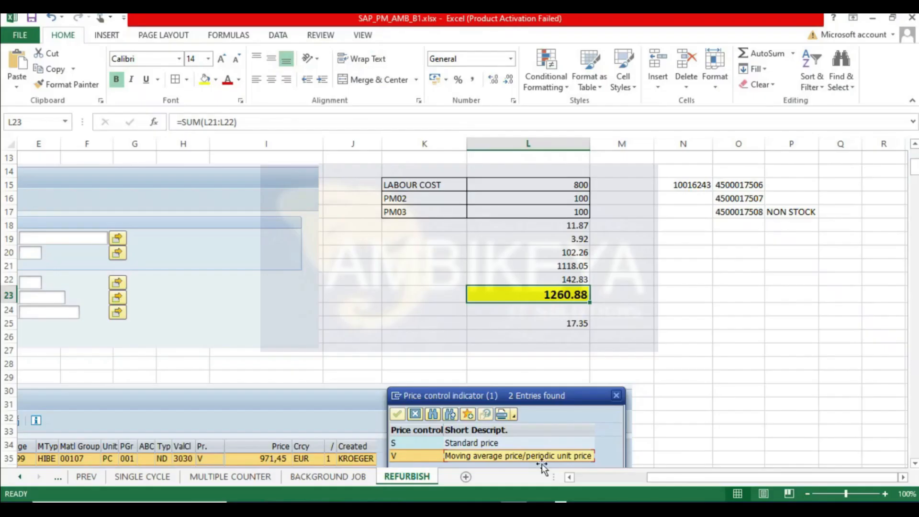
- Paste the goods receipt initial-screen screenshot into the REFURBISH sheet below the earlier captures
{"action": "scroll", "coordinate": [542, 466], "scroll_direction": "down", "scroll_amount": 5}
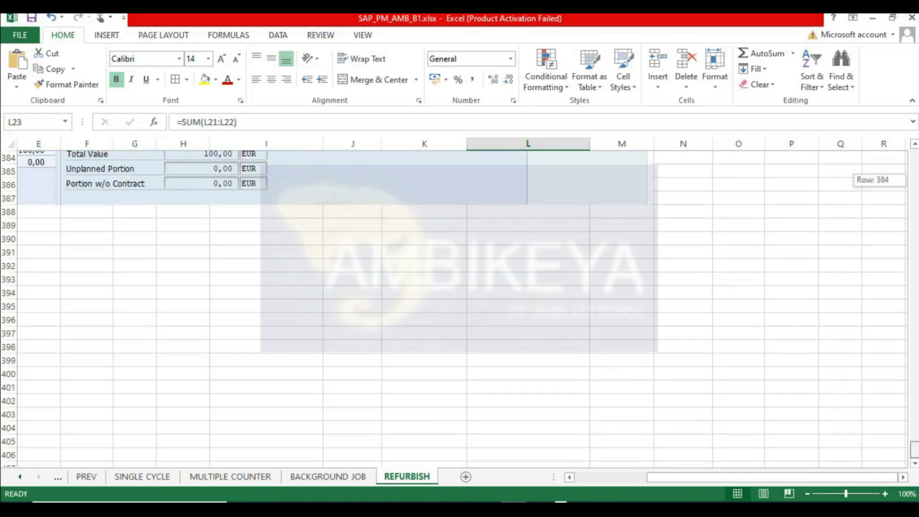
{"action": "scroll", "coordinate": [68, 329], "scroll_direction": "down", "scroll_amount": 4}
{"action": "left_click", "coordinate": [43, 306]}
{"action": "key", "text": "ctrl+v"}
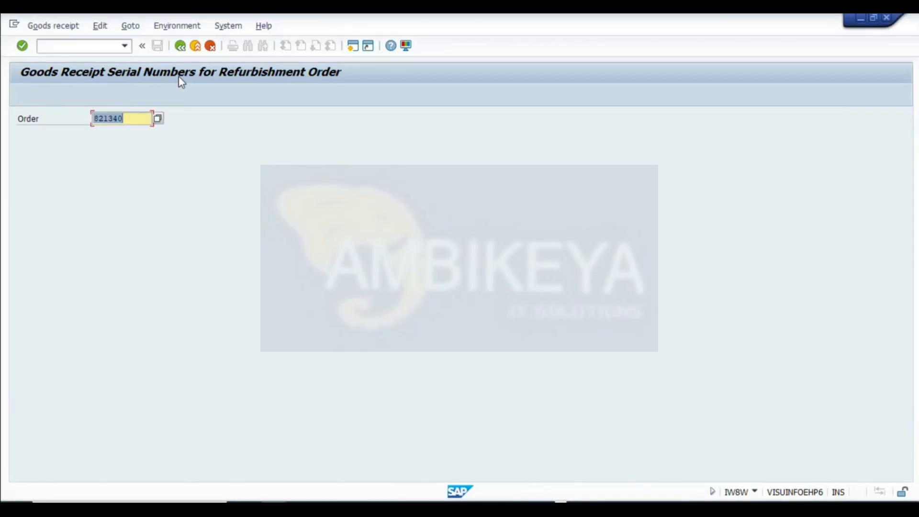
- Load goods receipt data for order 821340, capture its screen with valuation type C2, and post the goods receipt
{"action": "left_click", "coordinate": [133, 119]}
{"action": "key", "text": "Return"}
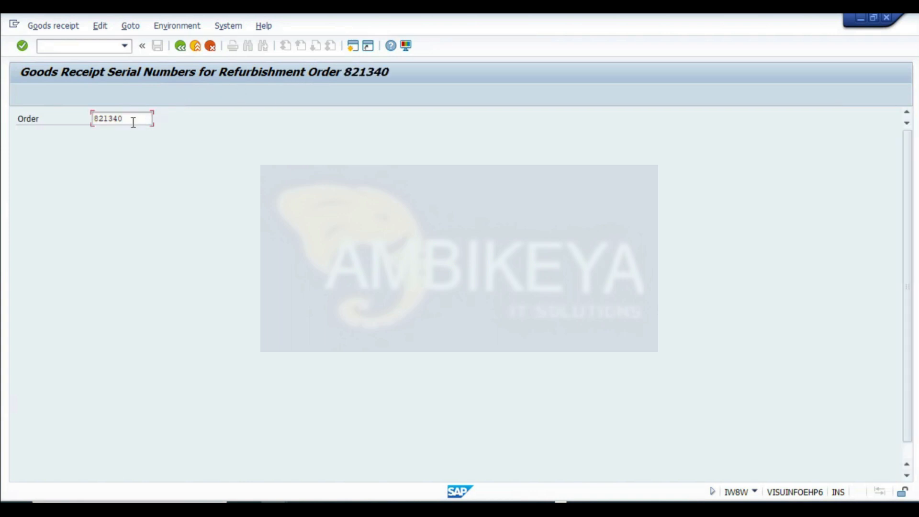
{"action": "double_click", "coordinate": [111, 223]}
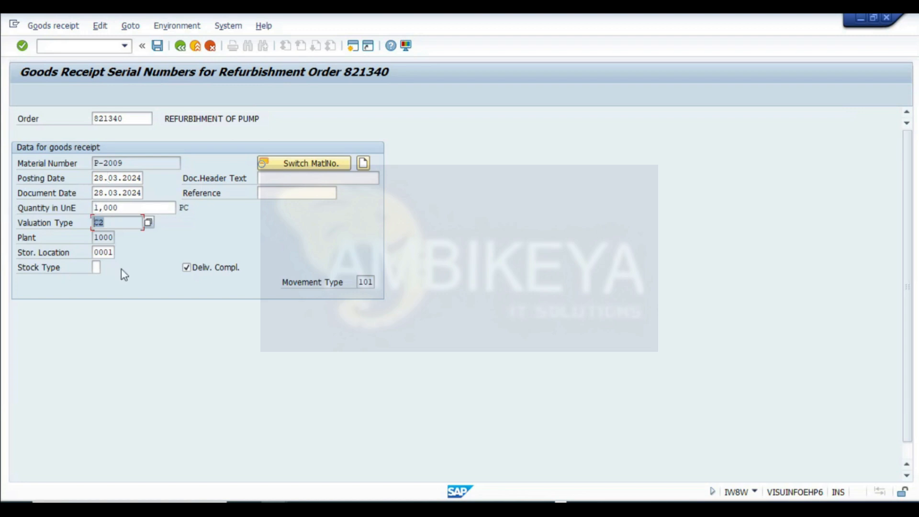
{"action": "key", "text": "super+shift+s"}
{"action": "left_click_drag", "start_coordinate": [2, 55], "coordinate": [425, 316]}
{"action": "left_click", "coordinate": [158, 47]}
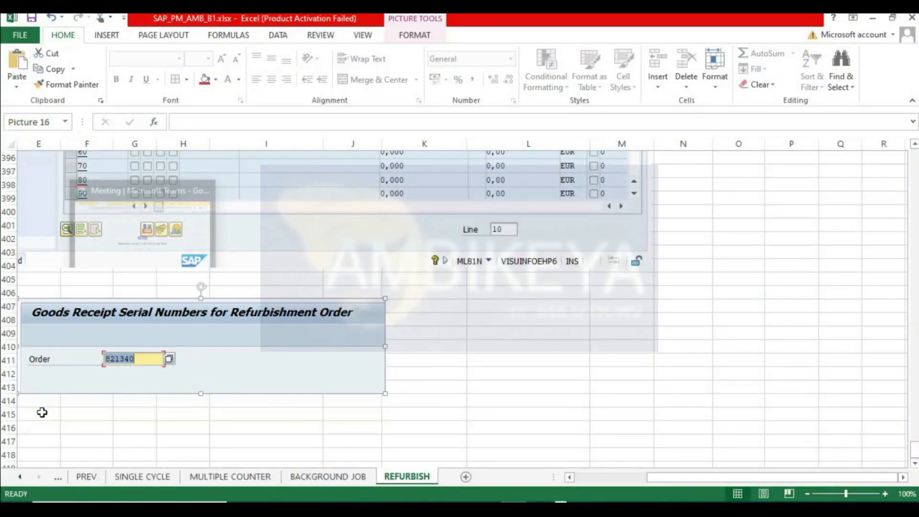
- Paste the goods receipt data screenshot into the REFURBISH sheet and return to the goods receipt window
{"action": "left_click", "coordinate": [42, 411]}
{"action": "key", "text": "ctrl+v"}
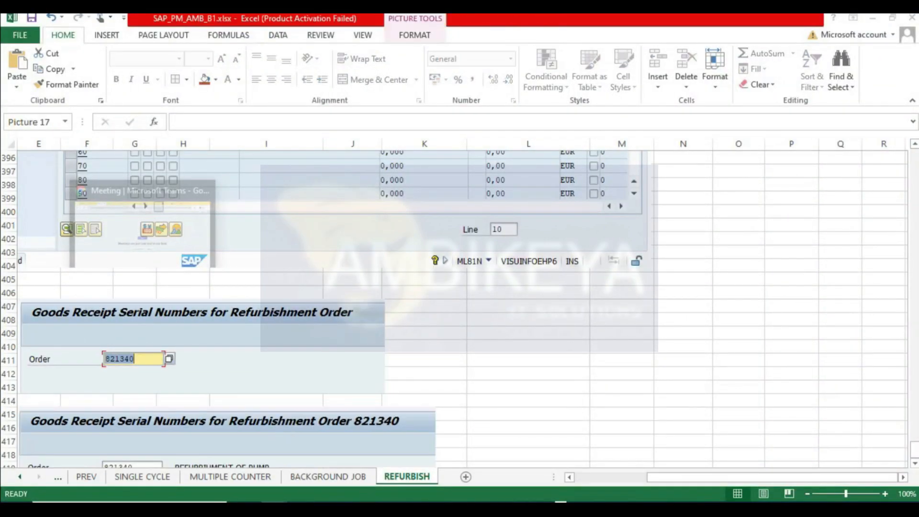
{"action": "mouse_move", "coordinate": [353, 470]}
{"action": "mouse_move", "coordinate": [360, 435]}
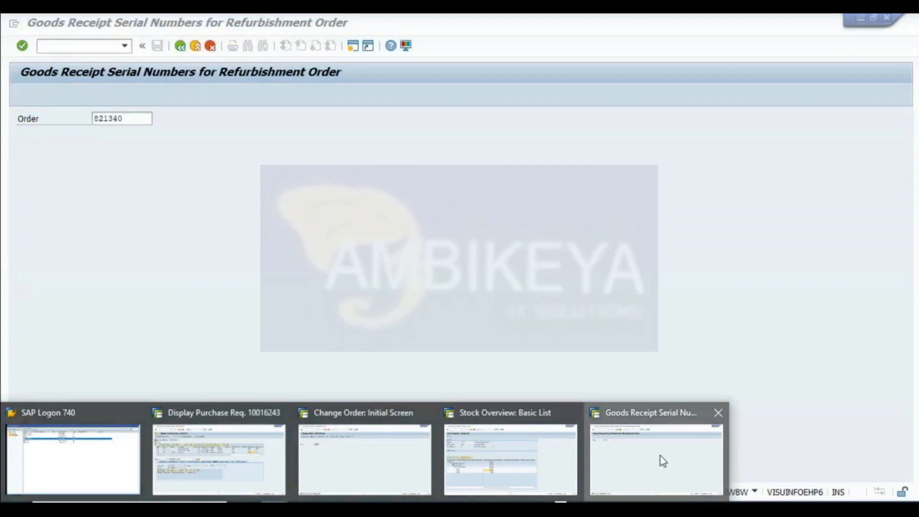
{"action": "left_click", "coordinate": [663, 460]}
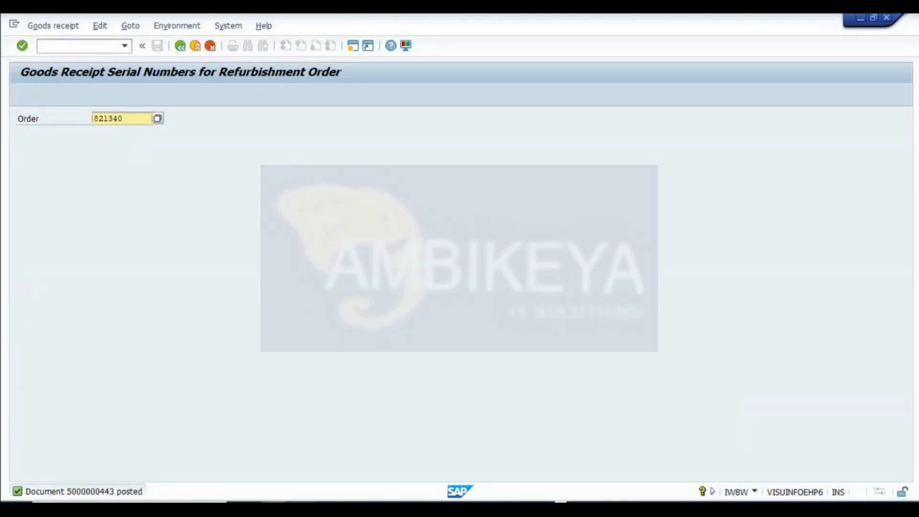
- Refresh the stock overview for material P-2009 and capture a screenshot of the updated stock by valuation type
{"action": "mouse_move", "coordinate": [402, 485]}
{"action": "left_click", "coordinate": [511, 464]}
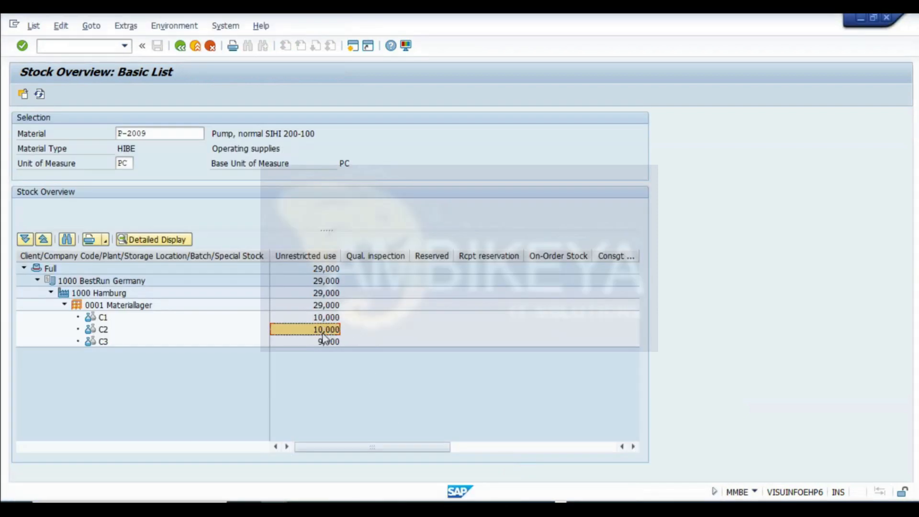
{"action": "left_click", "coordinate": [39, 94]}
{"action": "key", "text": "super+shift+s"}
{"action": "left_click_drag", "start_coordinate": [1, 56], "coordinate": [638, 359]}
- Paste the updated stock overview screenshot beside the earlier stock overview near row 108 of the REFURBISH sheet
{"action": "key", "text": "alt+Tab"}
{"action": "scroll", "coordinate": [409, 328], "scroll_direction": "up", "scroll_amount": 20}
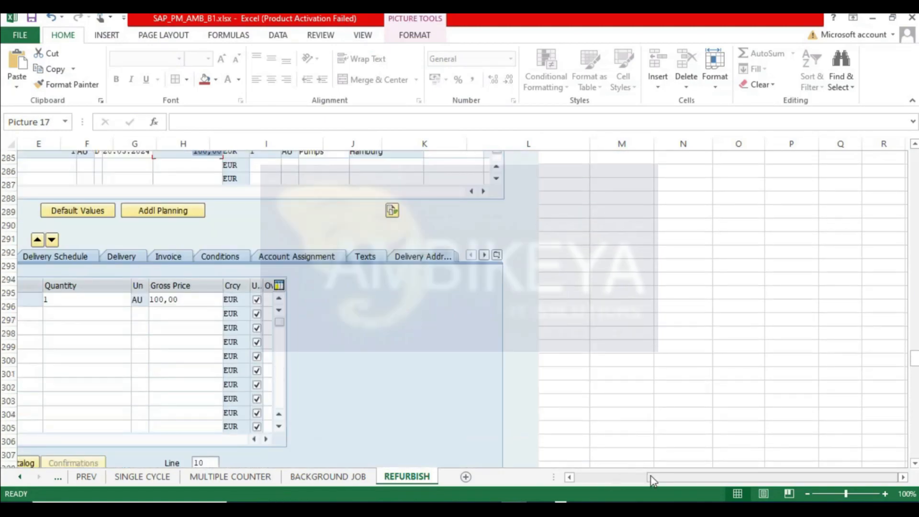
{"action": "left_click_drag", "start_coordinate": [649, 477], "coordinate": [511, 476]}
{"action": "scroll", "coordinate": [266, 375], "scroll_direction": "down", "scroll_amount": 6}
{"action": "scroll", "coordinate": [266, 375], "scroll_direction": "down", "scroll_amount": 6}
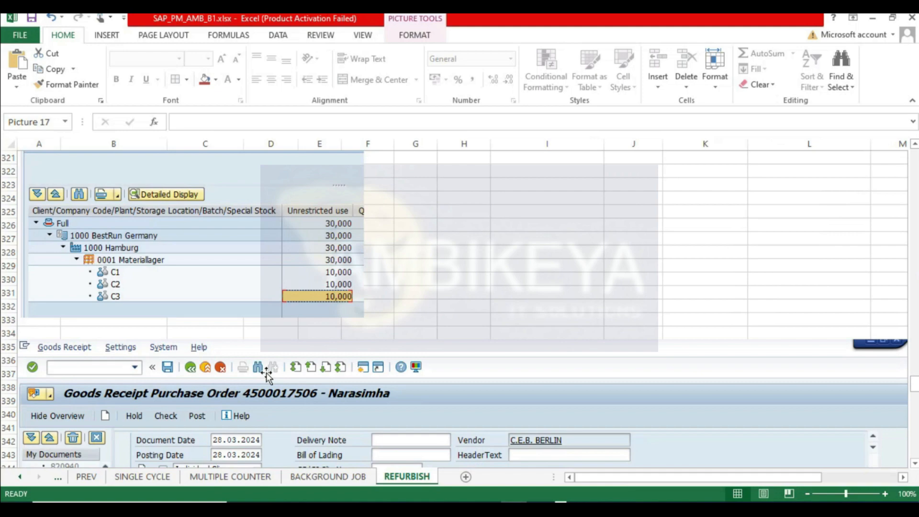
{"action": "scroll", "coordinate": [267, 369], "scroll_direction": "up", "scroll_amount": 20}
{"action": "scroll", "coordinate": [266, 356], "scroll_direction": "up", "scroll_amount": 20}
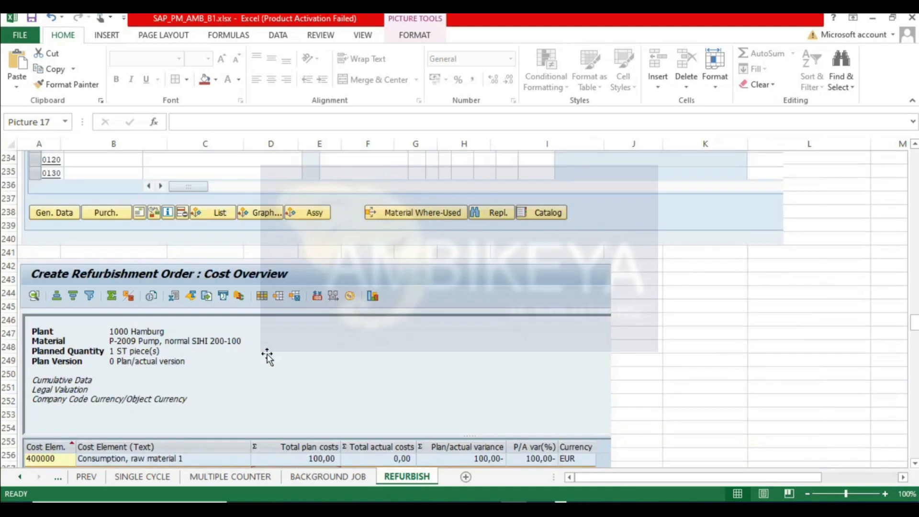
{"action": "scroll", "coordinate": [266, 356], "scroll_direction": "up", "scroll_amount": 20}
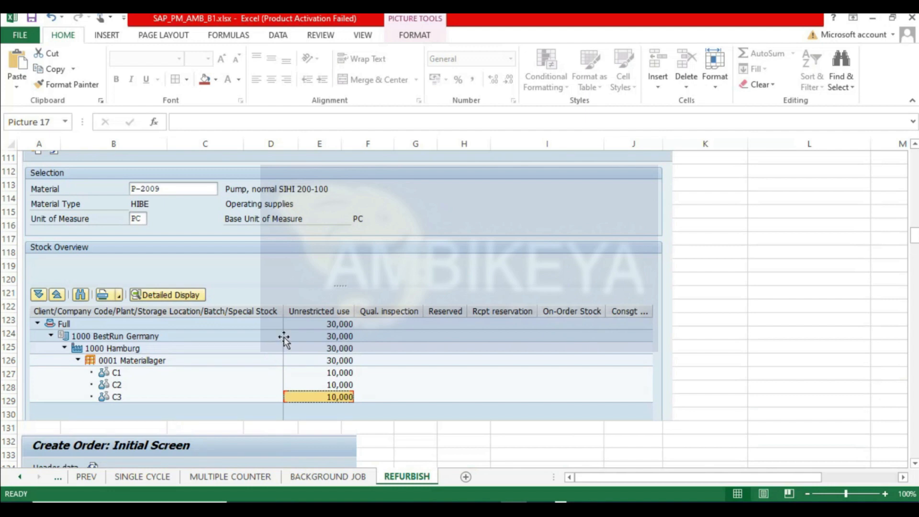
{"action": "scroll", "coordinate": [693, 256], "scroll_direction": "up", "scroll_amount": 2}
{"action": "left_click", "coordinate": [722, 210]}
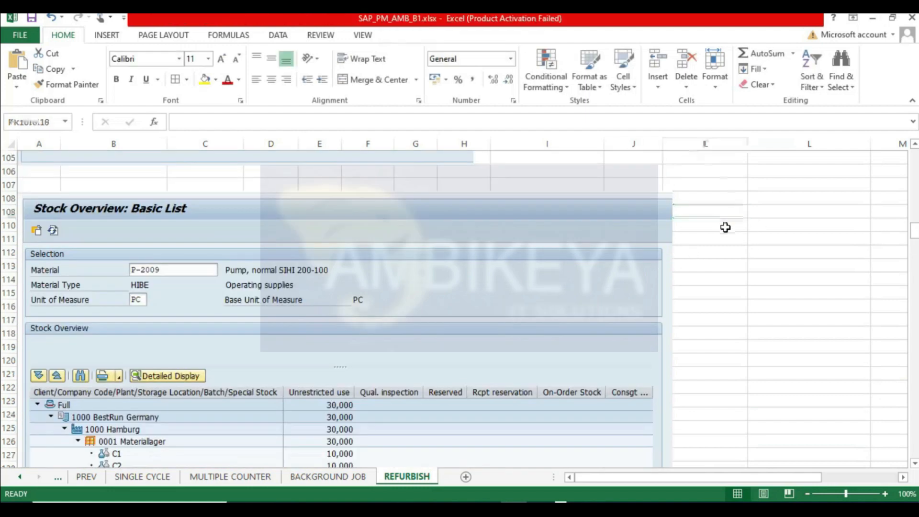
{"action": "key", "text": "ctrl+v"}
{"action": "left_click_drag", "start_coordinate": [743, 253], "coordinate": [757, 243]}
- Paste the updated stock overview screenshot again beside the stock overview capture near row 315
{"action": "scroll", "coordinate": [746, 266], "scroll_direction": "down", "scroll_amount": 3}
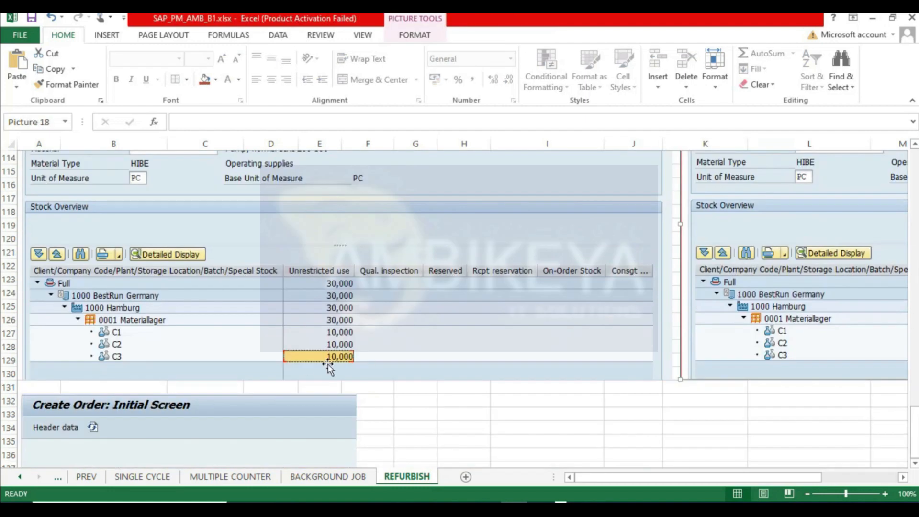
{"action": "scroll", "coordinate": [325, 375], "scroll_direction": "down", "scroll_amount": 20}
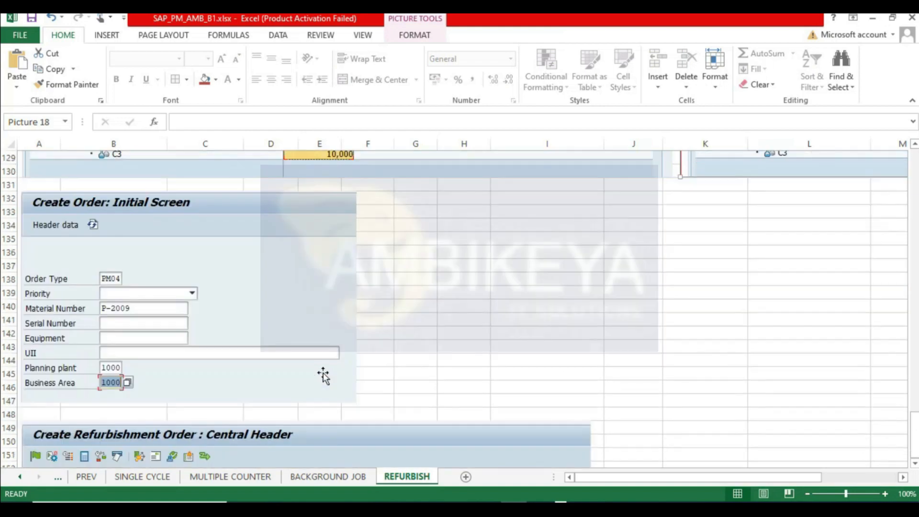
{"action": "scroll", "coordinate": [329, 378], "scroll_direction": "down", "scroll_amount": 20}
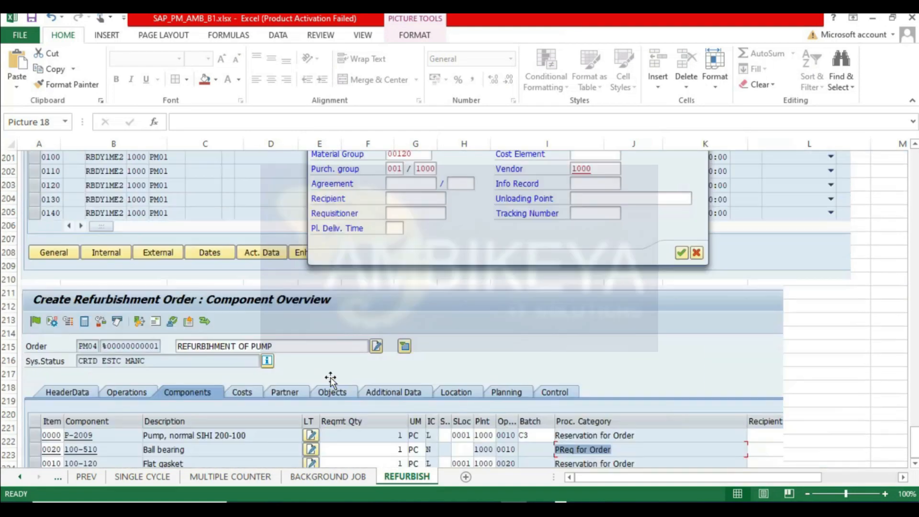
{"action": "scroll", "coordinate": [330, 380], "scroll_direction": "down", "scroll_amount": 20}
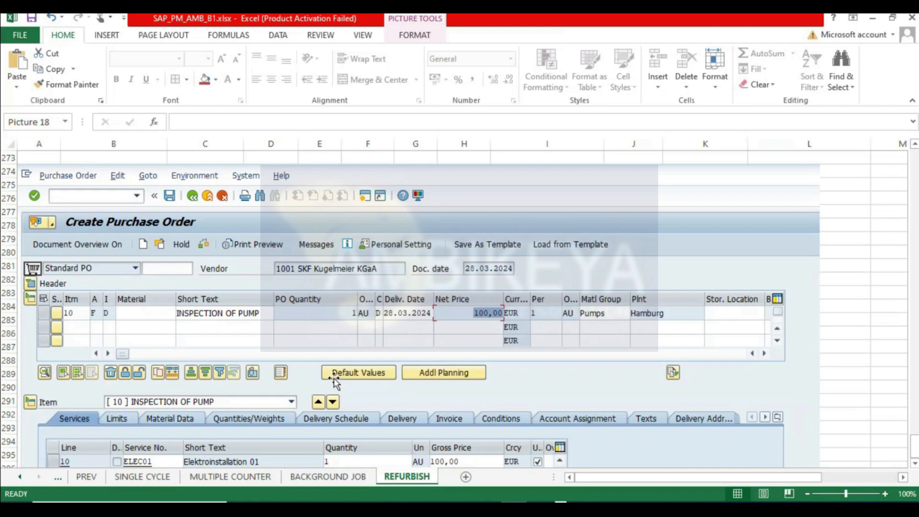
{"action": "scroll", "coordinate": [414, 249], "scroll_direction": "up", "scroll_amount": 5}
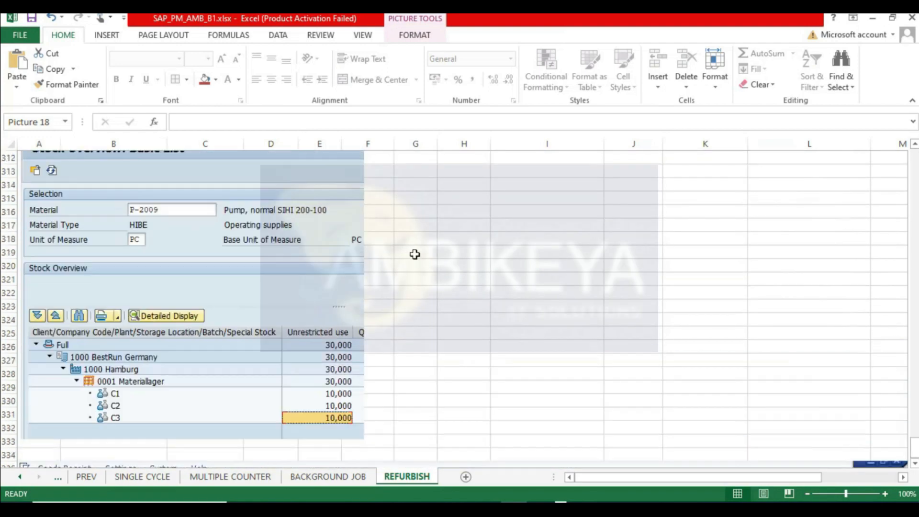
{"action": "left_click", "coordinate": [421, 227]}
{"action": "key", "text": "ctrl+v"}
- Scroll through the REFURBISH sheet to review the pasted goods receipt and stock screenshots
{"action": "scroll", "coordinate": [473, 285], "scroll_direction": "down", "scroll_amount": 3}
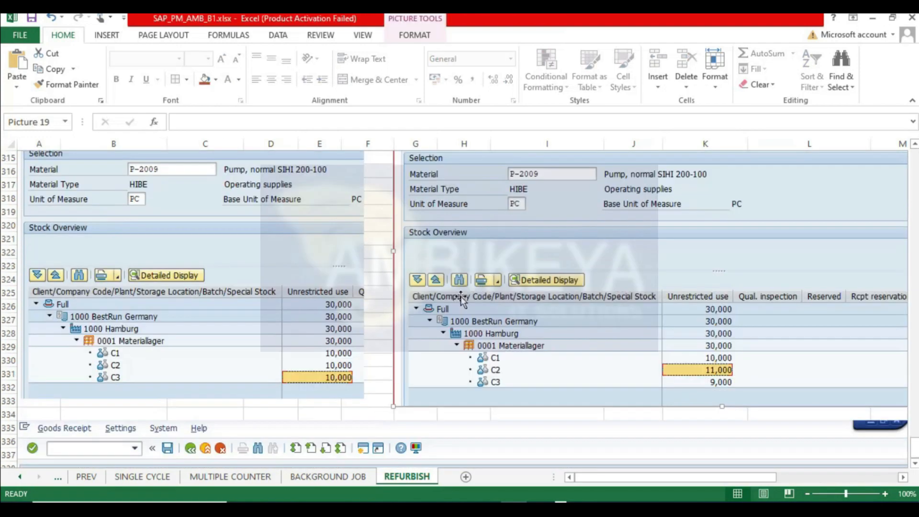
{"action": "scroll", "coordinate": [370, 406], "scroll_direction": "down", "scroll_amount": 4}
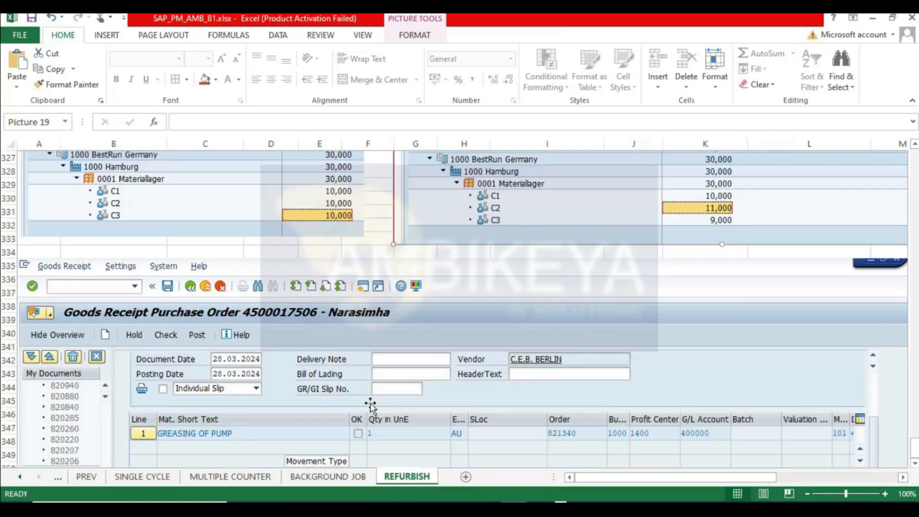
{"action": "scroll", "coordinate": [402, 391], "scroll_direction": "down", "scroll_amount": 1}
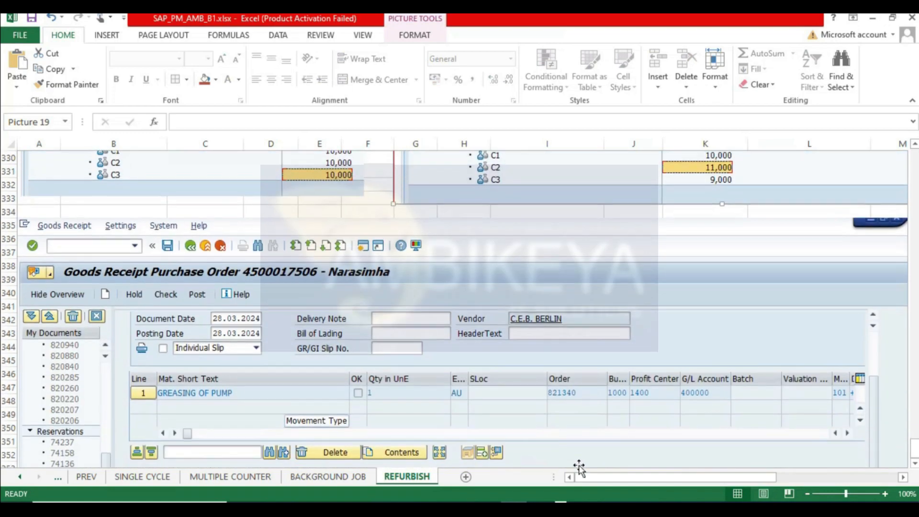
{"action": "scroll", "coordinate": [582, 466], "scroll_direction": "down", "scroll_amount": 1}
{"action": "scroll", "coordinate": [584, 468], "scroll_direction": "down", "scroll_amount": 15}
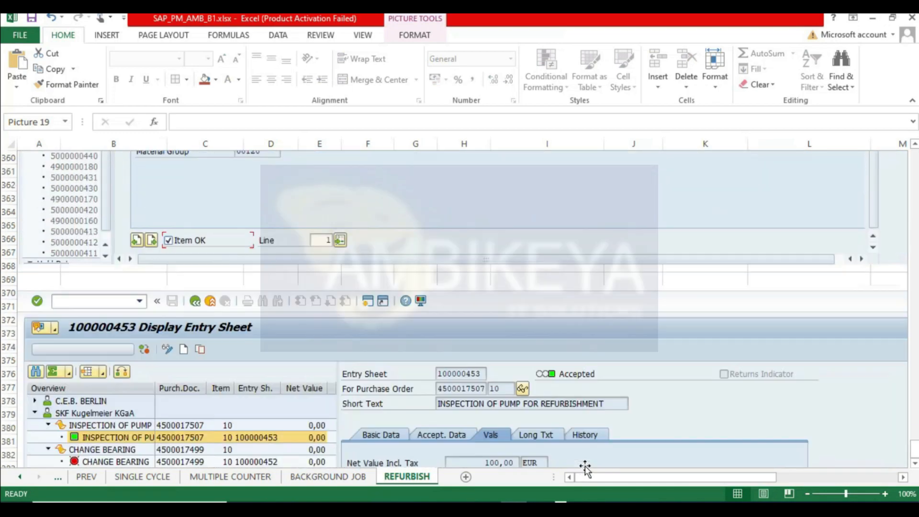
{"action": "scroll", "coordinate": [433, 385], "scroll_direction": "down", "scroll_amount": 17}
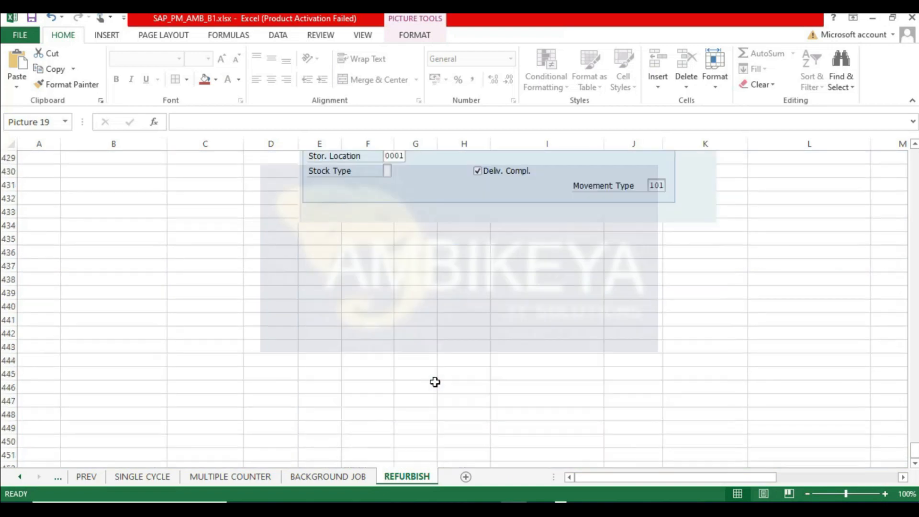
{"action": "scroll", "coordinate": [508, 353], "scroll_direction": "up", "scroll_amount": 20}
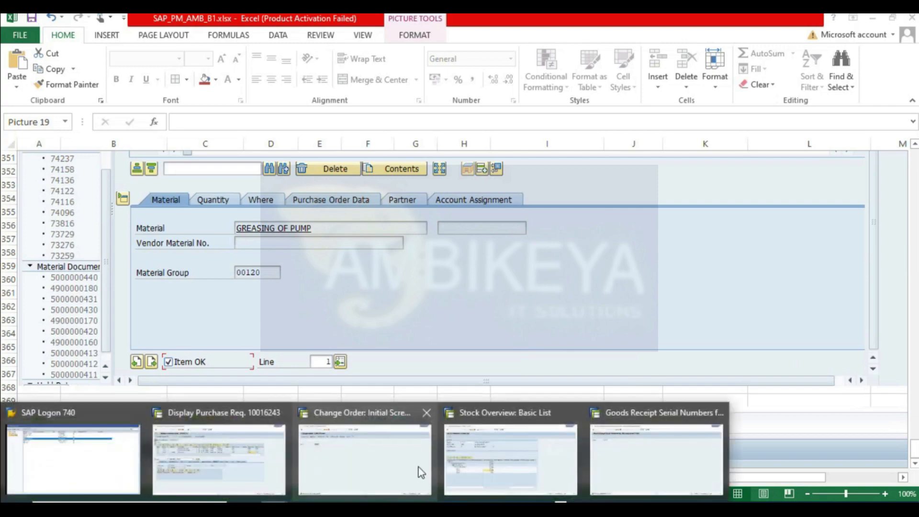
- Open order 821340's header and inspect its system status details, then return to the initial screen
{"action": "left_click", "coordinate": [418, 467]}
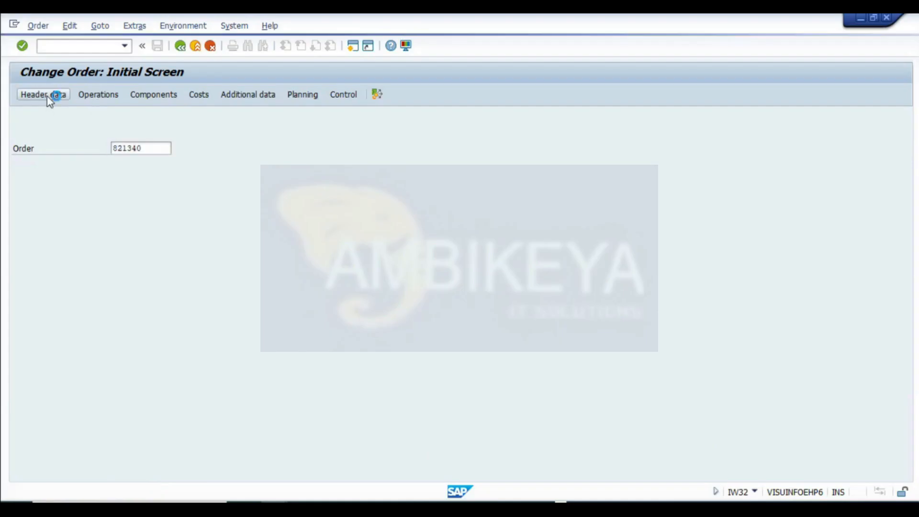
{"action": "left_click", "coordinate": [49, 96]}
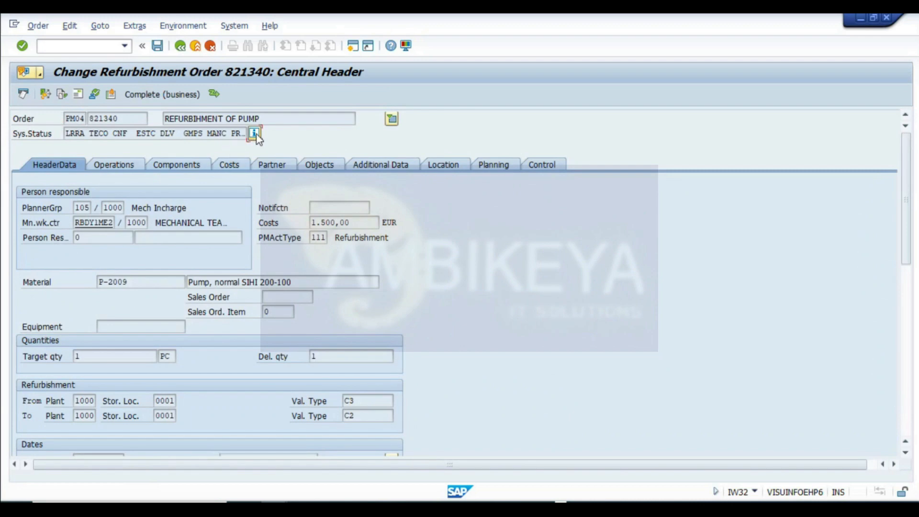
{"action": "left_click", "coordinate": [256, 132]}
{"action": "left_click_drag", "start_coordinate": [168, 294], "coordinate": [9, 294]}
{"action": "left_click", "coordinate": [39, 294]}
{"action": "left_click_drag", "start_coordinate": [101, 284], "coordinate": [4, 282]}
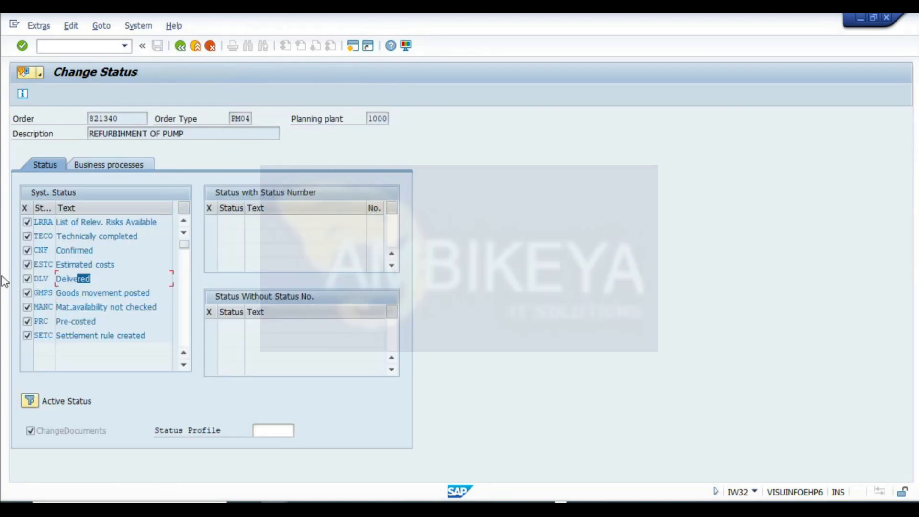
{"action": "left_click", "coordinate": [49, 279]}
{"action": "left_click_drag", "start_coordinate": [98, 281], "coordinate": [4, 287]}
{"action": "left_click", "coordinate": [181, 46]}
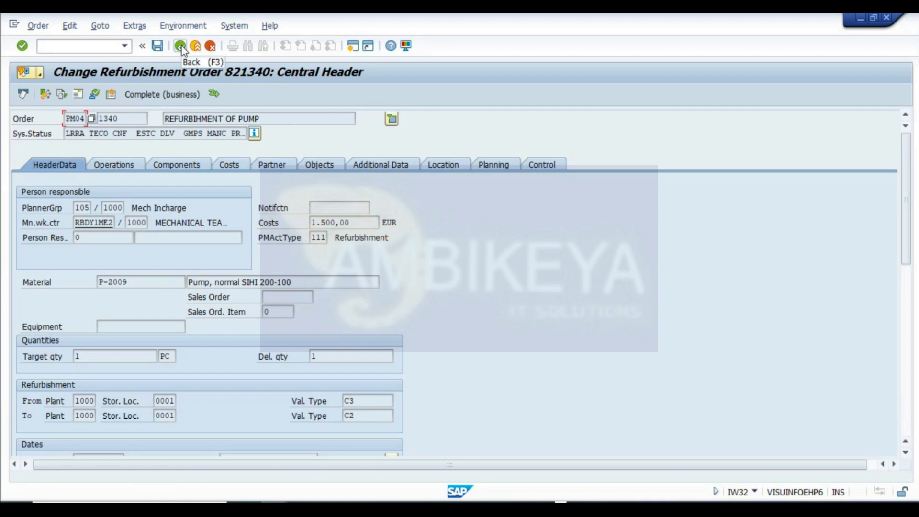
{"action": "left_click", "coordinate": [95, 134]}
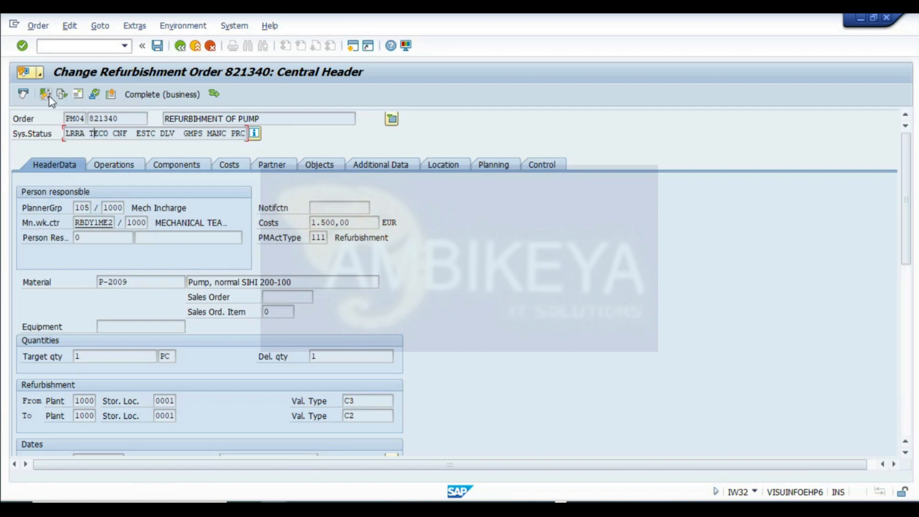
{"action": "left_click", "coordinate": [157, 47]}
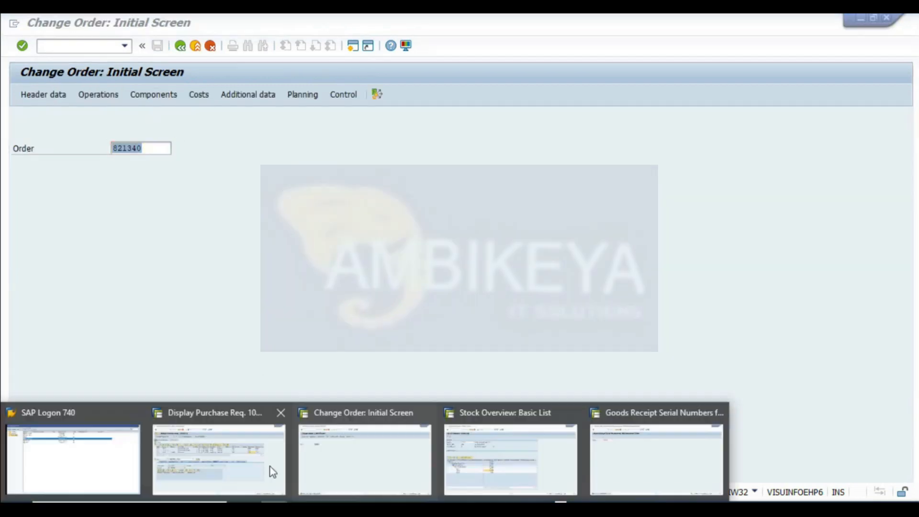
- Run KO88 actual settlement for order 821340 for period 3 of 2024 with the test run disabled
{"action": "left_click", "coordinate": [694, 457]}
{"action": "left_click", "coordinate": [180, 46]}
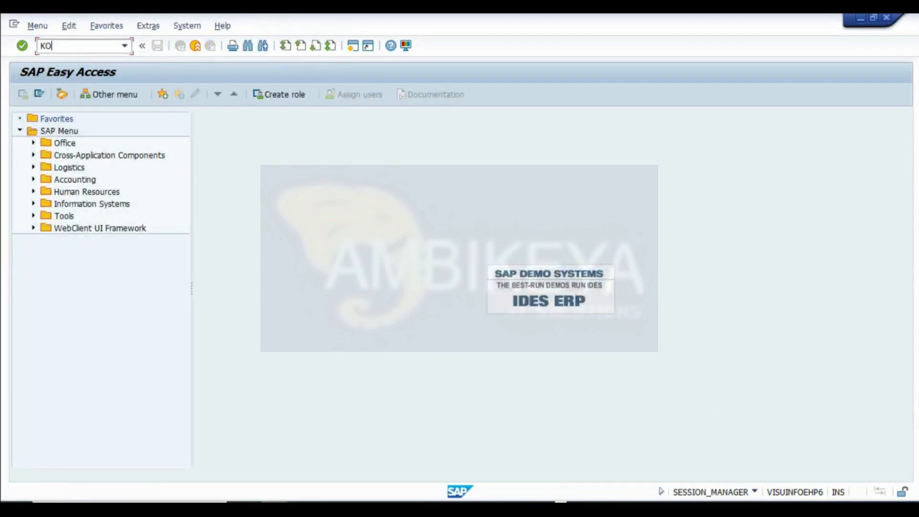
{"action": "left_click", "coordinate": [72, 49]}
{"action": "type", "text": "KO88"}
{"action": "key", "text": "Return"}
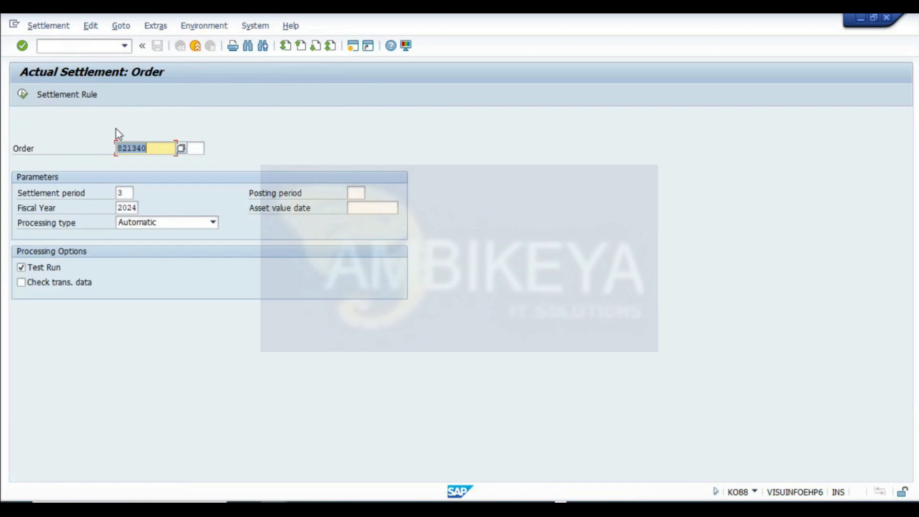
{"action": "left_click", "coordinate": [41, 271]}
{"action": "left_click", "coordinate": [23, 95]}
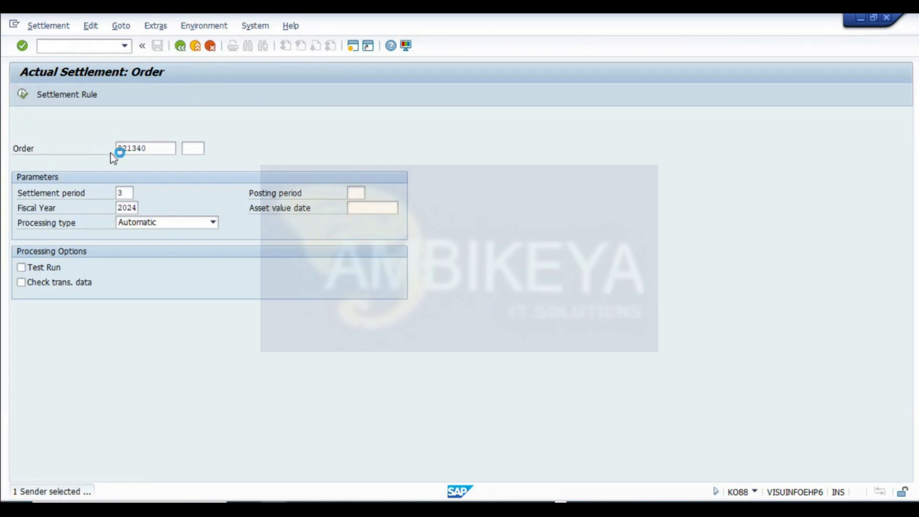
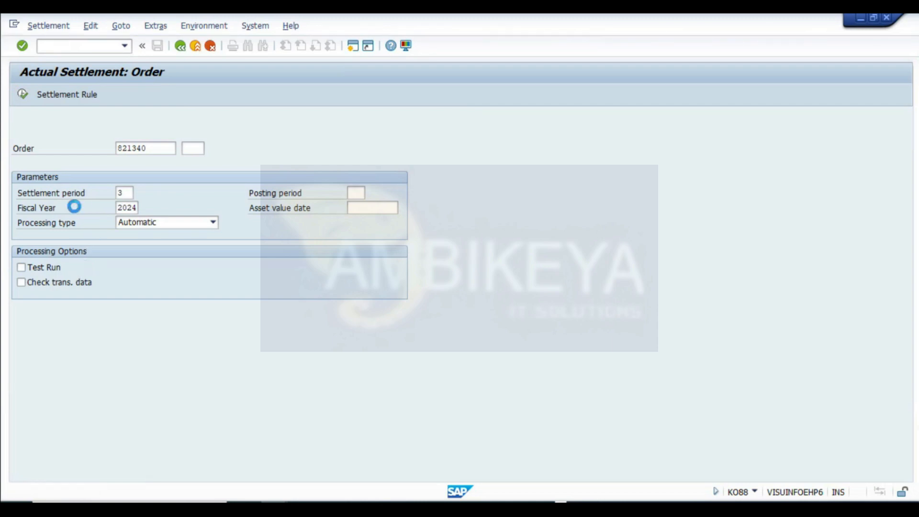
- Execute the actual settlement for order 821340 and open the detail list of settled values
{"action": "left_click", "coordinate": [24, 95]}
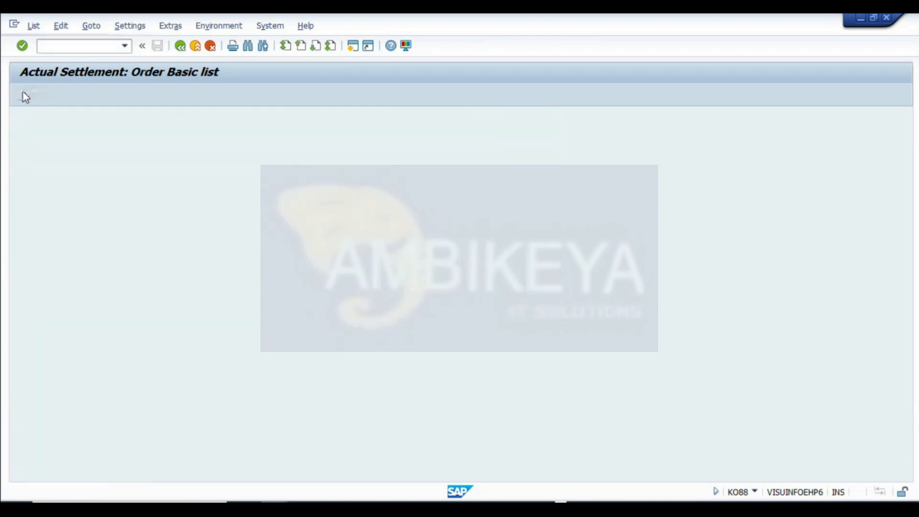
{"action": "left_click", "coordinate": [253, 191]}
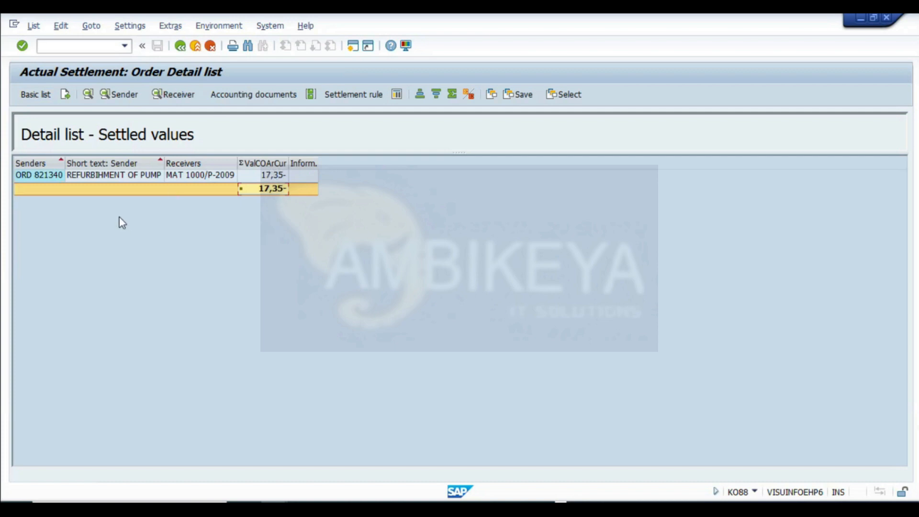
- Capture the settlement screen as a screenshot and paste it into the REFURBISH worksheet
{"action": "key", "text": "super+shift+s"}
{"action": "left_click_drag", "start_coordinate": [8, 59], "coordinate": [609, 217]}
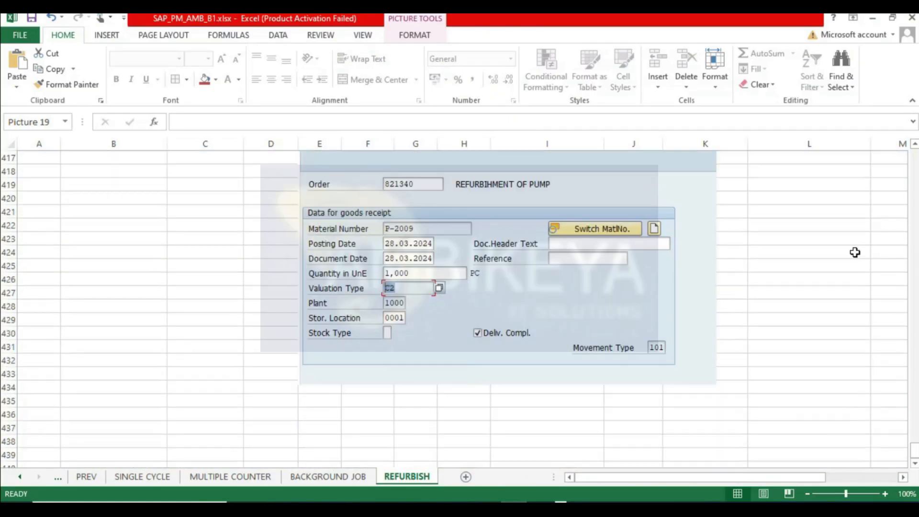
{"action": "scroll", "coordinate": [125, 315], "scroll_direction": "down", "scroll_amount": 1}
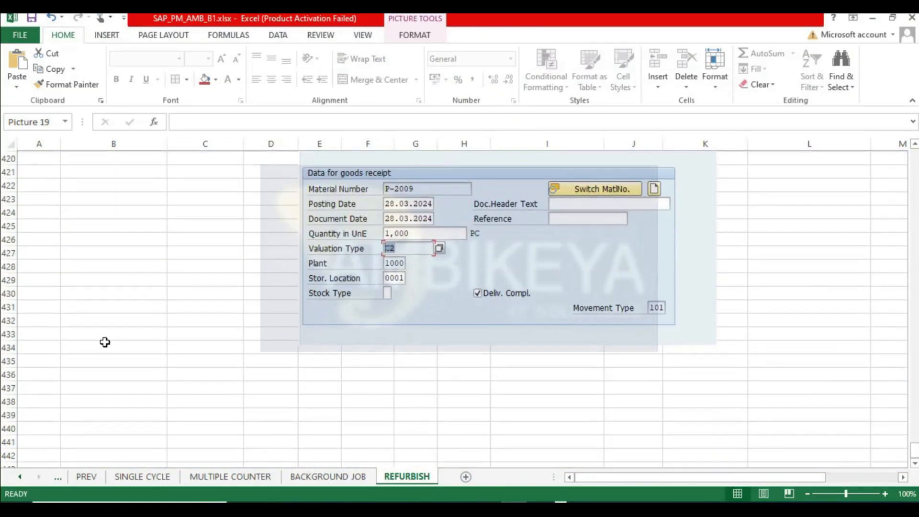
{"action": "left_click", "coordinate": [35, 356]}
{"action": "key", "text": "ctrl+v"}
- Review the cost figures and totals in the REFURBISH worksheet
{"action": "left_click_drag", "start_coordinate": [913, 450], "coordinate": [913, 153]}
{"action": "left_click", "coordinate": [368, 369]}
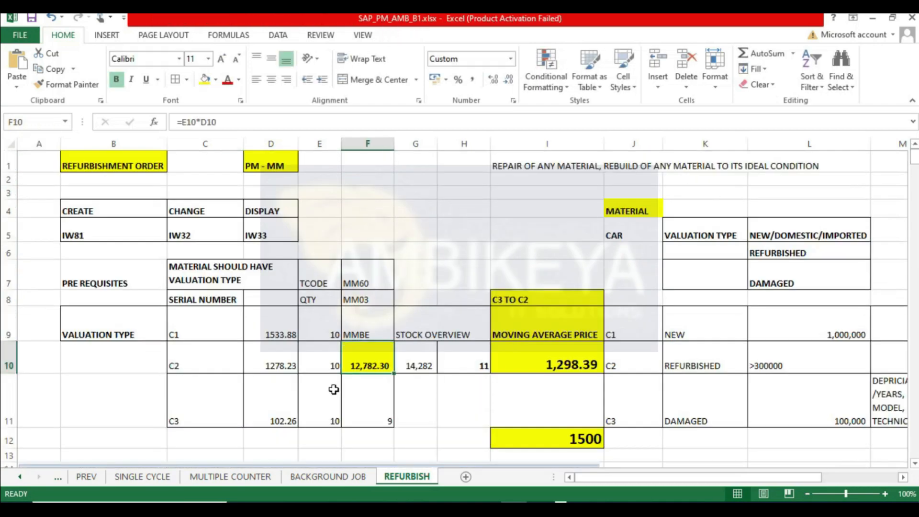
{"action": "key", "text": "Right"}
{"action": "key", "text": "Right"}
{"action": "key", "text": "Right"}
{"action": "key", "text": "Right"}
{"action": "key", "text": "Right"}
{"action": "key", "text": "Right"}
{"action": "key", "text": "Right"}
{"action": "key", "text": "Right"}
{"action": "key", "text": "Right"}
{"action": "key", "text": "Right"}
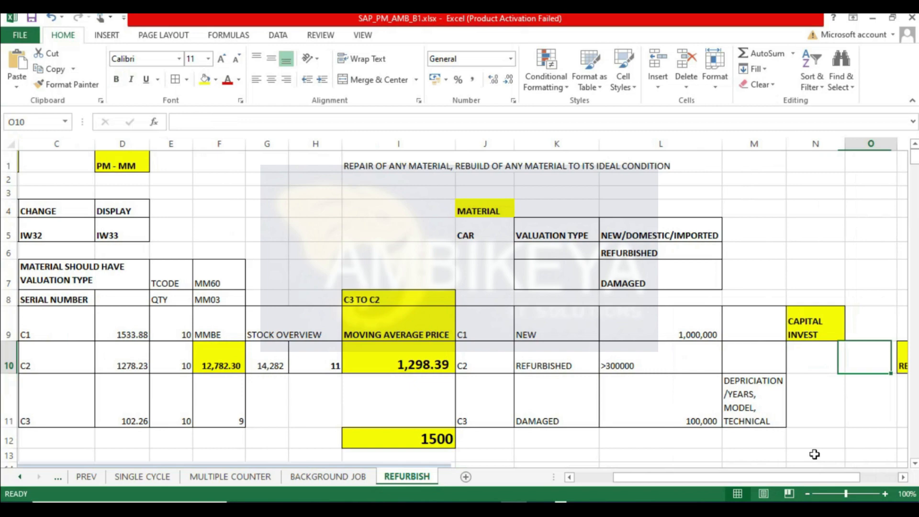
{"action": "key", "text": "Right"}
{"action": "key", "text": "Right"}
{"action": "key", "text": "Right"}
{"action": "key", "text": "Right"}
{"action": "scroll", "coordinate": [543, 359], "scroll_direction": "down", "scroll_amount": 5}
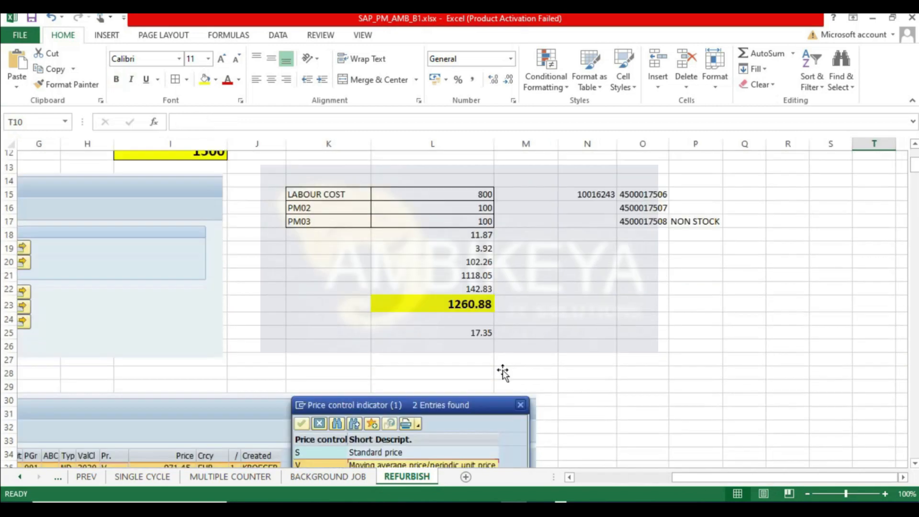
{"action": "left_click", "coordinate": [476, 254]}
{"action": "left_click", "coordinate": [477, 283]}
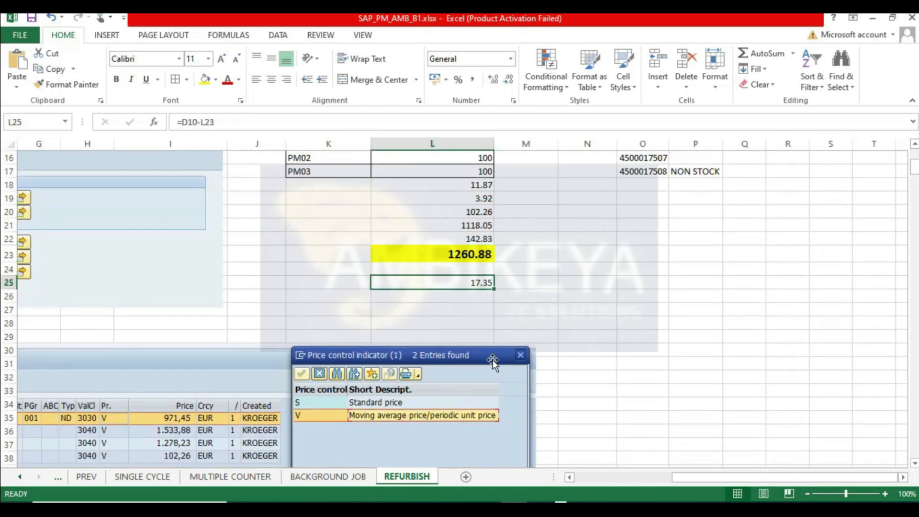
- Compare the settled amount with the SAP detail list and highlight cell L25 with yellow fill
{"action": "key", "text": "alt+Tab"}
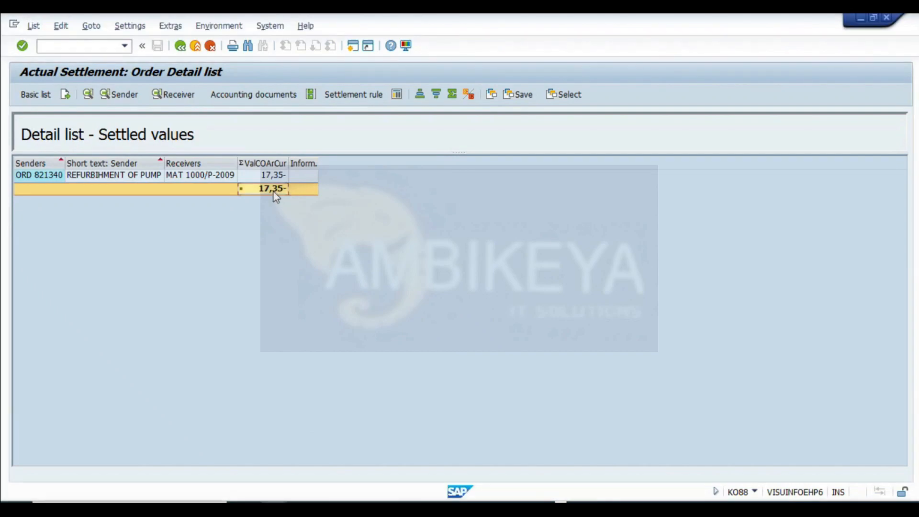
{"action": "key", "text": "alt+Tab"}
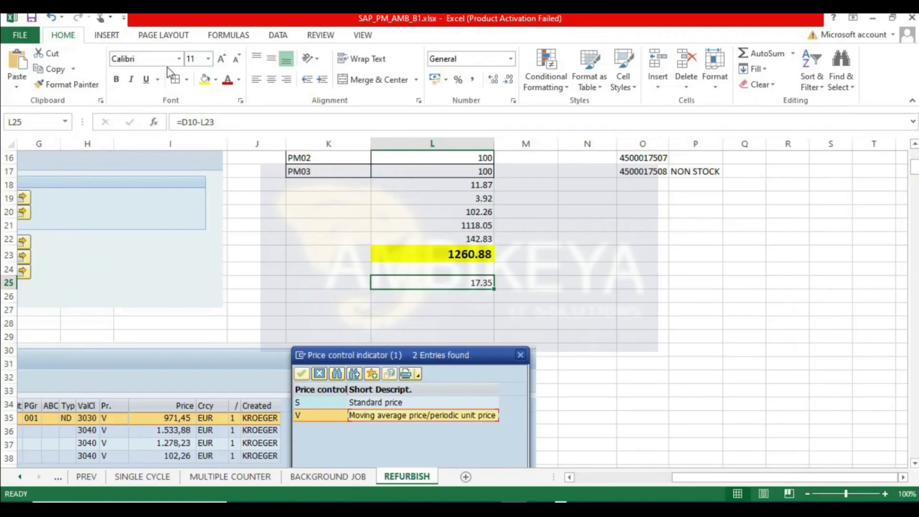
{"action": "left_click", "coordinate": [205, 80]}
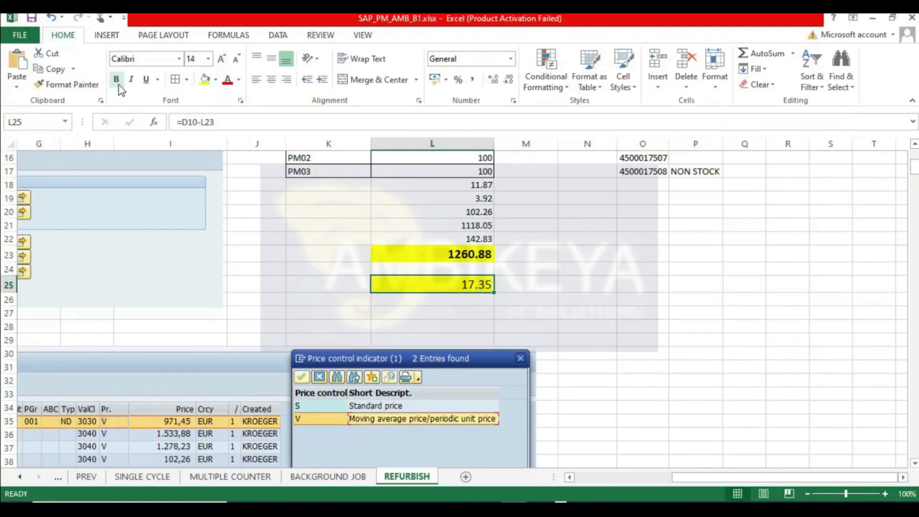
- Leave the settlement results and the stock overview session, returning to the SAP Easy Access menu
{"action": "left_click", "coordinate": [674, 303]}
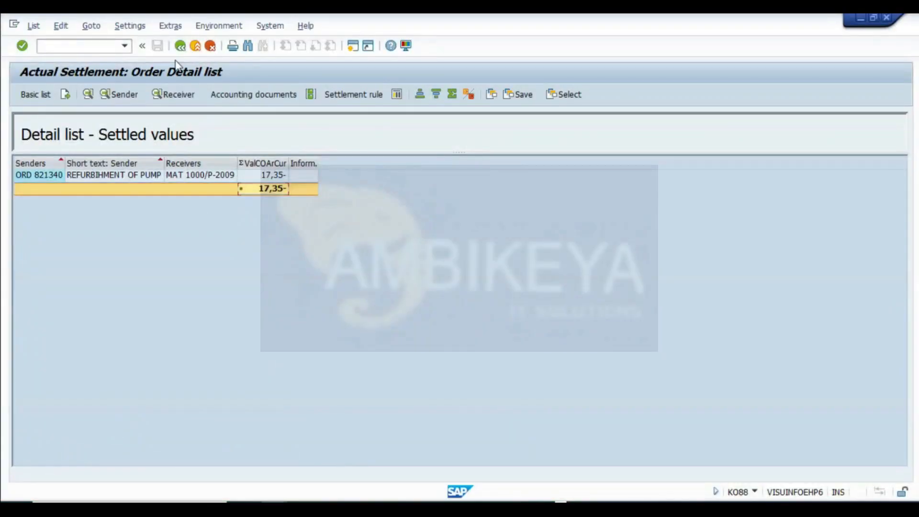
{"action": "left_click", "coordinate": [182, 46]}
{"action": "left_click", "coordinate": [183, 46]}
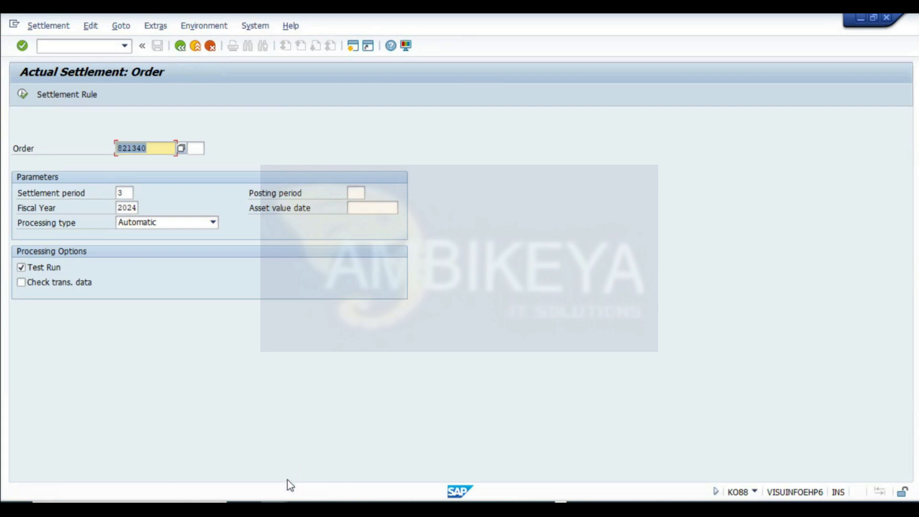
{"action": "left_click", "coordinate": [275, 508]}
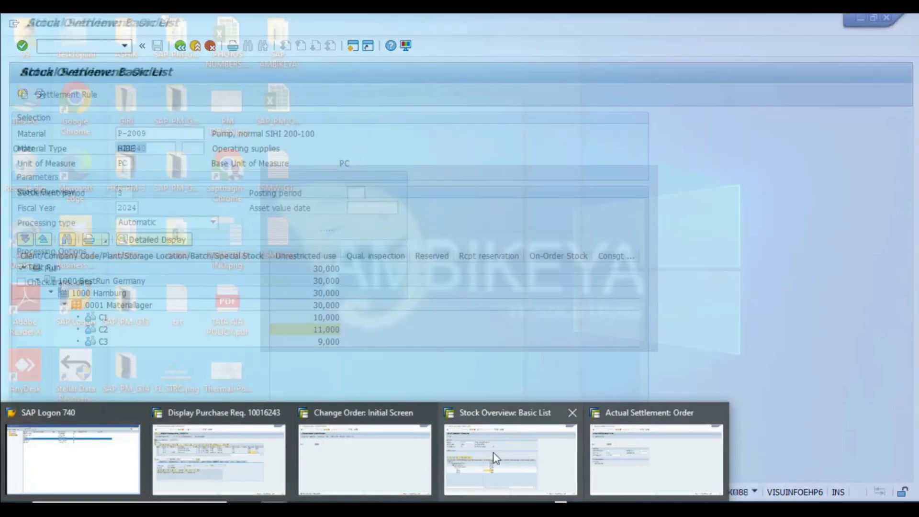
{"action": "left_click", "coordinate": [509, 459]}
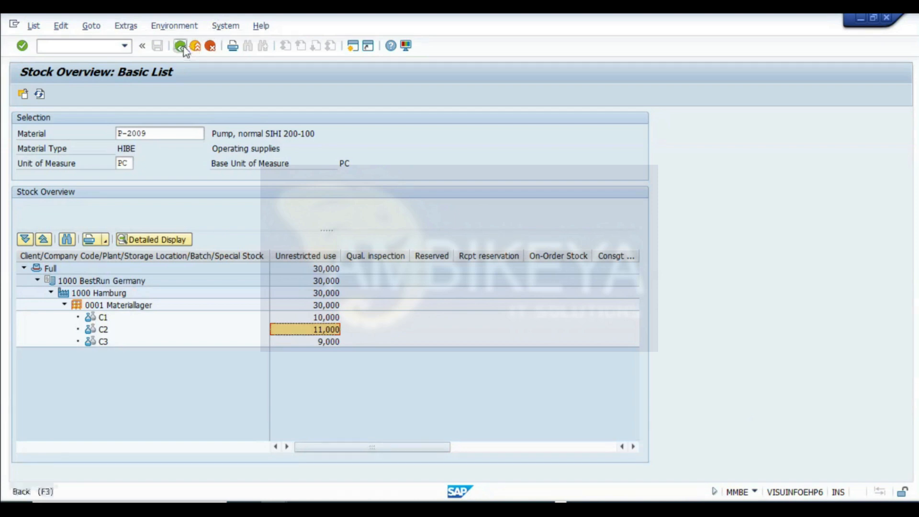
{"action": "left_click", "coordinate": [196, 46]}
{"action": "left_click", "coordinate": [195, 45]}
- Open transaction MM03 to display material P-2009
{"action": "left_click", "coordinate": [87, 46]}
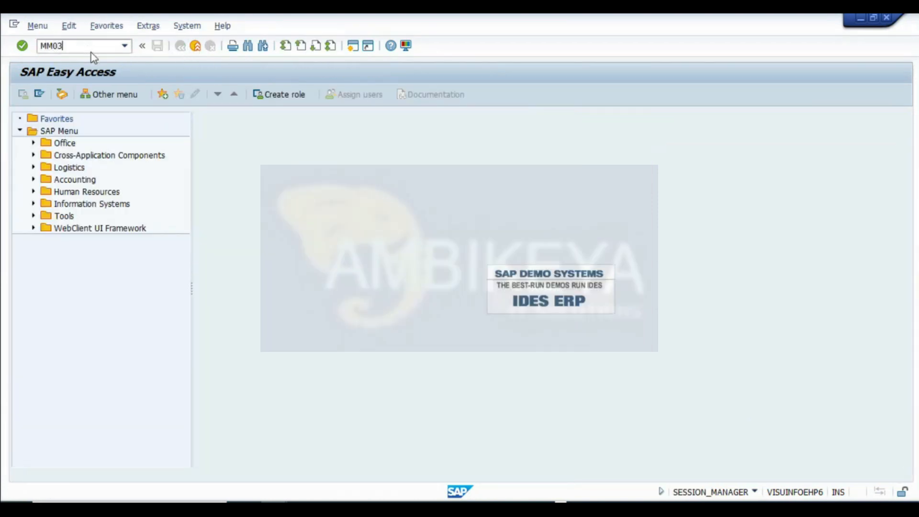
{"action": "key", "text": "Return"}
{"action": "left_click", "coordinate": [120, 133]}
{"action": "left_click", "coordinate": [123, 149]}
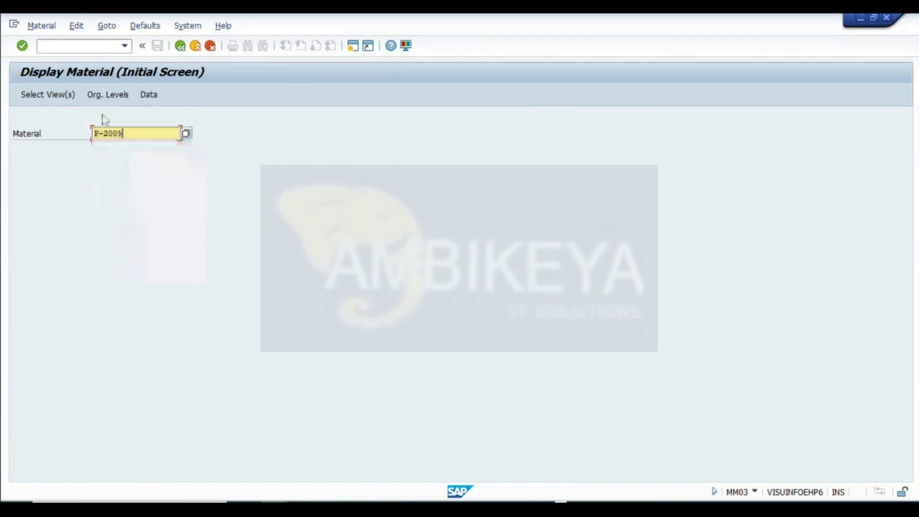
- Display the Accounting 1 view for plant 1000 and valuation type C2
{"action": "left_click", "coordinate": [47, 94]}
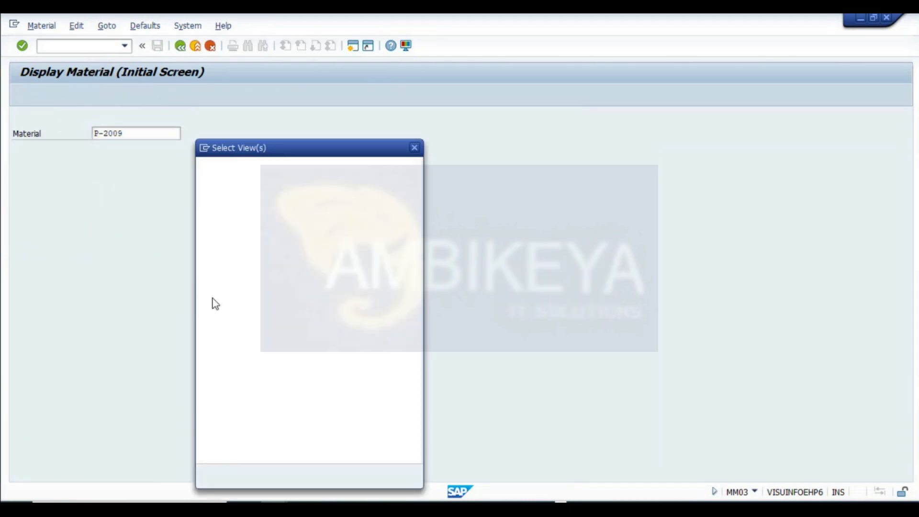
{"action": "left_click", "coordinate": [200, 385]}
{"action": "left_click", "coordinate": [207, 476]}
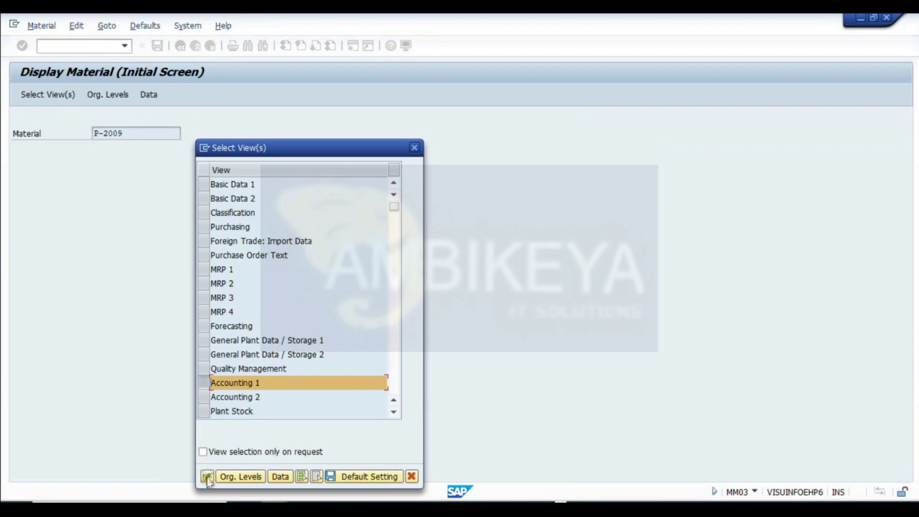
{"action": "left_click", "coordinate": [214, 171]}
{"action": "left_click", "coordinate": [214, 185]}
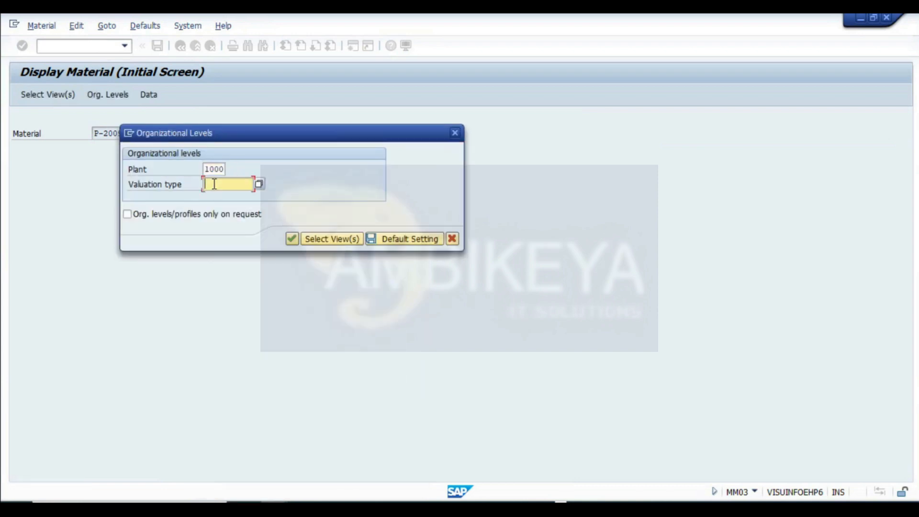
{"action": "left_click", "coordinate": [212, 184]}
{"action": "left_click", "coordinate": [216, 197]}
{"action": "left_click", "coordinate": [295, 238]}
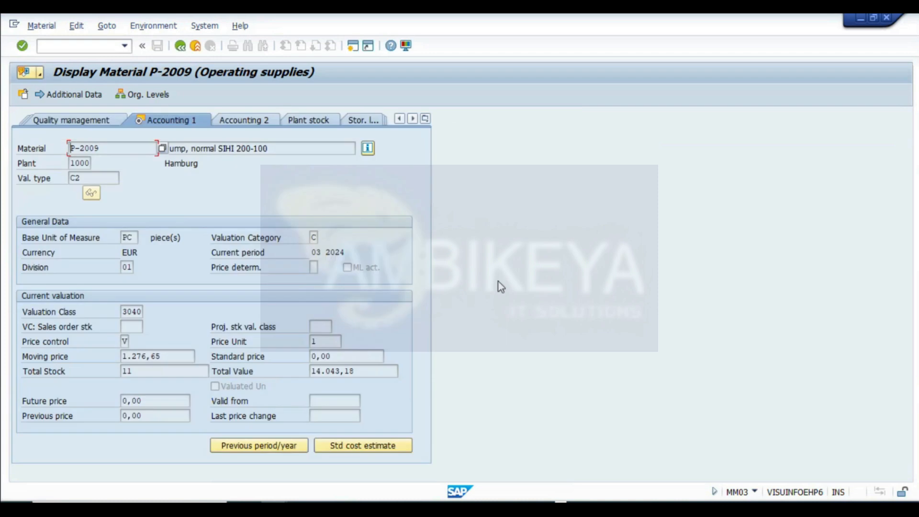
- Enter the settlement total 1260.88 in cell I12 of the worksheet
{"action": "left_click_drag", "start_coordinate": [175, 356], "coordinate": [120, 356]}
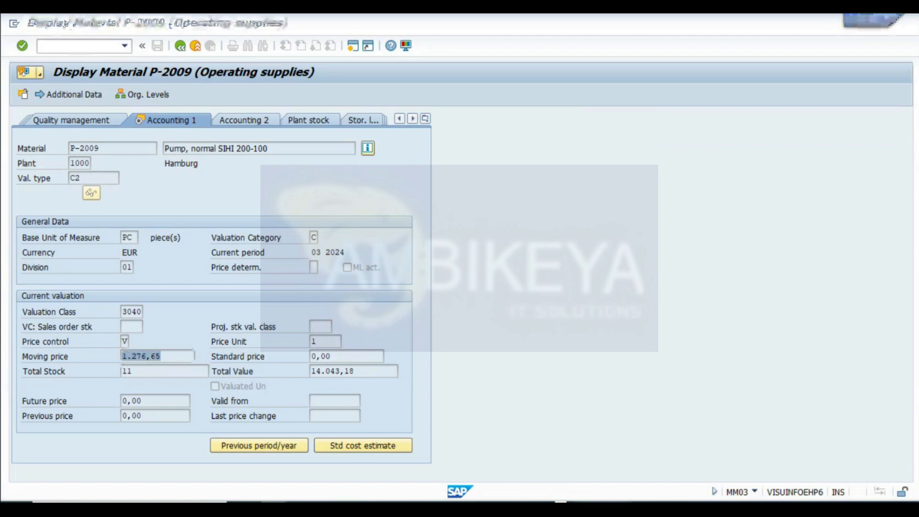
{"action": "key", "text": "alt+Tab"}
{"action": "key", "text": "alt+Tab"}
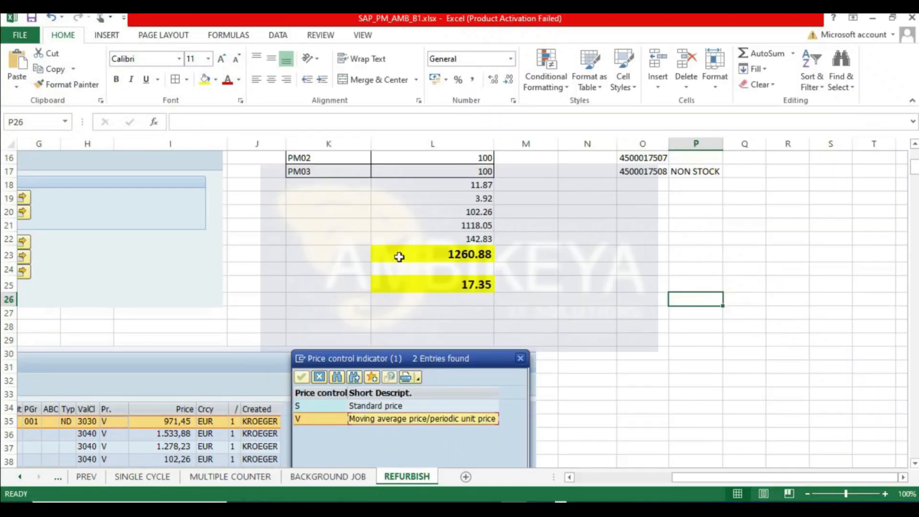
{"action": "left_click", "coordinate": [432, 254]}
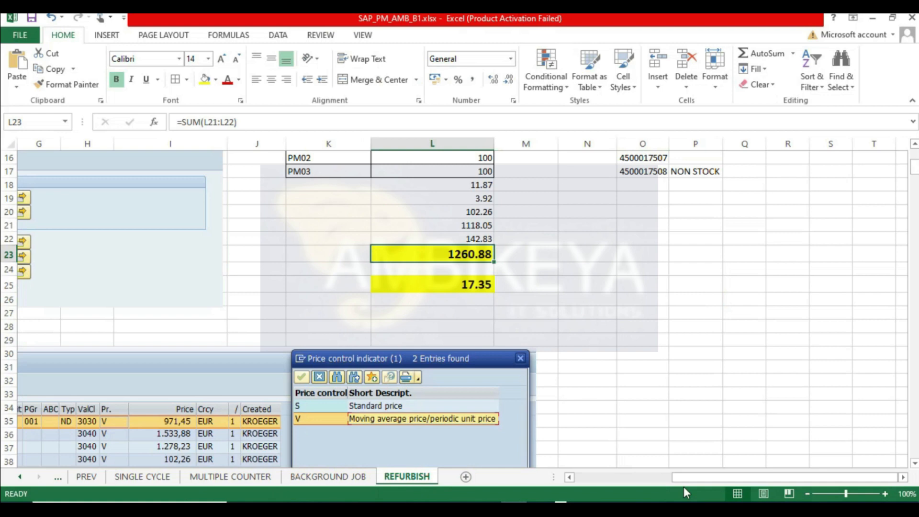
{"action": "left_click_drag", "start_coordinate": [692, 478], "coordinate": [554, 480]}
{"action": "scroll", "coordinate": [321, 307], "scroll_direction": "up", "scroll_amount": 2}
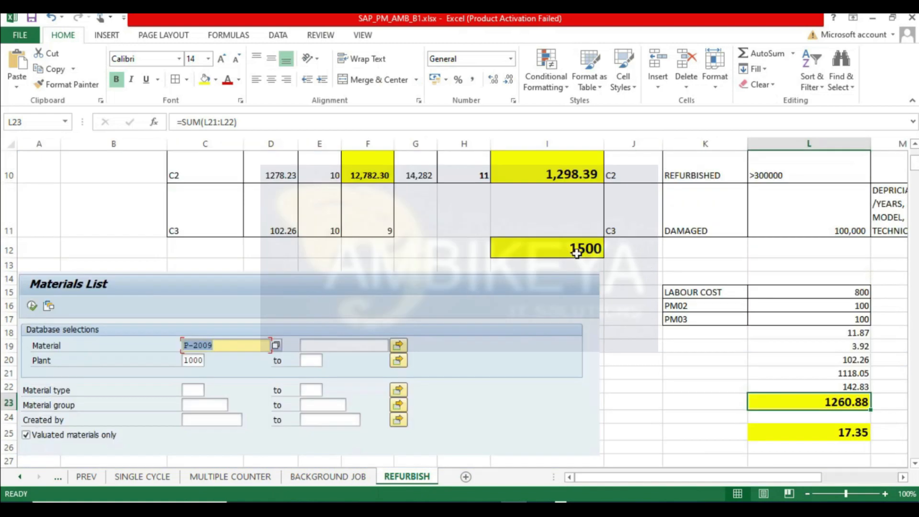
{"action": "left_click", "coordinate": [557, 251]}
{"action": "type", "text": "1260.88"}
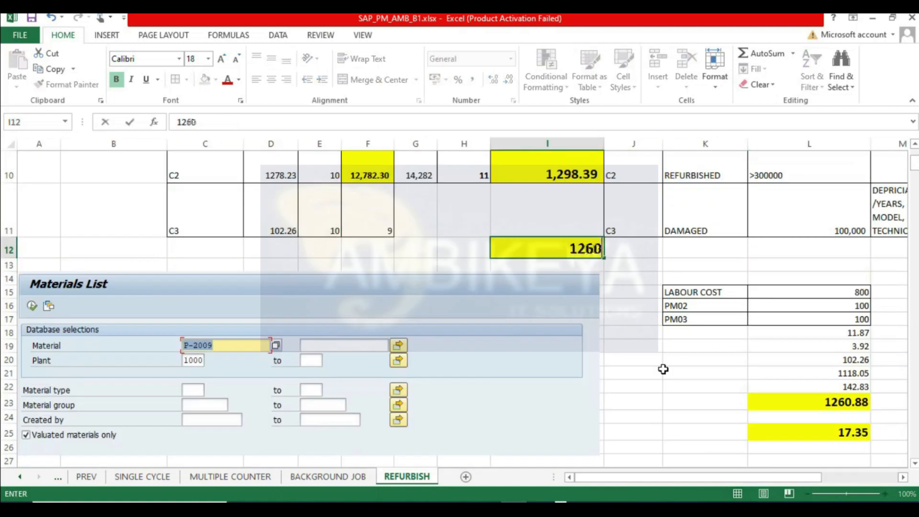
{"action": "key", "text": "Return"}
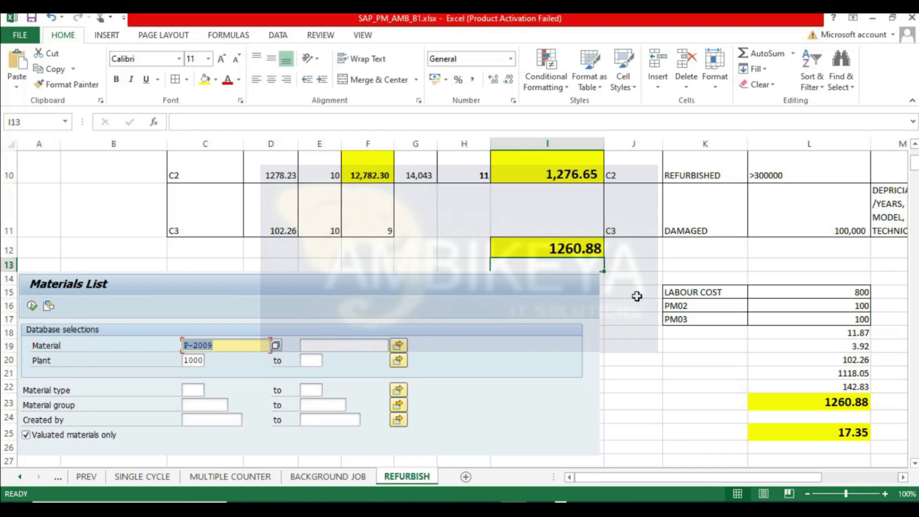
- Check the moving average price and stock value formulas in row 10 against the SAP material master
{"action": "scroll", "coordinate": [600, 283], "scroll_direction": "up", "scroll_amount": 3}
{"action": "left_click", "coordinate": [583, 252]}
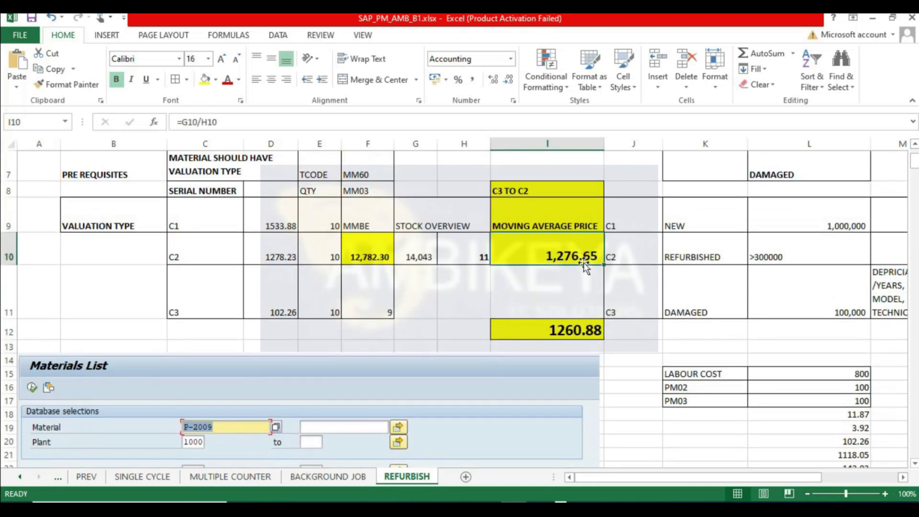
{"action": "key", "text": "alt+Tab"}
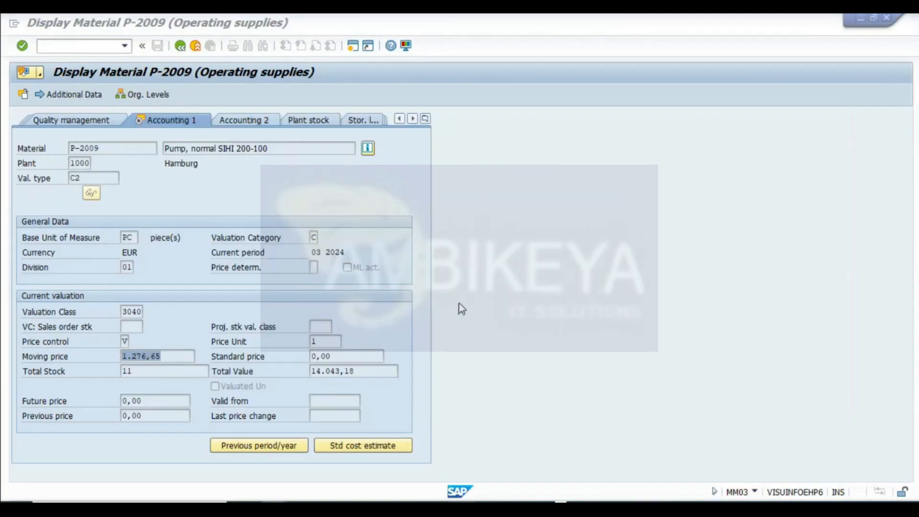
{"action": "key", "text": "alt+Tab"}
{"action": "left_click", "coordinate": [405, 252]}
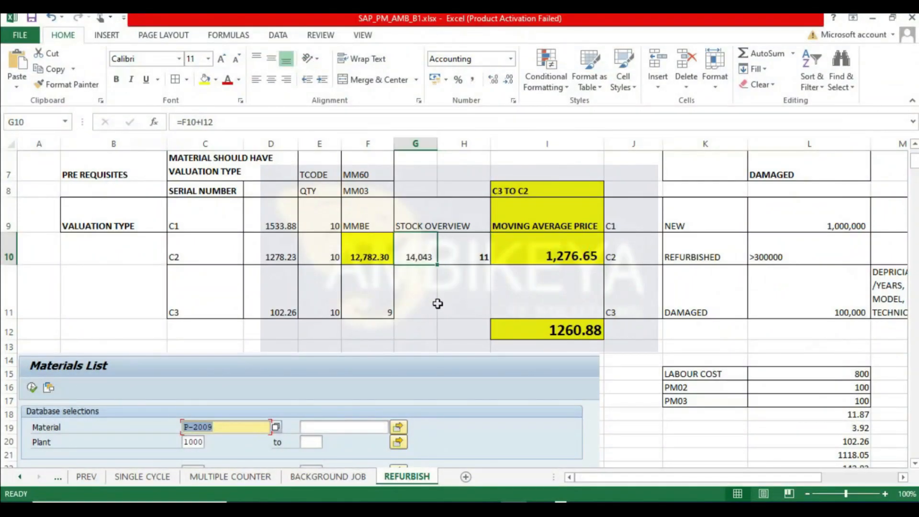
{"action": "double_click", "coordinate": [422, 252]}
{"action": "key", "text": "Return"}
{"action": "double_click", "coordinate": [410, 248]}
{"action": "key", "text": "Return"}
{"action": "left_click", "coordinate": [426, 255]}
{"action": "left_click", "coordinate": [532, 262]}
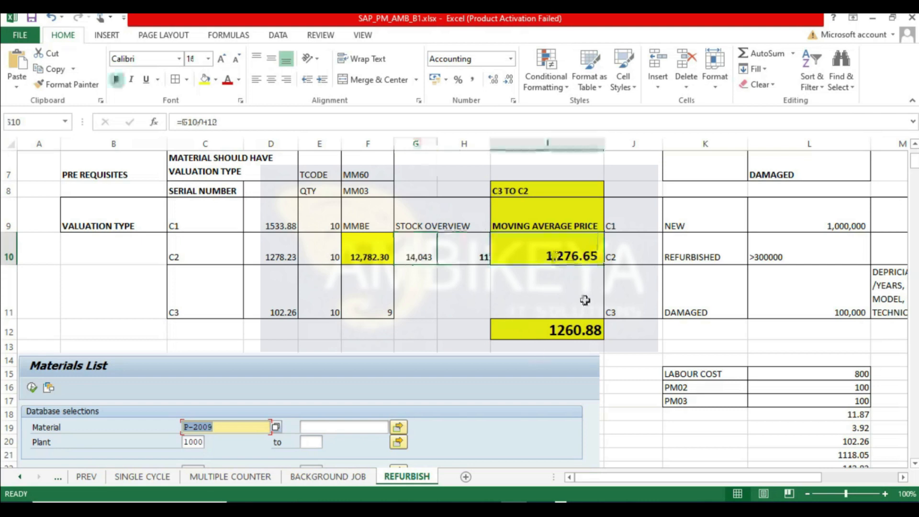
{"action": "left_click", "coordinate": [470, 254]}
{"action": "left_click", "coordinate": [424, 253]}
{"action": "left_click", "coordinate": [463, 253]}
{"action": "left_click", "coordinate": [584, 254]}
{"action": "left_click", "coordinate": [414, 252]}
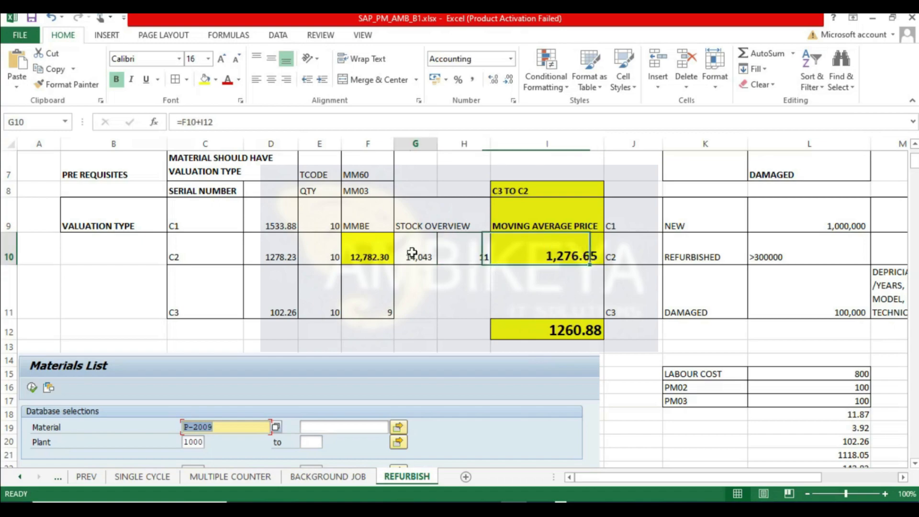
- Show decimal places for the stock value in cell G10 and widen its column
{"action": "key", "text": "alt+Tab"}
{"action": "left_click_drag", "start_coordinate": [357, 372], "coordinate": [2, 331]}
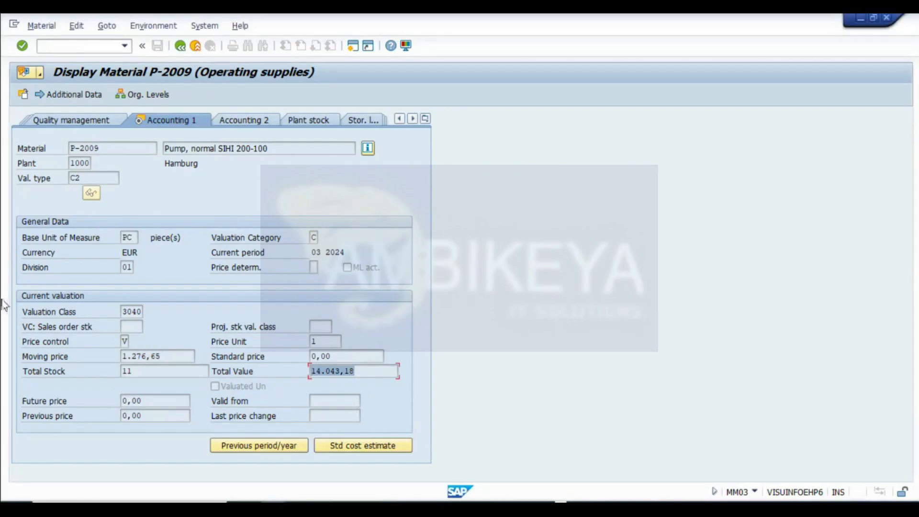
{"action": "key", "text": "alt+Tab"}
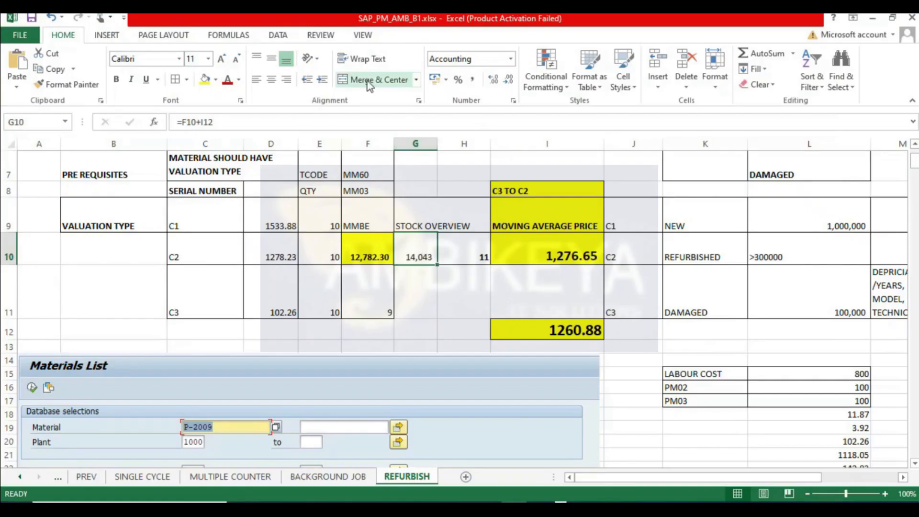
{"action": "left_click", "coordinate": [494, 81]}
{"action": "left_click", "coordinate": [495, 82]}
{"action": "left_click_drag", "start_coordinate": [443, 139], "coordinate": [455, 139]}
{"action": "left_click", "coordinate": [371, 256]}
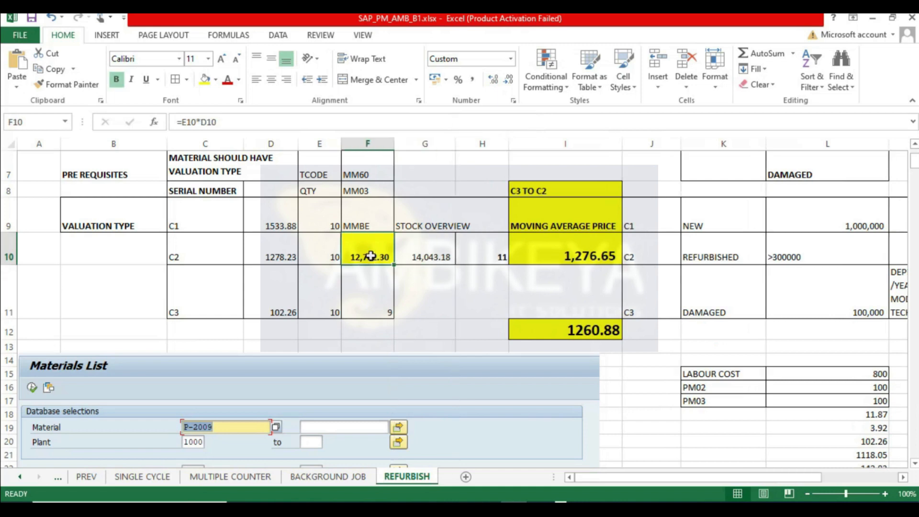
- Copy the highlighted formatting of cell F10 onto the stock value cell G10 with Format Painter
{"action": "left_click", "coordinate": [67, 85]}
{"action": "left_click", "coordinate": [428, 251]}
{"action": "left_click", "coordinate": [441, 299]}
- Capture the SAP Accounting 1 view of material P-2009 and paste it below the settlement detail list in the worksheet, then save
{"action": "key", "text": "alt+Tab"}
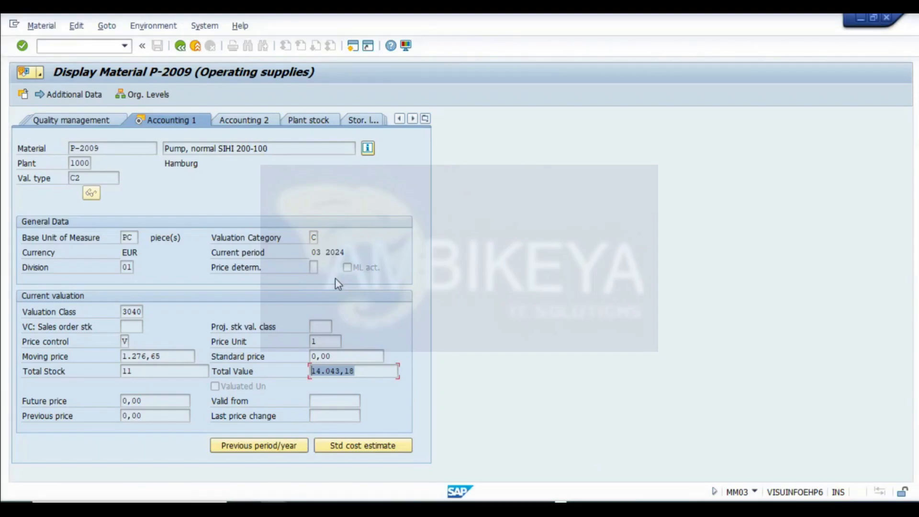
{"action": "key", "text": "super+shift+s"}
{"action": "left_click_drag", "start_coordinate": [3, 55], "coordinate": [451, 467]}
{"action": "key", "text": "alt+Tab"}
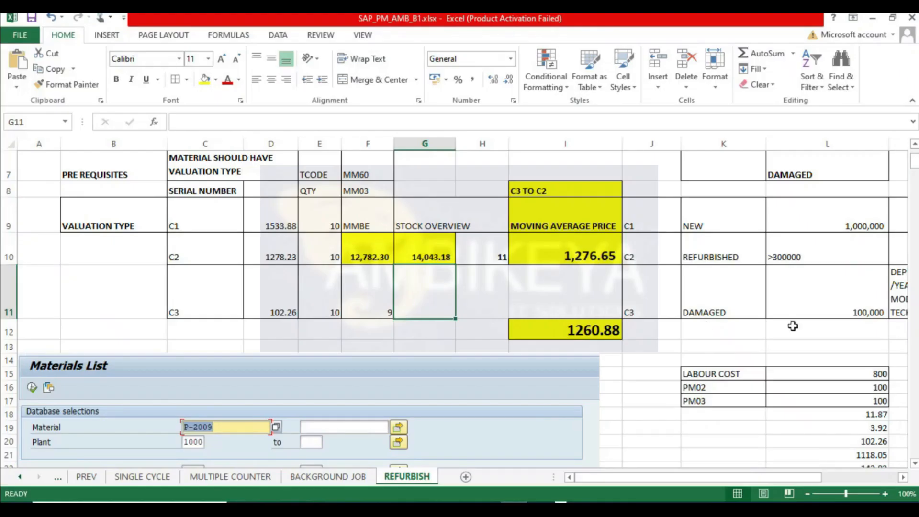
{"action": "scroll", "coordinate": [792, 325], "scroll_direction": "down", "scroll_amount": 5}
{"action": "left_click_drag", "start_coordinate": [917, 174], "coordinate": [899, 458]}
{"action": "scroll", "coordinate": [201, 289], "scroll_direction": "down", "scroll_amount": 3}
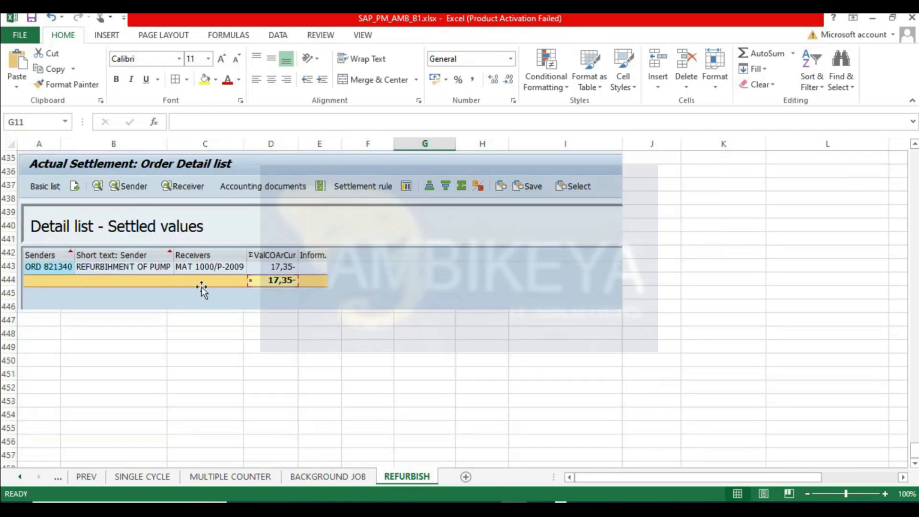
{"action": "left_click", "coordinate": [33, 336]}
{"action": "key", "text": "ctrl+v"}
{"action": "left_click", "coordinate": [32, 18]}
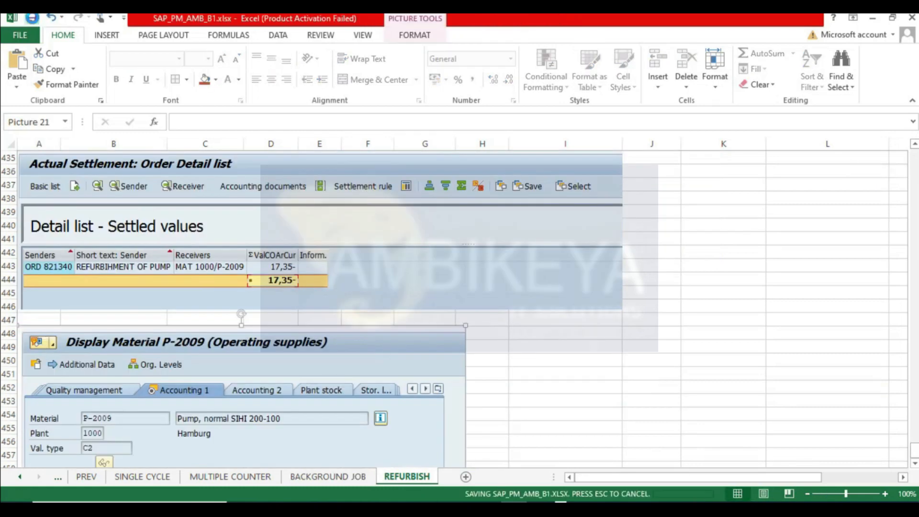
{"action": "left_click", "coordinate": [706, 288]}
{"action": "scroll", "coordinate": [706, 288], "scroll_direction": "down", "scroll_amount": 10}
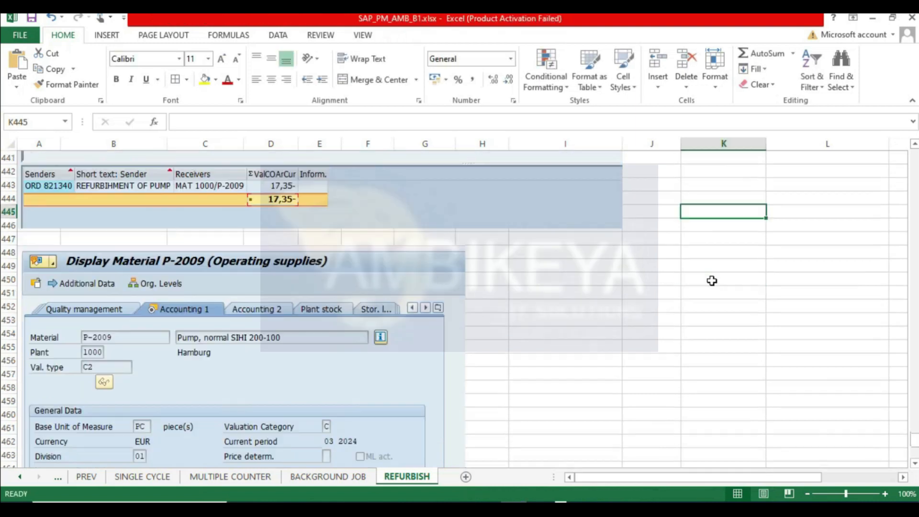
{"action": "left_click", "coordinate": [89, 351]}
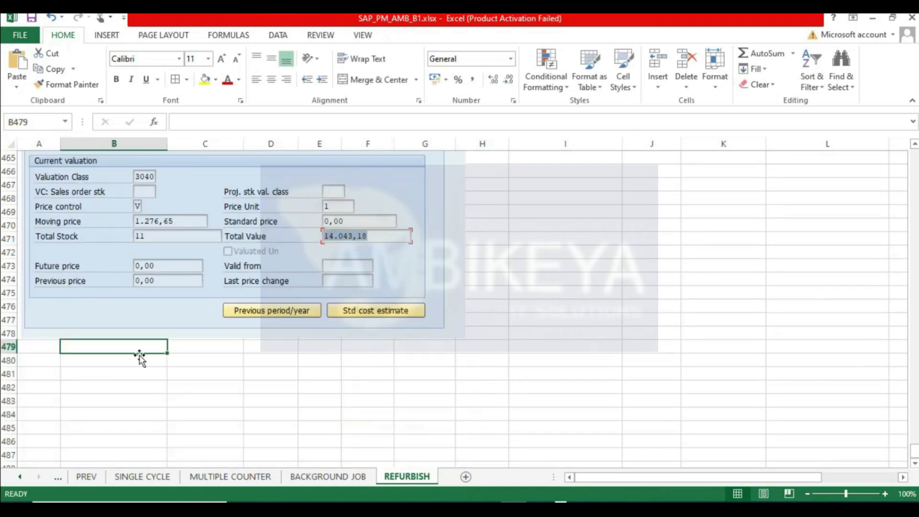
- Back out of the material display and purchase requisition screens and exit the material transaction in SAP
{"action": "key", "text": "alt+Tab"}
{"action": "left_click", "coordinate": [357, 373]}
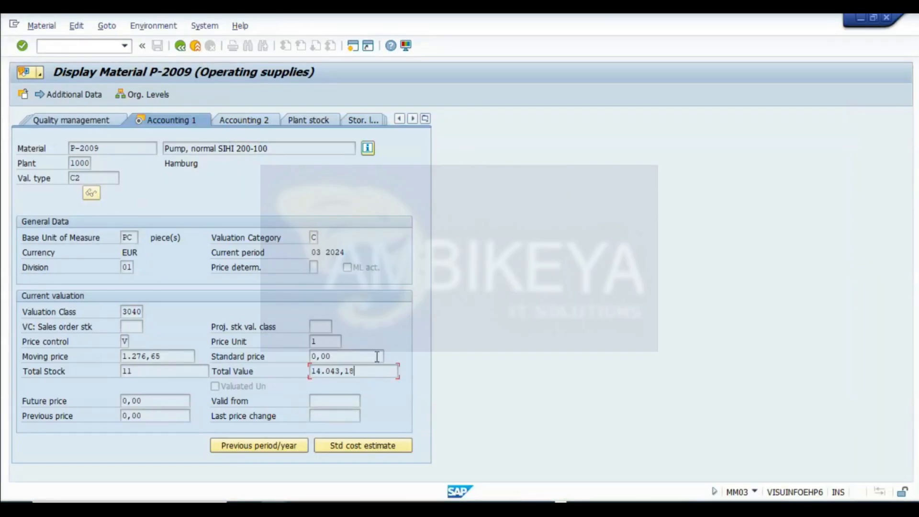
{"action": "left_click", "coordinate": [182, 45]}
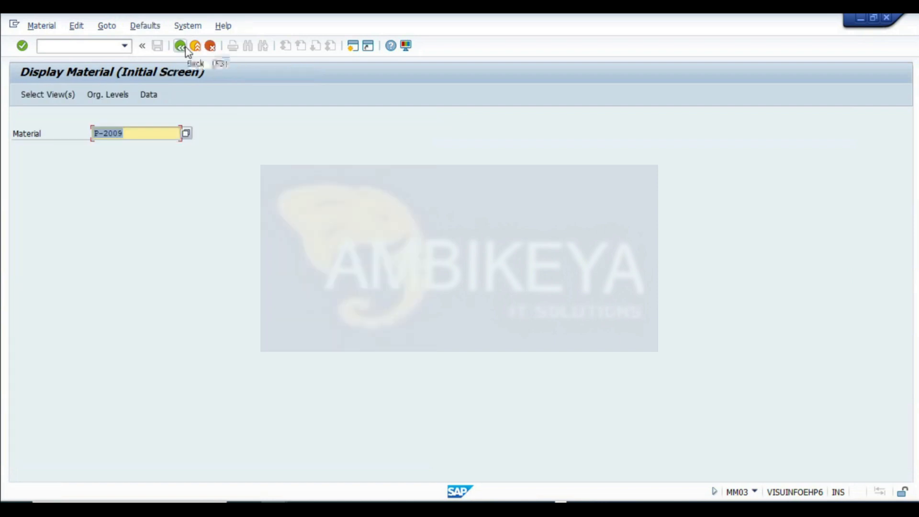
{"action": "left_click", "coordinate": [274, 508]}
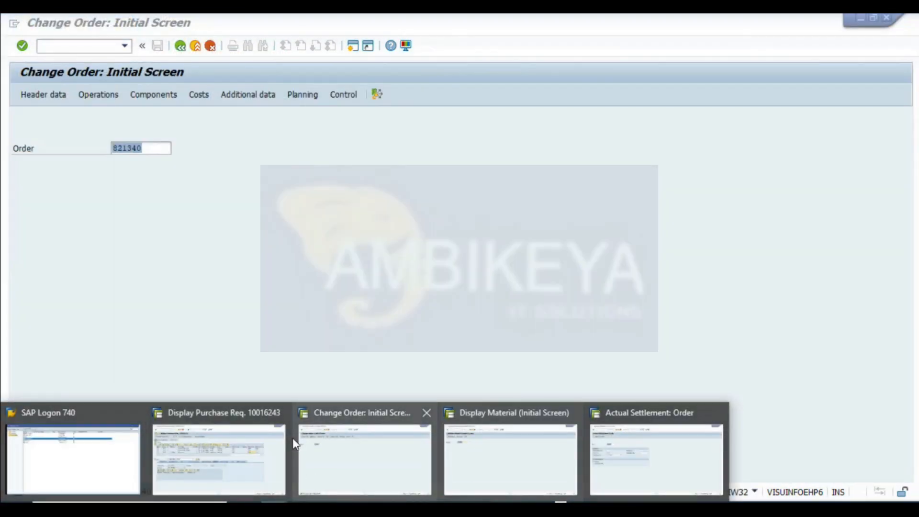
{"action": "left_click", "coordinate": [275, 450]}
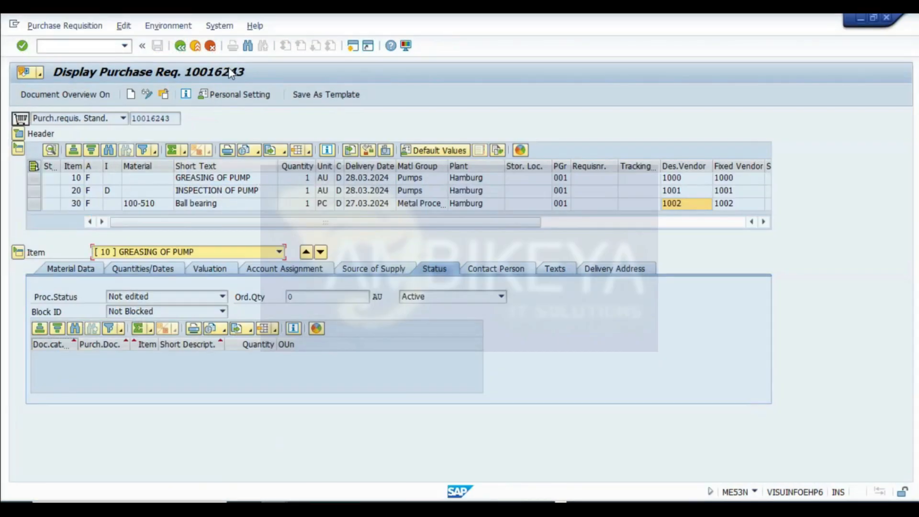
{"action": "left_click", "coordinate": [180, 45]}
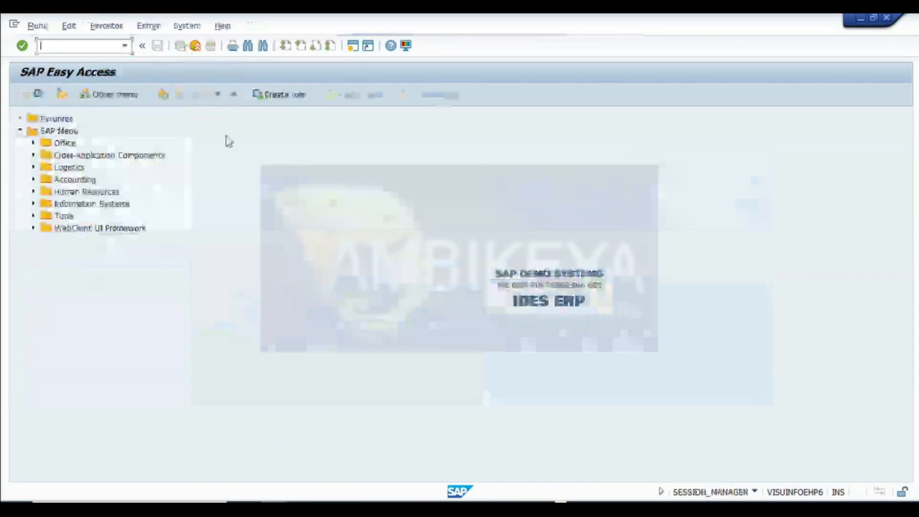
{"action": "left_click", "coordinate": [195, 47]}
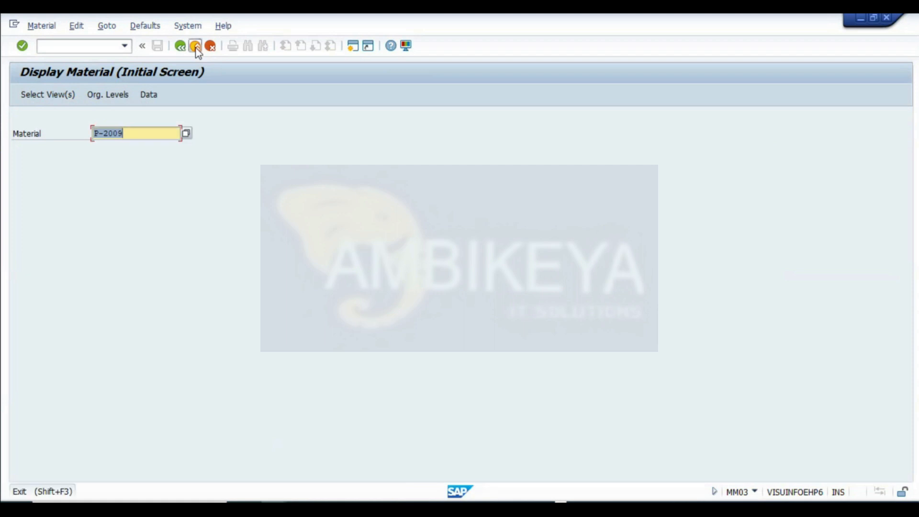
{"action": "left_click", "coordinate": [196, 47]}
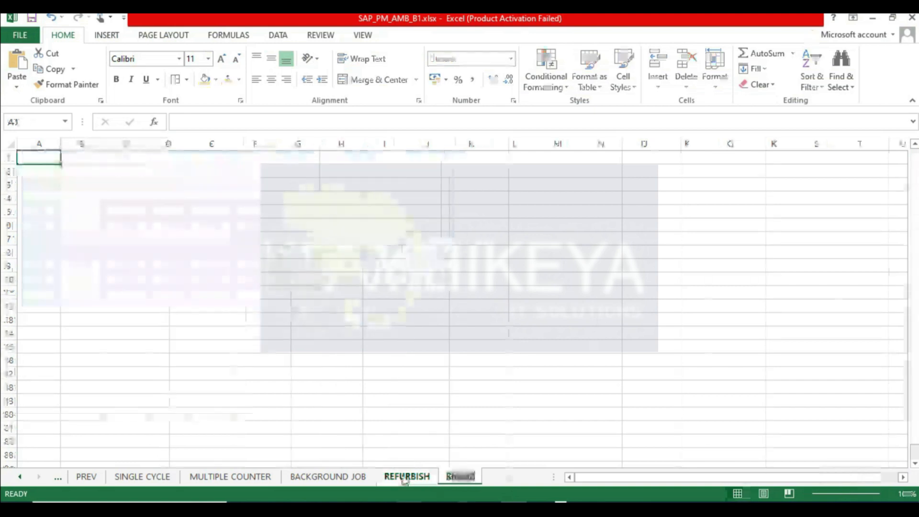
- Name the new worksheet CALIBRATION
{"action": "type", "text": "CALIBRATION"}
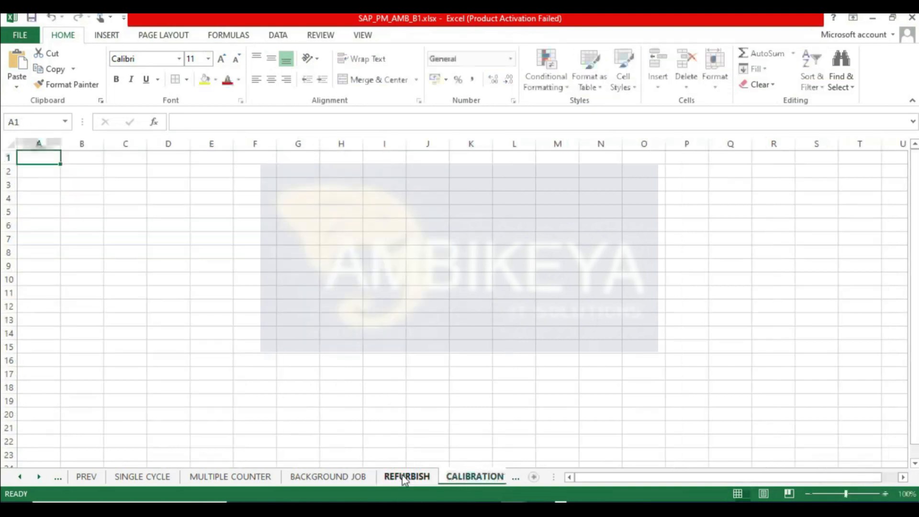
{"action": "key", "text": "Return"}
- Enter the heading CALIBRATION ORDER in cell B1
{"action": "key", "text": "Right"}
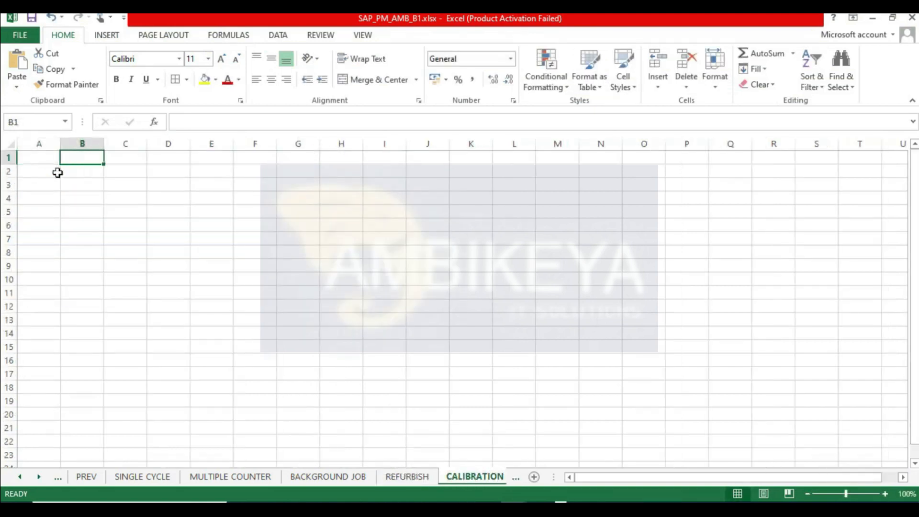
{"action": "type", "text": "CALIBRATION ORDER"}
{"action": "key", "text": "Return"}
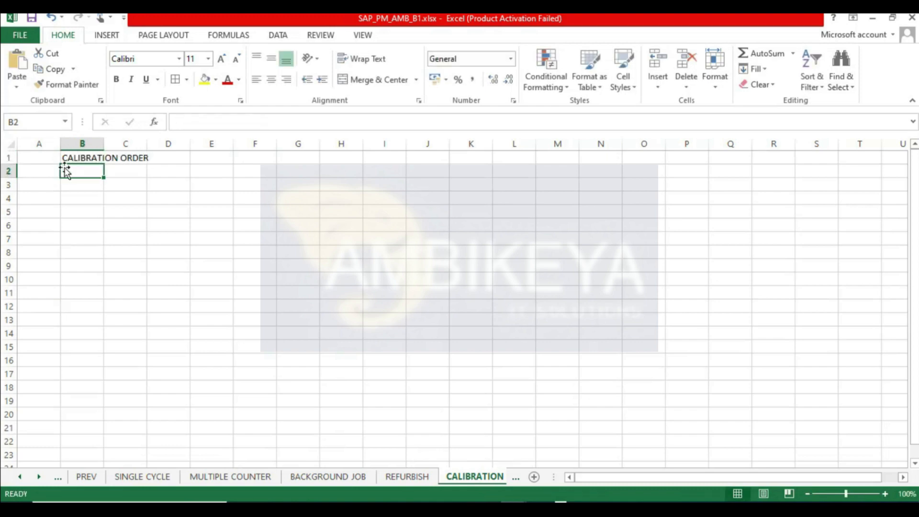
- Format the CALIBRATION ORDER heading bold, 14 pt with yellow fill, and widen column B to fit
{"action": "double_click", "coordinate": [104, 144]}
{"action": "left_click", "coordinate": [139, 156]}
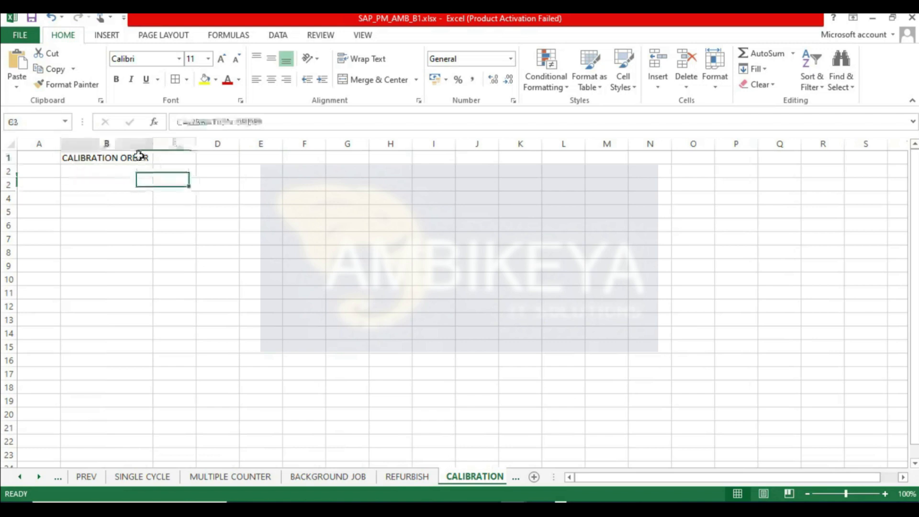
{"action": "left_click_drag", "start_coordinate": [11, 165], "coordinate": [9, 175]}
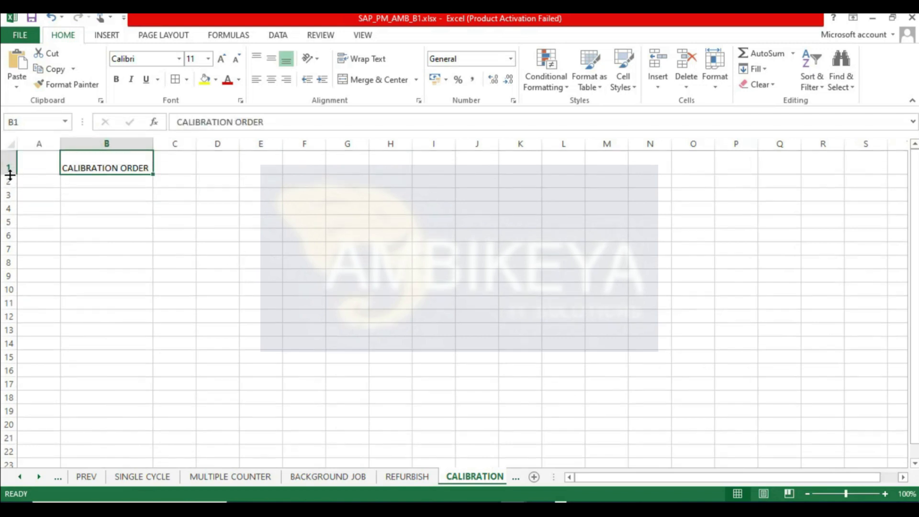
{"action": "left_click", "coordinate": [204, 80]}
{"action": "left_click", "coordinate": [113, 82]}
{"action": "double_click", "coordinate": [221, 58]}
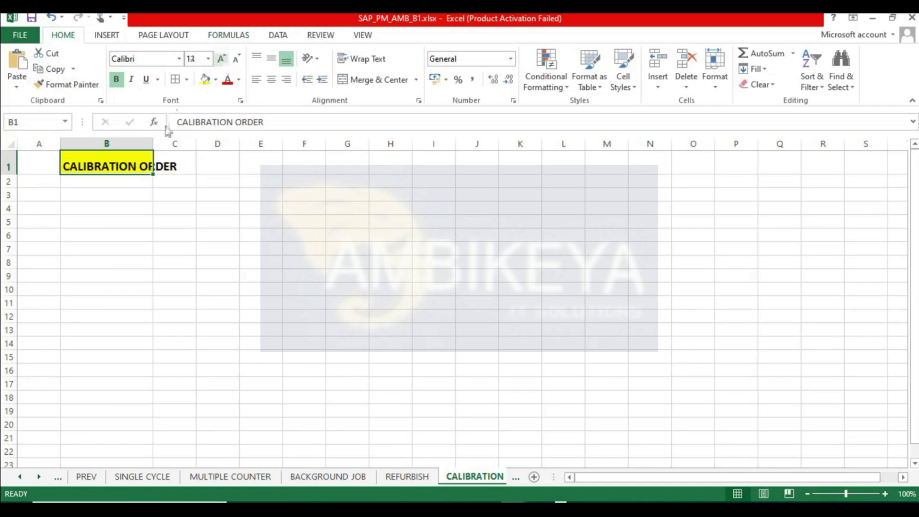
{"action": "double_click", "coordinate": [152, 144]}
{"action": "left_click_drag", "start_coordinate": [186, 144], "coordinate": [199, 143]}
{"action": "left_click", "coordinate": [163, 263]}
{"action": "left_click", "coordinate": [131, 161]}
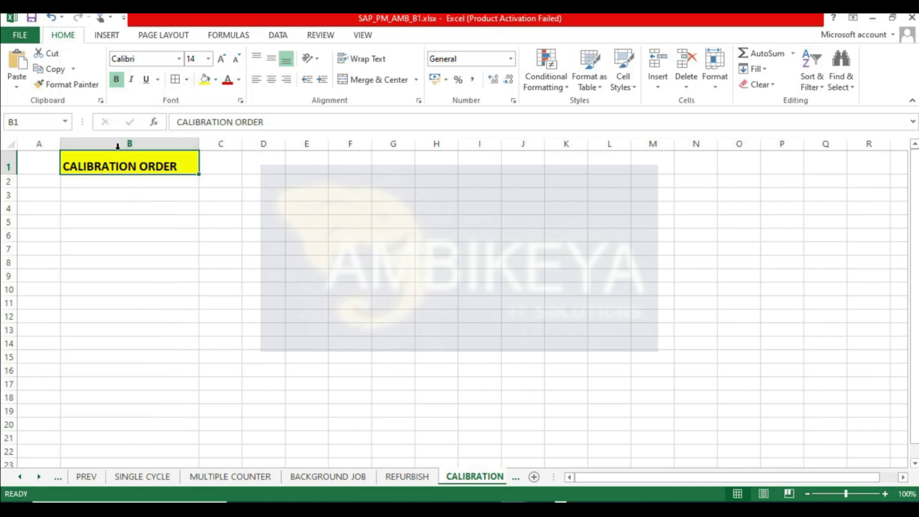
- Move the heading to cell B2, enlarge row 2 and column B, and save the workbook
{"action": "left_click_drag", "start_coordinate": [119, 149], "coordinate": [125, 184]}
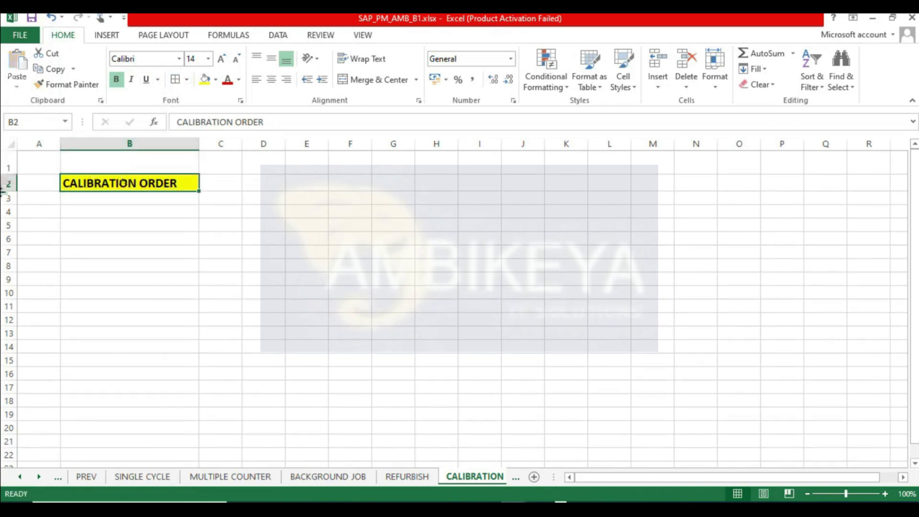
{"action": "left_click_drag", "start_coordinate": [8, 191], "coordinate": [8, 199]}
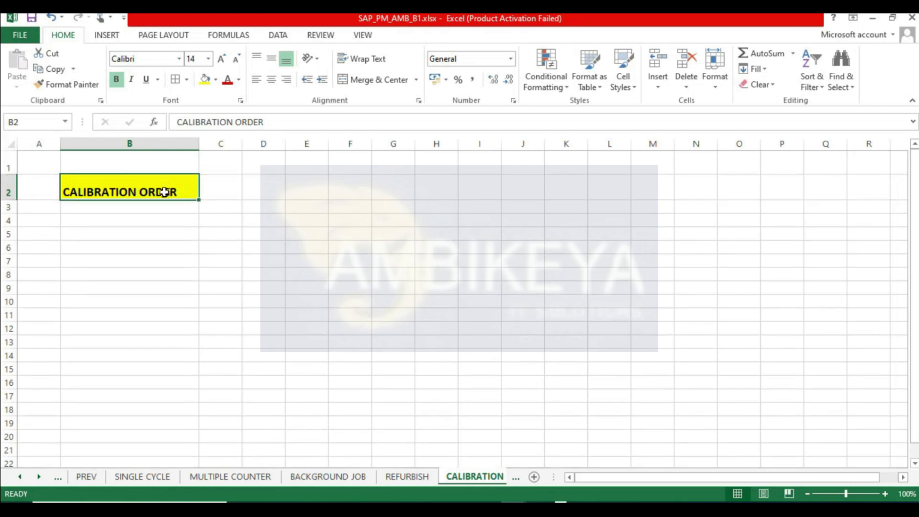
{"action": "left_click_drag", "start_coordinate": [199, 143], "coordinate": [214, 142]}
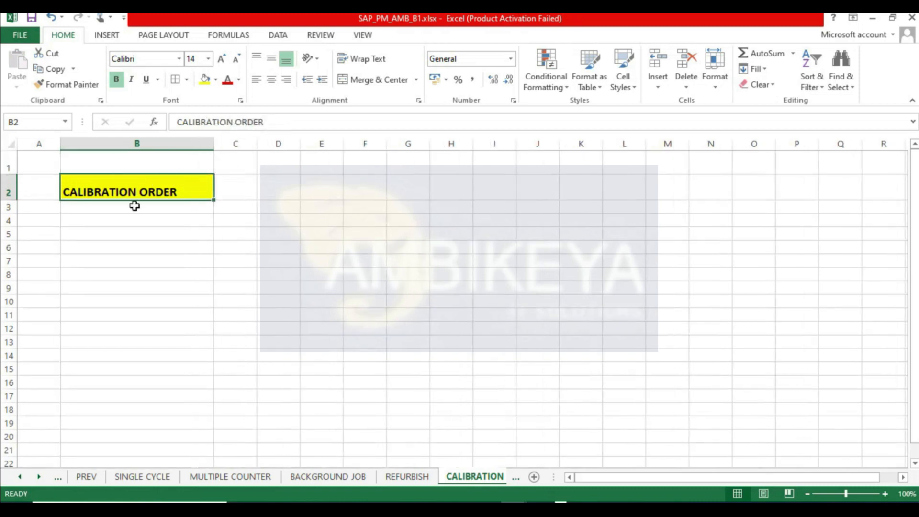
{"action": "left_click", "coordinate": [32, 19]}
{"action": "double_click", "coordinate": [130, 192]}
{"action": "double_click", "coordinate": [130, 192]}
{"action": "left_click", "coordinate": [119, 244]}
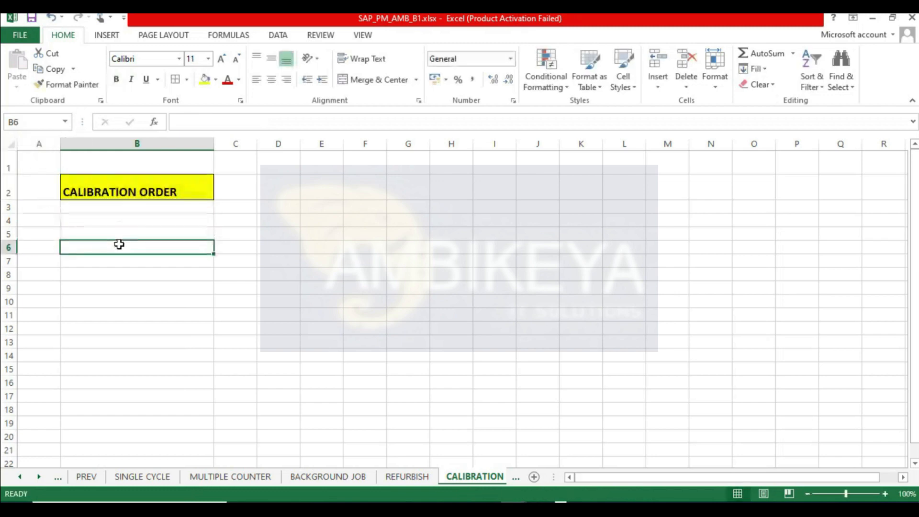
{"action": "left_click", "coordinate": [123, 191]}
{"action": "left_click_drag", "start_coordinate": [11, 200], "coordinate": [11, 197]}
- Enter PETROL BUNK in cell F2
{"action": "left_click", "coordinate": [314, 230]}
{"action": "left_click", "coordinate": [347, 196]}
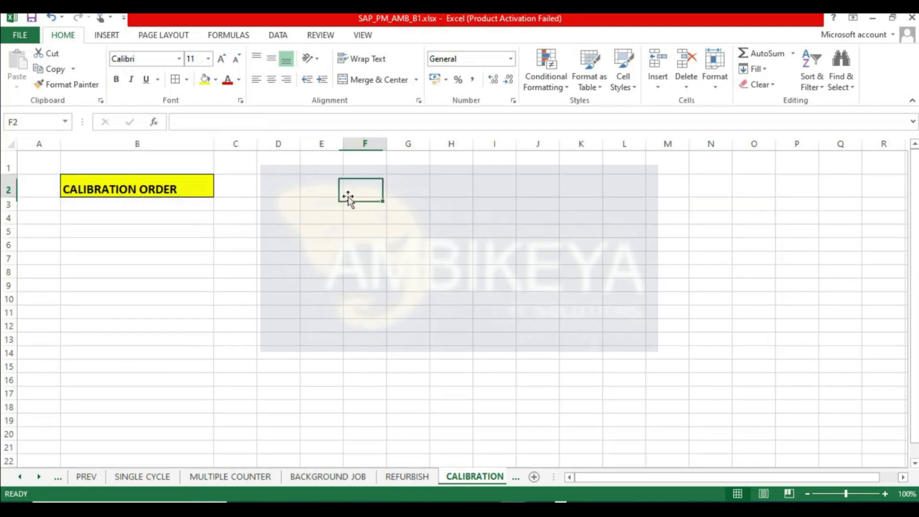
{"action": "type", "text": "PETROL BUNK"}
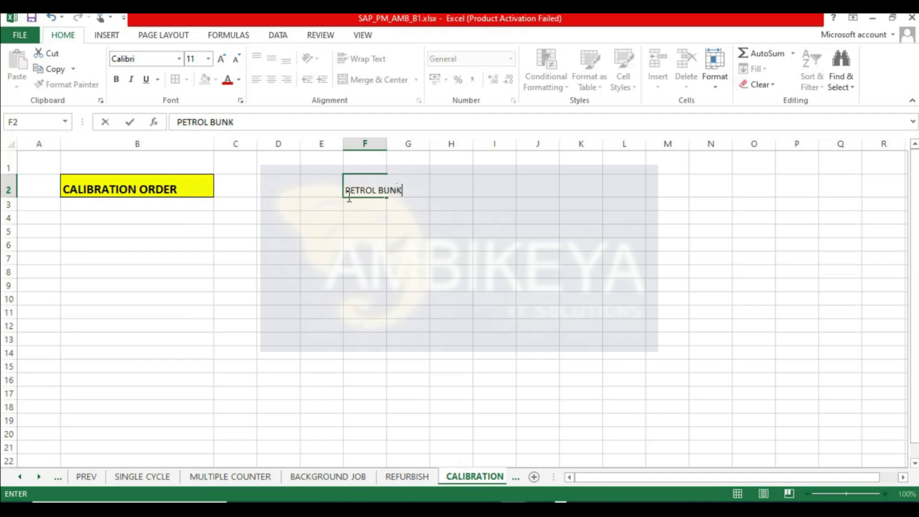
{"action": "key", "text": "Return"}
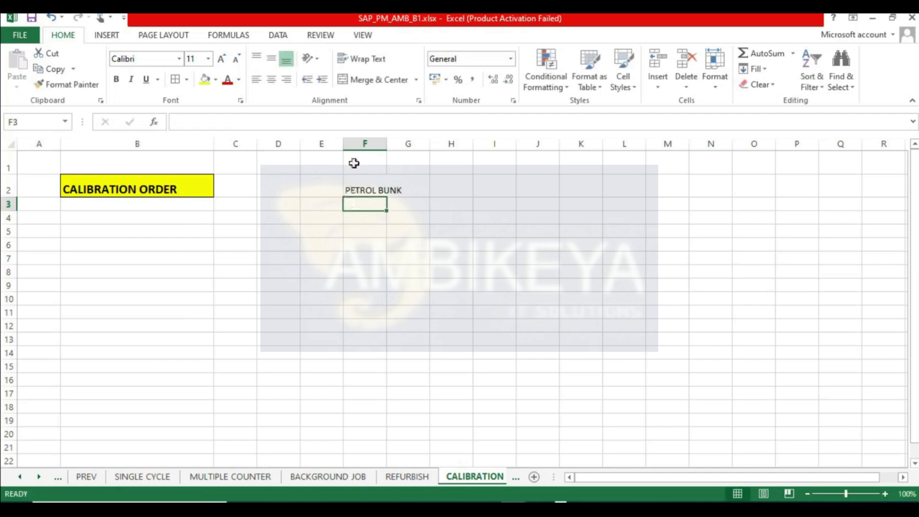
- Widen column F and enter 1 LTR in cell F4
{"action": "left_click_drag", "start_coordinate": [385, 140], "coordinate": [405, 140]}
{"action": "left_click", "coordinate": [383, 217]}
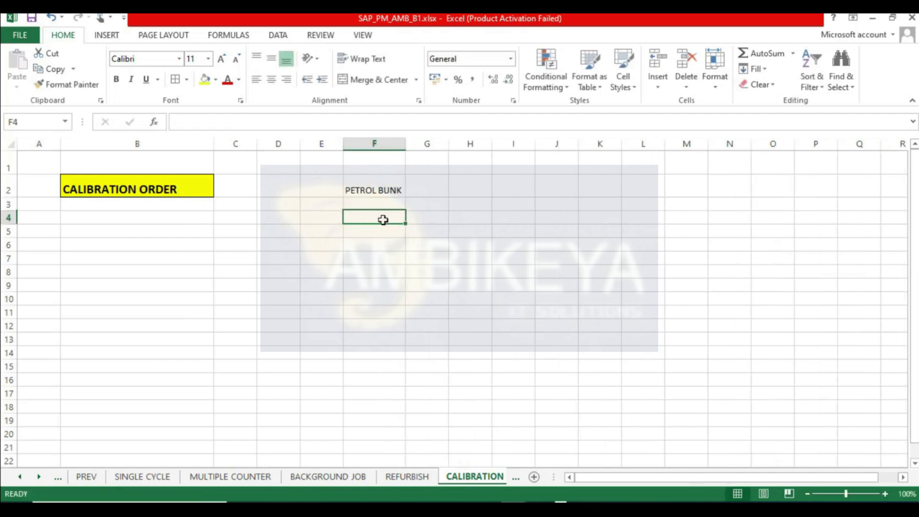
{"action": "type", "text": "1 LTR"}
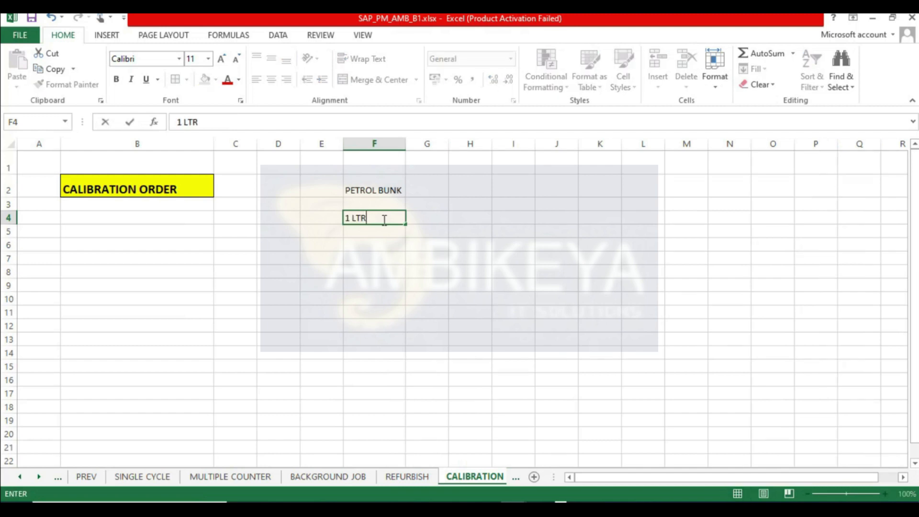
{"action": "key", "text": "Return"}
- Widen columns E and F around the entries
{"action": "left_click", "coordinate": [382, 219]}
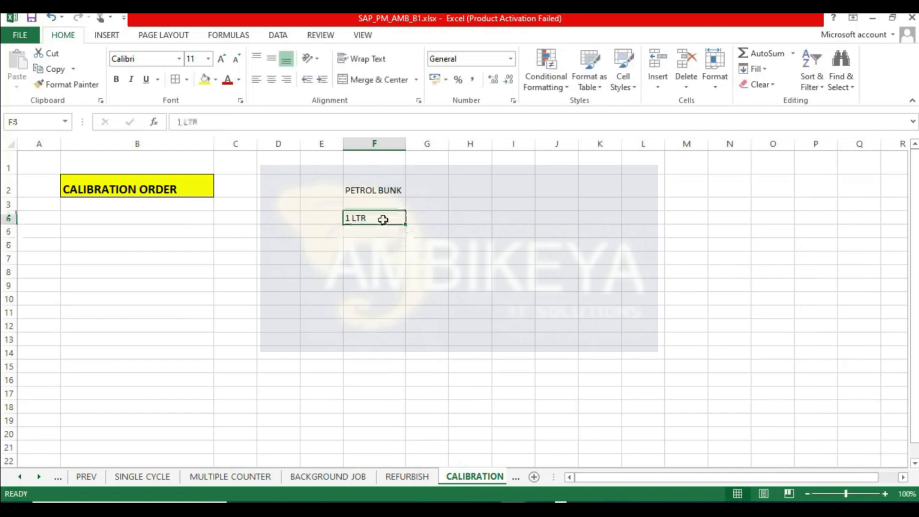
{"action": "left_click", "coordinate": [386, 244]}
{"action": "left_click", "coordinate": [375, 207]}
{"action": "left_click", "coordinate": [375, 218]}
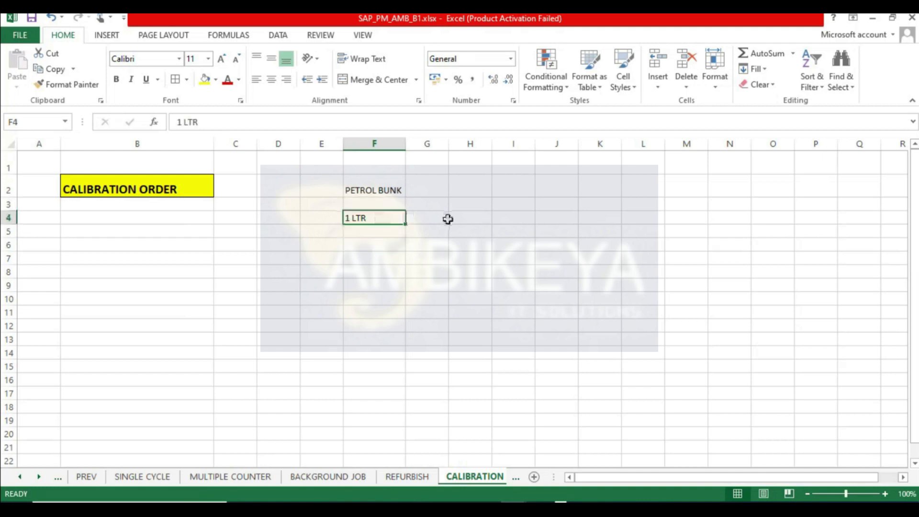
{"action": "left_click_drag", "start_coordinate": [405, 144], "coordinate": [412, 144]}
{"action": "left_click_drag", "start_coordinate": [343, 143], "coordinate": [358, 143]}
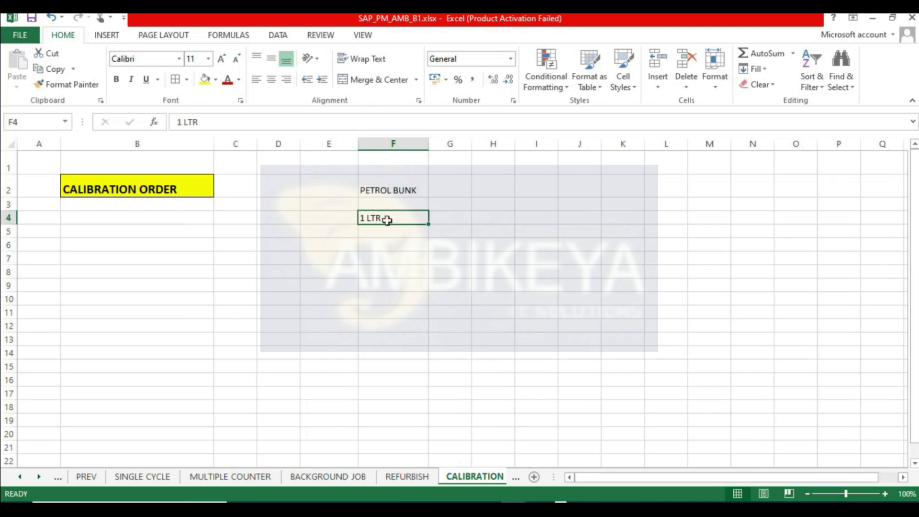
- Enter WEIGHING MACHINE in cell F6 and 1 KG in cell F8
{"action": "left_click", "coordinate": [388, 242]}
{"action": "type", "text": "WEI"}
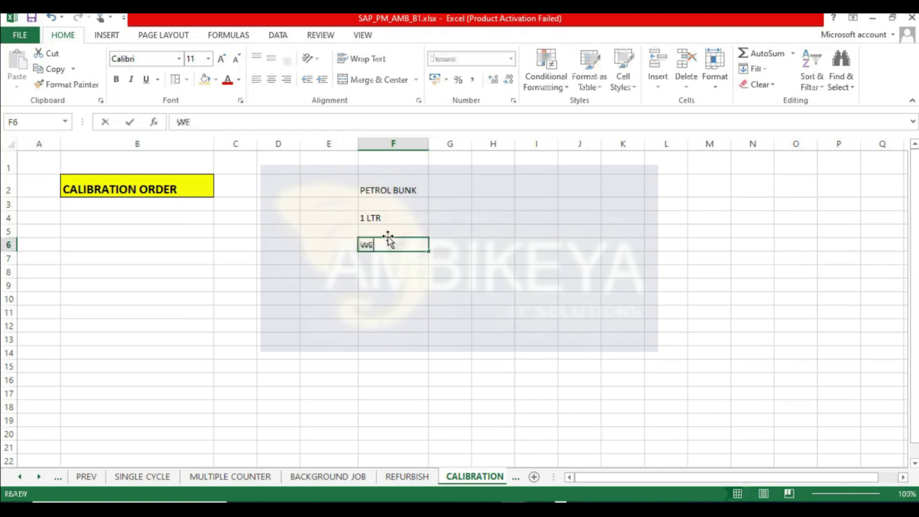
{"action": "type", "text": "GHING MACHINE"}
{"action": "key", "text": "Return"}
{"action": "key", "text": "Return"}
{"action": "type", "text": "1 KG"}
{"action": "key", "text": "Return"}
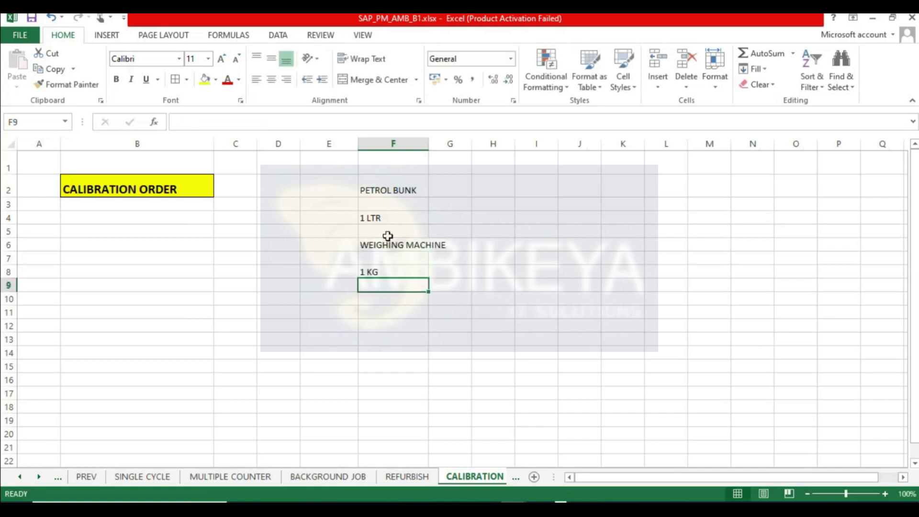
- Move the block of calibration examples from column F to column N starting at row 1
{"action": "left_click_drag", "start_coordinate": [430, 143], "coordinate": [453, 142]}
{"action": "left_click_drag", "start_coordinate": [402, 186], "coordinate": [398, 273]}
{"action": "left_click_drag", "start_coordinate": [411, 180], "coordinate": [849, 144]}
- Enter PM - QM in cell E2
{"action": "left_click", "coordinate": [130, 189]}
{"action": "left_click", "coordinate": [302, 185]}
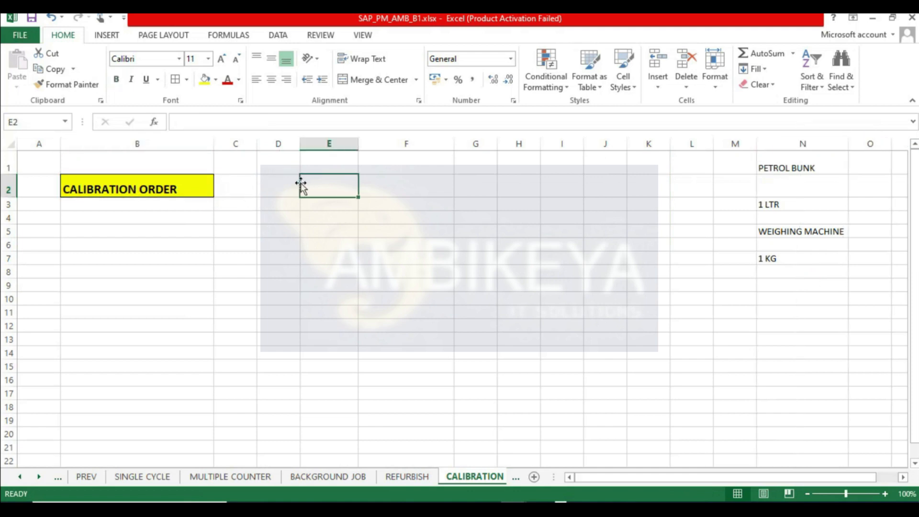
{"action": "type", "text": "PM"}
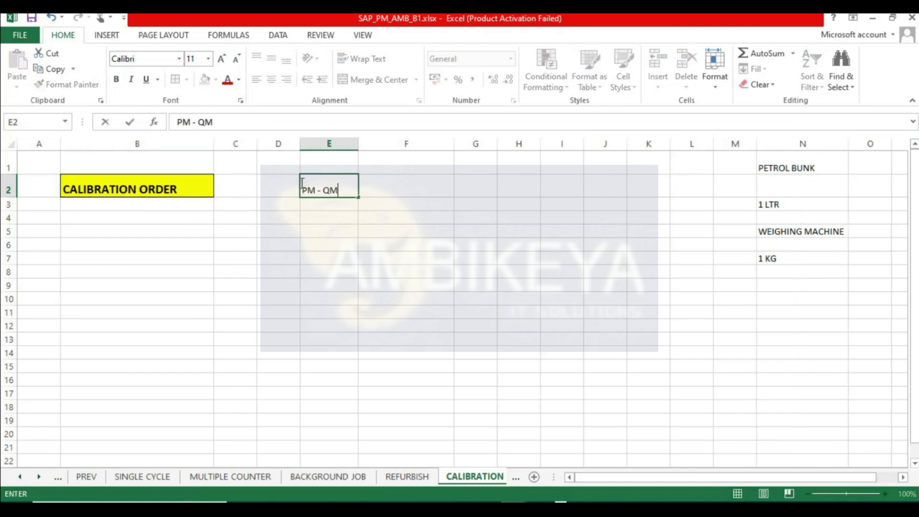
{"action": "type", "text": " - QM"}
{"action": "key", "text": "Return"}
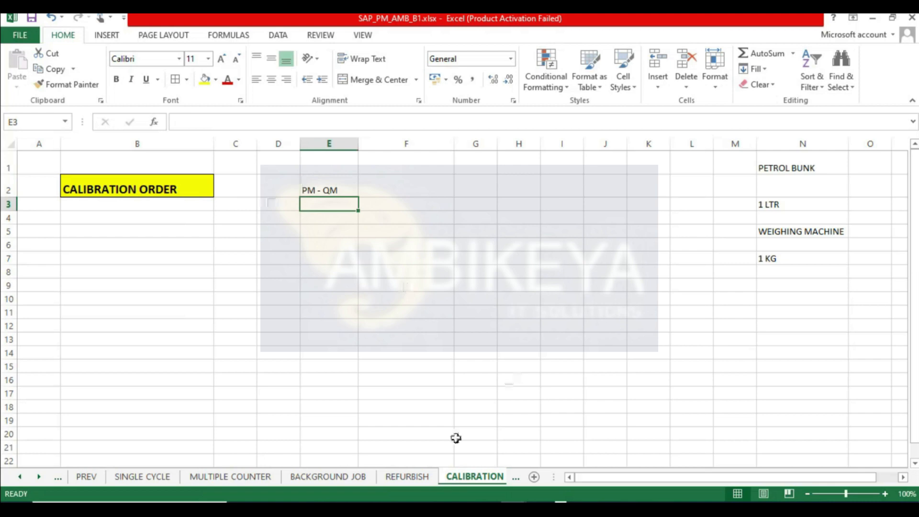
- Glance at the REFURBISH sheet, return to CALIBRATION and bold the PM - QM cell E2
{"action": "left_click", "coordinate": [406, 476]}
{"action": "left_click_drag", "start_coordinate": [913, 443], "coordinate": [914, 158]}
{"action": "left_click", "coordinate": [271, 164]}
{"action": "left_click", "coordinate": [474, 476]}
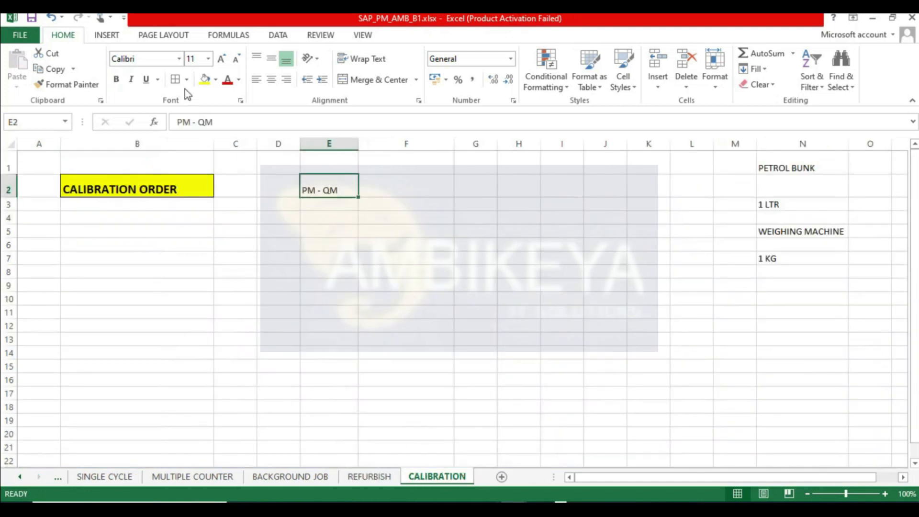
{"action": "left_click", "coordinate": [116, 79]}
- Enter MASTER INSPECTION CHARACTERISTICS in cell B5 and widen column B to fit it
{"action": "left_click", "coordinate": [108, 231]}
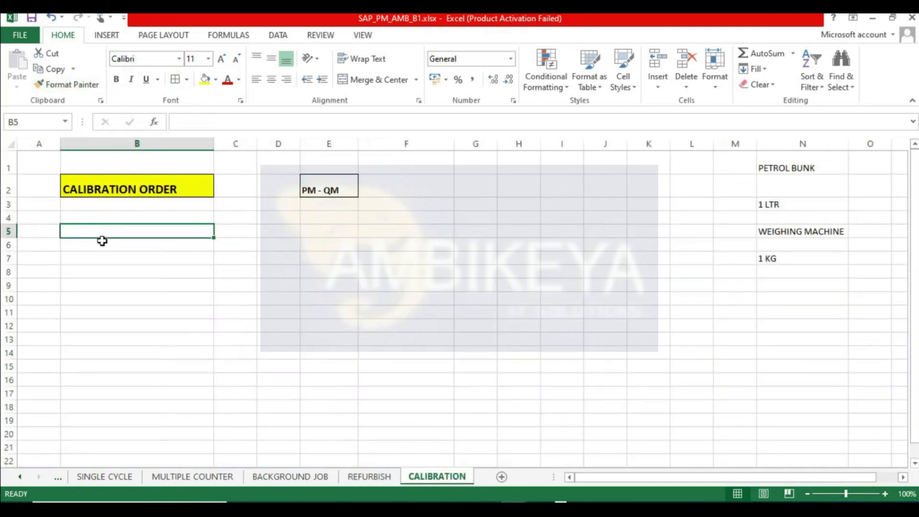
{"action": "type", "text": "MASTER "}
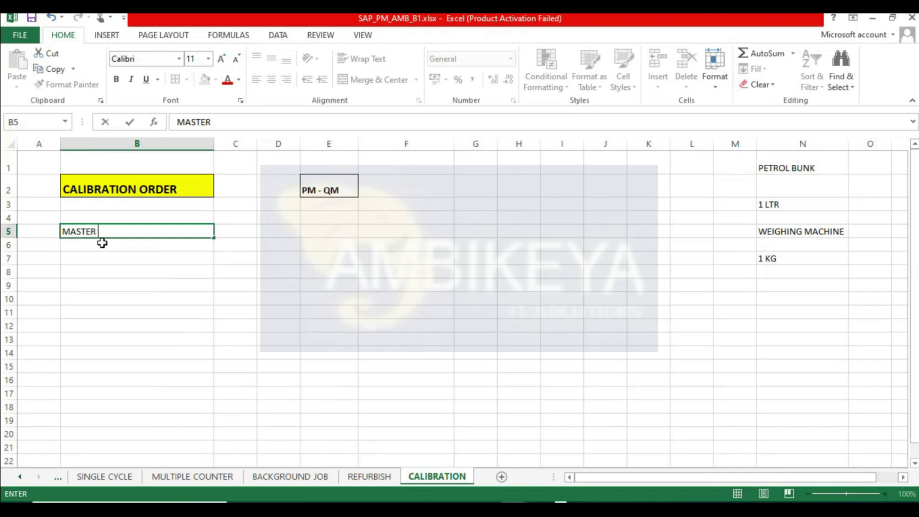
{"action": "type", "text": "INSPECTION CH"}
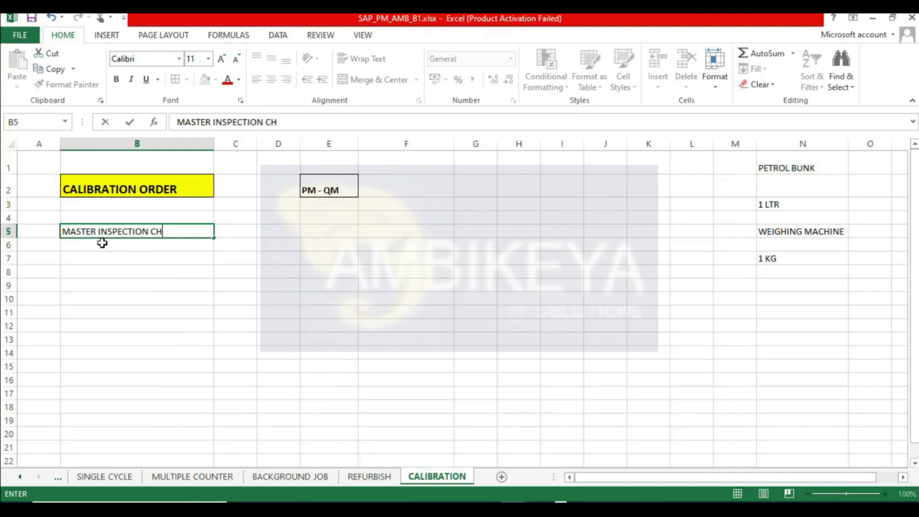
{"action": "type", "text": "ARACTERISTICS"}
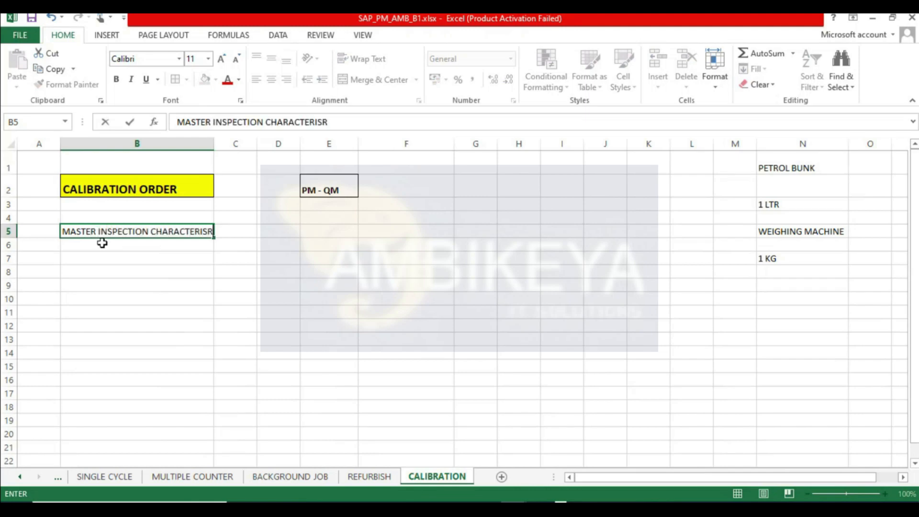
{"action": "key", "text": "Return"}
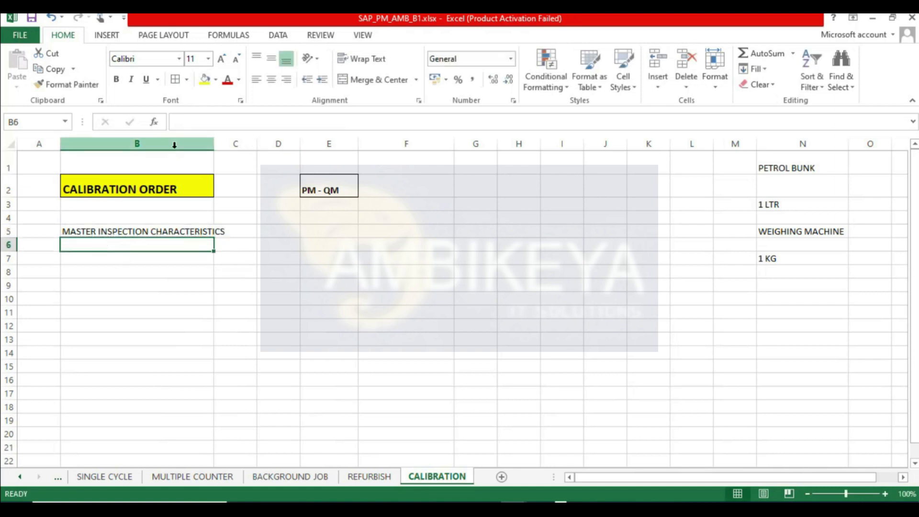
{"action": "left_click_drag", "start_coordinate": [214, 143], "coordinate": [232, 143]}
- Bold the MASTER INSPECTION CHARACTERISTICS label in B5 and save the workbook
{"action": "left_click", "coordinate": [160, 229]}
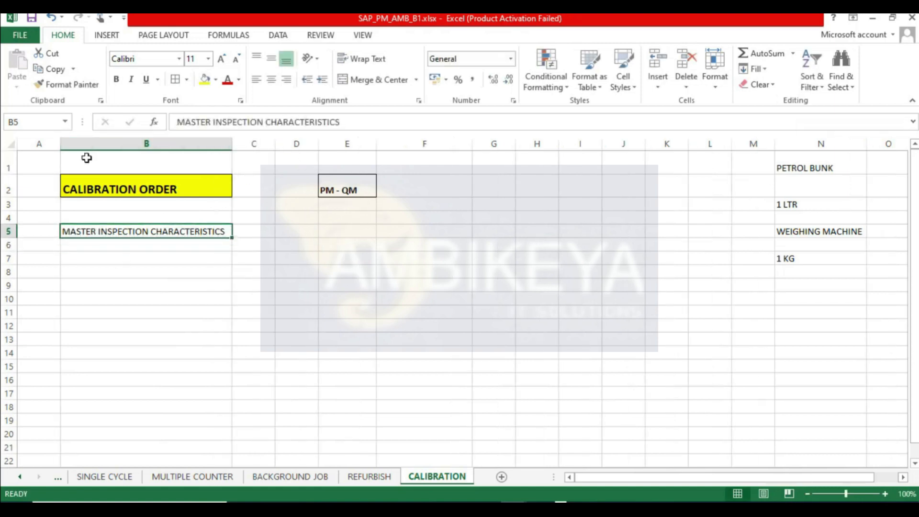
{"action": "left_click", "coordinate": [115, 79]}
{"action": "left_click", "coordinate": [33, 17]}
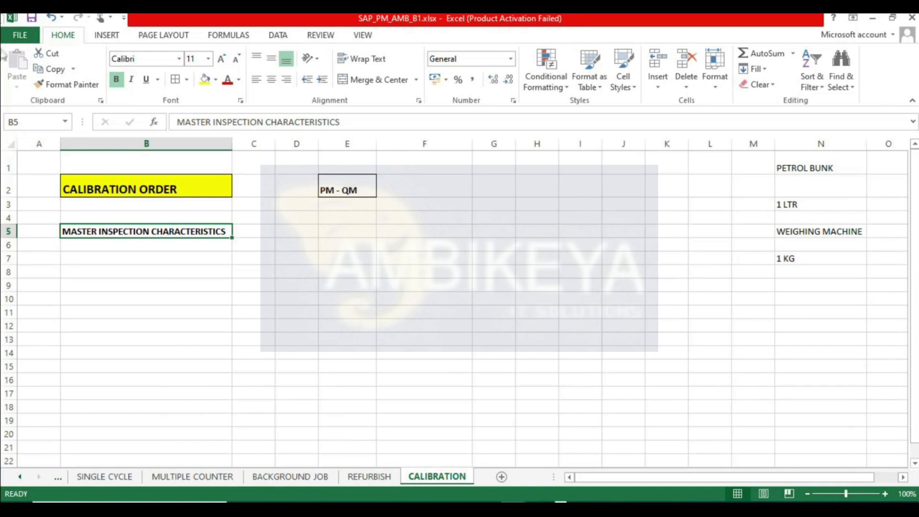
- Enter QS21 in cell D5, briefly checking the SAP window before returning to the sheet
{"action": "left_click", "coordinate": [277, 227]}
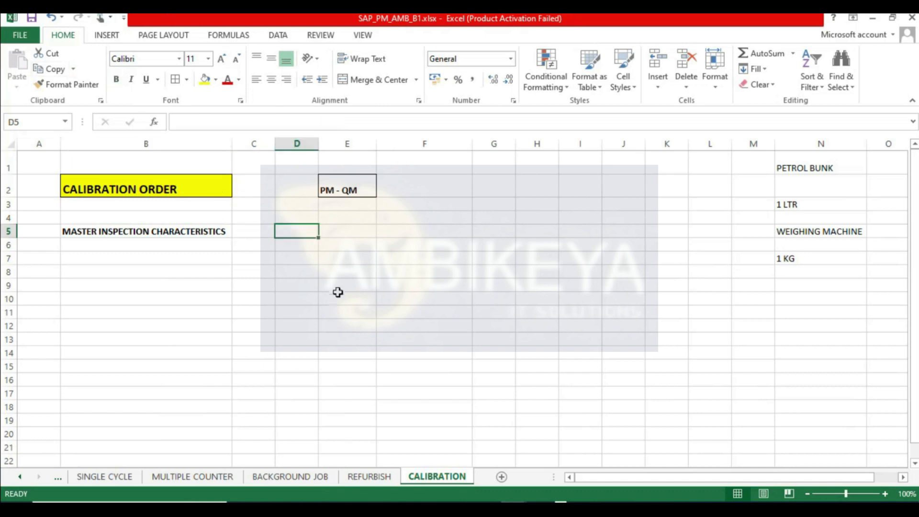
{"action": "type", "text": "QS21"}
{"action": "key", "text": "Return"}
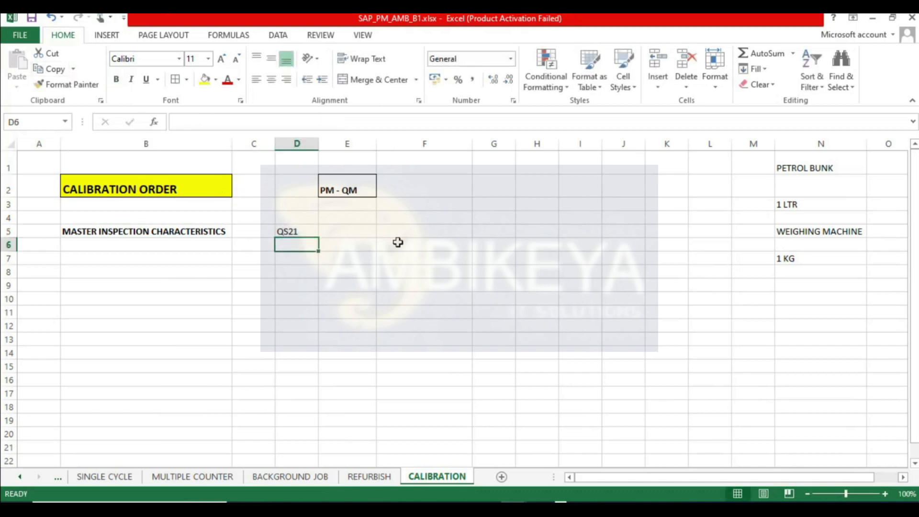
{"action": "left_click", "coordinate": [275, 508]}
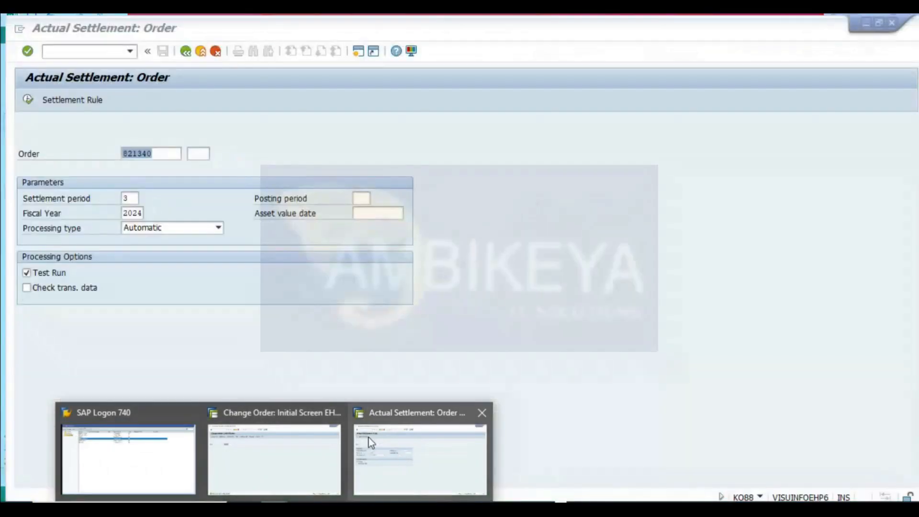
{"action": "left_click", "coordinate": [301, 461]}
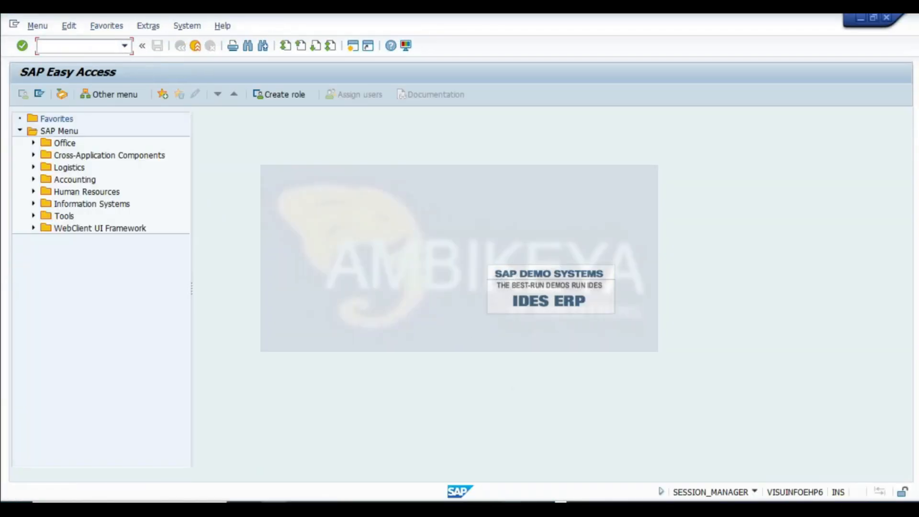
{"action": "left_click", "coordinate": [513, 508]}
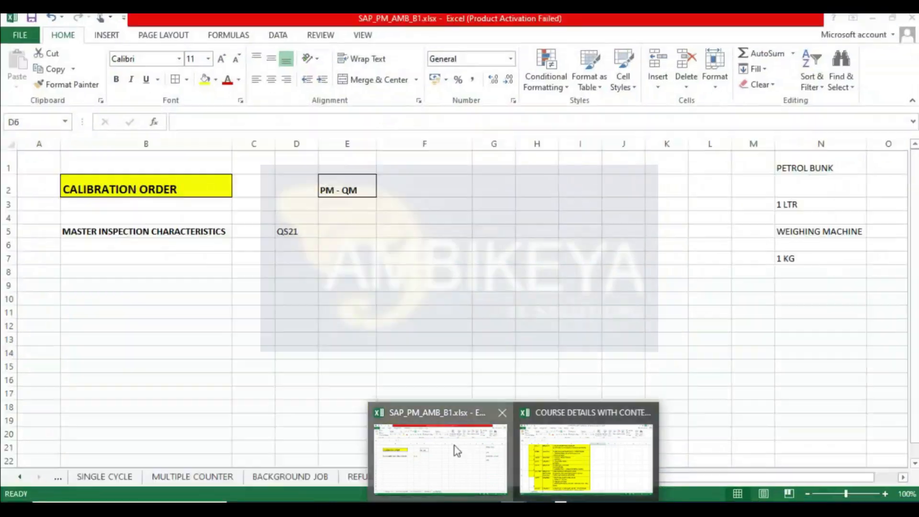
{"action": "left_click", "coordinate": [454, 446]}
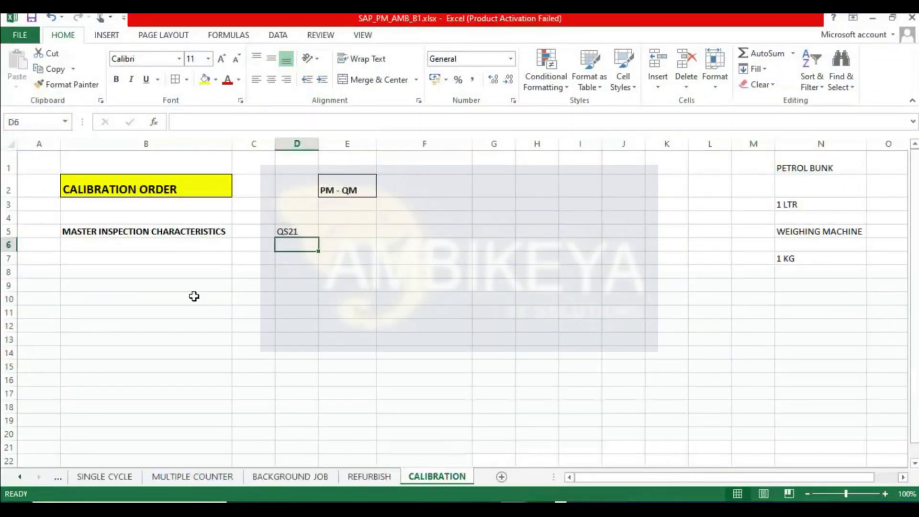
- Enter Q CATEGORY in cell D7, autofitting column D and correcting the spelling
{"action": "left_click", "coordinate": [287, 258]}
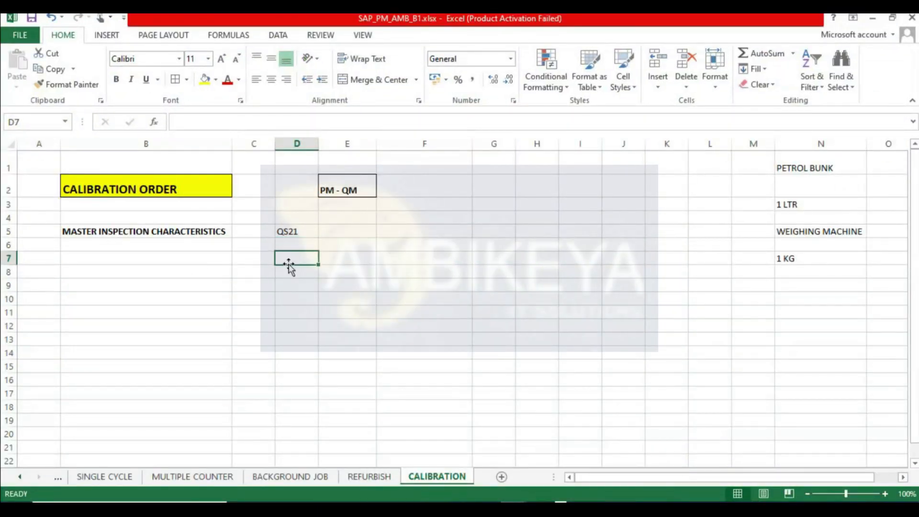
{"action": "type", "text": "Q"}
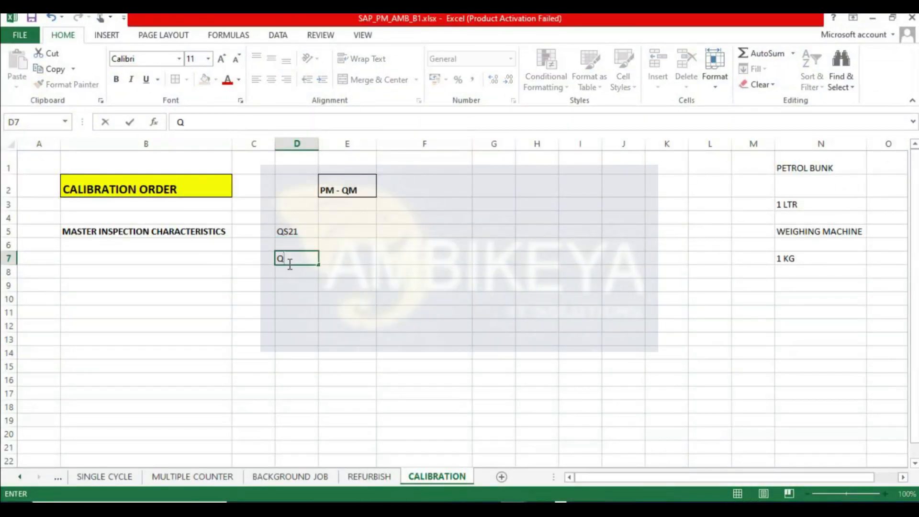
{"action": "type", "text": " CTEGORY"}
{"action": "key", "text": "Return"}
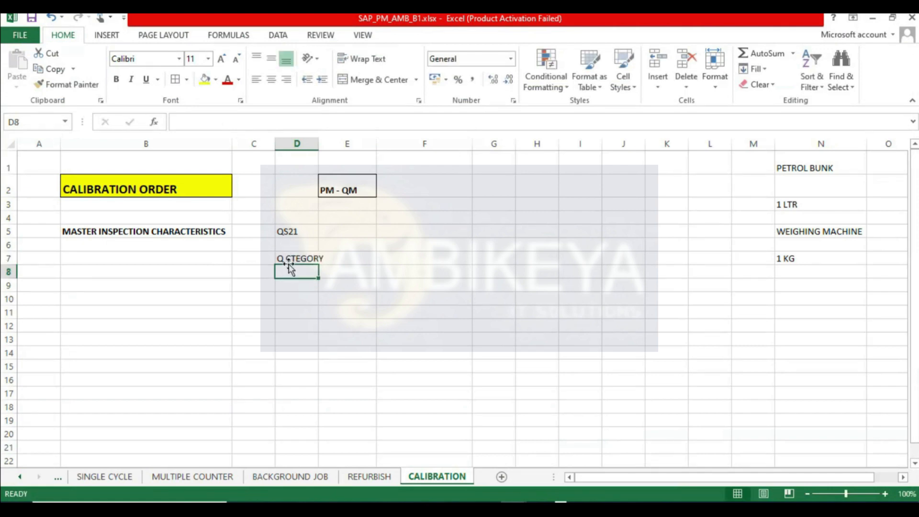
{"action": "double_click", "coordinate": [318, 144]}
{"action": "double_click", "coordinate": [292, 259]}
{"action": "type", "text": "A"}
- Enter P - PRT in cell D8
{"action": "left_click", "coordinate": [289, 274]}
{"action": "type", "text": "P - PRT"}
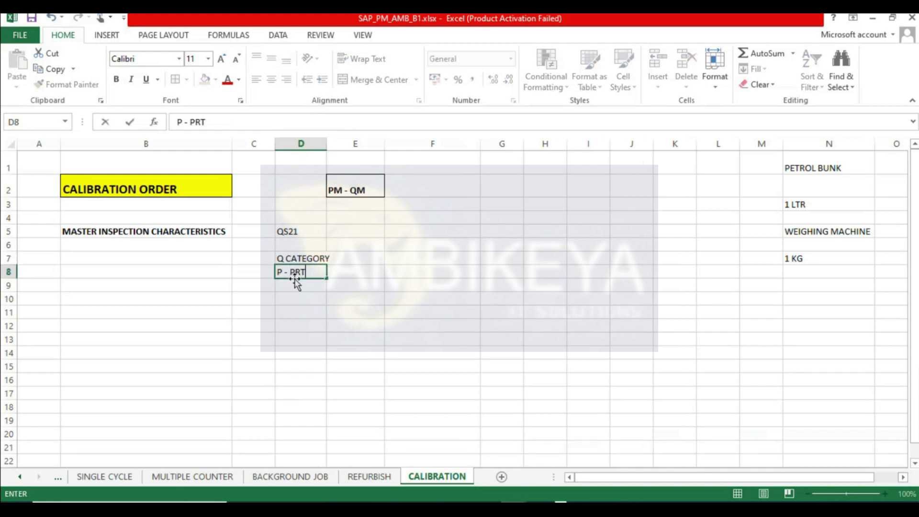
{"action": "key", "text": "Return"}
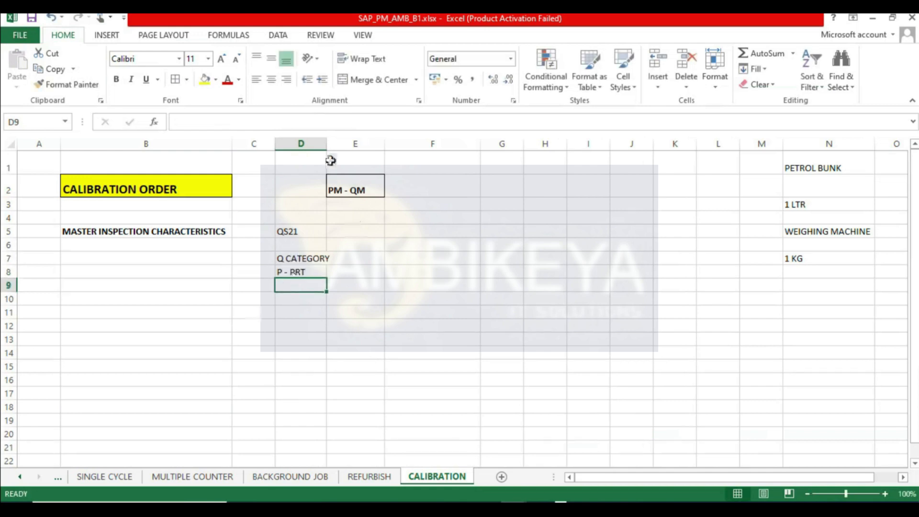
- Autofit column D and add borders around cells D7 to D8
{"action": "double_click", "coordinate": [327, 143]}
{"action": "left_click", "coordinate": [303, 260]}
{"action": "left_click_drag", "start_coordinate": [302, 268], "coordinate": [302, 274]}
{"action": "left_click", "coordinate": [176, 80]}
{"action": "left_click", "coordinate": [410, 259]}
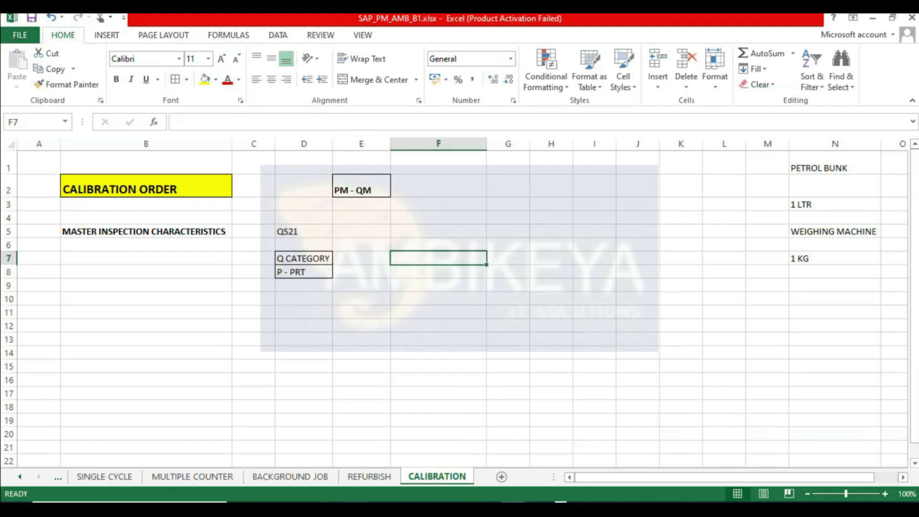
- Switch to the SAP session and try starting transaction IW31, then leave it
{"action": "left_click", "coordinate": [274, 508]}
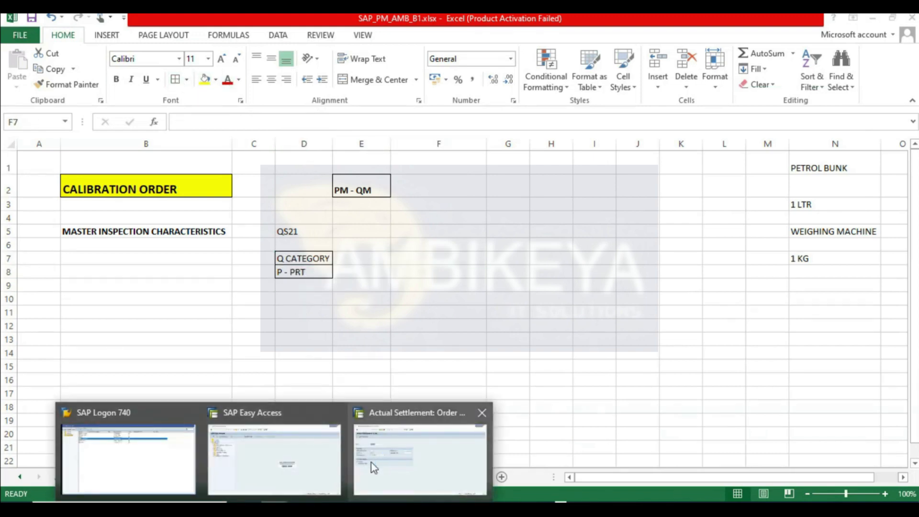
{"action": "left_click", "coordinate": [291, 460]}
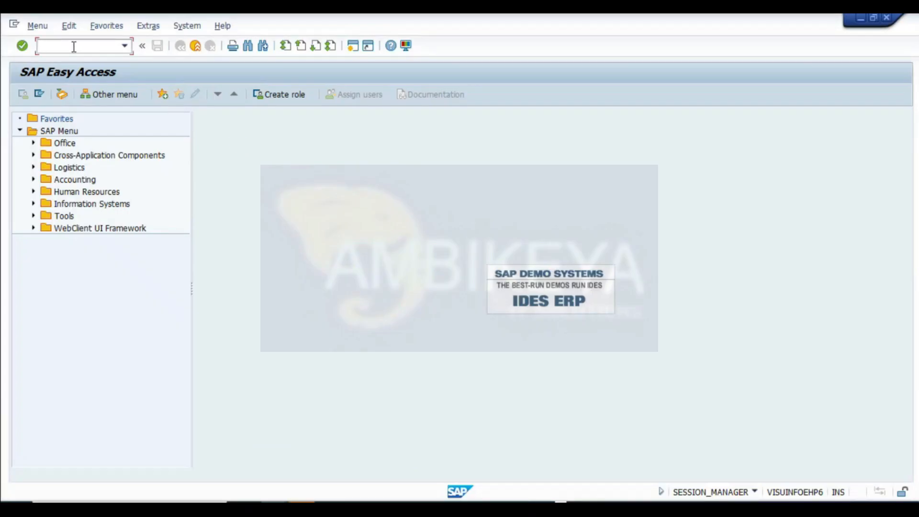
{"action": "type", "text": "IW31"}
{"action": "key", "text": "Return"}
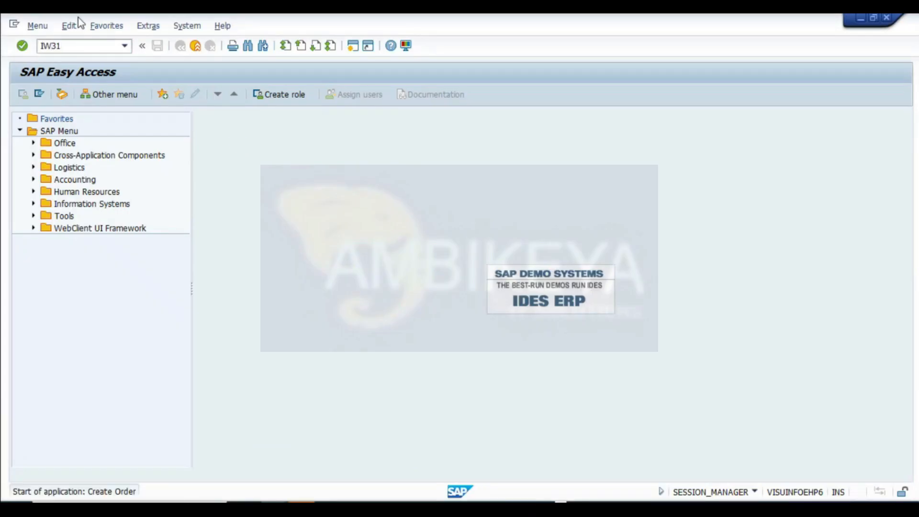
{"action": "left_click", "coordinate": [180, 46]}
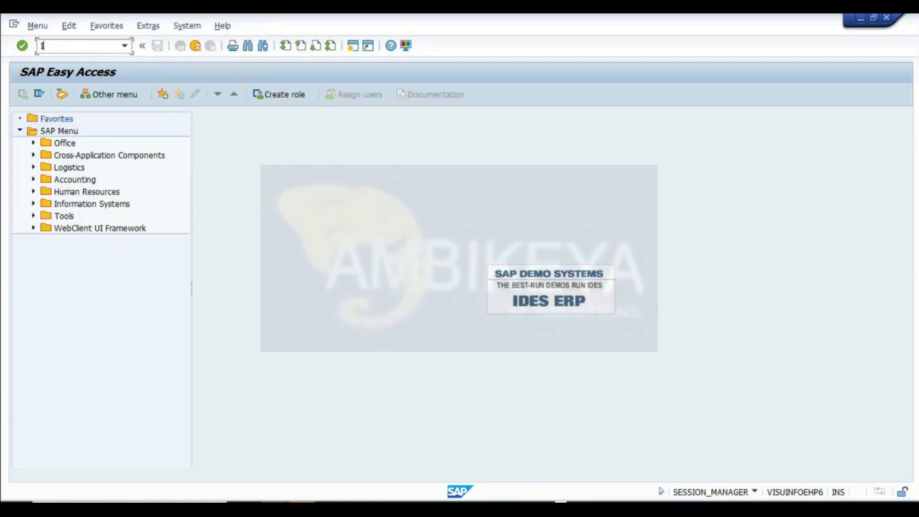
- Start transaction IE01 and open the equipment category value list
{"action": "type", "text": "IE01"}
{"action": "key", "text": "Return"}
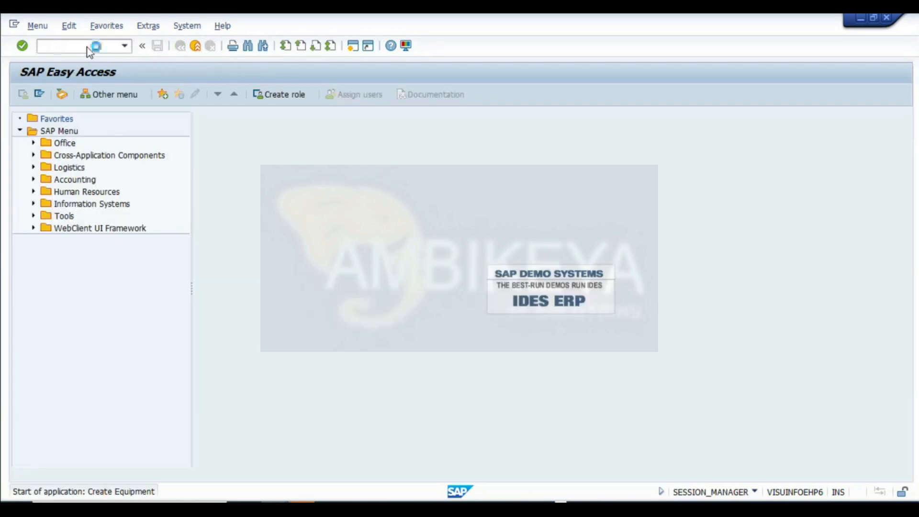
{"action": "left_click", "coordinate": [123, 179]}
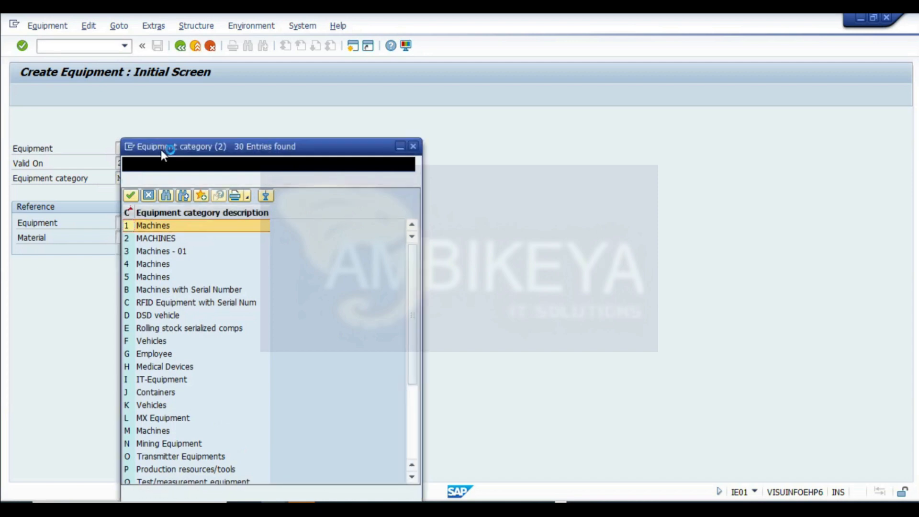
{"action": "left_click_drag", "start_coordinate": [170, 147], "coordinate": [302, 94]}
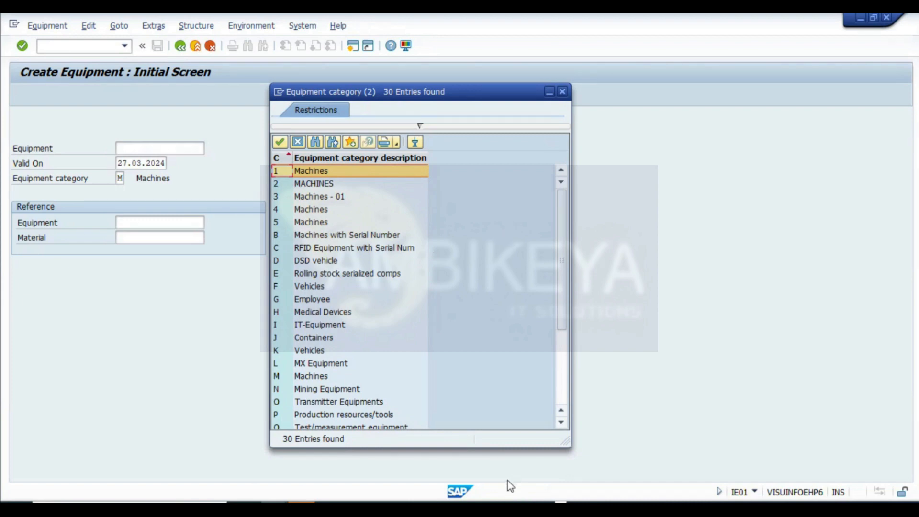
- Switch to the worksheet and review the calibration example cells in column N
{"action": "mouse_move", "coordinate": [513, 509]}
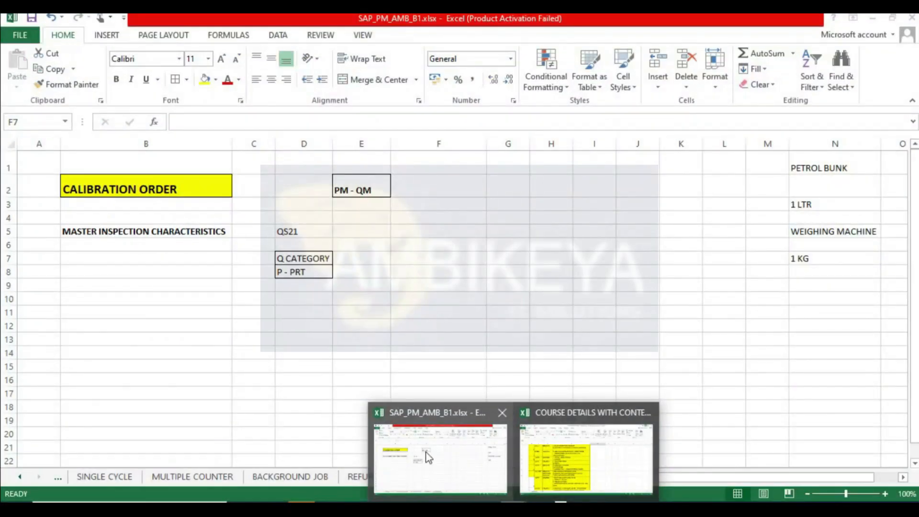
{"action": "left_click", "coordinate": [428, 456]}
{"action": "left_click", "coordinate": [813, 205]}
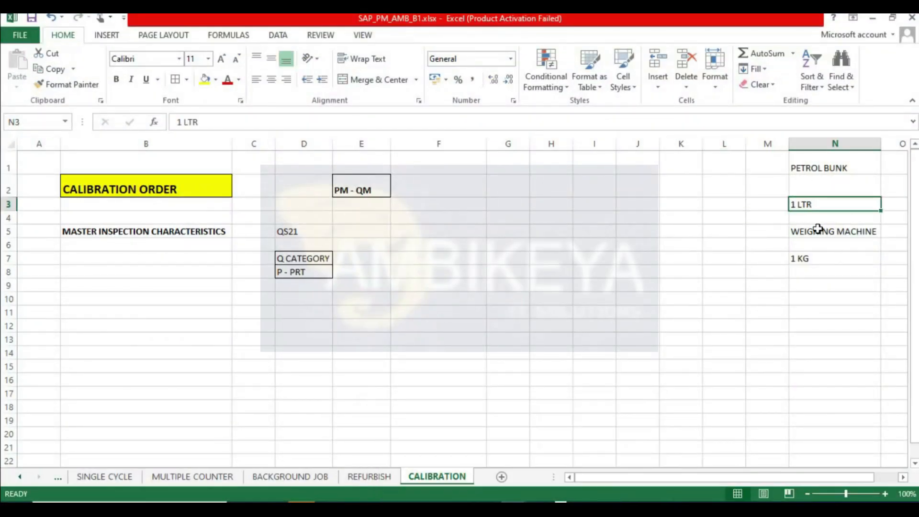
{"action": "left_click", "coordinate": [825, 234]}
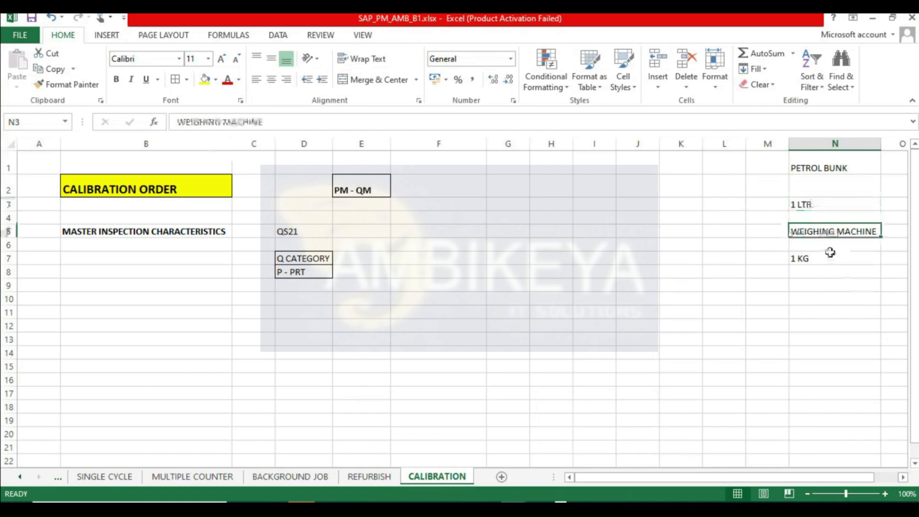
{"action": "left_click", "coordinate": [817, 258]}
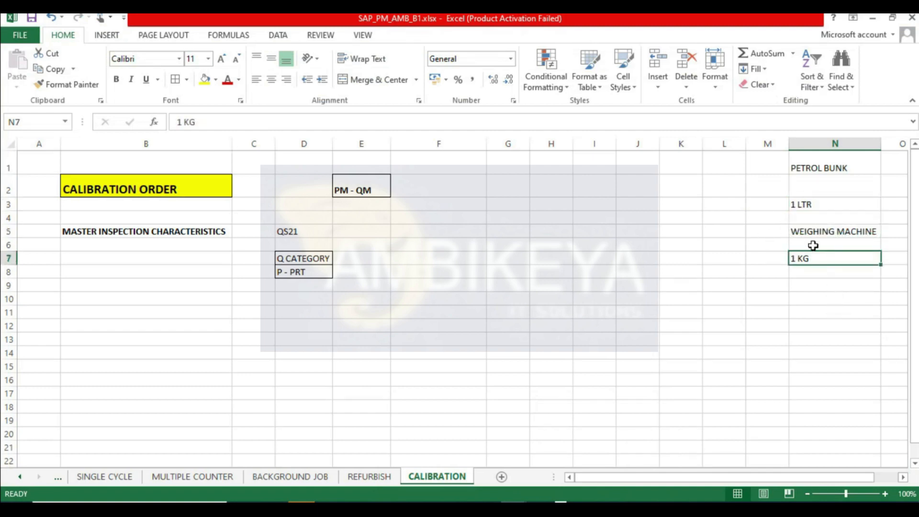
{"action": "left_click", "coordinate": [775, 229]}
- Return to the SAP session and set the equipment category to P (Production resources/tools) to open the general data screen
{"action": "key", "text": "alt+Tab"}
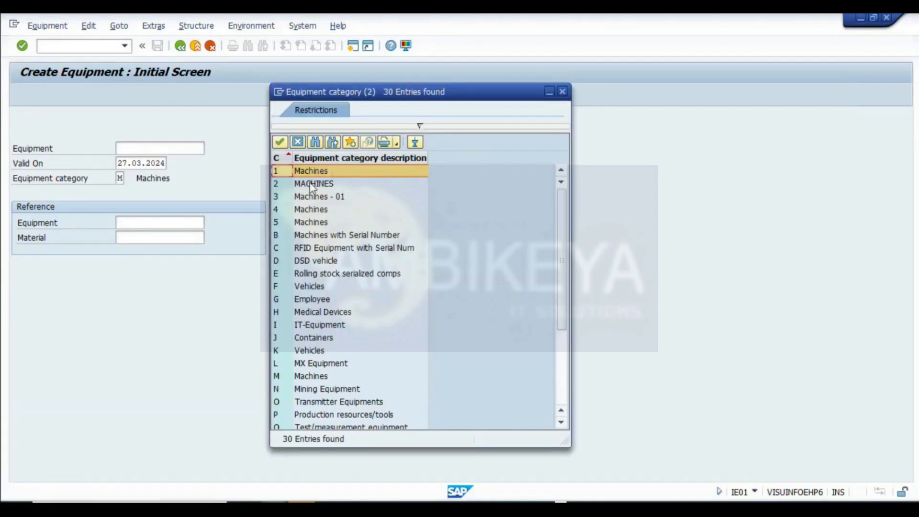
{"action": "scroll", "coordinate": [315, 370], "scroll_direction": "down", "scroll_amount": 1}
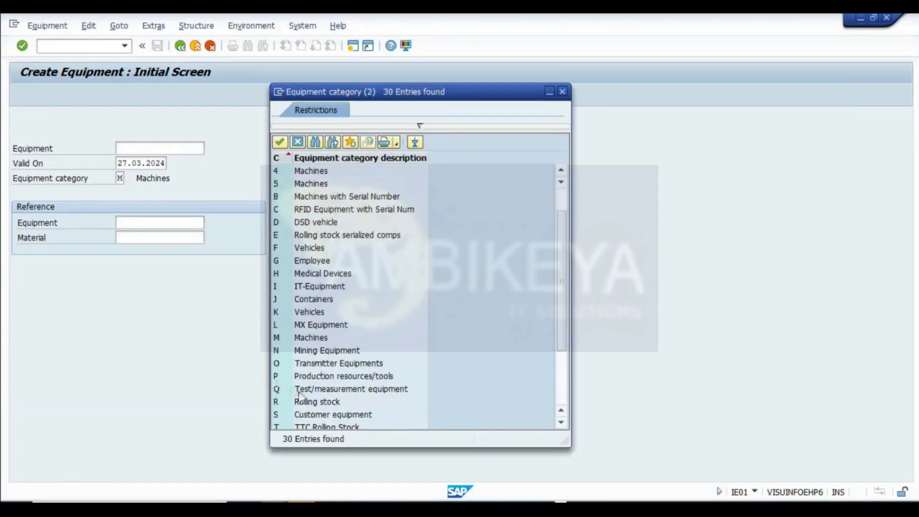
{"action": "left_click", "coordinate": [323, 389]}
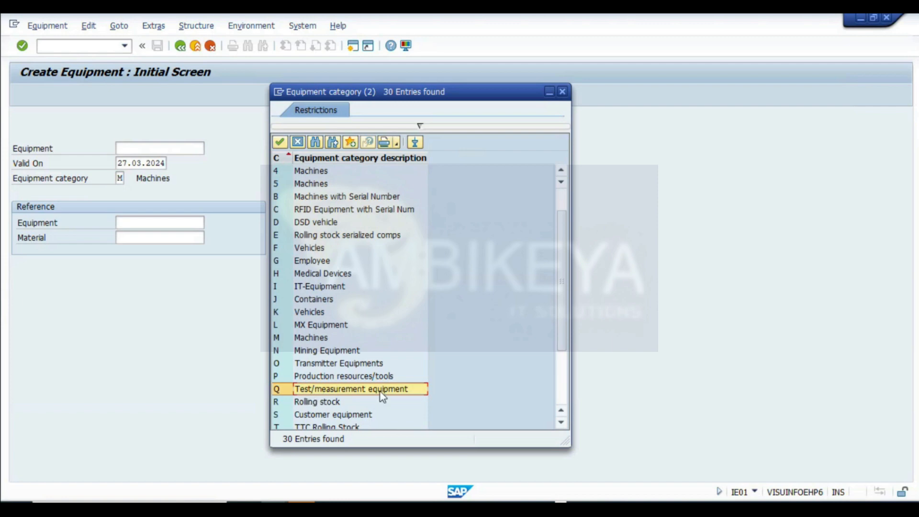
{"action": "left_click", "coordinate": [325, 377]}
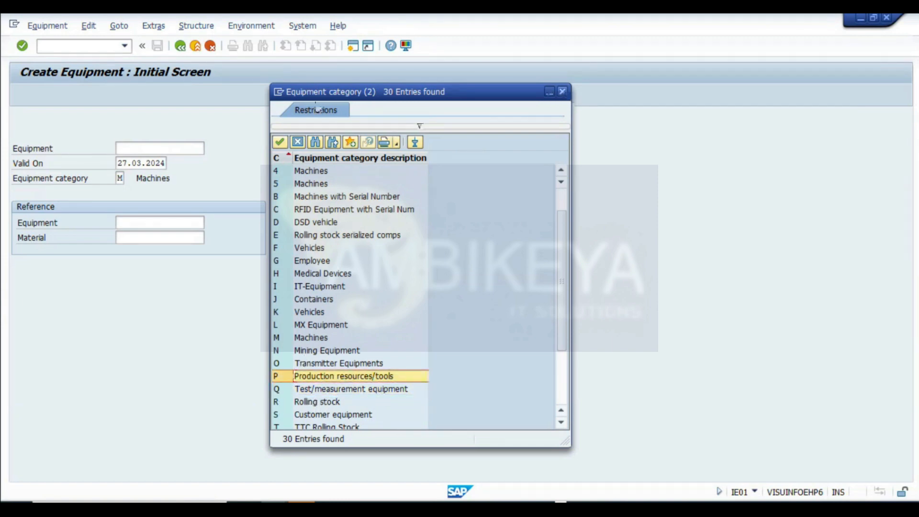
{"action": "left_click", "coordinate": [562, 92]}
{"action": "left_click", "coordinate": [123, 178]}
{"action": "type", "text": "P"}
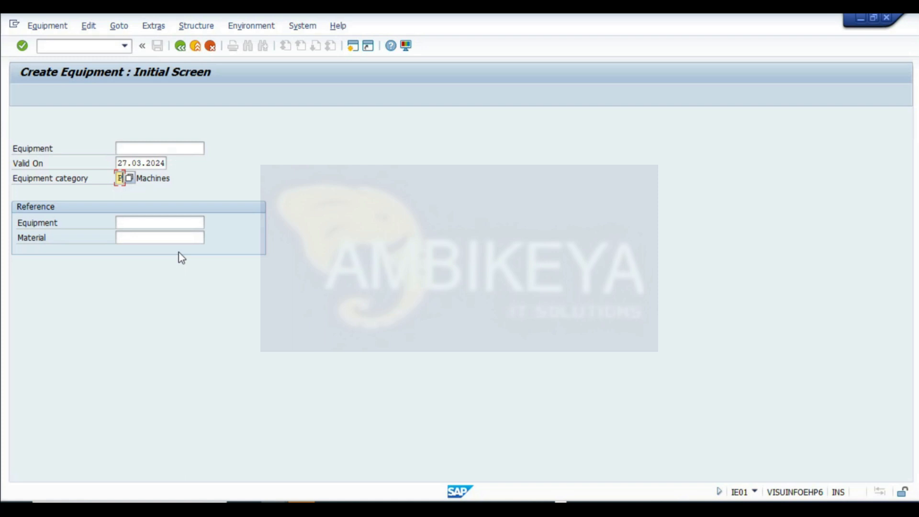
{"action": "key", "text": "Return"}
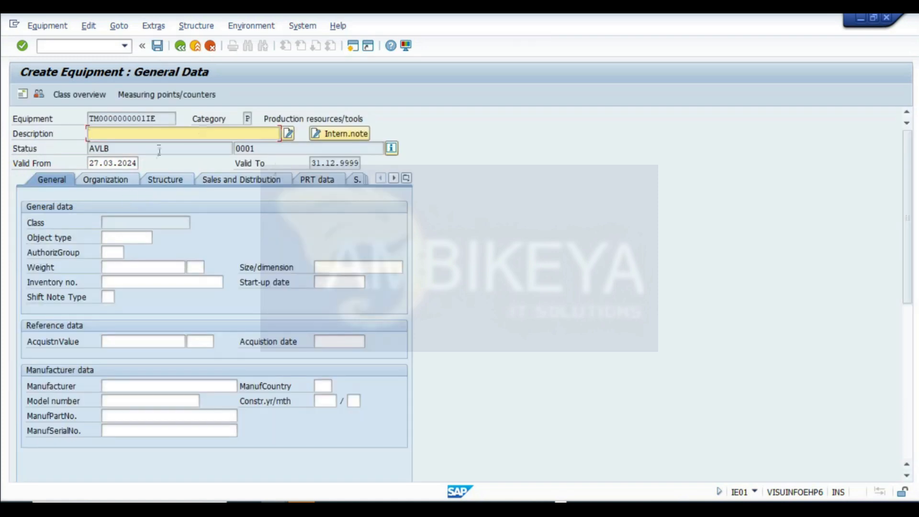
{"action": "type", "text": "MEGGE"}
{"action": "type", "text": "R - RESISTANCE CHECK"}
{"action": "key", "text": "BackSpace"}
{"action": "key", "text": "BackSpace"}
{"action": "key", "text": "BackSpace"}
{"action": "key", "text": "BackSpace"}
{"action": "key", "text": "BackSpace"}
{"action": "key", "text": "BackSpace"}
{"action": "key", "text": "BackSpace"}
{"action": "key", "text": "BackSpace"}
{"action": "key", "text": "BackSpace"}
{"action": "key", "text": "BackSpace"}
{"action": "key", "text": "BackSpace"}
{"action": "key", "text": "BackSpace"}
{"action": "key", "text": "BackSpace"}
{"action": "key", "text": "BackSpace"}
{"action": "key", "text": "BackSpace"}
{"action": "key", "text": "BackSpace"}
{"action": "key", "text": "BackSpace"}
{"action": "key", "text": "BackSpace"}
{"action": "key", "text": "BackSpace"}
{"action": "key", "text": "BackSpace"}
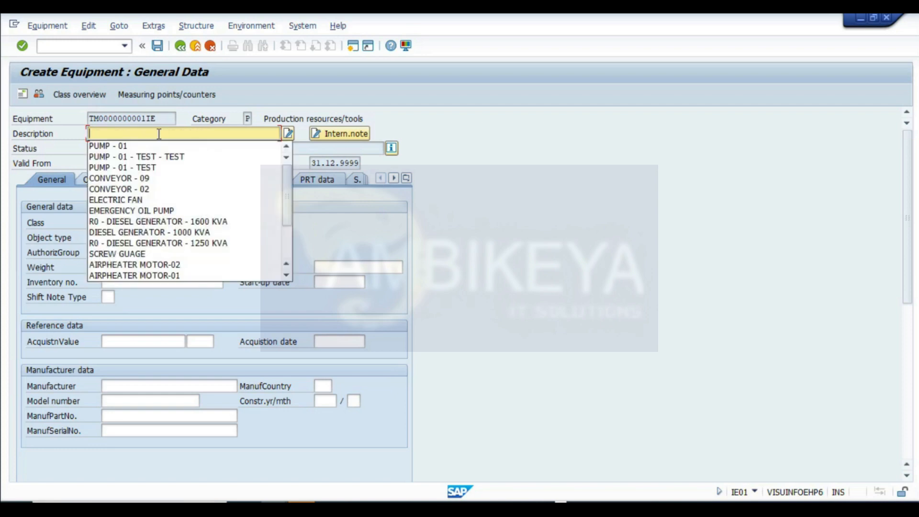
- Enter WEIGHING MACHINE as the equipment description
{"action": "type", "text": "WEIGHING"}
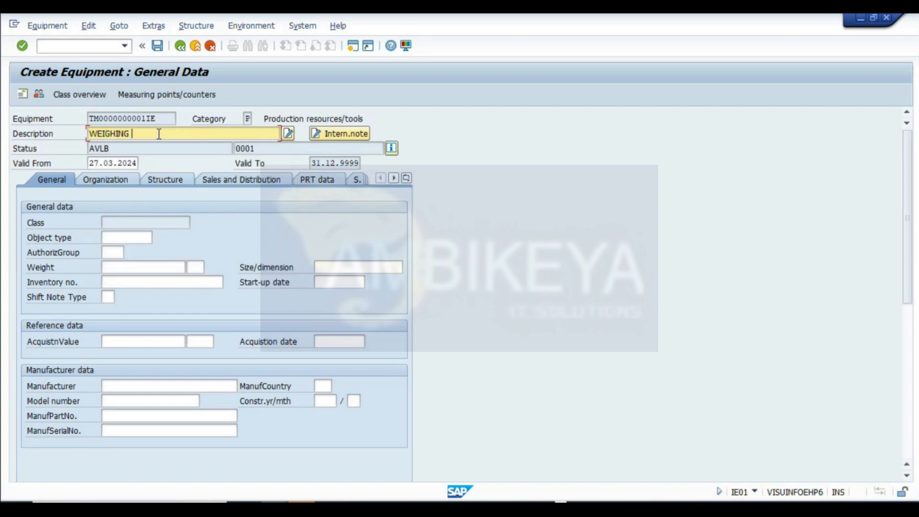
{"action": "type", "text": " MACHINE"}
{"action": "key", "text": "ctrl+a"}
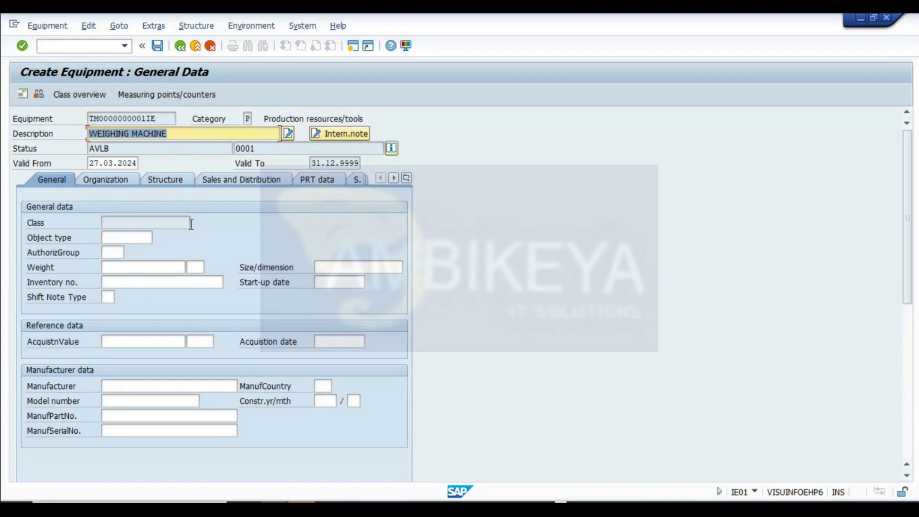
- Set the company code and the planning plant to 1000 in the equipment's organization data
{"action": "left_click", "coordinate": [107, 180]}
{"action": "left_click", "coordinate": [117, 225]}
{"action": "type", "text": "1000"}
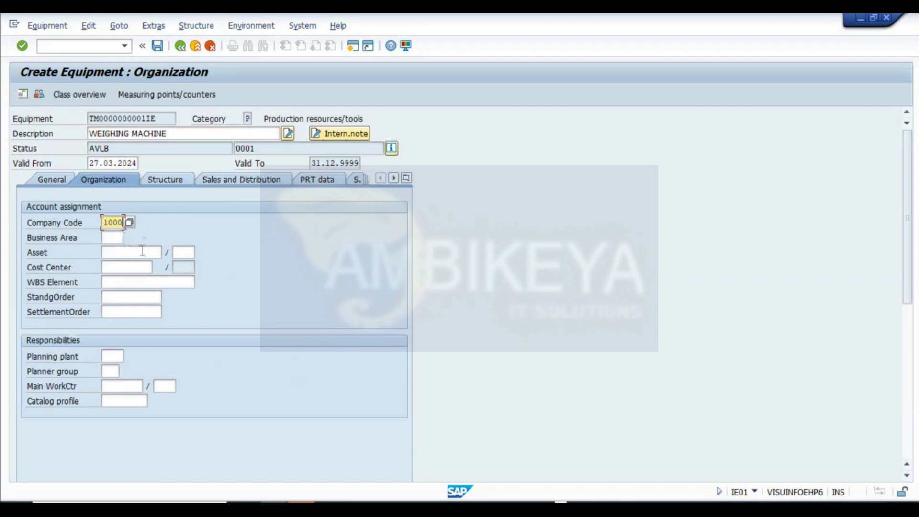
{"action": "left_click", "coordinate": [119, 355]}
{"action": "type", "text": "1000"}
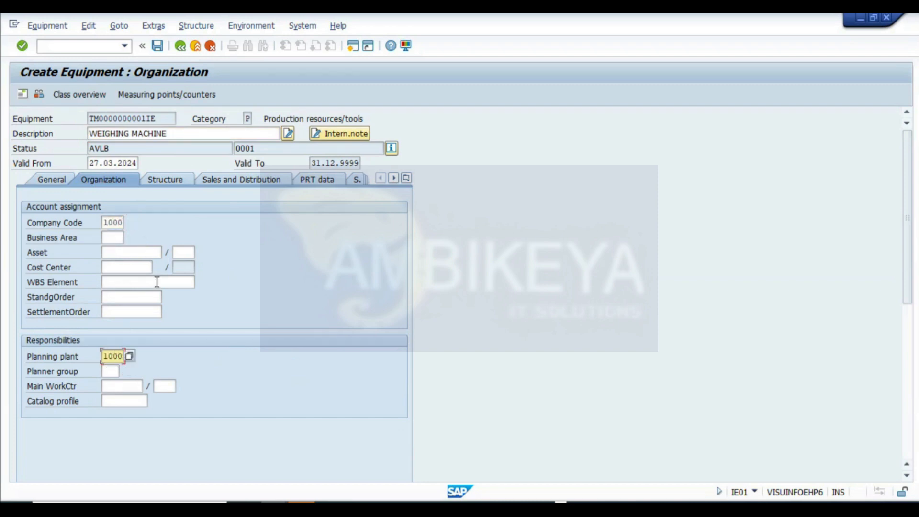
- Set the maintenance plant to 1000 in the equipment's structure location data
{"action": "left_click", "coordinate": [165, 180]}
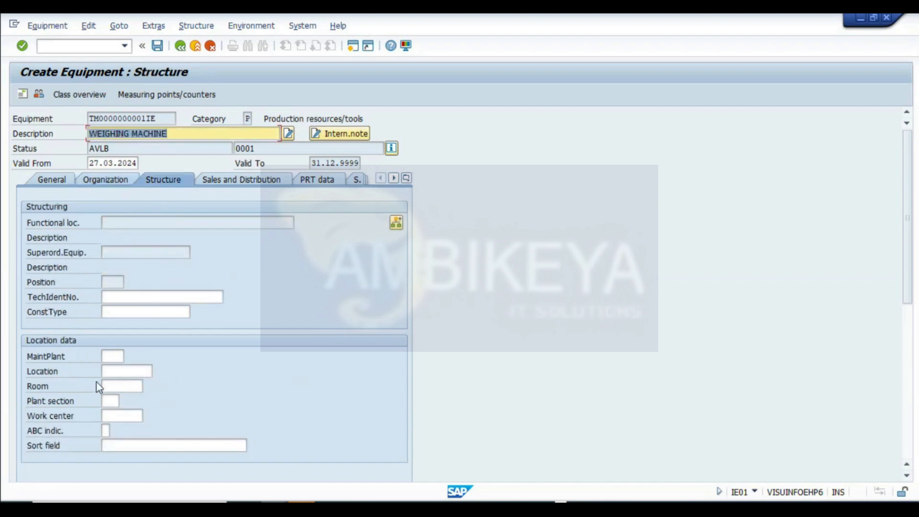
{"action": "left_click", "coordinate": [109, 358]}
{"action": "type", "text": "1000"}
{"action": "key", "text": "Return"}
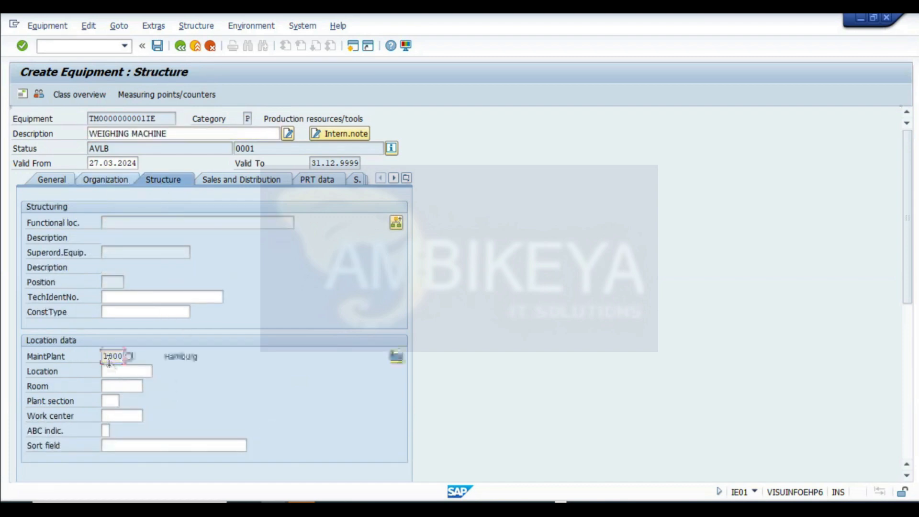
- Set the task list usage to 004 in the equipment's PRT data
{"action": "left_click", "coordinate": [277, 181]}
{"action": "left_click", "coordinate": [317, 180]}
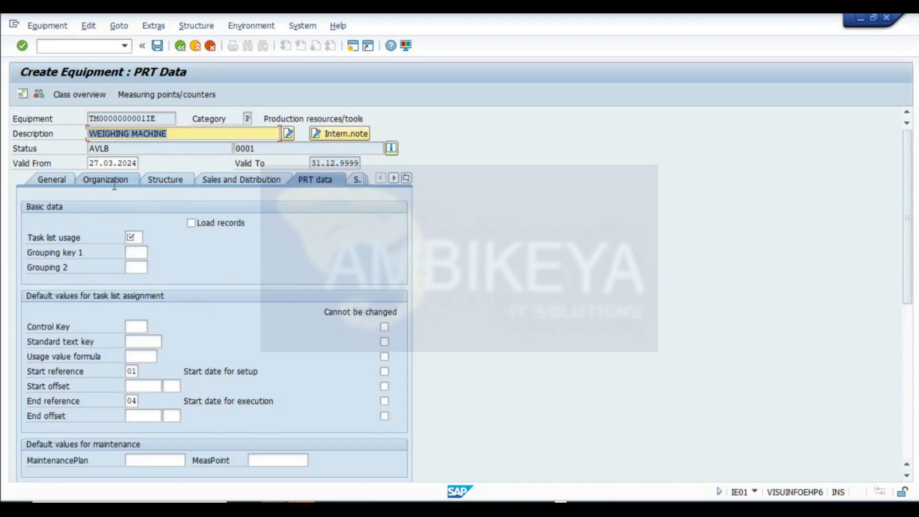
{"action": "left_click", "coordinate": [136, 238]}
{"action": "type", "text": "004"}
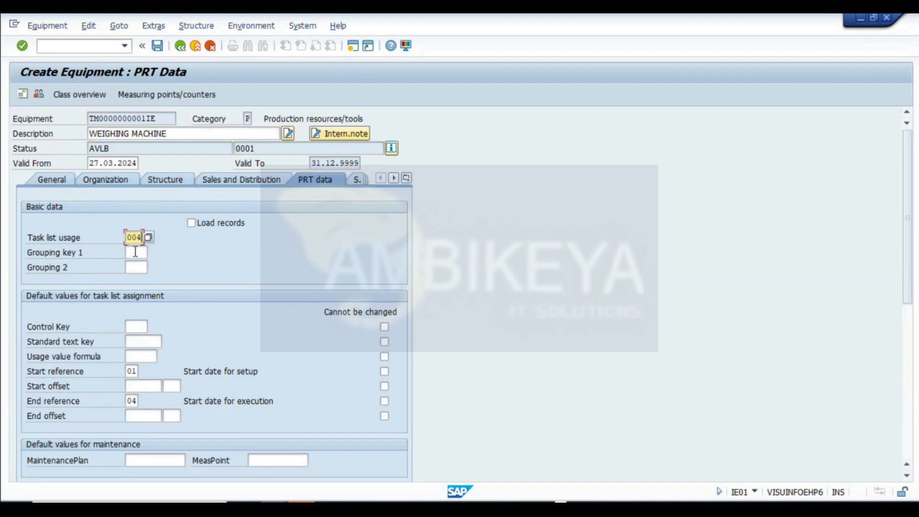
{"action": "key", "text": "Return"}
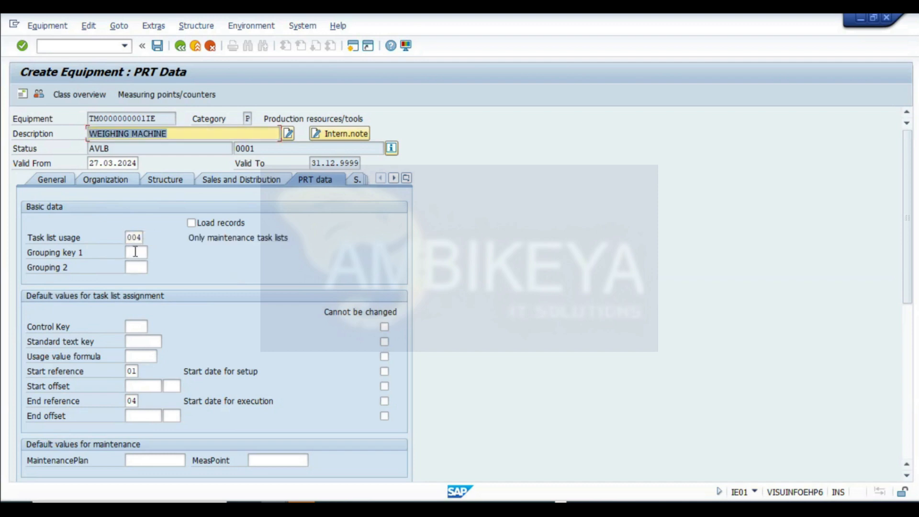
- Save the equipment and view the details of the creation message
{"action": "left_click", "coordinate": [158, 46]}
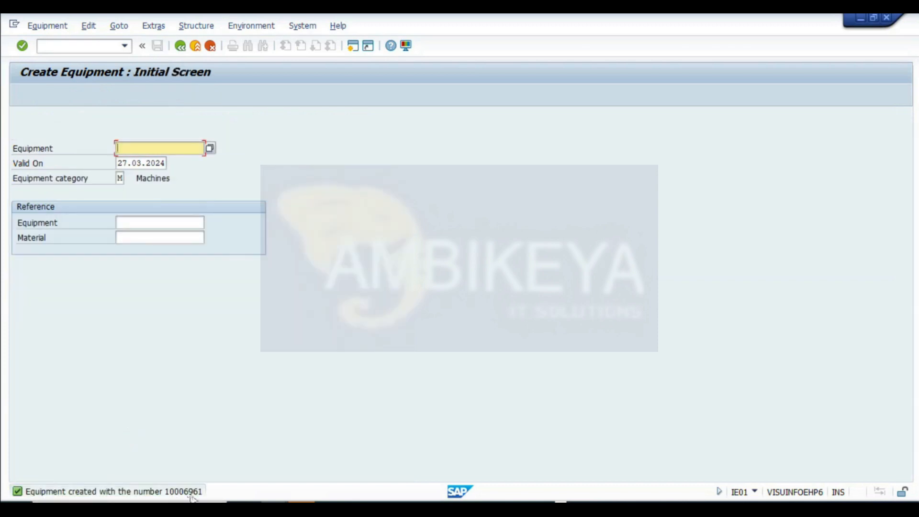
{"action": "double_click", "coordinate": [185, 492]}
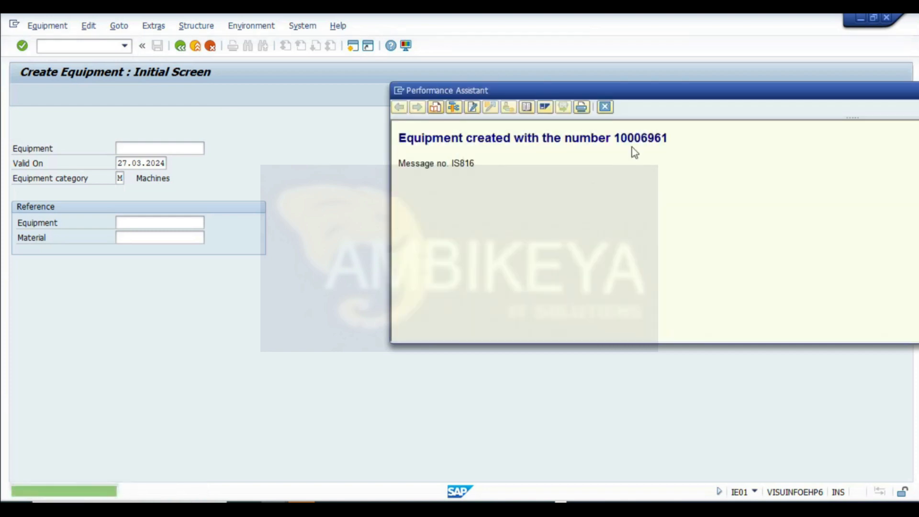
{"action": "double_click", "coordinate": [636, 141]}
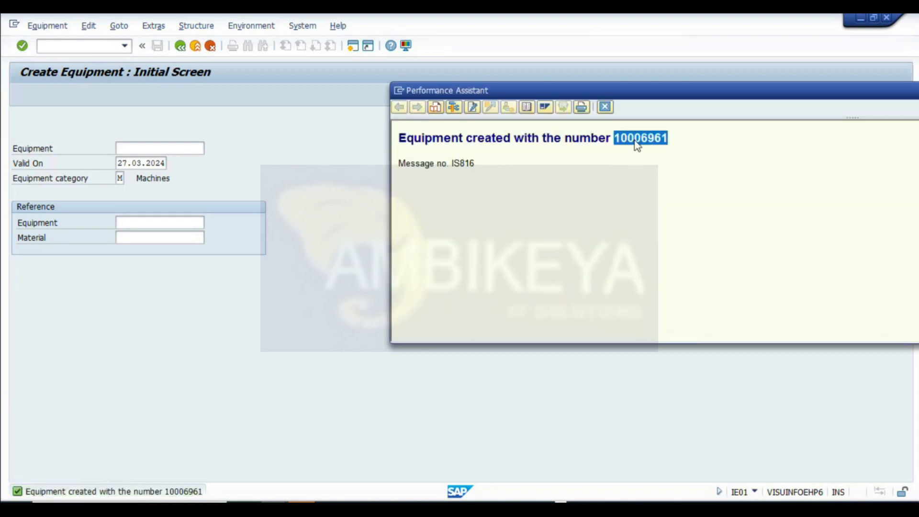
{"action": "left_click", "coordinate": [605, 106]}
- Leave the equipment transaction and start transaction QS21 in the SAP Easy Access session
{"action": "left_click", "coordinate": [181, 46]}
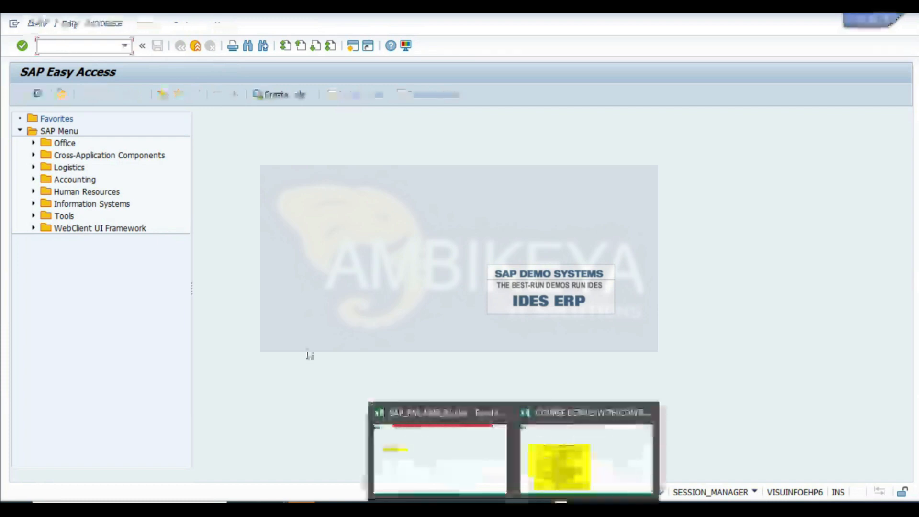
{"action": "left_click", "coordinate": [440, 449]}
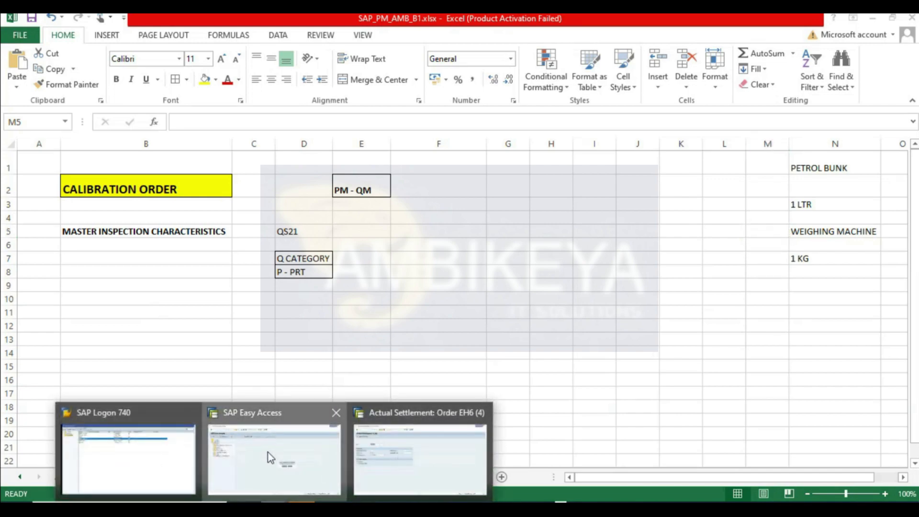
{"action": "left_click", "coordinate": [268, 452]}
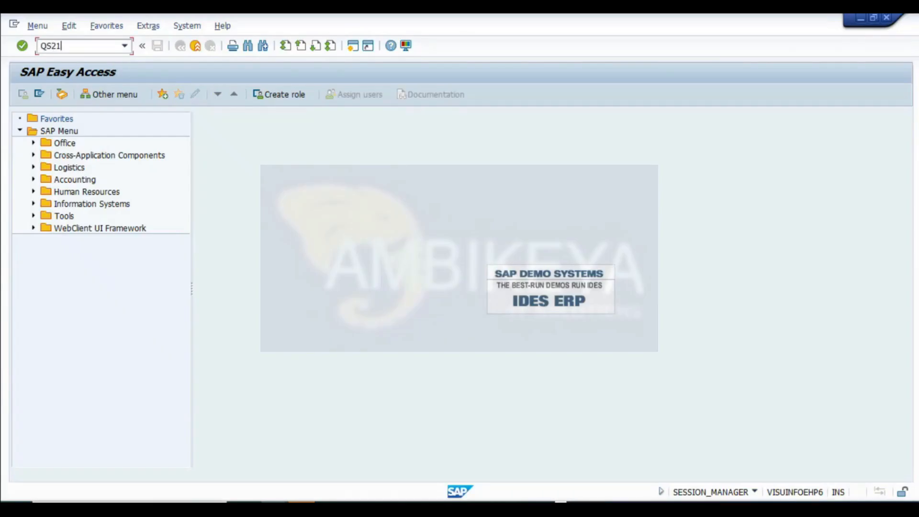
{"action": "key", "text": "Return"}
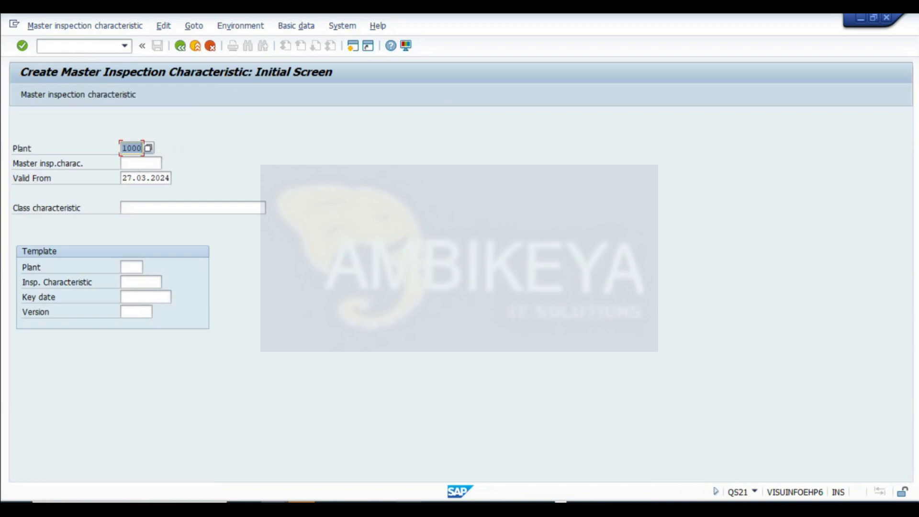
- Switch to the browser and search for WEIGHING MACHINE CALIBRATIOIN in a new tab
{"action": "left_click", "coordinate": [409, 502]}
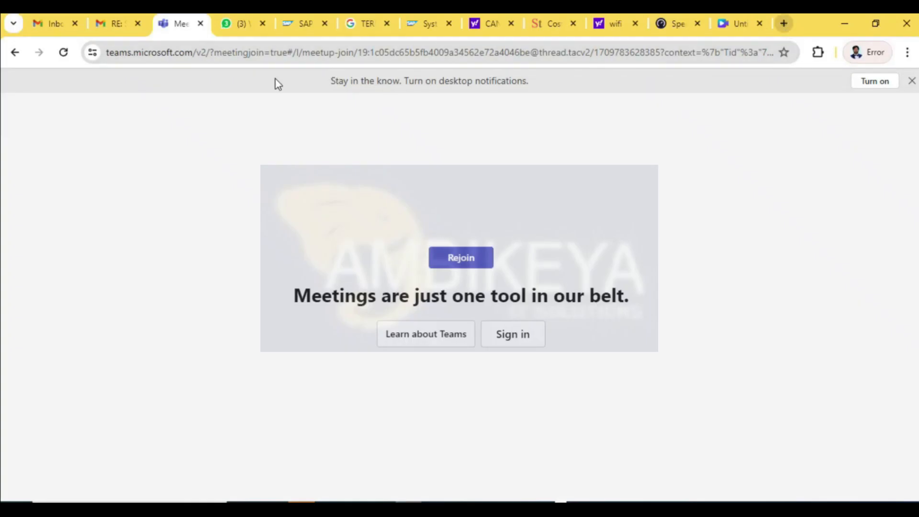
{"action": "key", "text": "ctrl+t"}
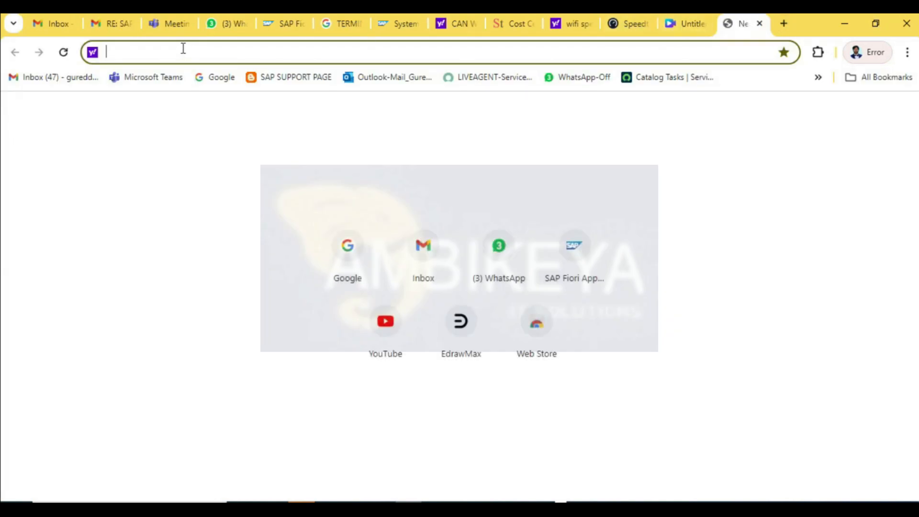
{"action": "type", "text": "WEI"}
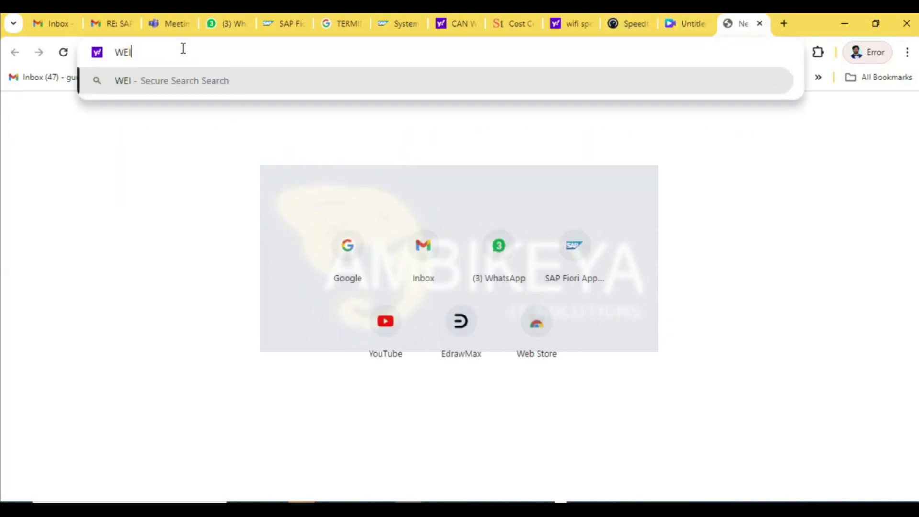
{"action": "type", "text": "GHING MAC"}
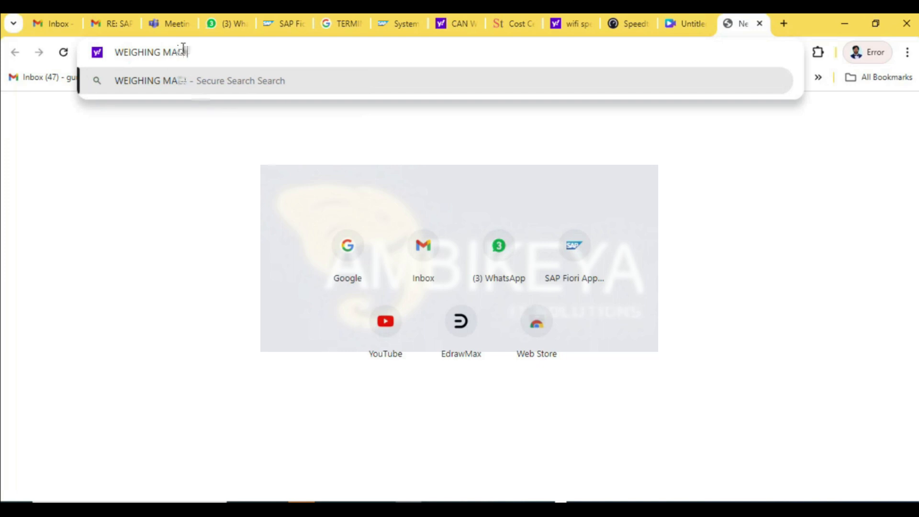
{"action": "type", "text": "HINE CALIBRATION"}
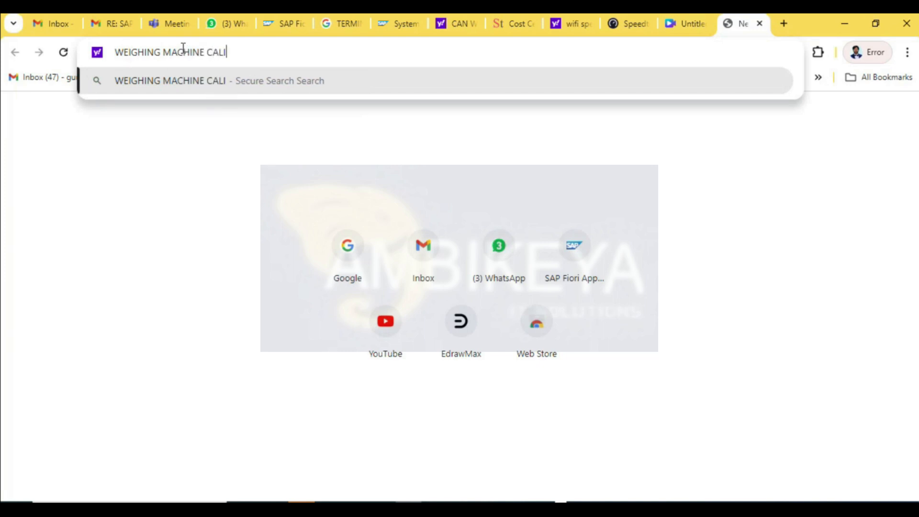
{"action": "key", "text": "Return"}
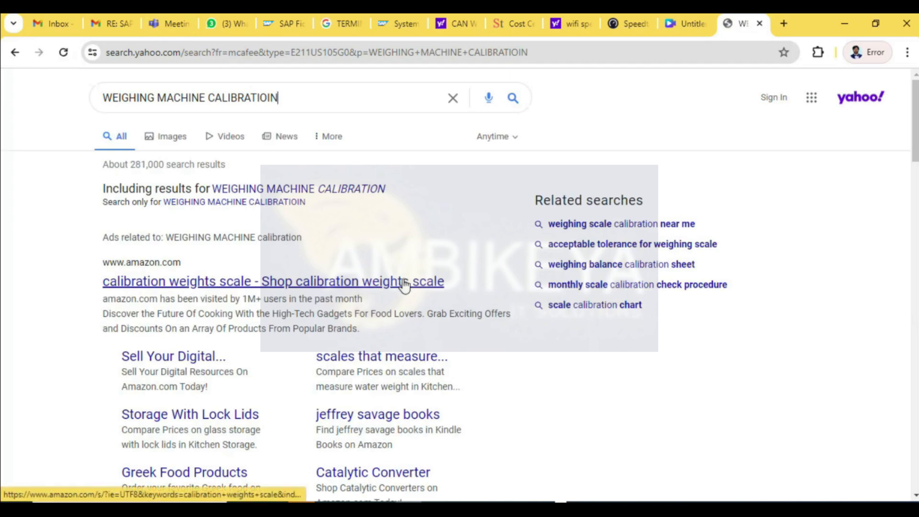
- Open the Amazon calibration weights result and browse its product listings
{"action": "scroll", "coordinate": [395, 282], "scroll_direction": "down", "scroll_amount": 1}
{"action": "middle_click", "coordinate": [292, 220]}
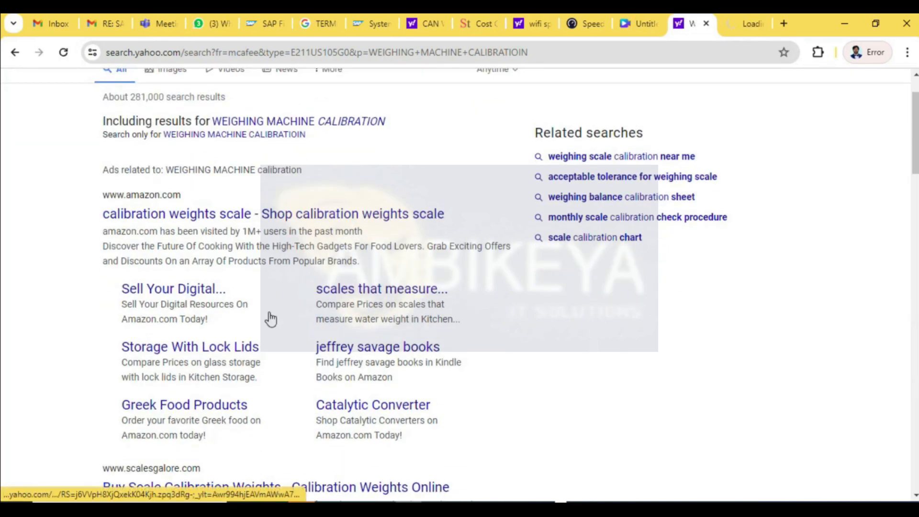
{"action": "left_click", "coordinate": [742, 25]}
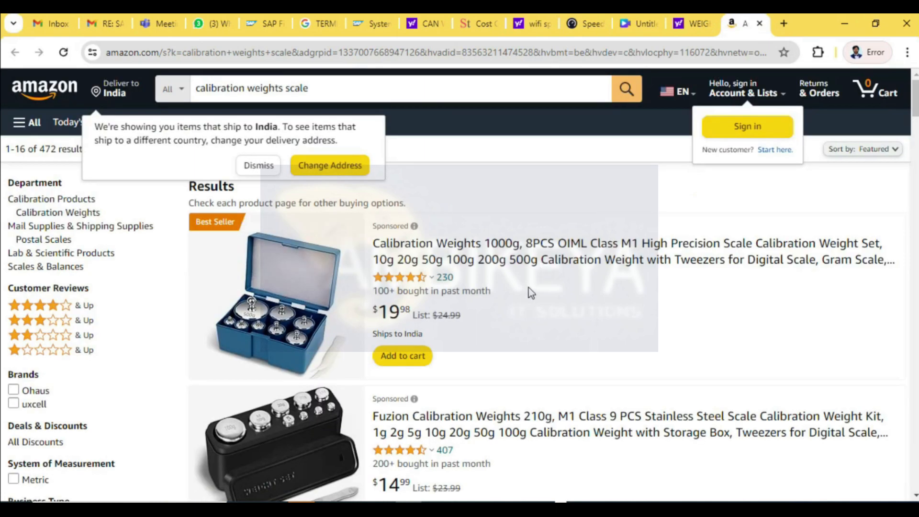
{"action": "scroll", "coordinate": [530, 289], "scroll_direction": "down", "scroll_amount": 3}
{"action": "scroll", "coordinate": [531, 289], "scroll_direction": "down", "scroll_amount": 15}
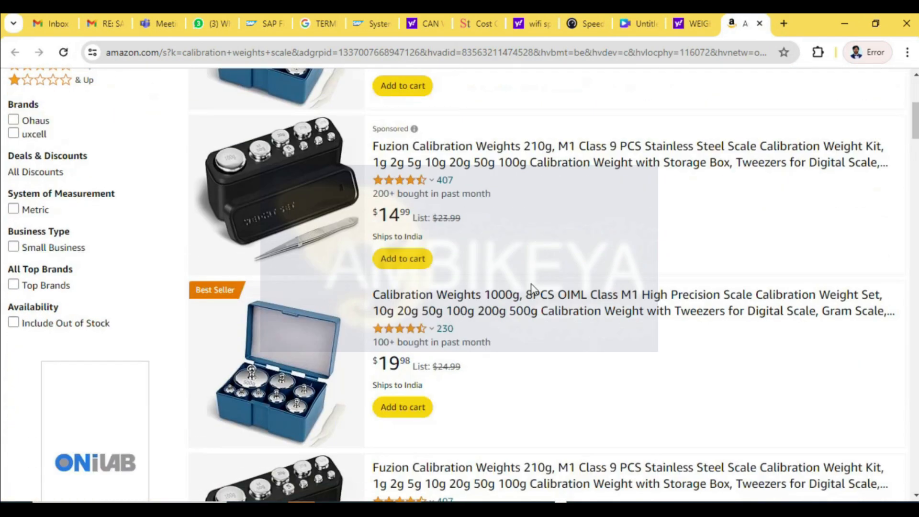
{"action": "scroll", "coordinate": [532, 284], "scroll_direction": "down", "scroll_amount": 15}
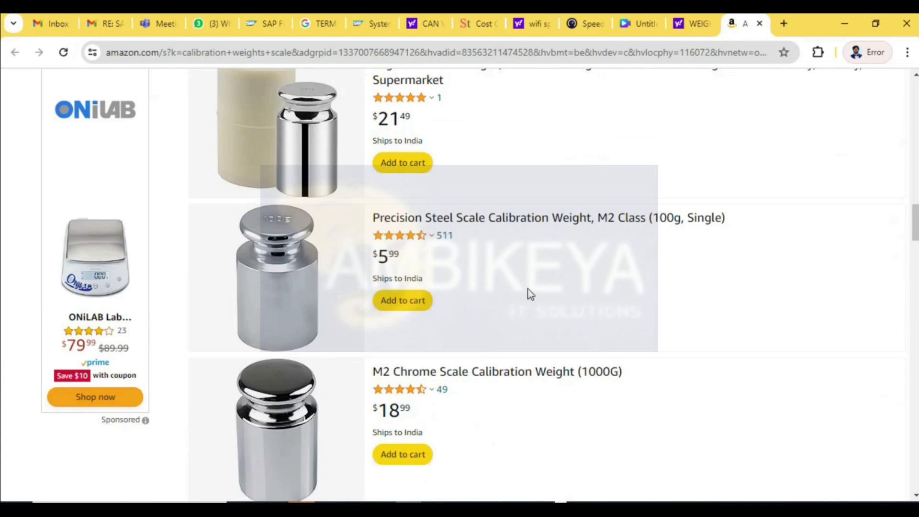
{"action": "scroll", "coordinate": [534, 280], "scroll_direction": "up", "scroll_amount": 15}
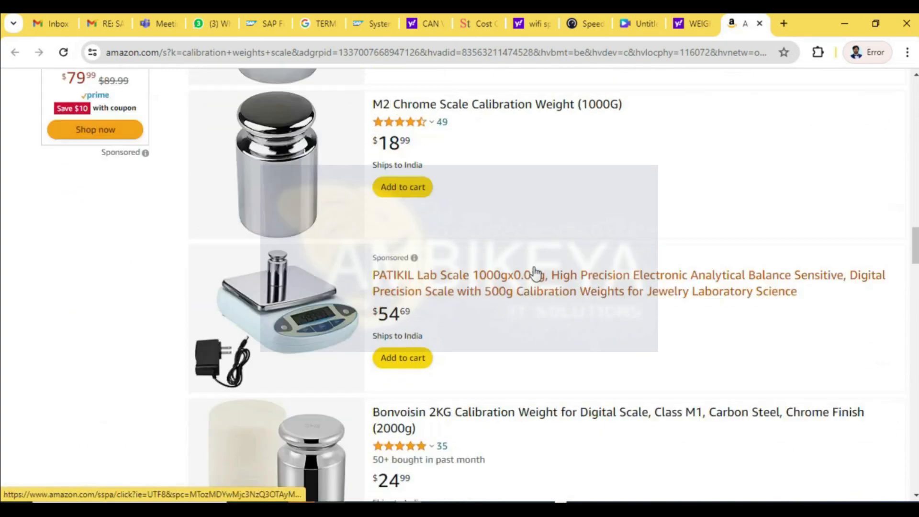
{"action": "scroll", "coordinate": [844, 199], "scroll_direction": "down", "scroll_amount": 10}
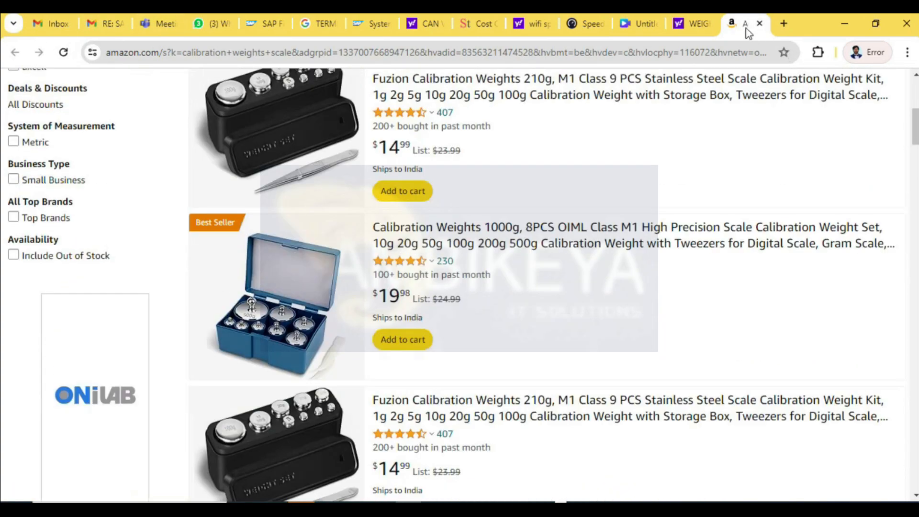
- Return to the search results and open the Beamex article on weighing scale calibration
{"action": "left_click", "coordinate": [759, 23]}
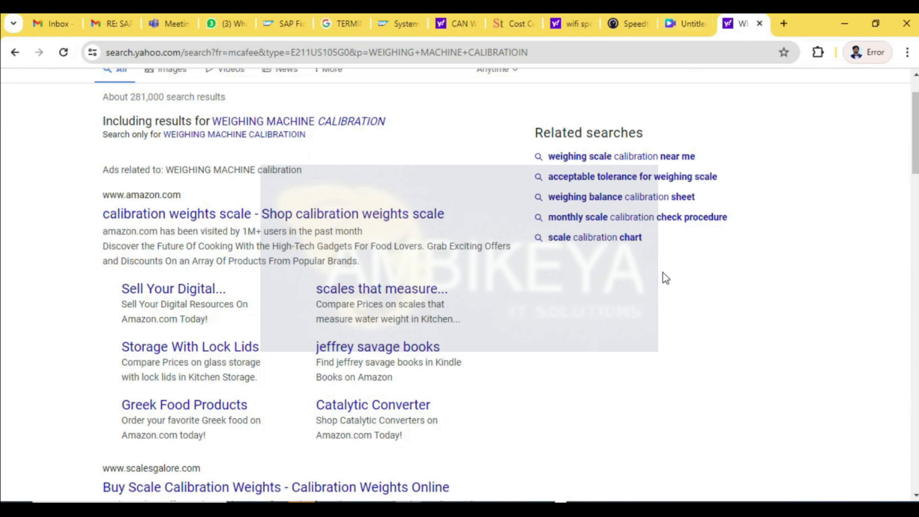
{"action": "scroll", "coordinate": [239, 349], "scroll_direction": "down", "scroll_amount": 7}
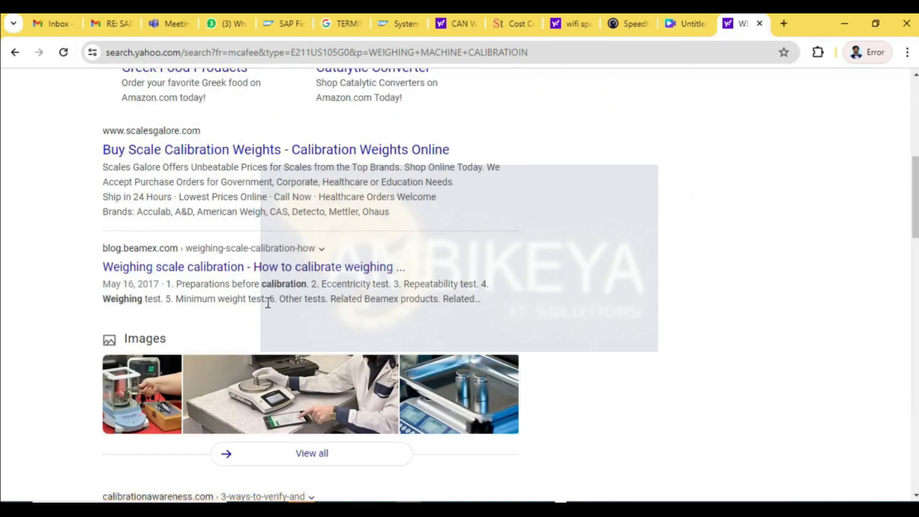
{"action": "left_click", "coordinate": [314, 268]}
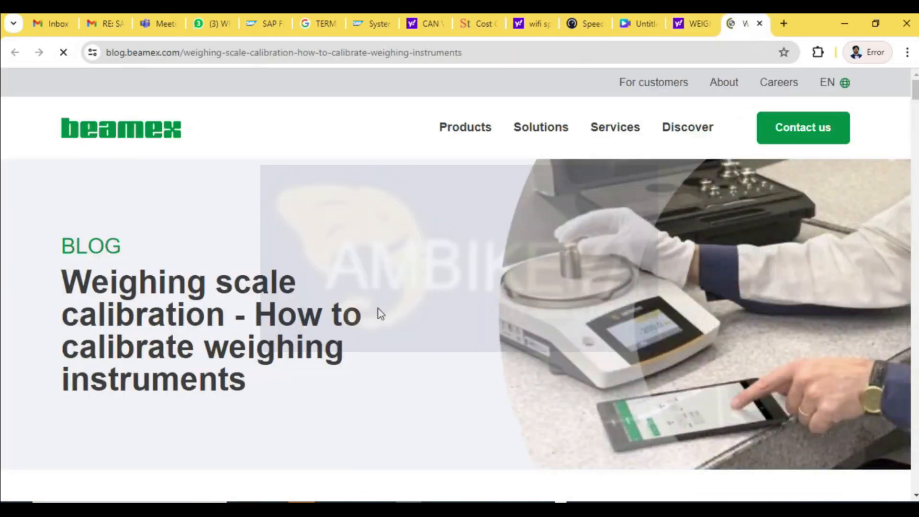
{"action": "scroll", "coordinate": [380, 313], "scroll_direction": "down", "scroll_amount": 10}
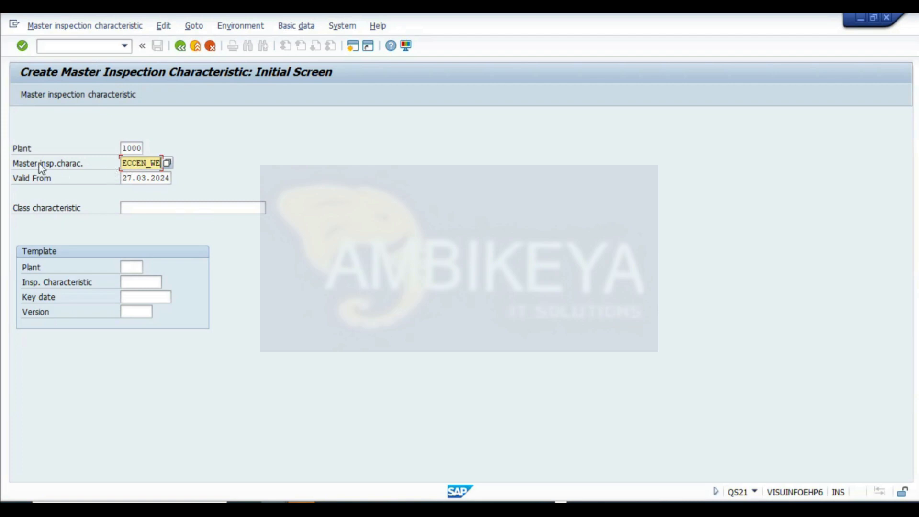
- Copy the characteristic code ECCEN_WE into cell B10 of the CALIBRATION worksheet
{"action": "left_click_drag", "start_coordinate": [123, 163], "coordinate": [199, 171]}
{"action": "key", "text": "ctrl+c"}
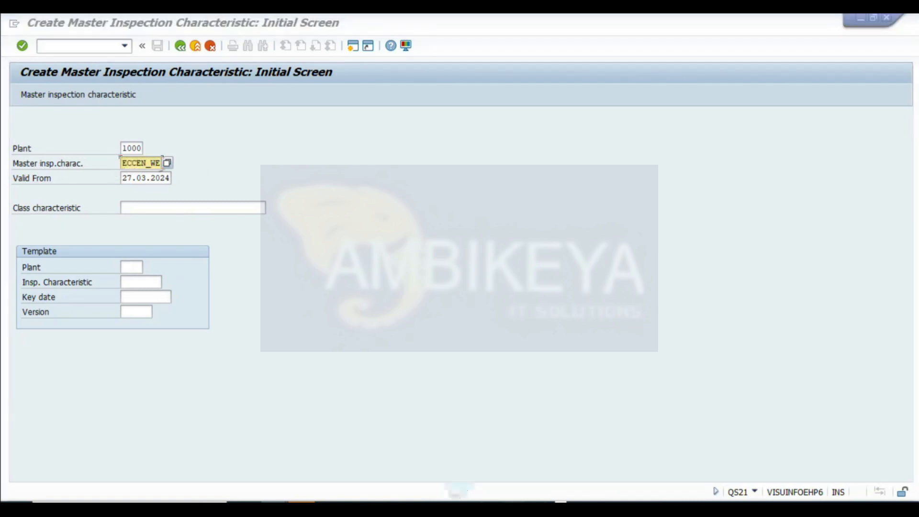
{"action": "left_click", "coordinate": [447, 451]}
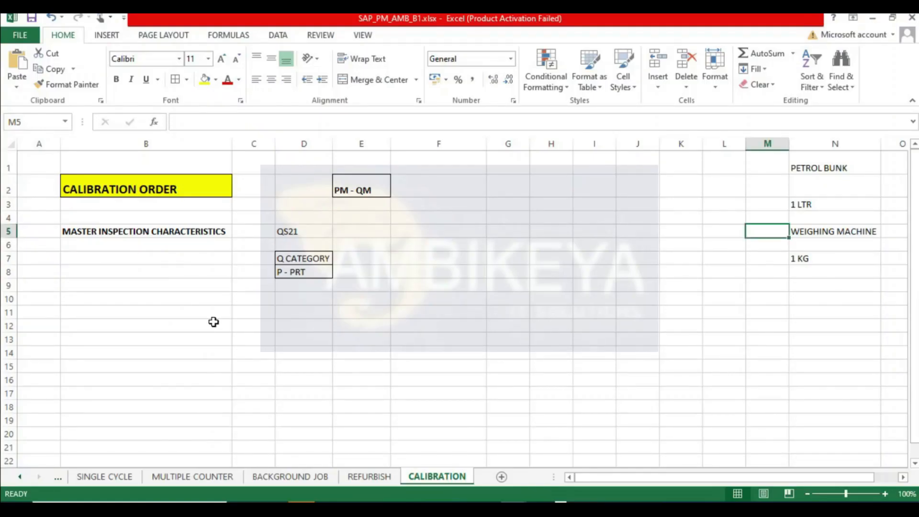
{"action": "left_click", "coordinate": [76, 300]}
{"action": "key", "text": "ctrl+v"}
{"action": "key", "text": "Return"}
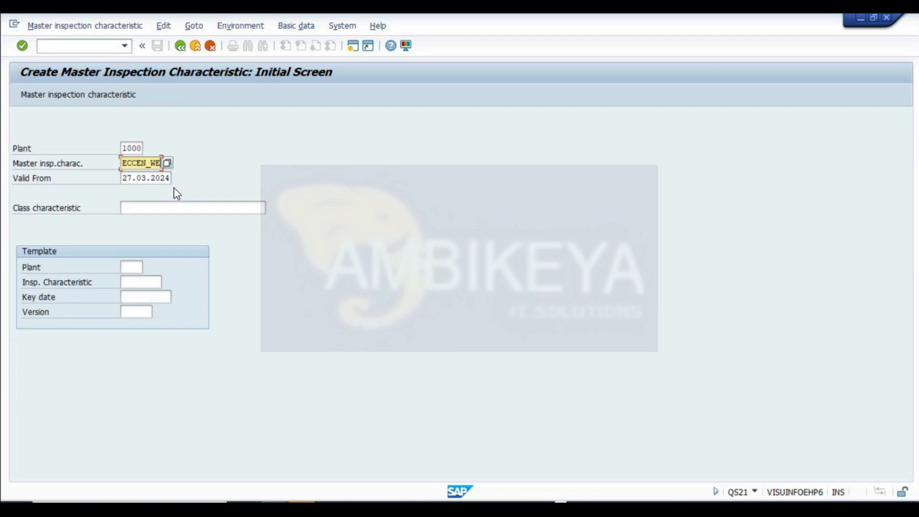
- Continue to the general data screen and mark the characteristic as quantitative
{"action": "key", "text": "Return"}
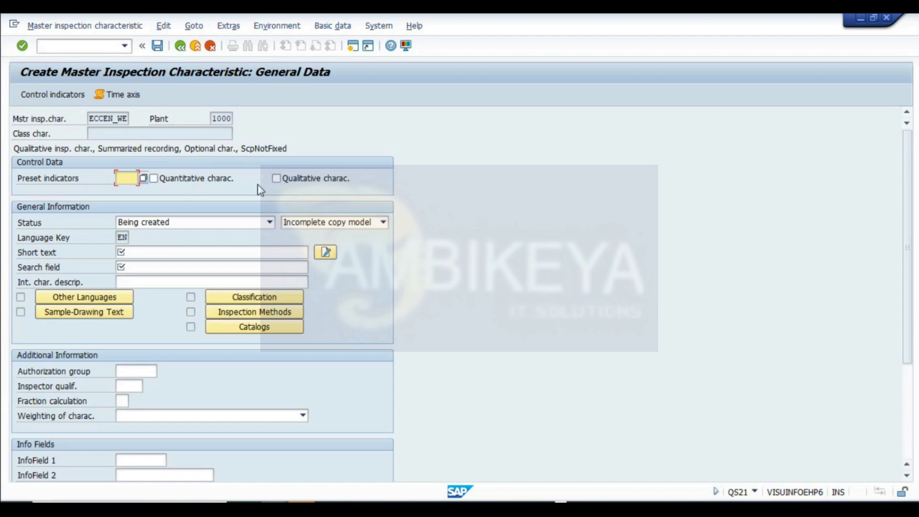
{"action": "left_click", "coordinate": [198, 181]}
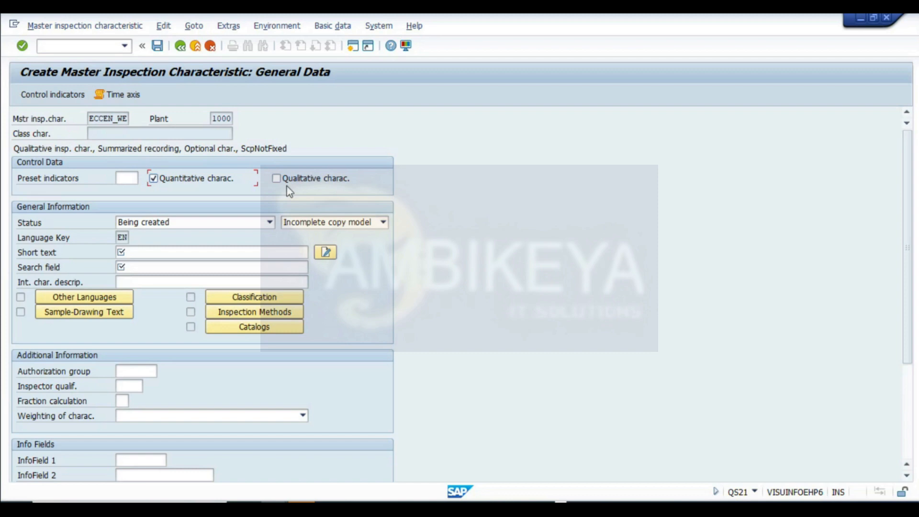
- Set the characteristic status to Released and the copy model to Complete copy model
{"action": "left_click", "coordinate": [172, 222]}
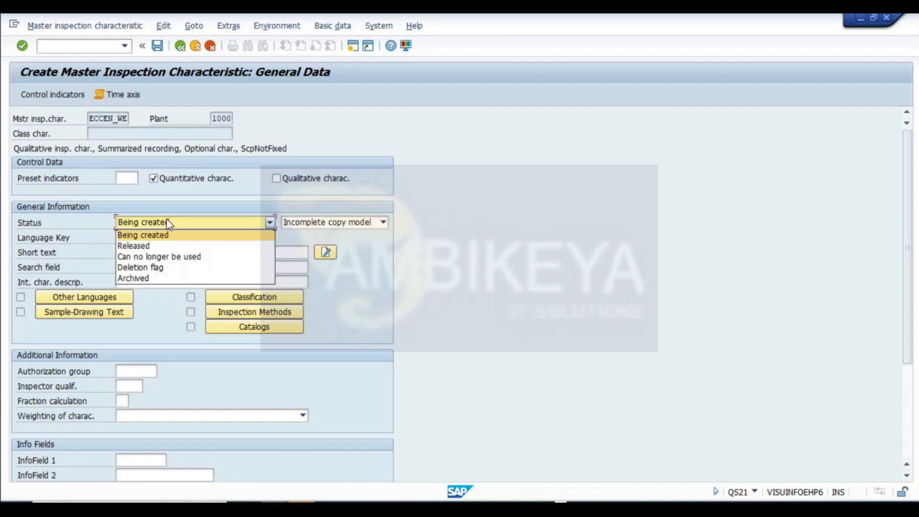
{"action": "left_click", "coordinate": [148, 247]}
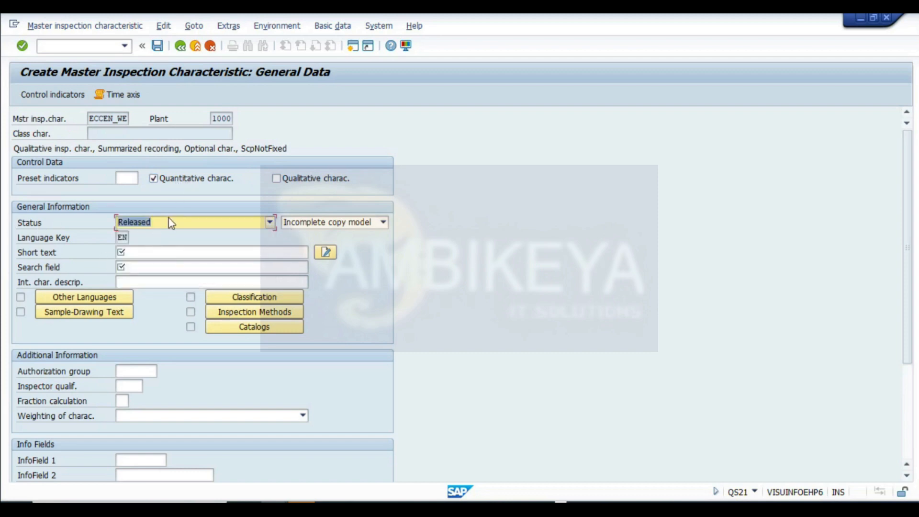
{"action": "left_click", "coordinate": [322, 222]}
{"action": "left_click", "coordinate": [330, 245]}
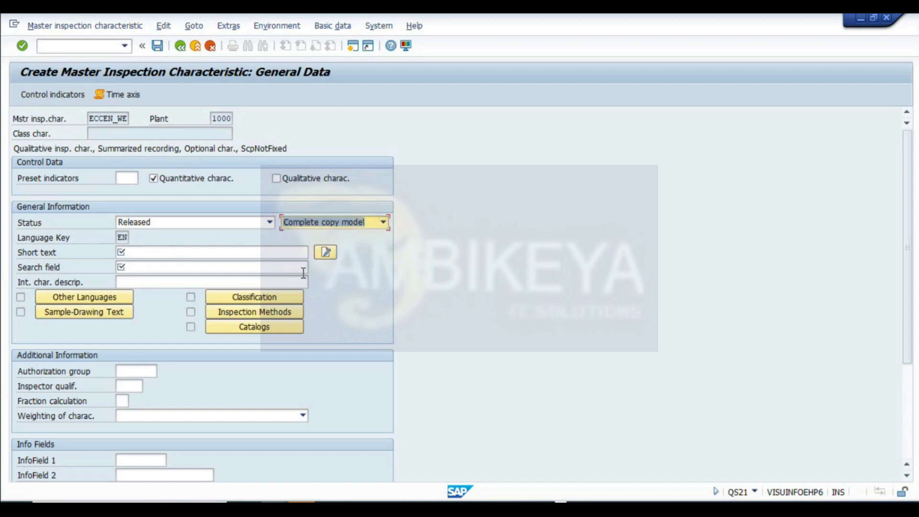
- Enter ECCENTRICITY TEST as the characteristic's short text
{"action": "left_click", "coordinate": [120, 253]}
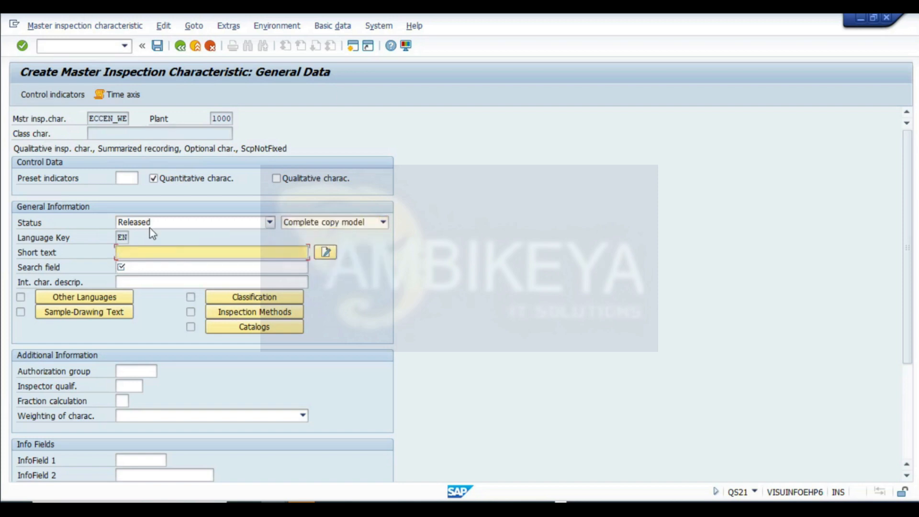
{"action": "key", "text": "alt+Tab"}
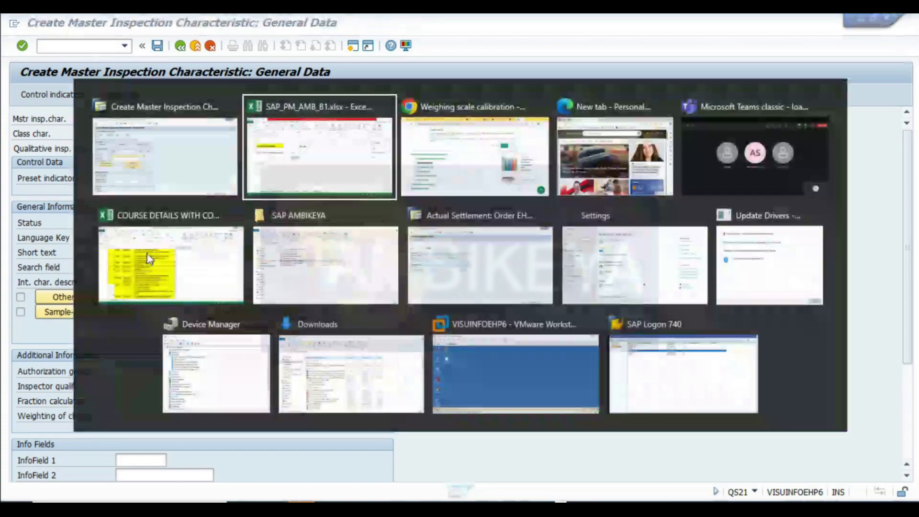
{"action": "key", "text": "alt+Tab"}
{"action": "key", "text": "ctrl+v"}
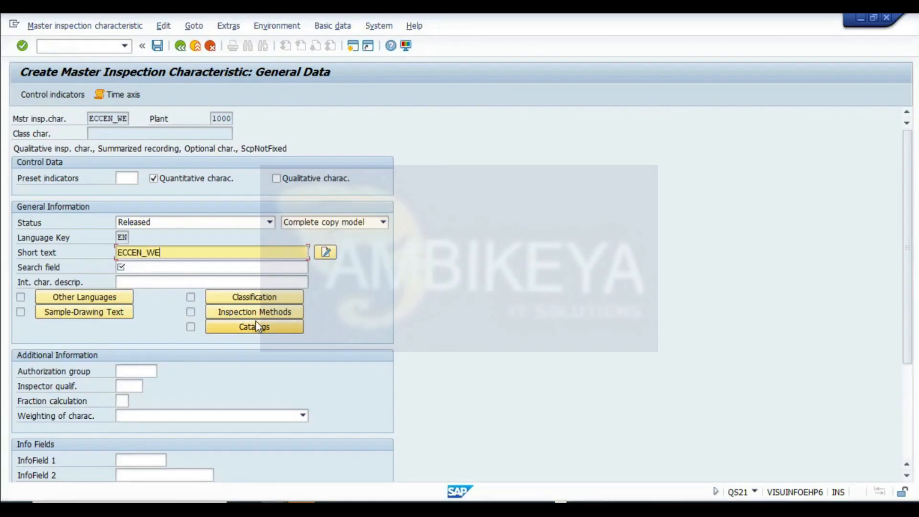
{"action": "left_click_drag", "start_coordinate": [177, 253], "coordinate": [18, 252]}
{"action": "type", "text": "ECCENTRIC"}
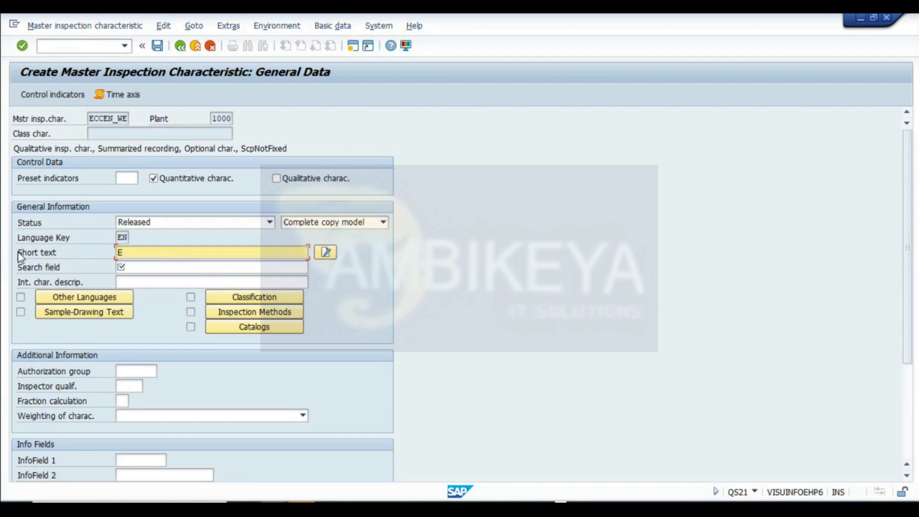
{"action": "type", "text": "ITY TEST"}
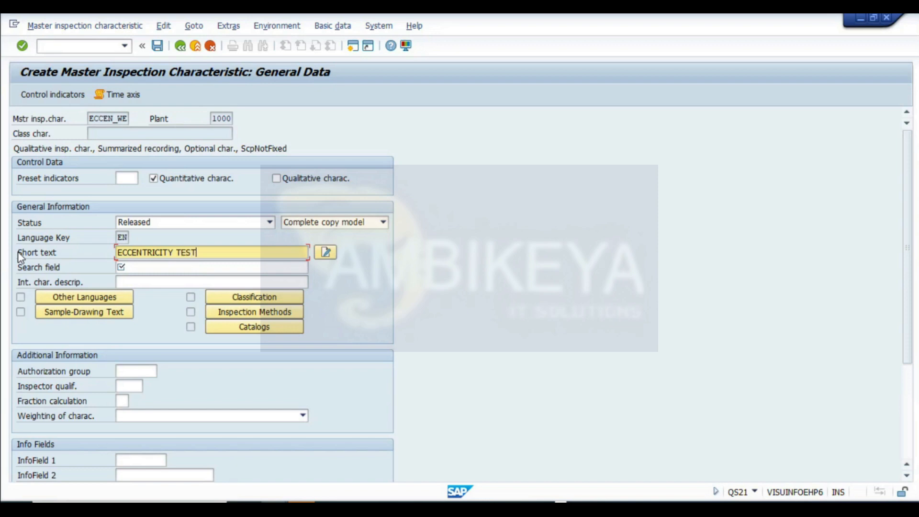
- Copy the characteristic code ECCEN_WE into the search field
{"action": "left_click", "coordinate": [129, 265]}
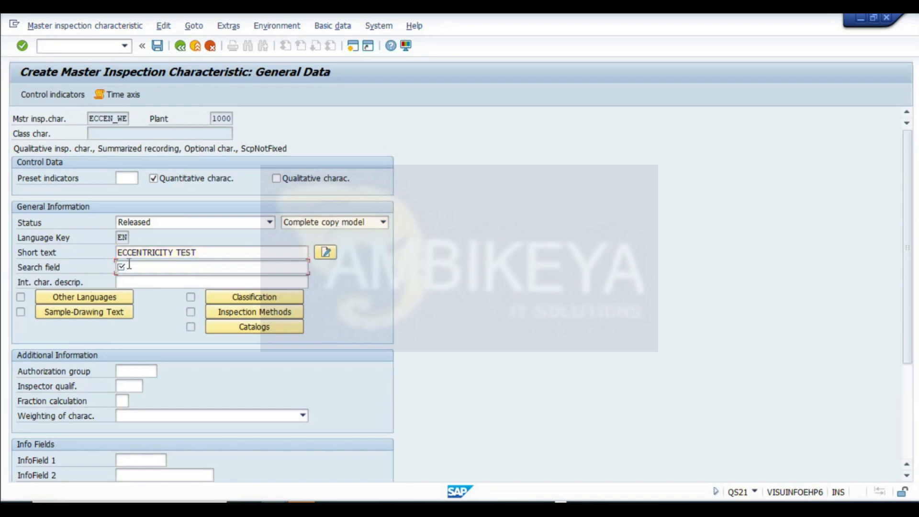
{"action": "left_click_drag", "start_coordinate": [86, 120], "coordinate": [236, 123]}
{"action": "key", "text": "ctrl+c"}
{"action": "left_click", "coordinate": [141, 266]}
{"action": "key", "text": "ctrl+v"}
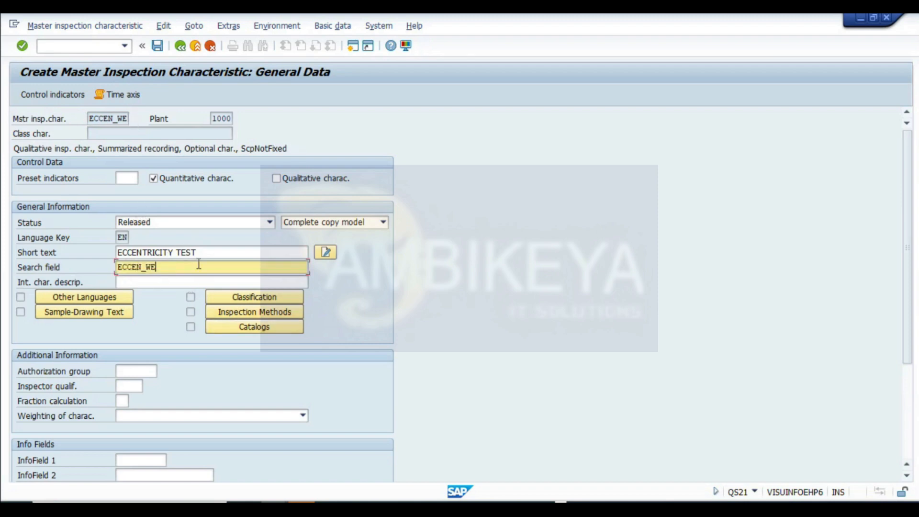
- Capture a screenshot of the general data screen and paste it into the worksheet below the code
{"action": "left_click_drag", "start_coordinate": [197, 252], "coordinate": [57, 253]}
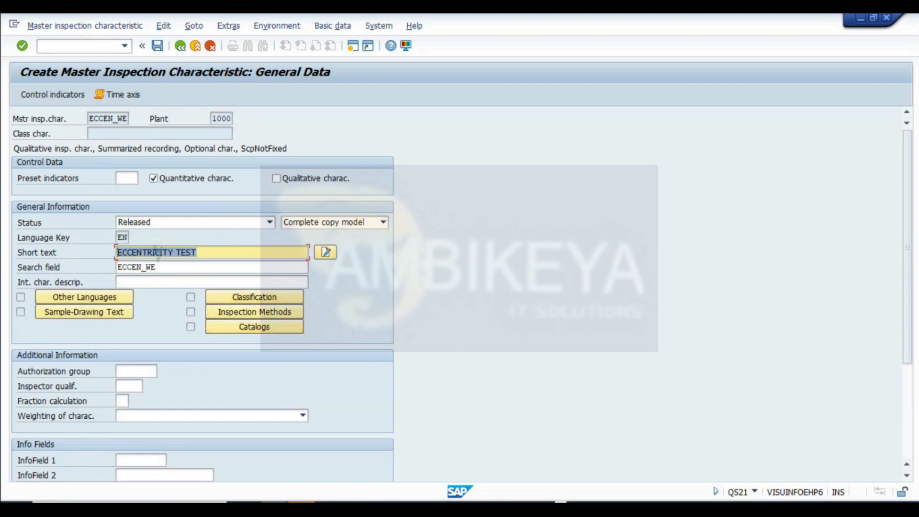
{"action": "key", "text": "super+shift+s"}
{"action": "left_click_drag", "start_coordinate": [11, 63], "coordinate": [430, 493]}
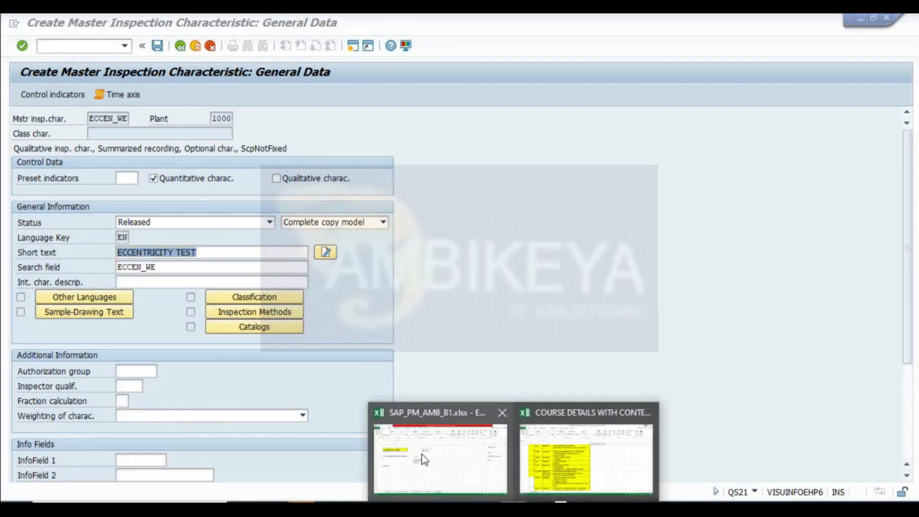
{"action": "left_click", "coordinate": [424, 458]}
{"action": "scroll", "coordinate": [143, 354], "scroll_direction": "up", "scroll_amount": 4}
{"action": "left_click", "coordinate": [33, 263]}
{"action": "key", "text": "ctrl+v"}
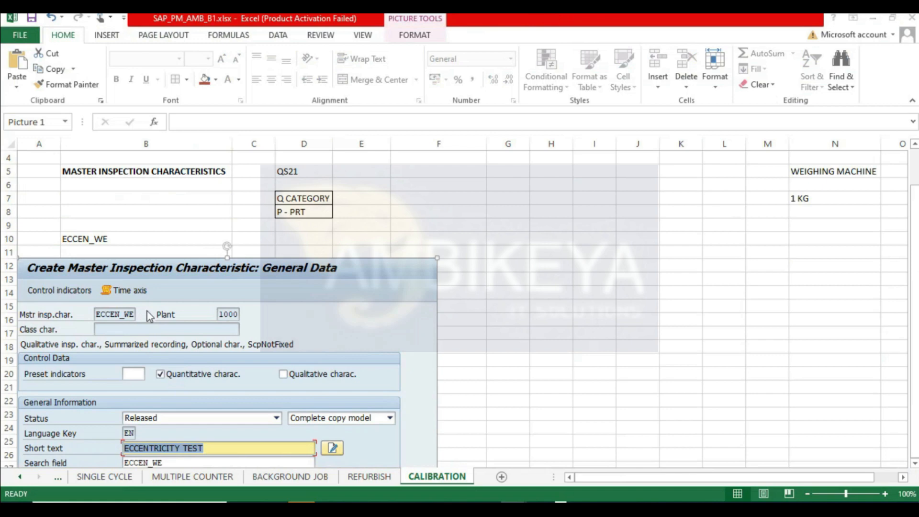
- Open the control indicators and tick lower specification limit, upper specification limit and sampling procedure
{"action": "key", "text": "alt+Tab"}
{"action": "left_click", "coordinate": [51, 92]}
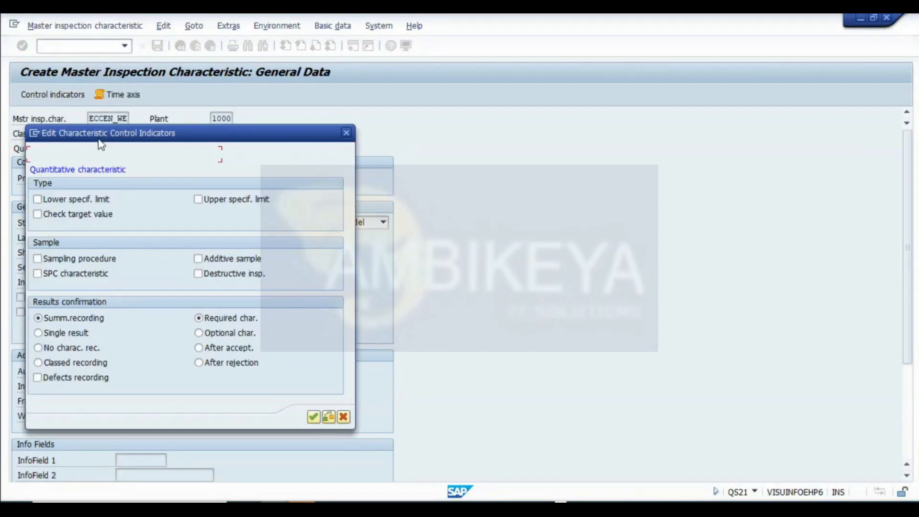
{"action": "left_click_drag", "start_coordinate": [99, 139], "coordinate": [316, 131]}
{"action": "left_click", "coordinate": [269, 191]}
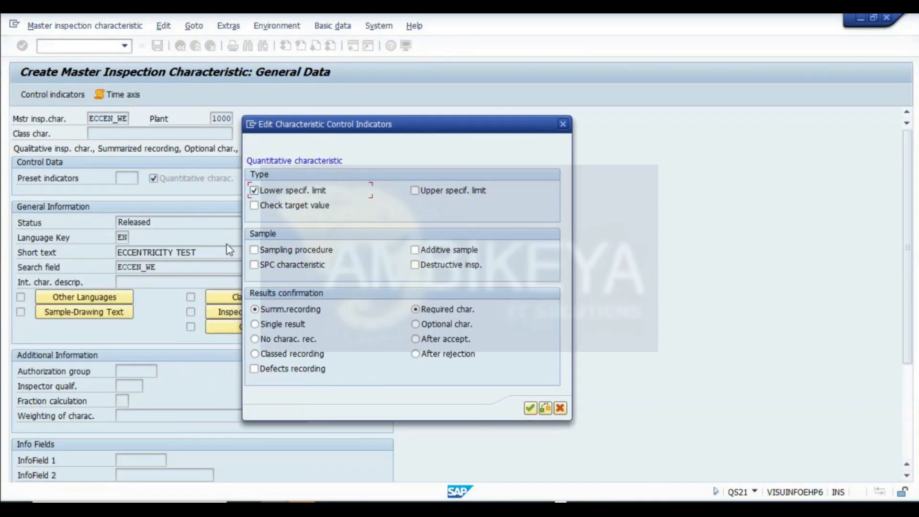
{"action": "left_click", "coordinate": [415, 191]}
{"action": "left_click", "coordinate": [523, 500]}
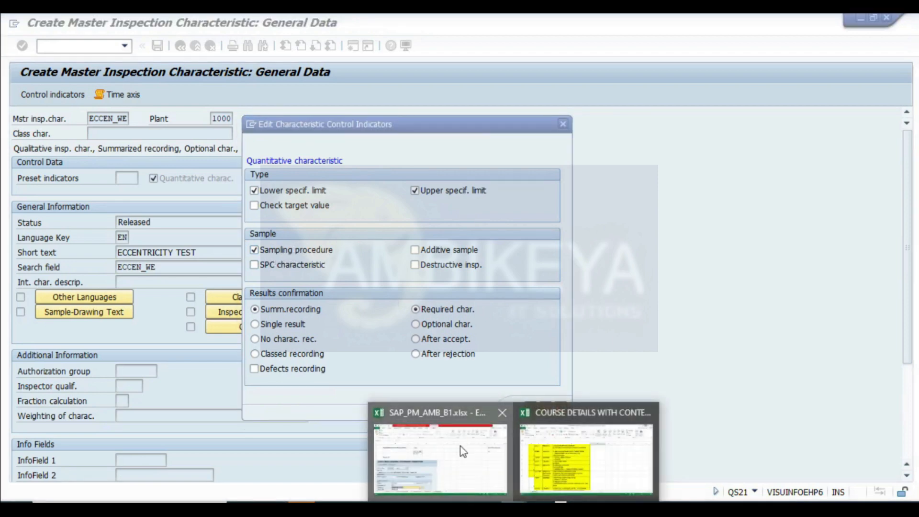
- Take a screenshot of the control indicator settings
{"action": "left_click", "coordinate": [440, 457]}
{"action": "left_click", "coordinate": [359, 192]}
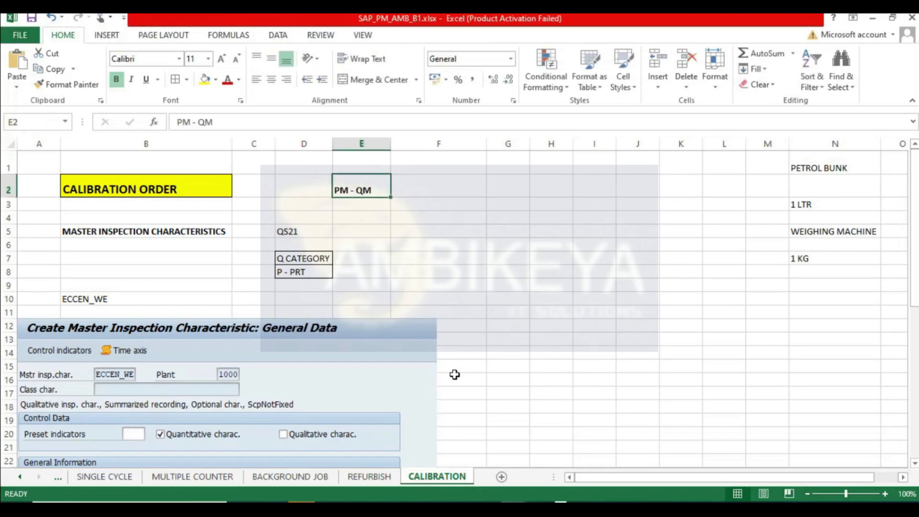
{"action": "key", "text": "alt+Tab"}
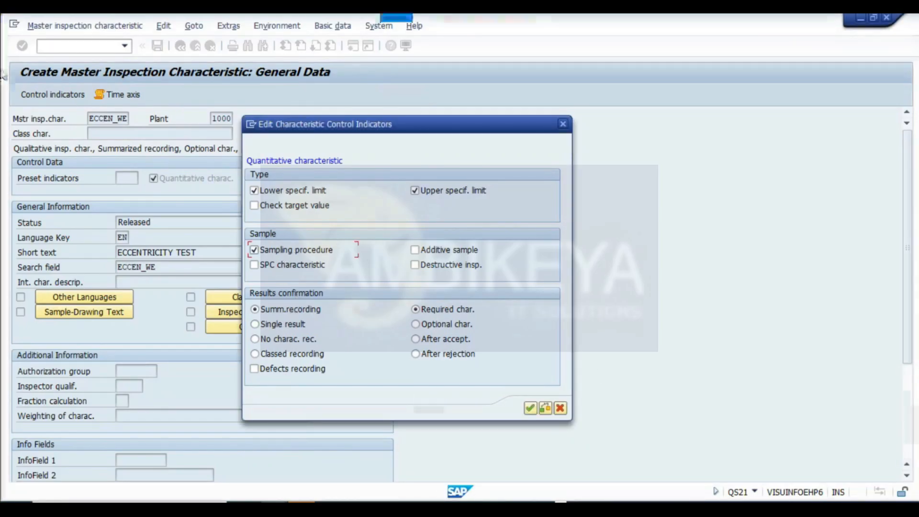
{"action": "key", "text": "super+shift+s"}
{"action": "left_click_drag", "start_coordinate": [7, 53], "coordinate": [596, 449]}
{"action": "mouse_move", "coordinate": [461, 500]}
{"action": "left_click", "coordinate": [437, 445]}
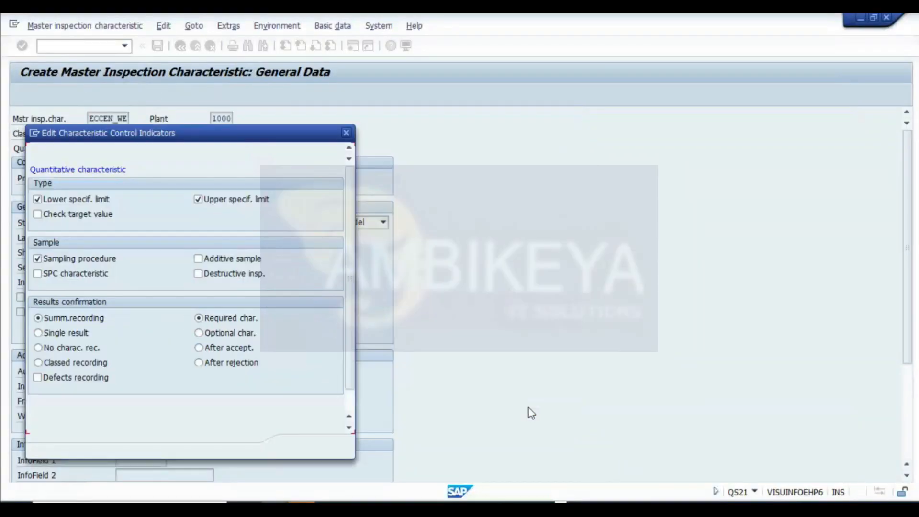
- Confirm the control indicators and tolerance key dialogs to reach the quantitative data entry
{"action": "key", "text": "Return"}
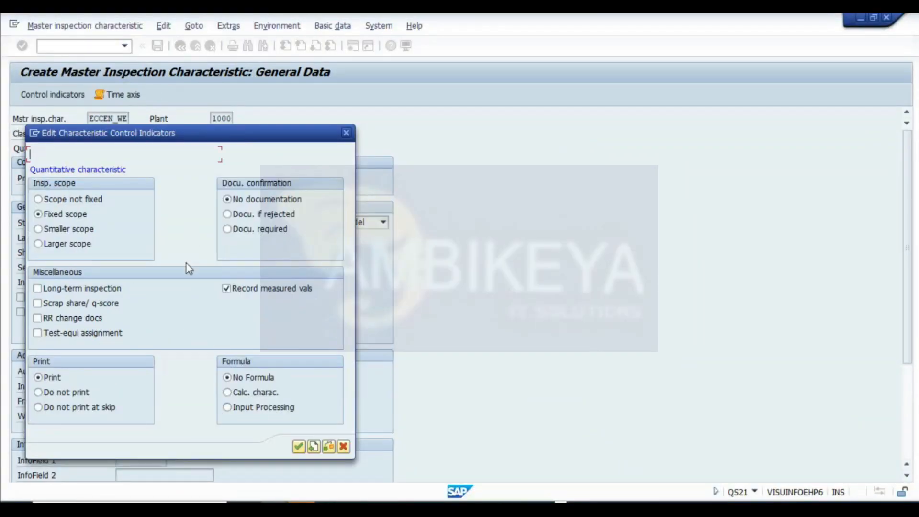
{"action": "left_click", "coordinate": [299, 447]}
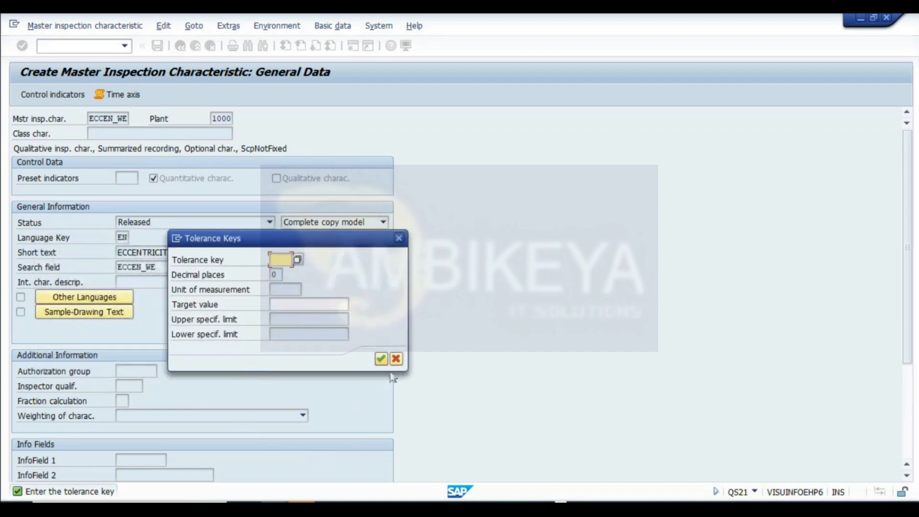
{"action": "left_click", "coordinate": [382, 358]}
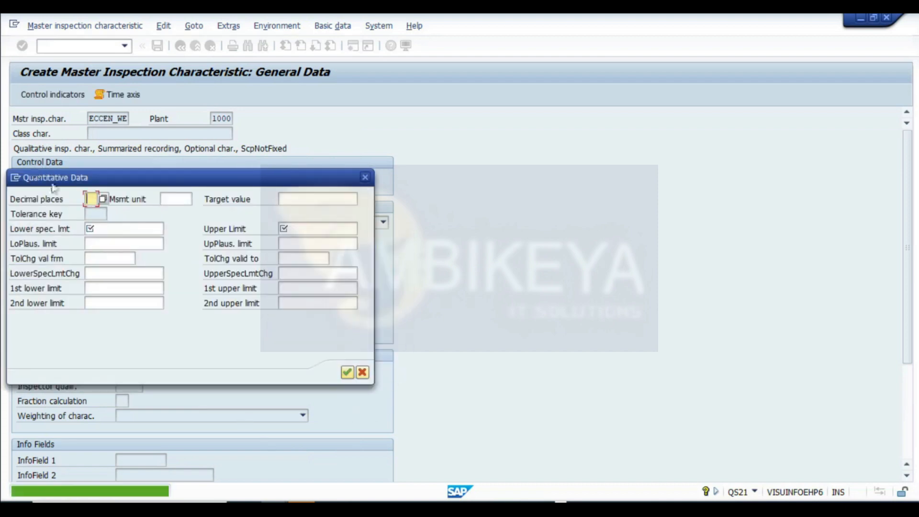
{"action": "left_click", "coordinate": [177, 199]}
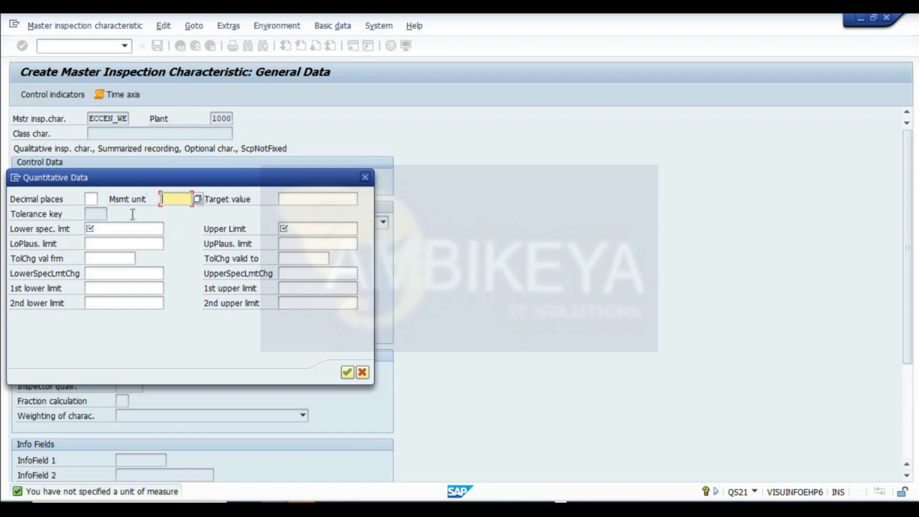
{"action": "left_click", "coordinate": [197, 199]}
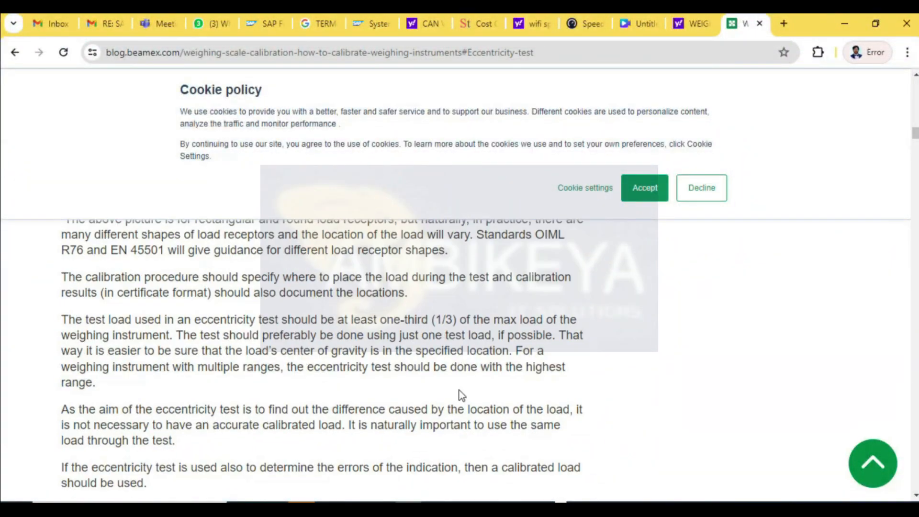
- Read the eccentricity test procedure in the Beamex weighing scale calibration article
{"action": "scroll", "coordinate": [468, 401], "scroll_direction": "up", "scroll_amount": 2}
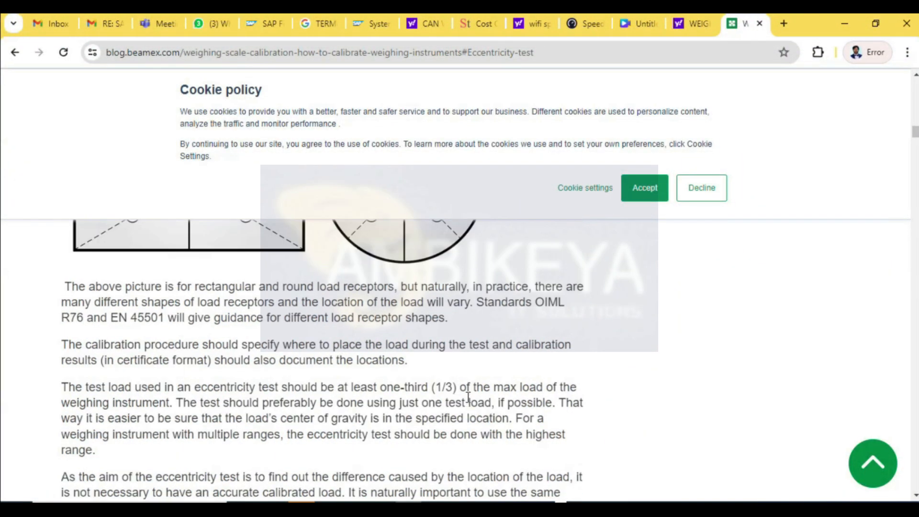
{"action": "scroll", "coordinate": [468, 397], "scroll_direction": "down", "scroll_amount": 5}
{"action": "scroll", "coordinate": [468, 397], "scroll_direction": "down", "scroll_amount": 5}
{"action": "scroll", "coordinate": [468, 397], "scroll_direction": "up", "scroll_amount": 3}
{"action": "scroll", "coordinate": [468, 400], "scroll_direction": "down", "scroll_amount": 1}
{"action": "scroll", "coordinate": [467, 406], "scroll_direction": "up", "scroll_amount": 3}
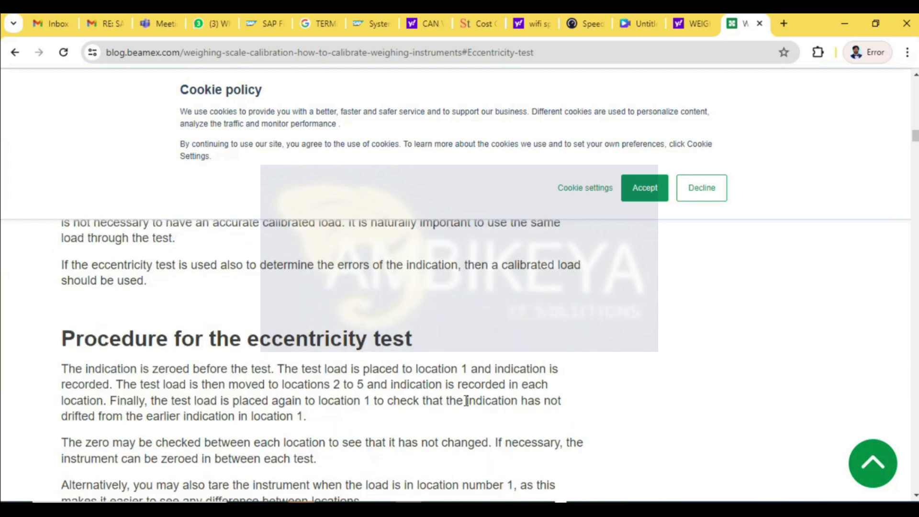
- Highlight the eccentricity test procedure sentences about moving the test load through locations 1 to 5 in the article
{"action": "scroll", "coordinate": [466, 400], "scroll_direction": "down", "scroll_amount": 1}
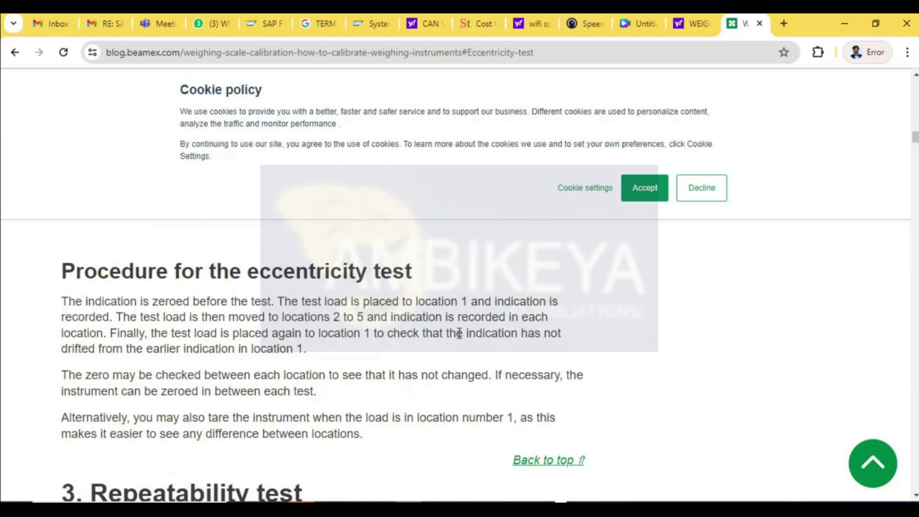
{"action": "left_click_drag", "start_coordinate": [87, 374], "coordinate": [274, 376]}
{"action": "left_click_drag", "start_coordinate": [163, 321], "coordinate": [285, 325]}
{"action": "left_click", "coordinate": [288, 360]}
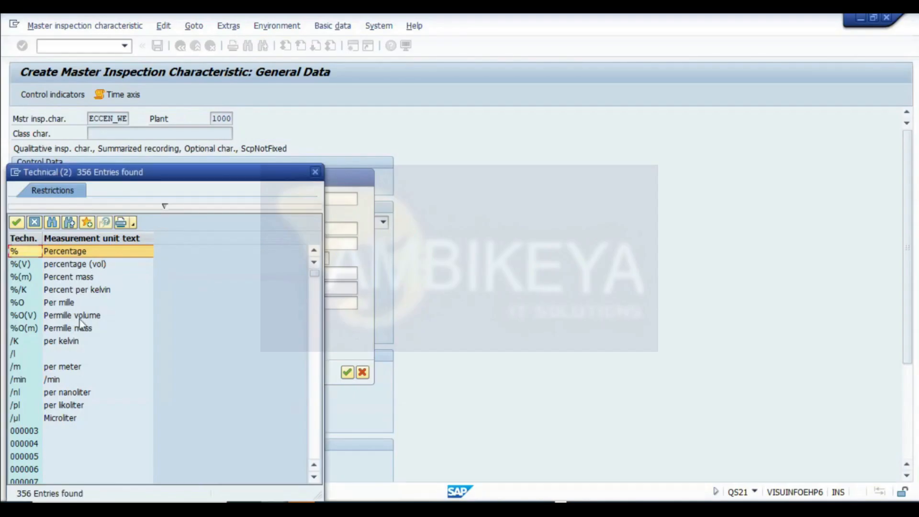
- Browse the measurement unit list and set the measurement unit to g (Gram)
{"action": "scroll", "coordinate": [128, 335], "scroll_direction": "down", "scroll_amount": 1}
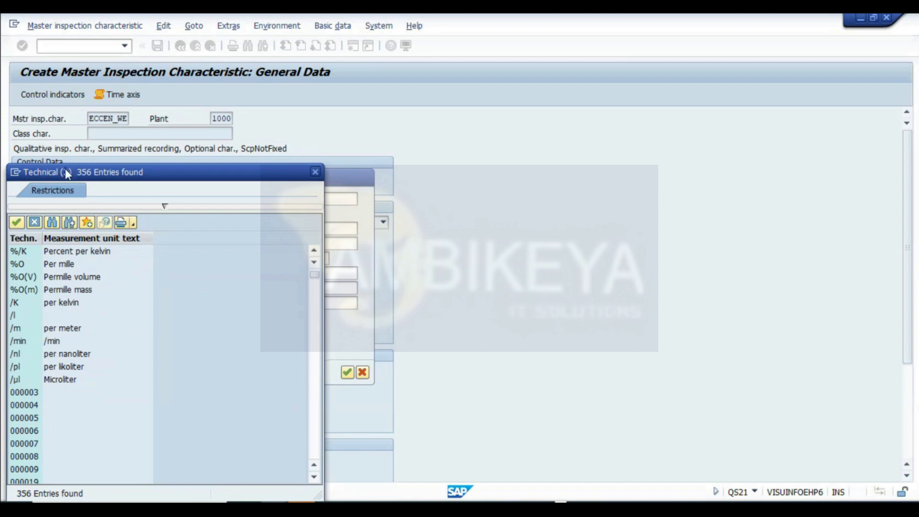
{"action": "left_click_drag", "start_coordinate": [65, 171], "coordinate": [400, 117]}
{"action": "scroll", "coordinate": [388, 302], "scroll_direction": "down", "scroll_amount": 1}
{"action": "scroll", "coordinate": [389, 302], "scroll_direction": "down", "scroll_amount": 20}
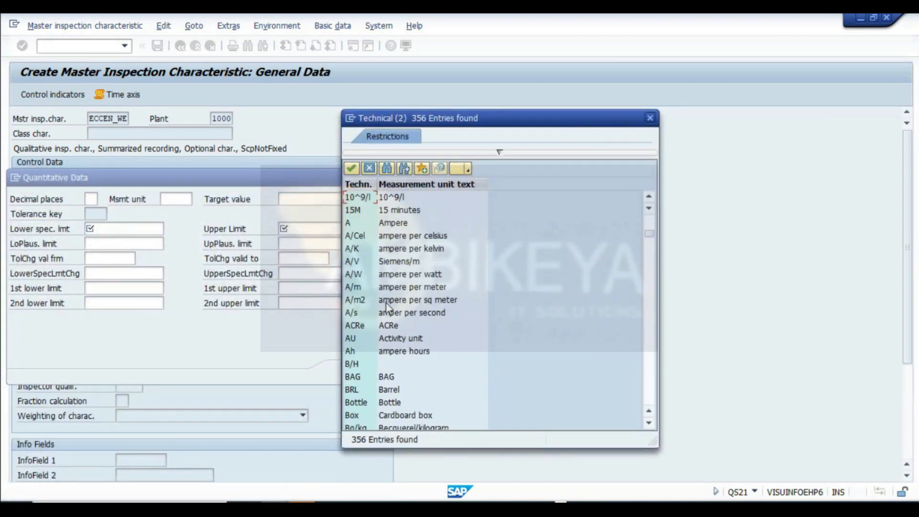
{"action": "scroll", "coordinate": [388, 306], "scroll_direction": "down", "scroll_amount": 2}
{"action": "scroll", "coordinate": [388, 306], "scroll_direction": "up", "scroll_amount": 1}
{"action": "scroll", "coordinate": [389, 306], "scroll_direction": "down", "scroll_amount": 2}
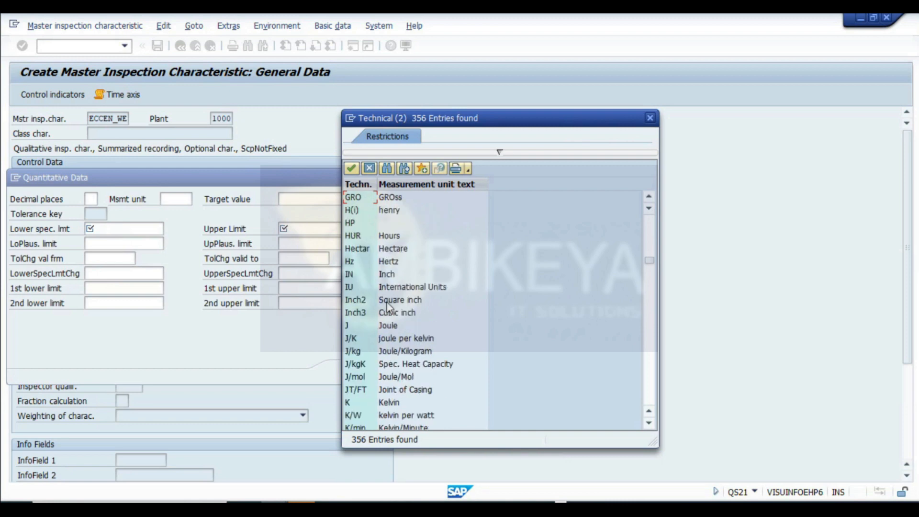
{"action": "scroll", "coordinate": [389, 306], "scroll_direction": "down", "scroll_amount": 2}
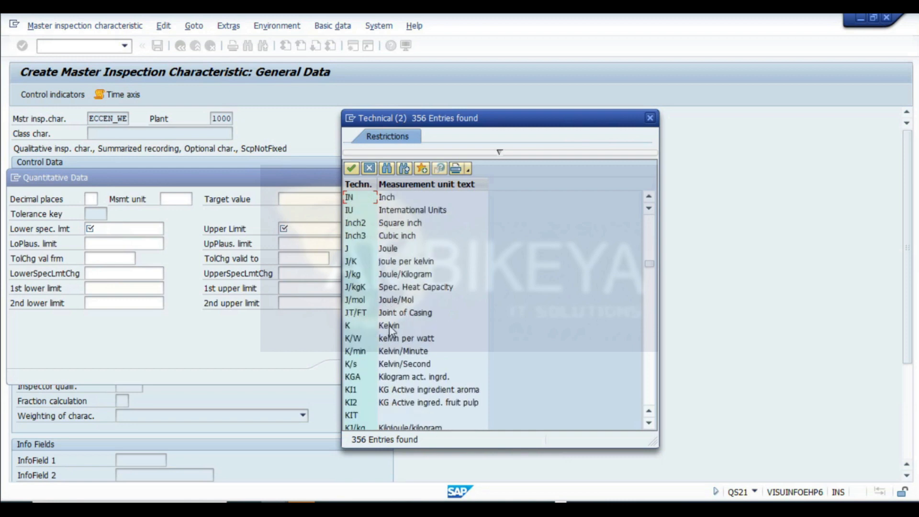
{"action": "scroll", "coordinate": [390, 342], "scroll_direction": "down", "scroll_amount": 1}
{"action": "scroll", "coordinate": [378, 392], "scroll_direction": "down", "scroll_amount": 3}
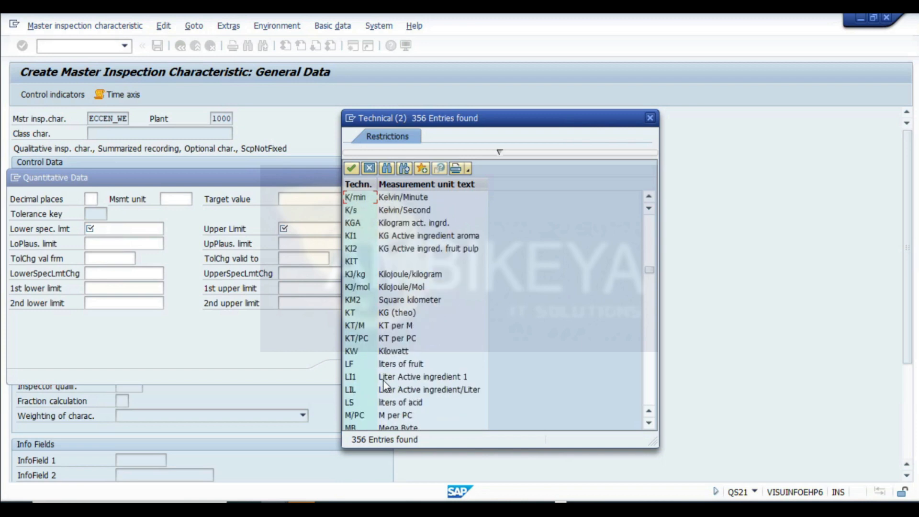
{"action": "scroll", "coordinate": [383, 380], "scroll_direction": "up", "scroll_amount": 2}
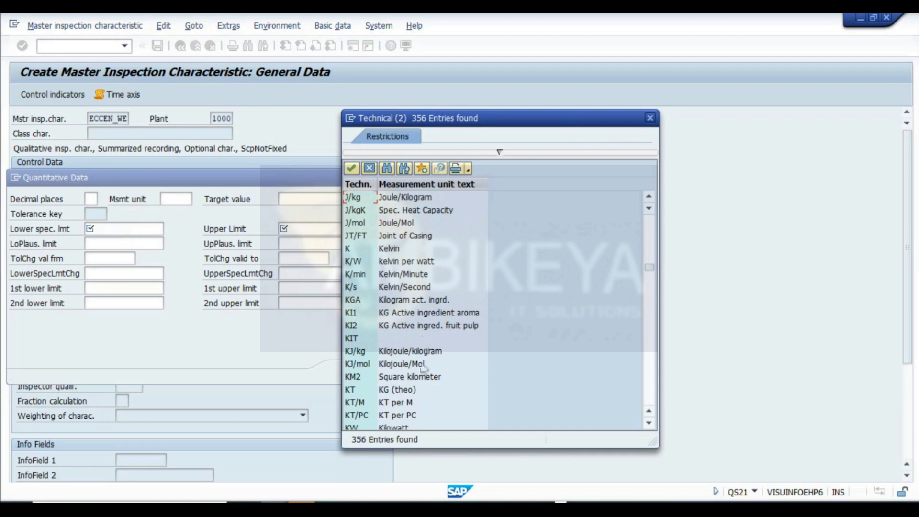
{"action": "scroll", "coordinate": [428, 368], "scroll_direction": "down", "scroll_amount": 1}
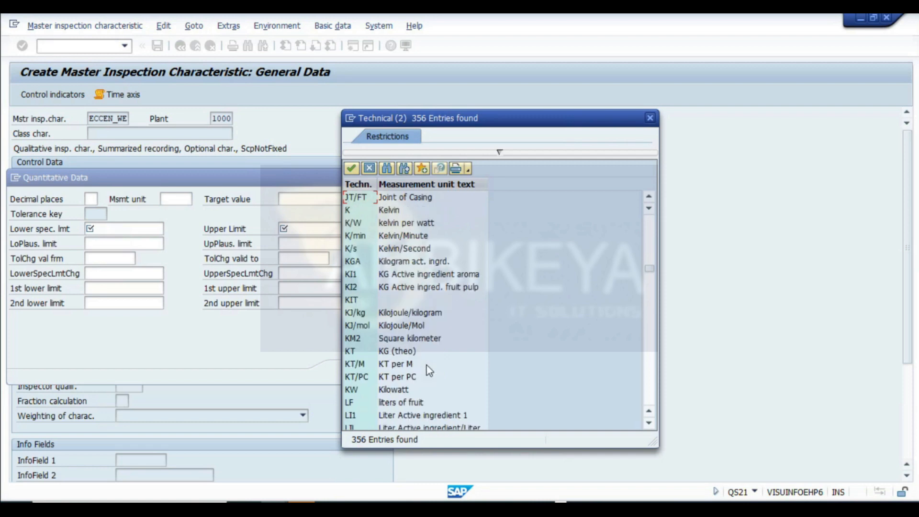
{"action": "scroll", "coordinate": [429, 370], "scroll_direction": "down", "scroll_amount": 5}
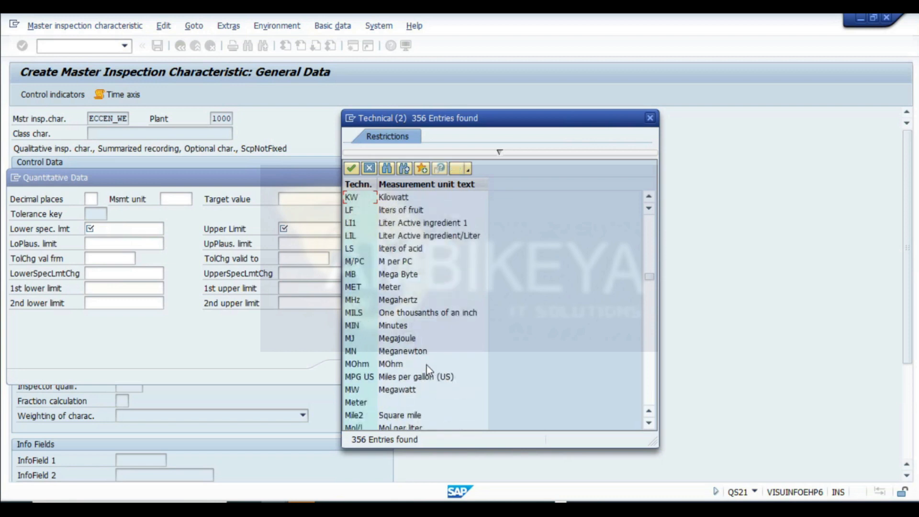
{"action": "scroll", "coordinate": [430, 369], "scroll_direction": "down", "scroll_amount": 6}
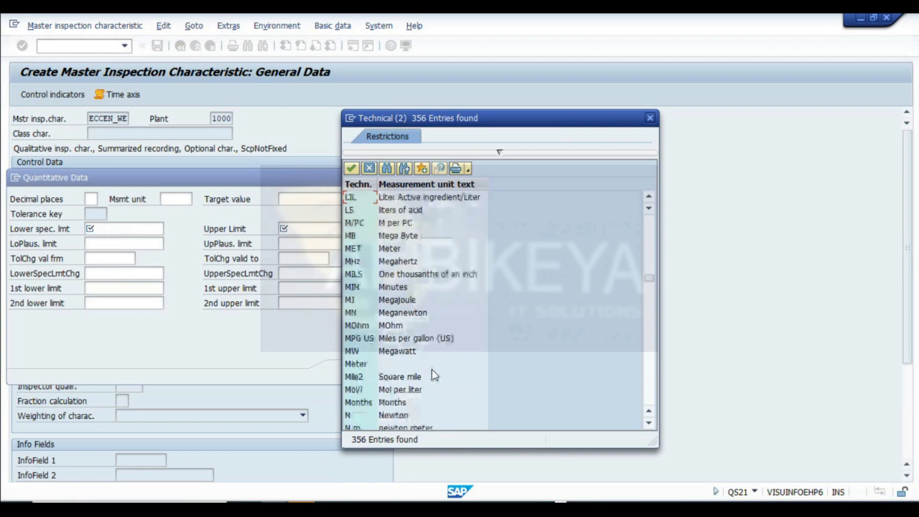
{"action": "scroll", "coordinate": [431, 357], "scroll_direction": "down", "scroll_amount": 13}
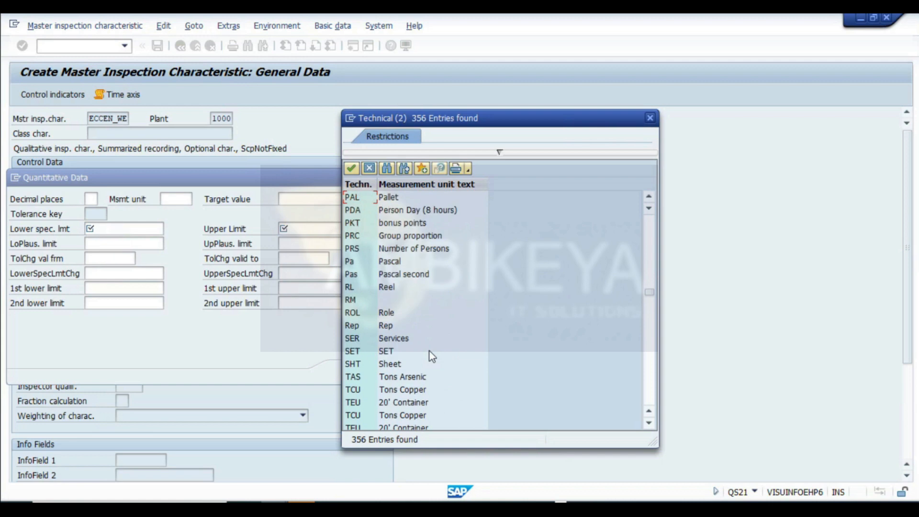
{"action": "scroll", "coordinate": [501, 329], "scroll_direction": "down", "scroll_amount": 8}
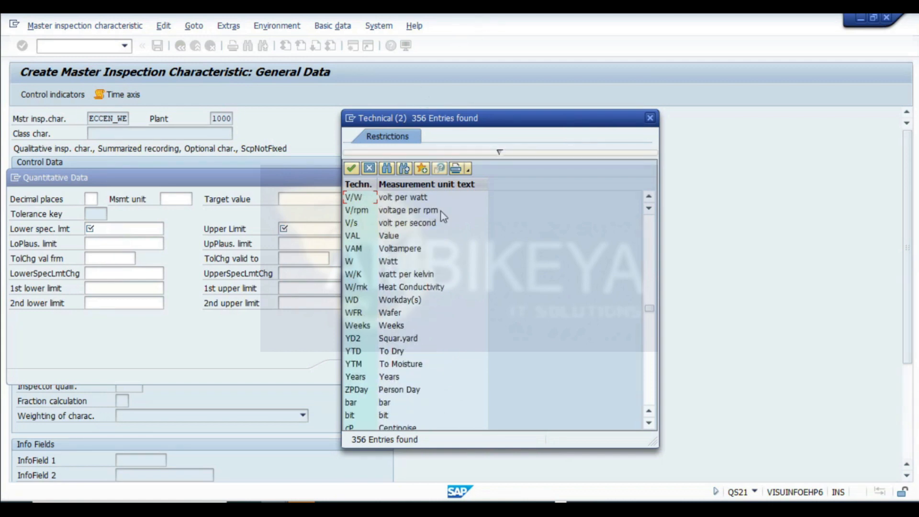
{"action": "scroll", "coordinate": [501, 330], "scroll_direction": "down", "scroll_amount": 10}
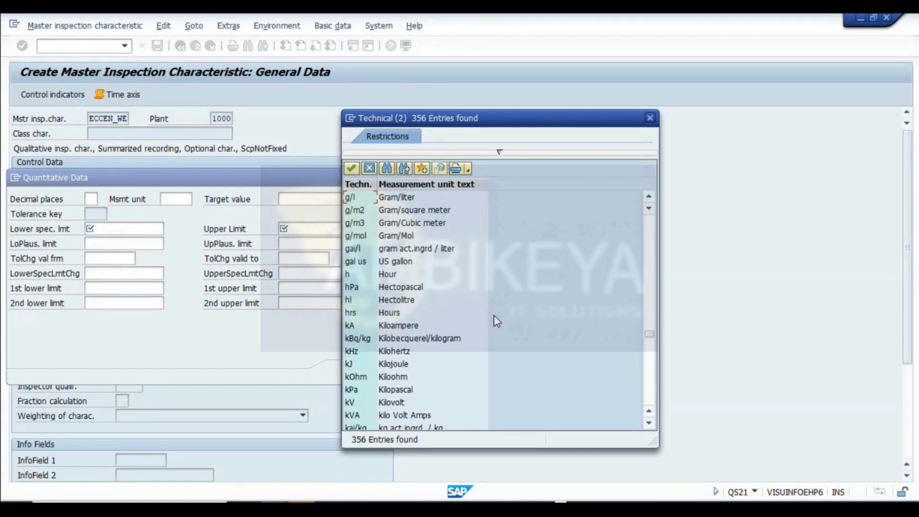
{"action": "scroll", "coordinate": [476, 283], "scroll_direction": "up", "scroll_amount": 2}
{"action": "scroll", "coordinate": [479, 287], "scroll_direction": "up", "scroll_amount": 2}
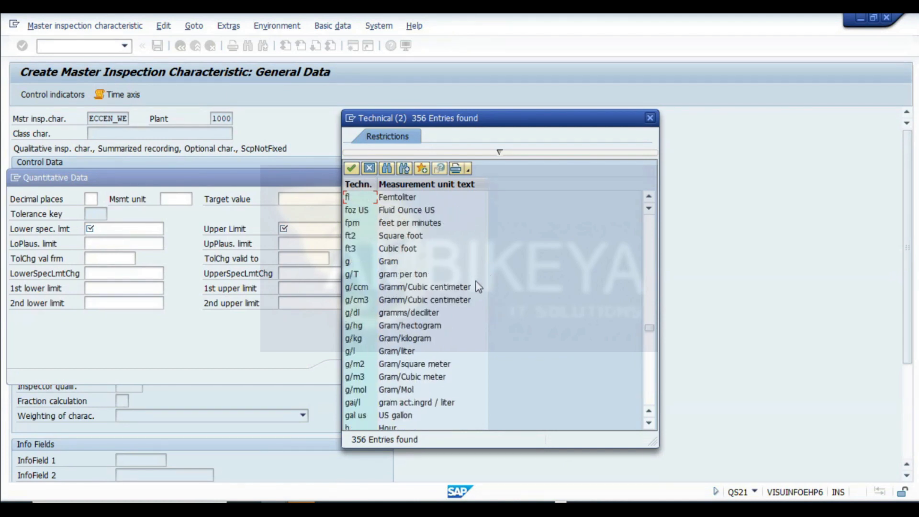
{"action": "left_click", "coordinate": [389, 262]}
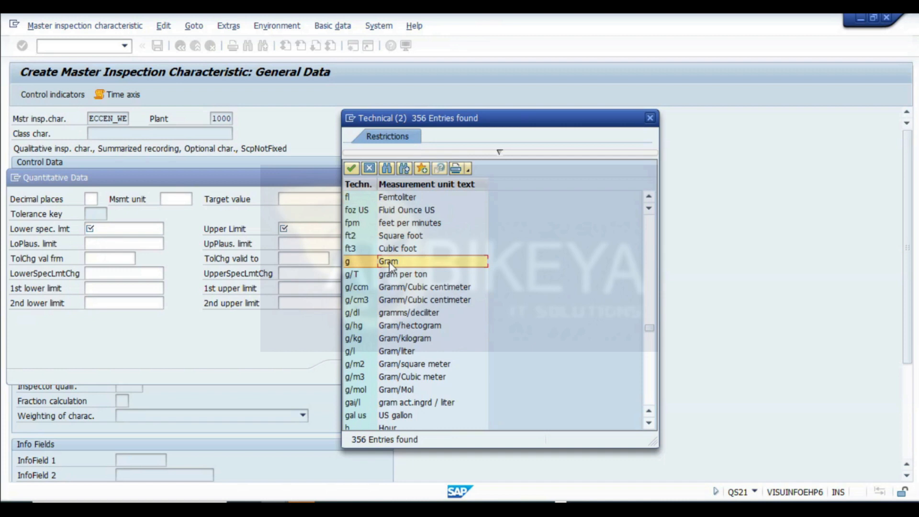
{"action": "double_click", "coordinate": [388, 262]}
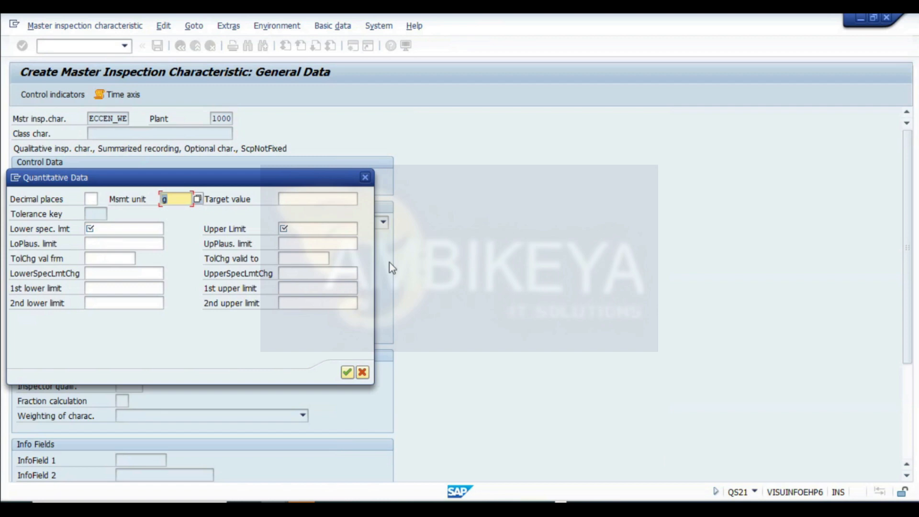
- Enter a target value of 20, a lower specification limit of 15 and an upper limit of 25
{"action": "key", "text": "Tab"}
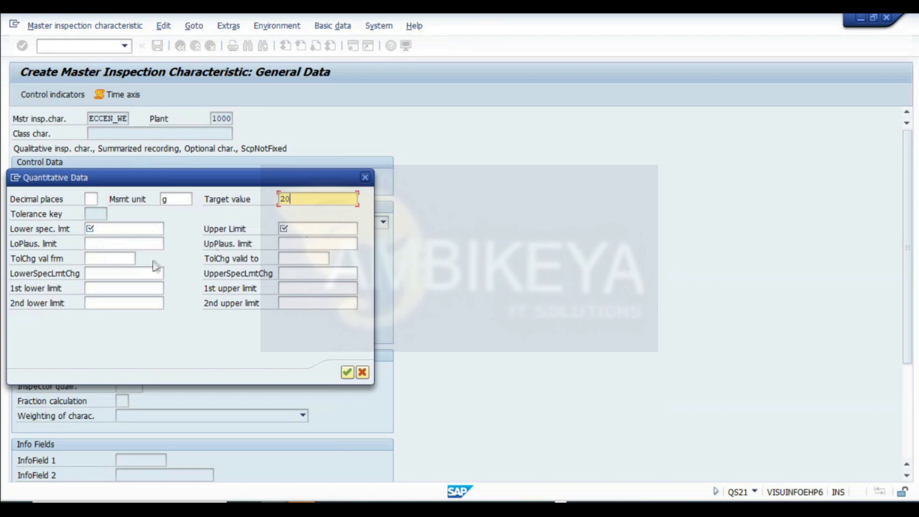
{"action": "left_click", "coordinate": [91, 228]}
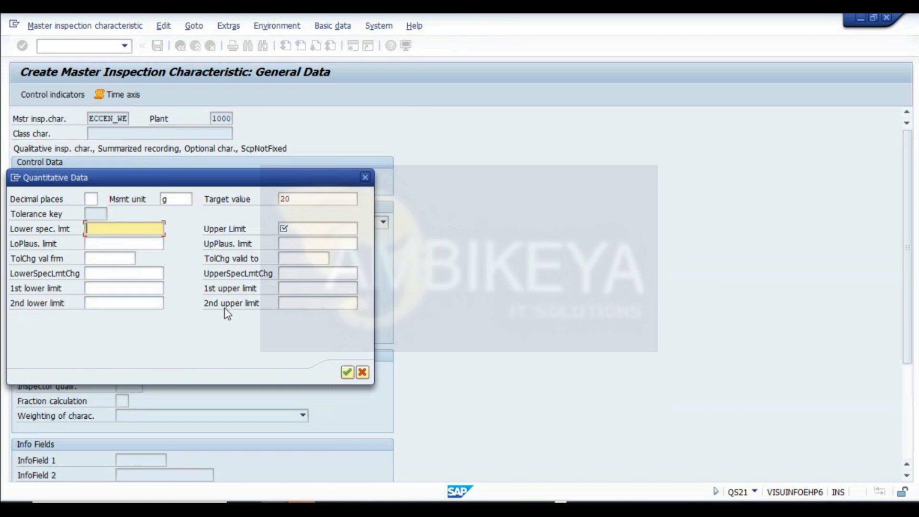
{"action": "type", "text": "15"}
{"action": "key", "text": "Tab"}
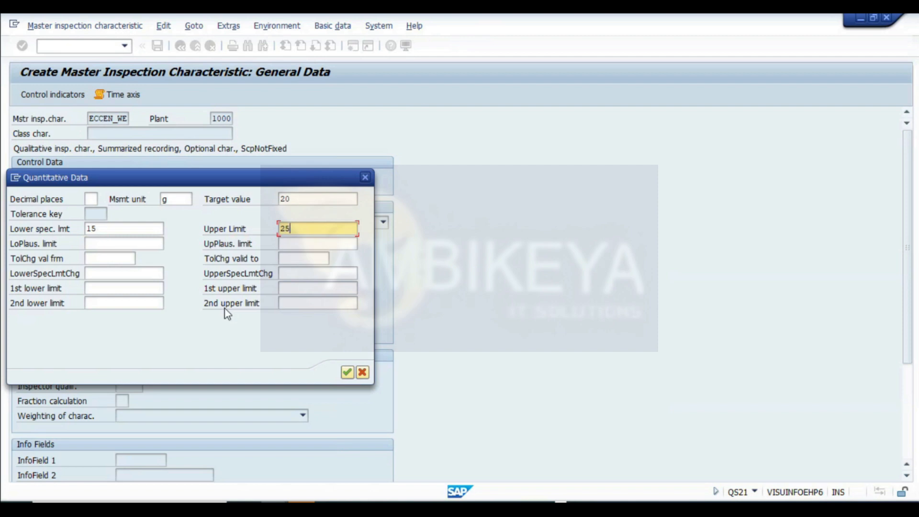
- Capture the quantitative data dialog and paste the screenshot into the CALIBRATION sheet of the SAP_PM_AMB_B1 workbook
{"action": "key", "text": "super+shift+s"}
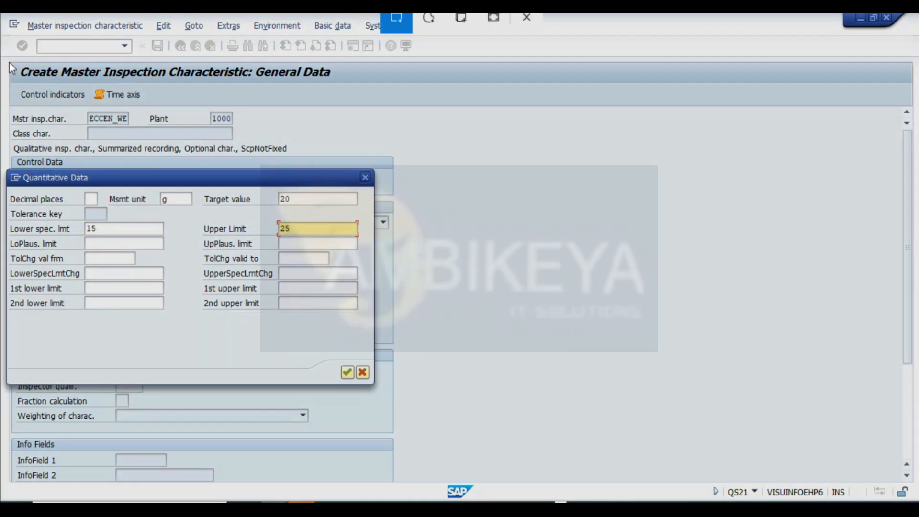
{"action": "left_click_drag", "start_coordinate": [4, 55], "coordinate": [417, 484]}
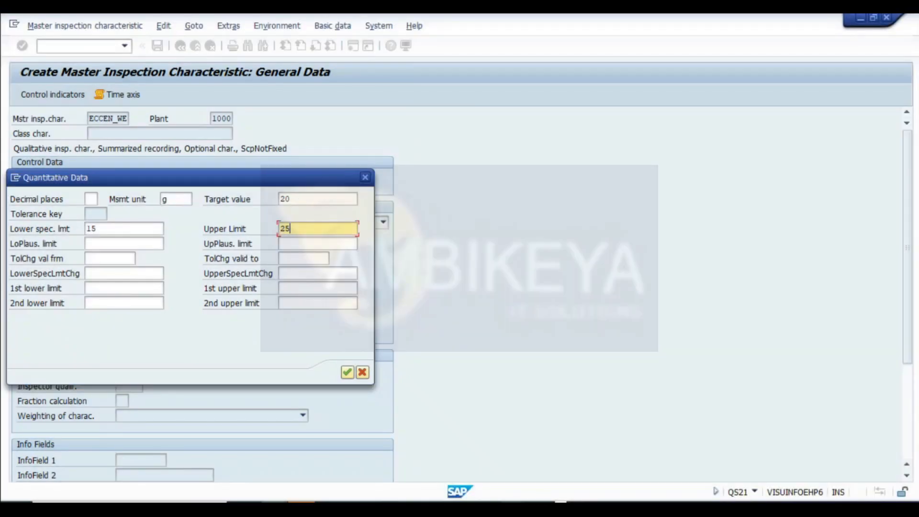
{"action": "left_click", "coordinate": [516, 507]}
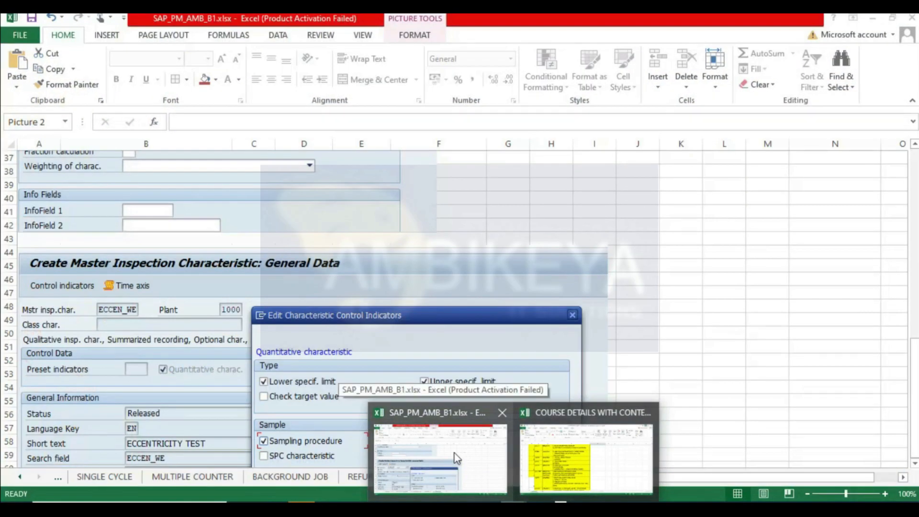
{"action": "left_click", "coordinate": [455, 453]}
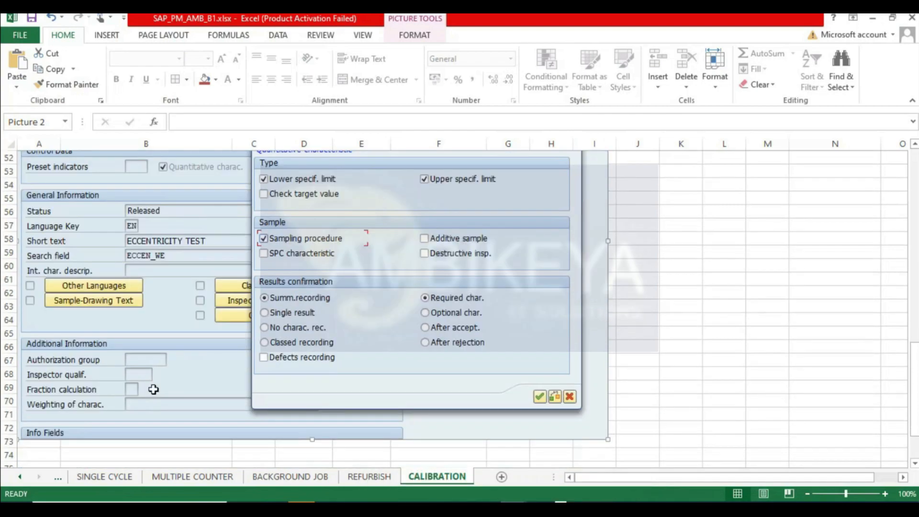
{"action": "scroll", "coordinate": [153, 389], "scroll_direction": "down", "scroll_amount": 4}
{"action": "left_click", "coordinate": [42, 306]}
{"action": "key", "text": "ctrl+v"}
{"action": "key", "text": "alt+Tab"}
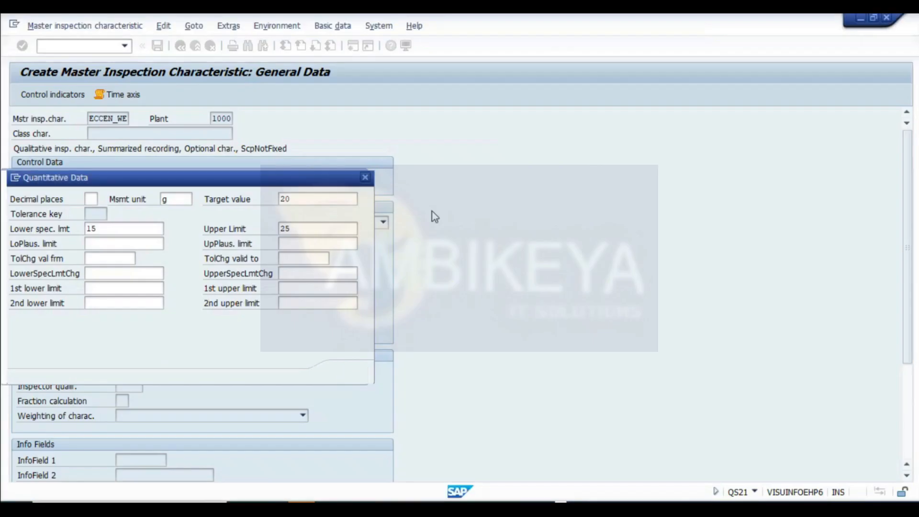
{"action": "left_click", "coordinate": [515, 507]}
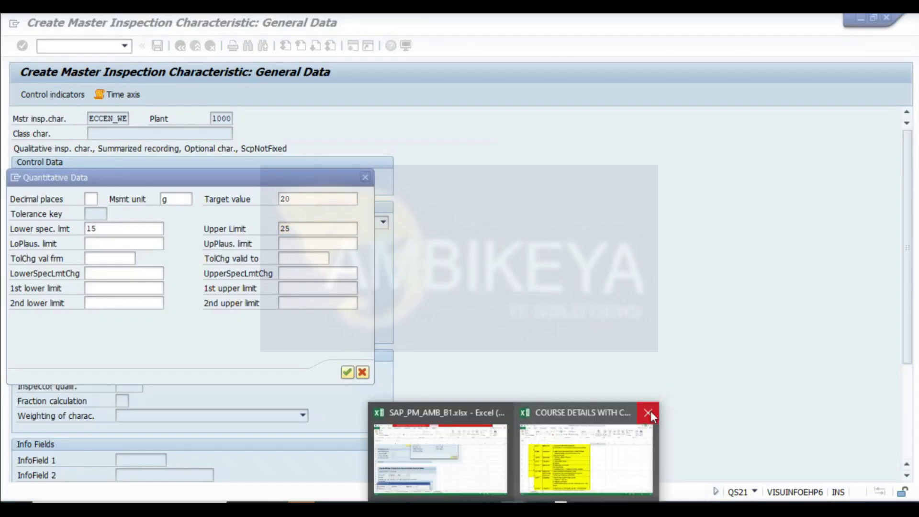
{"action": "left_click", "coordinate": [650, 411]}
{"action": "left_click", "coordinate": [405, 286]}
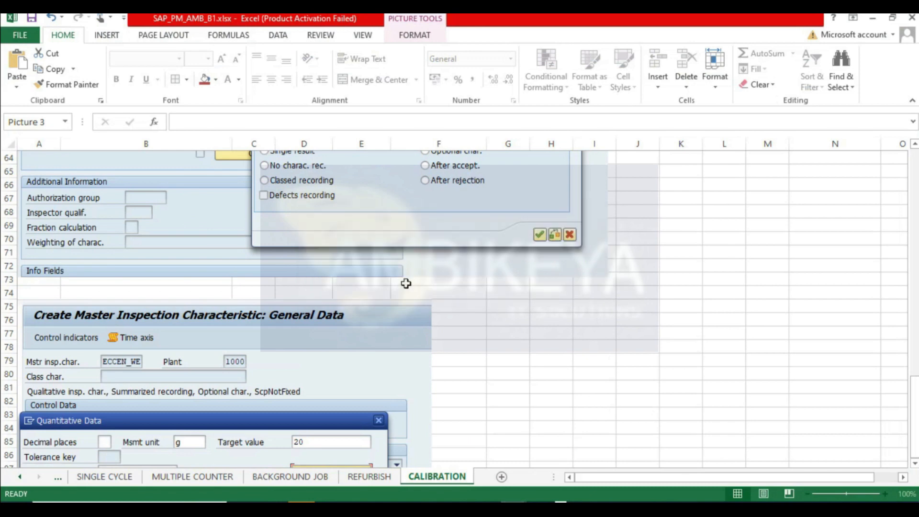
{"action": "key", "text": "alt+Tab"}
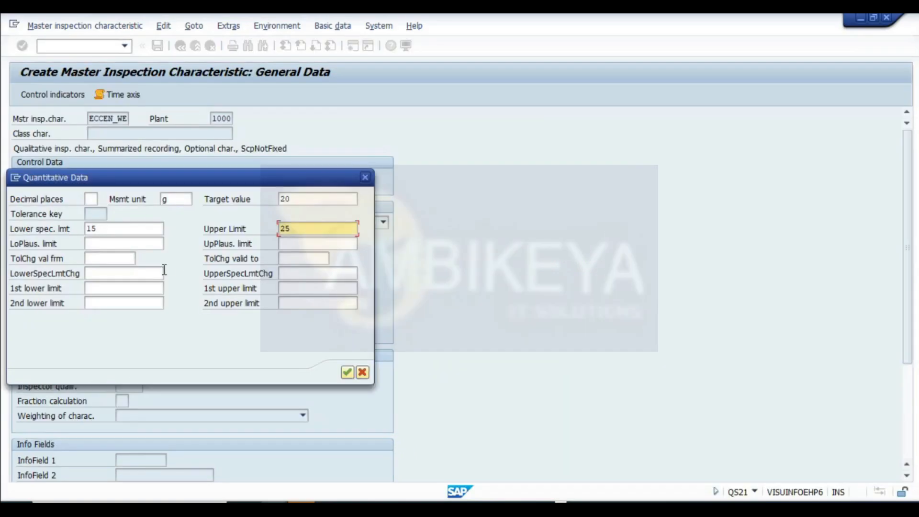
- Confirm the quantitative data and save the master inspection characteristic ECCEN_WE
{"action": "left_click", "coordinate": [347, 372]}
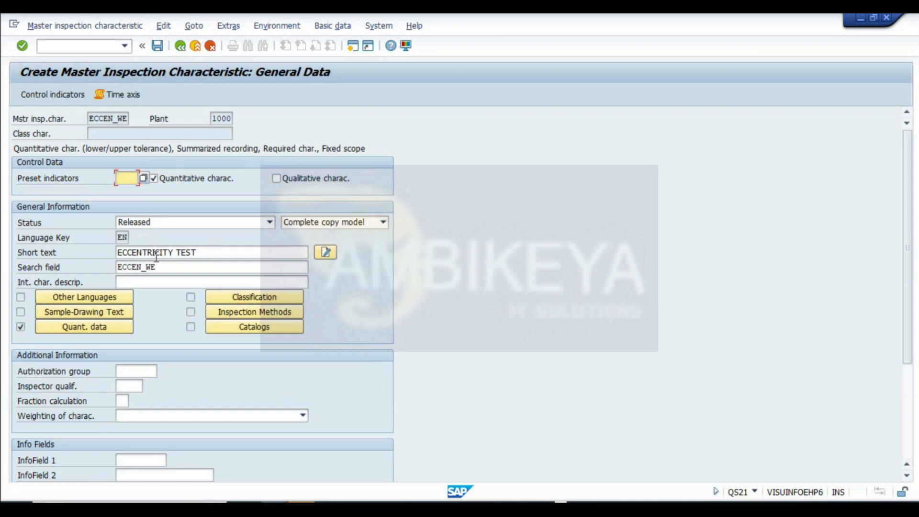
{"action": "left_click_drag", "start_coordinate": [169, 268], "coordinate": [4, 283]}
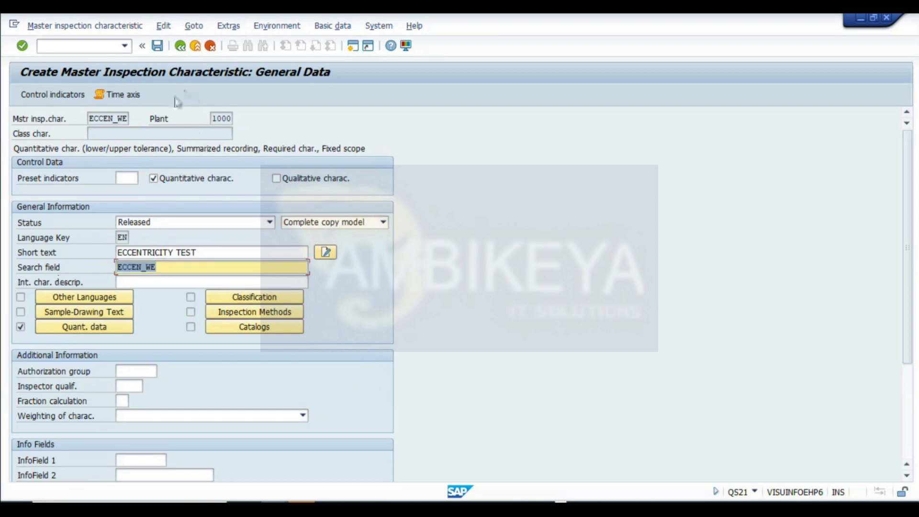
{"action": "left_click", "coordinate": [157, 46]}
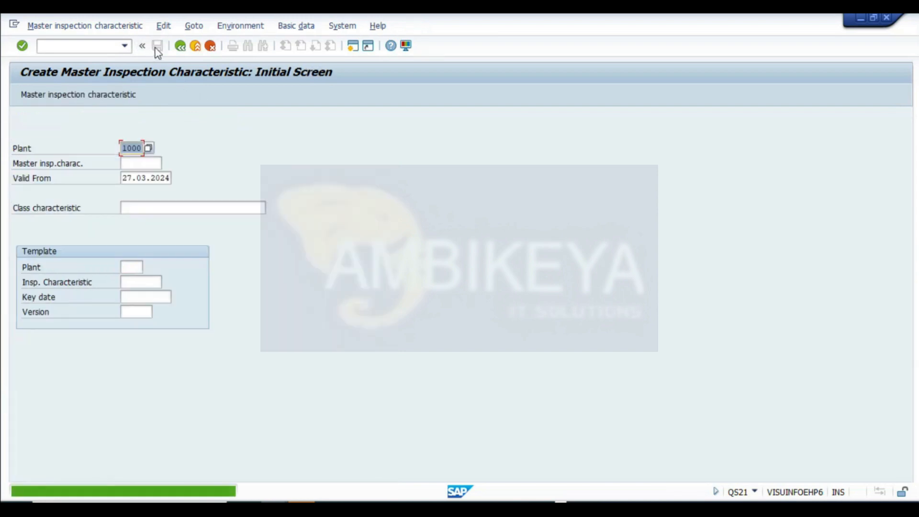
- Create a new master inspection characteristic named REPE_WG in plant 1000 and continue to its general data
{"action": "left_click", "coordinate": [141, 163]}
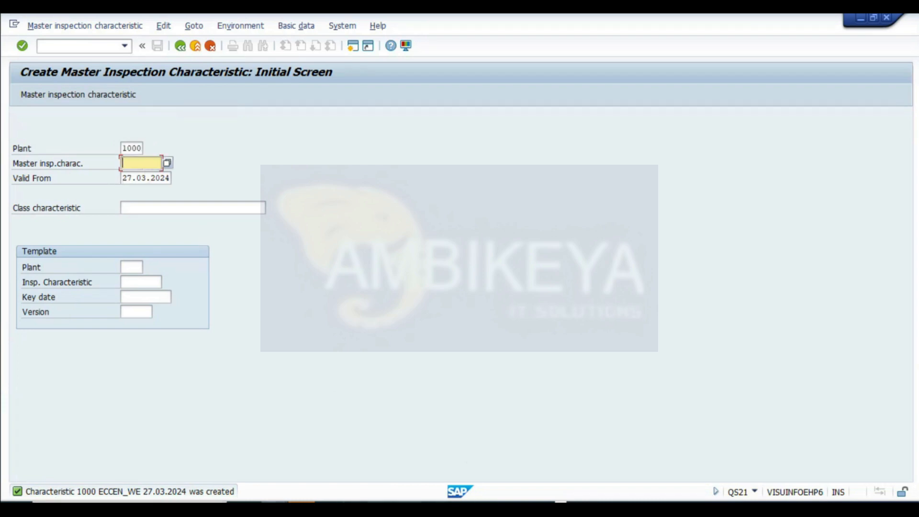
{"action": "key", "text": "alt+Tab"}
{"action": "scroll", "coordinate": [189, 309], "scroll_direction": "down", "scroll_amount": 3}
{"action": "left_click_drag", "start_coordinate": [98, 290], "coordinate": [149, 294]}
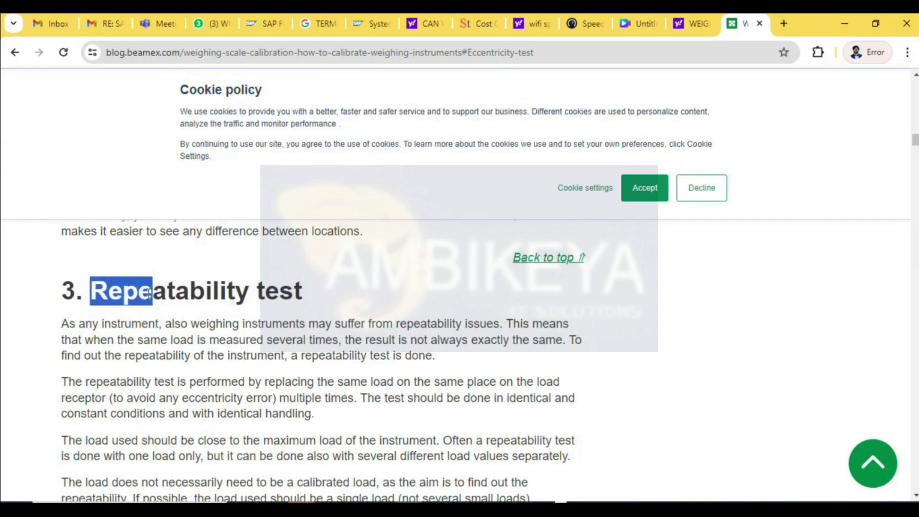
{"action": "key", "text": "ctrl+c"}
{"action": "key", "text": "alt+Tab"}
{"action": "key", "text": "ctrl+v"}
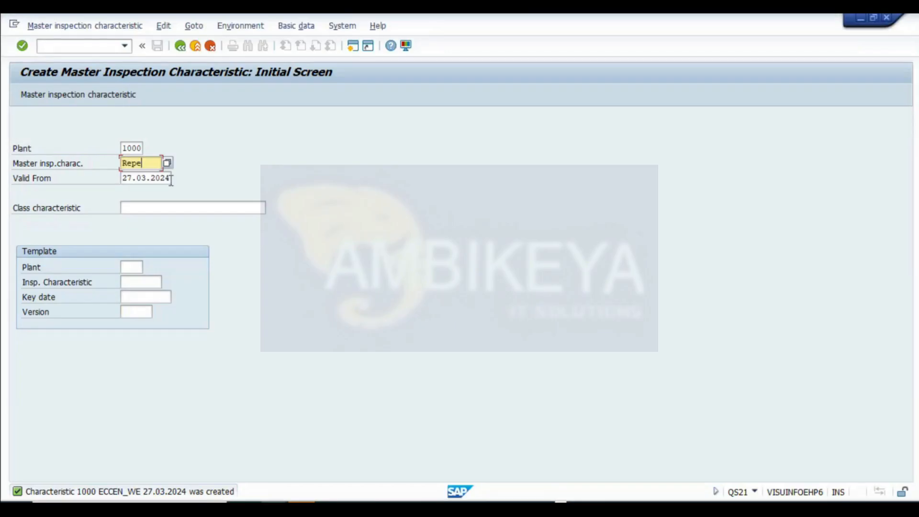
{"action": "key", "text": "BackSpace"}
{"action": "key", "text": "BackSpace"}
{"action": "key", "text": "BackSpace"}
{"action": "type", "text": "epe"}
{"action": "key", "text": "BackSpace"}
{"action": "key", "text": "BackSpace"}
{"action": "key", "text": "BackSpace"}
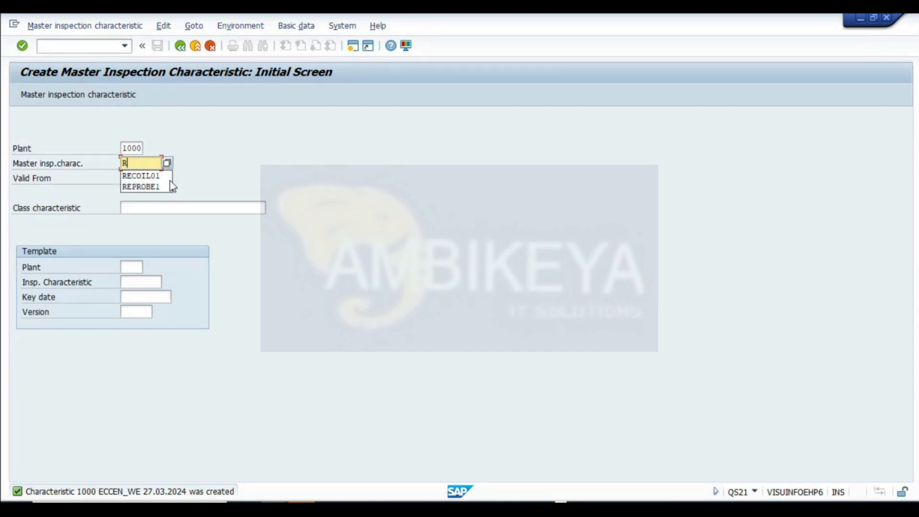
{"action": "type", "text": "EPE_WG"}
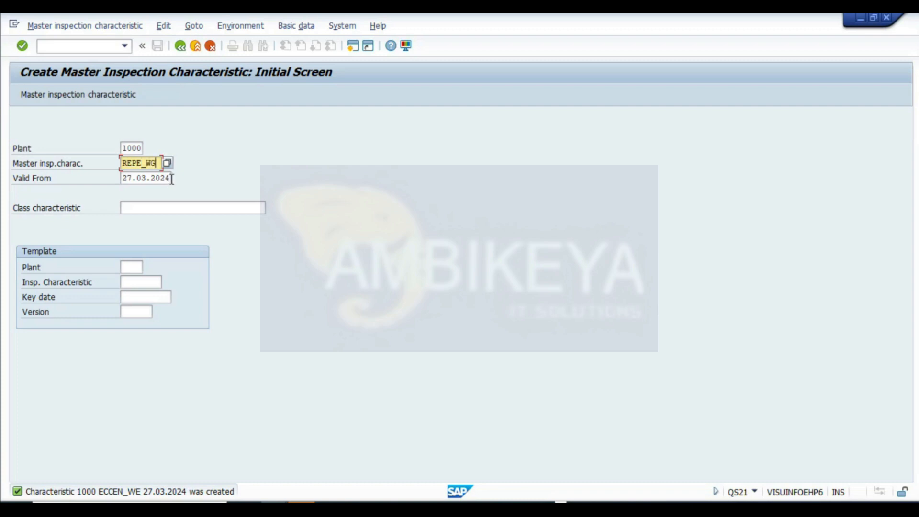
{"action": "key", "text": "Return"}
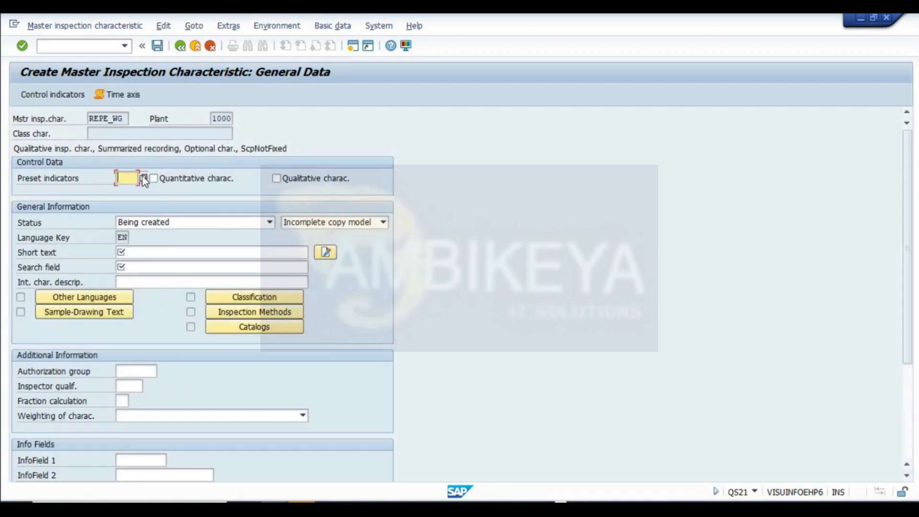
- Mark the characteristic as quantitative, set its status to Released and the copy model to Complete copy model
{"action": "left_click", "coordinate": [178, 180]}
{"action": "left_click", "coordinate": [163, 222]}
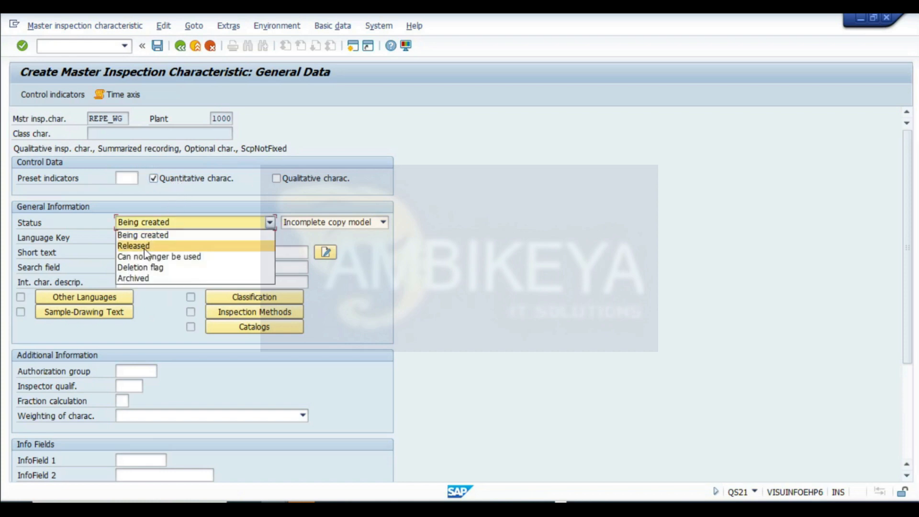
{"action": "left_click", "coordinate": [146, 245]}
{"action": "left_click", "coordinate": [344, 226]}
{"action": "left_click", "coordinate": [328, 244]}
- Enter the short text REPEATABILITY TEST and the search field REPE_WG
{"action": "left_click", "coordinate": [145, 252]}
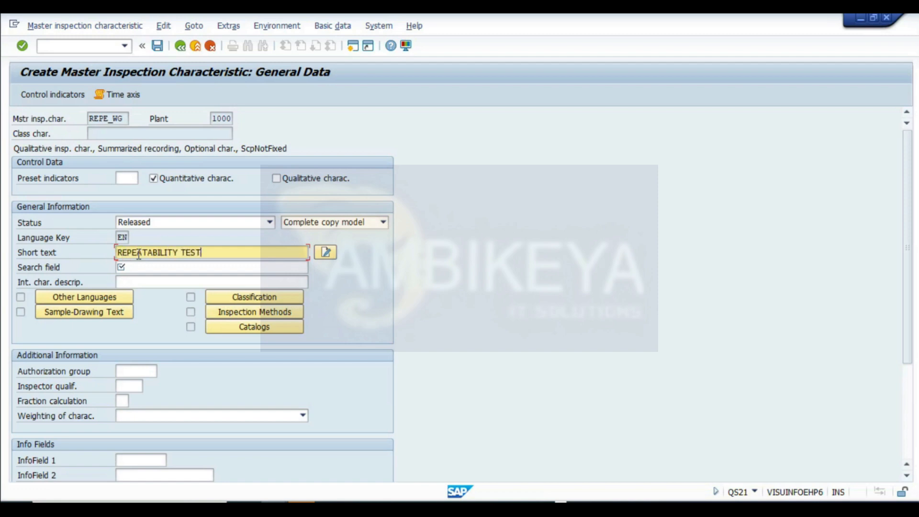
{"action": "left_click", "coordinate": [124, 266]}
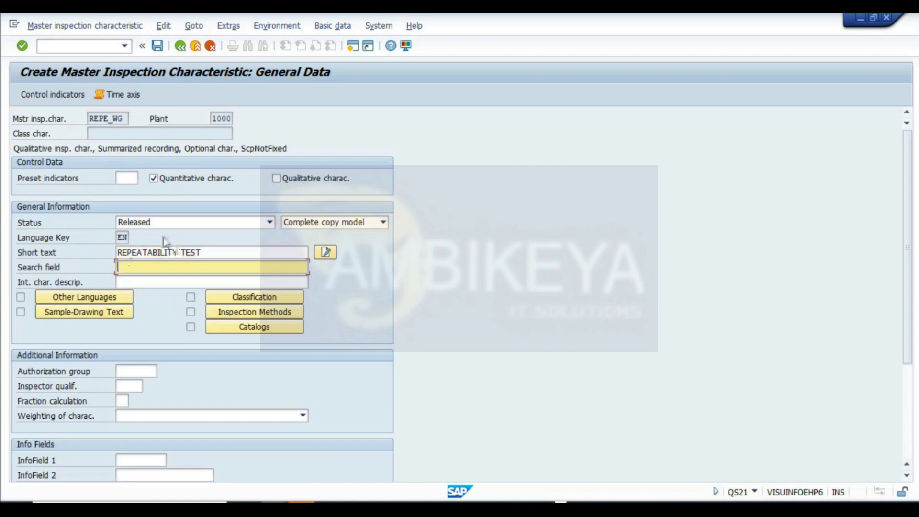
{"action": "left_click", "coordinate": [117, 120]}
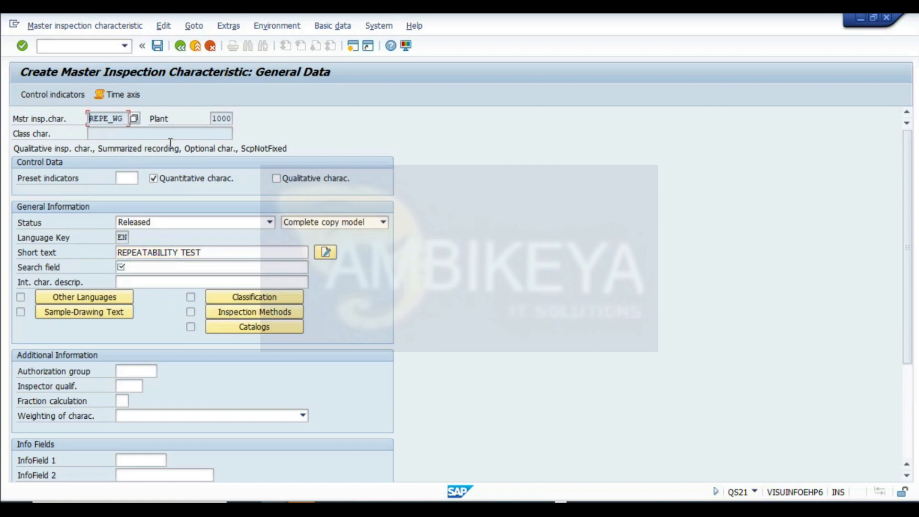
{"action": "left_click", "coordinate": [132, 267]}
{"action": "key", "text": "ctrl+v"}
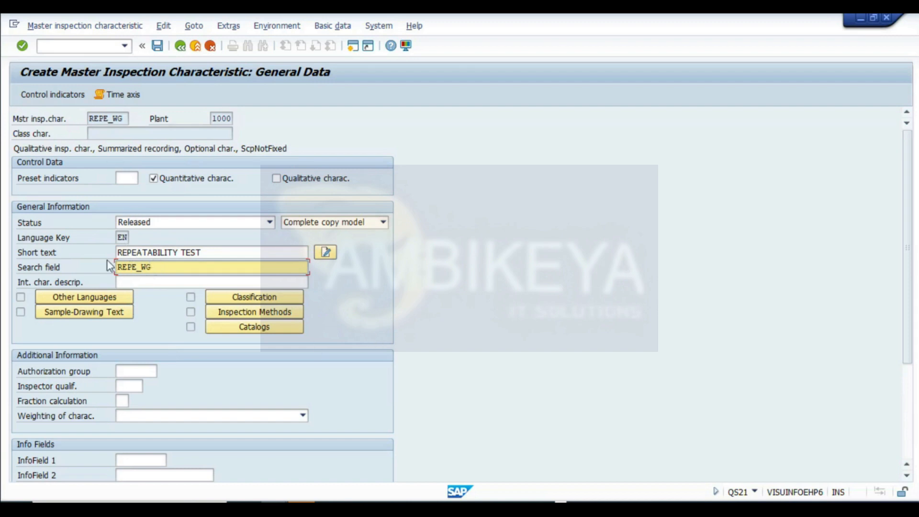
- Set the control indicators to lower and upper specification limits with sampling procedure, keeping the remaining defaults
{"action": "left_click", "coordinate": [53, 95]}
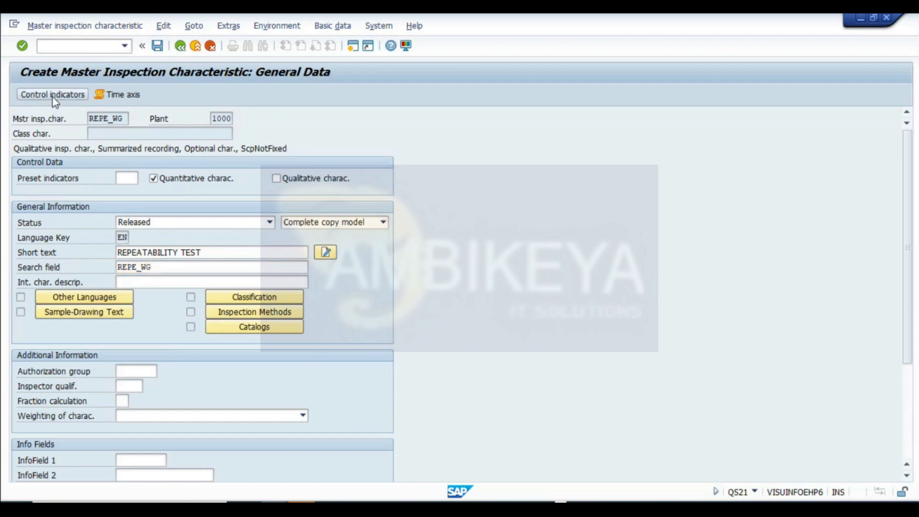
{"action": "left_click", "coordinate": [73, 201]}
{"action": "left_click", "coordinate": [234, 202]}
{"action": "left_click", "coordinate": [85, 261]}
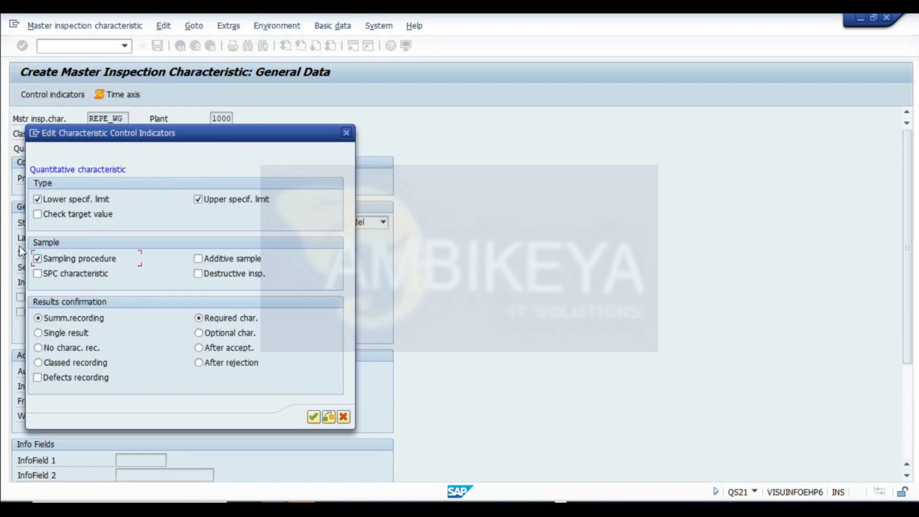
{"action": "left_click", "coordinate": [314, 417]}
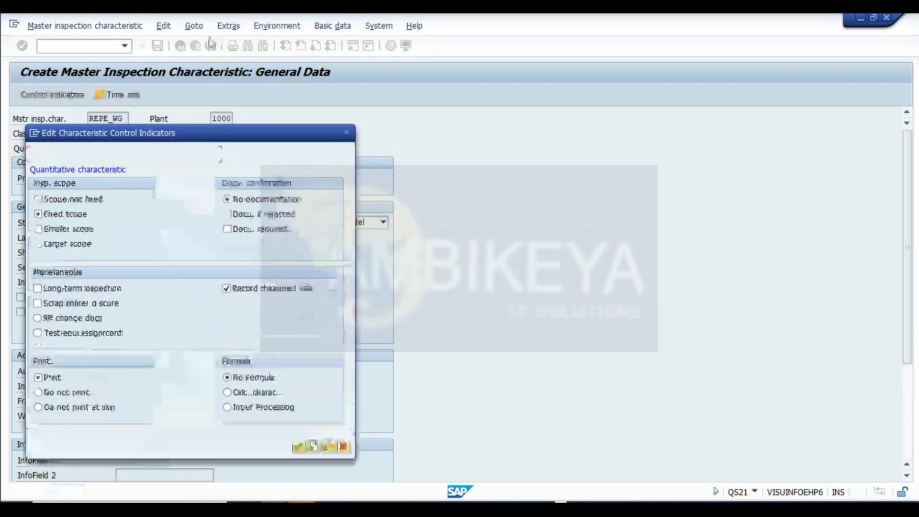
{"action": "left_click_drag", "start_coordinate": [155, 132], "coordinate": [473, 83]}
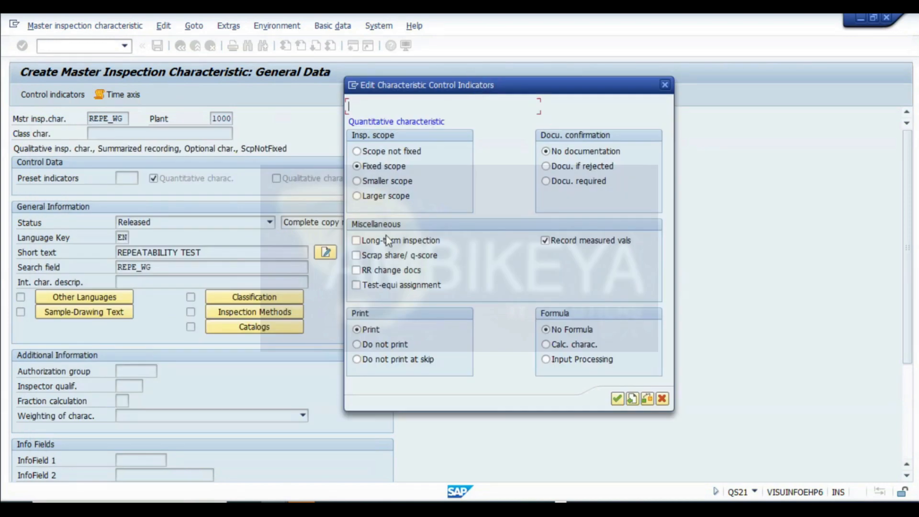
{"action": "left_click", "coordinate": [616, 398]}
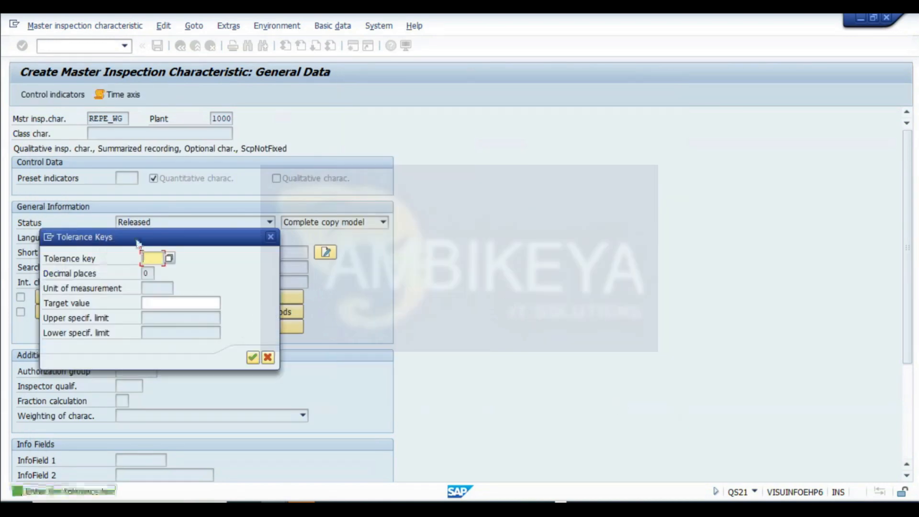
{"action": "left_click", "coordinate": [252, 357]}
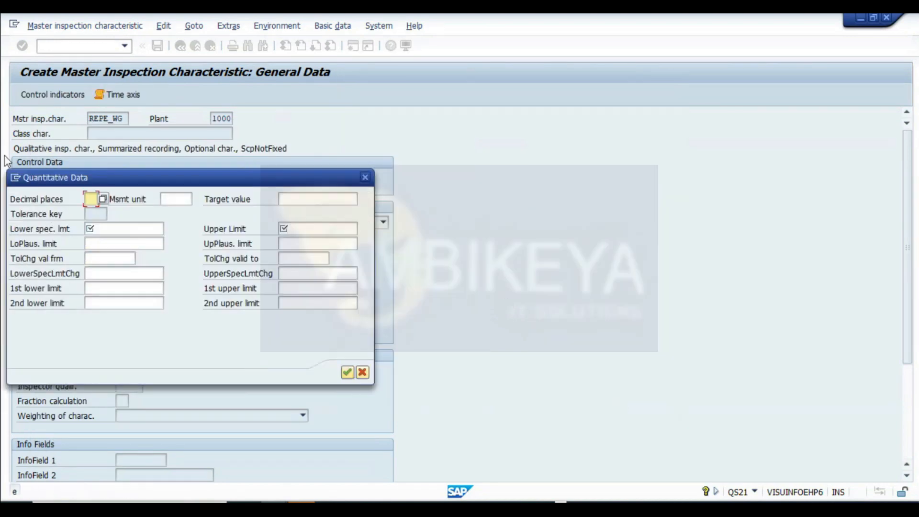
- Set the measurement unit to g, target value 30, lower specification limit 25 and upper limit 35
{"action": "left_click", "coordinate": [103, 229]}
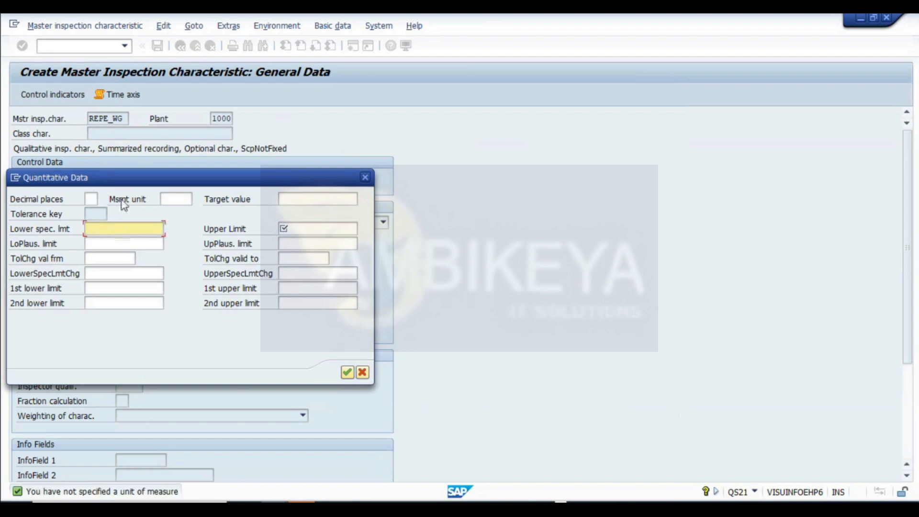
{"action": "left_click", "coordinate": [172, 199]}
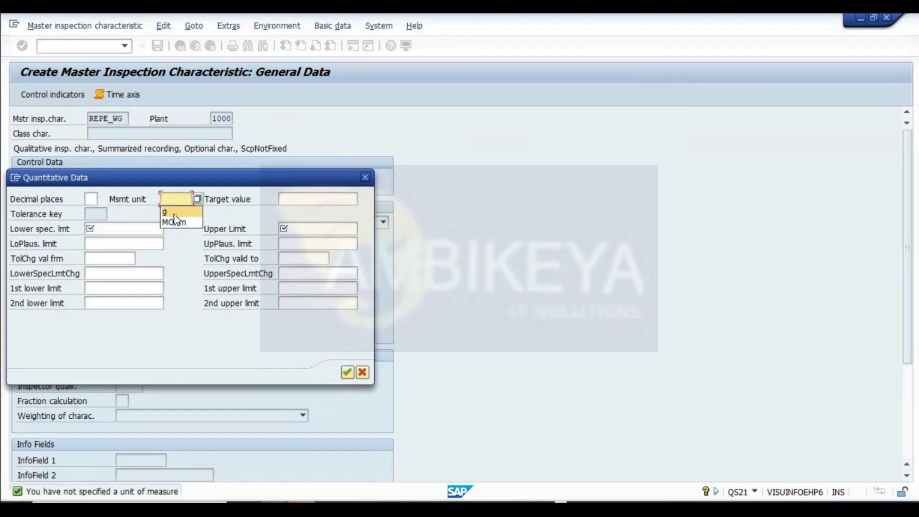
{"action": "left_click", "coordinate": [175, 211]}
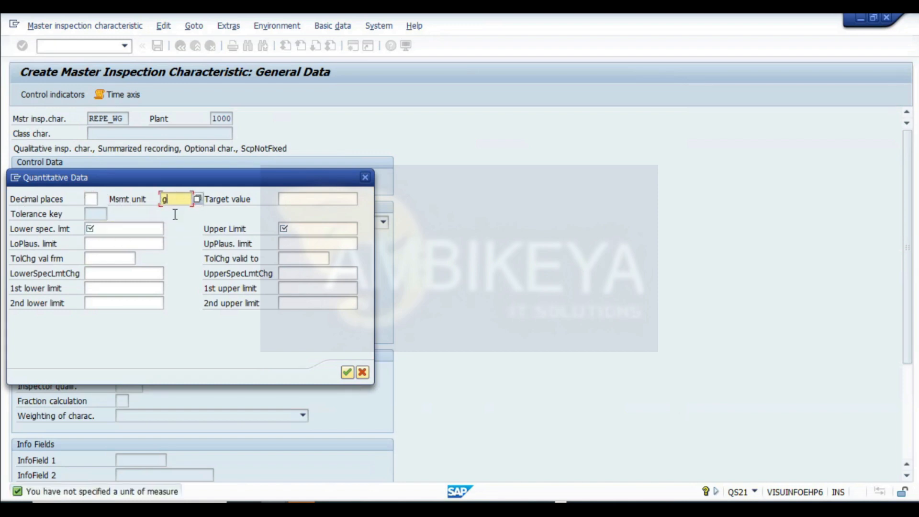
{"action": "left_click", "coordinate": [307, 199]}
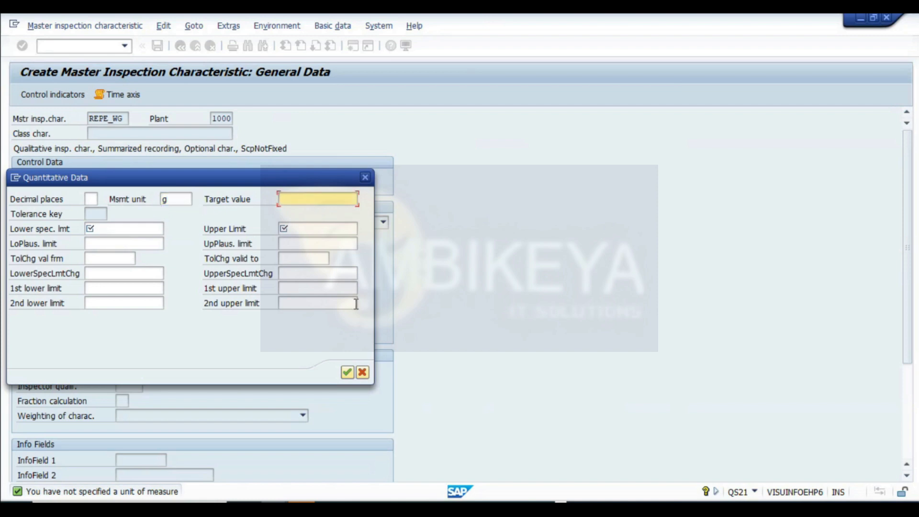
{"action": "left_click", "coordinate": [119, 229]}
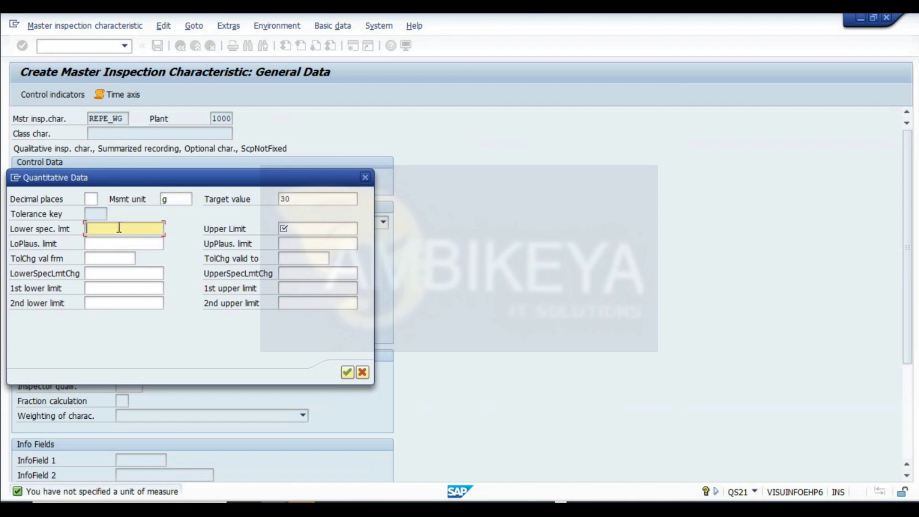
{"action": "type", "text": "25"}
{"action": "key", "text": "Tab"}
{"action": "type", "text": "35"}
{"action": "key", "text": "Return"}
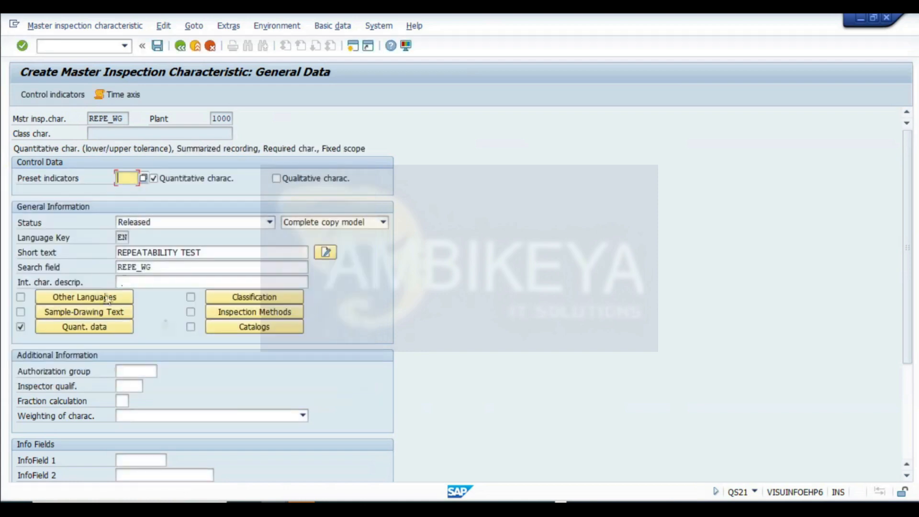
- Review the quantitative data and control indicators of the characteristic
{"action": "left_click", "coordinate": [85, 327]}
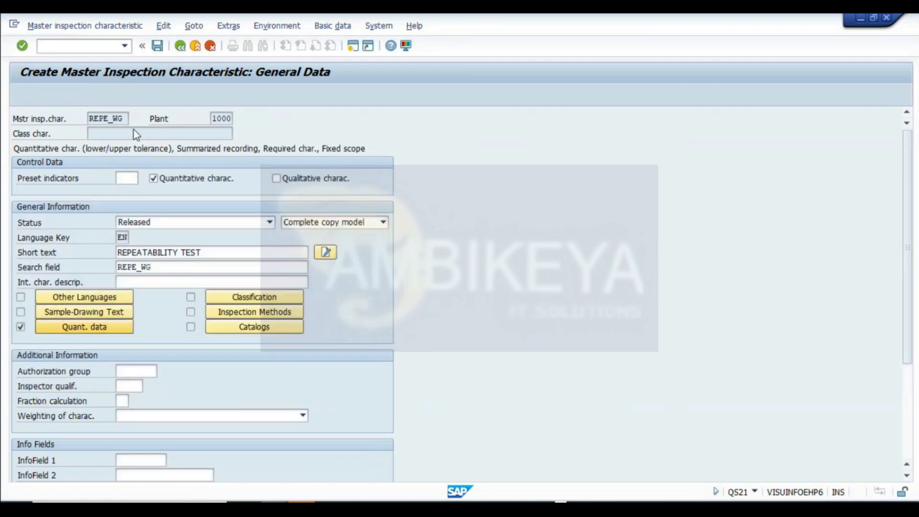
{"action": "left_click", "coordinate": [365, 177]}
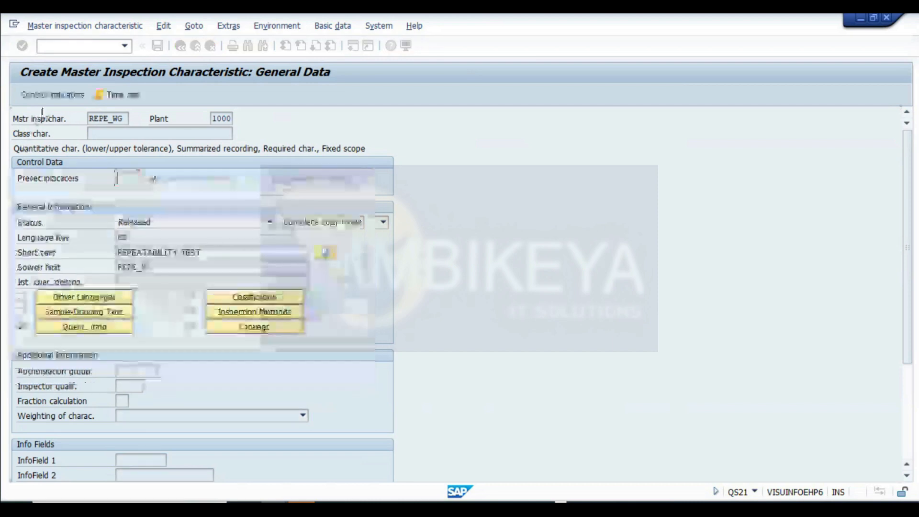
{"action": "left_click", "coordinate": [45, 95]}
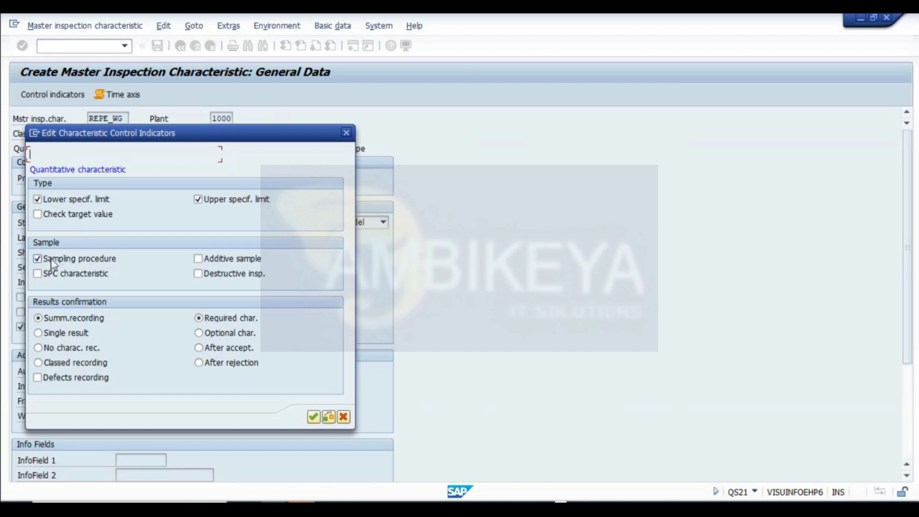
{"action": "left_click", "coordinate": [314, 416]}
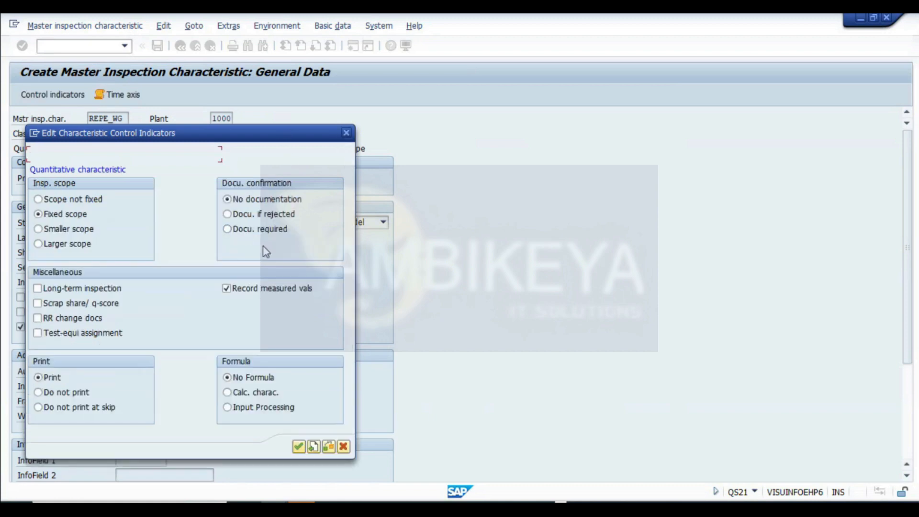
{"action": "left_click", "coordinate": [299, 446]}
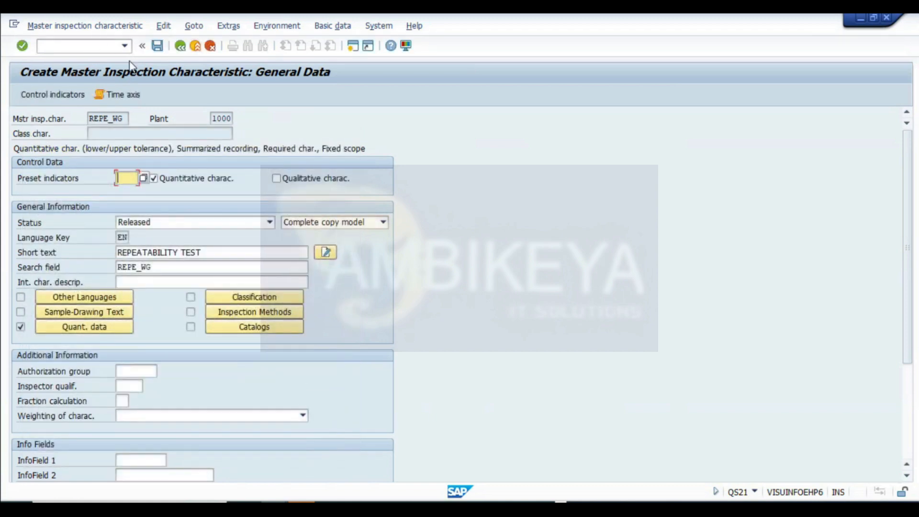
- Save the master inspection characteristic REPE_WG
{"action": "double_click", "coordinate": [161, 269]}
{"action": "left_click", "coordinate": [160, 47]}
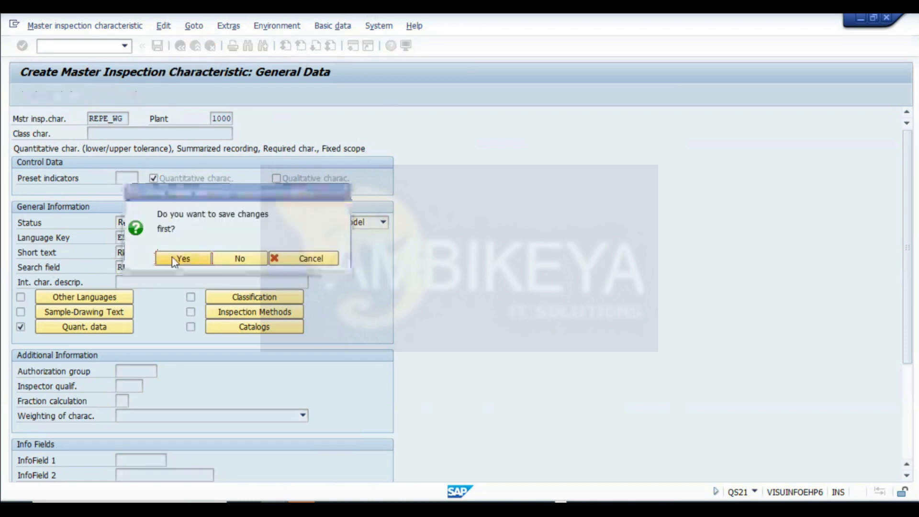
{"action": "left_click", "coordinate": [174, 259]}
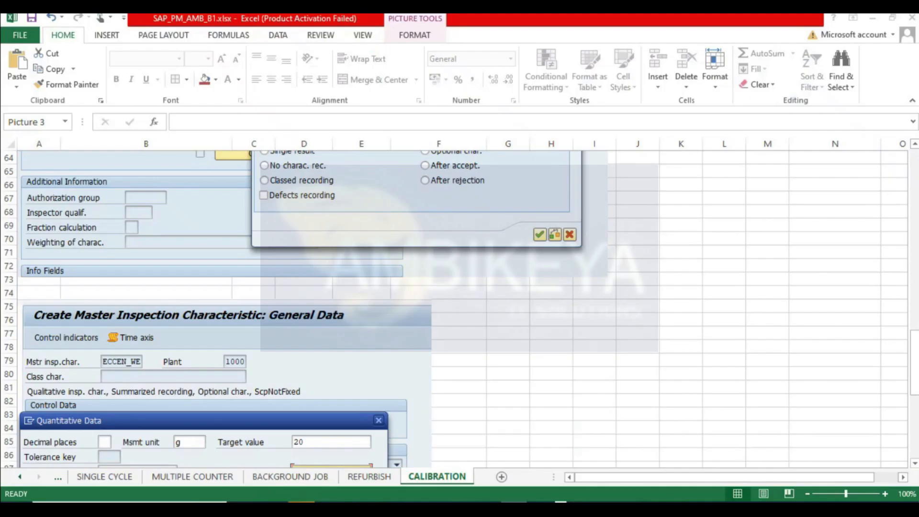
- Add REPE_WG under ECCEN_WE in the CALIBRATION sheet's master inspection characteristics list
{"action": "scroll", "coordinate": [469, 318], "scroll_direction": "up", "scroll_amount": 2}
{"action": "left_click_drag", "start_coordinate": [915, 343], "coordinate": [915, 343]}
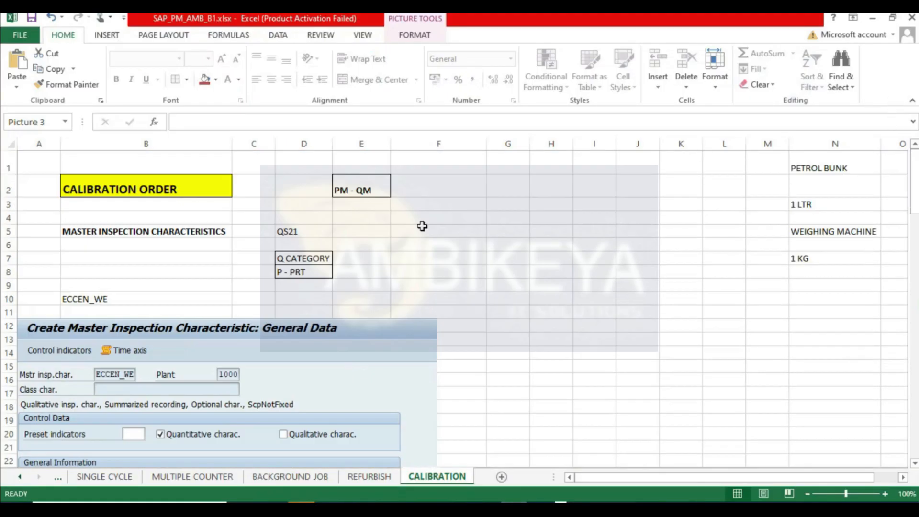
{"action": "left_click", "coordinate": [97, 287]}
{"action": "key", "text": "ctrl+v"}
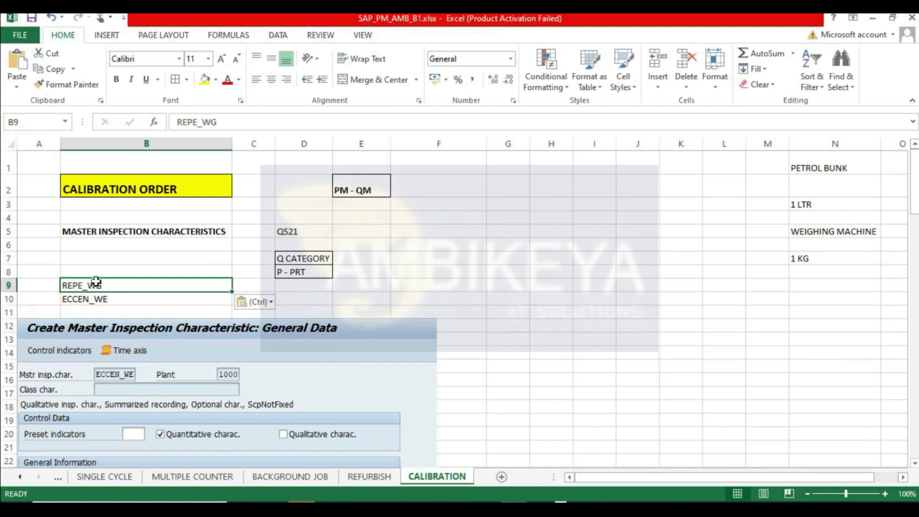
{"action": "mouse_move", "coordinate": [97, 284]}
{"action": "left_mouse_down"}
{"action": "mouse_move", "coordinate": [95, 272]}
{"action": "mouse_move", "coordinate": [89, 295]}
{"action": "mouse_move", "coordinate": [93, 261]}
{"action": "mouse_move", "coordinate": [91, 272]}
{"action": "left_mouse_up"}
{"action": "left_click", "coordinate": [90, 294]}
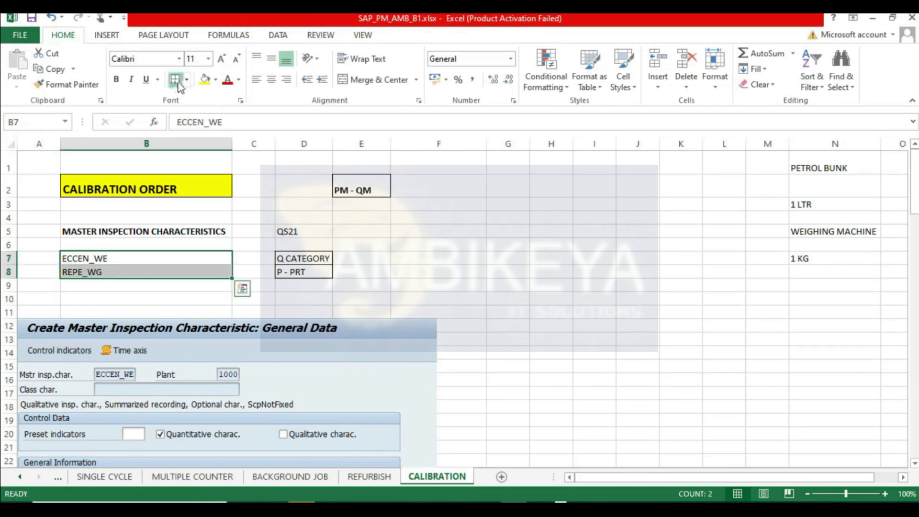
{"action": "left_click", "coordinate": [304, 232]}
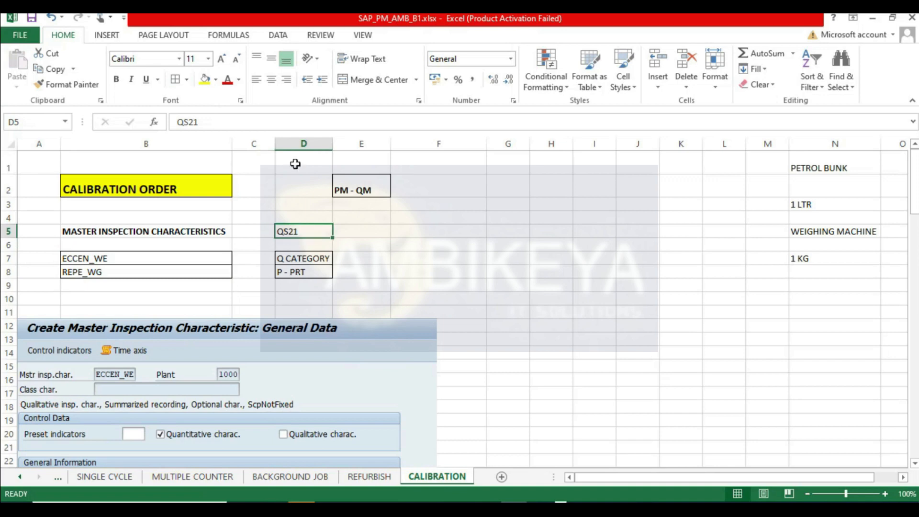
{"action": "left_click", "coordinate": [463, 297]}
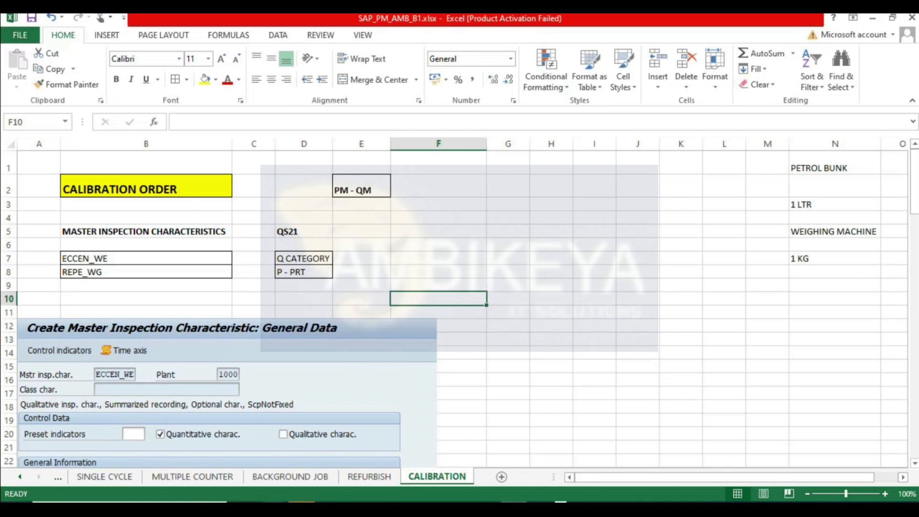
- Switch to the SAP window and start transaction IA01 to create an equipment task list
{"action": "left_click", "coordinate": [32, 17]}
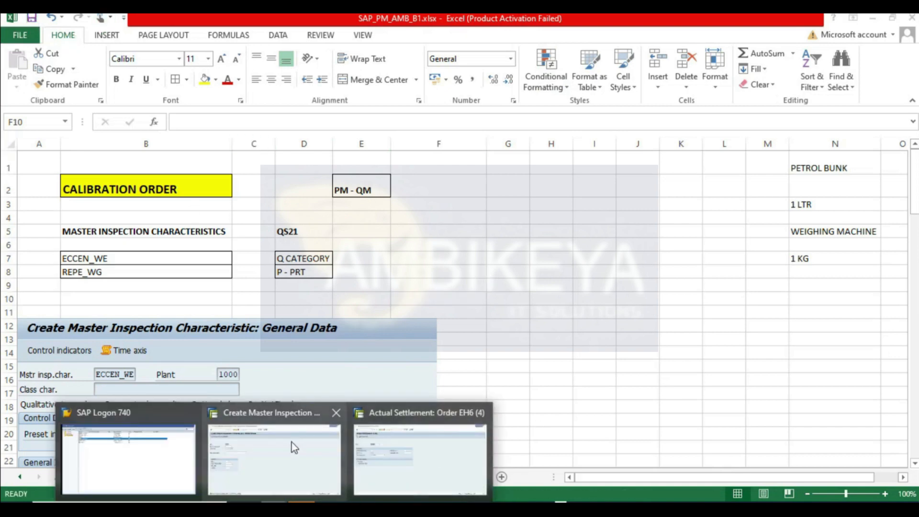
{"action": "left_click", "coordinate": [292, 455]}
{"action": "left_click", "coordinate": [180, 46]}
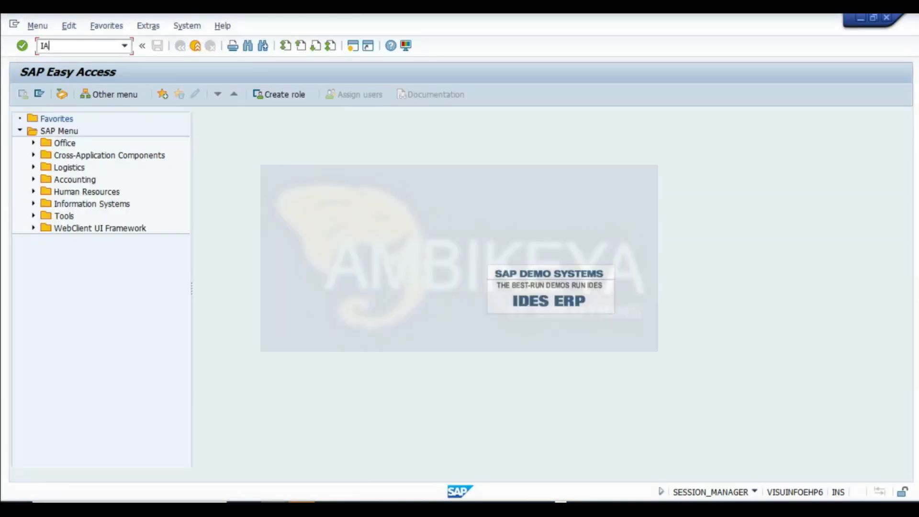
{"action": "type", "text": "IA01"}
{"action": "key", "text": "Return"}
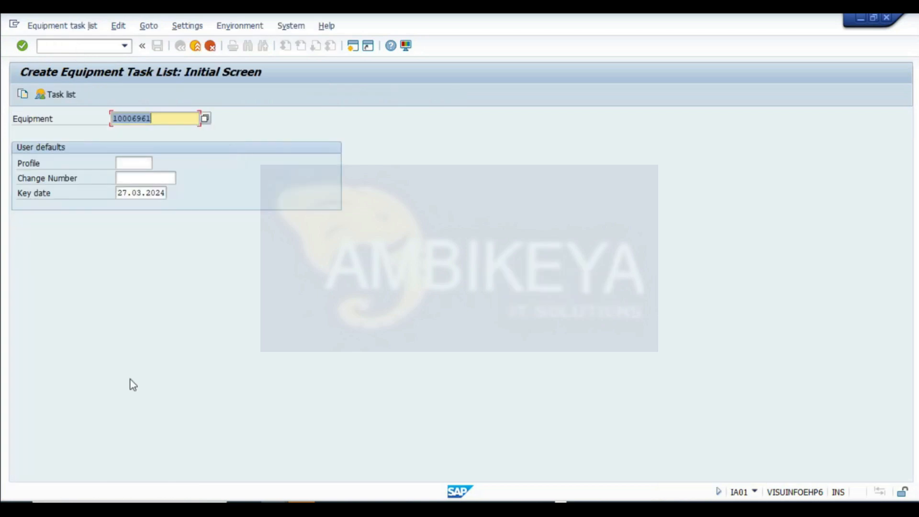
- Choose profile PM01 (Plant maintenance profile) for equipment 10006961
{"action": "left_click", "coordinate": [149, 163]}
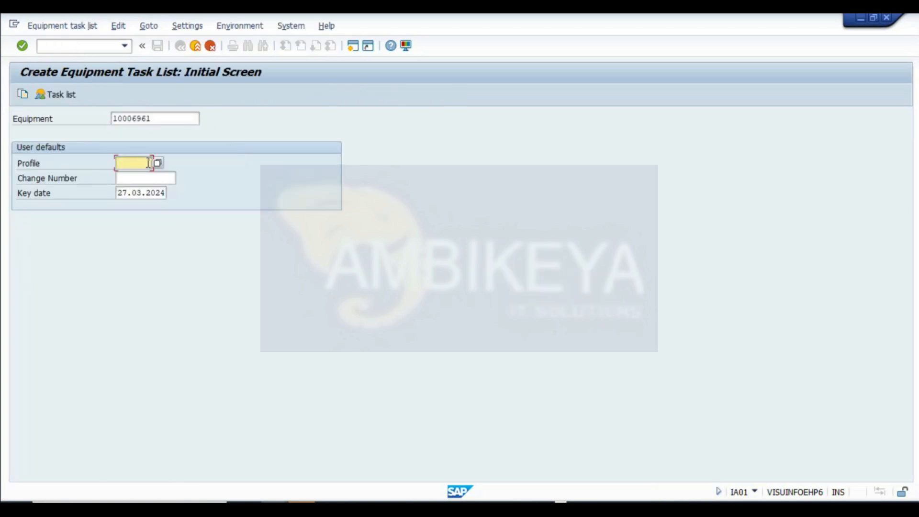
{"action": "key", "text": "Return"}
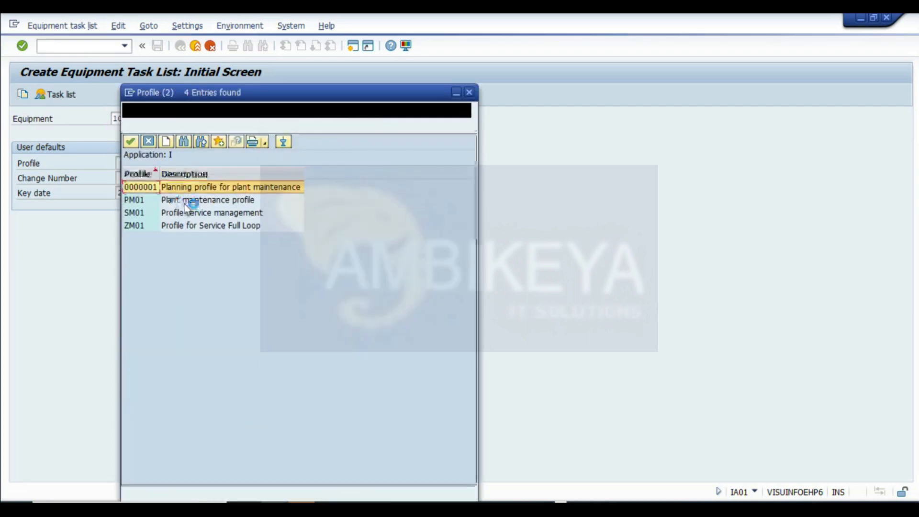
{"action": "left_click", "coordinate": [145, 201]}
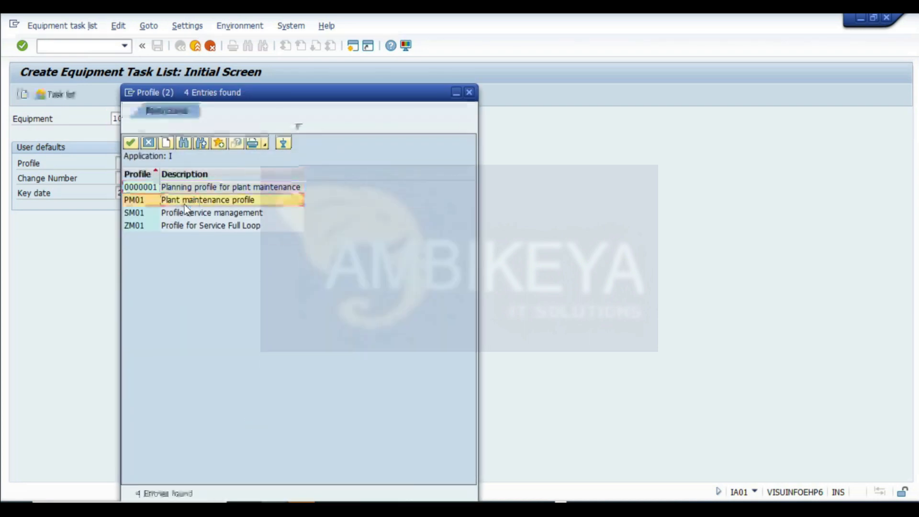
{"action": "double_click", "coordinate": [146, 206]}
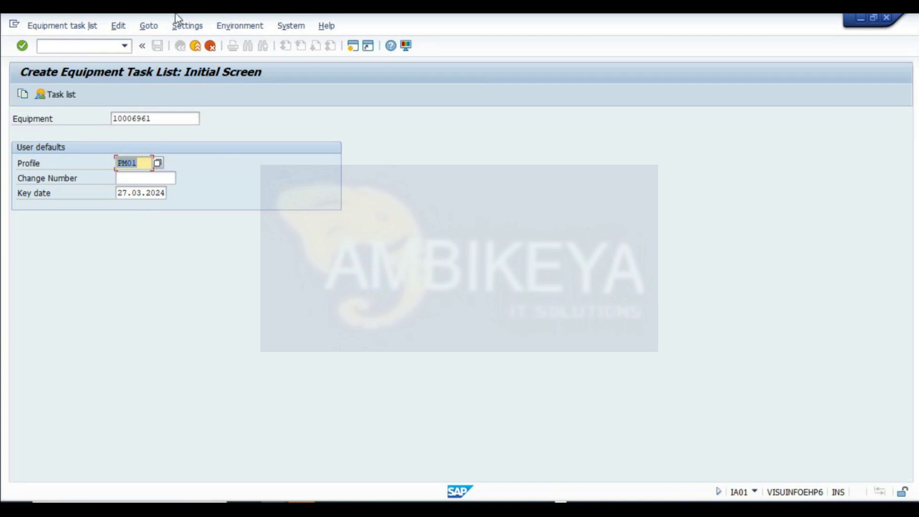
- Capture the task list initial screen and paste the snapshot into the CALIBRATION sheet
{"action": "key", "text": "super+shift+s"}
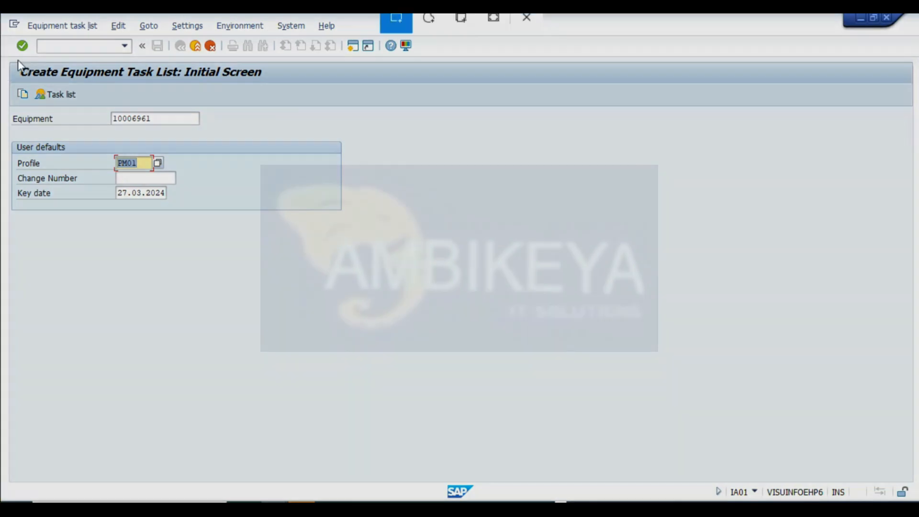
{"action": "left_click_drag", "start_coordinate": [3, 58], "coordinate": [476, 378]}
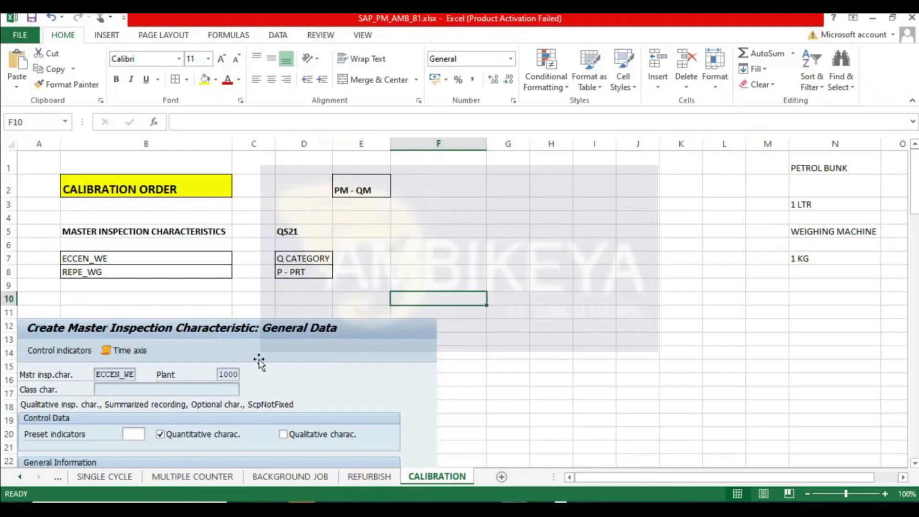
{"action": "scroll", "coordinate": [111, 331], "scroll_direction": "down", "scroll_amount": 20}
{"action": "scroll", "coordinate": [114, 314], "scroll_direction": "down", "scroll_amount": 14}
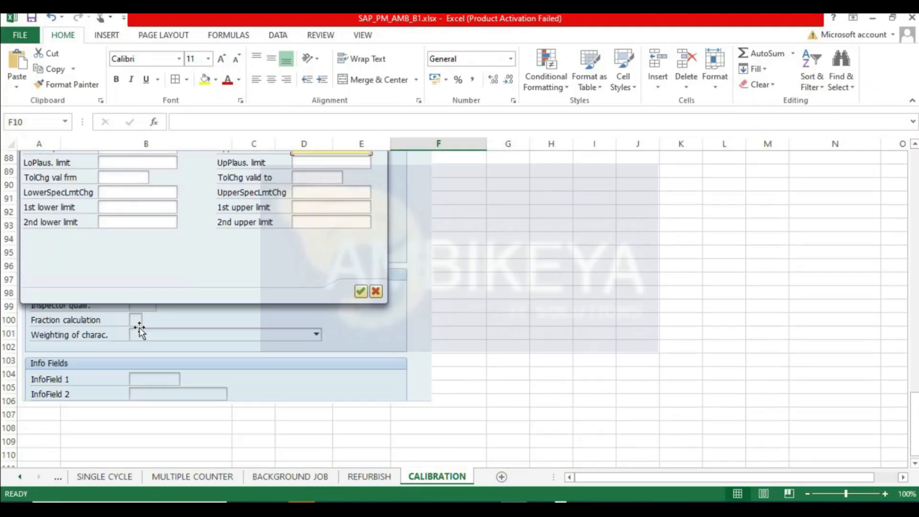
{"action": "left_click", "coordinate": [43, 185]}
{"action": "key", "text": "ctrl+v"}
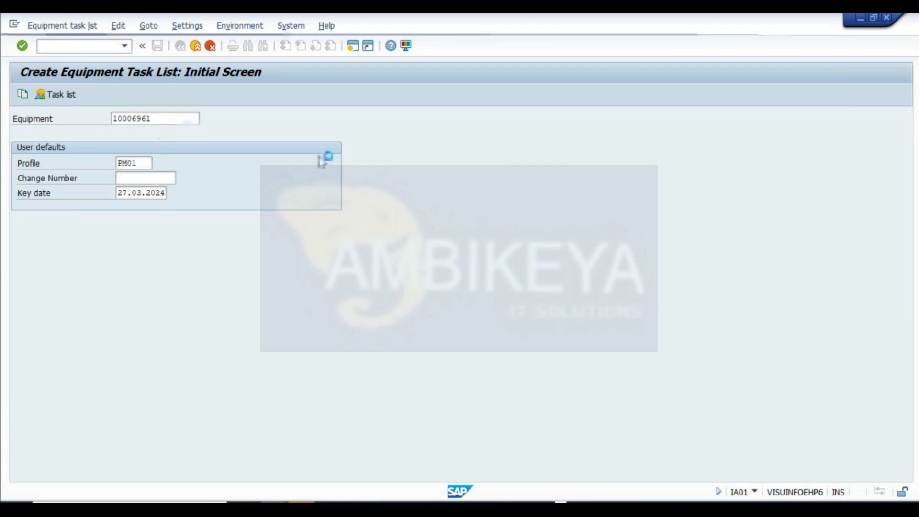
- Open the task list header and rename its description to CALIBRATION WEIGHING MACHINE
{"action": "key", "text": "Return"}
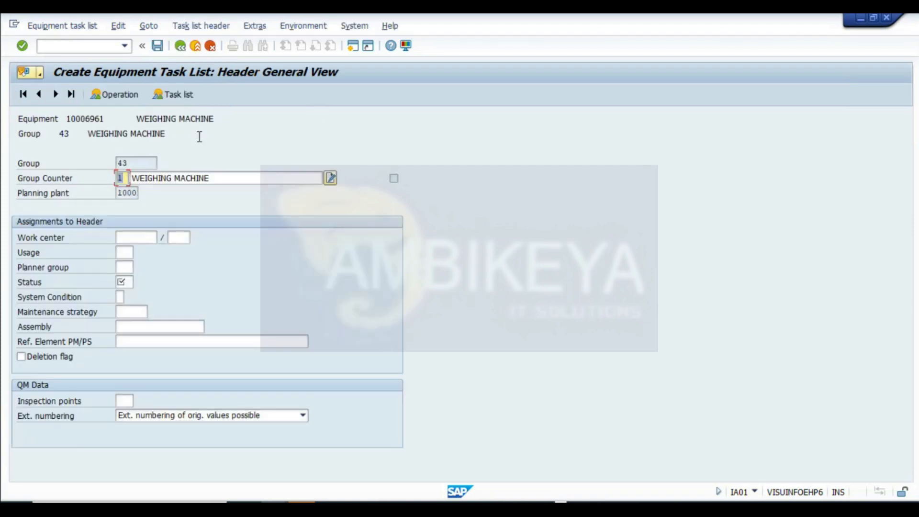
{"action": "left_click", "coordinate": [215, 178]}
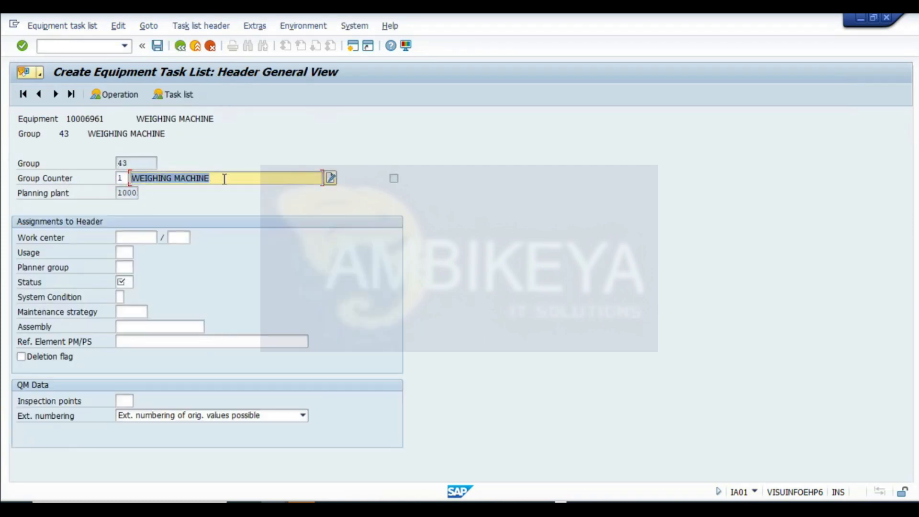
{"action": "type", "text": "CALIBRATION"}
{"action": "key", "text": "Return"}
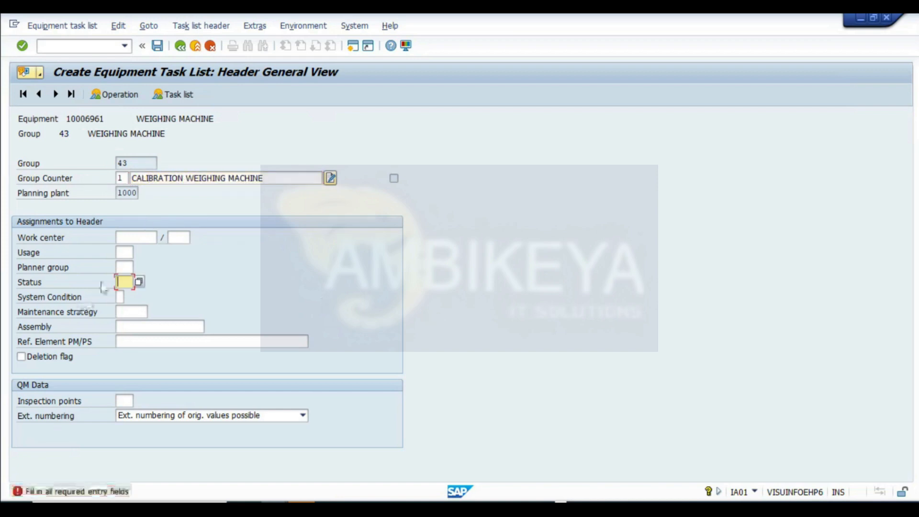
- Assign work center UT1BL1M1 in plant 1000, usage 4 and planner group SHA to the header
{"action": "left_click", "coordinate": [129, 237]}
{"action": "left_click", "coordinate": [123, 264]}
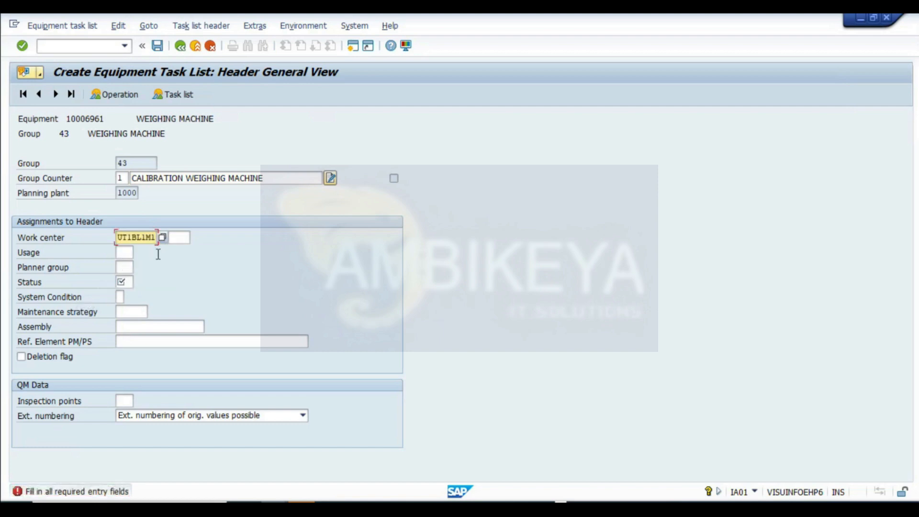
{"action": "left_click", "coordinate": [179, 237]}
{"action": "left_click", "coordinate": [179, 247]}
{"action": "left_click", "coordinate": [123, 252]}
{"action": "left_click", "coordinate": [123, 262]}
{"action": "left_click", "coordinate": [124, 267]}
{"action": "left_click", "coordinate": [125, 278]}
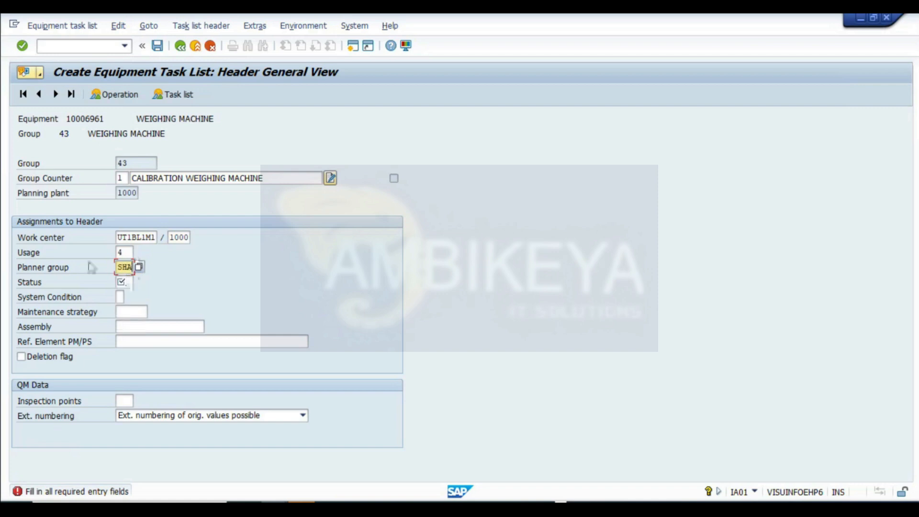
- Set status 4, system condition 0 and maintenance strategy MONKPI, then confirm the header entries
{"action": "left_click", "coordinate": [125, 281]}
{"action": "left_click", "coordinate": [127, 295]}
{"action": "left_click", "coordinate": [123, 297]}
{"action": "left_click", "coordinate": [123, 307]}
{"action": "left_click", "coordinate": [130, 311]}
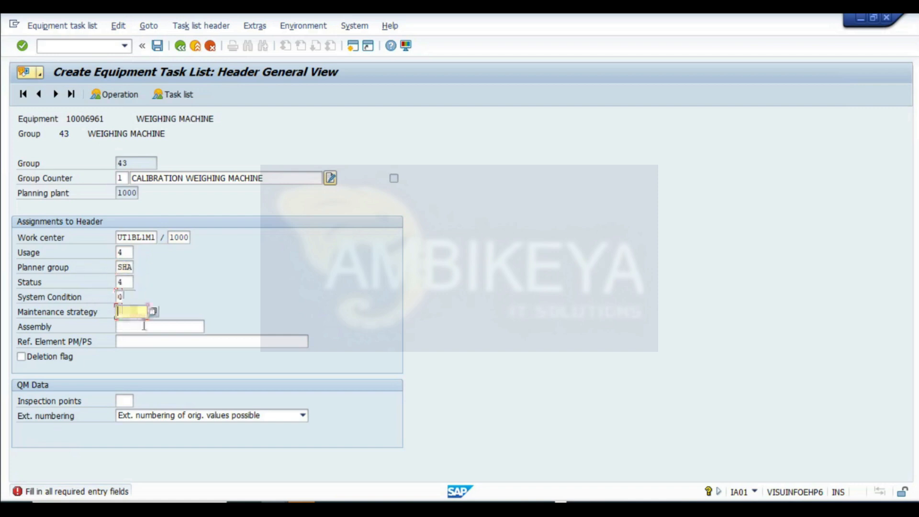
{"action": "left_click", "coordinate": [74, 313]}
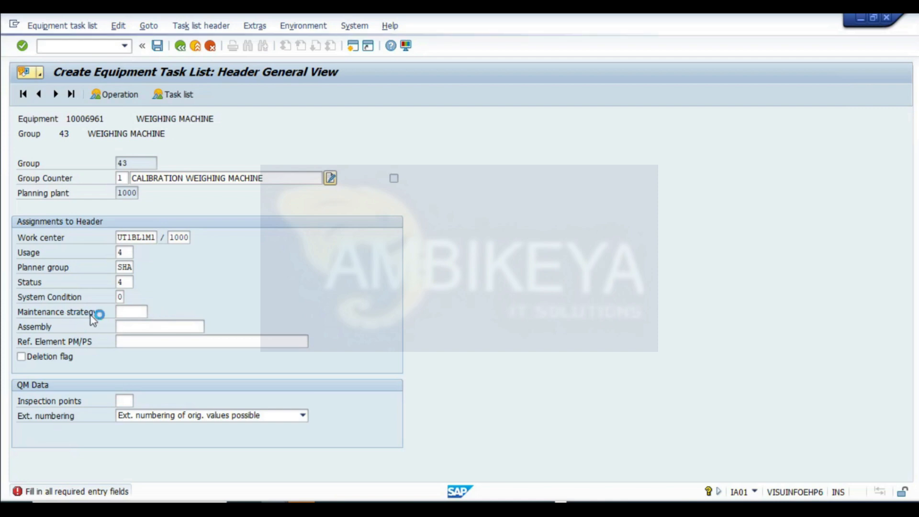
{"action": "left_click", "coordinate": [143, 314]}
{"action": "left_click", "coordinate": [155, 93]}
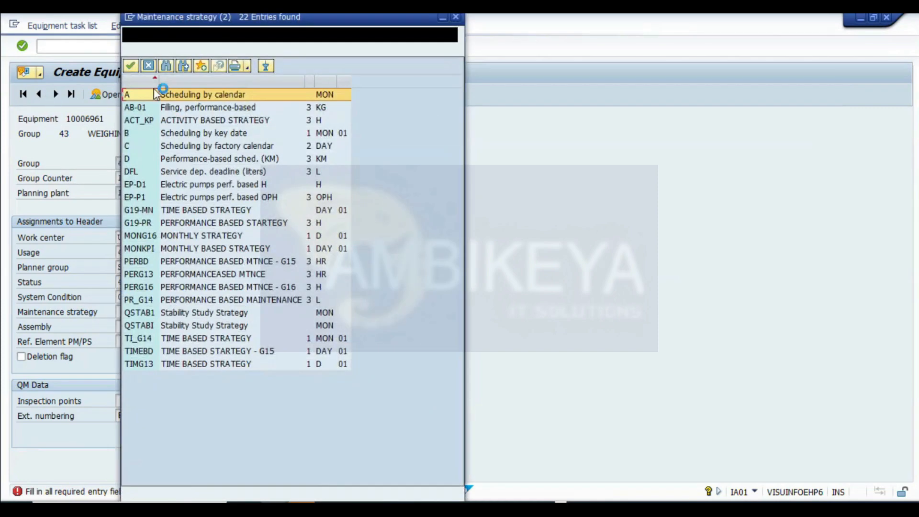
{"action": "left_click", "coordinate": [147, 251]}
{"action": "double_click", "coordinate": [143, 249]}
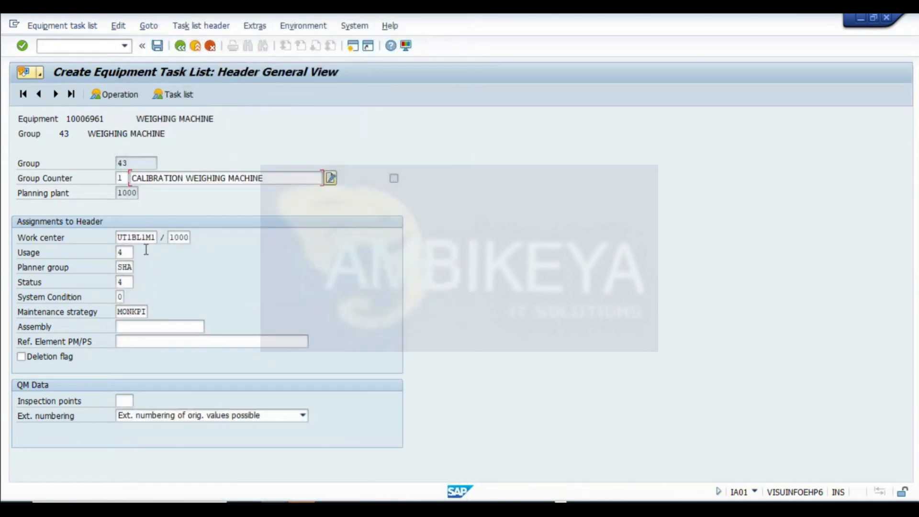
{"action": "key", "text": "Return"}
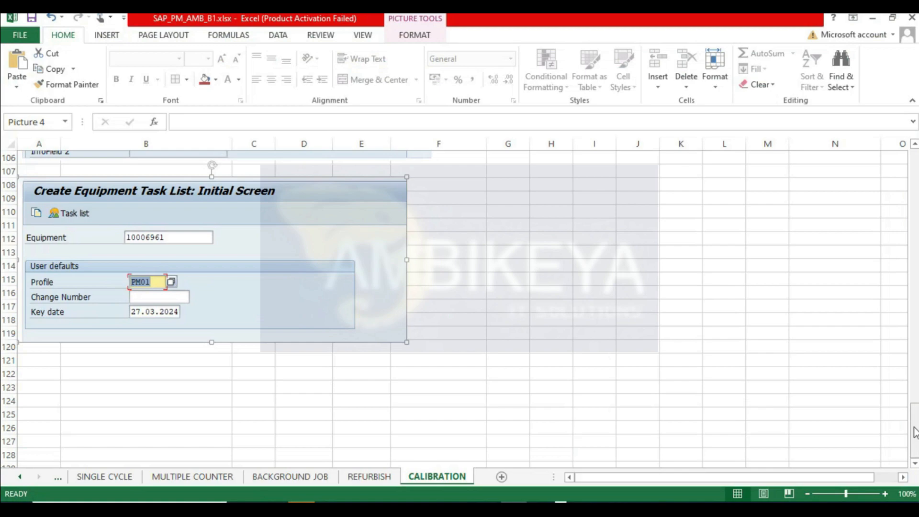
- Set the header's inspection points to 300 Inspection of equipment
{"action": "left_click_drag", "start_coordinate": [914, 431], "coordinate": [914, 153]}
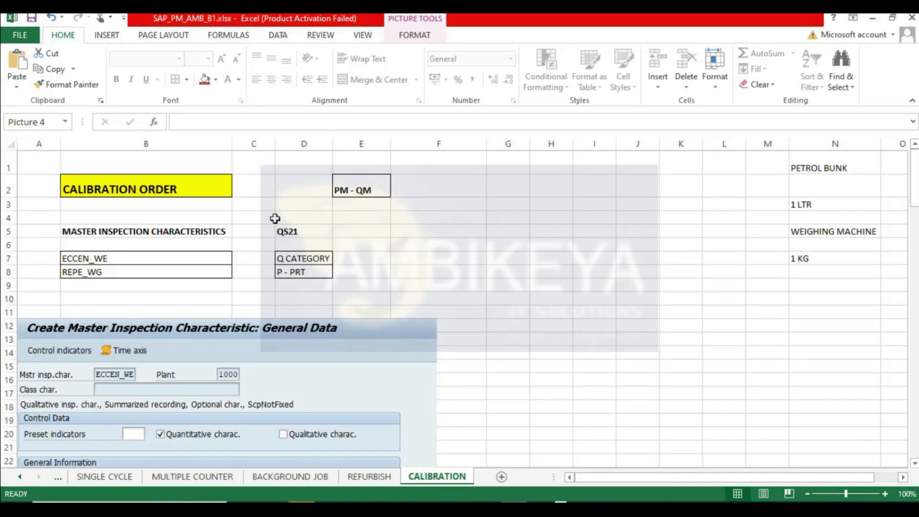
{"action": "left_click", "coordinate": [354, 189]}
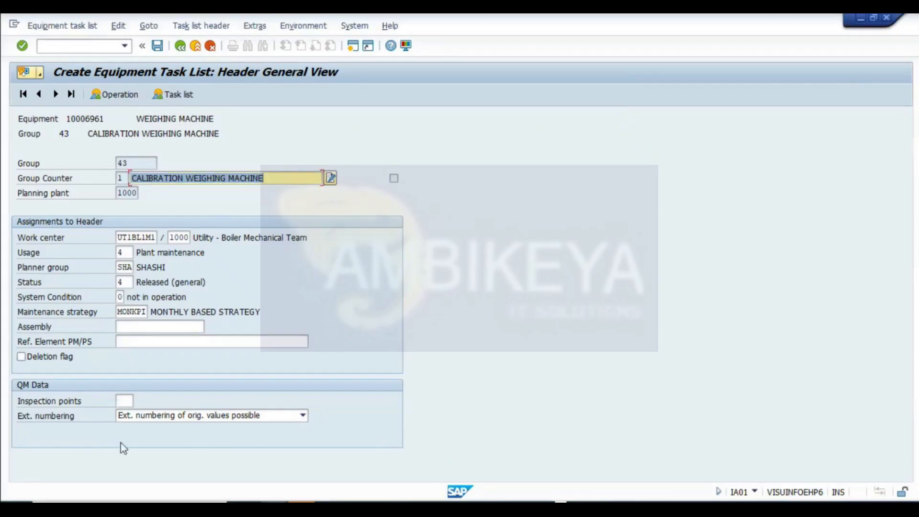
{"action": "key", "text": "Return"}
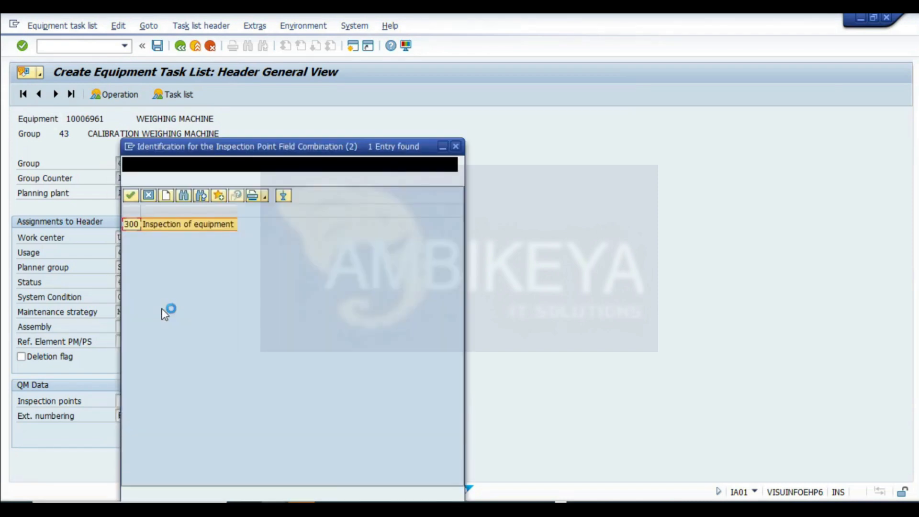
{"action": "double_click", "coordinate": [174, 228]}
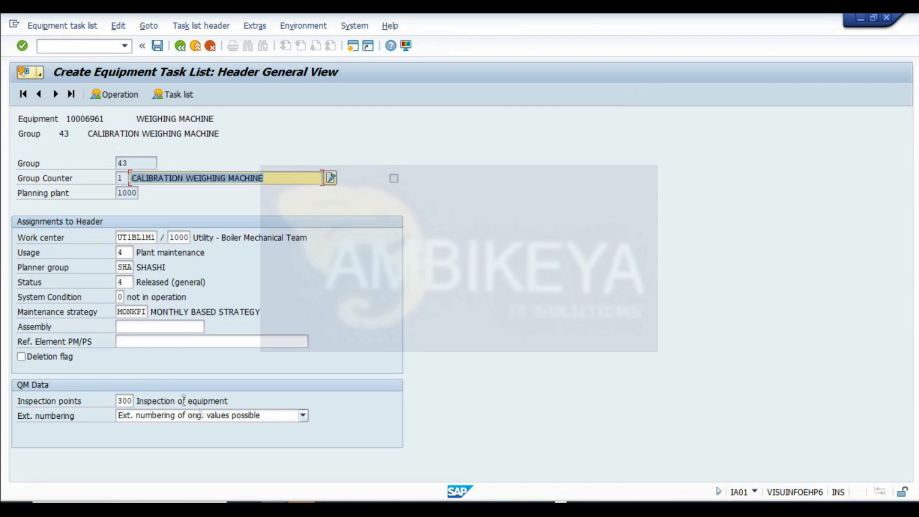
- Capture the completed header screen and paste the snapshot into the CALIBRATION sheet below the previous one
{"action": "left_click_drag", "start_coordinate": [231, 403], "coordinate": [4, 368]}
{"action": "left_click", "coordinate": [120, 401]}
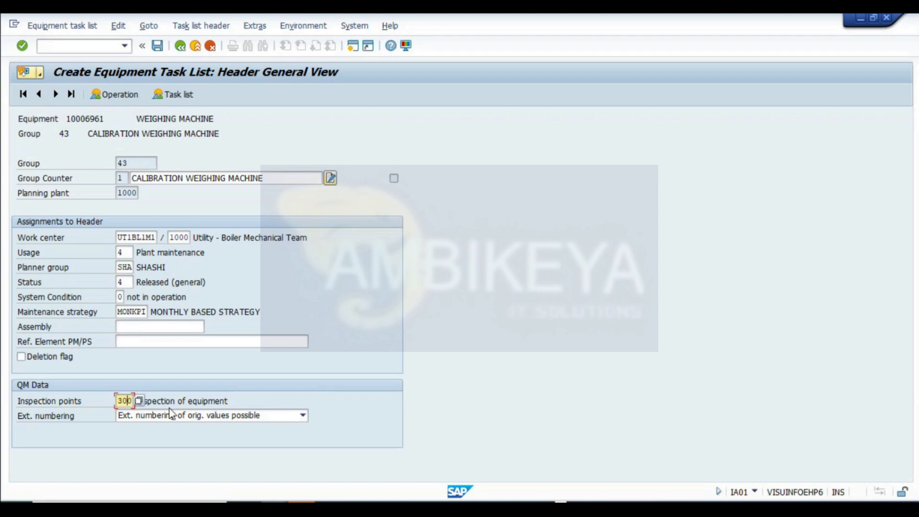
{"action": "left_click_drag", "start_coordinate": [245, 400], "coordinate": [10, 412]}
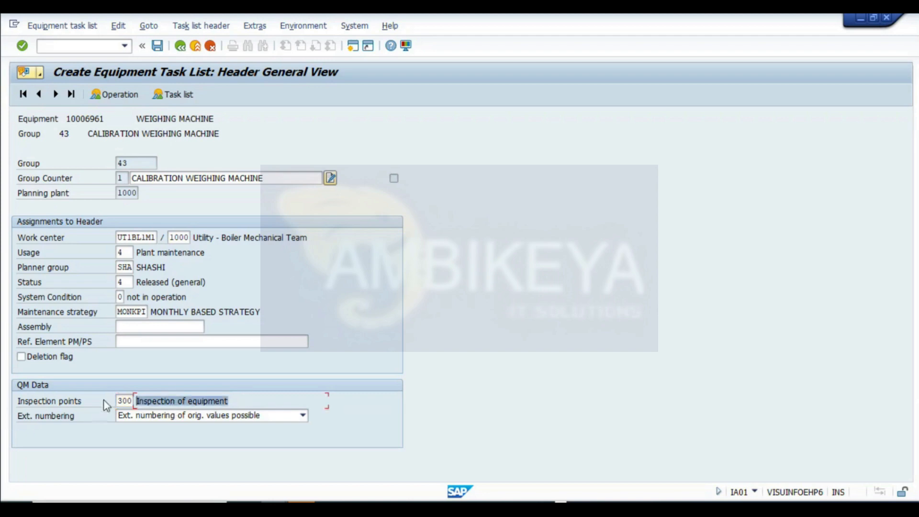
{"action": "key", "text": "super+shift+s"}
{"action": "left_click_drag", "start_coordinate": [2, 55], "coordinate": [434, 461]}
{"action": "key", "text": "alt+Tab"}
{"action": "scroll", "coordinate": [54, 313], "scroll_direction": "down", "scroll_amount": 20}
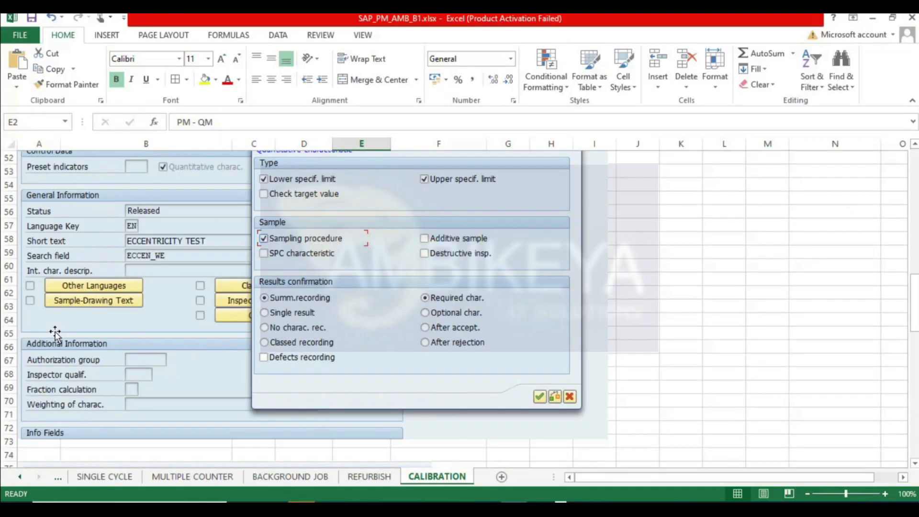
{"action": "scroll", "coordinate": [57, 354], "scroll_direction": "down", "scroll_amount": 10}
{"action": "scroll", "coordinate": [59, 323], "scroll_direction": "up", "scroll_amount": 9}
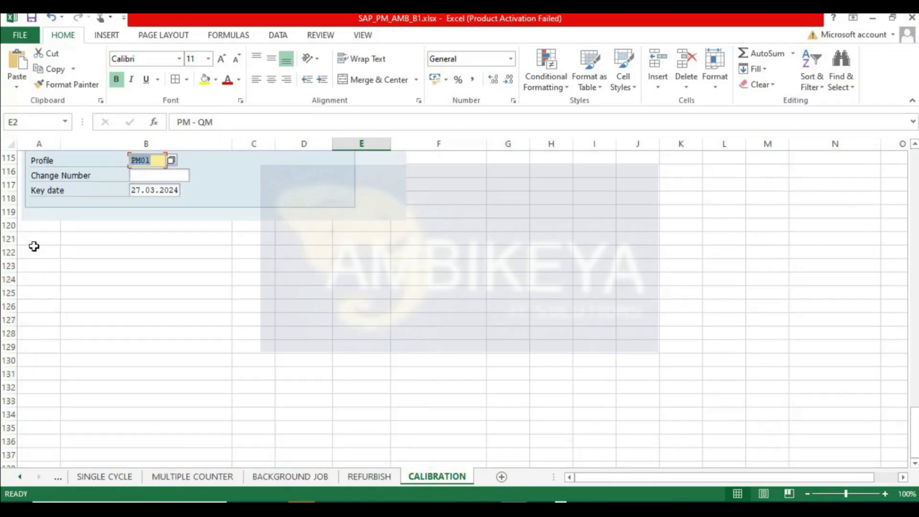
{"action": "left_click", "coordinate": [33, 244]}
{"action": "key", "text": "ctrl+v"}
{"action": "key", "text": "alt+Tab"}
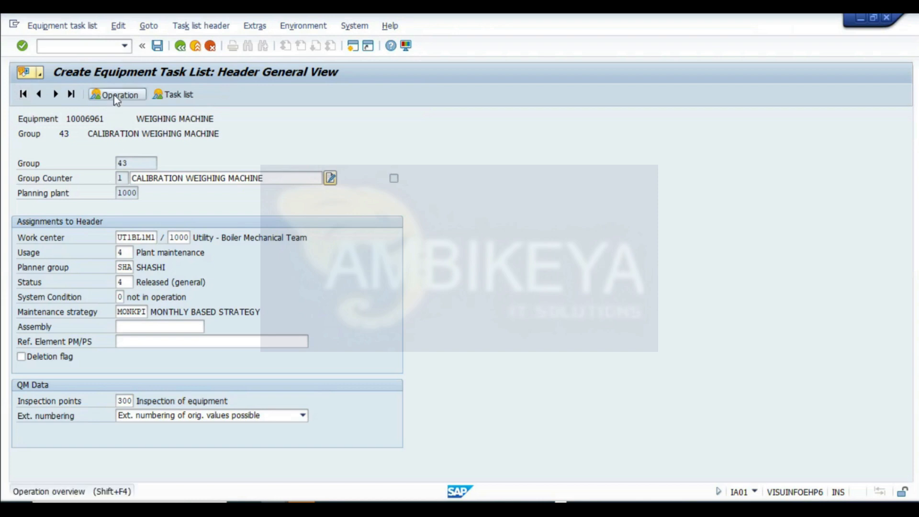
- Open the operation overview and enter operations ECCENTRICITY TEST and REPEATABILITY TEST
{"action": "left_click", "coordinate": [117, 94]}
{"action": "left_click", "coordinate": [191, 194]}
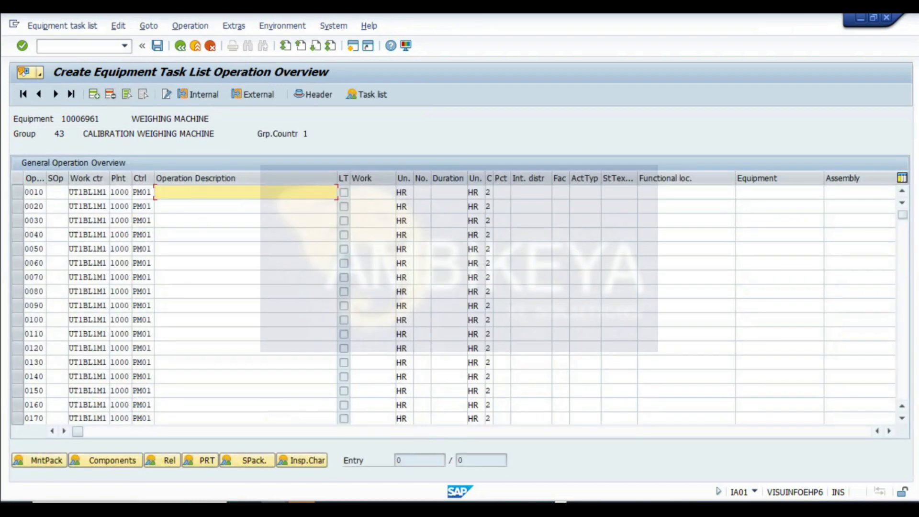
{"action": "type", "text": "ECCENTRICITY TEST"}
{"action": "left_click", "coordinate": [191, 206]}
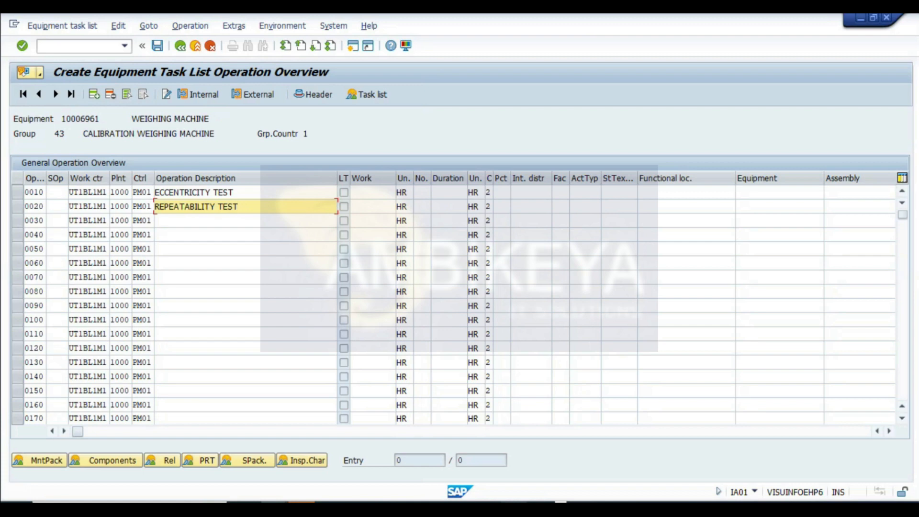
- Give both operations 2 workers with durations of 5 and 2 hours, then recalculate the work
{"action": "left_click", "coordinate": [422, 192]}
{"action": "type", "text": "2"}
{"action": "key", "text": "Down"}
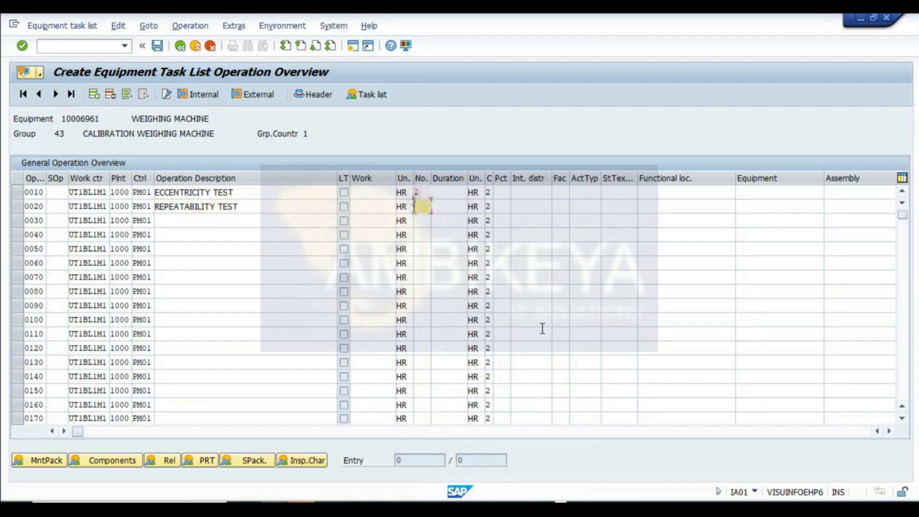
{"action": "left_click", "coordinate": [455, 196]}
{"action": "type", "text": "2"}
{"action": "key", "text": "Down"}
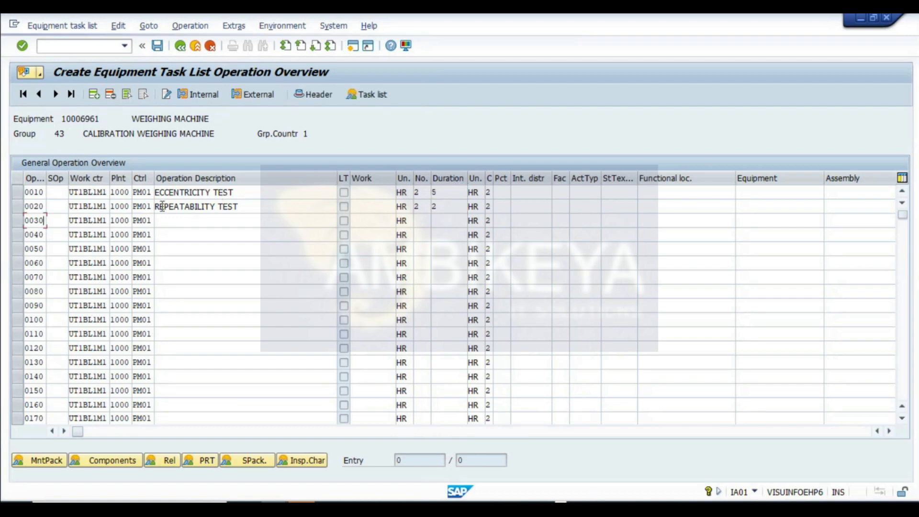
{"action": "key", "text": "Return"}
{"action": "left_click", "coordinate": [248, 191]}
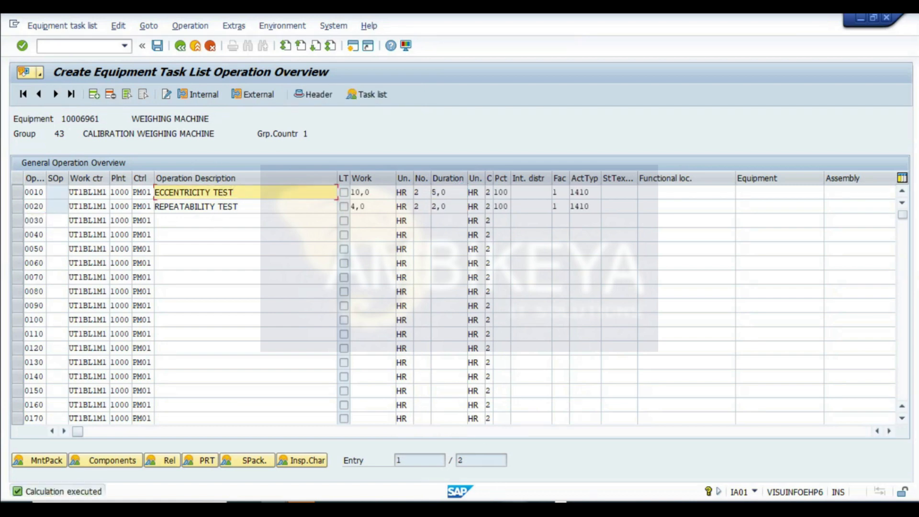
- Highlight the MASTER INSPECTION CHARACTERISTICS heading cell in the CALIBRATION sheet with yellow fill
{"action": "key", "text": "alt+Tab"}
{"action": "left_click_drag", "start_coordinate": [914, 430], "coordinate": [914, 158]}
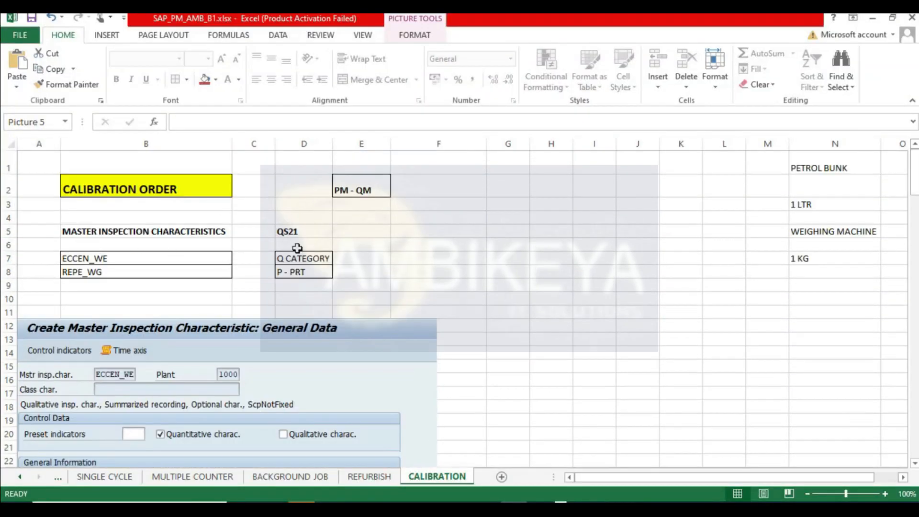
{"action": "left_click", "coordinate": [102, 231]}
{"action": "left_click", "coordinate": [204, 80]}
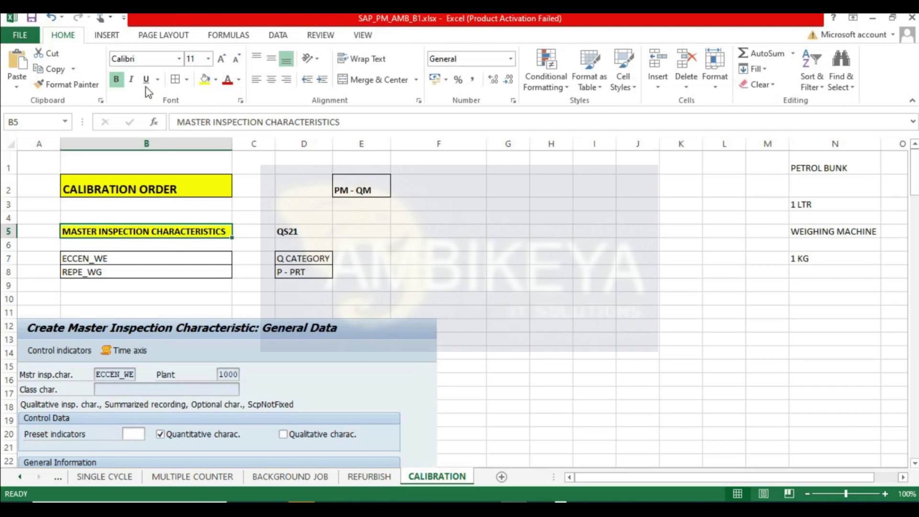
- Insert blank rows below the REPE_WG entry to make room above the pasted snapshot
{"action": "left_click_drag", "start_coordinate": [7, 298], "coordinate": [6, 286]}
{"action": "right_click", "coordinate": [7, 286]}
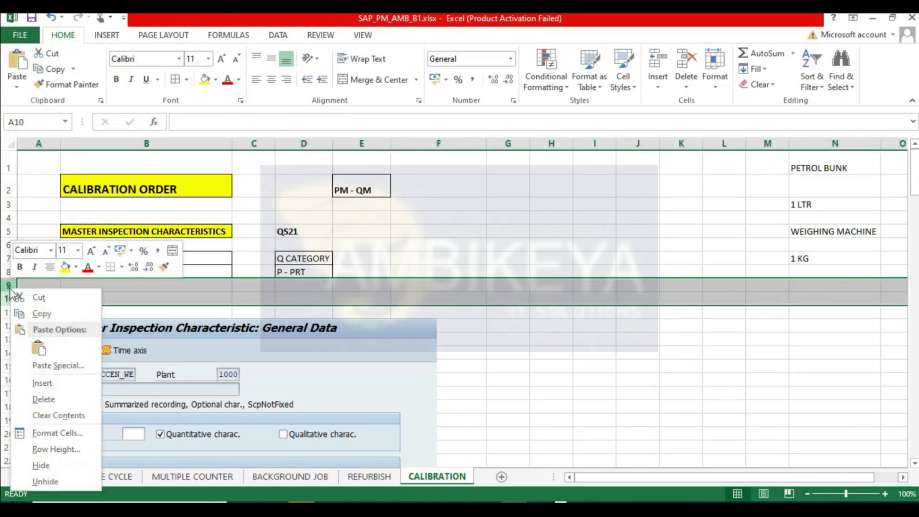
{"action": "left_click", "coordinate": [45, 381]}
{"action": "left_click_drag", "start_coordinate": [8, 286], "coordinate": [8, 338]}
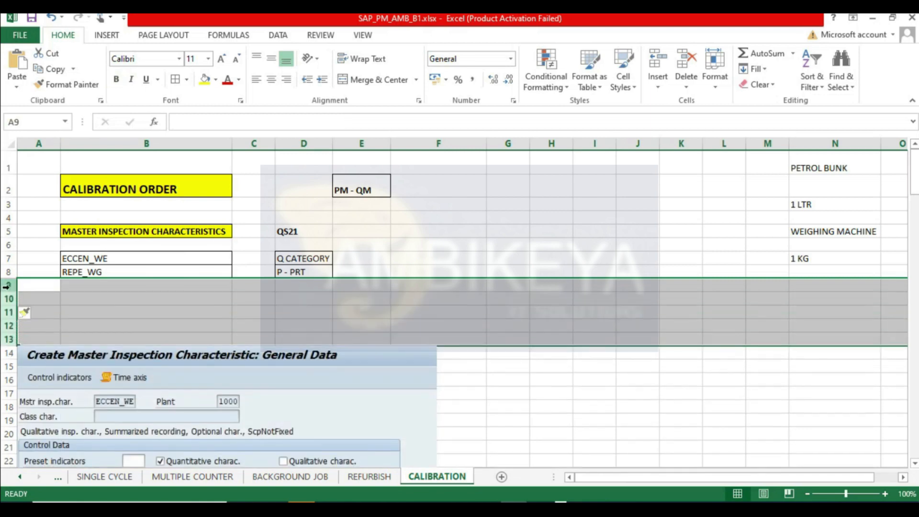
{"action": "right_click", "coordinate": [9, 286]}
{"action": "left_click", "coordinate": [46, 383]}
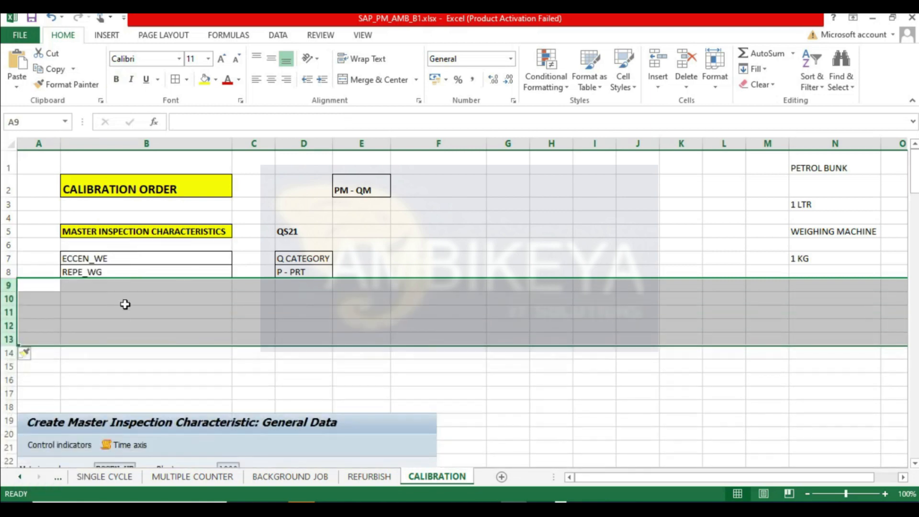
- Enter the note CREATE TASK LIST in cell B10
{"action": "left_click", "coordinate": [84, 299]}
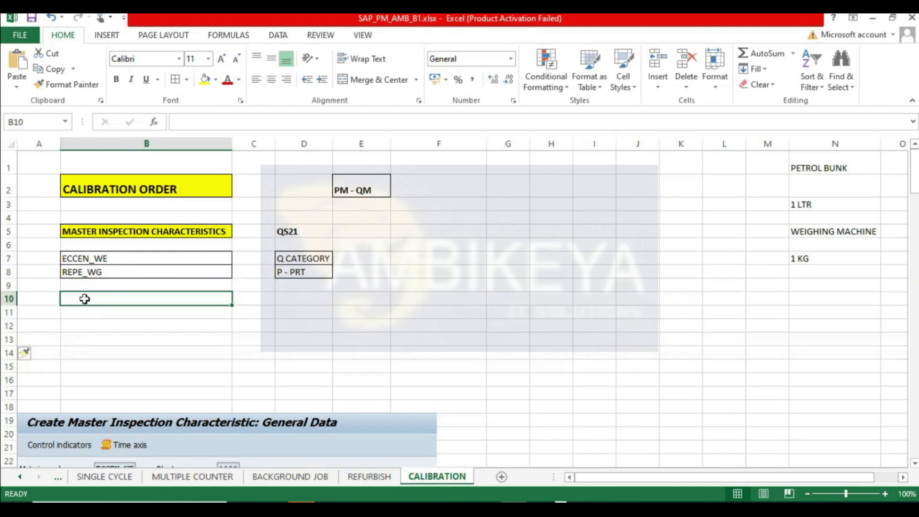
{"action": "type", "text": "CRA"}
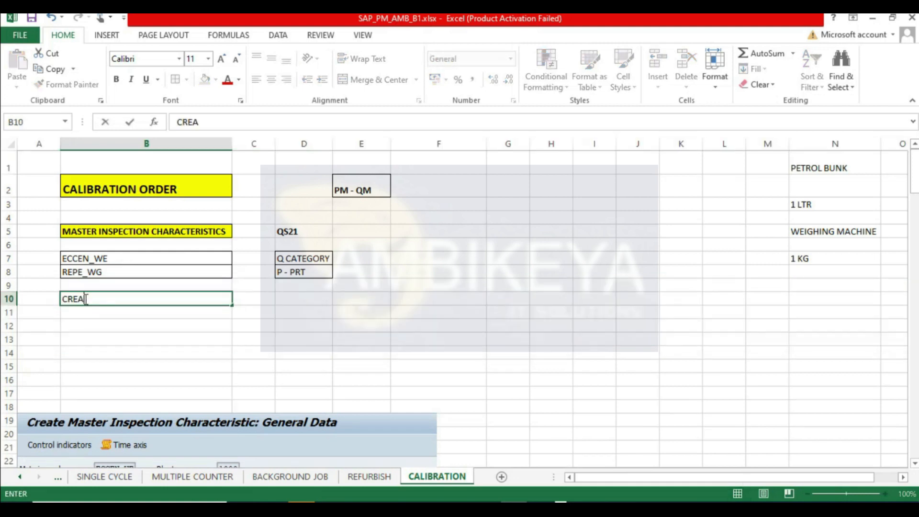
{"action": "type", "text": "ATE TASK LIST"}
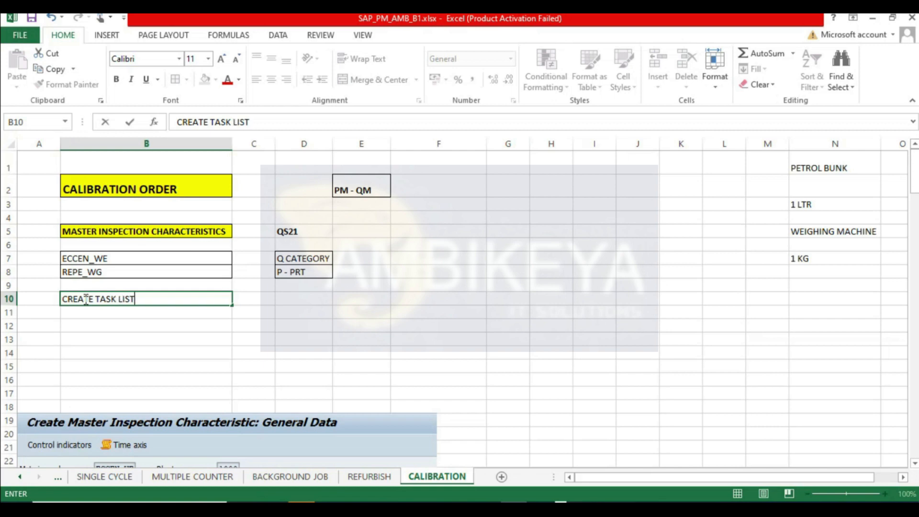
{"action": "key", "text": "Return"}
- Select the ECCENTRICITY TEST operation and open its inspection characteristics overview
{"action": "key", "text": "alt+Tab"}
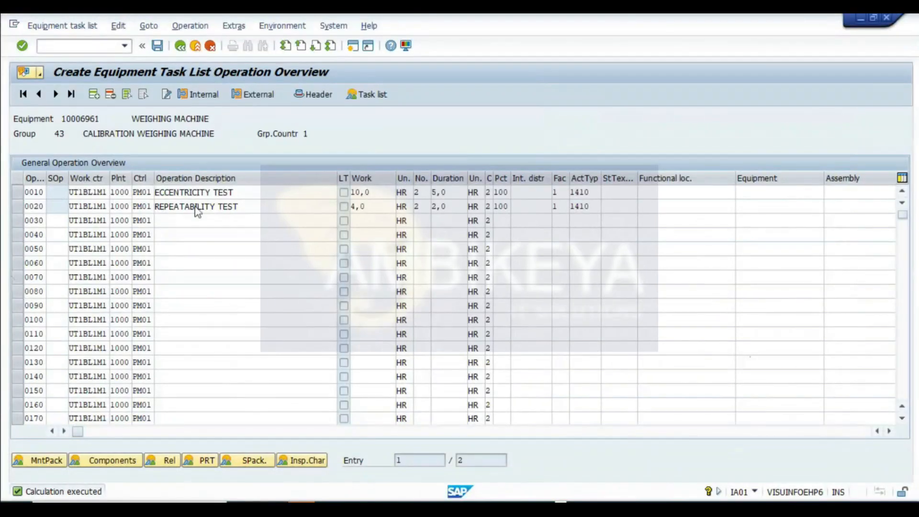
{"action": "left_click", "coordinate": [17, 192]}
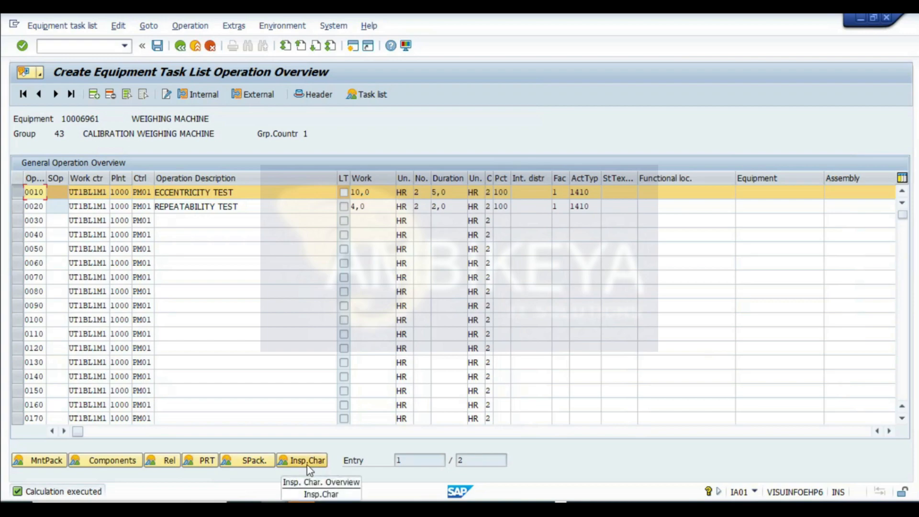
{"action": "key", "text": "alt+Tab"}
{"action": "key", "text": "Up"}
{"action": "key", "text": "Up"}
{"action": "key", "text": "Up"}
{"action": "key", "text": "Up"}
{"action": "key", "text": "Up"}
{"action": "key", "text": "Up"}
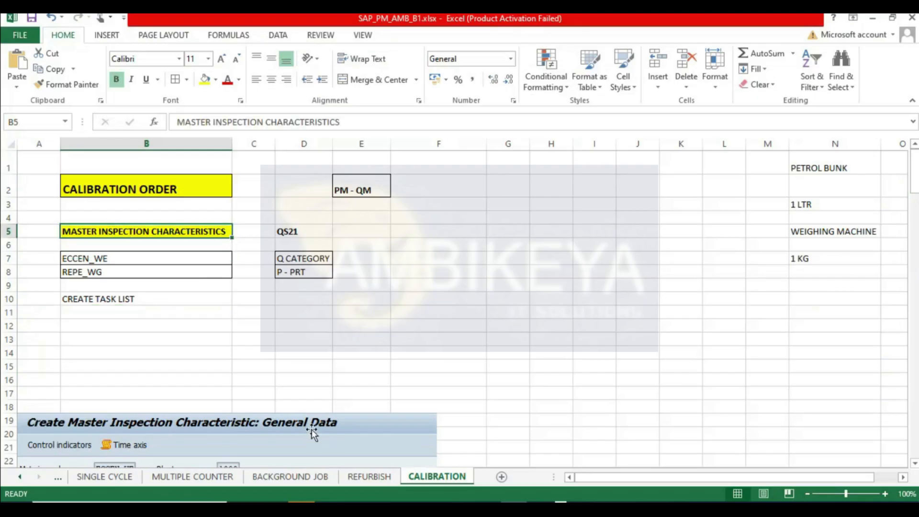
{"action": "key", "text": "alt+Tab"}
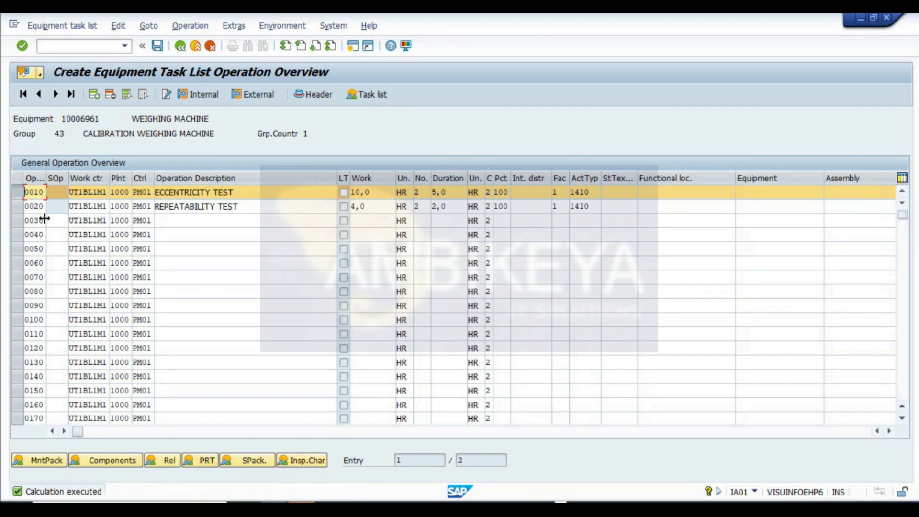
{"action": "left_click", "coordinate": [314, 464]}
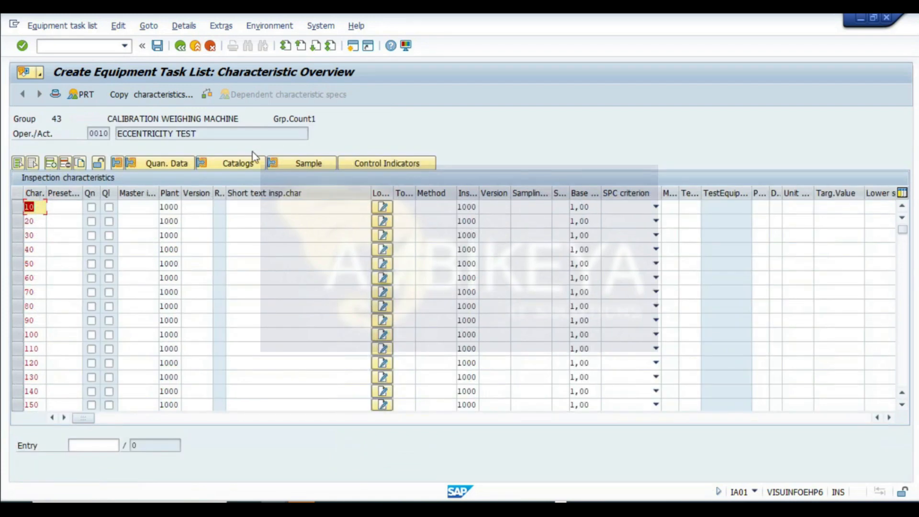
- Assign master inspection characteristic ECCEN_WE to the eccentricity operation by searching for it with the value copied from the sheet
{"action": "left_click_drag", "start_coordinate": [209, 133], "coordinate": [117, 134]}
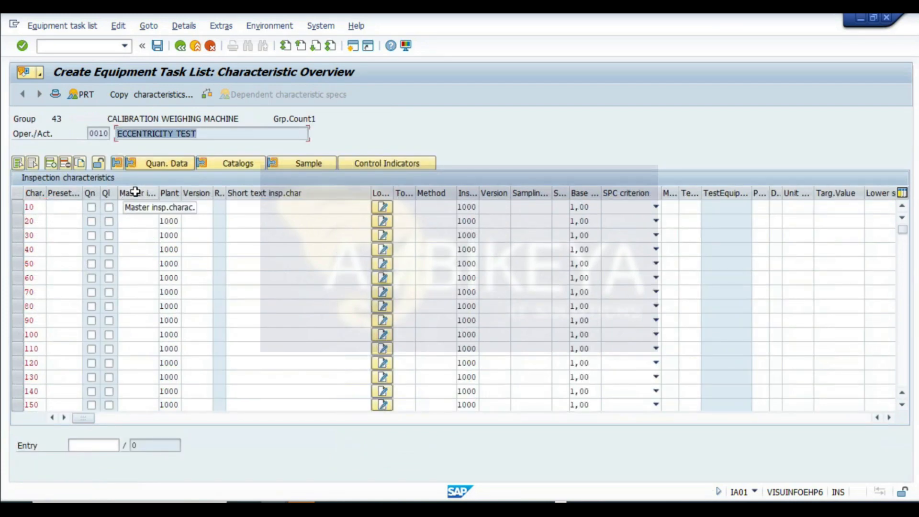
{"action": "left_click", "coordinate": [139, 207]}
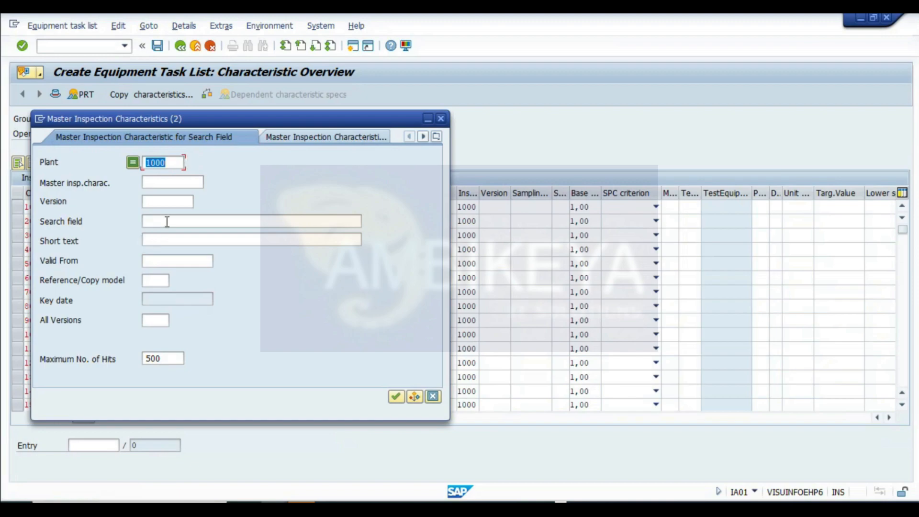
{"action": "key", "text": "alt+Tab"}
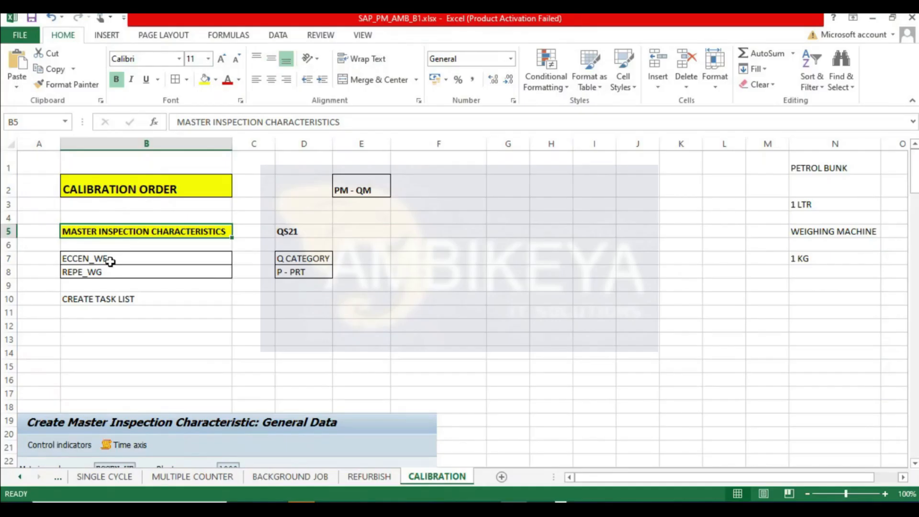
{"action": "left_click", "coordinate": [110, 261]}
{"action": "double_click", "coordinate": [111, 259]}
{"action": "key", "text": "ctrl+c"}
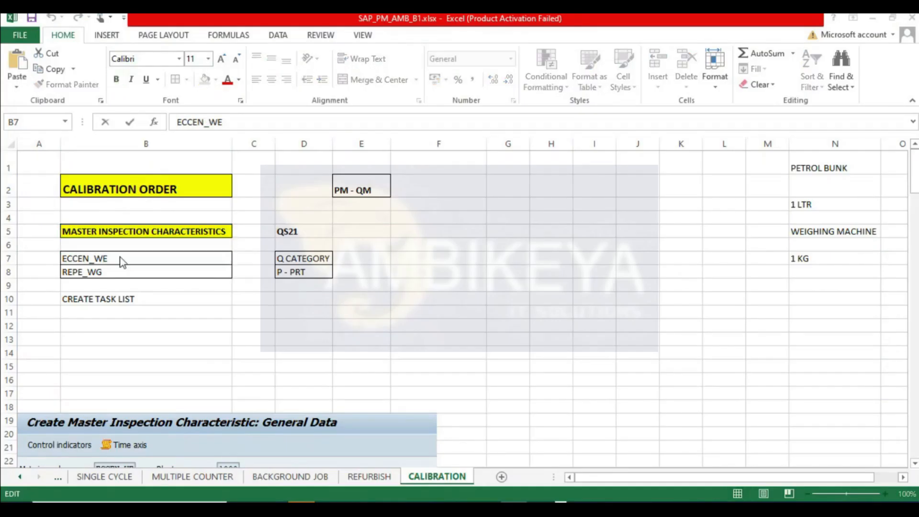
{"action": "key", "text": "alt+Tab"}
{"action": "left_click", "coordinate": [162, 222]}
{"action": "key", "text": "ctrl+v"}
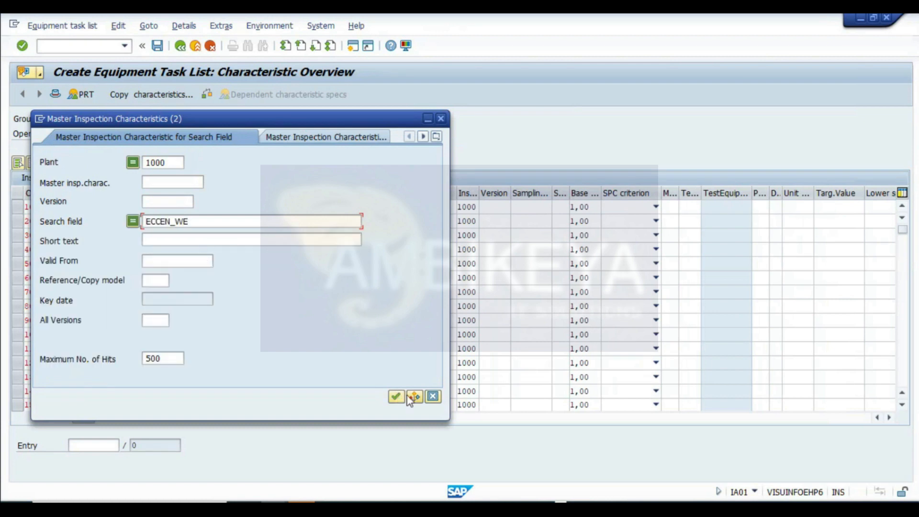
{"action": "left_click", "coordinate": [396, 396]}
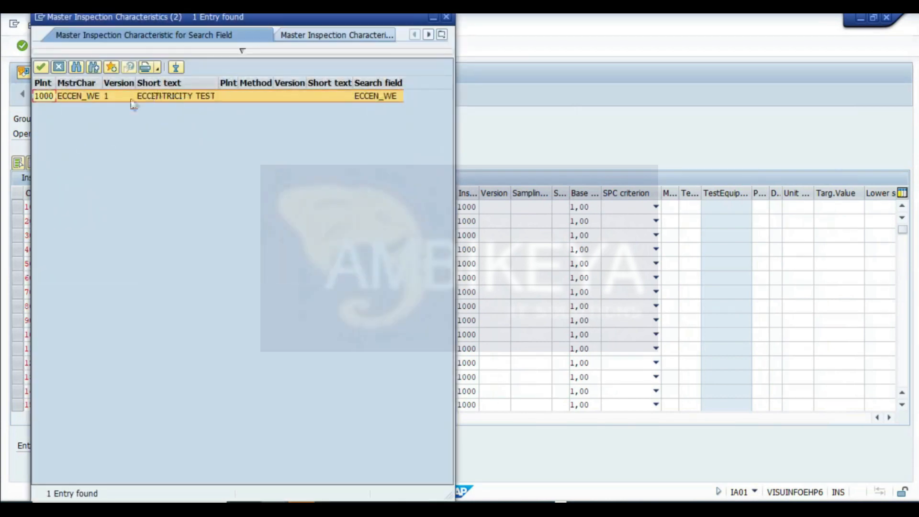
{"action": "double_click", "coordinate": [163, 97]}
{"action": "key", "text": "Return"}
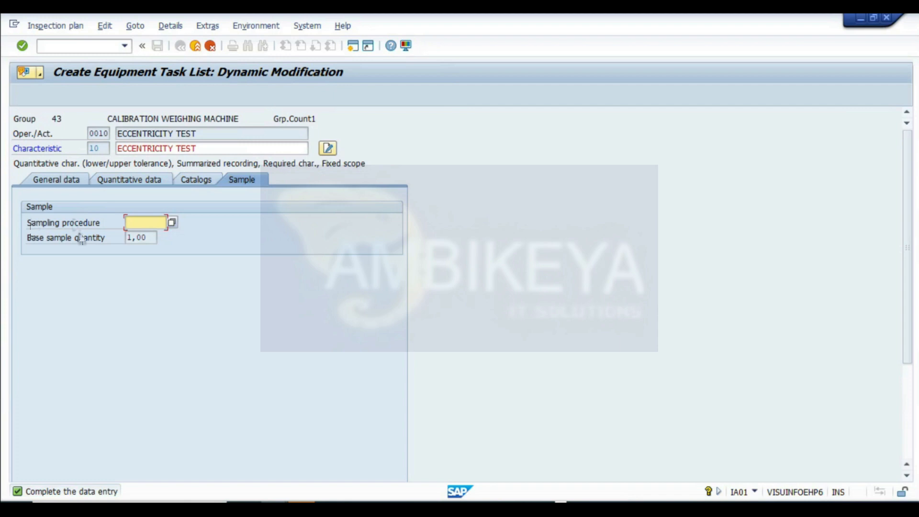
- Choose sampling procedure PM/QM2 for the eccentricity characteristic and confirm it
{"action": "left_click", "coordinate": [171, 221]}
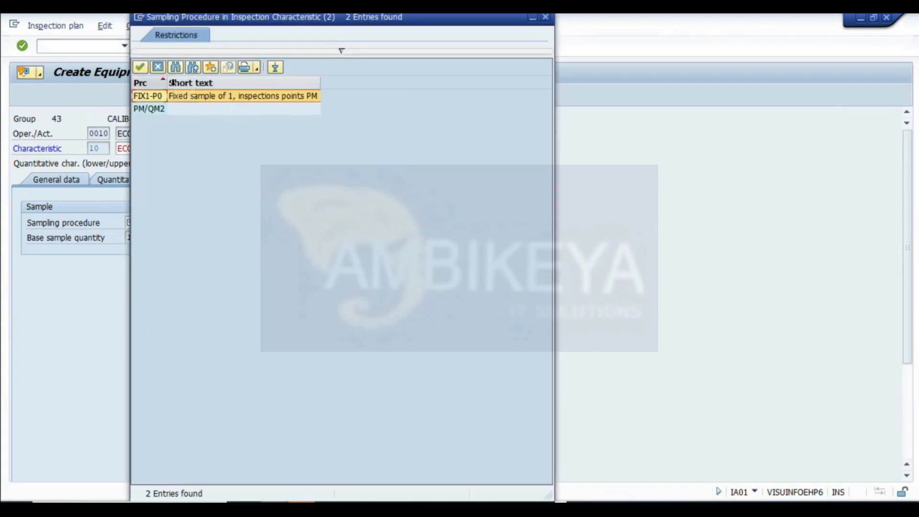
{"action": "left_click_drag", "start_coordinate": [167, 82], "coordinate": [180, 82]}
{"action": "left_click", "coordinate": [155, 110]}
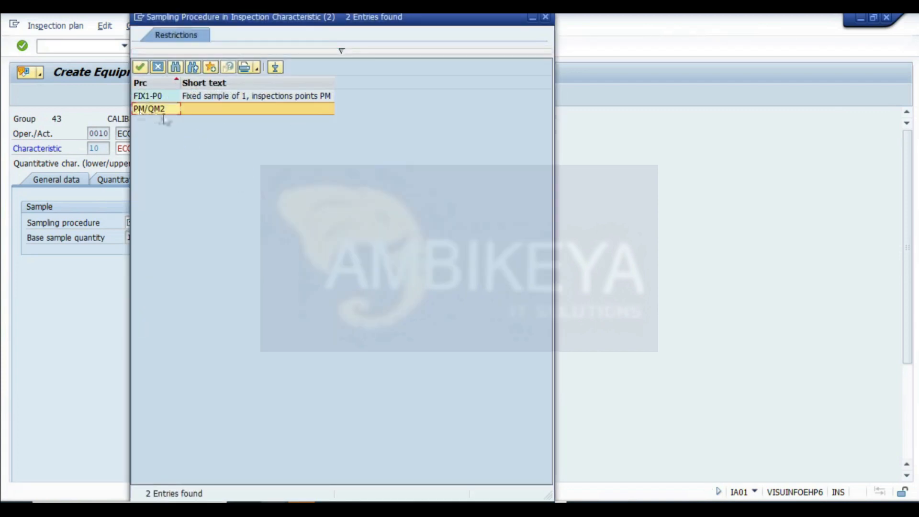
{"action": "double_click", "coordinate": [151, 110]}
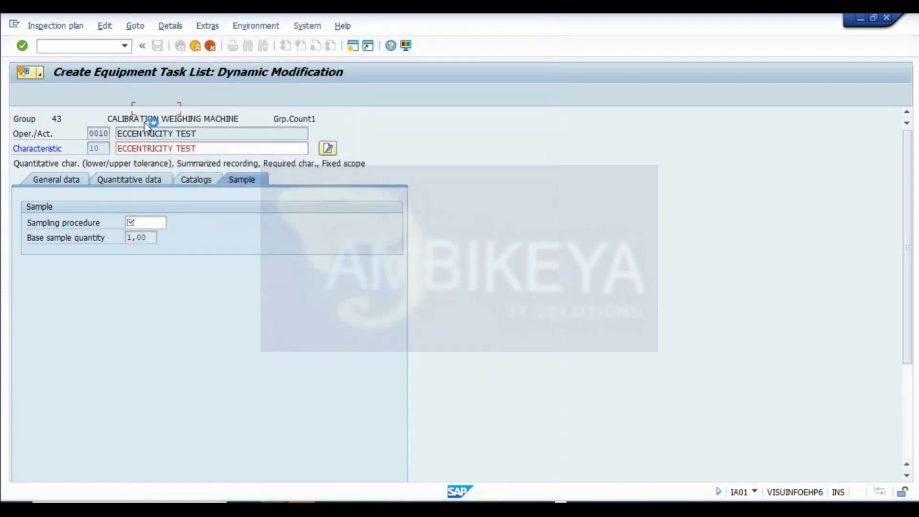
{"action": "key", "text": "Return"}
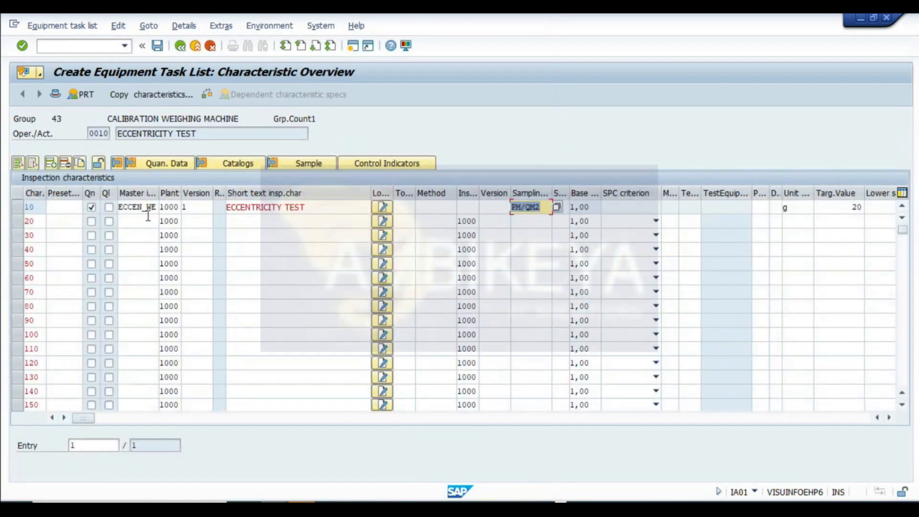
{"action": "left_click", "coordinate": [542, 207]}
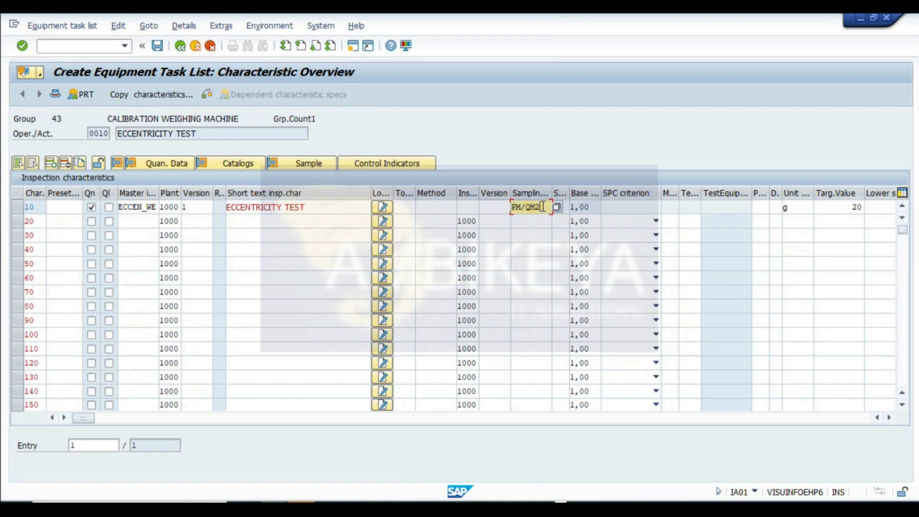
{"action": "left_click", "coordinate": [592, 207]}
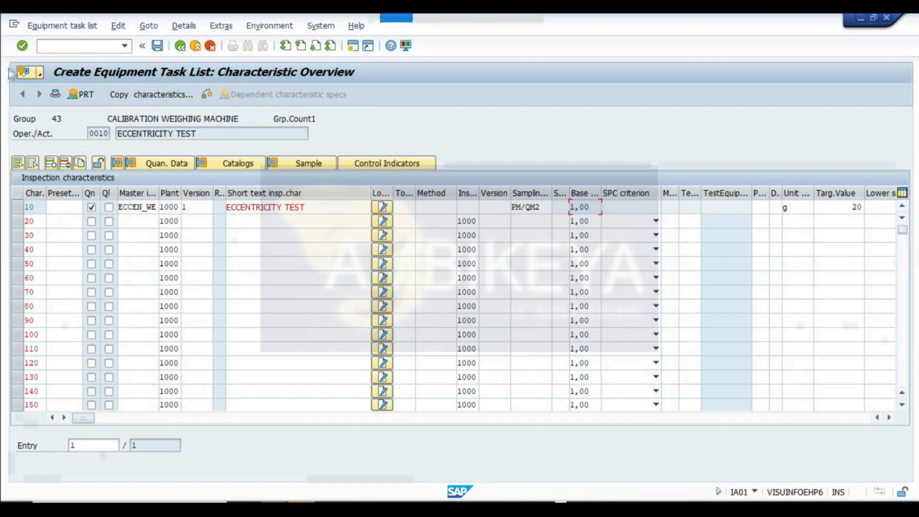
- Capture a snapshot of the characteristic overview and select a cell below the last snapshot in the sheet
{"action": "key", "text": "super+shift+s"}
{"action": "mouse_move", "coordinate": [7, 57]}
{"action": "left_mouse_down"}
{"action": "mouse_move", "coordinate": [655, 217]}
{"action": "mouse_move", "coordinate": [740, 226]}
{"action": "left_mouse_up"}
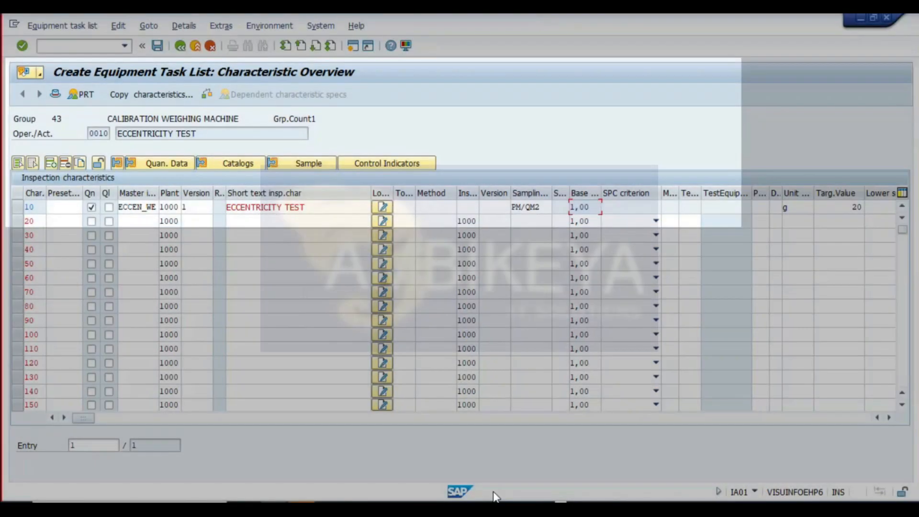
{"action": "key", "text": "alt+Tab"}
{"action": "left_click_drag", "start_coordinate": [913, 171], "coordinate": [913, 435]}
{"action": "scroll", "coordinate": [29, 381], "scroll_direction": "down", "scroll_amount": 2}
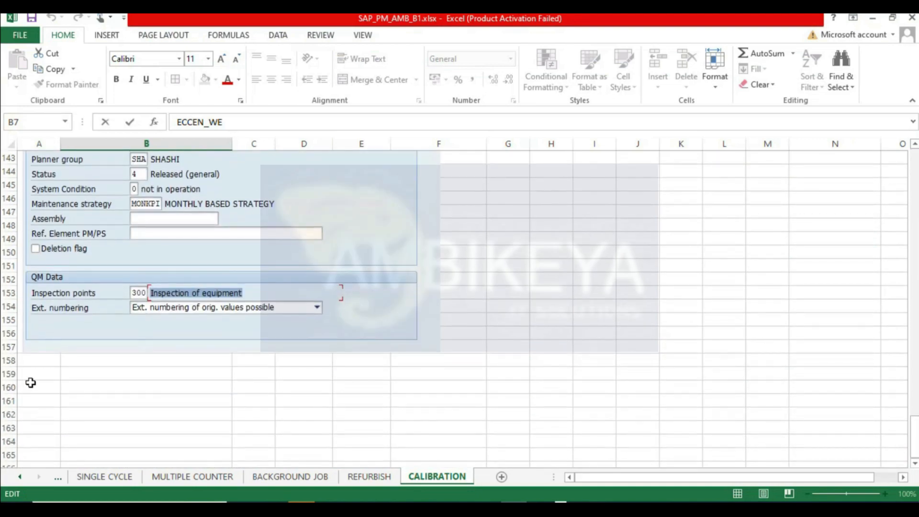
{"action": "left_click", "coordinate": [109, 429]}
{"action": "key", "text": "alt+Tab"}
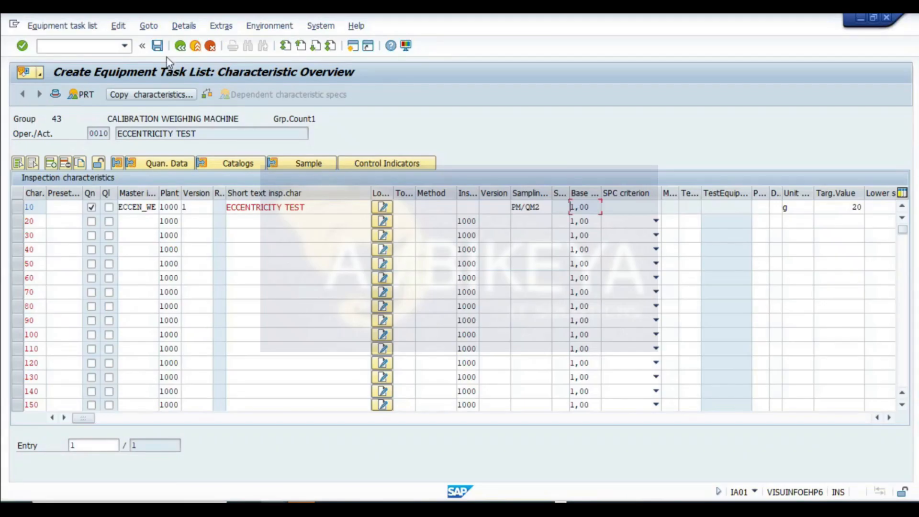
- Return to the operation overview and open the inspection characteristics of the REPEATABILITY TEST operation
{"action": "left_click", "coordinate": [180, 47]}
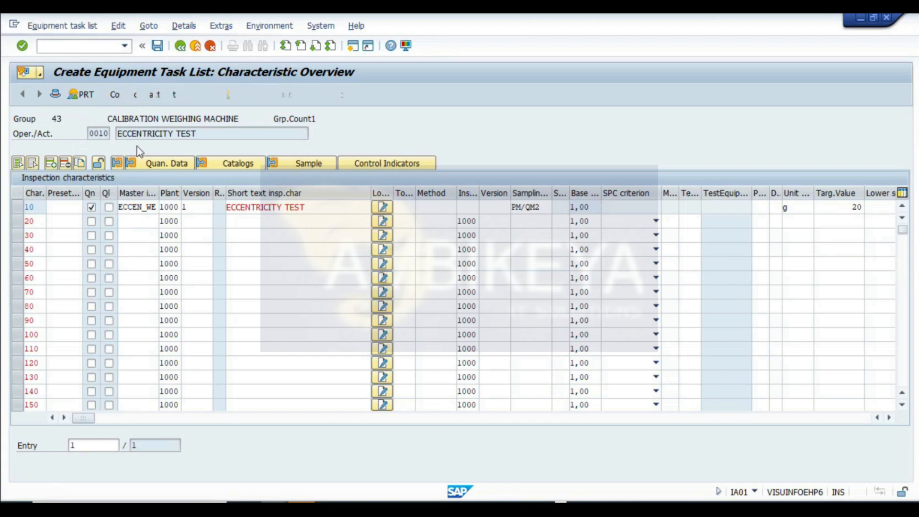
{"action": "left_click", "coordinate": [18, 207]}
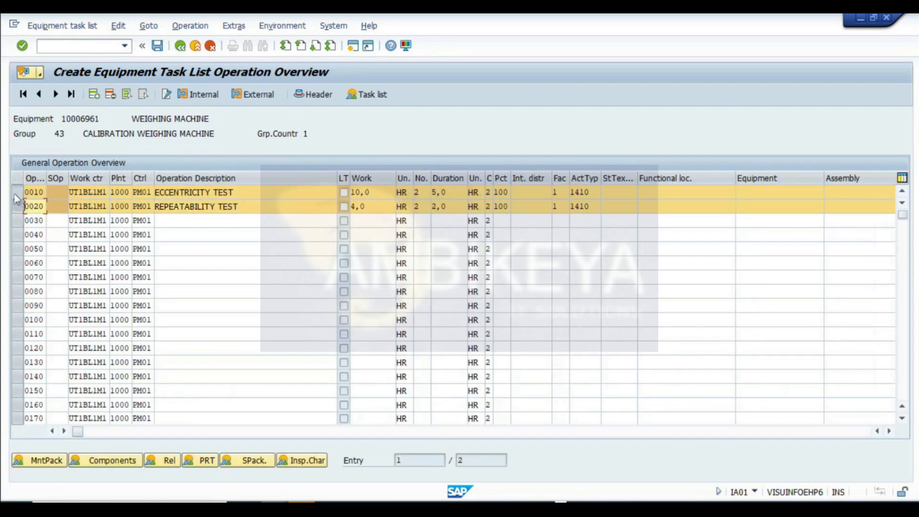
{"action": "left_click", "coordinate": [297, 461]}
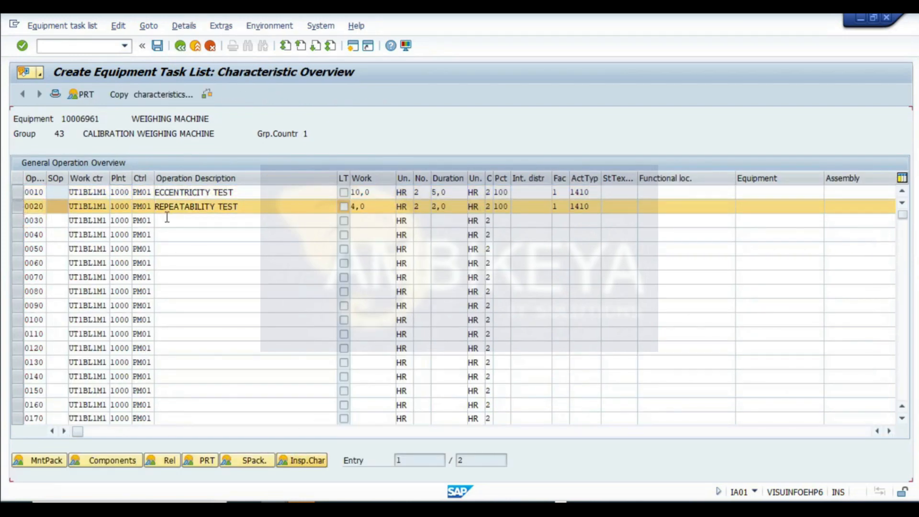
{"action": "left_click", "coordinate": [142, 206]}
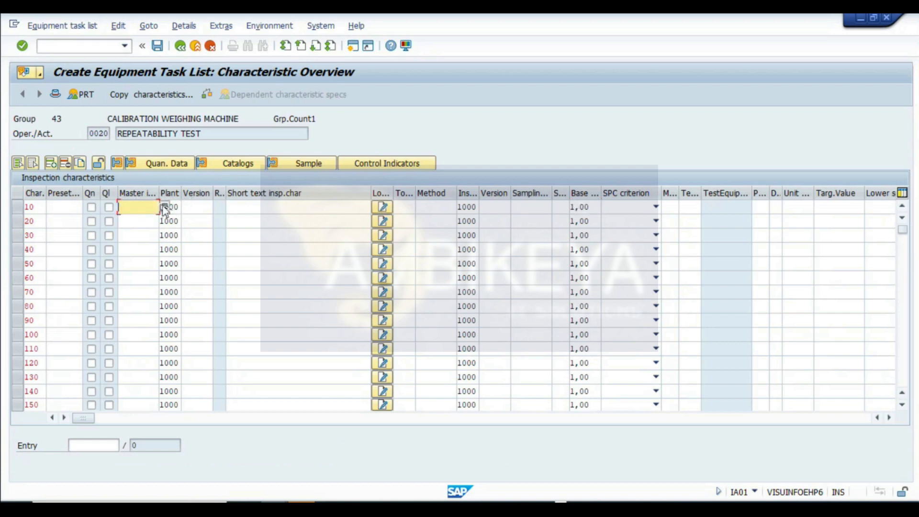
{"action": "left_click", "coordinate": [162, 206]}
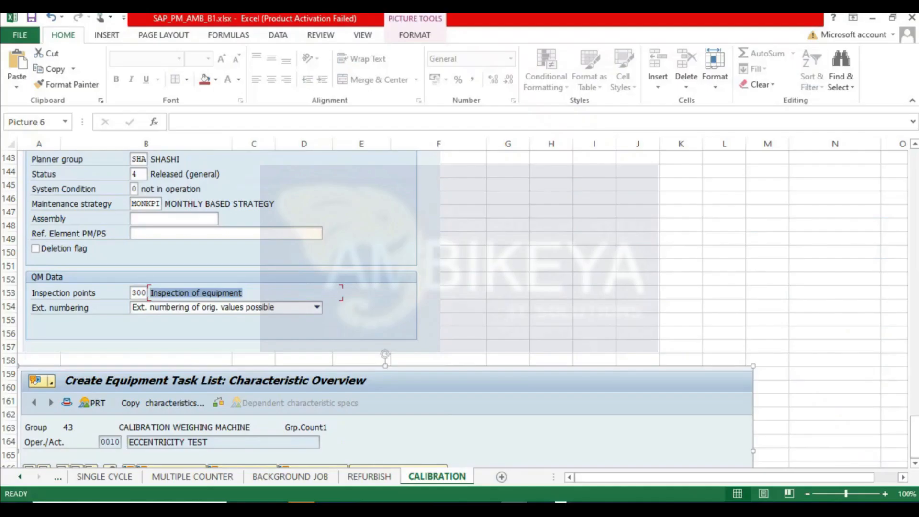
- Assign master inspection characteristic REPE_WG to the repeatability operation by searching for it with the value copied from the sheet
{"action": "left_click_drag", "start_coordinate": [914, 442], "coordinate": [914, 168]}
{"action": "left_click", "coordinate": [113, 272]}
{"action": "key", "text": "ctrl+c"}
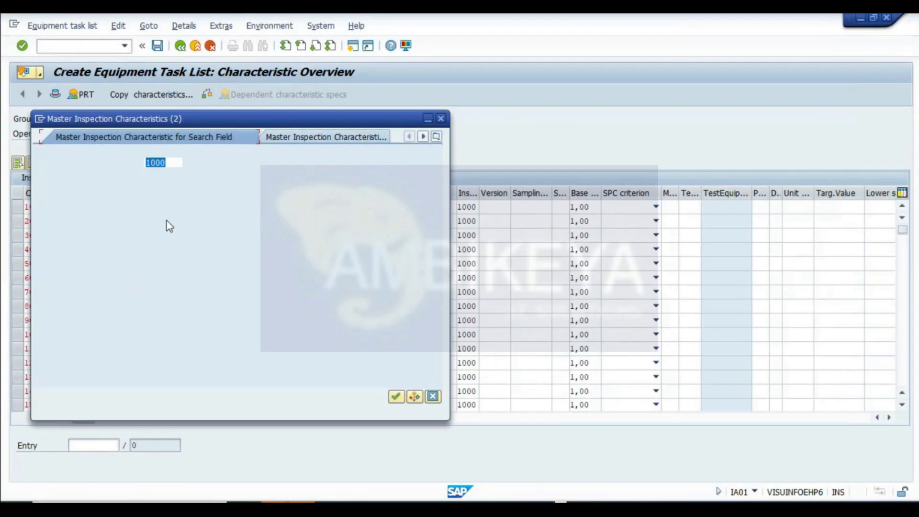
{"action": "left_click", "coordinate": [163, 222]}
{"action": "key", "text": "ctrl+v"}
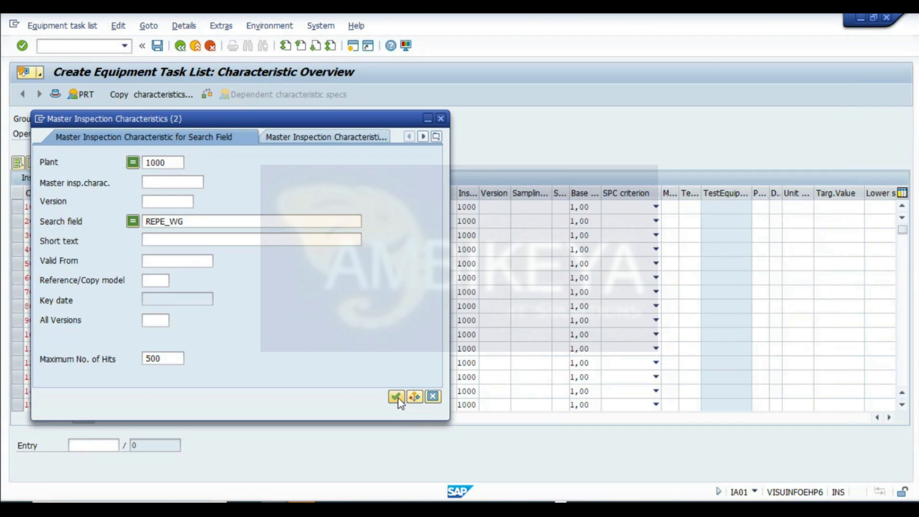
{"action": "left_click", "coordinate": [395, 396]}
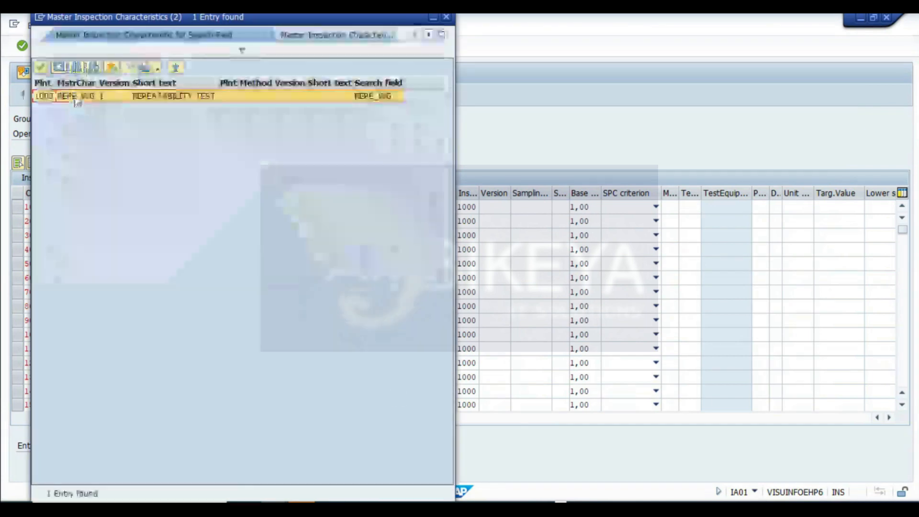
{"action": "double_click", "coordinate": [68, 96]}
{"action": "key", "text": "Return"}
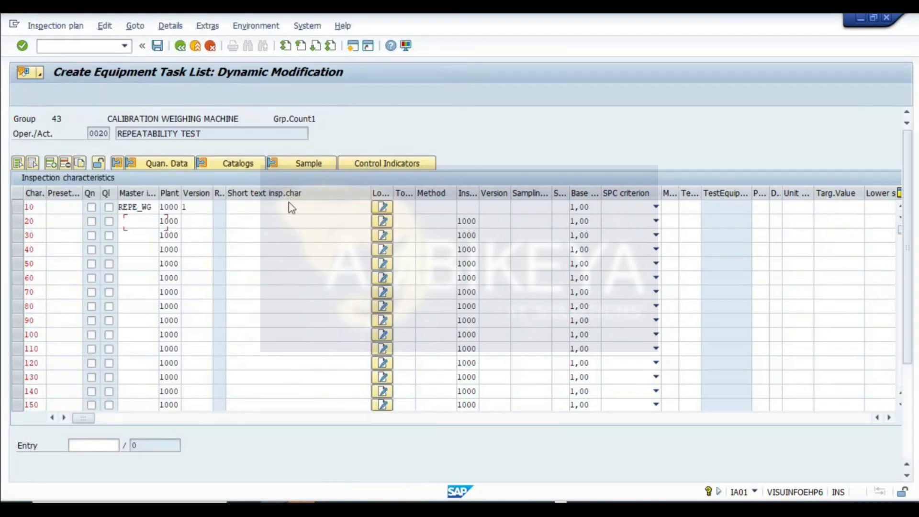
- Confirm the repeatability characteristic with sampling procedure PM/QM2 and go back to the operation overview
{"action": "left_click", "coordinate": [148, 237]}
{"action": "key", "text": "Return"}
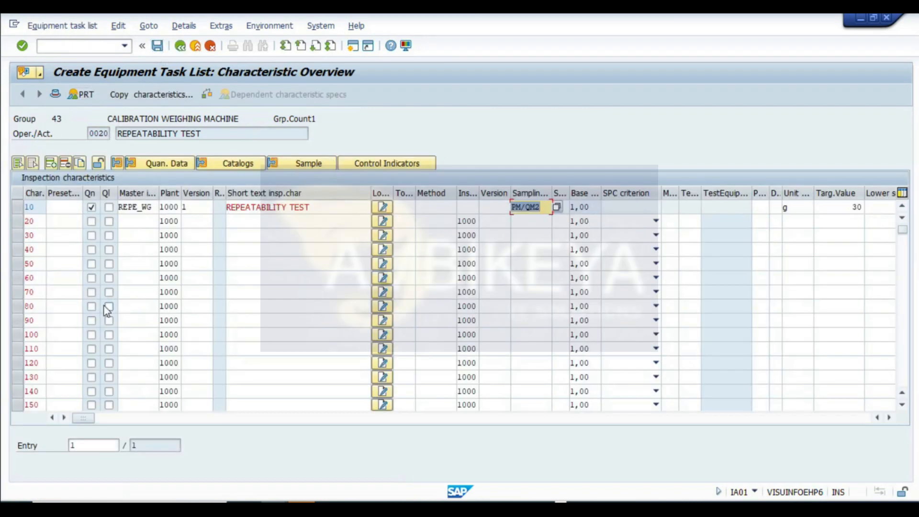
{"action": "left_click", "coordinate": [180, 47]}
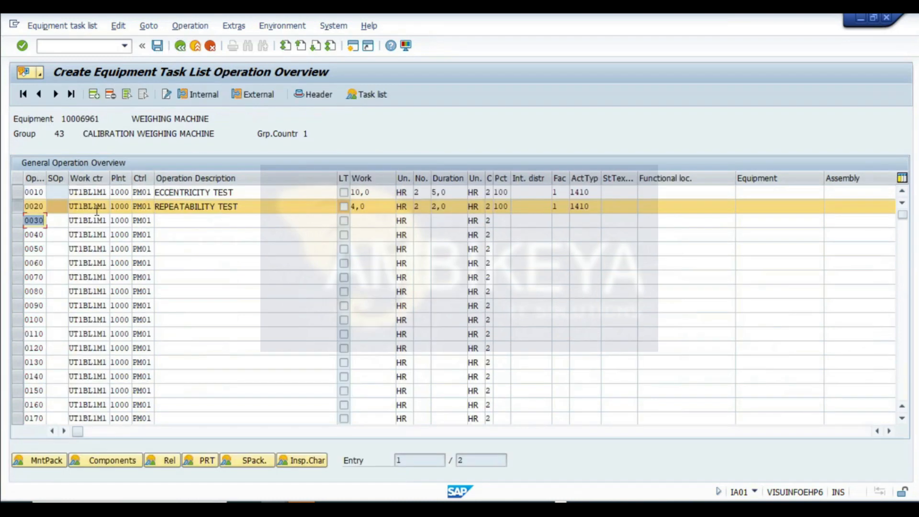
- Open the maintenance package overview and assign the 6M package to both the eccentricity and repeatability operations
{"action": "left_click", "coordinate": [18, 206]}
{"action": "left_click", "coordinate": [39, 460]}
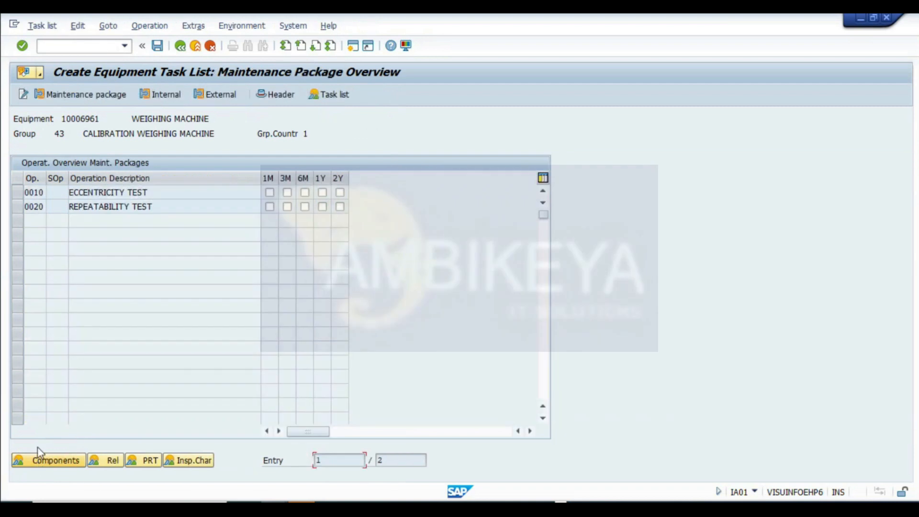
{"action": "double_click", "coordinate": [161, 193]}
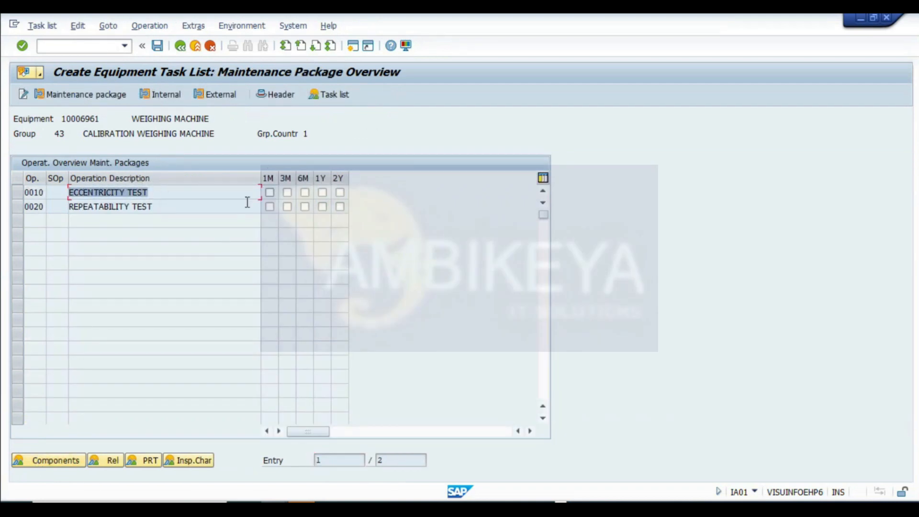
{"action": "double_click", "coordinate": [153, 207]}
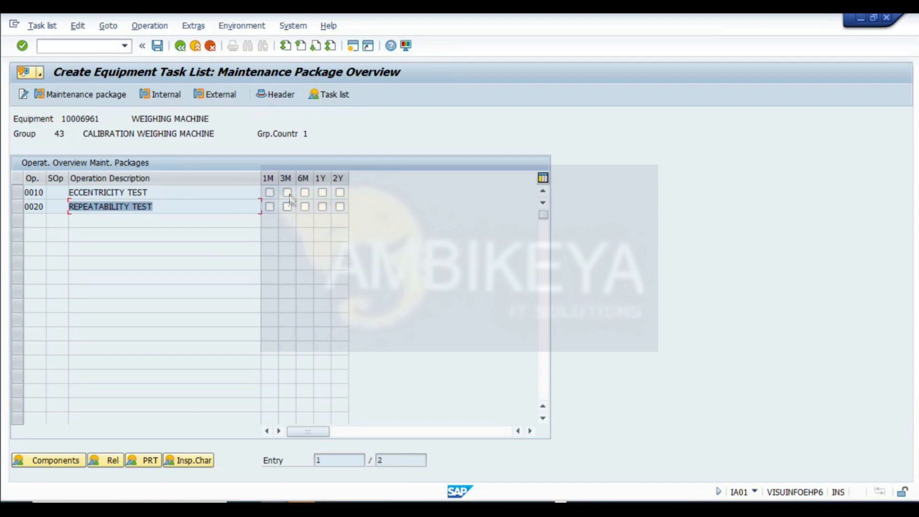
{"action": "left_click", "coordinate": [154, 206]}
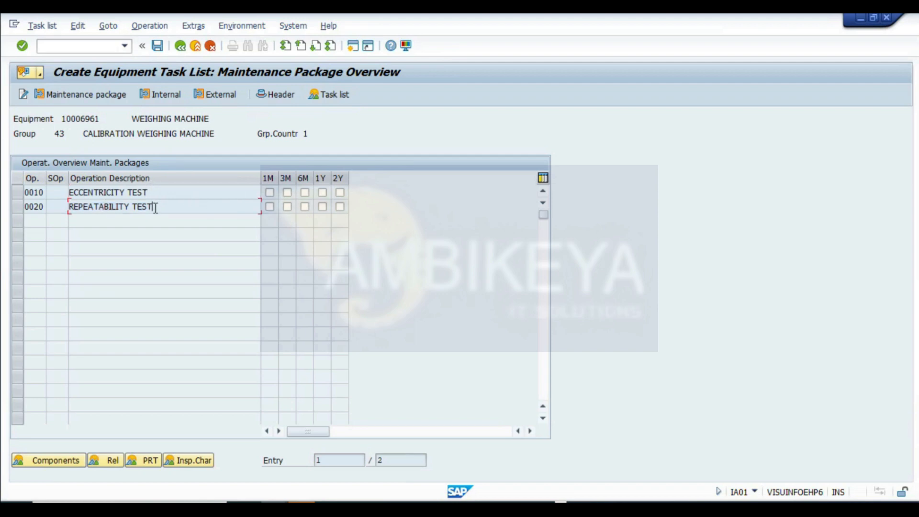
{"action": "left_click", "coordinate": [306, 193]}
- Return to the operation overview, save the equipment task list, and leave the transaction
{"action": "left_click", "coordinate": [180, 46]}
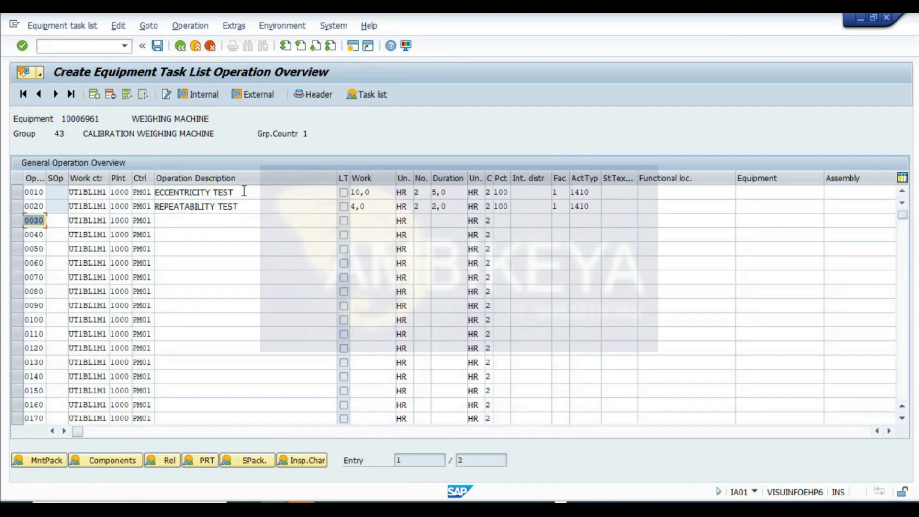
{"action": "left_click", "coordinate": [231, 207]}
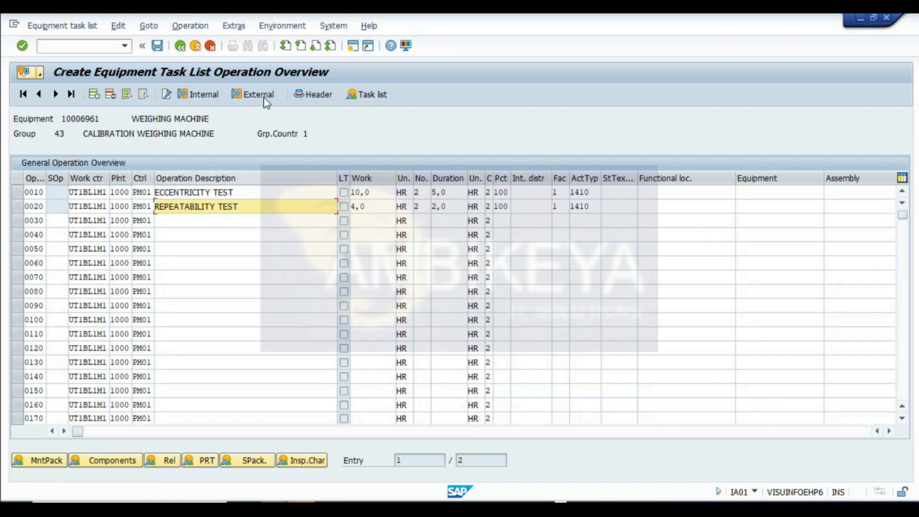
{"action": "left_click", "coordinate": [160, 46]}
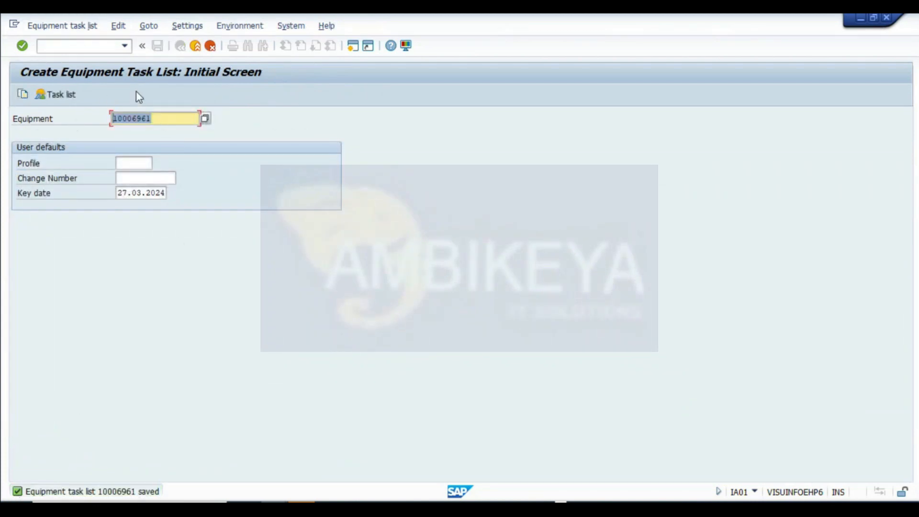
{"action": "left_click", "coordinate": [195, 45]}
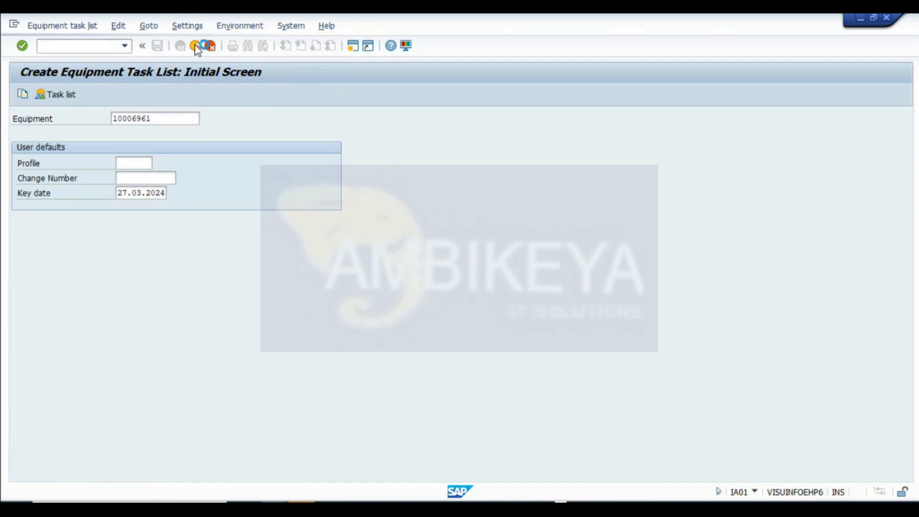
- Switch to Excel and format the CREATE TASK LIST heading bold with a yellow fill
{"action": "left_click", "coordinate": [87, 49]}
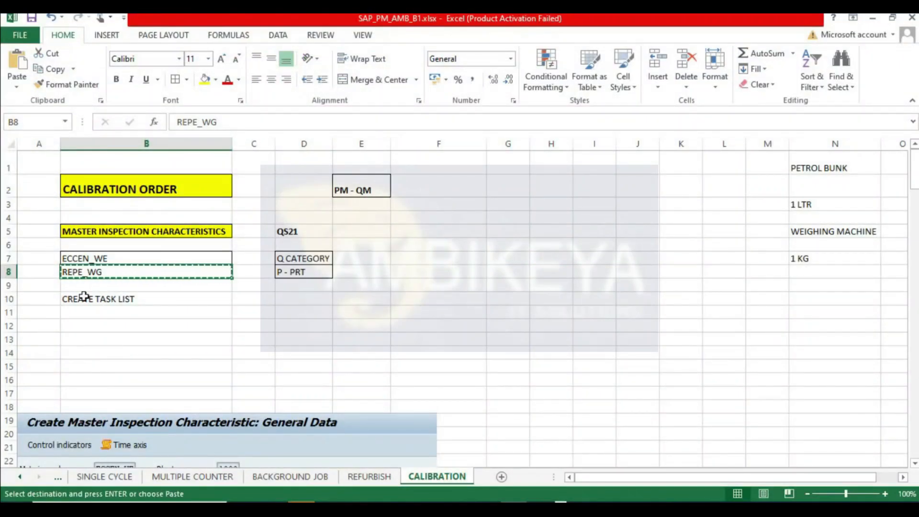
{"action": "left_click", "coordinate": [83, 300]}
{"action": "left_click", "coordinate": [120, 80]}
{"action": "left_click", "coordinate": [204, 79]}
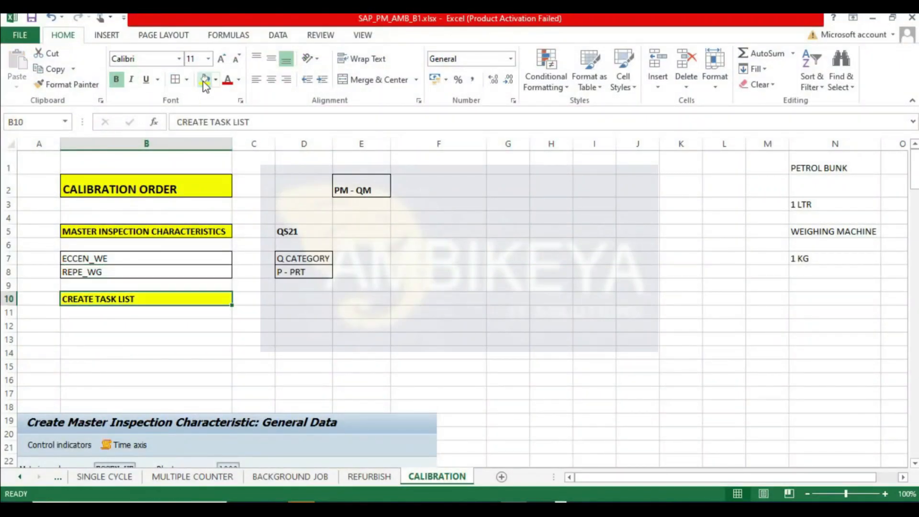
- Enter the heading CREATE MAINTENANCE PLAN in cell B12
{"action": "left_click", "coordinate": [91, 323]}
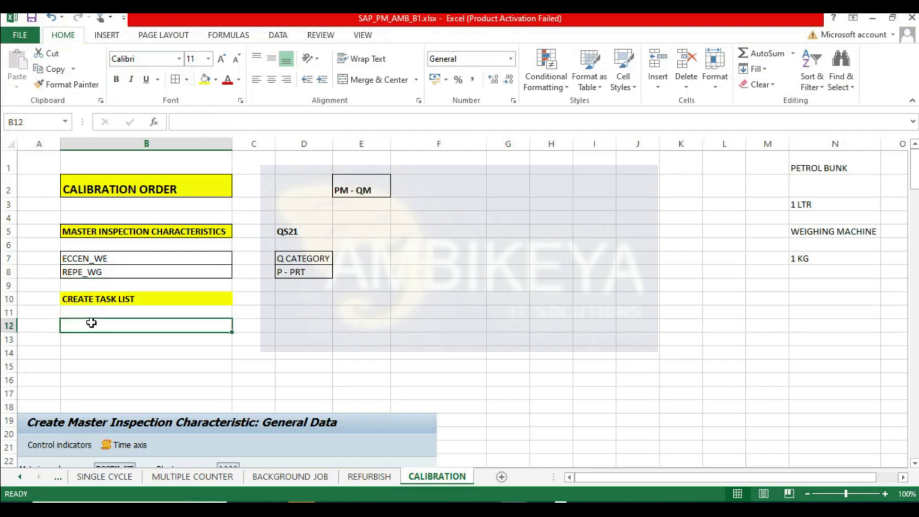
{"action": "type", "text": "CREA"}
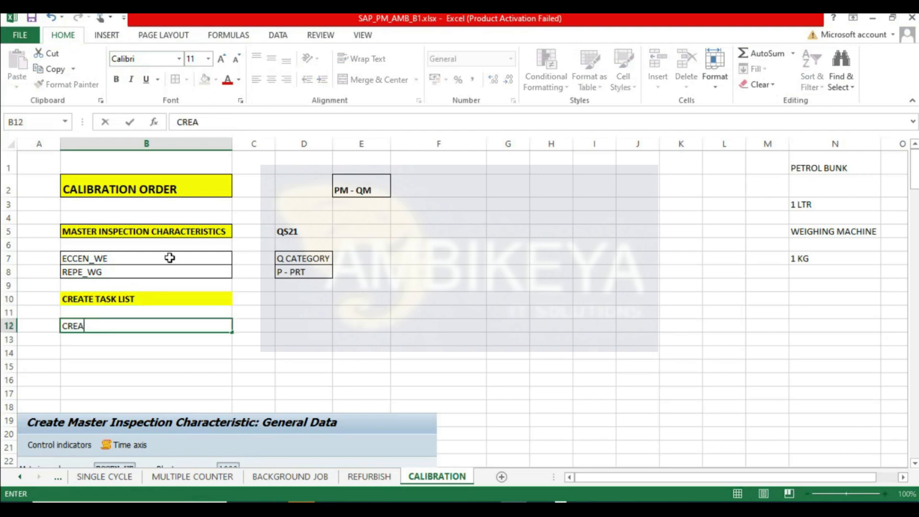
{"action": "type", "text": "TE MAINTENANC"}
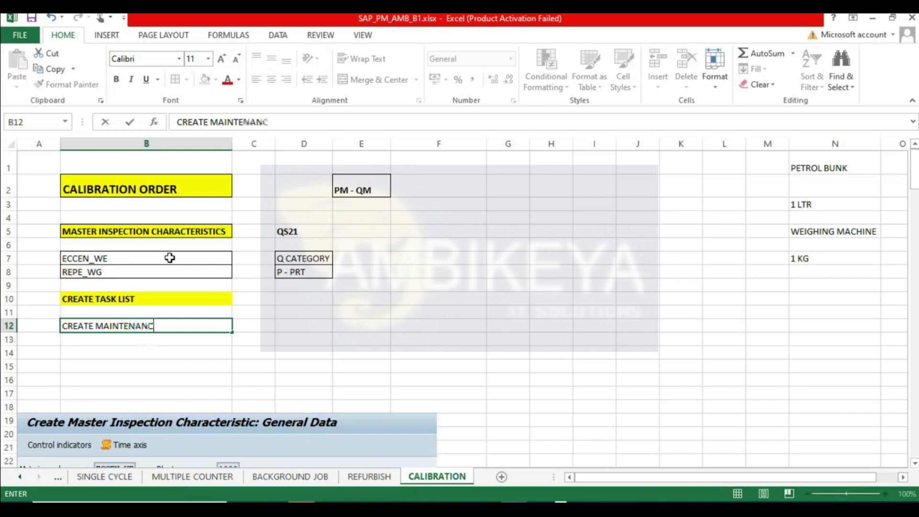
{"action": "type", "text": "E PLAN"}
{"action": "key", "text": "Return"}
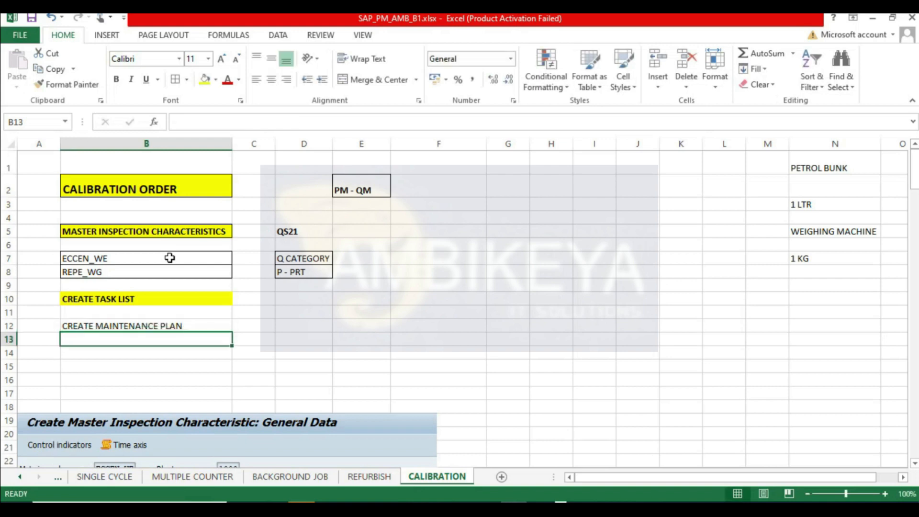
- Label the master inspection characteristics row as STEP 1 in column A
{"action": "left_click", "coordinate": [201, 232]}
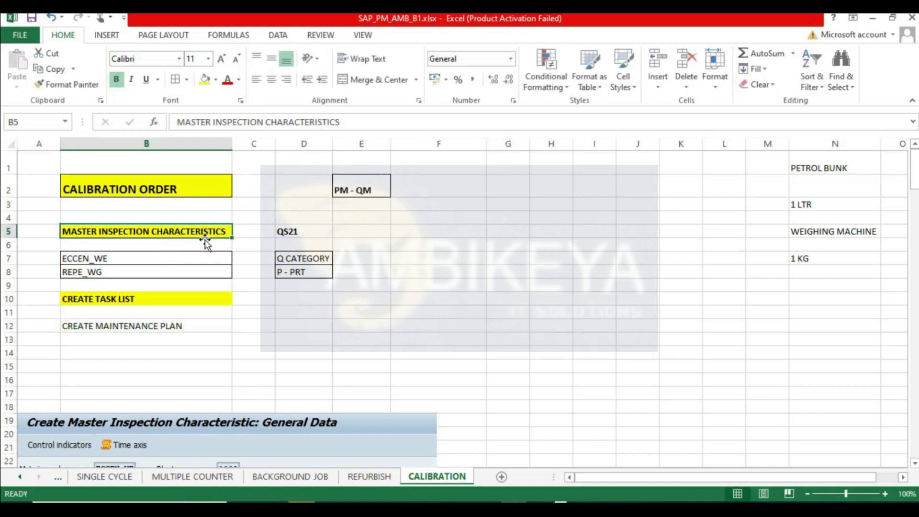
{"action": "left_click", "coordinate": [38, 232]}
{"action": "type", "text": "STEP 1"}
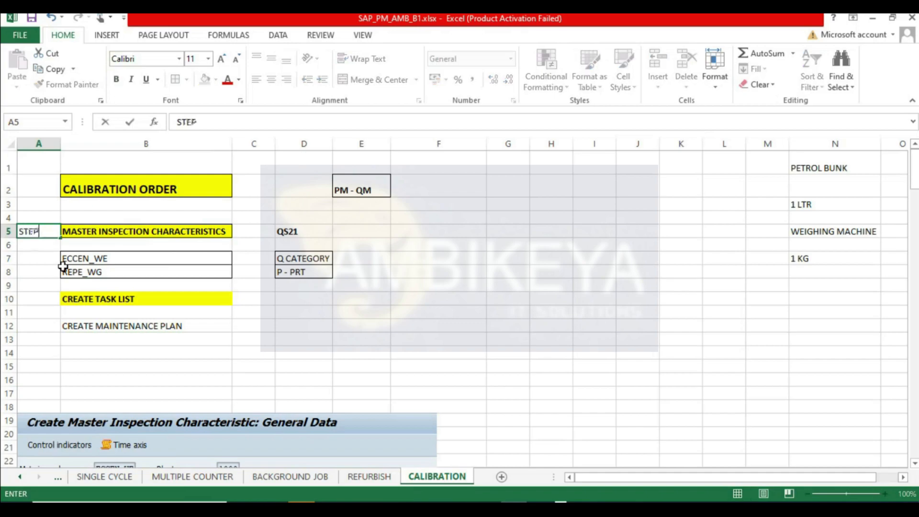
{"action": "key", "text": "Return"}
{"action": "key", "text": "Return"}
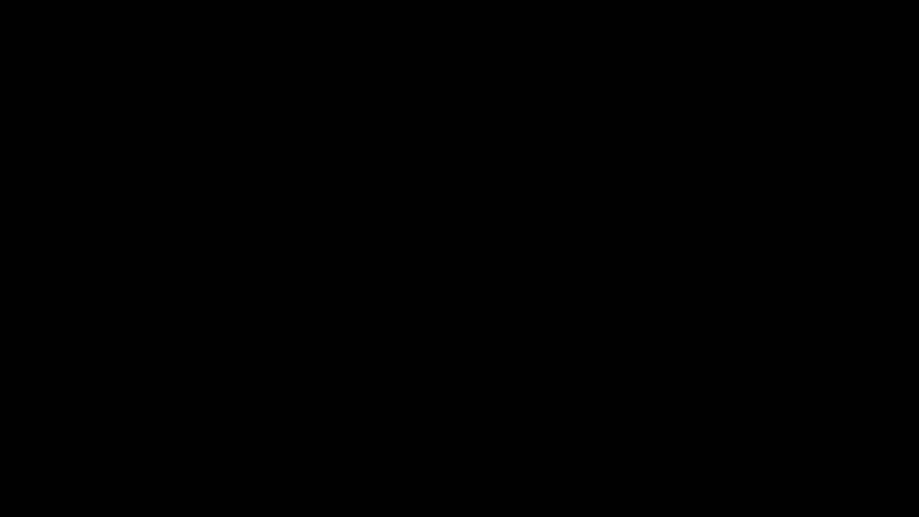
- Start transaction IP42 and set the maintenance plan category to Maintenance Order
{"action": "type", "text": "42"}
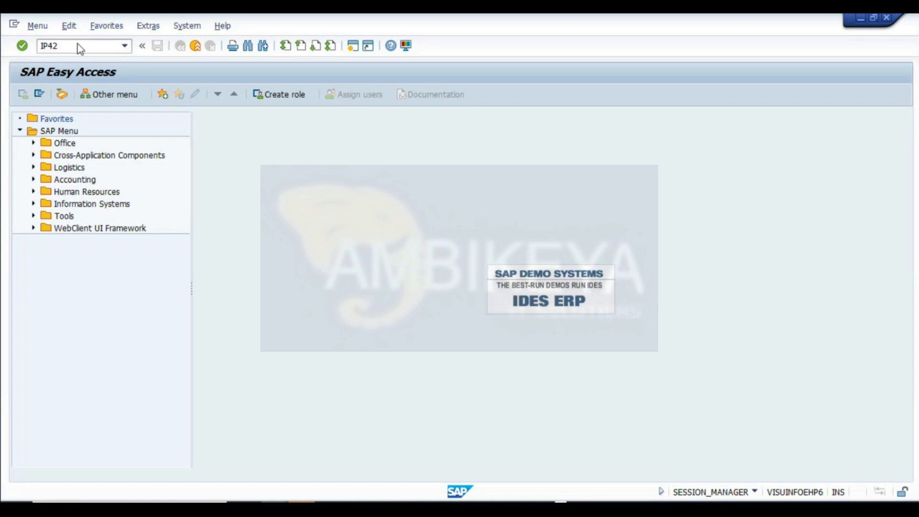
{"action": "key", "text": "Return"}
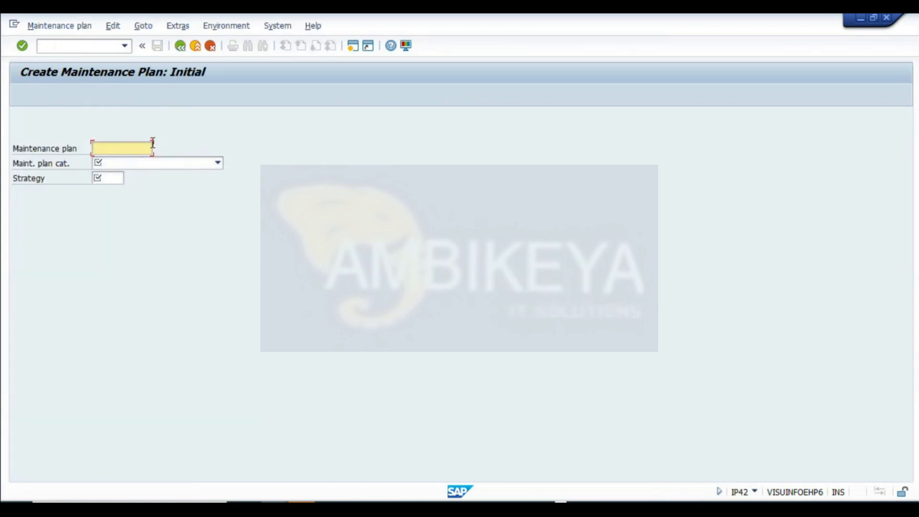
{"action": "left_click", "coordinate": [139, 163]}
{"action": "left_click", "coordinate": [148, 198]}
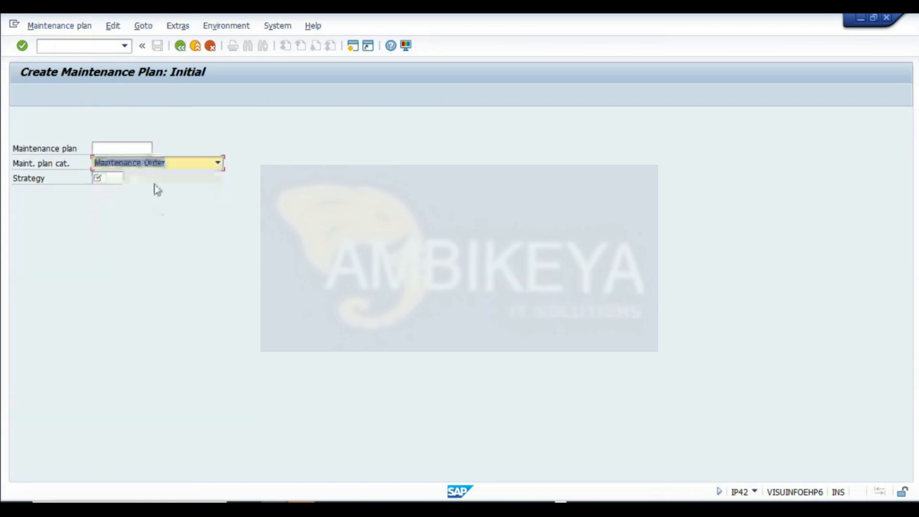
- Pick a maintenance strategy from the list and continue to the strategy plan screen
{"action": "left_click", "coordinate": [108, 178]}
{"action": "left_click", "coordinate": [113, 207]}
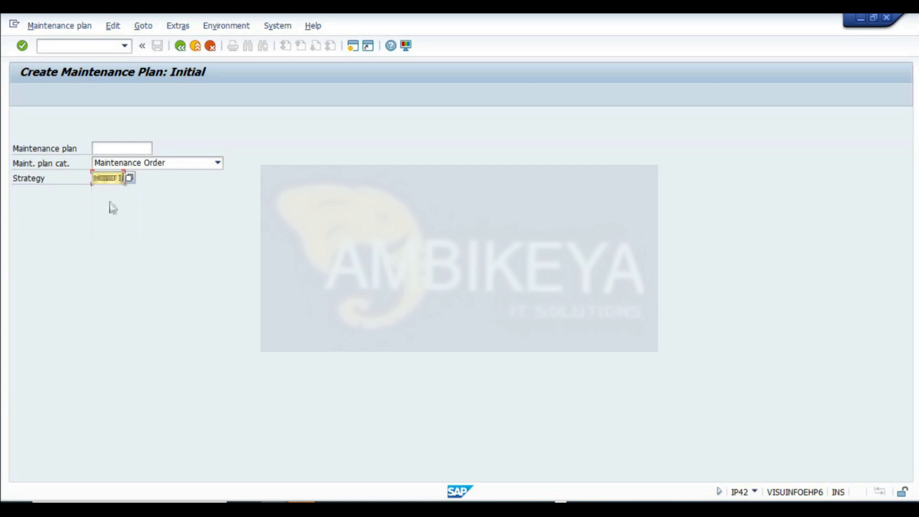
{"action": "key", "text": "Return"}
- Name the maintenance plan CALIBRATION OF WEGHING MACHINE and confirm the entry
{"action": "left_click", "coordinate": [187, 120]}
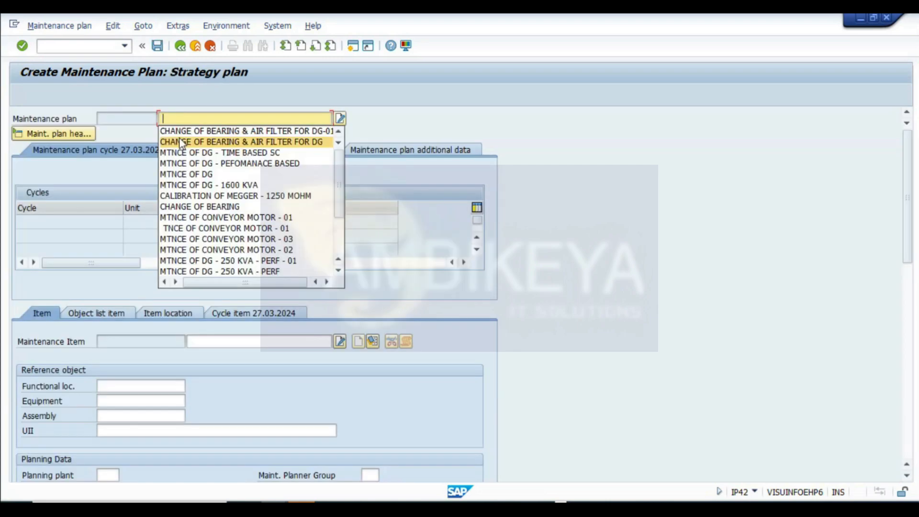
{"action": "type", "text": "CAL"}
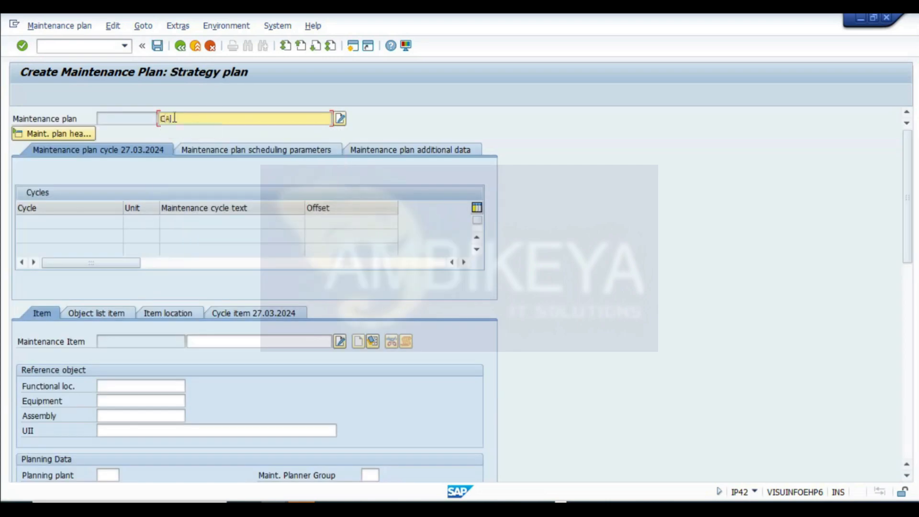
{"action": "type", "text": "IBRATION OF WEGHING"}
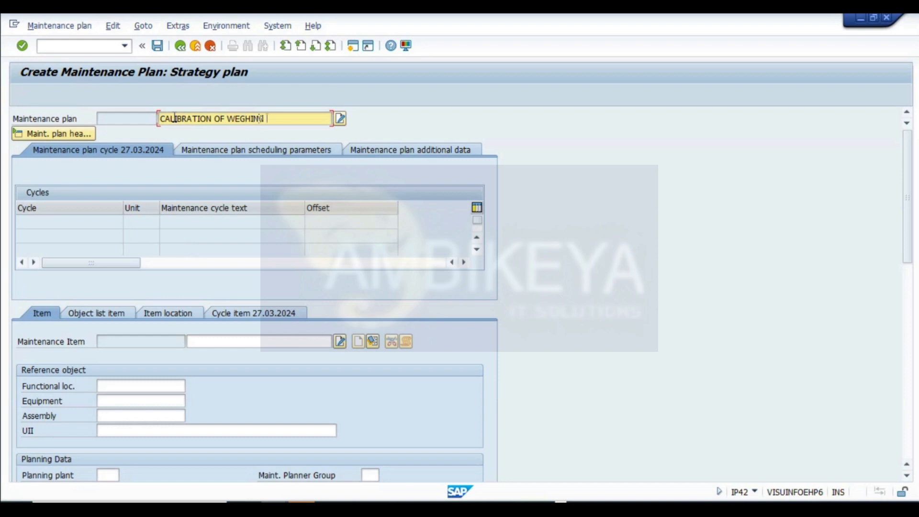
{"action": "type", "text": " MACHINE"}
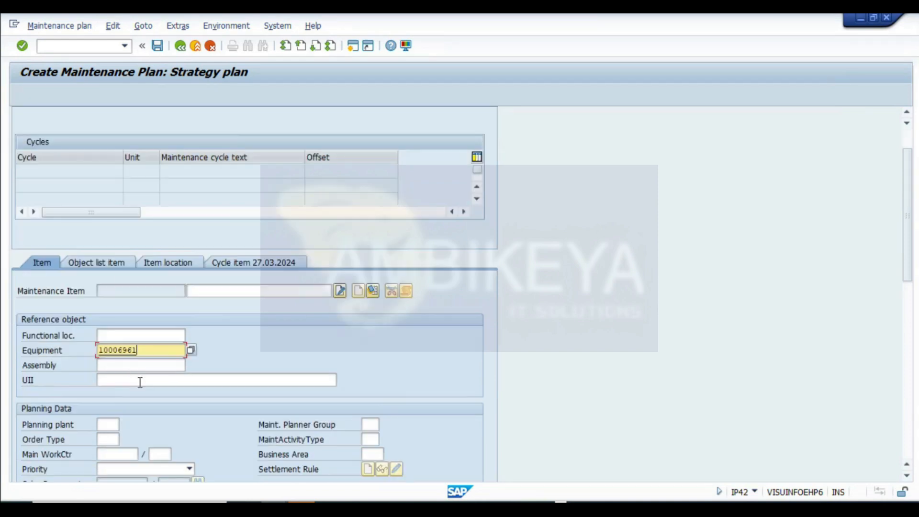
{"action": "key", "text": "Return"}
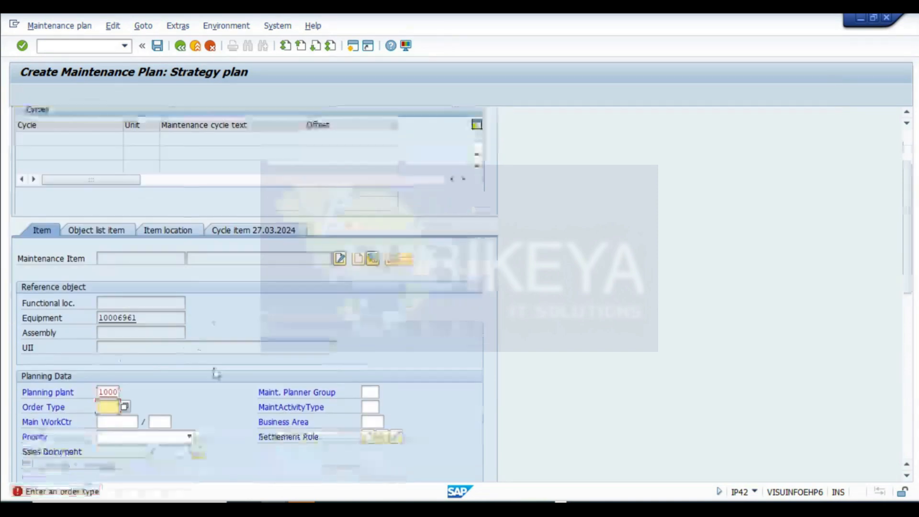
- Set the item's order type to PM06 Calibration Order
{"action": "scroll", "coordinate": [191, 393], "scroll_direction": "down", "scroll_amount": 2}
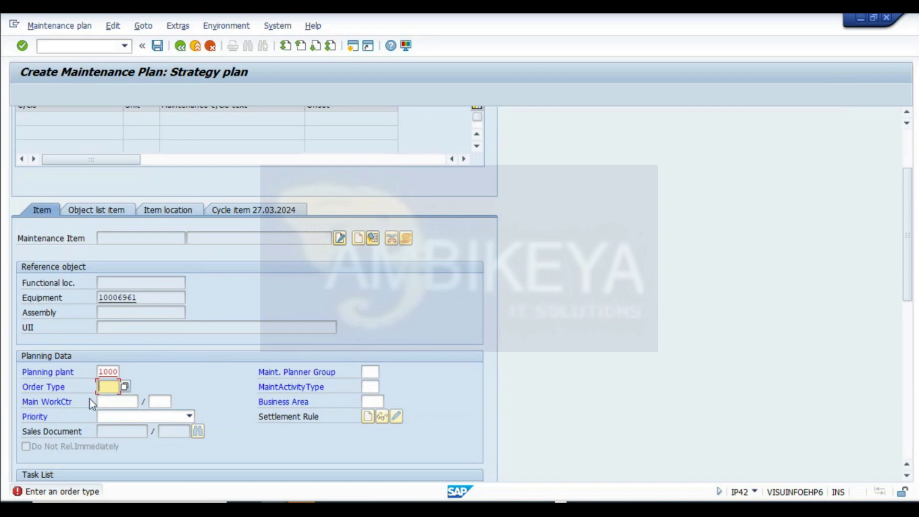
{"action": "left_click", "coordinate": [126, 388]}
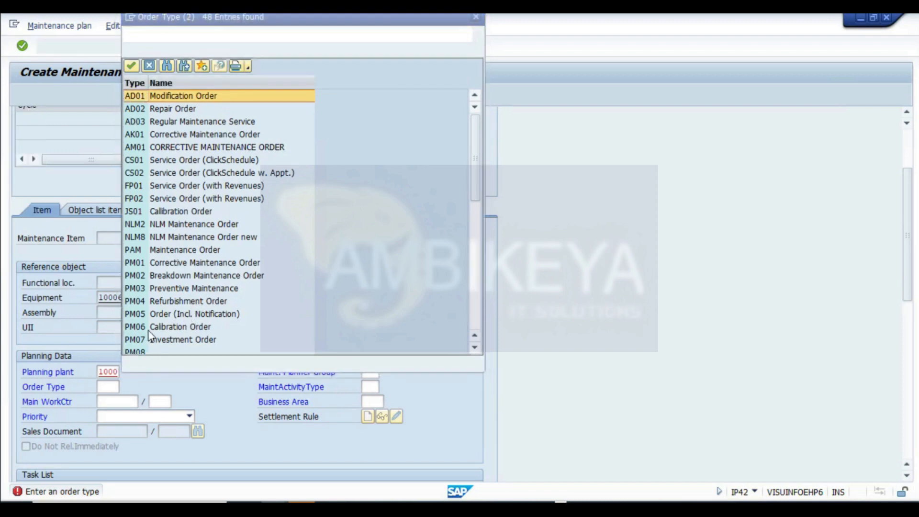
{"action": "scroll", "coordinate": [146, 333], "scroll_direction": "down", "scroll_amount": 1}
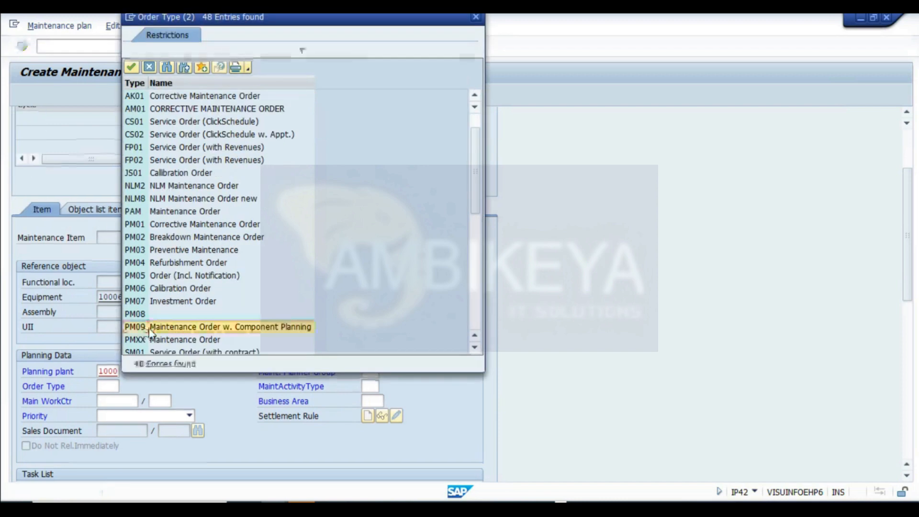
{"action": "left_click", "coordinate": [146, 288]}
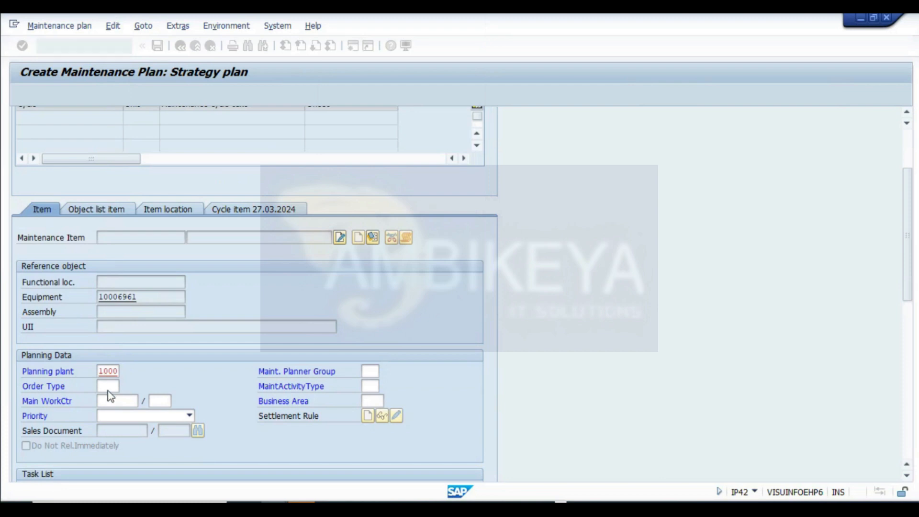
{"action": "key", "text": "Return"}
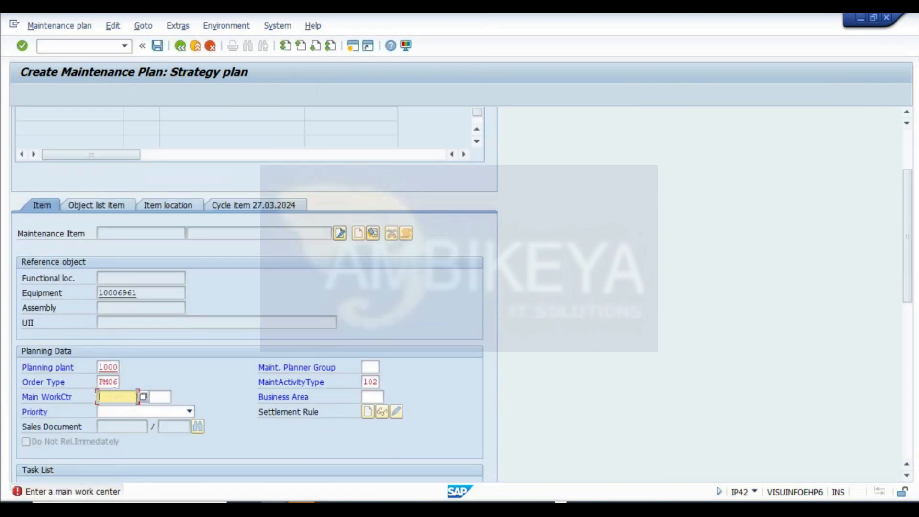
- Check the weighing machine's equipment master record in the other window and return to the maintenance plan
{"action": "left_click", "coordinate": [274, 508]}
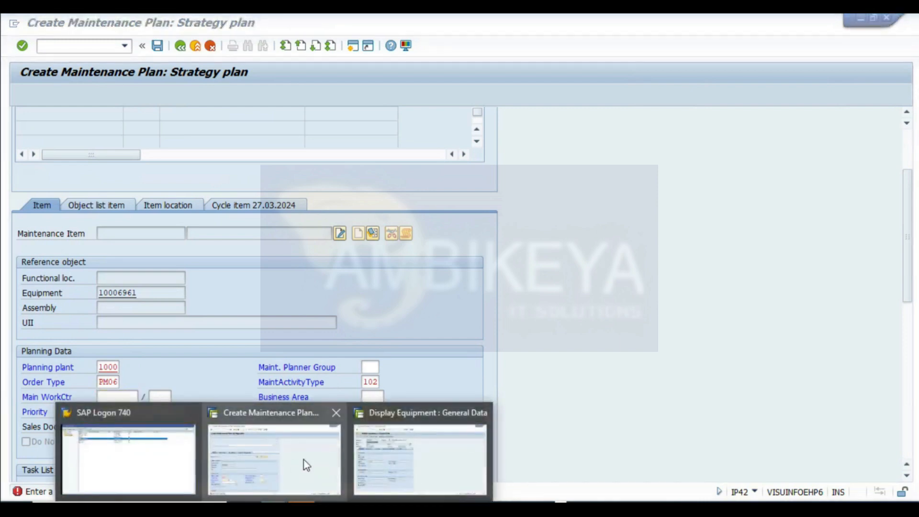
{"action": "left_click", "coordinate": [426, 454]}
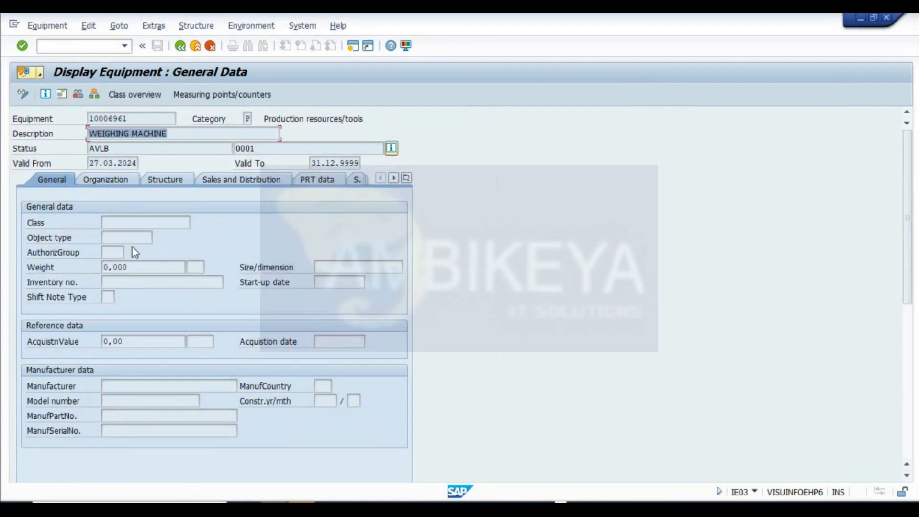
{"action": "key", "text": "alt+Tab"}
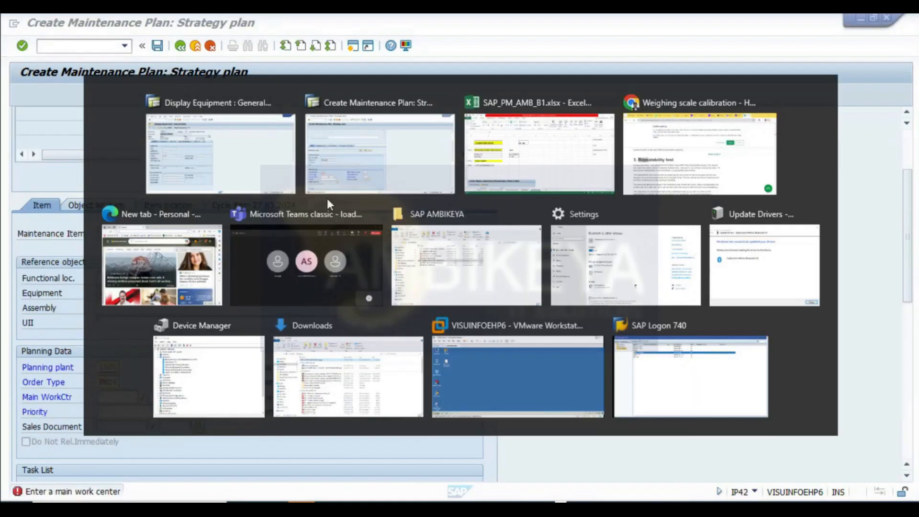
{"action": "left_click", "coordinate": [144, 398]}
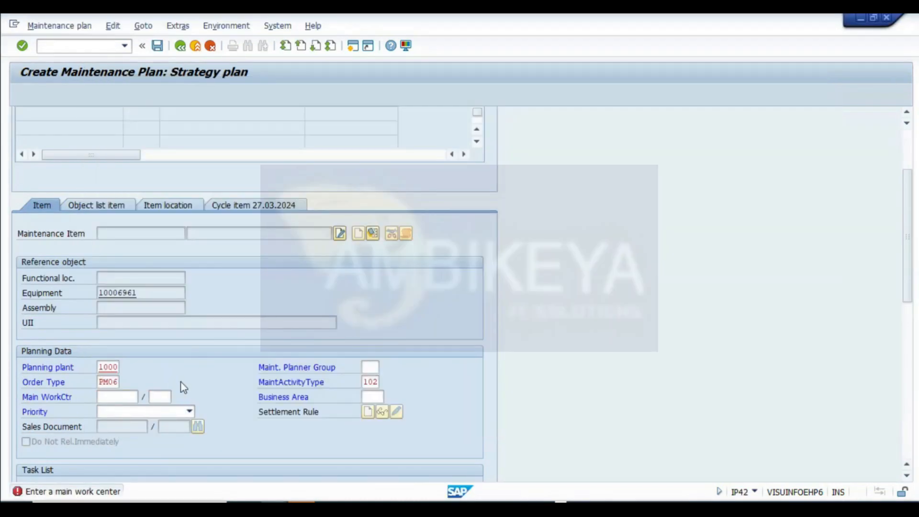
- Search the maintenance work centers and set the main work center to AS1U1ME1 in plant 1000
{"action": "left_click", "coordinate": [316, 287]}
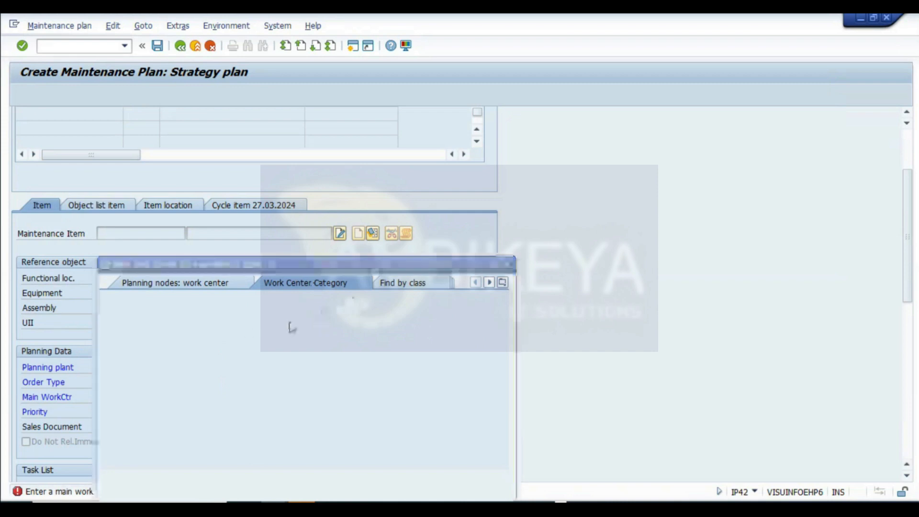
{"action": "type", "text": "0002"}
{"action": "key", "text": "Return"}
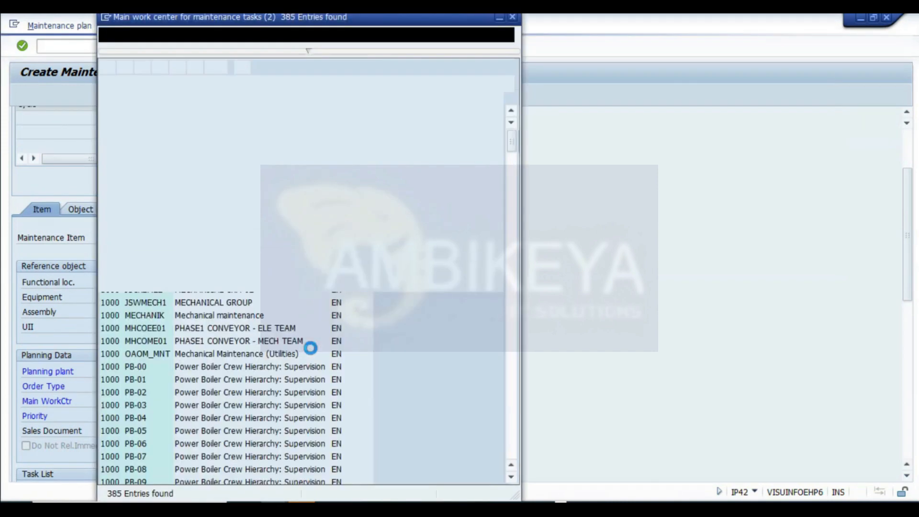
{"action": "scroll", "coordinate": [177, 356], "scroll_direction": "down", "scroll_amount": 20}
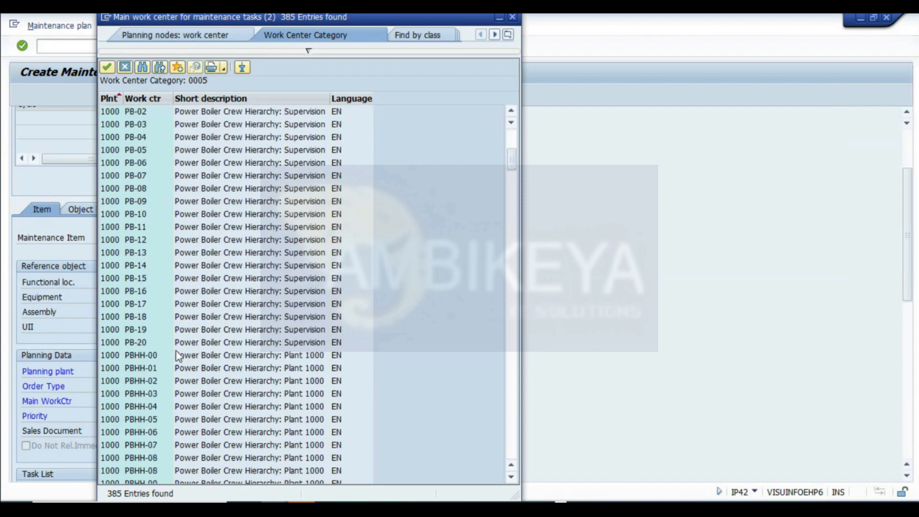
{"action": "scroll", "coordinate": [570, 292], "scroll_direction": "down", "scroll_amount": 1}
{"action": "scroll", "coordinate": [570, 292], "scroll_direction": "down", "scroll_amount": 2}
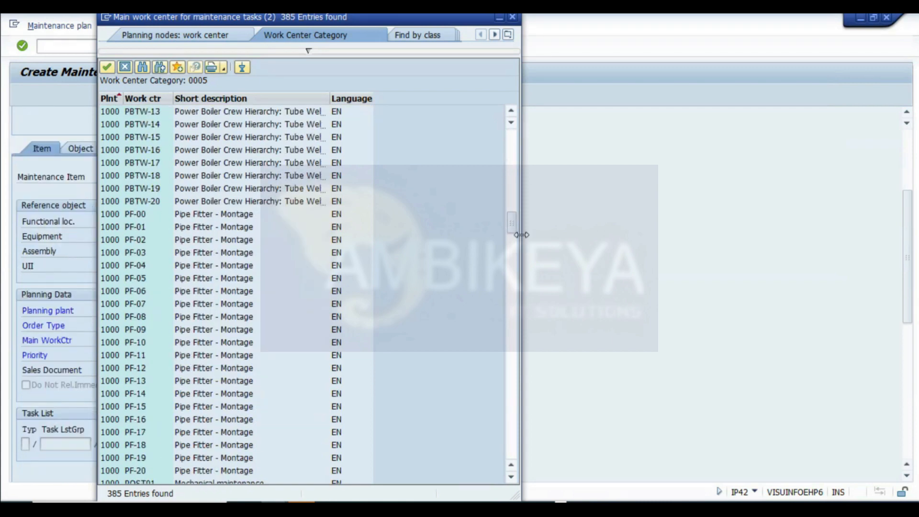
{"action": "left_click_drag", "start_coordinate": [509, 218], "coordinate": [493, 456]}
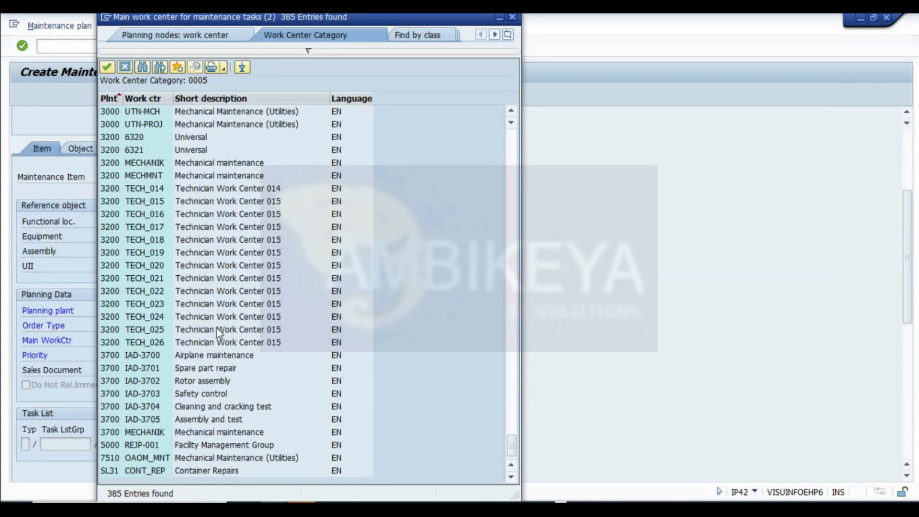
{"action": "left_click", "coordinate": [308, 50]}
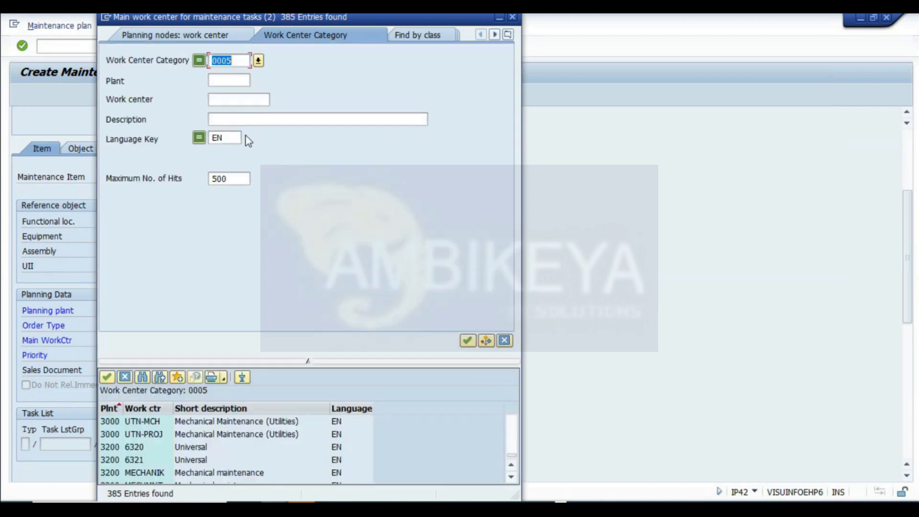
{"action": "left_click_drag", "start_coordinate": [234, 178], "coordinate": [107, 172]}
{"action": "left_click", "coordinate": [467, 340]}
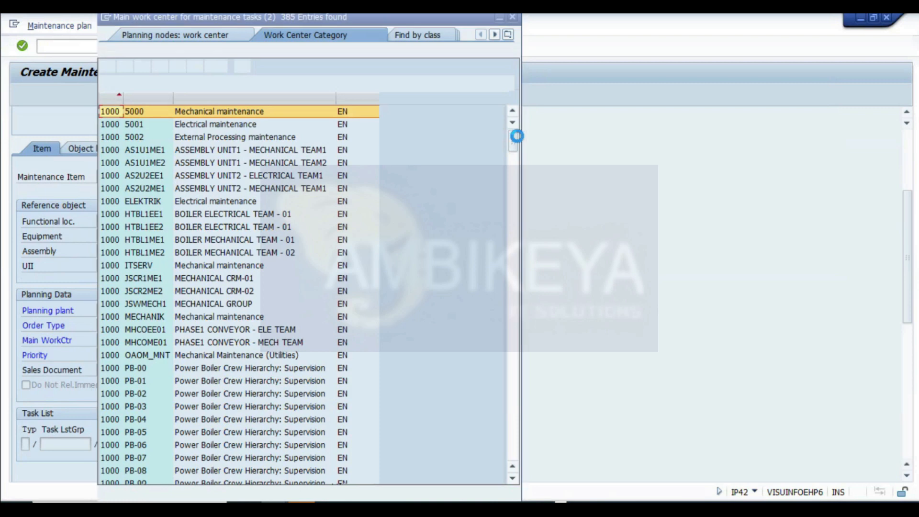
{"action": "double_click", "coordinate": [139, 150]}
{"action": "key", "text": "Return"}
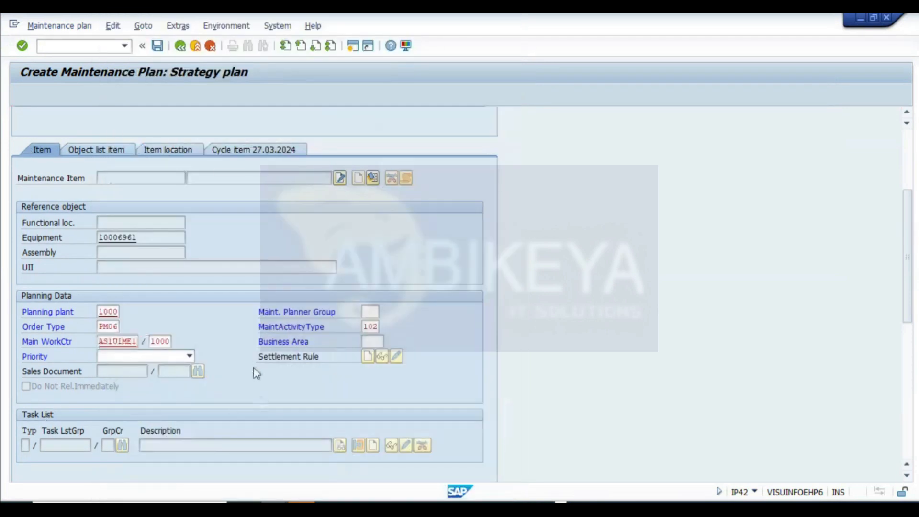
- Set the priority to Medium and assign the CALIBRATION WEIGHING MACHINE equipment task list to the item
{"action": "left_click", "coordinate": [131, 360]}
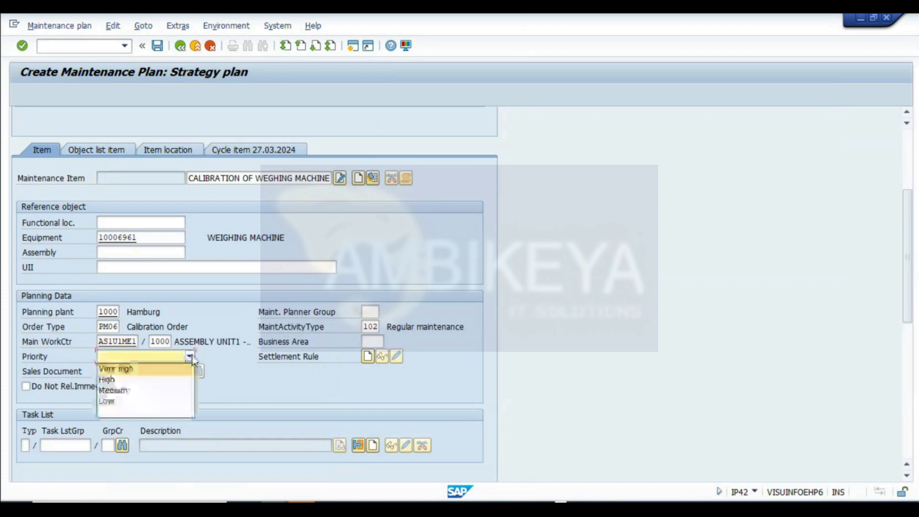
{"action": "left_click", "coordinate": [120, 387]}
{"action": "left_click", "coordinate": [122, 448]}
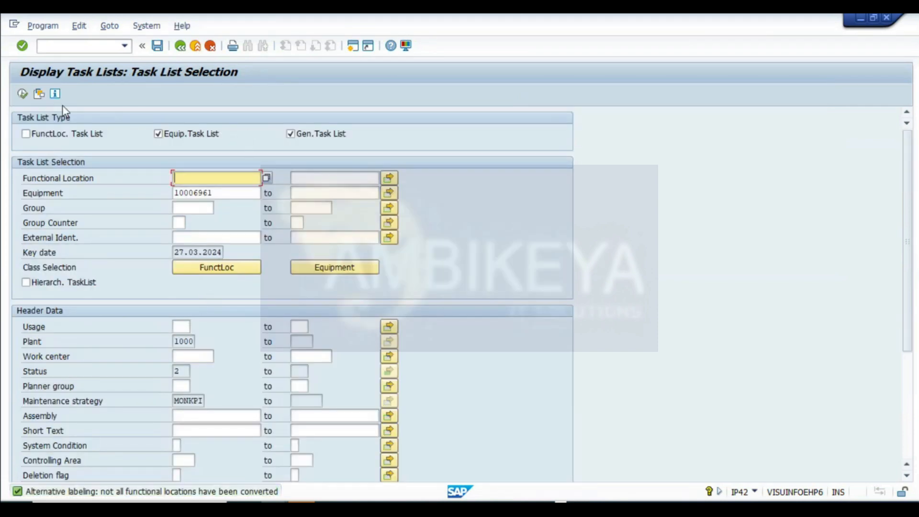
{"action": "left_click", "coordinate": [23, 93]}
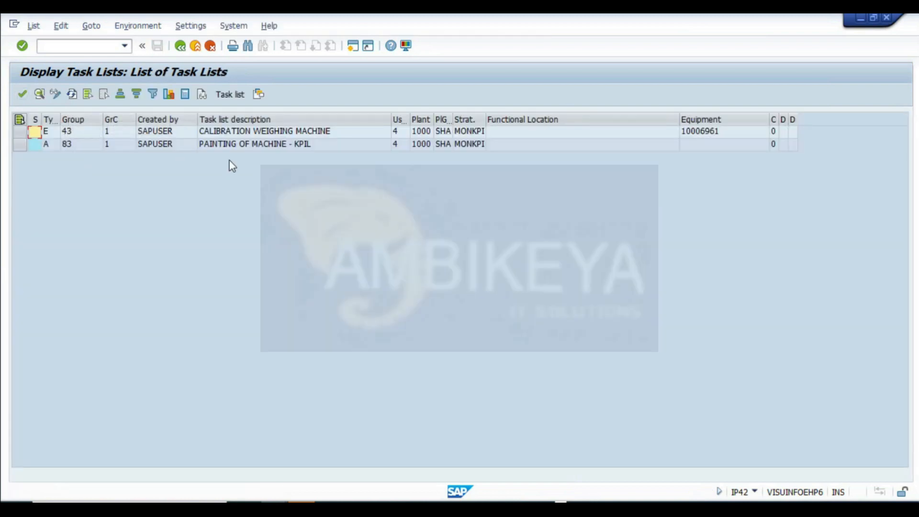
{"action": "left_click", "coordinate": [277, 132]}
{"action": "double_click", "coordinate": [279, 134]}
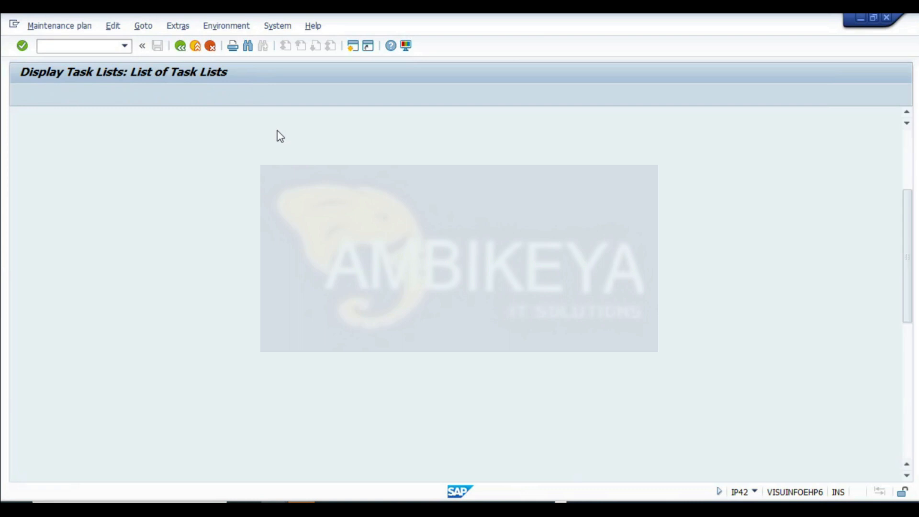
{"action": "left_click", "coordinate": [190, 355]}
{"action": "left_click", "coordinate": [697, 323]}
{"action": "scroll", "coordinate": [896, 284], "scroll_direction": "up", "scroll_amount": 3}
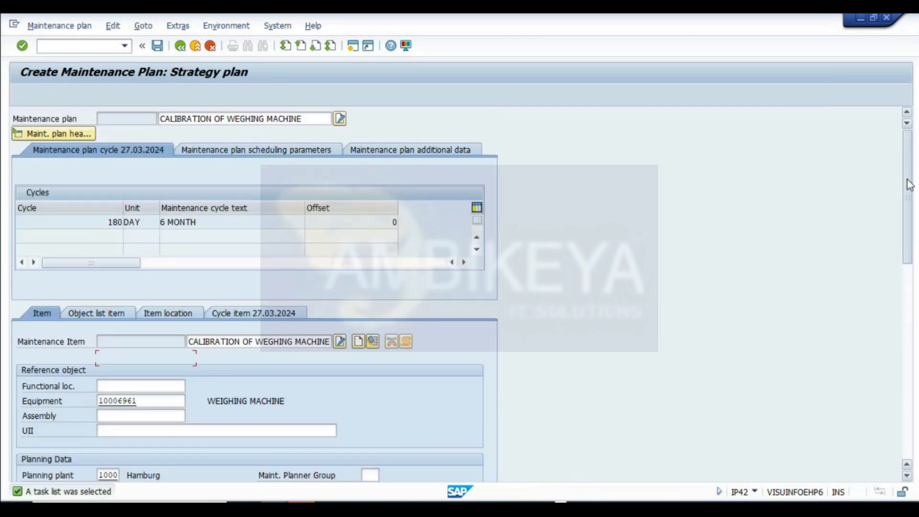
- Set the scheduling period to 5 YR and the start of cycle to 28.03.2024
{"action": "left_click", "coordinate": [97, 227]}
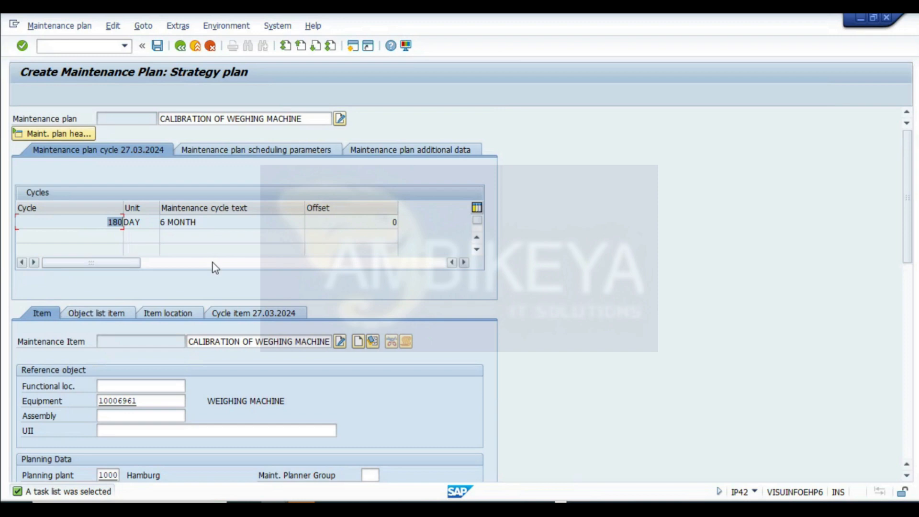
{"action": "left_click", "coordinate": [200, 221]}
{"action": "left_click", "coordinate": [107, 225]}
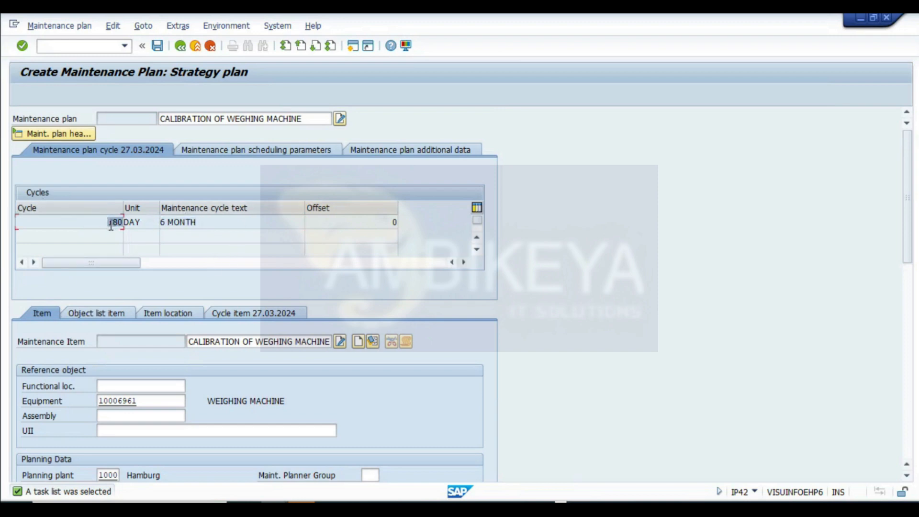
{"action": "left_click", "coordinate": [203, 223]}
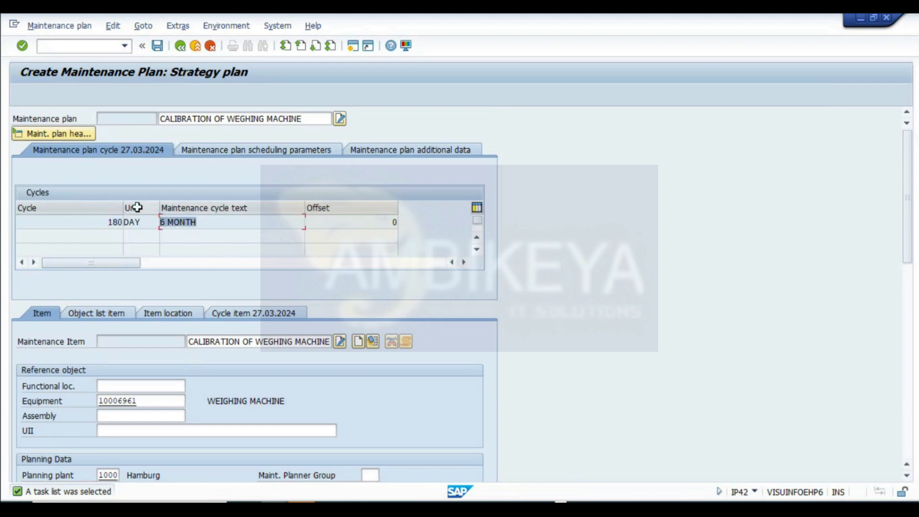
{"action": "left_click", "coordinate": [212, 149]}
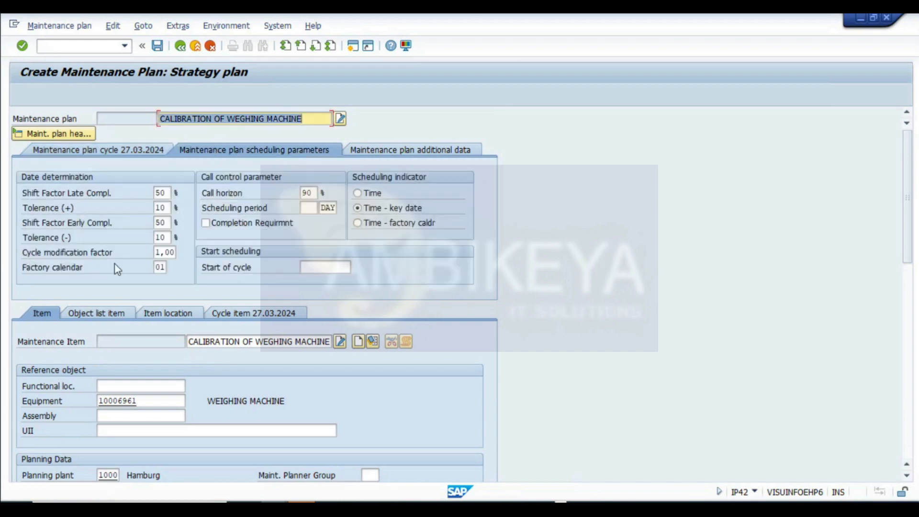
{"action": "left_click", "coordinate": [311, 208]}
{"action": "type", "text": "5"}
{"action": "key", "text": "Tab"}
{"action": "type", "text": "YR"}
{"action": "left_click", "coordinate": [324, 269]}
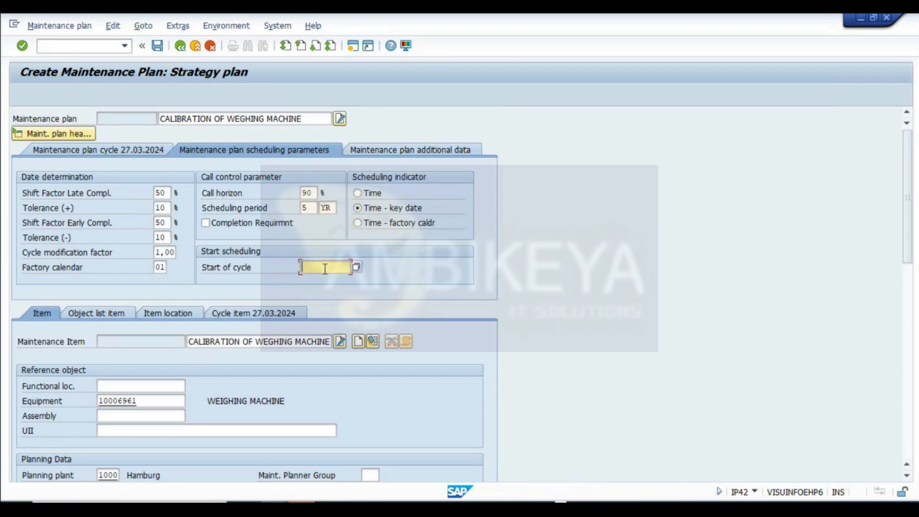
{"action": "left_click", "coordinate": [357, 269]}
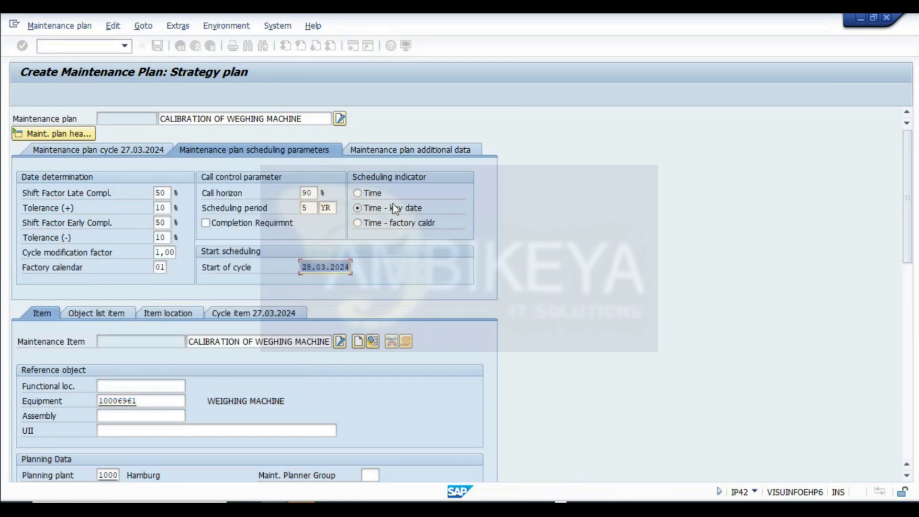
- In the plan's additional data, set the sort field to KPIL and the authorization group to 3000
{"action": "left_click", "coordinate": [384, 150]}
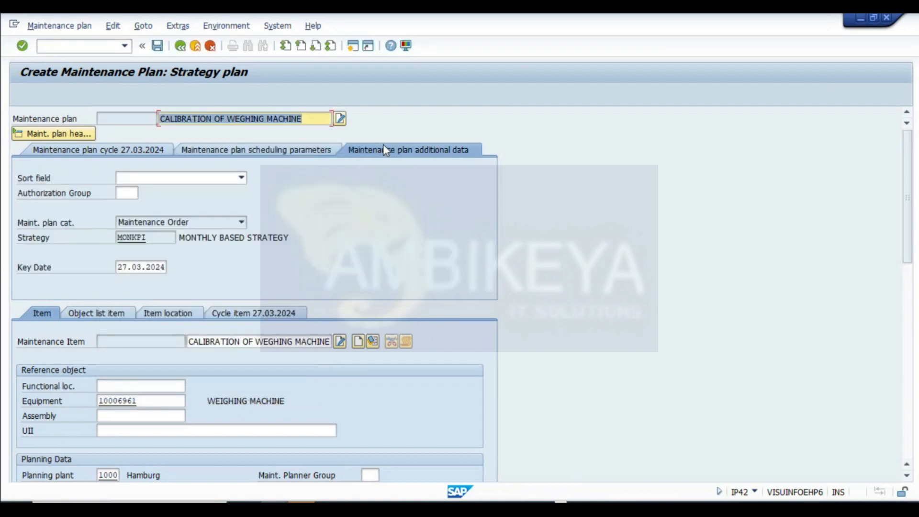
{"action": "left_click", "coordinate": [172, 178]}
{"action": "left_click", "coordinate": [130, 245]}
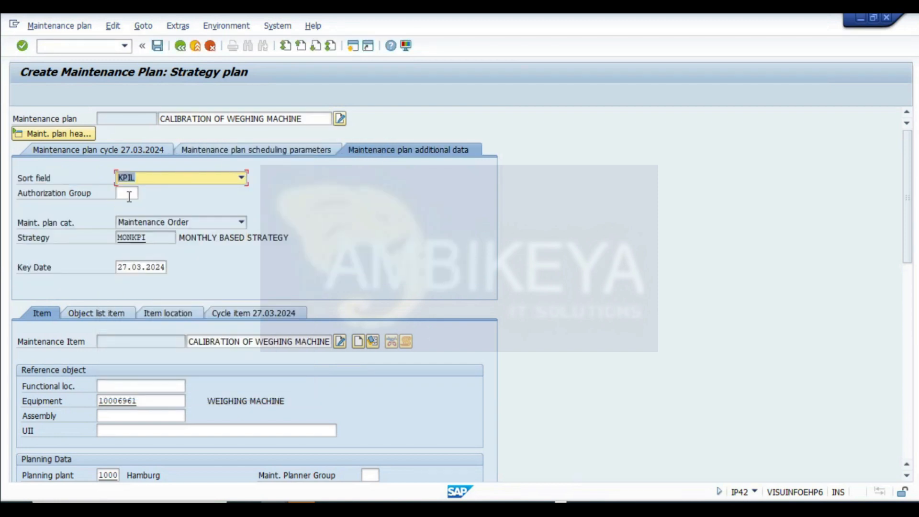
{"action": "left_click", "coordinate": [125, 192]}
{"action": "left_click", "coordinate": [130, 209]}
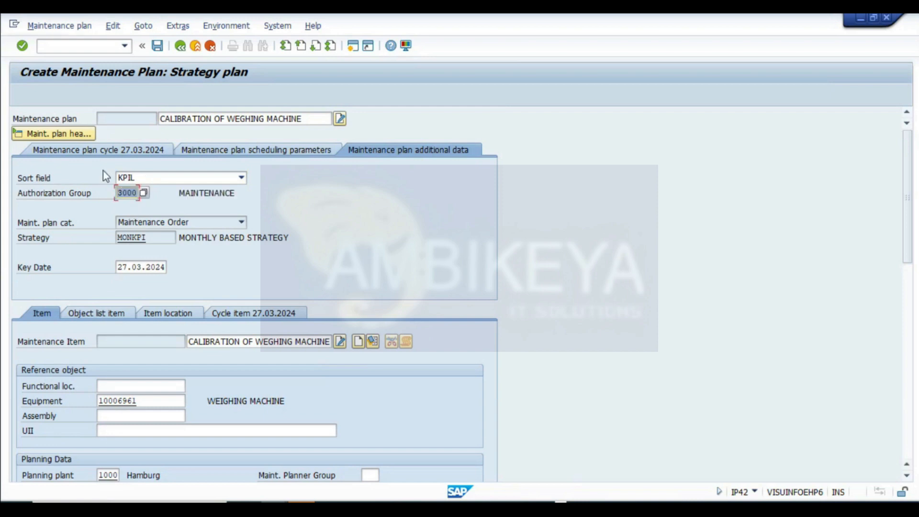
- Review the scheduling parameters and save the maintenance plan
{"action": "left_click", "coordinate": [157, 150]}
{"action": "left_click", "coordinate": [204, 151]}
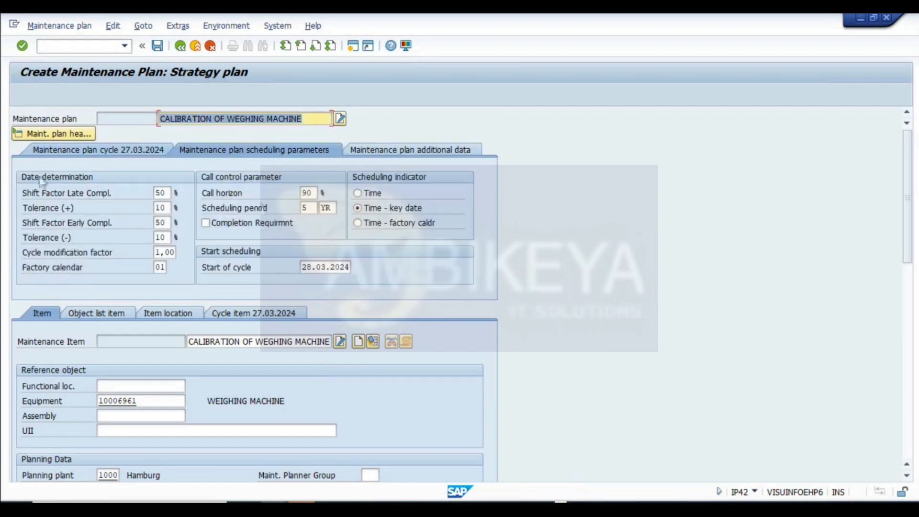
{"action": "scroll", "coordinate": [286, 344], "scroll_direction": "down", "scroll_amount": 3}
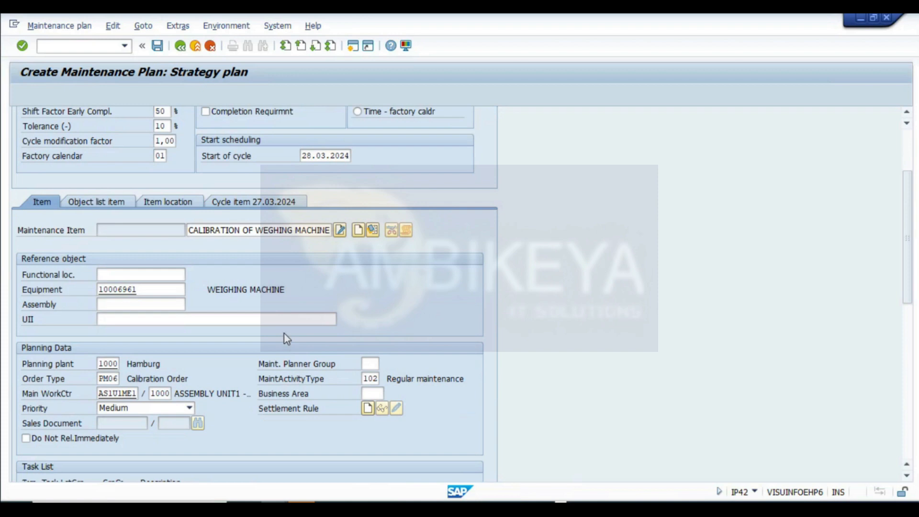
{"action": "scroll", "coordinate": [286, 339], "scroll_direction": "up", "scroll_amount": 2}
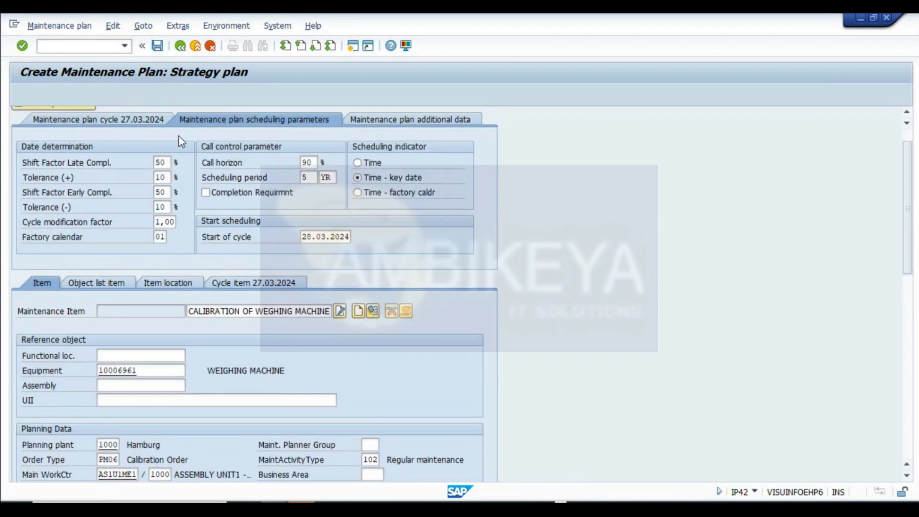
{"action": "scroll", "coordinate": [181, 141], "scroll_direction": "up", "scroll_amount": 1}
{"action": "left_click", "coordinate": [157, 45]}
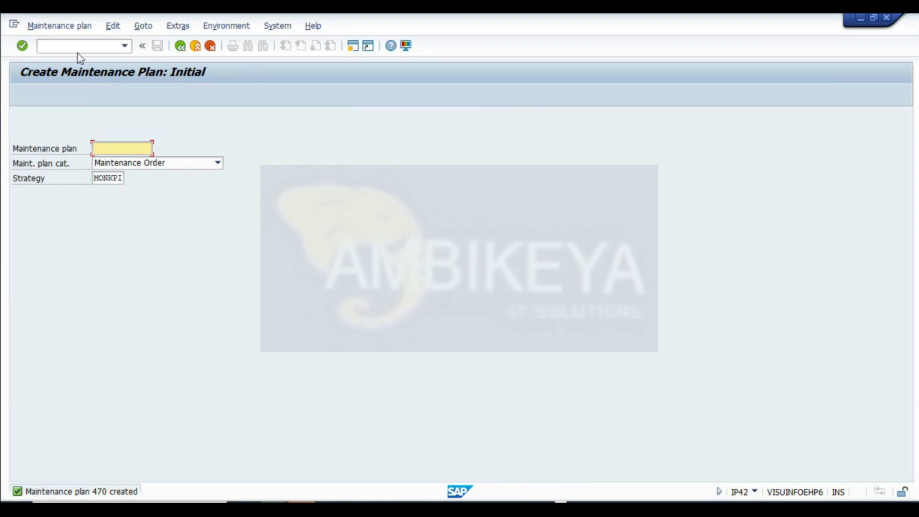
- Schedule maintenance plan 470 by starting it with the proposed start-of-cycle date and saving the schedule
{"action": "left_click", "coordinate": [72, 26]}
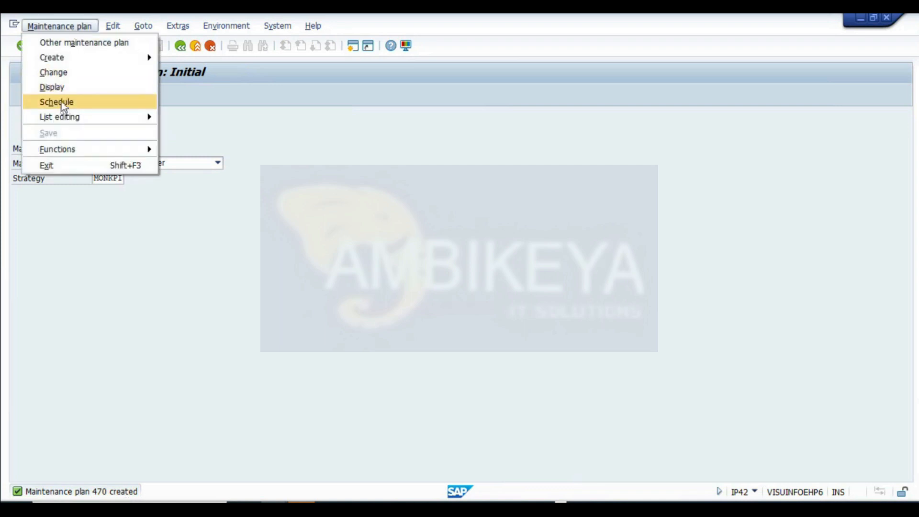
{"action": "left_click", "coordinate": [63, 103]}
{"action": "key", "text": "Return"}
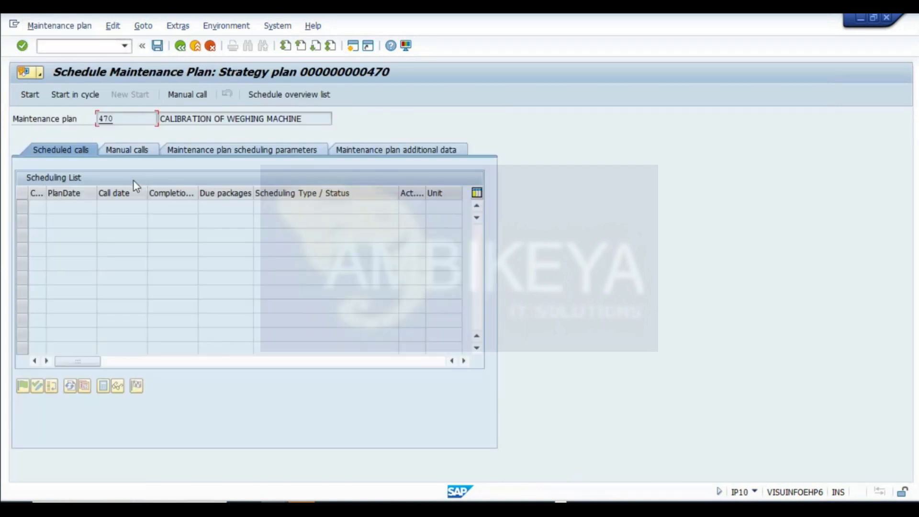
{"action": "left_click", "coordinate": [32, 99]}
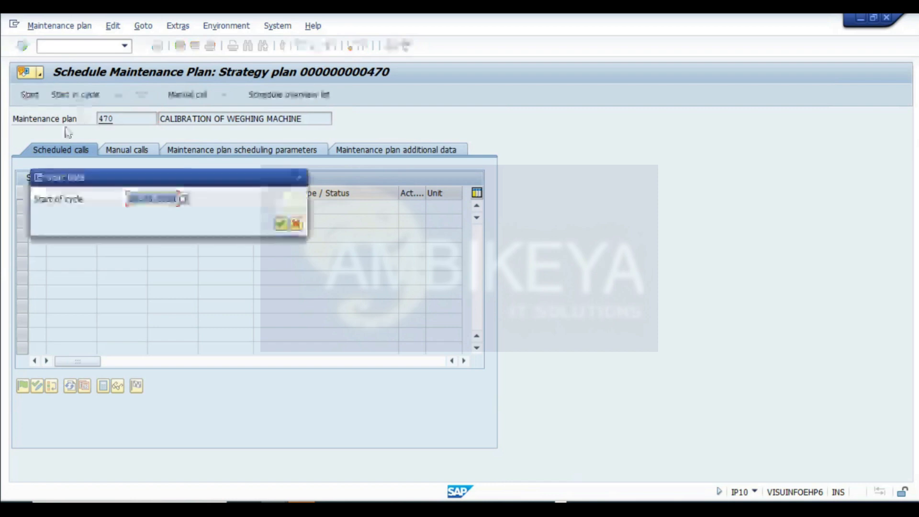
{"action": "left_click", "coordinate": [281, 224]}
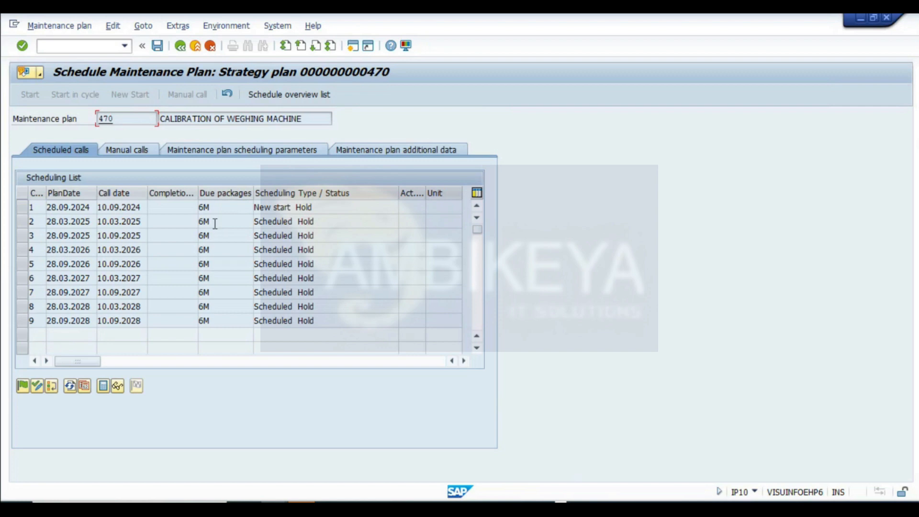
{"action": "mouse_move", "coordinate": [146, 207]}
{"action": "left_mouse_down"}
{"action": "mouse_move", "coordinate": [98, 207]}
{"action": "mouse_move", "coordinate": [143, 193]}
{"action": "left_mouse_up"}
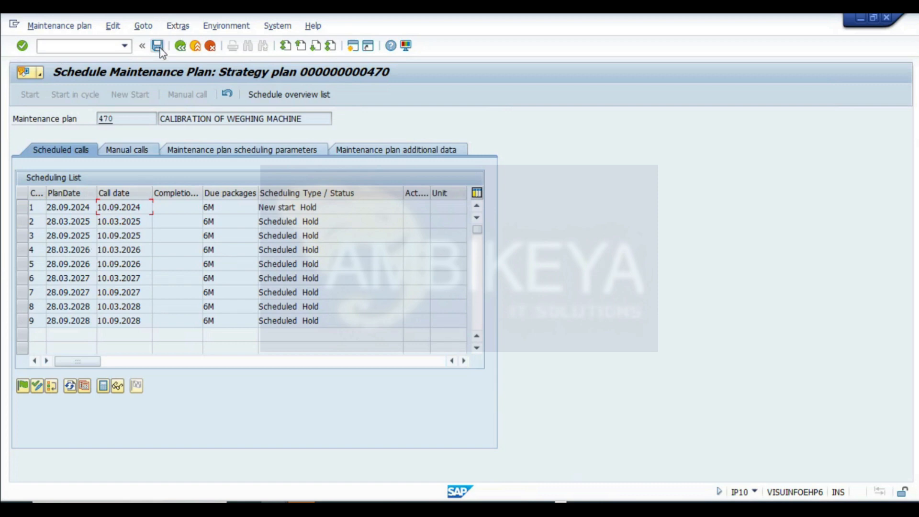
{"action": "left_click_drag", "start_coordinate": [122, 120], "coordinate": [80, 168]}
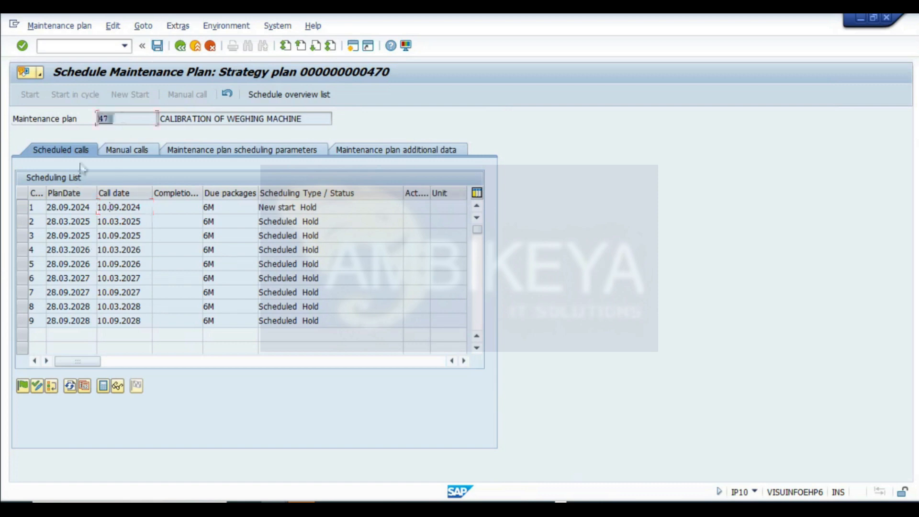
{"action": "left_click", "coordinate": [158, 46]}
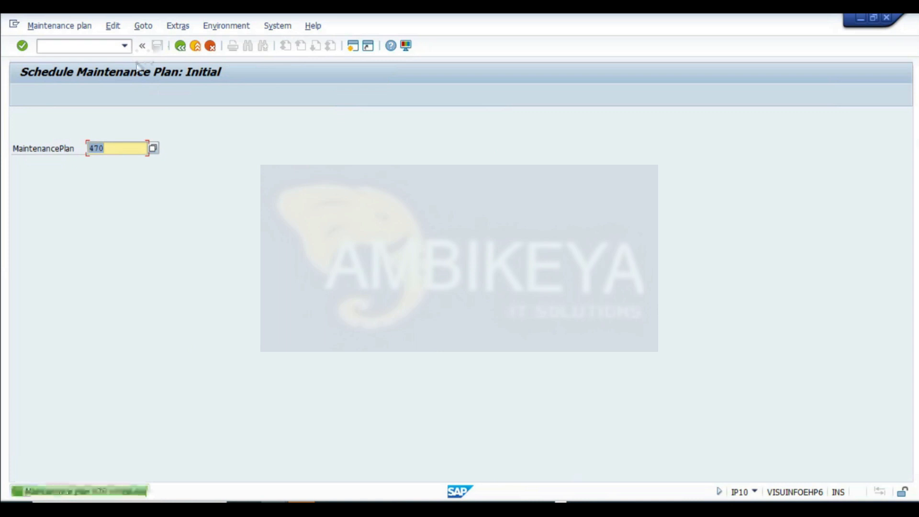
- Run deadline monitoring for maintenance plan 470 and return to the main menu
{"action": "left_click", "coordinate": [63, 29]}
{"action": "left_click", "coordinate": [204, 133]}
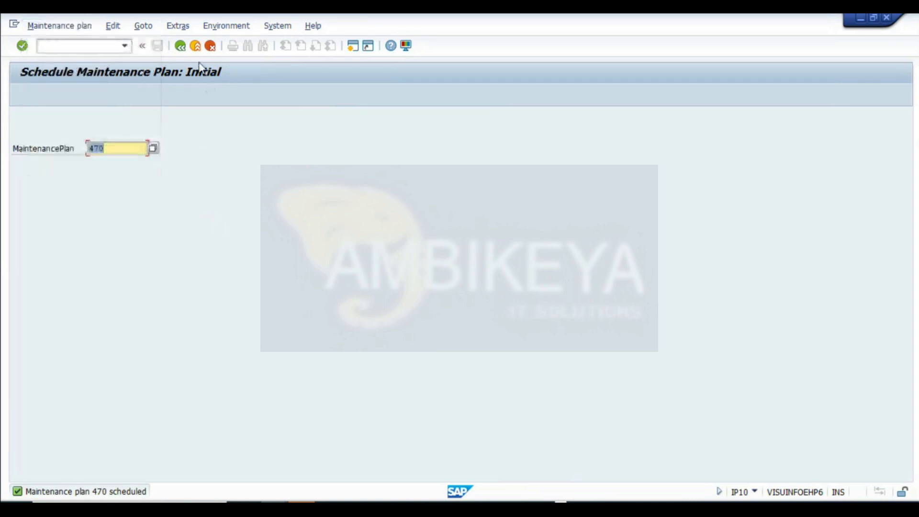
{"action": "left_click", "coordinate": [177, 47]}
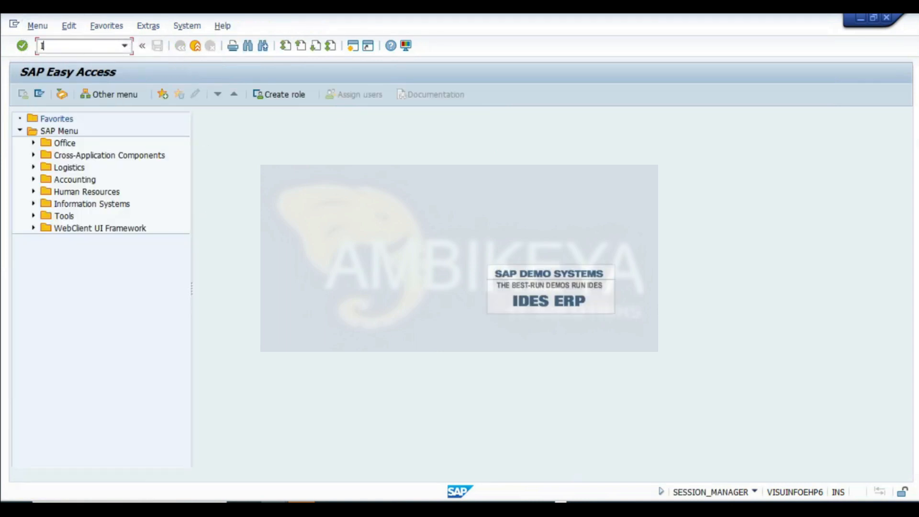
{"action": "key", "text": "Return"}
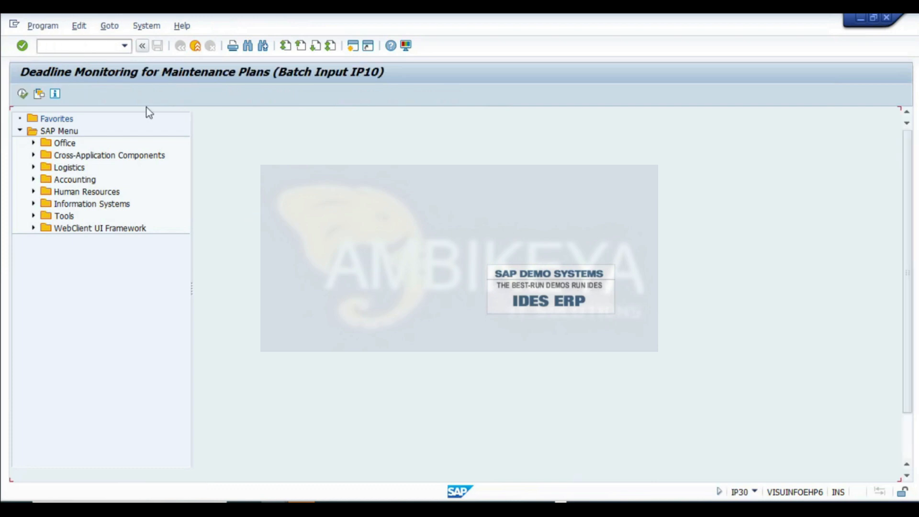
{"action": "left_click", "coordinate": [22, 94]}
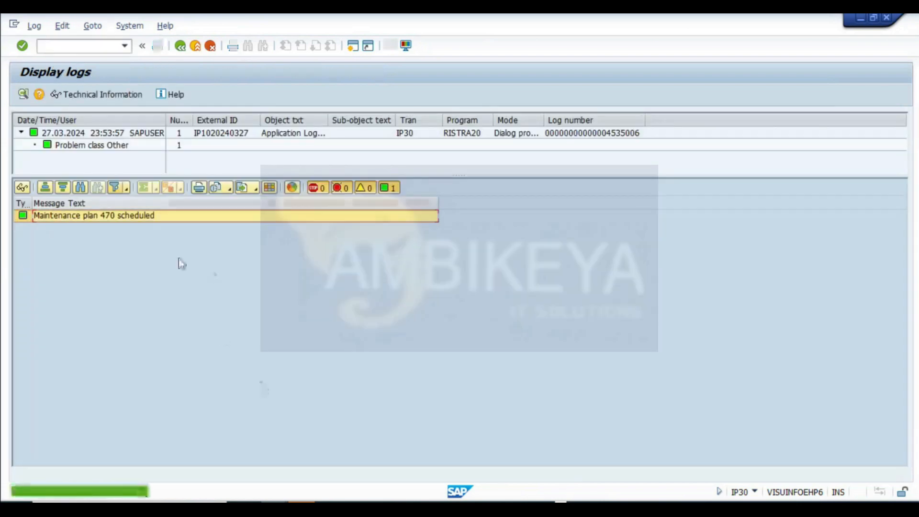
{"action": "left_click", "coordinate": [184, 48]}
{"action": "left_click", "coordinate": [185, 48]}
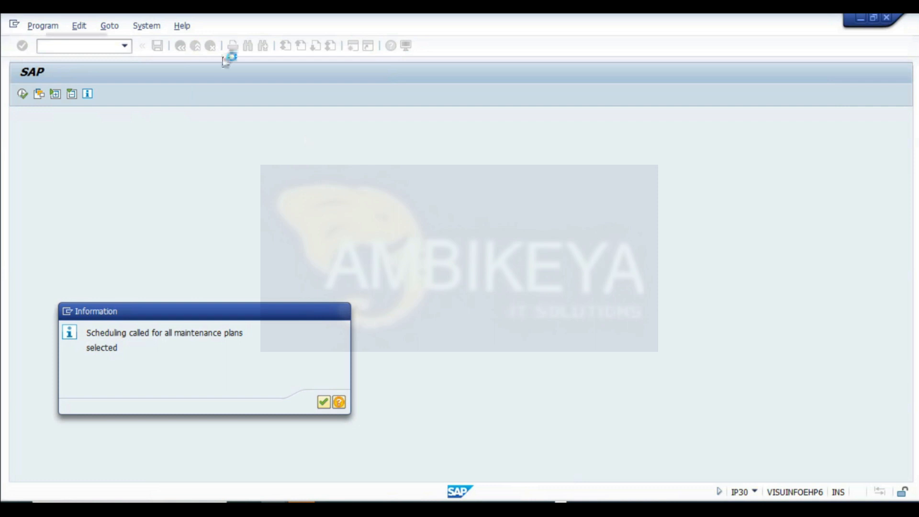
{"action": "key", "text": "Return"}
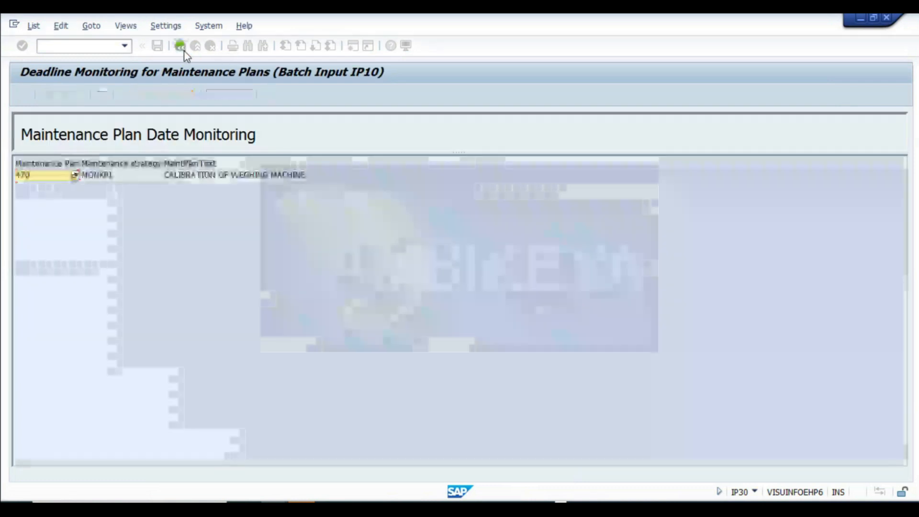
{"action": "left_click", "coordinate": [184, 50]}
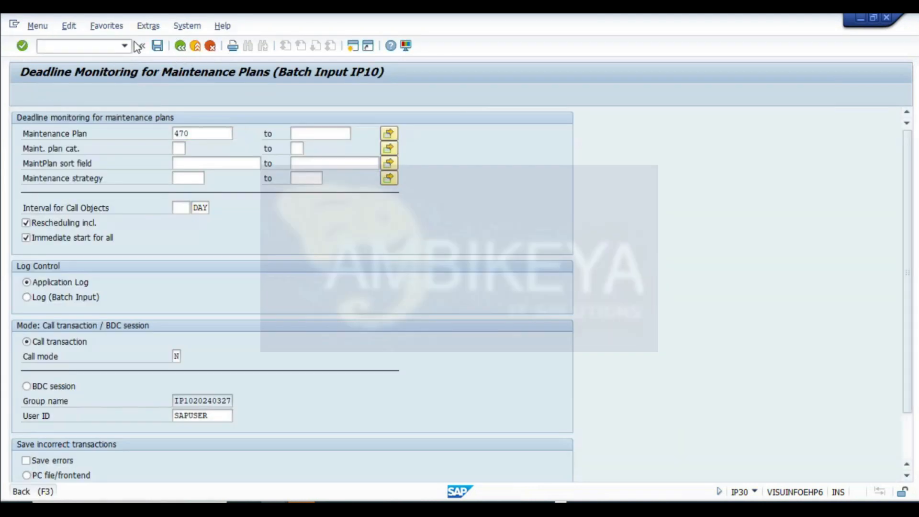
{"action": "left_click", "coordinate": [138, 46]}
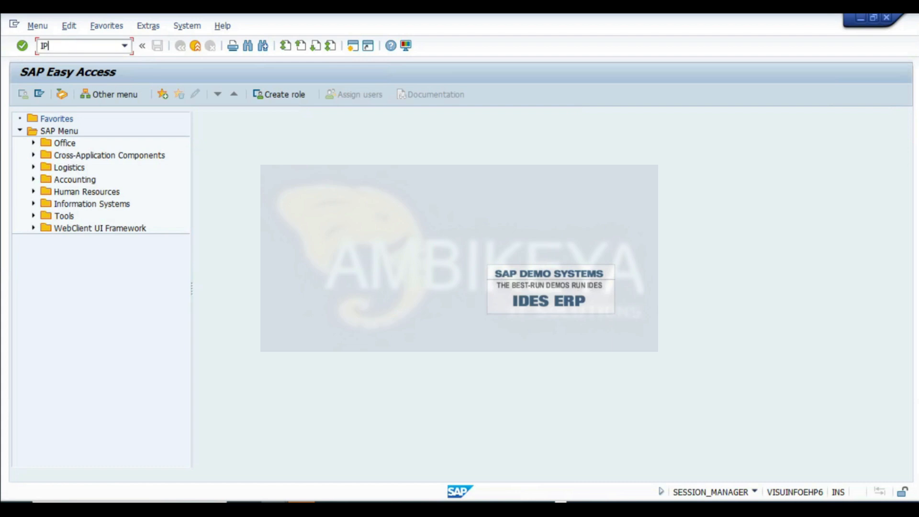
- Open scheduling for plan 470 in IP10, release the first new-start call and save
{"action": "left_click", "coordinate": [75, 48]}
{"action": "type", "text": "IP10"}
{"action": "key", "text": "Return"}
{"action": "key", "text": "Return"}
{"action": "left_click", "coordinate": [26, 209]}
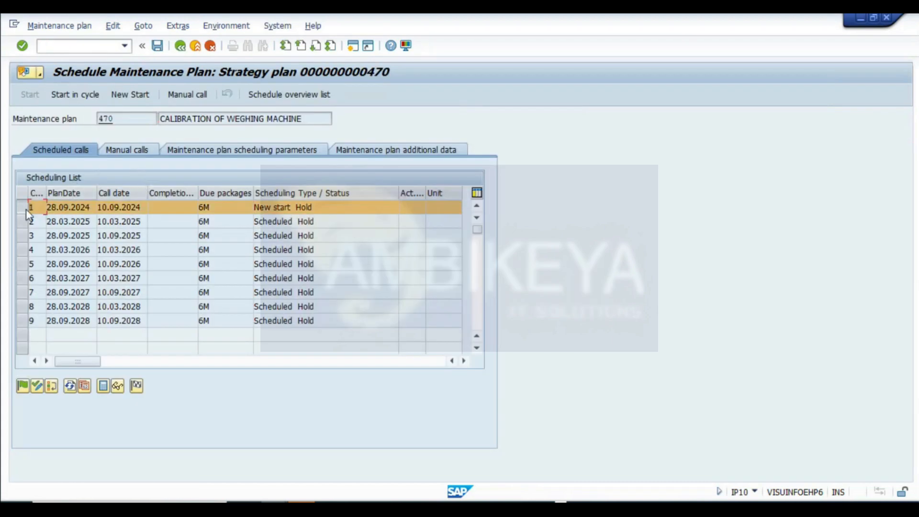
{"action": "left_click", "coordinate": [22, 385]}
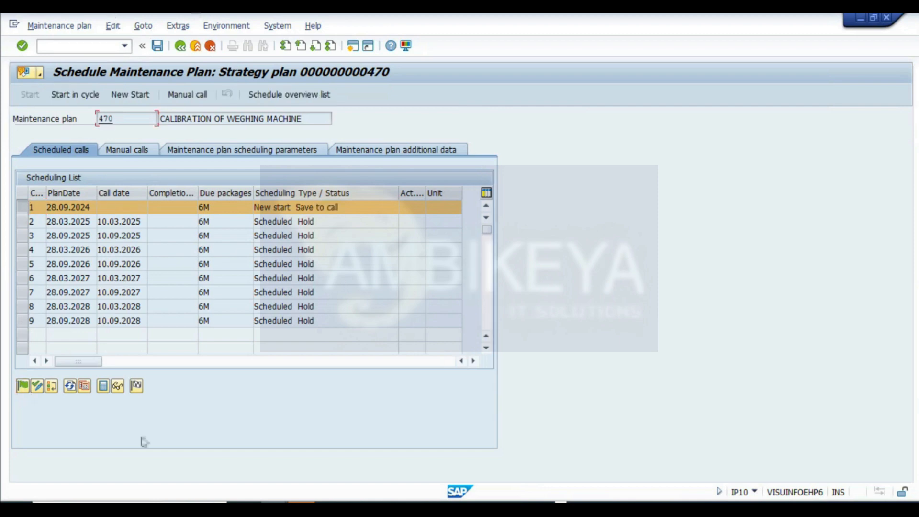
{"action": "left_click", "coordinate": [158, 46]}
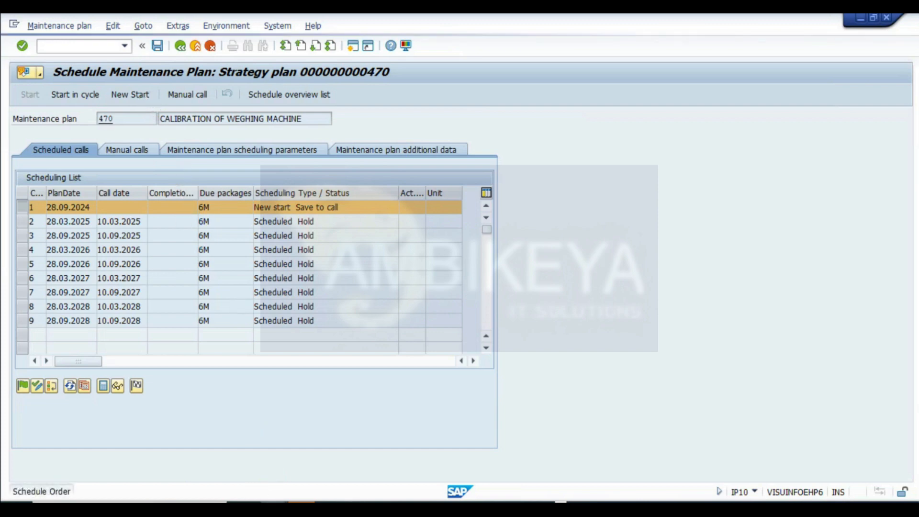
{"action": "mouse_move", "coordinate": [273, 493]}
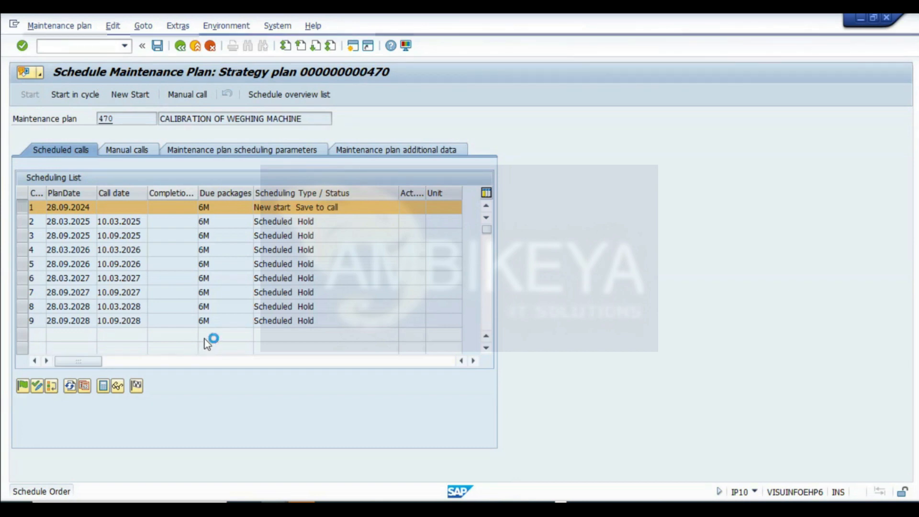
{"action": "left_click", "coordinate": [447, 443]}
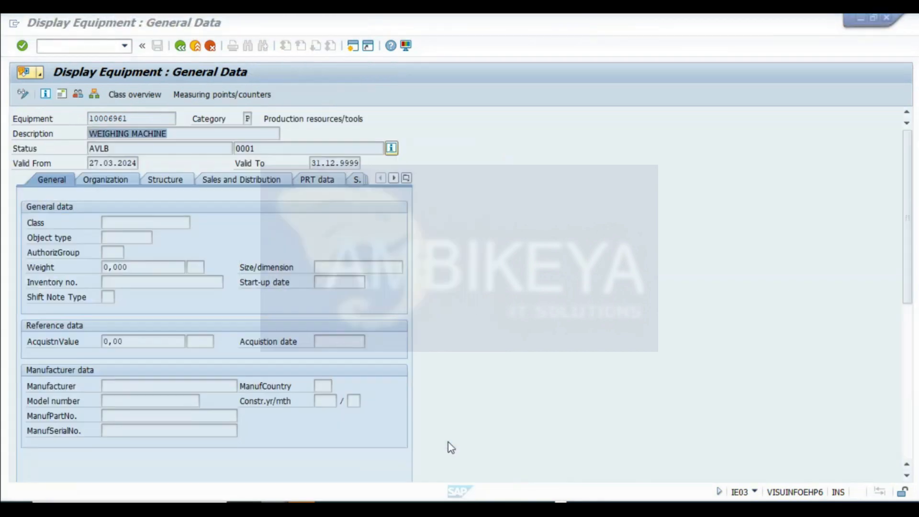
{"action": "left_click", "coordinate": [180, 46]}
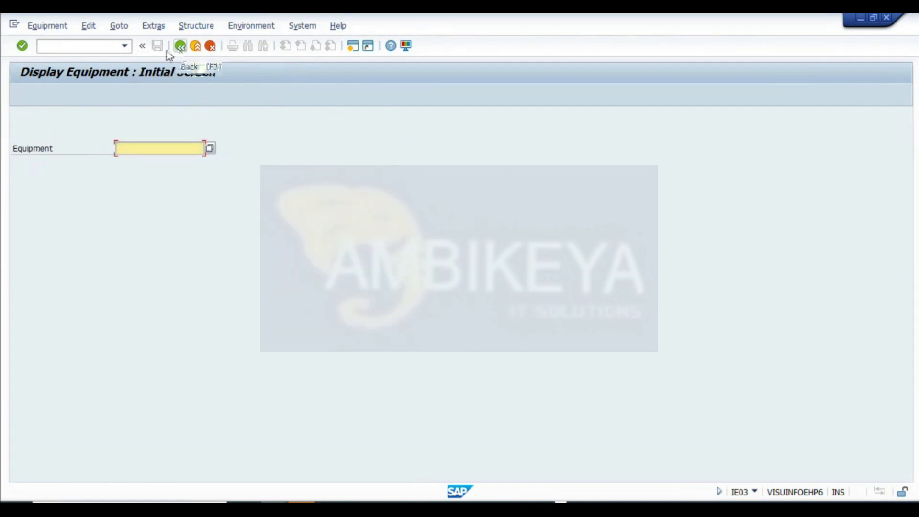
{"action": "left_click", "coordinate": [180, 46]}
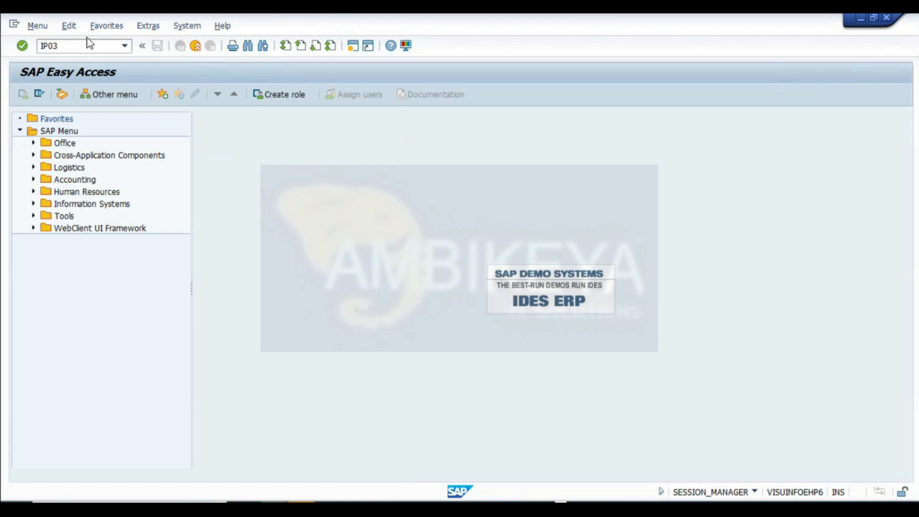
- Display maintenance plan 470 in IP03 and view its scheduled calls
{"action": "left_click", "coordinate": [88, 46]}
{"action": "type", "text": "IP03"}
{"action": "key", "text": "Return"}
{"action": "key", "text": "Return"}
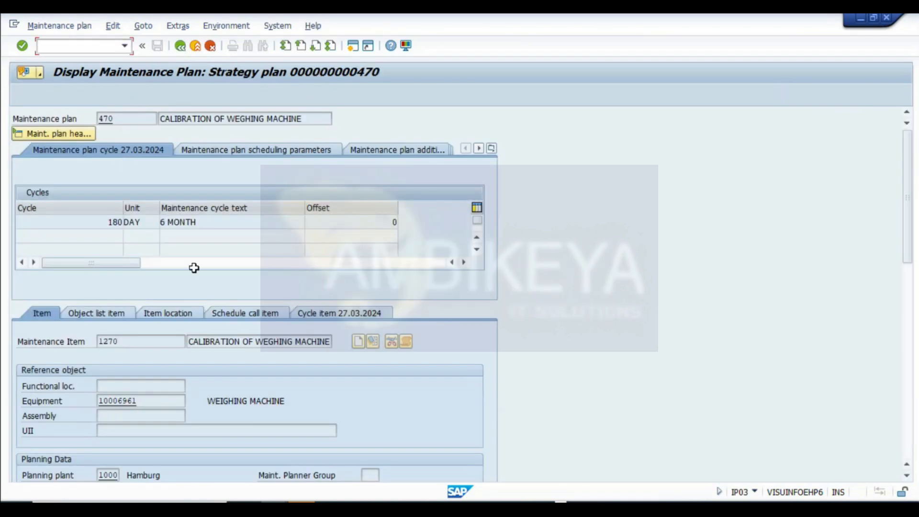
{"action": "left_click", "coordinate": [414, 145]}
{"action": "left_click", "coordinate": [256, 155]}
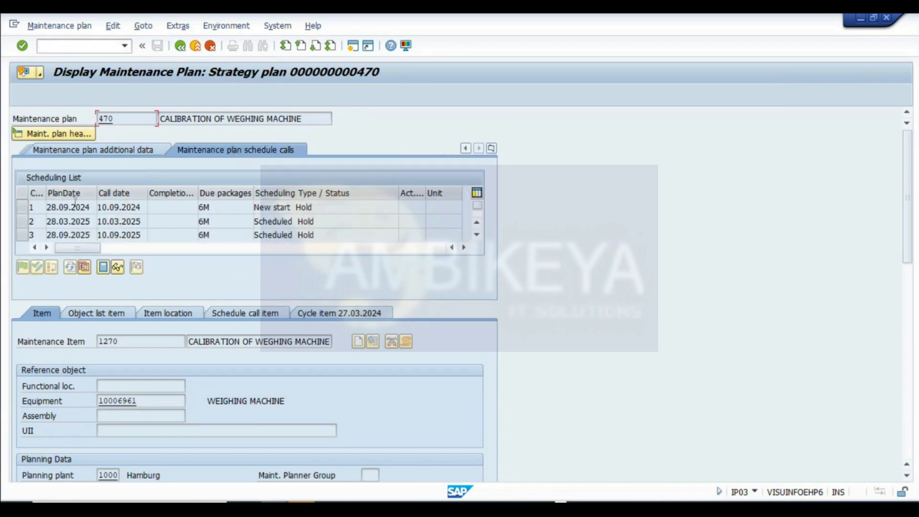
- Reopen plan 470's display and check the scheduled calls again
{"action": "key", "text": "alt+Tab"}
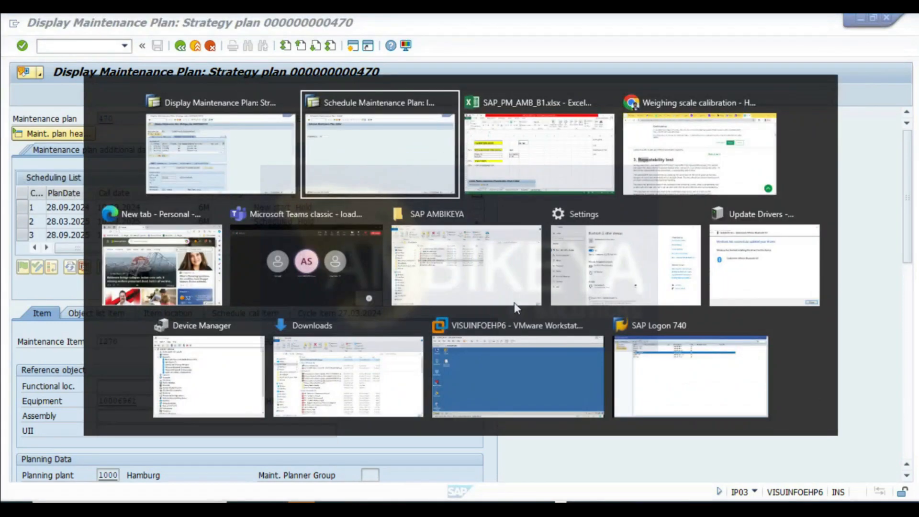
{"action": "key", "text": "alt+Tab"}
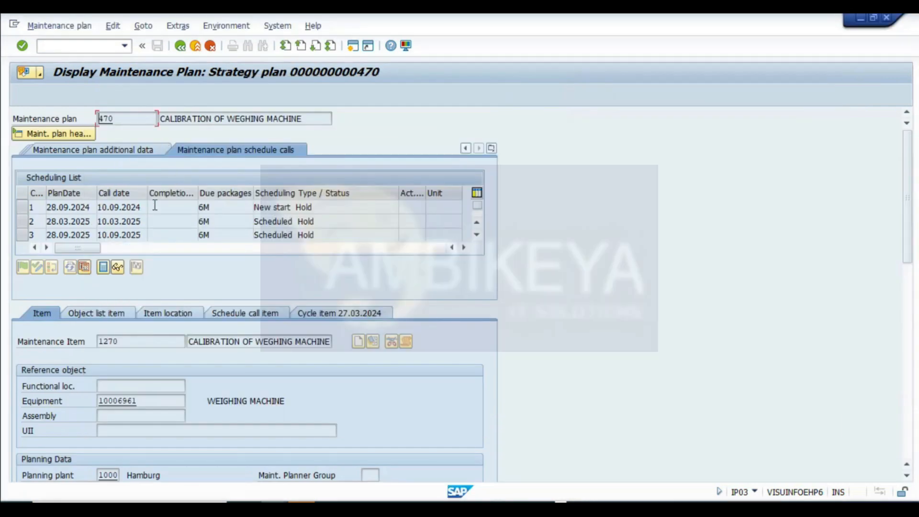
{"action": "left_click", "coordinate": [180, 45]}
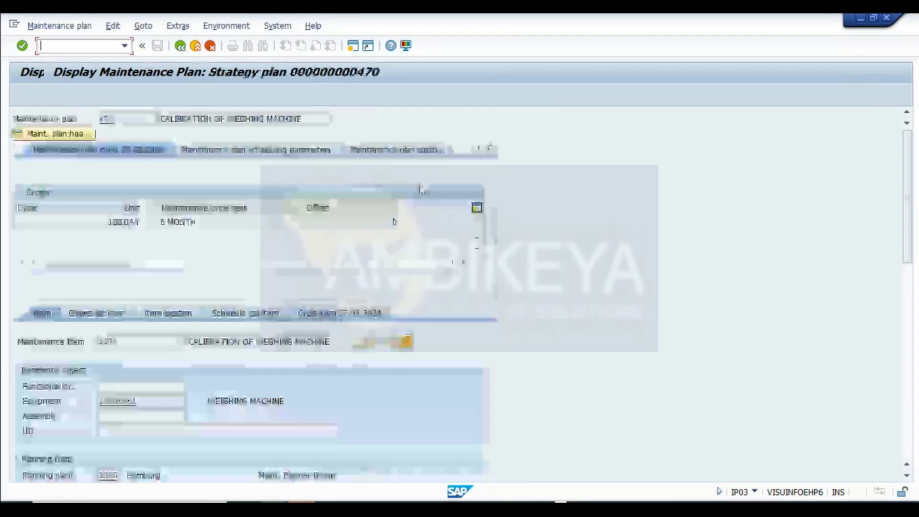
{"action": "left_click", "coordinate": [424, 150]}
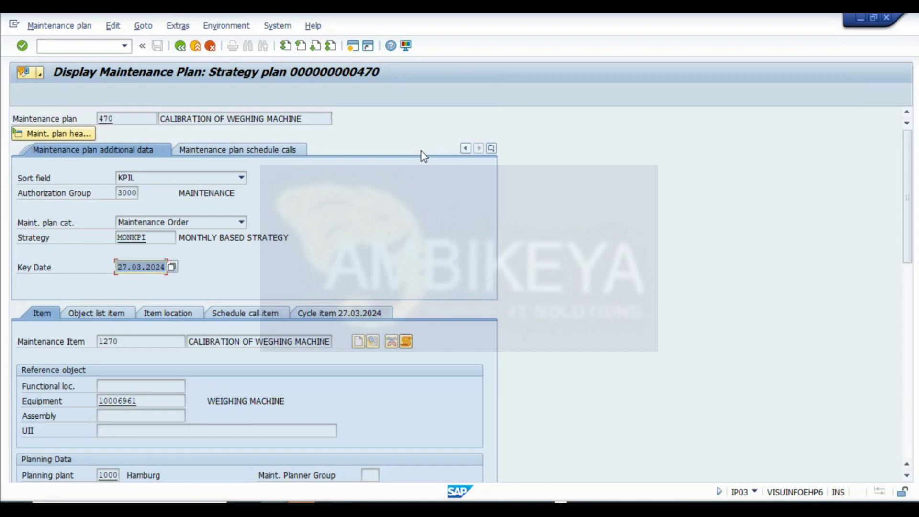
{"action": "left_click", "coordinate": [258, 149]}
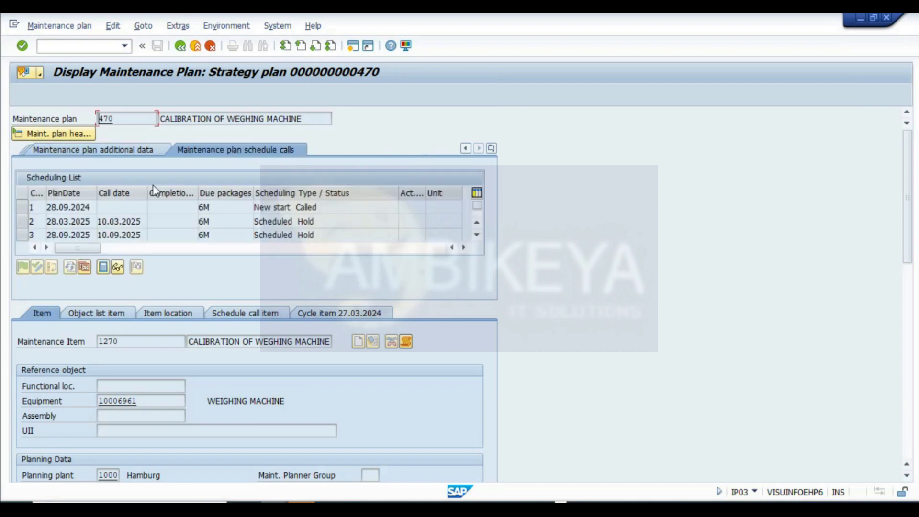
- Open the calibration order created from the first call and copy its order number
{"action": "left_click", "coordinate": [21, 208]}
{"action": "left_click", "coordinate": [117, 267]}
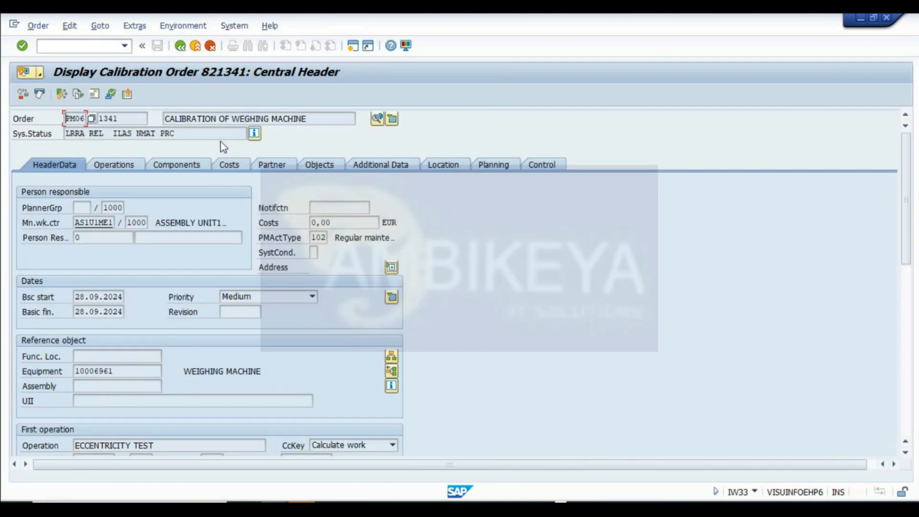
{"action": "left_click", "coordinate": [103, 133]}
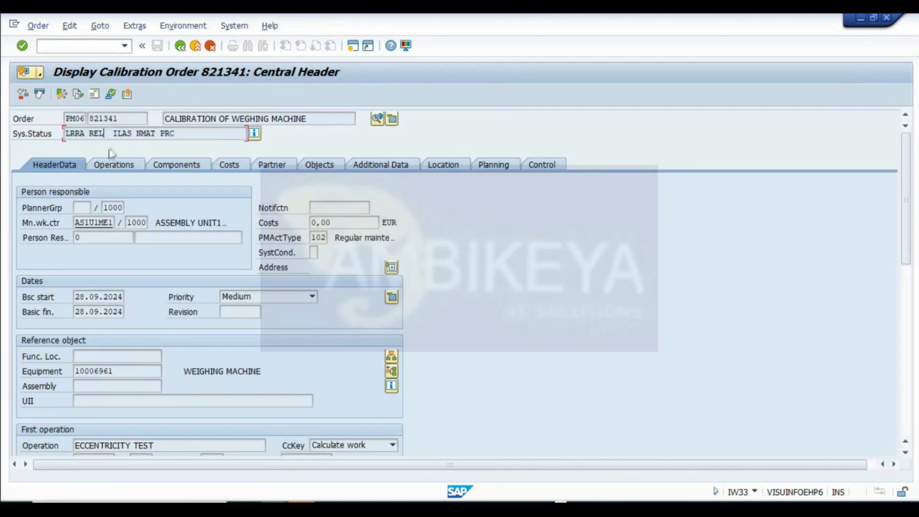
{"action": "left_click", "coordinate": [95, 121]}
{"action": "left_click_drag", "start_coordinate": [179, 134], "coordinate": [16, 118]}
{"action": "left_click", "coordinate": [116, 134]}
{"action": "left_click_drag", "start_coordinate": [122, 118], "coordinate": [2, 125]}
{"action": "left_click", "coordinate": [180, 46]}
{"action": "left_click", "coordinate": [180, 47]}
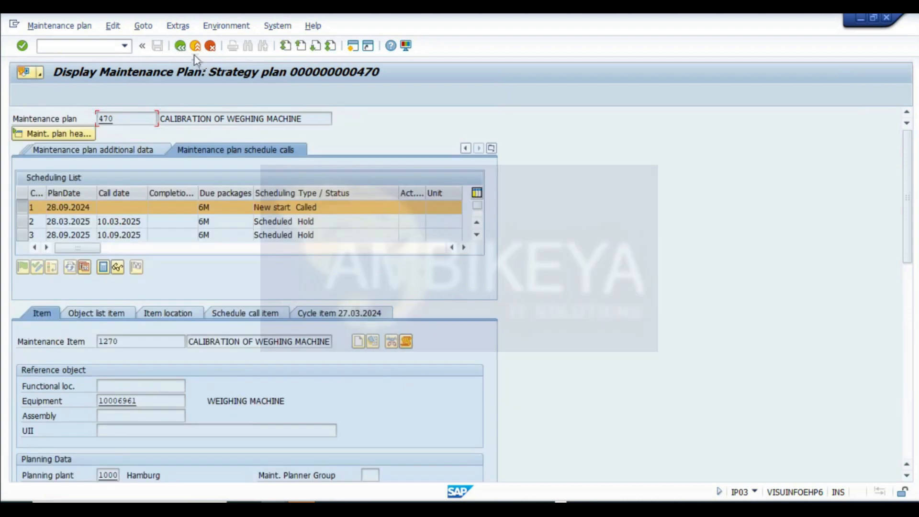
- Open calibration order 821341 for change in IW32, review its operations and display its inspection lot
{"action": "left_click", "coordinate": [276, 508]}
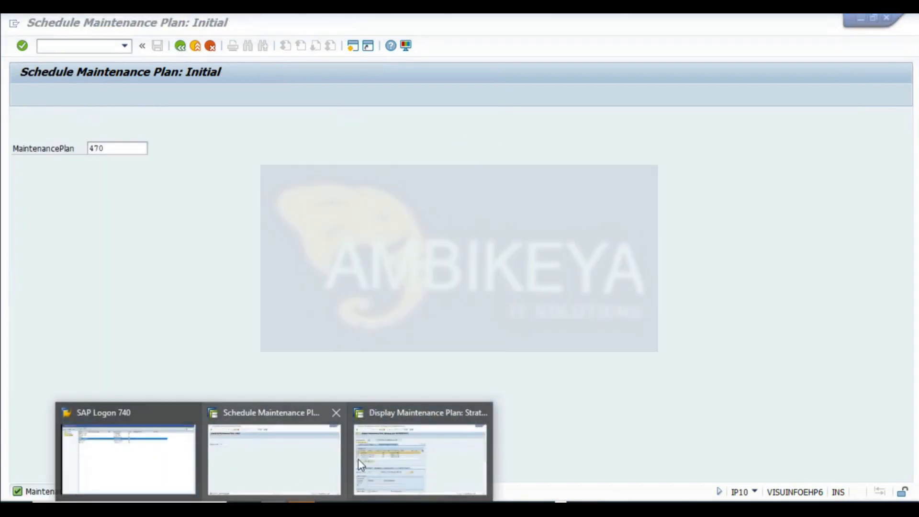
{"action": "left_click", "coordinate": [414, 472]}
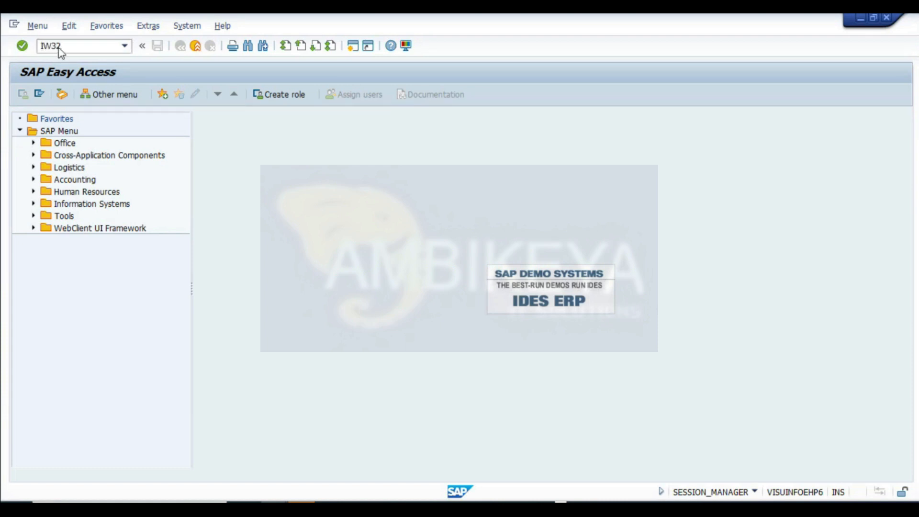
{"action": "key", "text": "Return"}
{"action": "key", "text": "Return"}
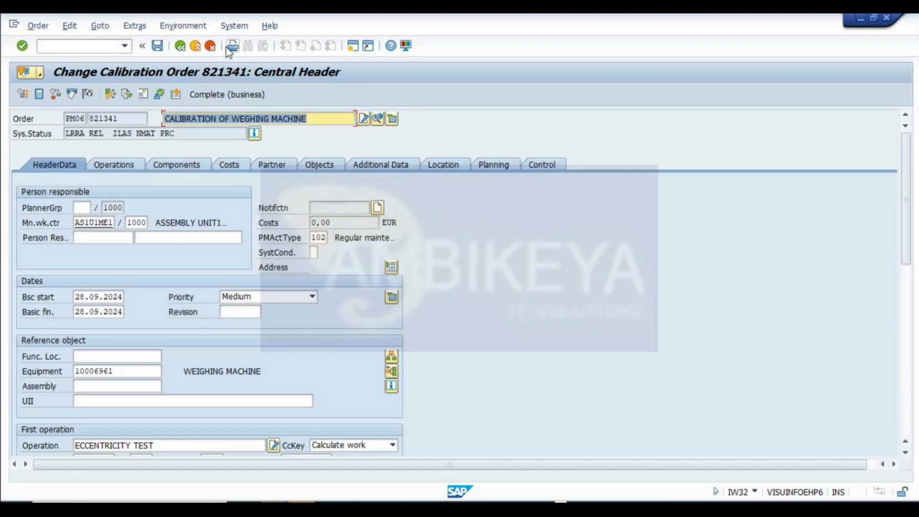
{"action": "left_click", "coordinate": [117, 165]}
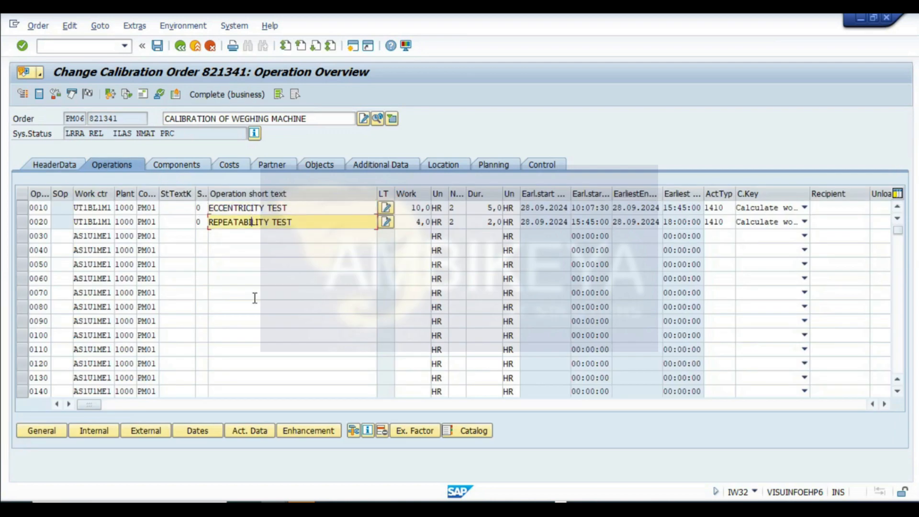
{"action": "double_click", "coordinate": [102, 134]}
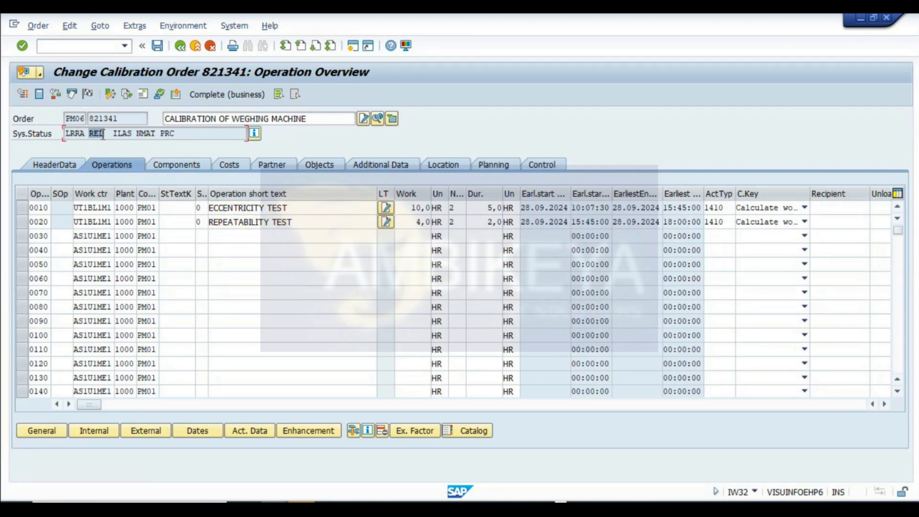
{"action": "left_click", "coordinate": [378, 120]}
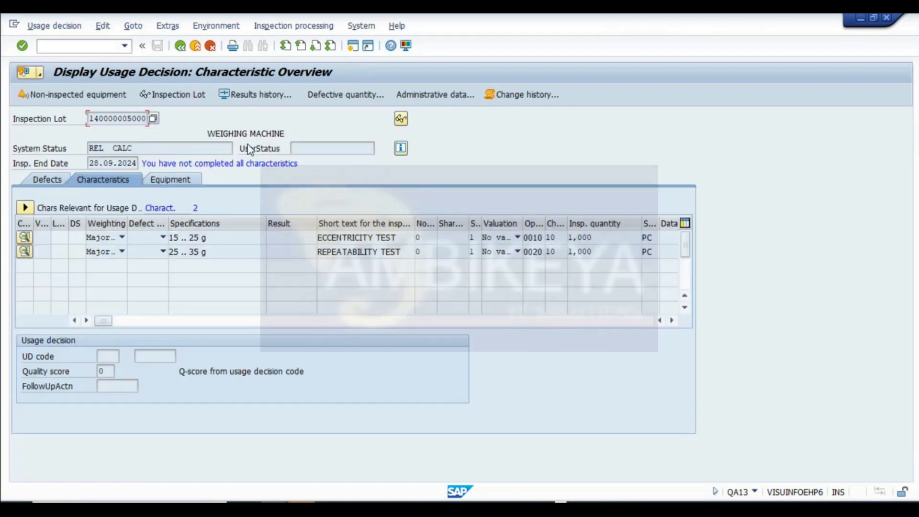
- Review the inspection lot's characteristics and defects in the usage decision display
{"action": "left_click_drag", "start_coordinate": [127, 224], "coordinate": [198, 223]}
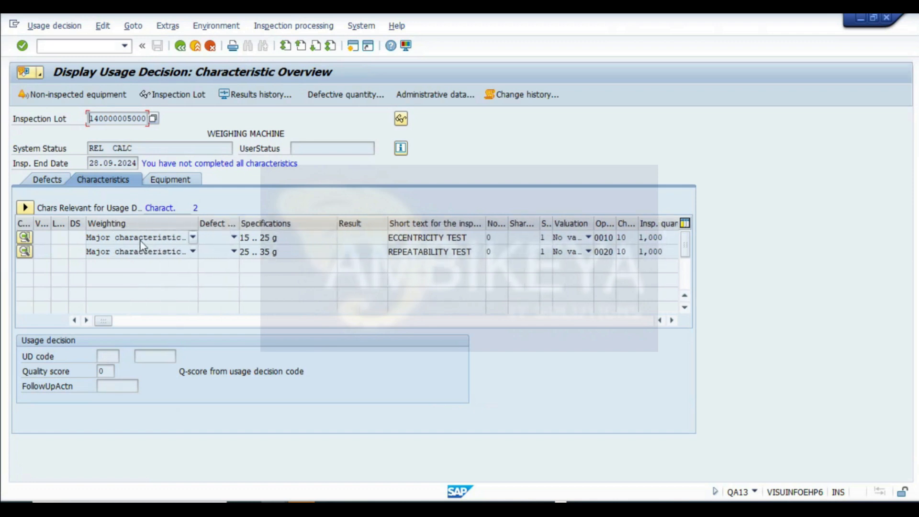
{"action": "left_click", "coordinate": [274, 252]}
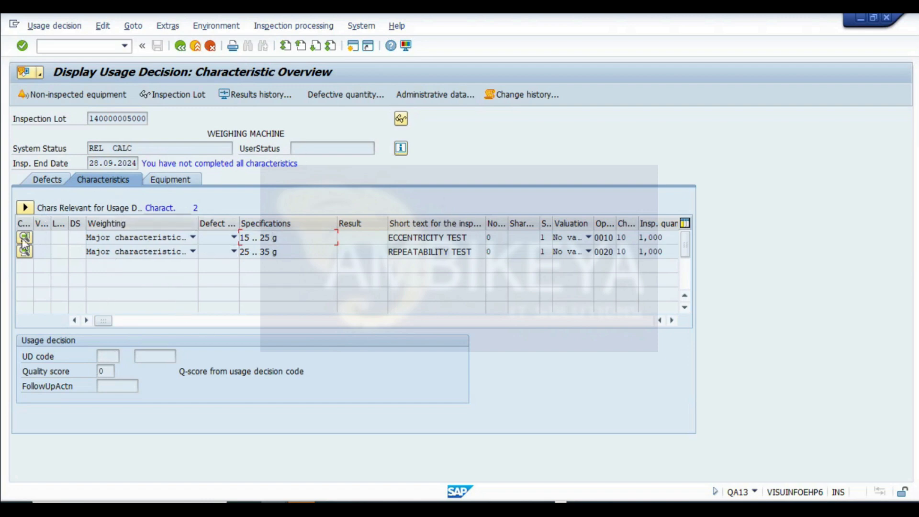
{"action": "left_click", "coordinate": [25, 207]}
{"action": "left_click", "coordinate": [25, 207]}
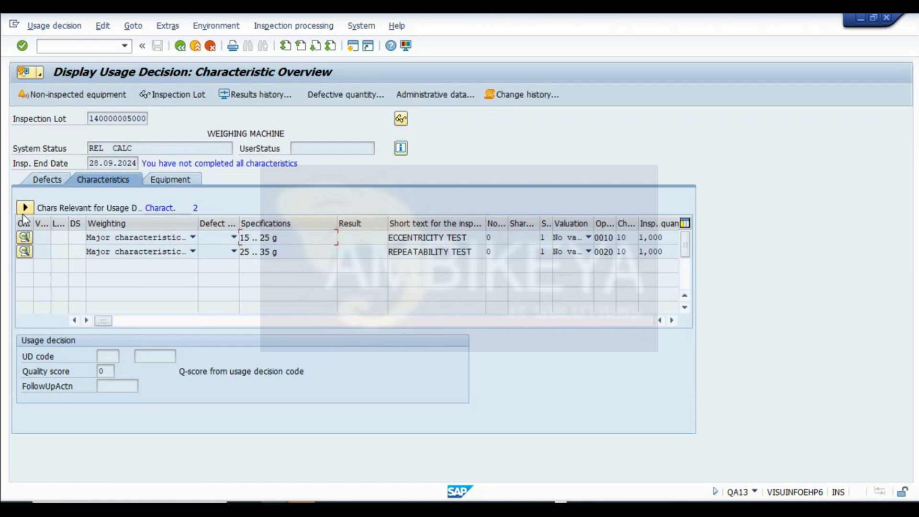
{"action": "left_click", "coordinate": [179, 184]}
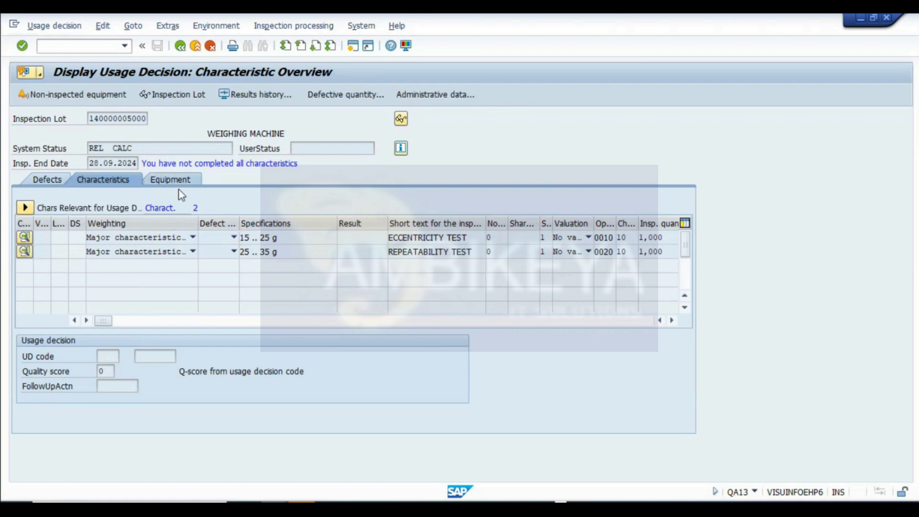
{"action": "left_click", "coordinate": [48, 182]}
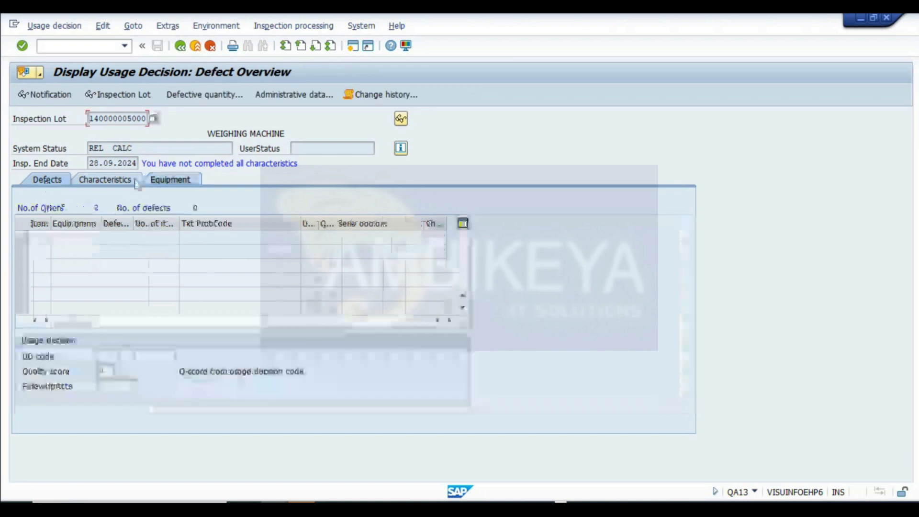
{"action": "left_click", "coordinate": [402, 119]}
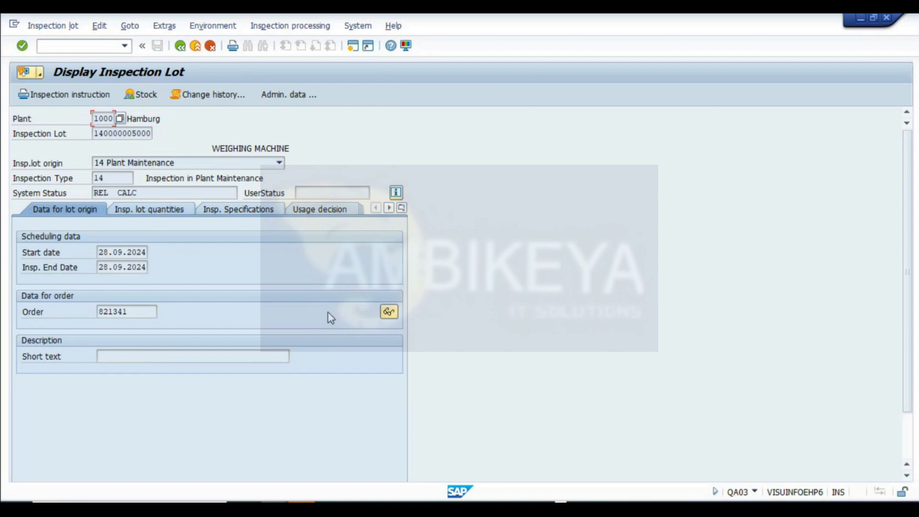
{"action": "left_click", "coordinate": [113, 179]}
{"action": "left_click", "coordinate": [115, 161]}
{"action": "left_click", "coordinate": [108, 131]}
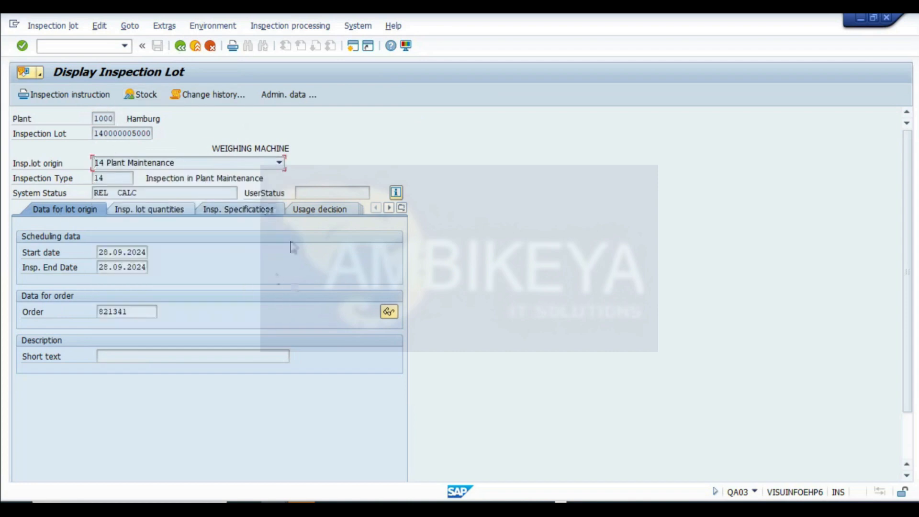
{"action": "left_click", "coordinate": [180, 46]}
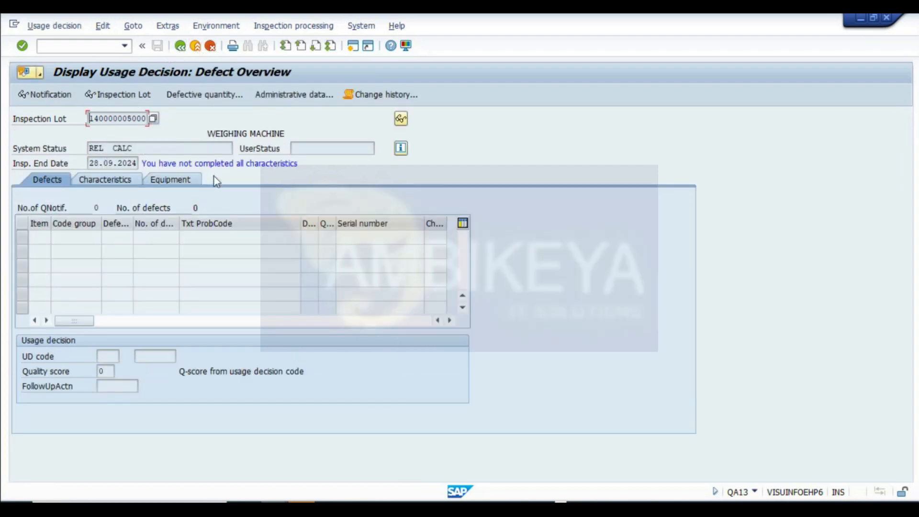
- Return to calibration order 821341 and open its system status, highlighting the Inspection lot assigned status
{"action": "left_click_drag", "start_coordinate": [90, 115], "coordinate": [280, 178]}
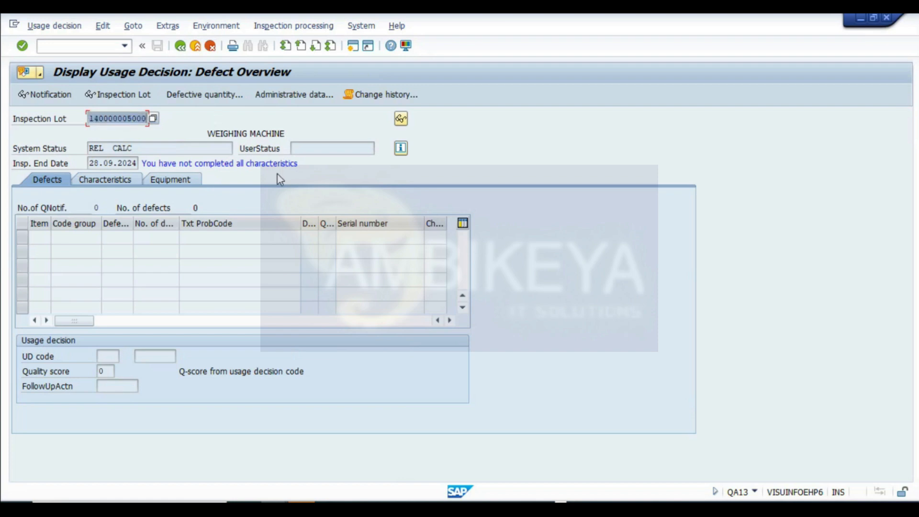
{"action": "left_click", "coordinate": [180, 46]}
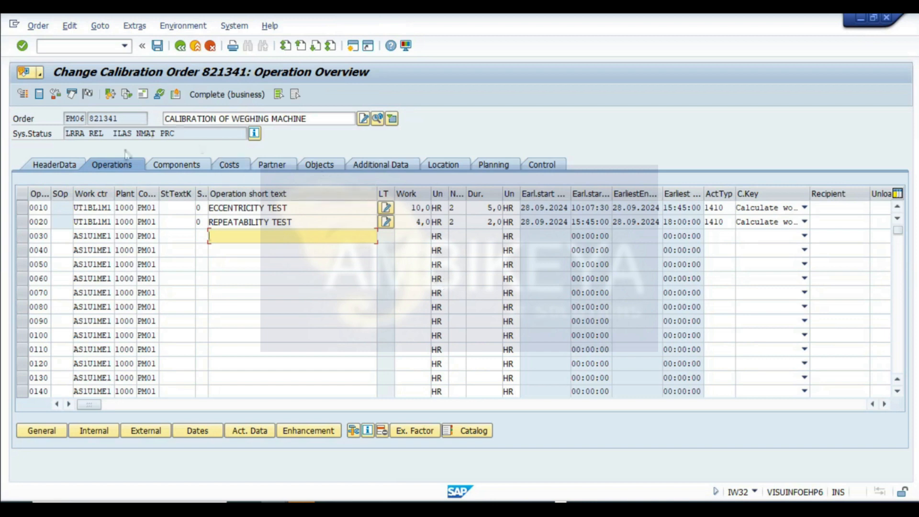
{"action": "double_click", "coordinate": [126, 133]}
{"action": "left_click", "coordinate": [254, 133]}
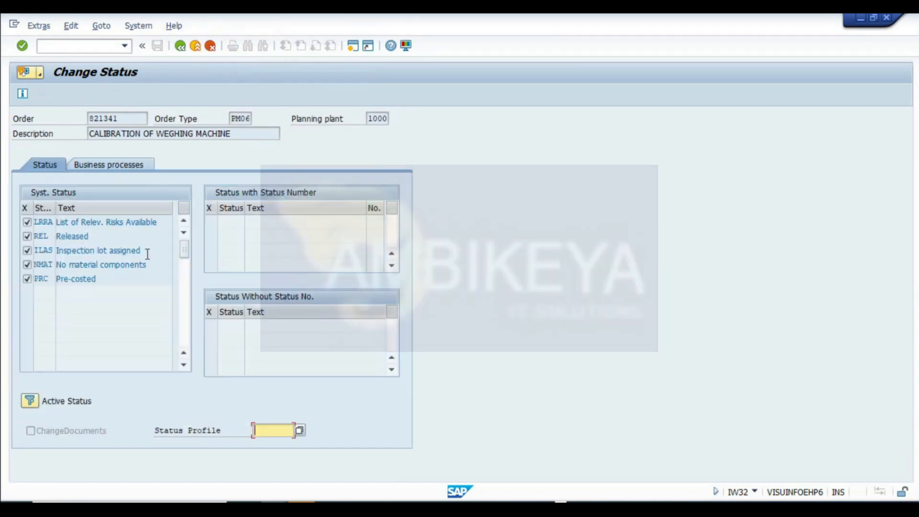
{"action": "double_click", "coordinate": [148, 253]}
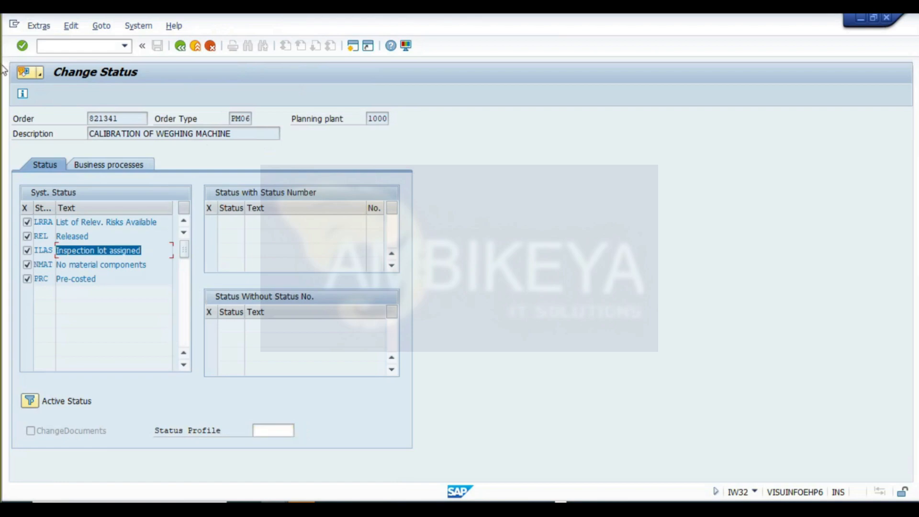
- Capture a screenshot of the order status screen and paste it into the CALIBRATION sheet in Excel
{"action": "key", "text": "super+shift+s"}
{"action": "left_click_drag", "start_coordinate": [3, 58], "coordinate": [449, 461]}
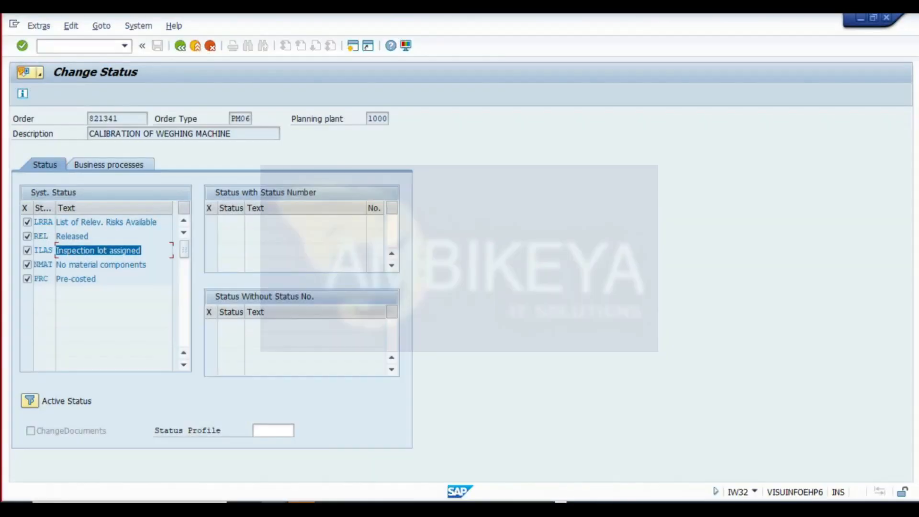
{"action": "key", "text": "alt+Tab"}
{"action": "scroll", "coordinate": [646, 320], "scroll_direction": "down", "scroll_amount": 6}
{"action": "left_click_drag", "start_coordinate": [913, 195], "coordinate": [908, 438]}
{"action": "scroll", "coordinate": [287, 364], "scroll_direction": "down", "scroll_amount": 5}
{"action": "left_click", "coordinate": [27, 265]}
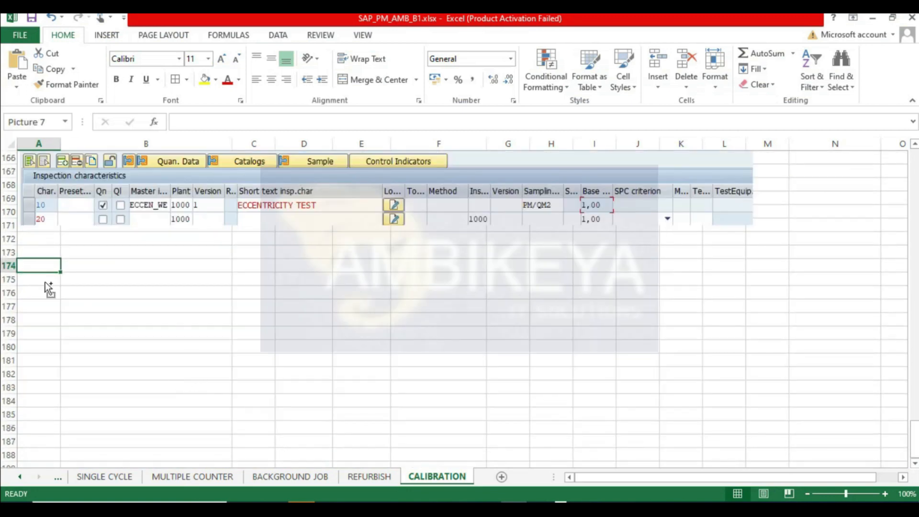
{"action": "key", "text": "ctrl+v"}
- Add the notes SCHEDULE MTNC EPLAN and DEADLINE MONITORING in cells B13 and B14 under Step 3
{"action": "left_click", "coordinate": [689, 342]}
{"action": "left_click_drag", "start_coordinate": [910, 426], "coordinate": [909, 166]}
{"action": "scroll", "coordinate": [168, 303], "scroll_direction": "down", "scroll_amount": 2}
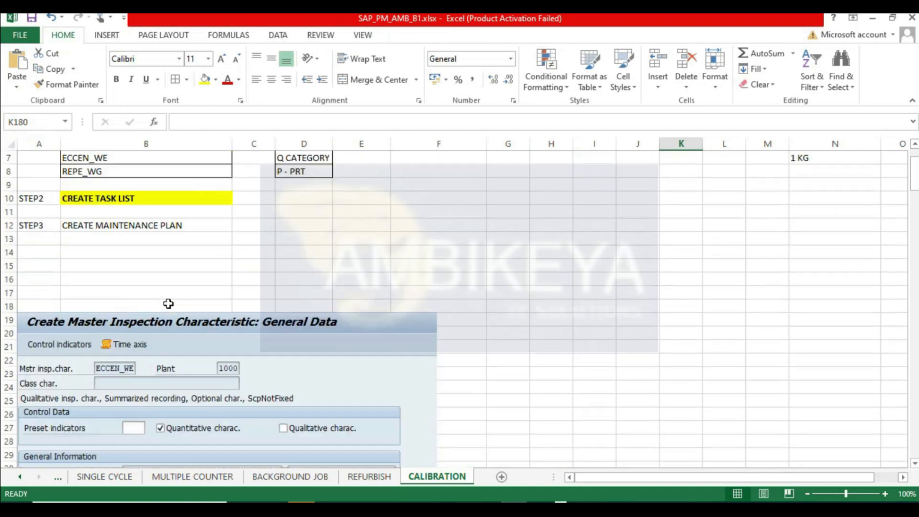
{"action": "left_click", "coordinate": [88, 242]}
{"action": "type", "text": "SCHEDU"}
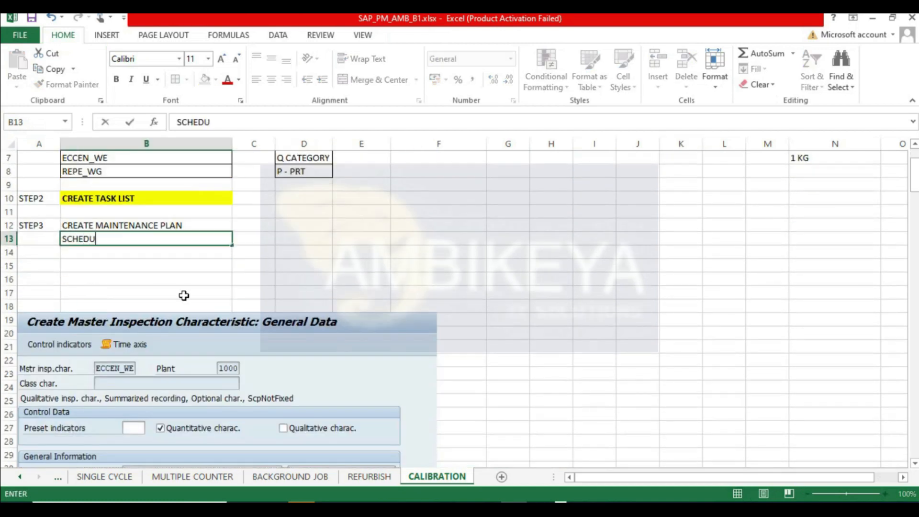
{"action": "type", "text": "LE MTNC EPLAN"}
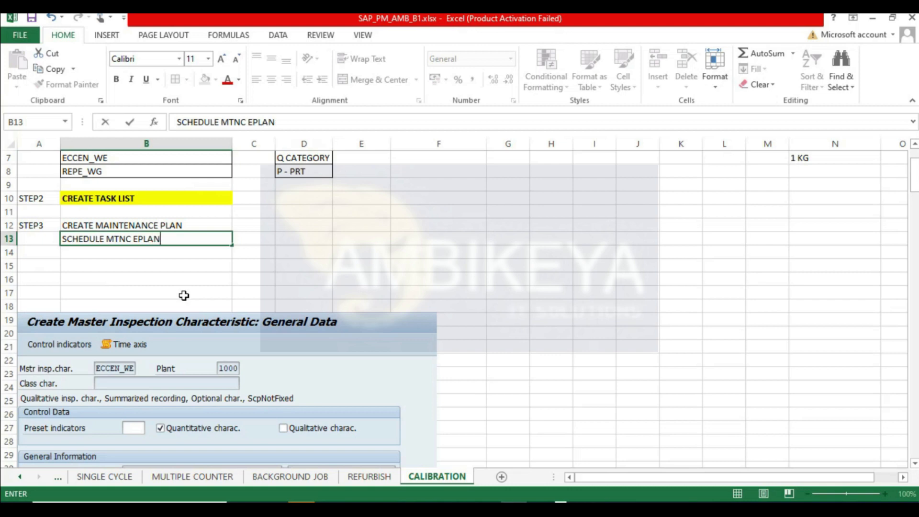
{"action": "key", "text": "Return"}
{"action": "type", "text": "DEADLION"}
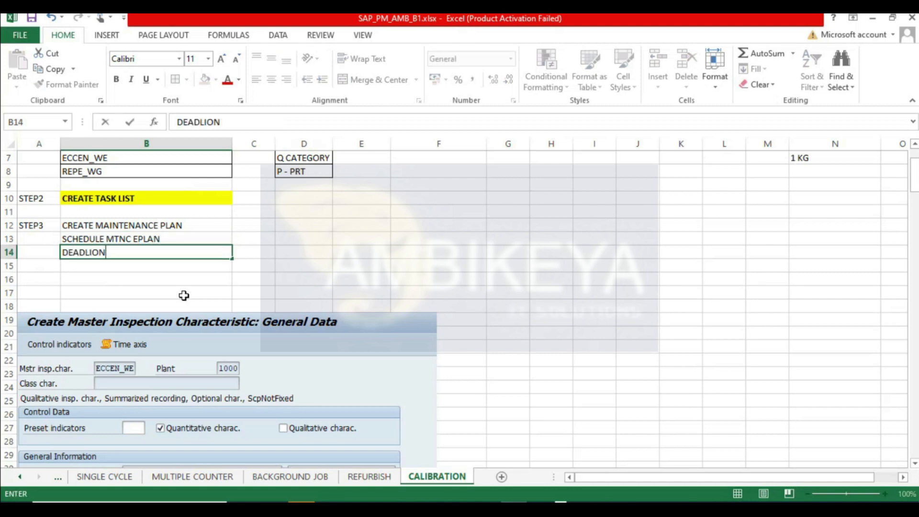
{"action": "type", "text": "ENE MONITO"}
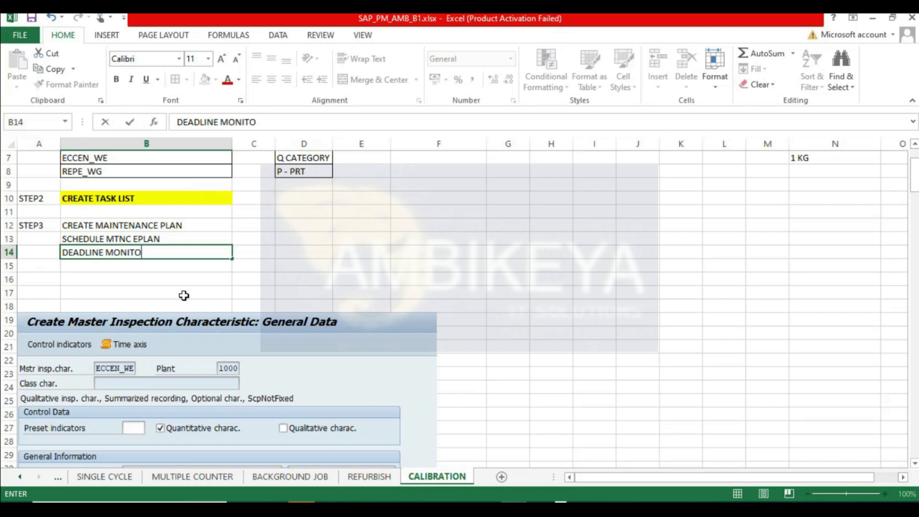
{"action": "type", "text": "RING"}
- Enter the transaction codes IP41/42/43, IP10 and IP30 beside the three Step 3 notes in column C
{"action": "key", "text": "Tab"}
{"action": "key", "text": "Up"}
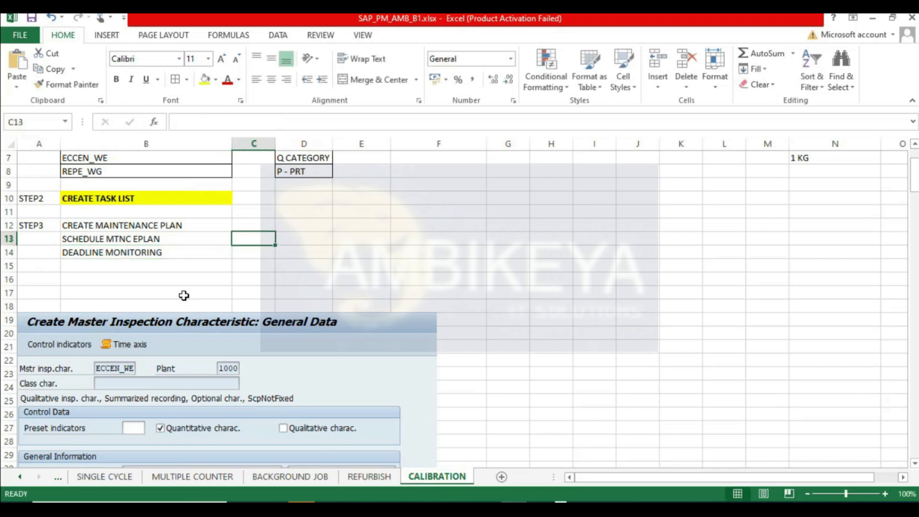
{"action": "type", "text": "IP10"}
{"action": "key", "text": "Return"}
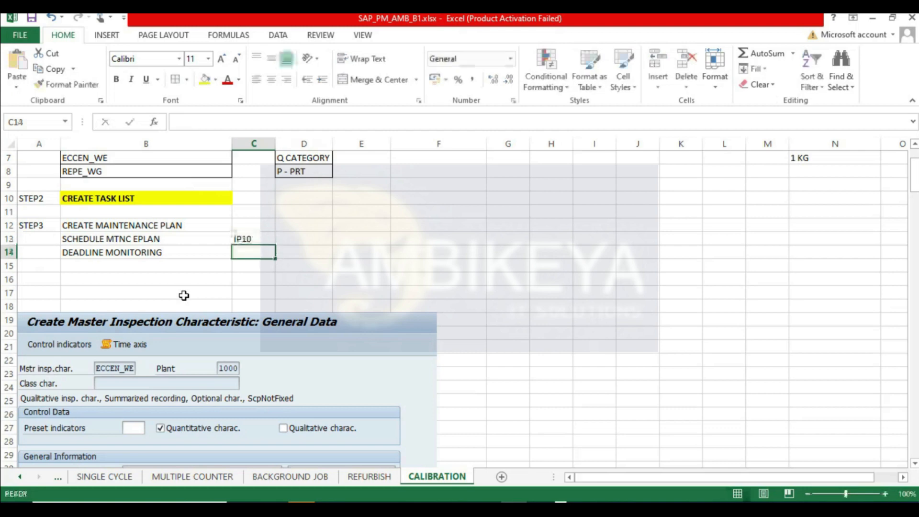
{"action": "type", "text": "IP30"}
{"action": "key", "text": "Return"}
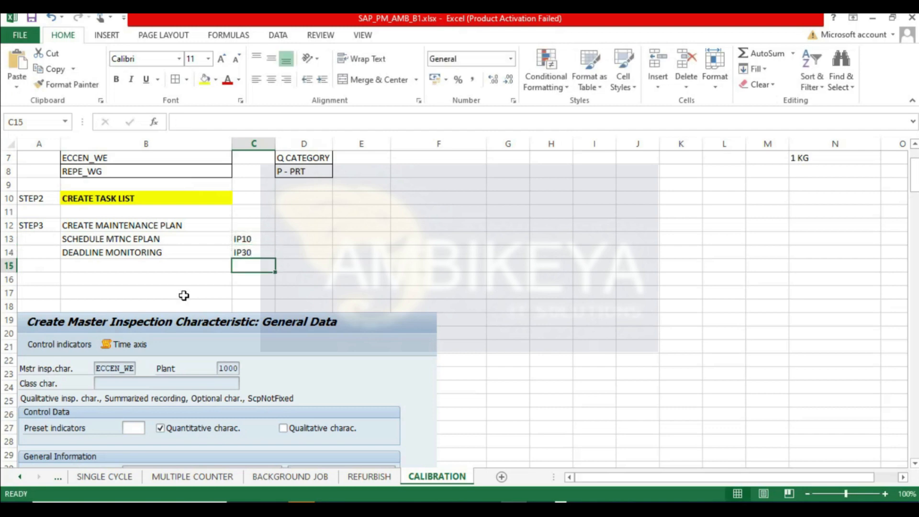
{"action": "key", "text": "Up"}
{"action": "key", "text": "Up"}
{"action": "key", "text": "Up"}
{"action": "type", "text": "I"}
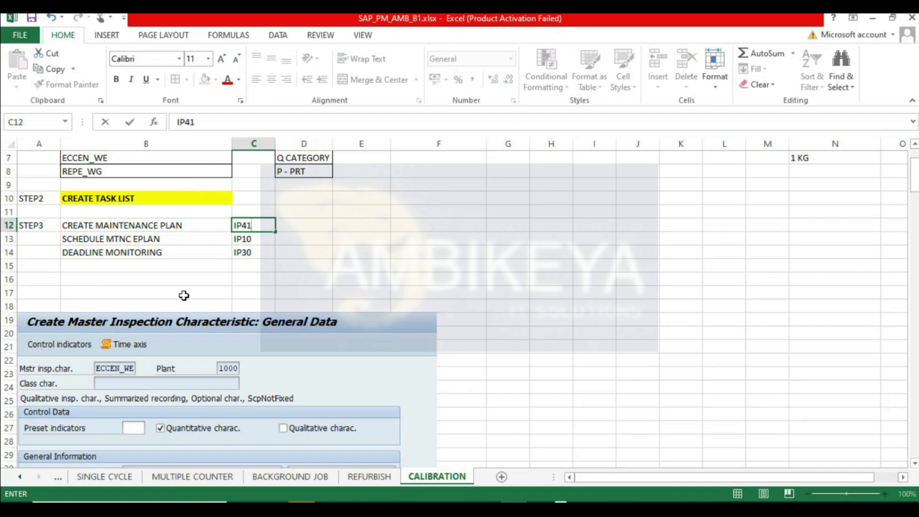
{"action": "type", "text": "P41/42/43"}
{"action": "key", "text": "Return"}
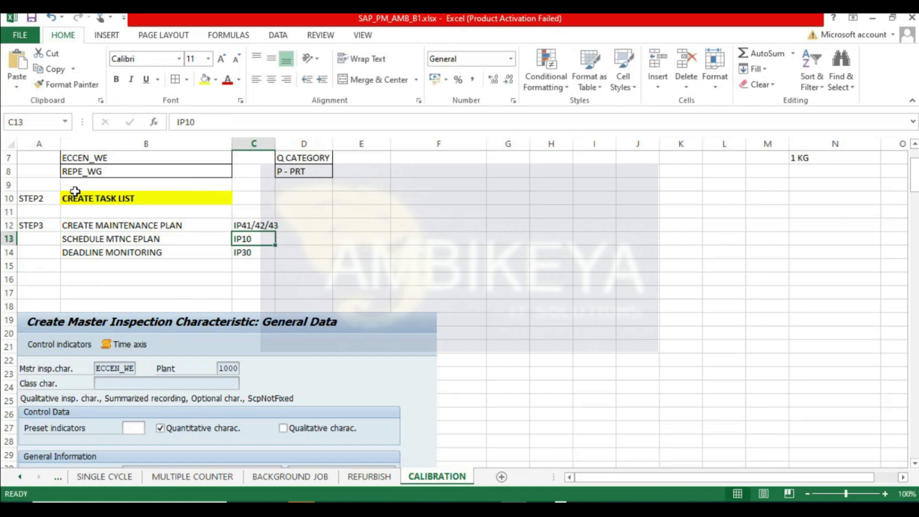
- Widen column C, enter ORDER - RELEASE in cell B16, and save the workbook
{"action": "left_click_drag", "start_coordinate": [275, 143], "coordinate": [281, 142]}
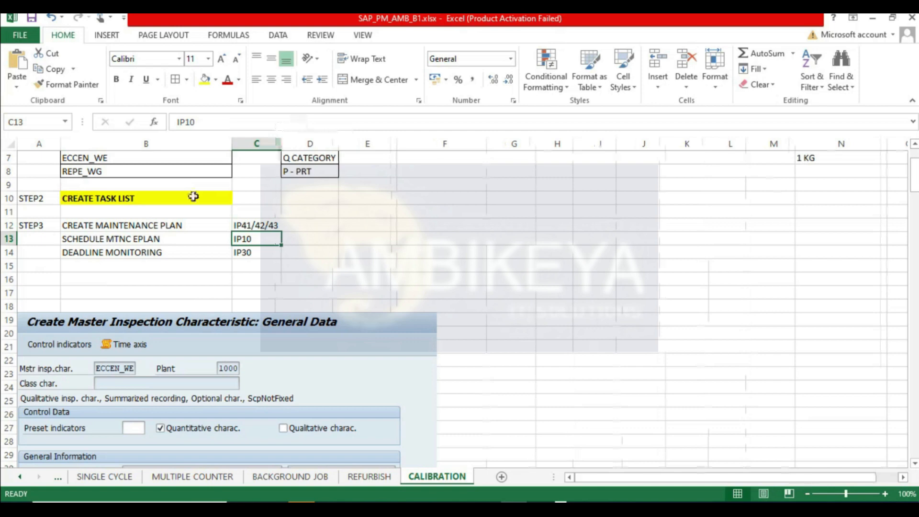
{"action": "left_click", "coordinate": [85, 275]}
{"action": "type", "text": "ORDER"}
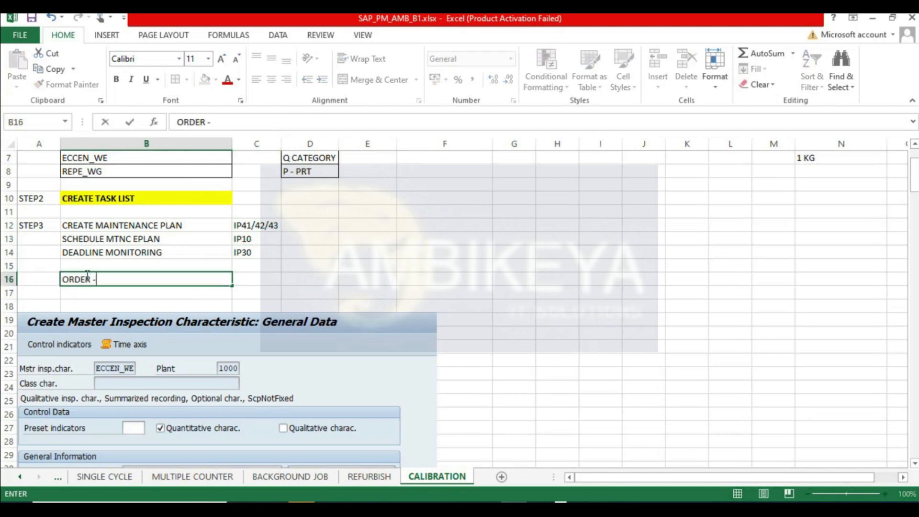
{"action": "type", "text": " - RELEASE"}
{"action": "key", "text": "Return"}
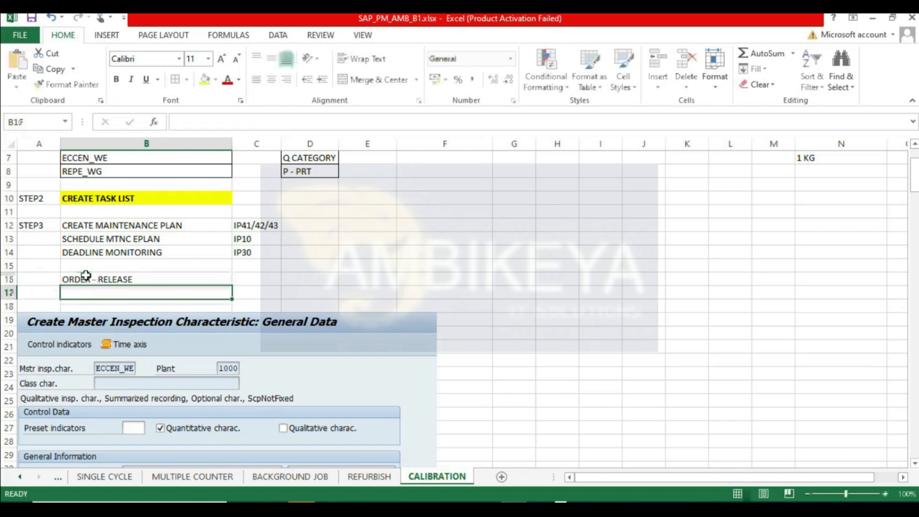
{"action": "left_click", "coordinate": [31, 17]}
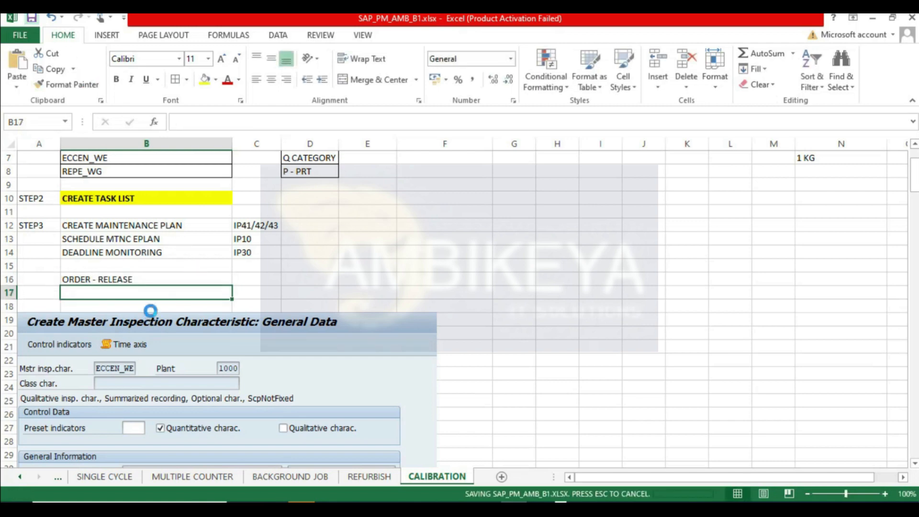
- Enter ILAS in cell B17 and insert three blank rows at row 18
{"action": "type", "text": "ILAS"}
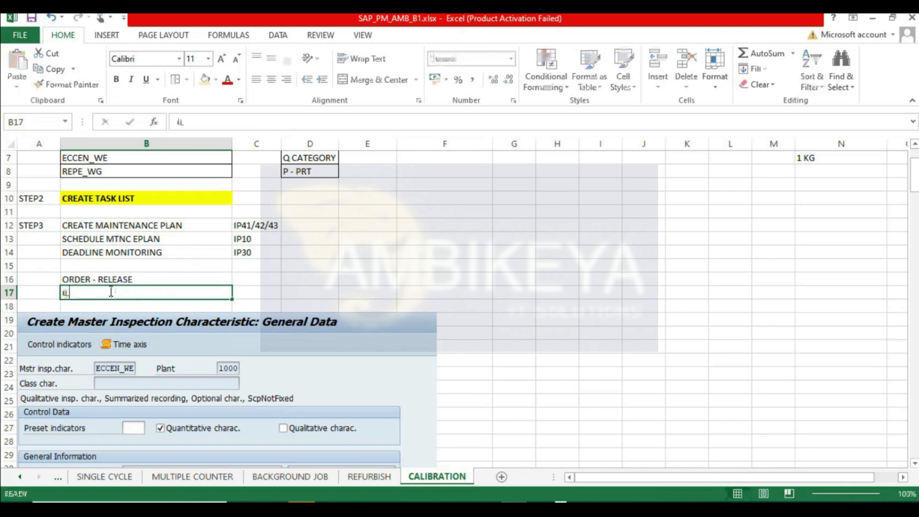
{"action": "key", "text": "Return"}
{"action": "left_click", "coordinate": [15, 305]}
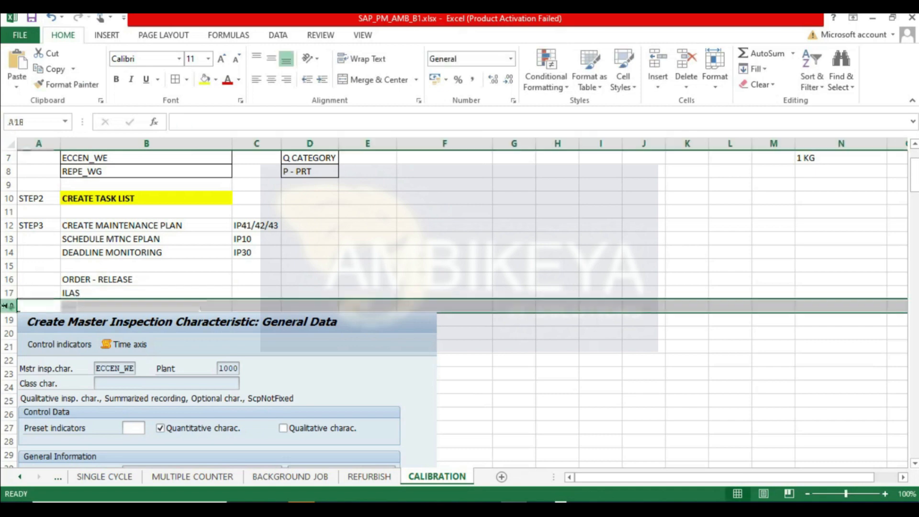
{"action": "right_click", "coordinate": [14, 305]}
{"action": "left_click", "coordinate": [38, 199]}
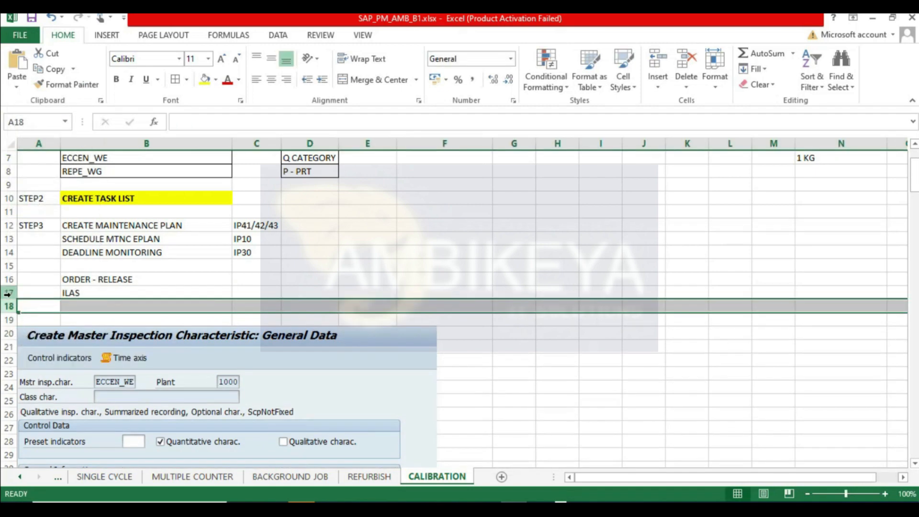
{"action": "right_click", "coordinate": [15, 307]}
{"action": "left_click", "coordinate": [47, 200]}
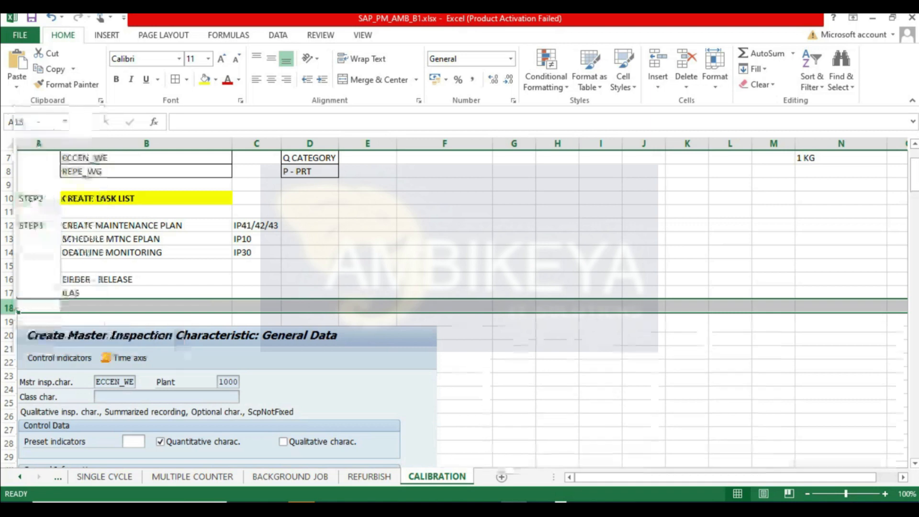
{"action": "right_click", "coordinate": [9, 310]}
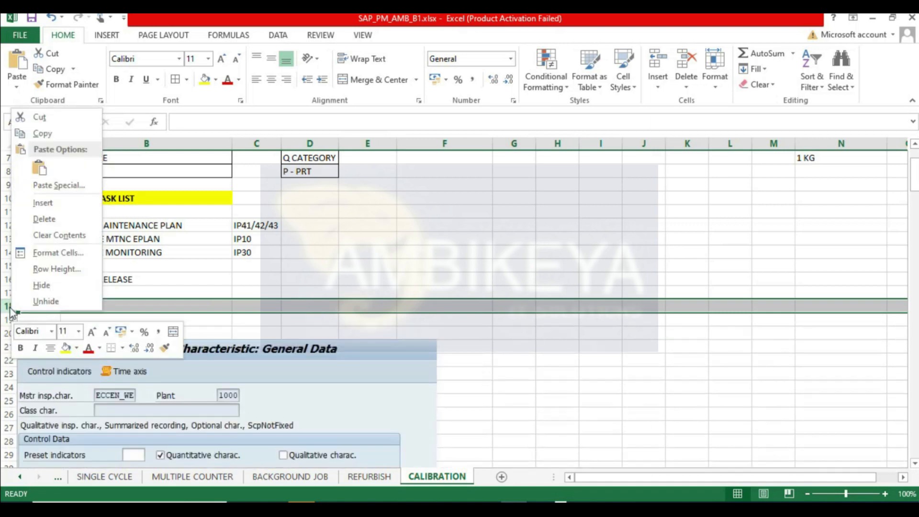
{"action": "left_click", "coordinate": [41, 202]}
- Enter RESULT RECORD in cell B18
{"action": "left_click", "coordinate": [85, 305]}
{"action": "type", "text": "RESUL"}
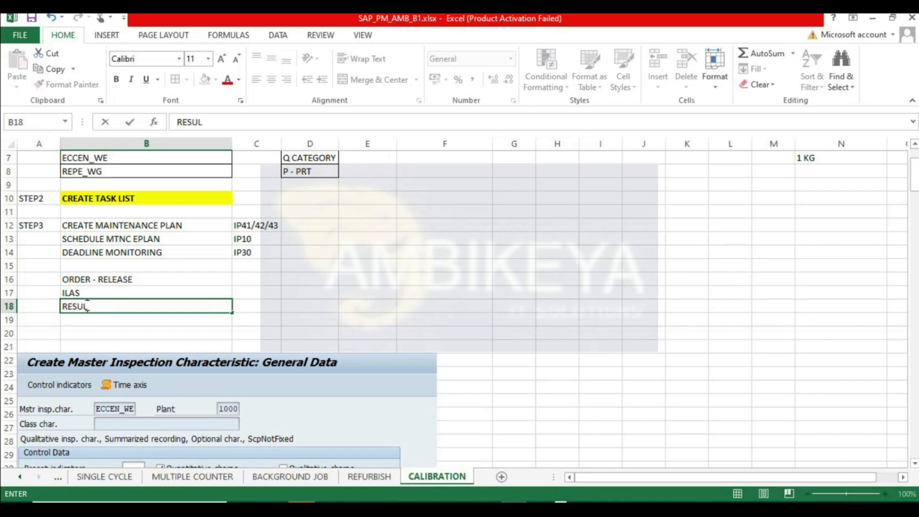
{"action": "type", "text": "T RECORD"}
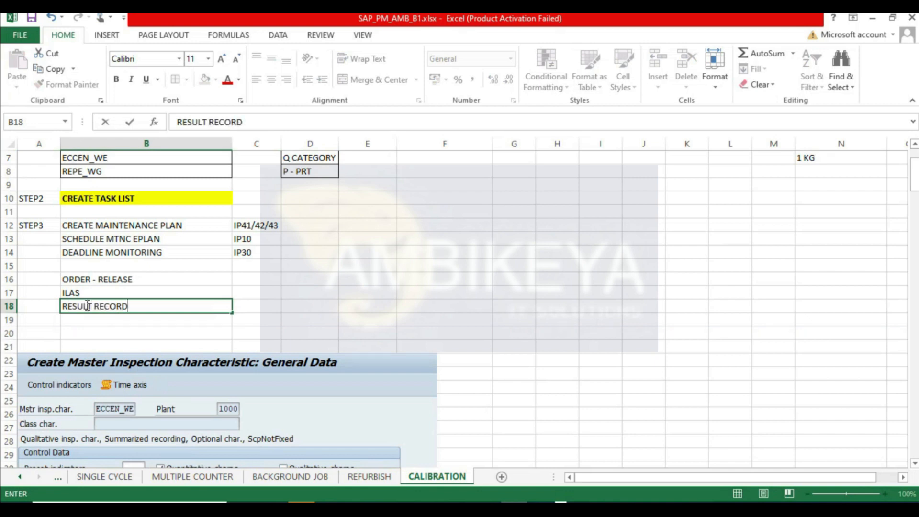
{"action": "type", "text": "ING"}
- Change cell B18 to RESULT RECORDING
{"action": "key", "text": "Return"}
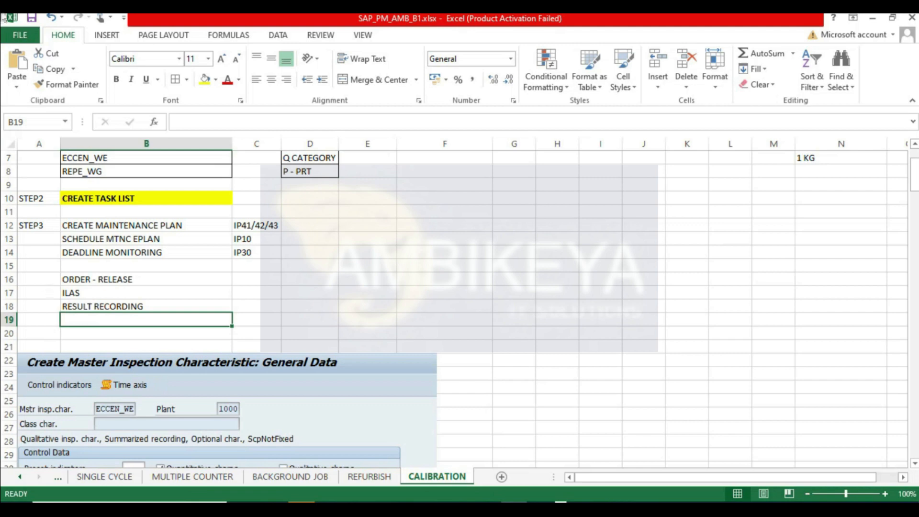
{"action": "key", "text": "alt+Tab"}
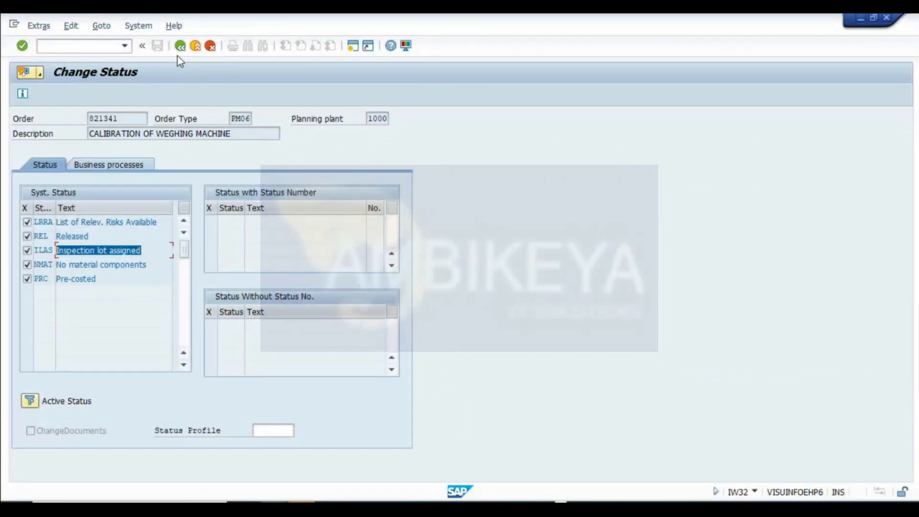
- Exit the calibration order change screen, saving the entered data
{"action": "left_click", "coordinate": [180, 46]}
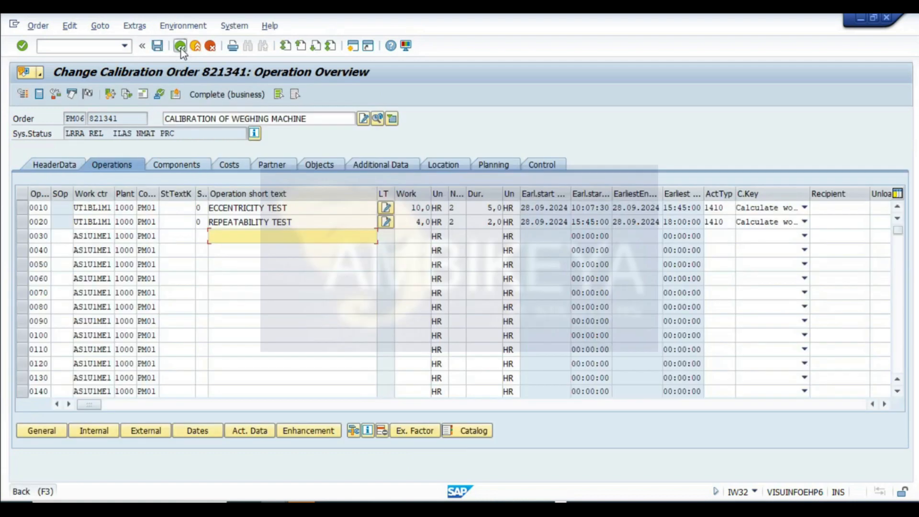
{"action": "left_click", "coordinate": [180, 46]}
{"action": "left_click", "coordinate": [195, 259]}
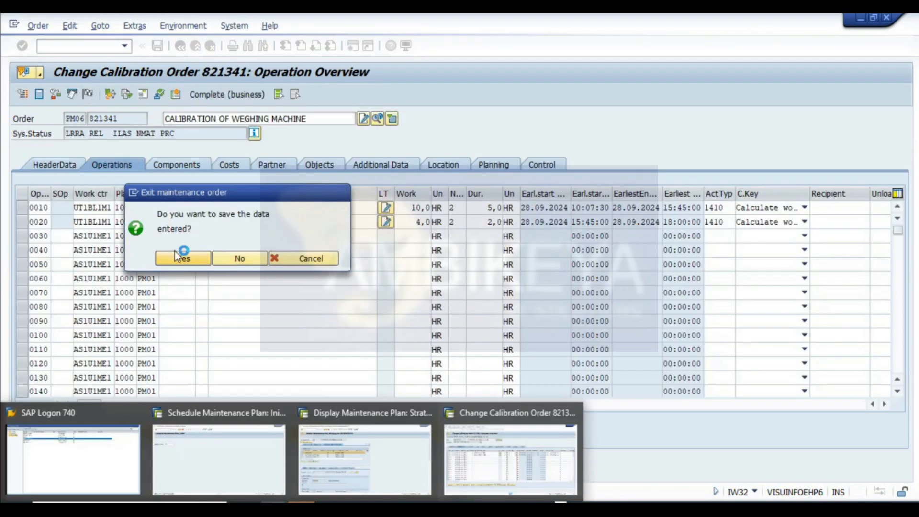
- Open a new session and start transaction QE53 for the results recording worklist
{"action": "mouse_move", "coordinate": [525, 467]}
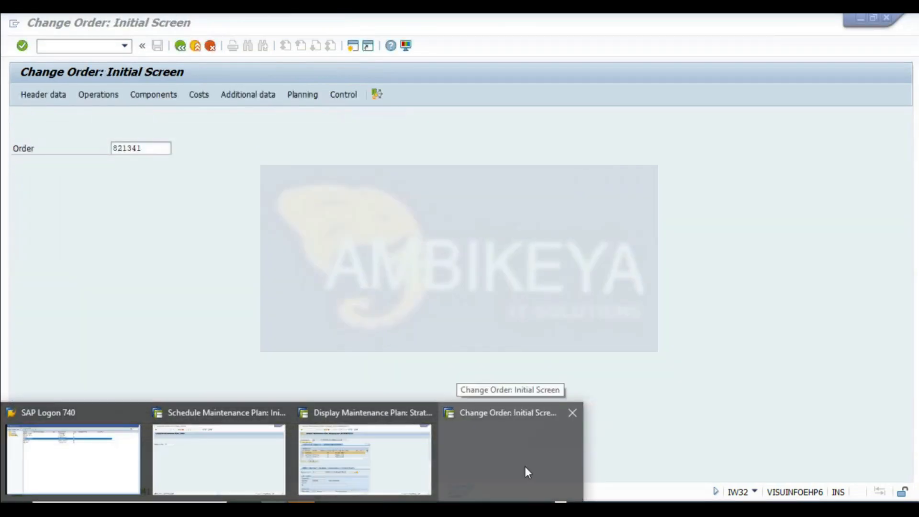
{"action": "left_click", "coordinate": [431, 460]}
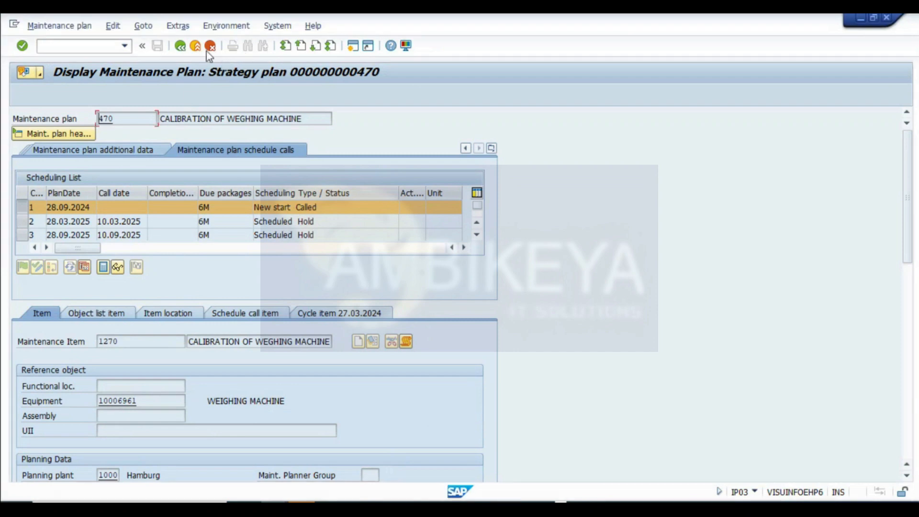
{"action": "left_click", "coordinate": [352, 46]}
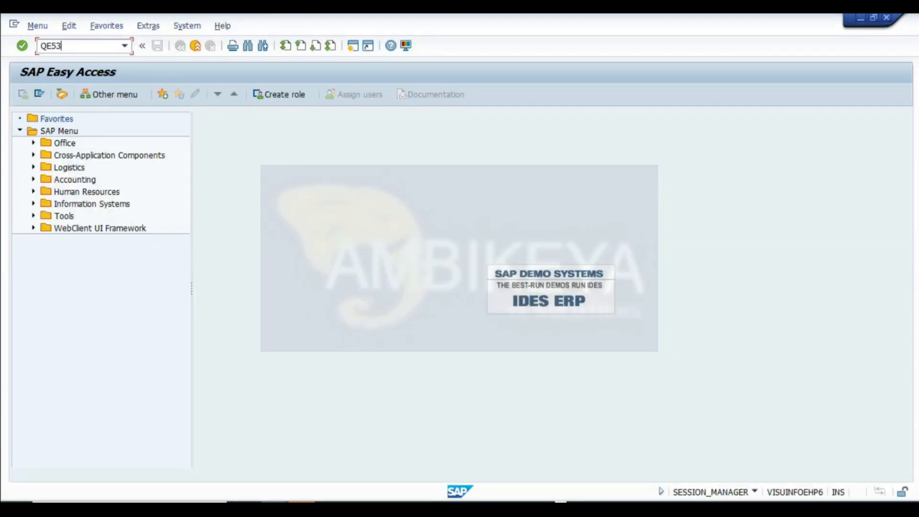
{"action": "key", "text": "Return"}
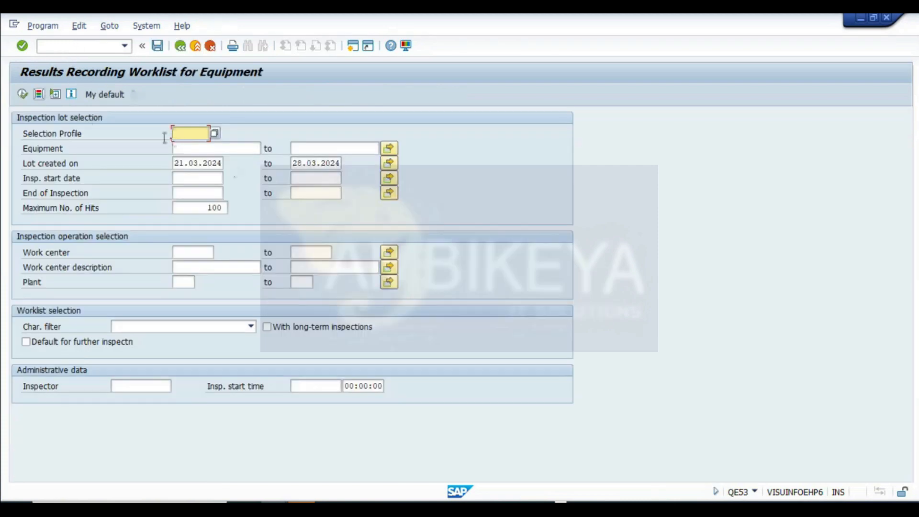
- Fill the worklist's equipment field with the weighing machine's equipment number 10006961, copied from the calibration order
{"action": "key", "text": "Tab"}
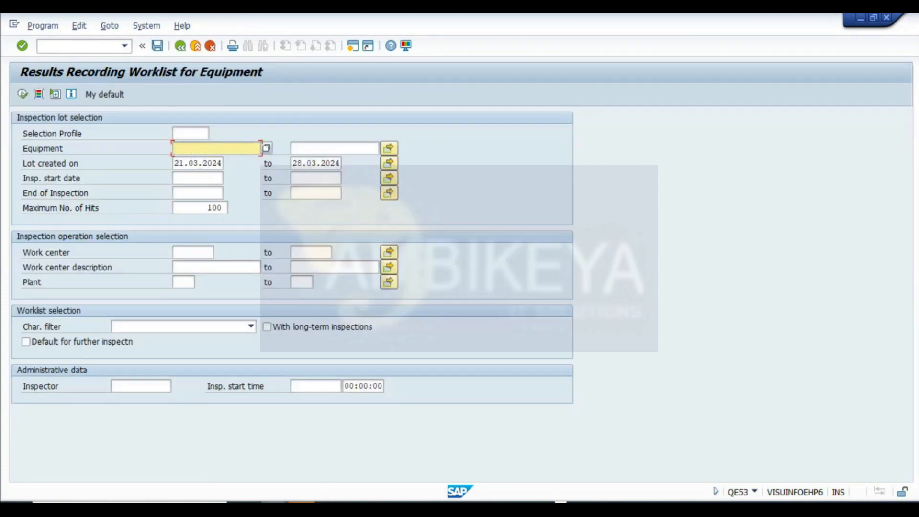
{"action": "left_click", "coordinate": [302, 502]}
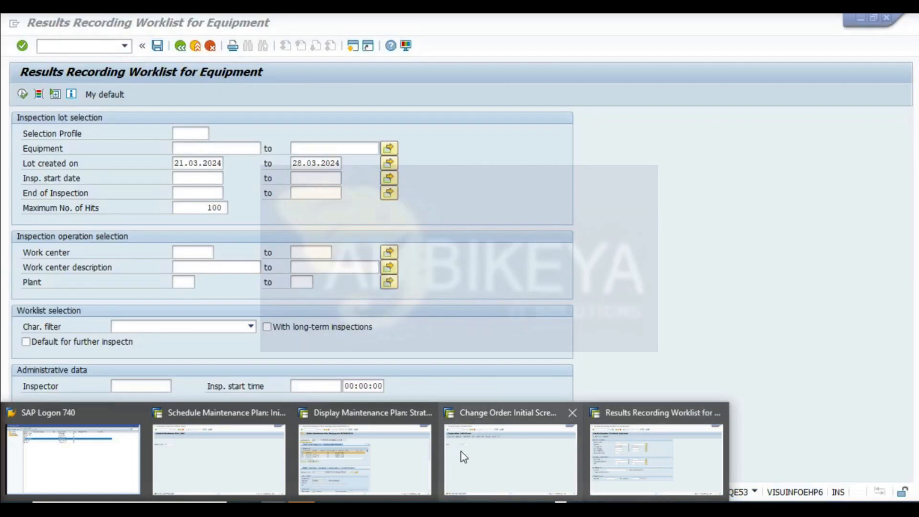
{"action": "left_click", "coordinate": [533, 464]}
{"action": "left_click", "coordinate": [37, 25]}
{"action": "left_click", "coordinate": [60, 102]}
{"action": "key", "text": "Return"}
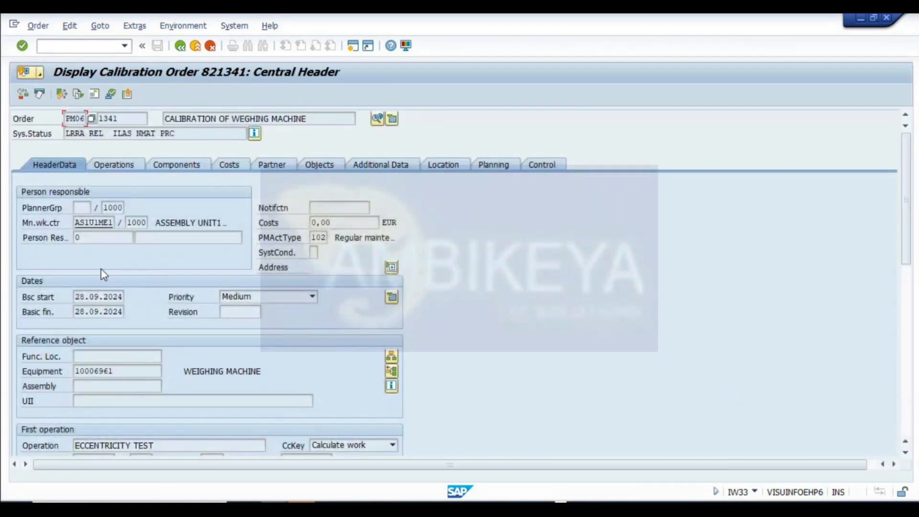
{"action": "double_click", "coordinate": [123, 374]}
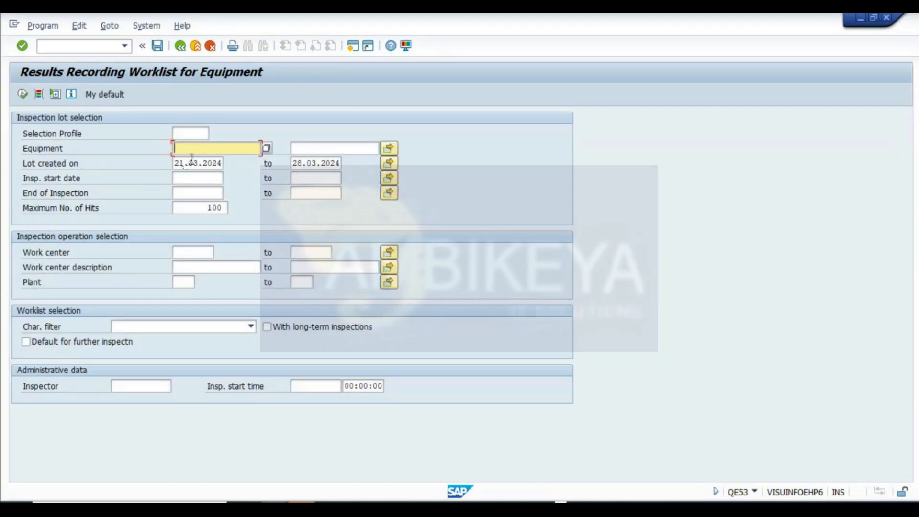
{"action": "type", "text": "10006961"}
- Capture a screenshot of the QE53 selection screen and paste it into the Excel notes sheet
{"action": "key", "text": "super+shift+s"}
{"action": "left_click_drag", "start_coordinate": [4, 57], "coordinate": [615, 442]}
{"action": "key", "text": "alt+Tab"}
{"action": "left_click_drag", "start_coordinate": [913, 184], "coordinate": [914, 191]}
{"action": "scroll", "coordinate": [355, 414], "scroll_direction": "down", "scroll_amount": 3}
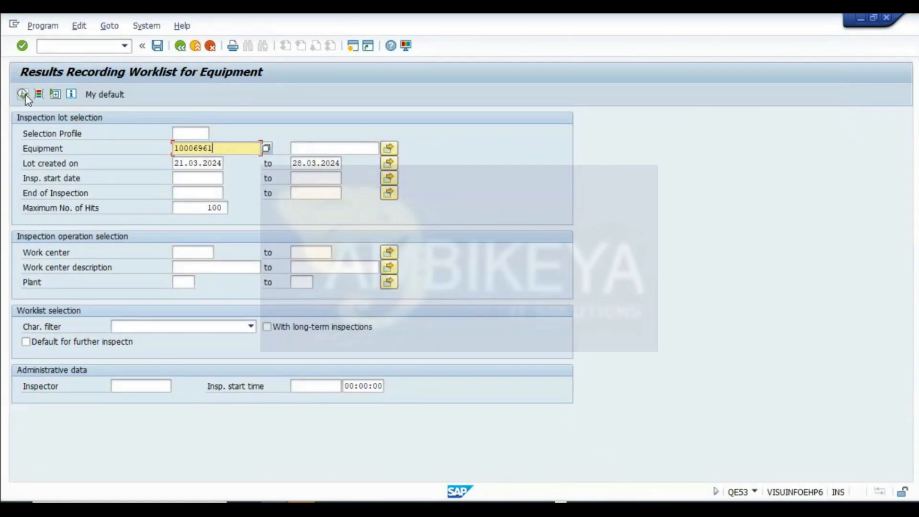
- Execute the worklist and expand the eccentricity and repeatability test operations down to the equipment
{"action": "left_click", "coordinate": [24, 95]}
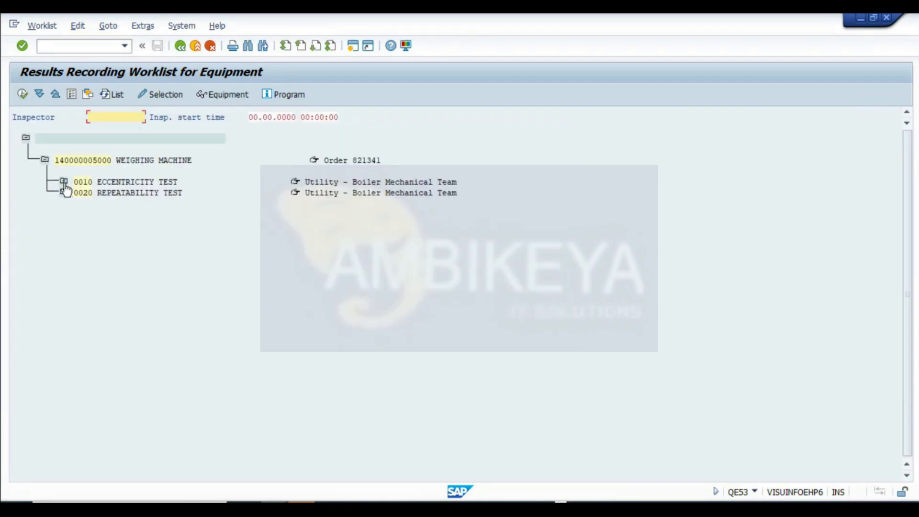
{"action": "left_click", "coordinate": [64, 183]}
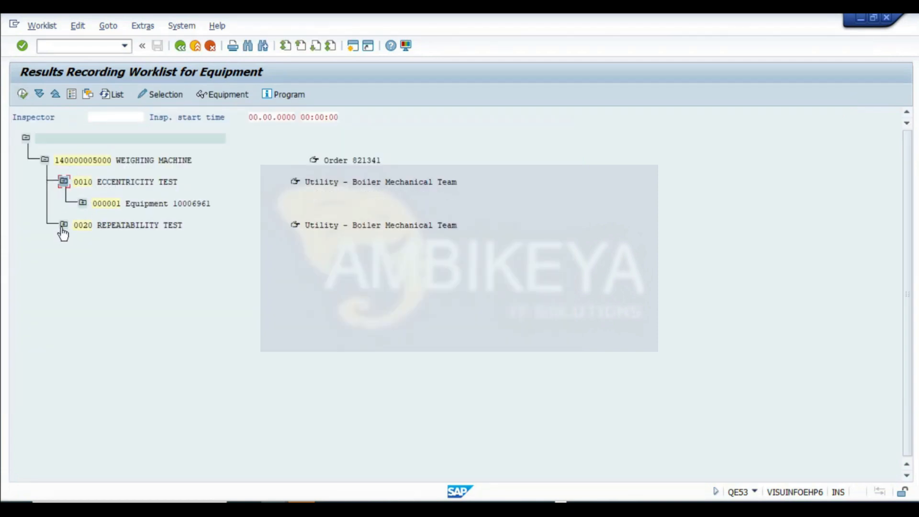
{"action": "left_click", "coordinate": [63, 226]}
{"action": "left_click", "coordinate": [83, 203]}
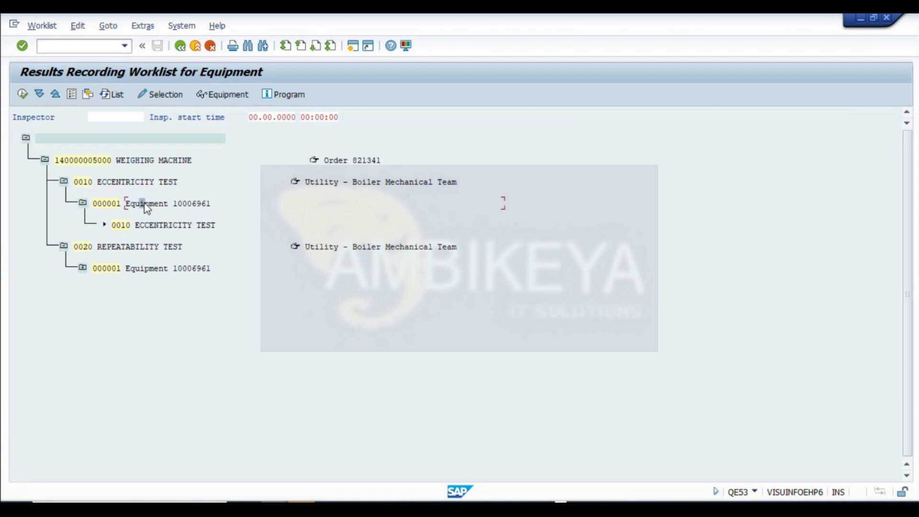
- Open the eccentricity test characteristic and record a result of 20
{"action": "left_click", "coordinate": [120, 183]}
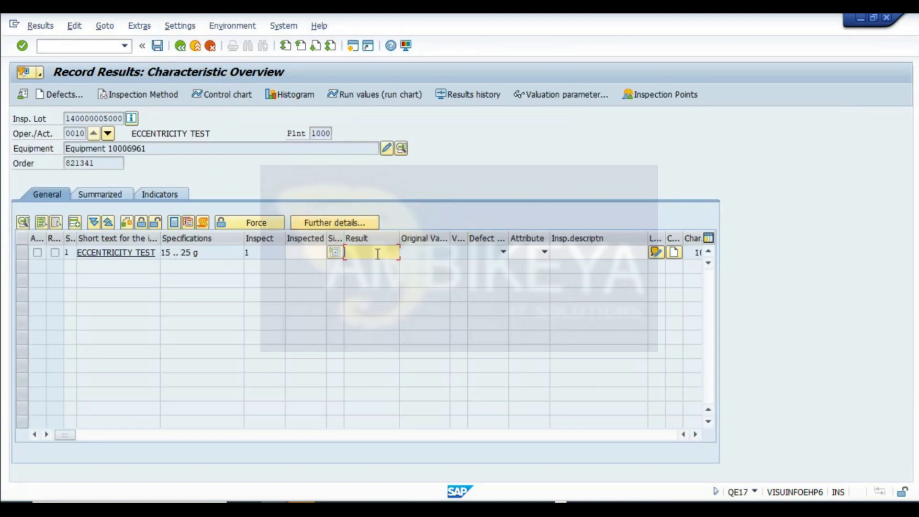
{"action": "type", "text": "20"}
{"action": "key", "text": "Return"}
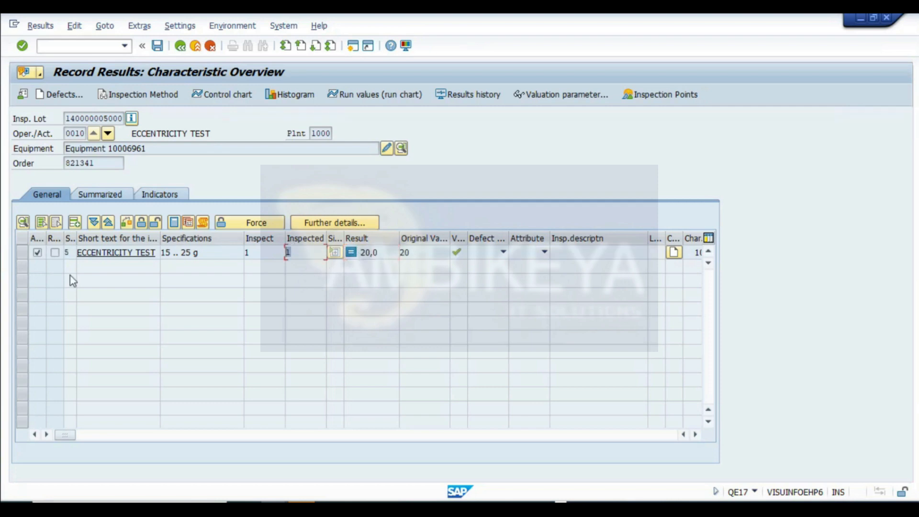
{"action": "double_click", "coordinate": [467, 237]}
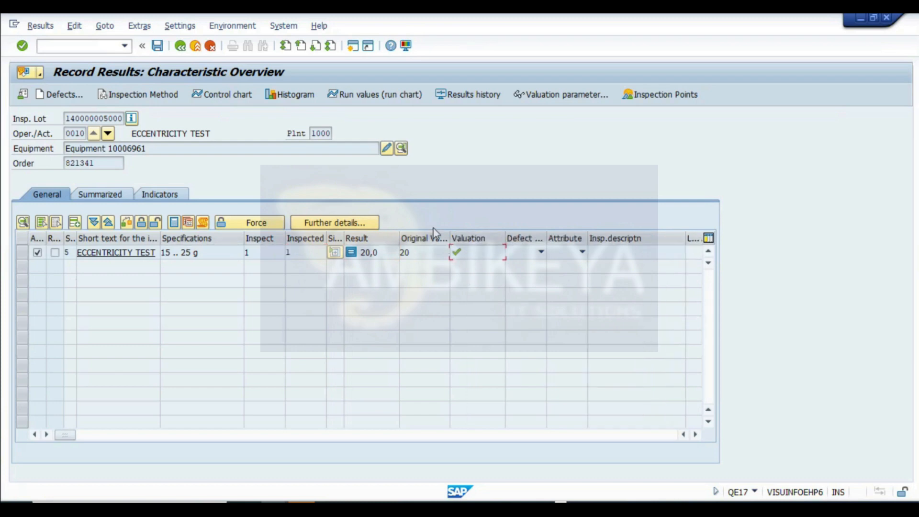
- Save the recorded results and move the valuation dialog aside
{"action": "left_click", "coordinate": [157, 48]}
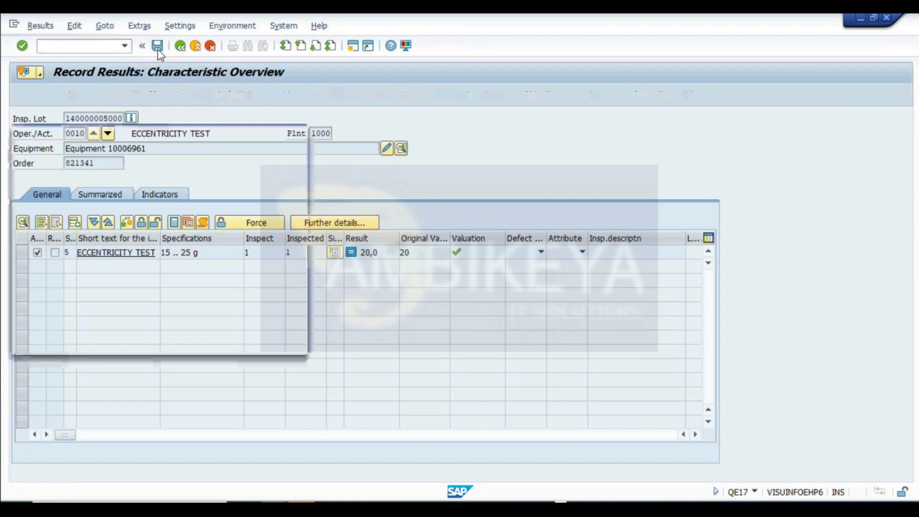
{"action": "left_click_drag", "start_coordinate": [30, 139], "coordinate": [210, 290]}
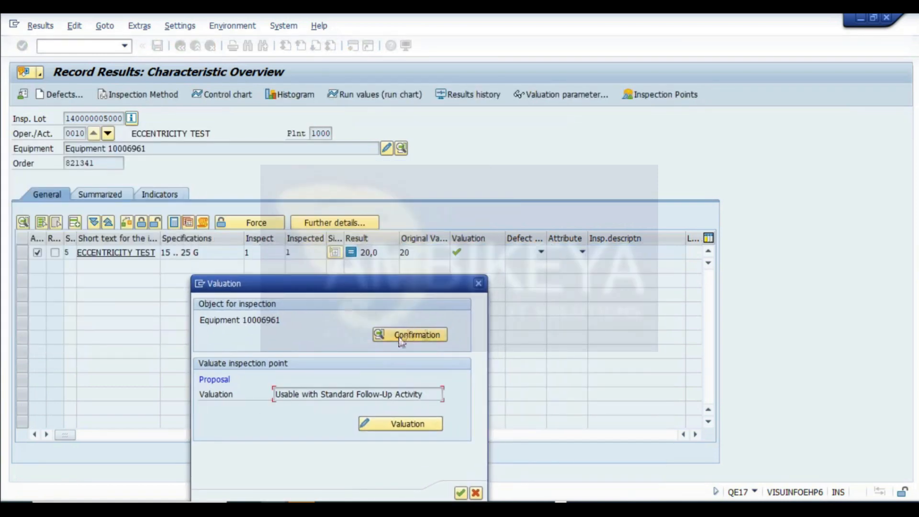
{"action": "left_click_drag", "start_coordinate": [387, 287], "coordinate": [678, 142]}
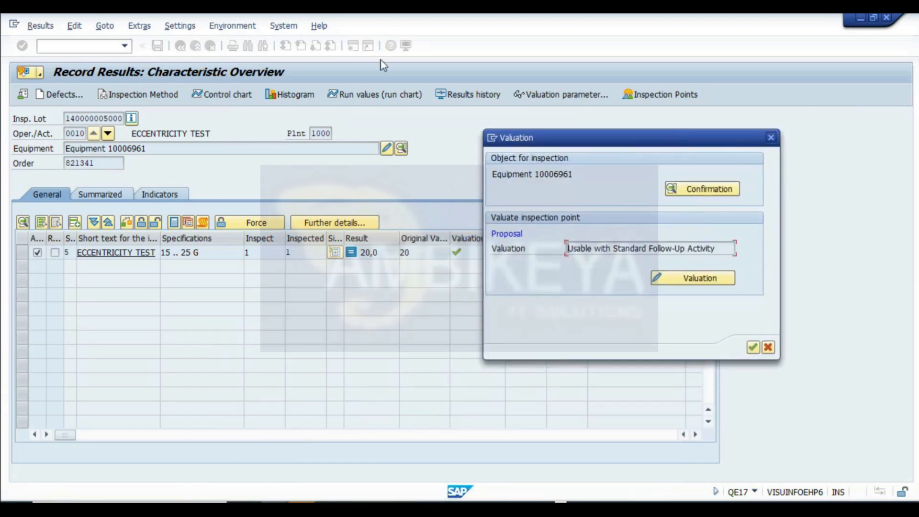
- Capture a screenshot of the results screen with the valuation dialog and paste it into the notes sheet at cell A237
{"action": "key", "text": "super+shift+s"}
{"action": "left_click_drag", "start_coordinate": [8, 55], "coordinate": [834, 476]}
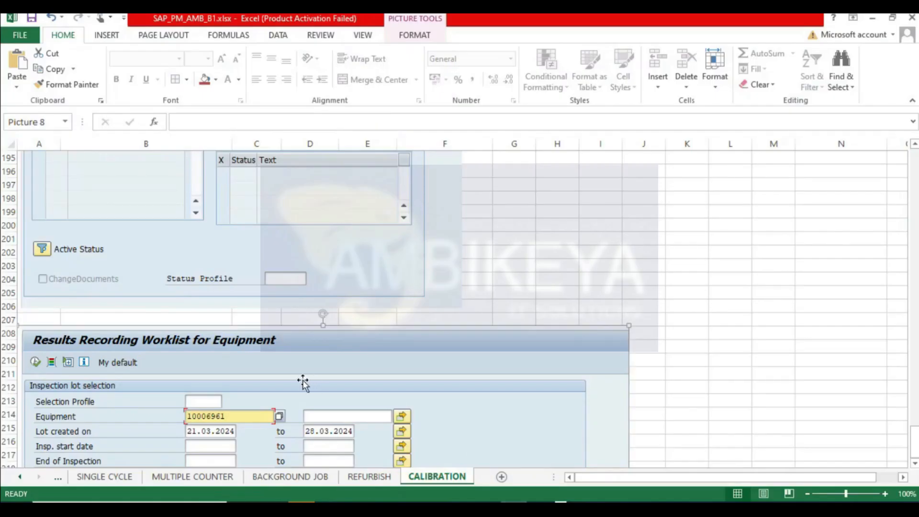
{"action": "scroll", "coordinate": [84, 371], "scroll_direction": "down", "scroll_amount": 7}
{"action": "scroll", "coordinate": [84, 370], "scroll_direction": "down", "scroll_amount": 3}
{"action": "left_click", "coordinate": [38, 280]}
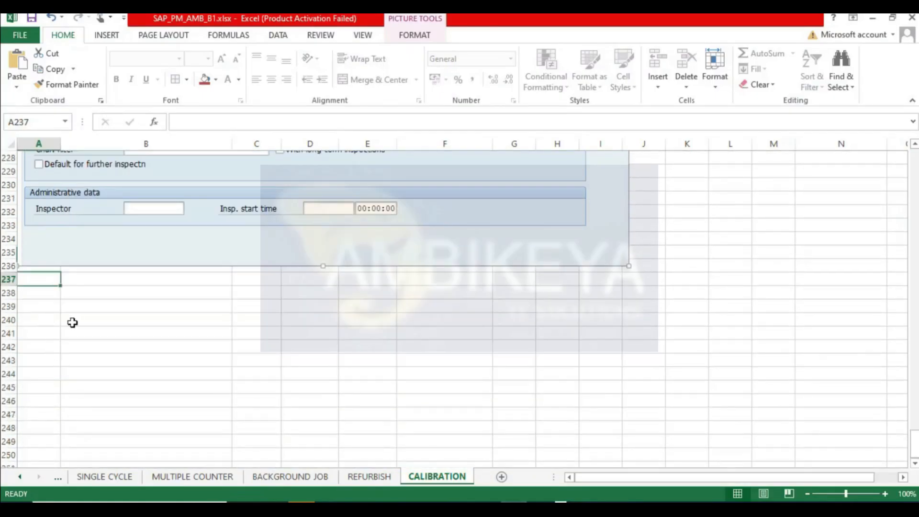
{"action": "key", "text": "ctrl+v"}
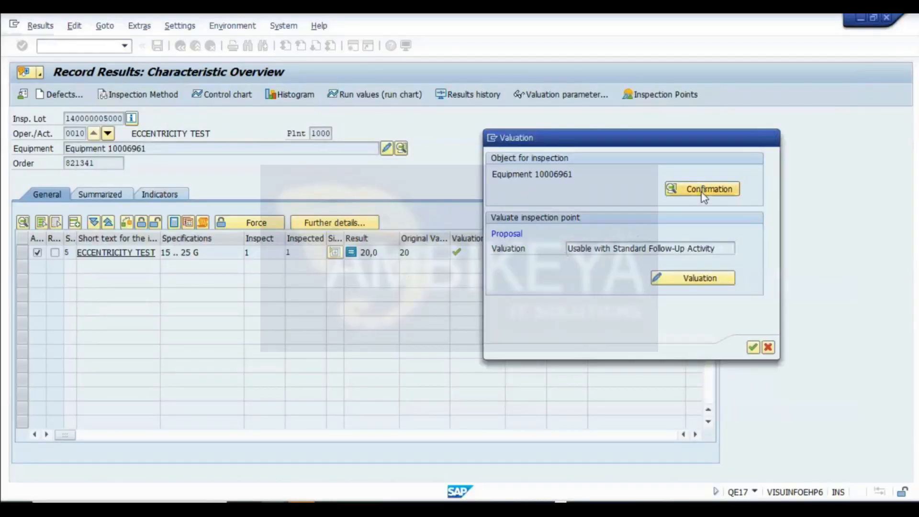
- Mark the operation confirmation as final confirmation, then accept the inspection point valuation
{"action": "left_click", "coordinate": [702, 192]}
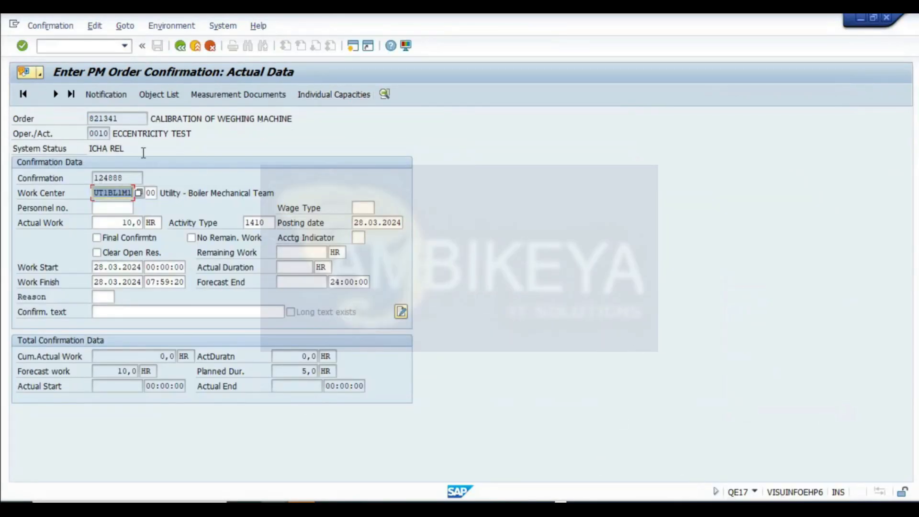
{"action": "left_click", "coordinate": [126, 236]}
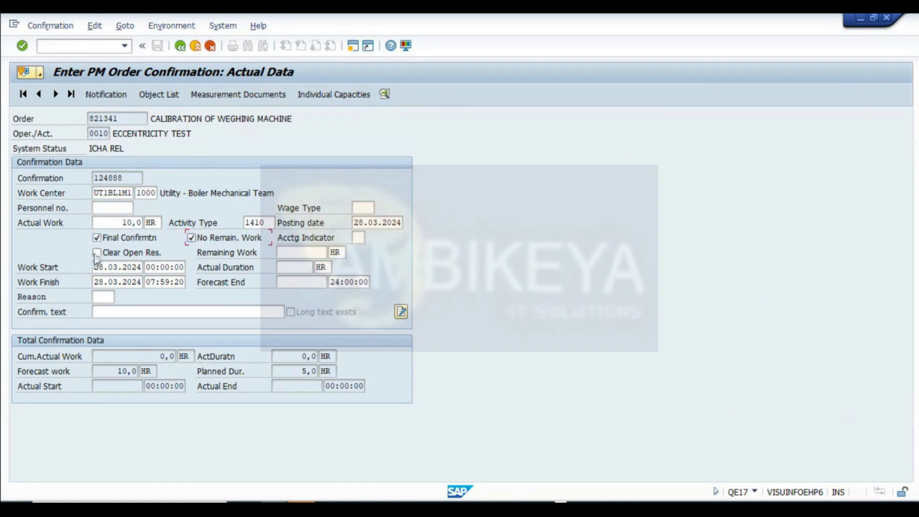
{"action": "left_click", "coordinate": [180, 47]}
{"action": "left_click", "coordinate": [282, 342]}
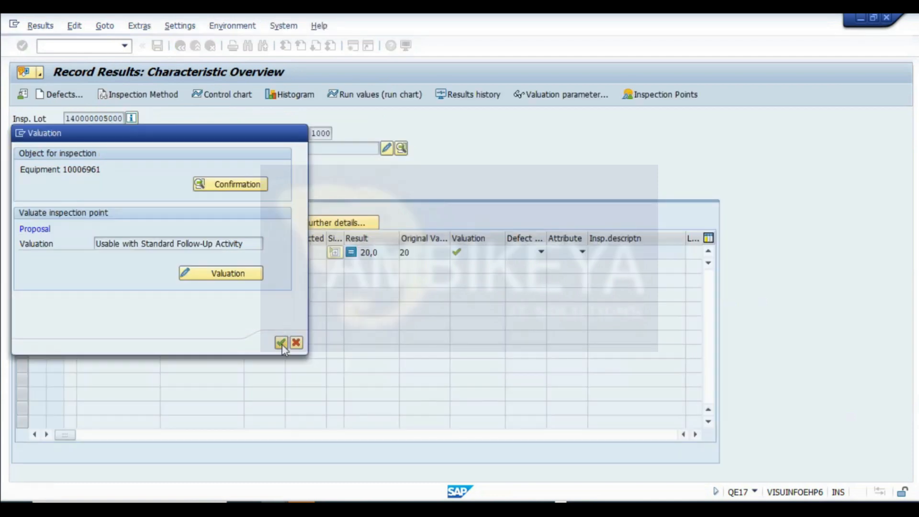
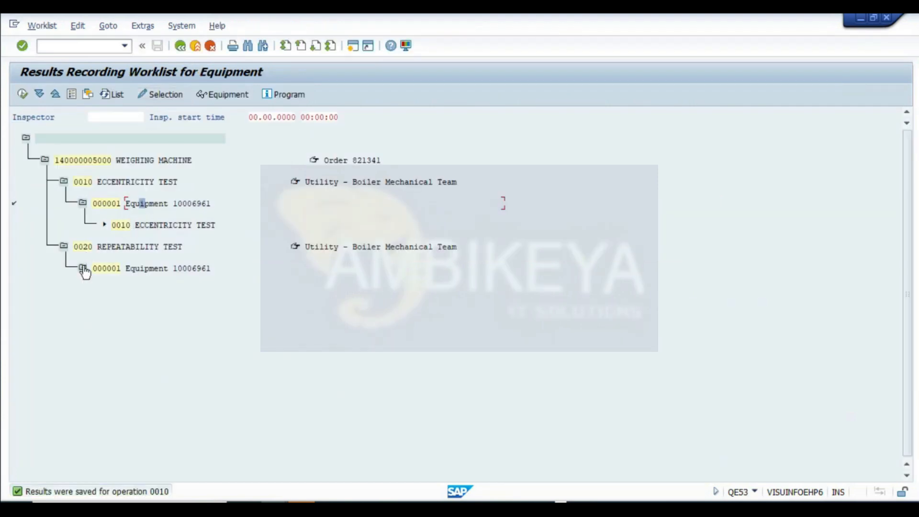
- Open the repeatability test characteristic for the equipment and record a result of 30
{"action": "left_click", "coordinate": [83, 268]}
{"action": "double_click", "coordinate": [137, 269]}
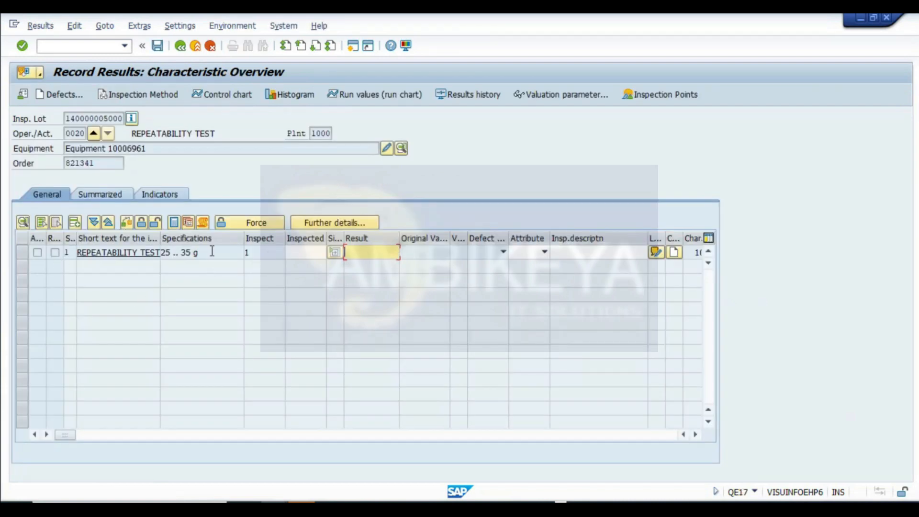
{"action": "type", "text": "30"}
{"action": "key", "text": "Return"}
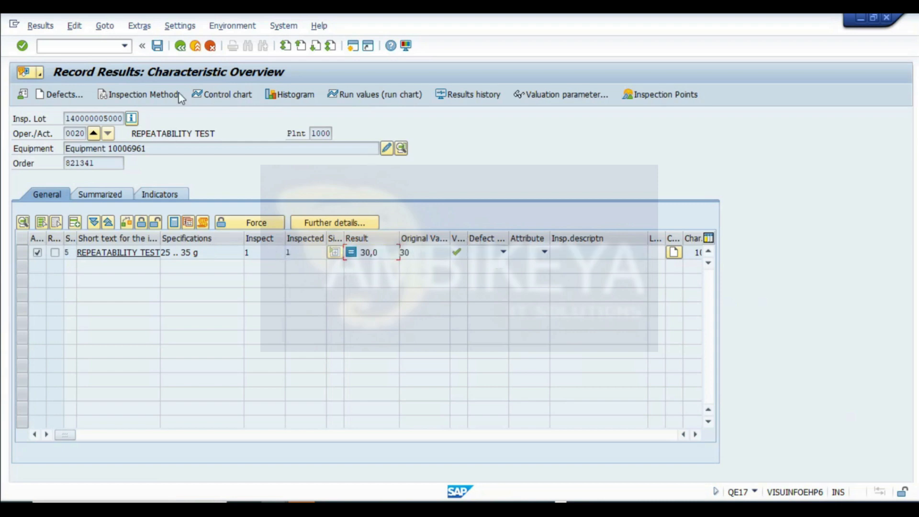
- Save the repeatability results and complete the operation confirmation as final, clearing open reservations
{"action": "left_click", "coordinate": [157, 46]}
{"action": "left_click", "coordinate": [244, 186]}
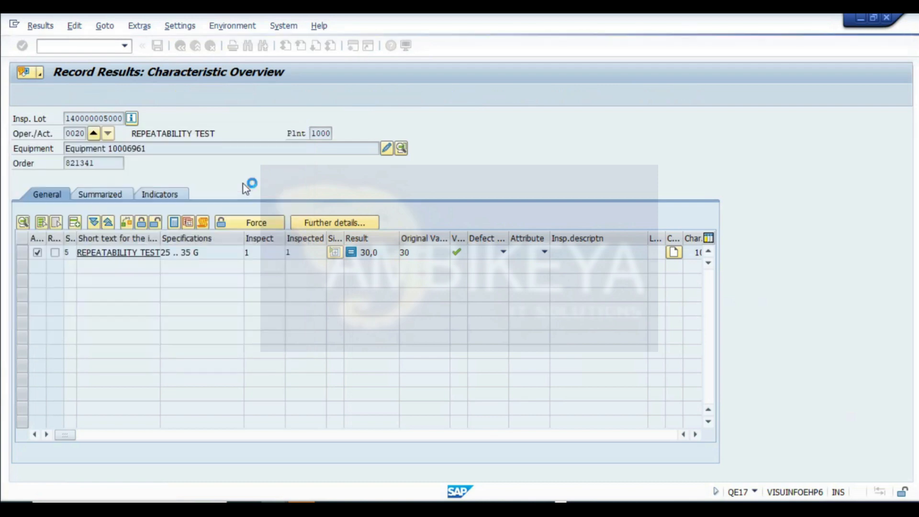
{"action": "left_click", "coordinate": [118, 237]}
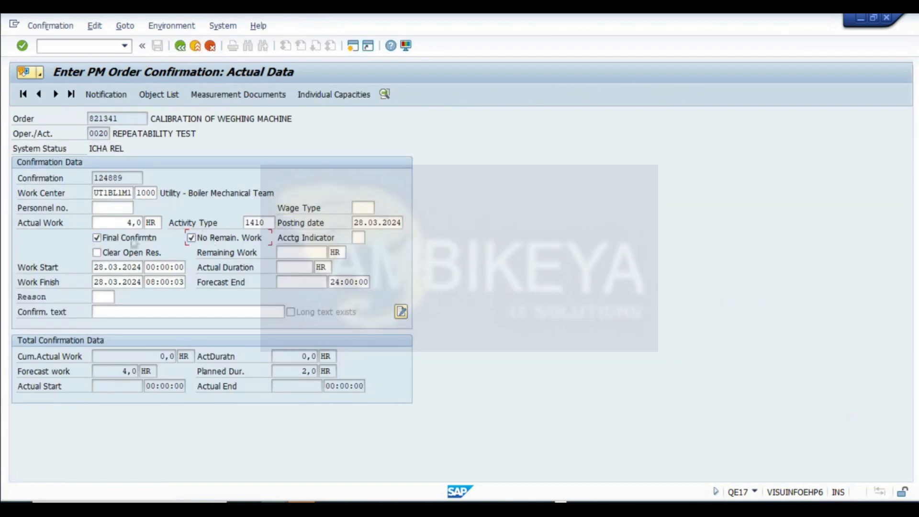
{"action": "left_click", "coordinate": [179, 47]}
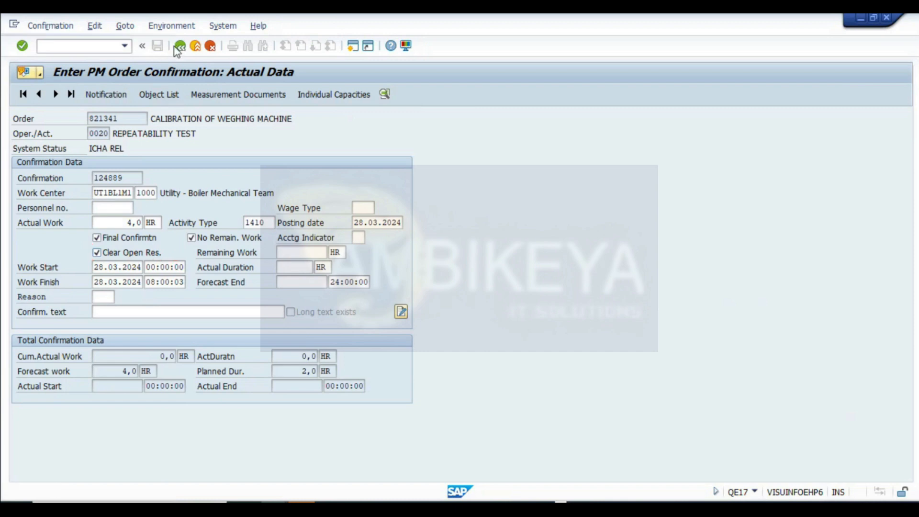
{"action": "left_click", "coordinate": [282, 343]}
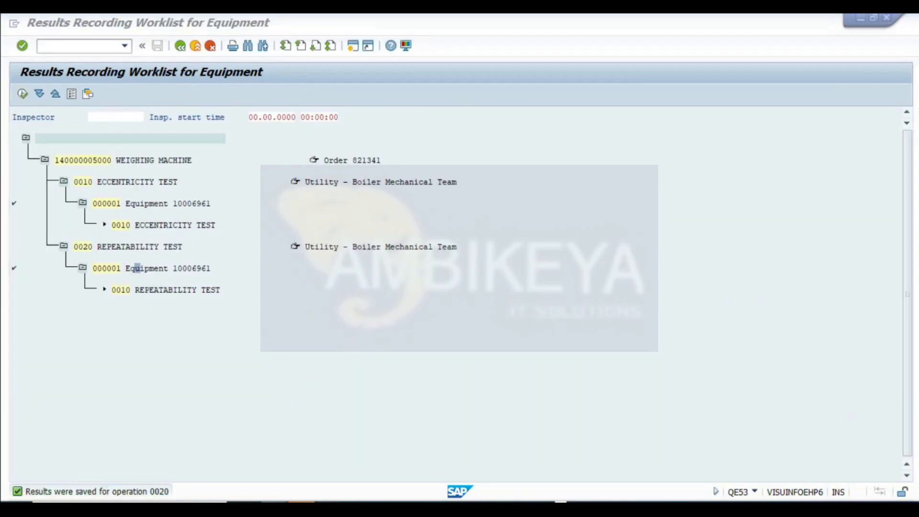
{"action": "mouse_move", "coordinate": [408, 455]}
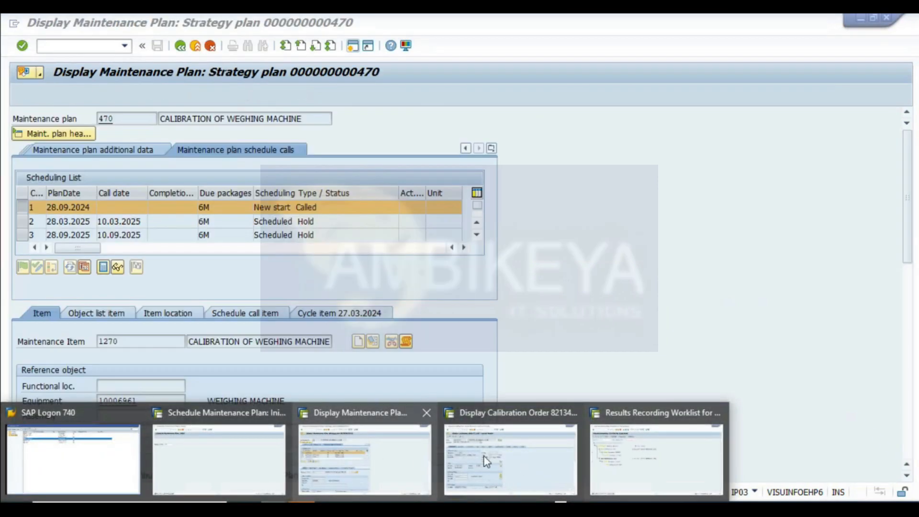
{"action": "left_click", "coordinate": [502, 455]}
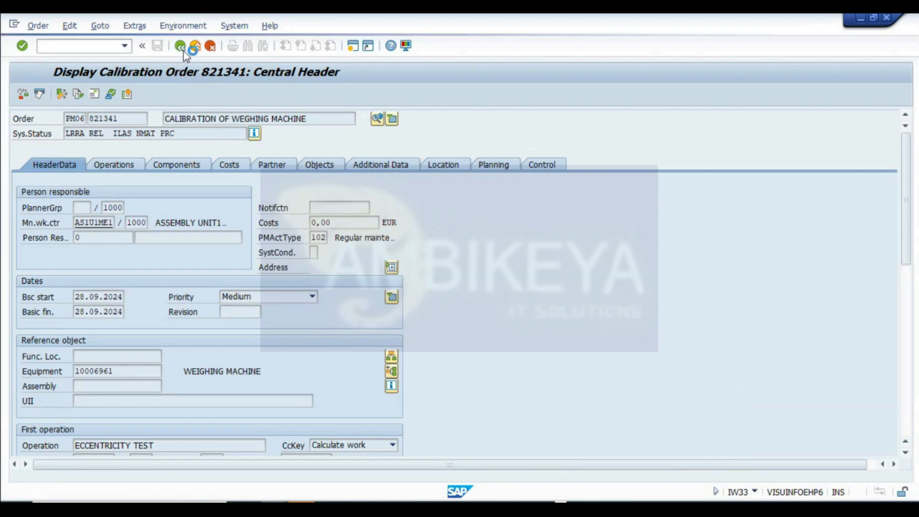
{"action": "left_click", "coordinate": [180, 45]}
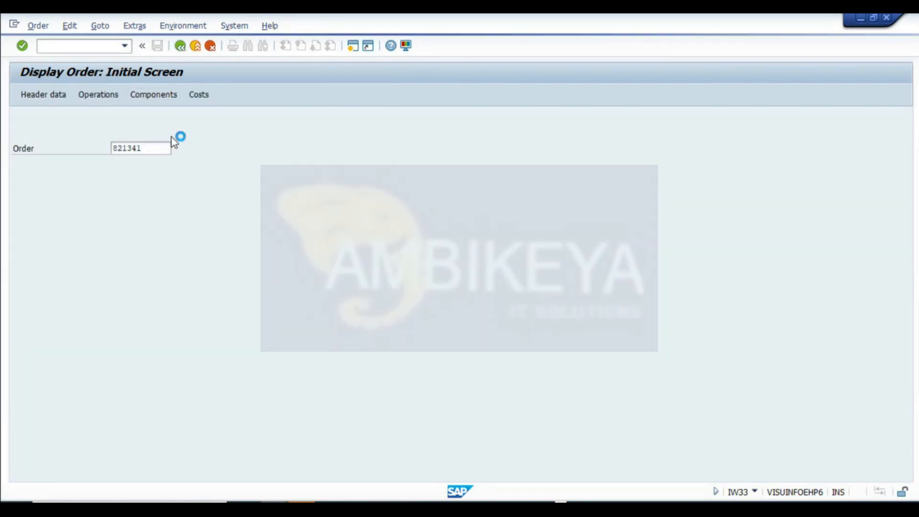
{"action": "double_click", "coordinate": [117, 133]}
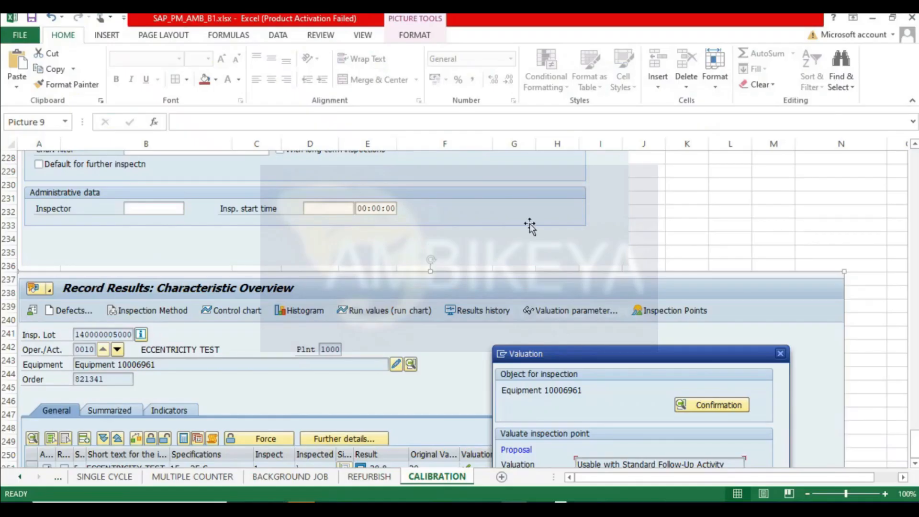
- Add USAGE DECISION as the next step in cell B19 of the notes sheet
{"action": "scroll", "coordinate": [196, 256], "scroll_direction": "up", "scroll_amount": 15}
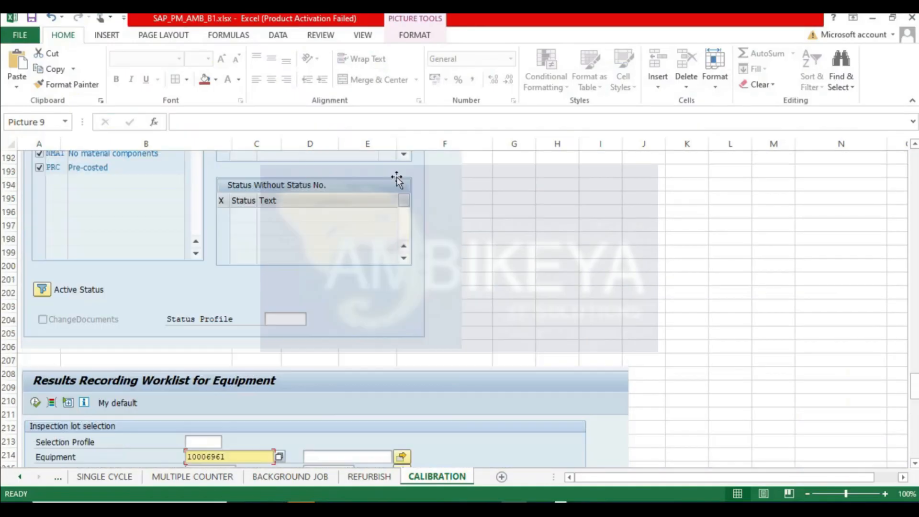
{"action": "scroll", "coordinate": [196, 256], "scroll_direction": "up", "scroll_amount": 20}
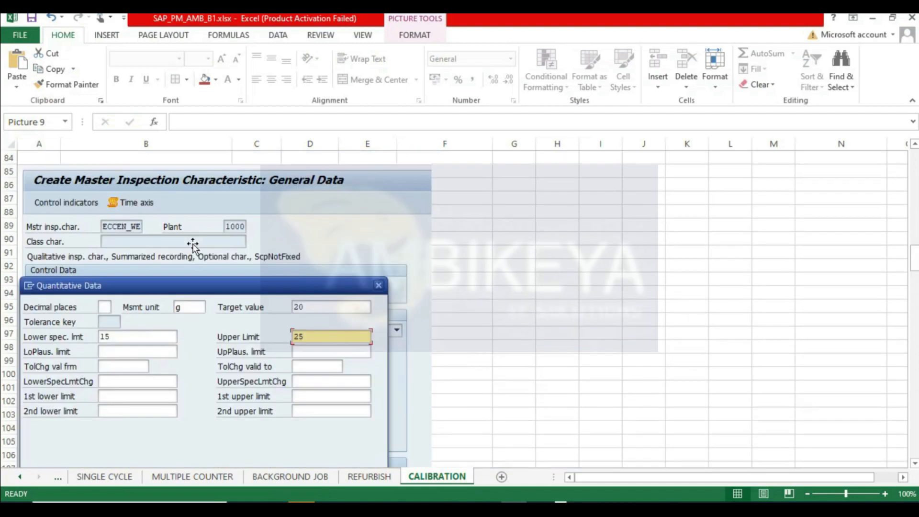
{"action": "scroll", "coordinate": [82, 337], "scroll_direction": "down", "scroll_amount": 2}
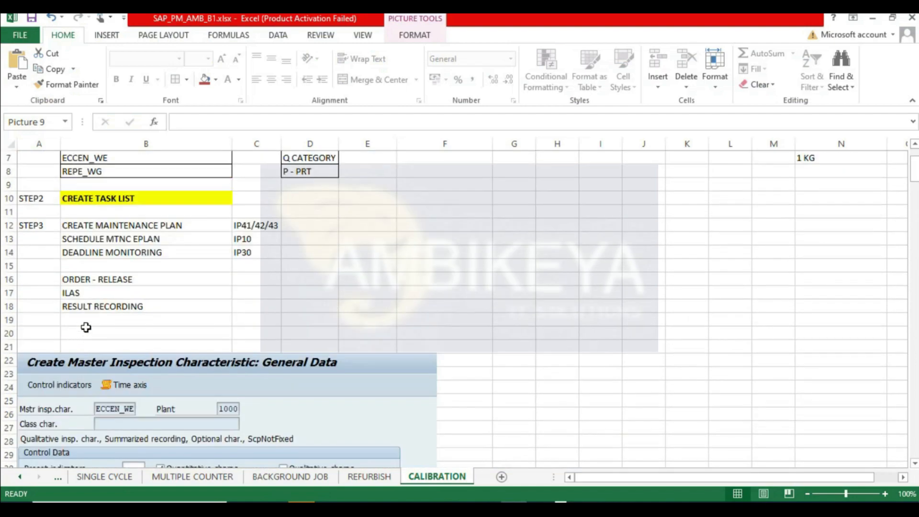
{"action": "left_click", "coordinate": [87, 325]}
{"action": "type", "text": "USAGE DECISION"}
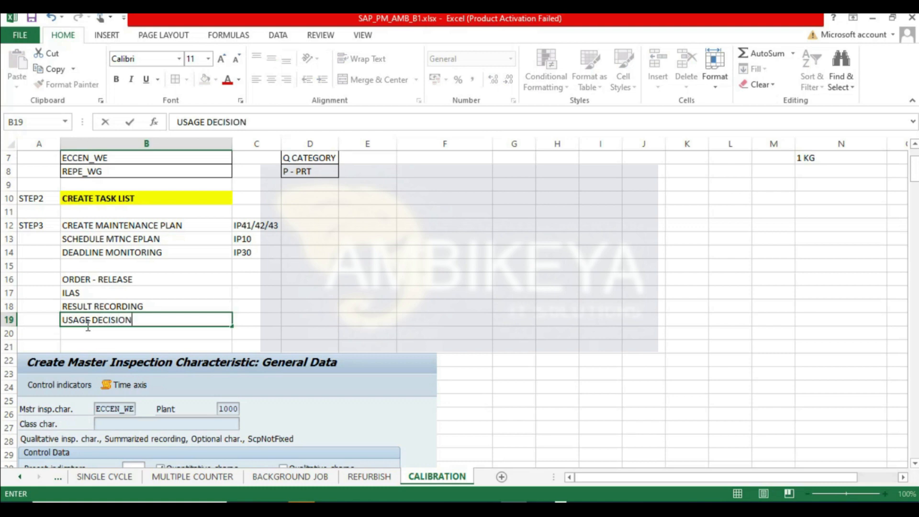
{"action": "key", "text": "Return"}
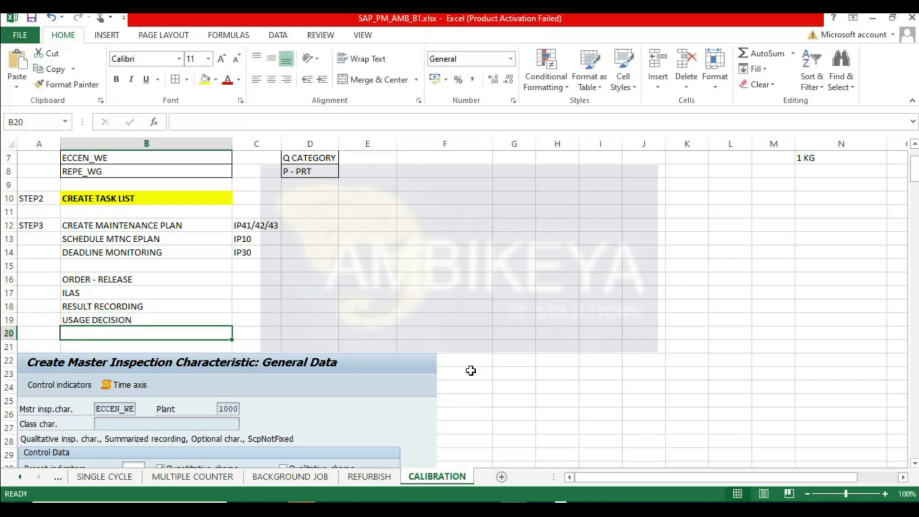
{"action": "left_click", "coordinate": [371, 289]}
{"action": "left_click", "coordinate": [118, 320]}
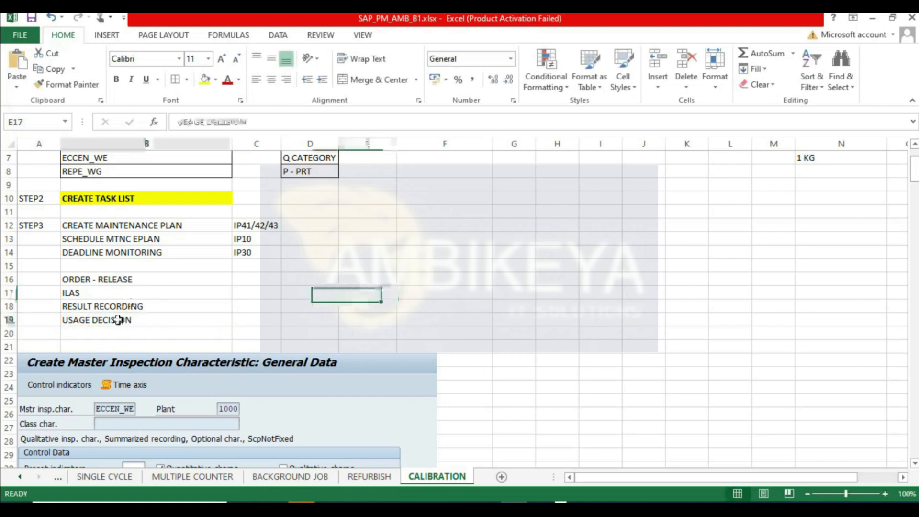
{"action": "left_click", "coordinate": [248, 324]}
{"action": "key", "text": "alt+Tab"}
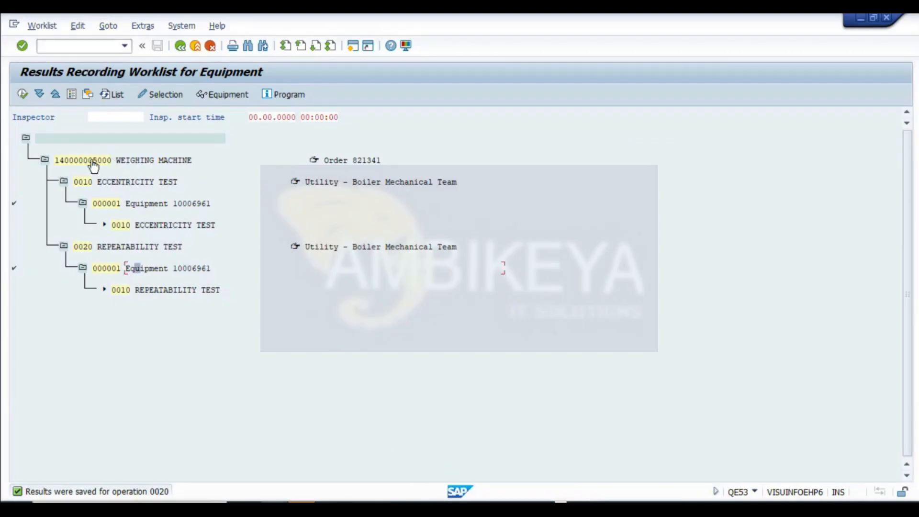
{"action": "left_click", "coordinate": [159, 160]}
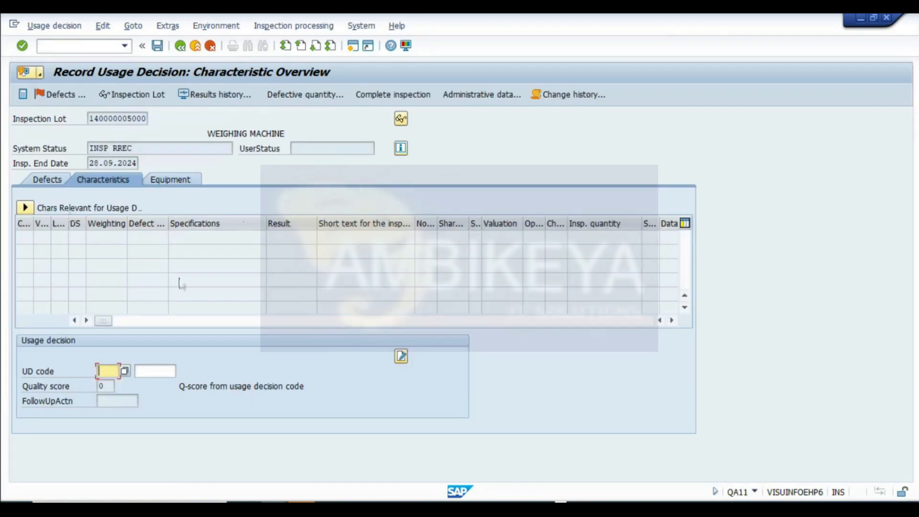
{"action": "left_click", "coordinate": [37, 371]}
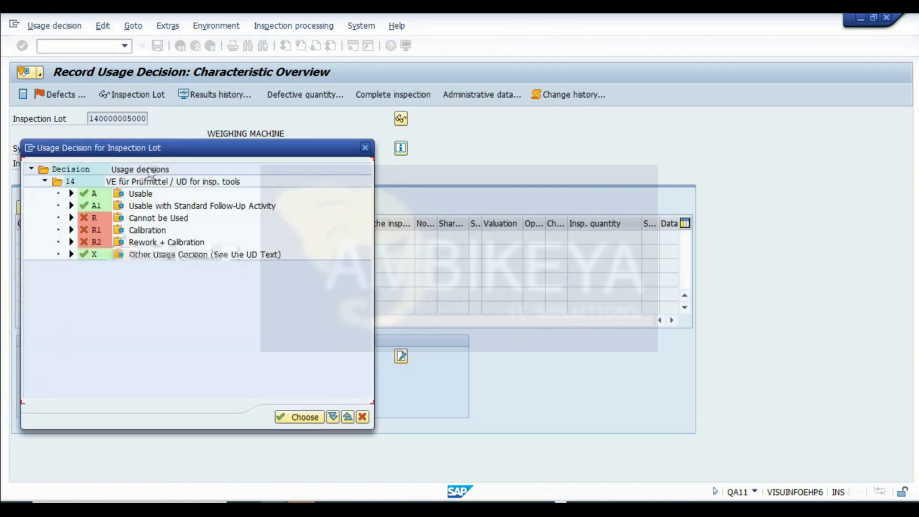
{"action": "left_click_drag", "start_coordinate": [153, 149], "coordinate": [513, 176]}
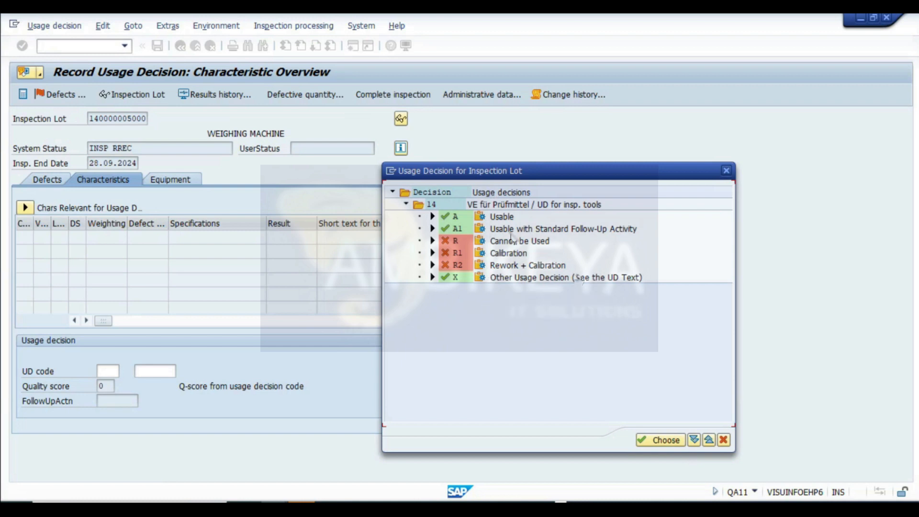
{"action": "double_click", "coordinate": [501, 217]}
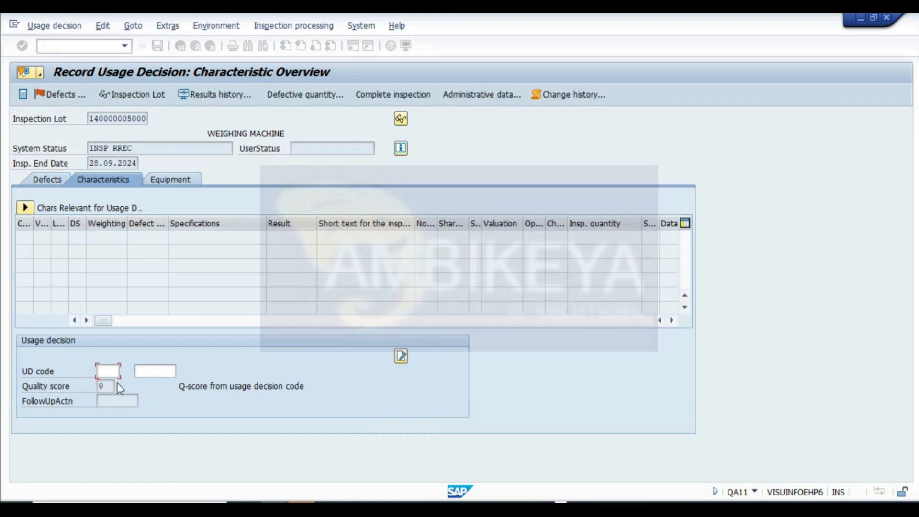
{"action": "key", "text": "Return"}
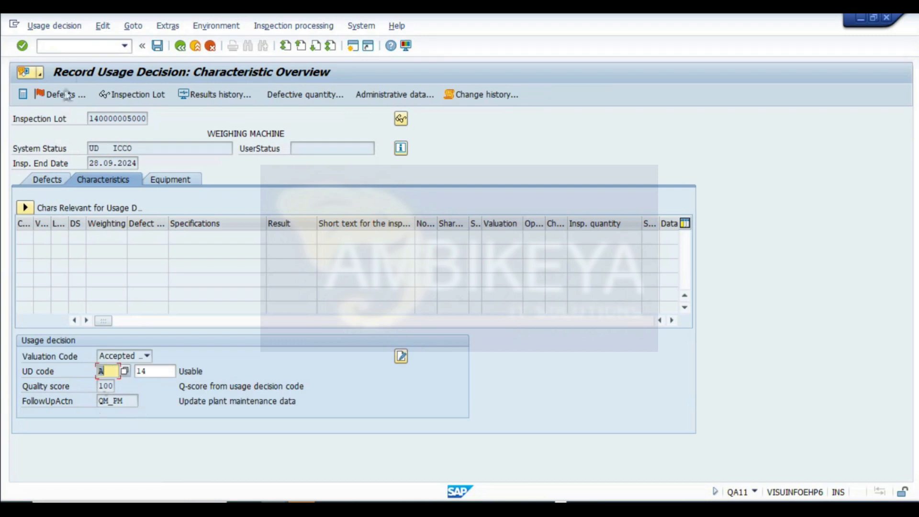
- Capture a screenshot of the usage decision screen and paste it into the notes sheet below the earlier screenshots
{"action": "key", "text": "super+shift+s"}
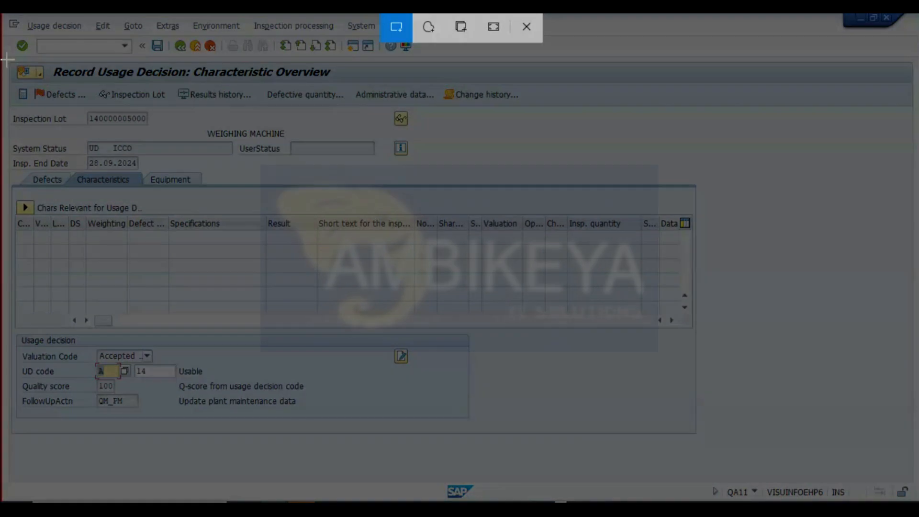
{"action": "left_click_drag", "start_coordinate": [5, 57], "coordinate": [737, 471]}
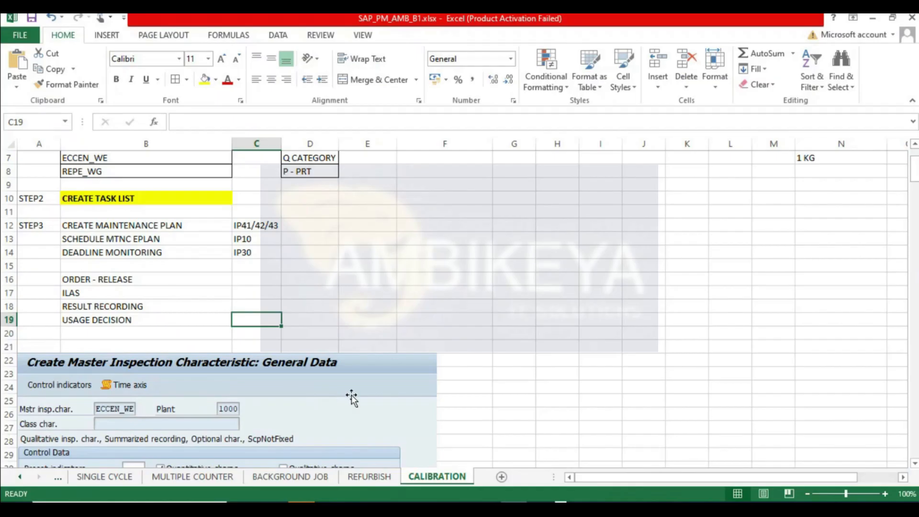
{"action": "scroll", "coordinate": [79, 290], "scroll_direction": "down", "scroll_amount": 20}
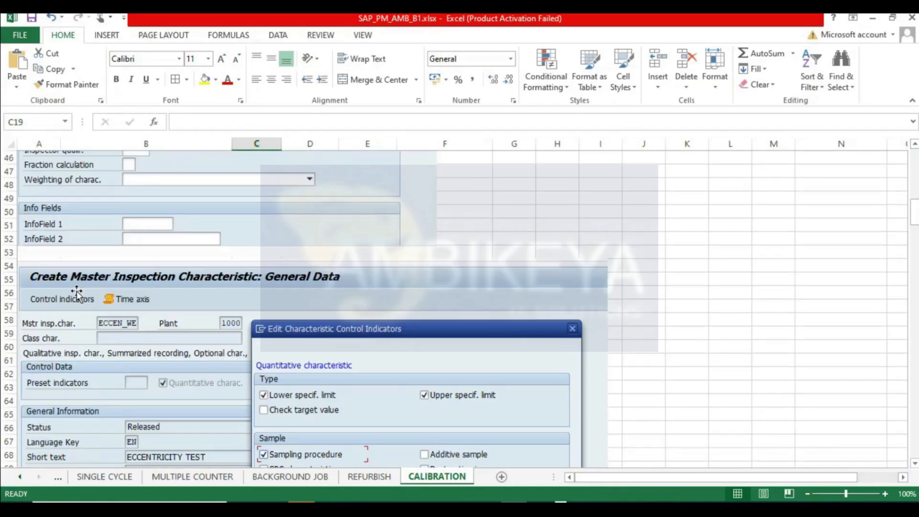
{"action": "scroll", "coordinate": [79, 290], "scroll_direction": "down", "scroll_amount": 20}
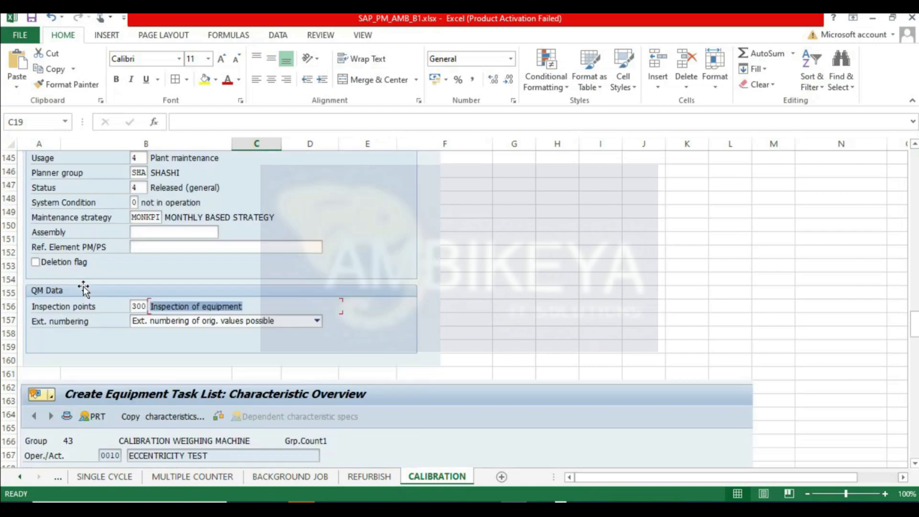
{"action": "scroll", "coordinate": [101, 327], "scroll_direction": "down", "scroll_amount": 20}
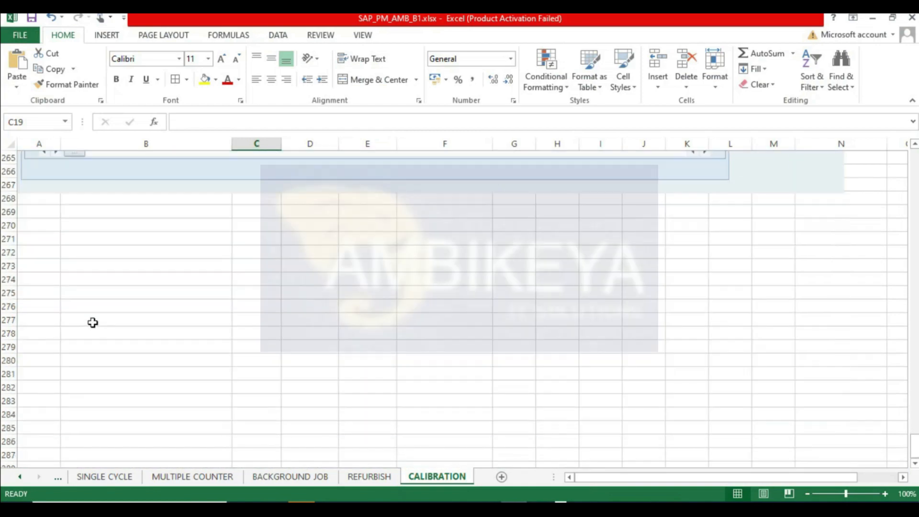
{"action": "left_click", "coordinate": [34, 327]}
{"action": "left_click", "coordinate": [132, 356]}
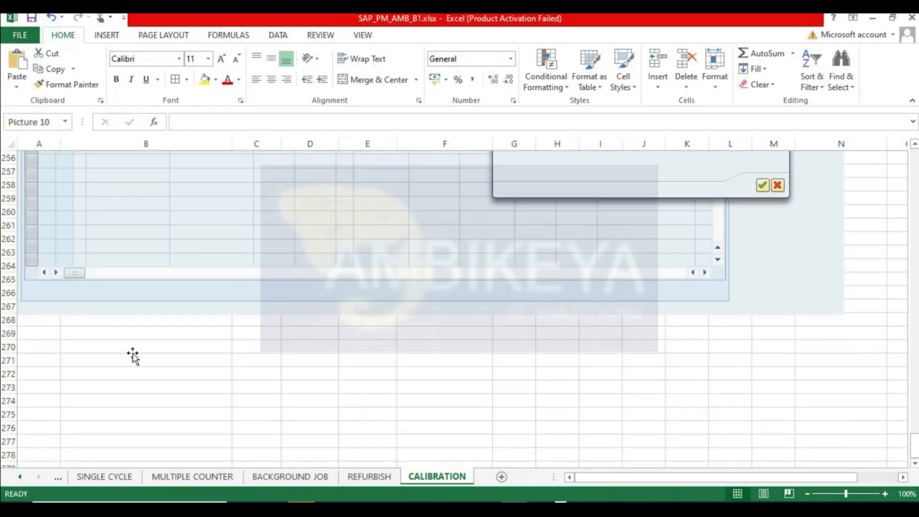
- Save the usage decision and move the status change dialog aside
{"action": "key", "text": "alt+Tab"}
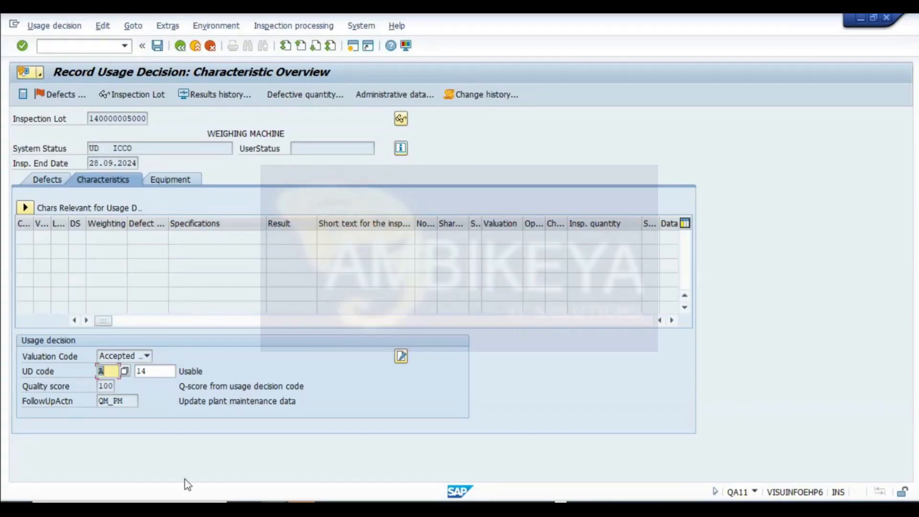
{"action": "left_click", "coordinate": [159, 46]}
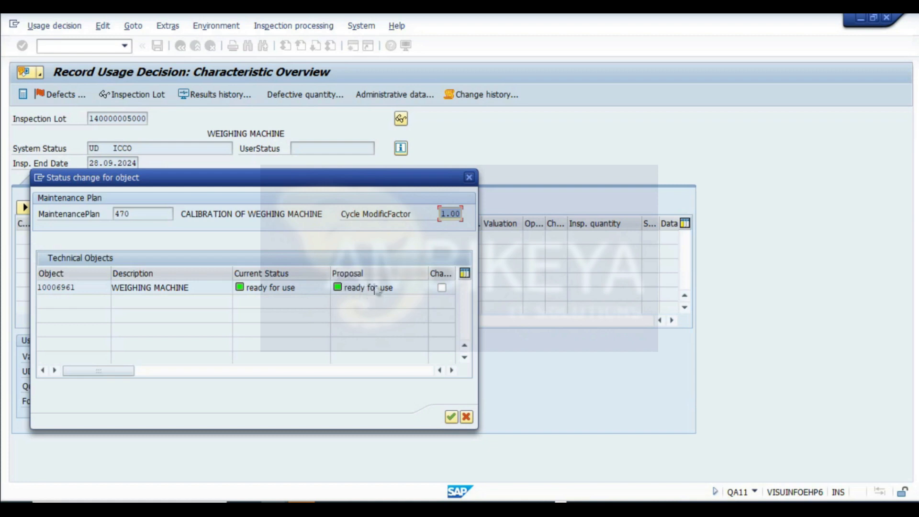
{"action": "left_click_drag", "start_coordinate": [328, 181], "coordinate": [518, 254]}
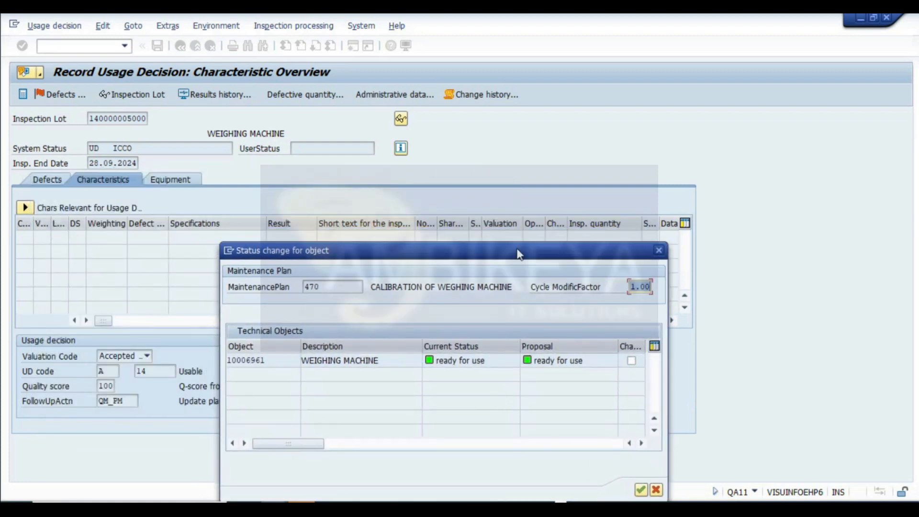
- Capture screenshots of the status change dialog for the weighing machine
{"action": "key", "text": "super+shift+s"}
{"action": "left_click_drag", "start_coordinate": [5, 58], "coordinate": [683, 487]}
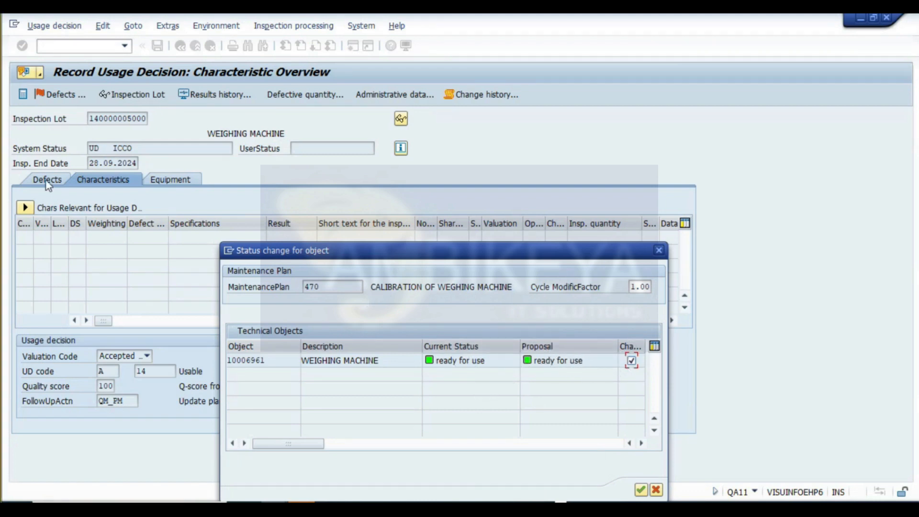
{"action": "key", "text": "super+shift+s"}
{"action": "left_click_drag", "start_coordinate": [5, 57], "coordinate": [689, 497]}
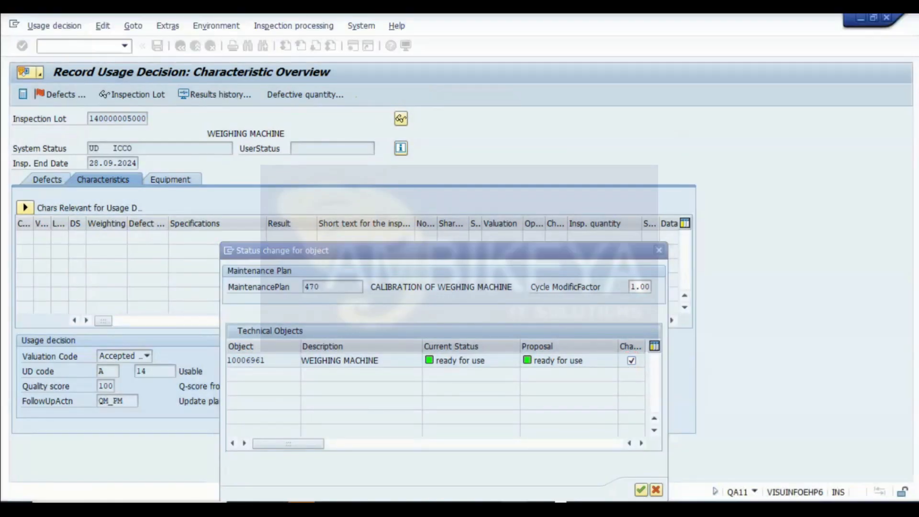
- Accept the status change for the weighing machine in the maintenance plan dialog
{"action": "left_click_drag", "start_coordinate": [543, 263], "coordinate": [569, 171]}
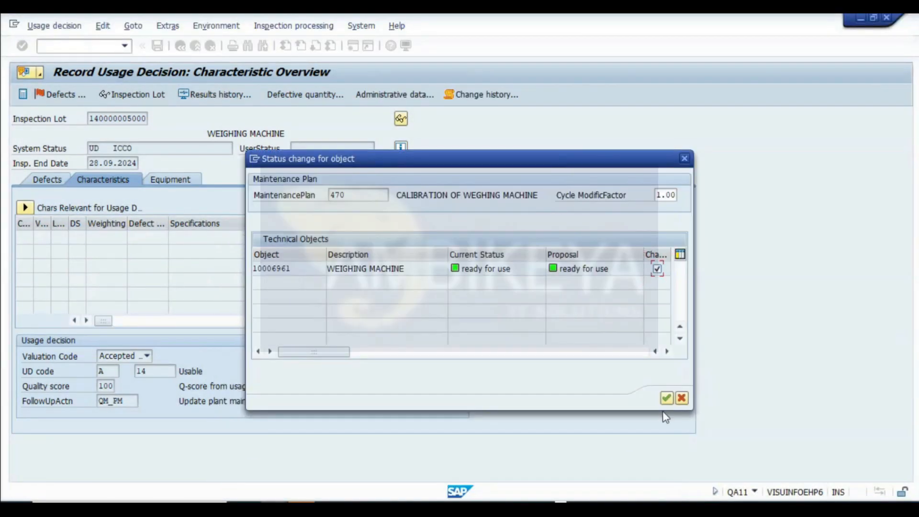
{"action": "left_click", "coordinate": [666, 398]}
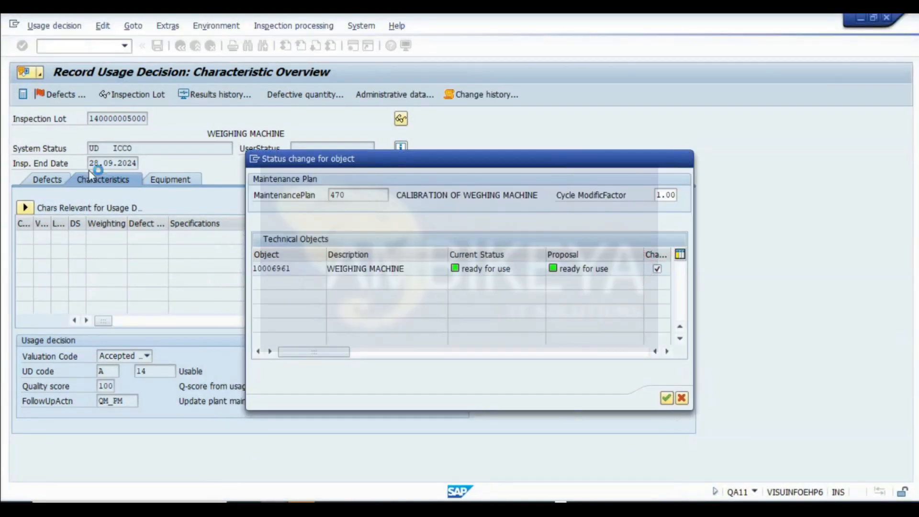
- Paste the status change dialog screenshot into the CALIBRATION notes sheet below the usage decision image
{"action": "left_click", "coordinate": [513, 507]}
{"action": "scroll", "coordinate": [144, 381], "scroll_direction": "down", "scroll_amount": 14}
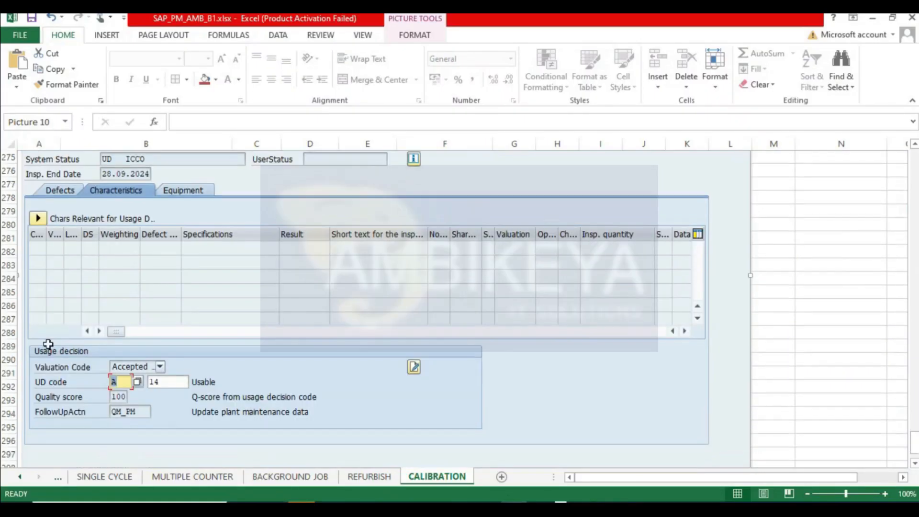
{"action": "left_click", "coordinate": [31, 279]}
{"action": "key", "text": "ctrl+v"}
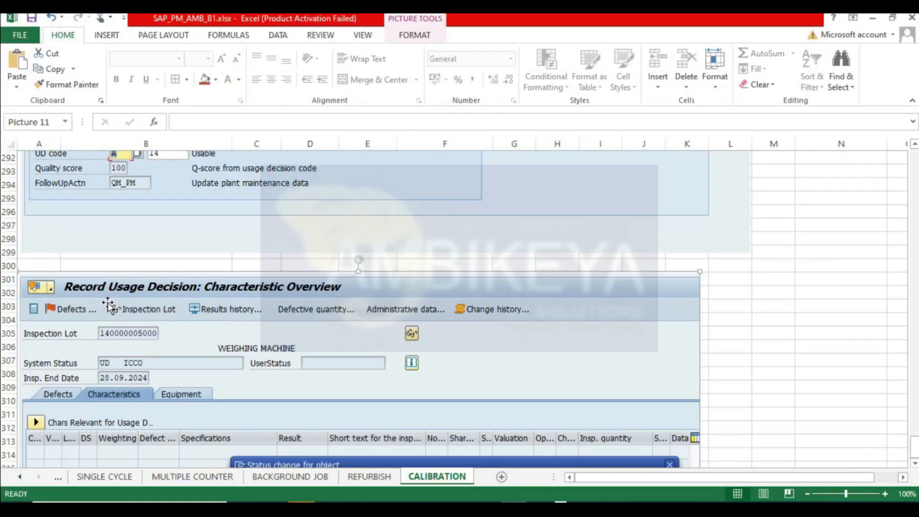
- Switch between the open session windows to review maintenance plan 470 and calibration order 821341
{"action": "key", "text": "alt+Tab"}
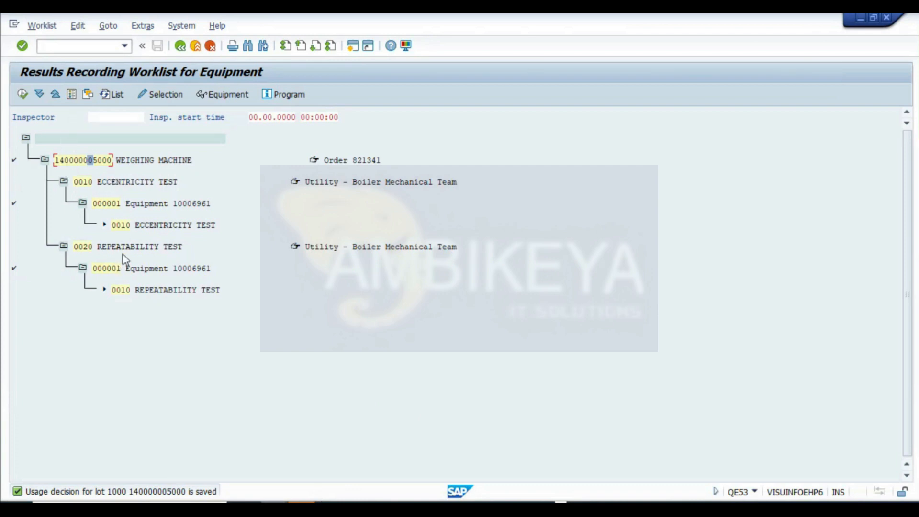
{"action": "left_click", "coordinate": [181, 46]}
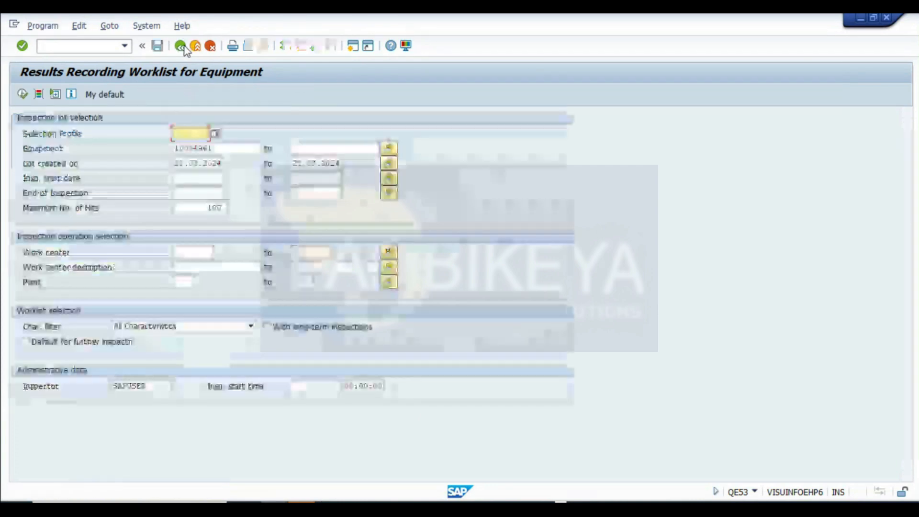
{"action": "left_click", "coordinate": [280, 509]}
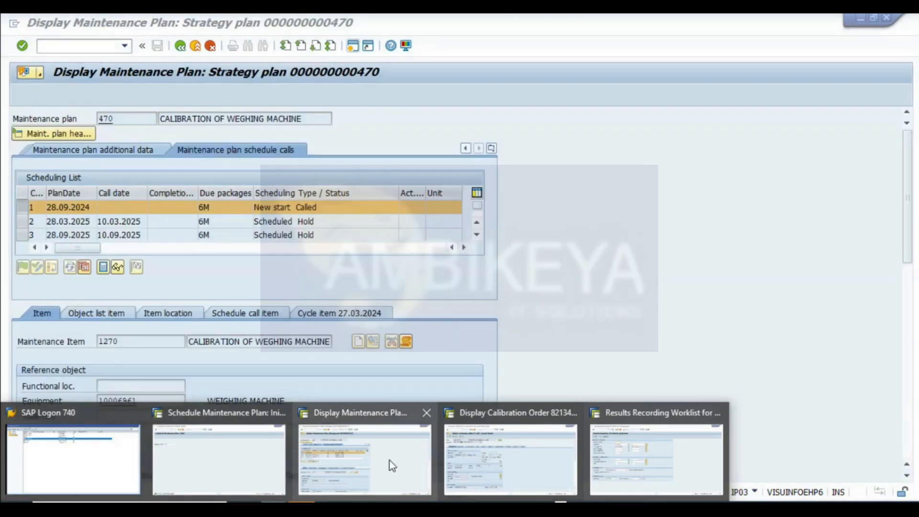
{"action": "left_click", "coordinate": [394, 462]}
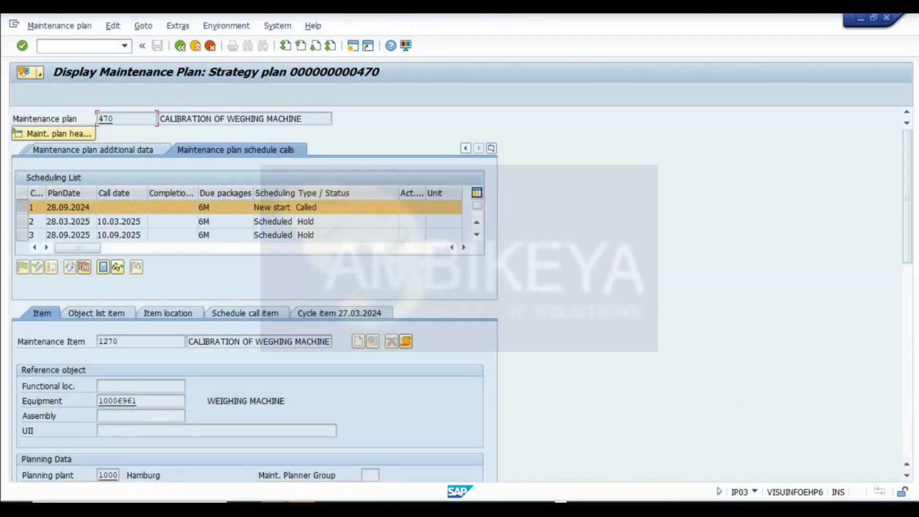
{"action": "left_click", "coordinate": [280, 509]}
{"action": "left_click", "coordinate": [526, 457]}
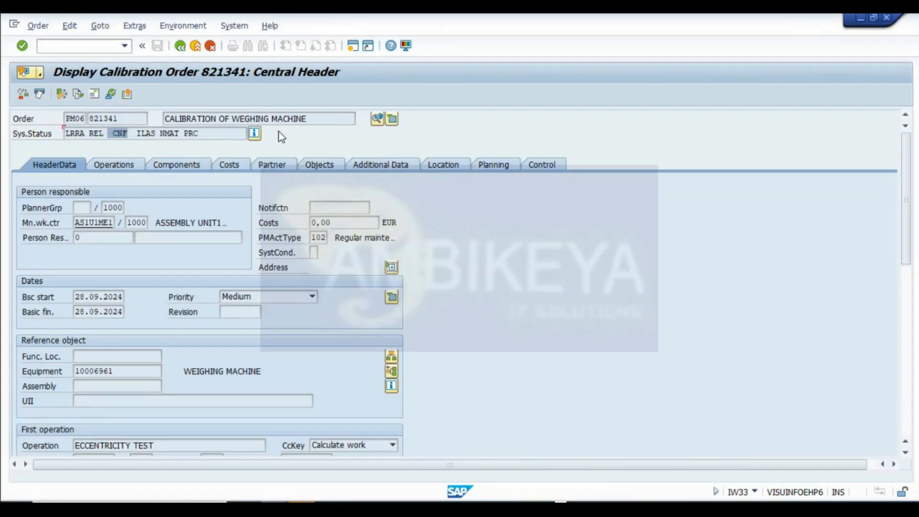
{"action": "left_click", "coordinate": [180, 45]}
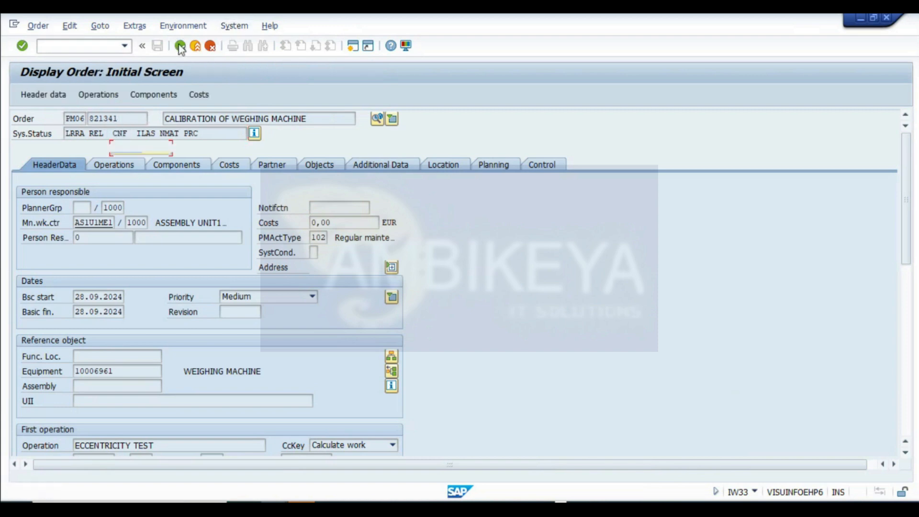
{"action": "key", "text": "Return"}
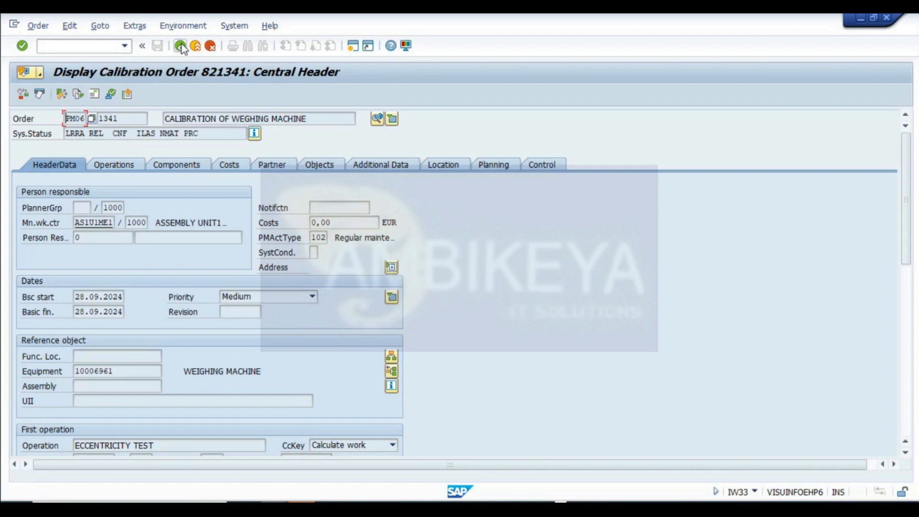
{"action": "left_click", "coordinate": [181, 47]}
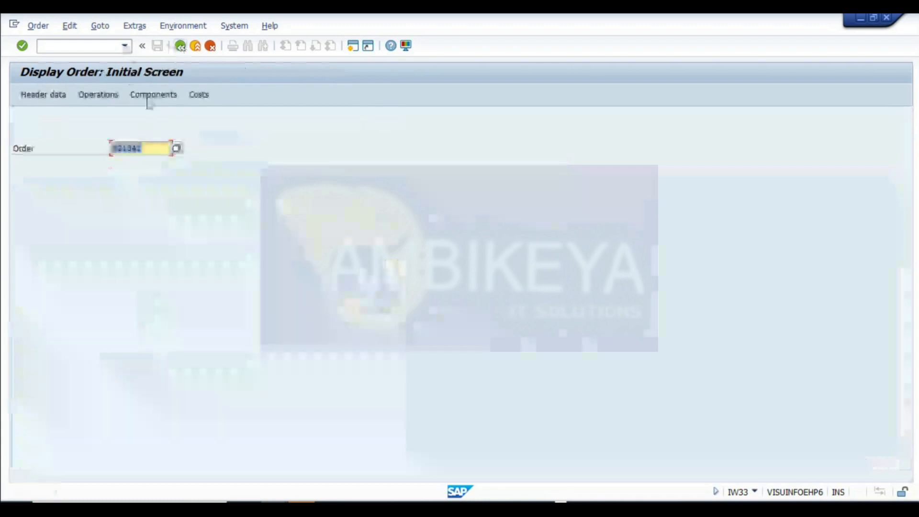
{"action": "key", "text": "Return"}
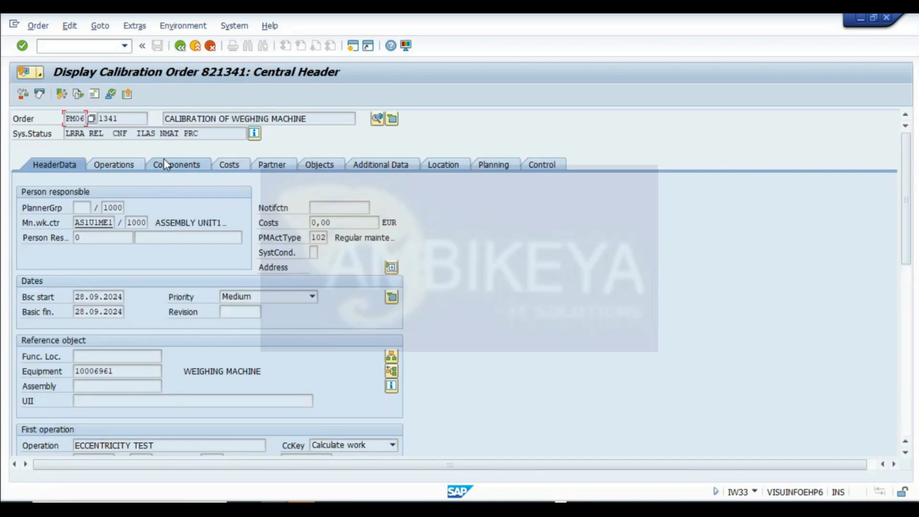
- Run the results recording worklist for equipment 10006961 from its selection screen
{"action": "left_click", "coordinate": [329, 507]}
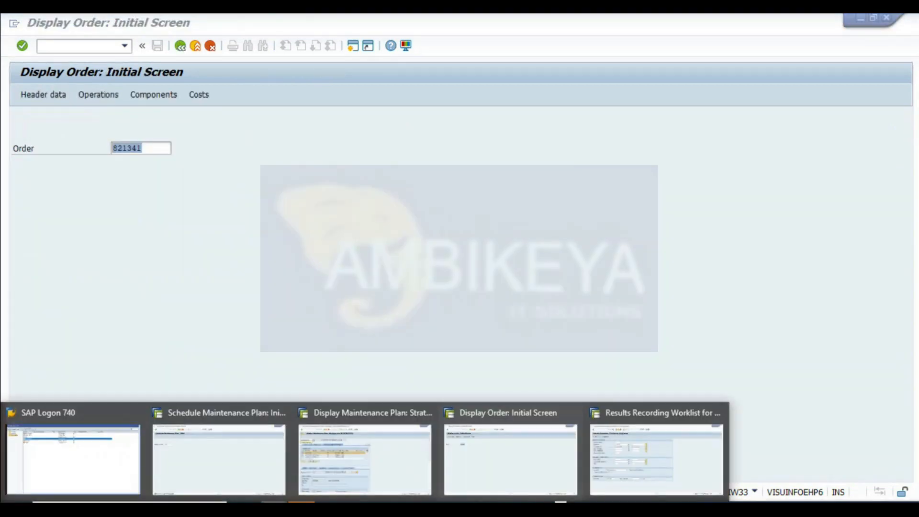
{"action": "left_click", "coordinate": [646, 439]}
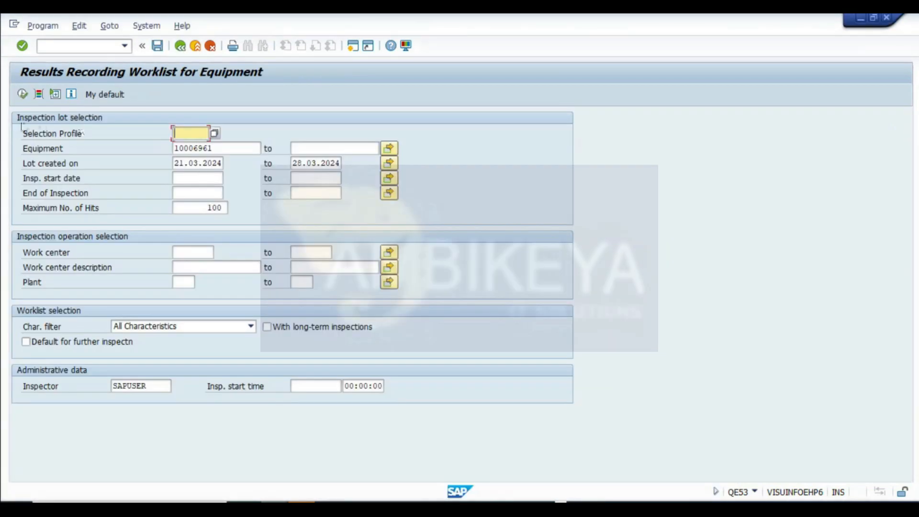
{"action": "left_click", "coordinate": [23, 93]}
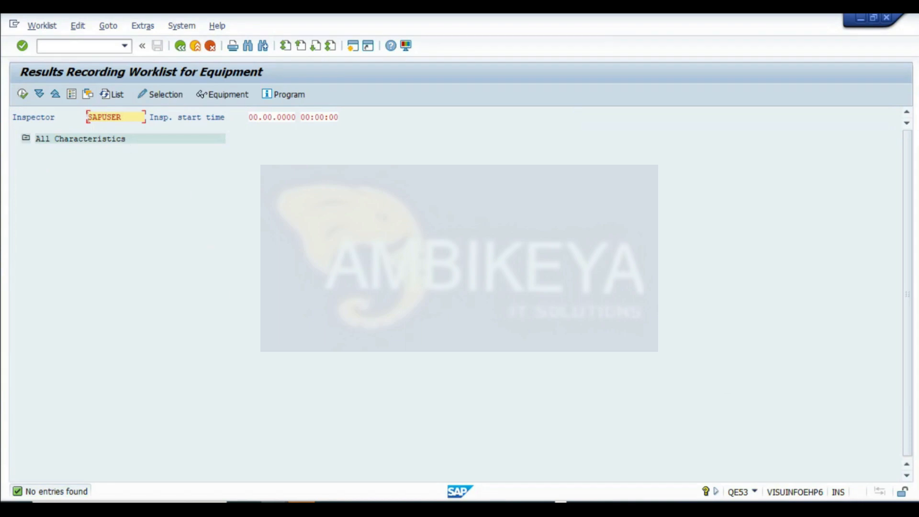
- Open calibration order 821341 in display mode with IW33 and review its system status details
{"action": "left_click", "coordinate": [330, 507]}
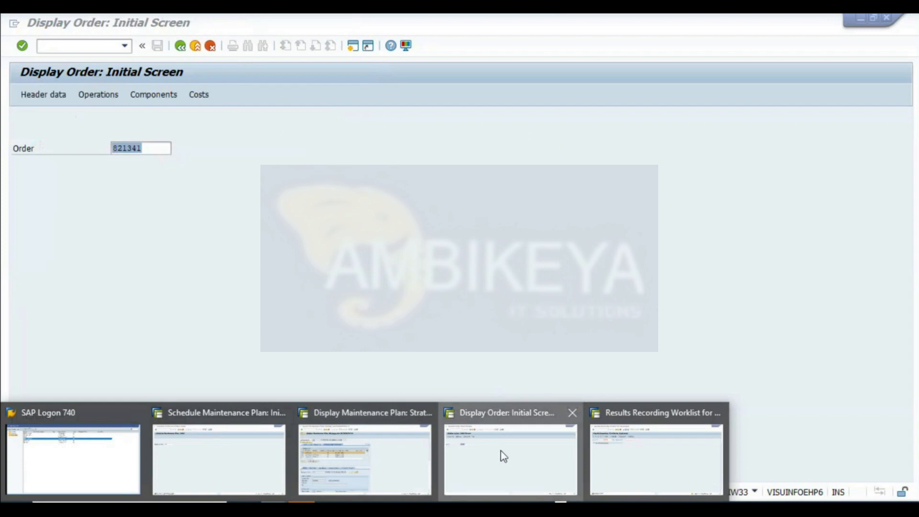
{"action": "left_click", "coordinate": [503, 456]}
{"action": "left_click", "coordinate": [180, 46]}
{"action": "left_click", "coordinate": [125, 46]}
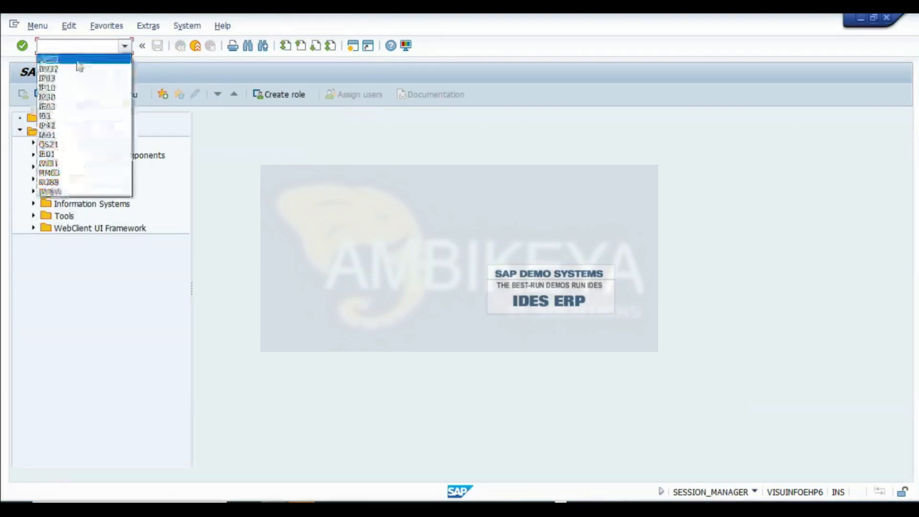
{"action": "left_click", "coordinate": [72, 68]}
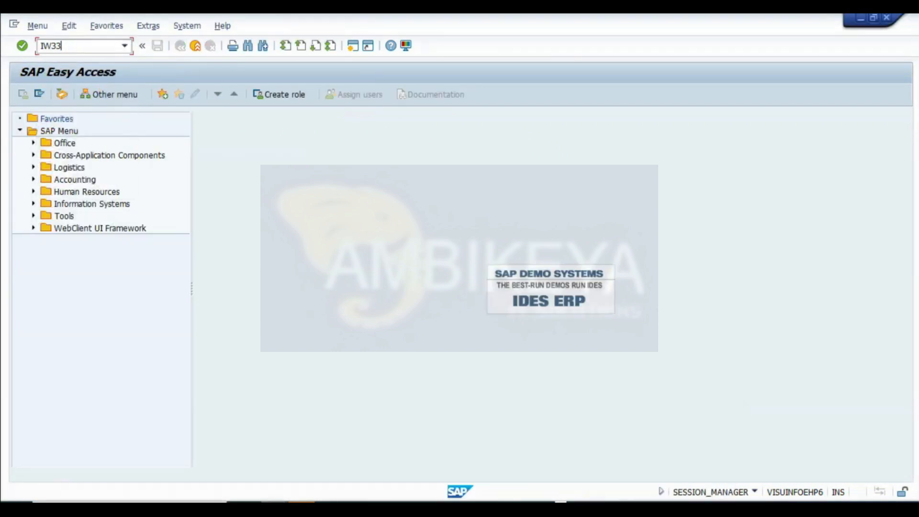
{"action": "key", "text": "Return"}
{"action": "key", "text": "Return"}
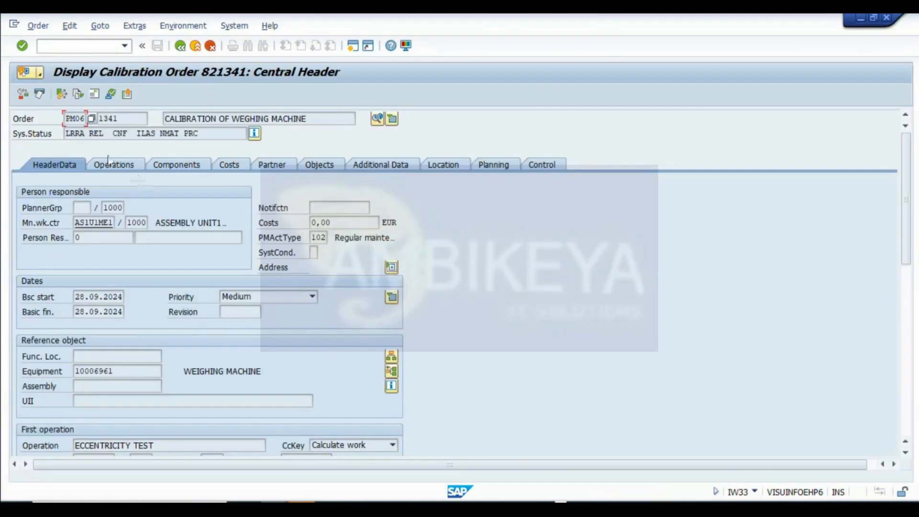
{"action": "left_click", "coordinate": [255, 134]}
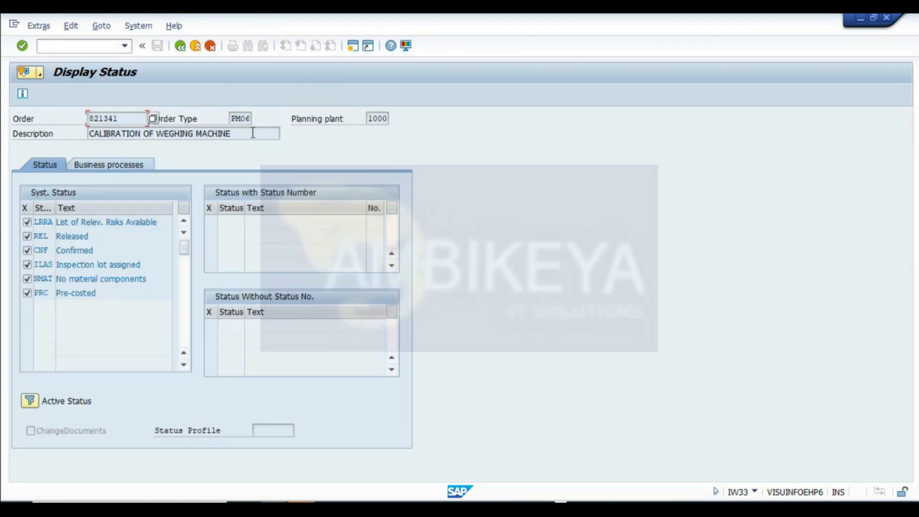
{"action": "left_click", "coordinate": [184, 49]}
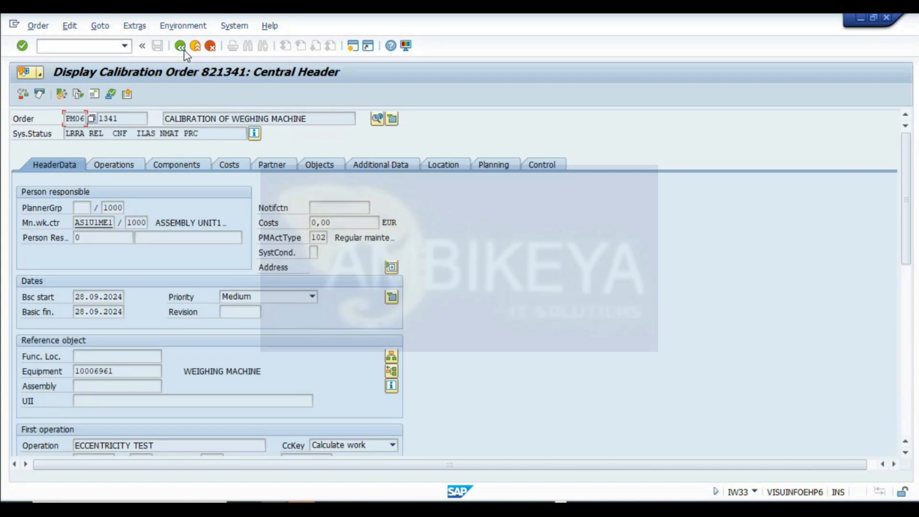
{"action": "left_click", "coordinate": [254, 134]}
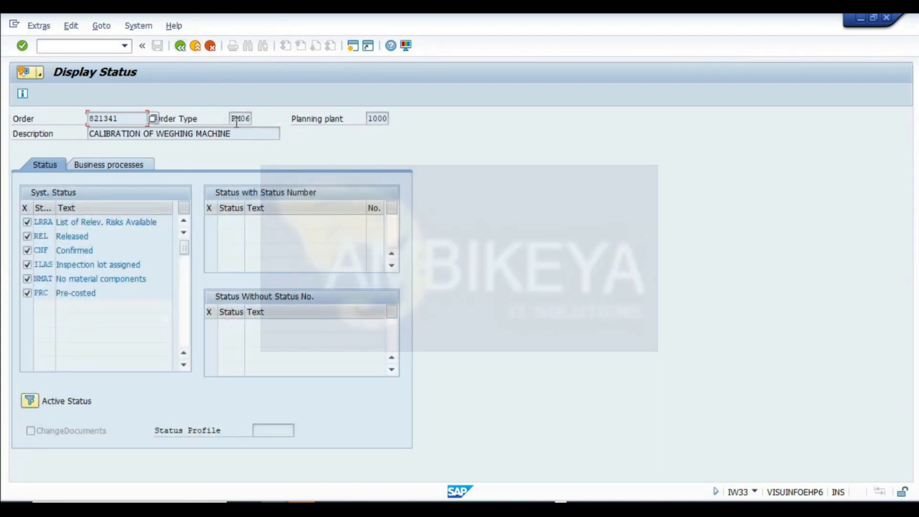
{"action": "left_click", "coordinate": [180, 47]}
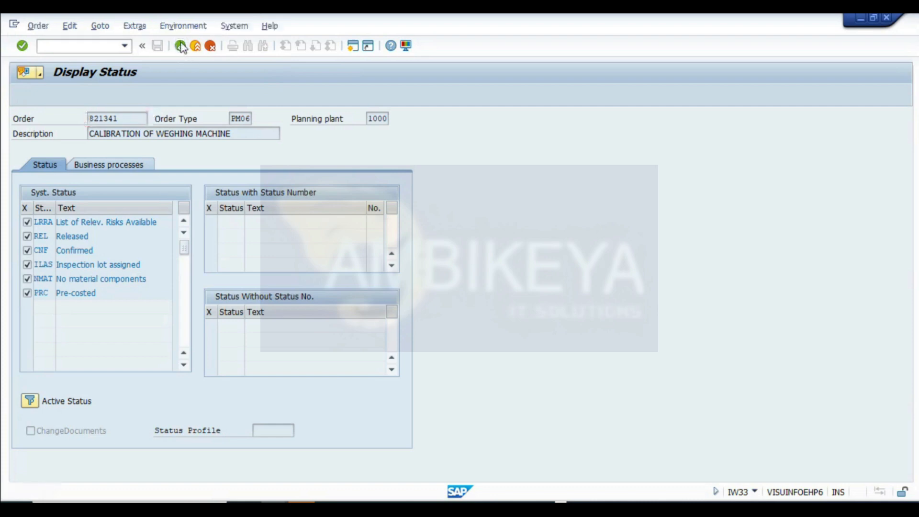
{"action": "left_click", "coordinate": [378, 119]}
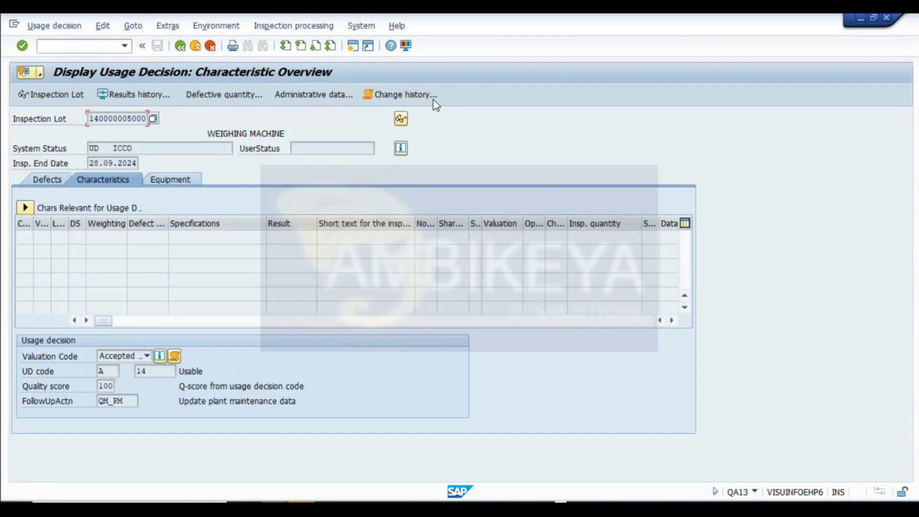
{"action": "left_click", "coordinate": [24, 207]}
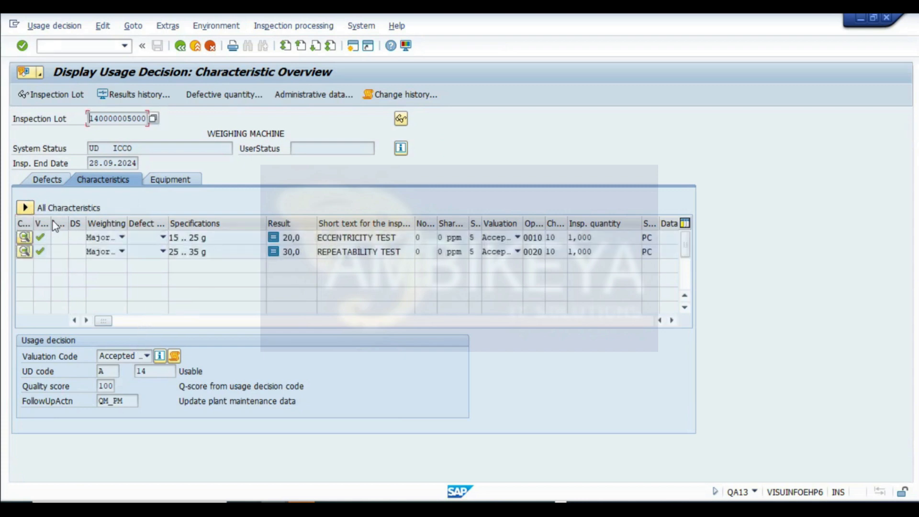
{"action": "left_click_drag", "start_coordinate": [63, 221], "coordinate": [65, 222]}
{"action": "left_click", "coordinate": [48, 237]}
{"action": "left_click", "coordinate": [26, 238]}
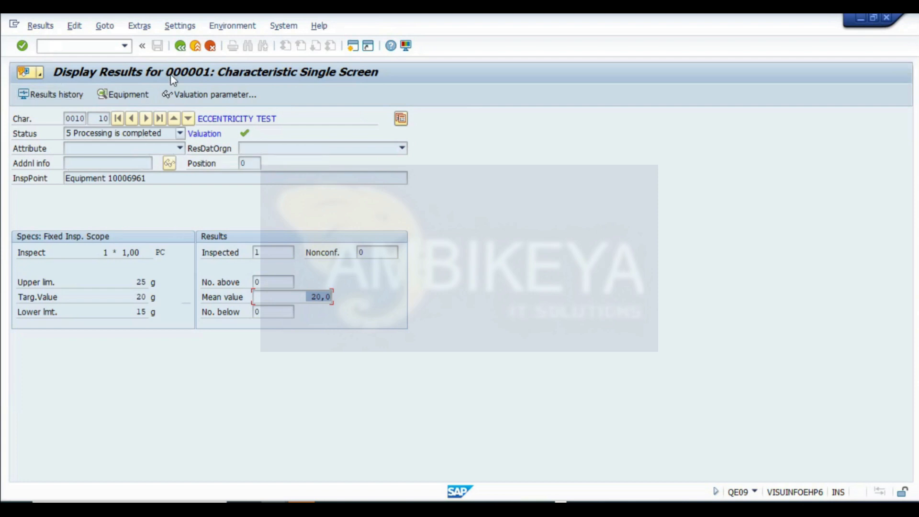
{"action": "left_click", "coordinate": [180, 46]}
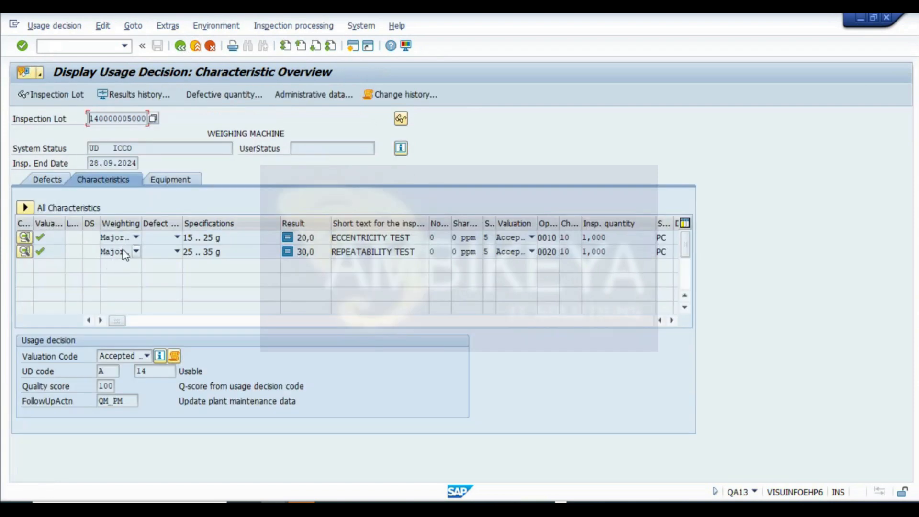
{"action": "left_click", "coordinate": [102, 371]}
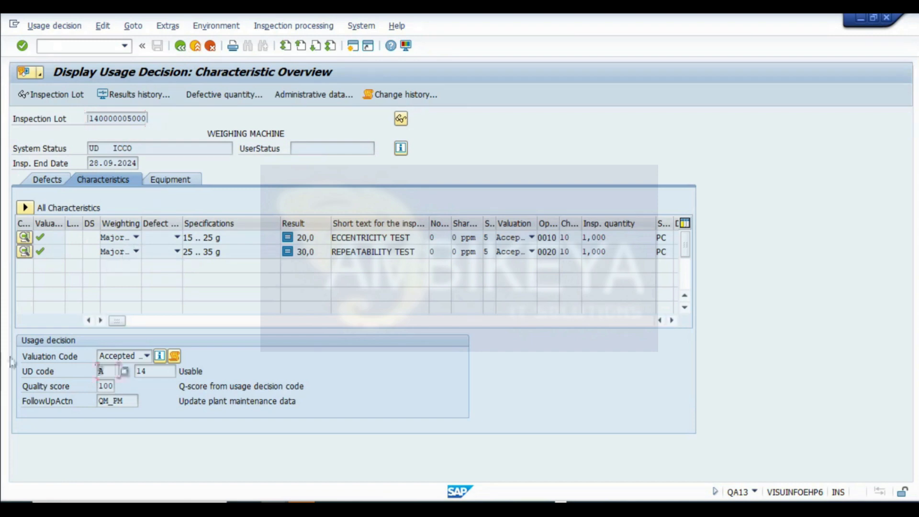
{"action": "double_click", "coordinate": [130, 401]}
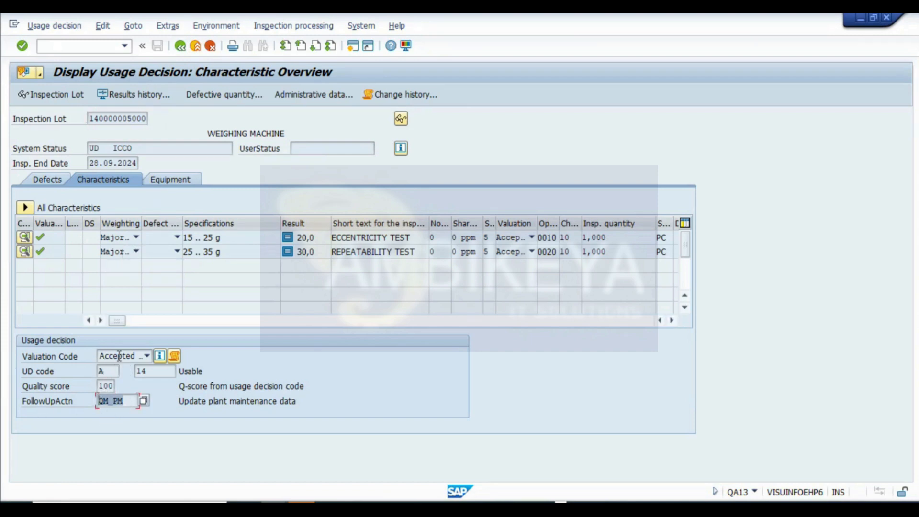
{"action": "left_click", "coordinate": [124, 359]}
{"action": "left_click", "coordinate": [375, 403]}
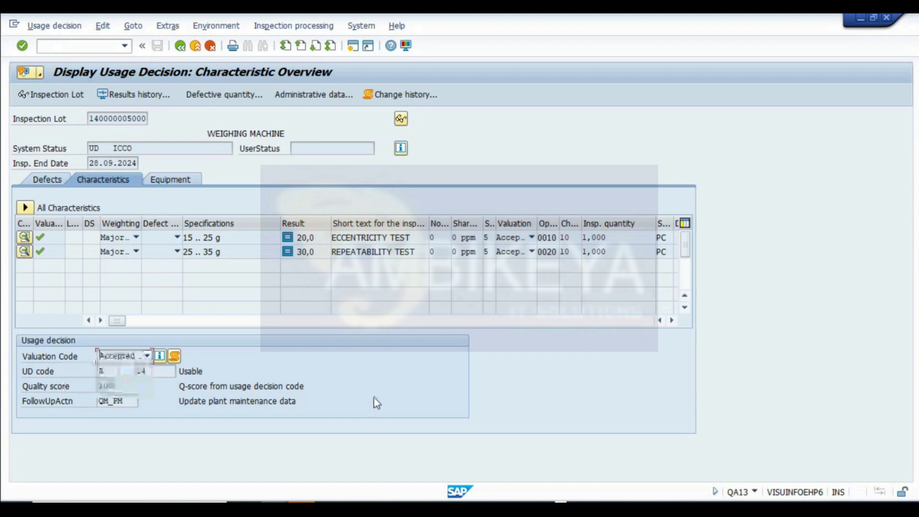
{"action": "left_click", "coordinate": [180, 46]}
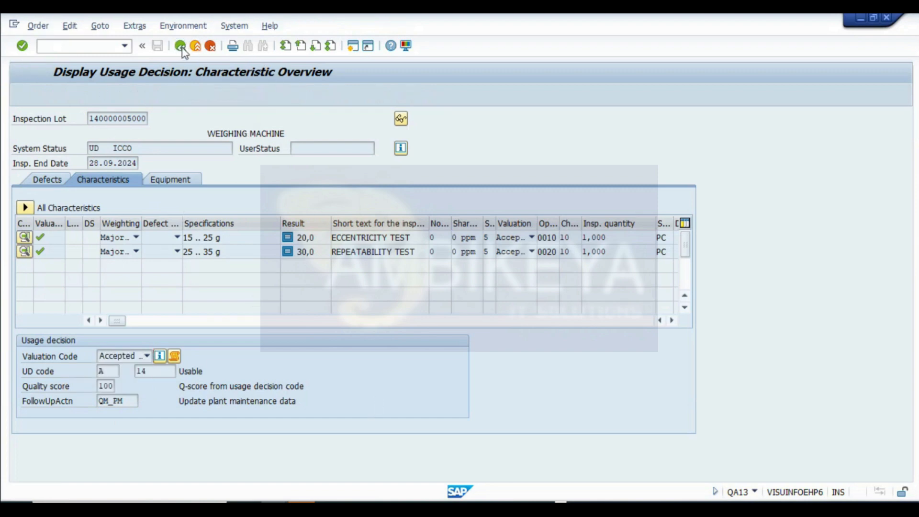
{"action": "left_click", "coordinate": [180, 46]}
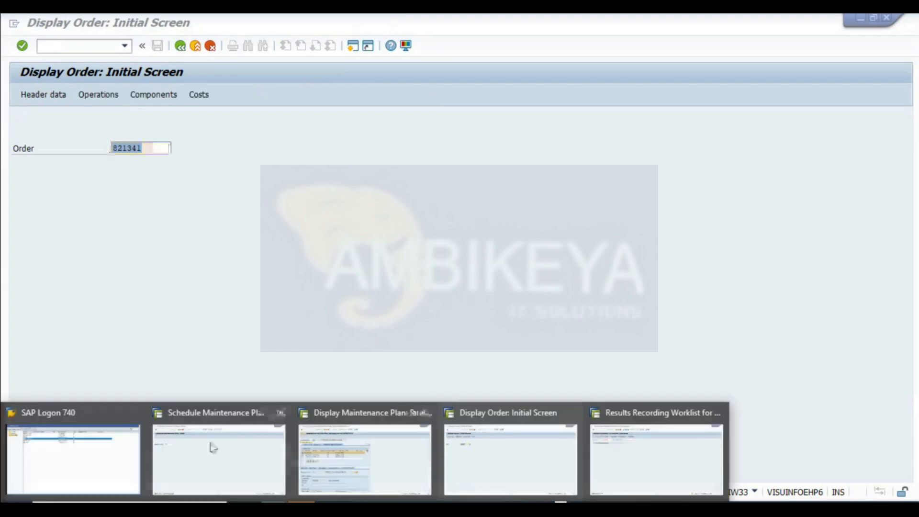
- Open maintenance plan 470 for scheduling, release the second scheduled call dated 28.03.2025 and save the plan
{"action": "left_click", "coordinate": [238, 448]}
{"action": "left_click", "coordinate": [124, 148]}
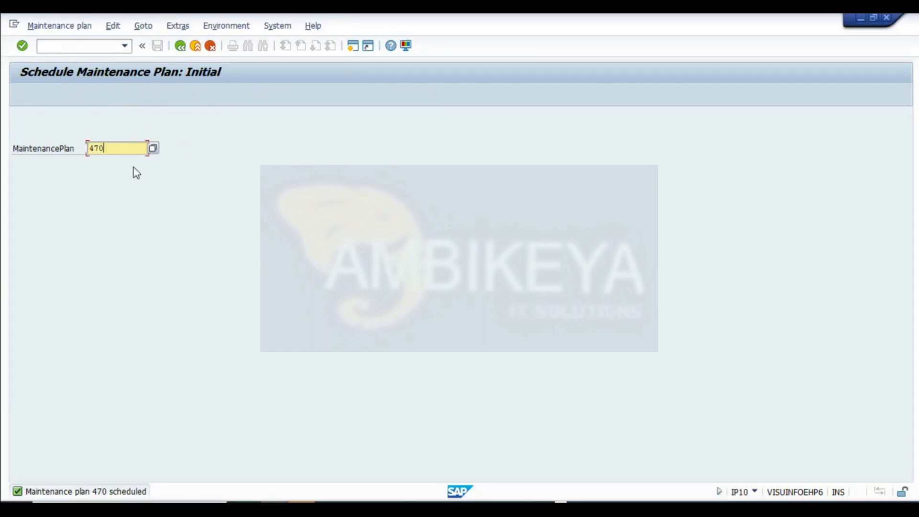
{"action": "key", "text": "Return"}
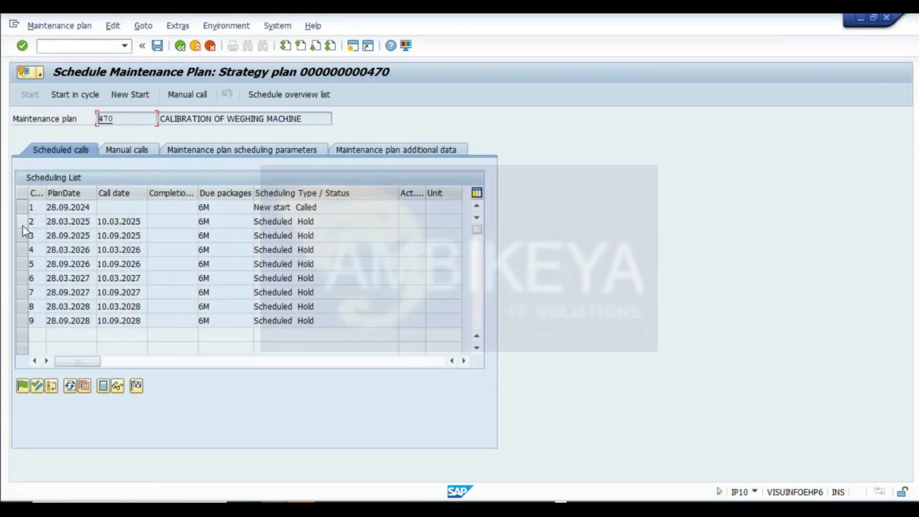
{"action": "left_click", "coordinate": [21, 223]}
{"action": "left_click", "coordinate": [25, 388]}
{"action": "left_click", "coordinate": [160, 51]}
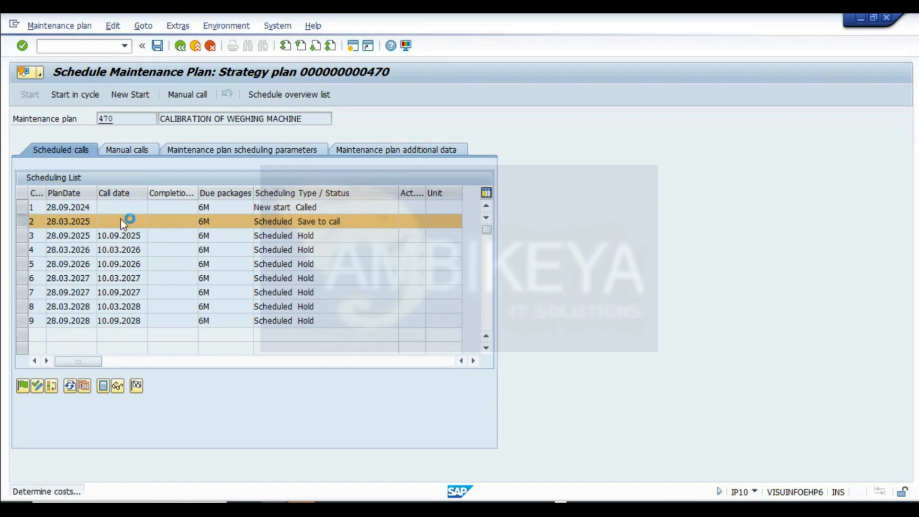
{"action": "mouse_move", "coordinate": [301, 507]}
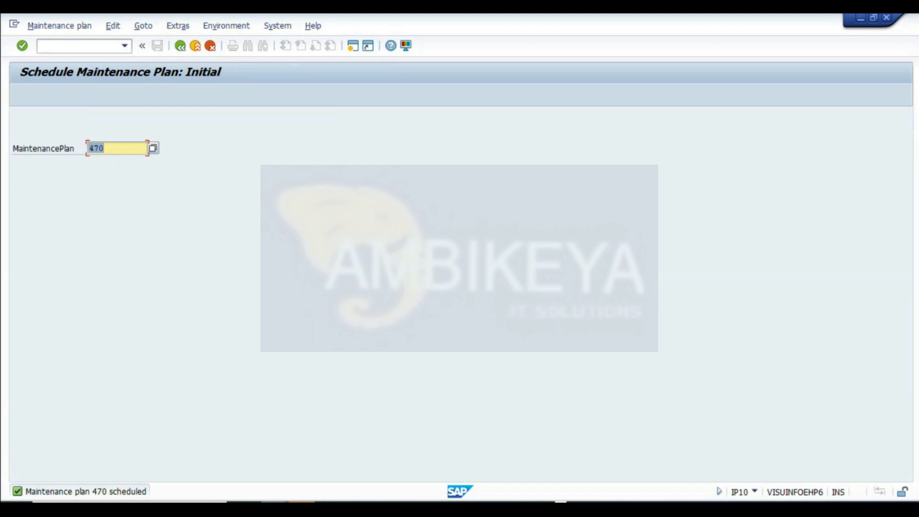
{"action": "left_click", "coordinate": [644, 451]}
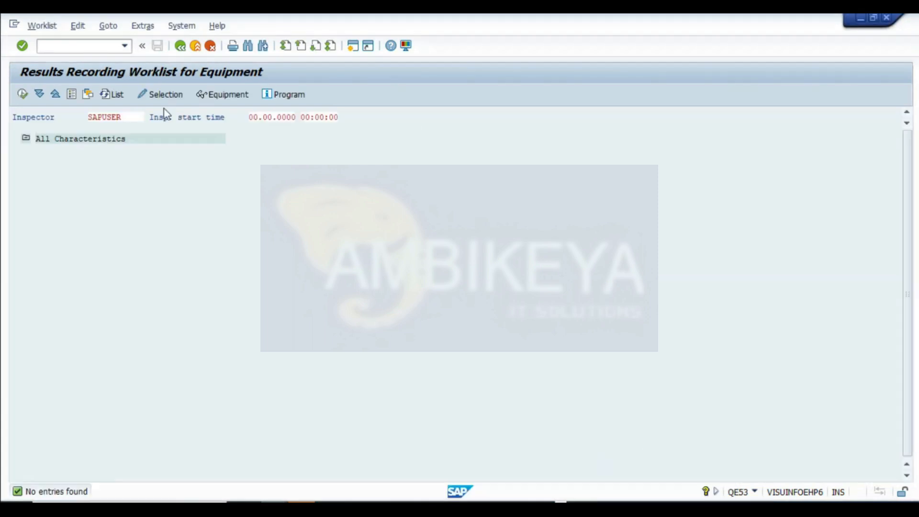
{"action": "left_click", "coordinate": [180, 46]}
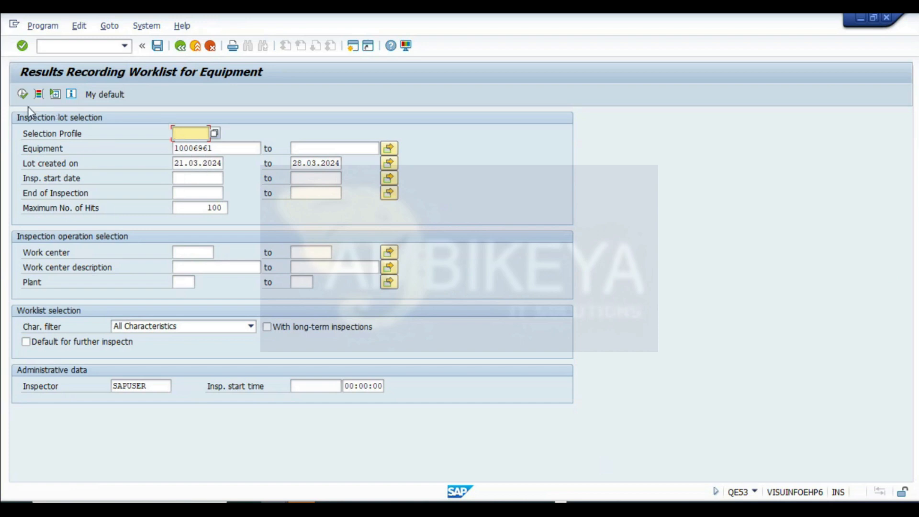
{"action": "left_click", "coordinate": [22, 93]}
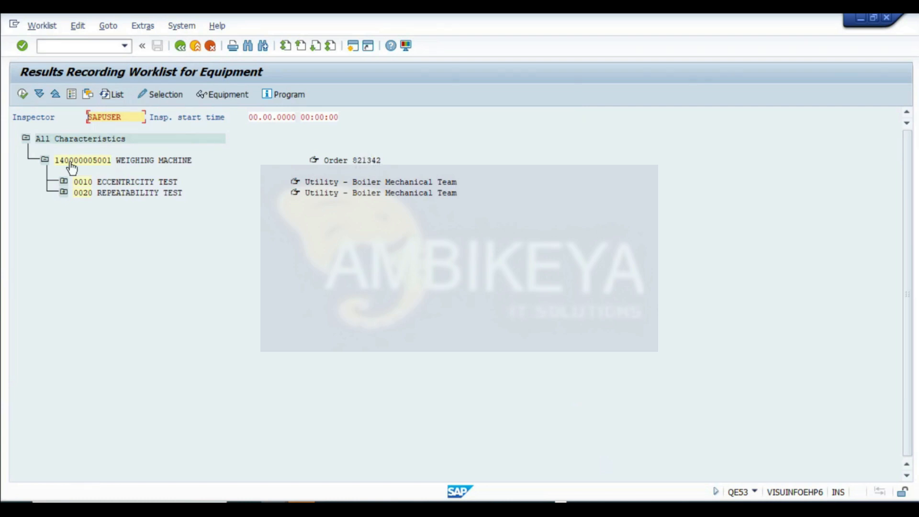
- Open the eccentricity test inspection point for equipment 10006961 and record a result of 10
{"action": "left_click", "coordinate": [64, 190]}
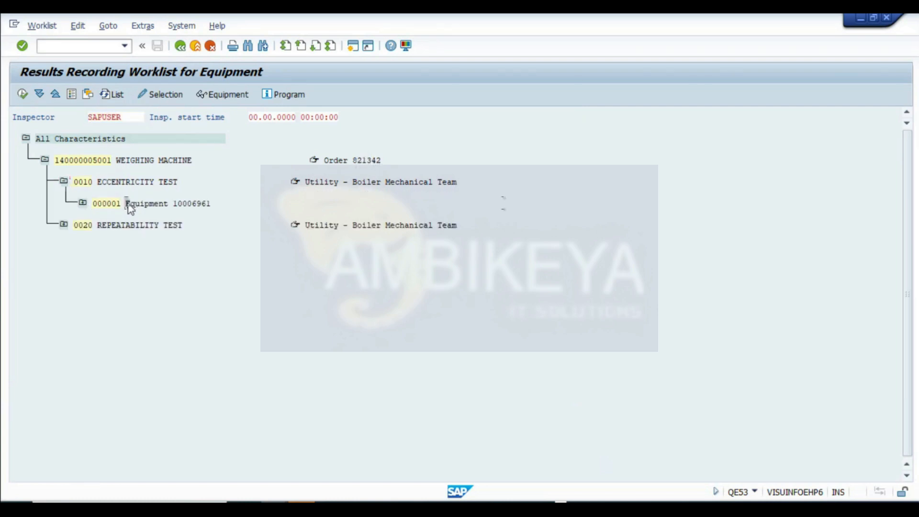
{"action": "double_click", "coordinate": [129, 205]}
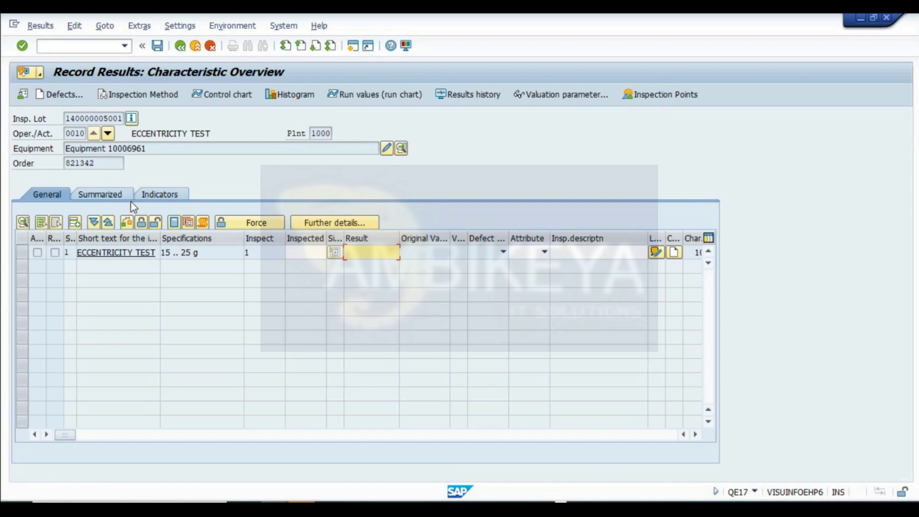
{"action": "type", "text": "10"}
{"action": "key", "text": "Return"}
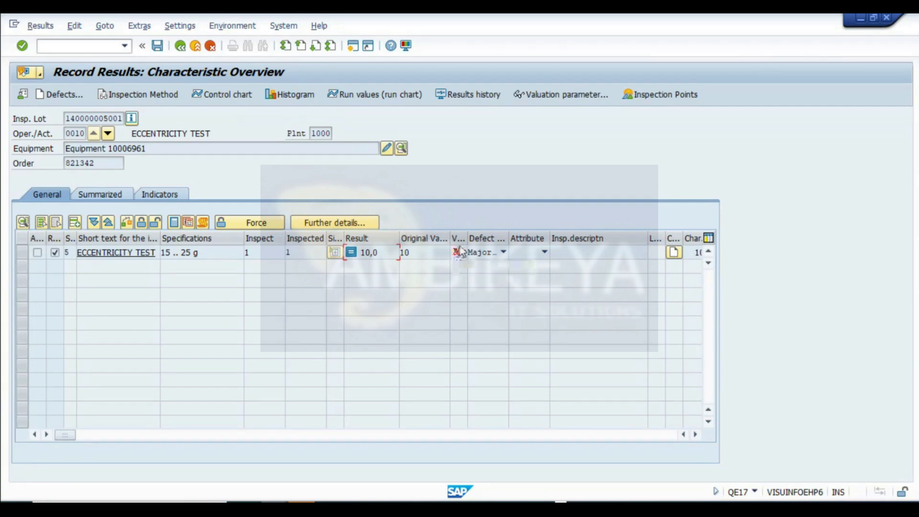
- Save the eccentricity results, entering a final confirmation for operation 0010 of order 821342, and confirm the valuation
{"action": "left_click", "coordinate": [157, 46]}
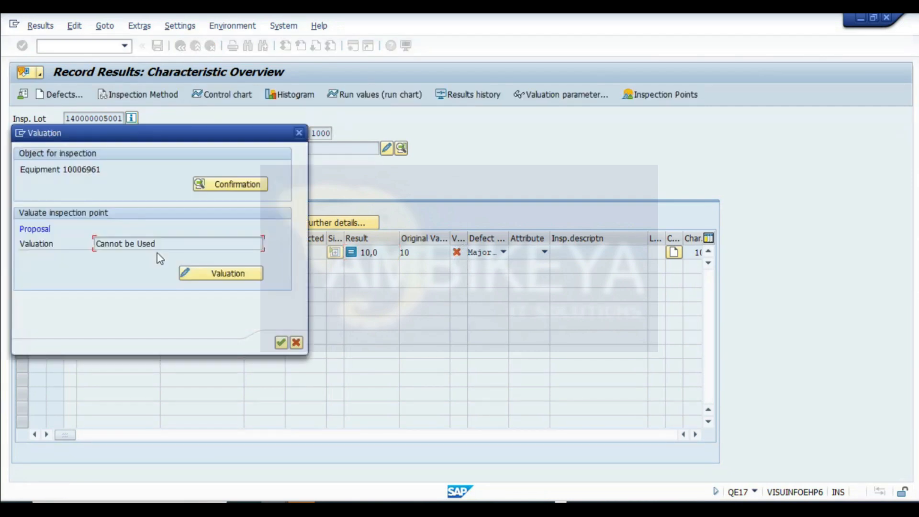
{"action": "left_click", "coordinate": [234, 185]}
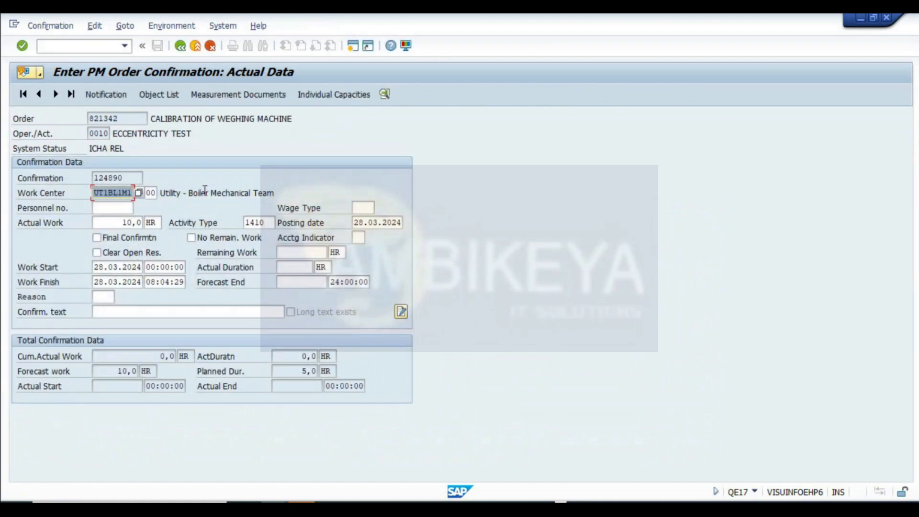
{"action": "left_click", "coordinate": [119, 240]}
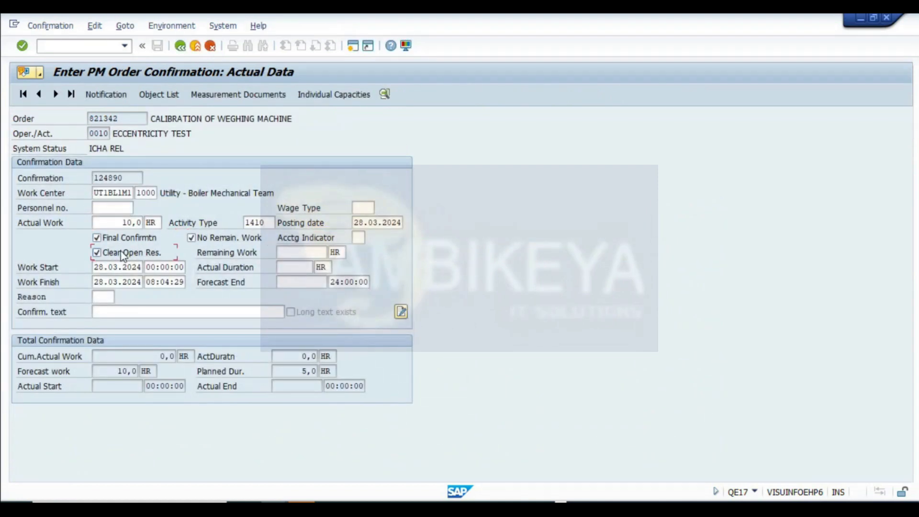
{"action": "left_click", "coordinate": [180, 46]}
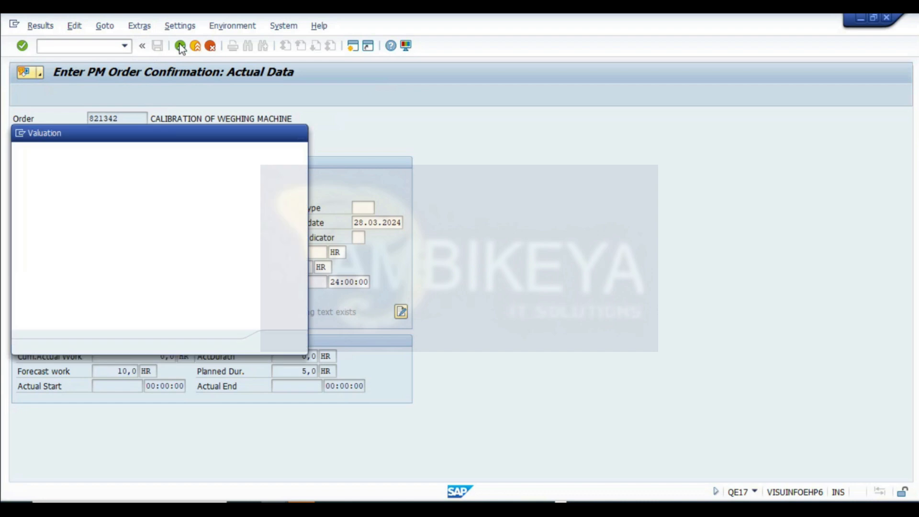
{"action": "left_click", "coordinate": [280, 344]}
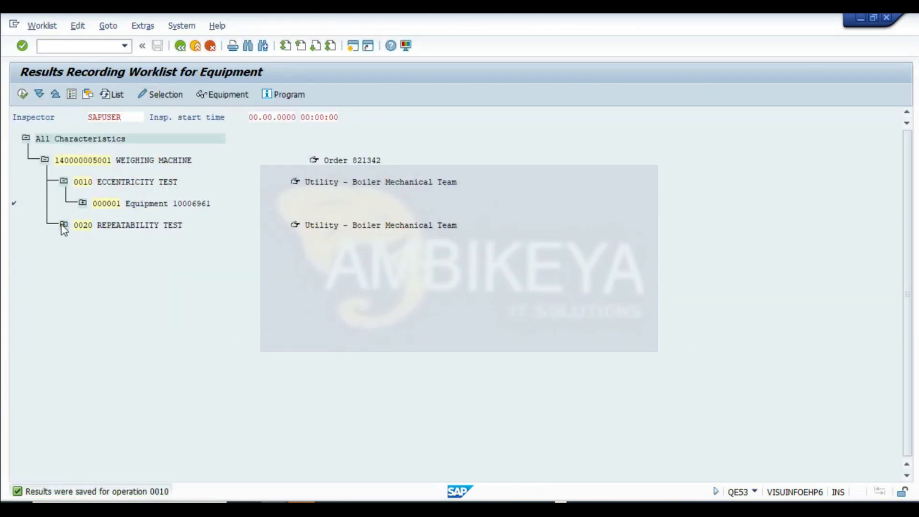
- Open the repeatability test inspection point and record an inspected quantity of 1 with a result of 15
{"action": "left_click", "coordinate": [63, 225]}
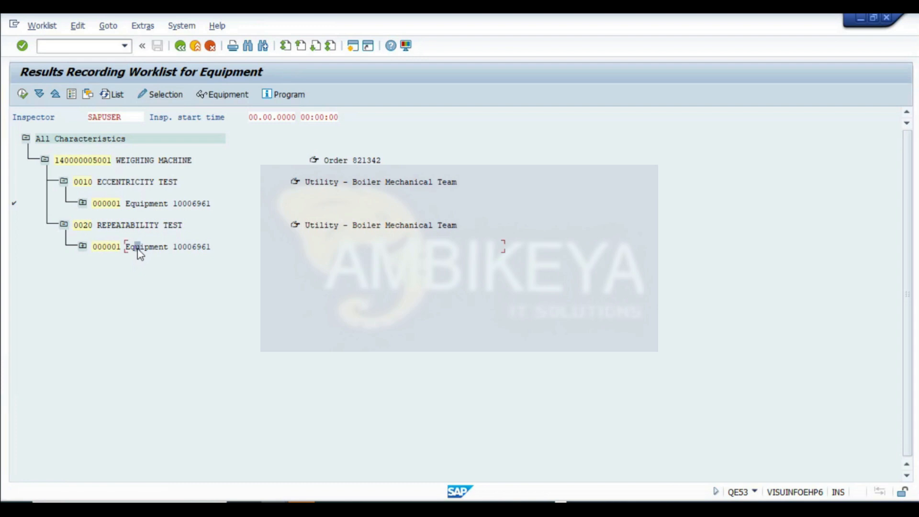
{"action": "double_click", "coordinate": [146, 248]}
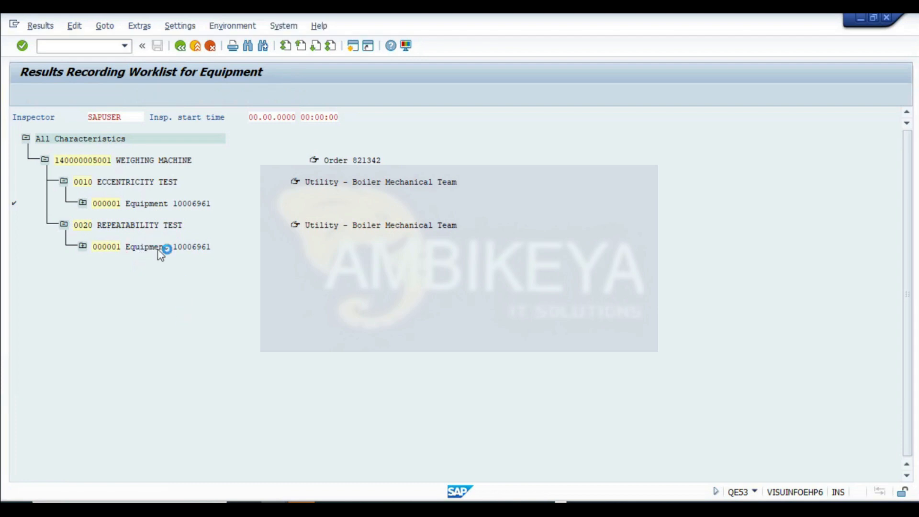
{"action": "left_click", "coordinate": [325, 253]}
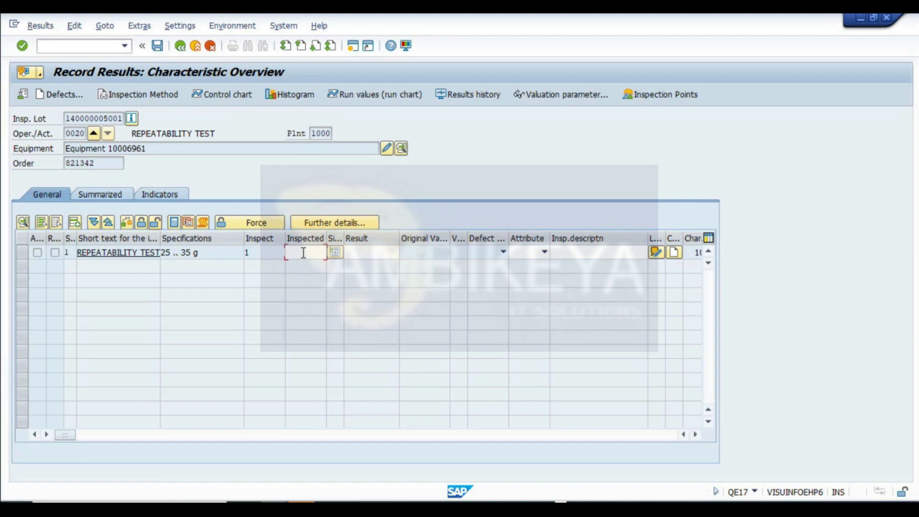
{"action": "type", "text": "15"}
{"action": "key", "text": "Return"}
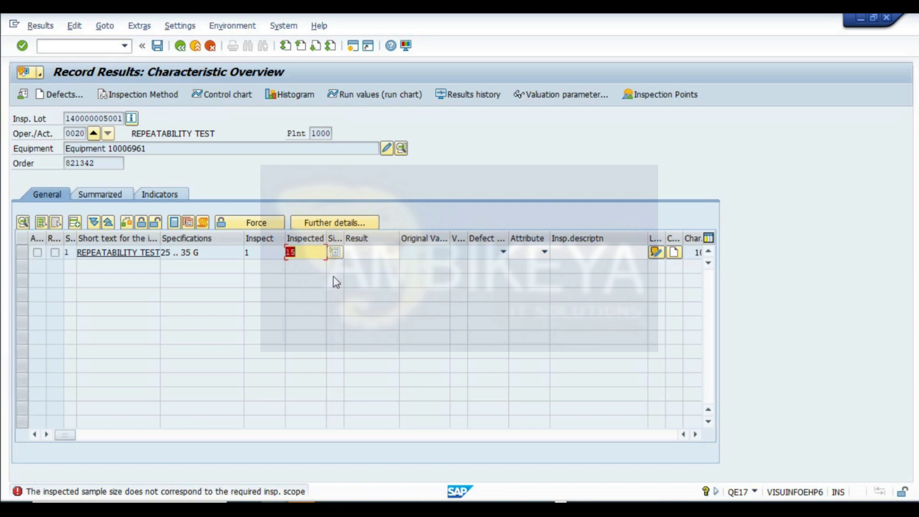
{"action": "type", "text": "1"}
{"action": "left_click", "coordinate": [356, 253]}
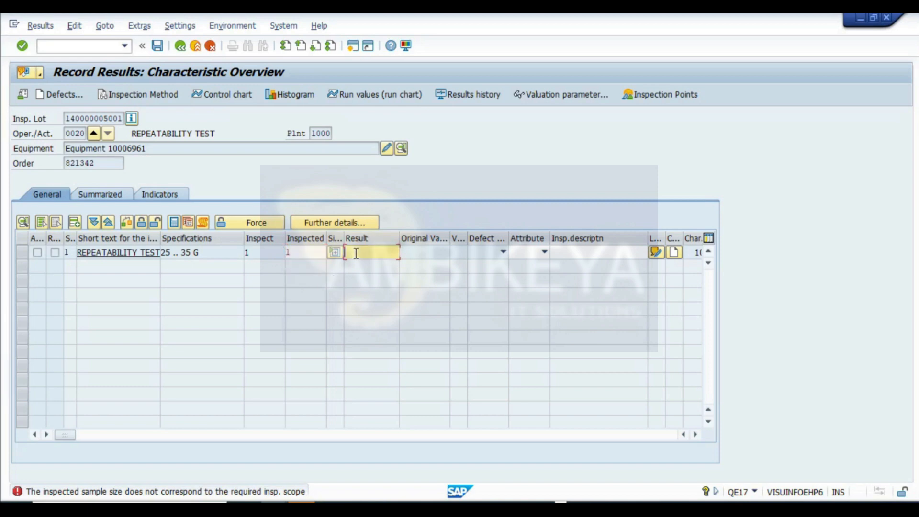
{"action": "type", "text": "15"}
{"action": "key", "text": "Return"}
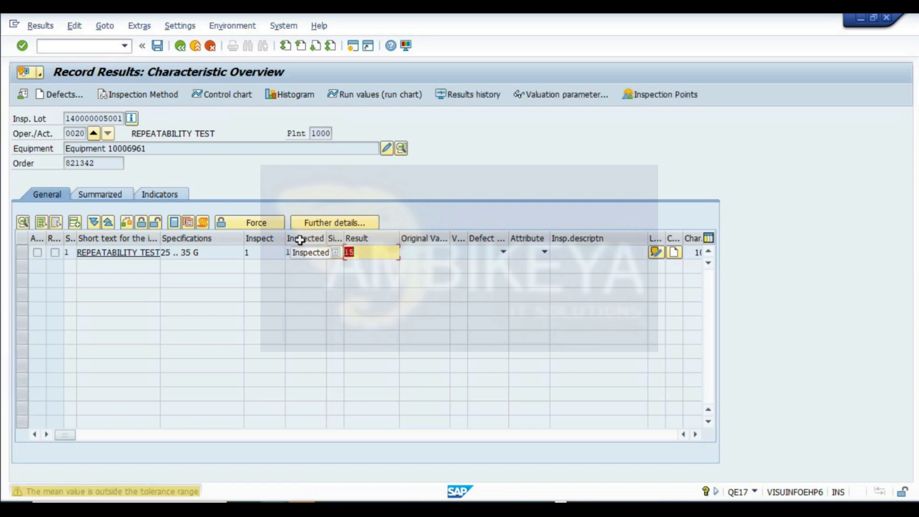
{"action": "key", "text": "Return"}
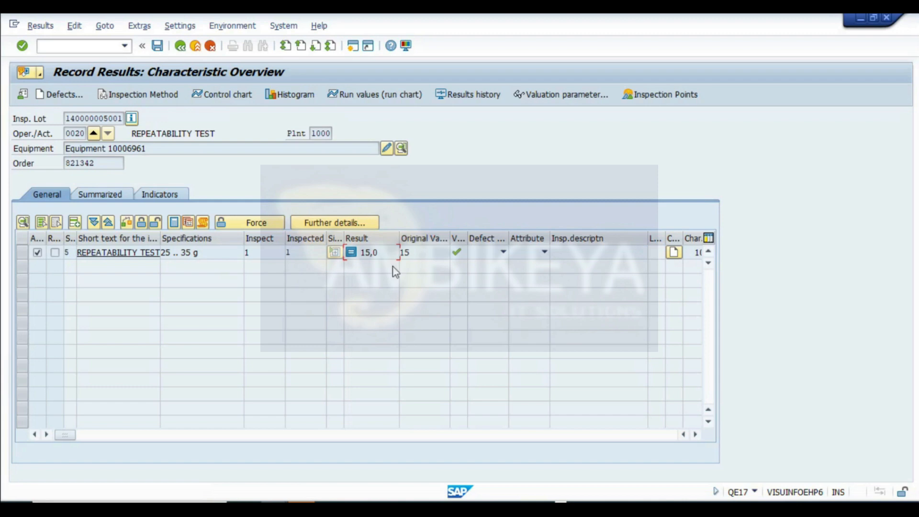
- Save the repeatability results, confirming operation 0020 of order 821342 as final, and confirm the valuation
{"action": "left_click", "coordinate": [157, 46]}
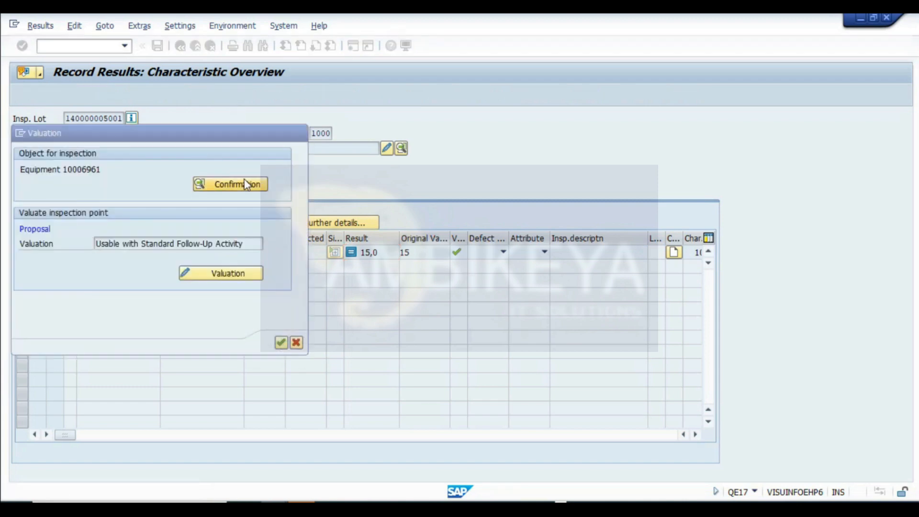
{"action": "left_click", "coordinate": [246, 184]}
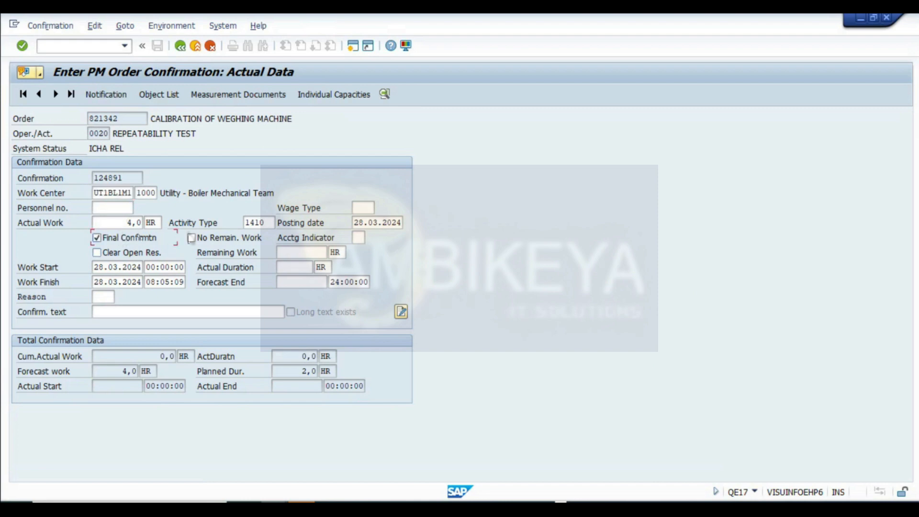
{"action": "left_click", "coordinate": [180, 46]}
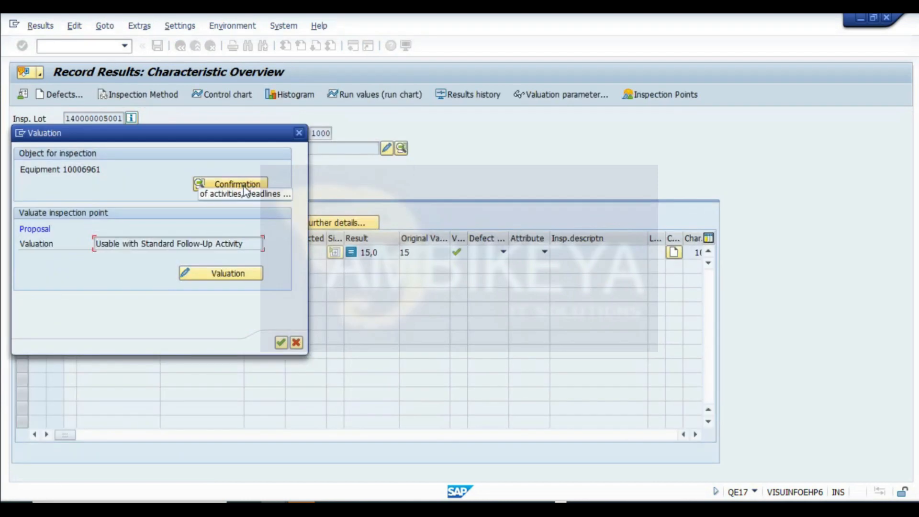
{"action": "left_click", "coordinate": [281, 343]}
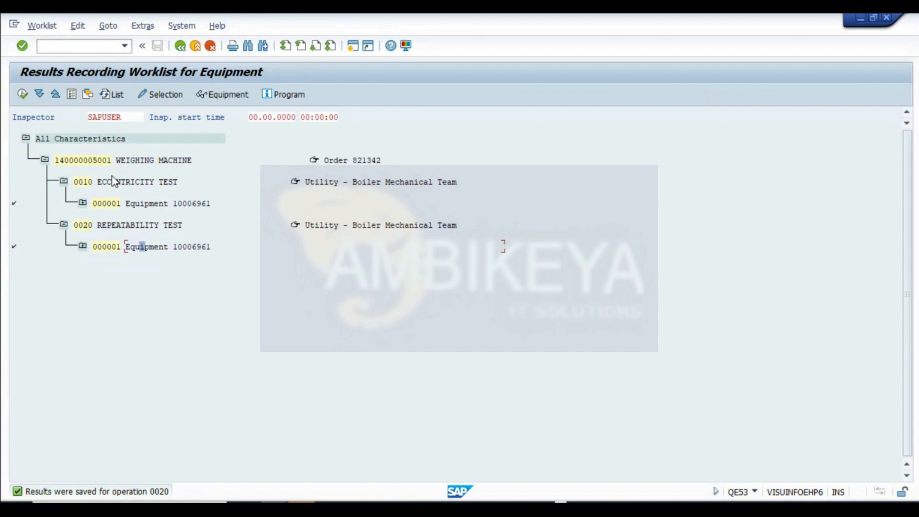
{"action": "left_click", "coordinate": [79, 163]}
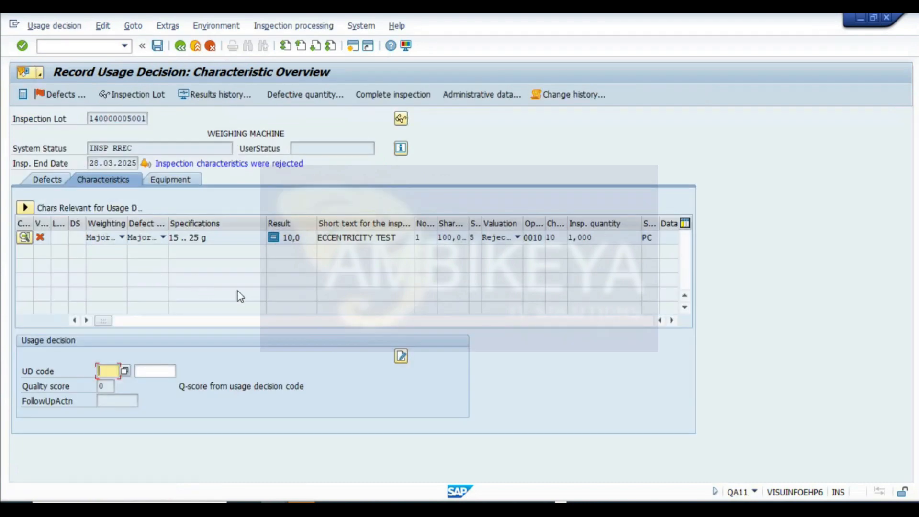
{"action": "left_click", "coordinate": [125, 372]}
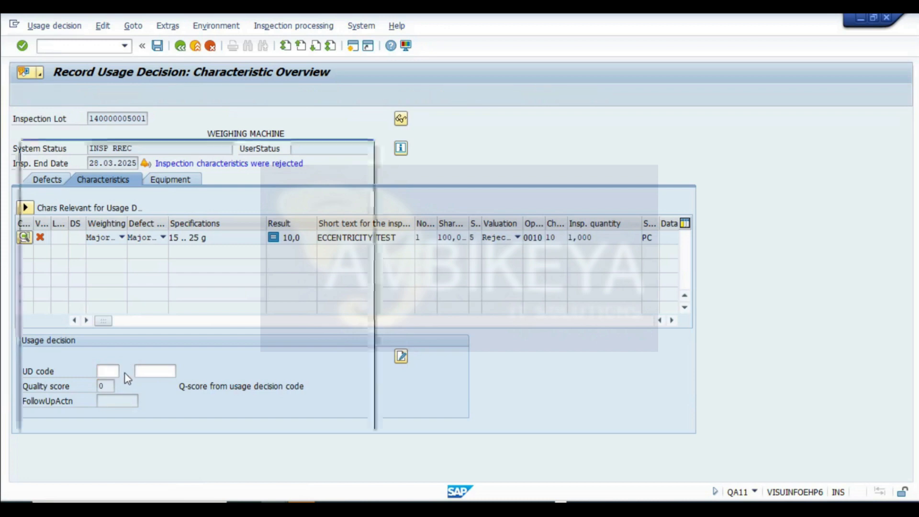
{"action": "double_click", "coordinate": [141, 194]}
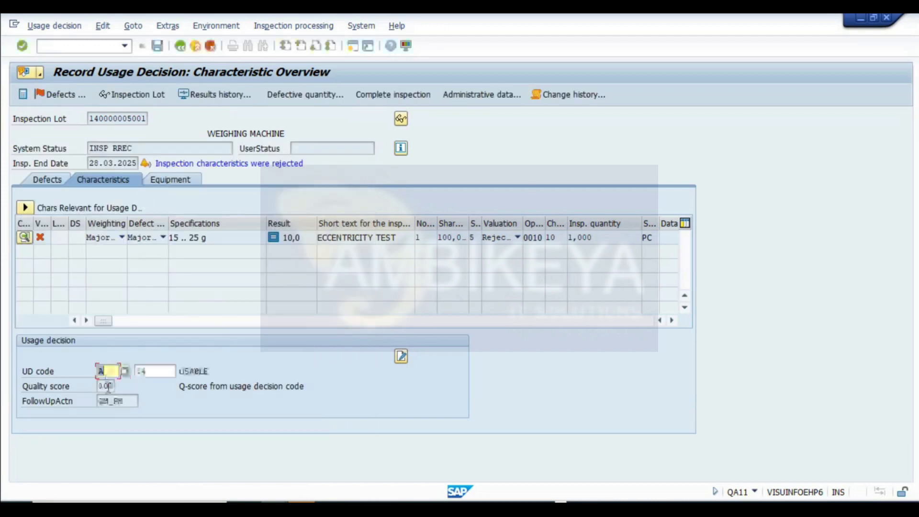
- Display the eccentricity test characteristic results and return to the usage decision characteristics
{"action": "left_click", "coordinate": [23, 238]}
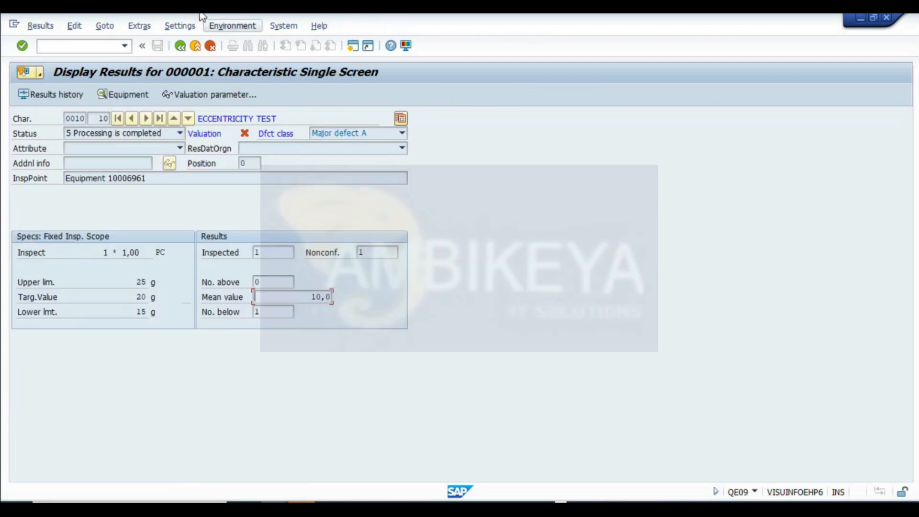
{"action": "left_click", "coordinate": [180, 46]}
{"action": "left_click", "coordinate": [65, 182]}
{"action": "left_click", "coordinate": [103, 182]}
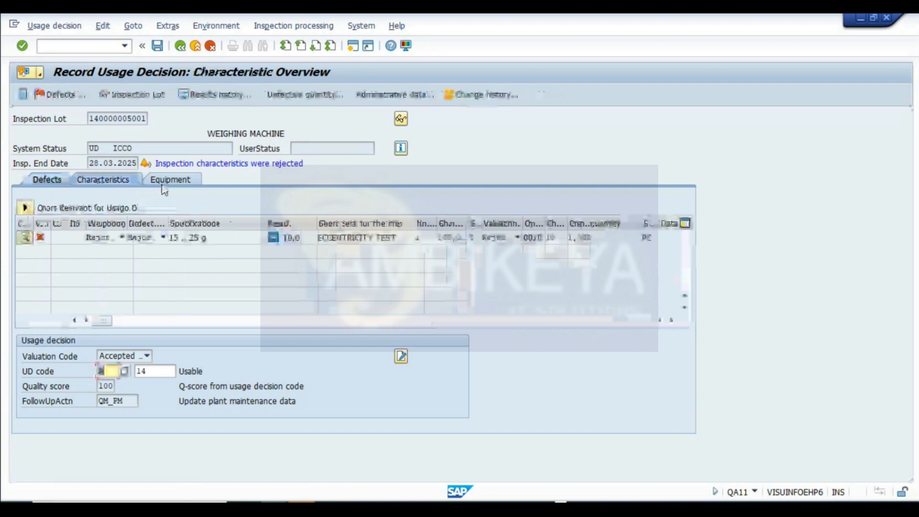
- Set the usage decision to code R2 Rework + Calibration from code group 14
{"action": "left_click", "coordinate": [147, 356]}
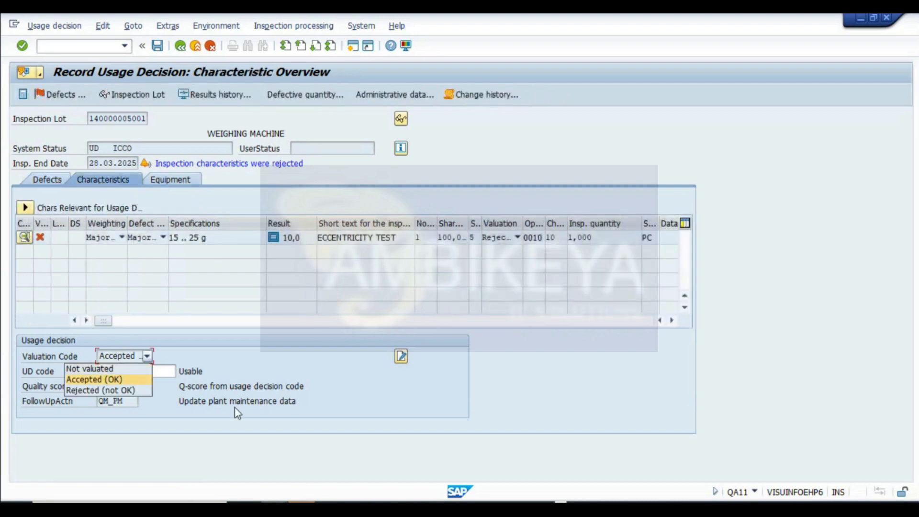
{"action": "left_click", "coordinate": [110, 377]}
{"action": "left_click", "coordinate": [125, 372]}
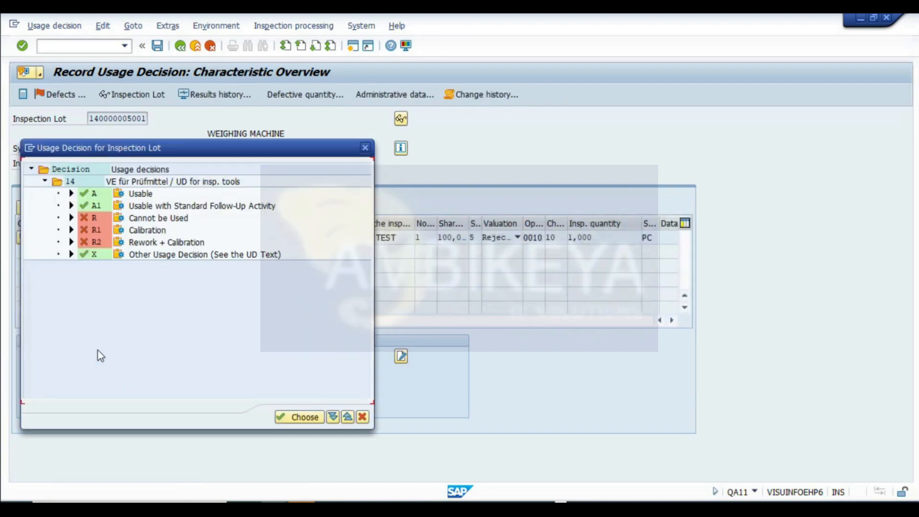
{"action": "double_click", "coordinate": [148, 247]}
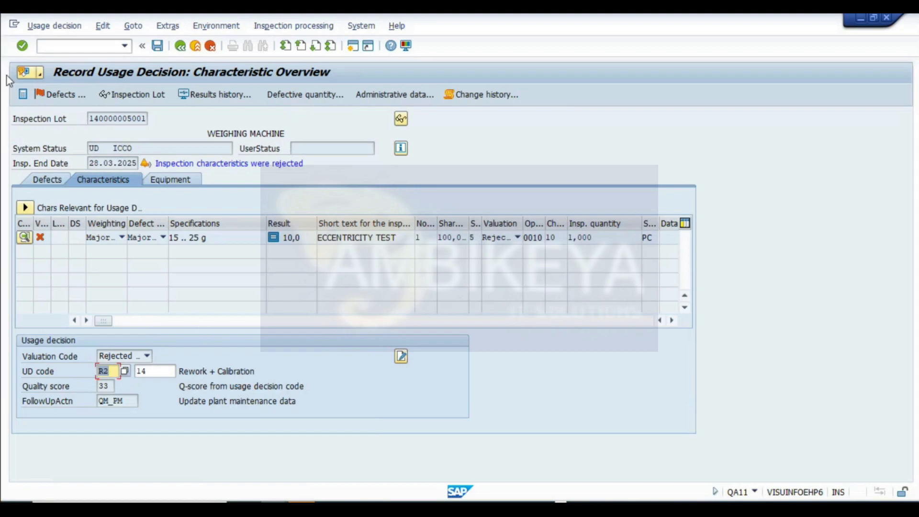
- Capture a screenshot of the usage decision screen and paste it into the notes sheet
{"action": "key", "text": "super+shift+s"}
{"action": "left_click_drag", "start_coordinate": [4, 54], "coordinate": [721, 431]}
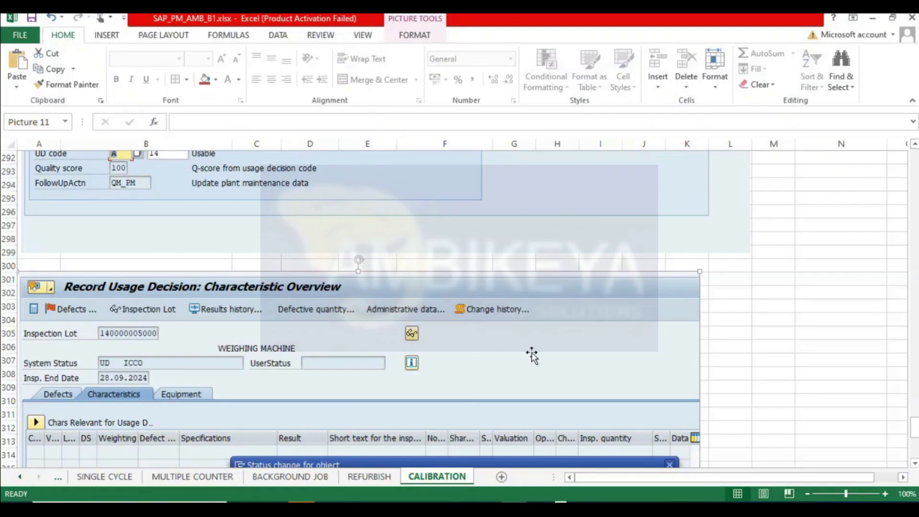
{"action": "scroll", "coordinate": [231, 389], "scroll_direction": "down", "scroll_amount": 5}
{"action": "scroll", "coordinate": [231, 389], "scroll_direction": "down", "scroll_amount": 8}
{"action": "scroll", "coordinate": [86, 293], "scroll_direction": "up", "scroll_amount": 3}
{"action": "left_click", "coordinate": [31, 252]}
{"action": "key", "text": "ctrl+v"}
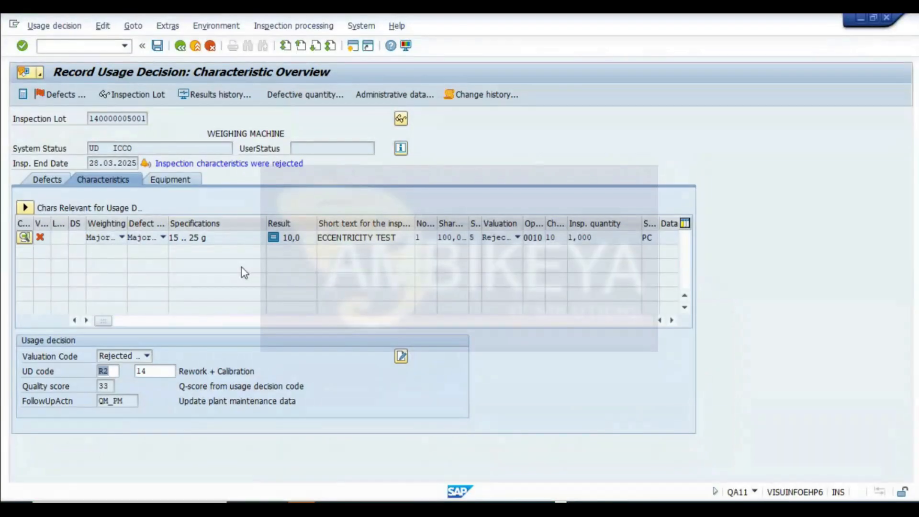
- Save the usage decision, selecting the status change for the weighing machine equipment of maintenance plan 470
{"action": "left_click", "coordinate": [29, 237]}
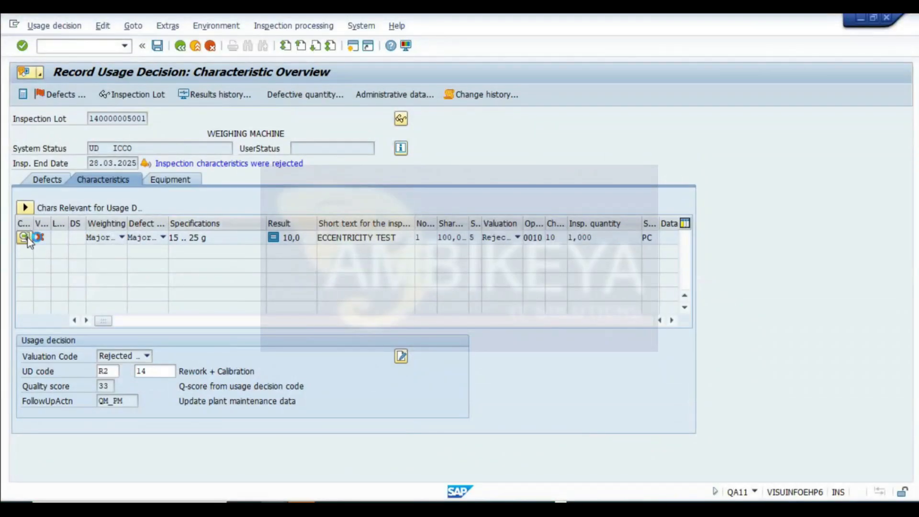
{"action": "left_click_drag", "start_coordinate": [301, 297], "coordinate": [438, 330]}
{"action": "left_click", "coordinate": [180, 46]}
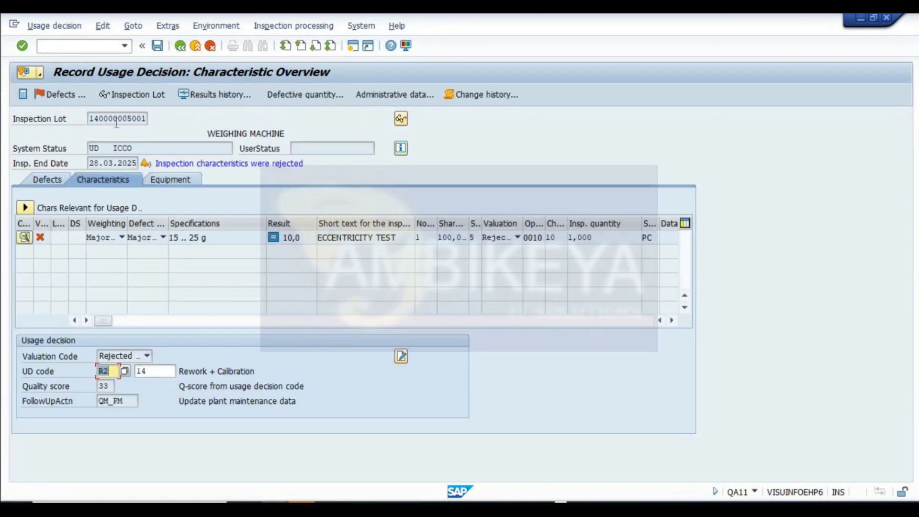
{"action": "left_click", "coordinate": [158, 46]}
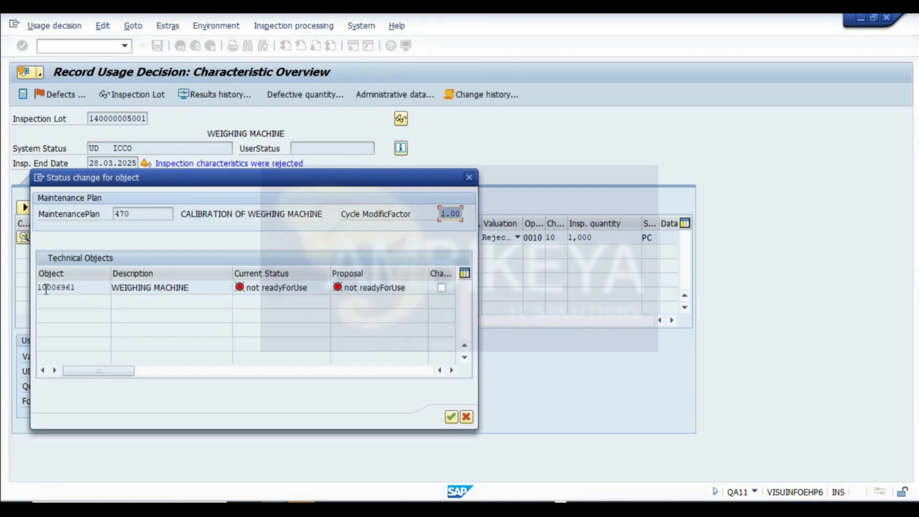
{"action": "left_click", "coordinate": [442, 288]}
{"action": "left_click", "coordinate": [450, 417]}
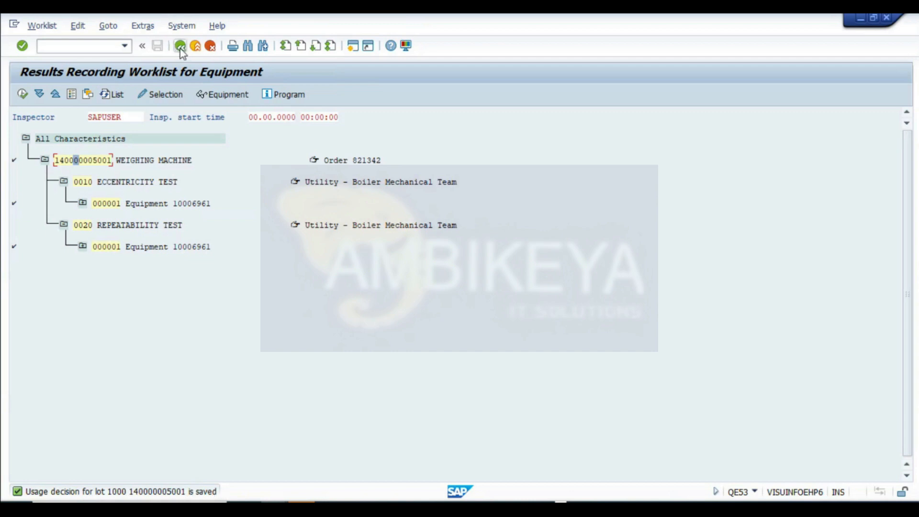
{"action": "left_click", "coordinate": [22, 95]}
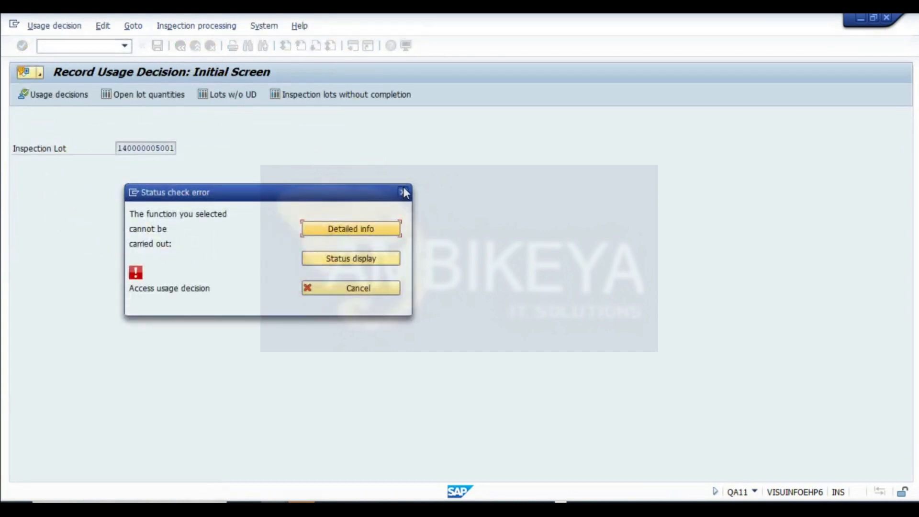
{"action": "left_click", "coordinate": [404, 193]}
{"action": "left_click", "coordinate": [180, 46]}
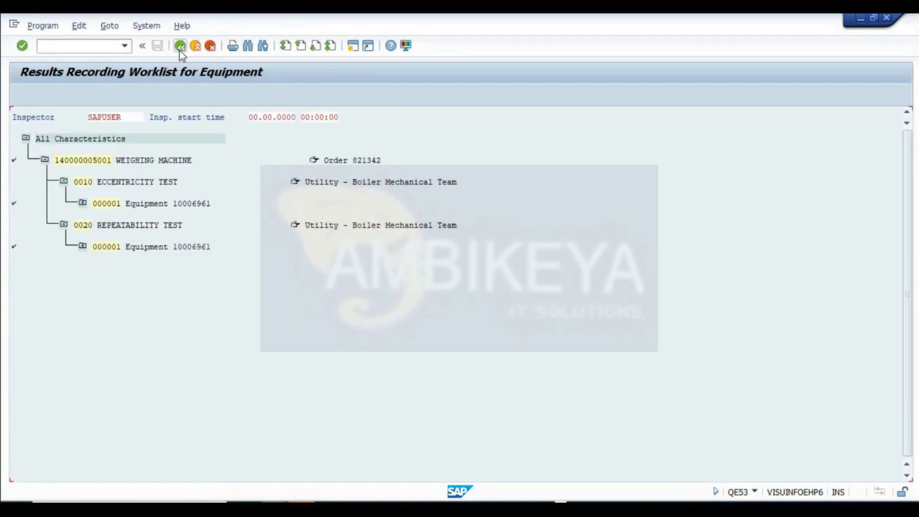
{"action": "left_click", "coordinate": [180, 50]}
{"action": "left_click", "coordinate": [180, 49]}
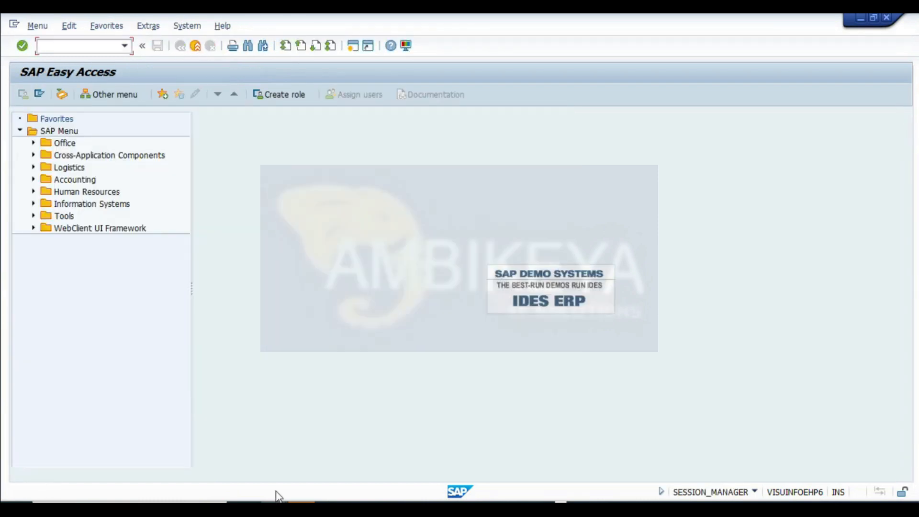
- Display calibration order 821342 and its linked usage decision, then return to the order's initial screen
{"action": "mouse_move", "coordinate": [278, 498]}
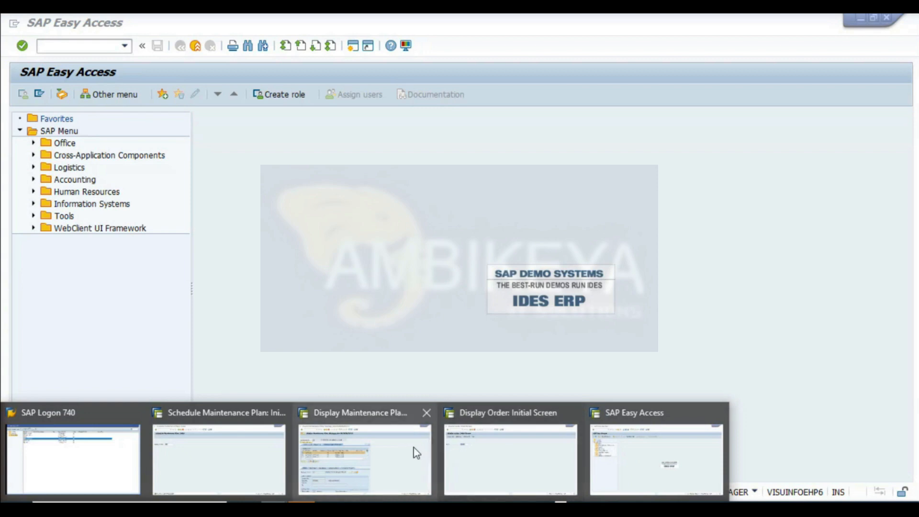
{"action": "left_click", "coordinate": [460, 444]}
{"action": "left_click", "coordinate": [150, 144]}
{"action": "key", "text": "BackSpace"}
{"action": "type", "text": "21342"}
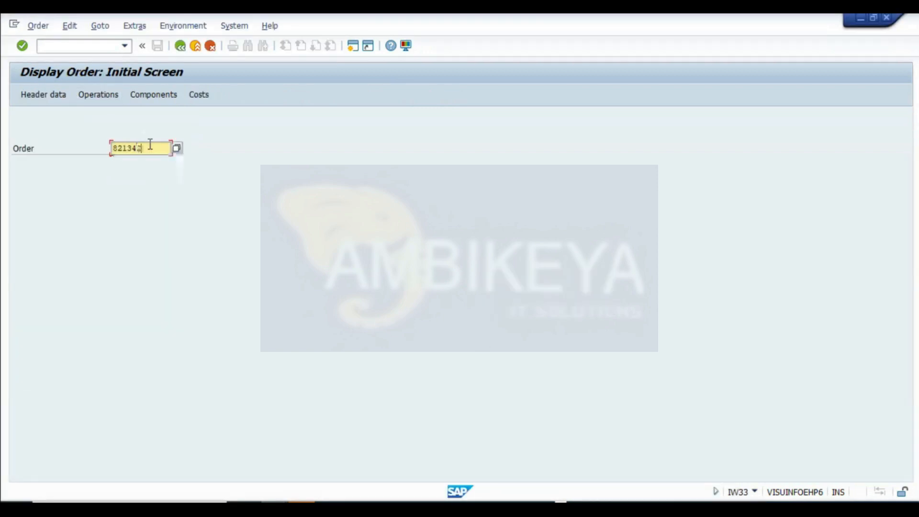
{"action": "key", "text": "Return"}
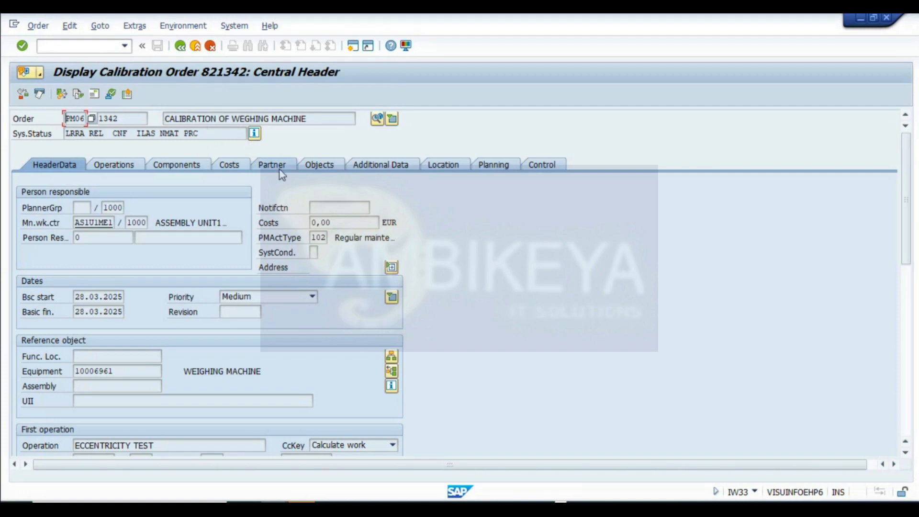
{"action": "scroll", "coordinate": [269, 246], "scroll_direction": "down", "scroll_amount": 2}
{"action": "left_click", "coordinate": [377, 119]}
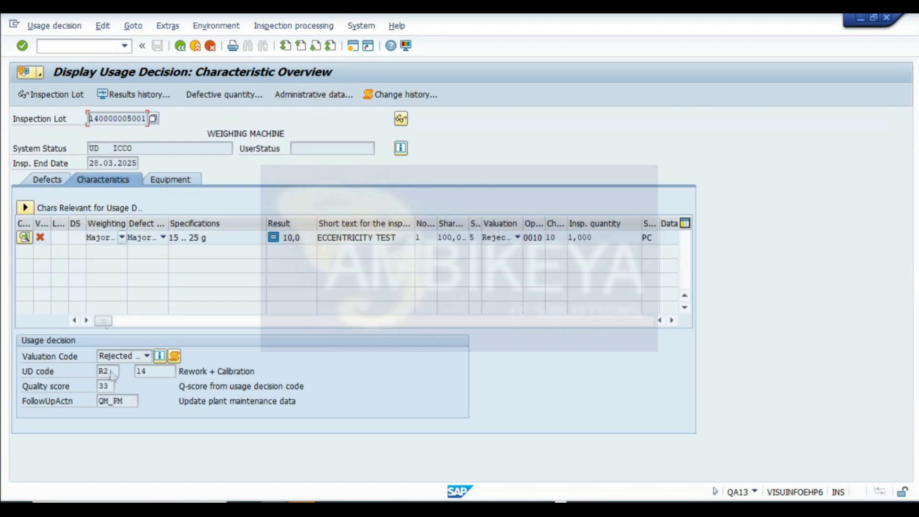
{"action": "left_click", "coordinate": [108, 386]}
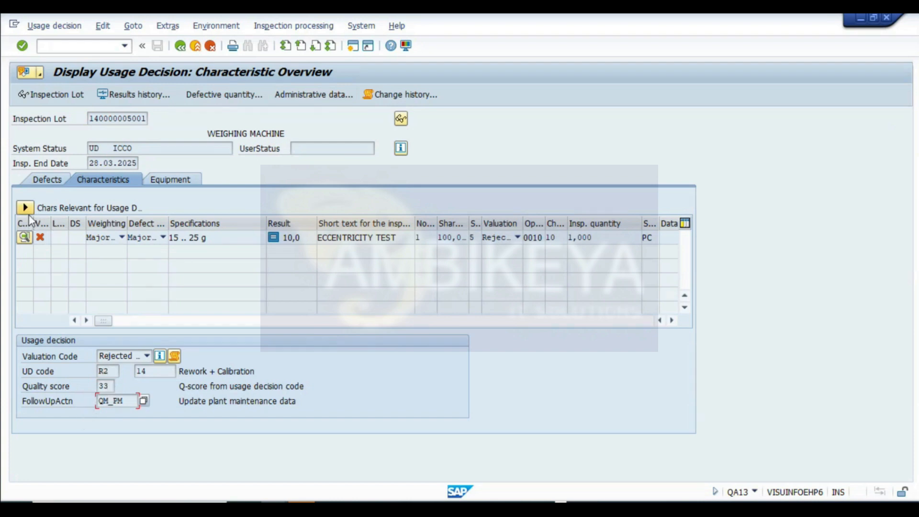
{"action": "left_click", "coordinate": [180, 47]}
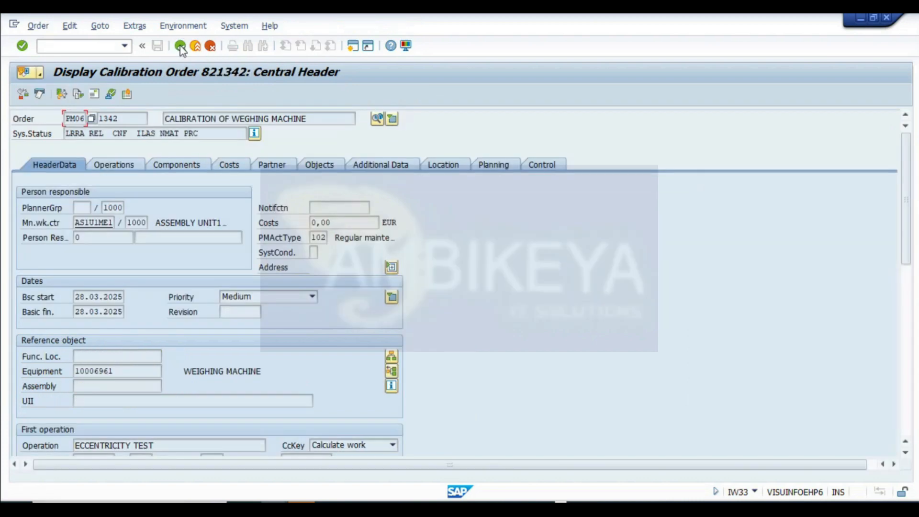
{"action": "left_click", "coordinate": [180, 47]}
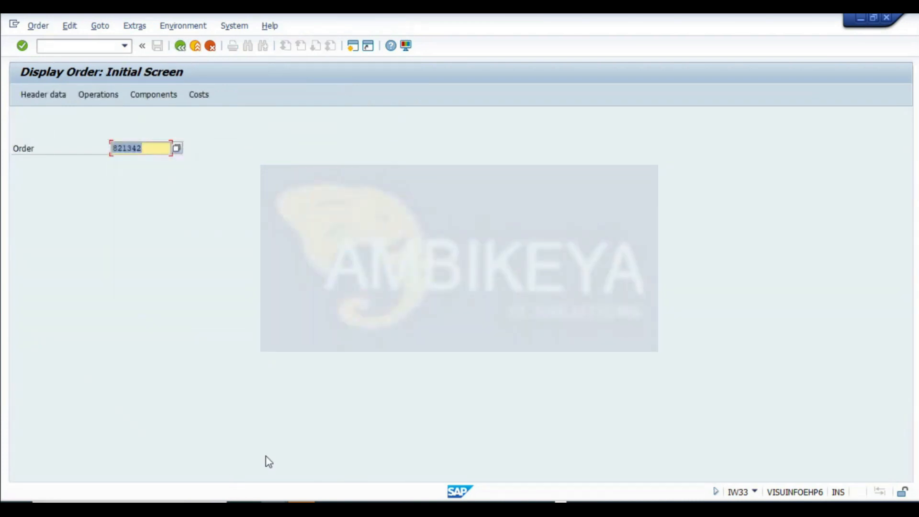
- Release the call dated 28.09.2025 in maintenance plan 470's scheduling list and save the plan
{"action": "left_click", "coordinate": [206, 455]}
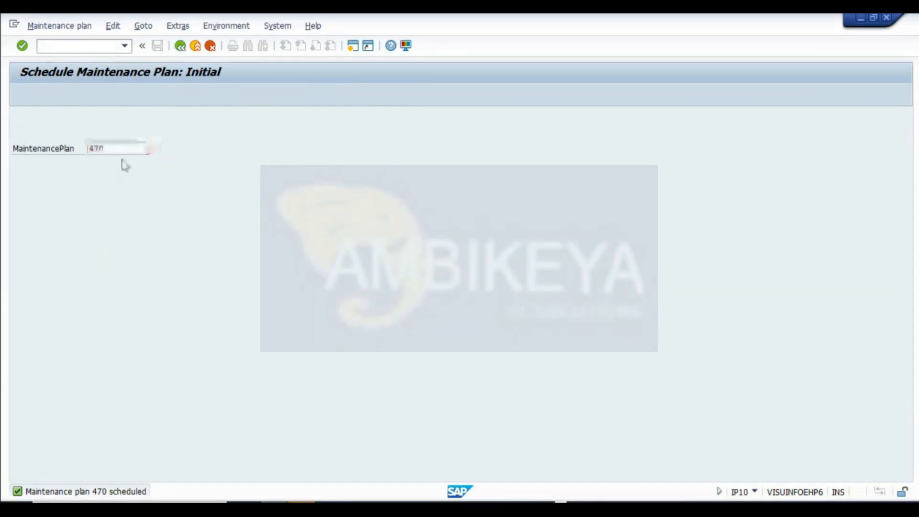
{"action": "key", "text": "Return"}
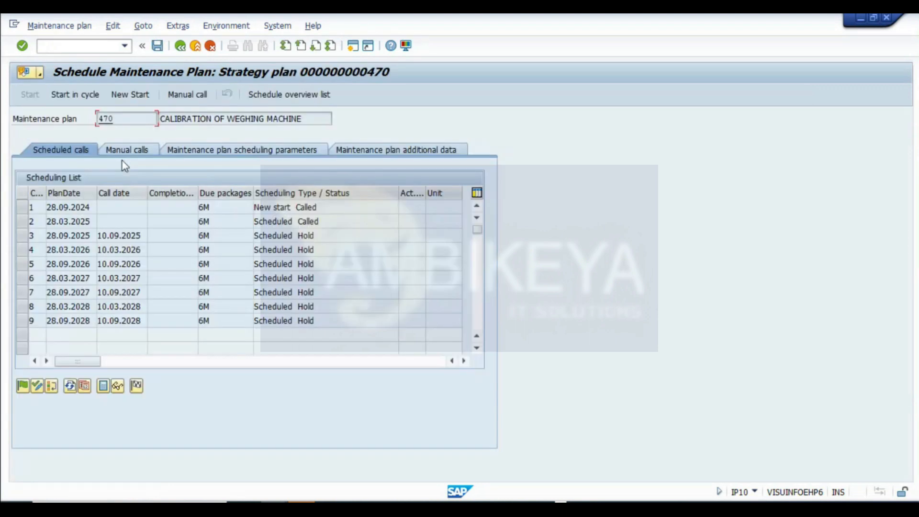
{"action": "left_click", "coordinate": [21, 235]}
{"action": "left_click", "coordinate": [23, 388]}
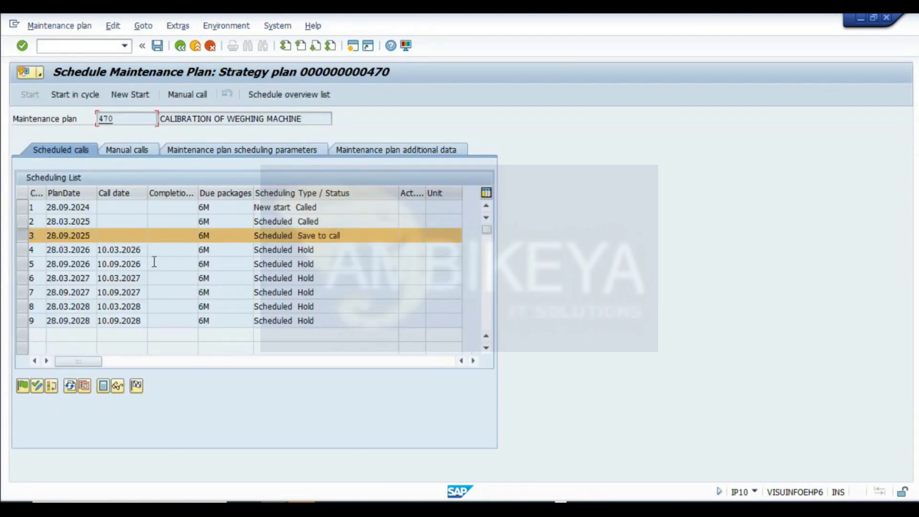
{"action": "left_click", "coordinate": [158, 46]}
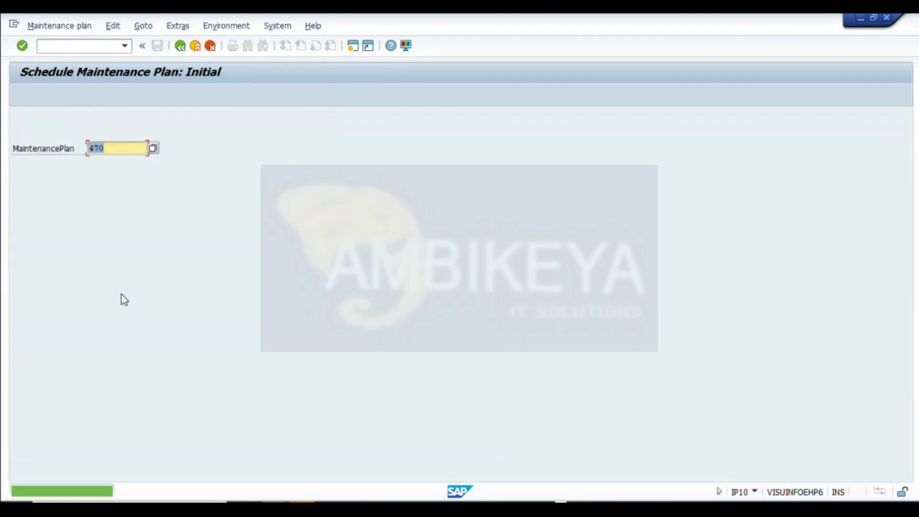
- Open the results recording worklist for equipment and refresh it to list the new inspection lot
{"action": "left_click", "coordinate": [273, 506]}
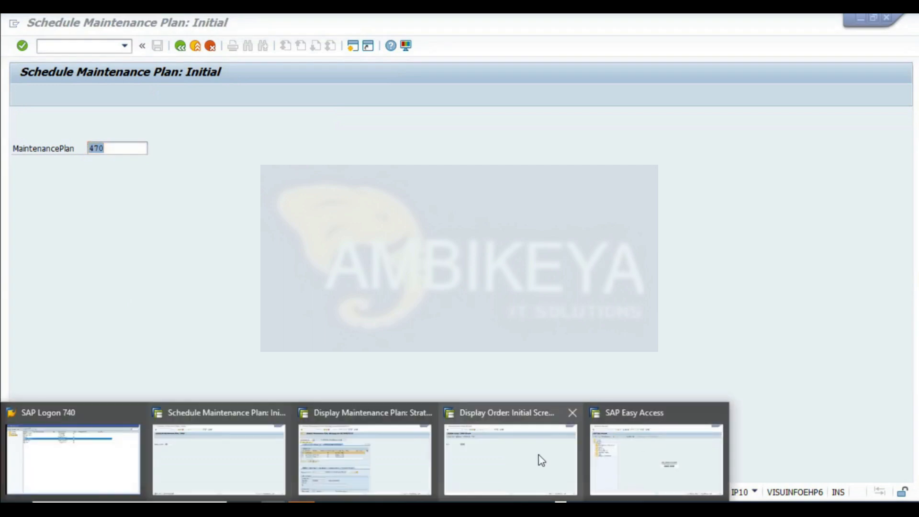
{"action": "left_click", "coordinate": [638, 449]}
{"action": "left_click", "coordinate": [125, 46]}
{"action": "left_click", "coordinate": [86, 71]}
{"action": "key", "text": "Return"}
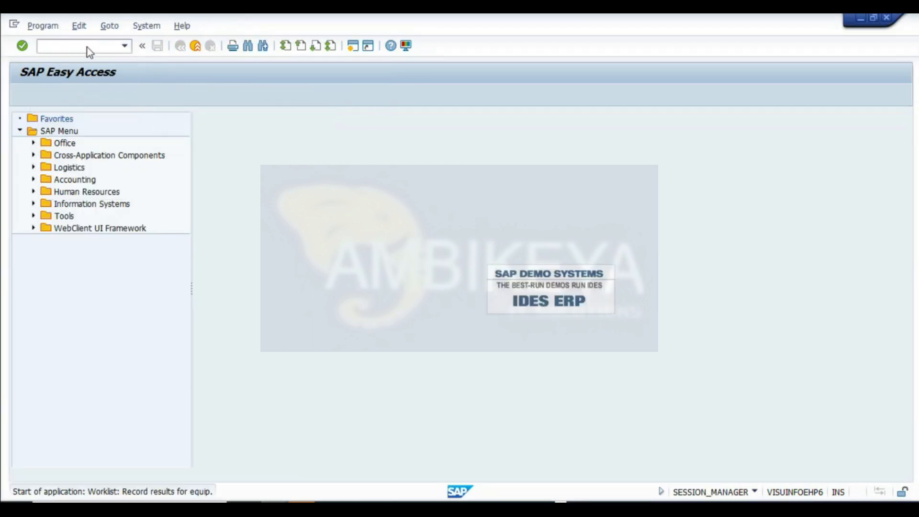
{"action": "left_click", "coordinate": [185, 148]}
{"action": "left_click", "coordinate": [185, 148]}
{"action": "left_click", "coordinate": [195, 162]}
{"action": "left_click", "coordinate": [26, 96]}
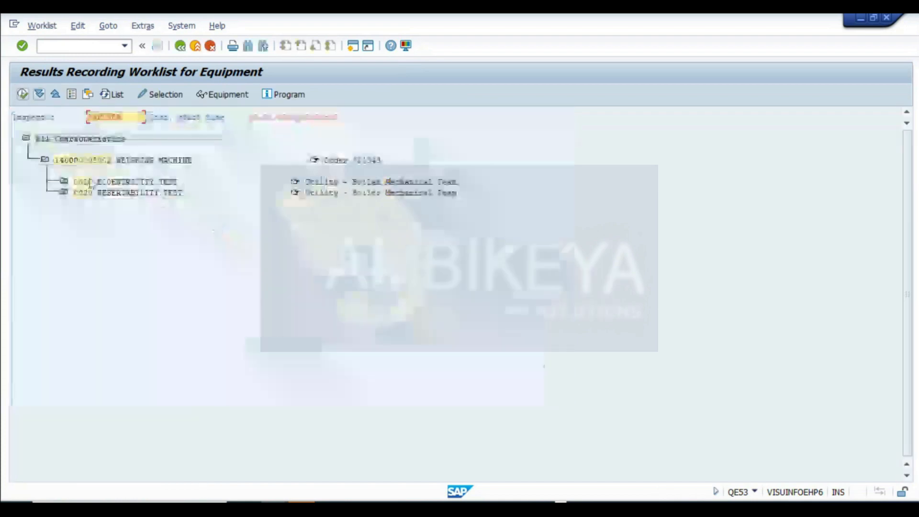
{"action": "left_click", "coordinate": [63, 182]}
{"action": "left_click", "coordinate": [82, 204]}
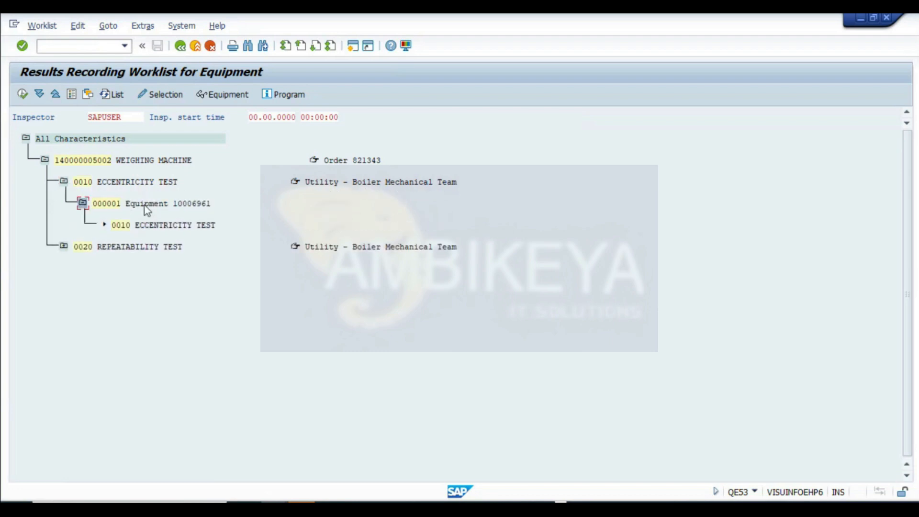
{"action": "double_click", "coordinate": [146, 205]}
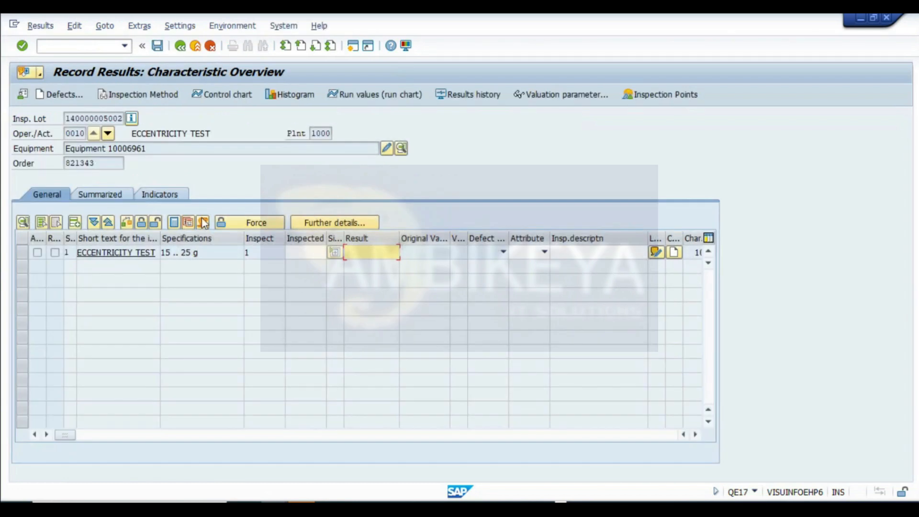
{"action": "type", "text": "20"}
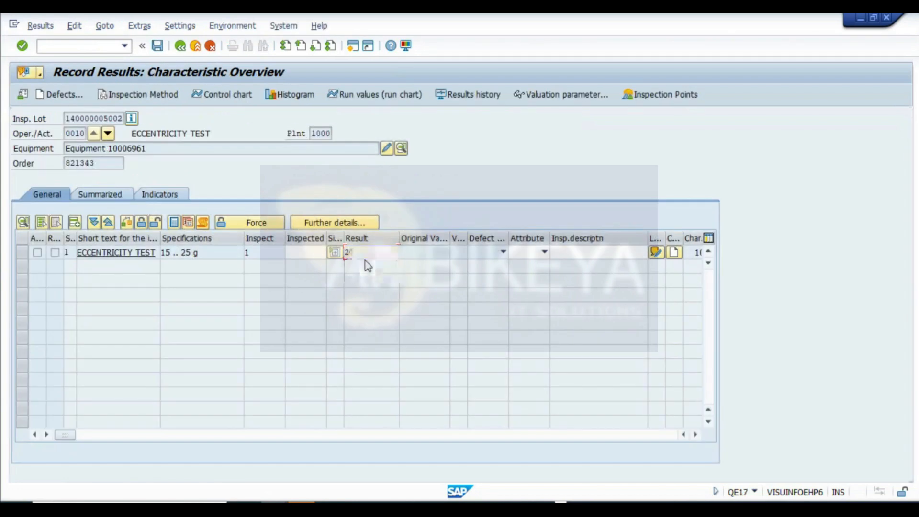
{"action": "key", "text": "Return"}
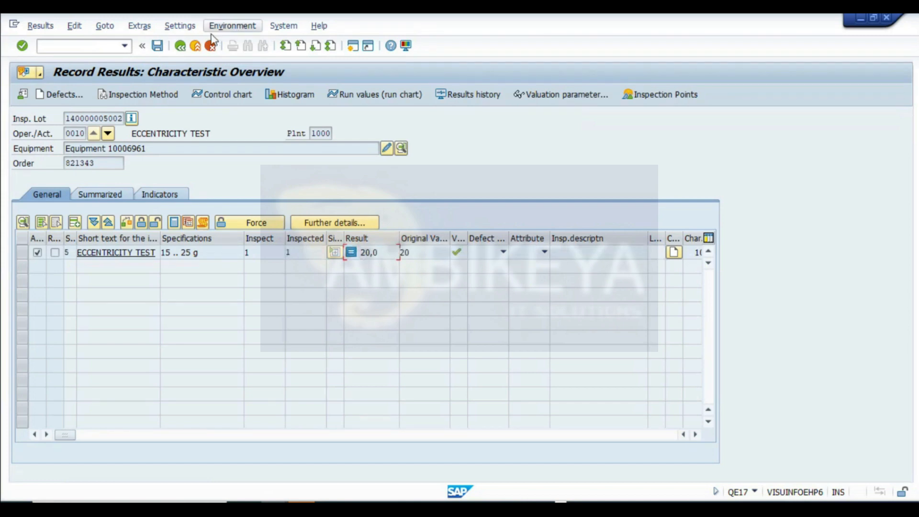
{"action": "left_click", "coordinate": [157, 45]}
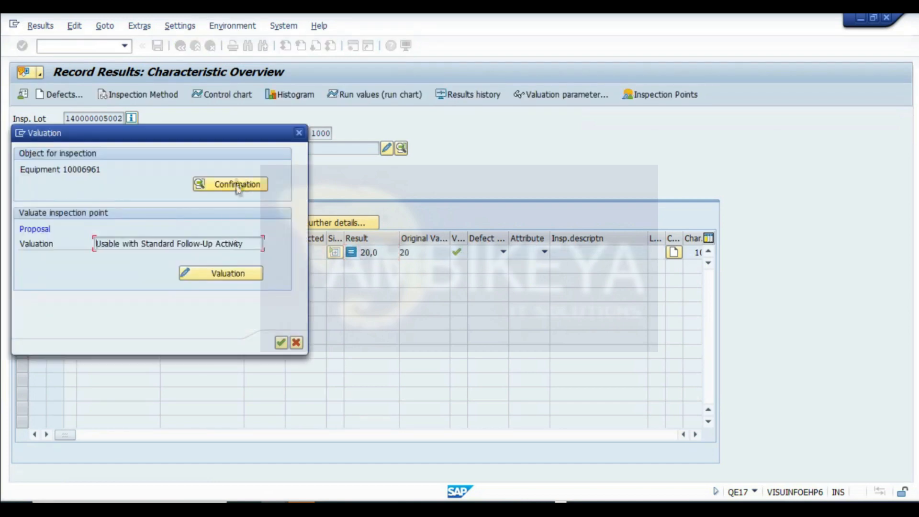
- Enter a final confirmation for order 821343's eccentricity test operation and save the inspection results
{"action": "left_click", "coordinate": [246, 190]}
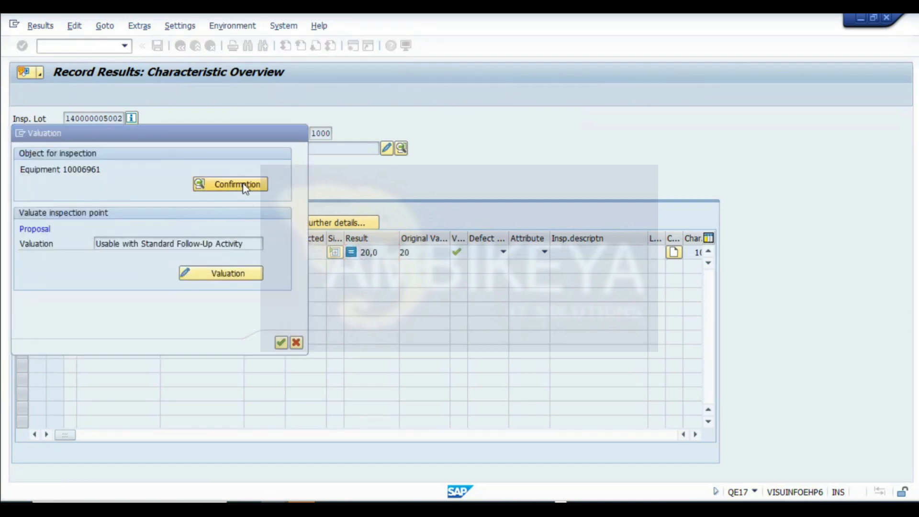
{"action": "left_click", "coordinate": [113, 238]}
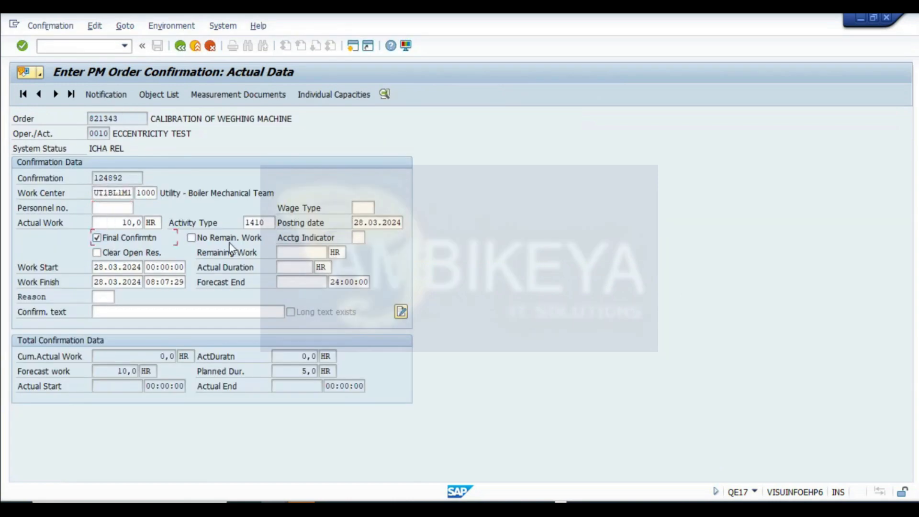
{"action": "left_click", "coordinate": [180, 46]}
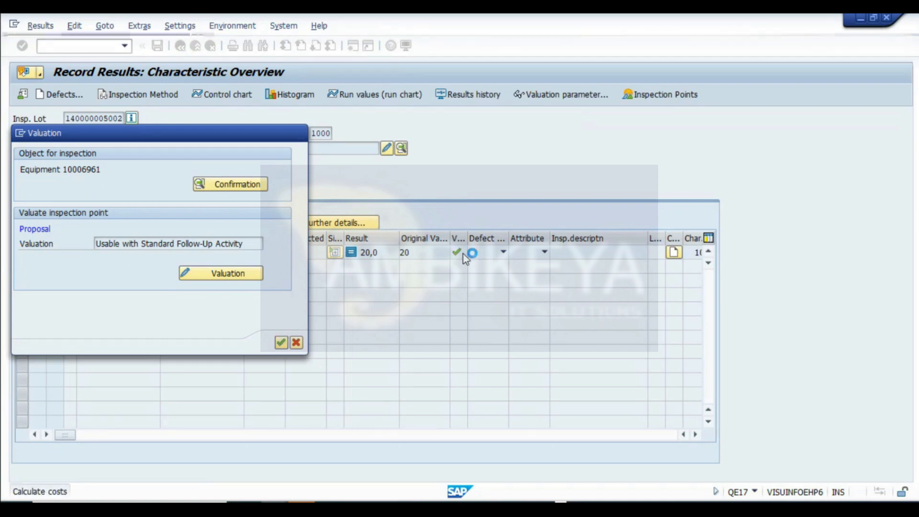
{"action": "key", "text": "ctrl+s"}
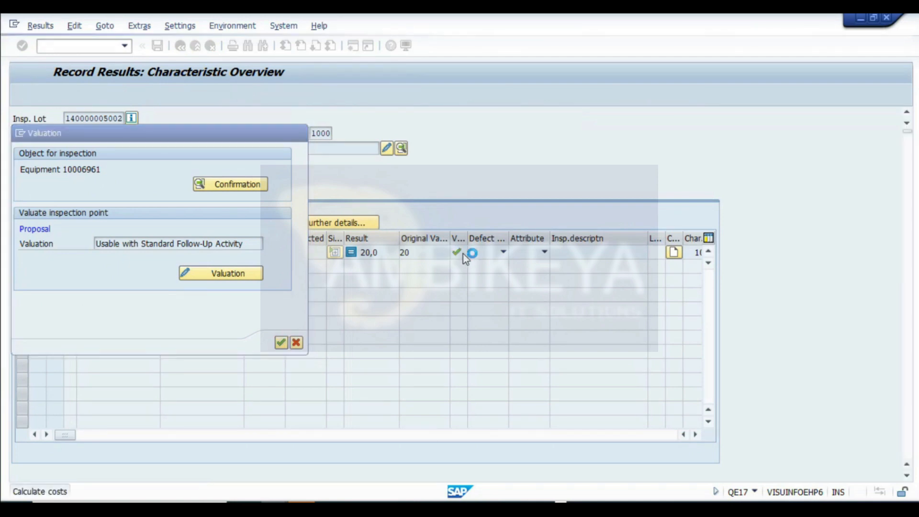
{"action": "left_click", "coordinate": [63, 246]}
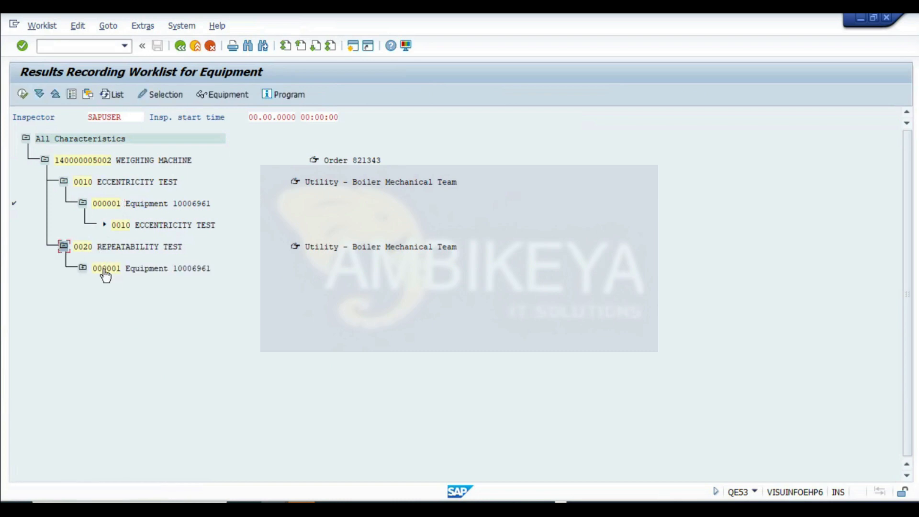
{"action": "left_click", "coordinate": [82, 268]}
{"action": "double_click", "coordinate": [152, 269]}
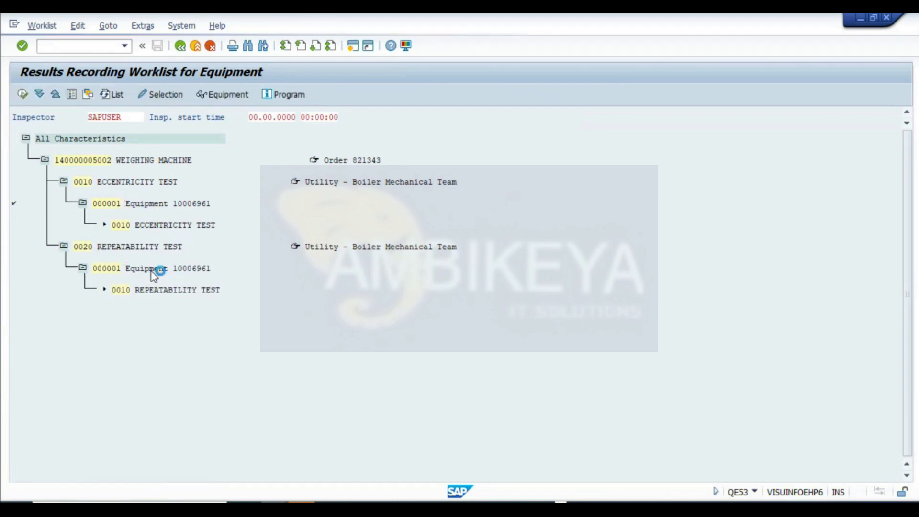
{"action": "type", "text": "30"}
{"action": "key", "text": "Return"}
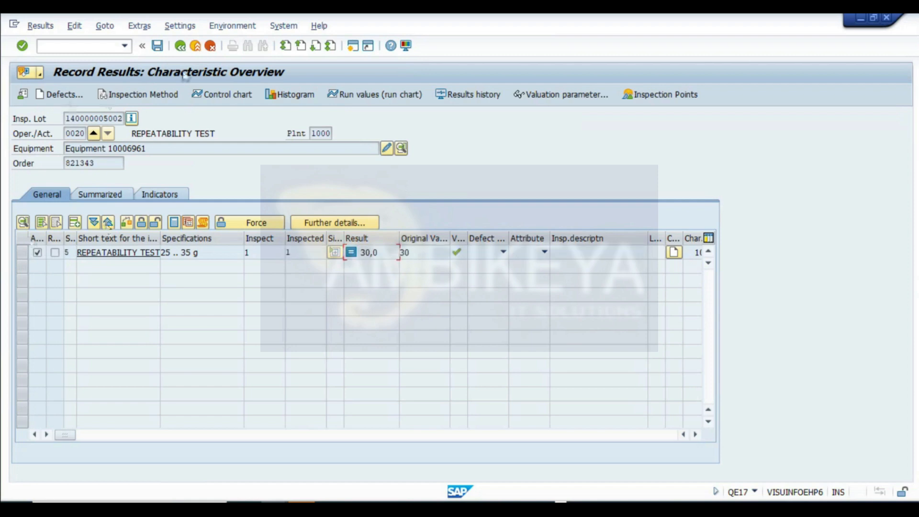
{"action": "left_click", "coordinate": [157, 45]}
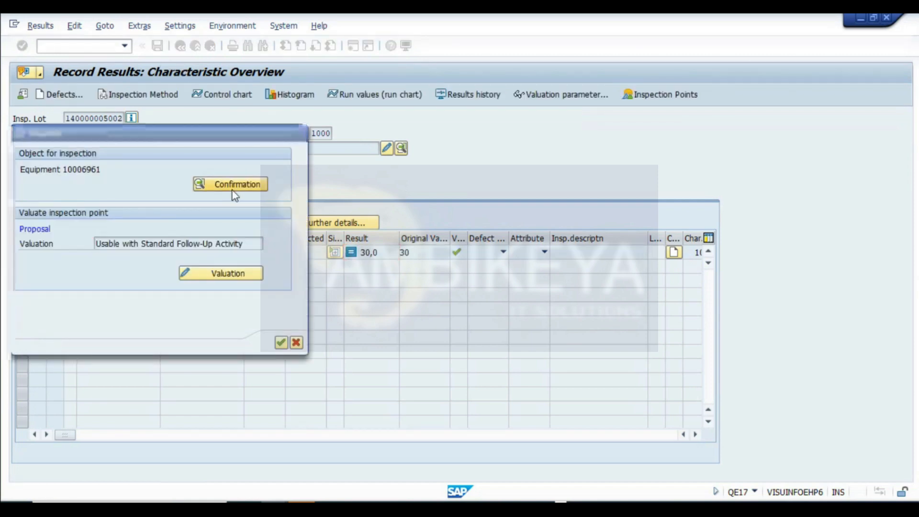
- Open the repeatability test operation's confirmation for order 821343, return to the valuation, accept it and save the inspection results
{"action": "left_click", "coordinate": [234, 185]}
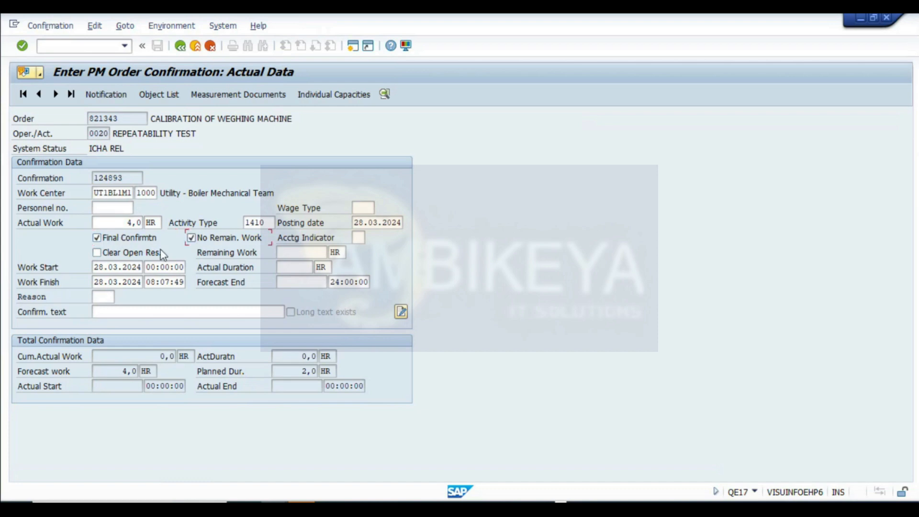
{"action": "left_click", "coordinate": [182, 45]}
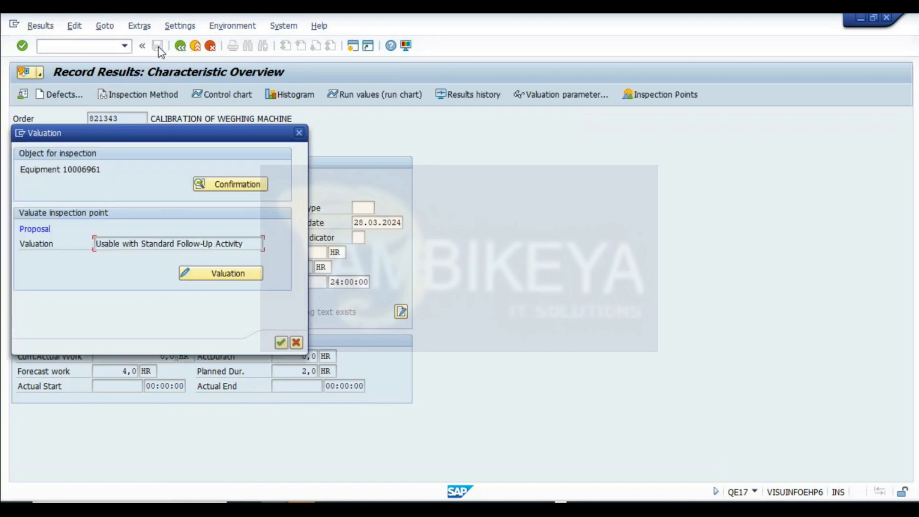
{"action": "left_click", "coordinate": [281, 342]}
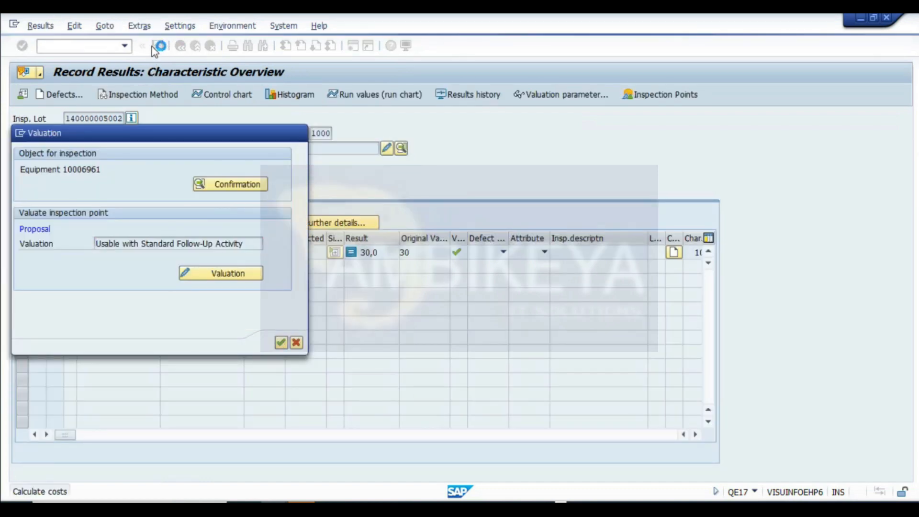
{"action": "left_click", "coordinate": [157, 46]}
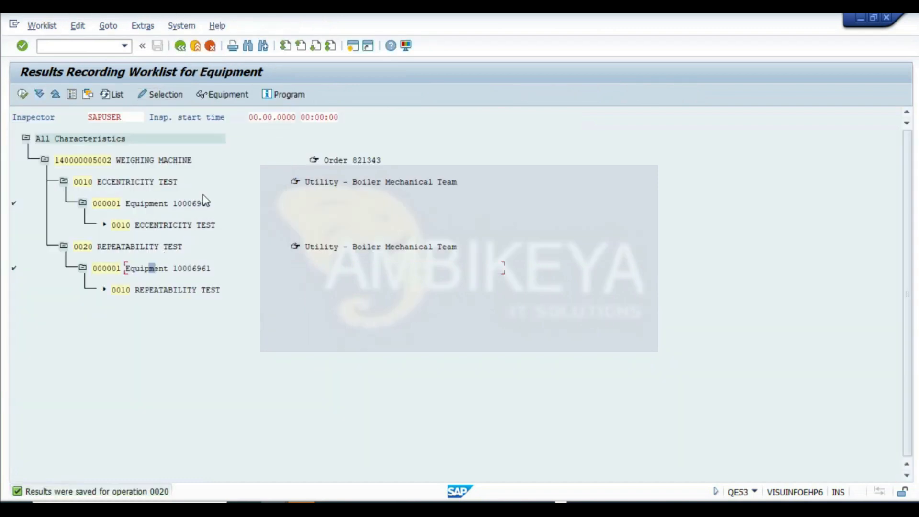
{"action": "double_click", "coordinate": [85, 161]}
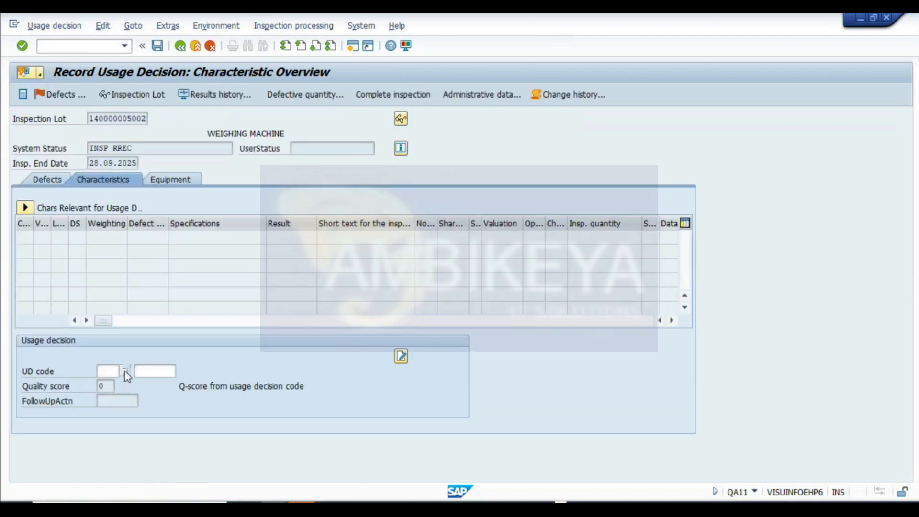
{"action": "left_click", "coordinate": [125, 371]}
{"action": "double_click", "coordinate": [142, 196]}
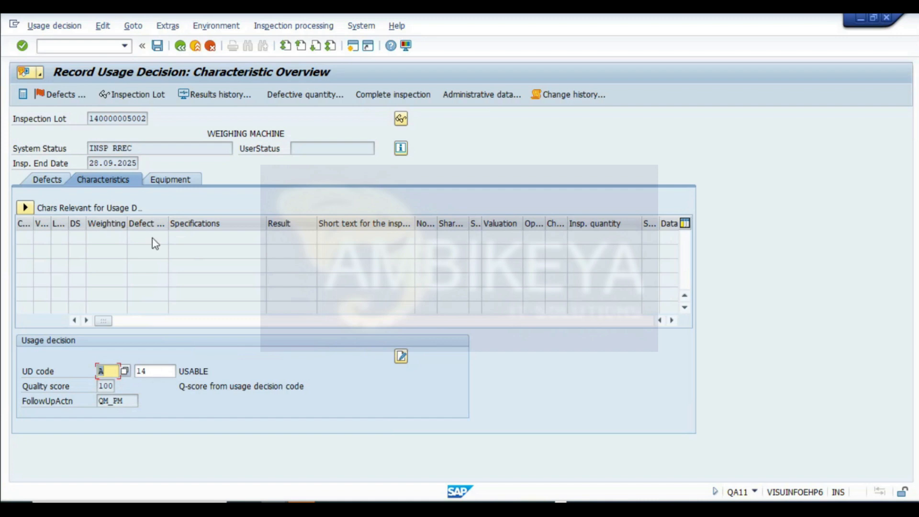
{"action": "key", "text": "Return"}
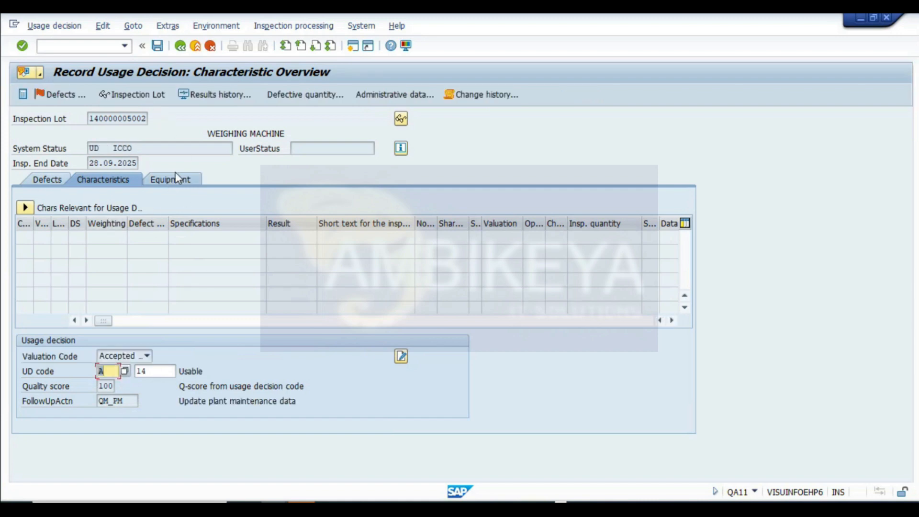
{"action": "left_click", "coordinate": [157, 46]}
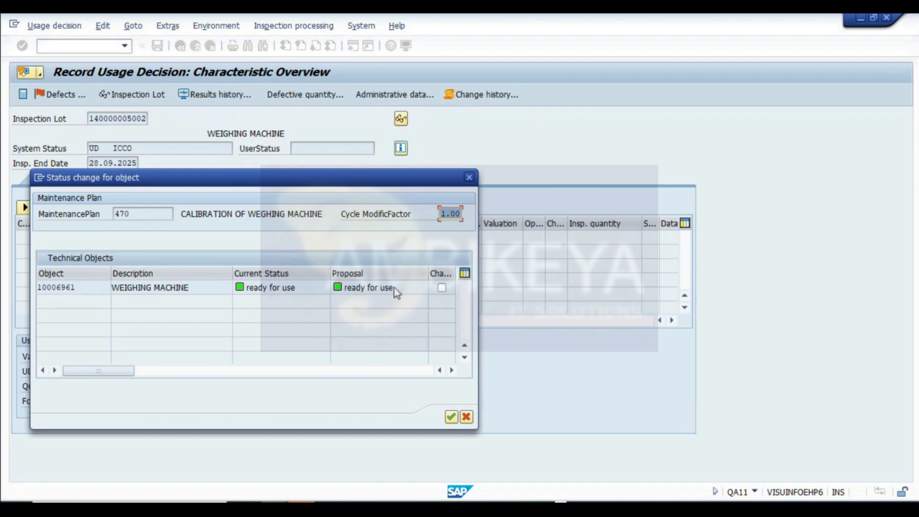
{"action": "left_click", "coordinate": [441, 288]}
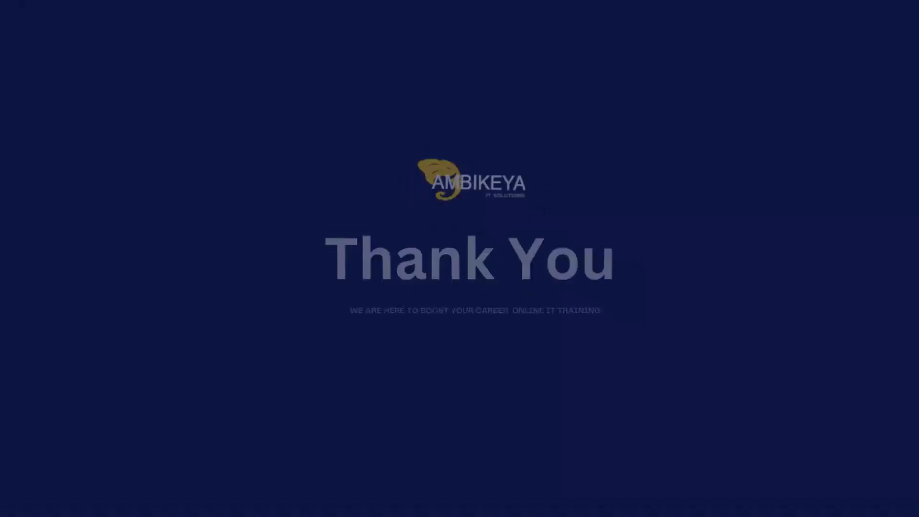